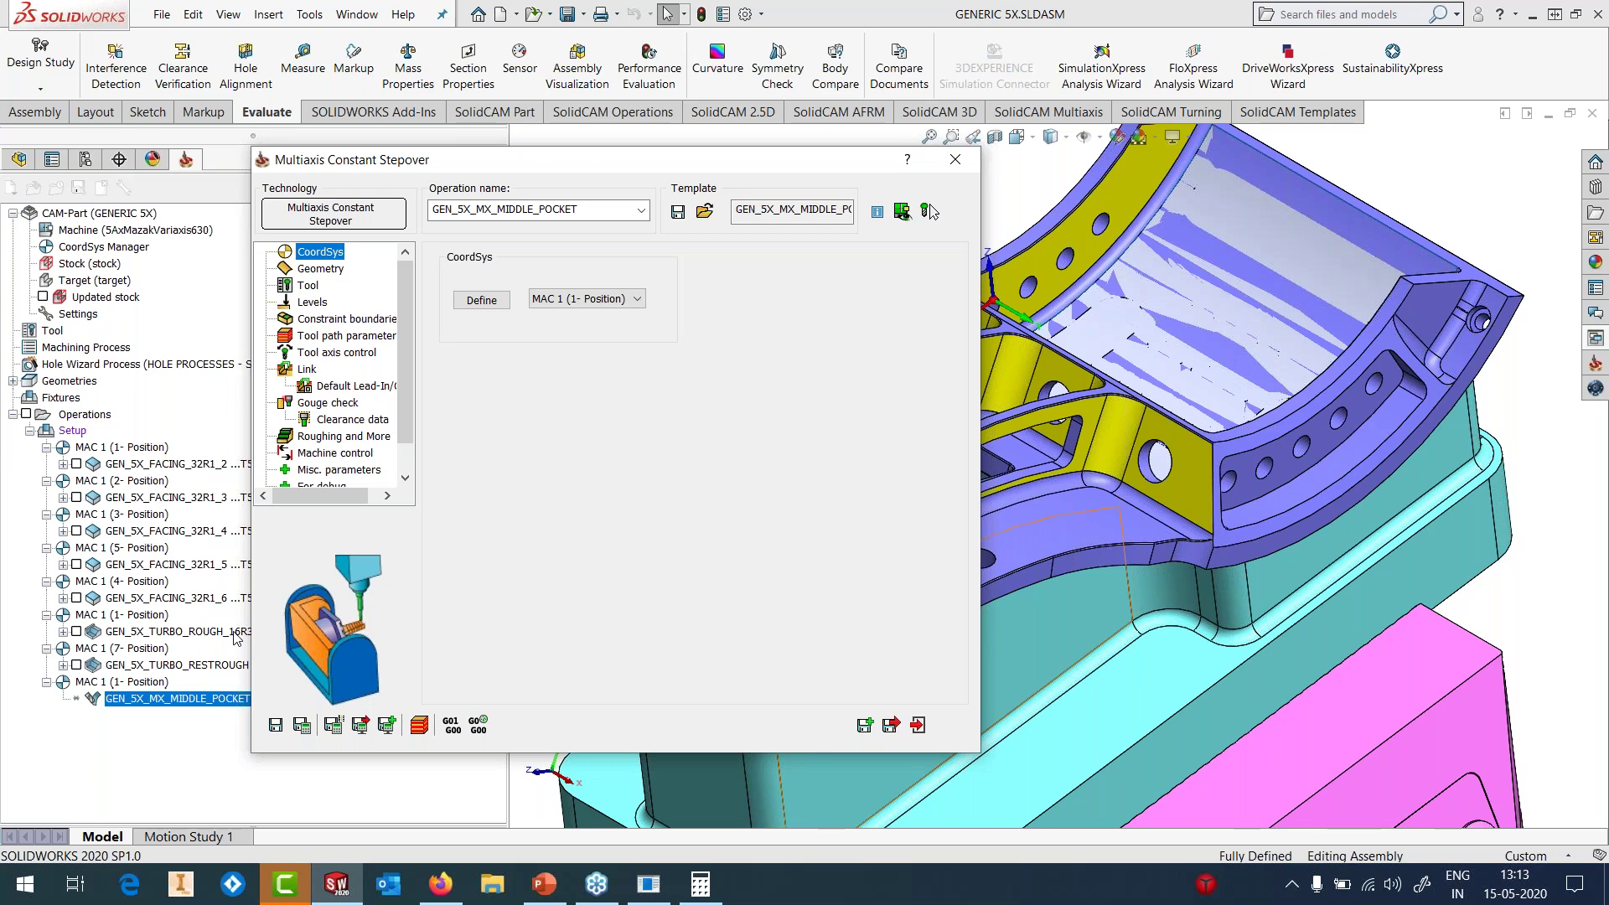
# - Define the machining surfaces from the middle pocket's inner side walls, corner fillets and end wall
pyautogui.click(302, 268)
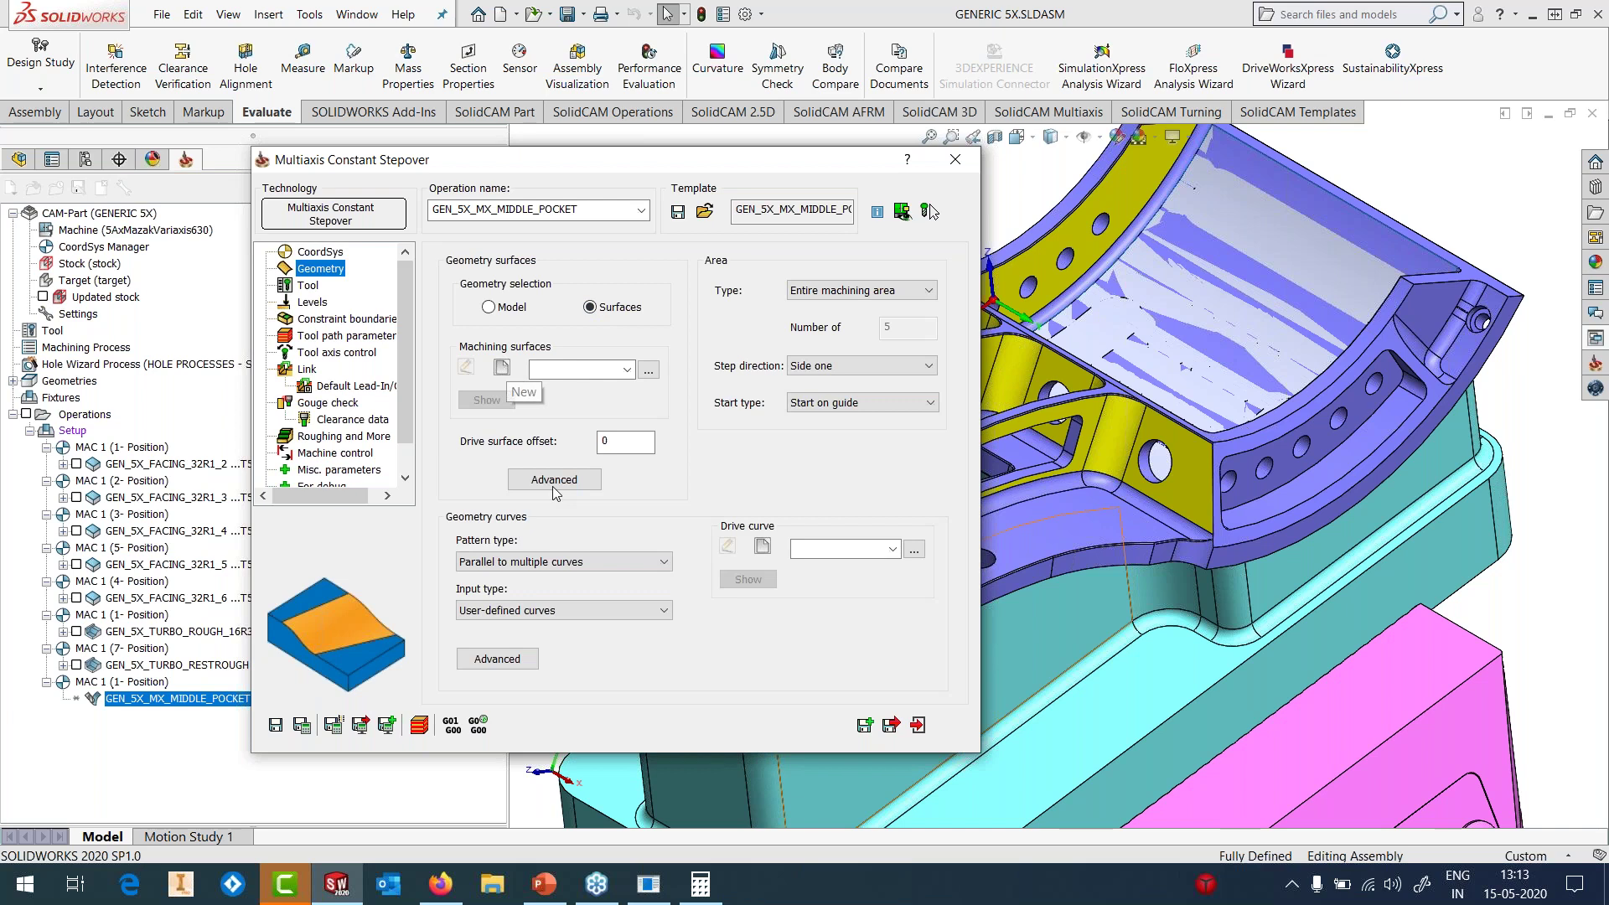
pyautogui.click(529, 483)
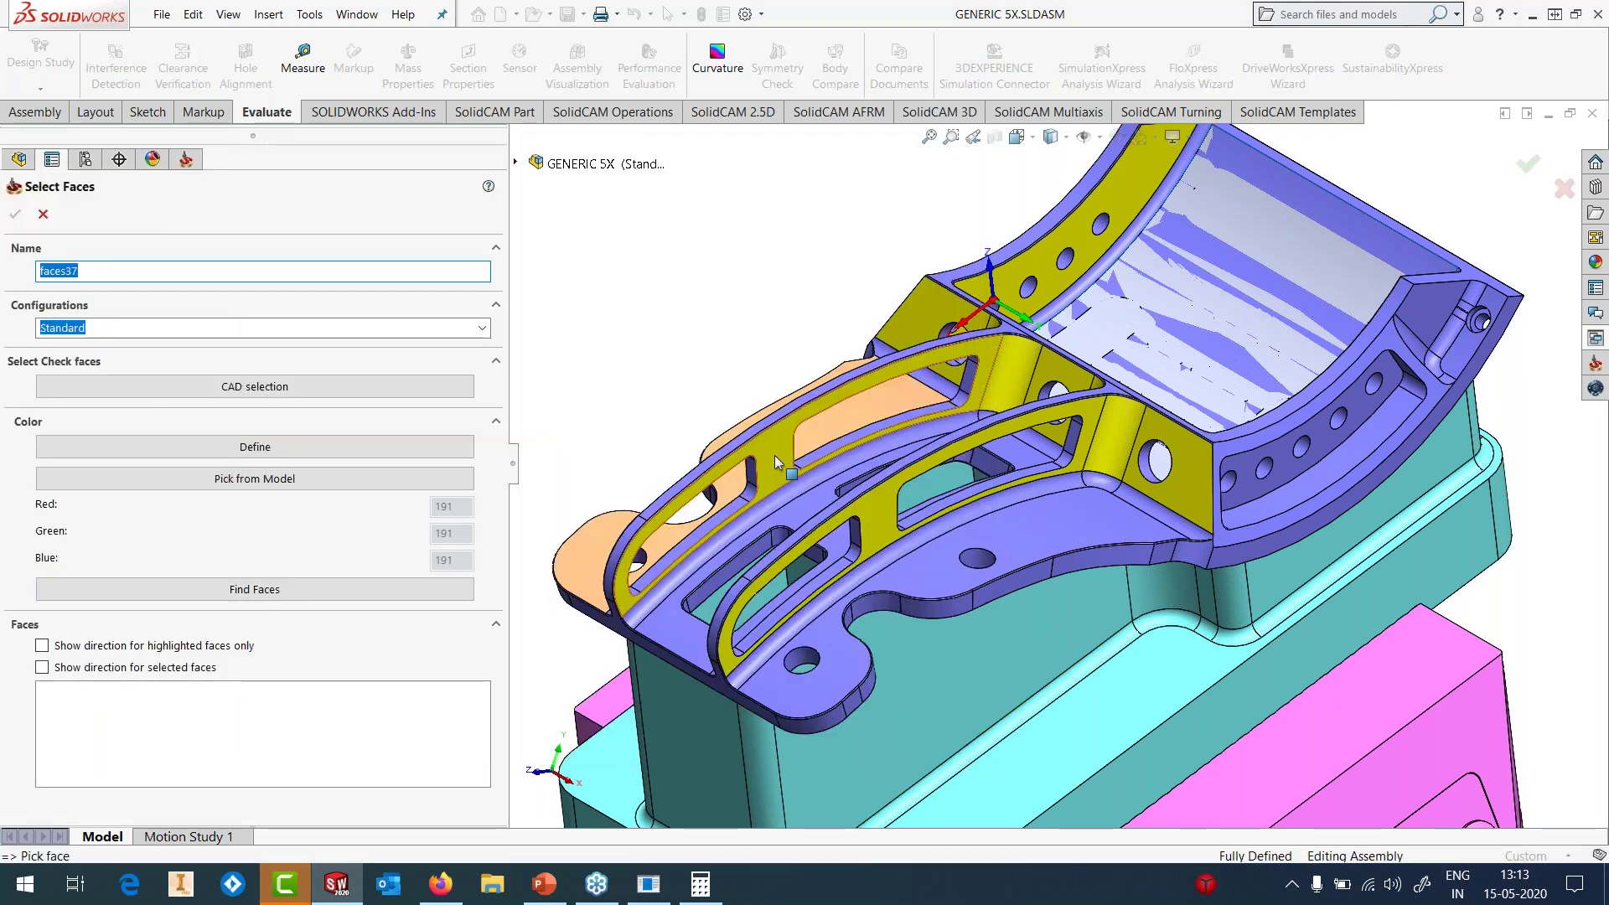
pyautogui.click(963, 360)
pyautogui.click(1013, 373)
pyautogui.click(1049, 367)
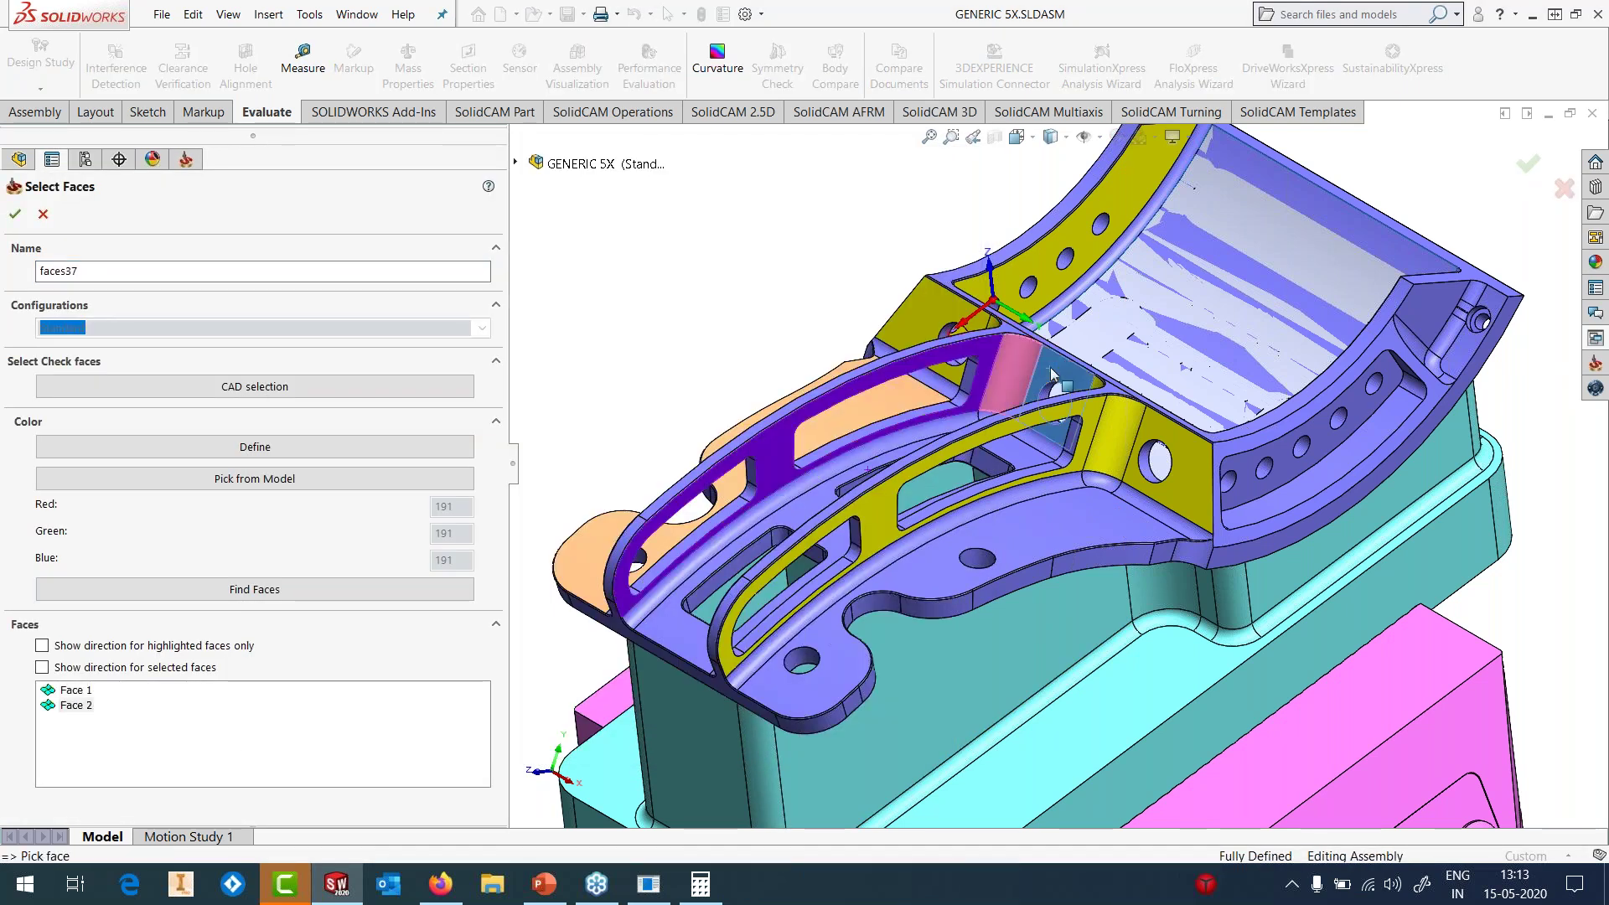
pyautogui.moveTo(1052, 369); pyautogui.dragTo(1052, 453, button='middle')
pyautogui.click(1094, 423)
pyautogui.click(1076, 520)
pyautogui.scroll(-3, 1053, 453)
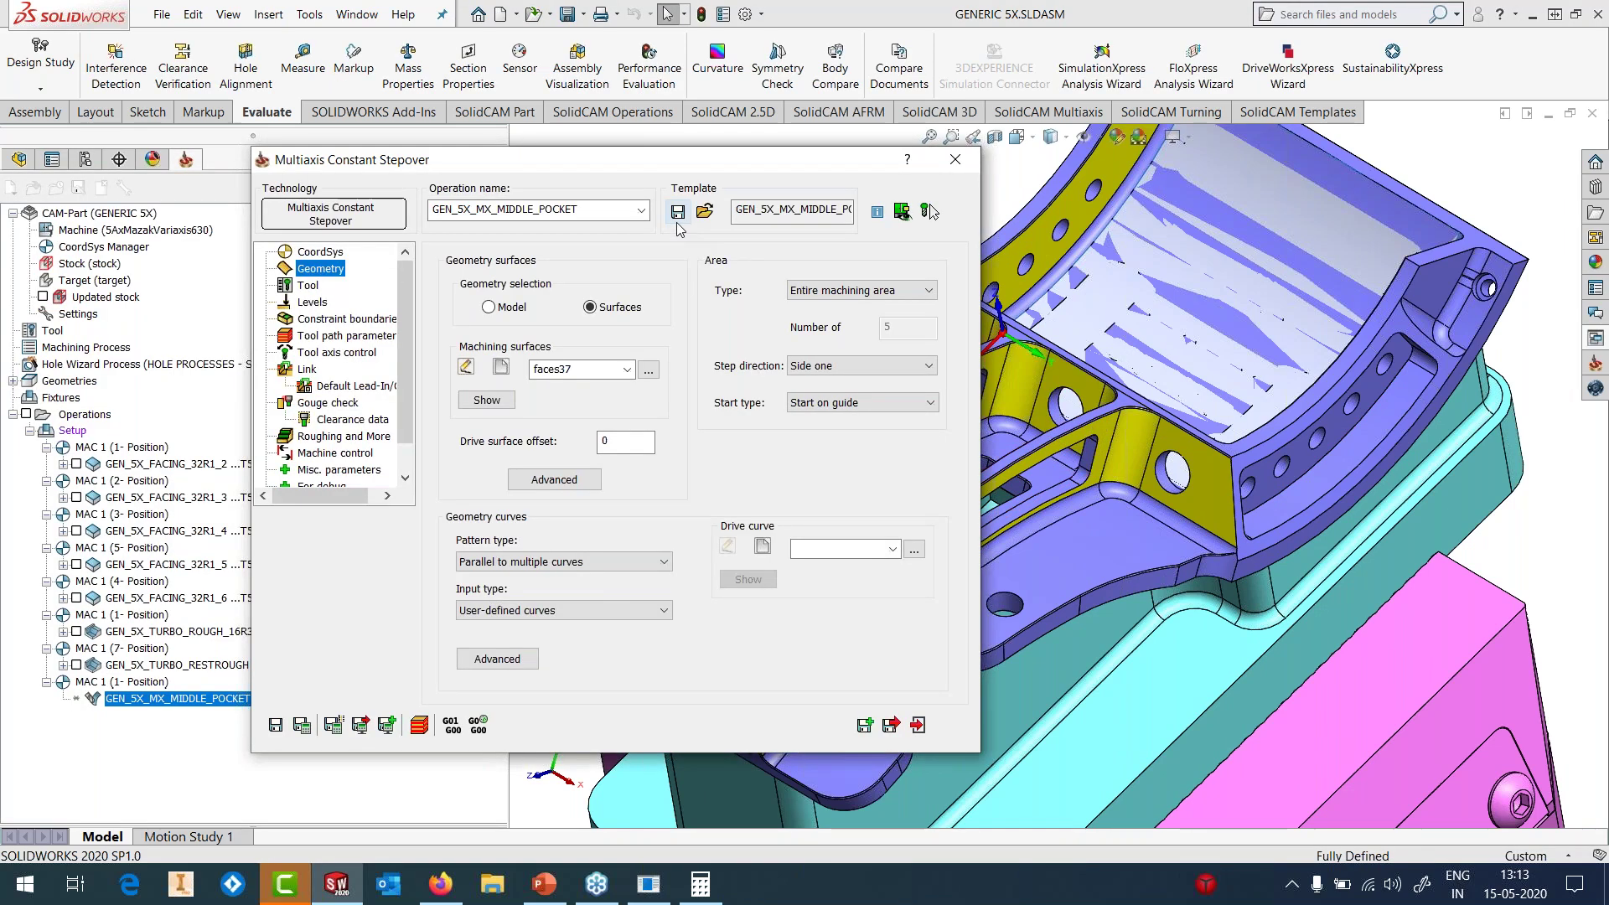
# - Define the drive curve as a tangent chain along the lower edge of the middle pocket's walls
pyautogui.click(762, 546)
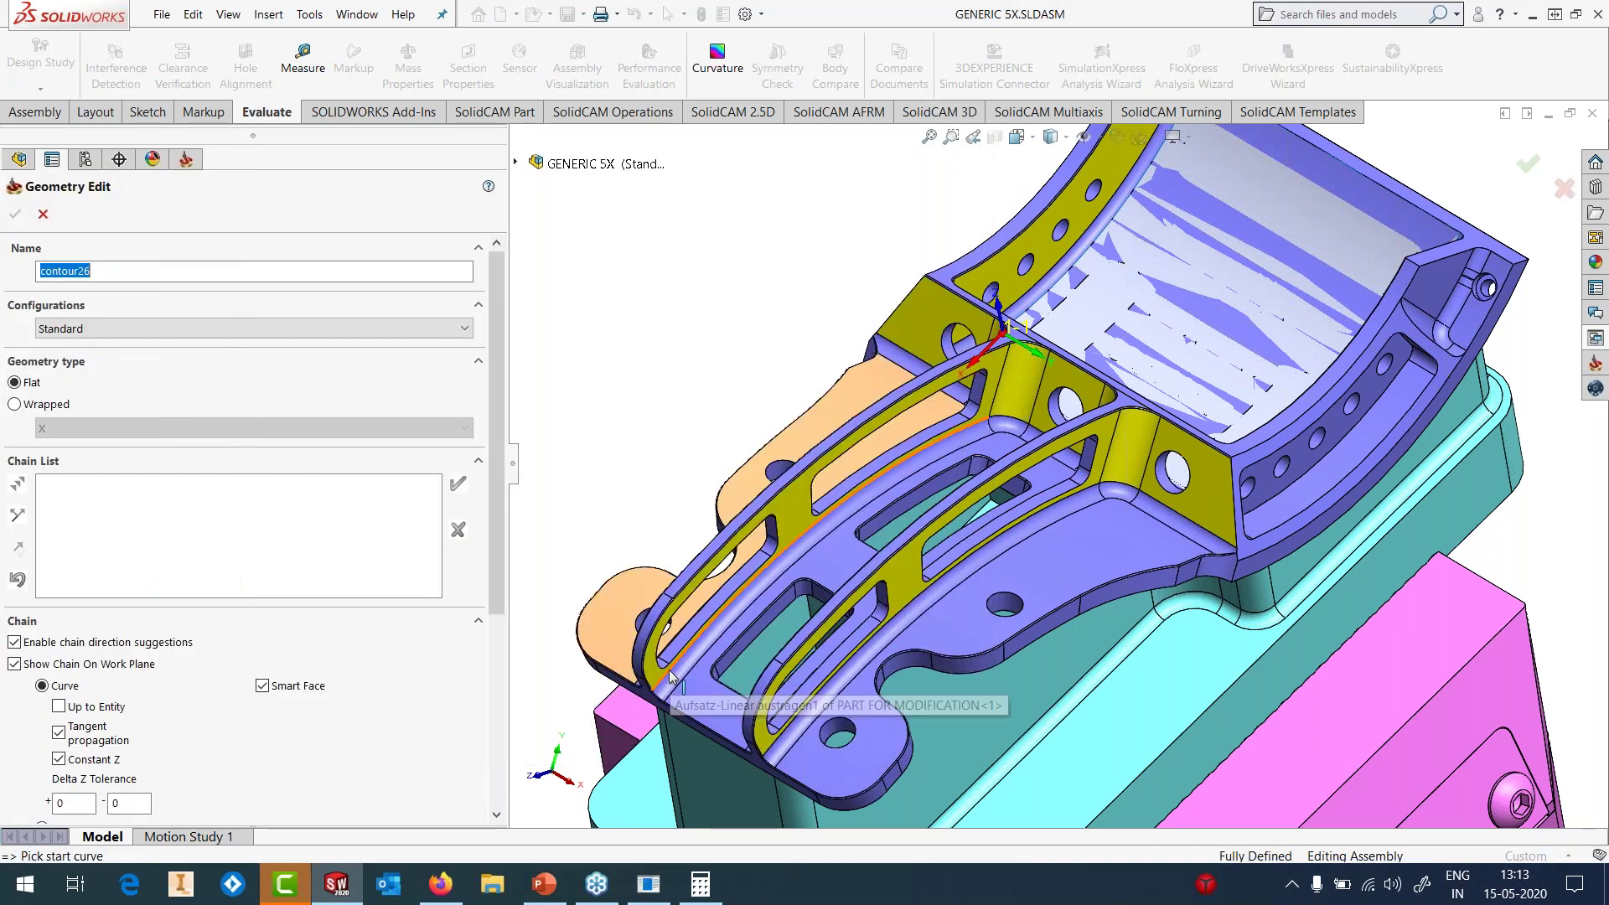
pyautogui.click(671, 677)
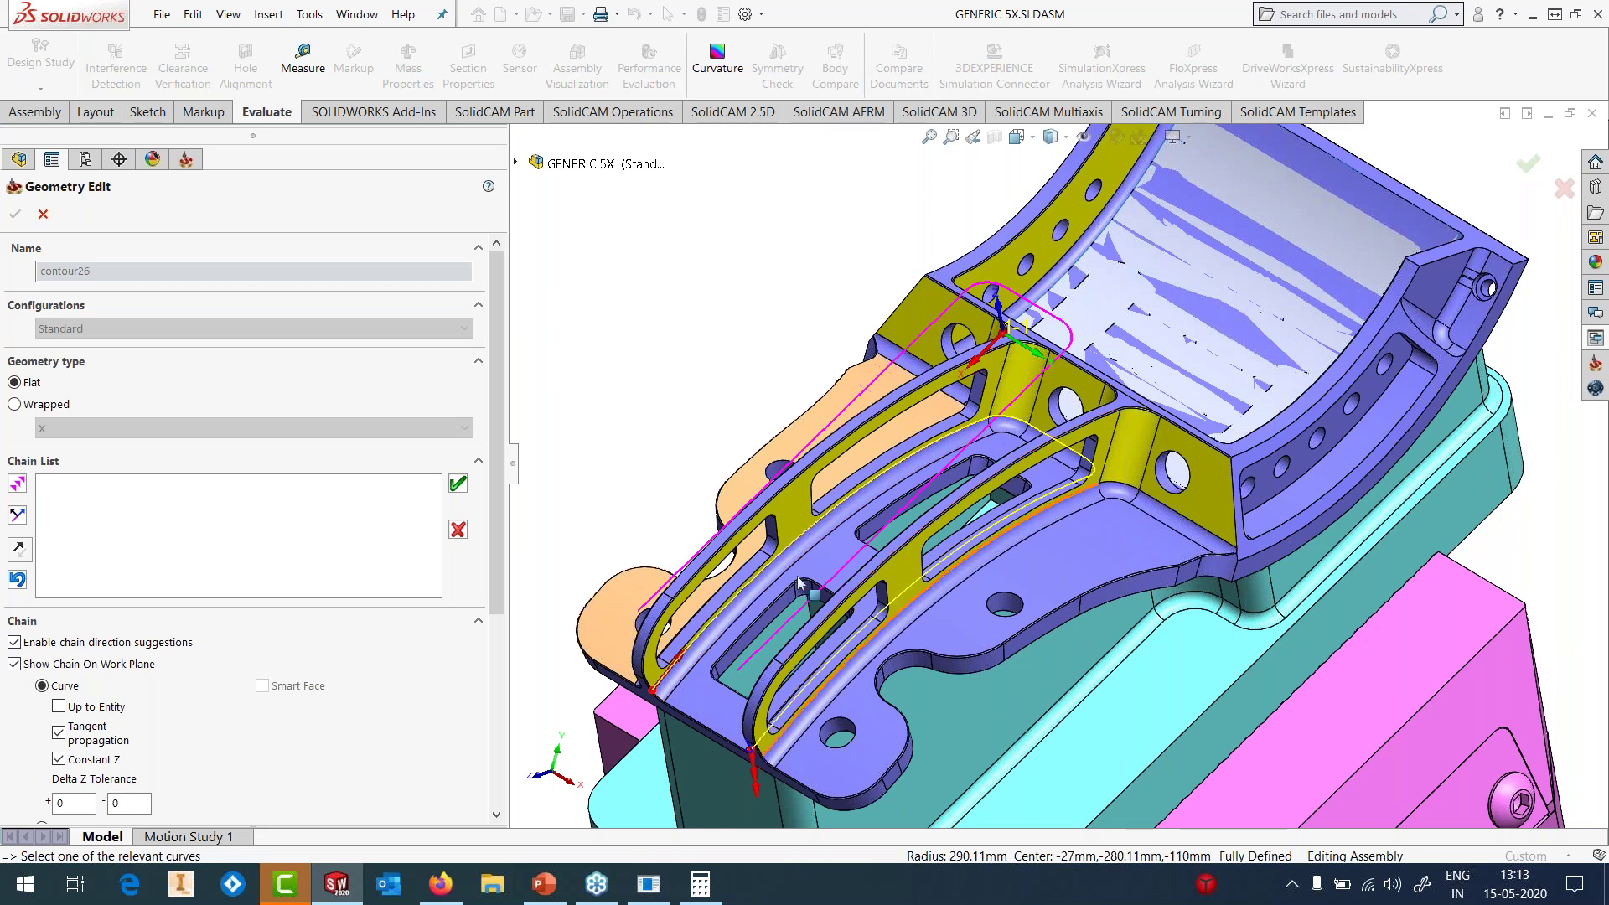
pyautogui.click(458, 483)
pyautogui.click(16, 214)
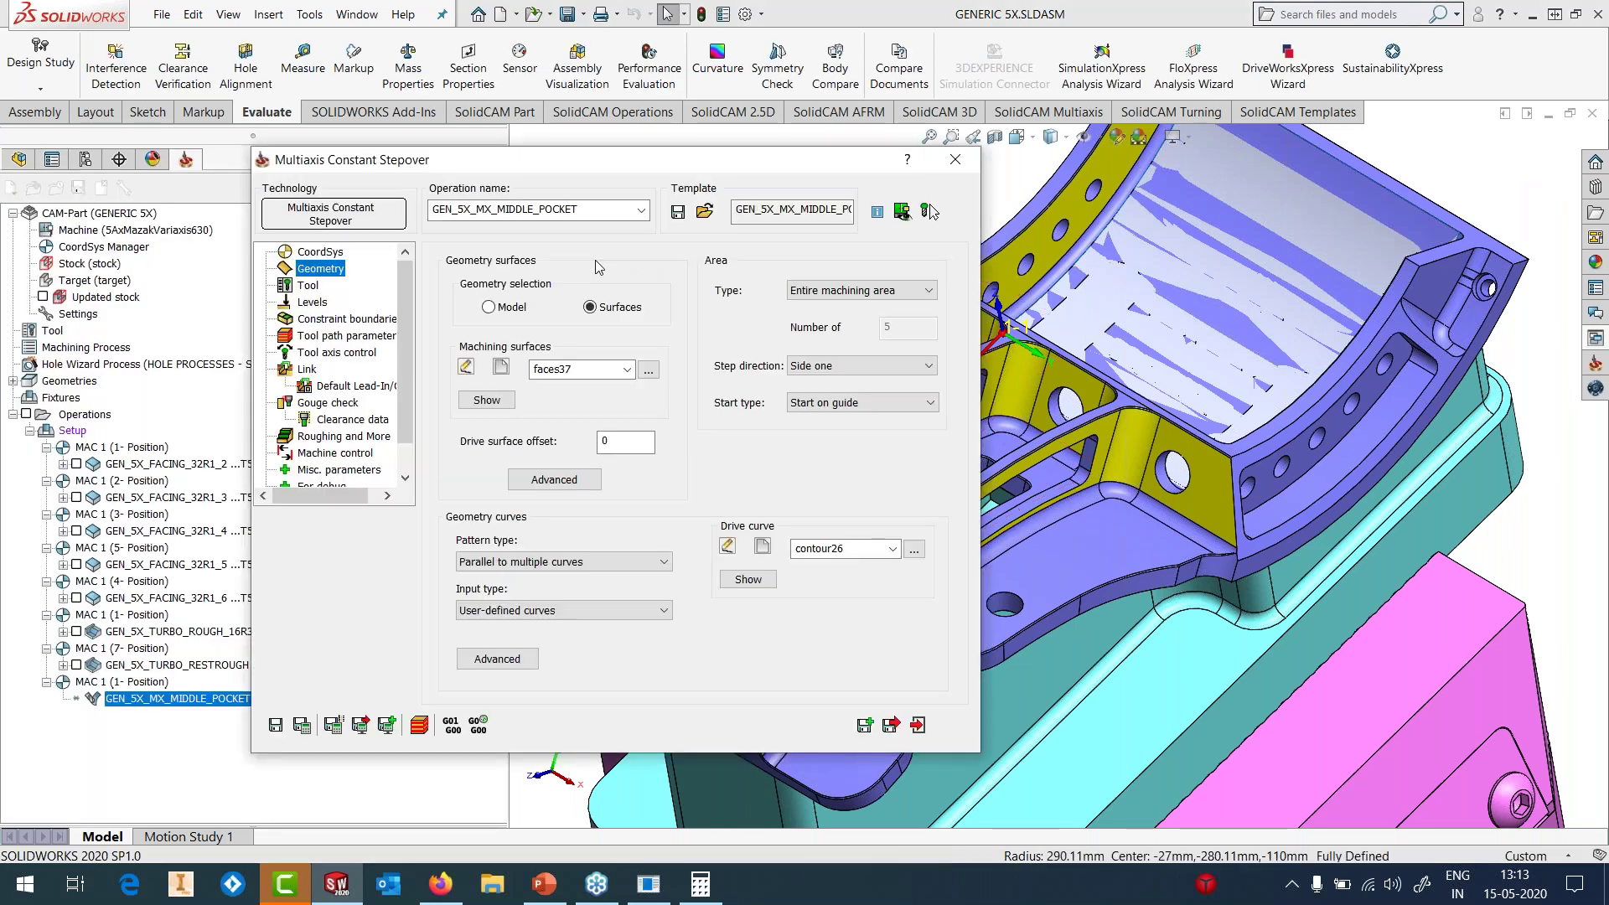
# - Review the operation's tool, tilt angle and advanced drive surface options, and try to save the operation
pyautogui.click(307, 285)
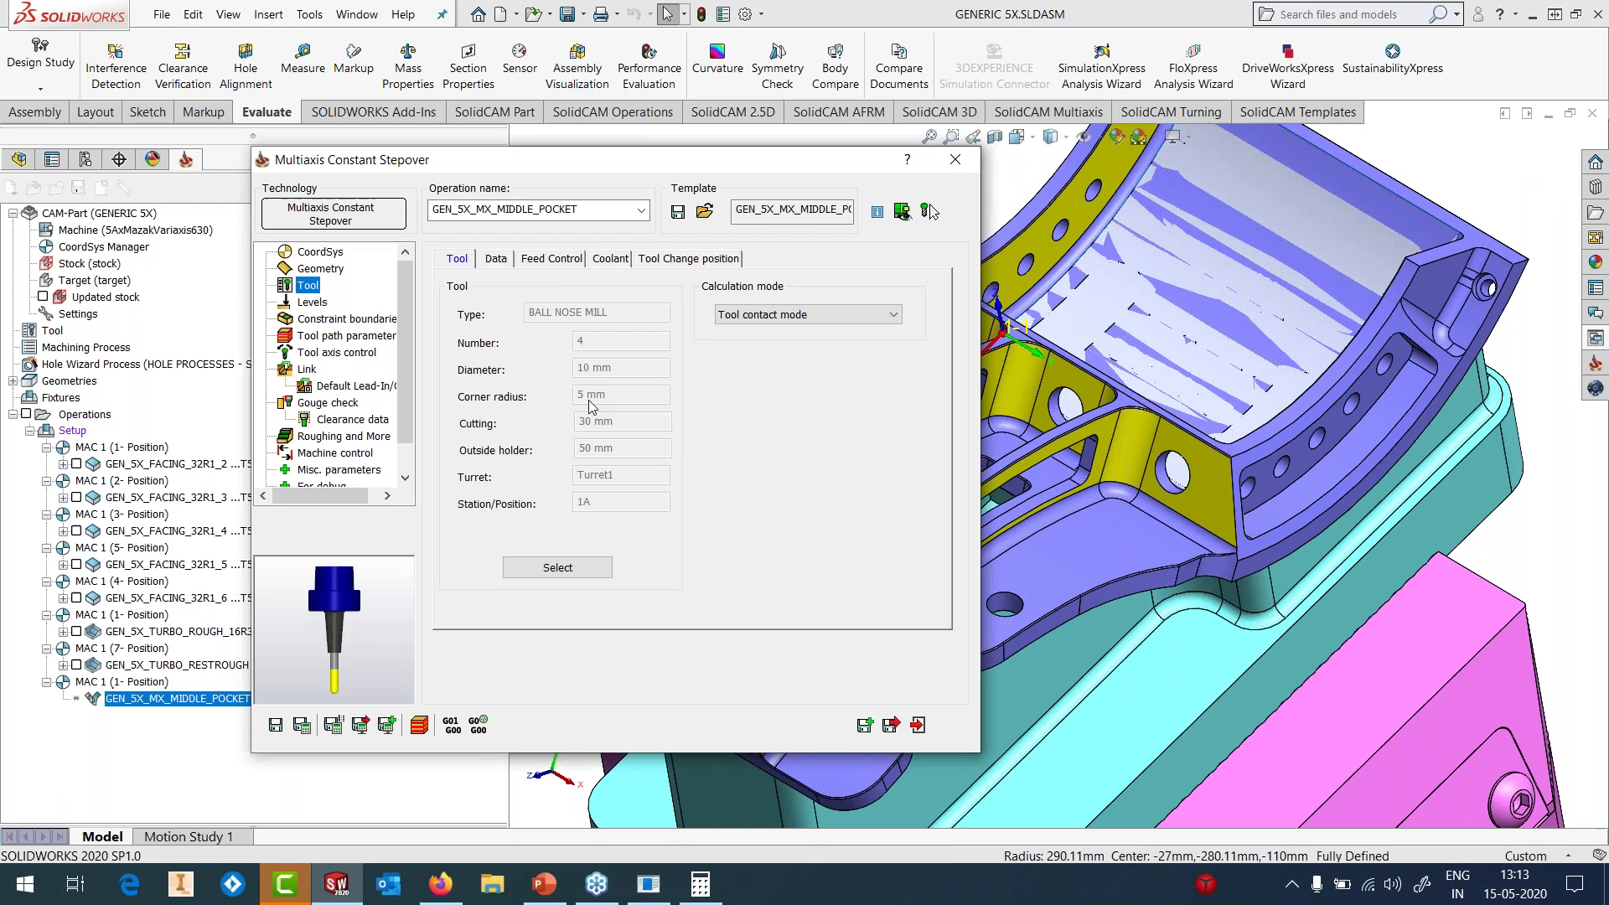
pyautogui.click(312, 303)
pyautogui.click(345, 352)
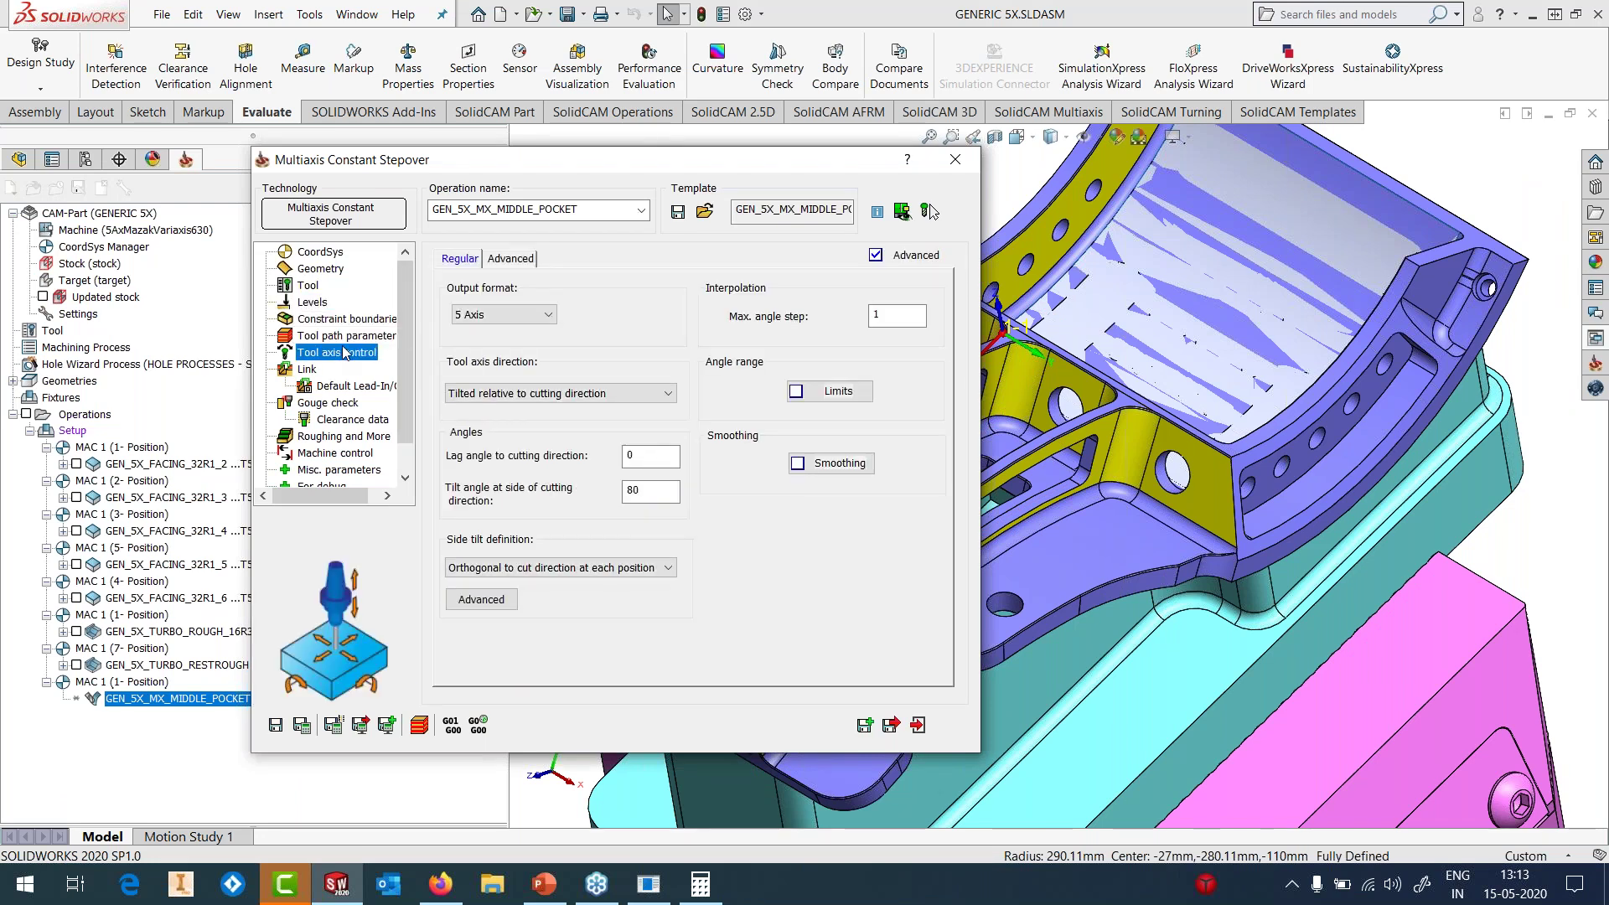
pyautogui.moveTo(646, 491); pyautogui.dragTo(612, 496)
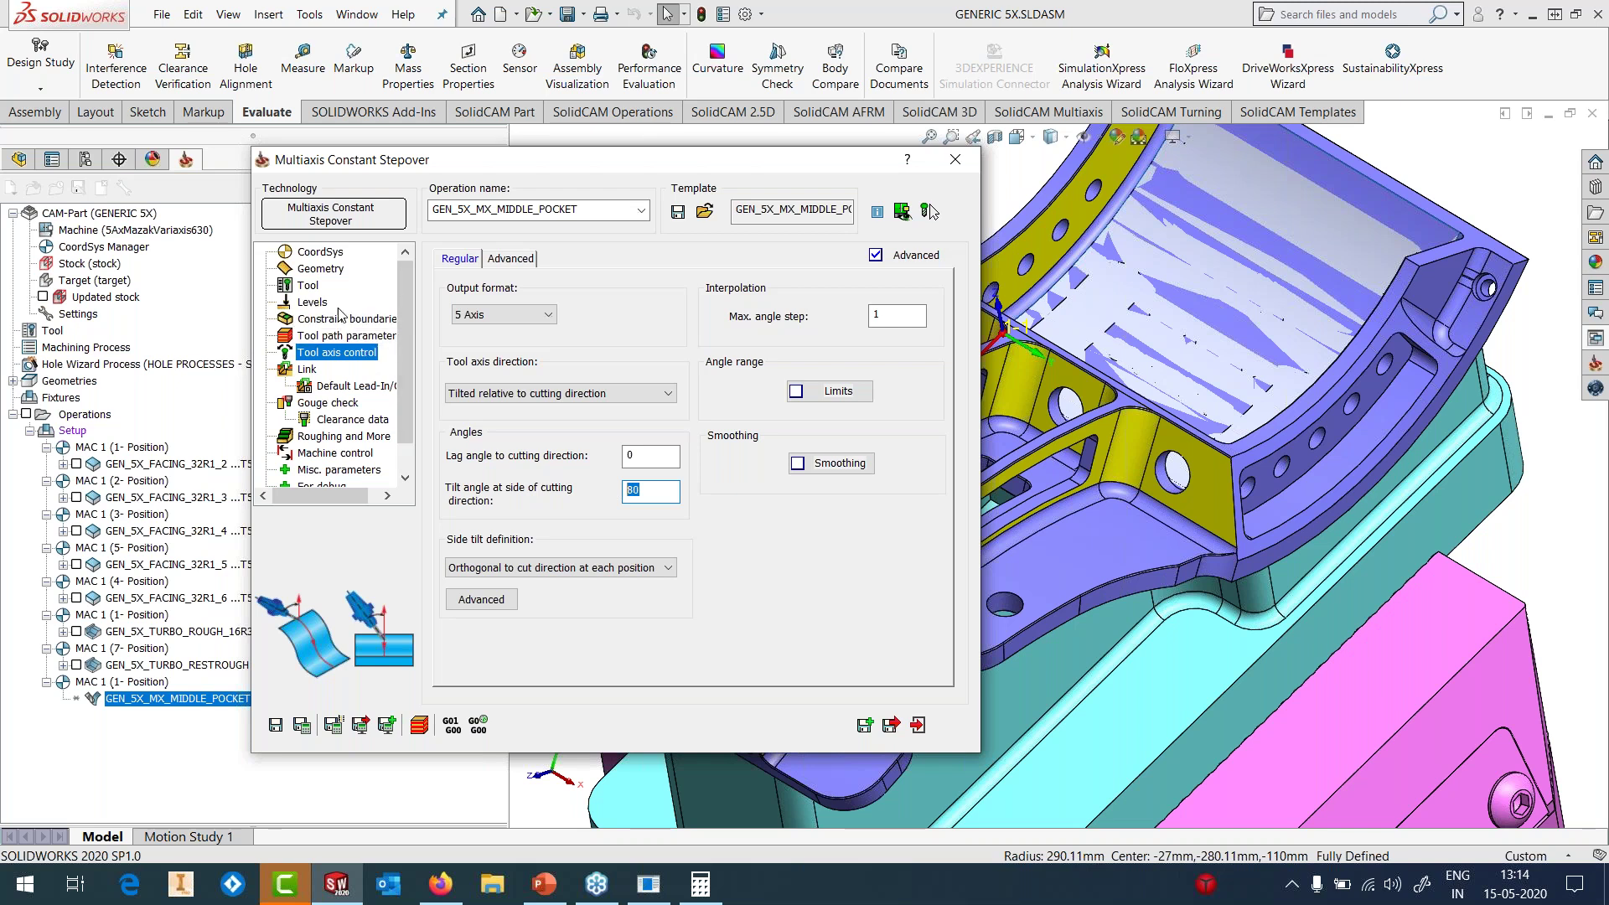
pyautogui.click(326, 269)
pyautogui.click(528, 483)
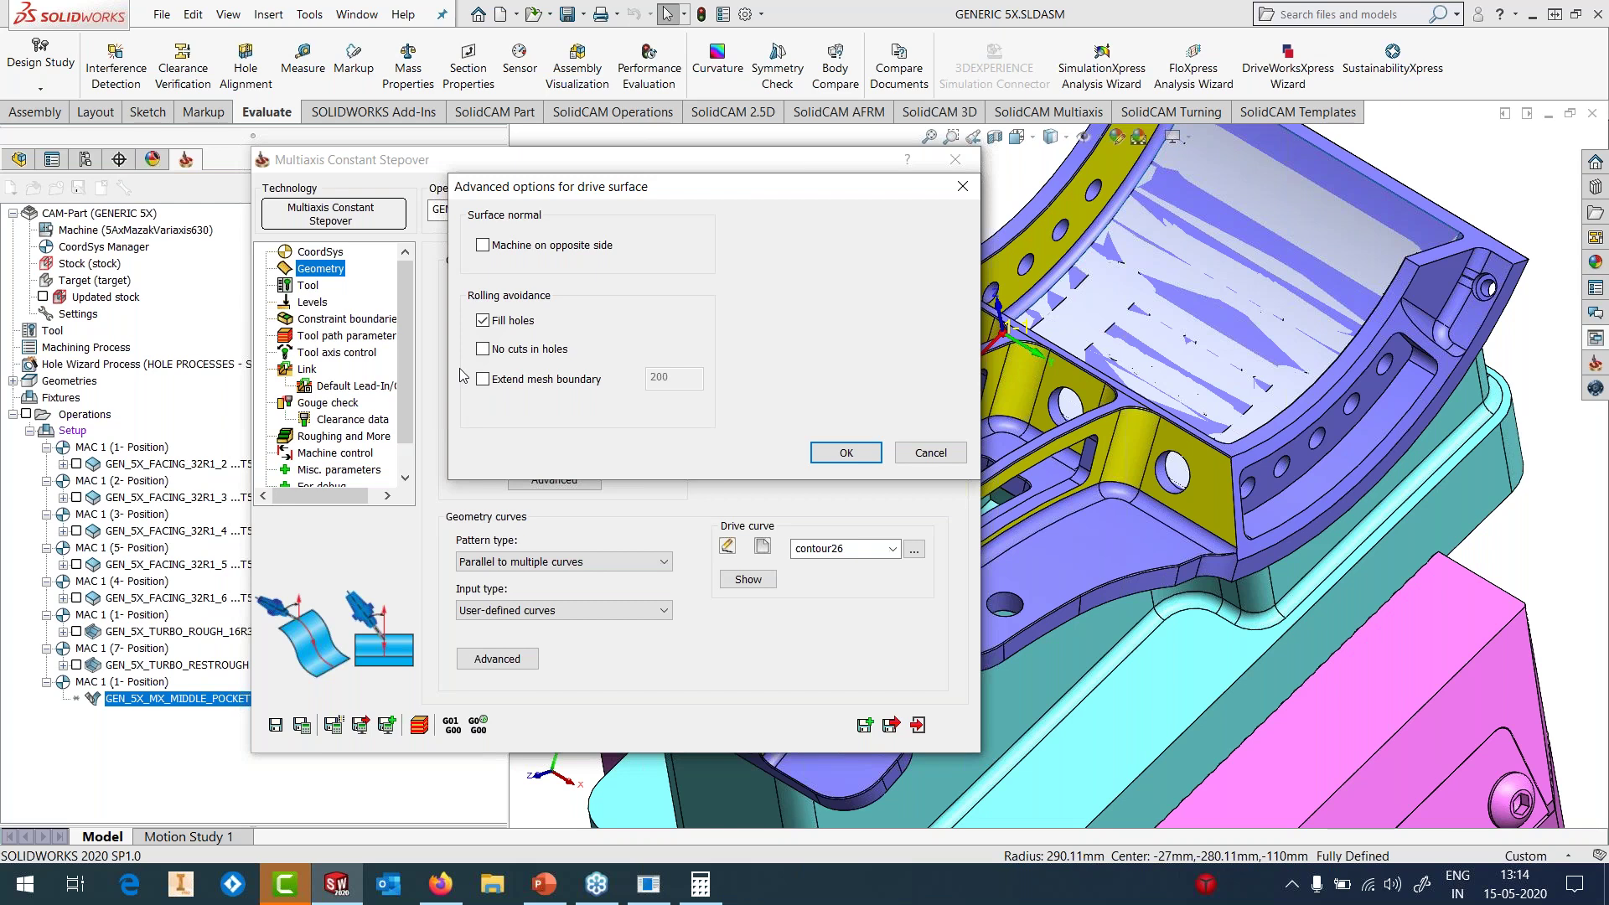
pyautogui.click(844, 452)
pyautogui.click(276, 725)
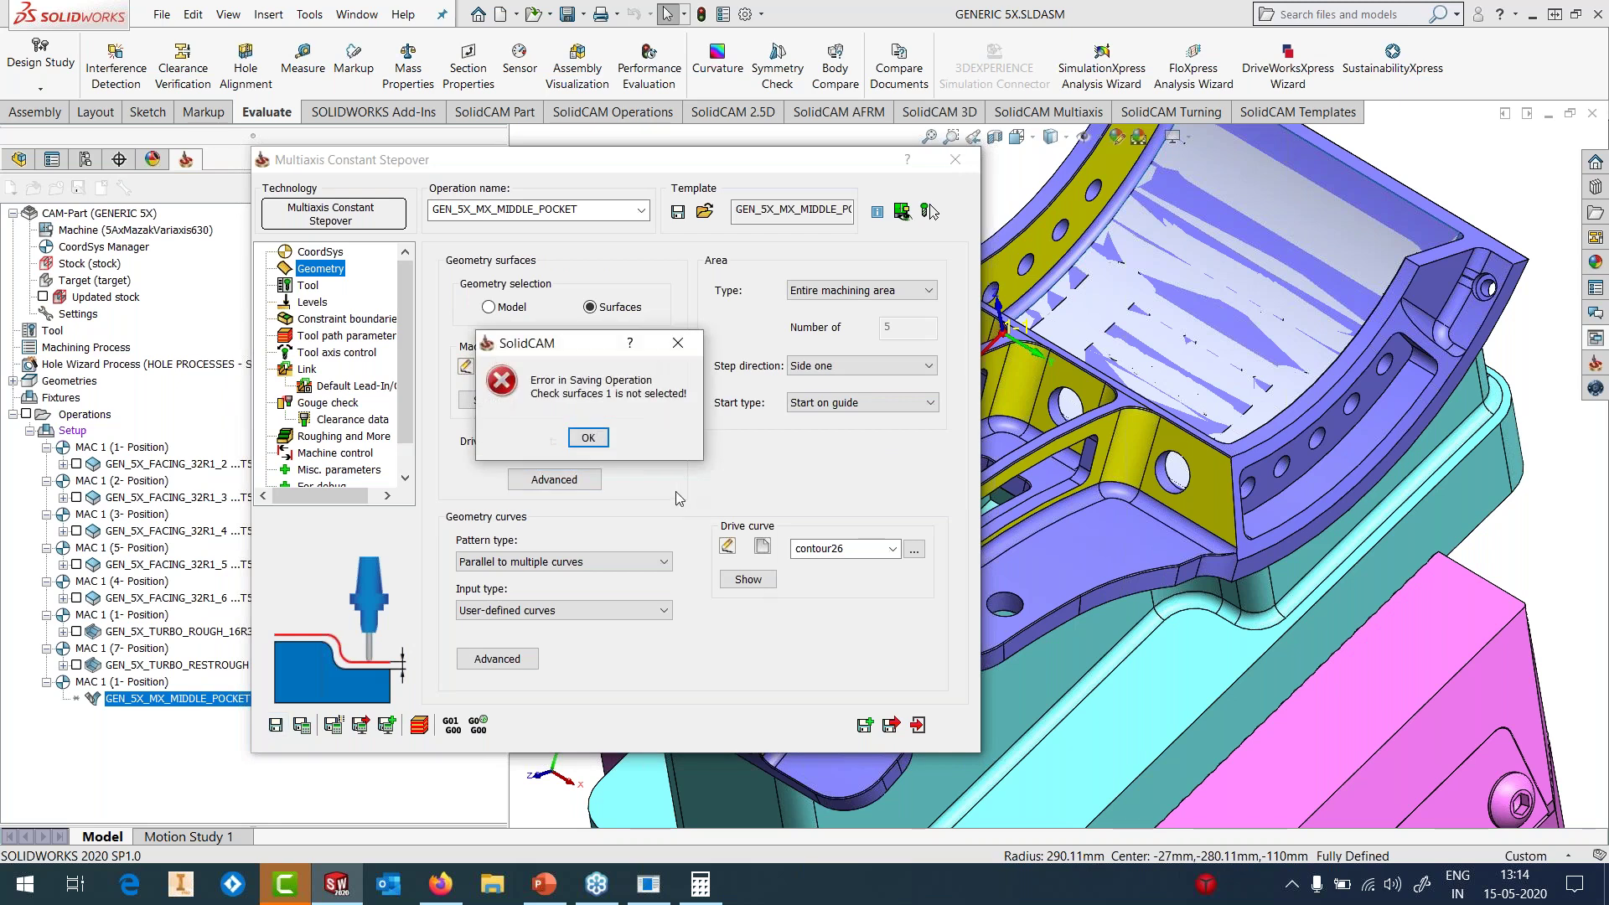
pyautogui.click(586, 435)
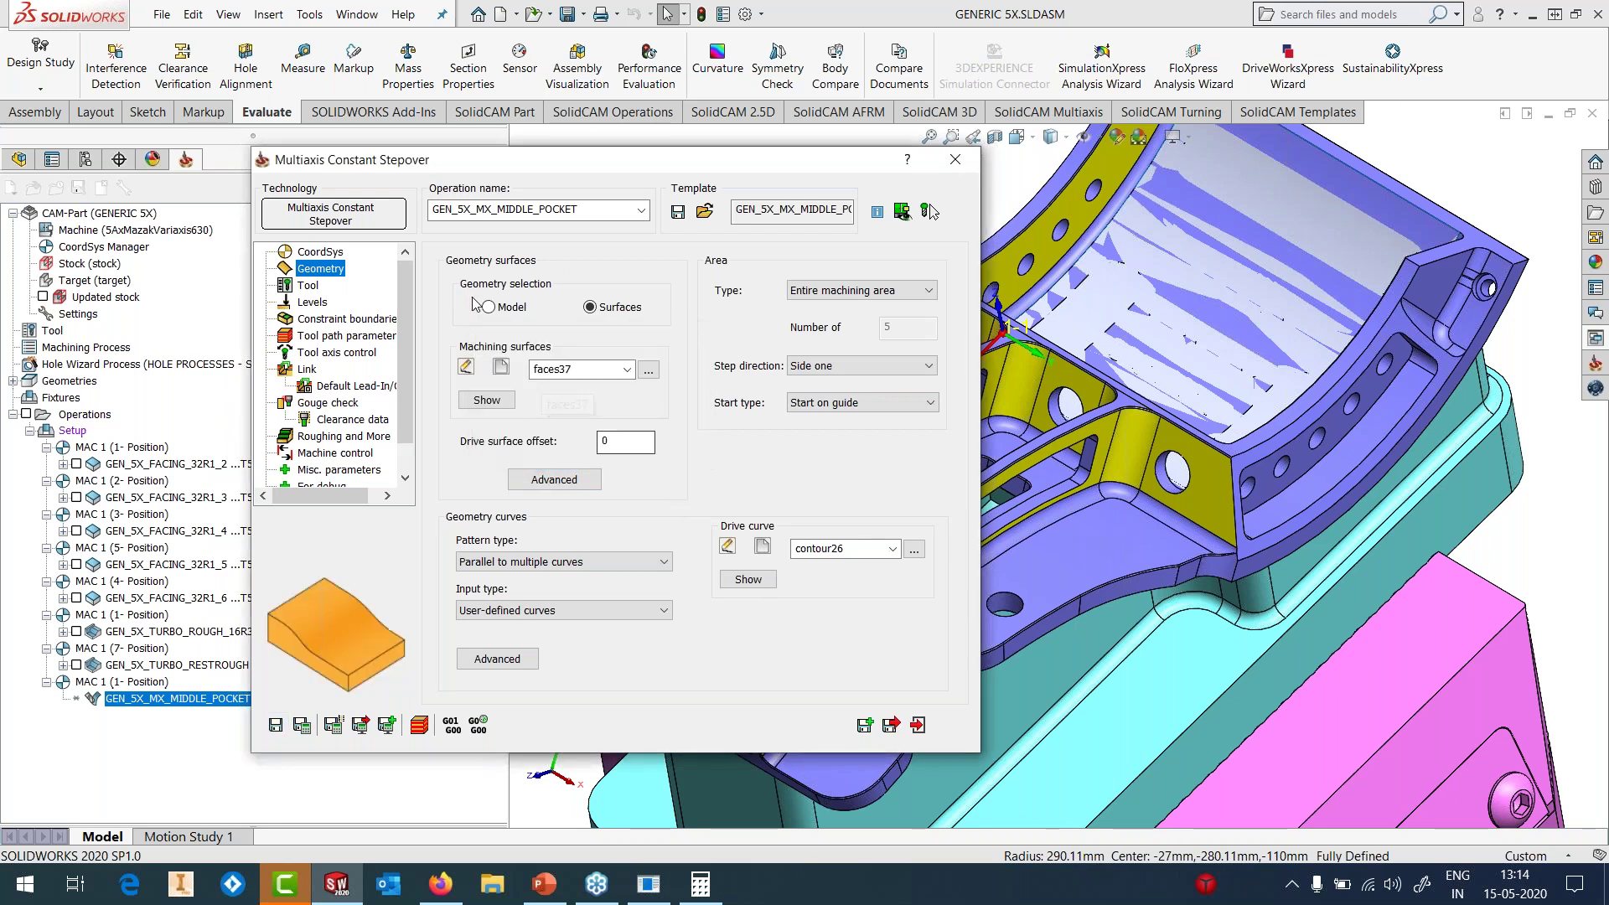
# - Define the gouge check surfaces from the middle pocket's floor and the fillets around it
pyautogui.click(322, 403)
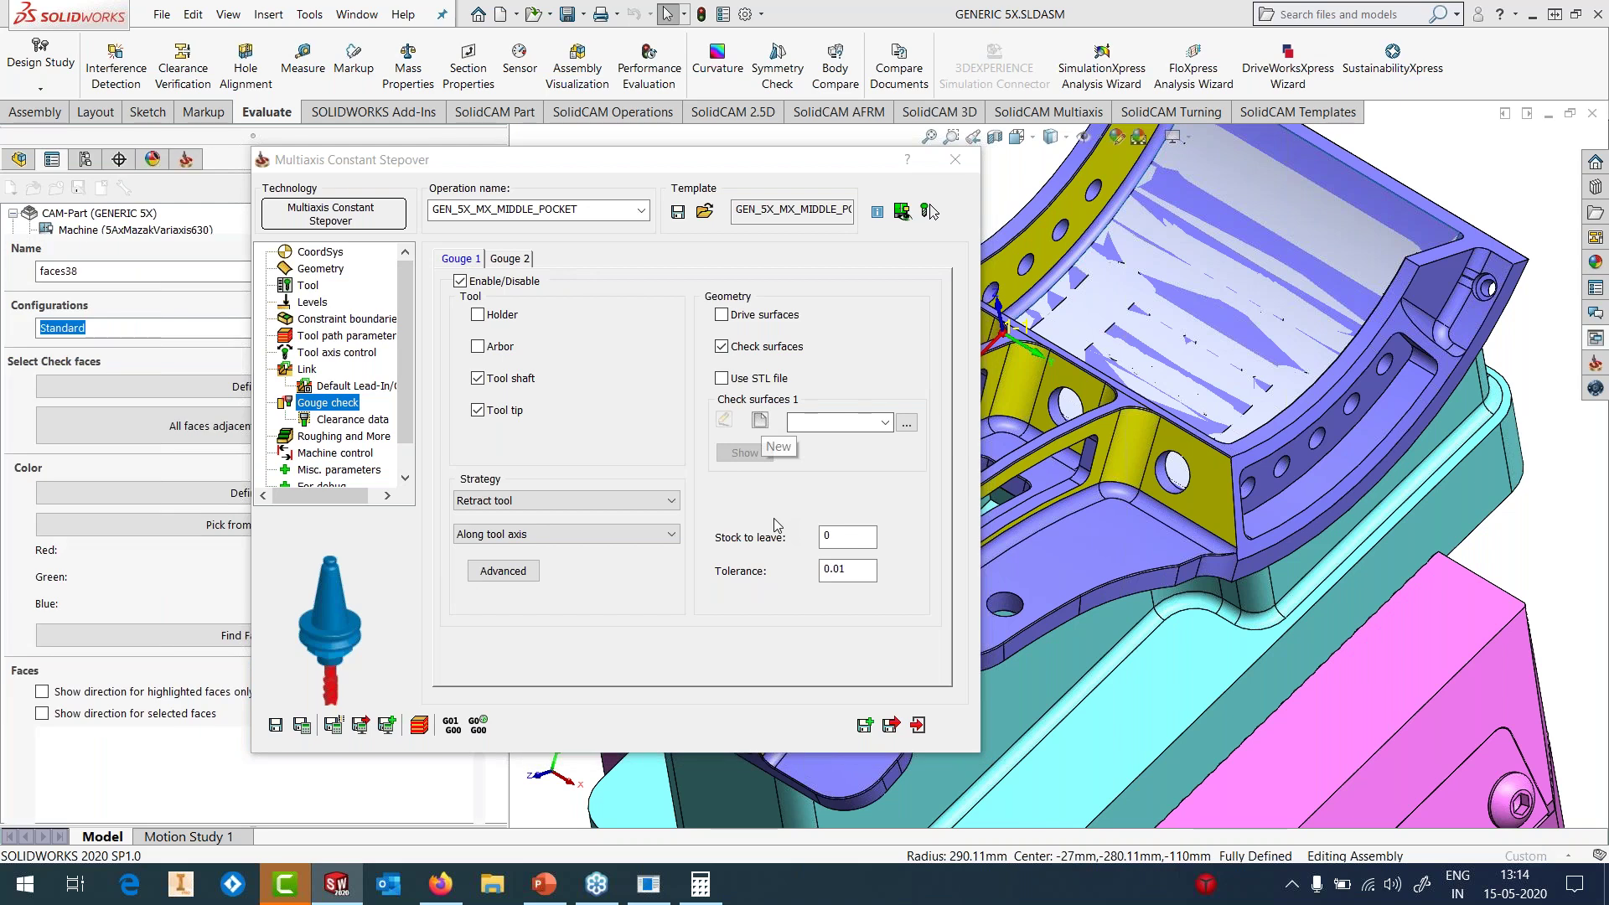
pyautogui.scroll(-4, 975, 429)
pyautogui.click(978, 429)
pyautogui.click(1037, 425)
pyautogui.click(1101, 440)
pyautogui.moveTo(1101, 440); pyautogui.dragTo(1156, 569, button='middle')
pyautogui.click(1228, 530)
pyautogui.click(1226, 582)
pyautogui.click(1152, 540)
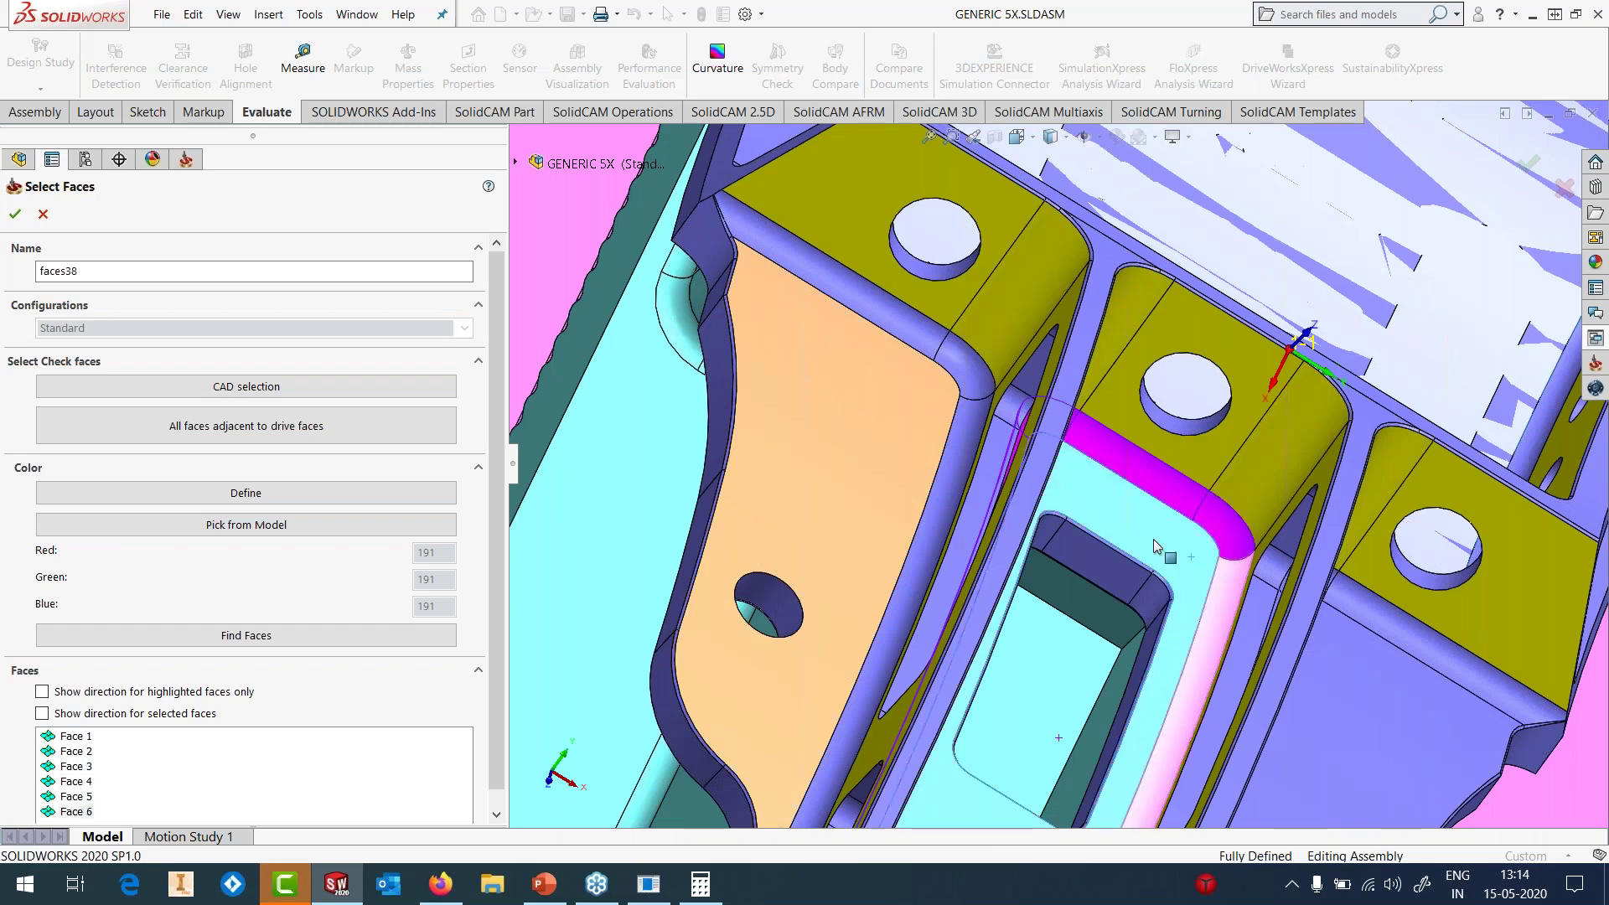
pyautogui.scroll(1, 1153, 540)
pyautogui.scroll(3, 1153, 540)
pyautogui.moveTo(1153, 540); pyautogui.dragTo(1066, 474, button='middle')
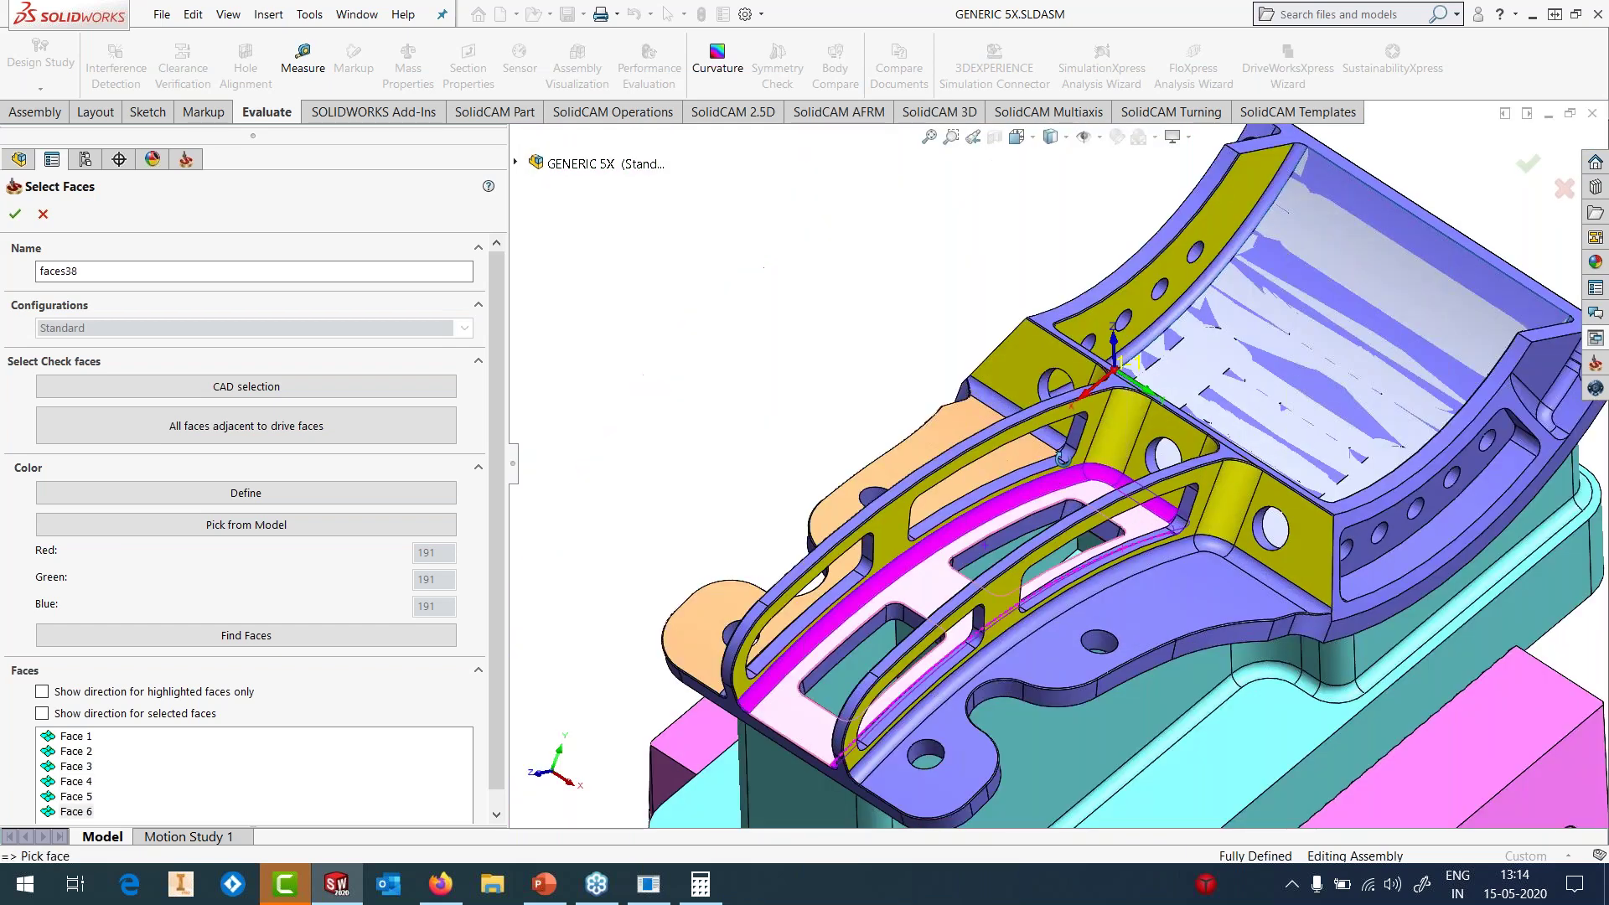
pyautogui.click(15, 216)
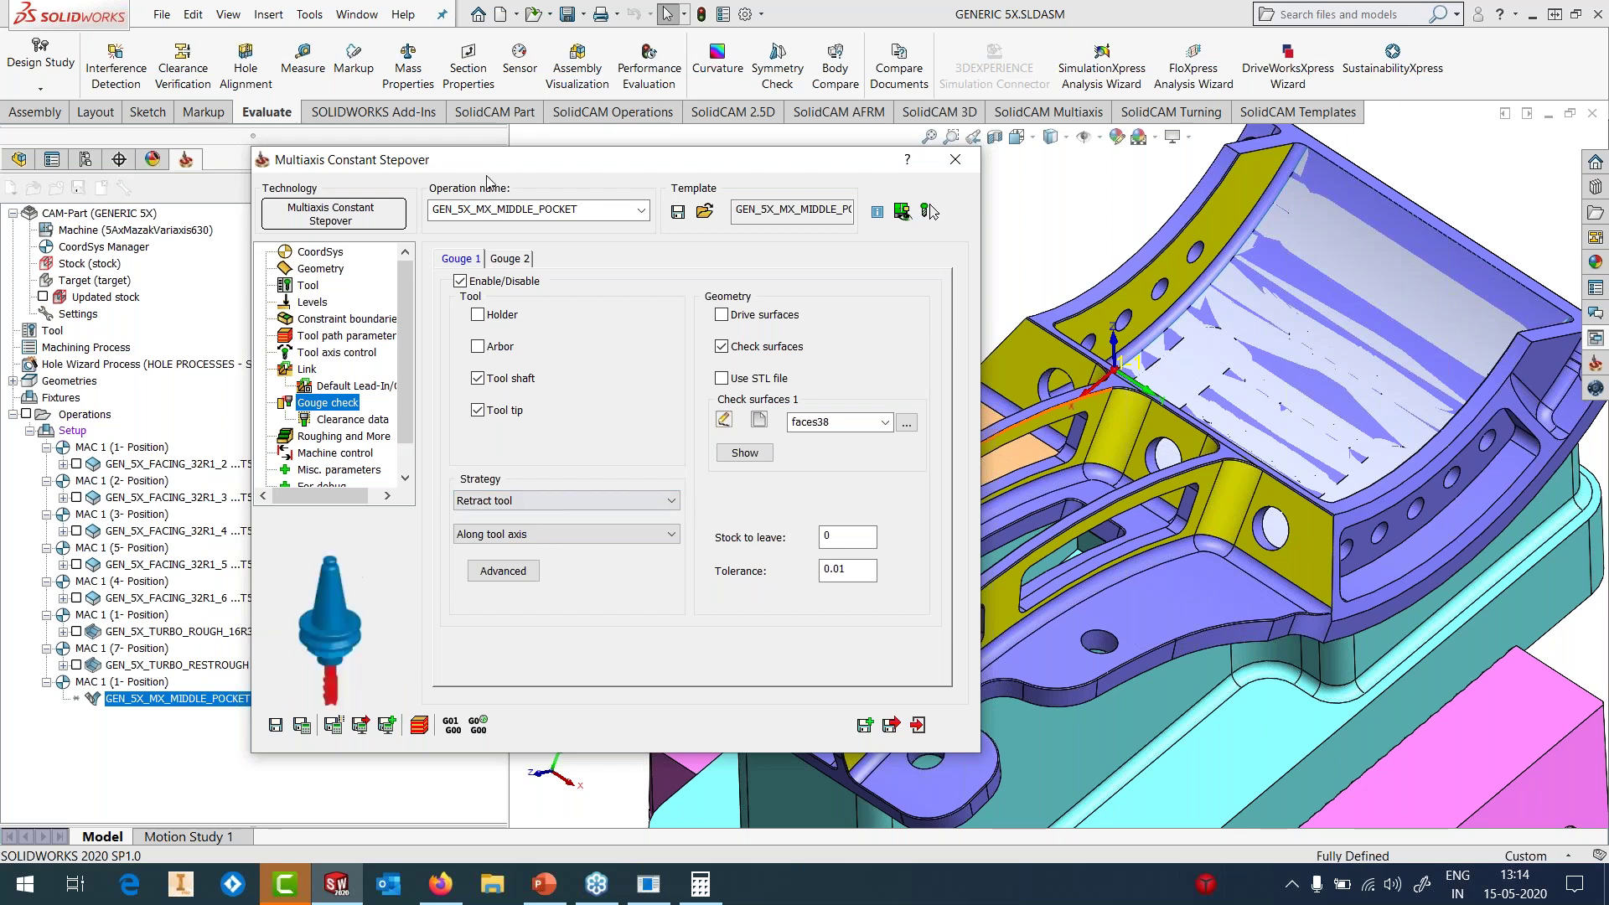
# - Set the constraint boundary type to Created automatically, and save and calculate the operation
pyautogui.click(303, 727)
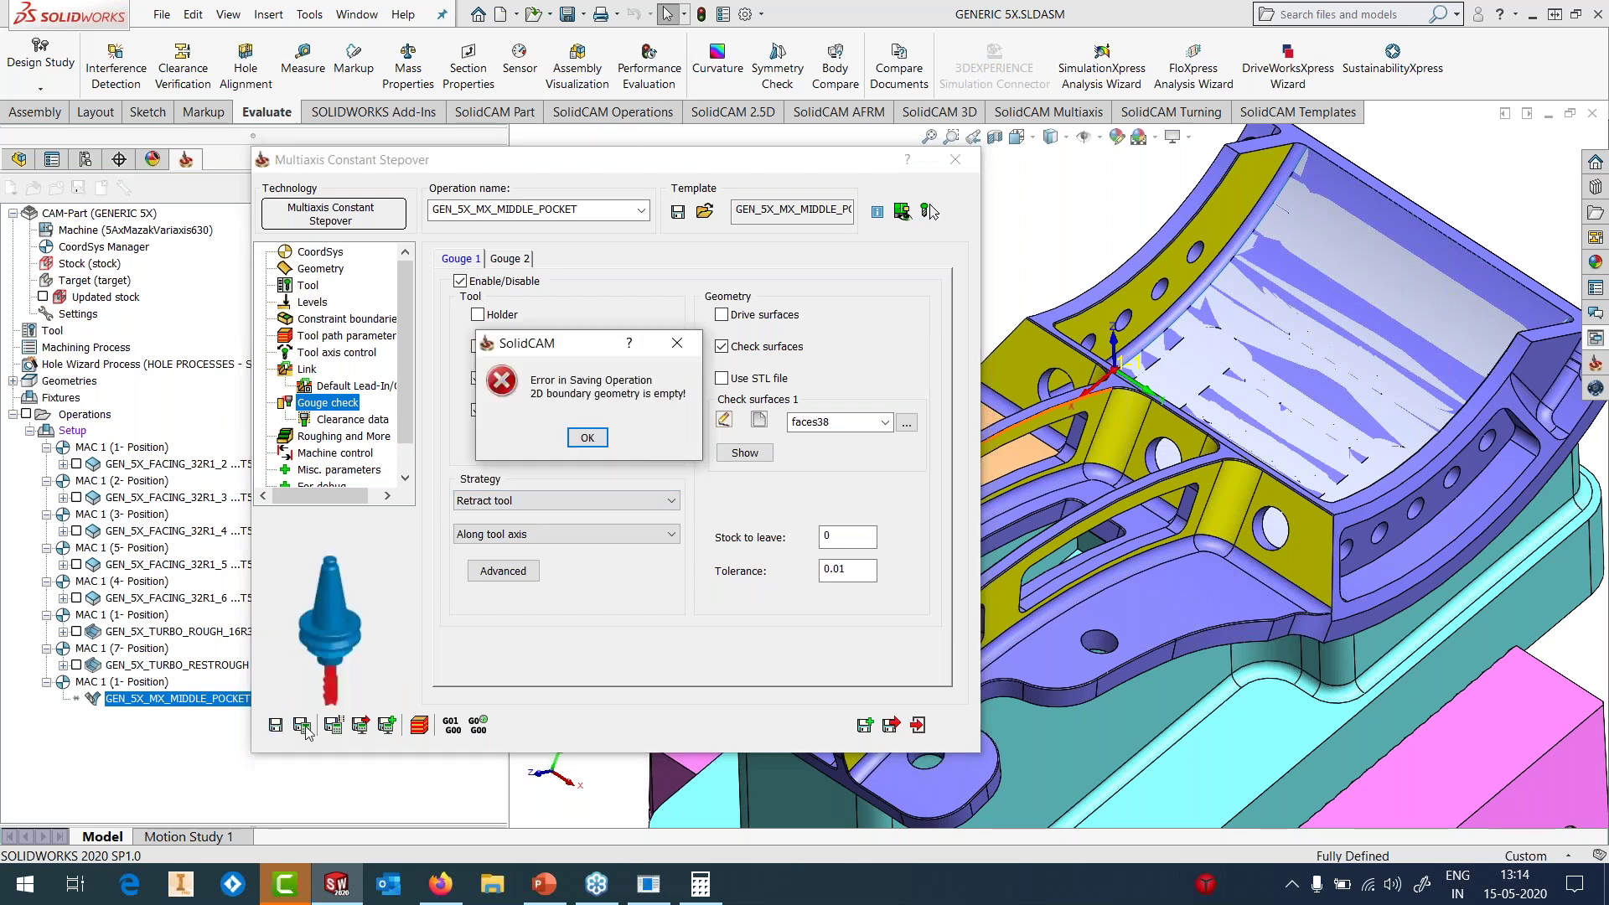
pyautogui.click(586, 437)
pyautogui.click(471, 286)
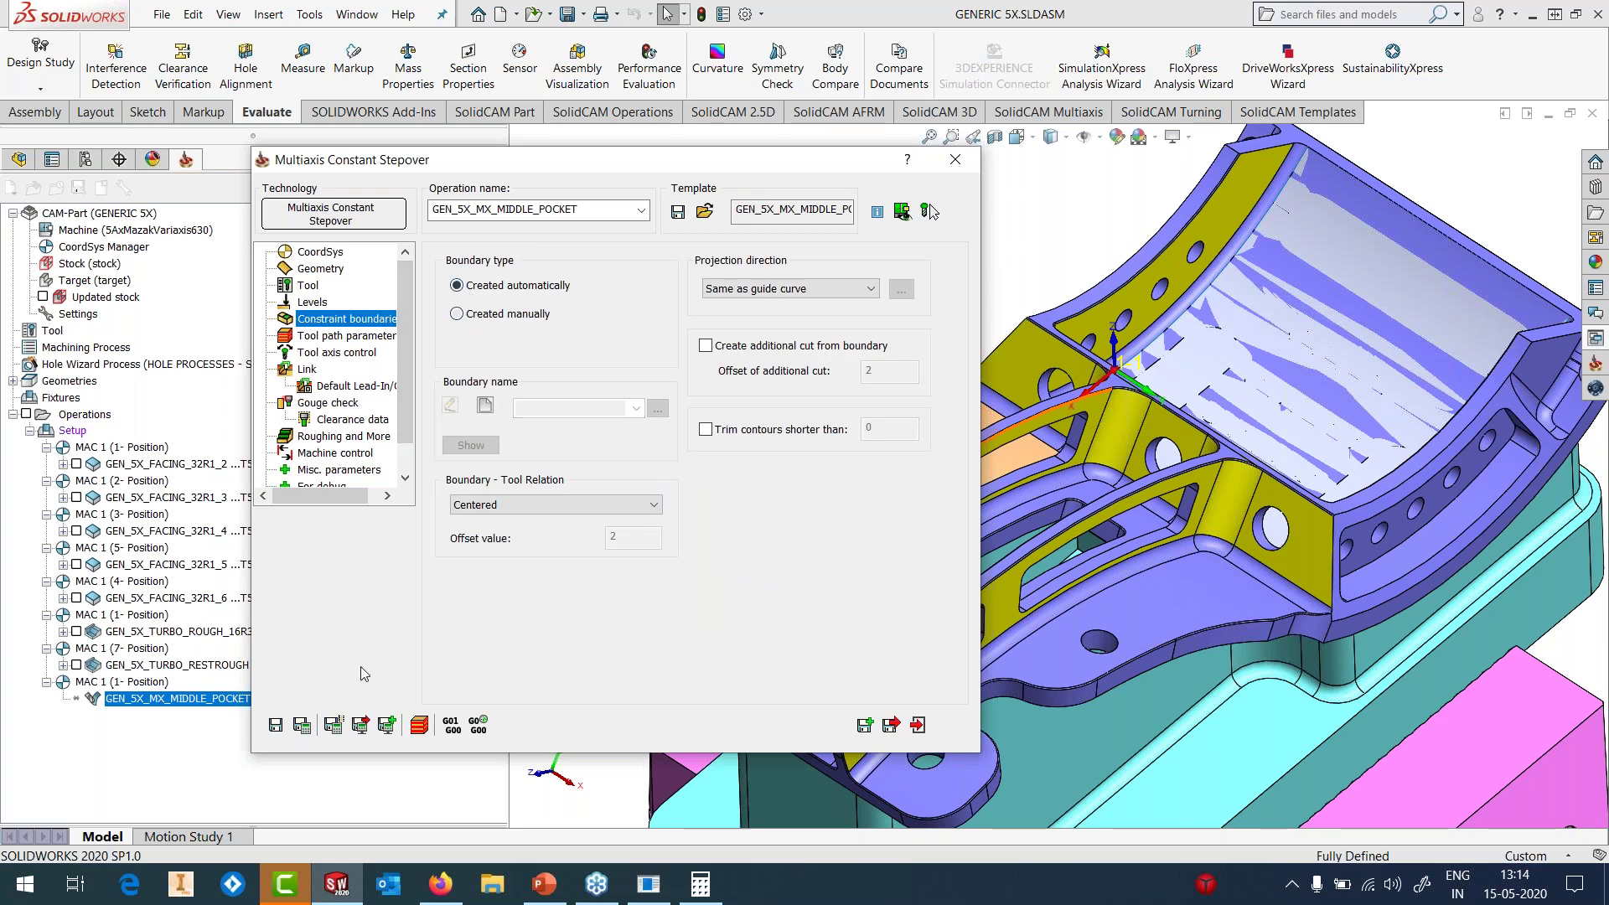
pyautogui.click(302, 726)
pyautogui.click(955, 160)
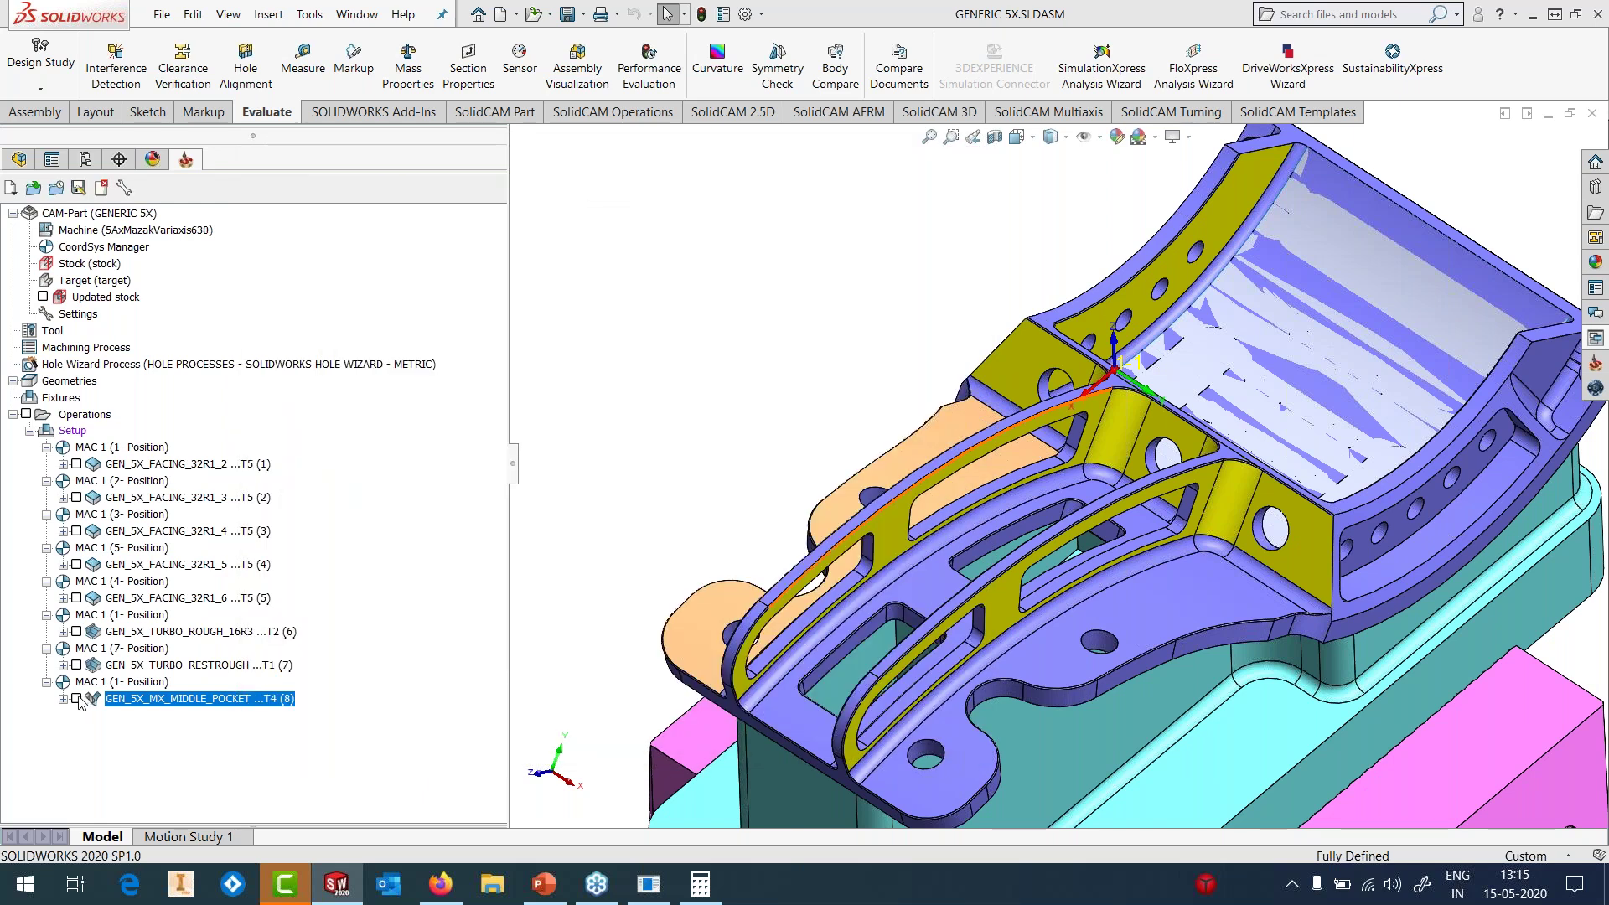
# - Show the tool path of GEN_5X_MX_MIDDLE_POCKET and examine how it lies against the pocket walls
pyautogui.scroll(2, 947, 570)
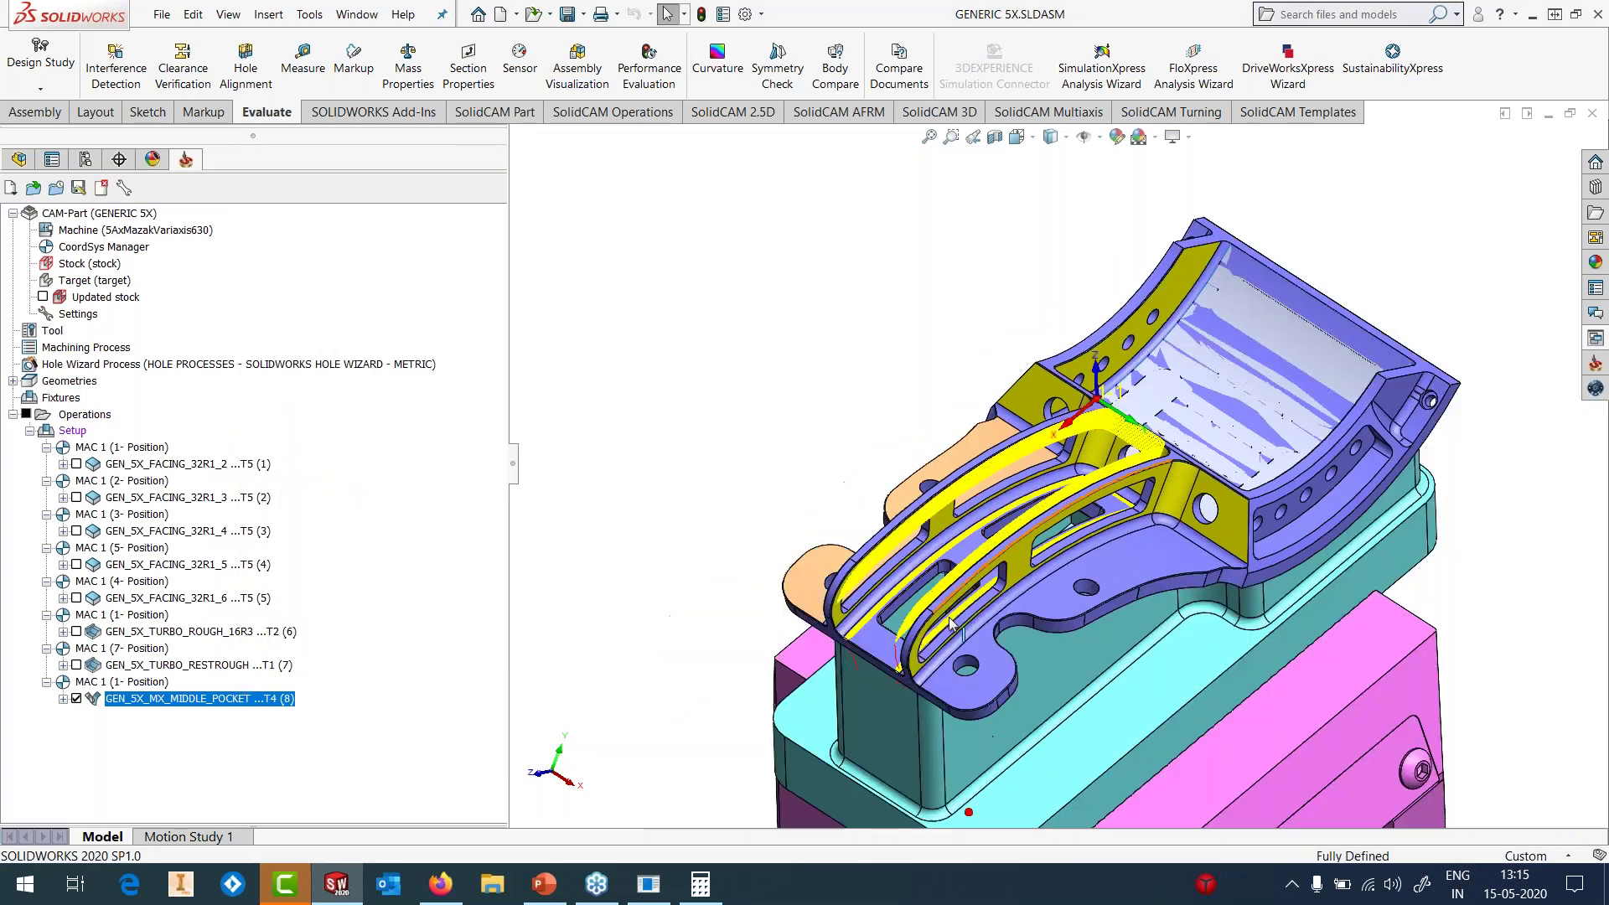
pyautogui.moveTo(888, 717); pyautogui.dragTo(911, 628, button='middle')
pyautogui.scroll(-4, 910, 626)
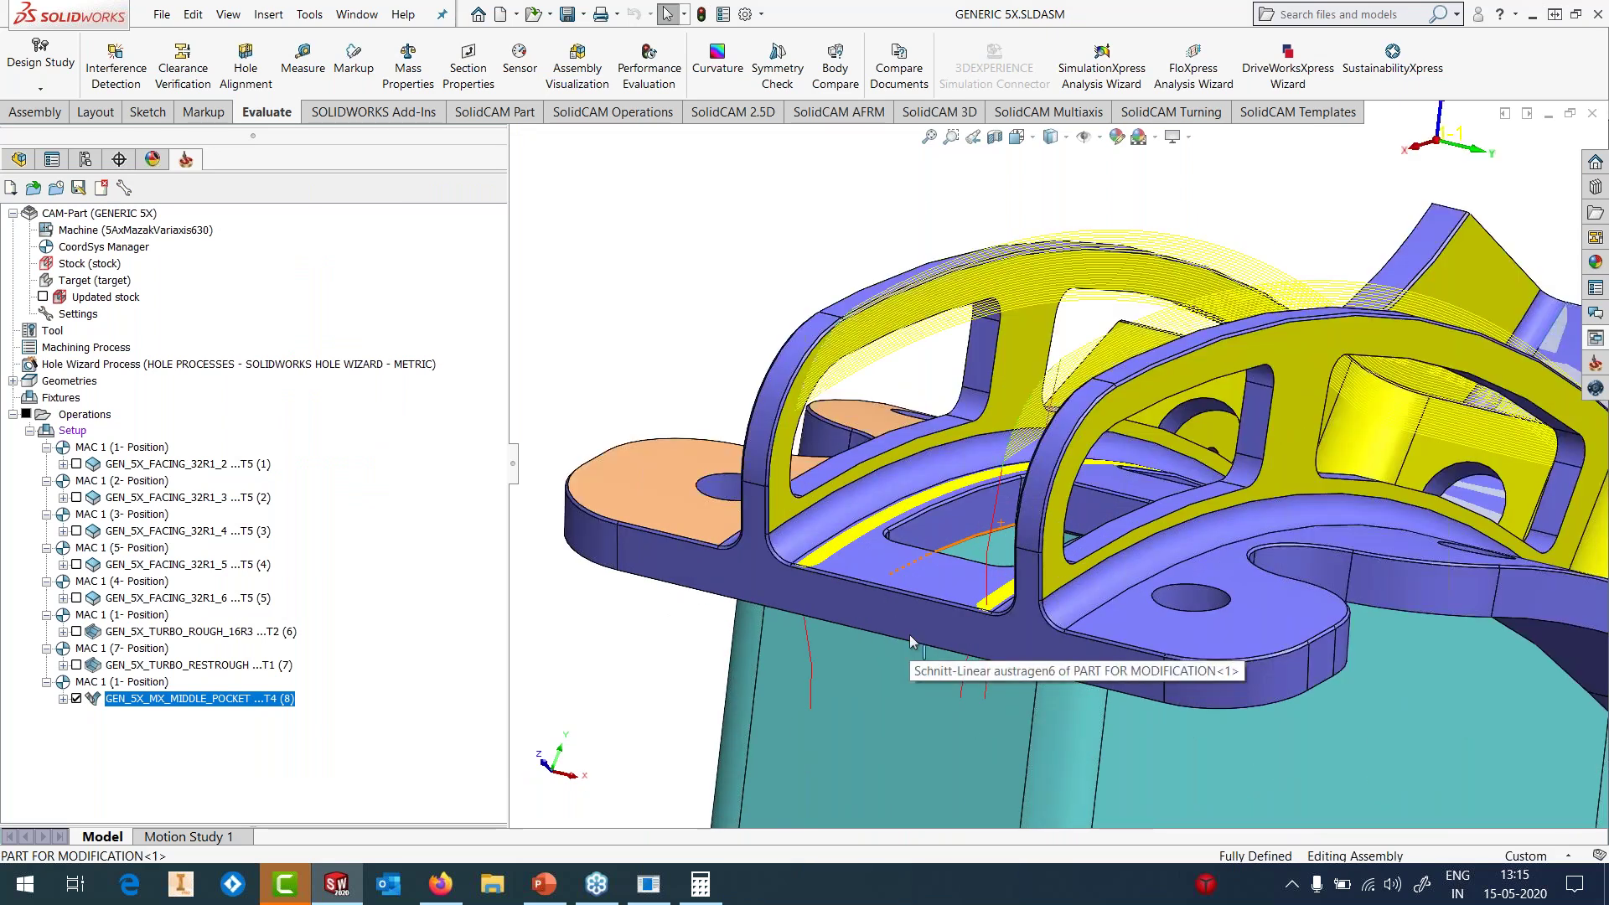
pyautogui.moveTo(1071, 553); pyautogui.dragTo(1001, 618, button='middle')
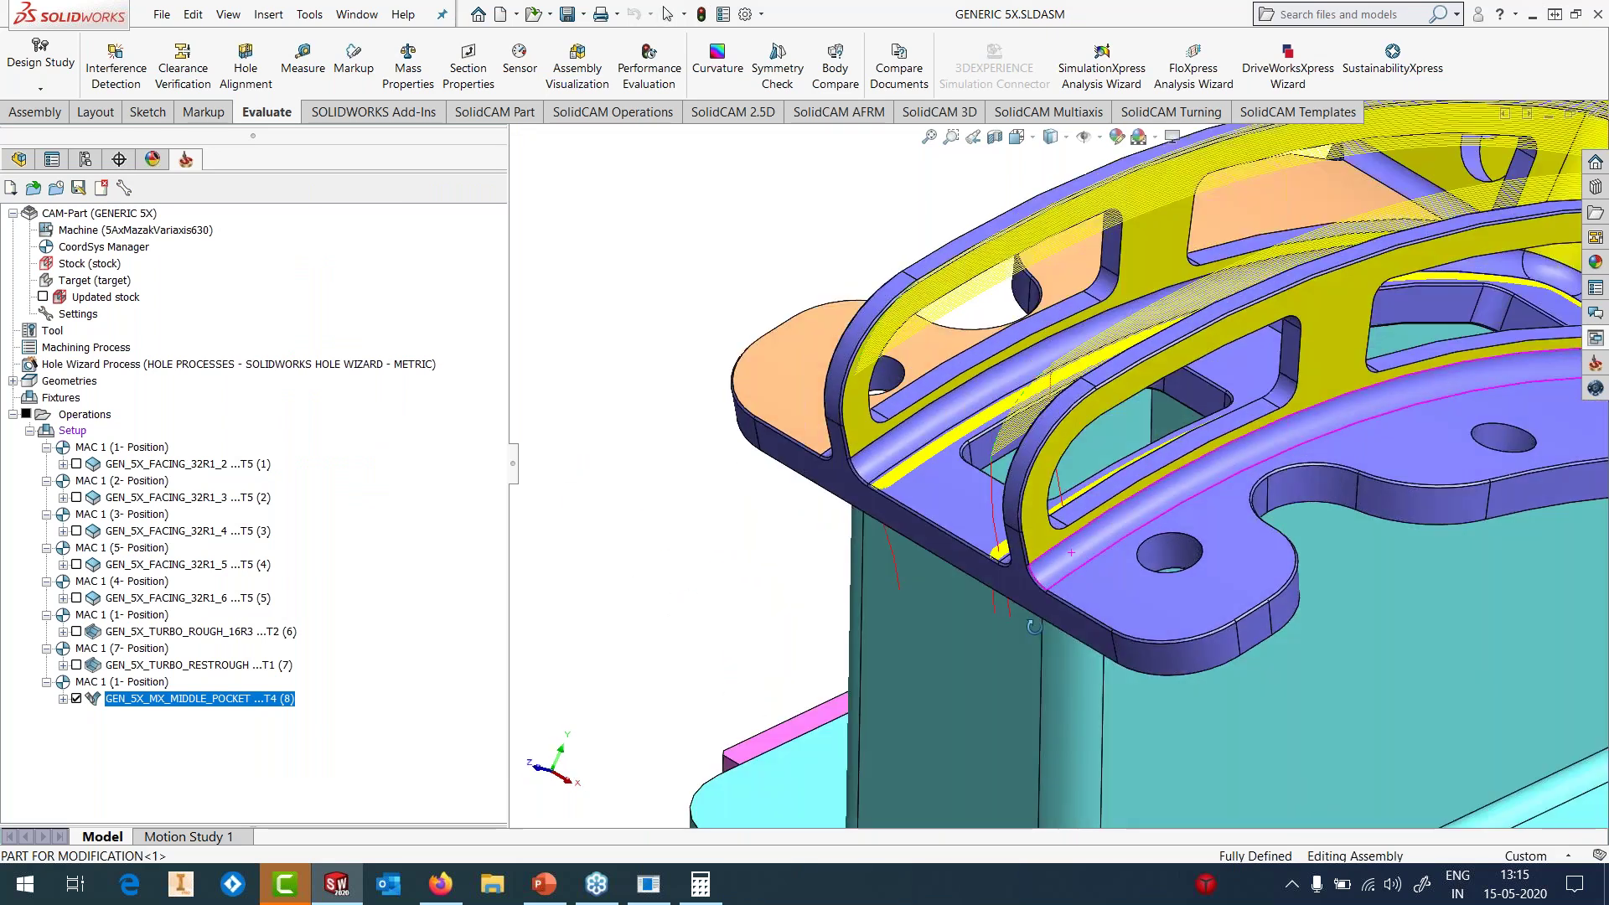
# - Set the tilt angle at side of cutting direction to -80 for GEN_5X_MX_MIDDLE_POCKET and recalculate the operation
pyautogui.rightClick(221, 699)
pyautogui.click(287, 216)
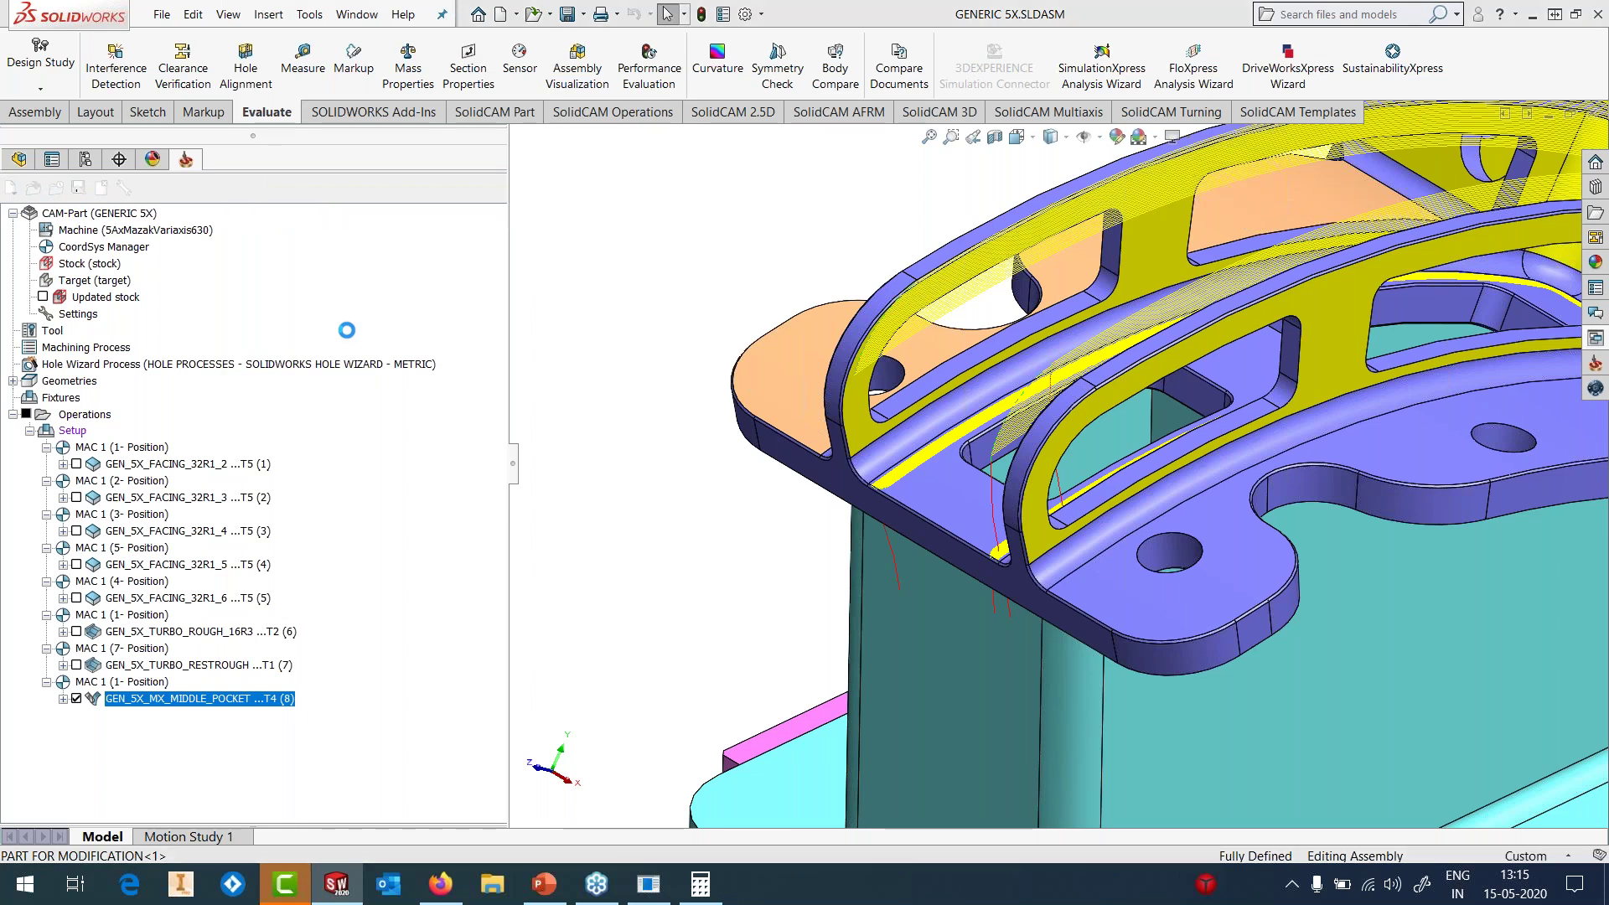
pyautogui.click(360, 351)
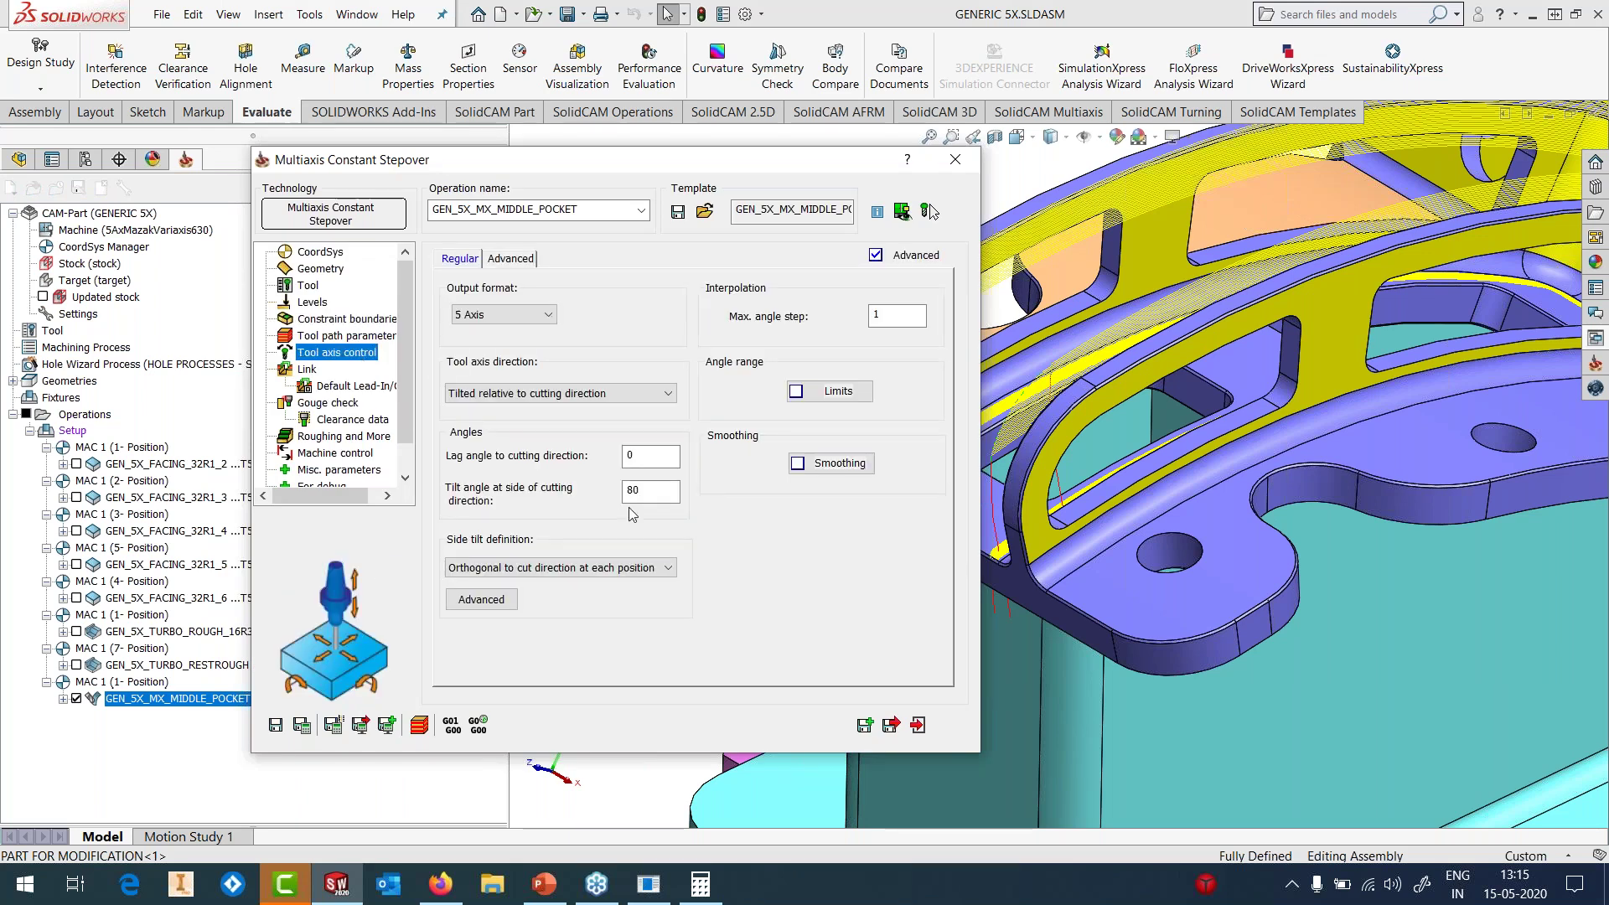
pyautogui.click(629, 495)
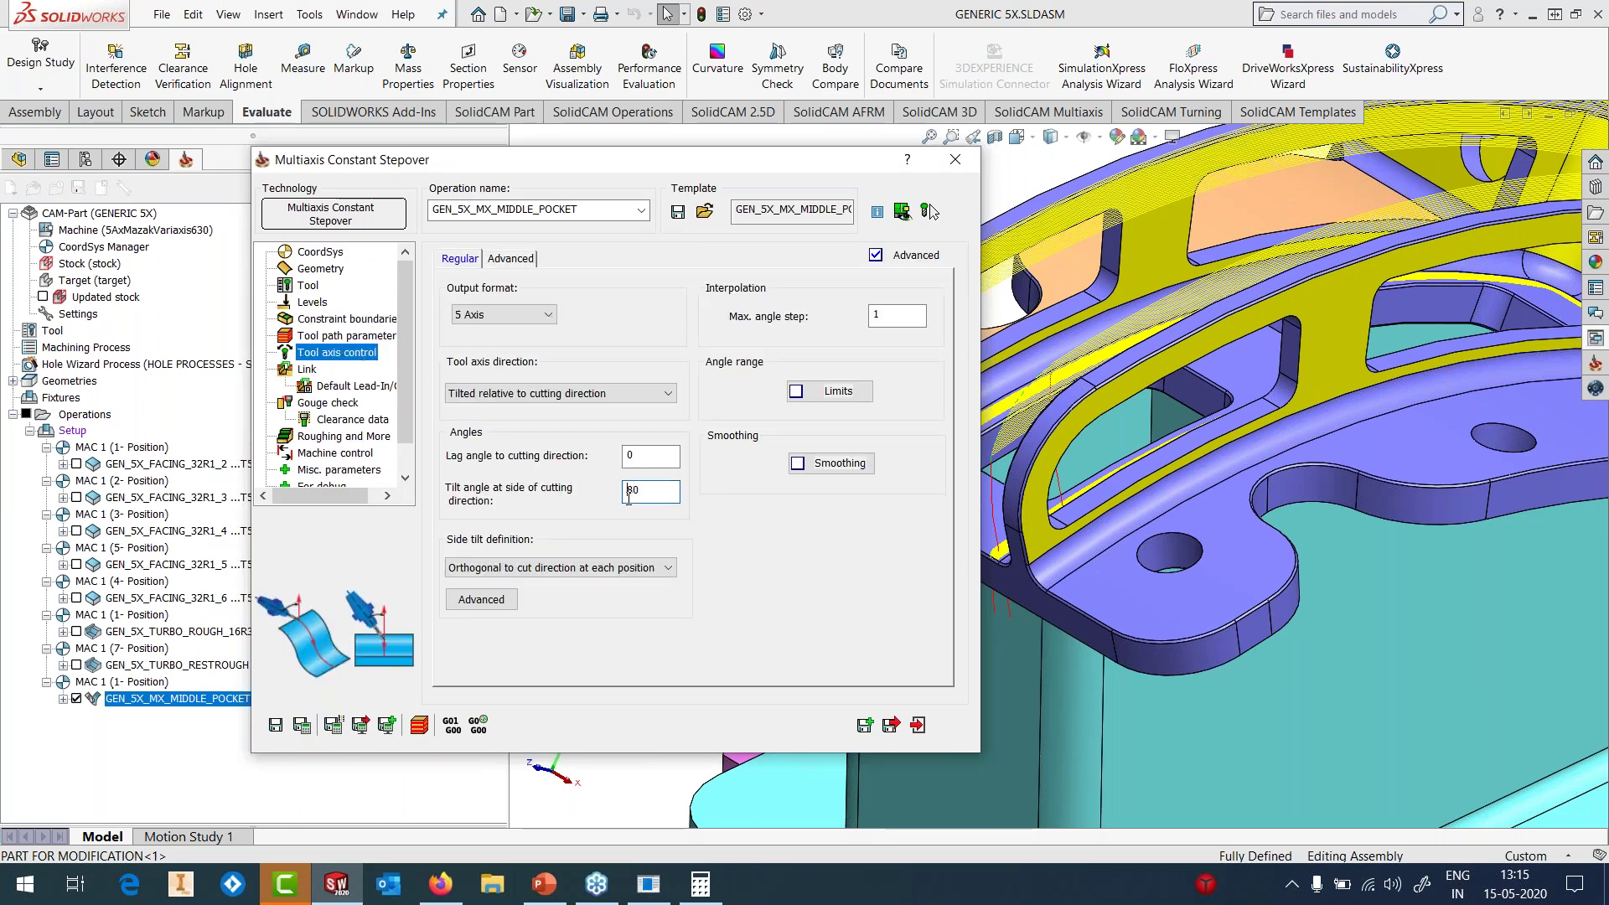
pyautogui.write('-')
pyautogui.click(303, 725)
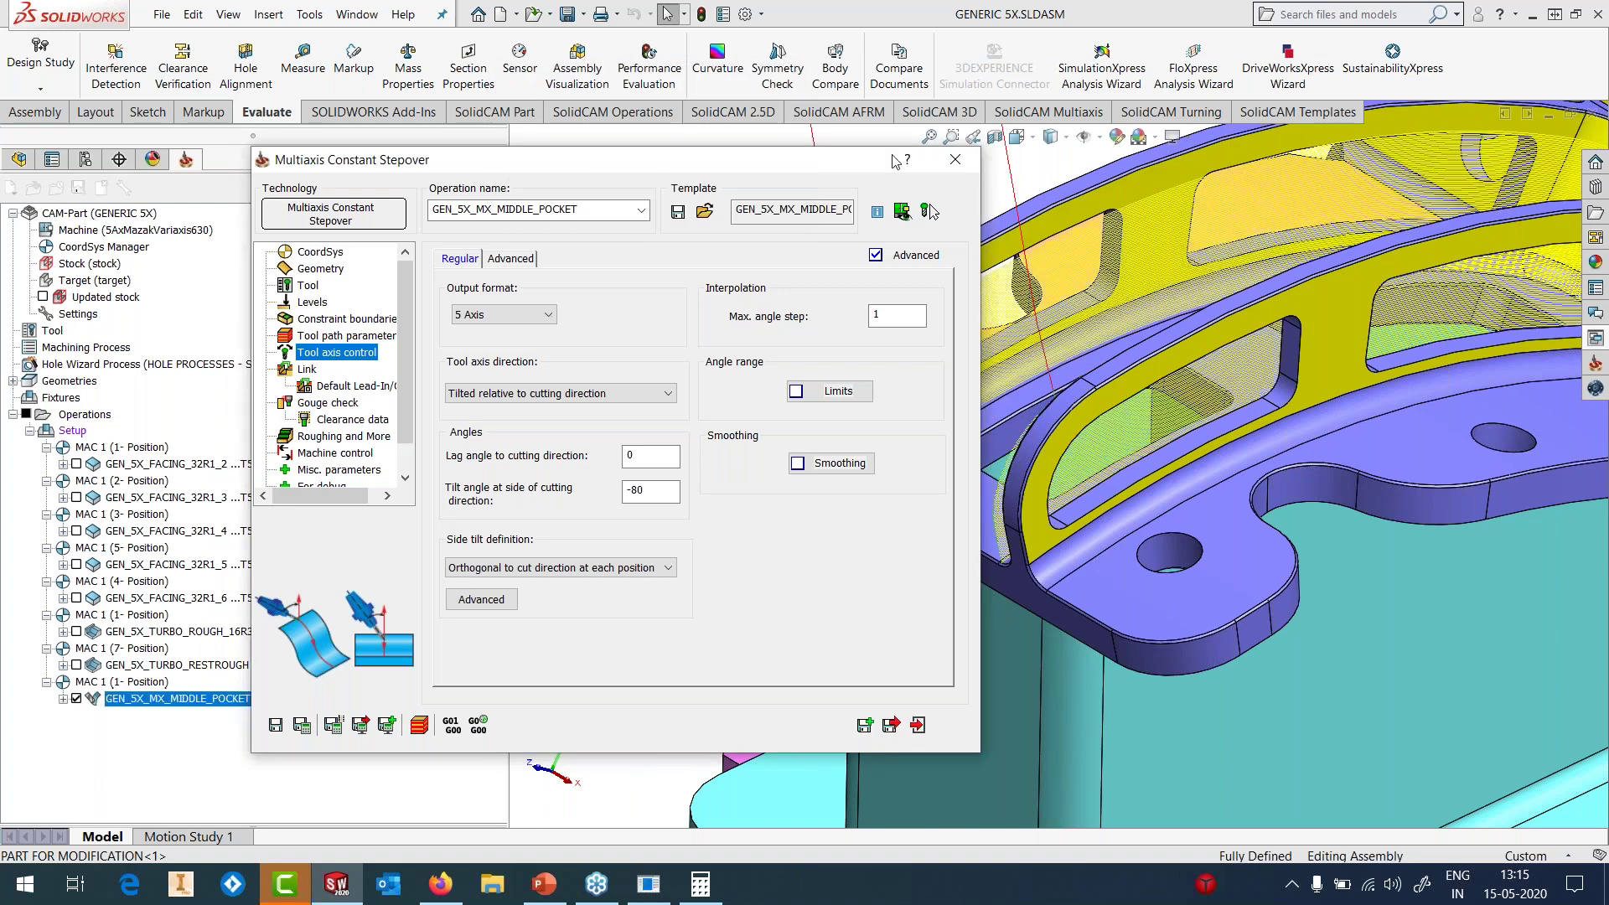
pyautogui.click(955, 160)
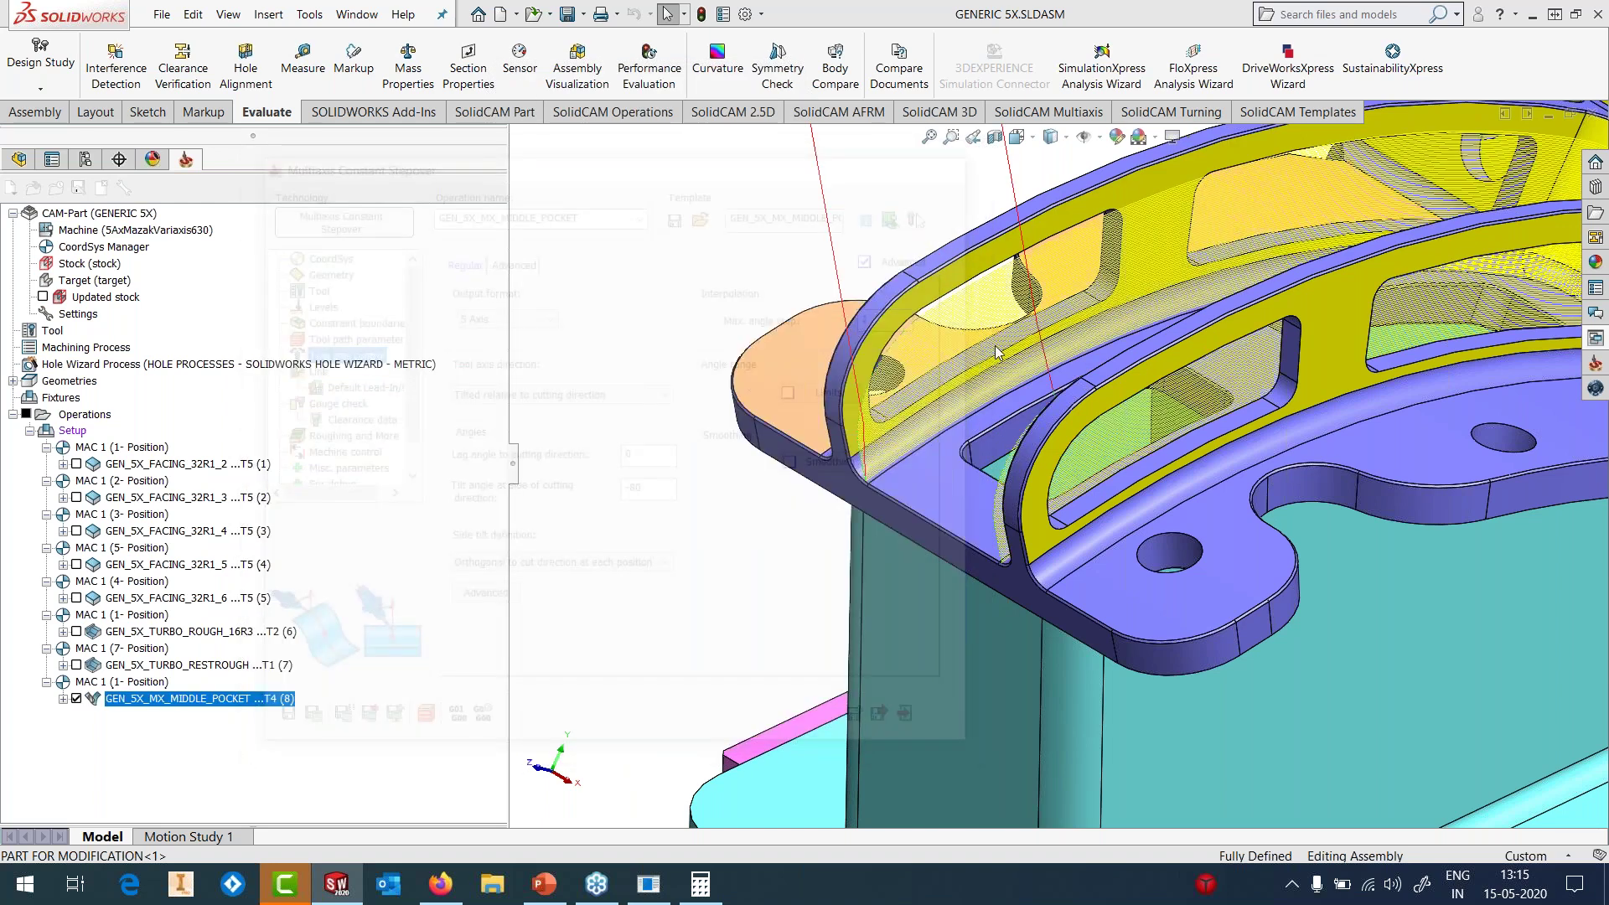
# - Examine the recalculated tool path along the middle pocket's walls and end corners
pyautogui.scroll(4, 1112, 366)
pyautogui.moveTo(1293, 324); pyautogui.dragTo(1305, 373, button='middle')
pyautogui.scroll(-8, 1304, 372)
pyautogui.moveTo(1169, 405); pyautogui.dragTo(1131, 407, button='middle')
pyautogui.scroll(3, 982, 398)
pyautogui.scroll(3, 983, 398)
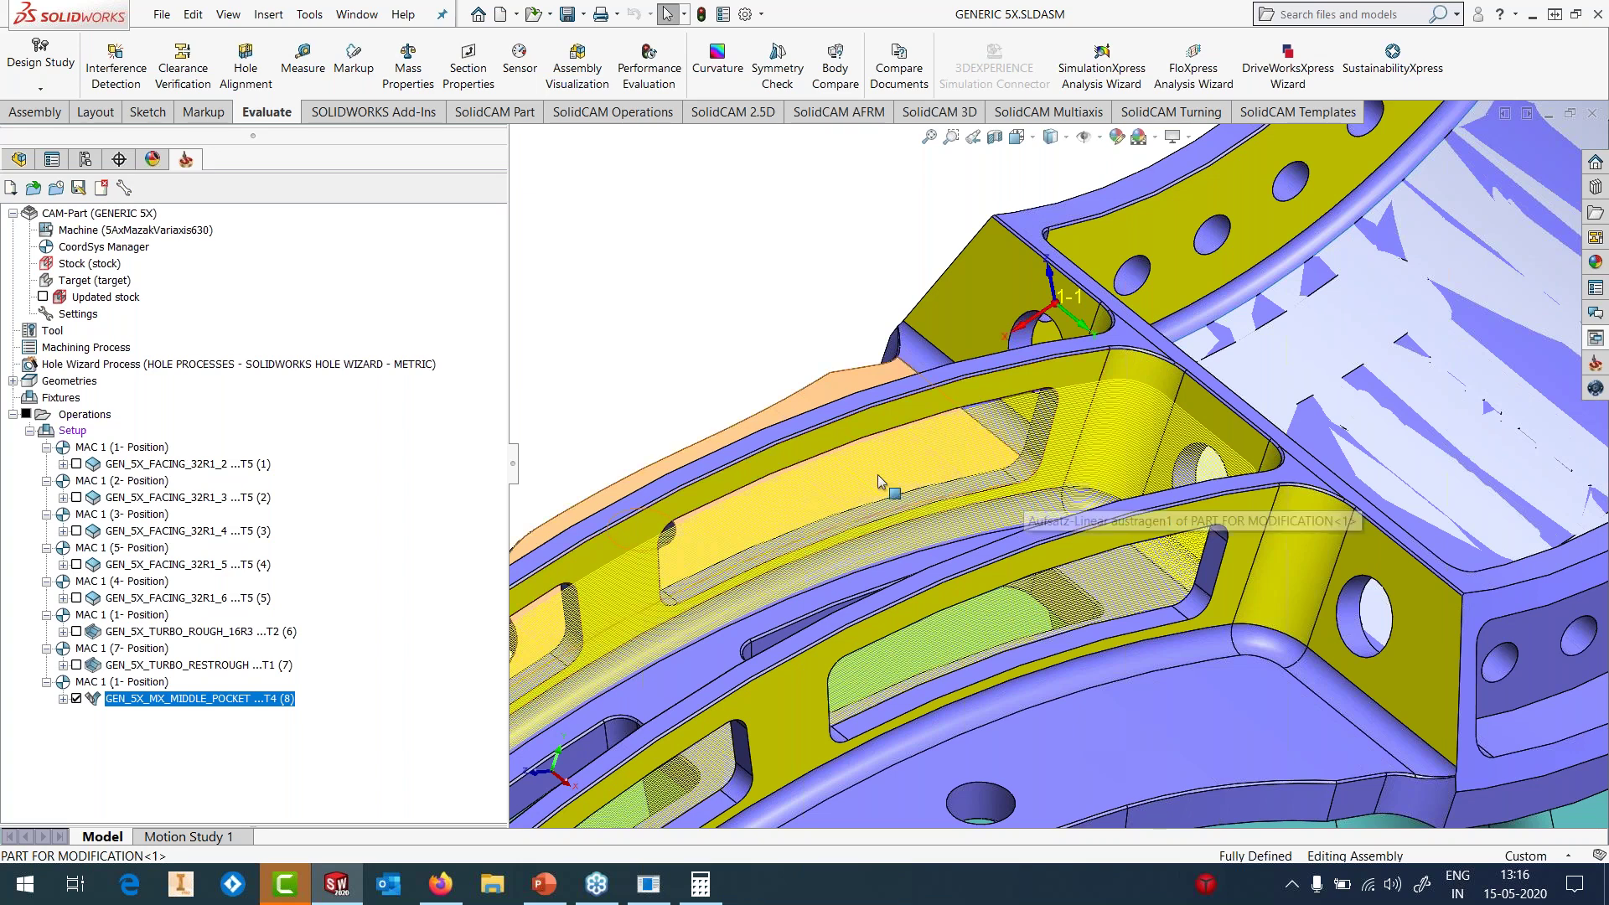
pyautogui.scroll(5, 1014, 439)
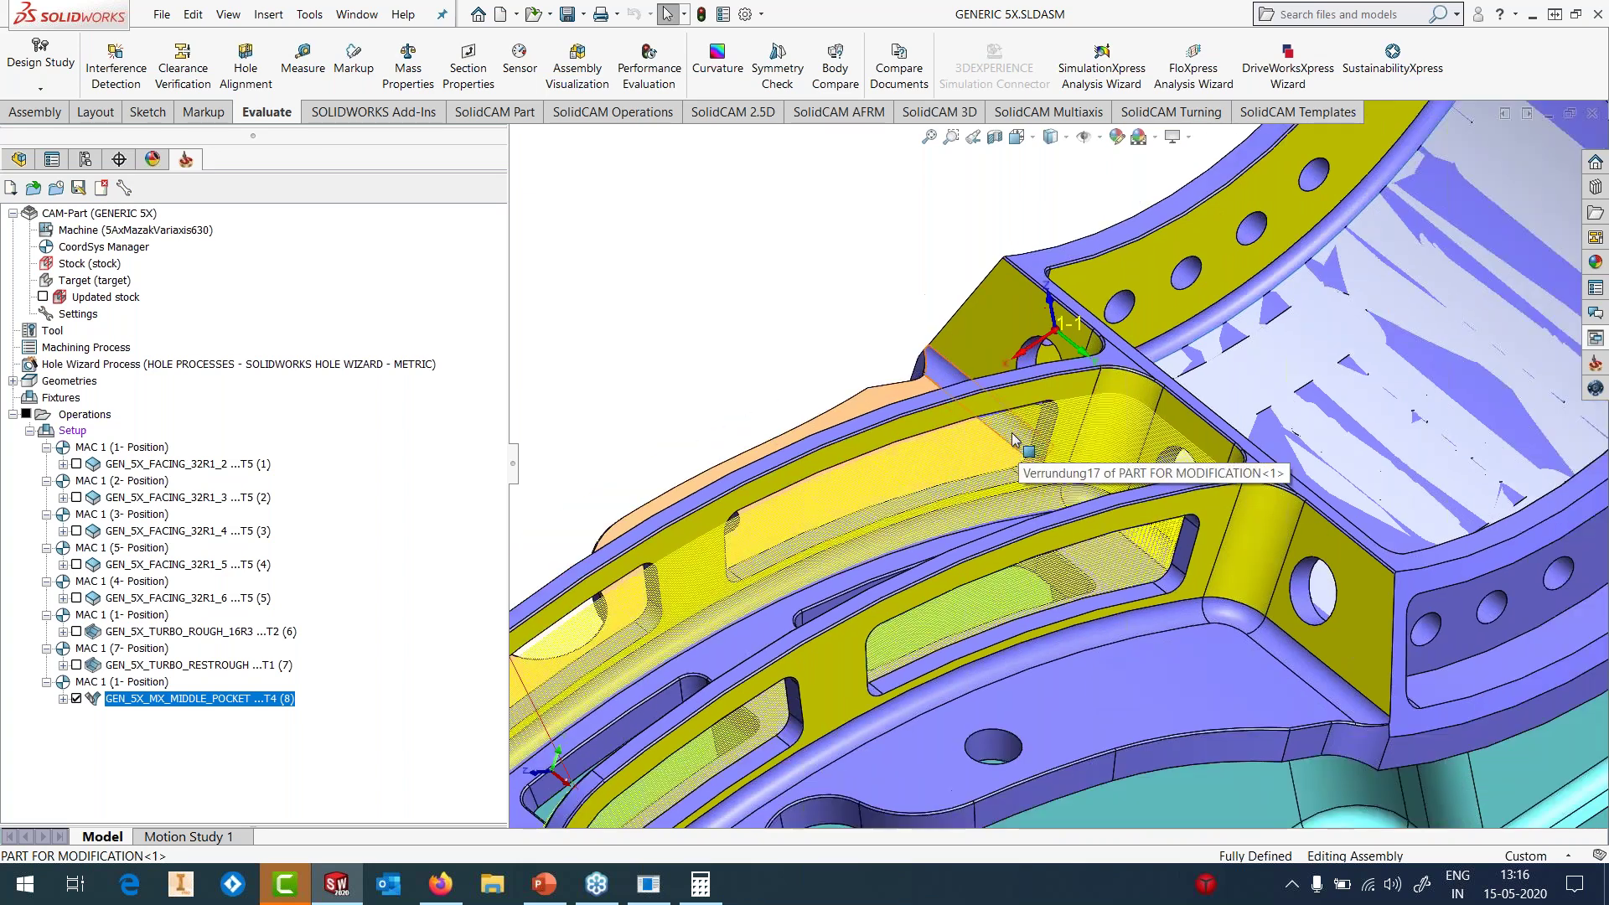
# - Simulate GEN_5X_MX_MIDDLE_POCKET on the CAD model at a slower speed, pause it, and open the machine simulation
pyautogui.rightClick(126, 700)
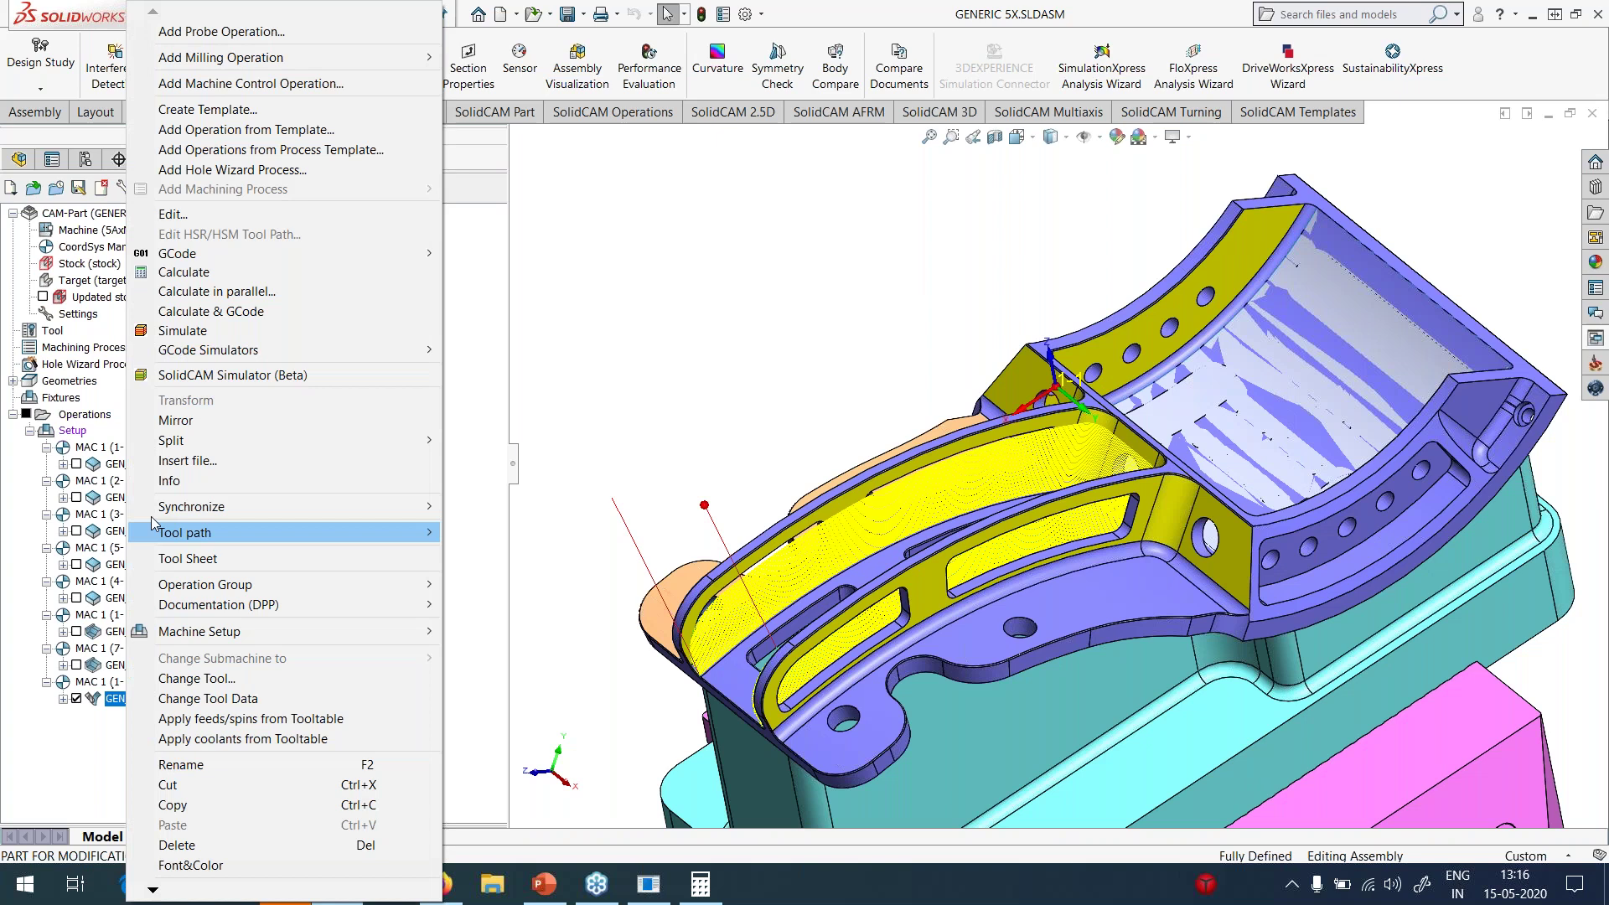
pyautogui.click(170, 333)
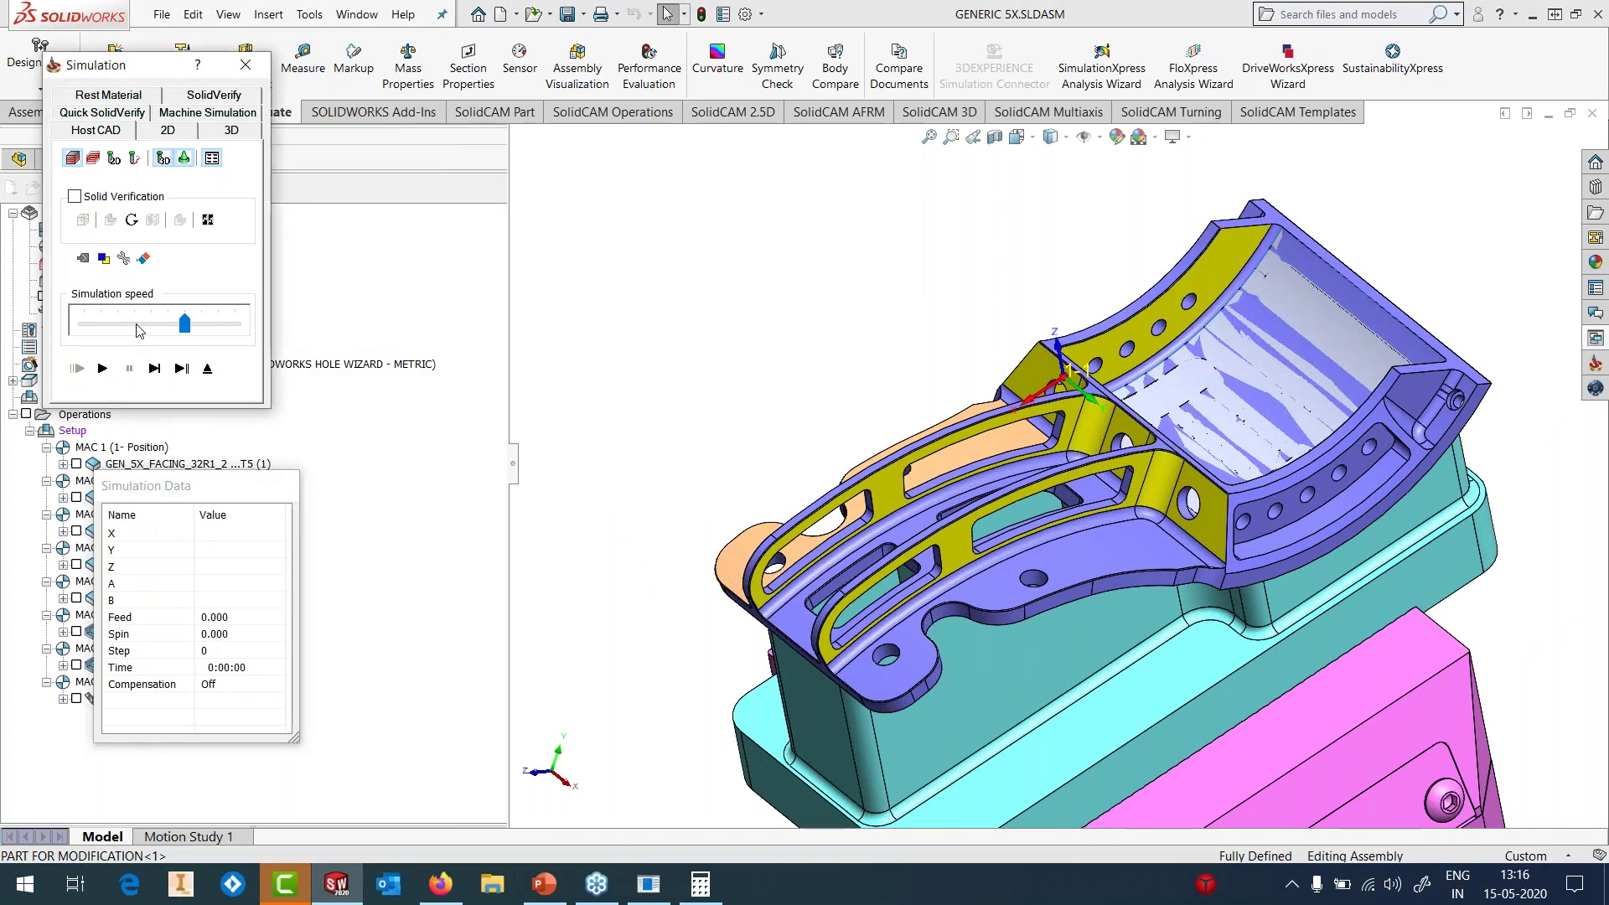
pyautogui.click(139, 327)
pyautogui.click(104, 369)
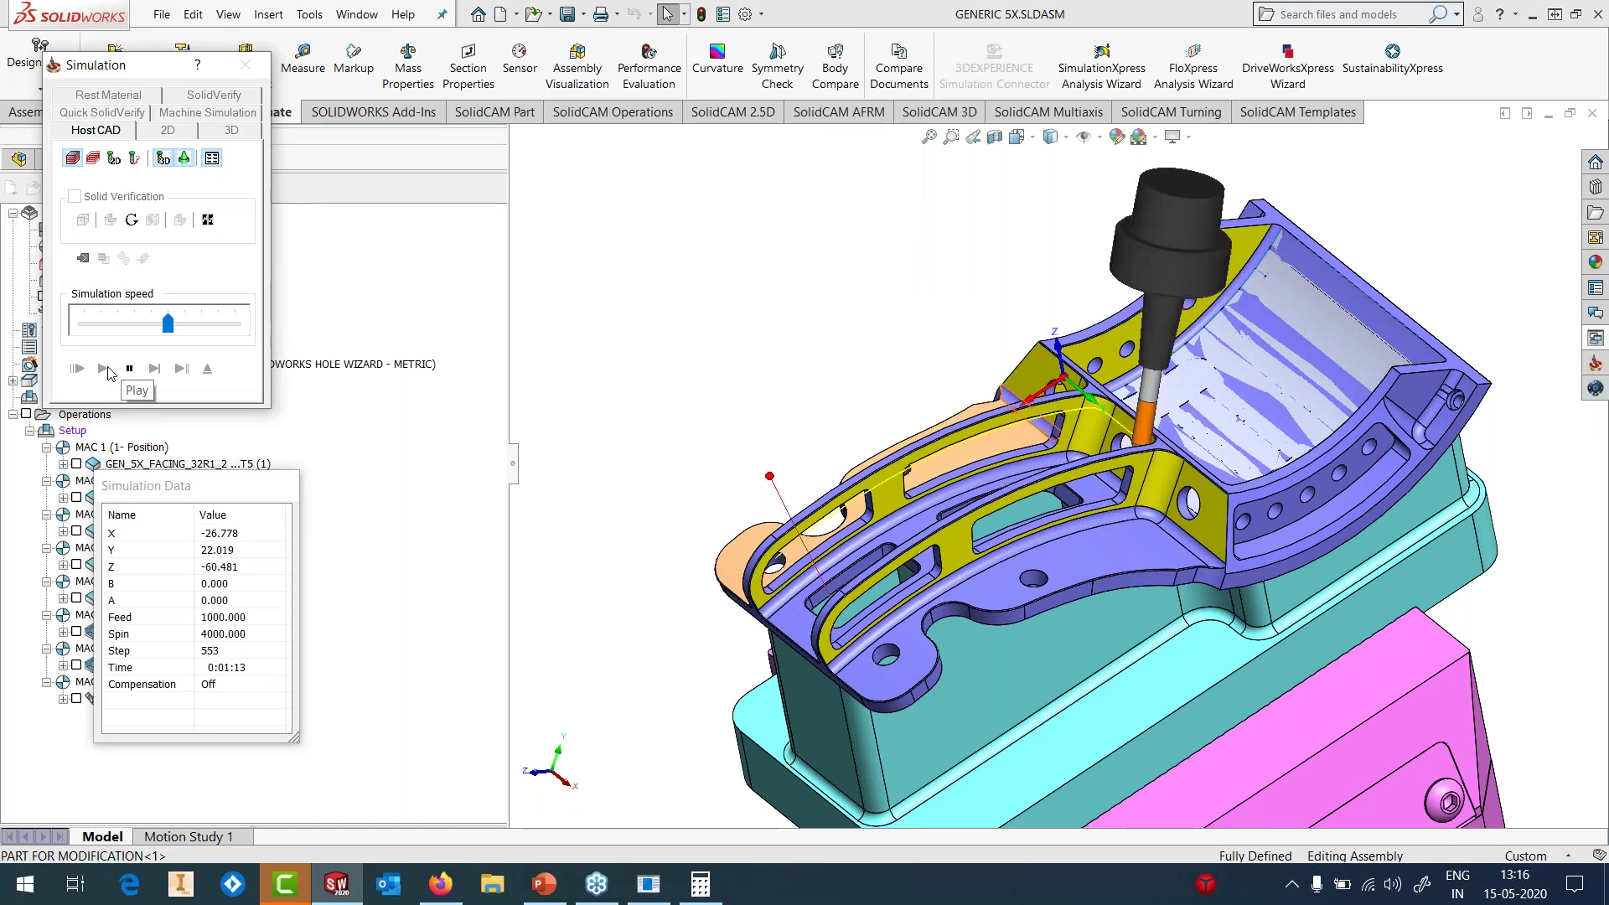
pyautogui.click(130, 370)
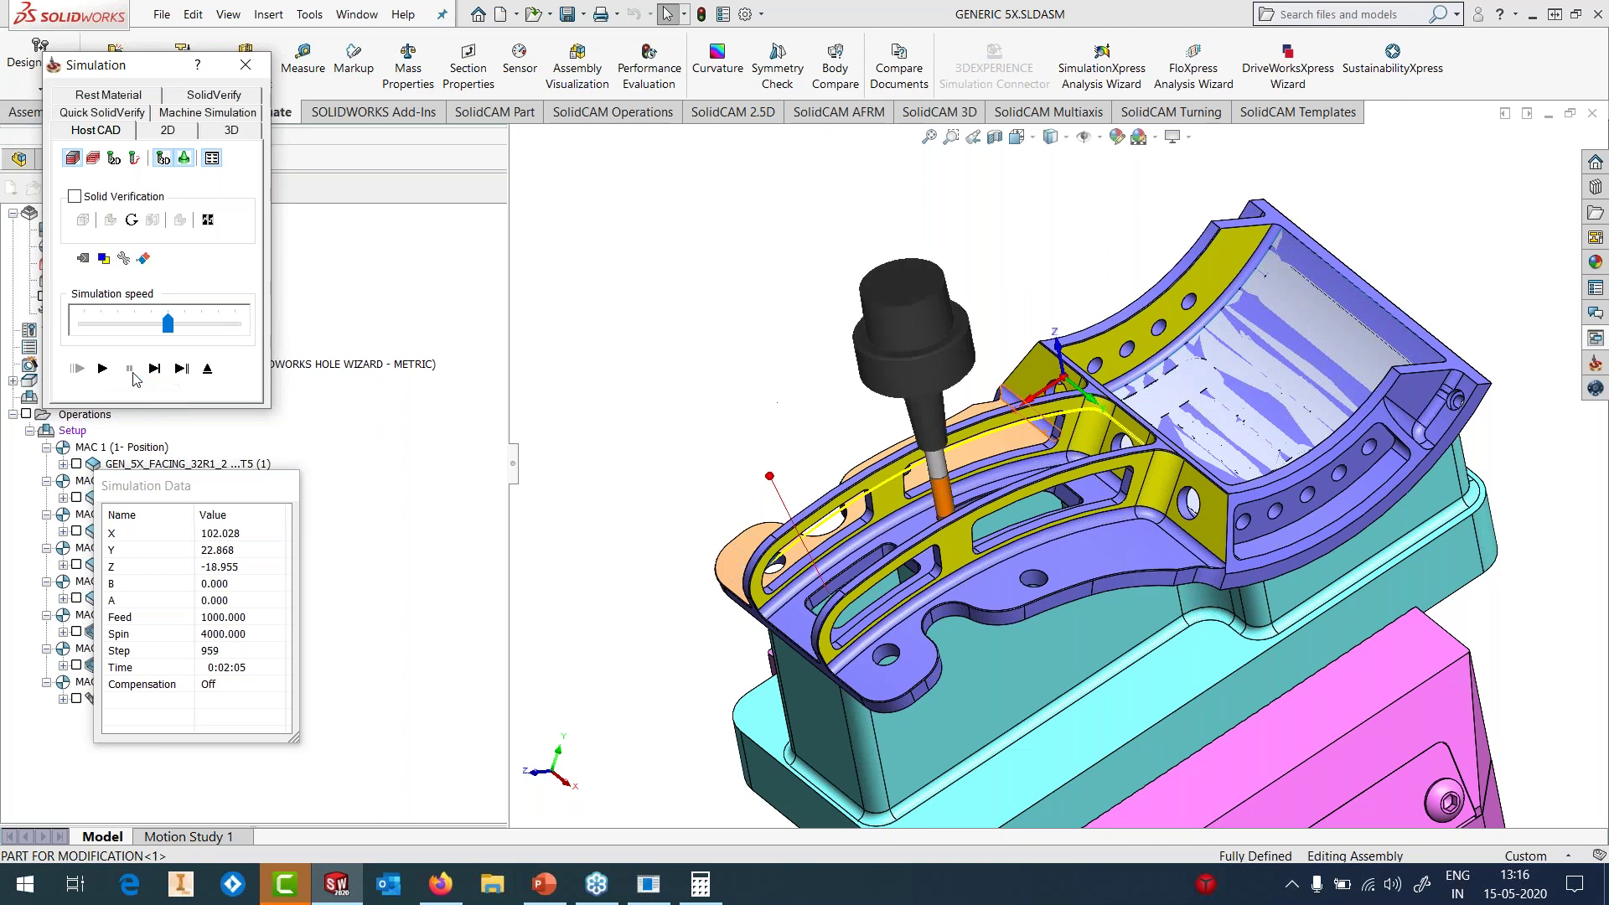
pyautogui.click(239, 114)
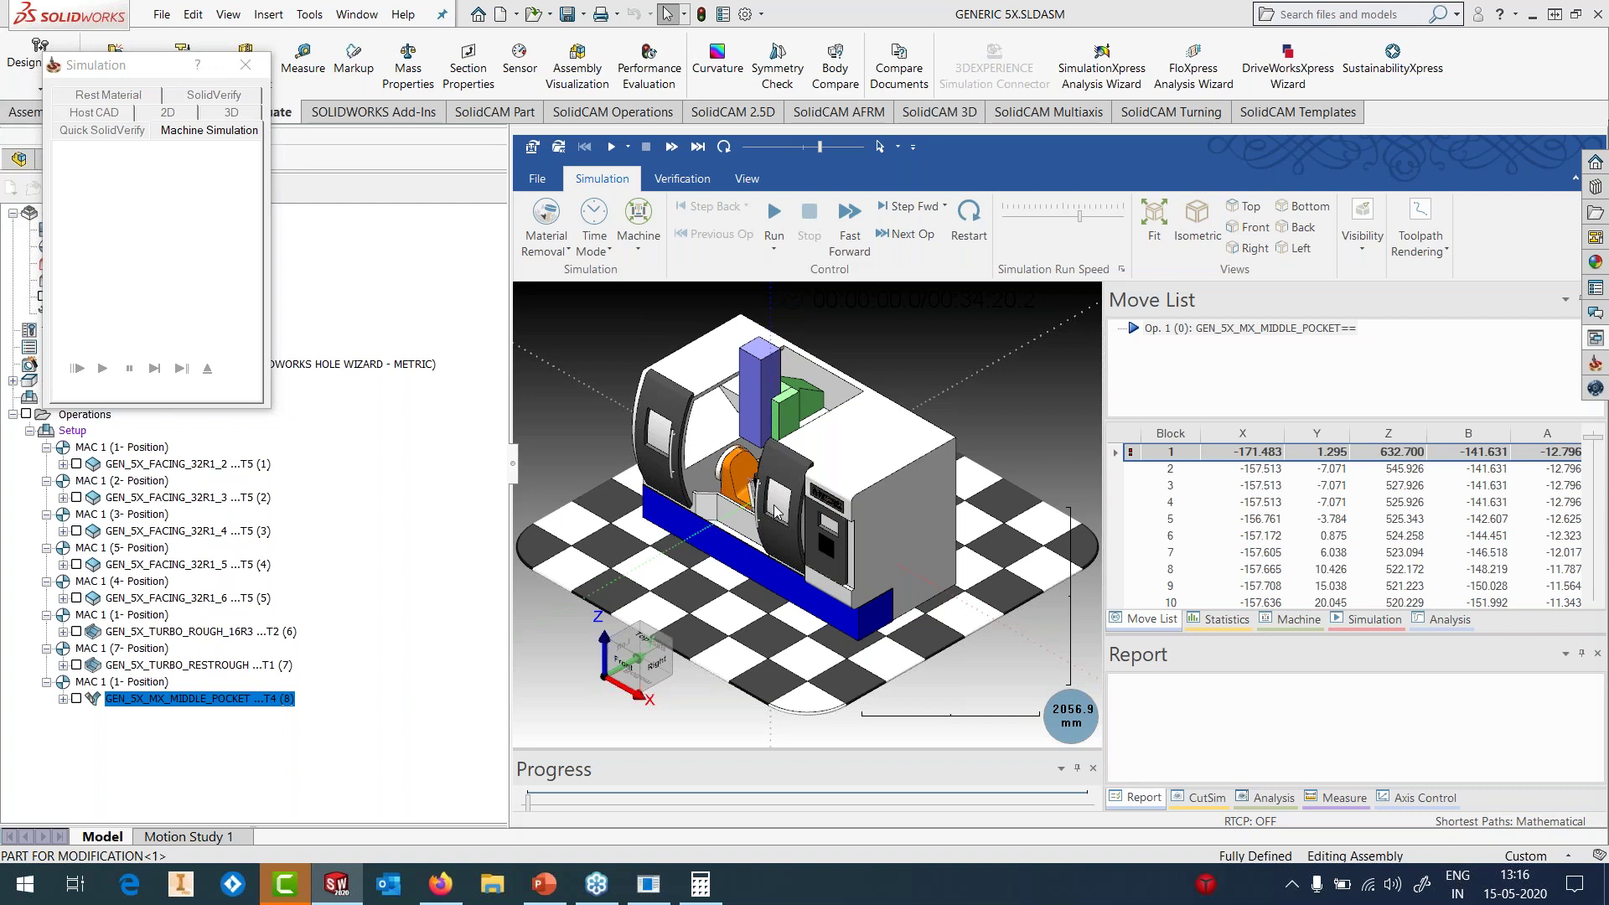
# - Display the tool path on the machine, run GEN_5X_MX_MIDDLE_POCKET in the machine simulation, and close the simulation
pyautogui.scroll(8, 775, 513)
pyautogui.scroll(8, 627, 446)
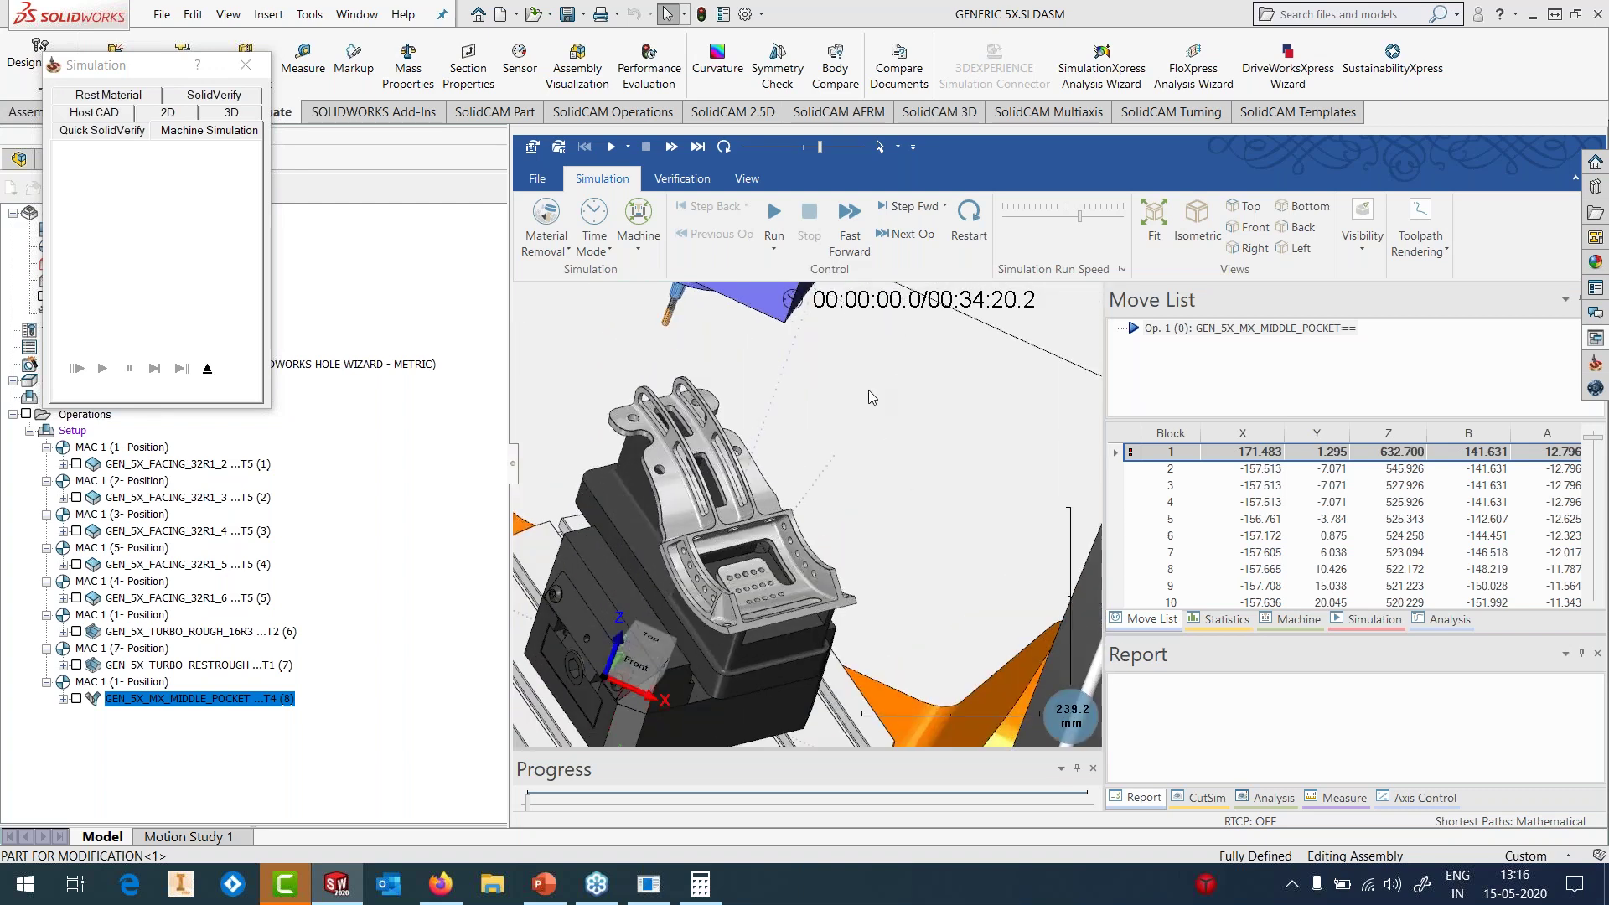
pyautogui.scroll(-3, 868, 389)
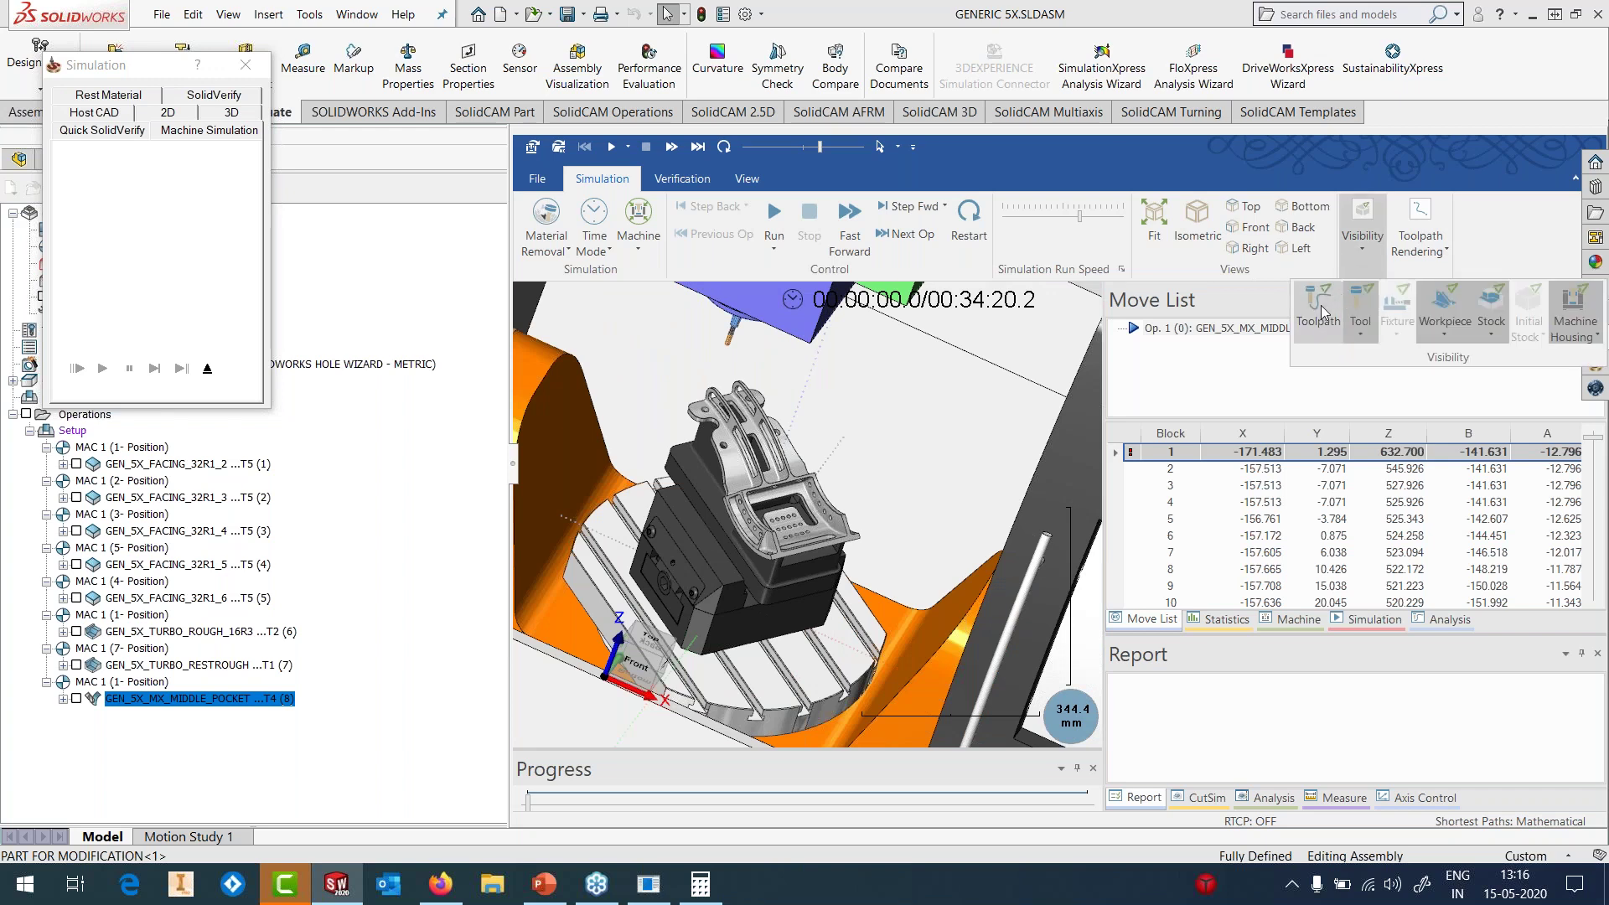
pyautogui.scroll(3, 733, 419)
pyautogui.scroll(-3, 752, 435)
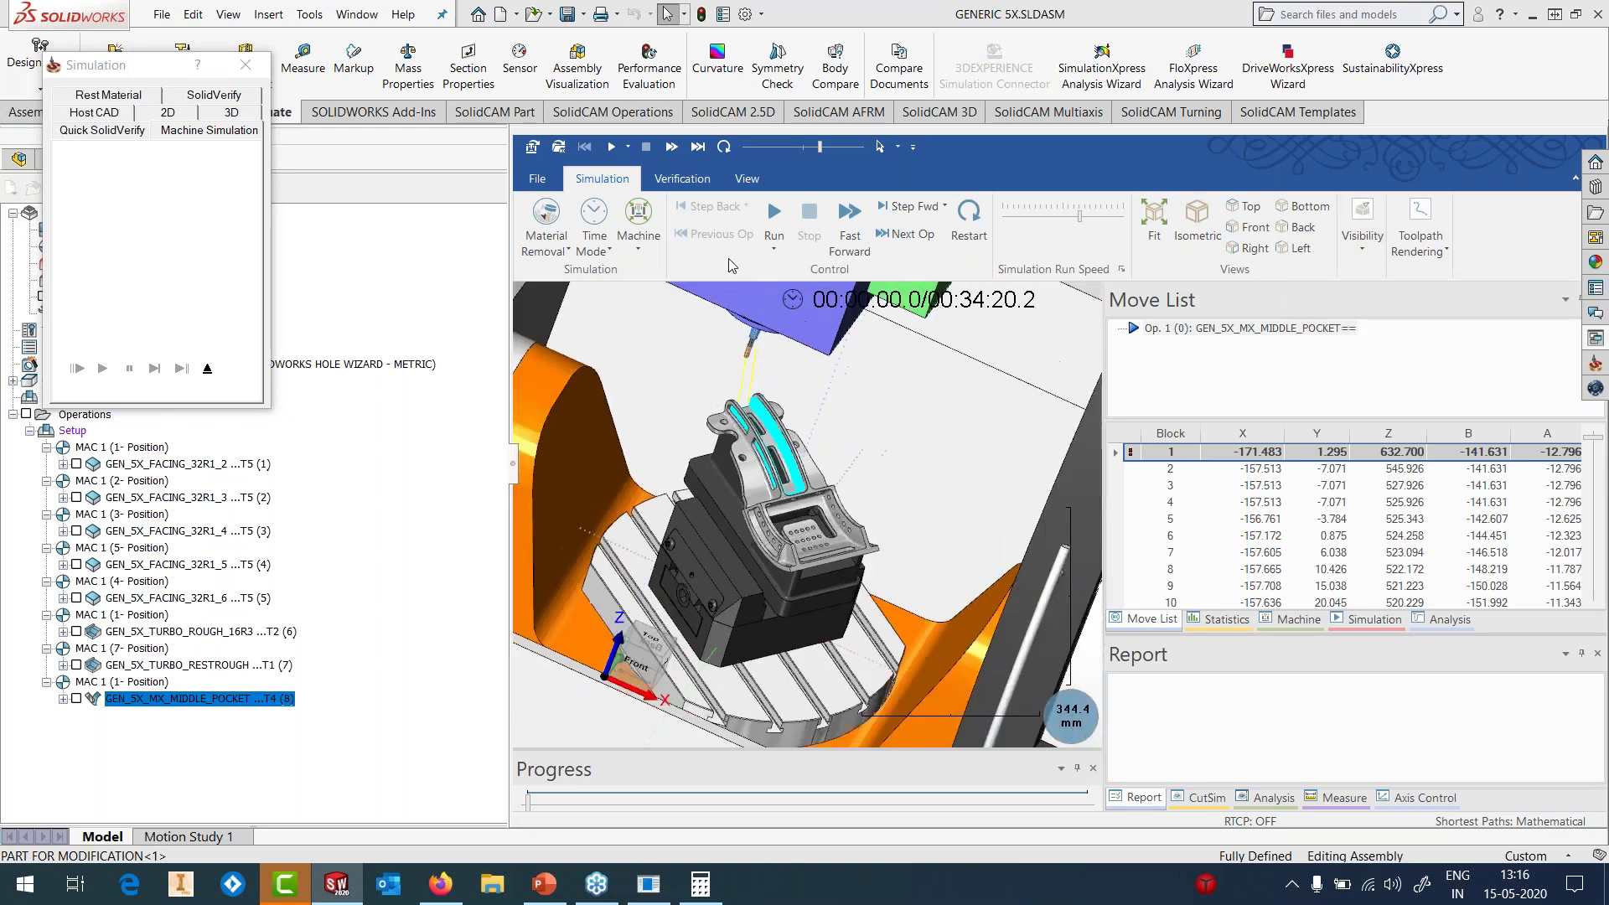
pyautogui.click(774, 216)
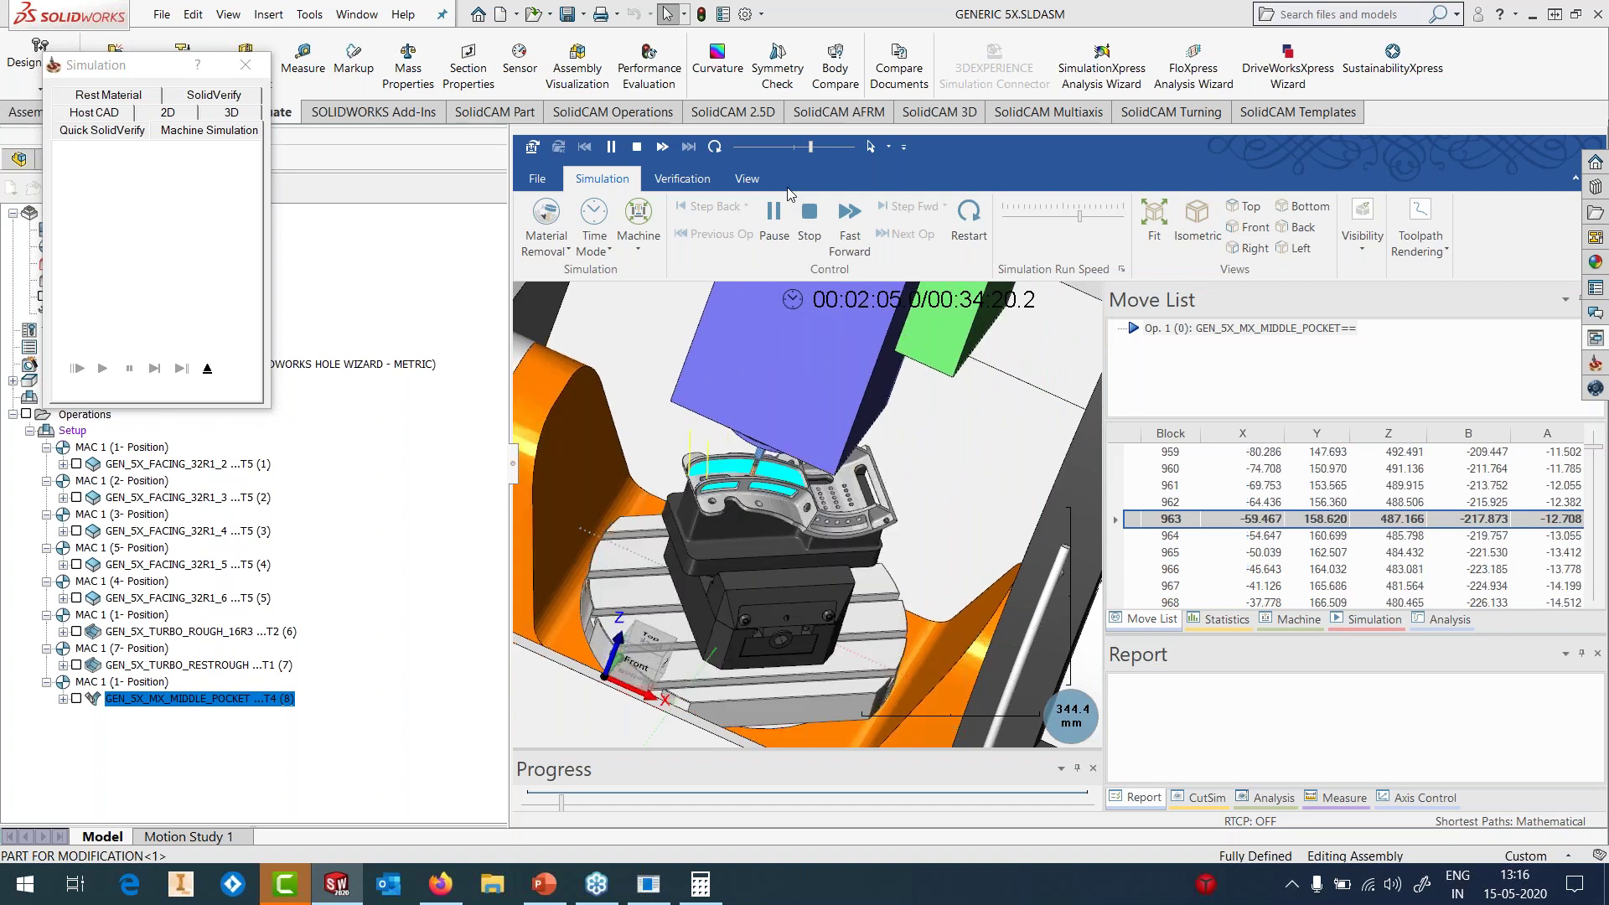
pyautogui.click(208, 367)
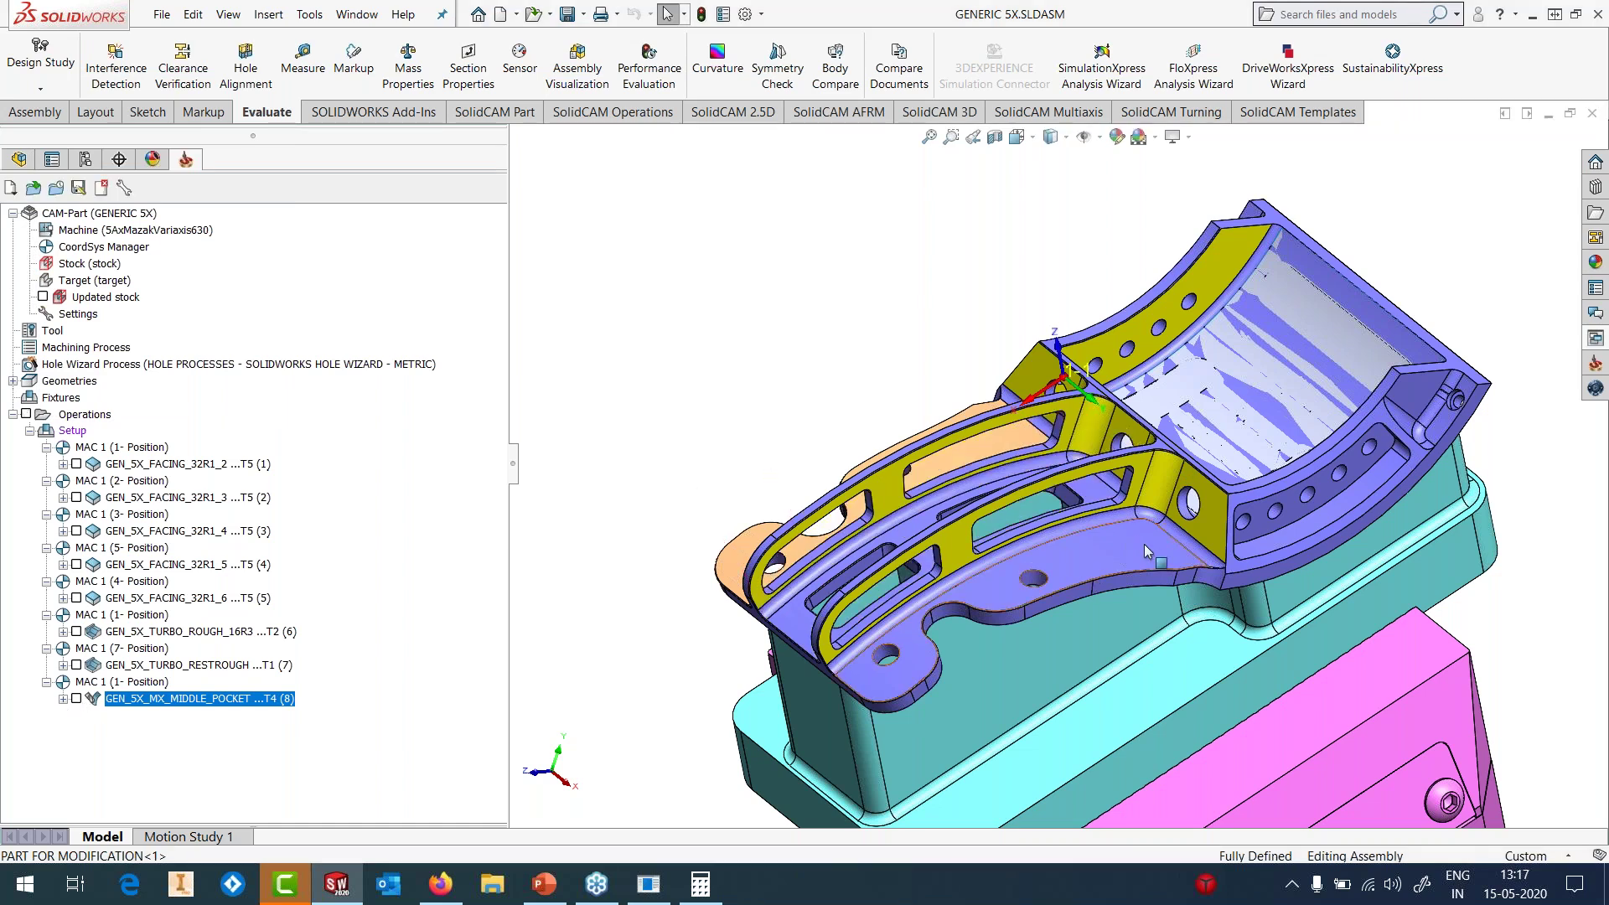
# - Add an operation from the GEN_5X_MX_SIDE WALL FINISH template on MAC 1 (1- Position), using the template name as operation name
pyautogui.scroll(-3, 1165, 559)
pyautogui.scroll(2, 1164, 559)
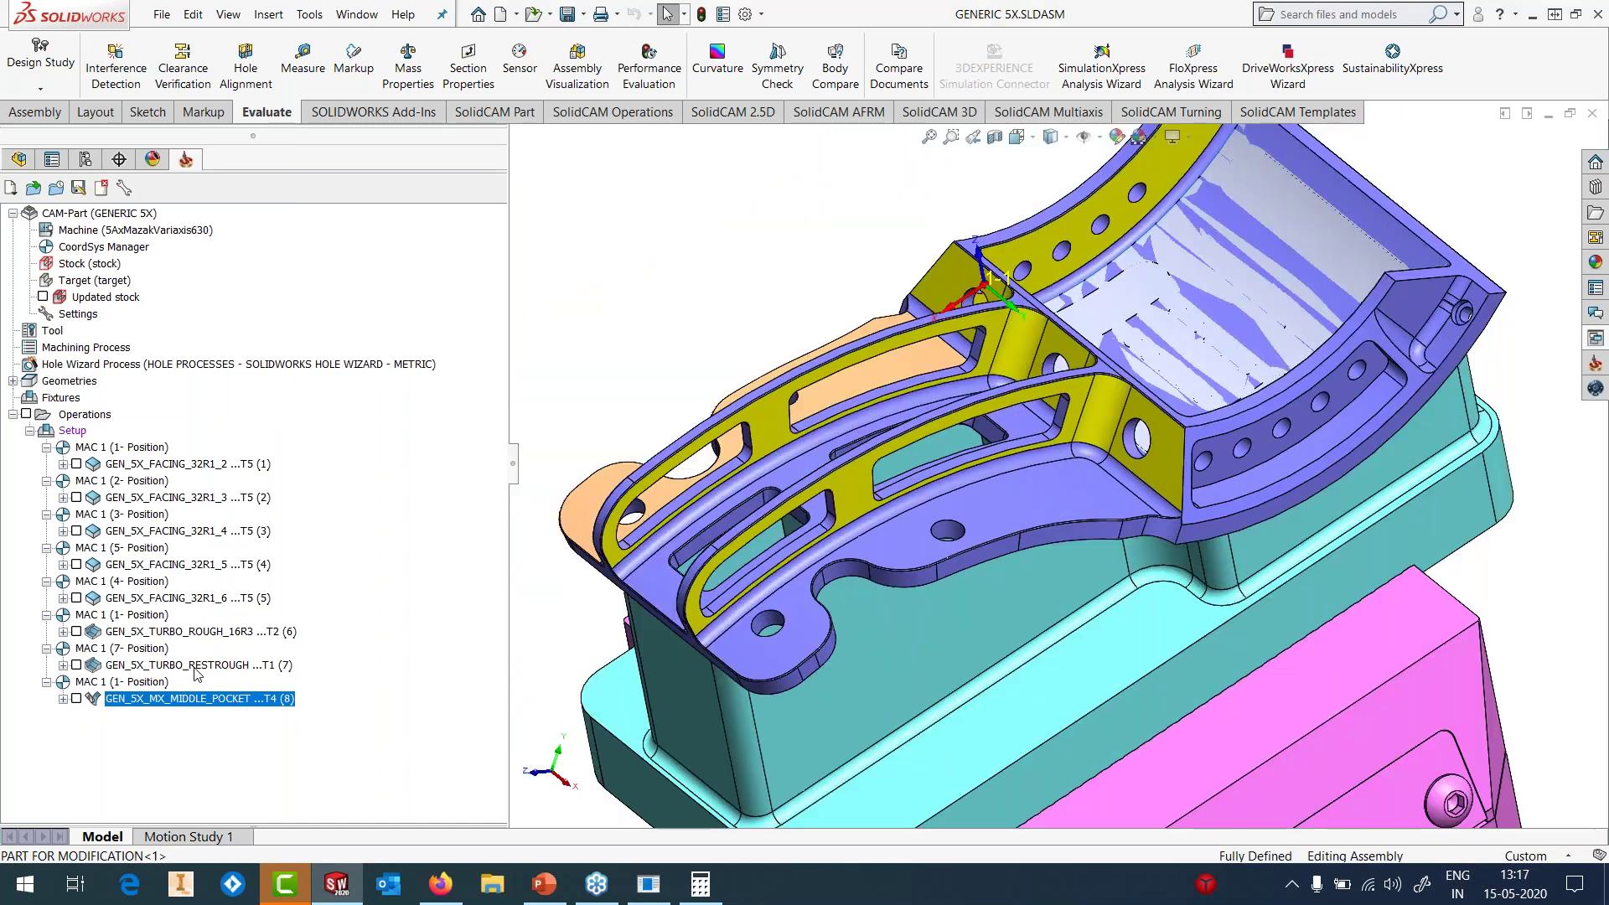
pyautogui.rightClick(176, 700)
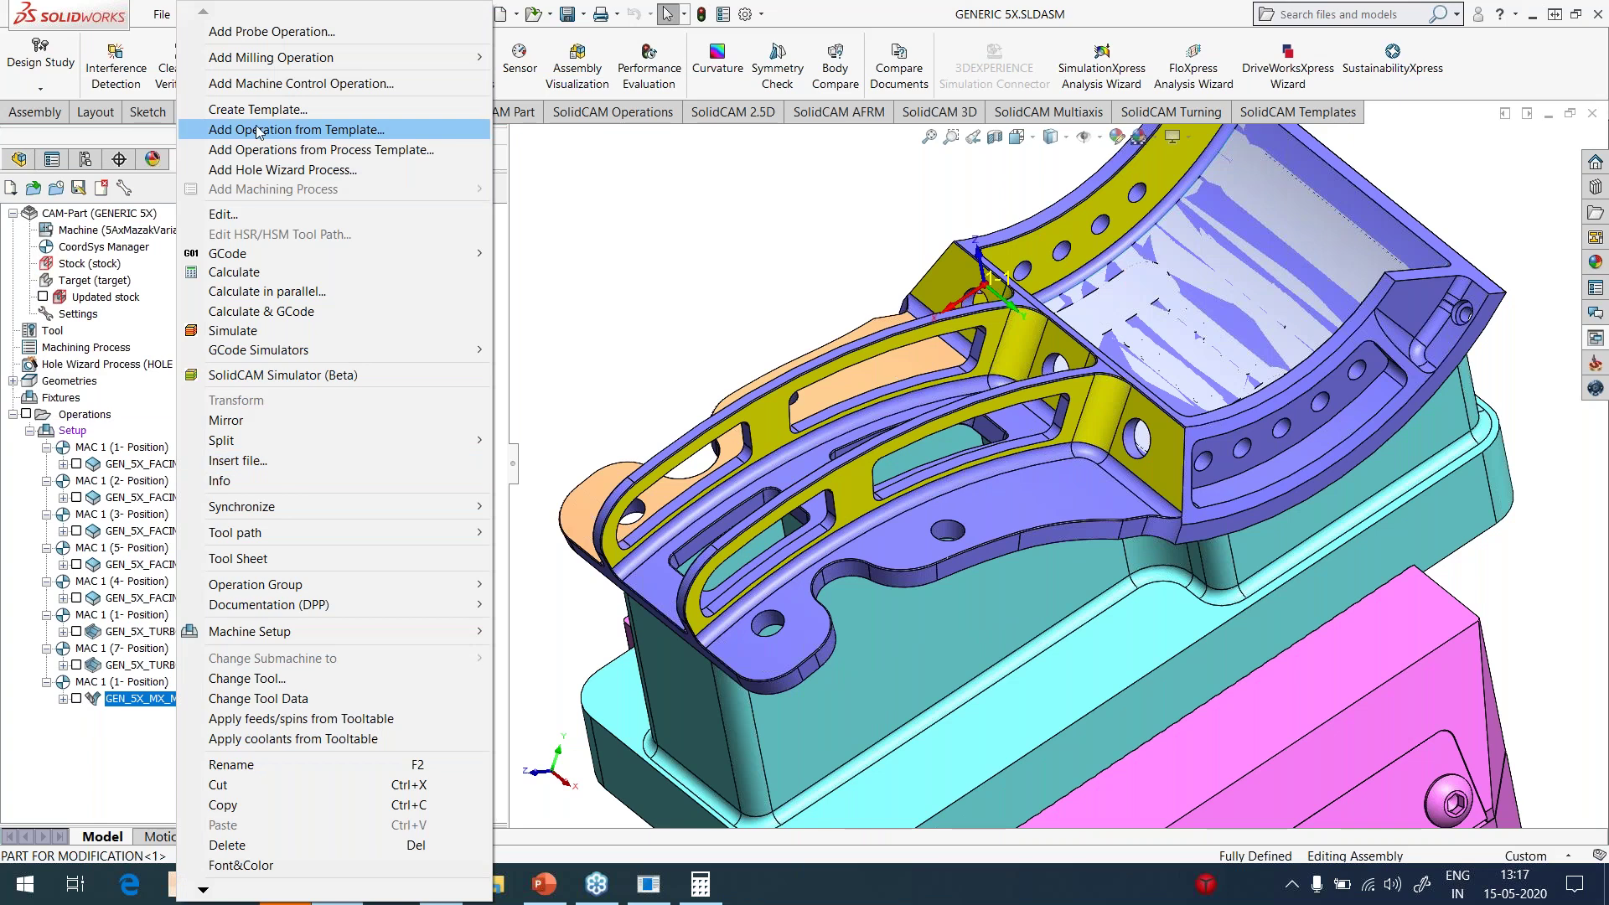
pyautogui.click(293, 130)
pyautogui.scroll(-1, 809, 572)
pyautogui.click(807, 514)
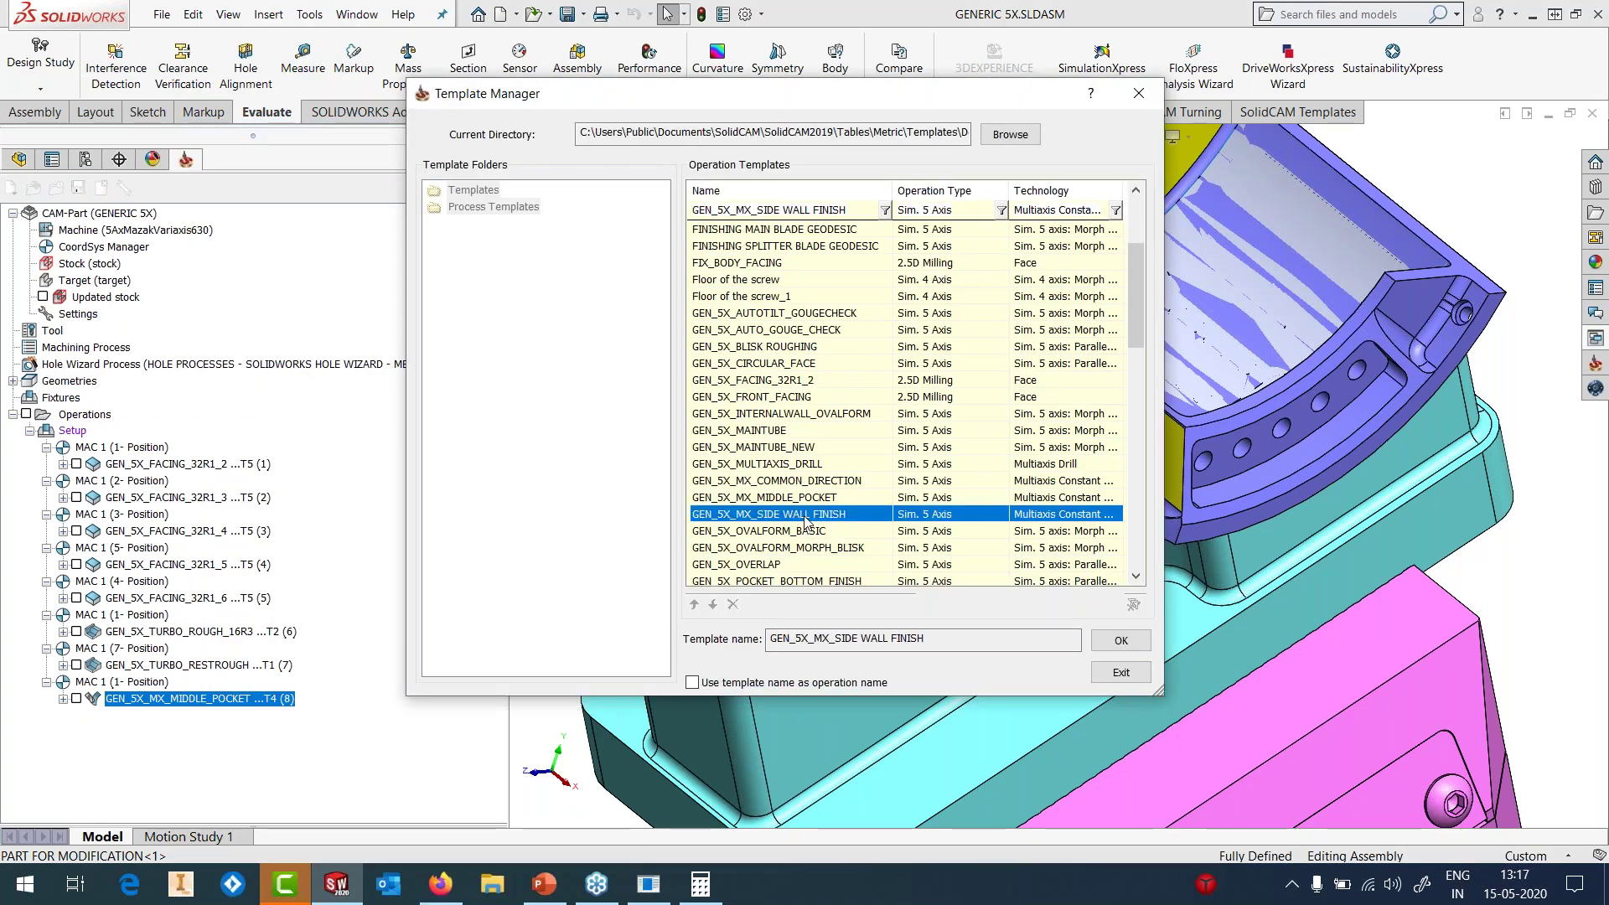
pyautogui.click(760, 683)
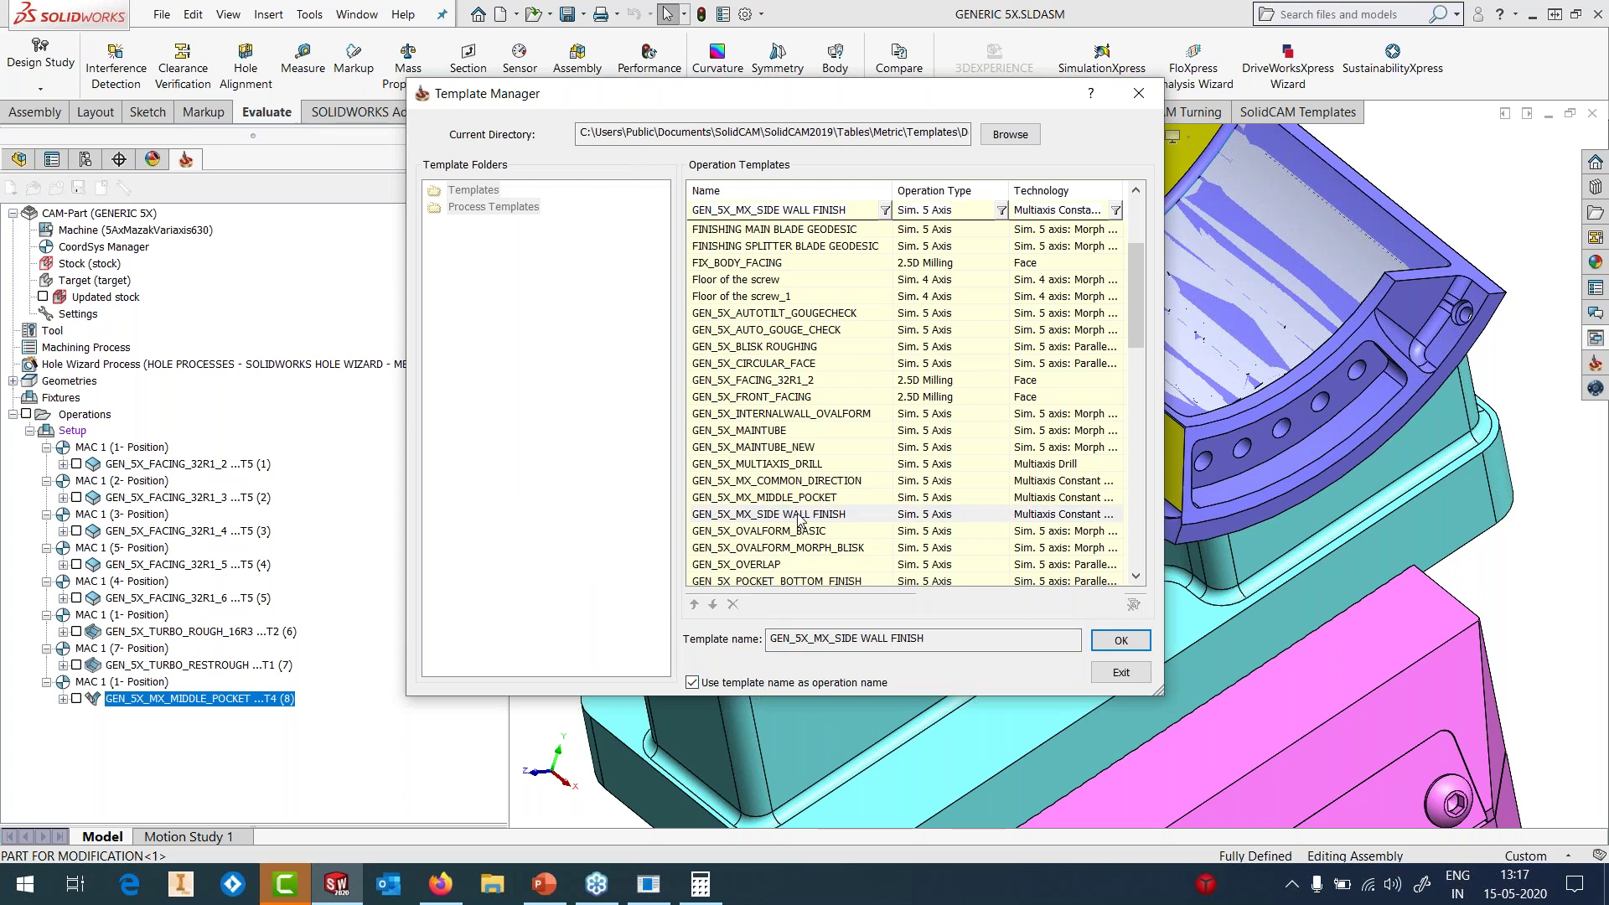
pyautogui.click(1122, 639)
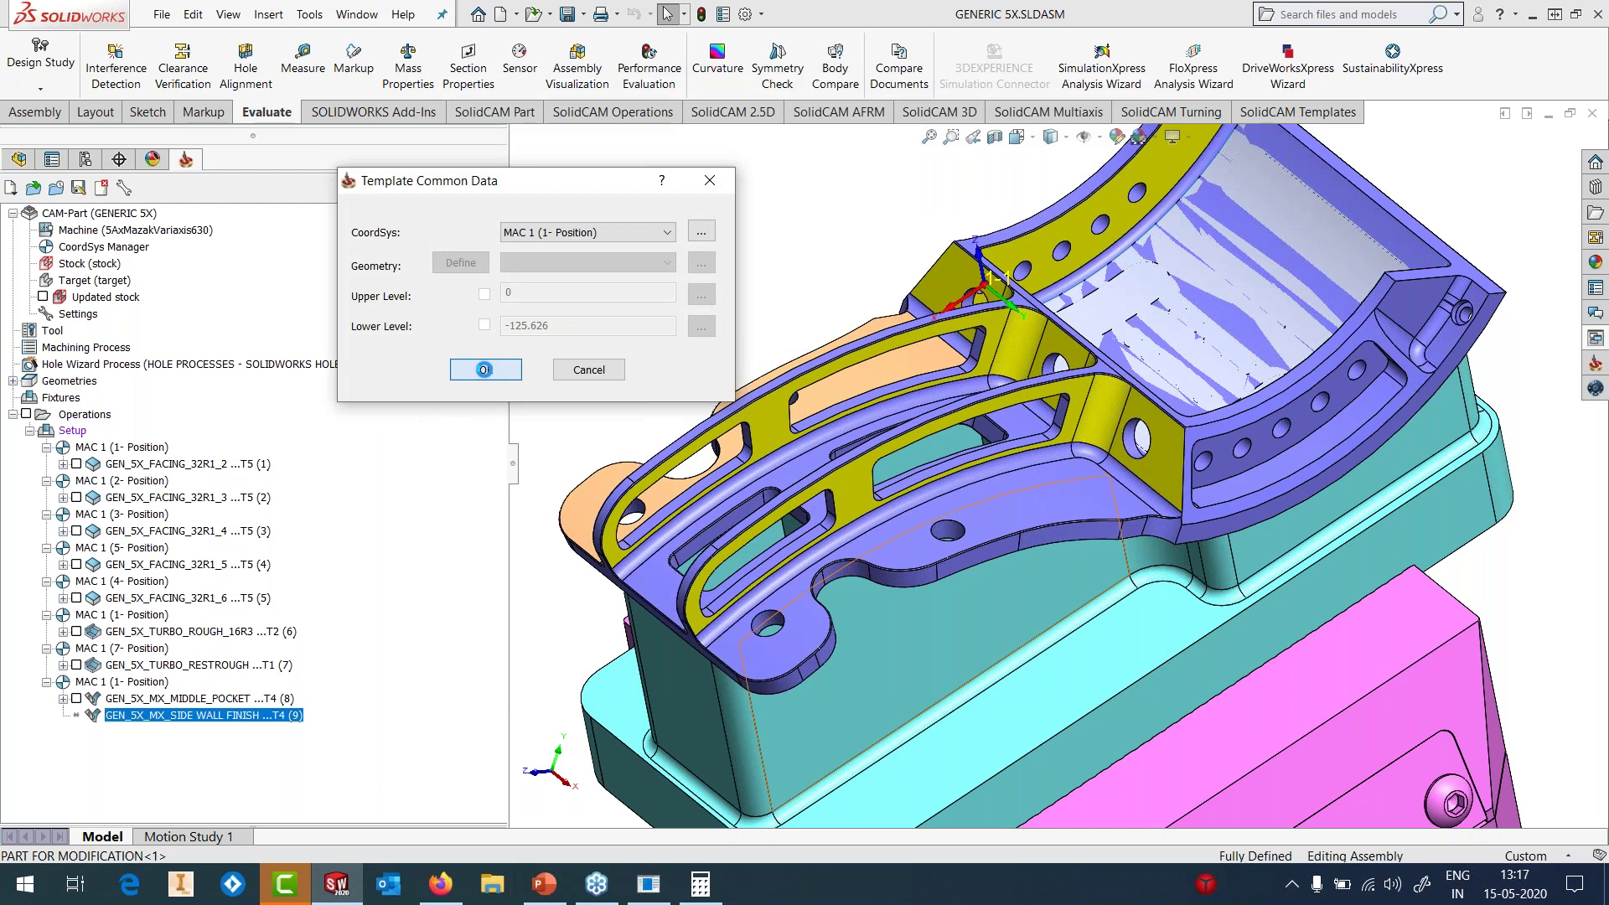
pyautogui.click(484, 369)
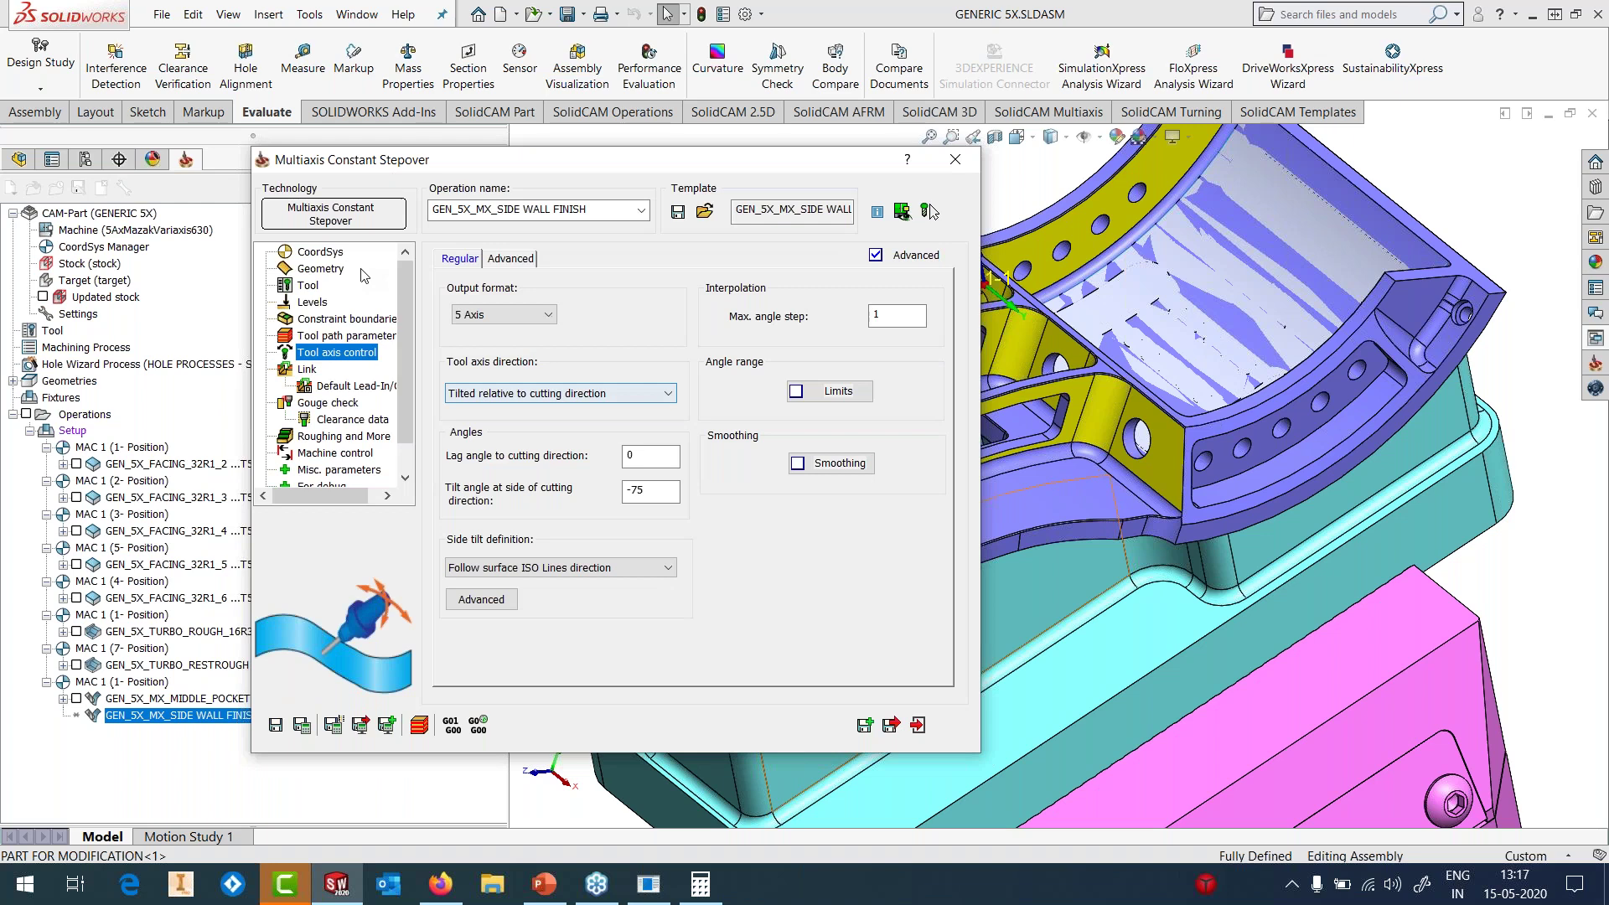
# - Define the machining surfaces with the slotted side wall face, the adjoining corner face and the end face with the hole
pyautogui.click(320, 268)
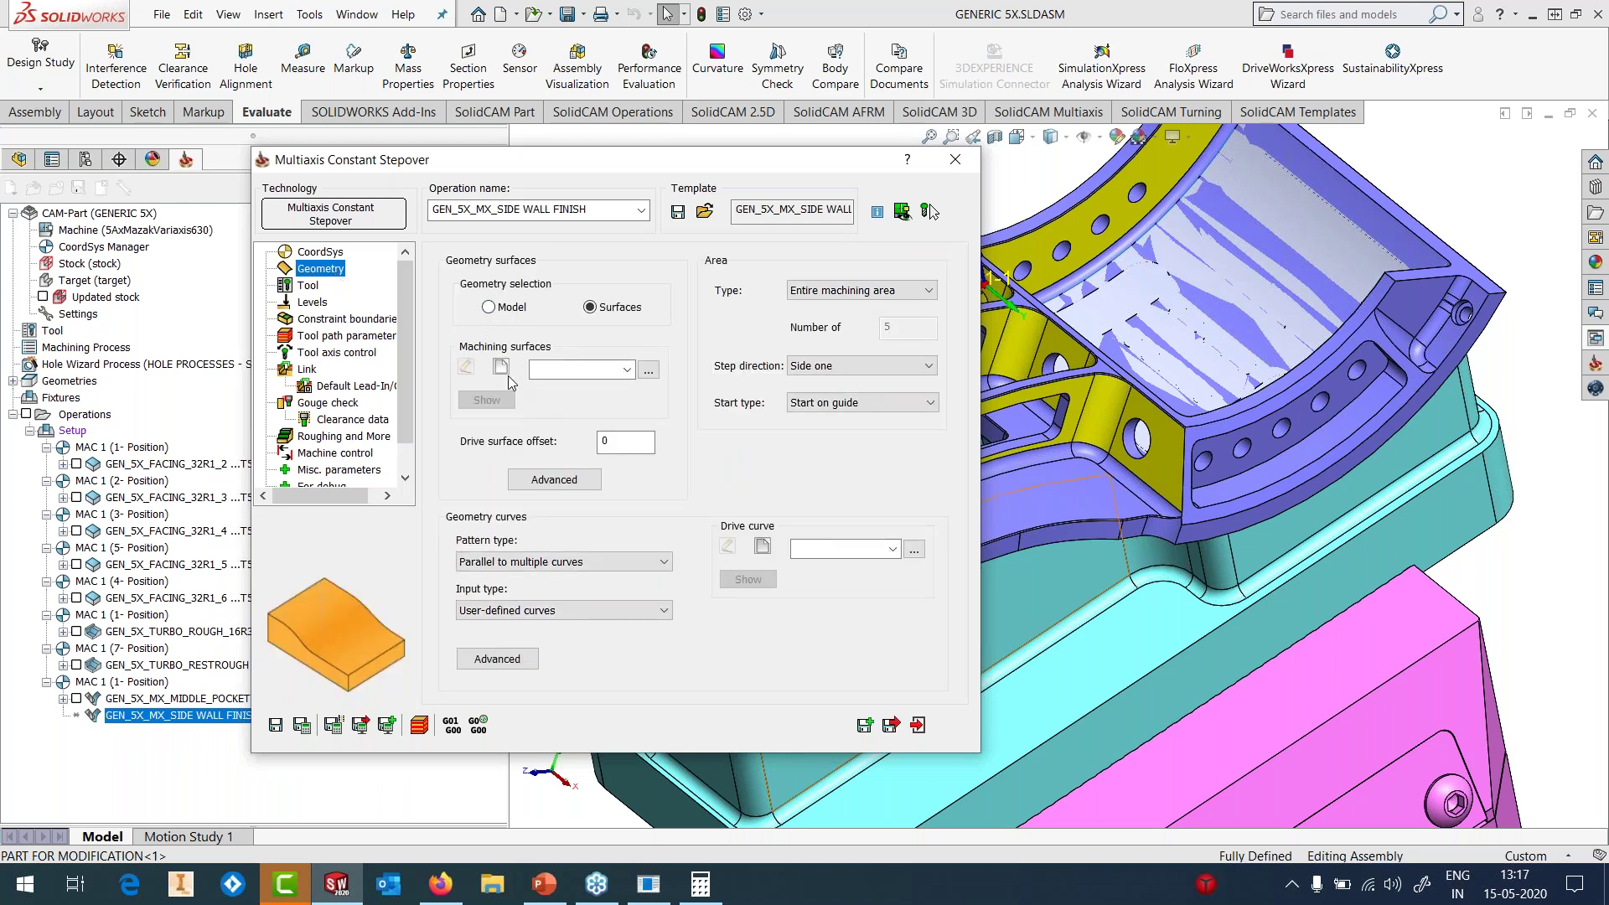
pyautogui.click(535, 476)
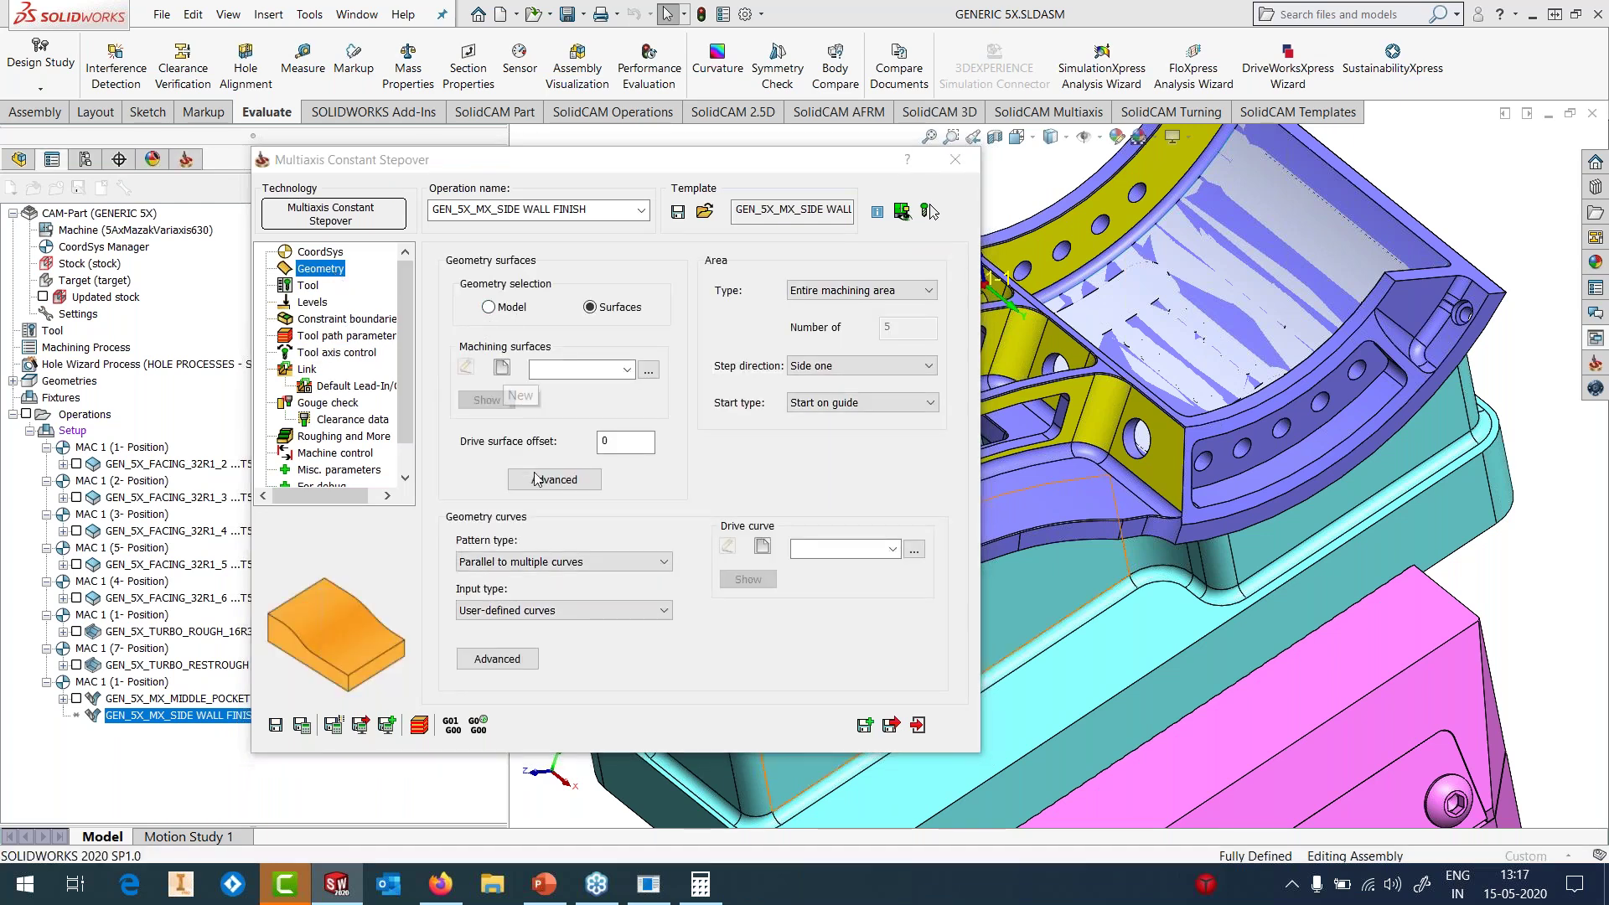
pyautogui.click(856, 496)
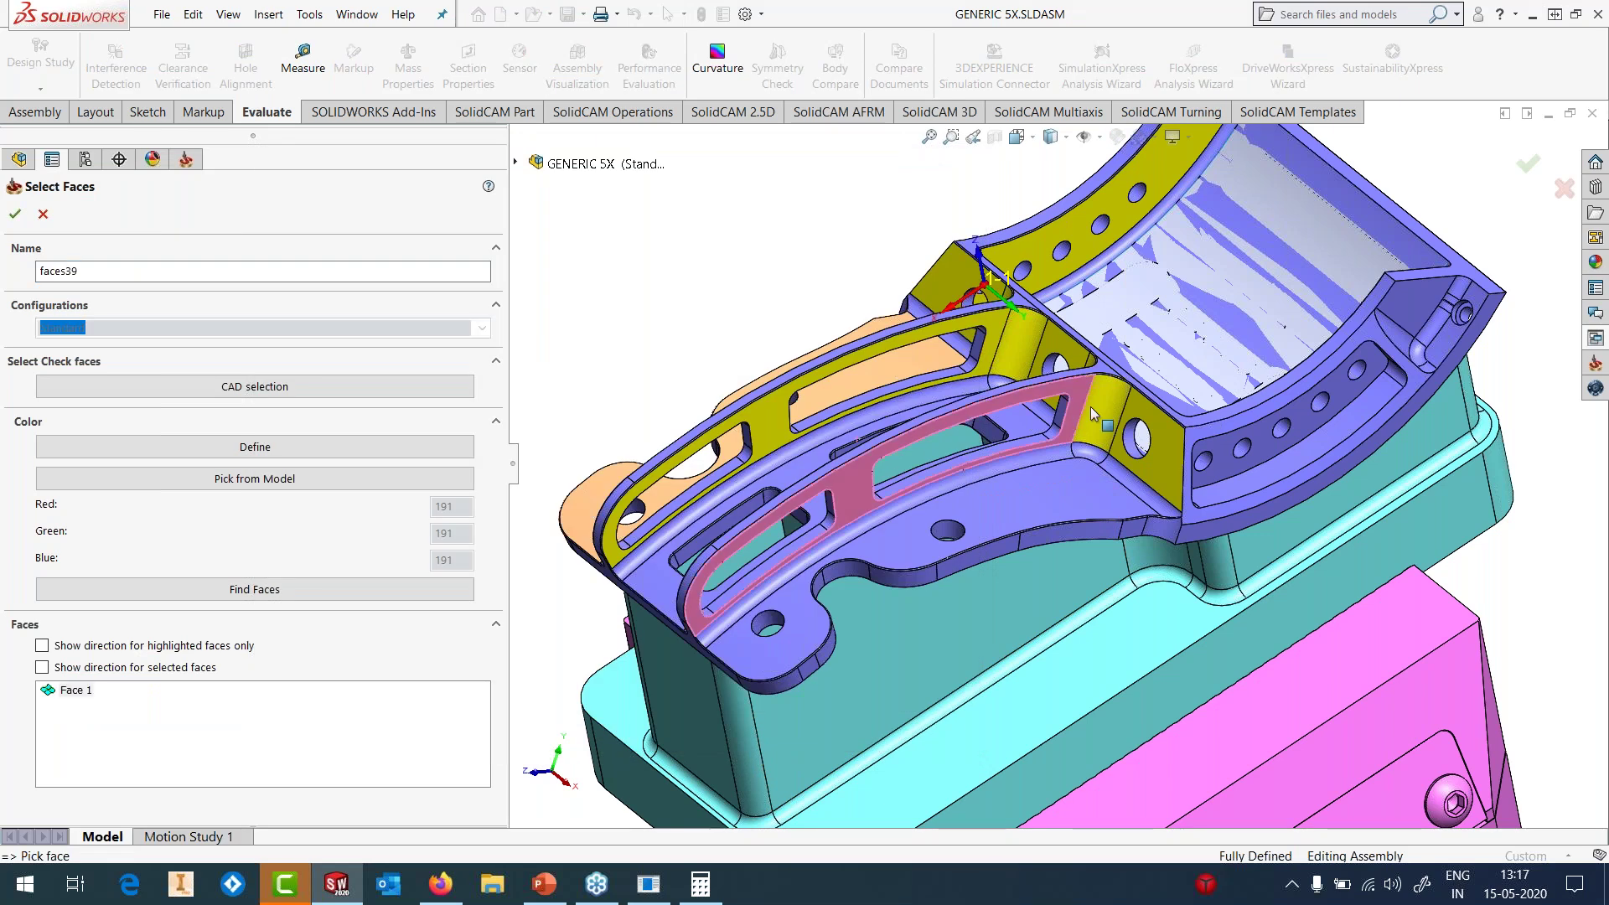
pyautogui.click(1103, 416)
pyautogui.click(1156, 469)
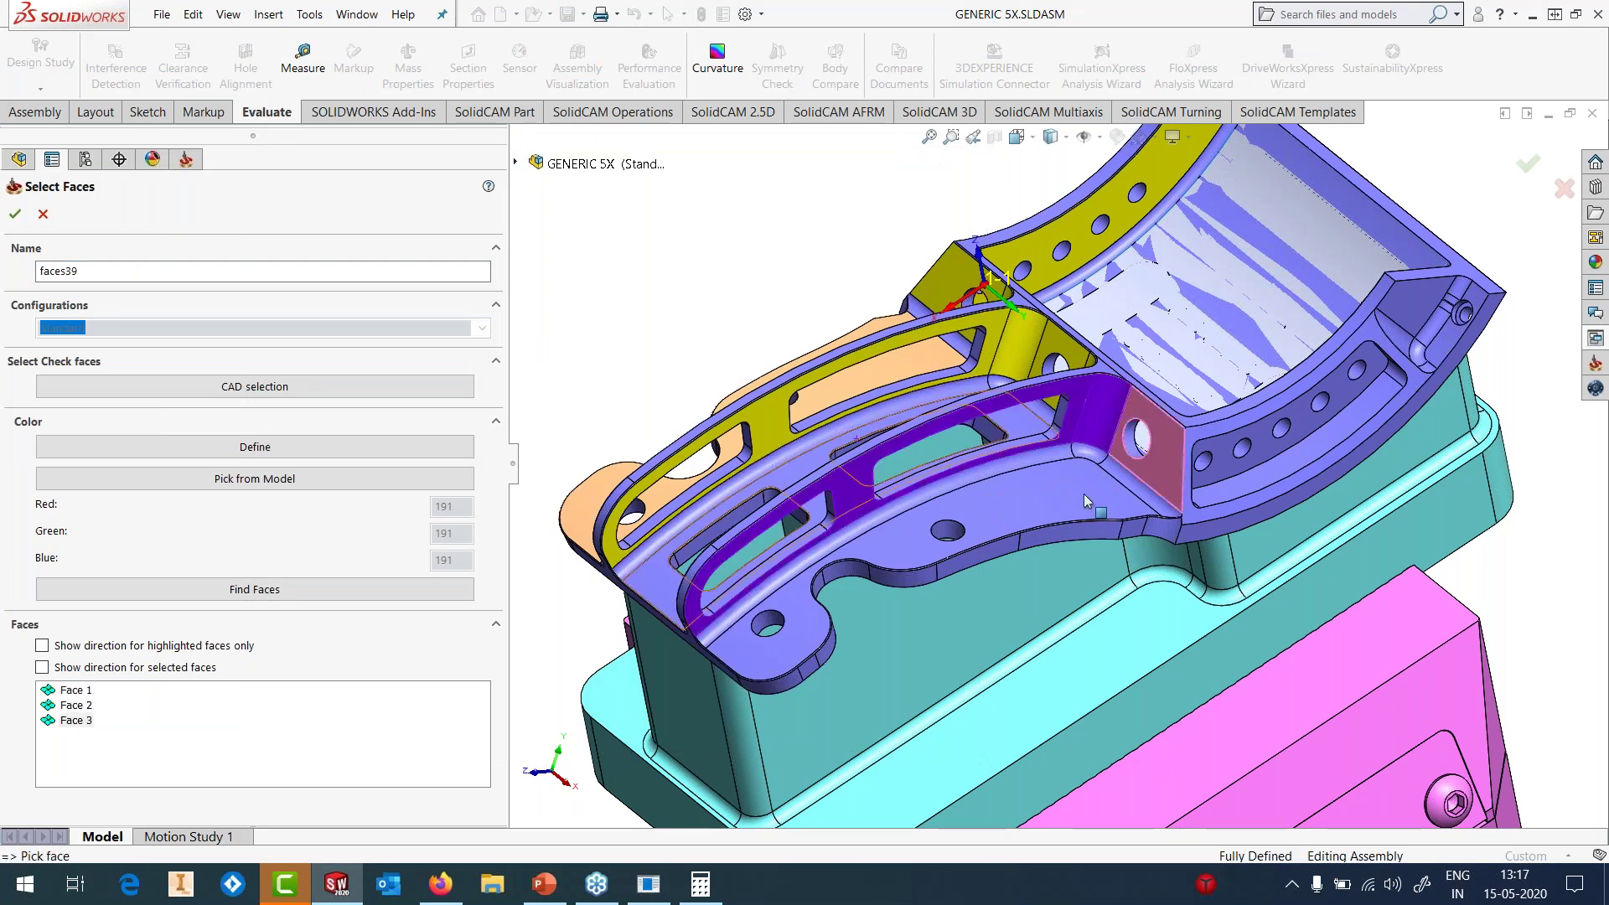
pyautogui.click(14, 215)
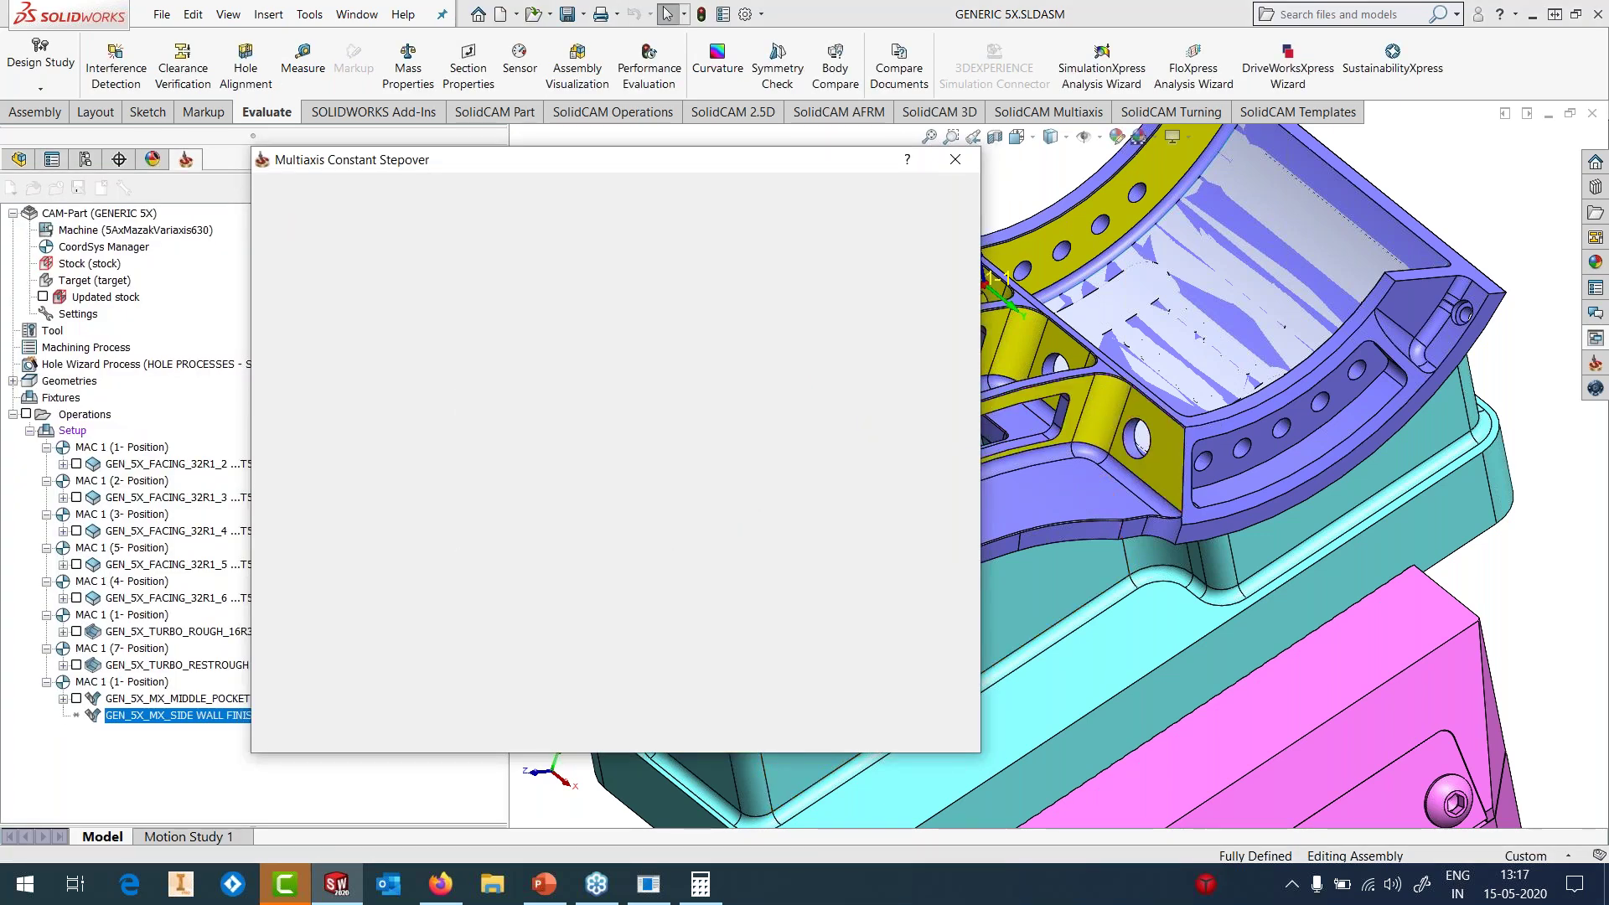
# - Define a new drive curve along the lower edge of the side wall faces
pyautogui.click(762, 546)
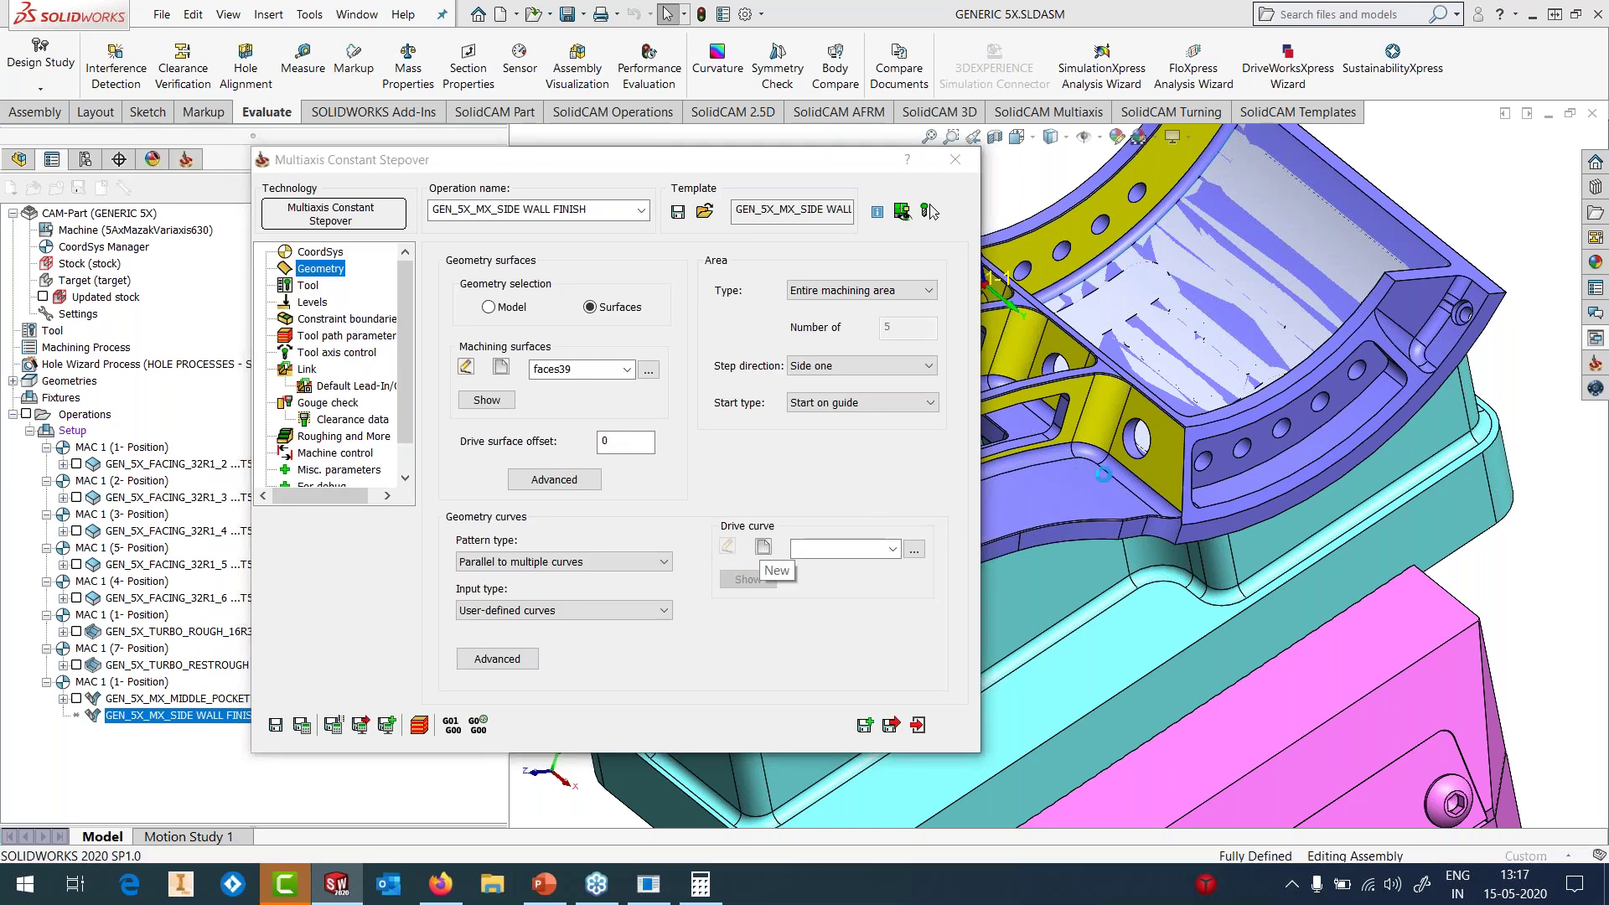
pyautogui.click(1150, 483)
pyautogui.click(459, 484)
pyautogui.click(15, 214)
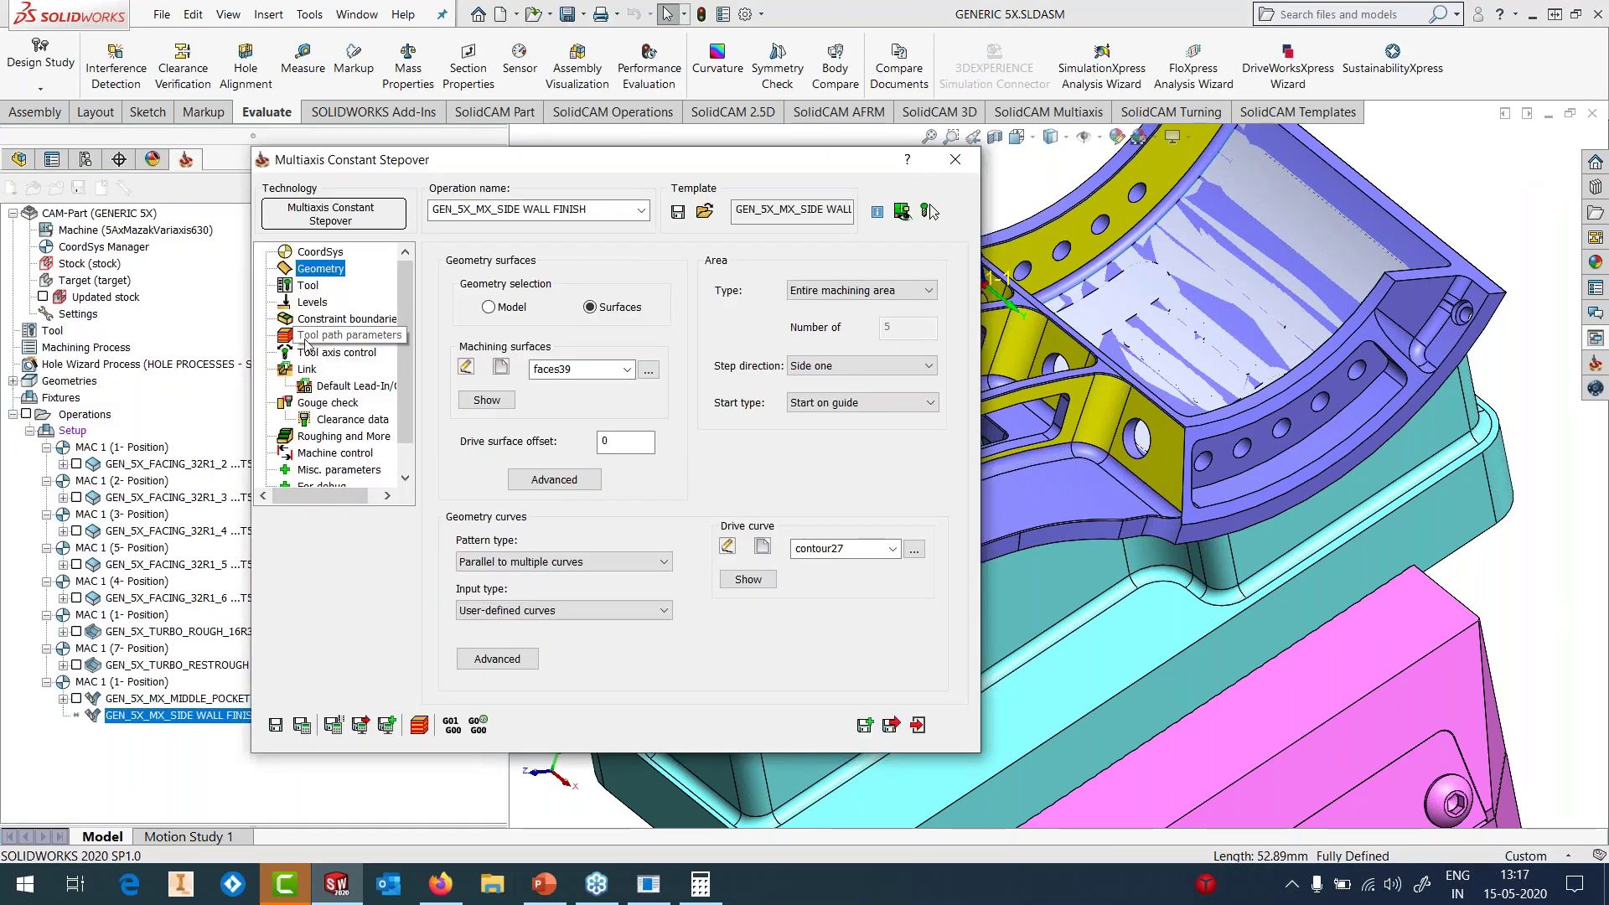
# - Review the tool data and set the tilt angle at side of cutting direction to 75 for the side wall operation
pyautogui.click(307, 285)
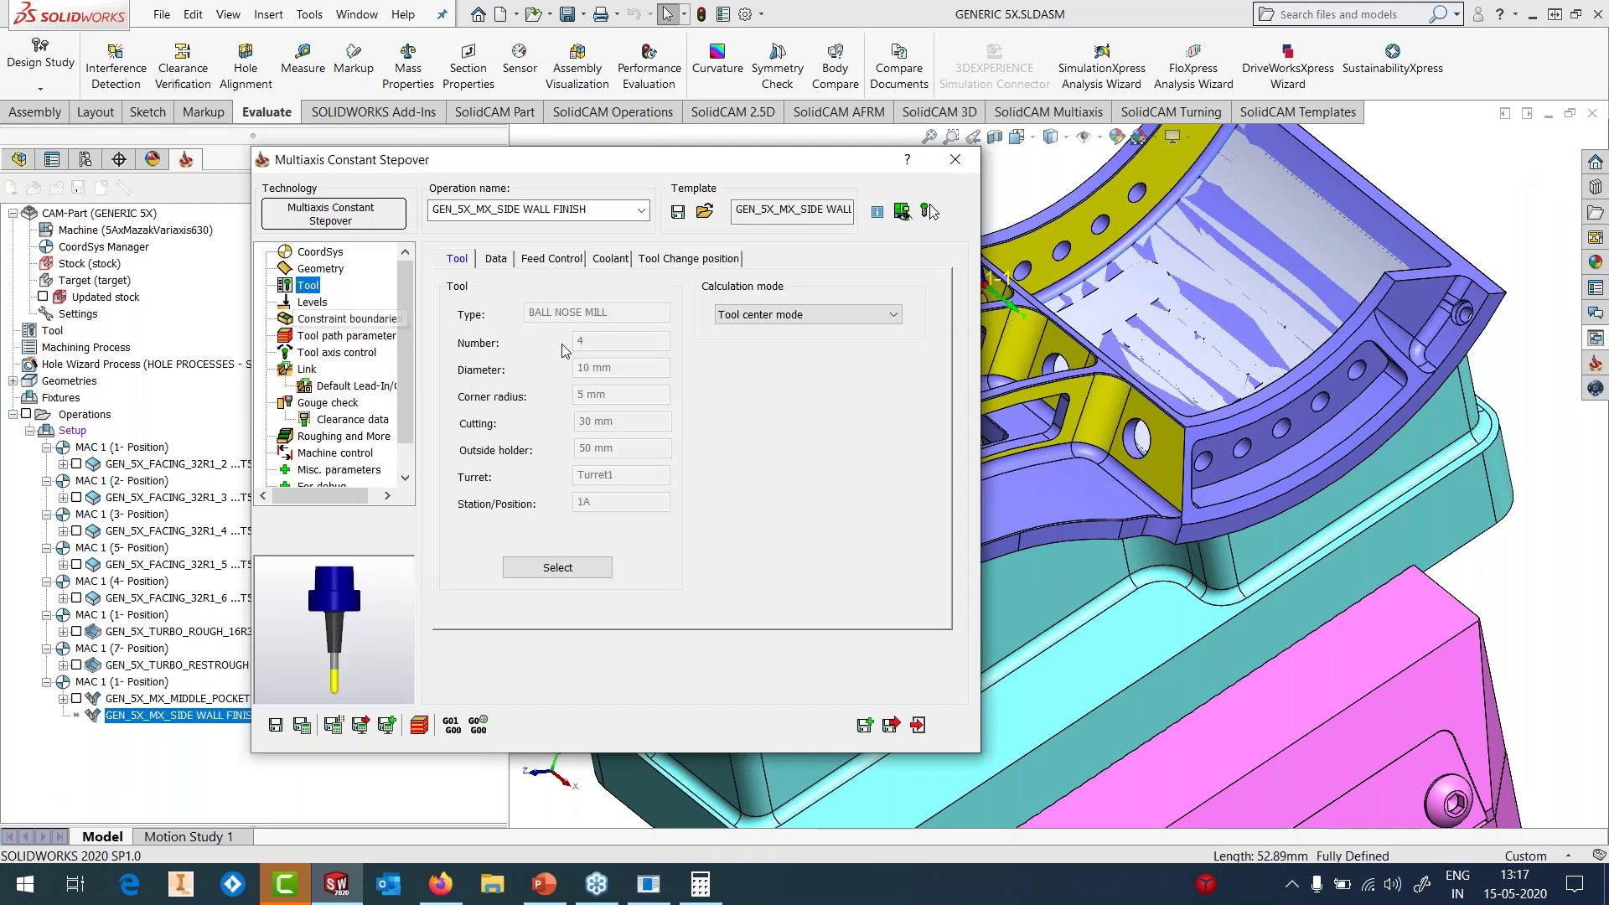
pyautogui.click(336, 352)
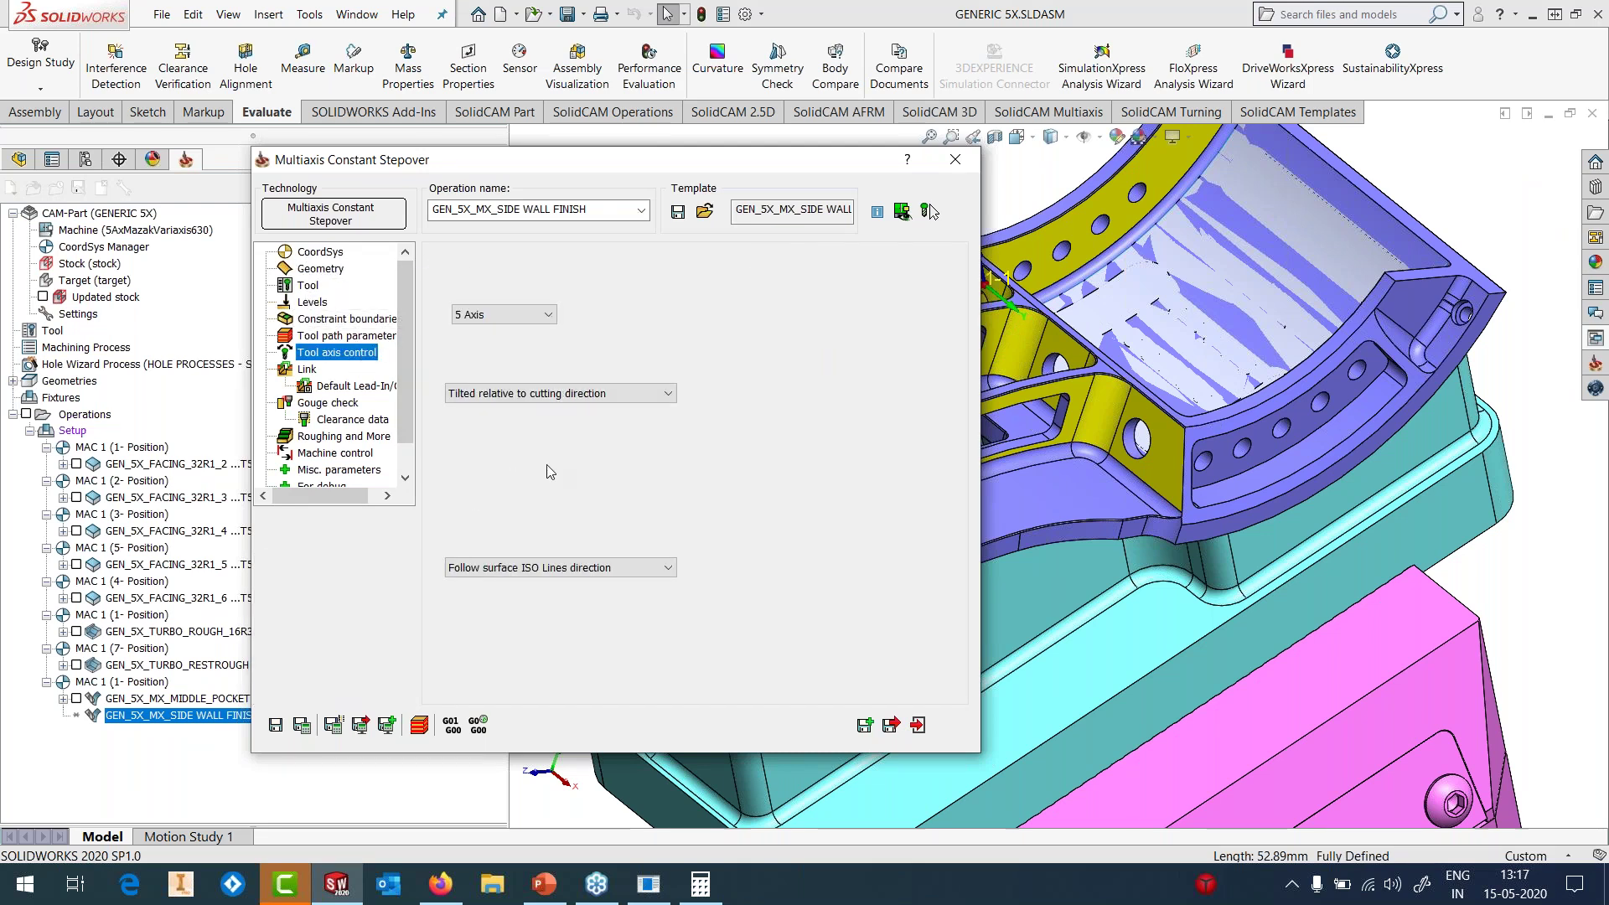
pyautogui.click(628, 495)
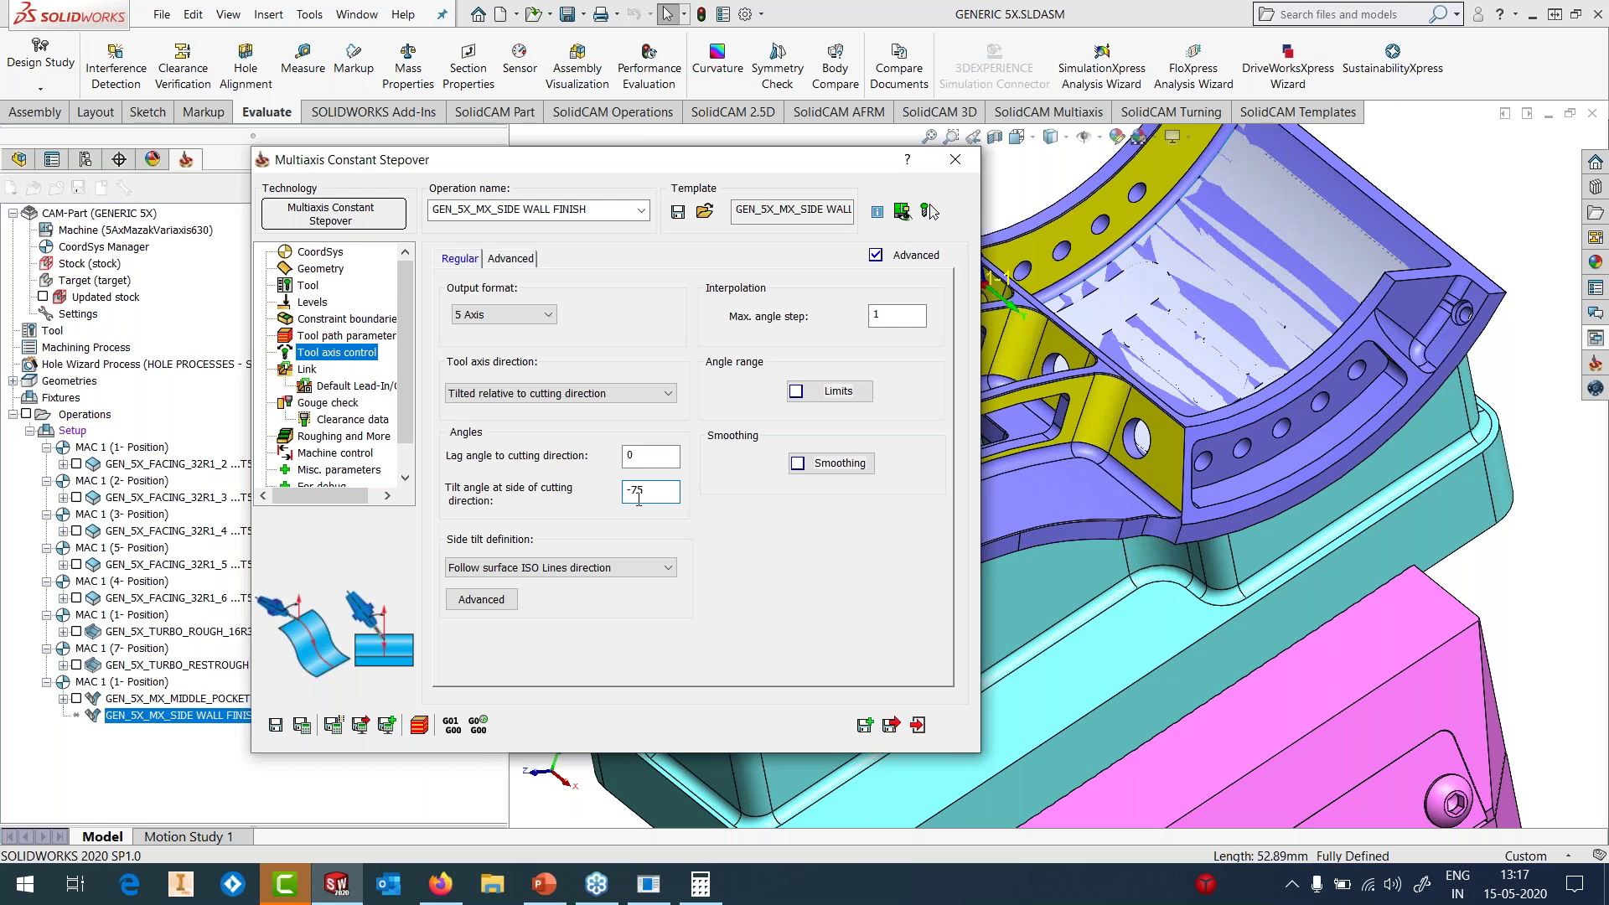
pyautogui.click(368, 319)
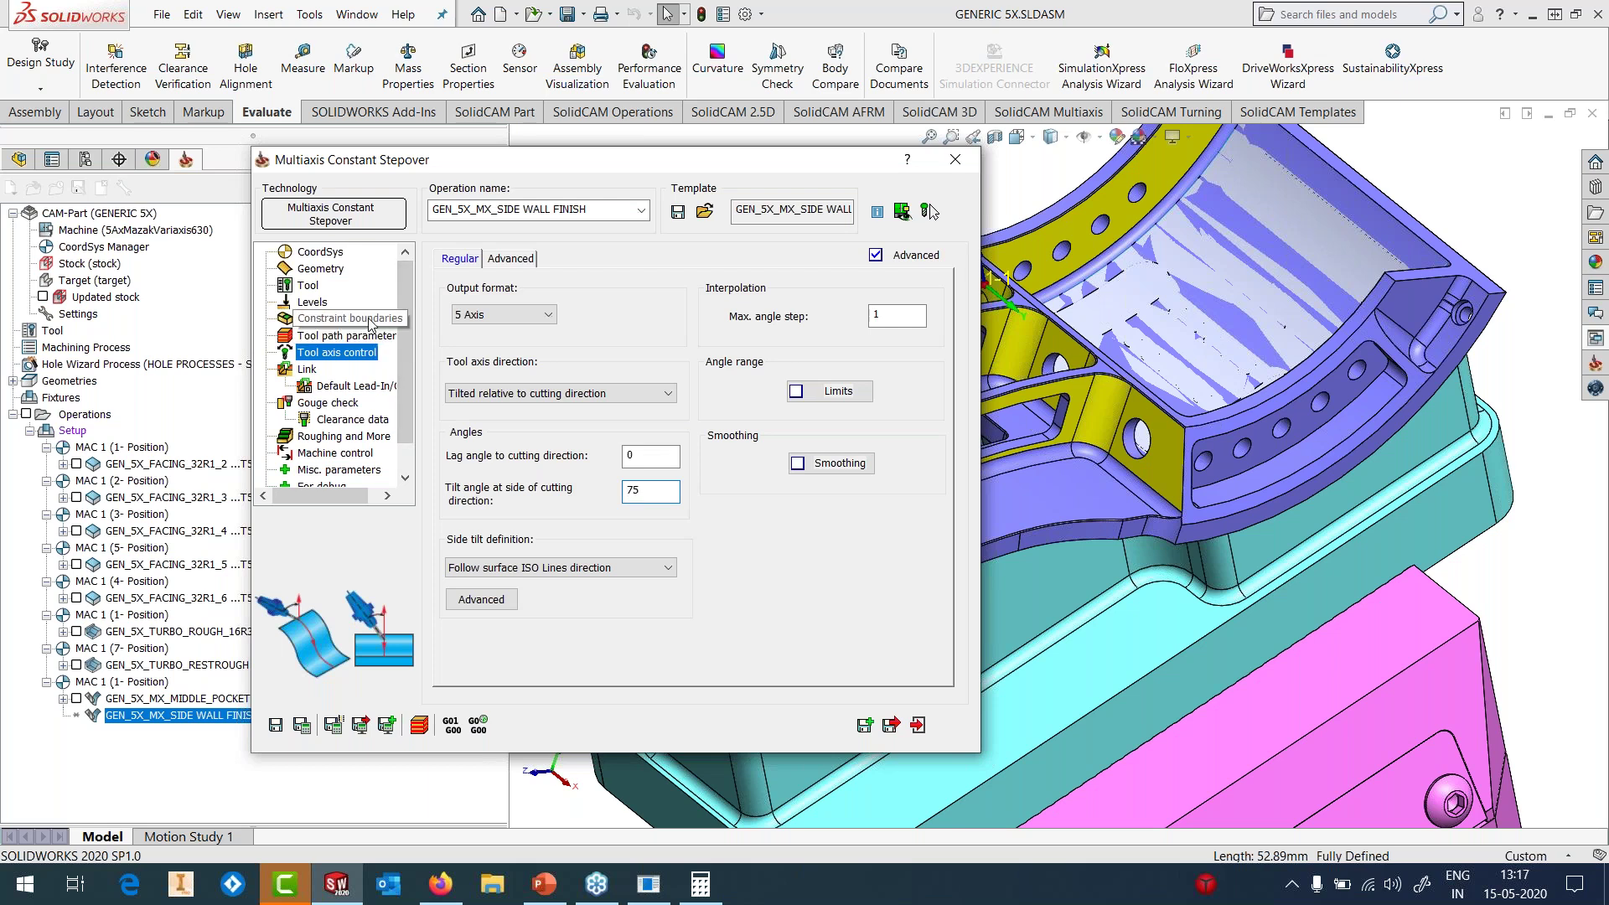
# - Enable gouge check without the arbor and pick the floor face and fillet faces beside the side wall as check surfaces
pyautogui.click(328, 402)
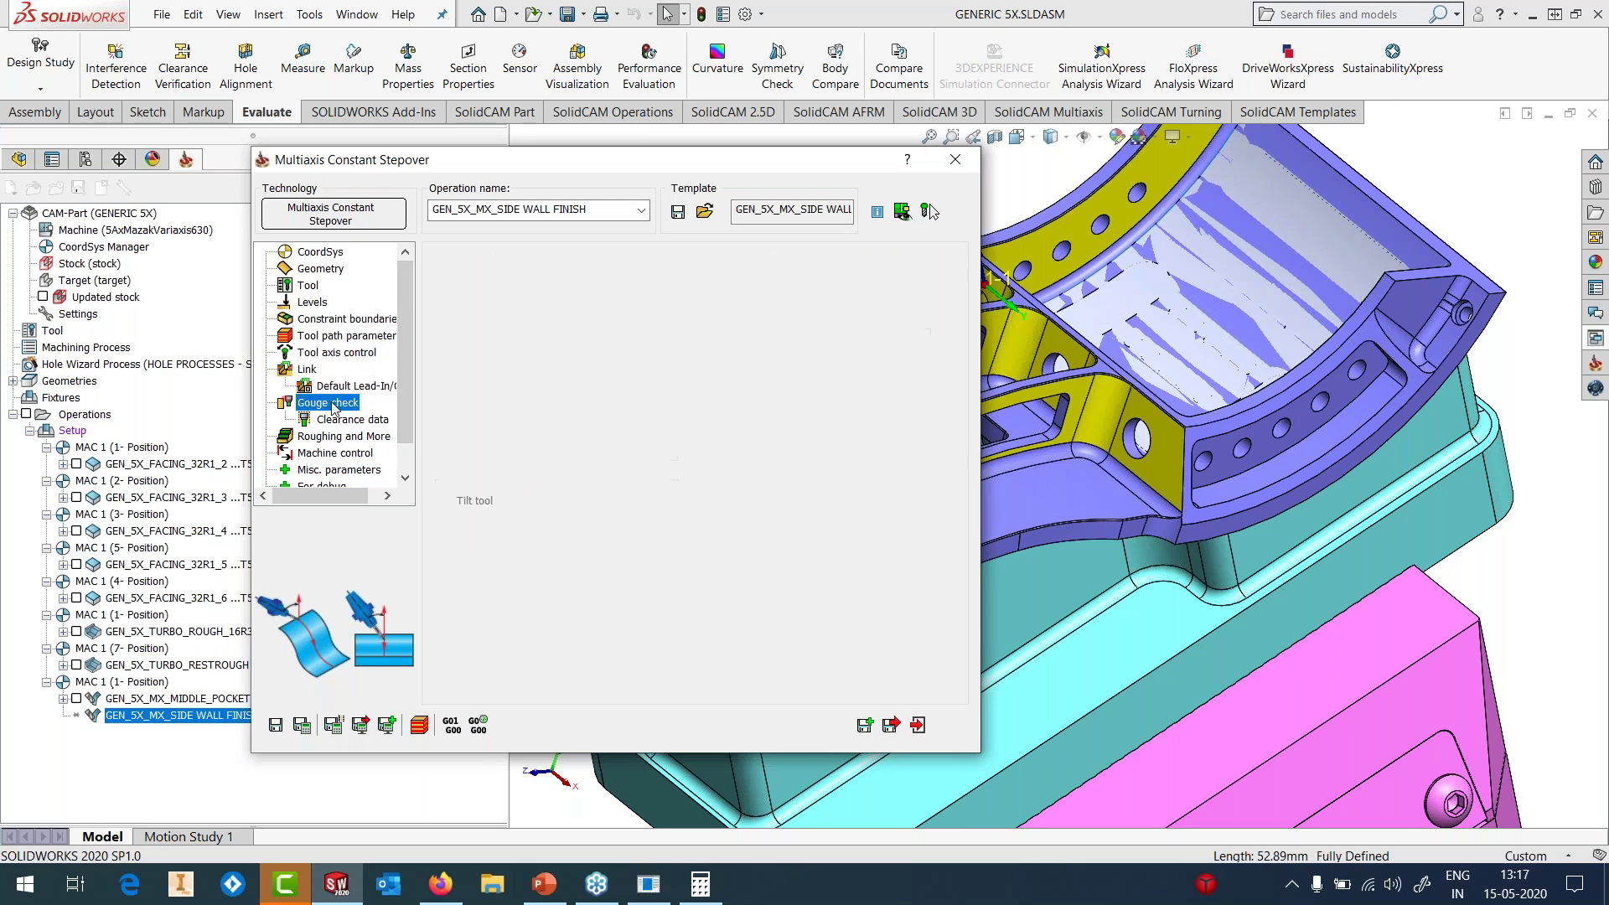
pyautogui.click(461, 282)
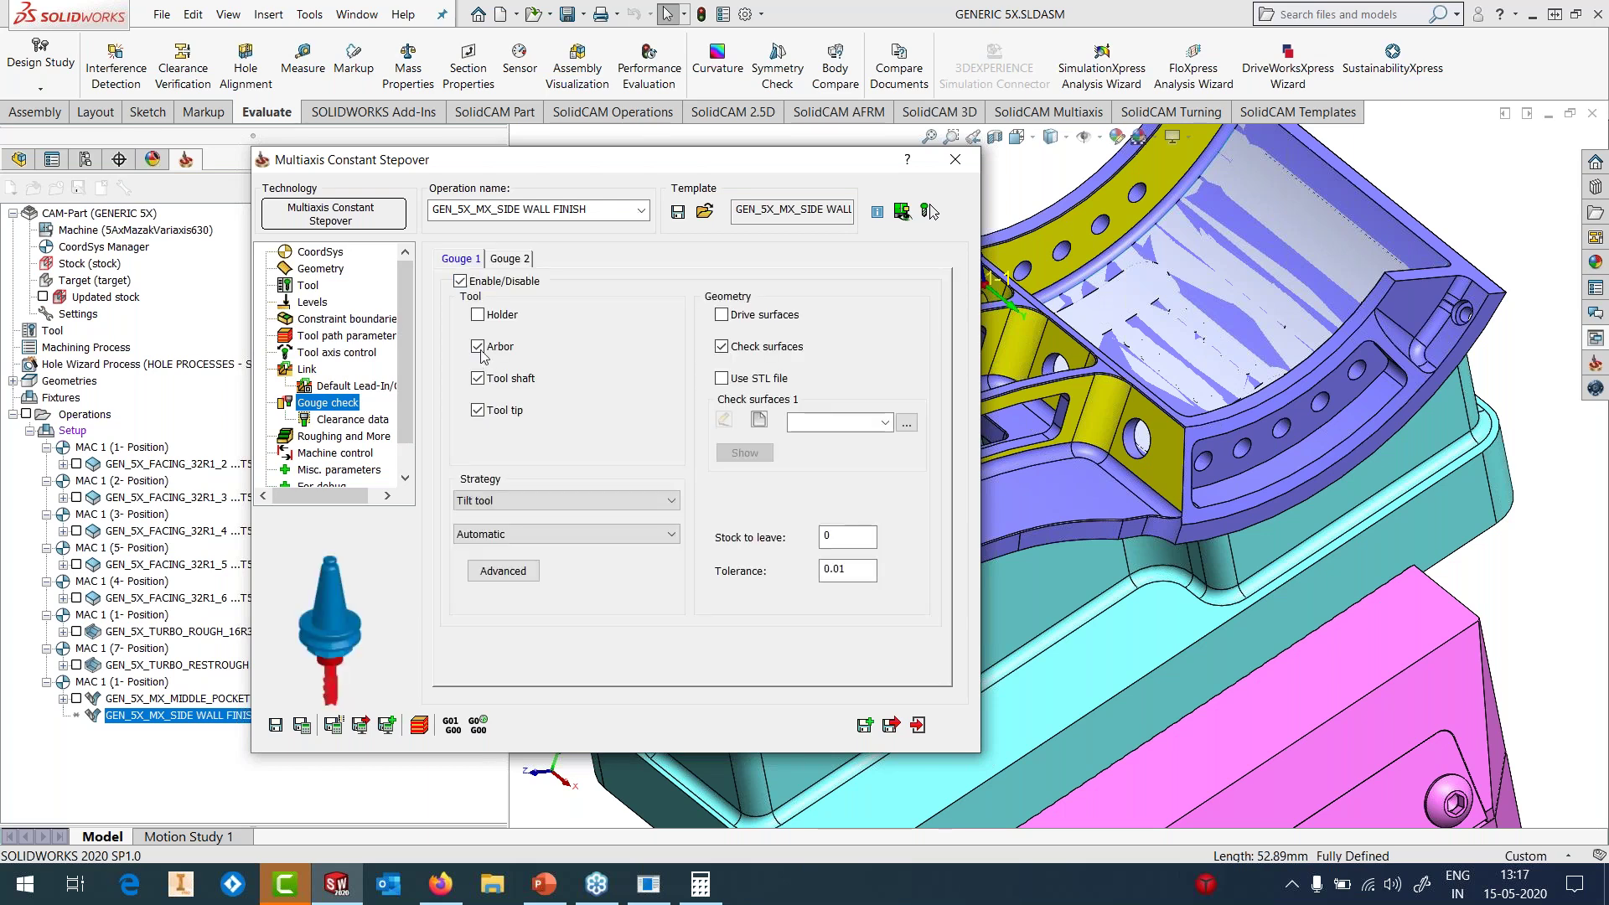
pyautogui.click(760, 421)
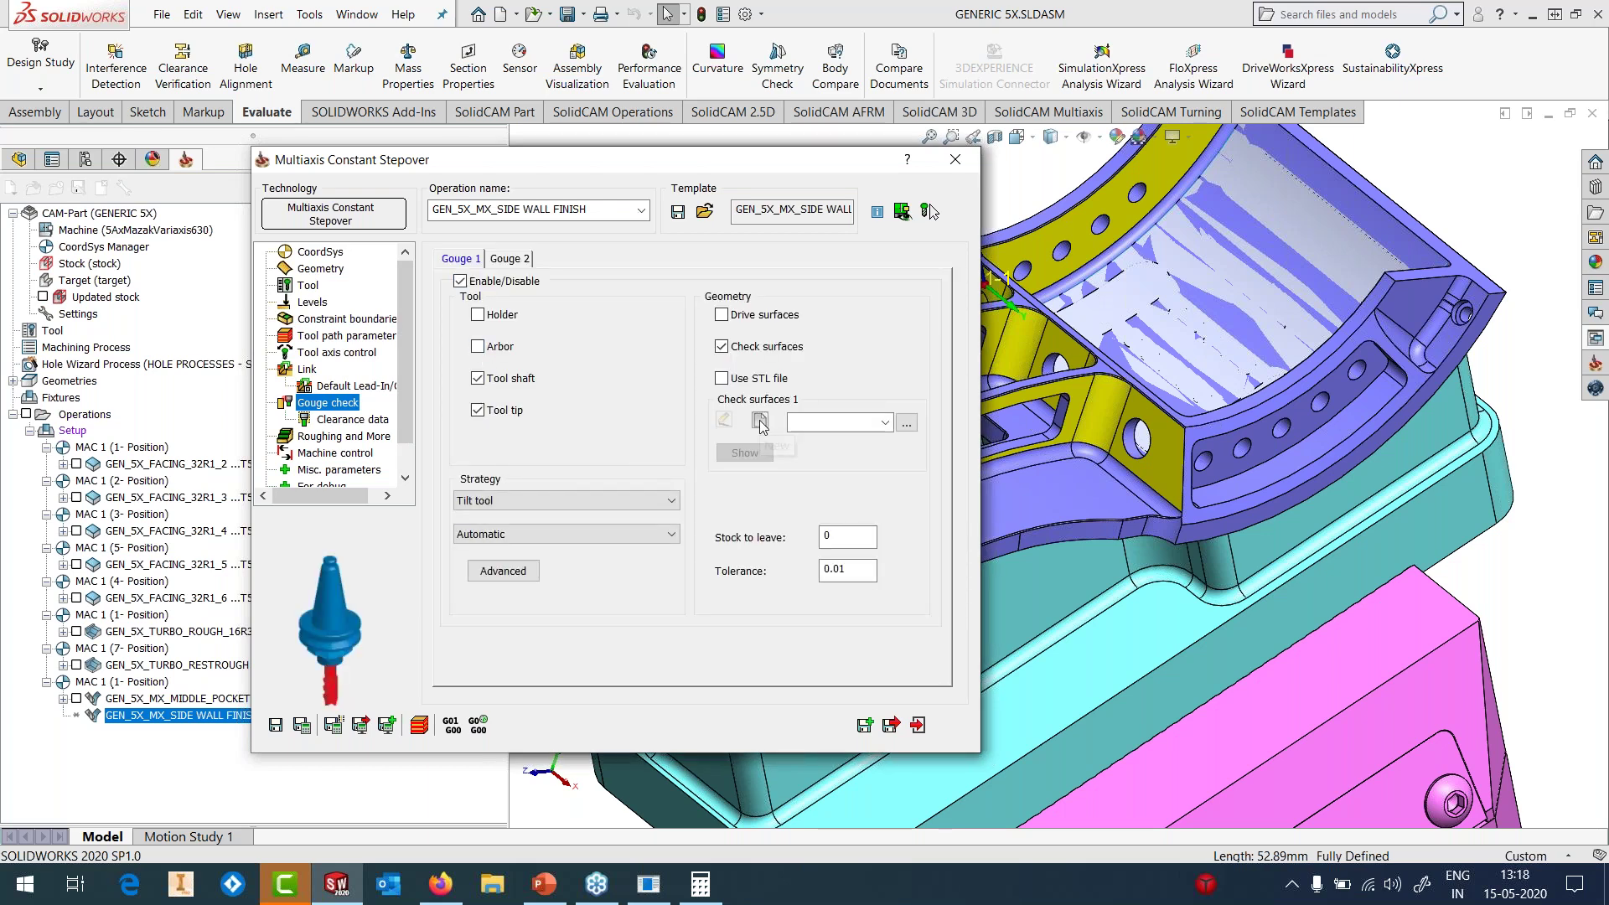
pyautogui.click(1127, 477)
pyautogui.click(1091, 452)
pyautogui.click(1061, 450)
pyautogui.click(1066, 486)
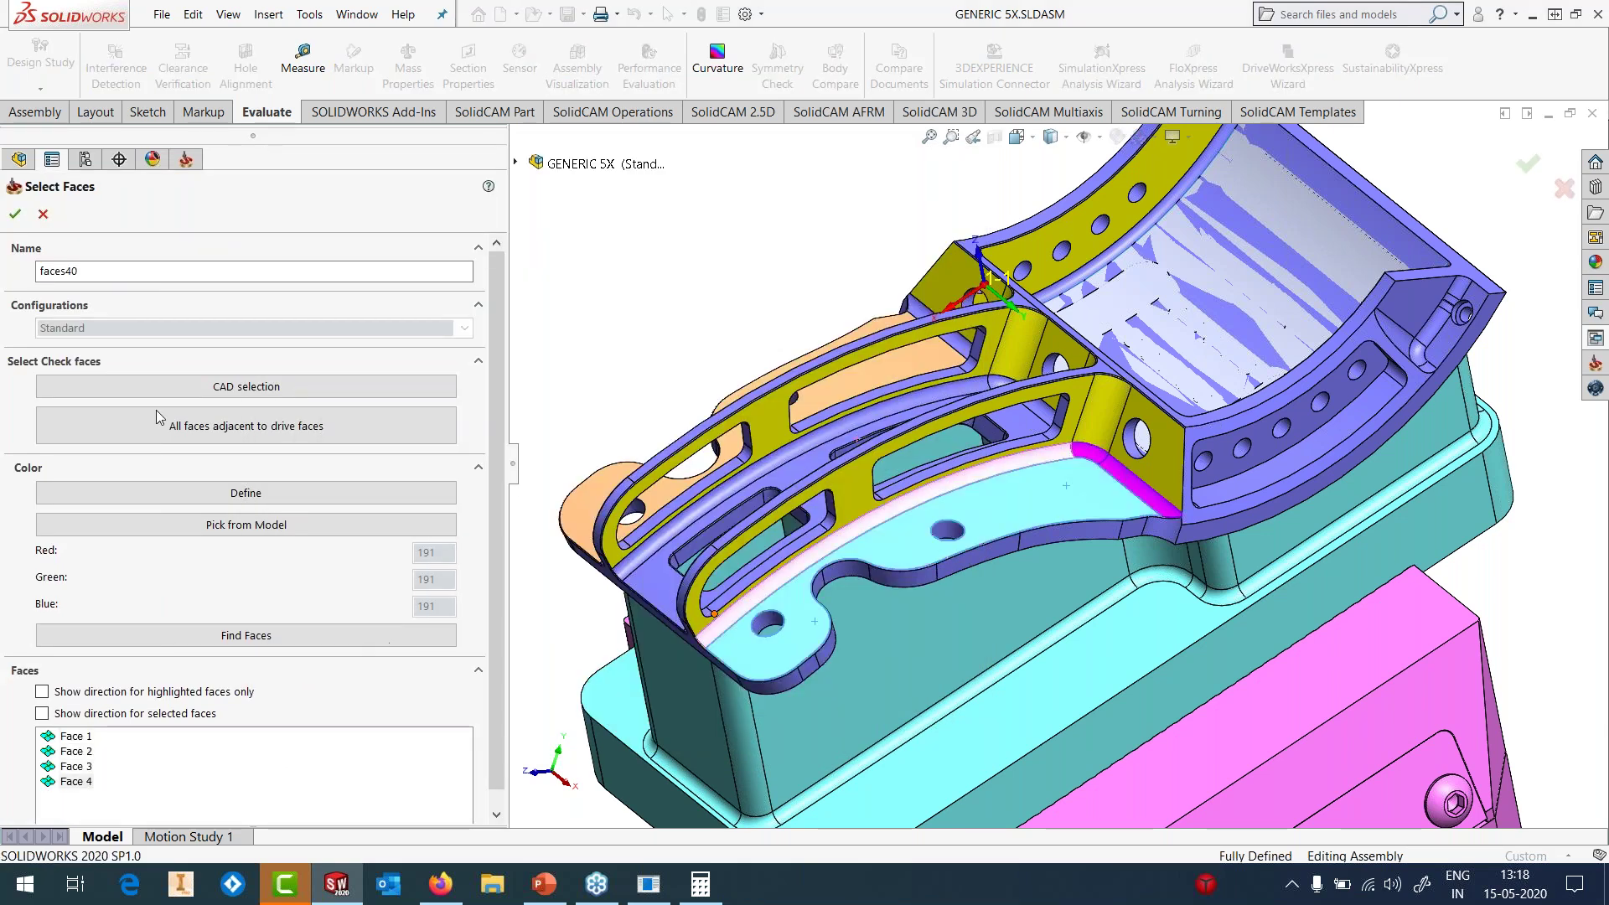
pyautogui.click(15, 214)
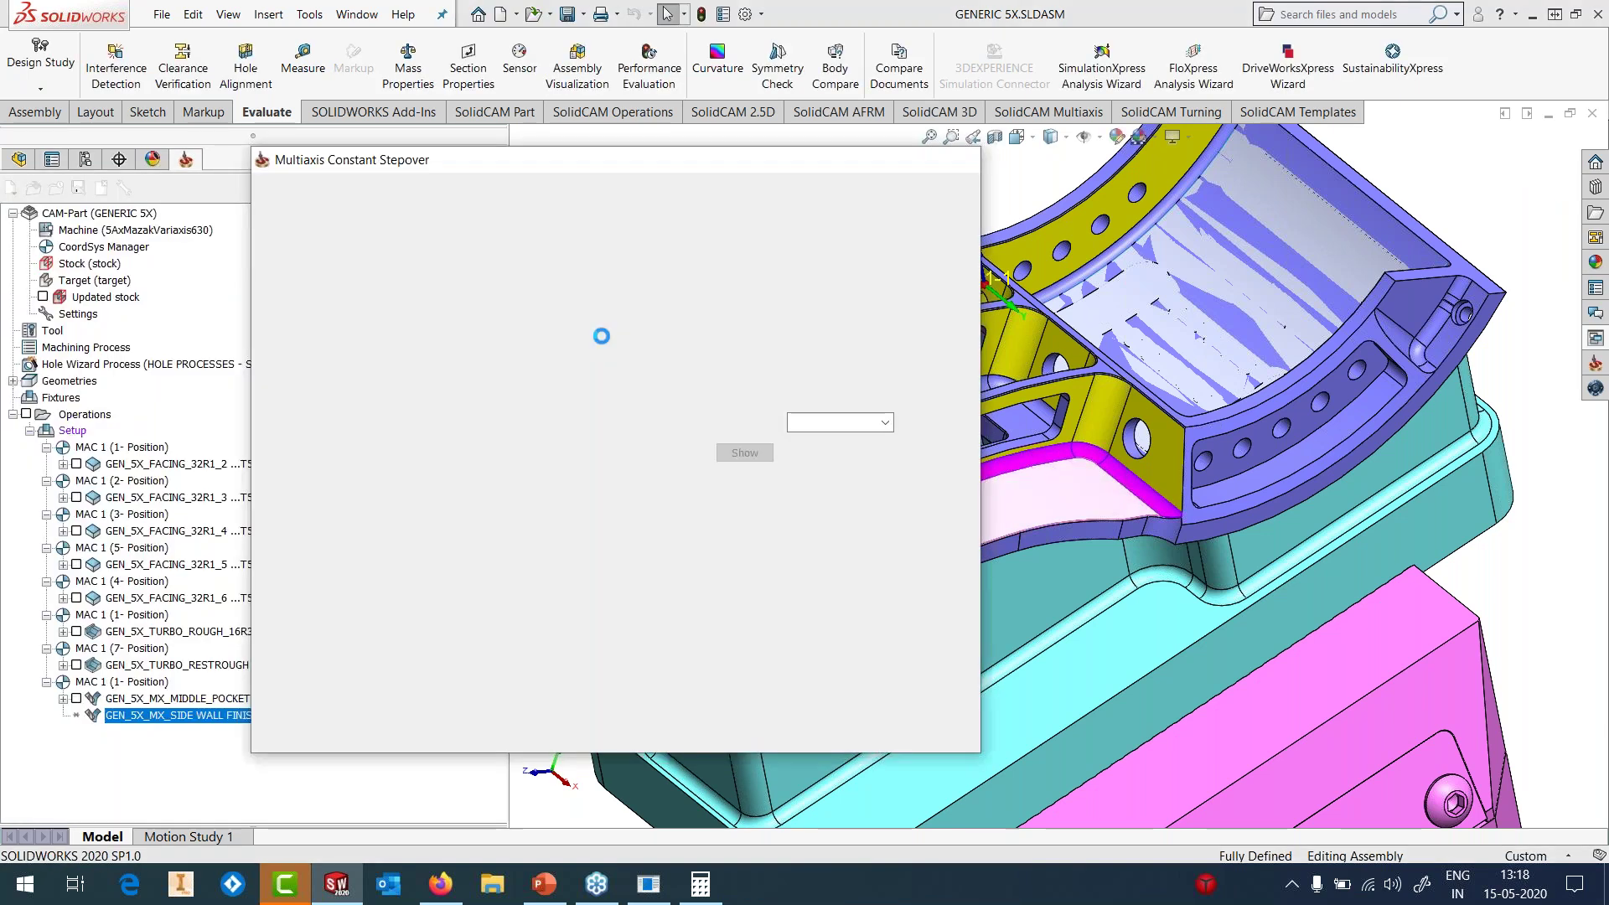
# - Set the gouge check strategy to Retract tool along tool axis
pyautogui.click(518, 501)
pyautogui.click(515, 536)
pyautogui.click(513, 534)
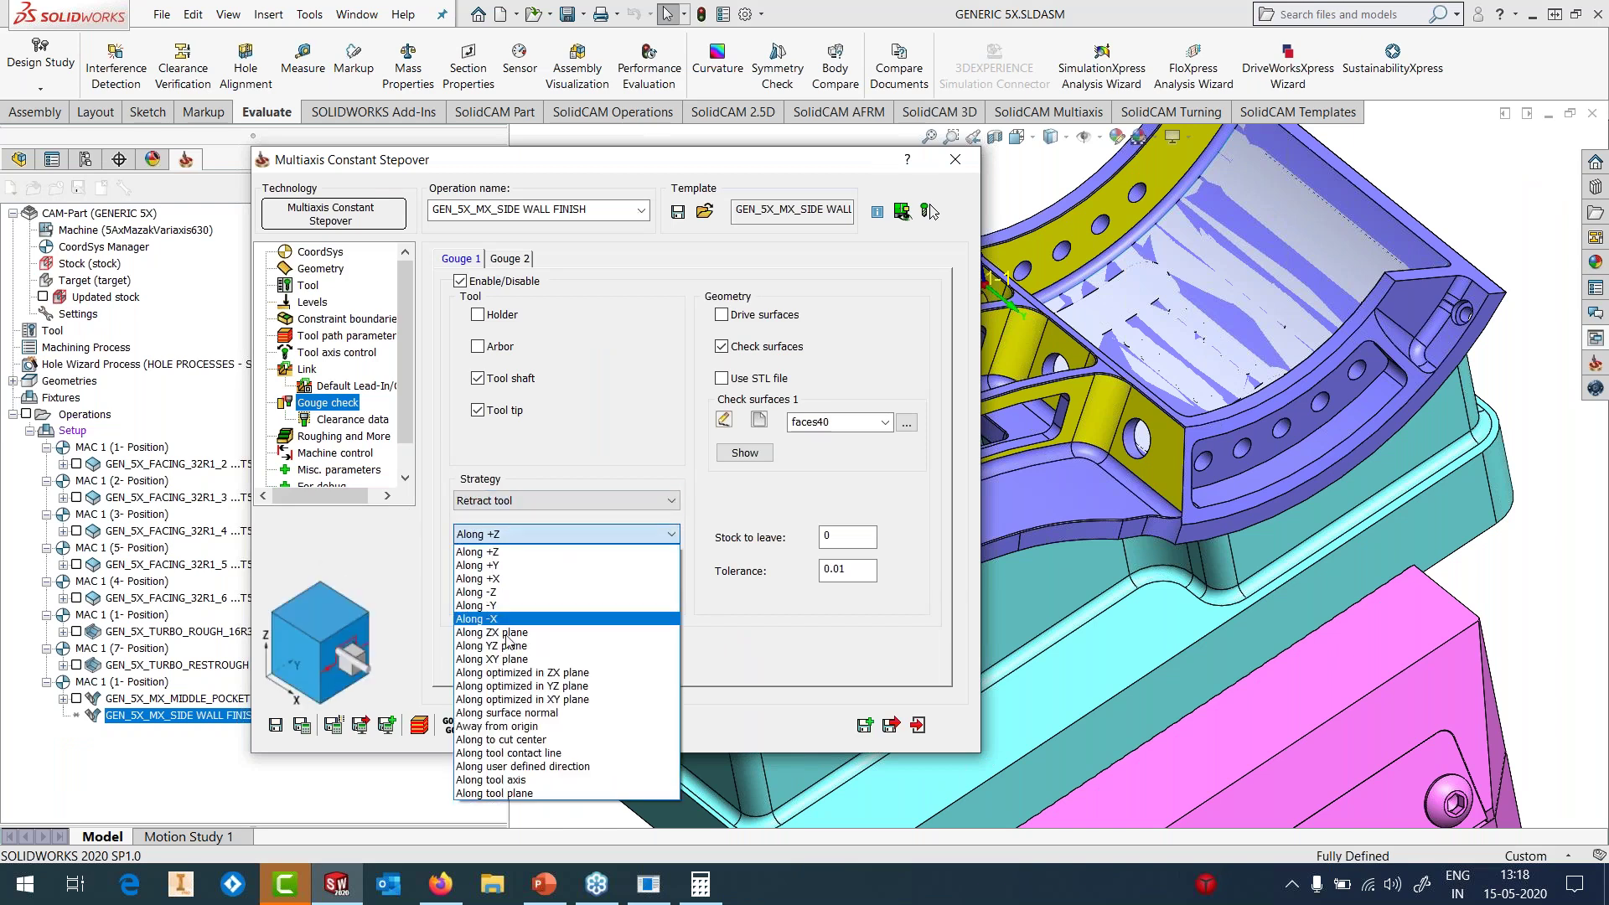
pyautogui.click(515, 779)
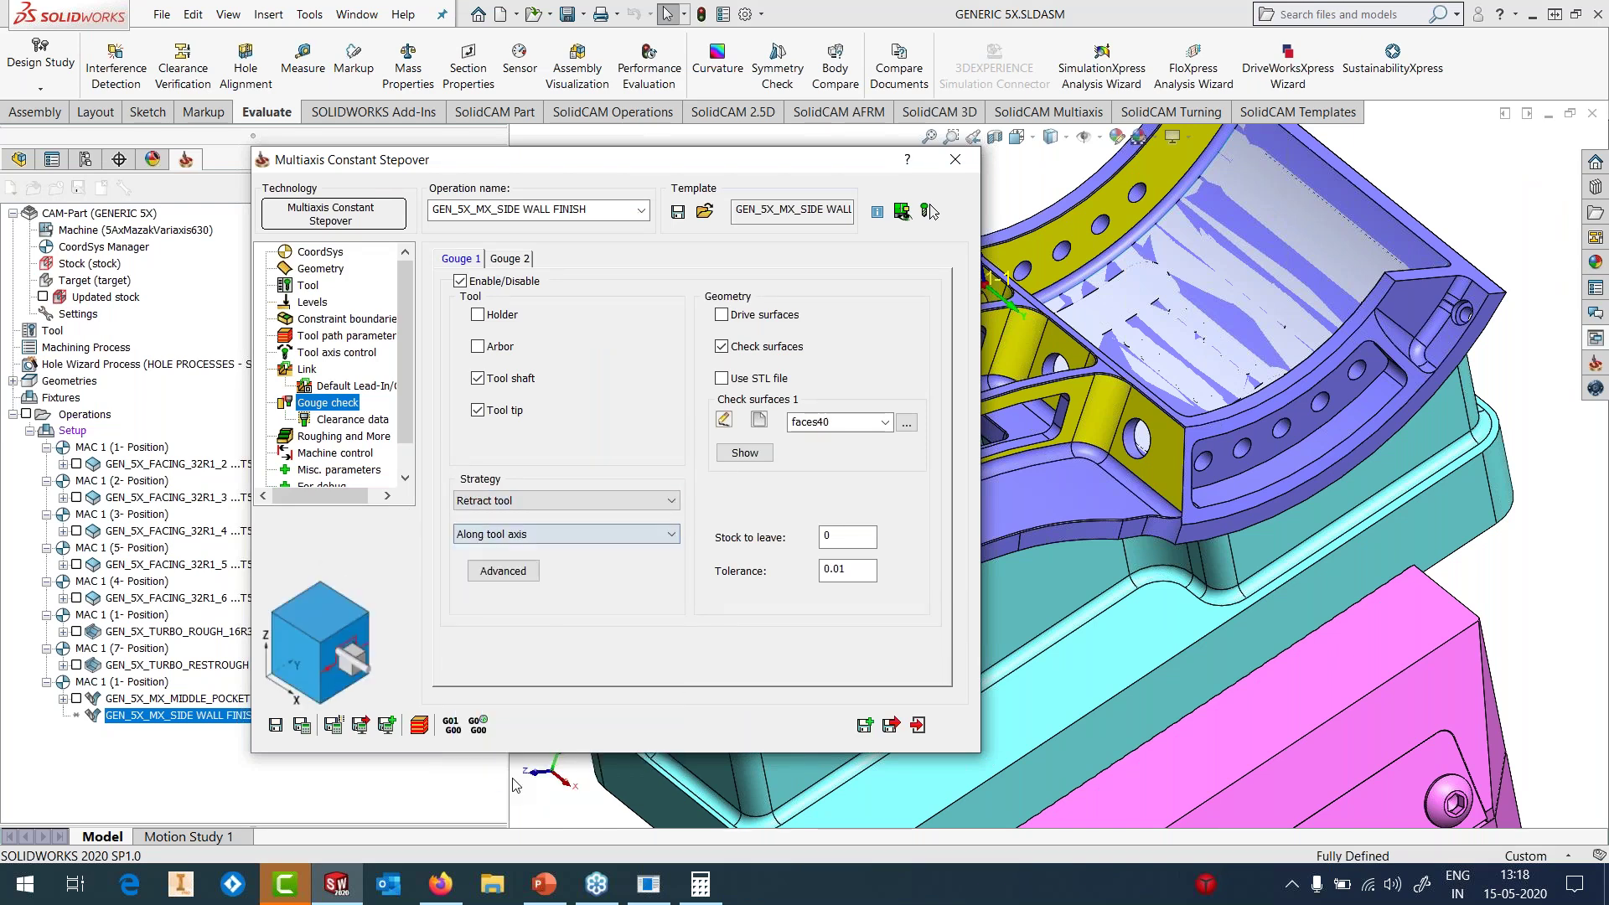
# - Try to save and calculate GEN_5X_MX_SIDE WALL FINISH, and abort the calculation
pyautogui.click(303, 725)
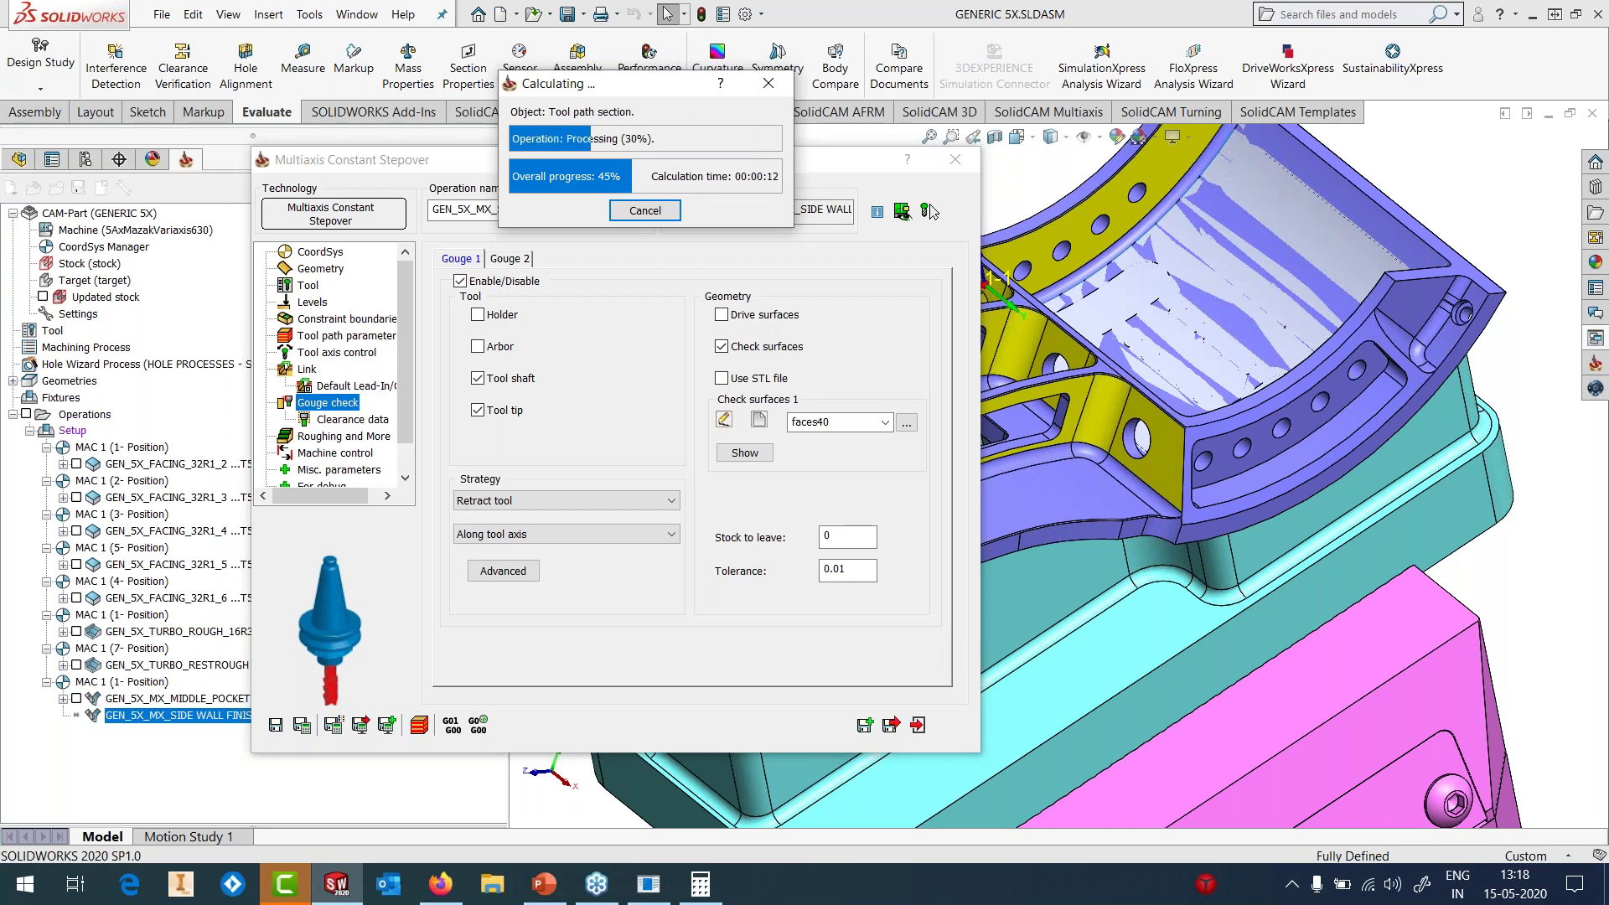
pyautogui.click(637, 211)
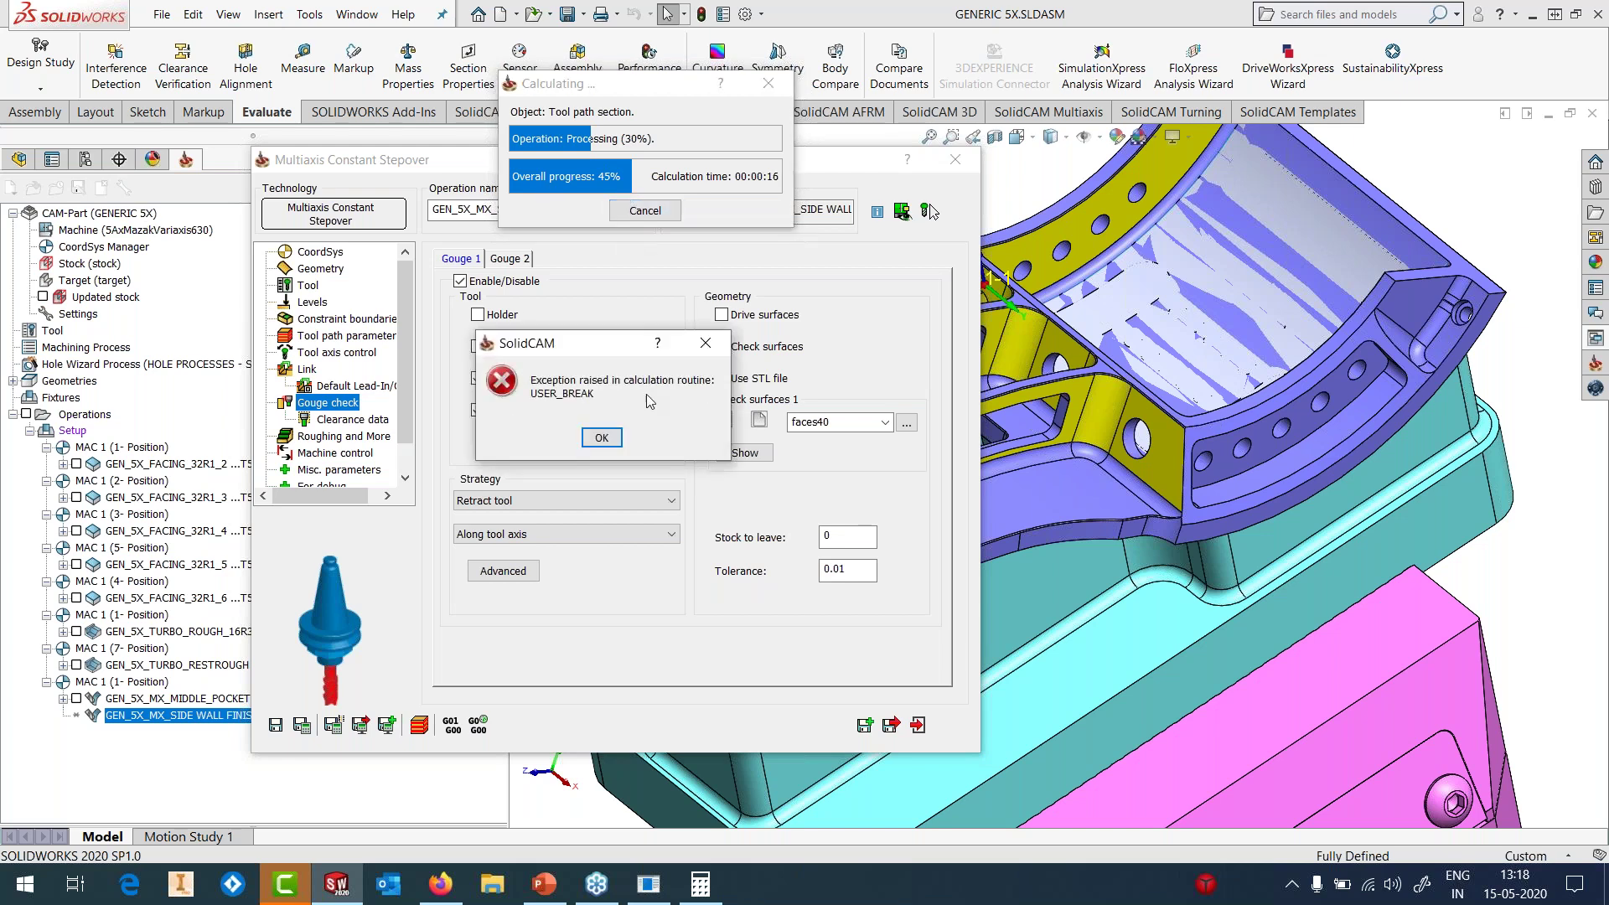
pyautogui.click(602, 439)
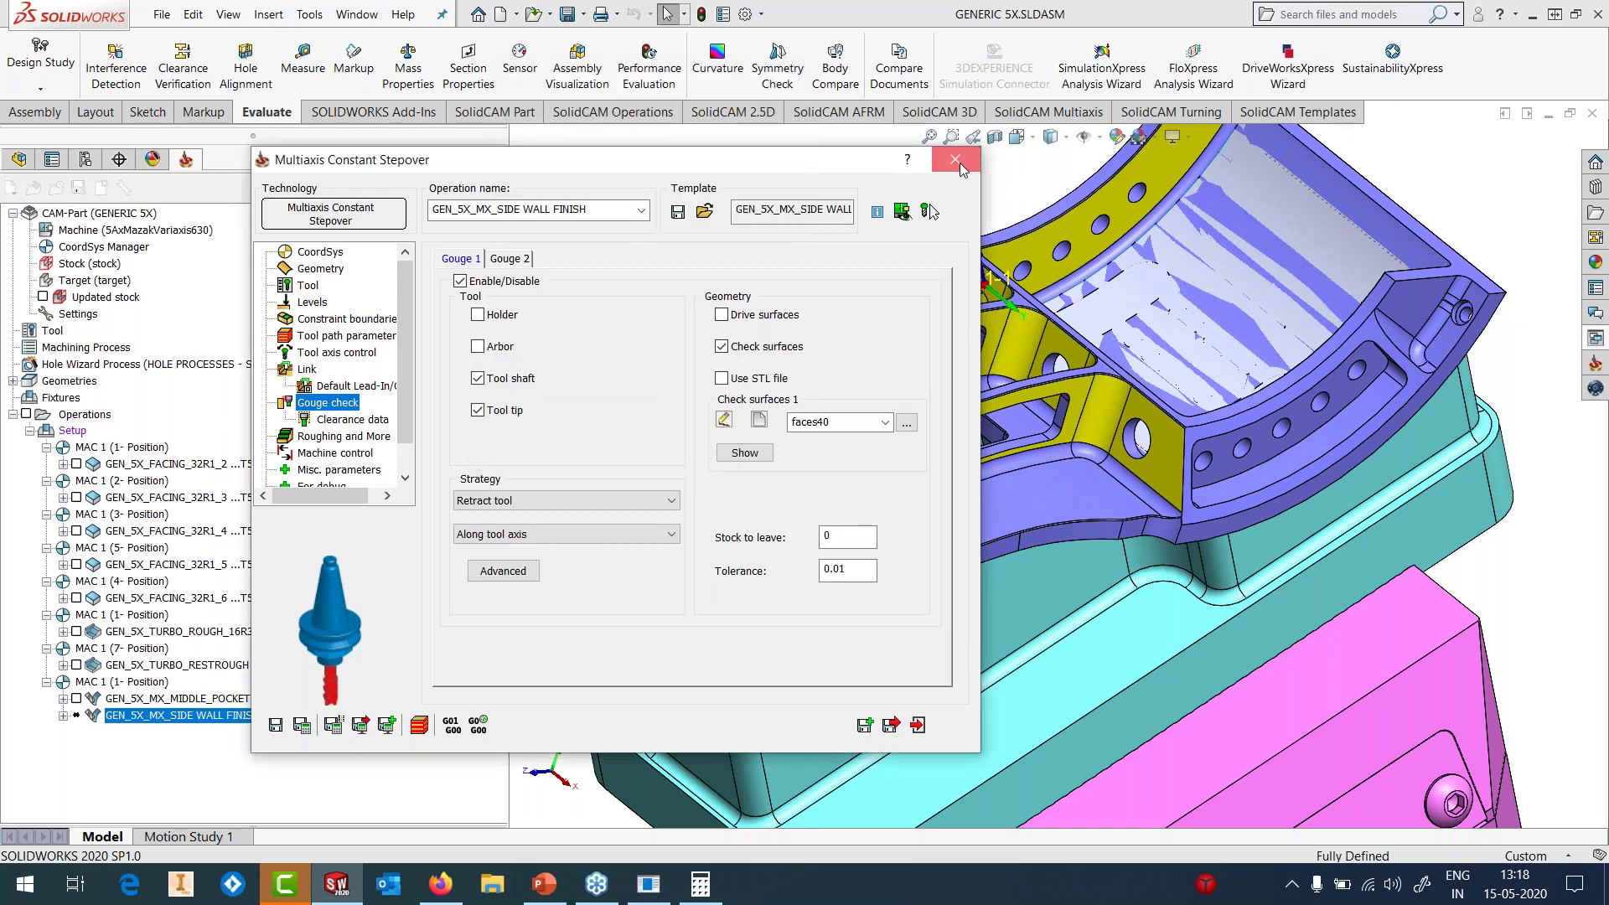
# - Close the side wall operation and delete GEN_5X_MX_SIDE WALL FINISH from the operations list
pyautogui.click(303, 726)
pyautogui.rightClick(268, 714)
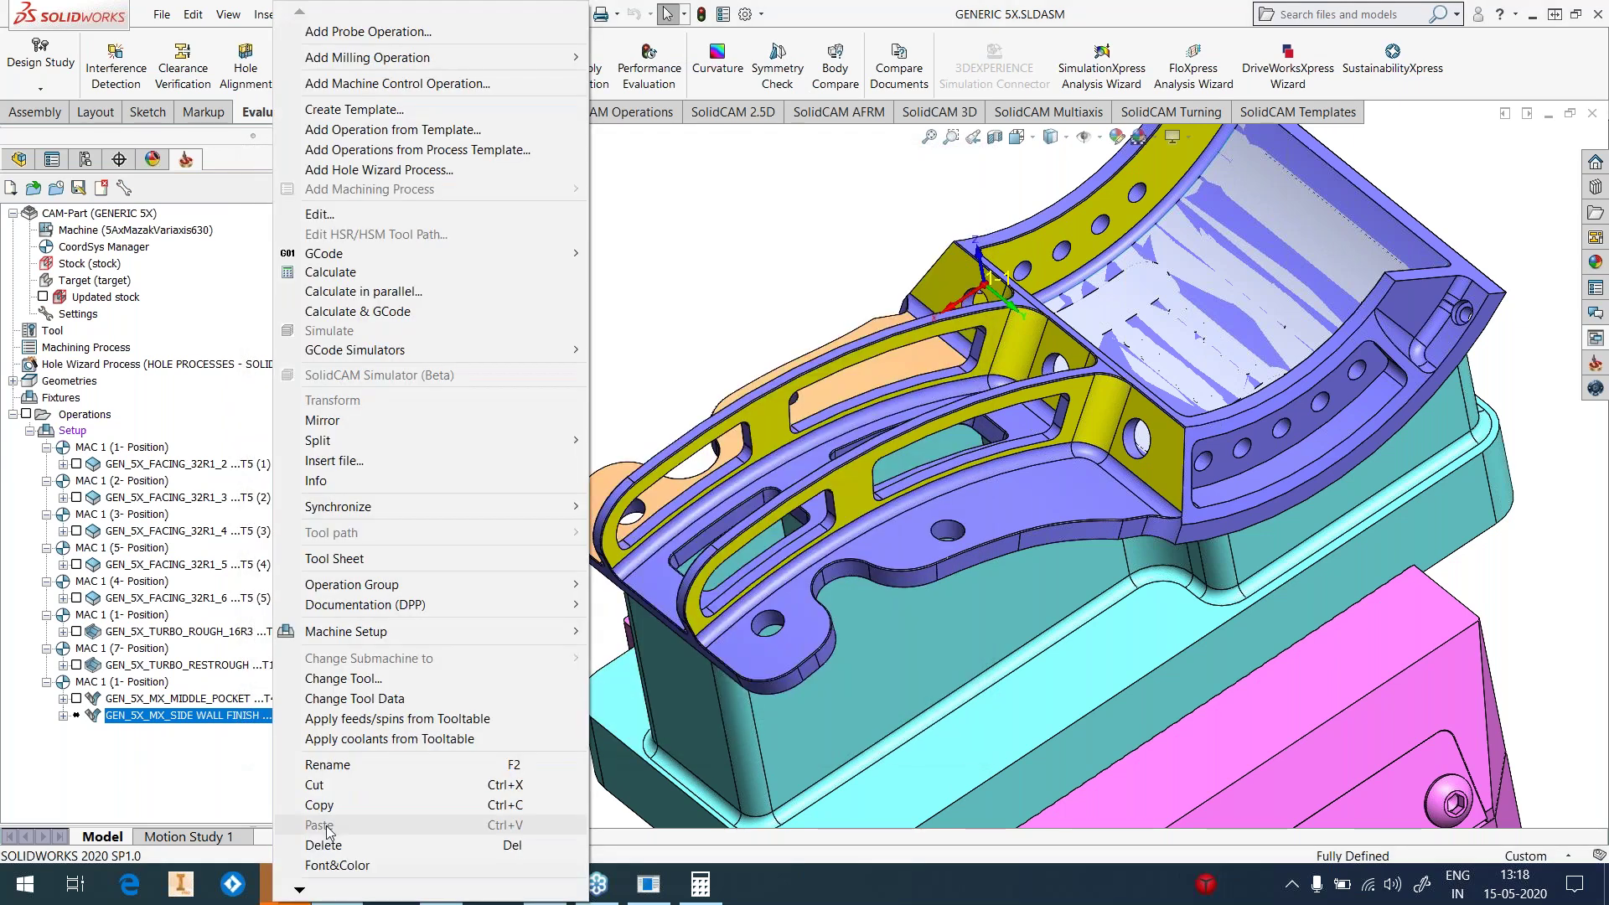
pyautogui.click(310, 679)
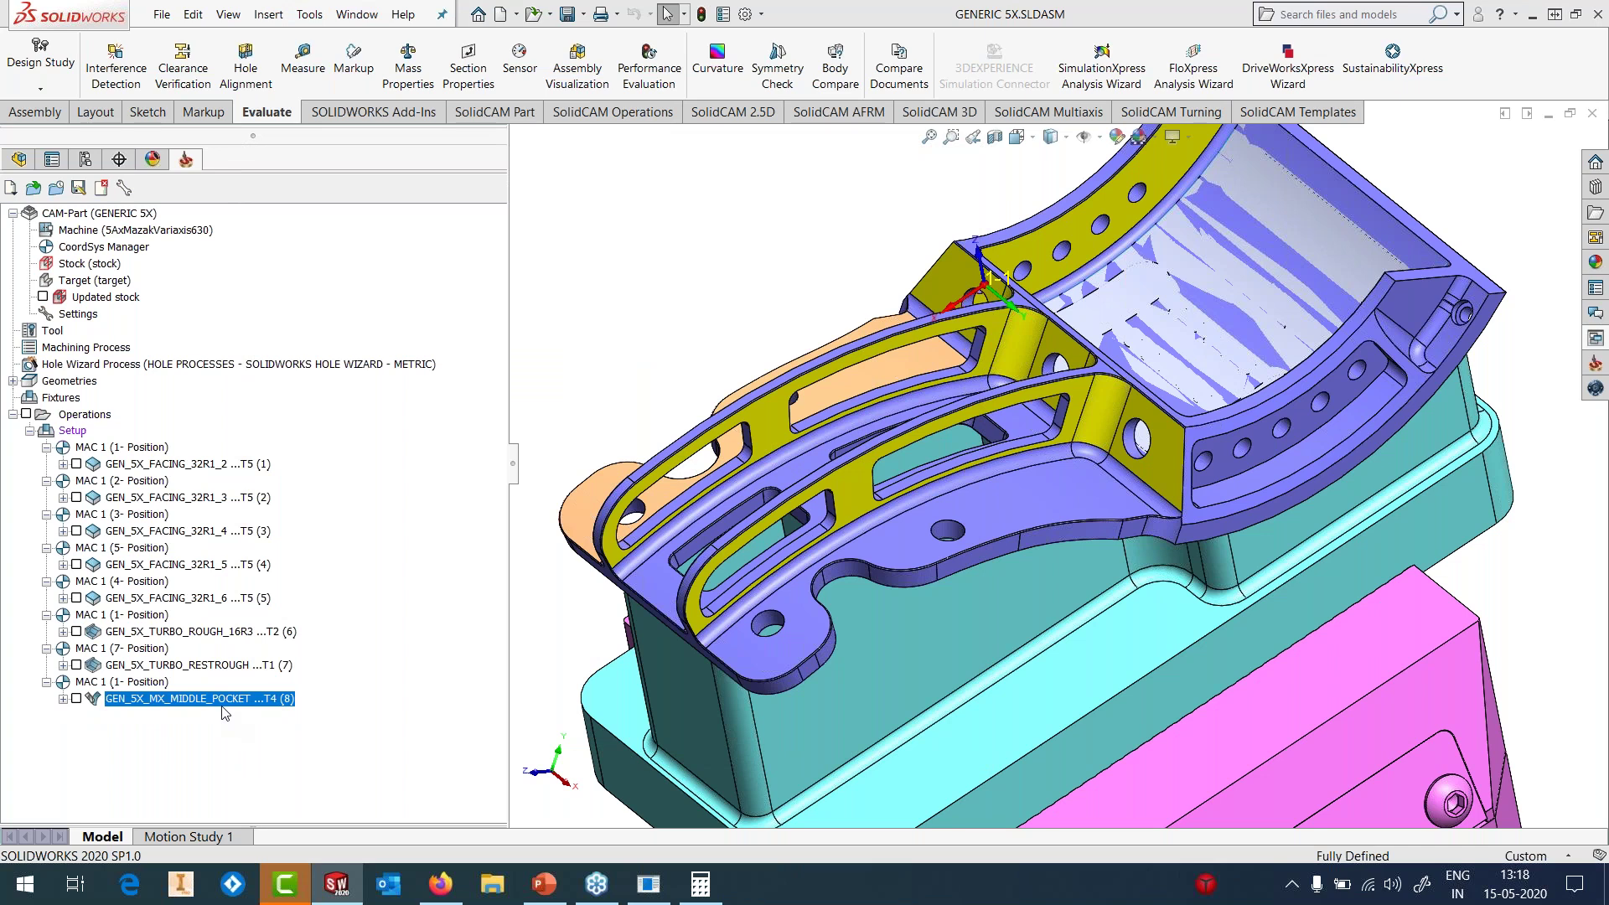
# - Add a new Sim. 5-Axis Milling operation after GEN_5X_MX_MIDDLE_POCKET and set its technology to Parallel to Curve(s)
pyautogui.rightClick(224, 713)
pyautogui.moveTo(419, 57)
pyautogui.click(702, 560)
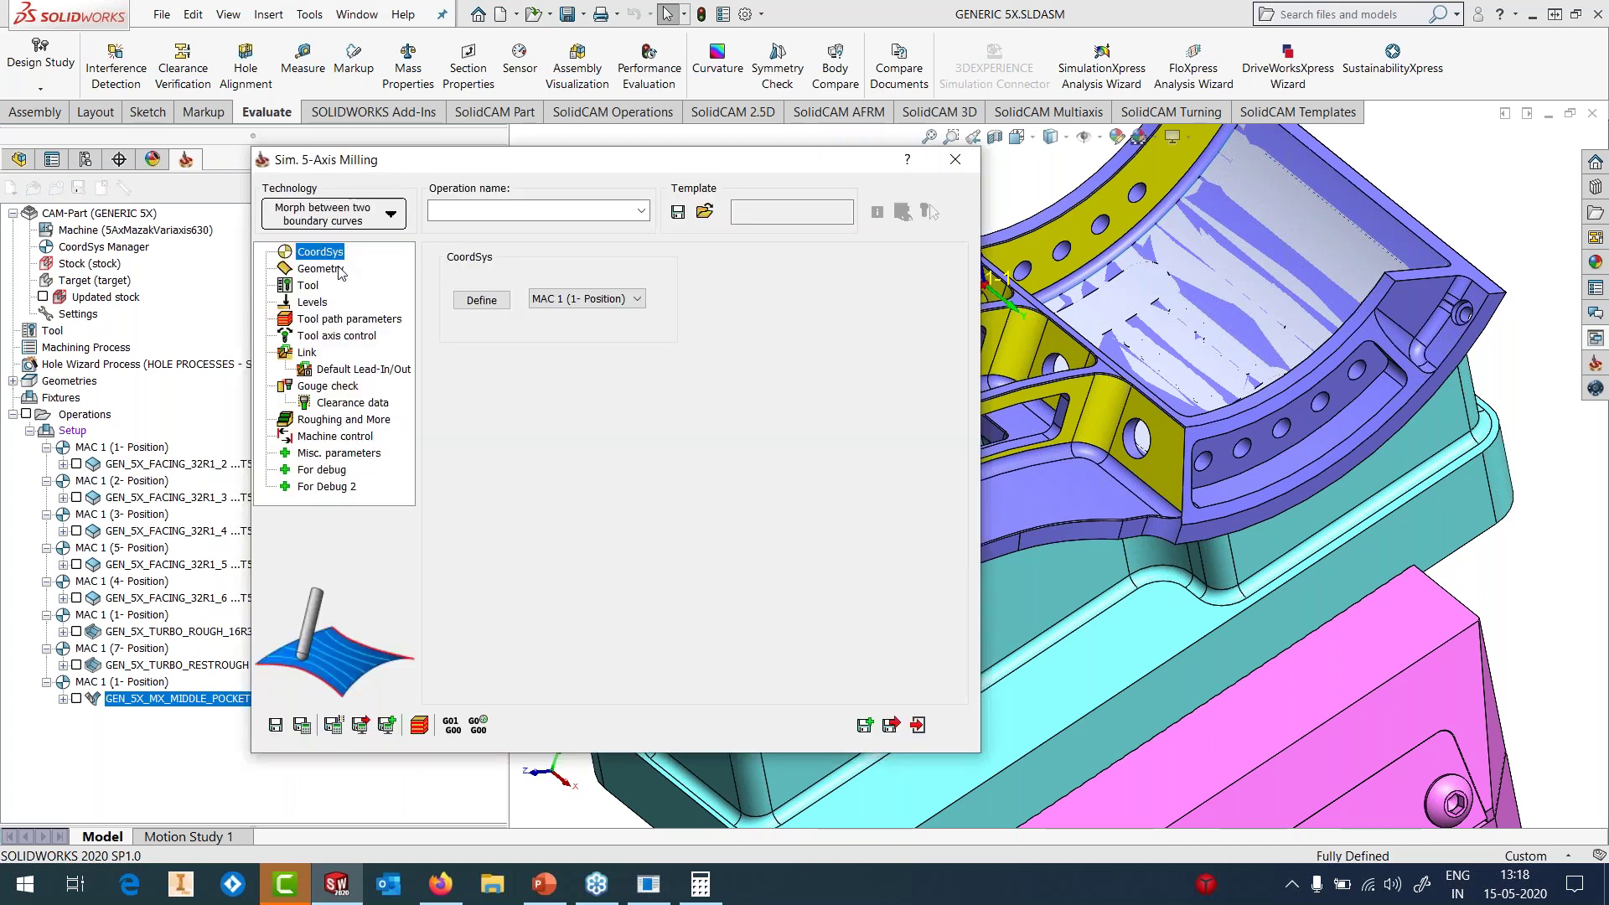
pyautogui.click(339, 269)
pyautogui.click(336, 214)
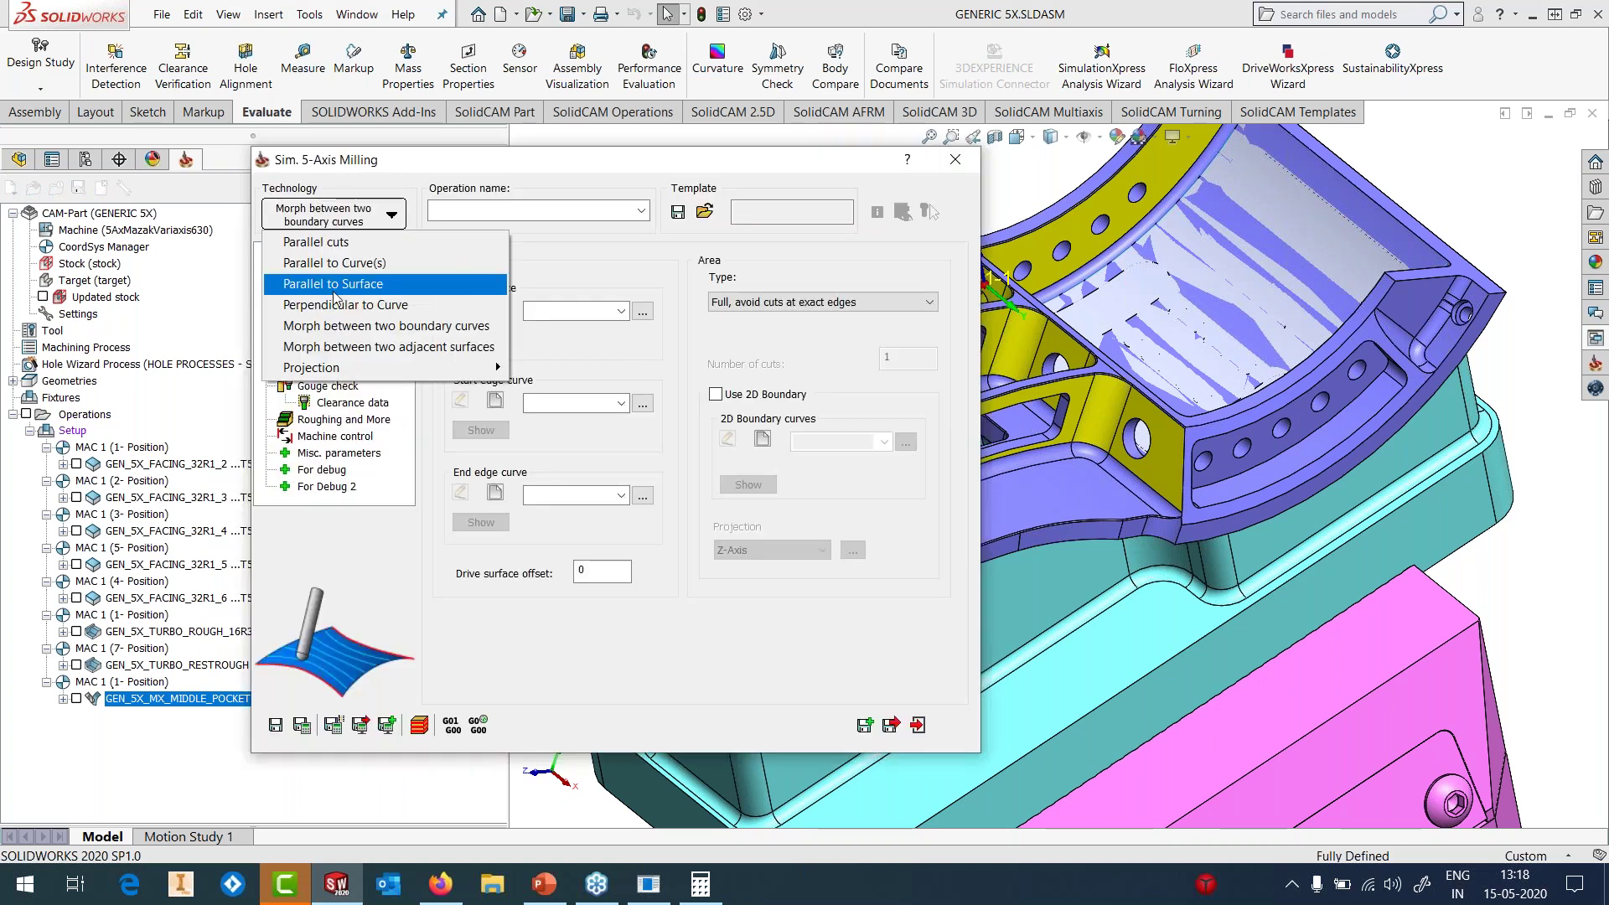
pyautogui.click(333, 265)
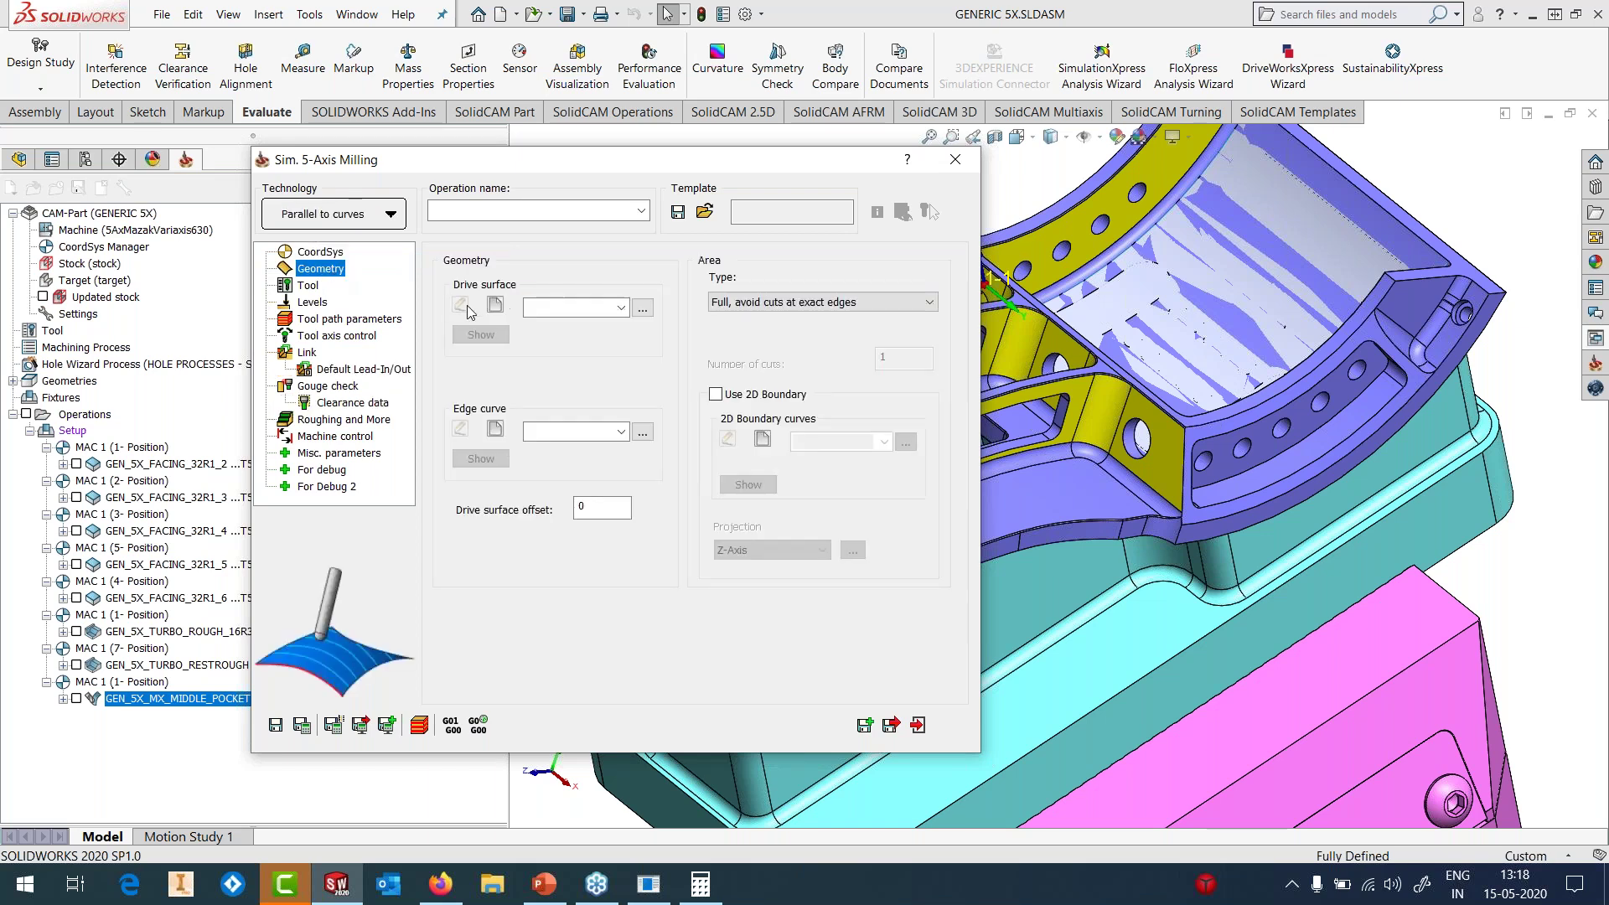
# - Define the drive surface from the end face with the hole, the adjoining fillet and the slotted side wall face
pyautogui.click(496, 307)
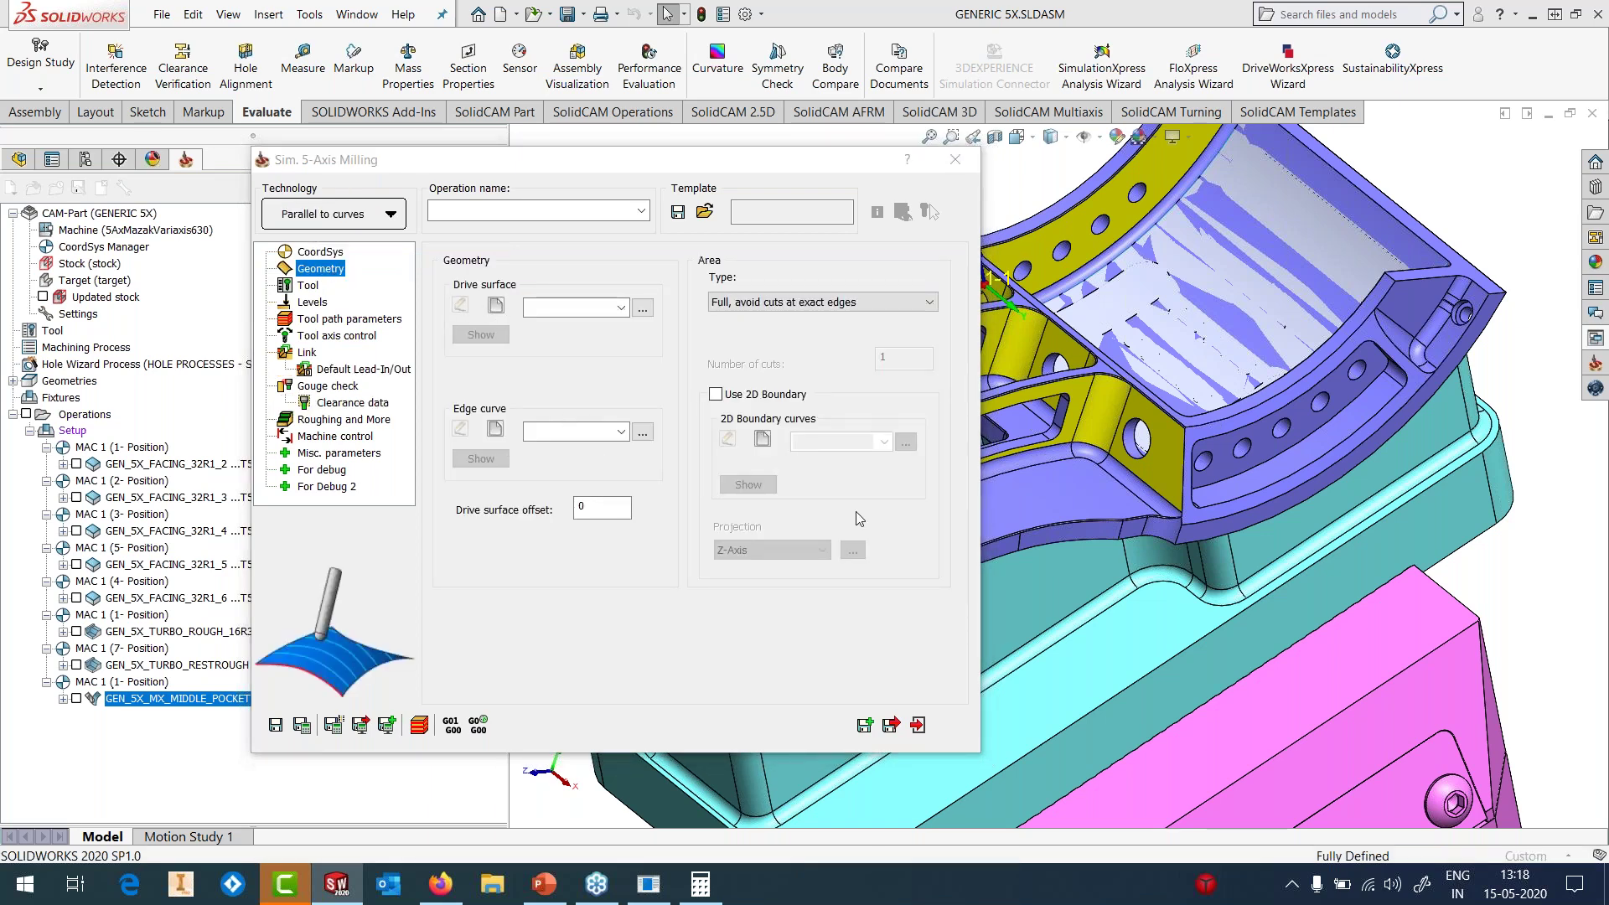
pyautogui.click(1148, 470)
pyautogui.click(1099, 426)
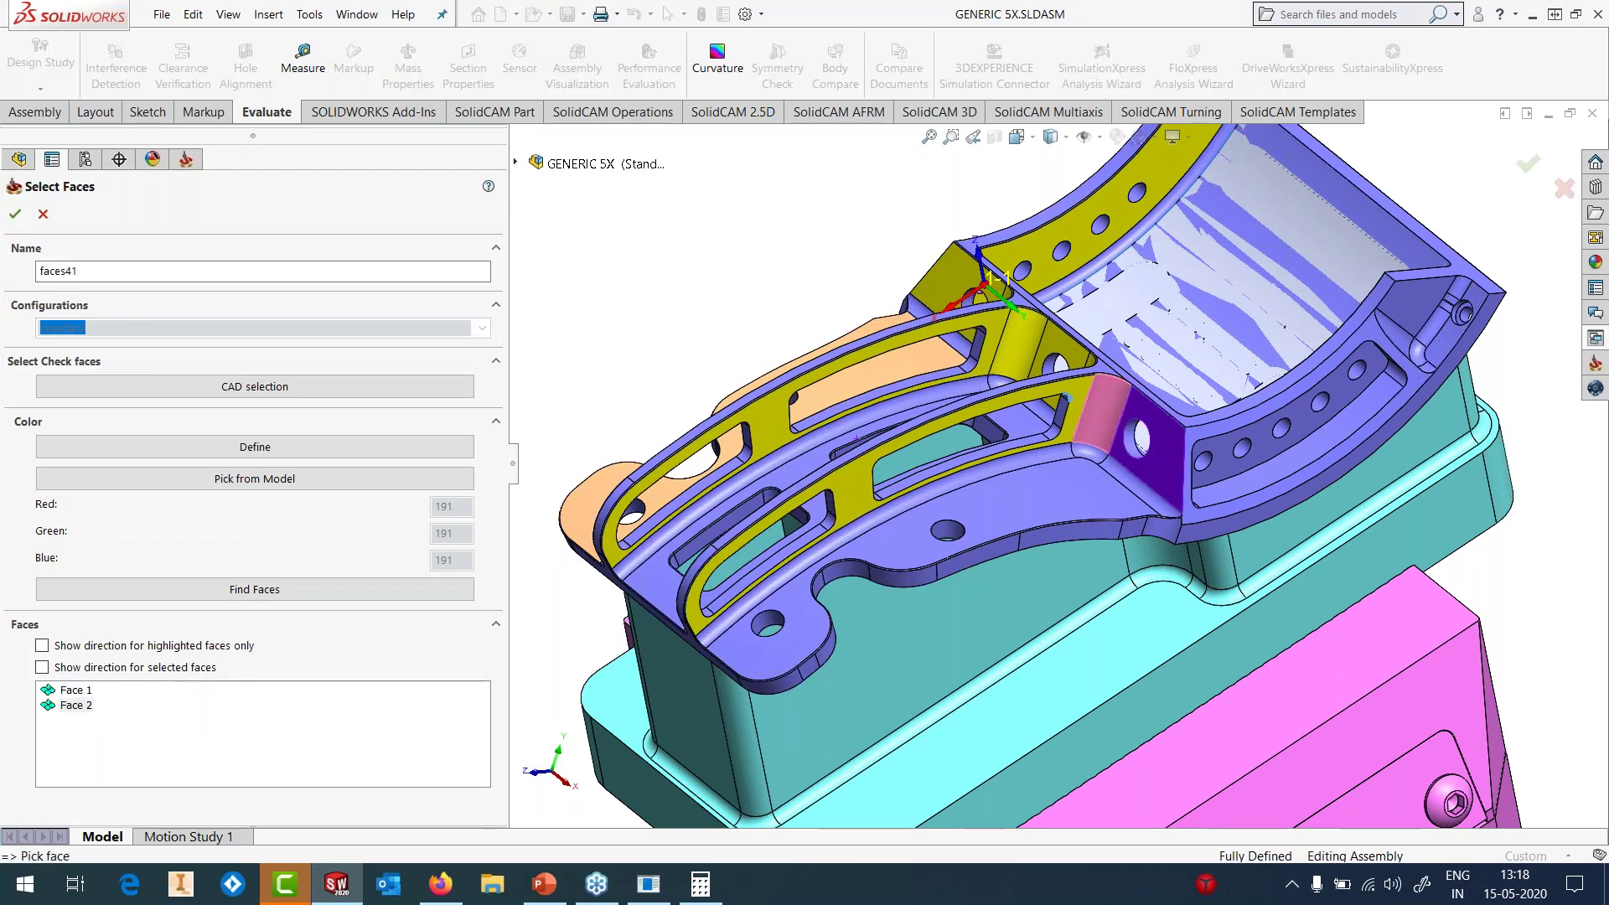
pyautogui.click(1079, 400)
pyautogui.click(16, 216)
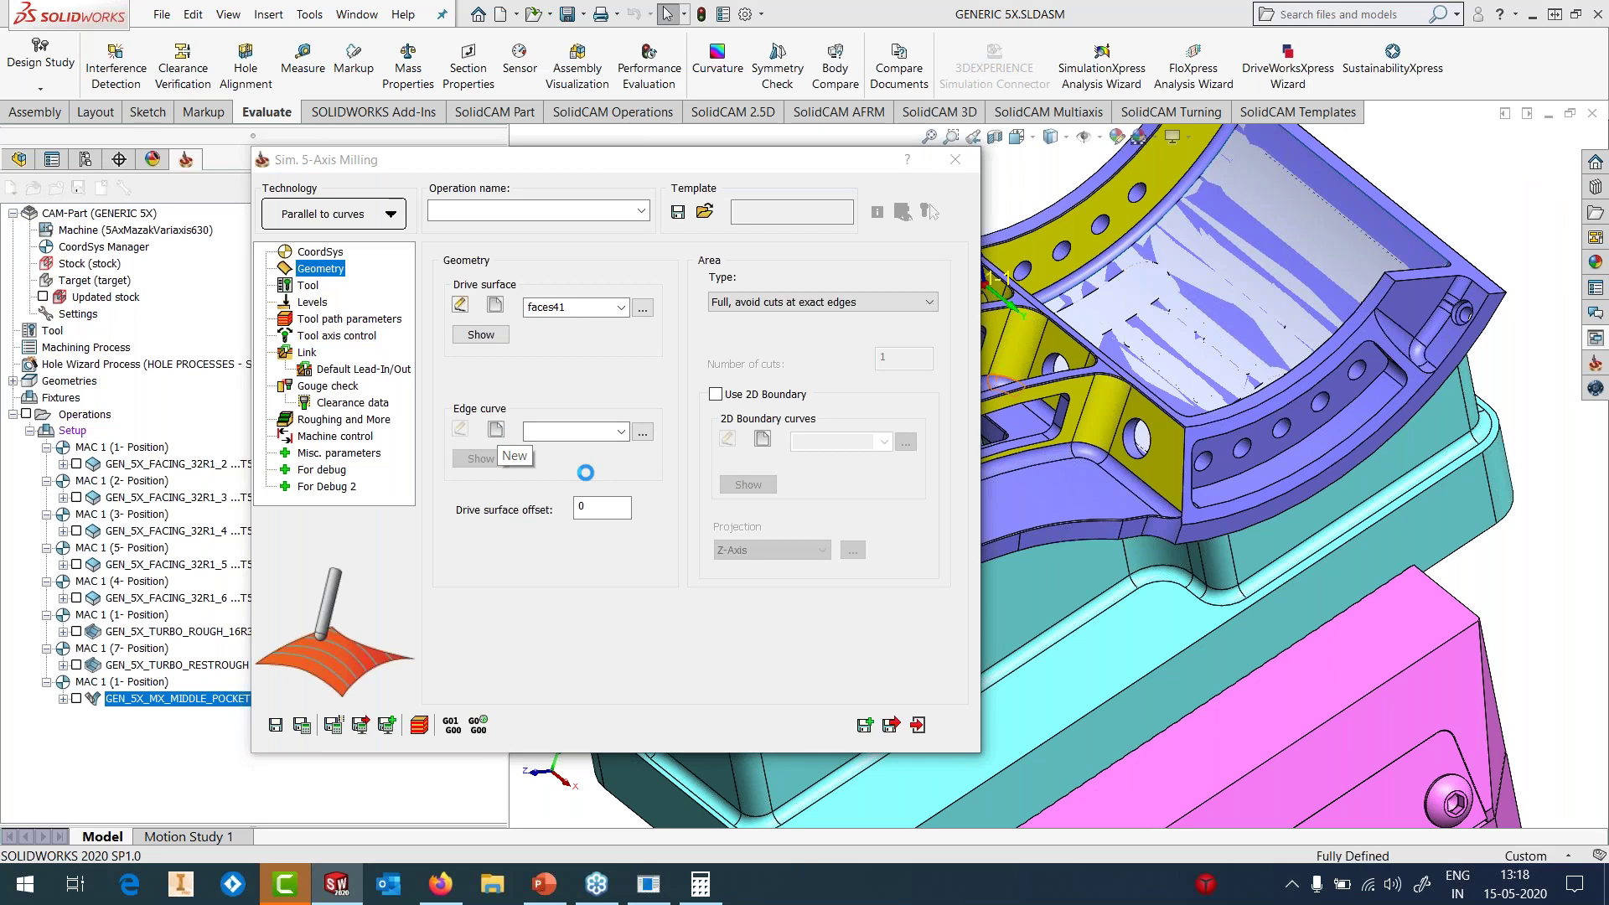
# - Define the edge curve from the lower edge of the end face with the hole
pyautogui.click(495, 429)
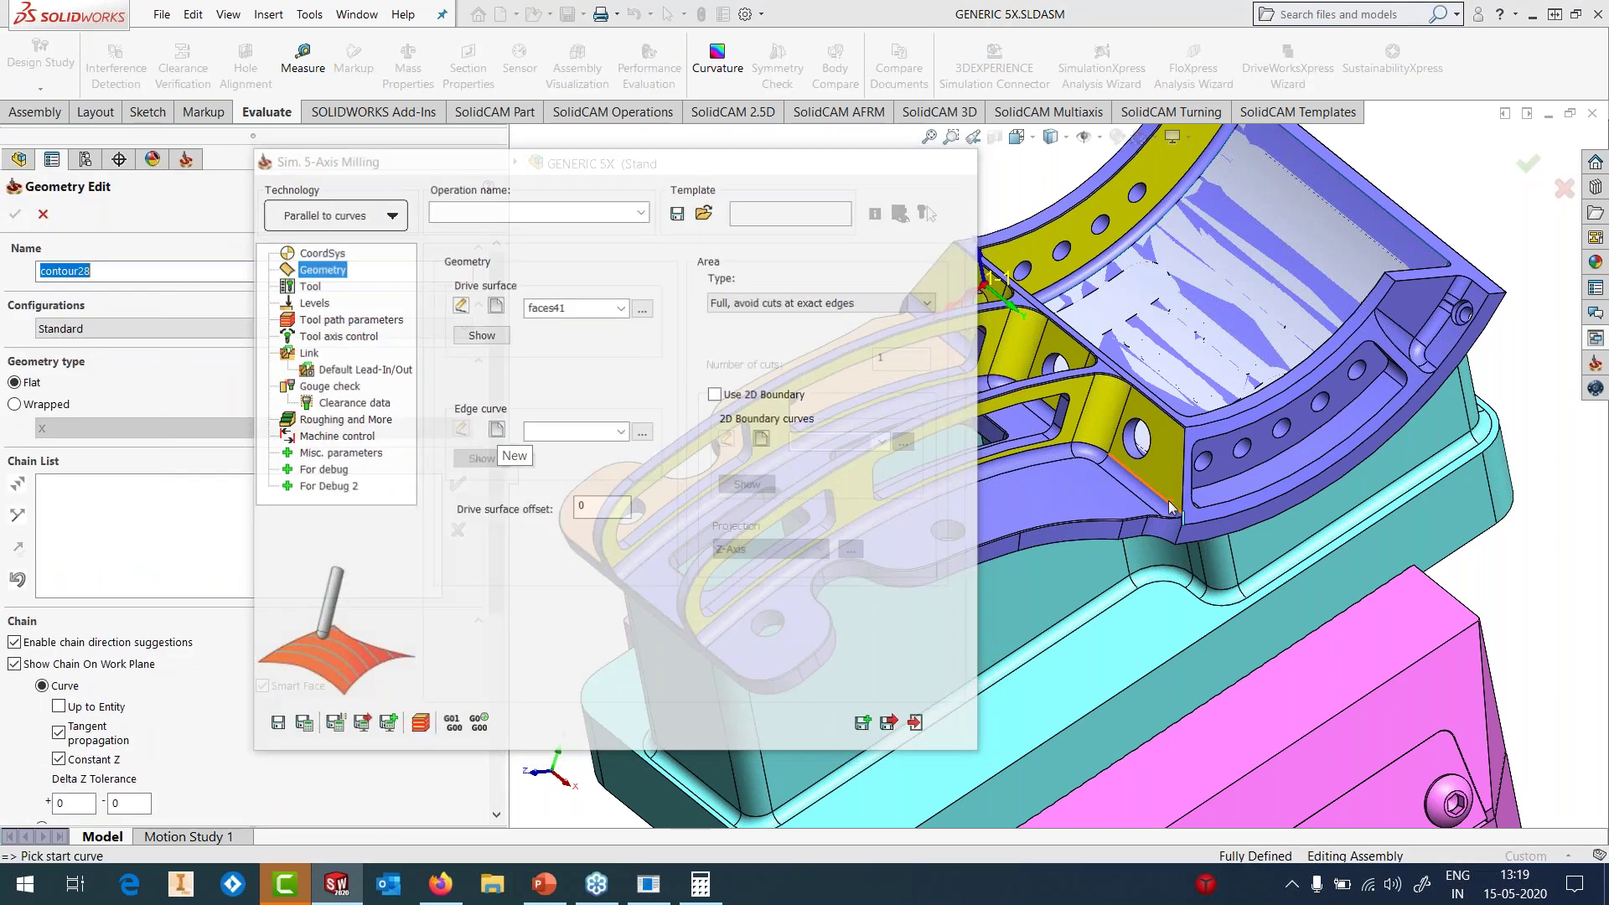
pyautogui.click(1170, 506)
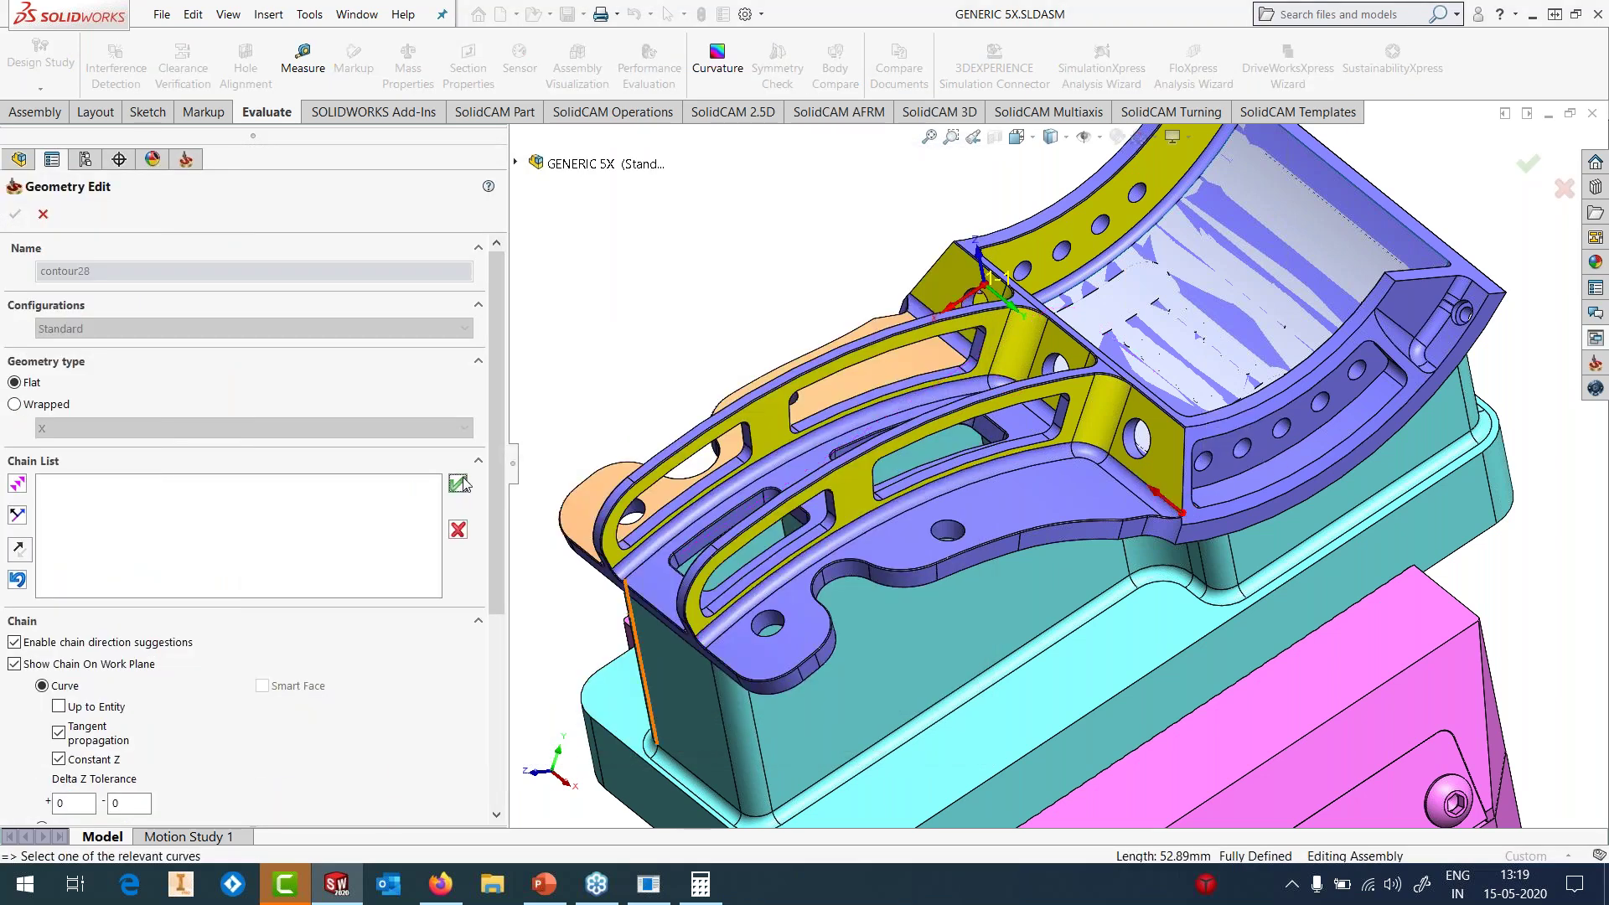
pyautogui.click(15, 215)
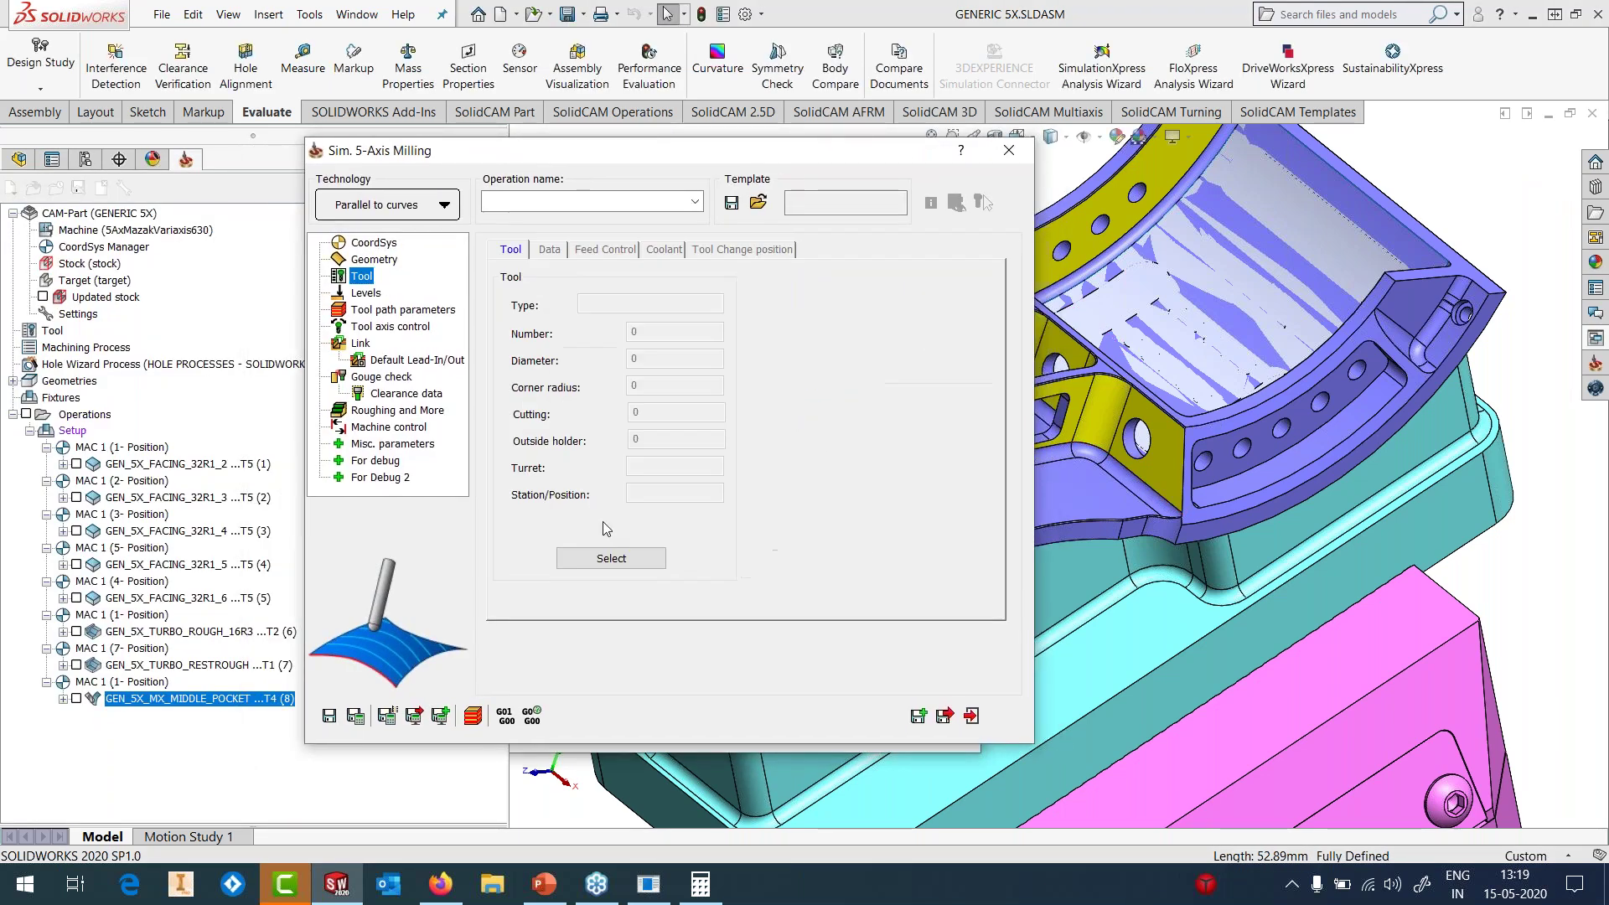
# - Assign tool number 4, the 10 mm ball-nose mill, to the operation
pyautogui.click(609, 570)
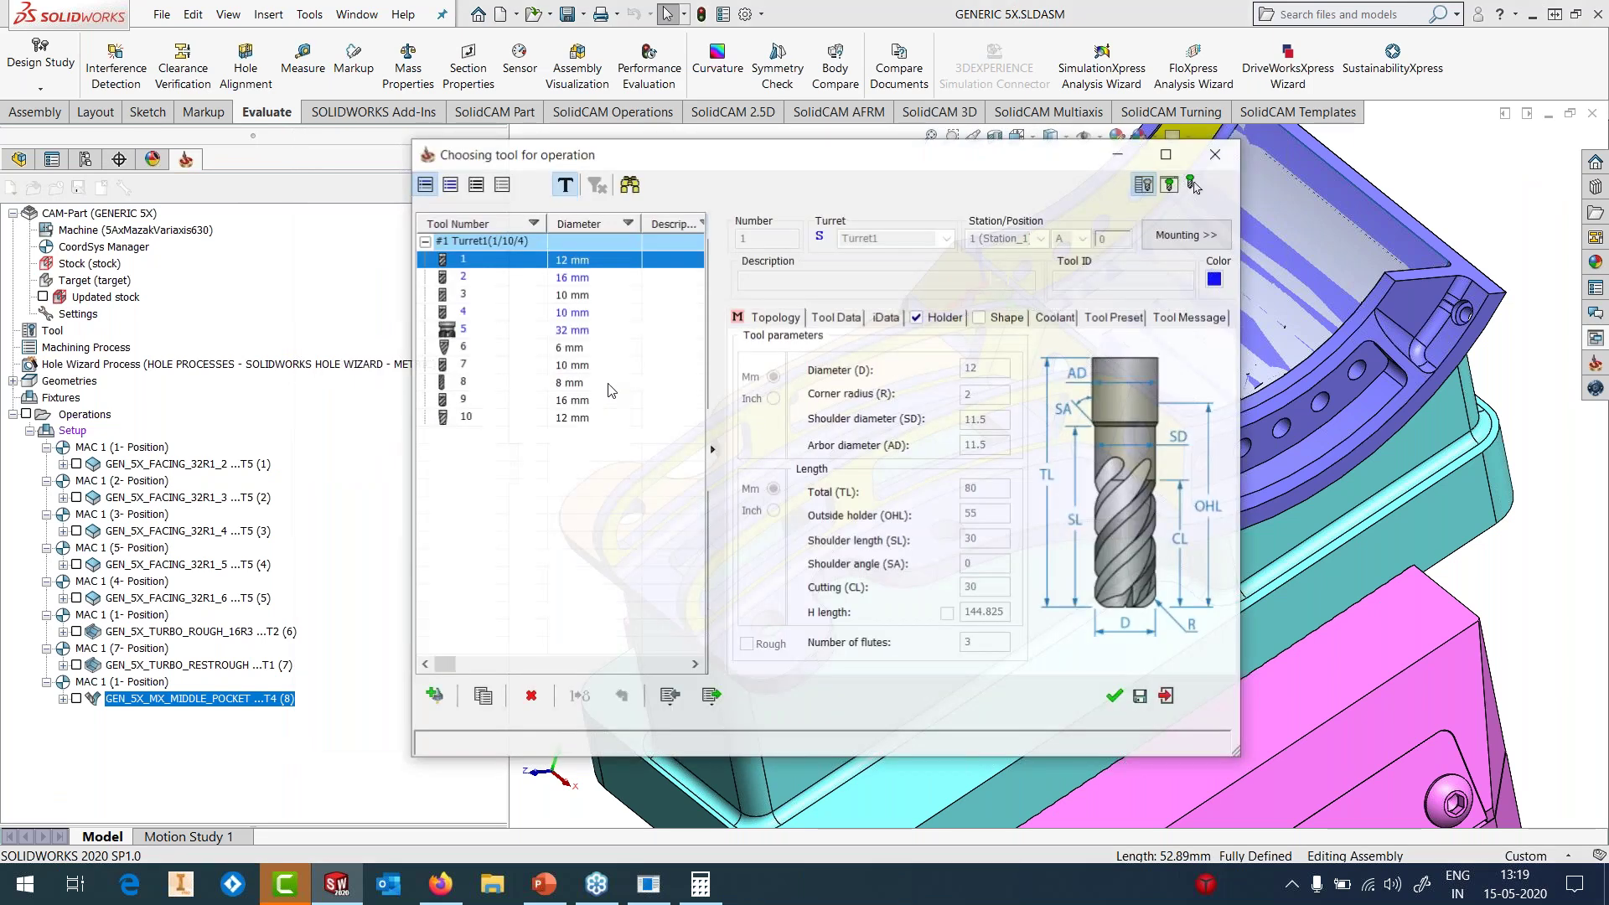
pyautogui.click(489, 312)
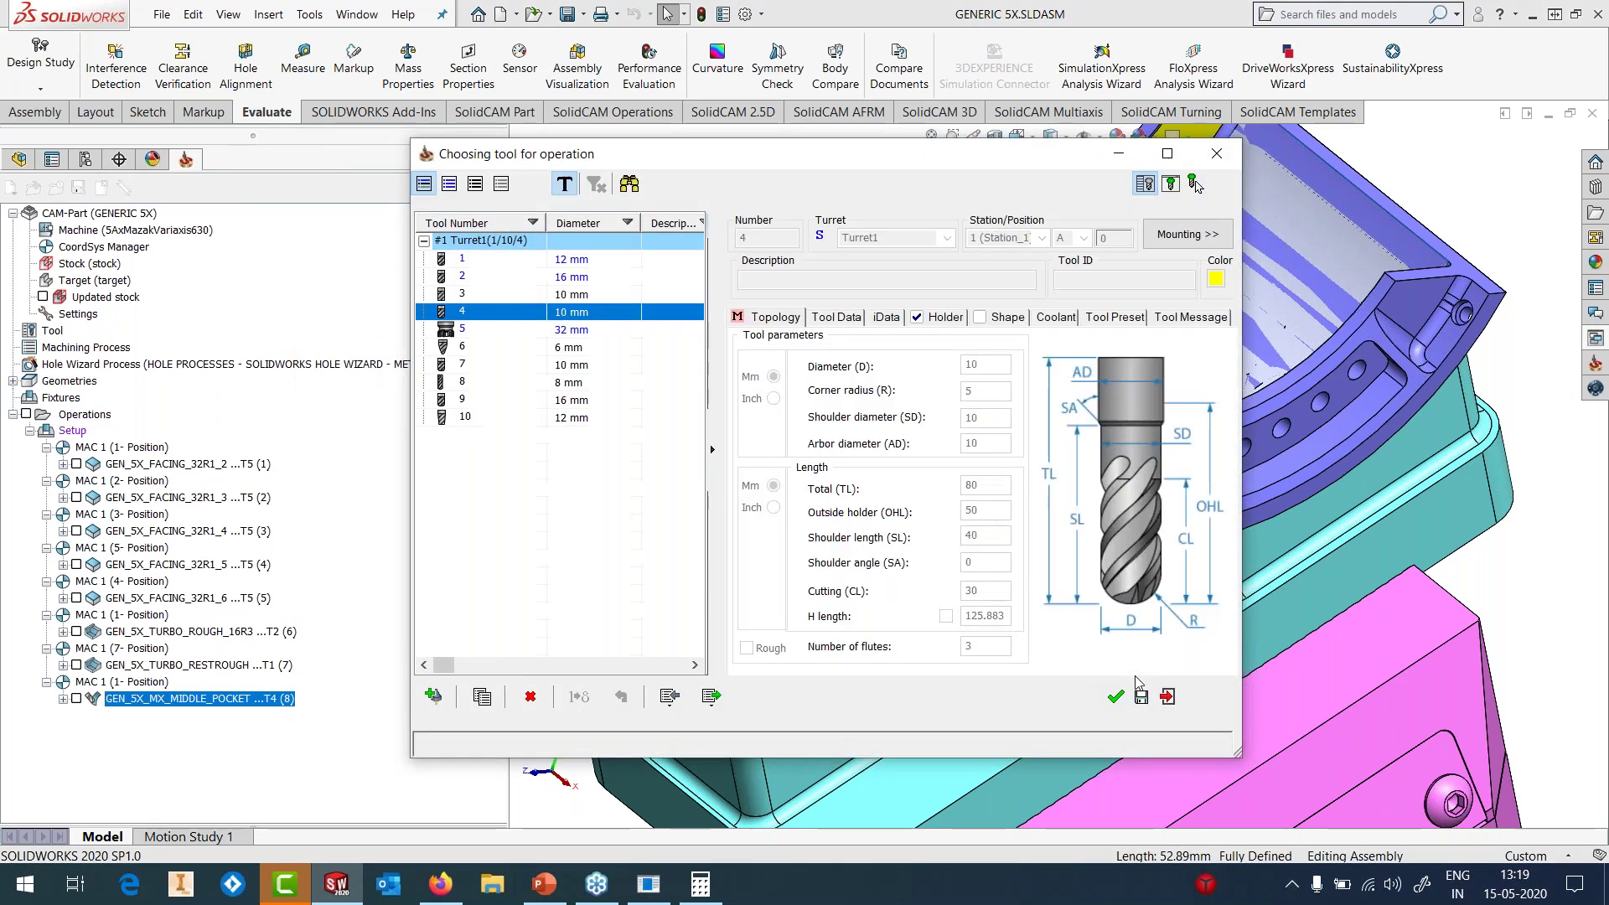
pyautogui.click(1115, 696)
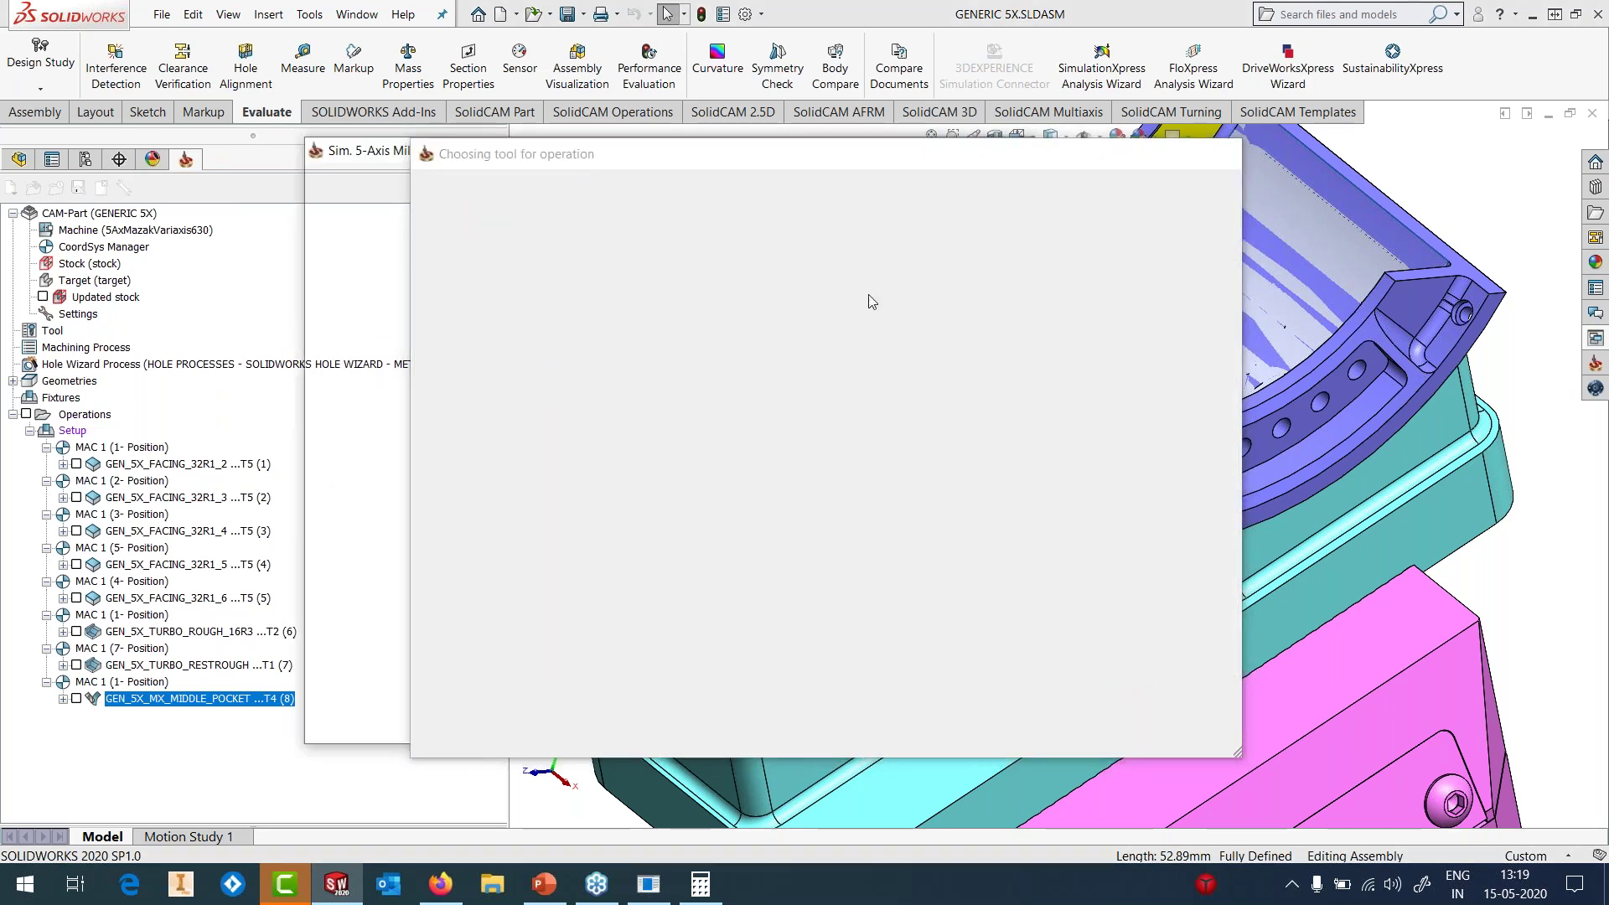
# - Review the surface quality and sorting parameters, and set the tilt angle at side of cutting to 75
pyautogui.click(367, 294)
pyautogui.click(377, 311)
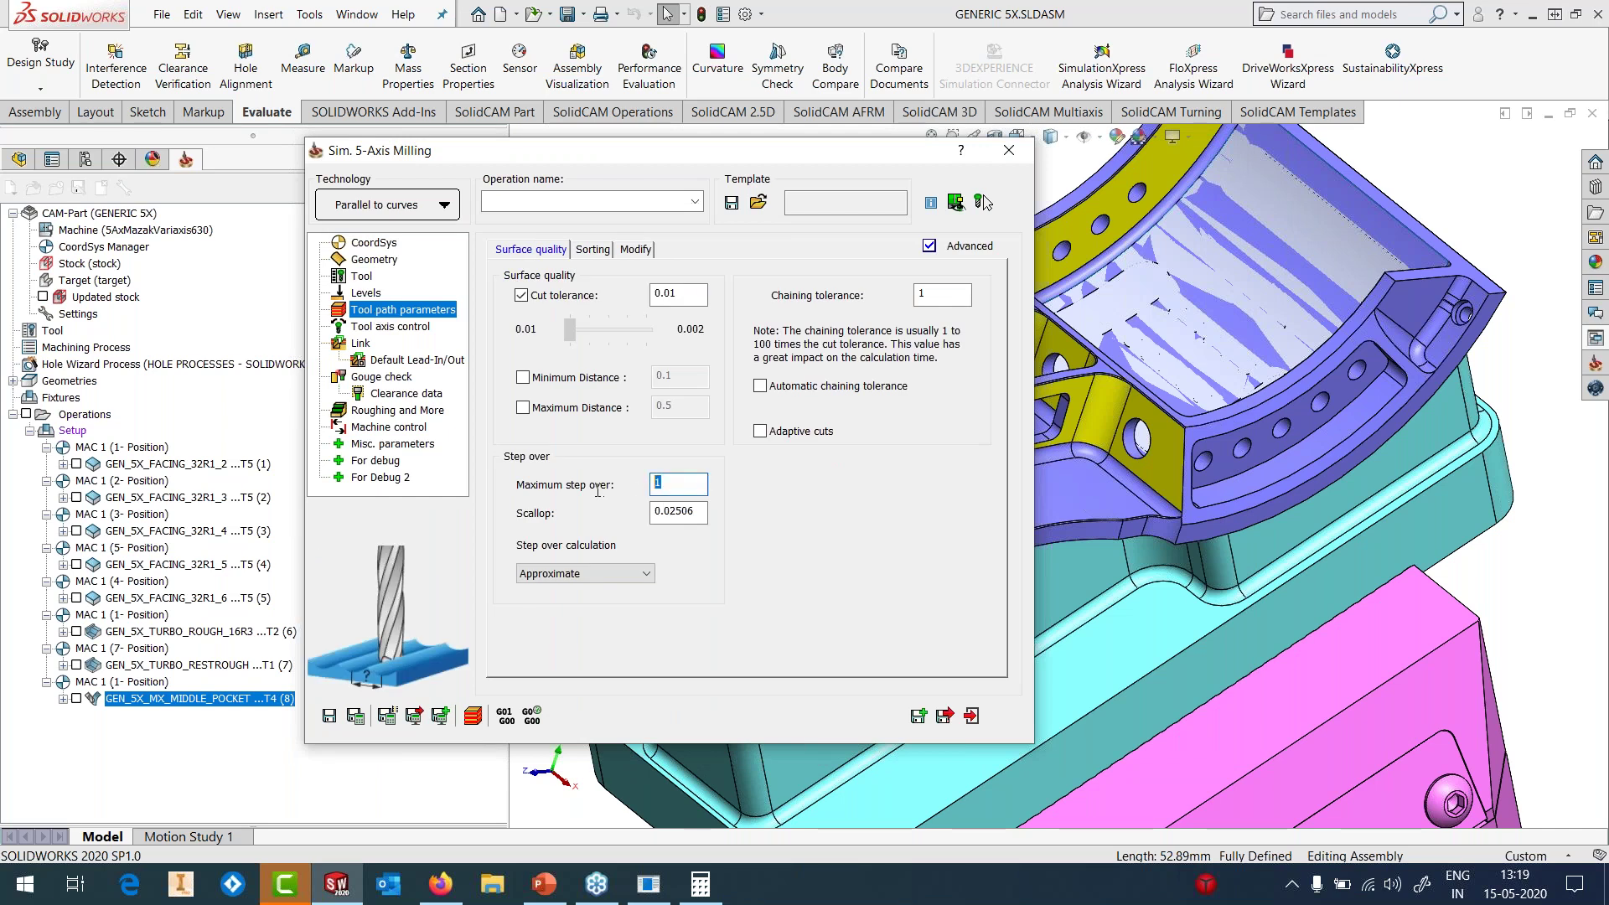
pyautogui.click(596, 249)
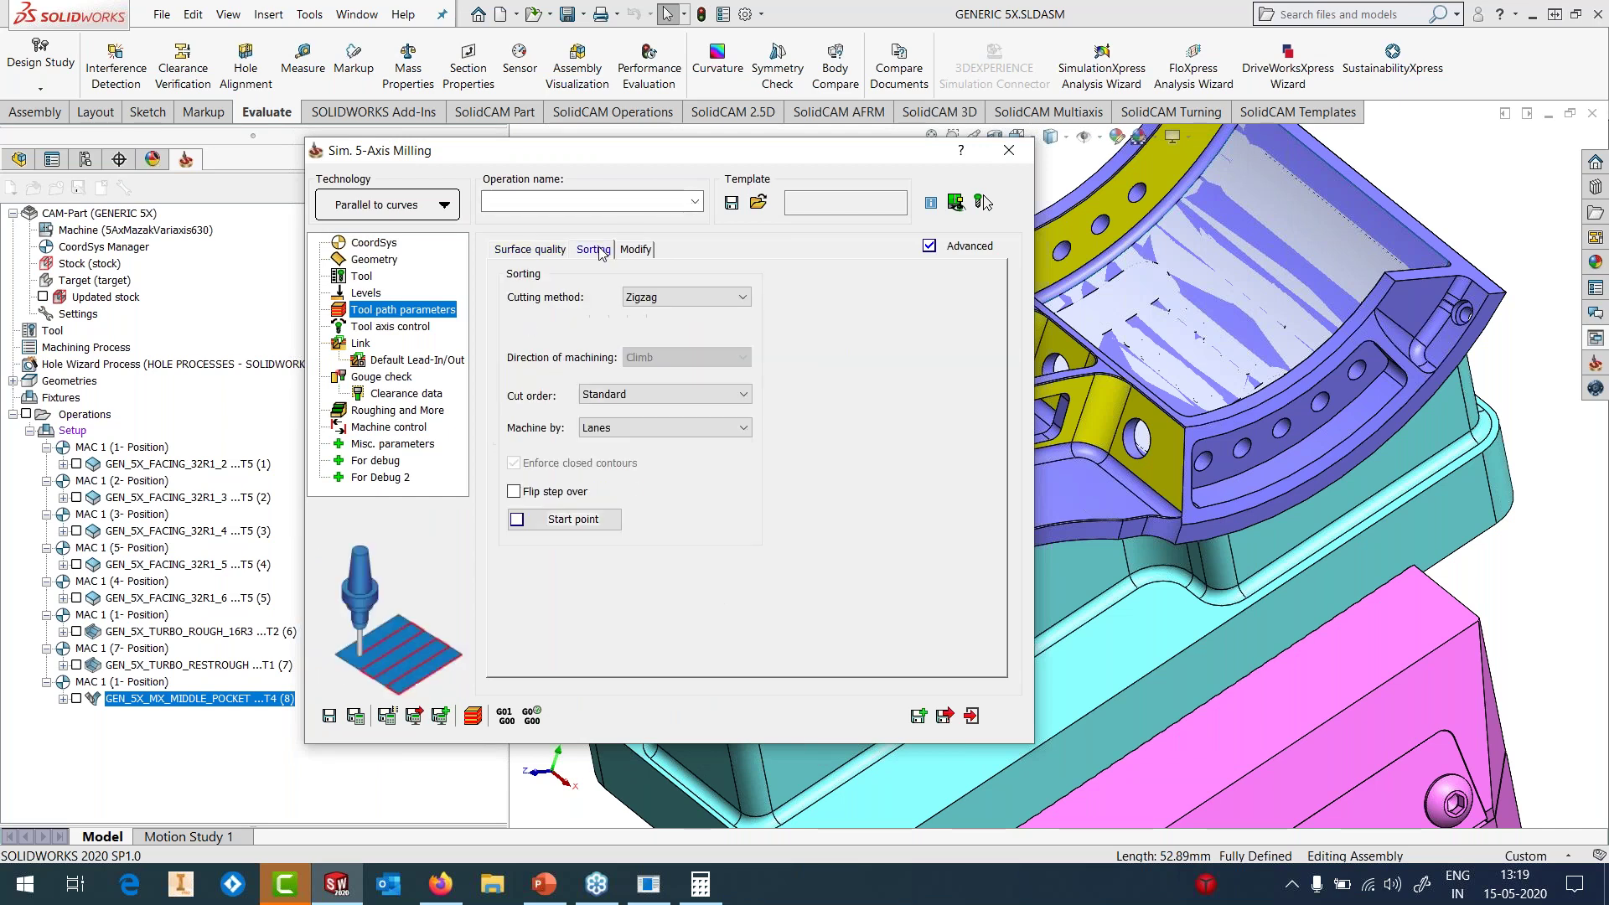
pyautogui.click(391, 327)
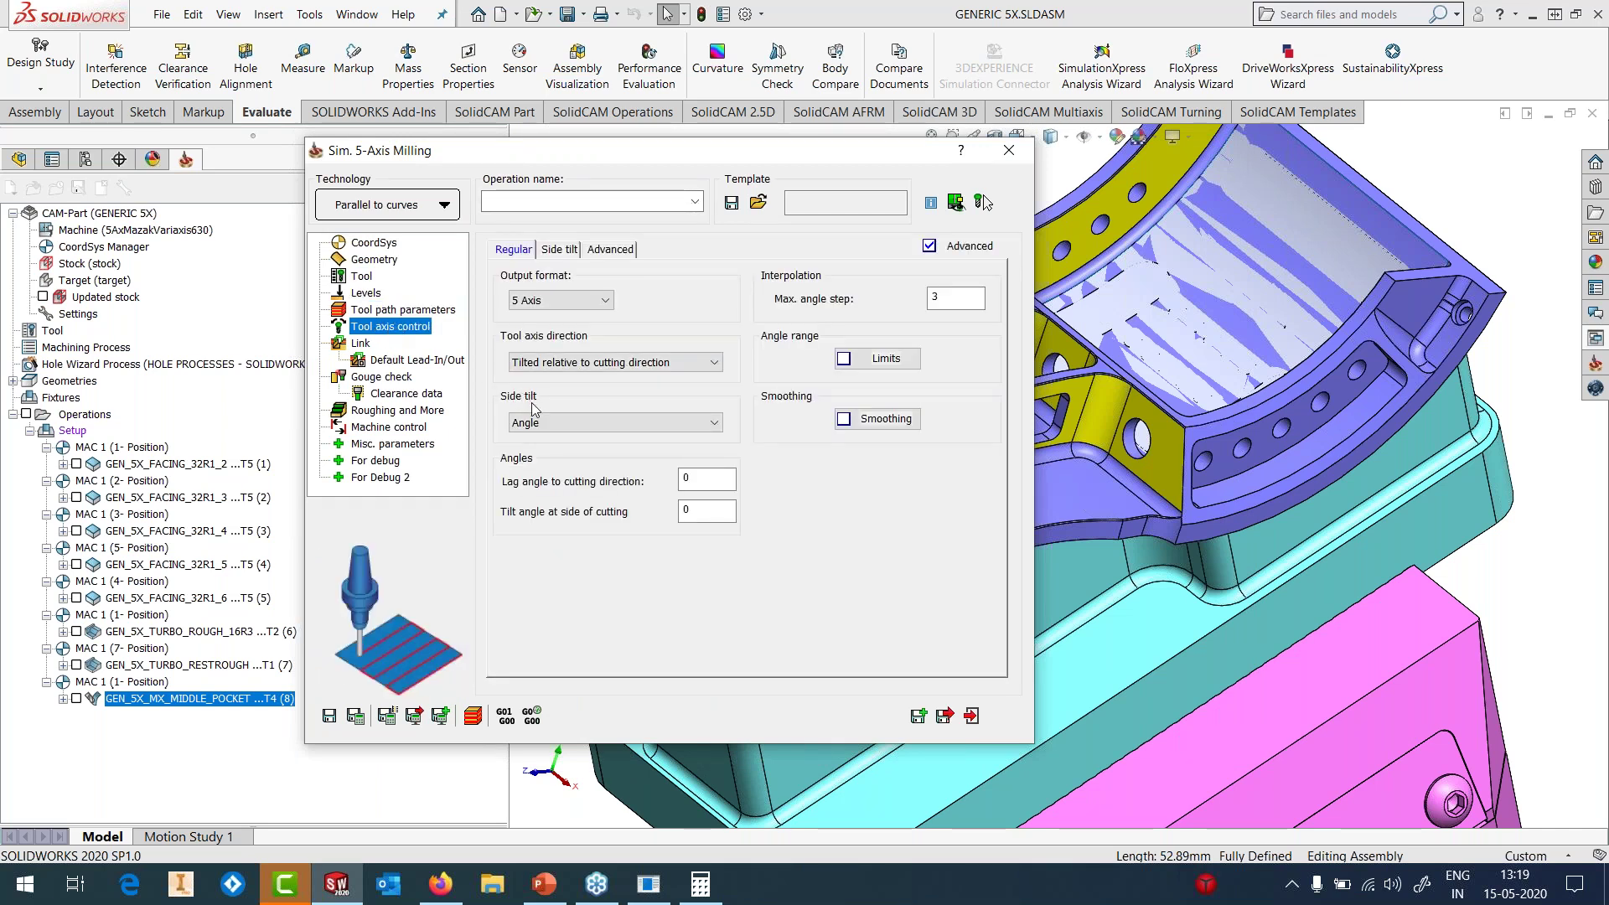
pyautogui.doubleClick(692, 512)
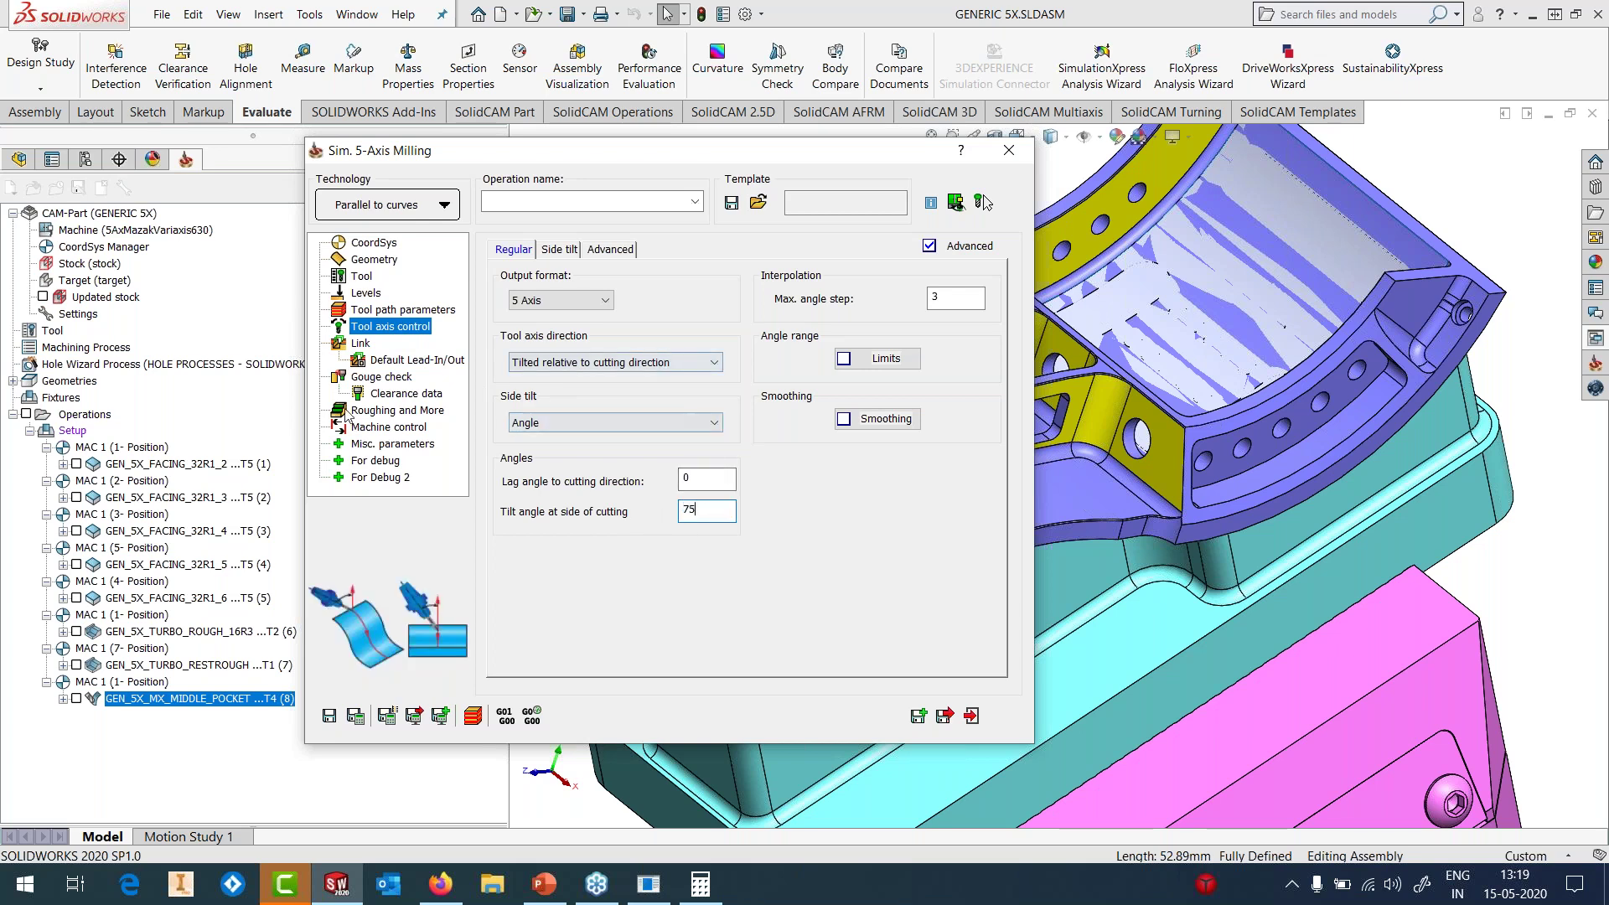
# - Save and calculate the side wall operation with the default link settings, and close it
pyautogui.click(357, 343)
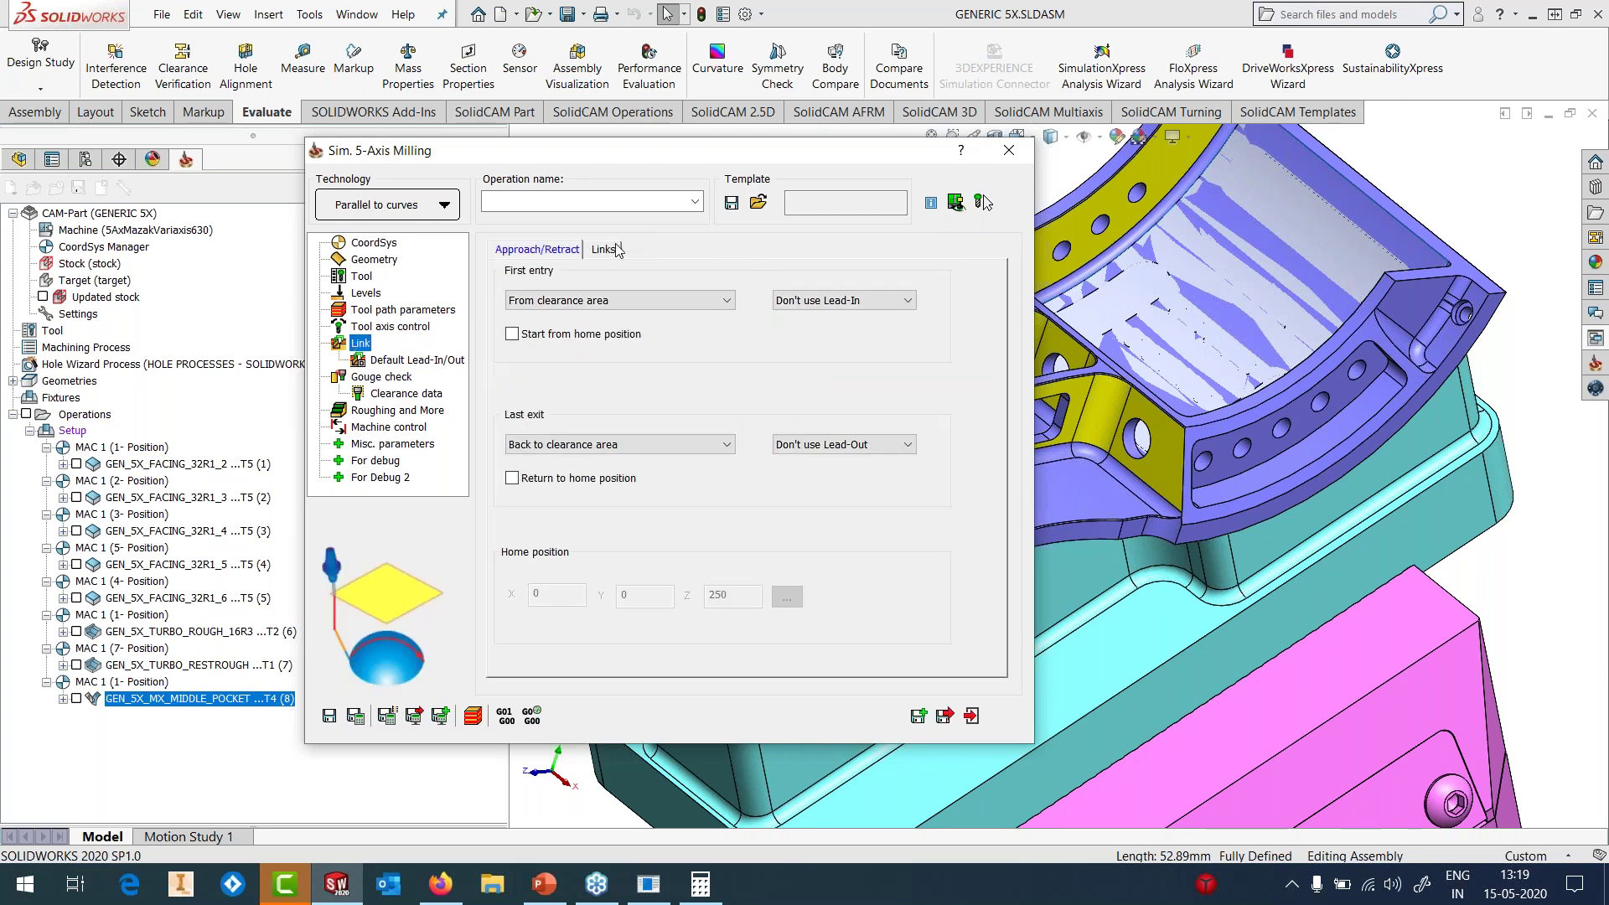
pyautogui.click(353, 718)
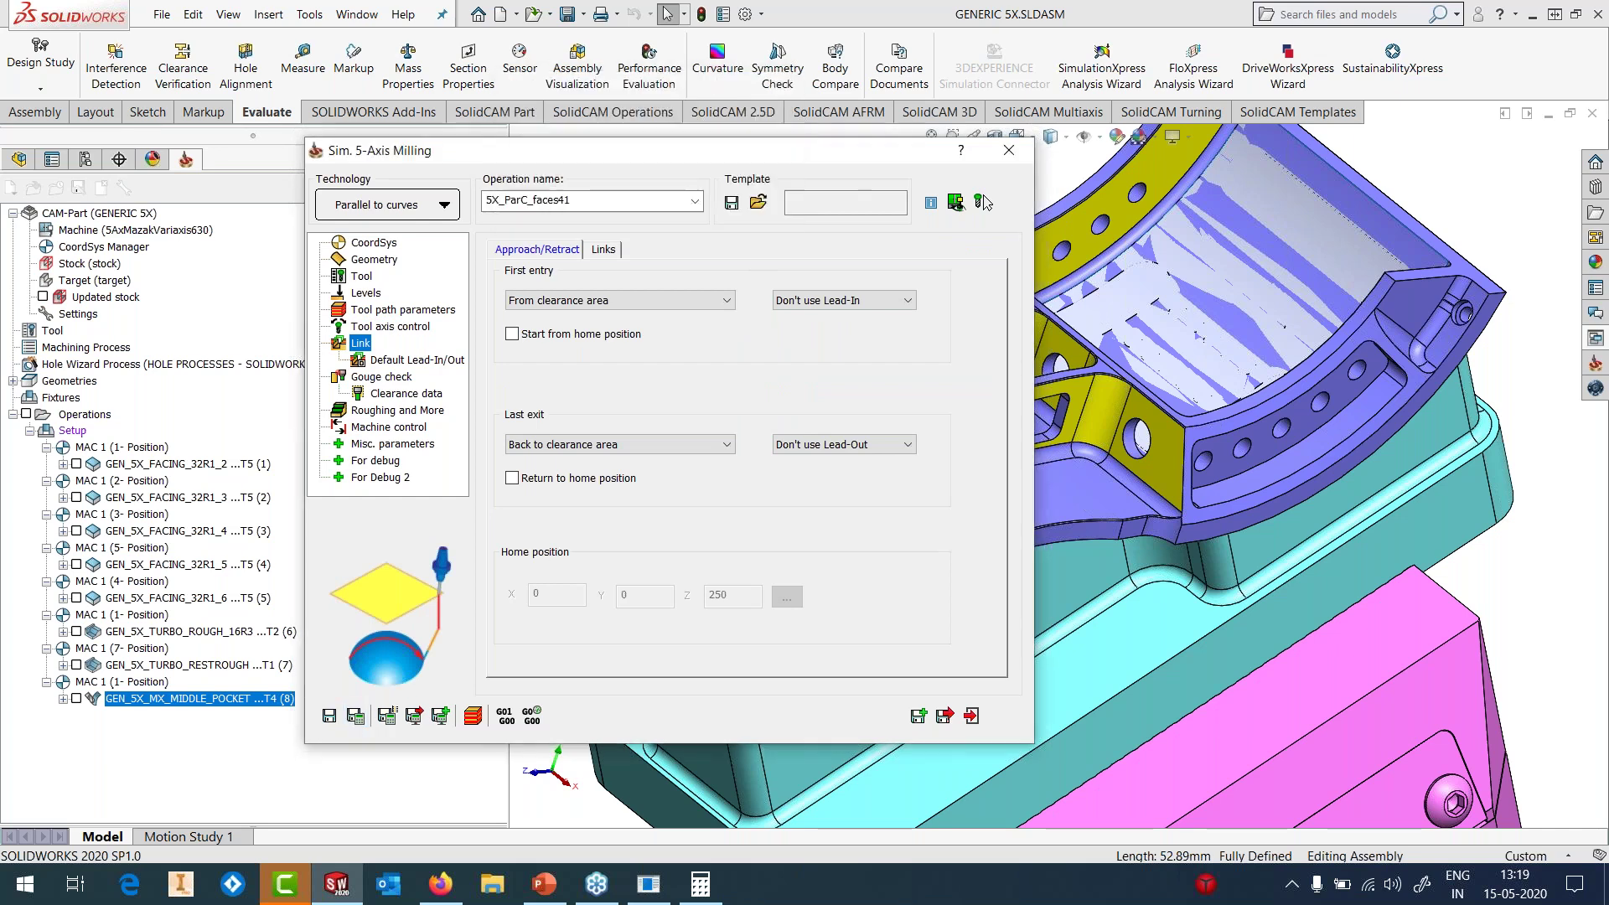
pyautogui.click(1009, 151)
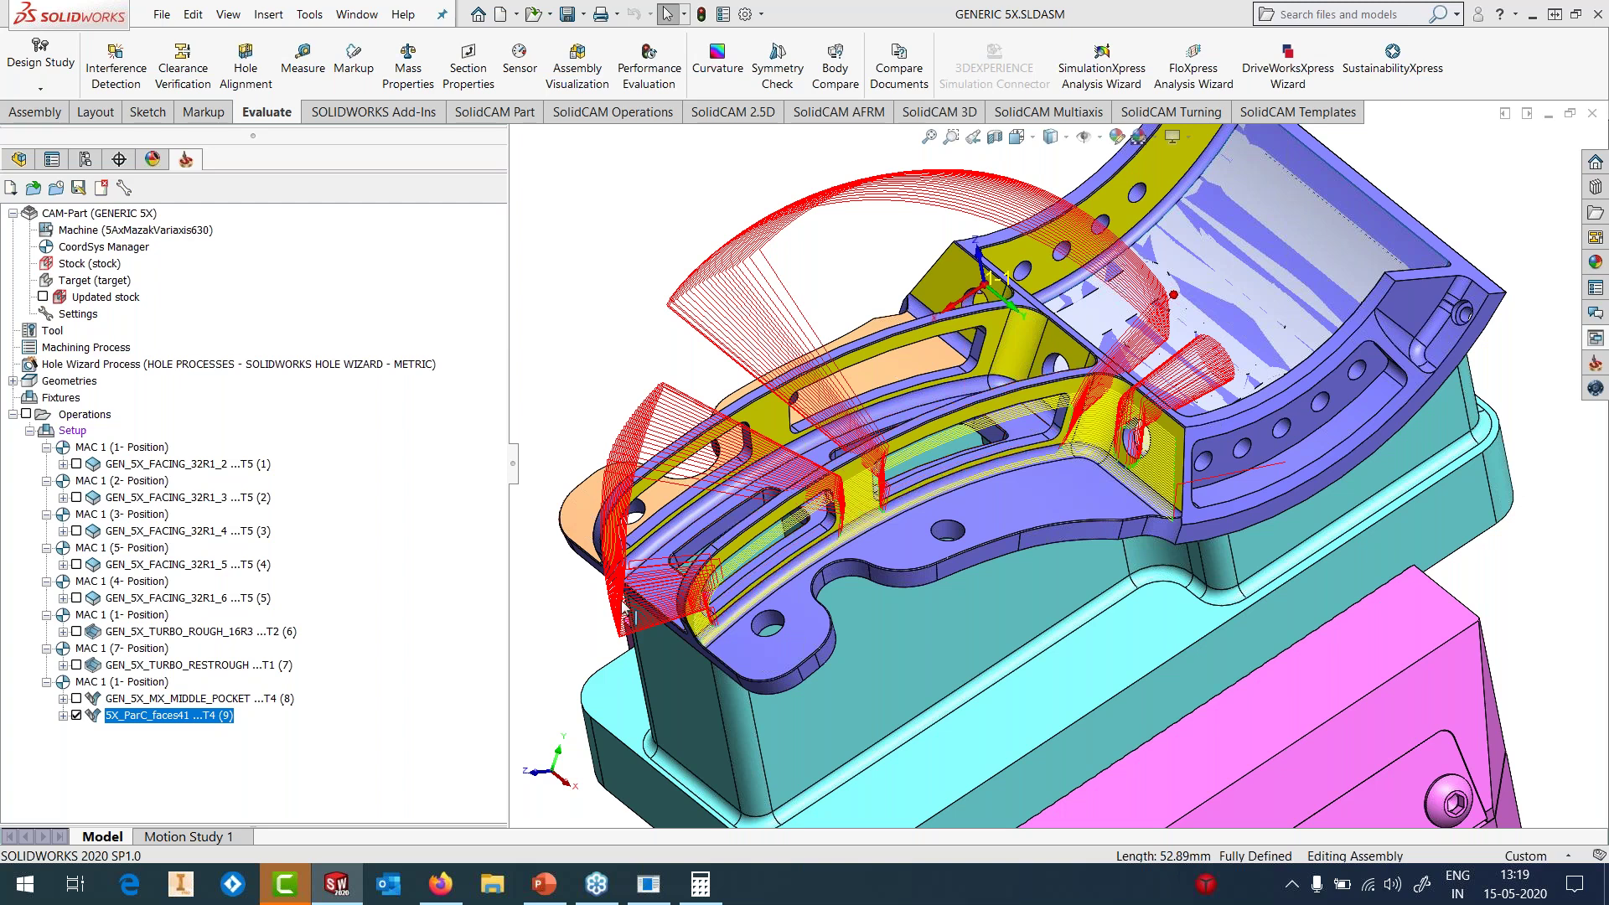
# - Reopen the 5X_ParC_faces41 operation and set the large gaps along the cut to Blend spline
pyautogui.rightClick(195, 715)
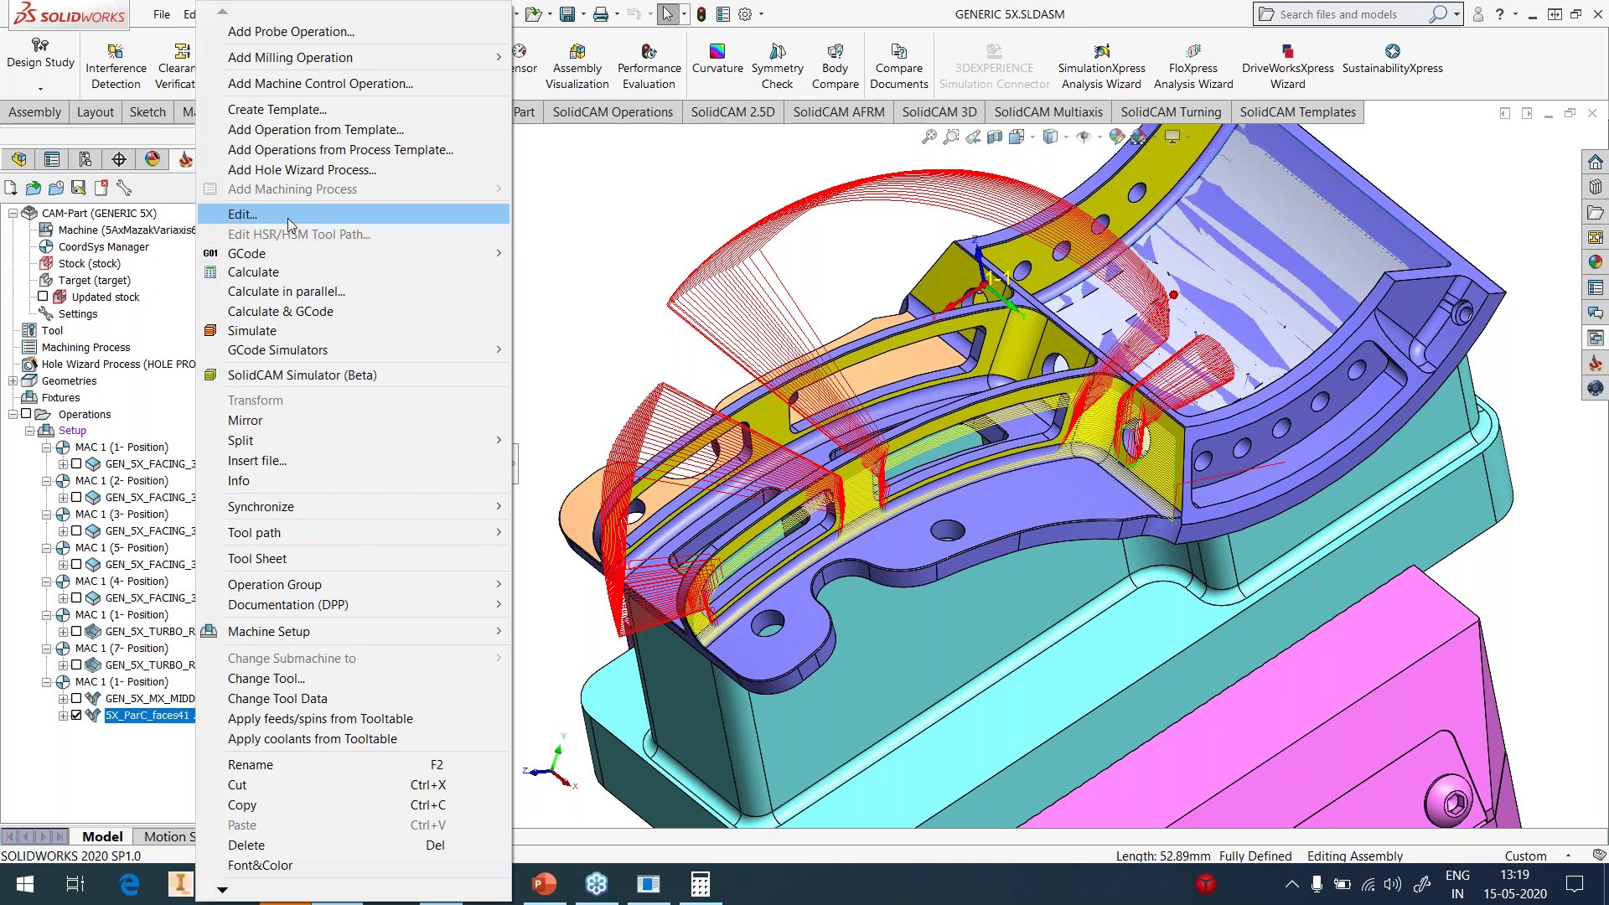
pyautogui.click(242, 213)
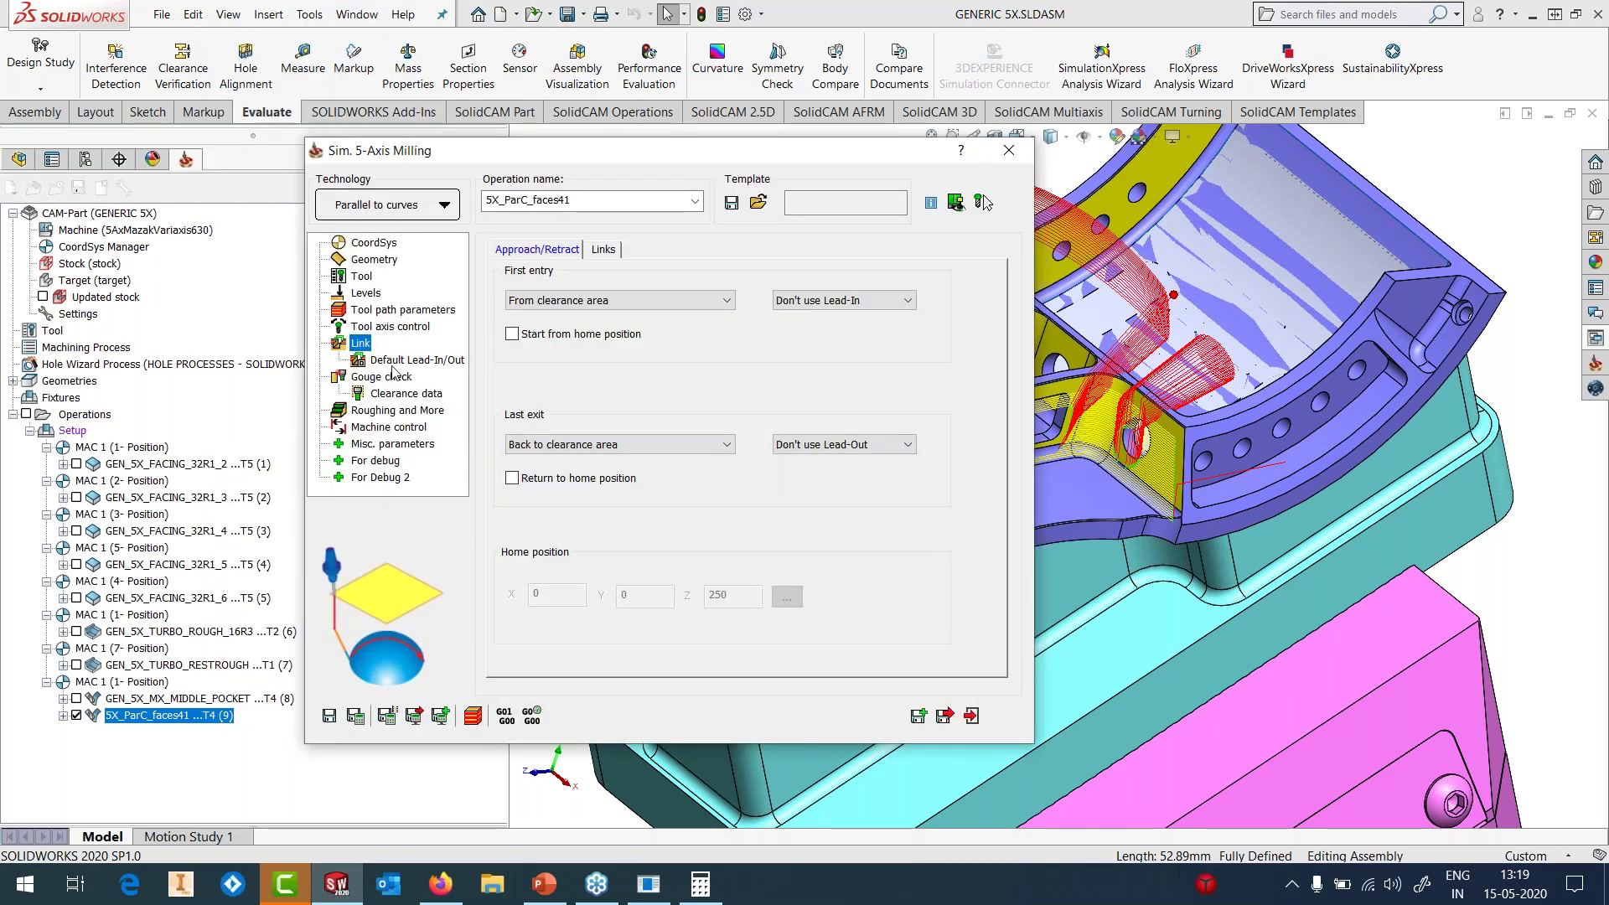
pyautogui.click(603, 251)
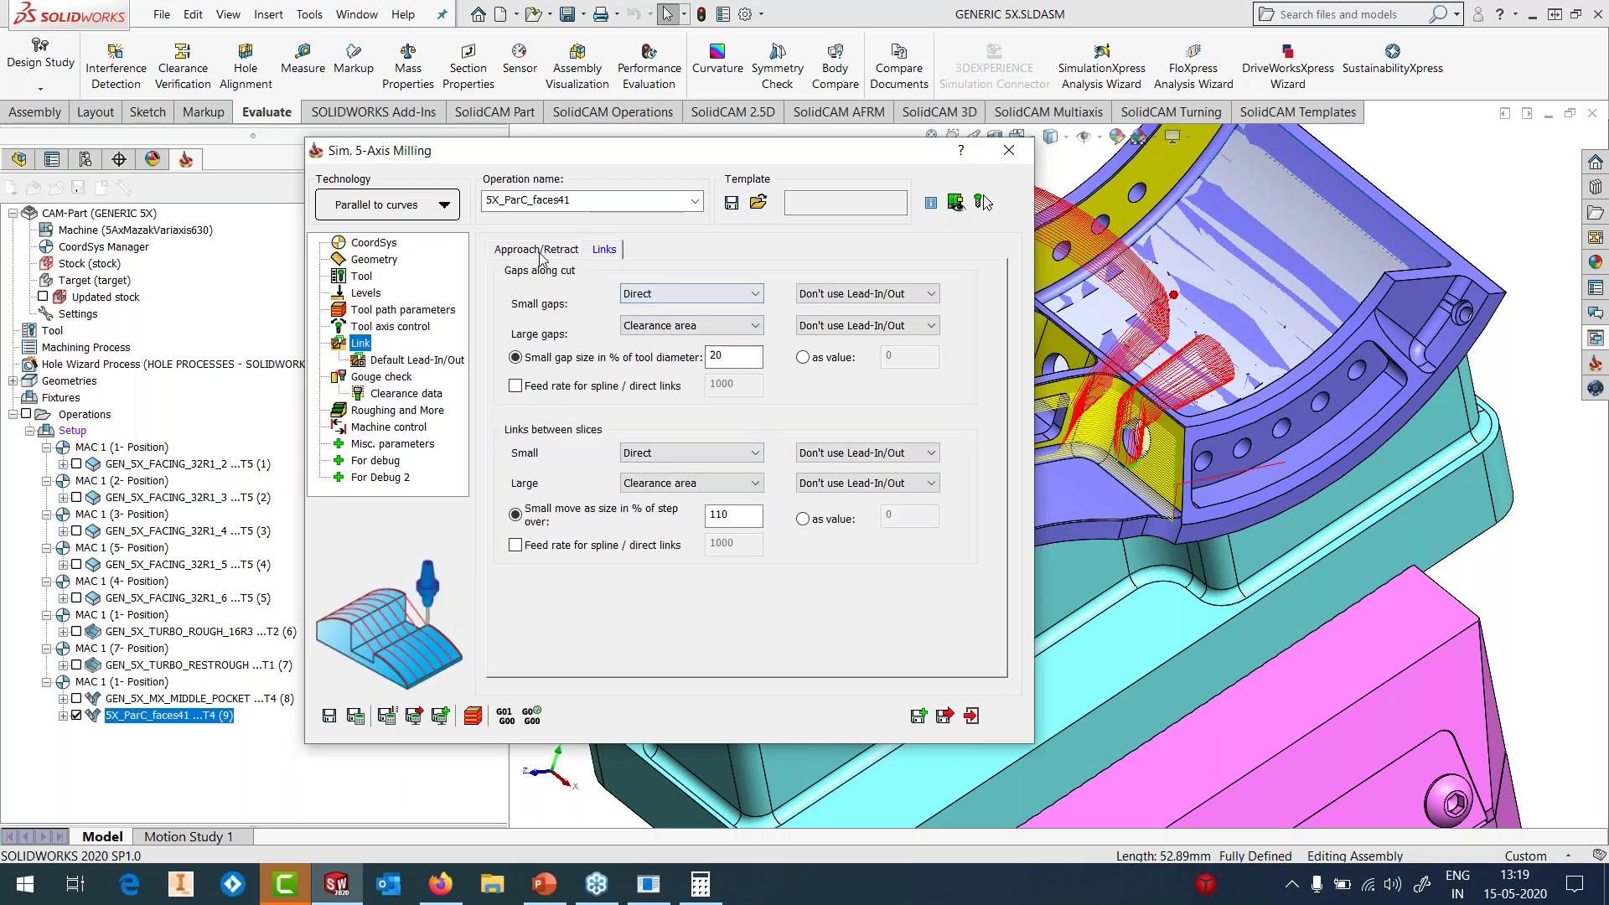
pyautogui.doubleClick(736, 361)
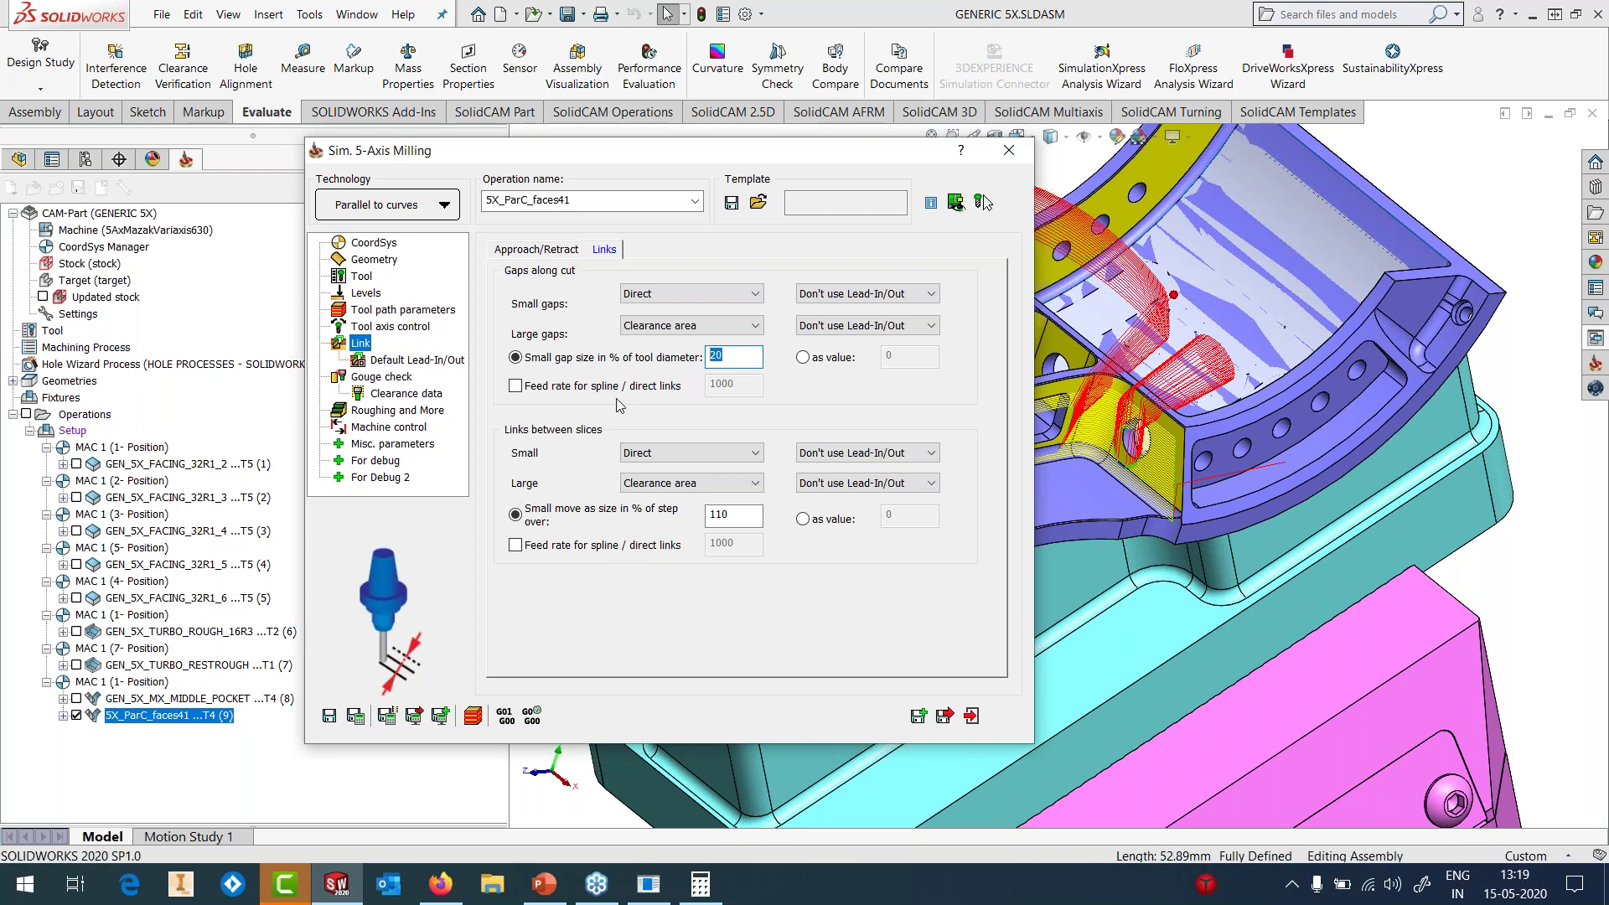
pyautogui.click(653, 331)
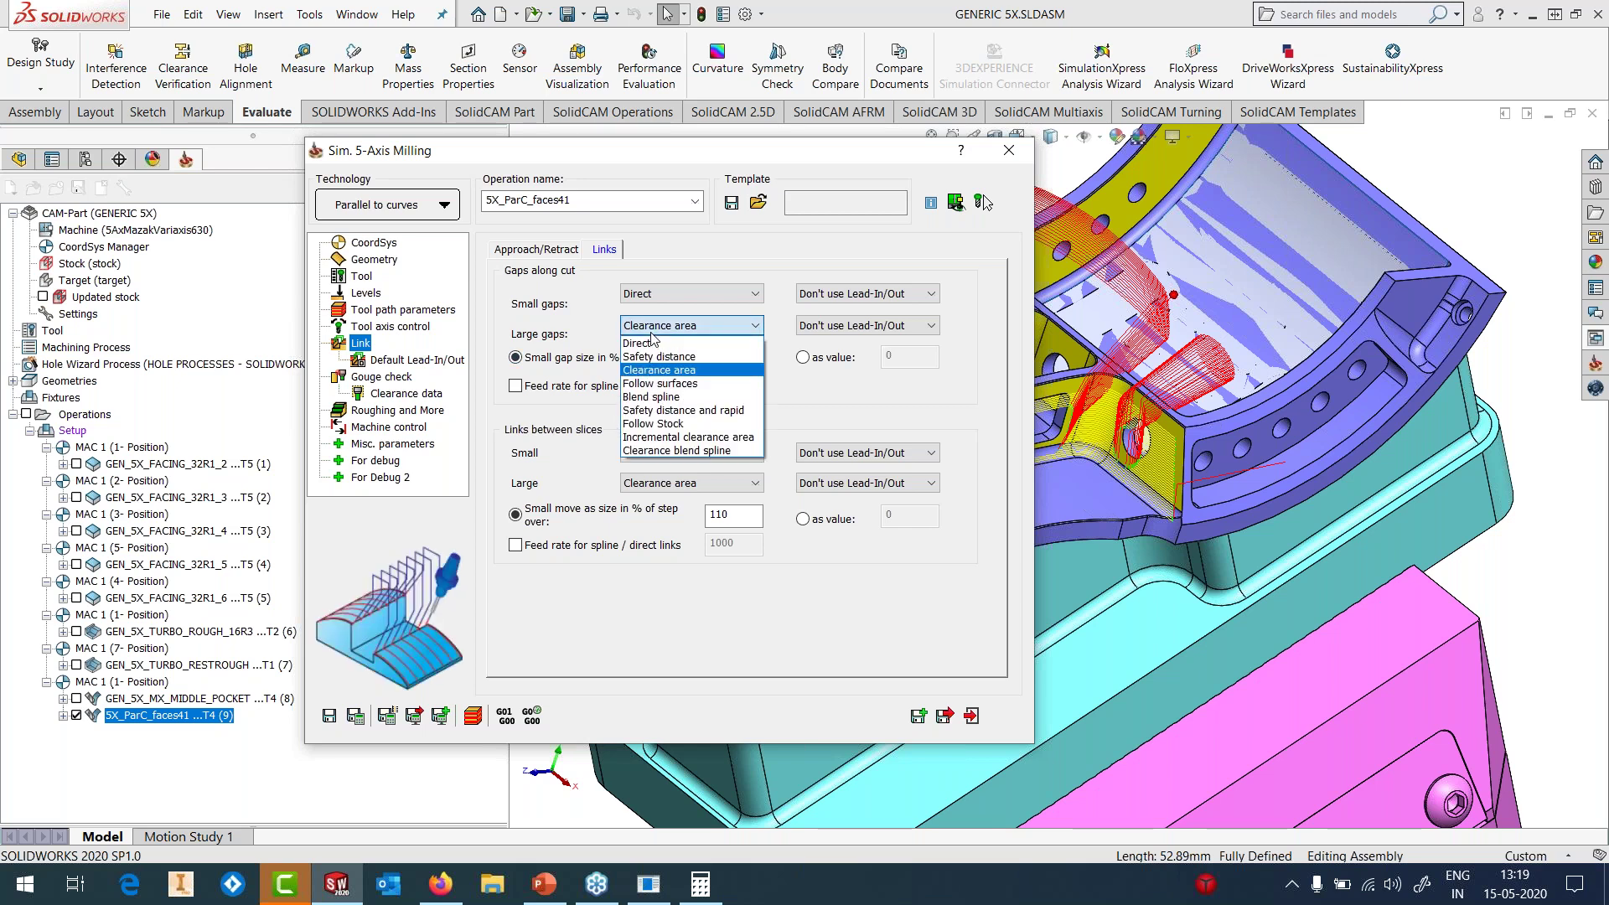
pyautogui.click(641, 399)
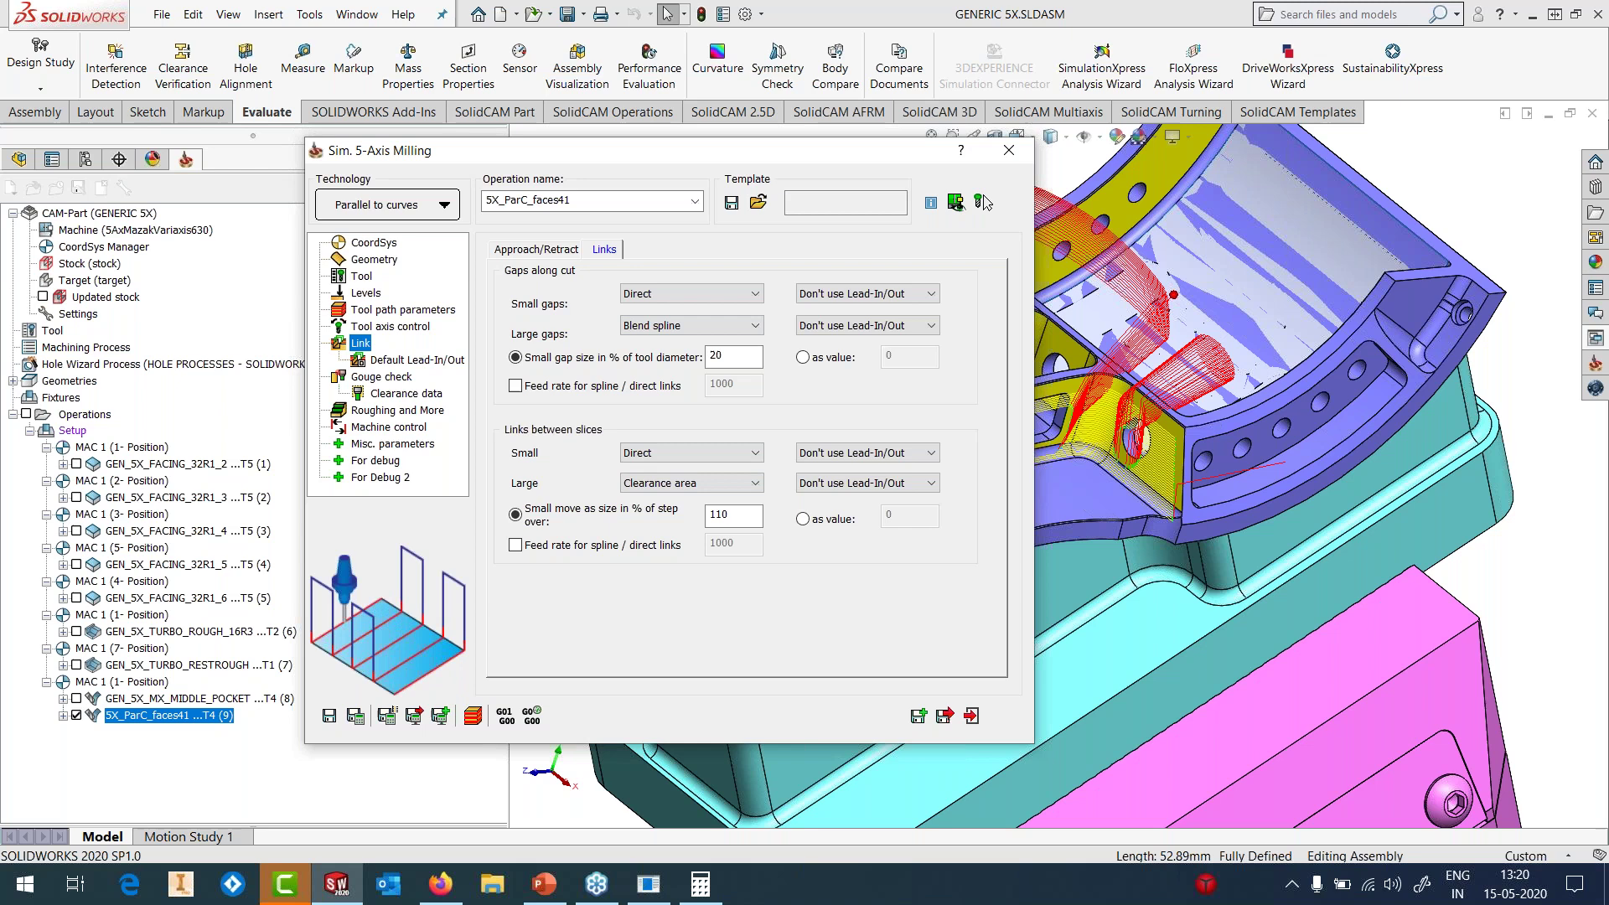
# - Save and recalculate 5X_ParC_faces41, close it and examine the tool path across the slots and at the side wall's free end
pyautogui.click(356, 716)
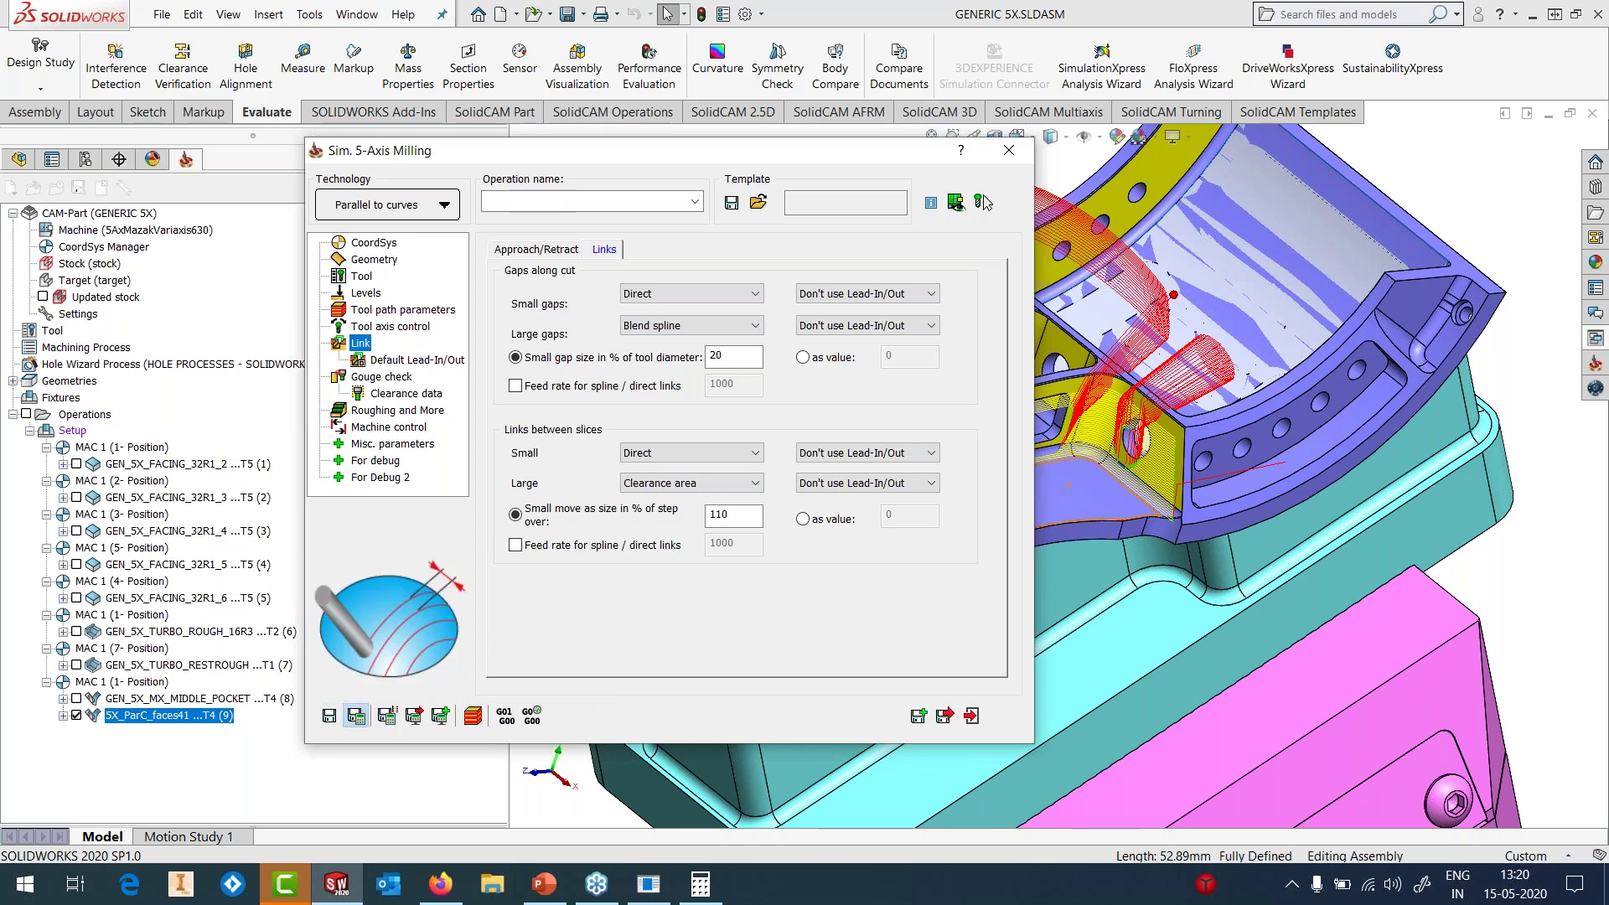
pyautogui.click(1009, 152)
pyautogui.scroll(3, 1020, 450)
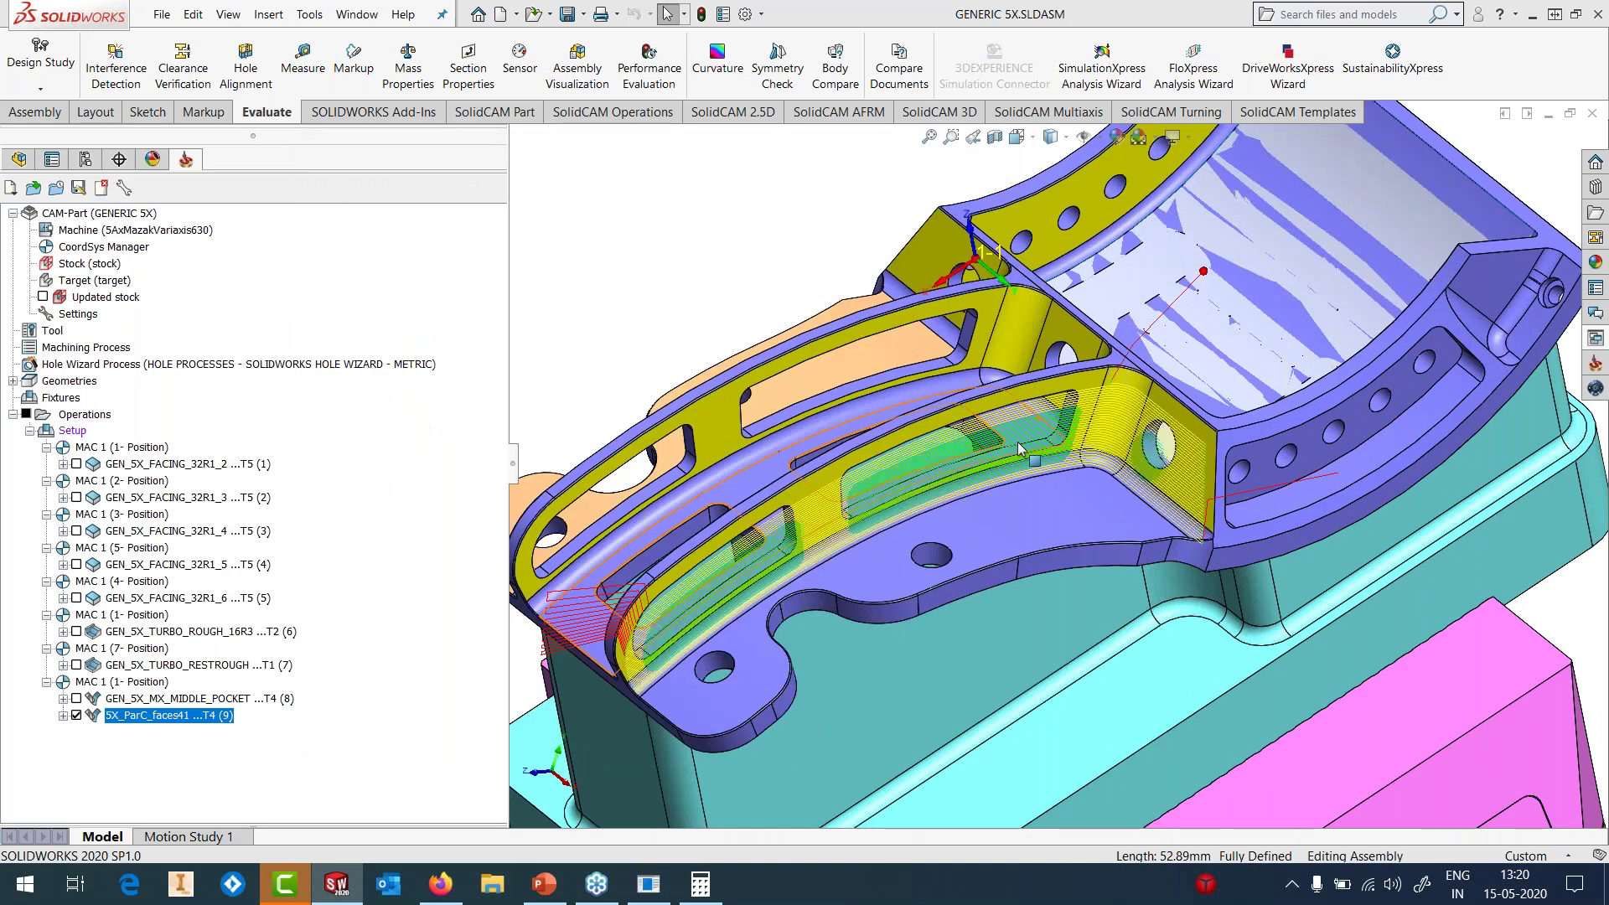
pyautogui.scroll(-4, 1020, 450)
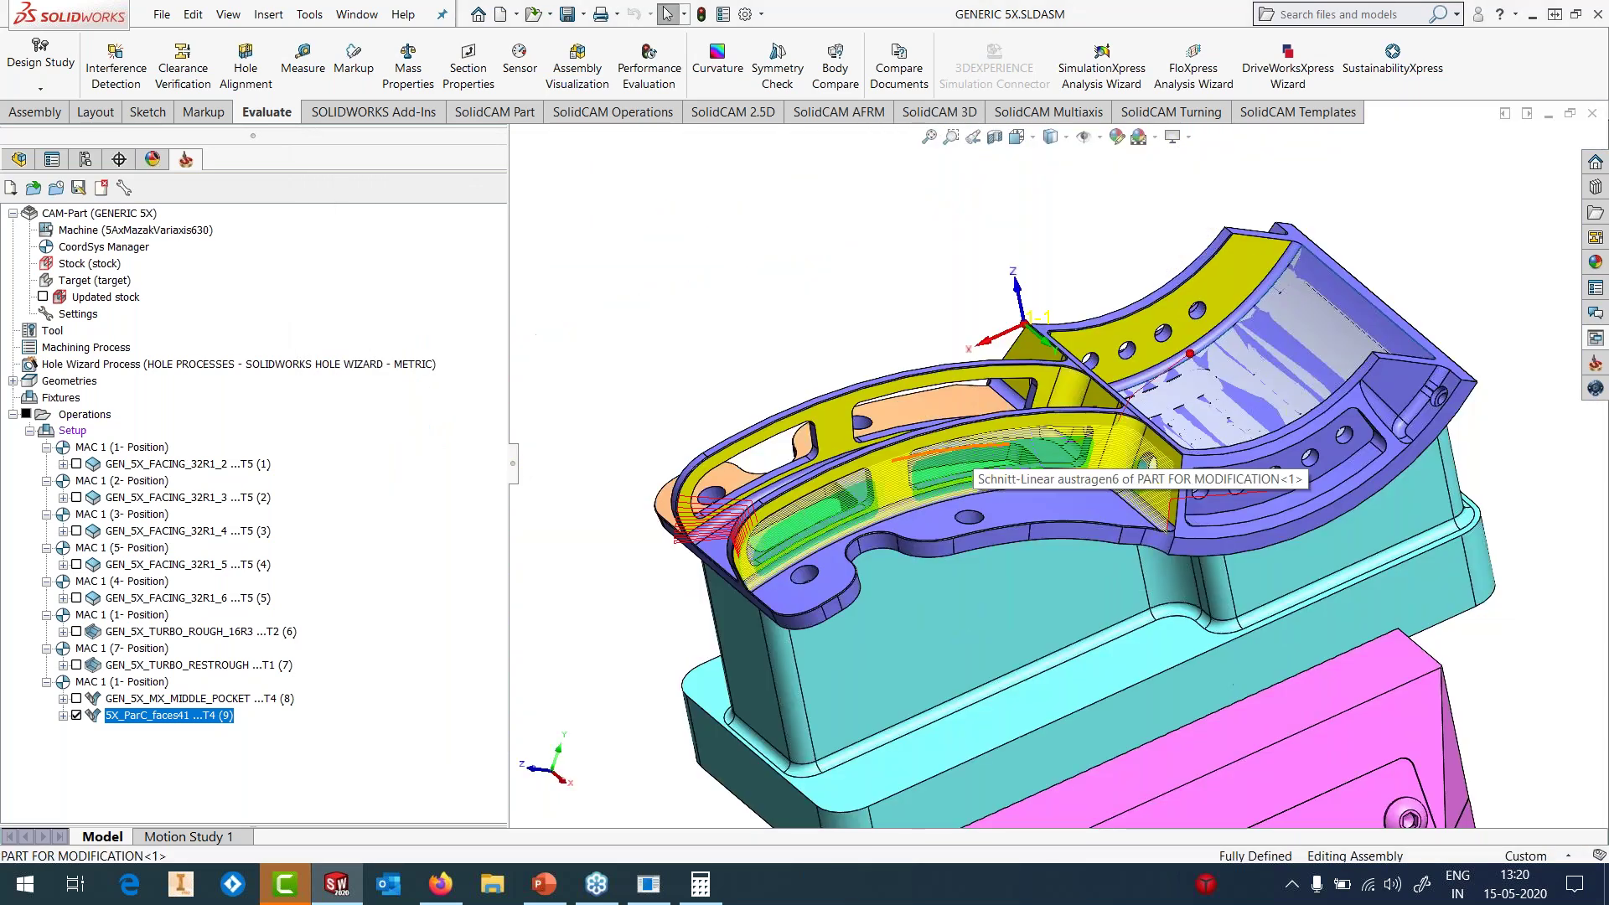
pyautogui.scroll(2, 871, 511)
pyautogui.moveTo(871, 511); pyautogui.dragTo(825, 513, button='middle')
pyautogui.scroll(3, 824, 513)
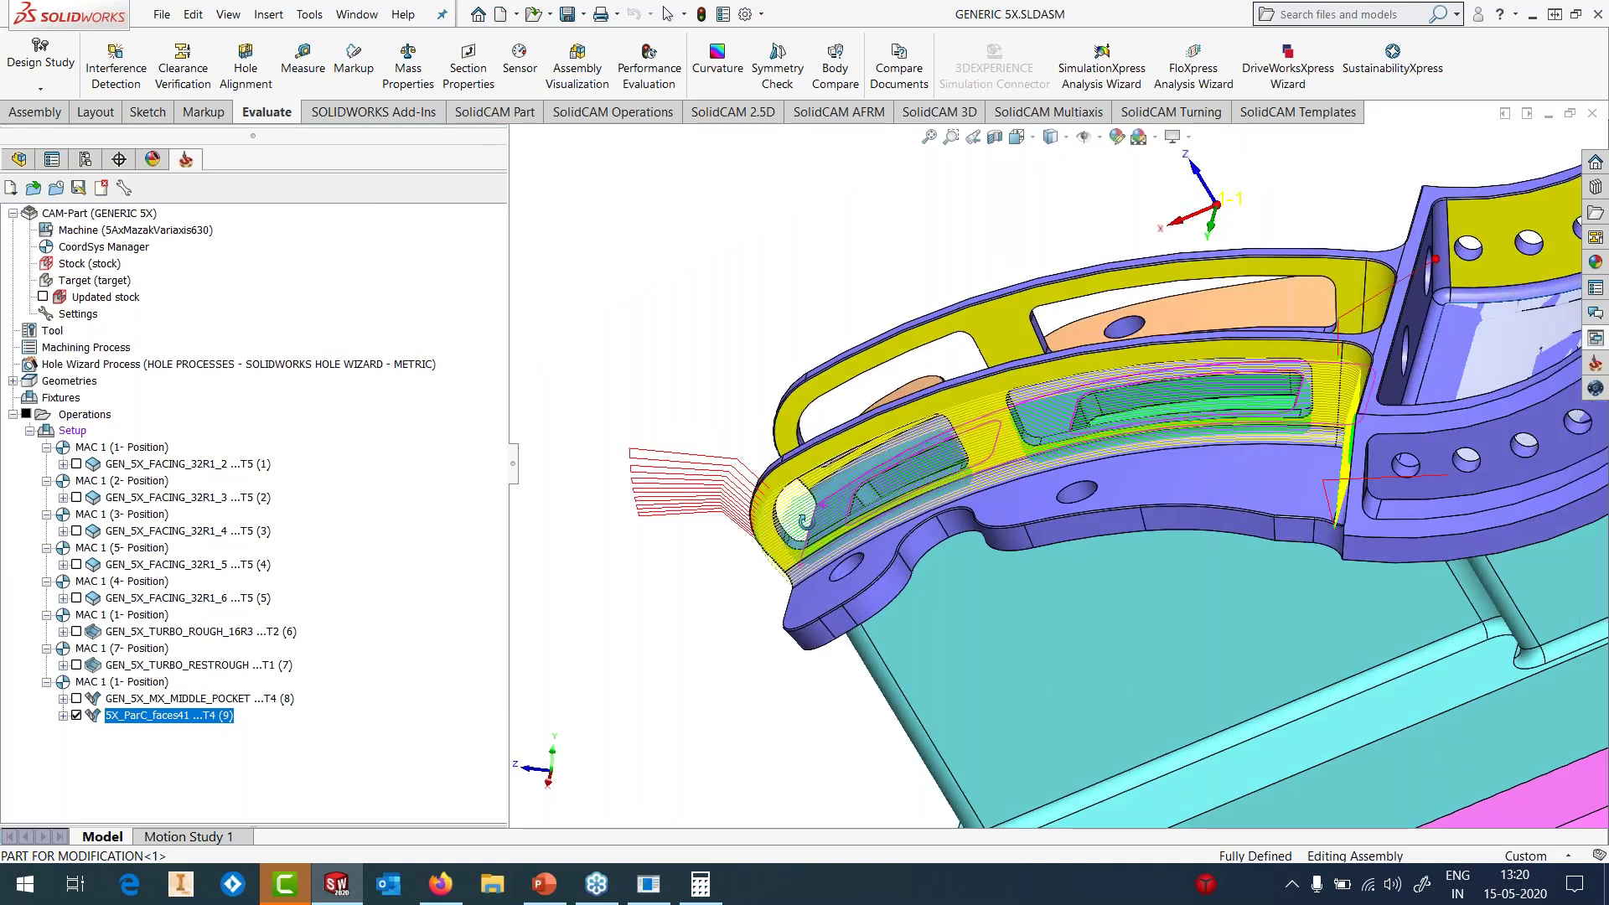
pyautogui.scroll(2, 788, 507)
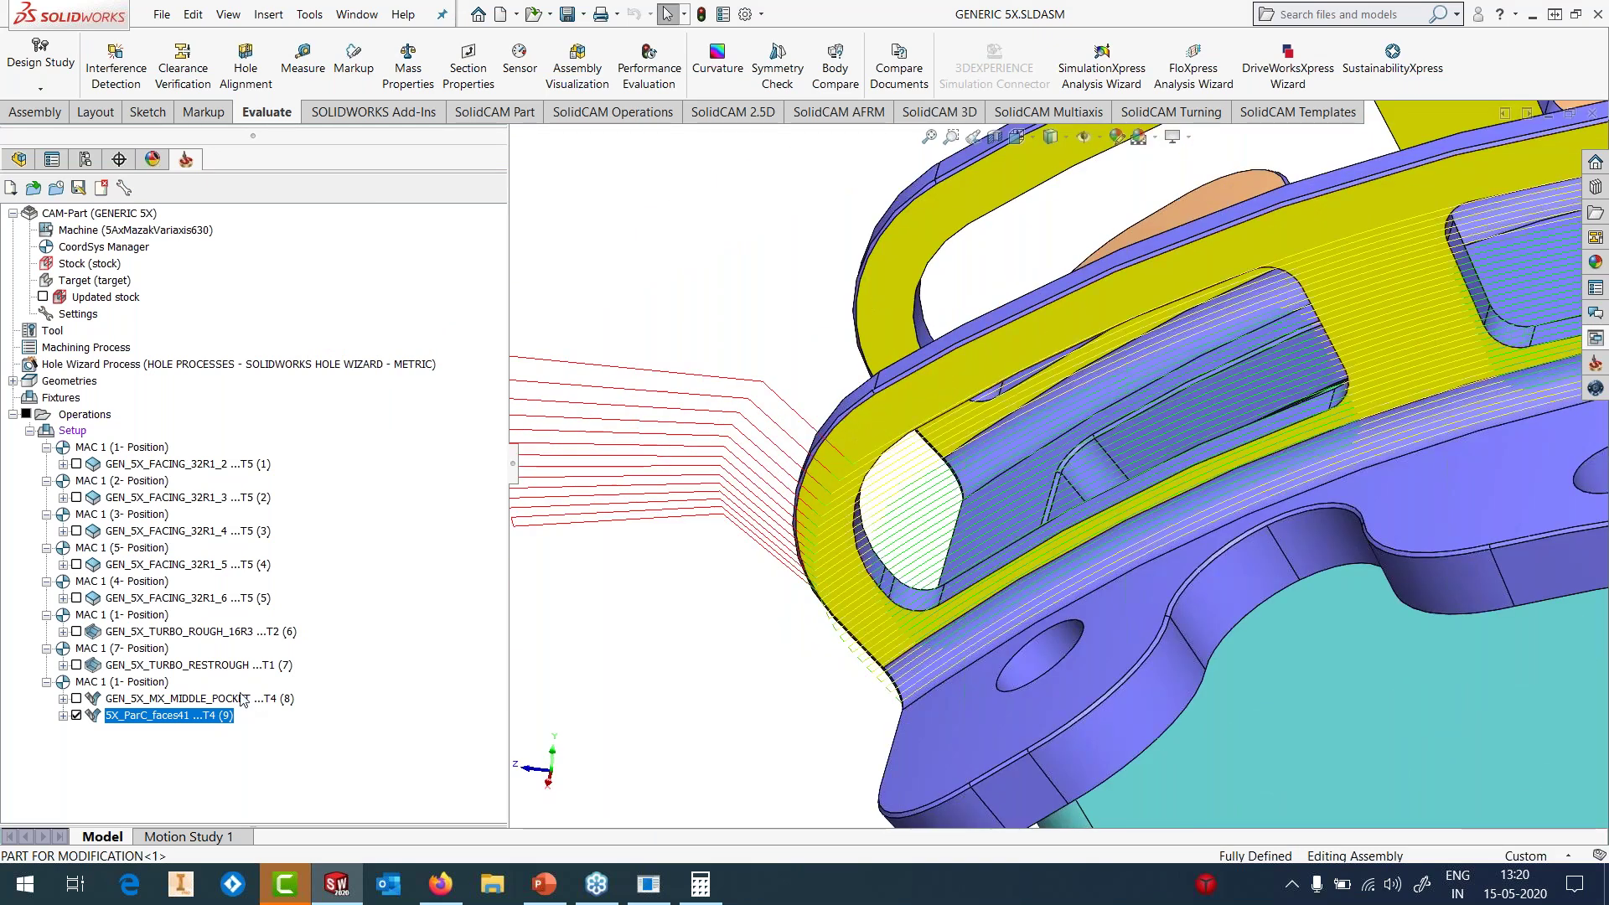
# - Reopen 5X_ParC_faces41 and set the small move size between slices to 500% of step over, keeping Clearance area for large links
pyautogui.rightClick(167, 715)
pyautogui.click(259, 215)
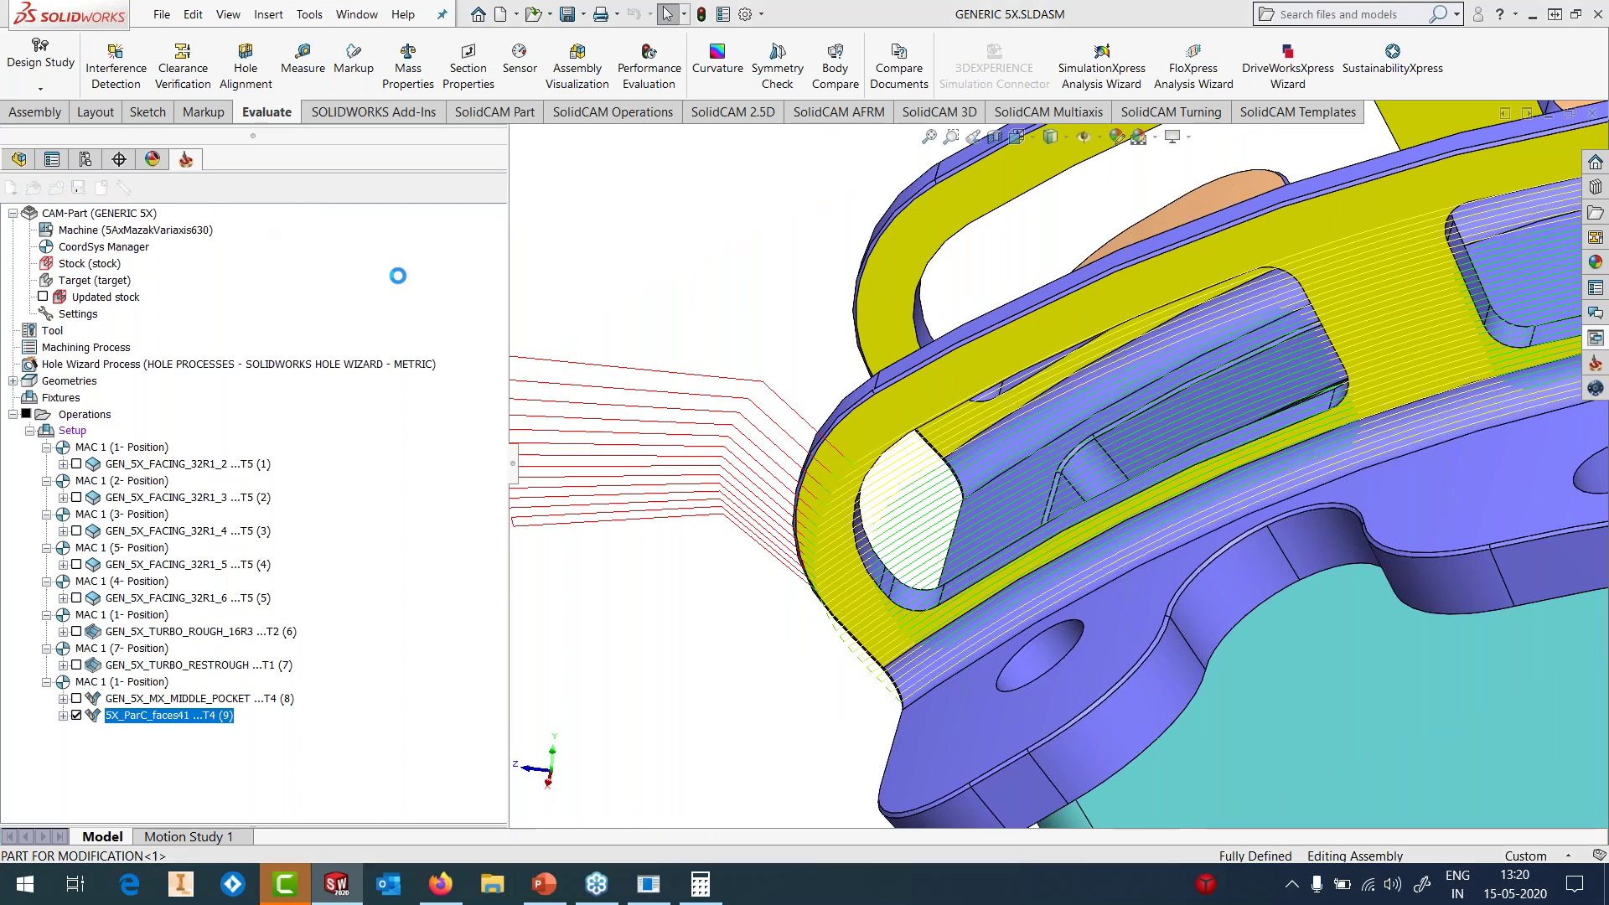
pyautogui.click(603, 249)
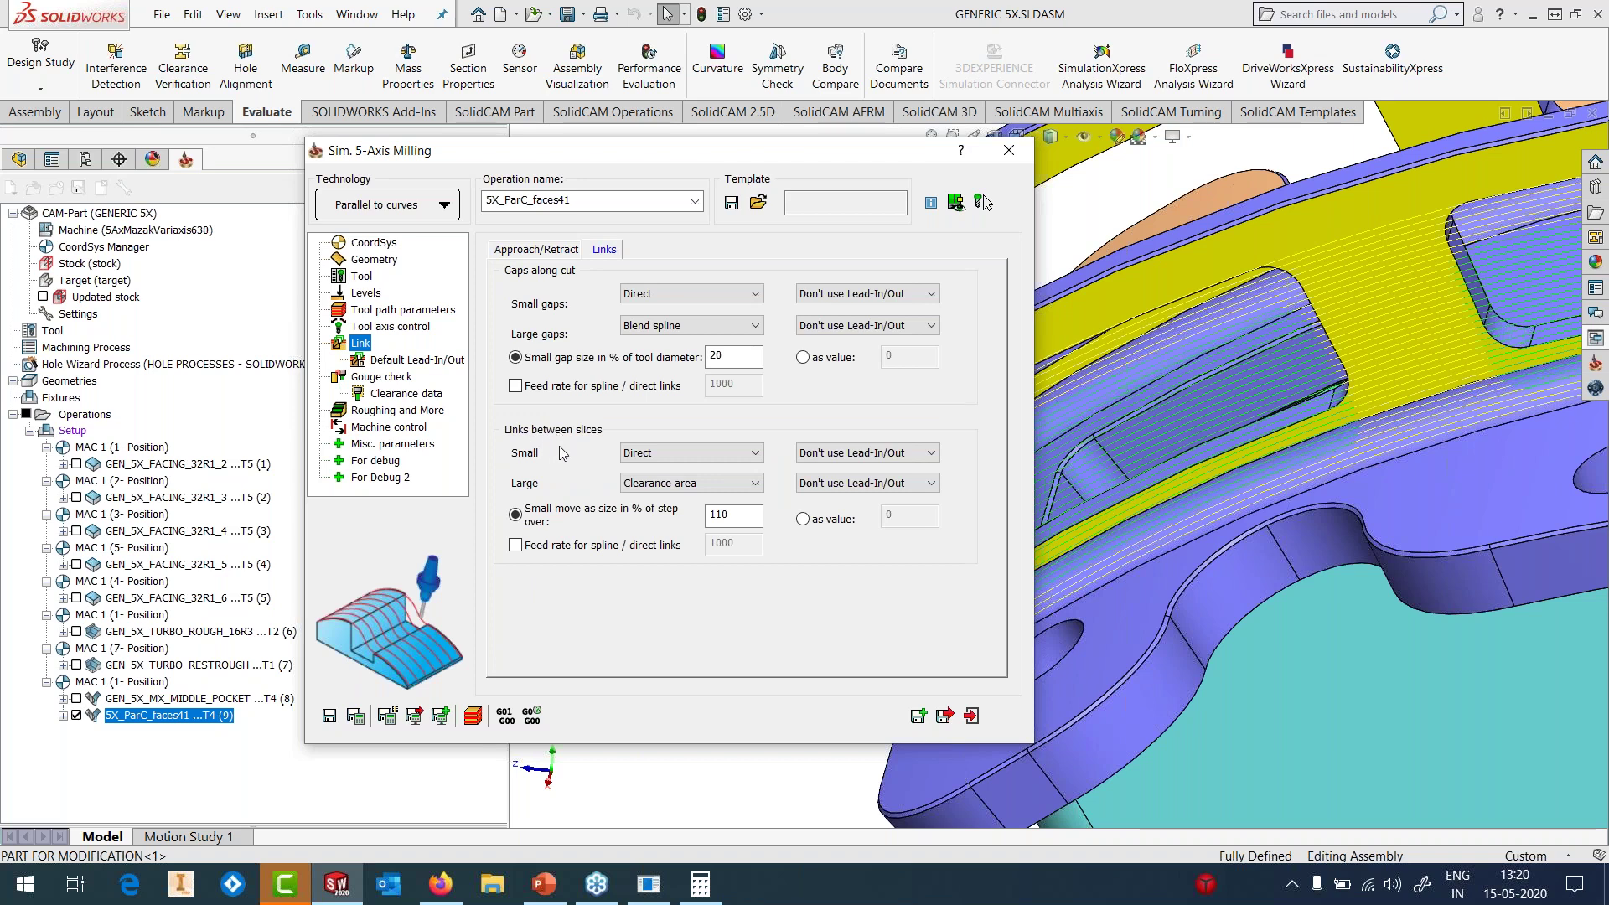
pyautogui.click(693, 516)
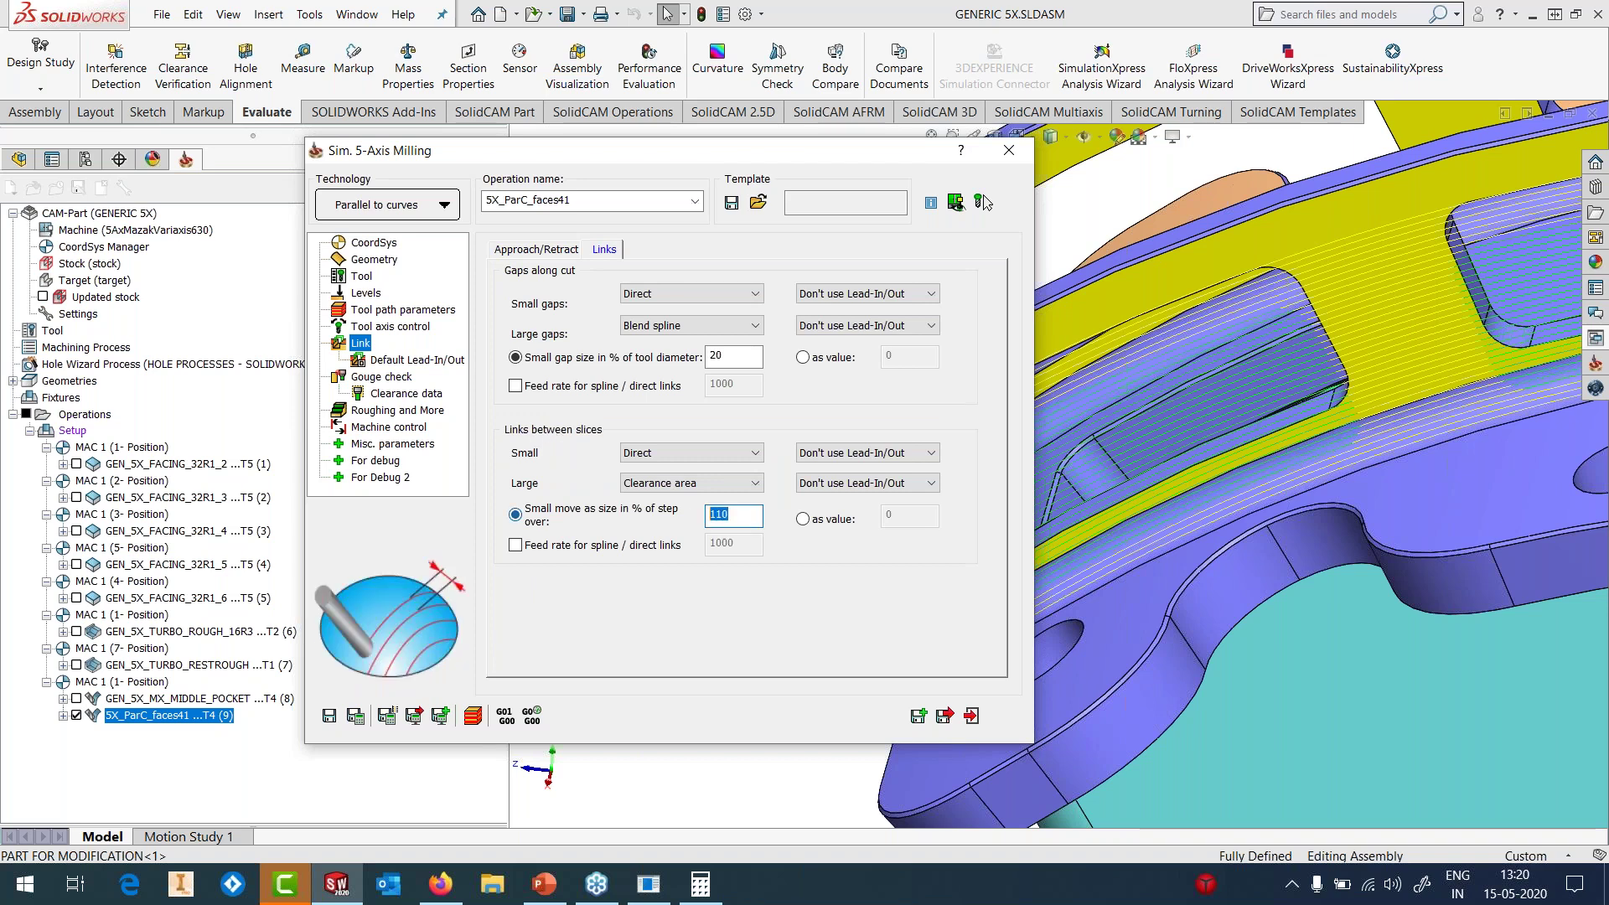
pyautogui.click(702, 483)
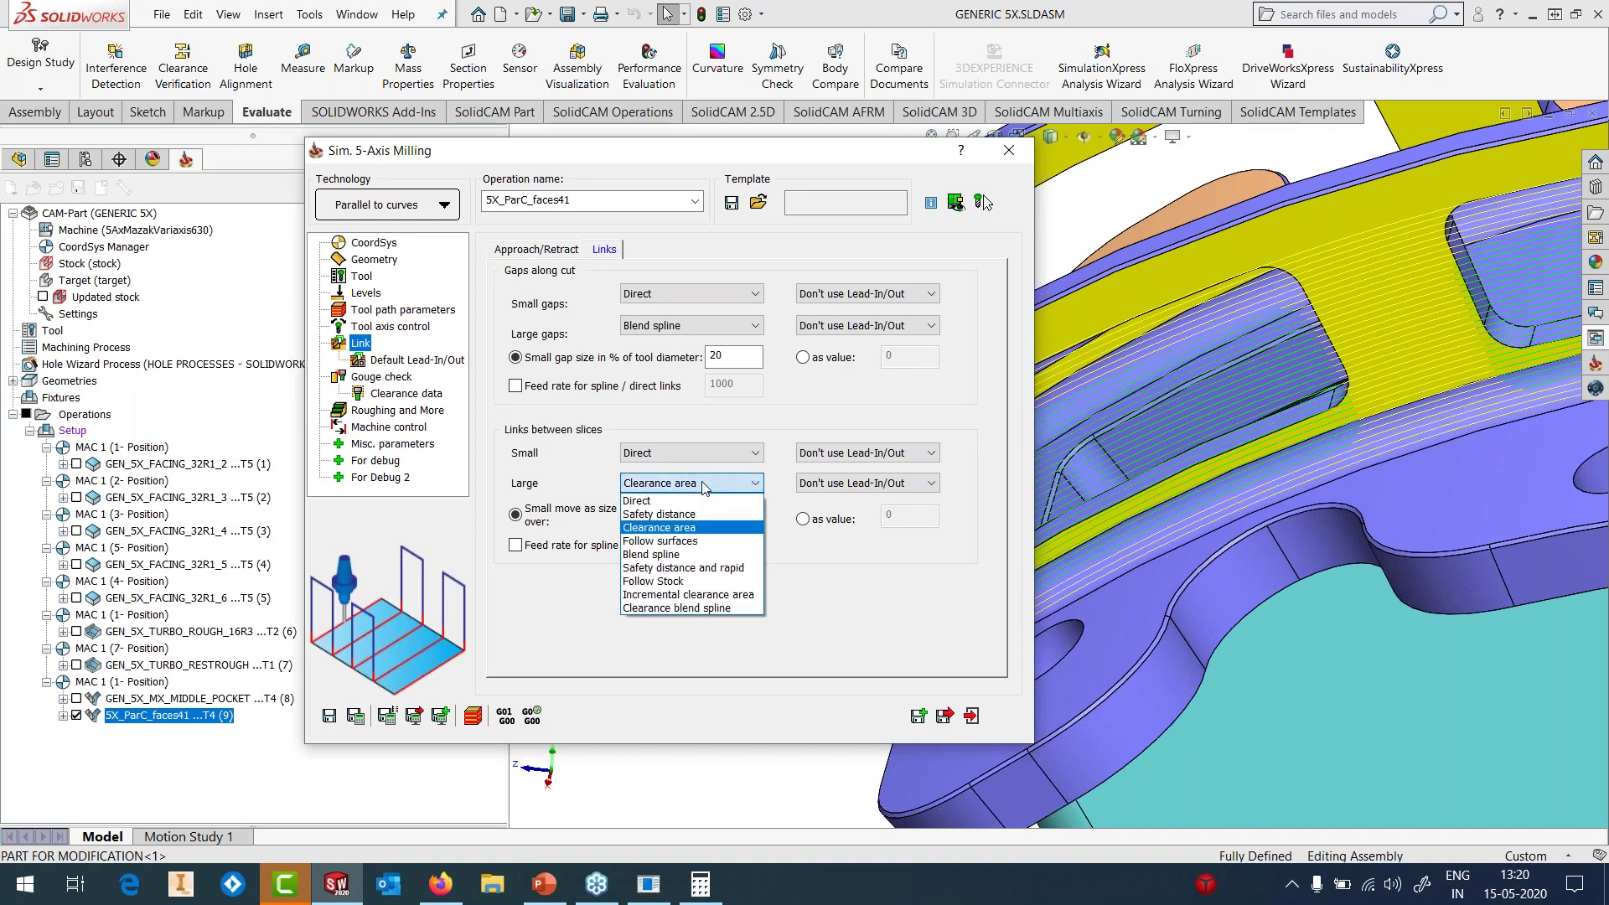
pyautogui.click(692, 527)
pyautogui.moveTo(752, 521); pyautogui.dragTo(680, 528)
pyautogui.write('500')
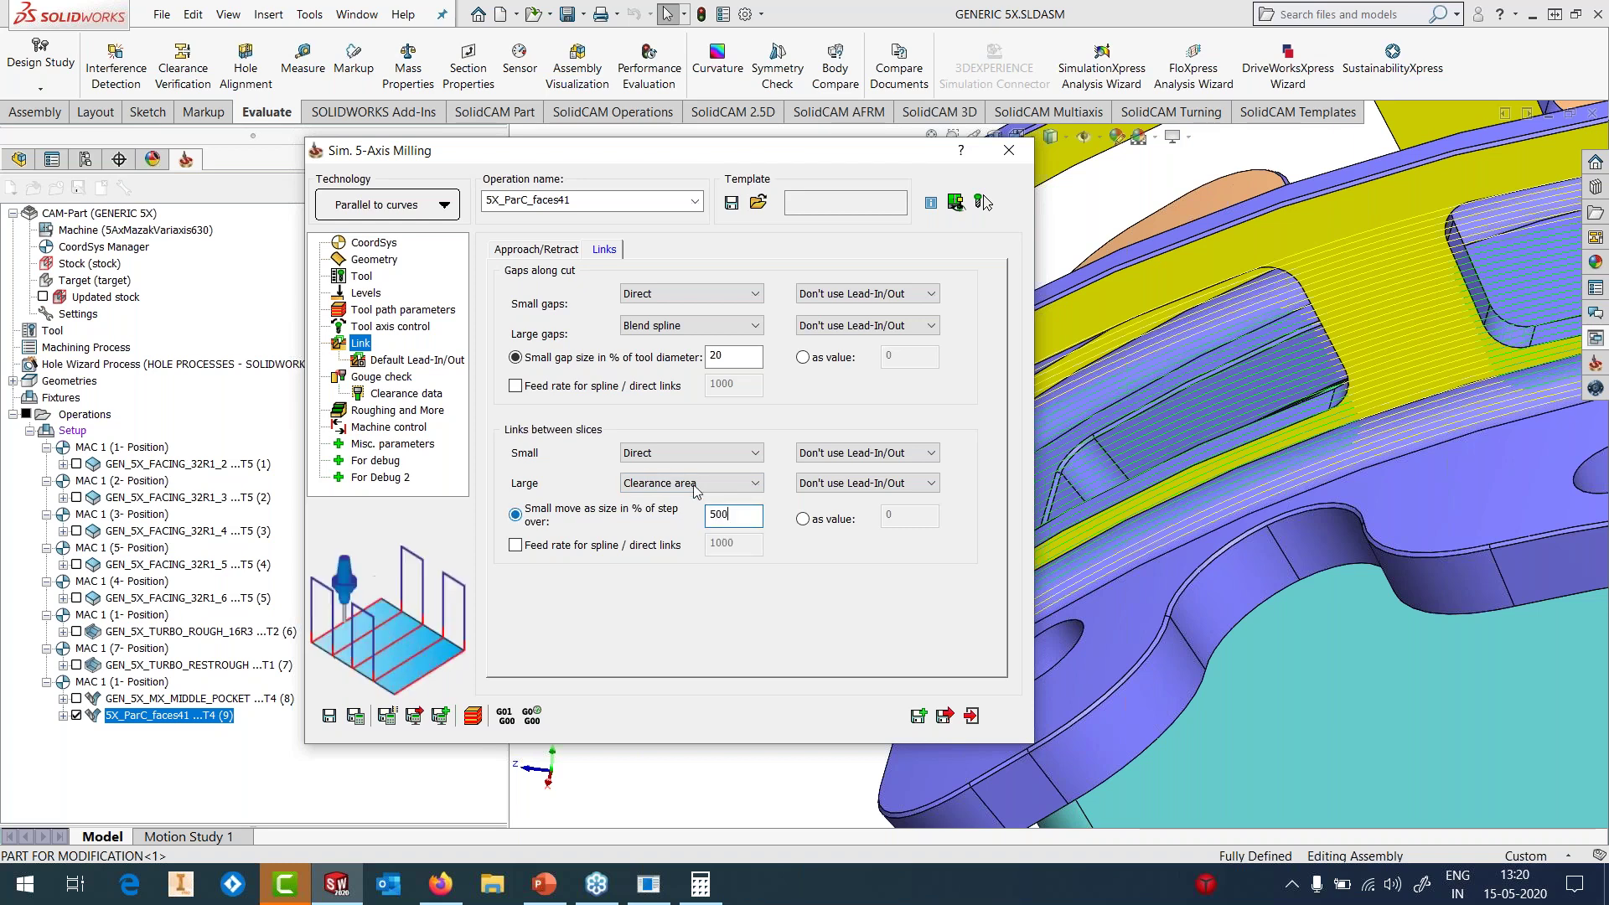
# - Set the small links between slices to Blend spline, and save and calculate the operation
pyautogui.moveTo(585, 157); pyautogui.dragTo(331, 188)
pyautogui.scroll(-6, 873, 639)
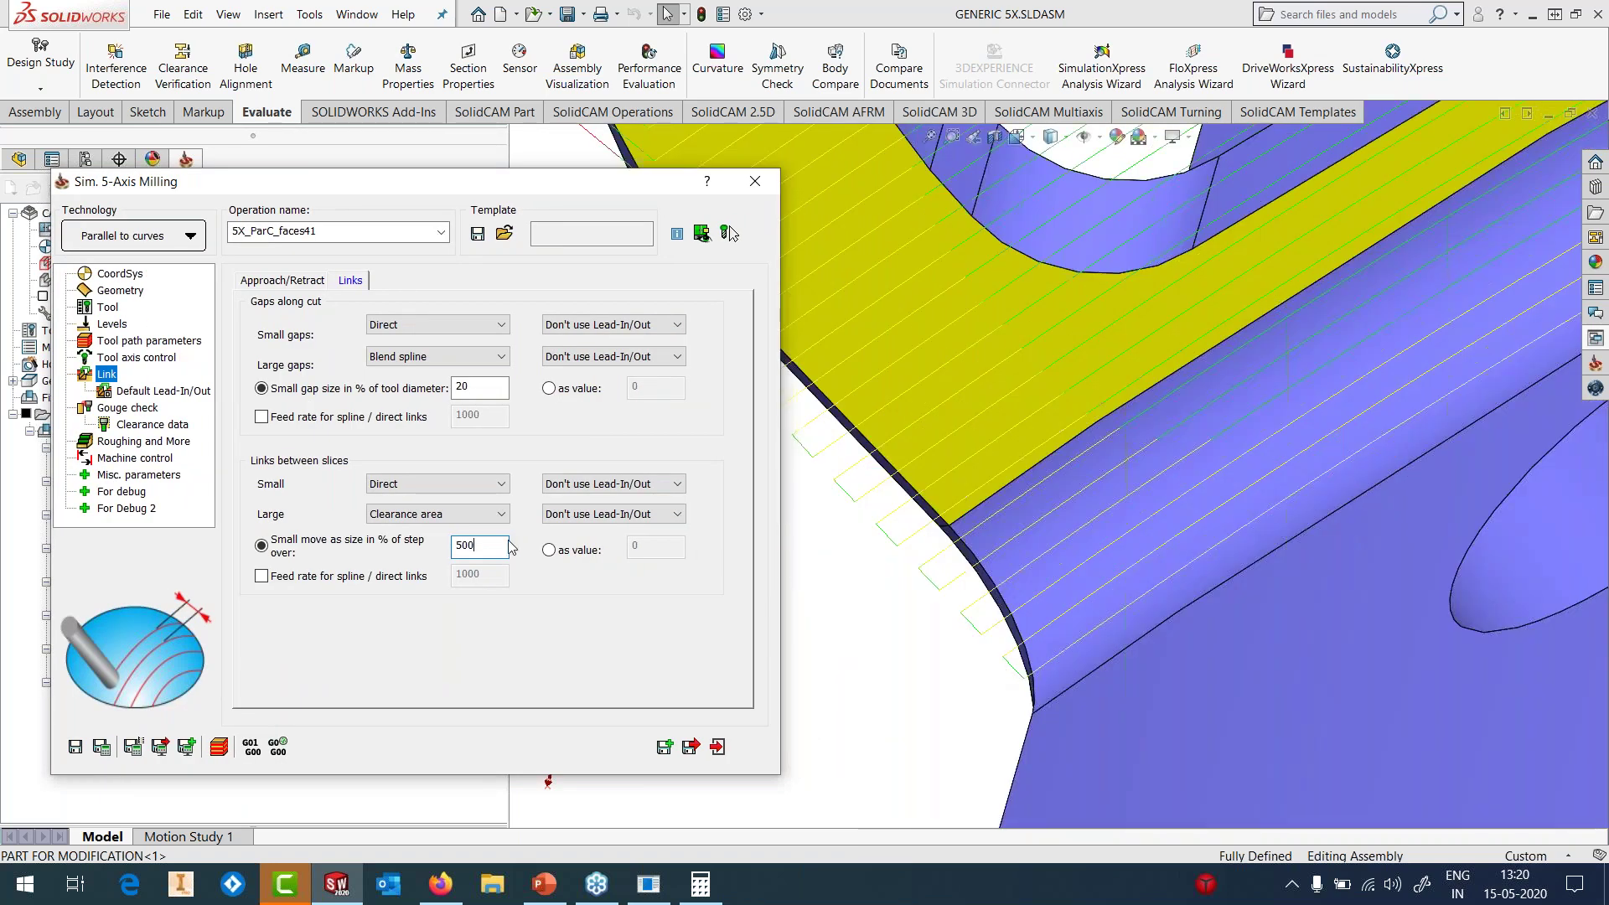
pyautogui.click(437, 489)
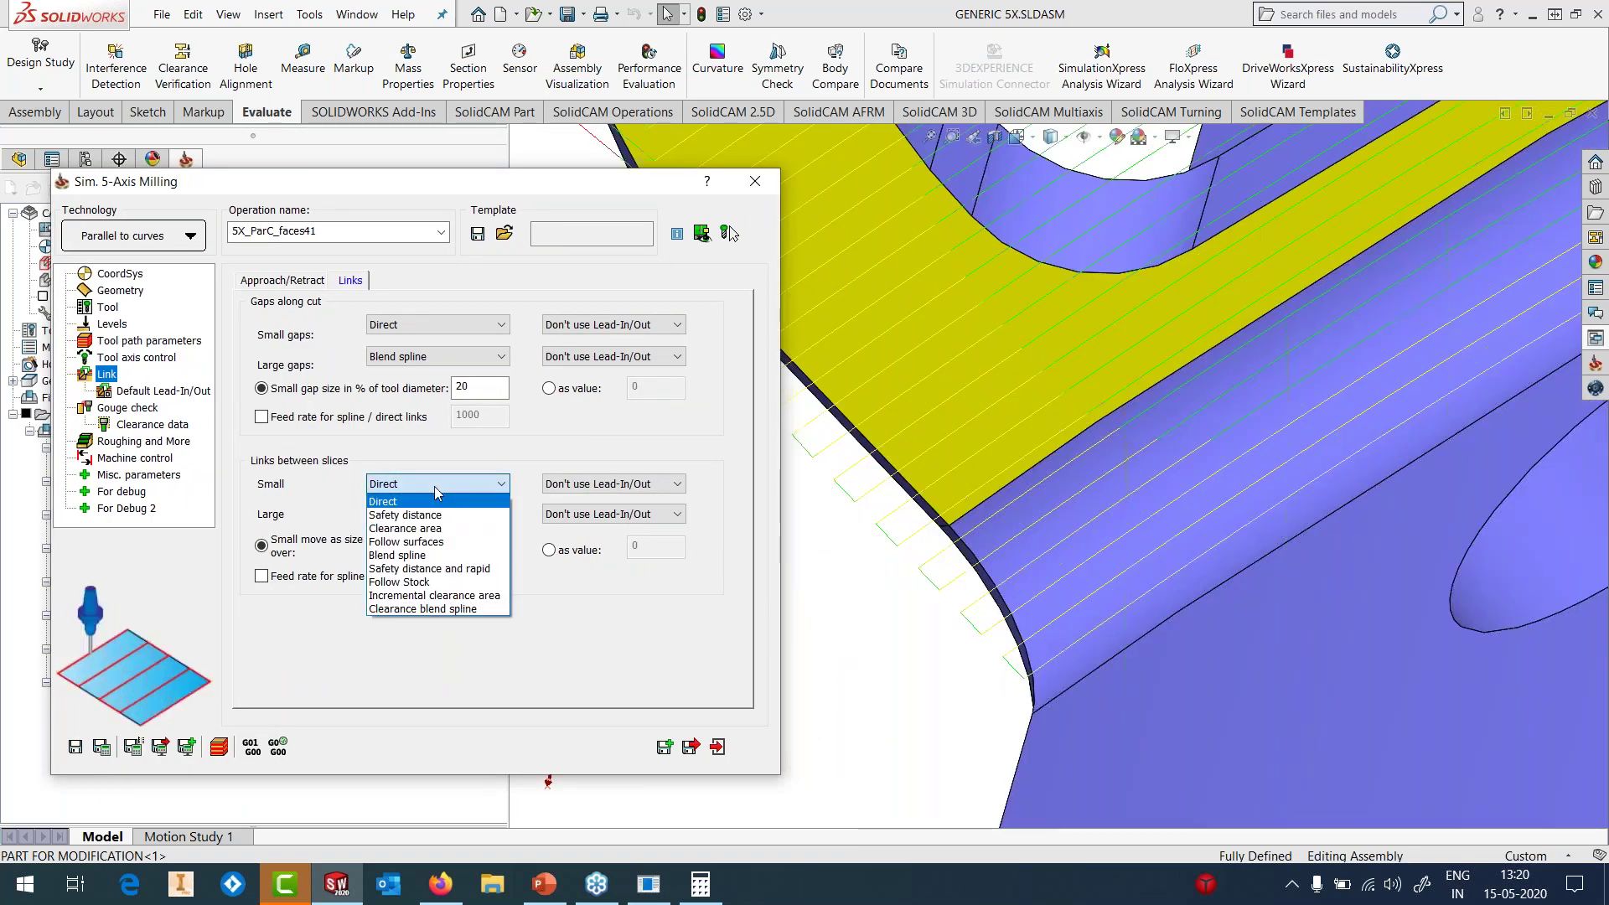
pyautogui.click(418, 555)
pyautogui.scroll(6, 1068, 525)
pyautogui.scroll(-4, 1193, 484)
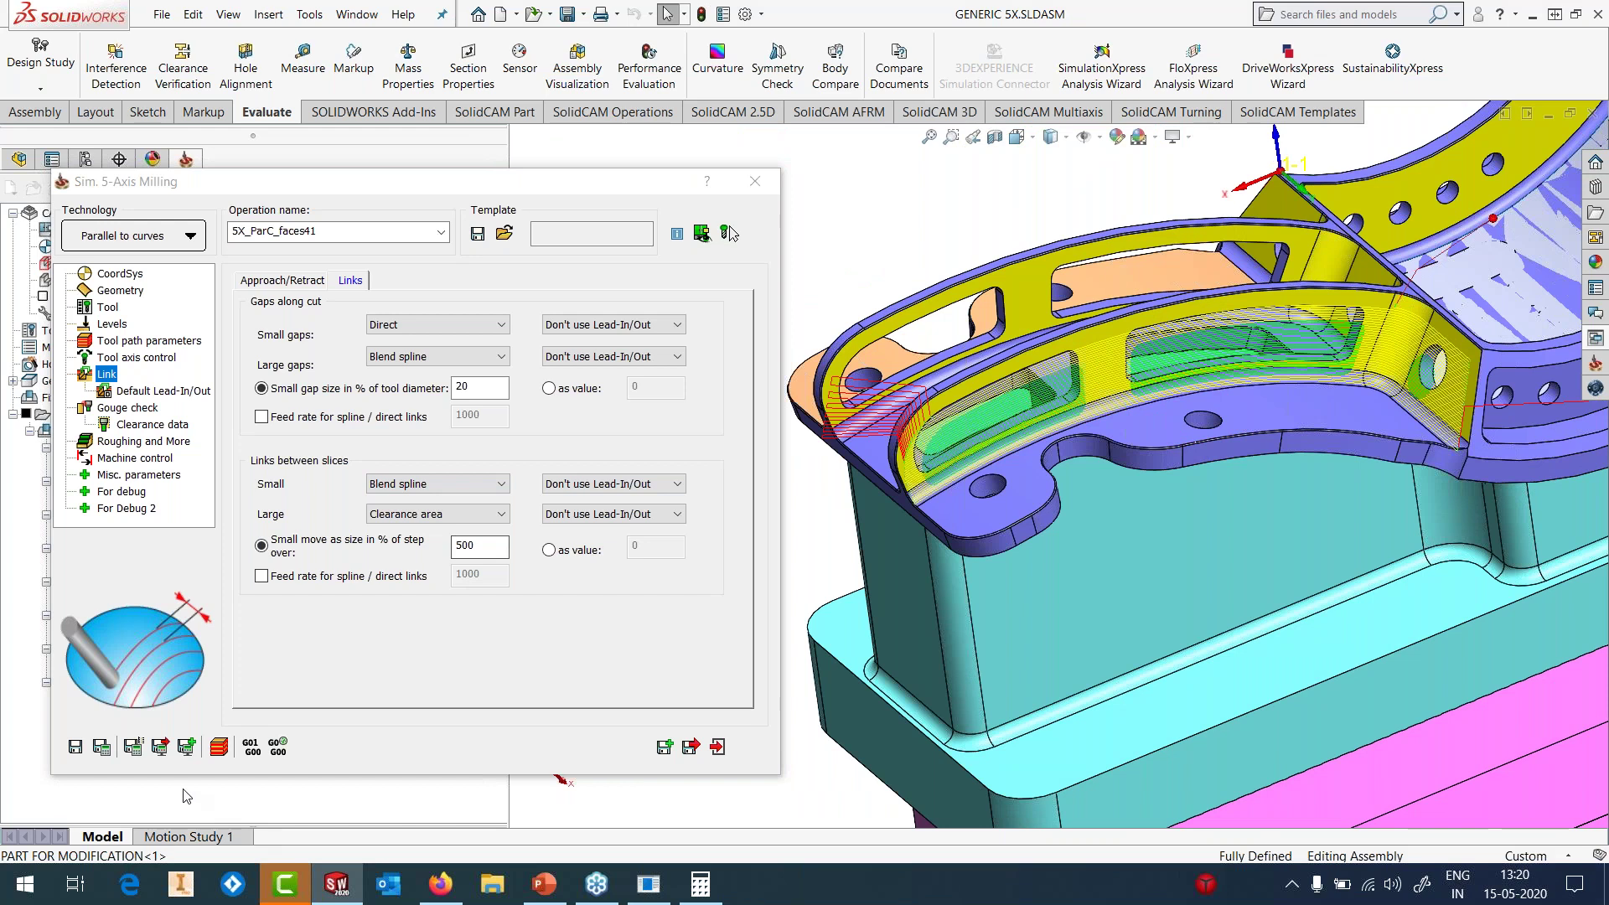
pyautogui.click(102, 745)
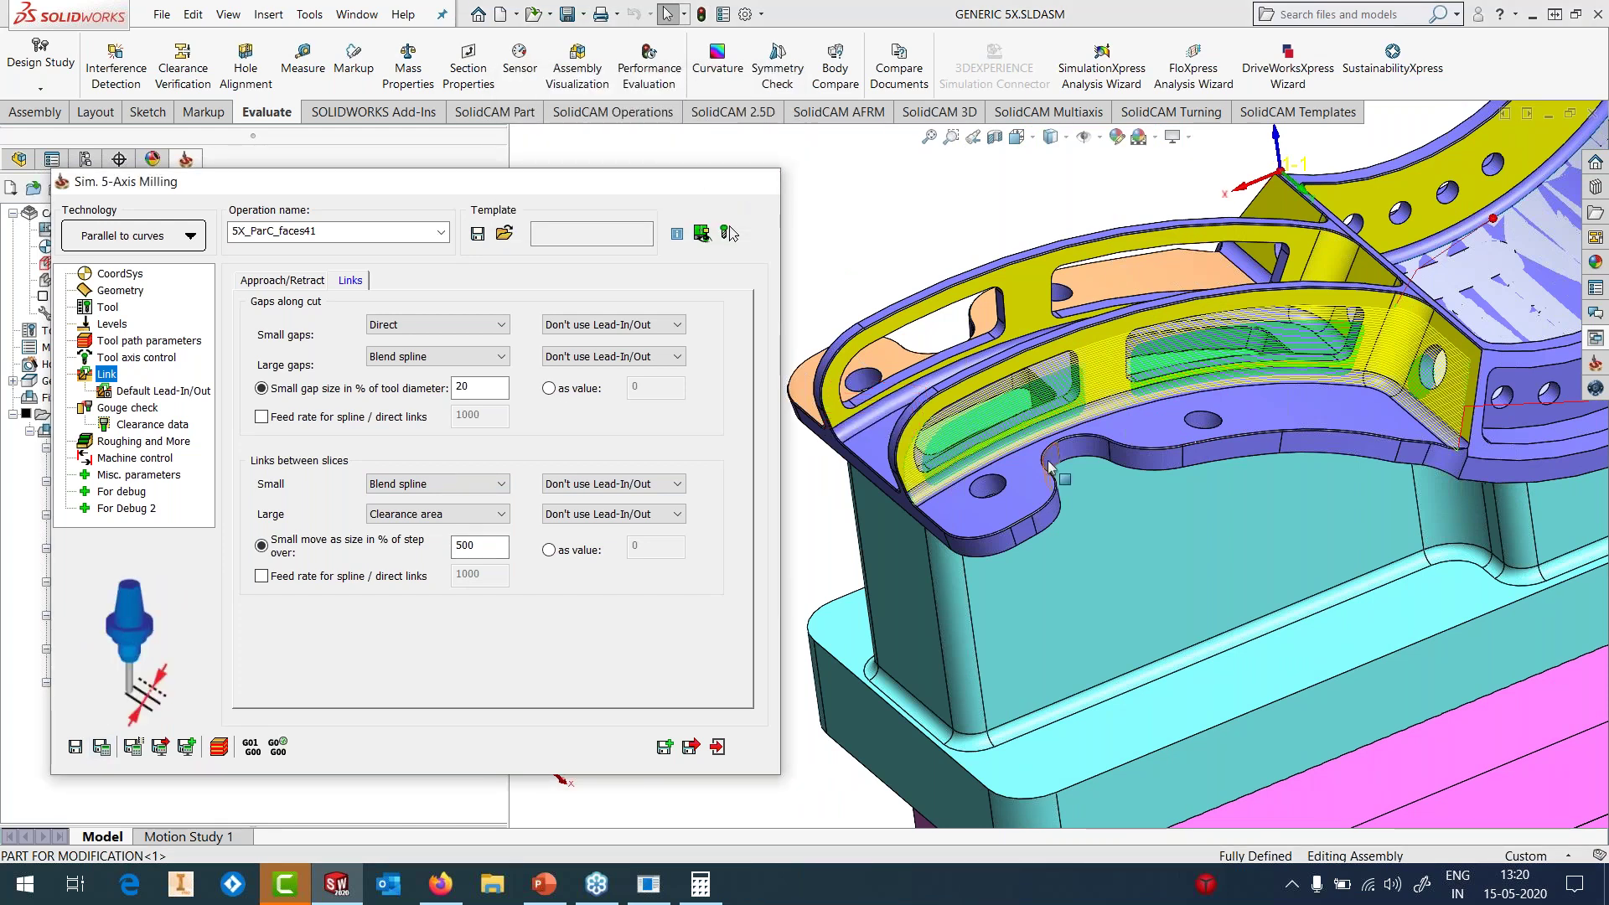
# - Close the operation and examine the recalculated tool path along the side wall, its slots and the slice links at its free end
pyautogui.scroll(-5, 997, 463)
pyautogui.moveTo(972, 465); pyautogui.dragTo(934, 469, button='middle')
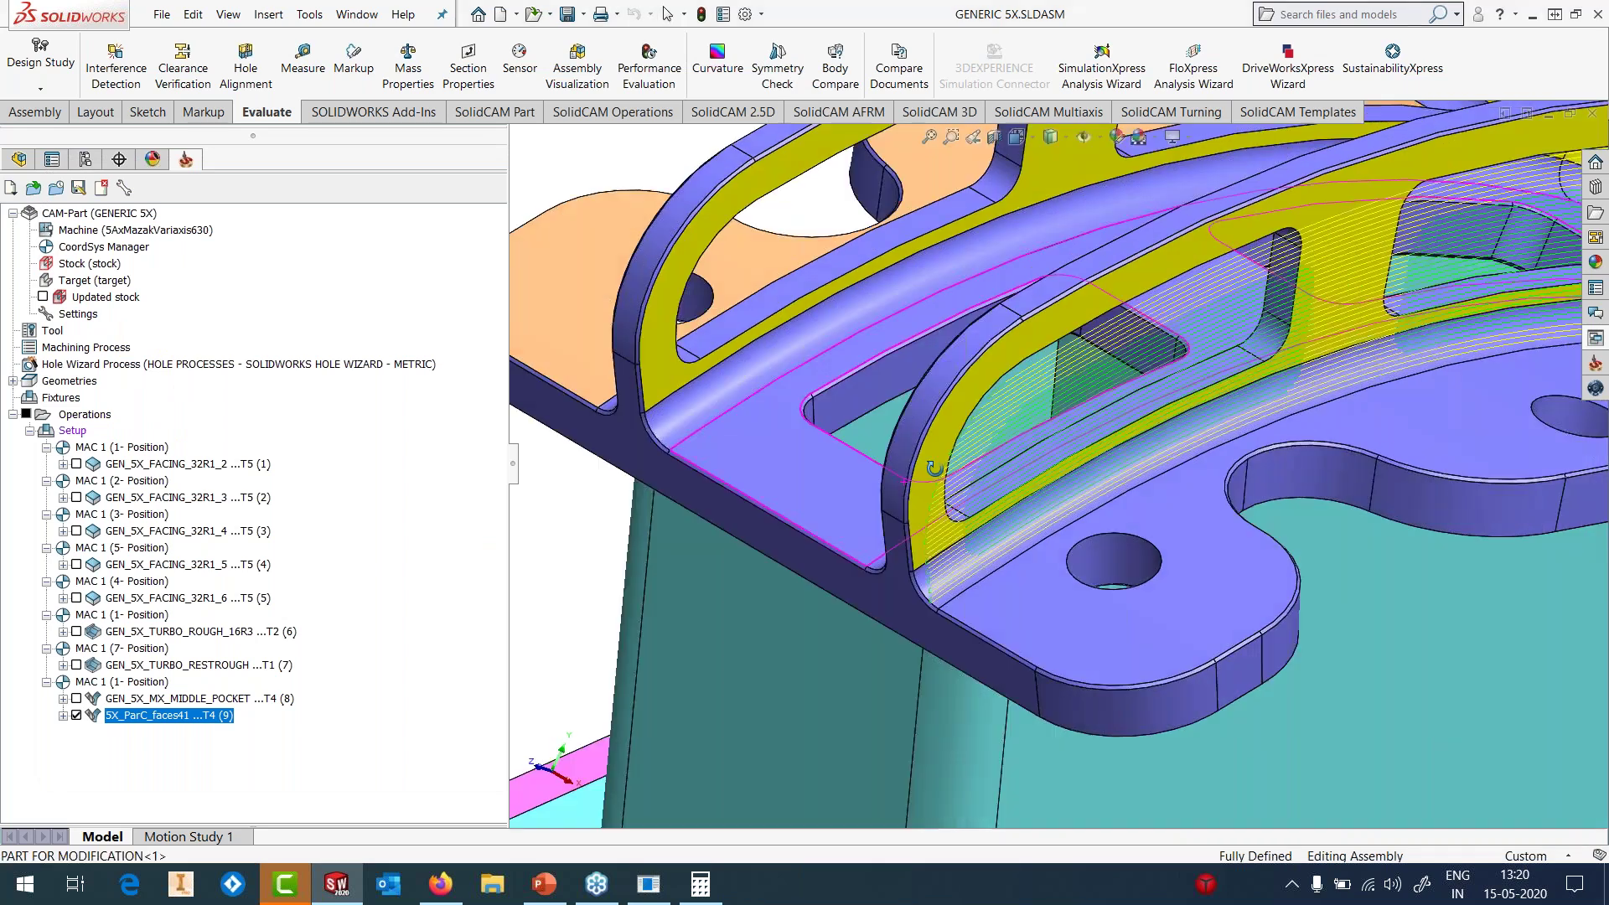
pyautogui.scroll(8, 1098, 525)
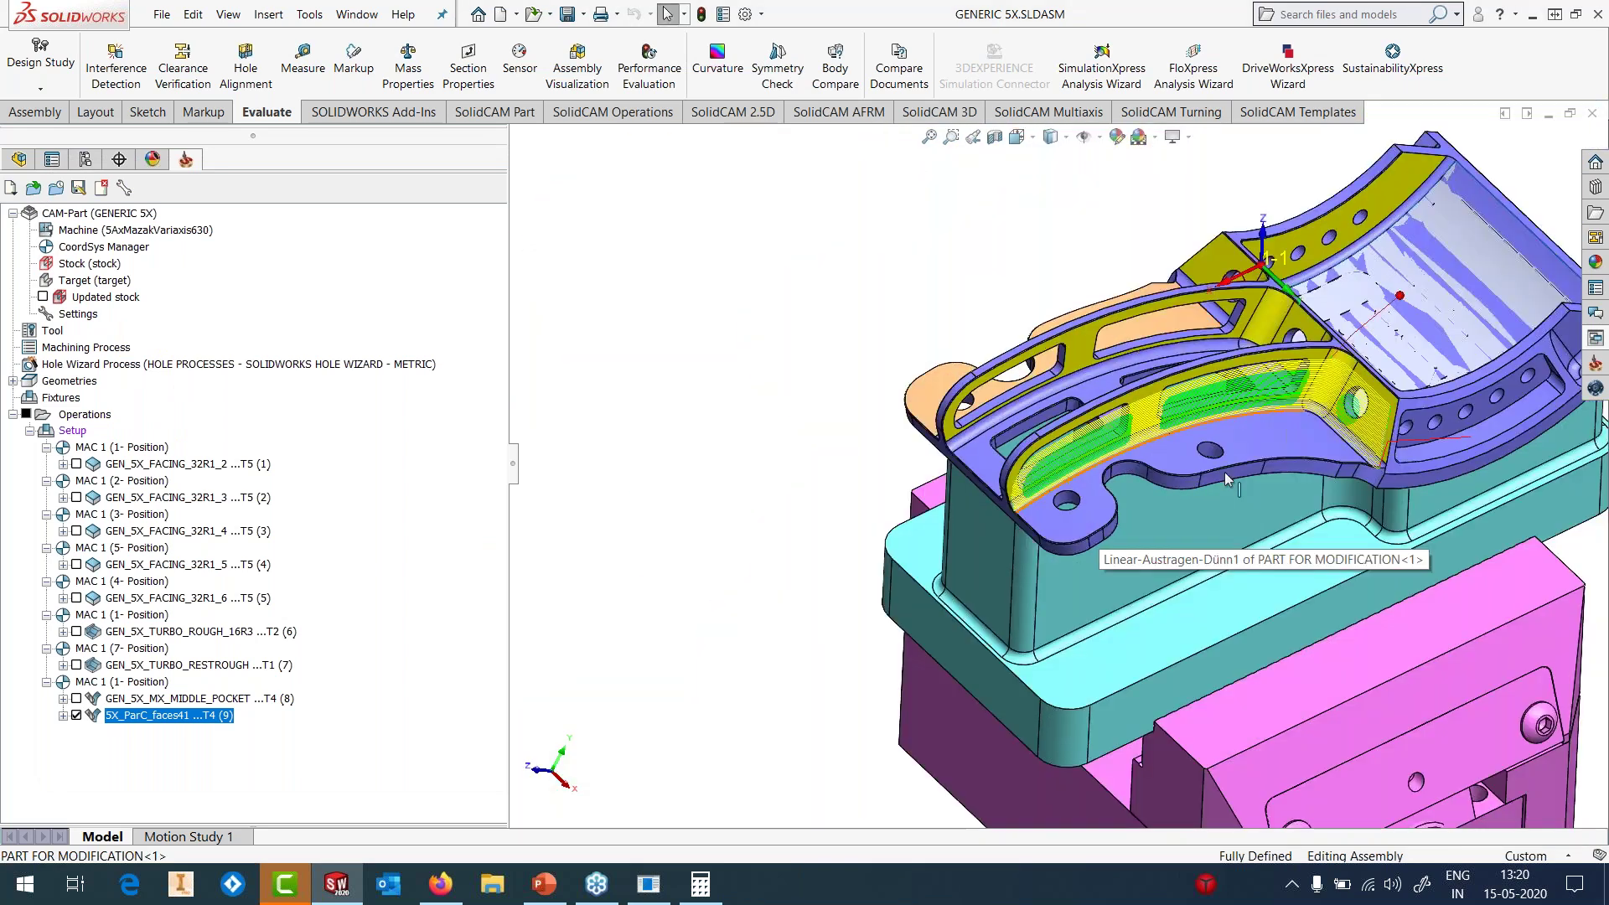
pyautogui.scroll(-4, 1344, 404)
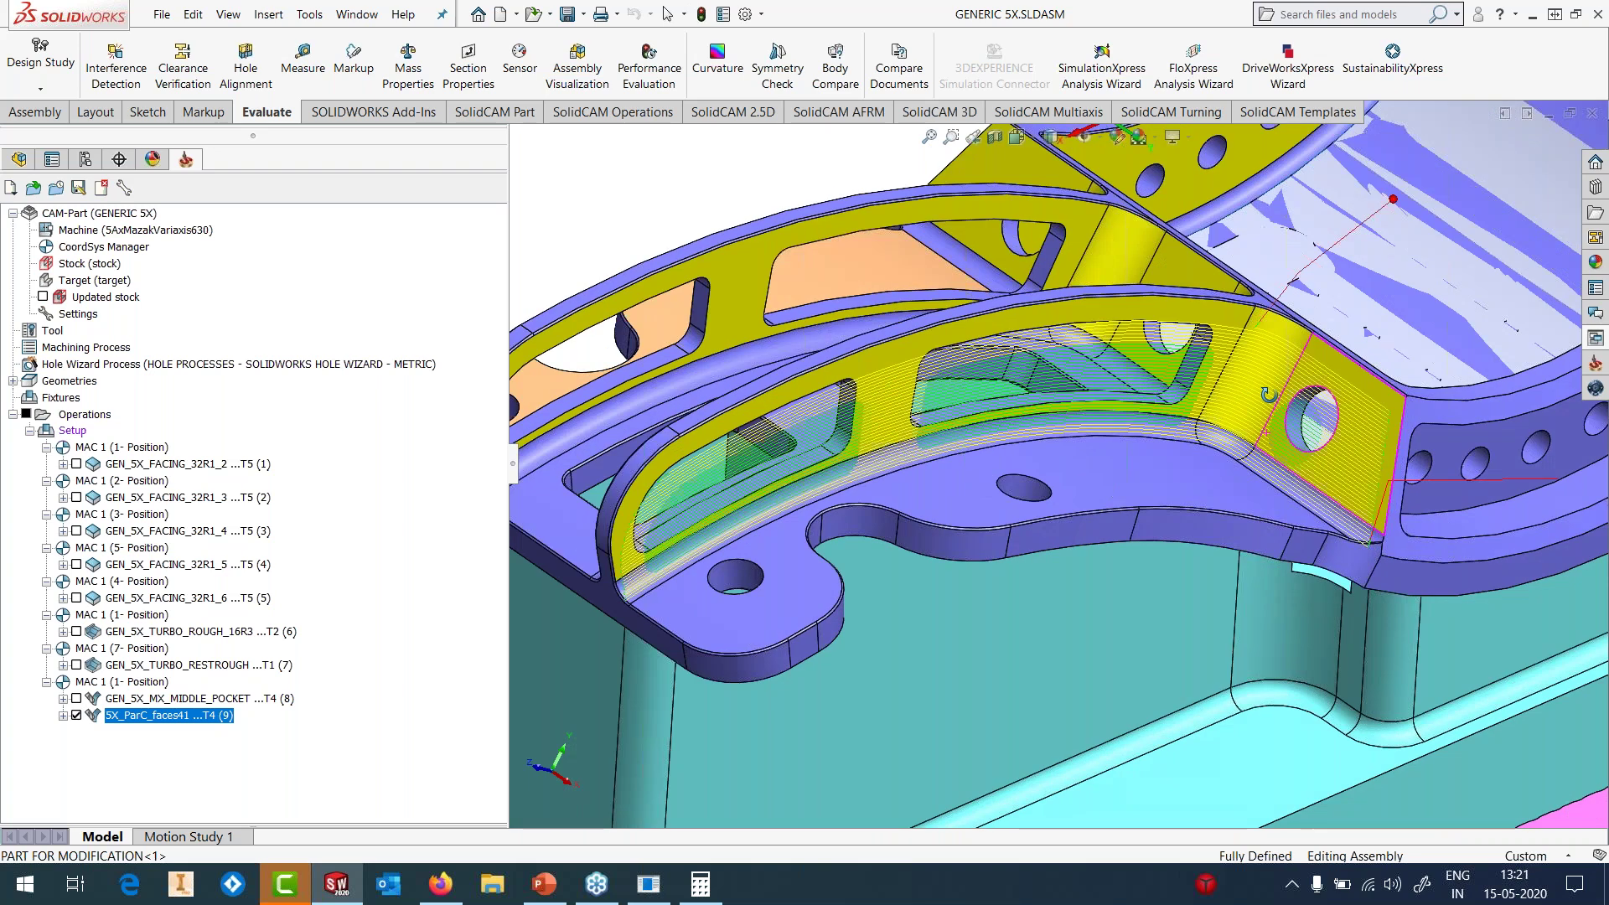
pyautogui.moveTo(1268, 394); pyautogui.dragTo(1260, 396, button='middle')
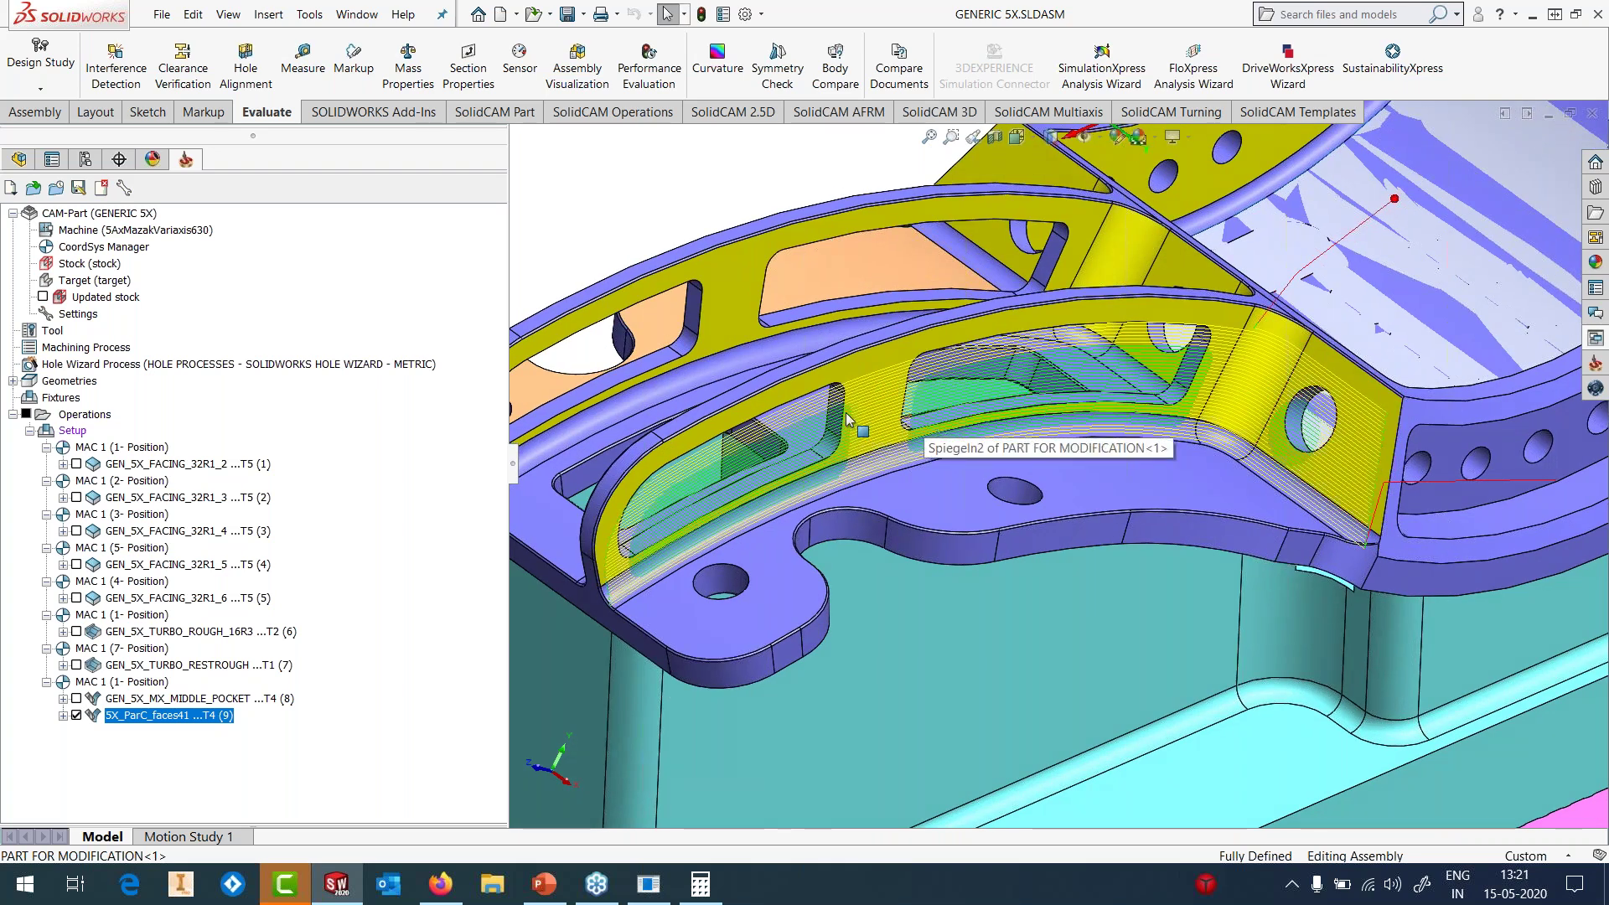
pyautogui.scroll(-5, 634, 575)
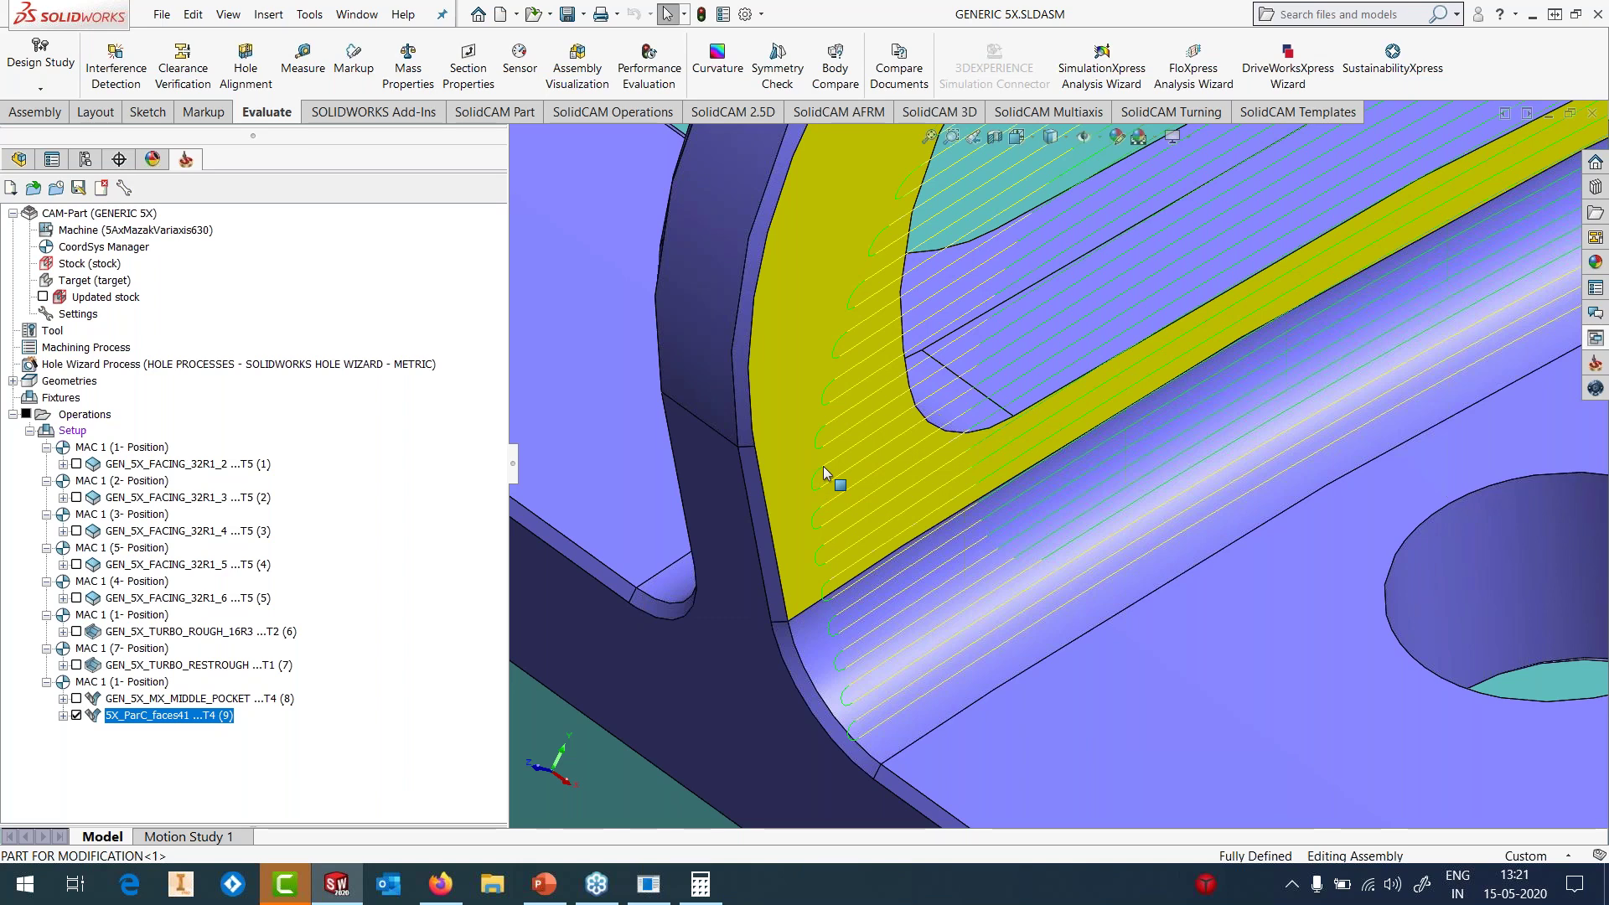
pyautogui.click(792, 352)
pyautogui.scroll(6, 1029, 565)
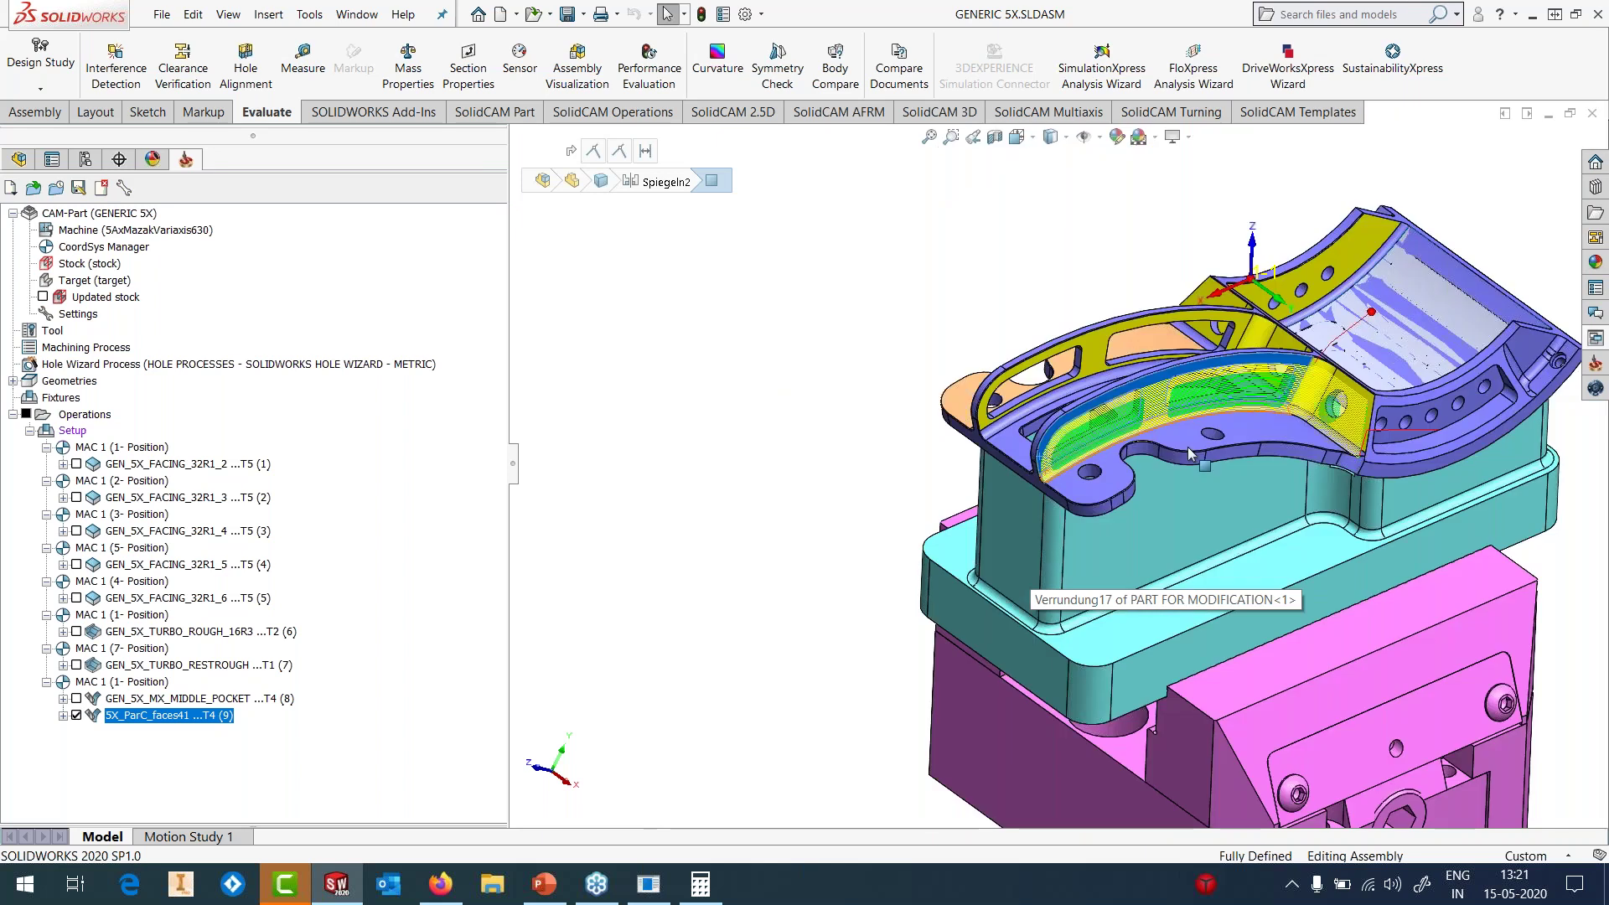
pyautogui.scroll(-5, 1188, 453)
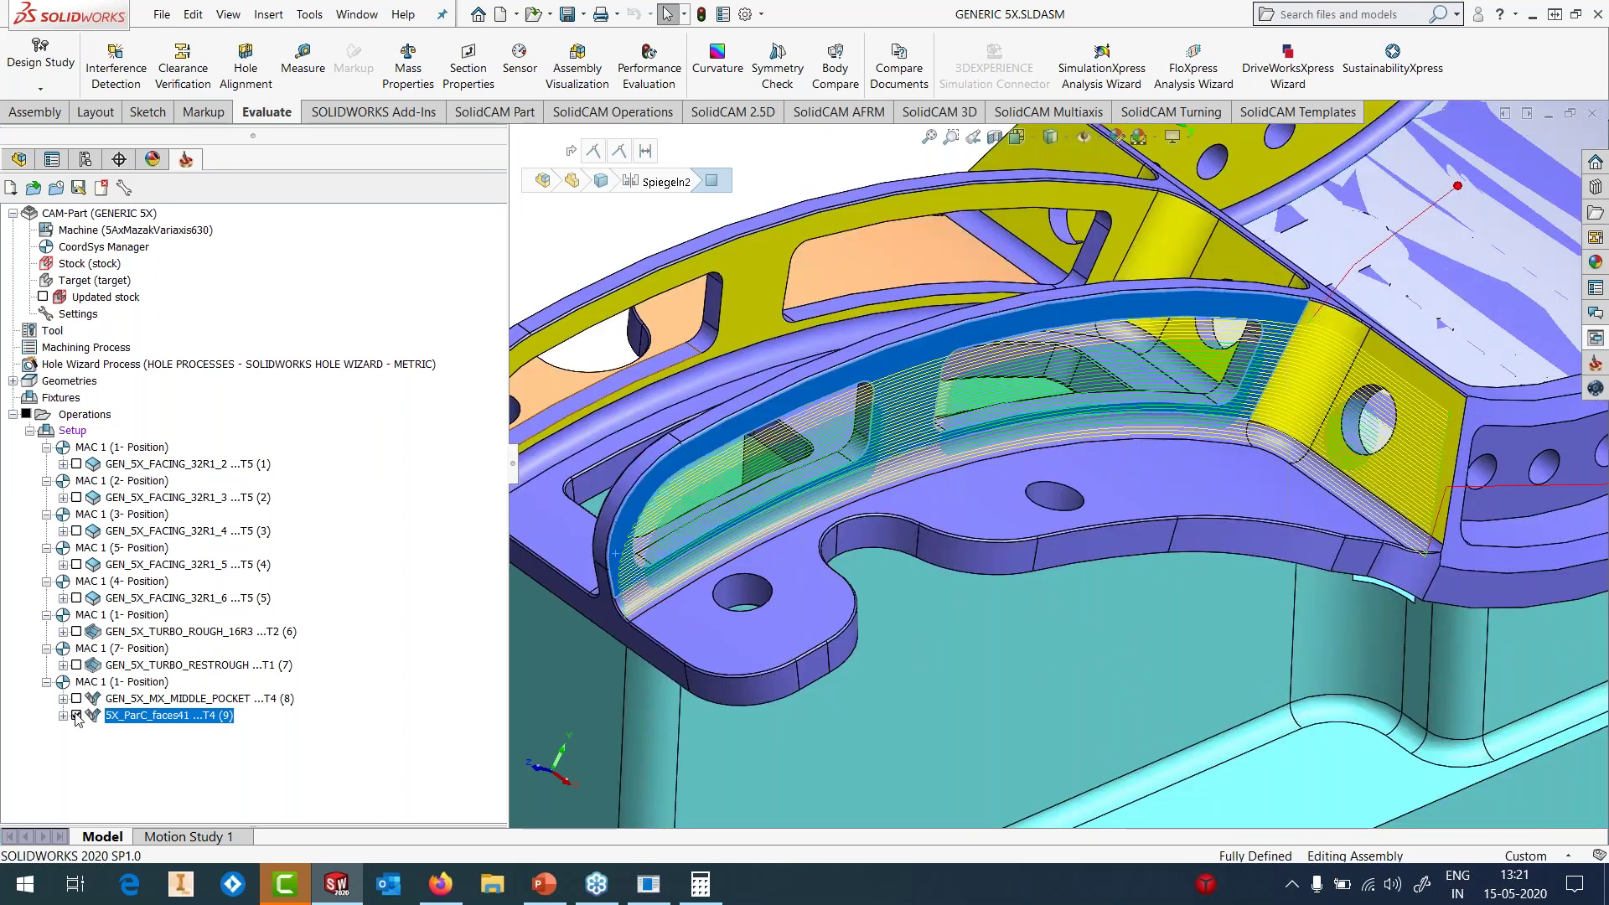
# - Hide the tool path of the 5X_ParC_faces41 operation and clear the face selection
pyautogui.click(77, 718)
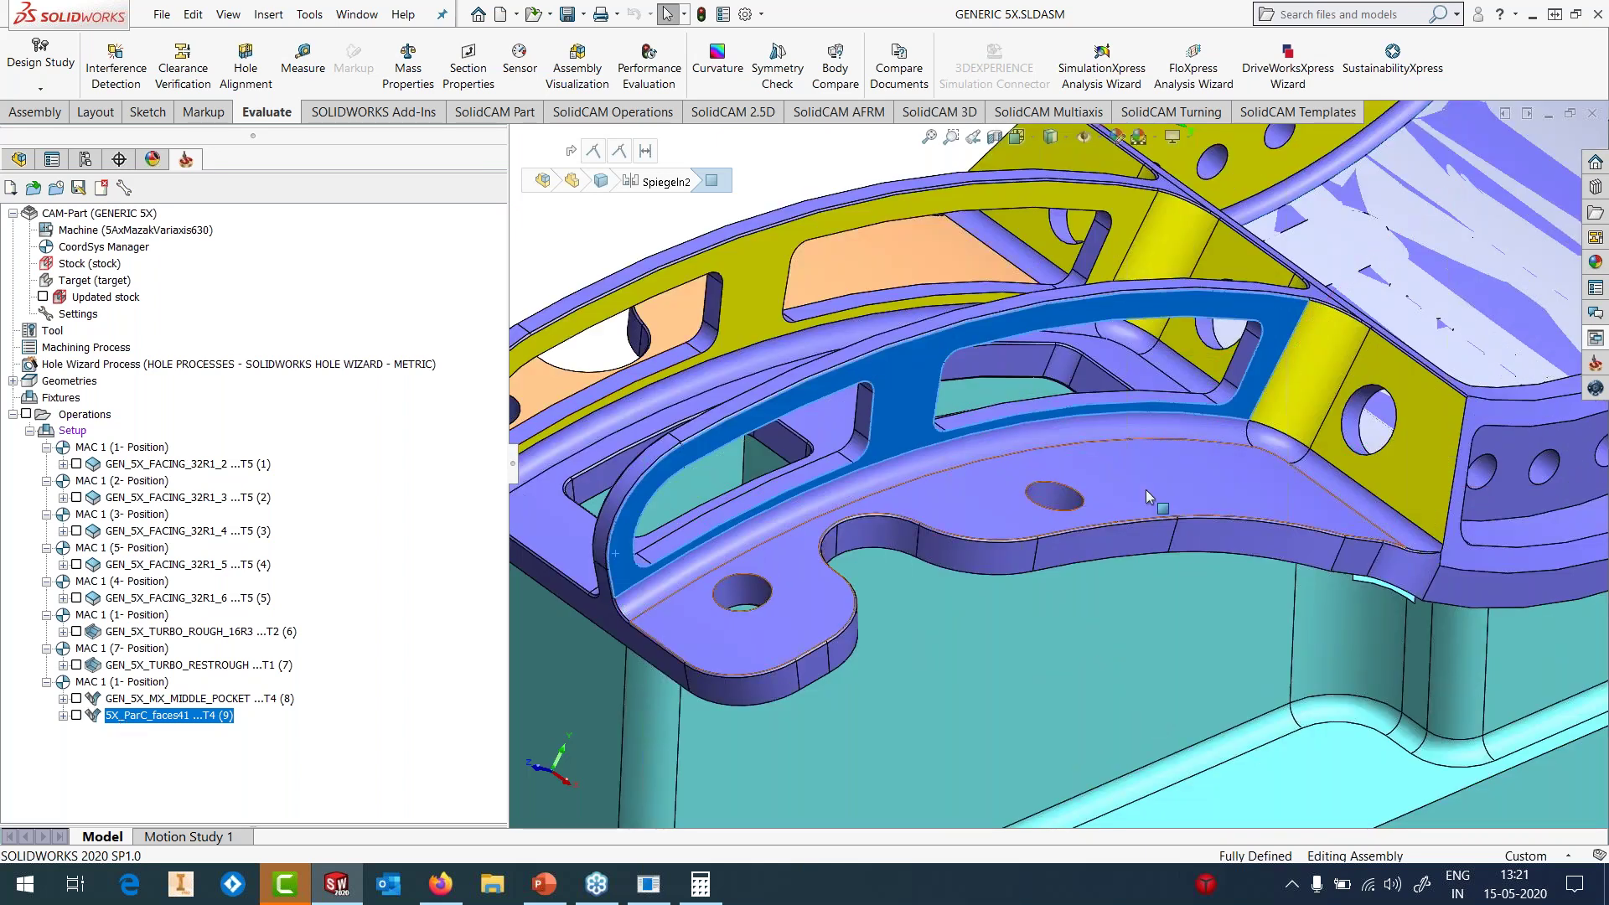
pyautogui.moveTo(1145, 489); pyautogui.dragTo(1148, 496, button='middle')
pyautogui.scroll(4, 1148, 496)
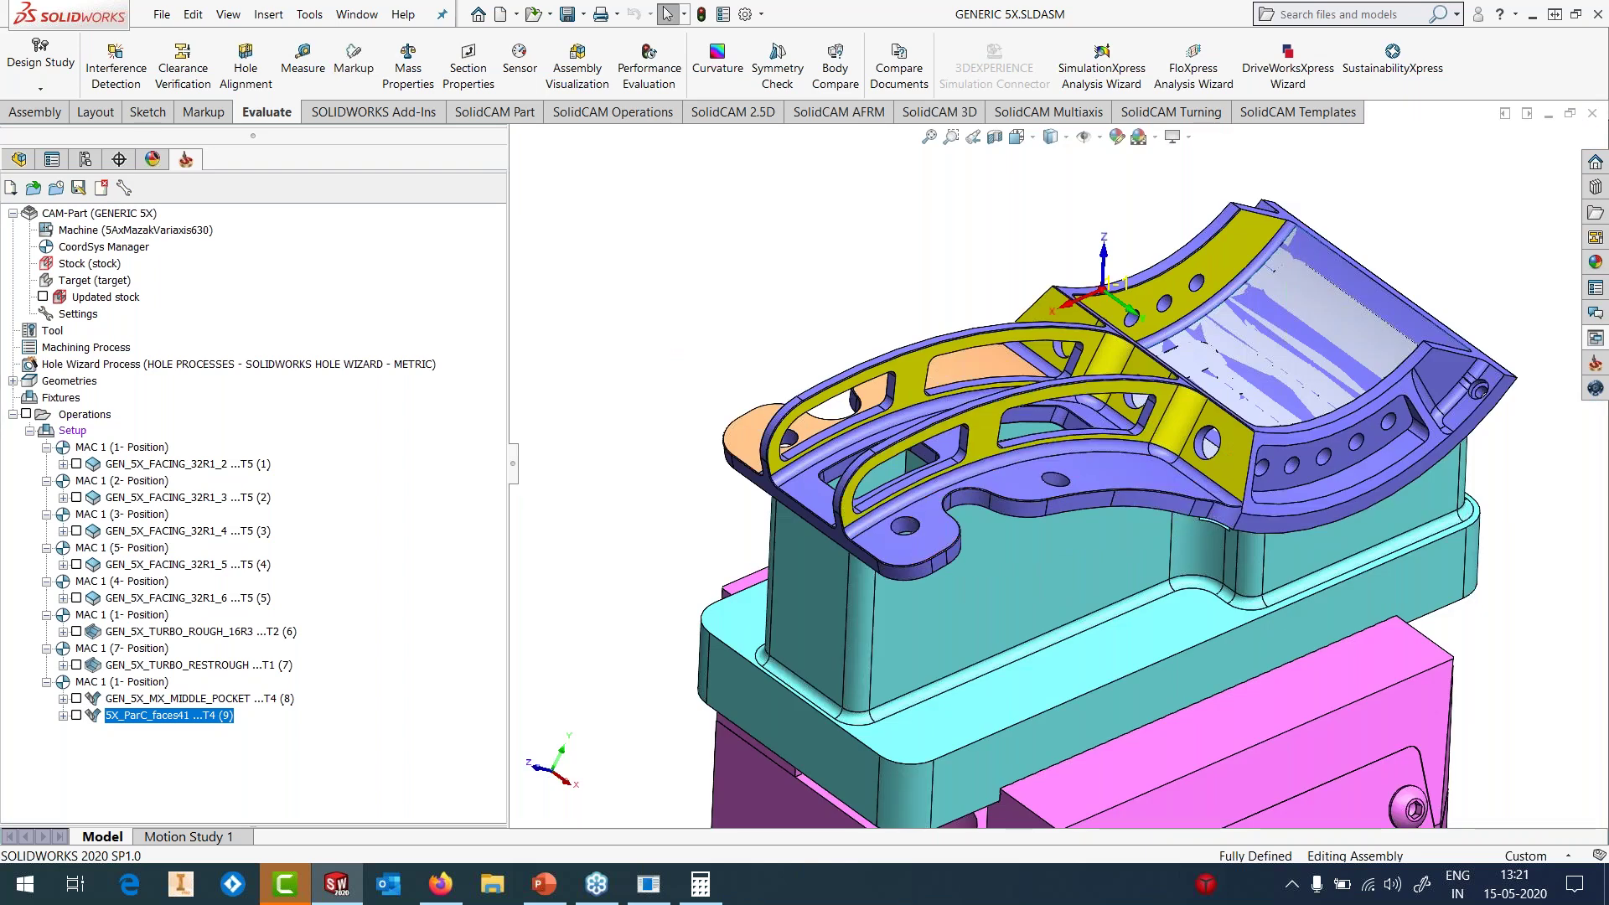
# - Create a reference plane offset 200 mm upward from the top face of the rectangular base below the part
pyautogui.click(258, 18)
pyautogui.moveTo(377, 314)
pyautogui.click(531, 316)
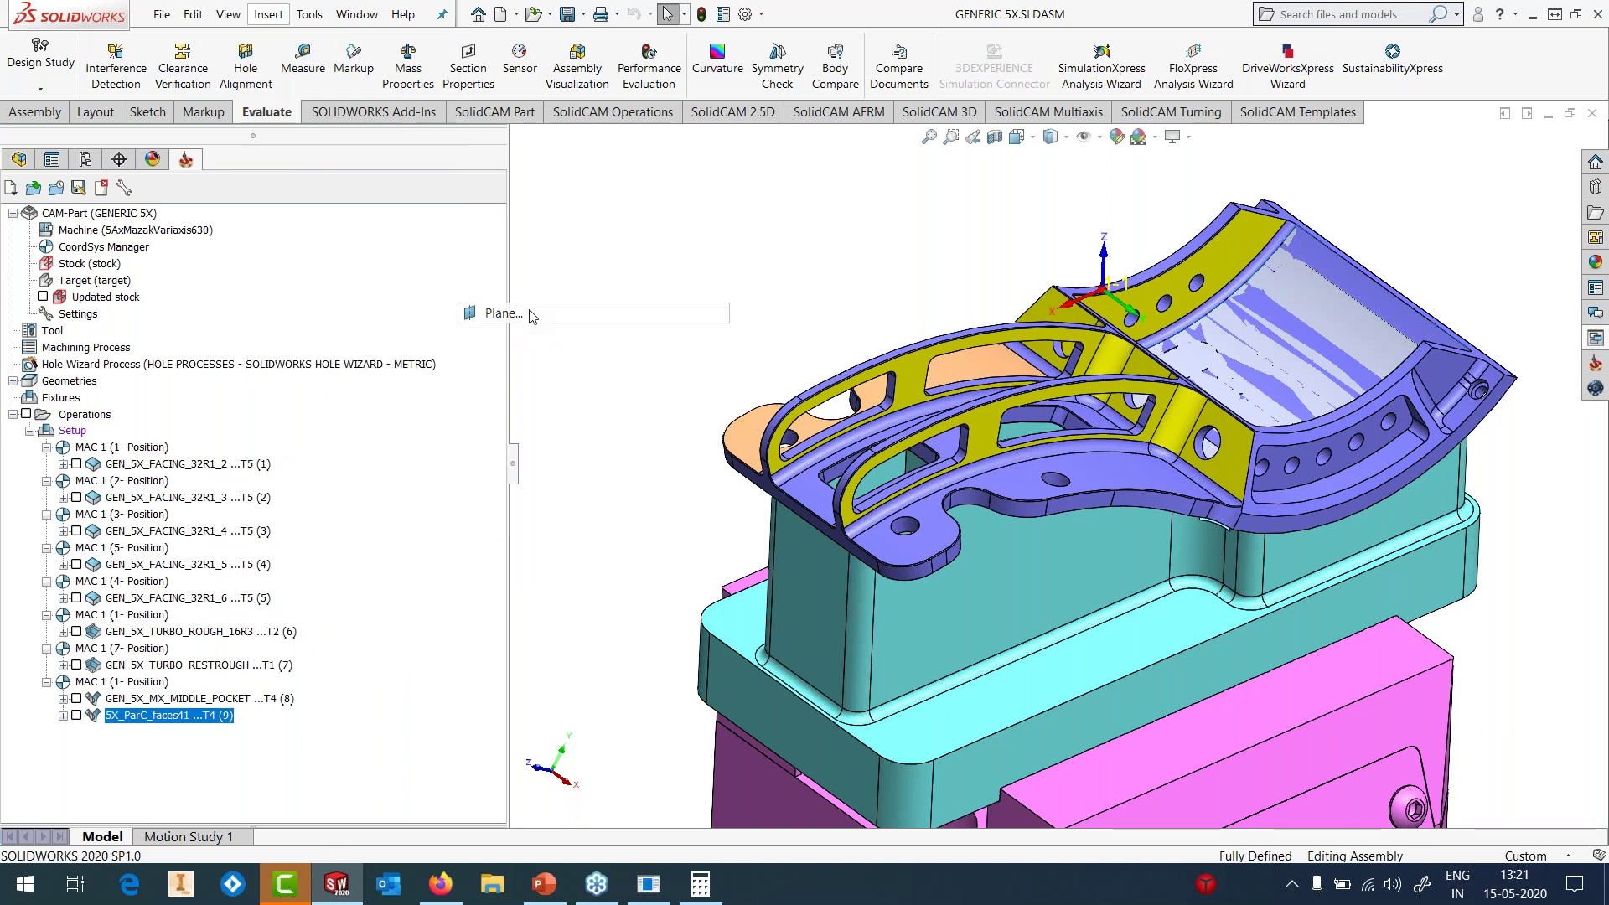
pyautogui.click(1145, 656)
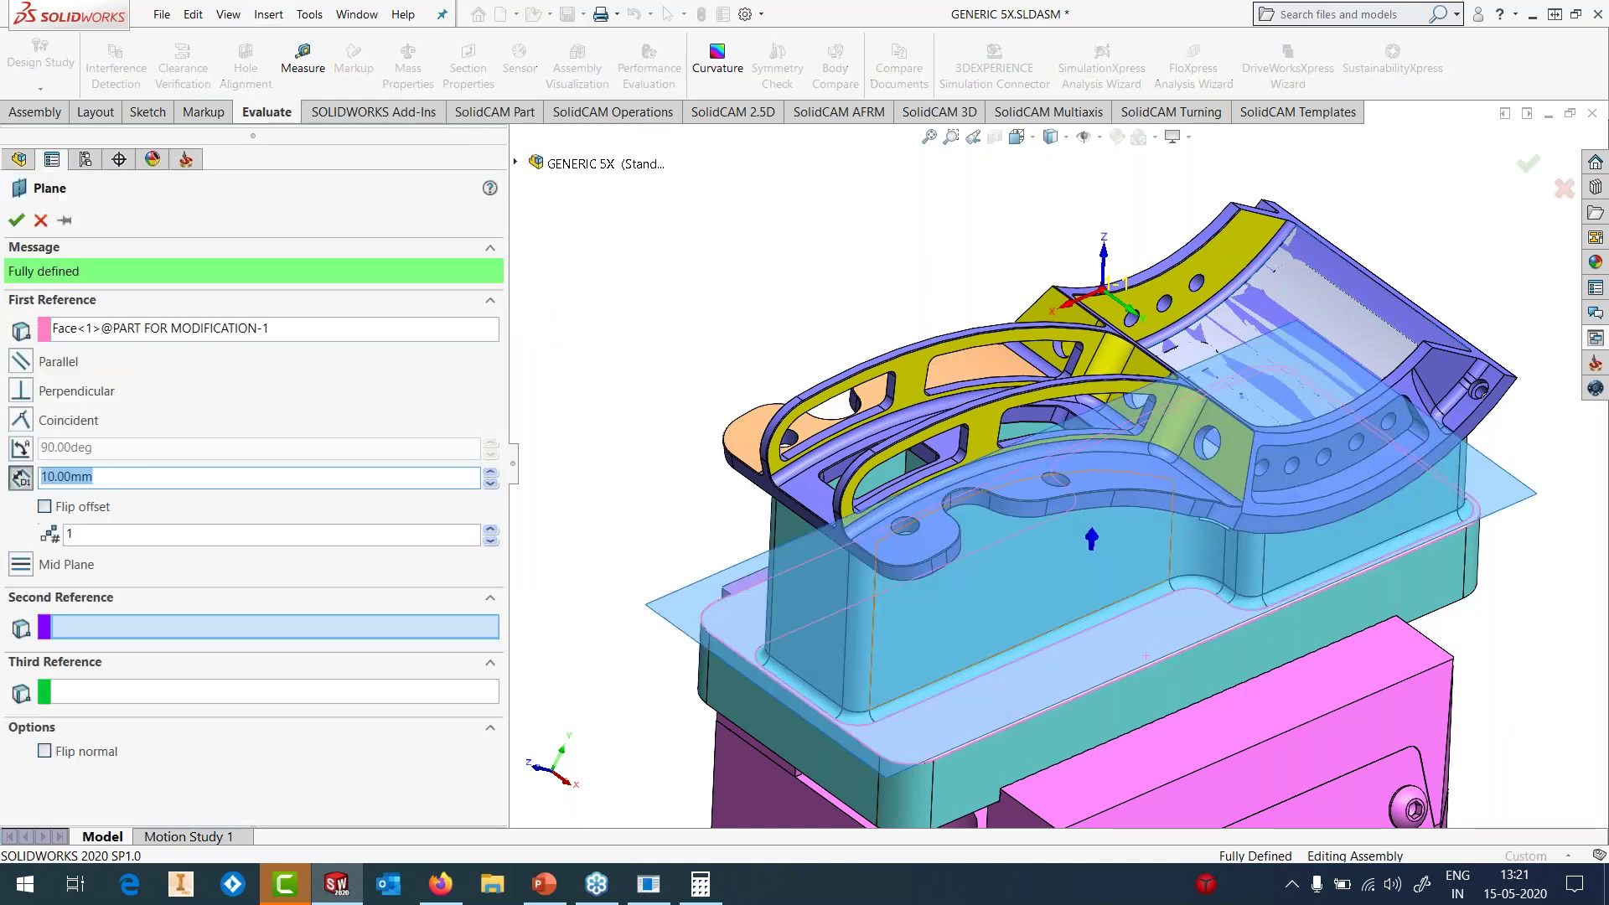
pyautogui.click(492, 471)
pyautogui.click(492, 471)
pyautogui.click(491, 472)
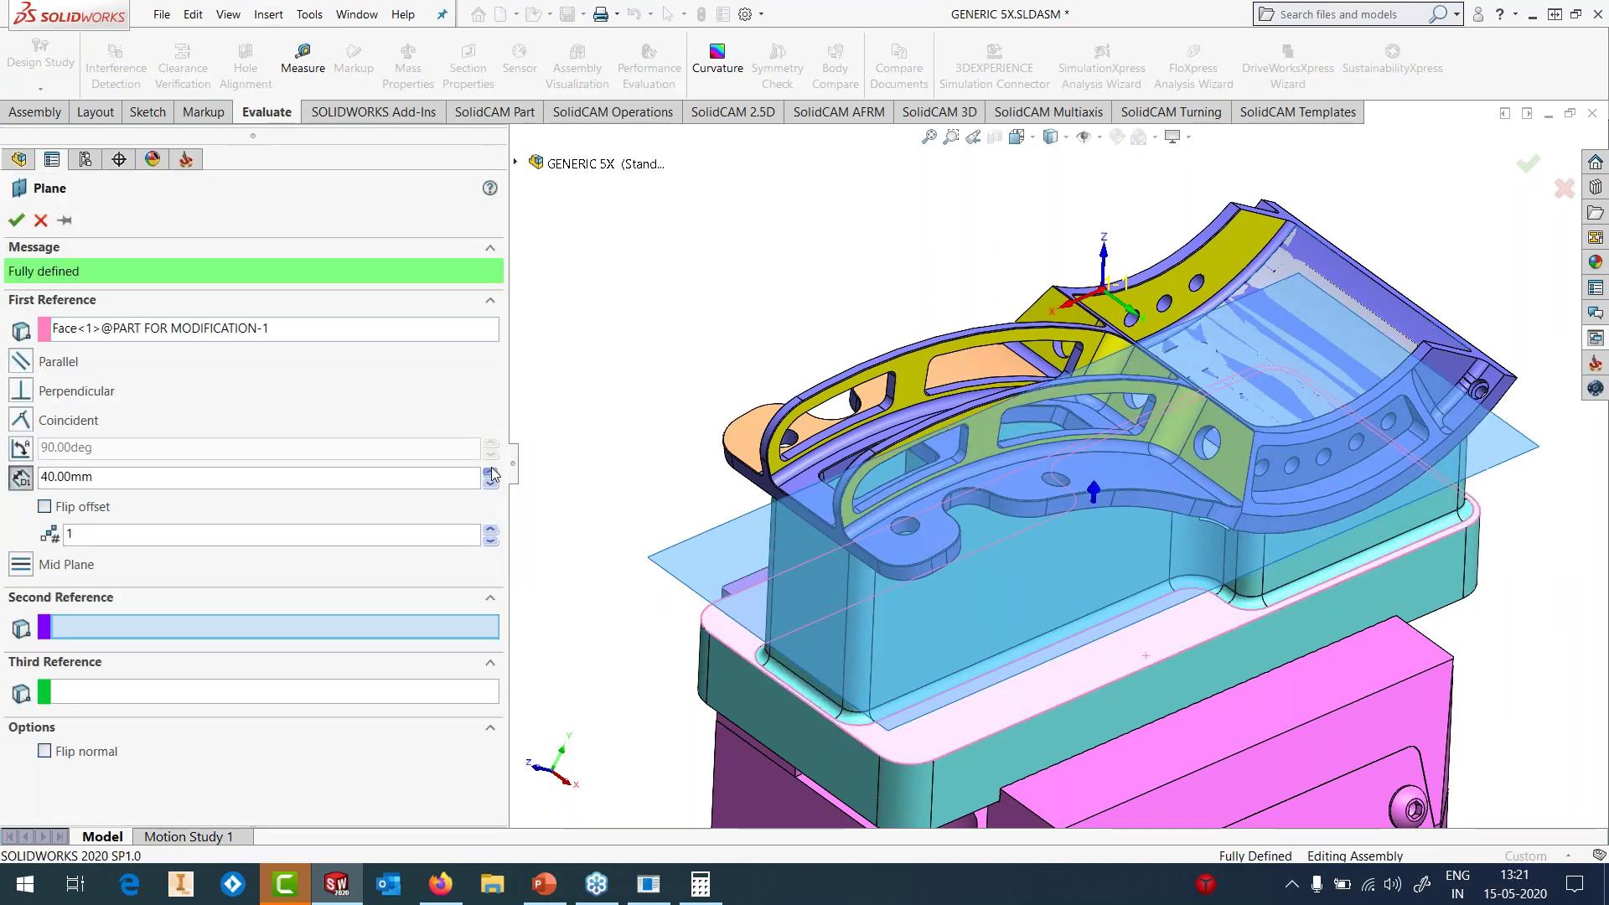
pyautogui.click(492, 472)
pyautogui.click(491, 472)
pyautogui.click(492, 472)
pyautogui.click(492, 472)
pyautogui.tripleClick(492, 472)
pyautogui.click(492, 471)
pyautogui.click(492, 472)
pyautogui.click(491, 472)
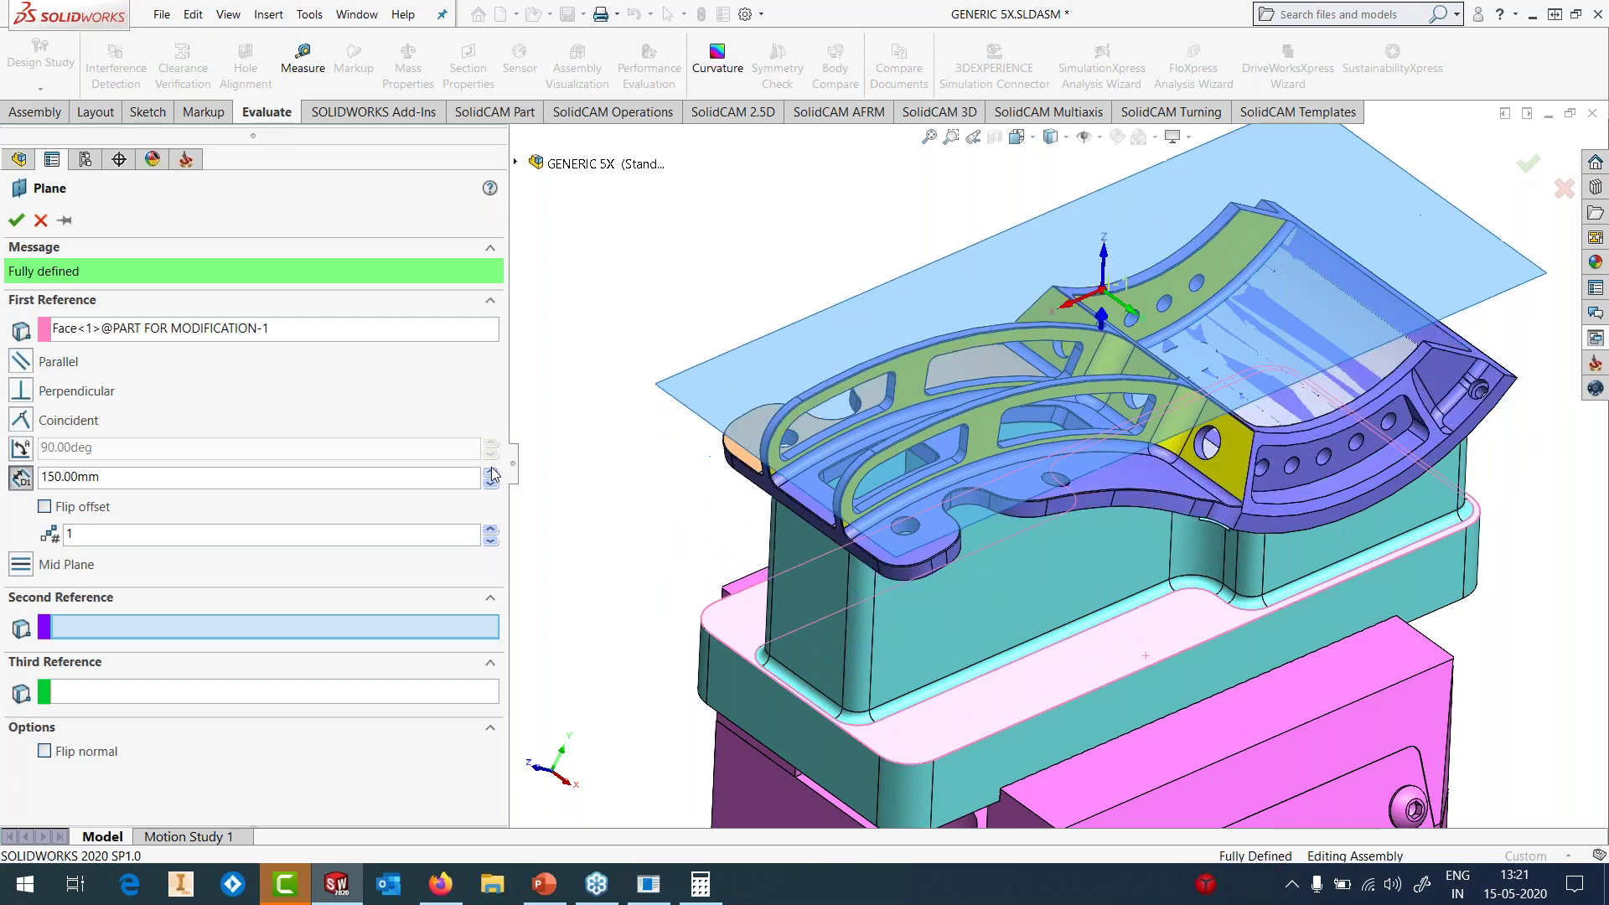
pyautogui.click(492, 471)
pyautogui.click(492, 472)
pyautogui.moveTo(1089, 503); pyautogui.dragTo(1172, 484, button='middle')
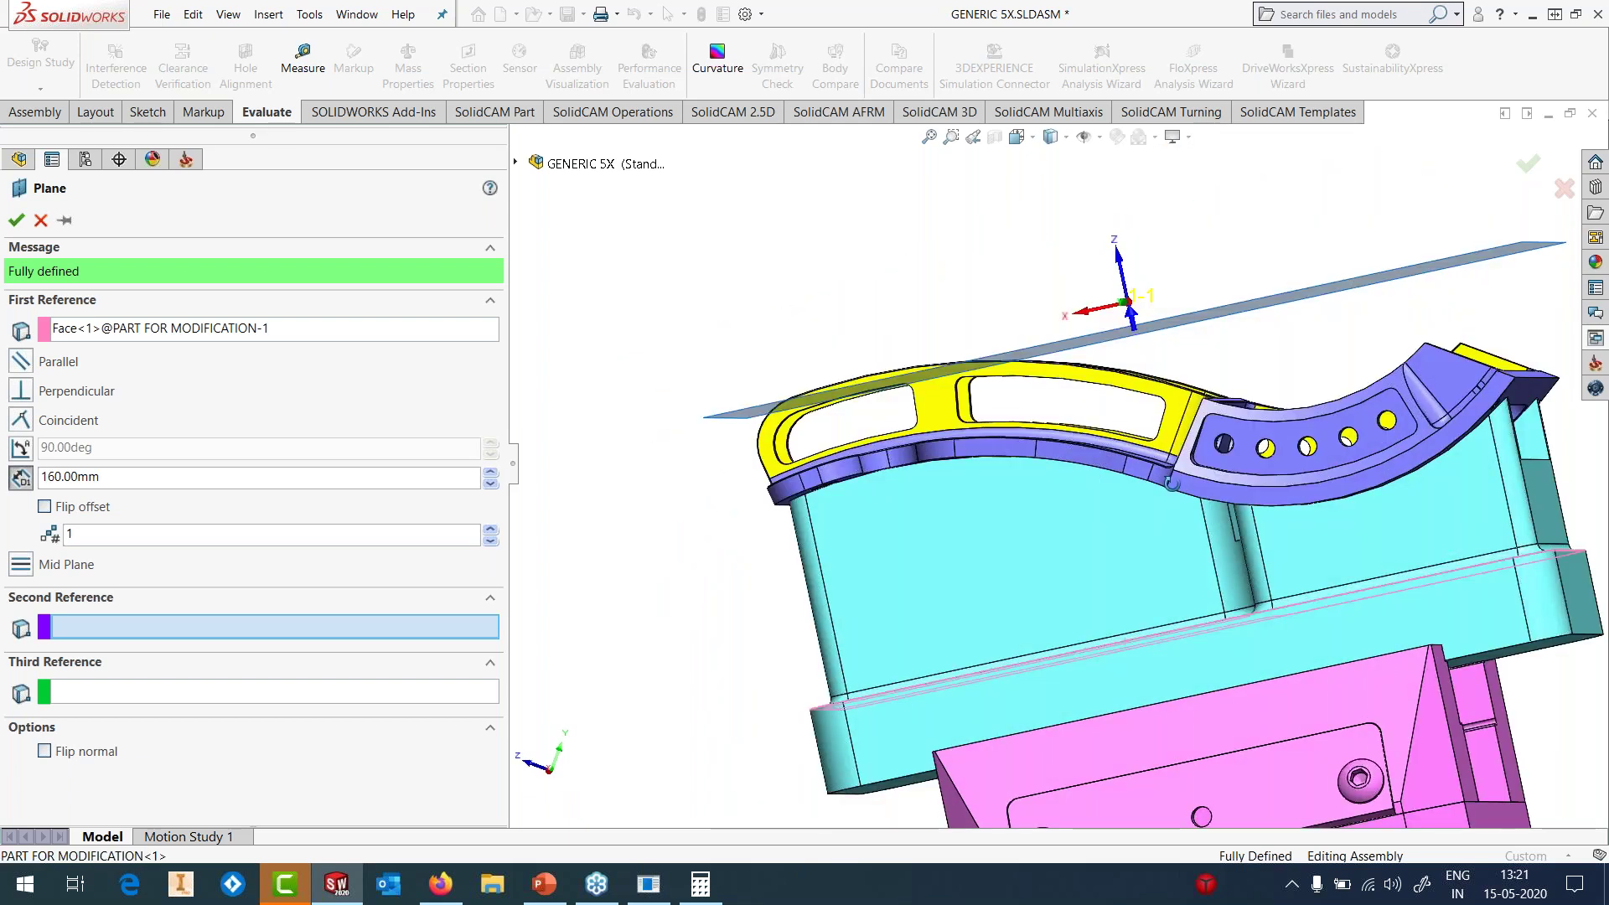
pyautogui.click(491, 473)
pyautogui.click(491, 473)
pyautogui.click(491, 473)
pyautogui.moveTo(1173, 347); pyautogui.dragTo(1190, 444, button='middle')
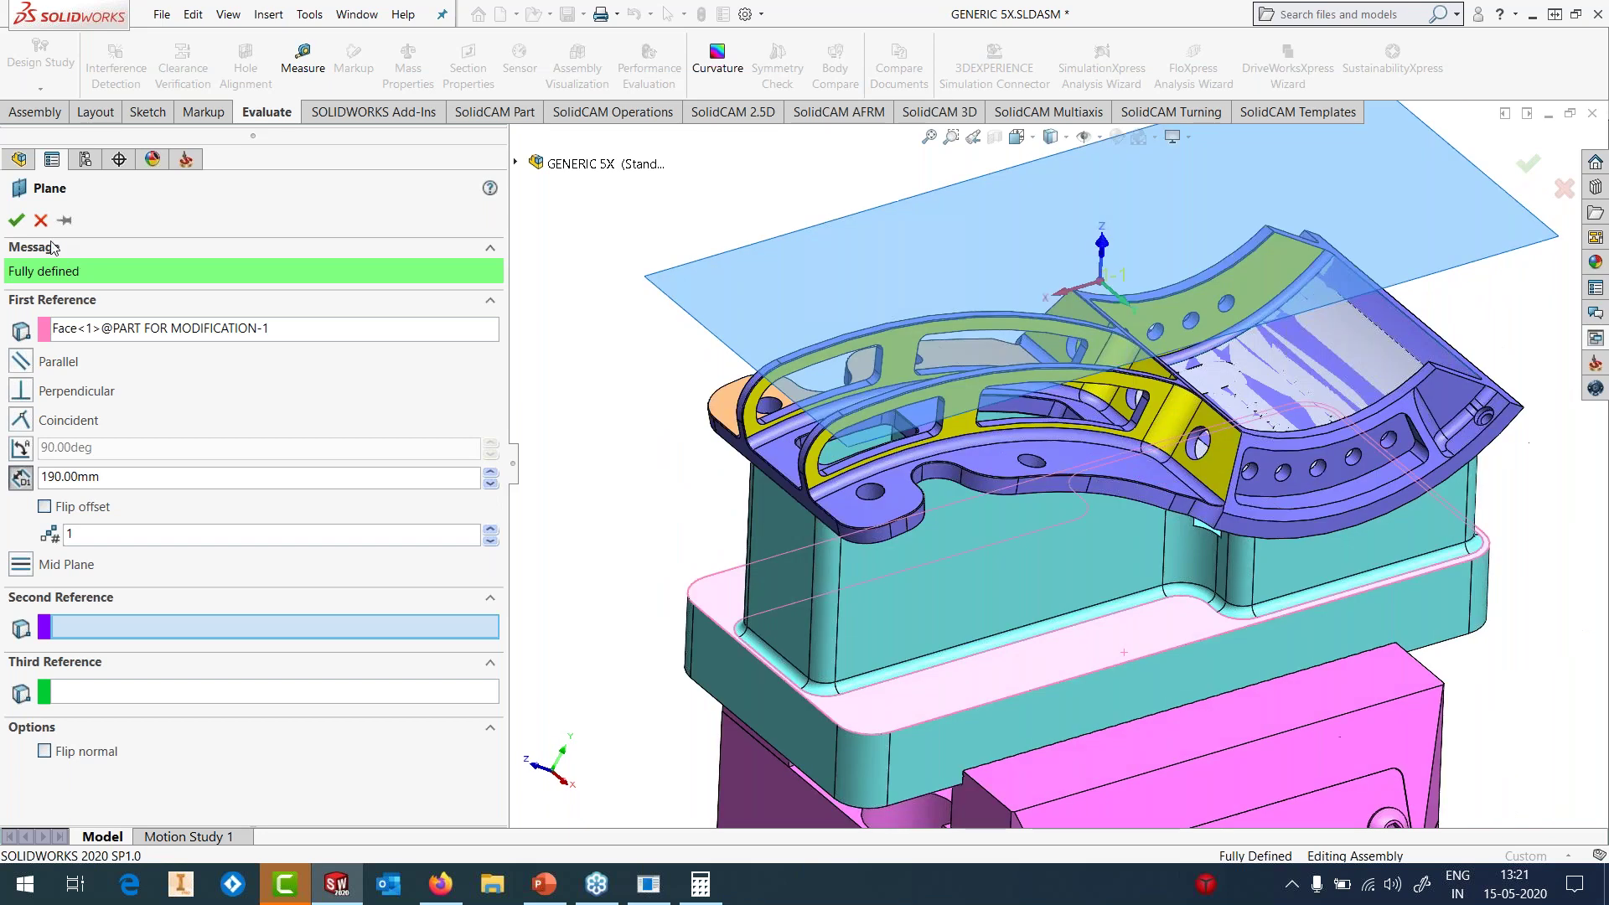
pyautogui.click(491, 473)
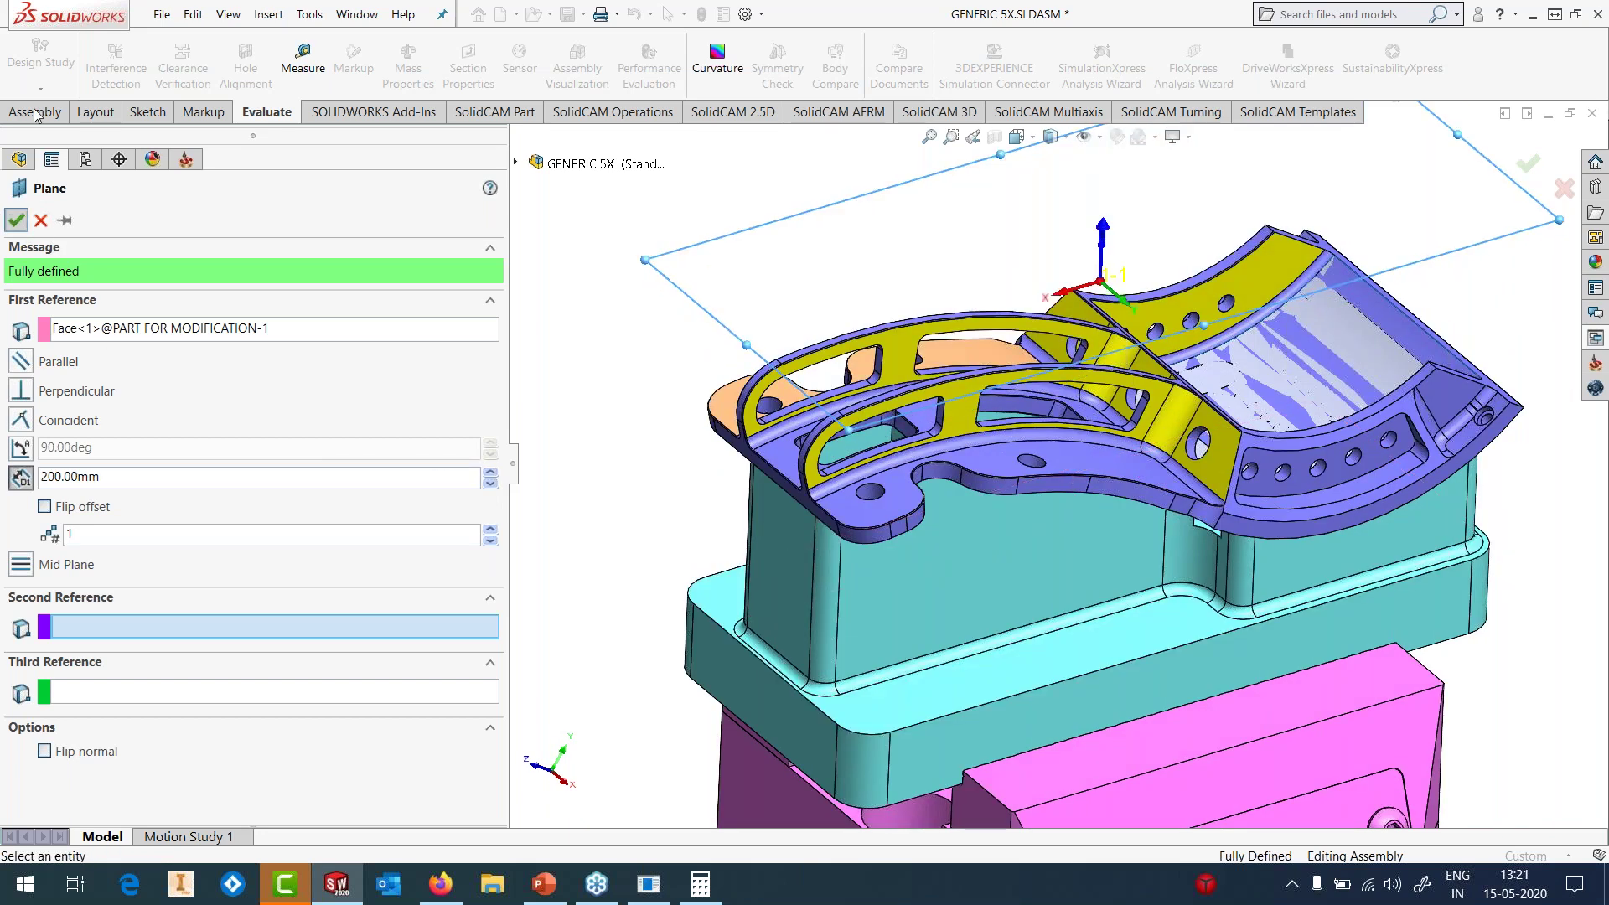
# - Start a sketch on the new plane, viewed from above, and draw a vertical line about 198.5 mm long over the side flange
pyautogui.click(147, 113)
pyautogui.click(23, 55)
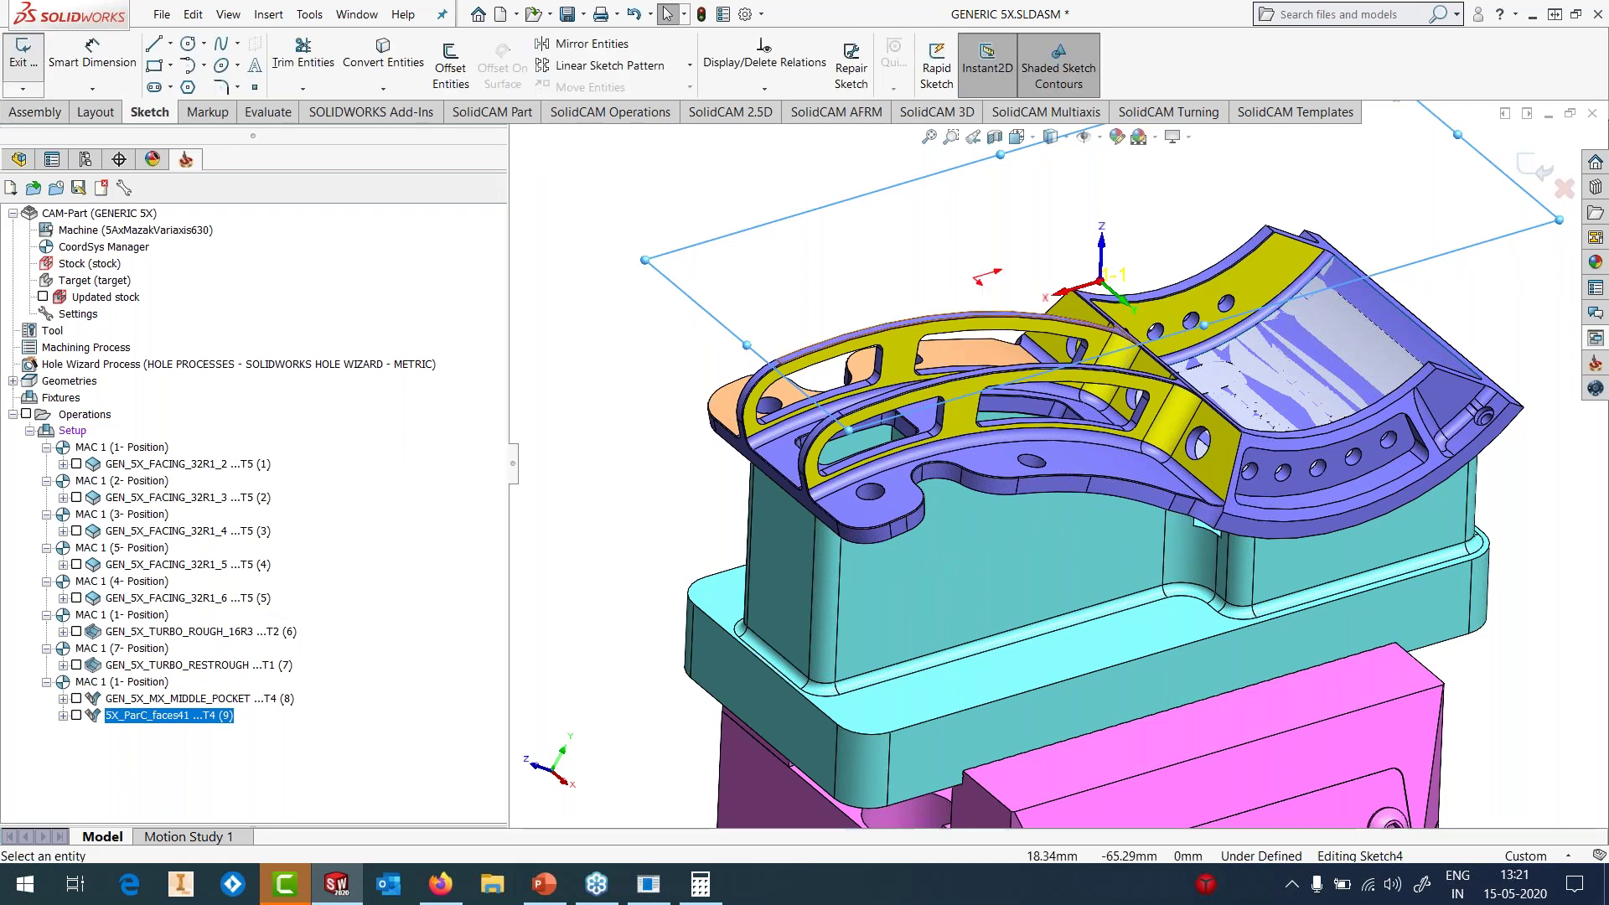
pyautogui.press('f')
pyautogui.press('space')
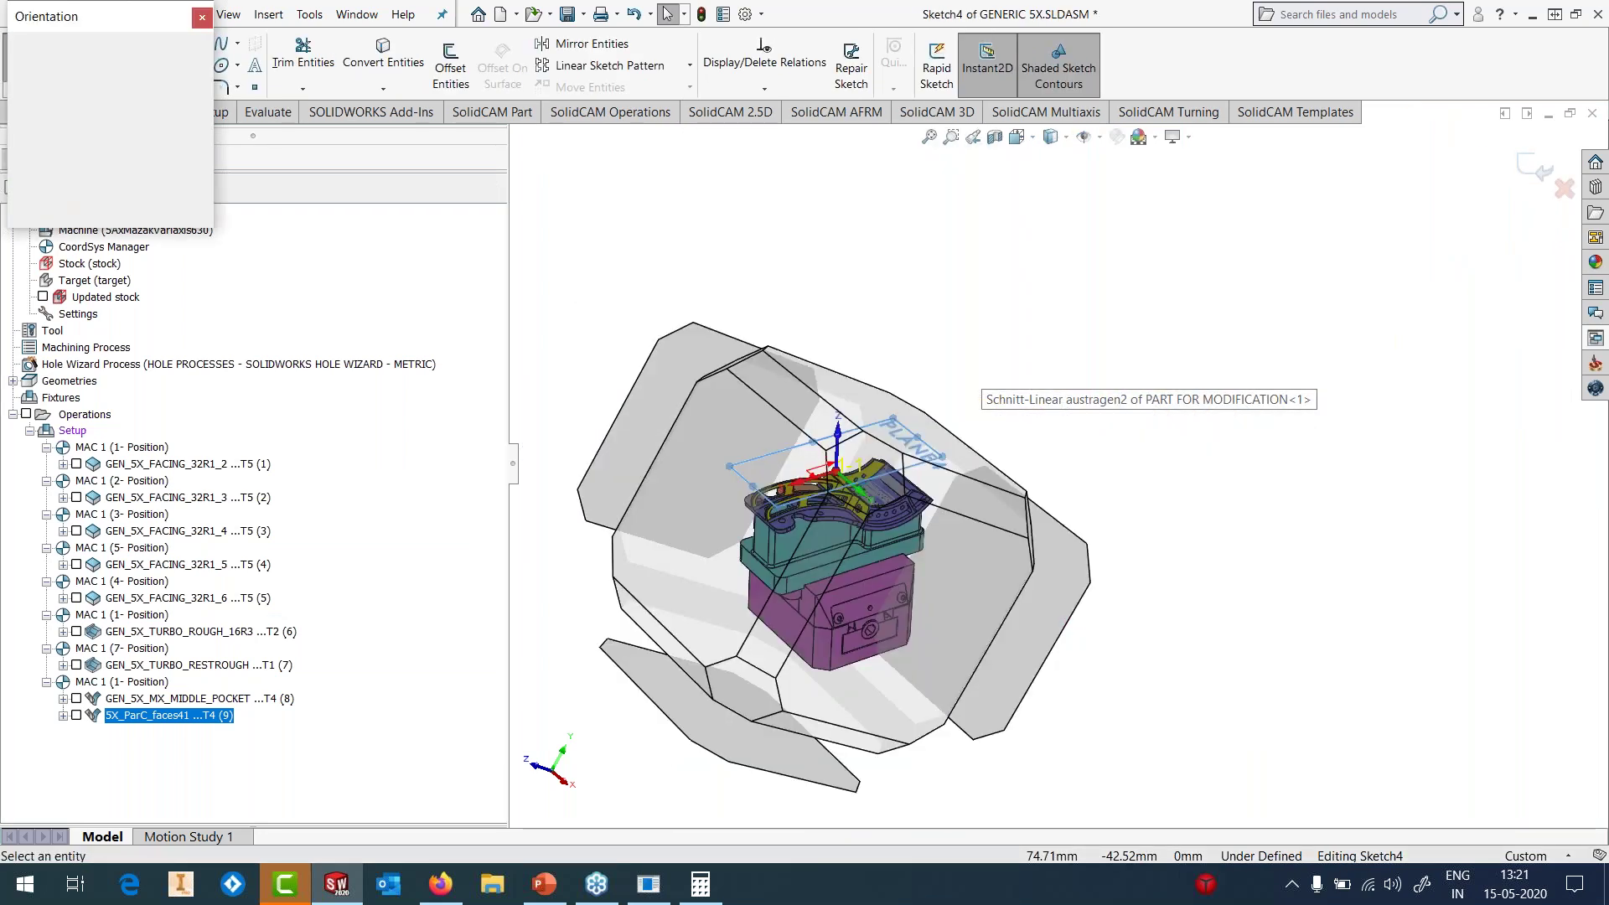
pyautogui.click(671, 382)
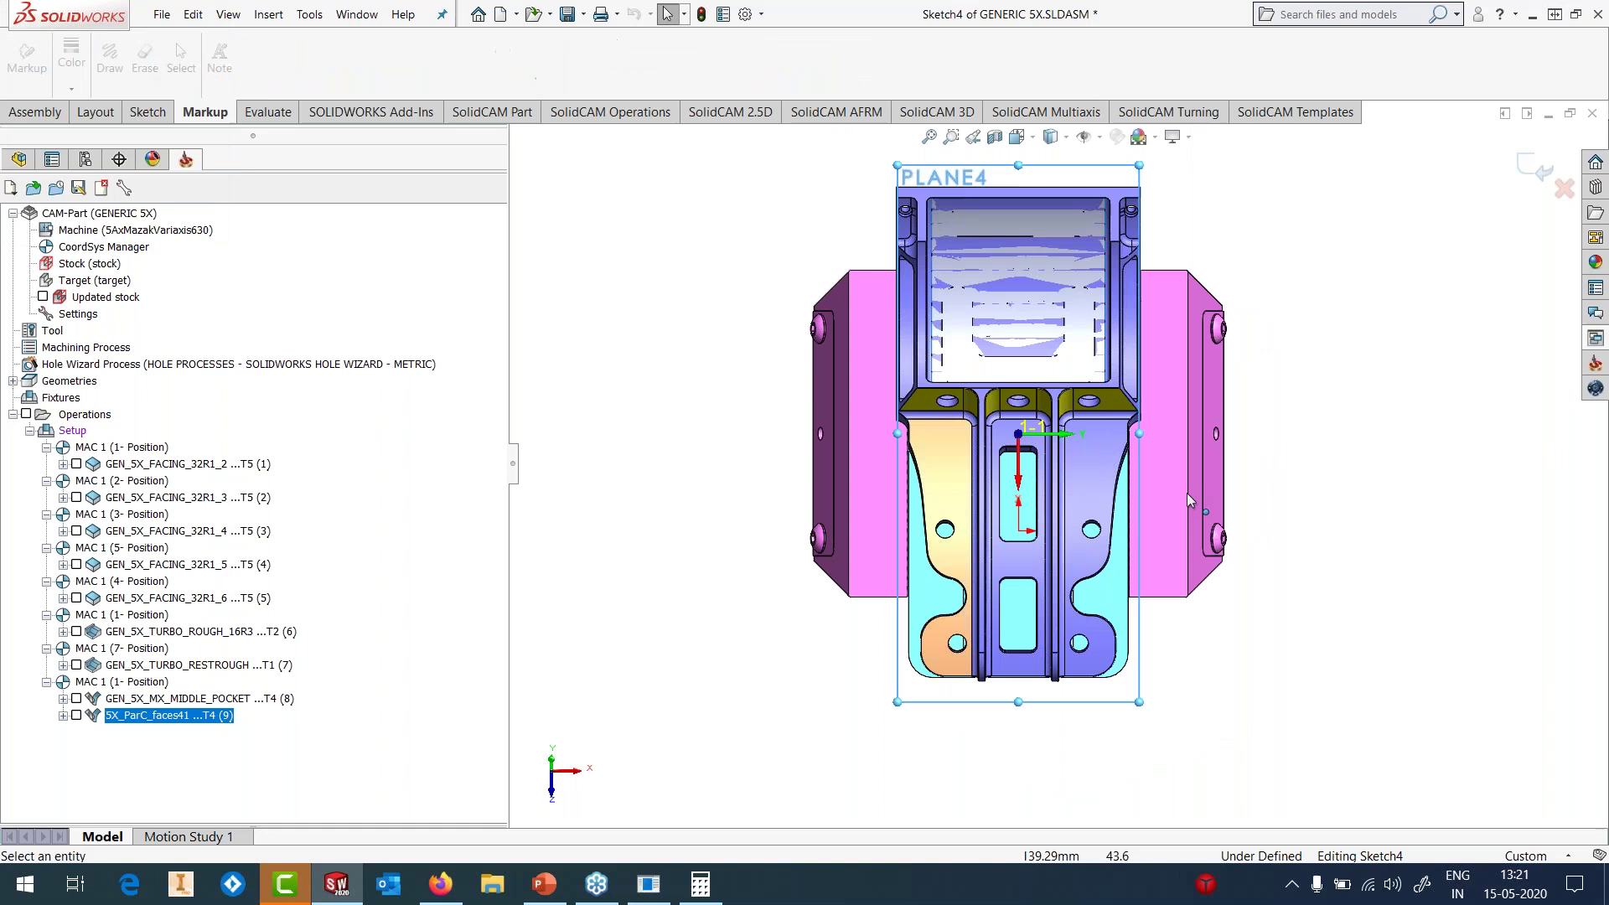
pyautogui.scroll(-3, 1188, 500)
pyautogui.click(148, 112)
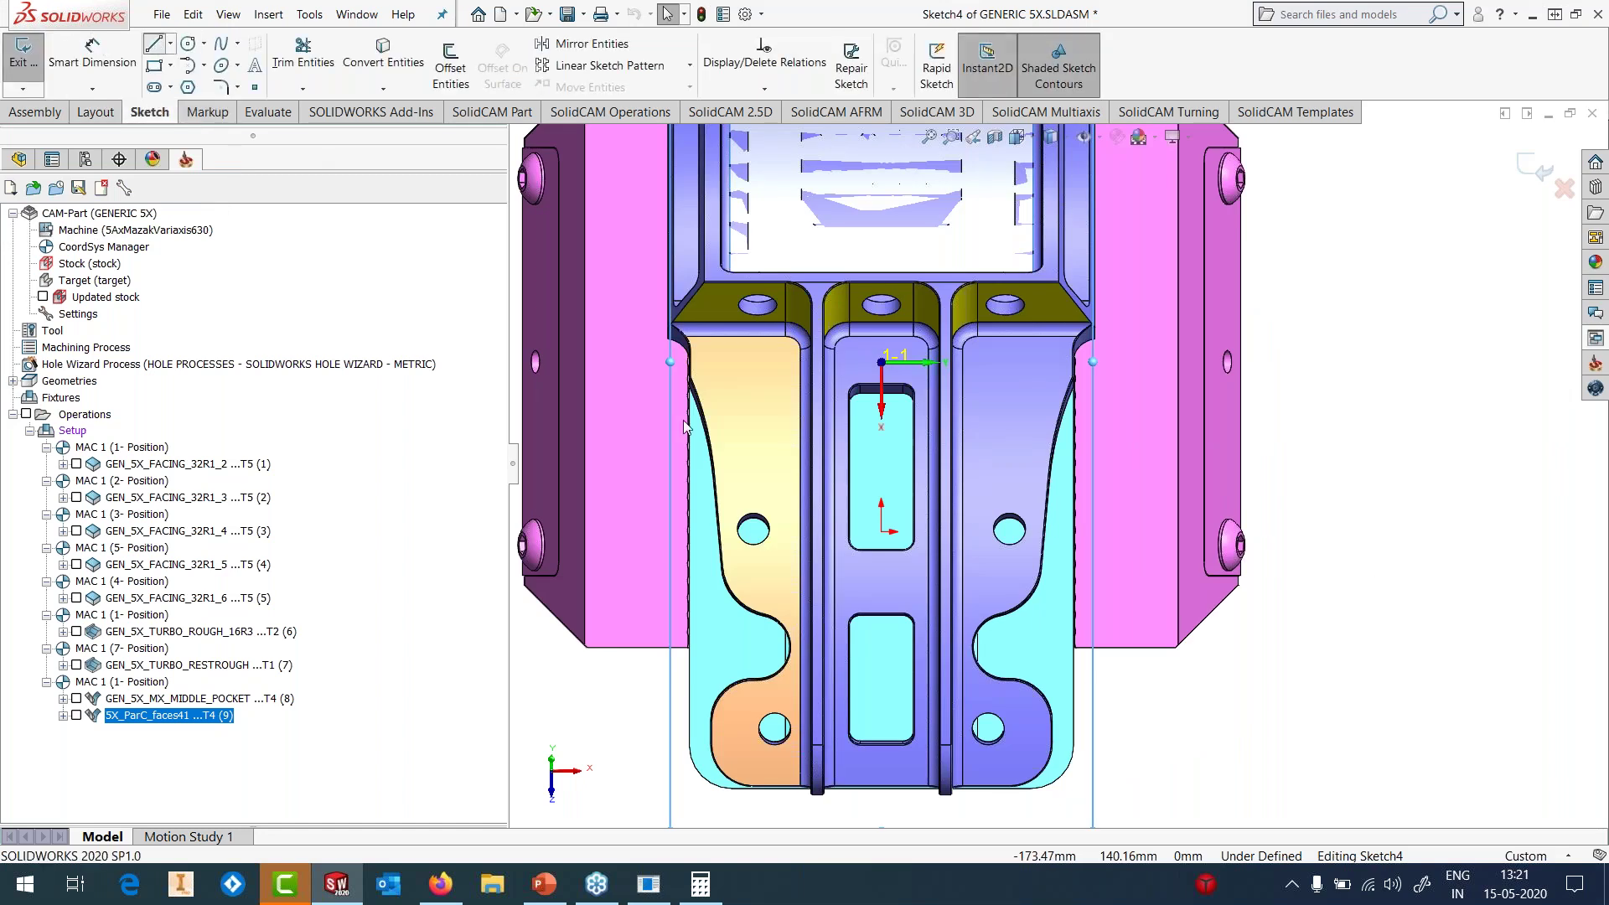
pyautogui.click(980, 444)
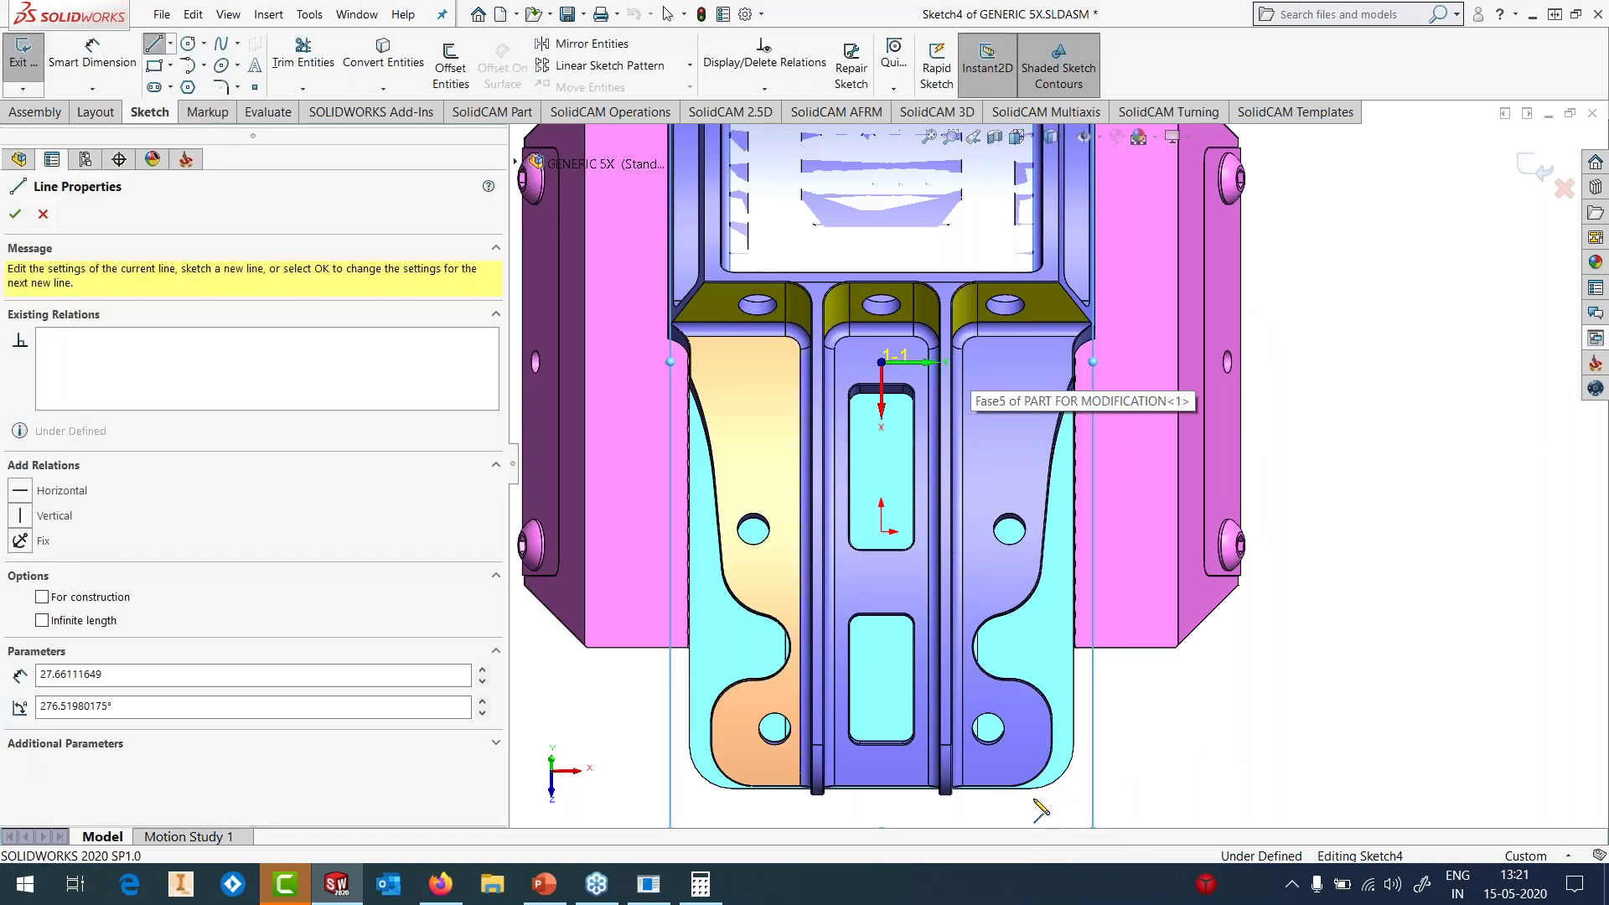
pyautogui.click(984, 788)
pyautogui.press('Escape')
# - Draw a horizontal line from the vertical line's upper end outward past the part's side edge
pyautogui.press('l')
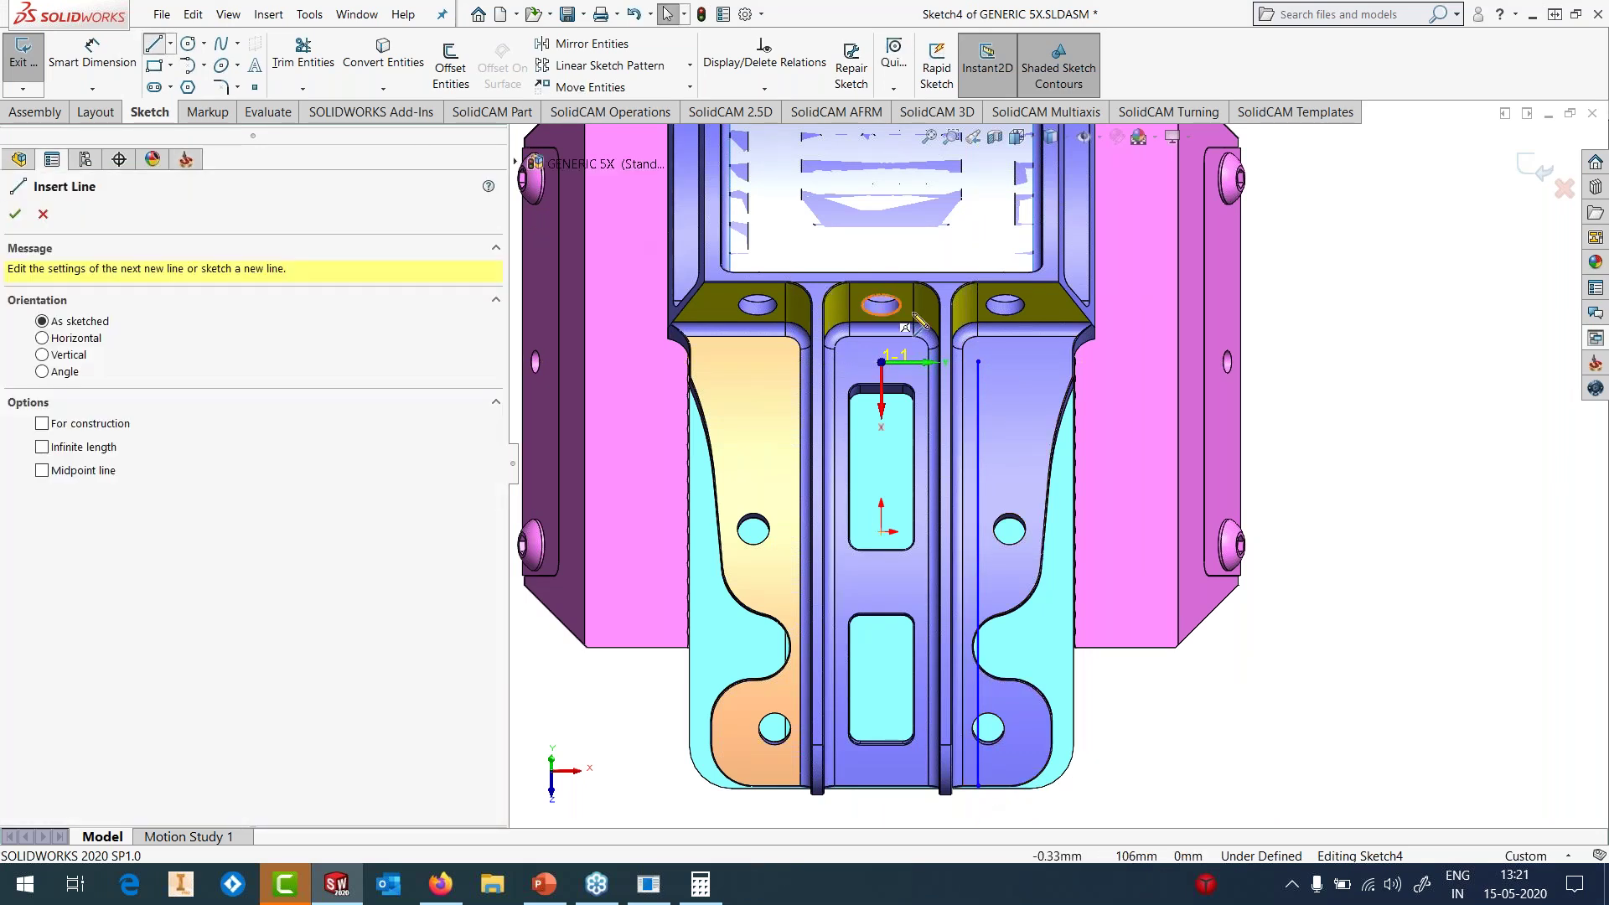
pyautogui.click(979, 362)
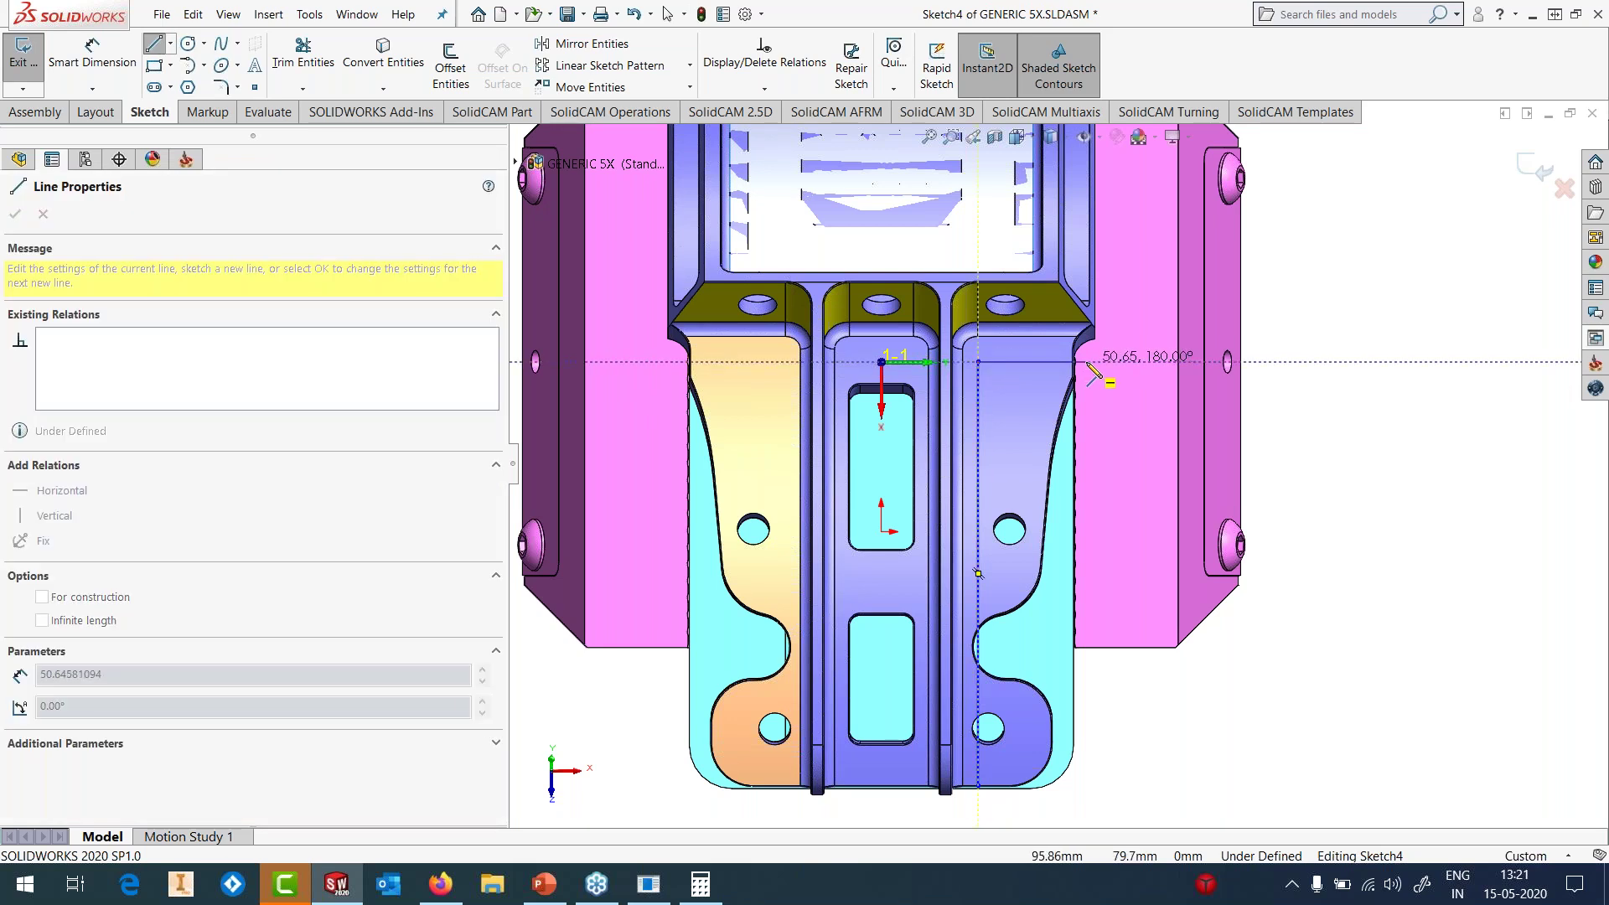
pyautogui.click(1107, 362)
pyautogui.press('Escape')
# - Draw a vertical construction line about 39 mm long from the part's outer corner and trim the horizontal line's overhang to it
pyautogui.press('l')
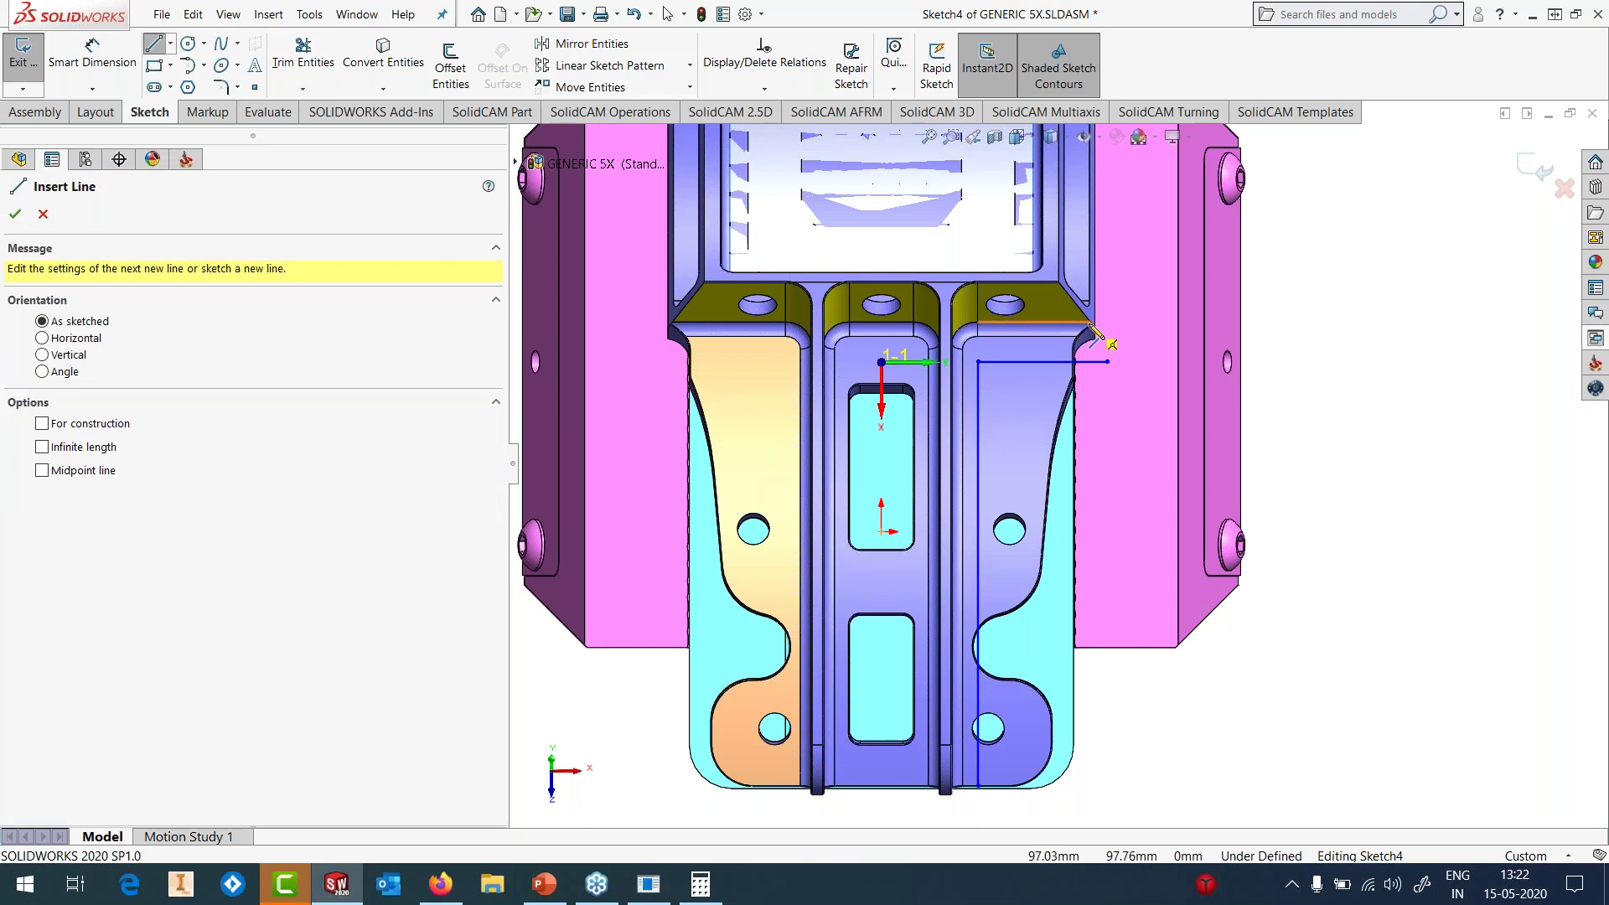
pyautogui.click(1090, 321)
pyautogui.click(1090, 406)
pyautogui.press('Escape')
pyautogui.click(1090, 368)
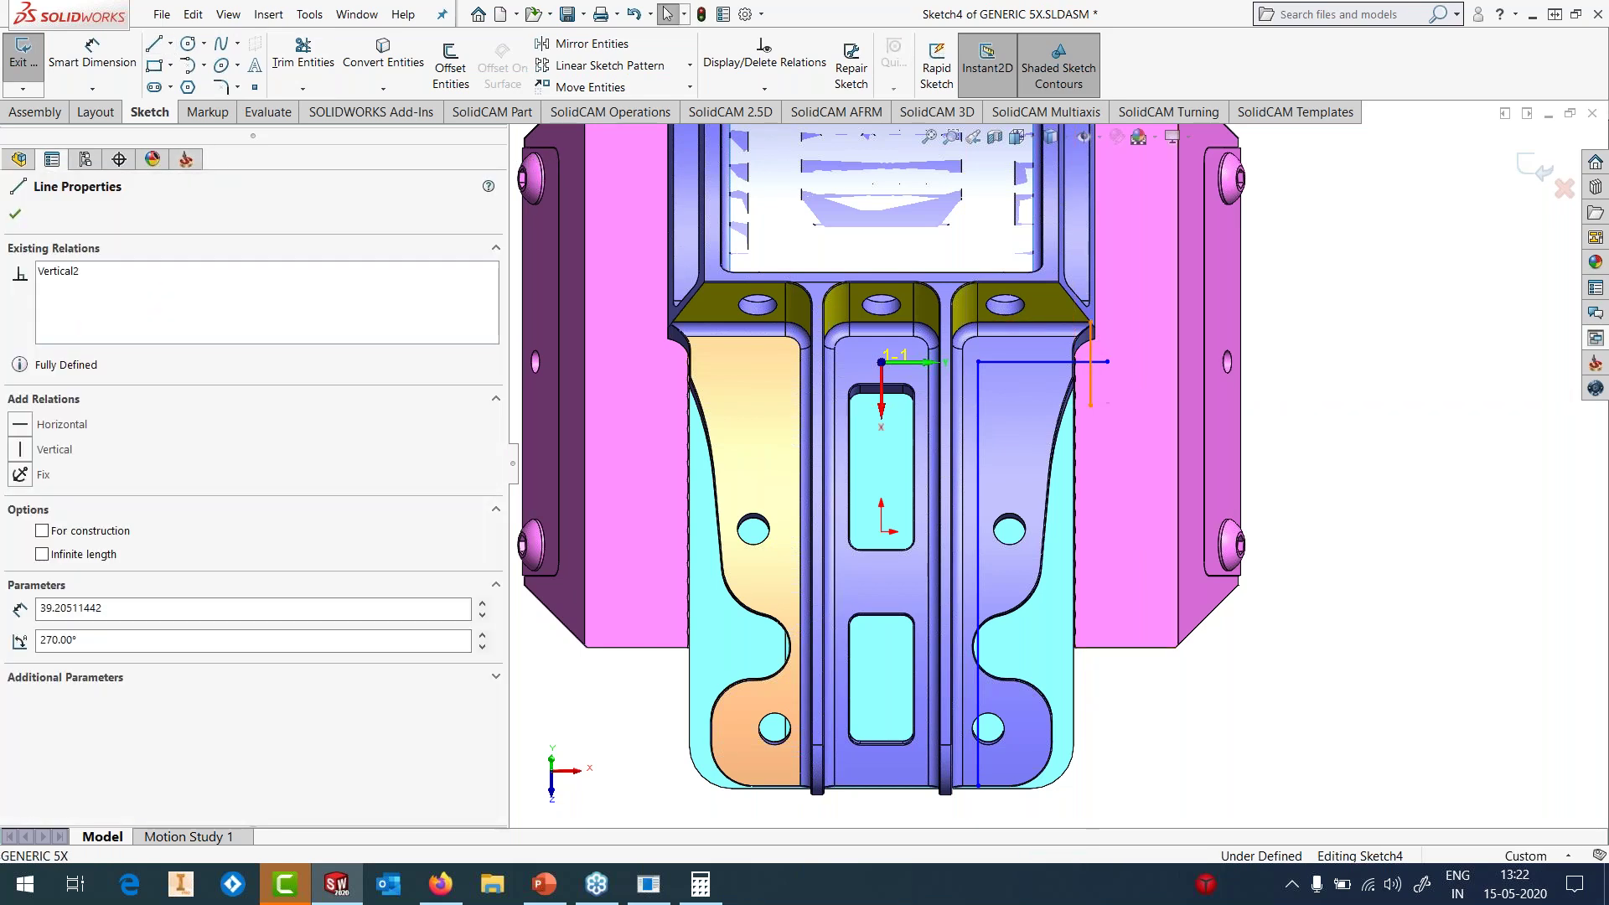
pyautogui.click(1146, 345)
pyautogui.click(1374, 369)
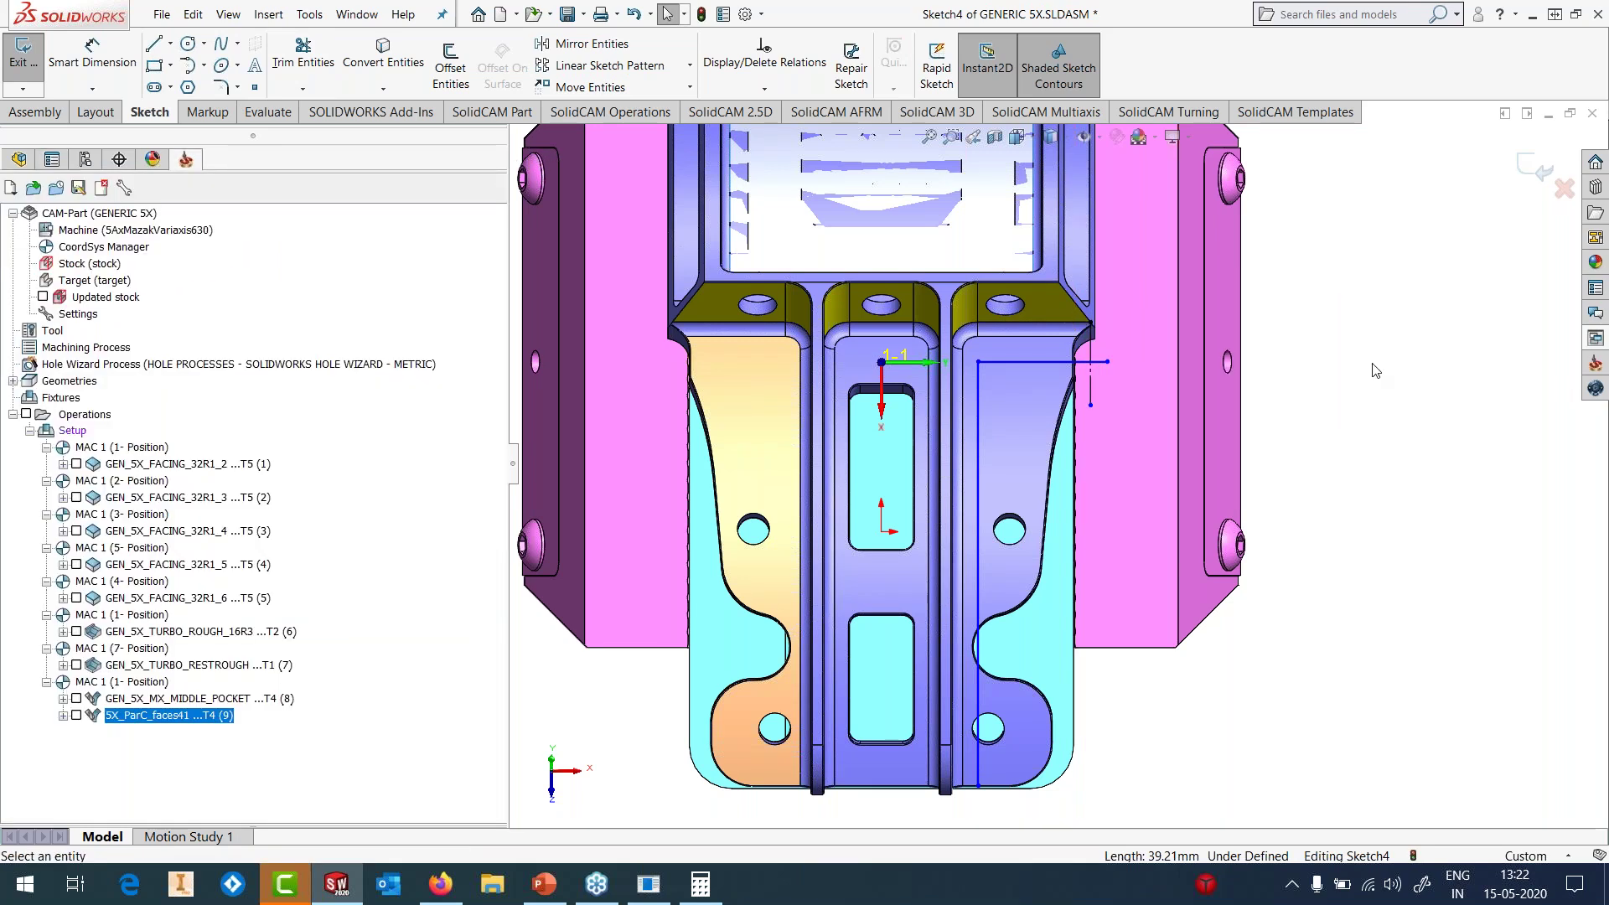
pyautogui.click(310, 64)
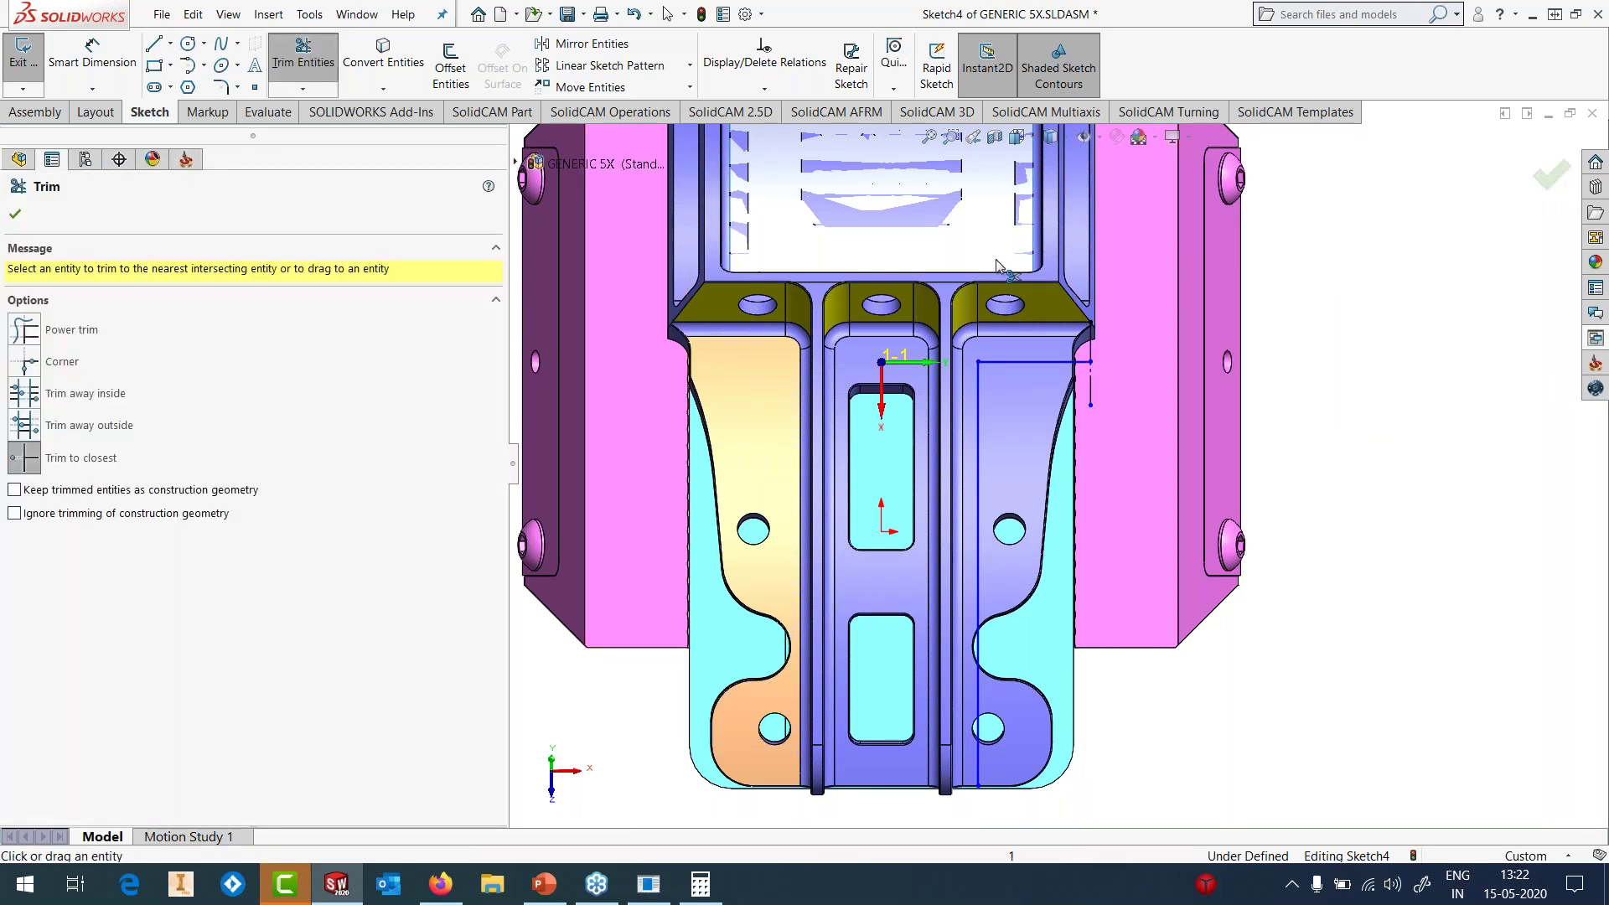
pyautogui.click(16, 214)
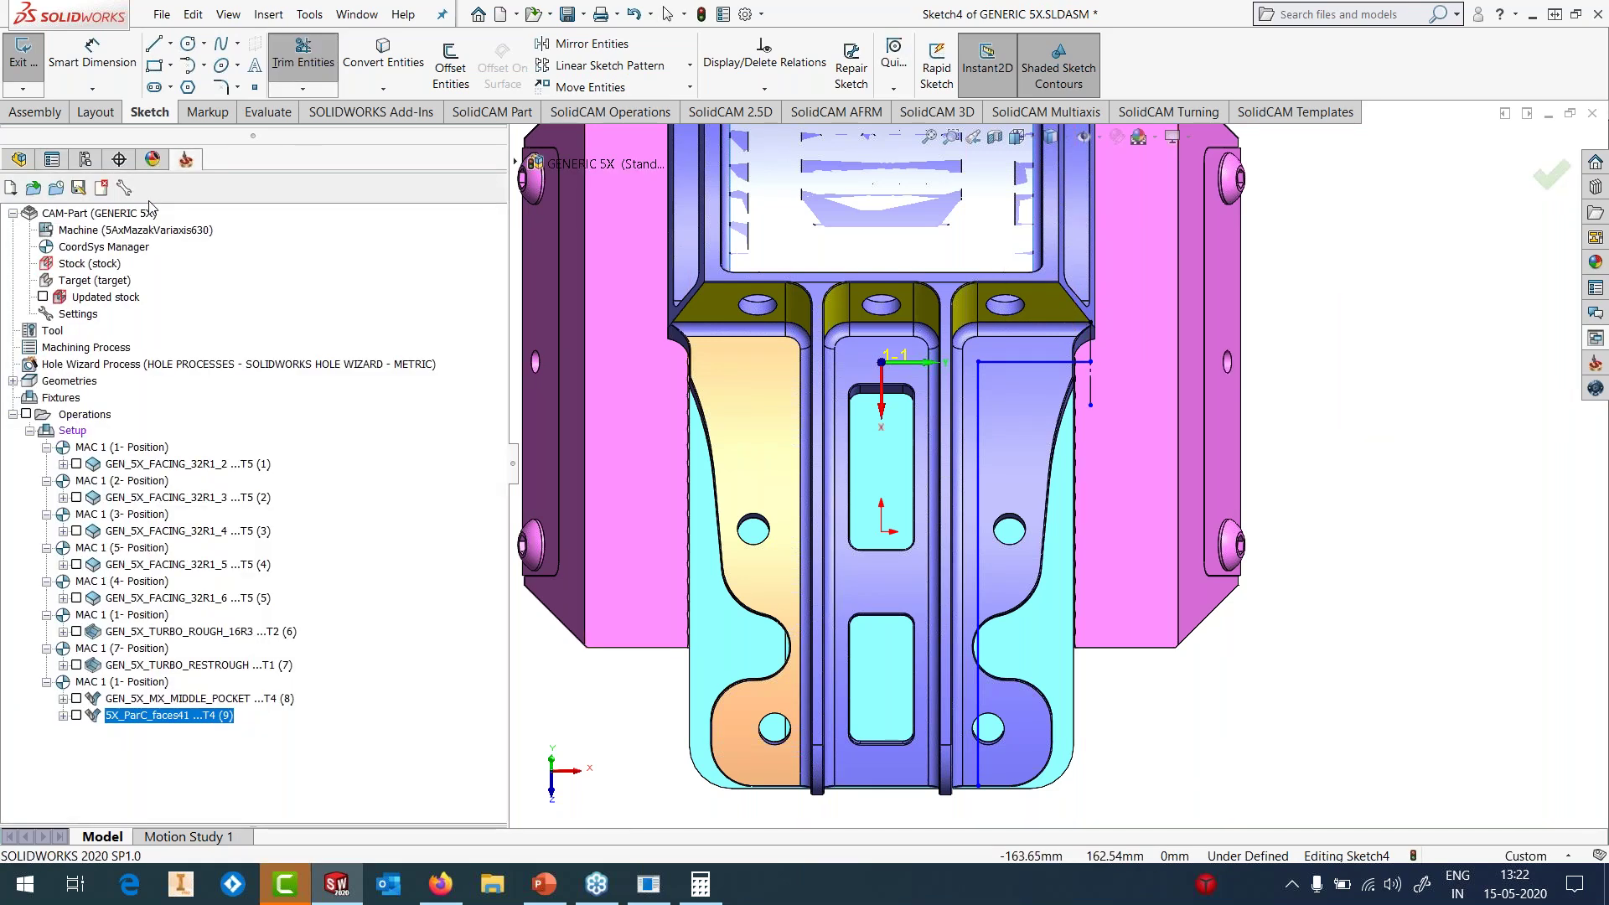
# - Fillet the corner between the long vertical line and the horizontal line with a 10 mm radius
pyautogui.click(238, 86)
pyautogui.click(250, 110)
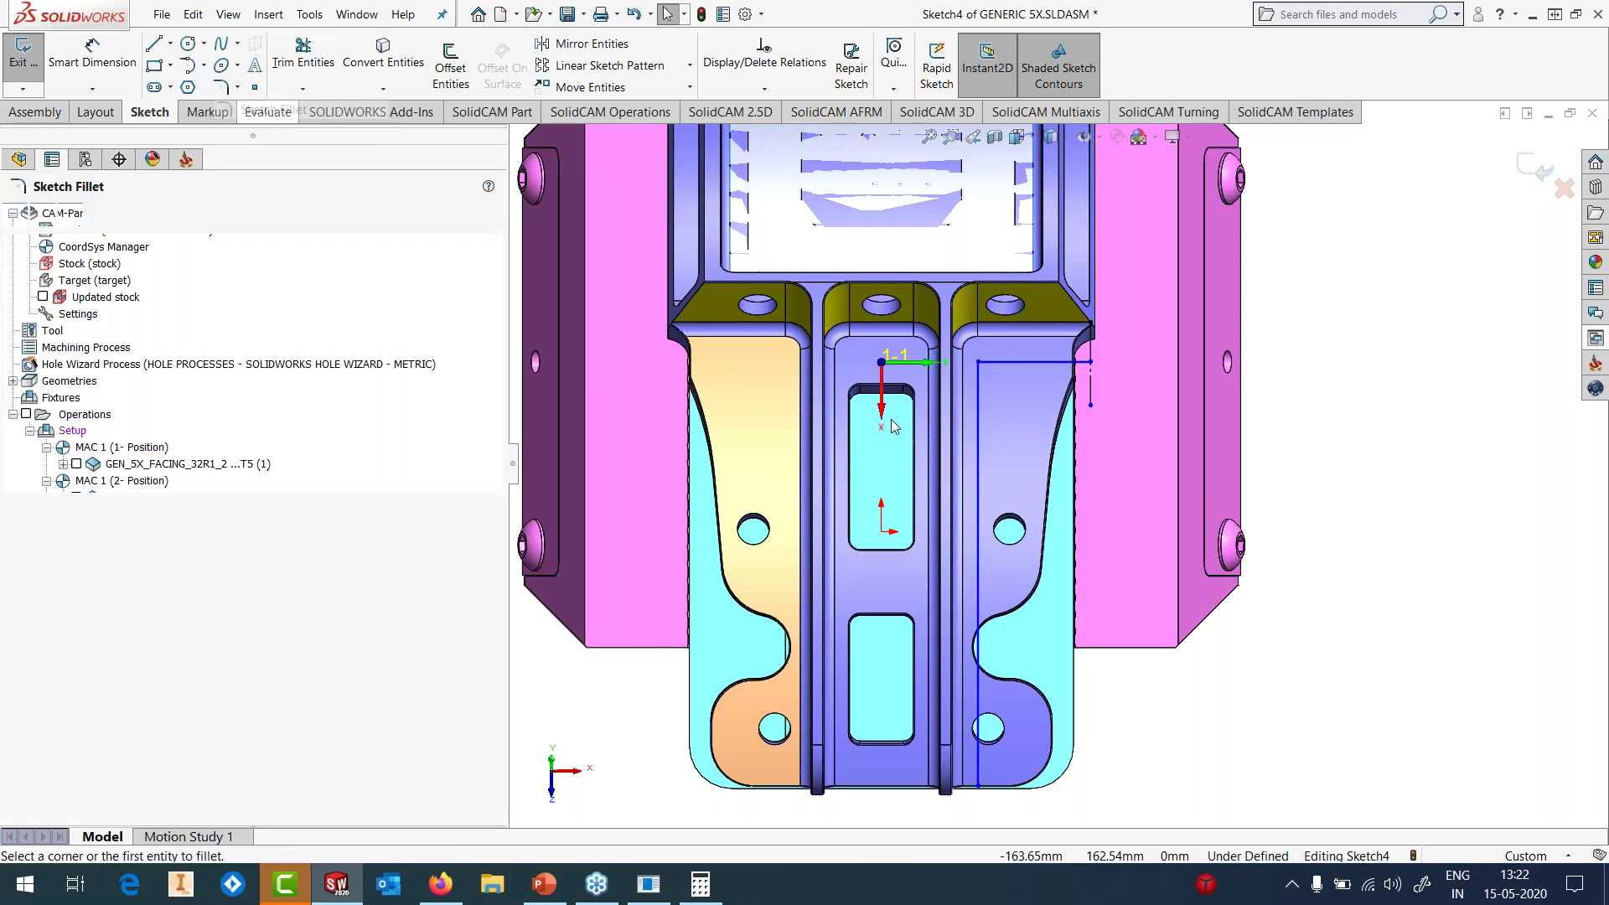
pyautogui.click(978, 400)
pyautogui.click(978, 401)
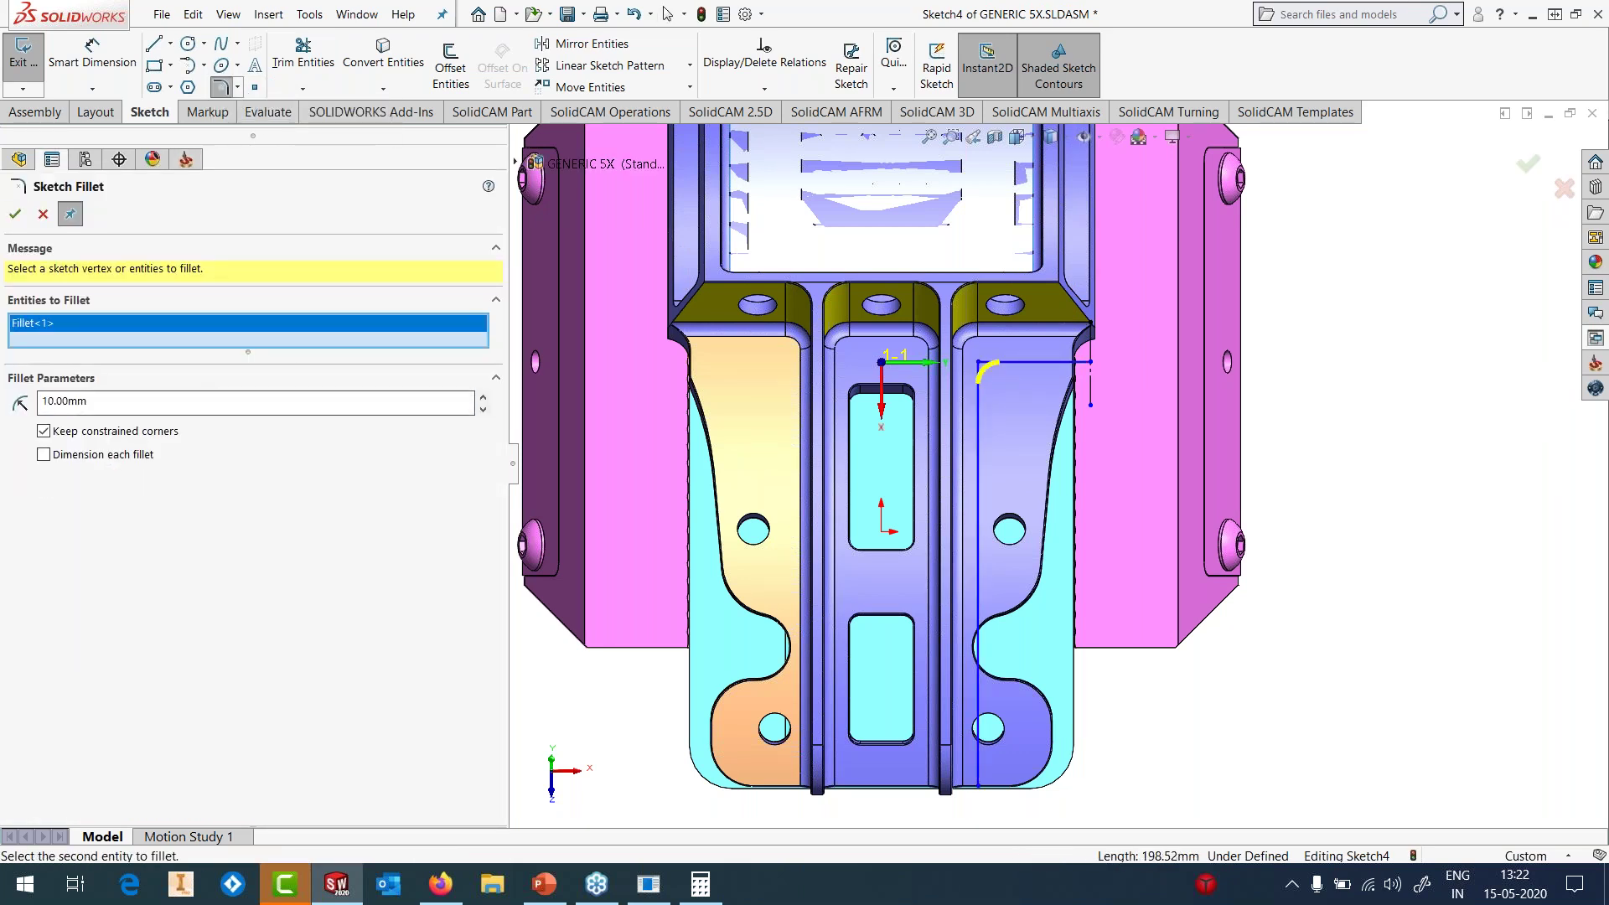
pyautogui.click(15, 215)
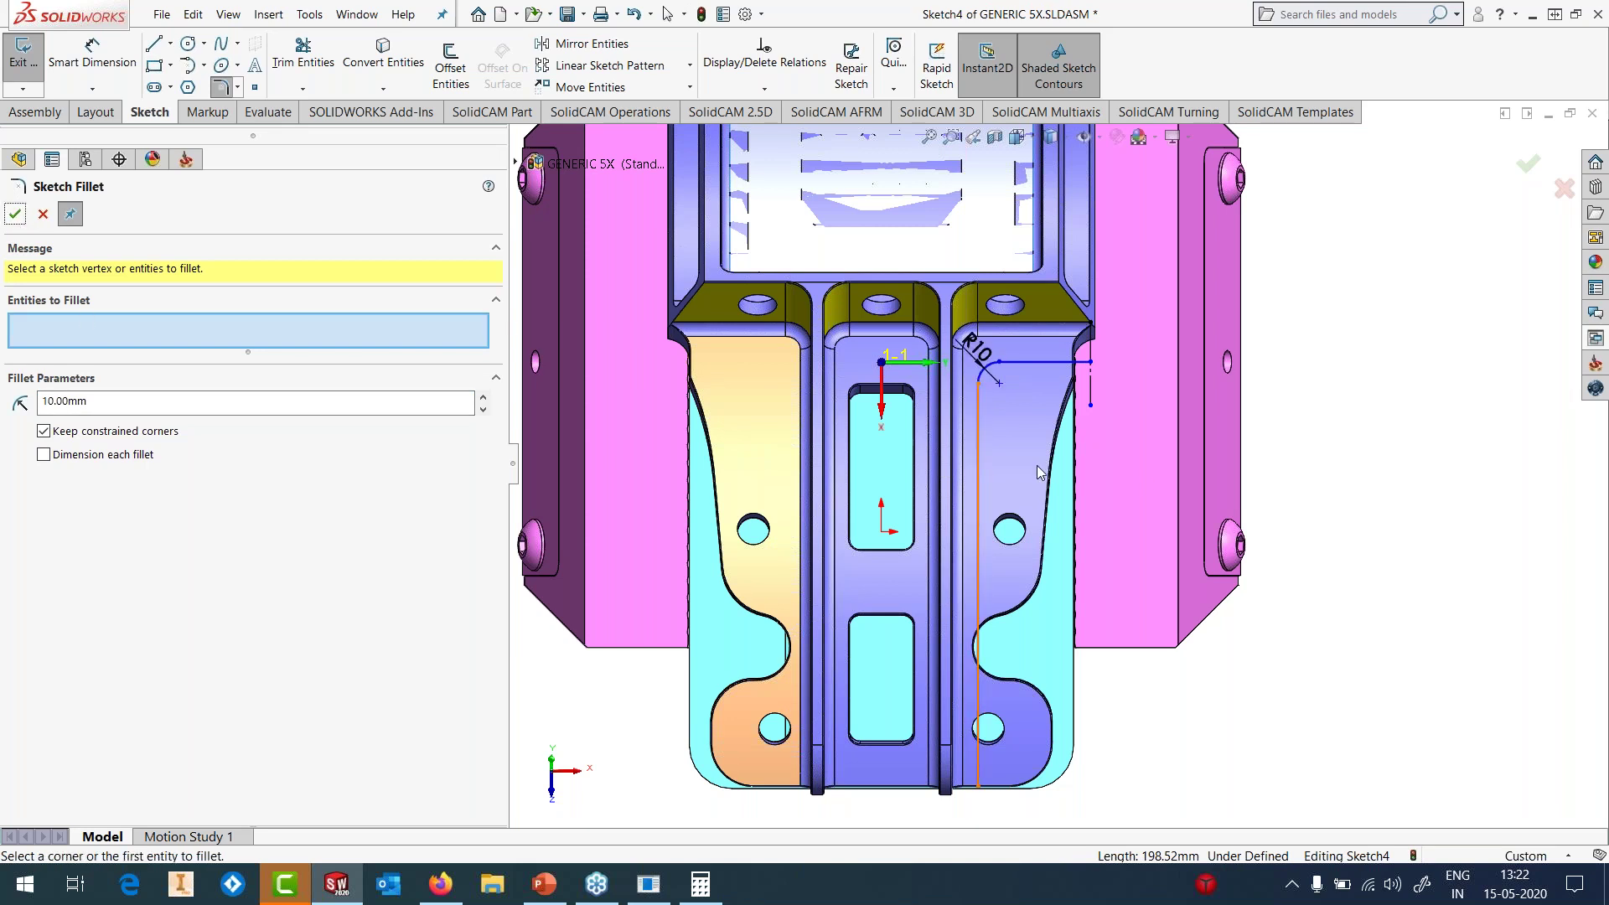
# - Finish the corner fillet and exit the guide curve sketch above the part
pyautogui.click(1526, 162)
pyautogui.moveTo(1275, 553)
pyautogui.mouseDown(button='middle')
pyautogui.moveTo(1286, 365)
pyautogui.moveTo(1110, 337)
pyautogui.mouseUp(button='middle')
pyautogui.scroll(3, 1110, 336)
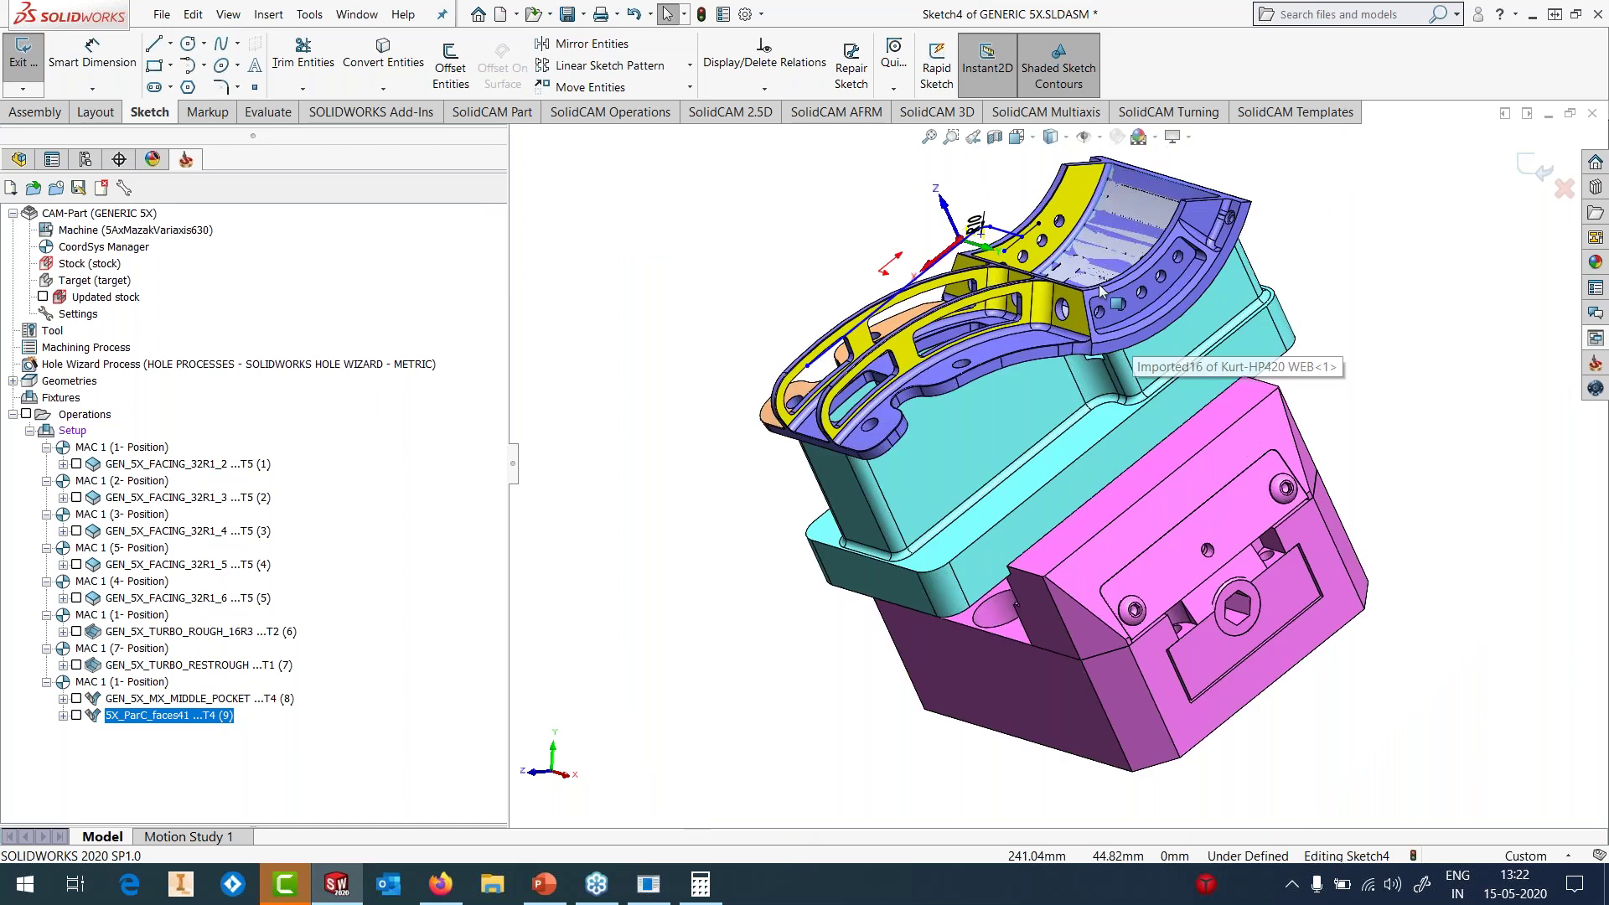
pyautogui.scroll(-2, 1112, 243)
pyautogui.click(1535, 168)
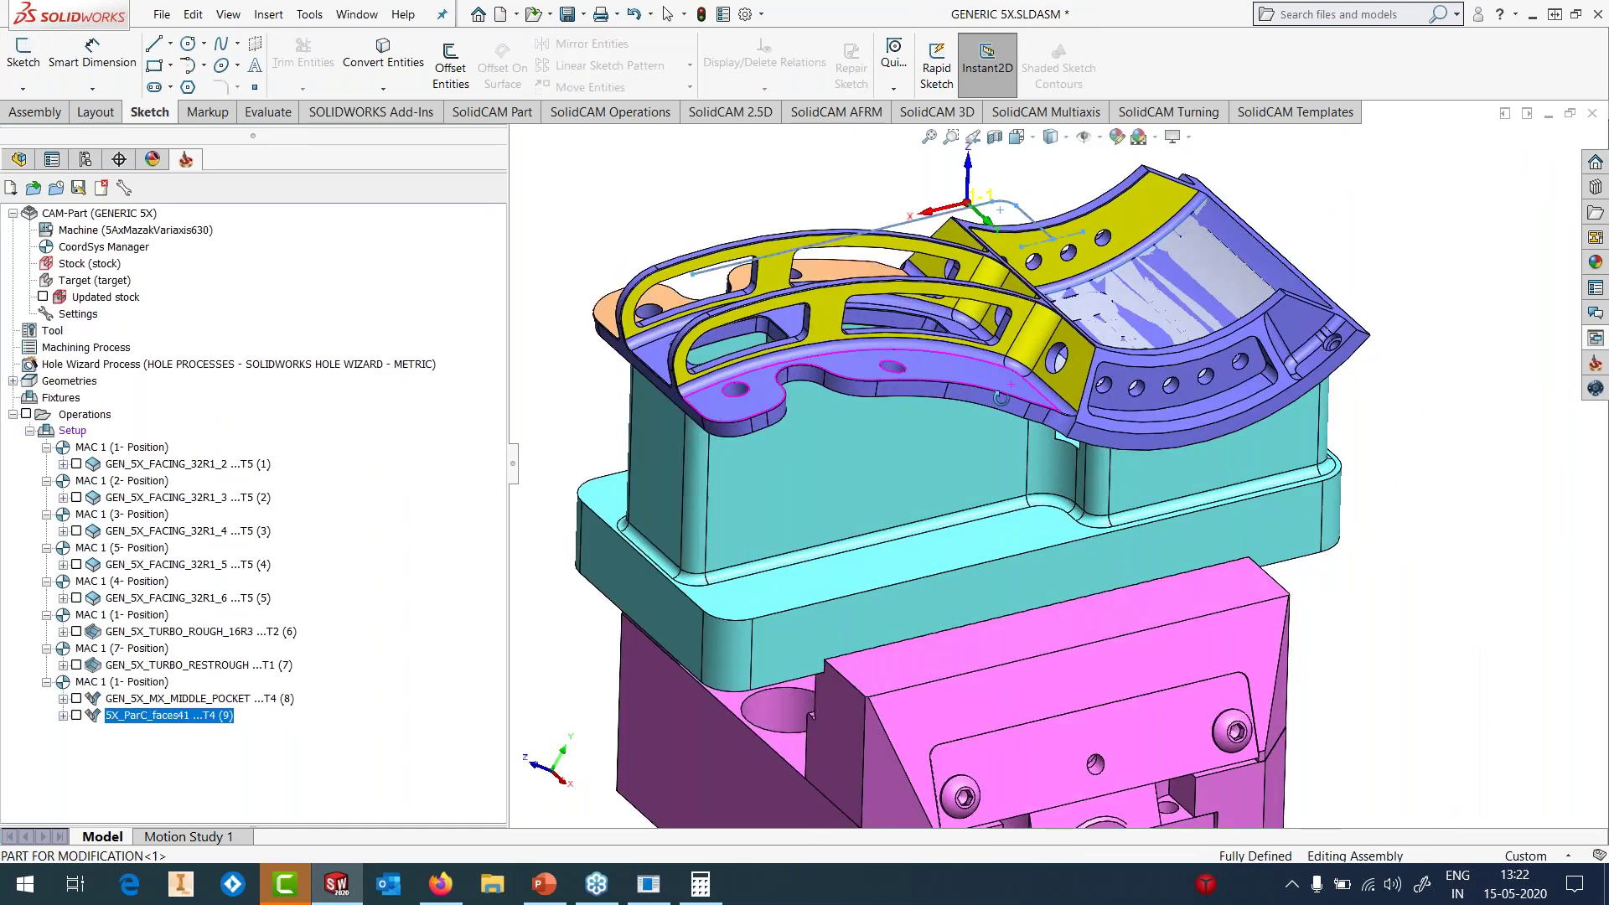
# - Add a new Sim. 5-Axis Milling operation after the Parallel to curves operation 5X_ParC_faces41
pyautogui.rightClick(150, 715)
pyautogui.moveTo(251, 57)
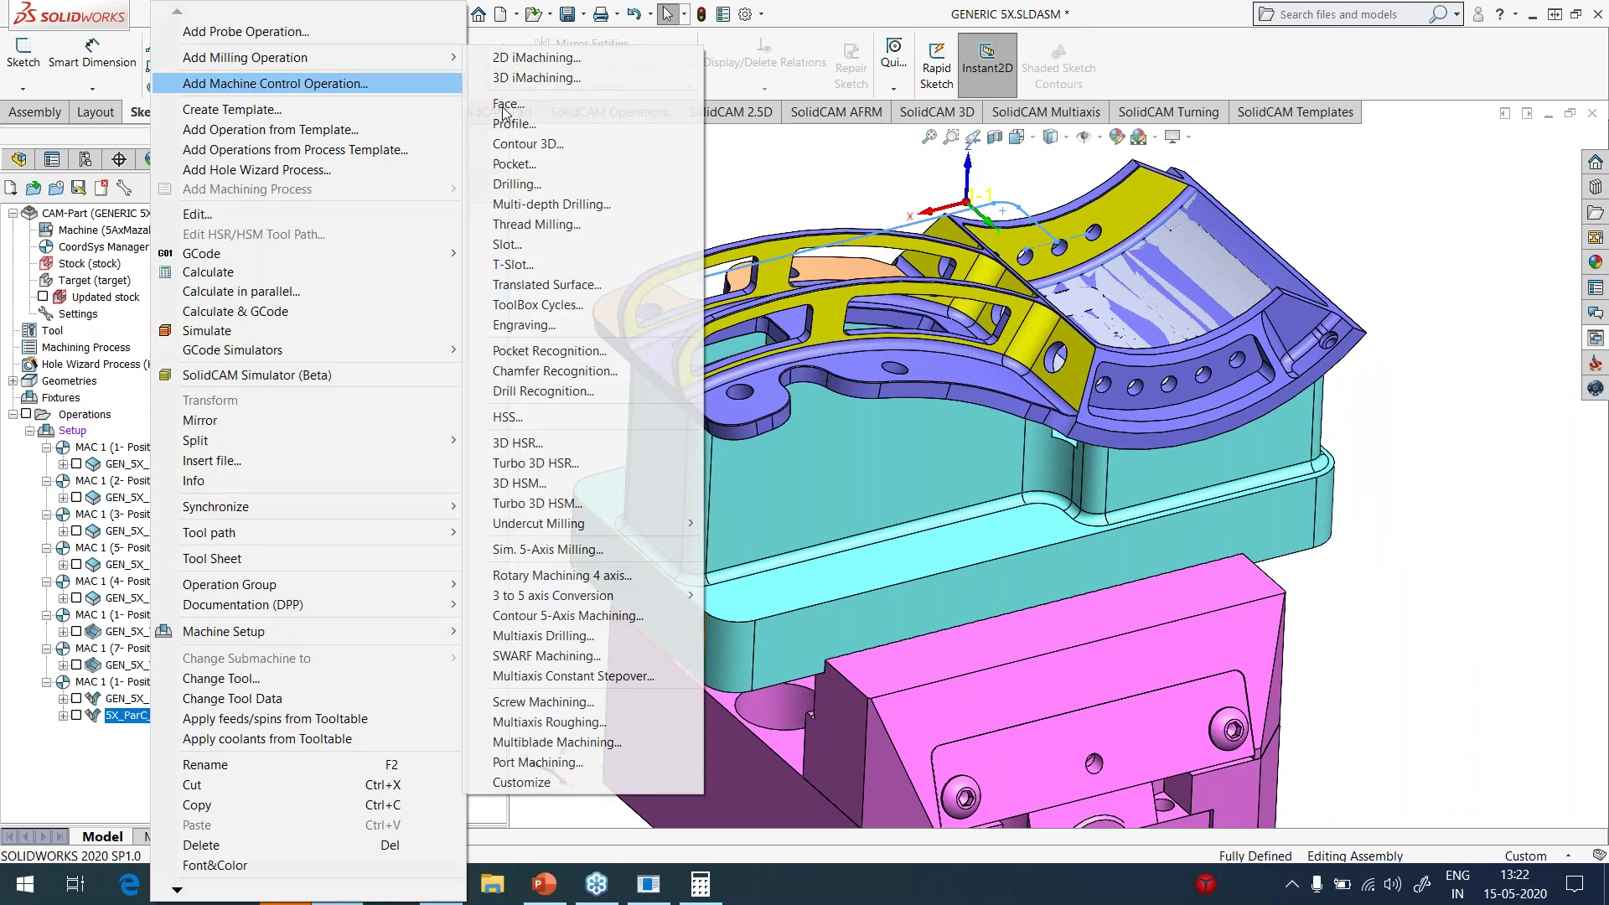
pyautogui.click(584, 547)
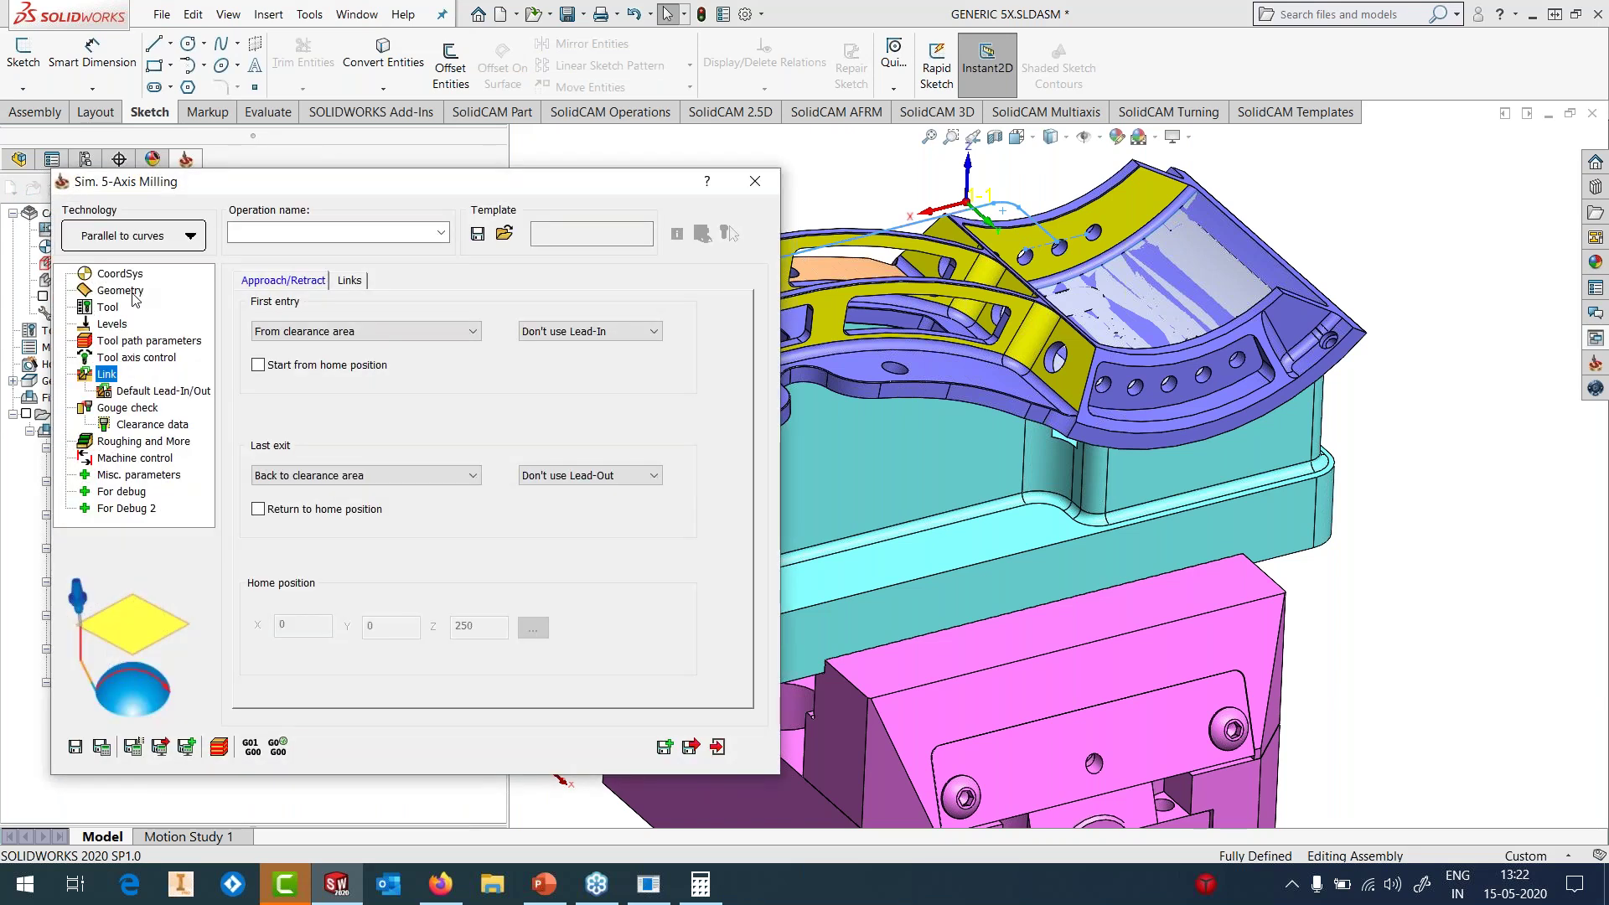
# - Define the drive surface from the three connected fillet faces between the side flange and the rib wall
pyautogui.click(119, 291)
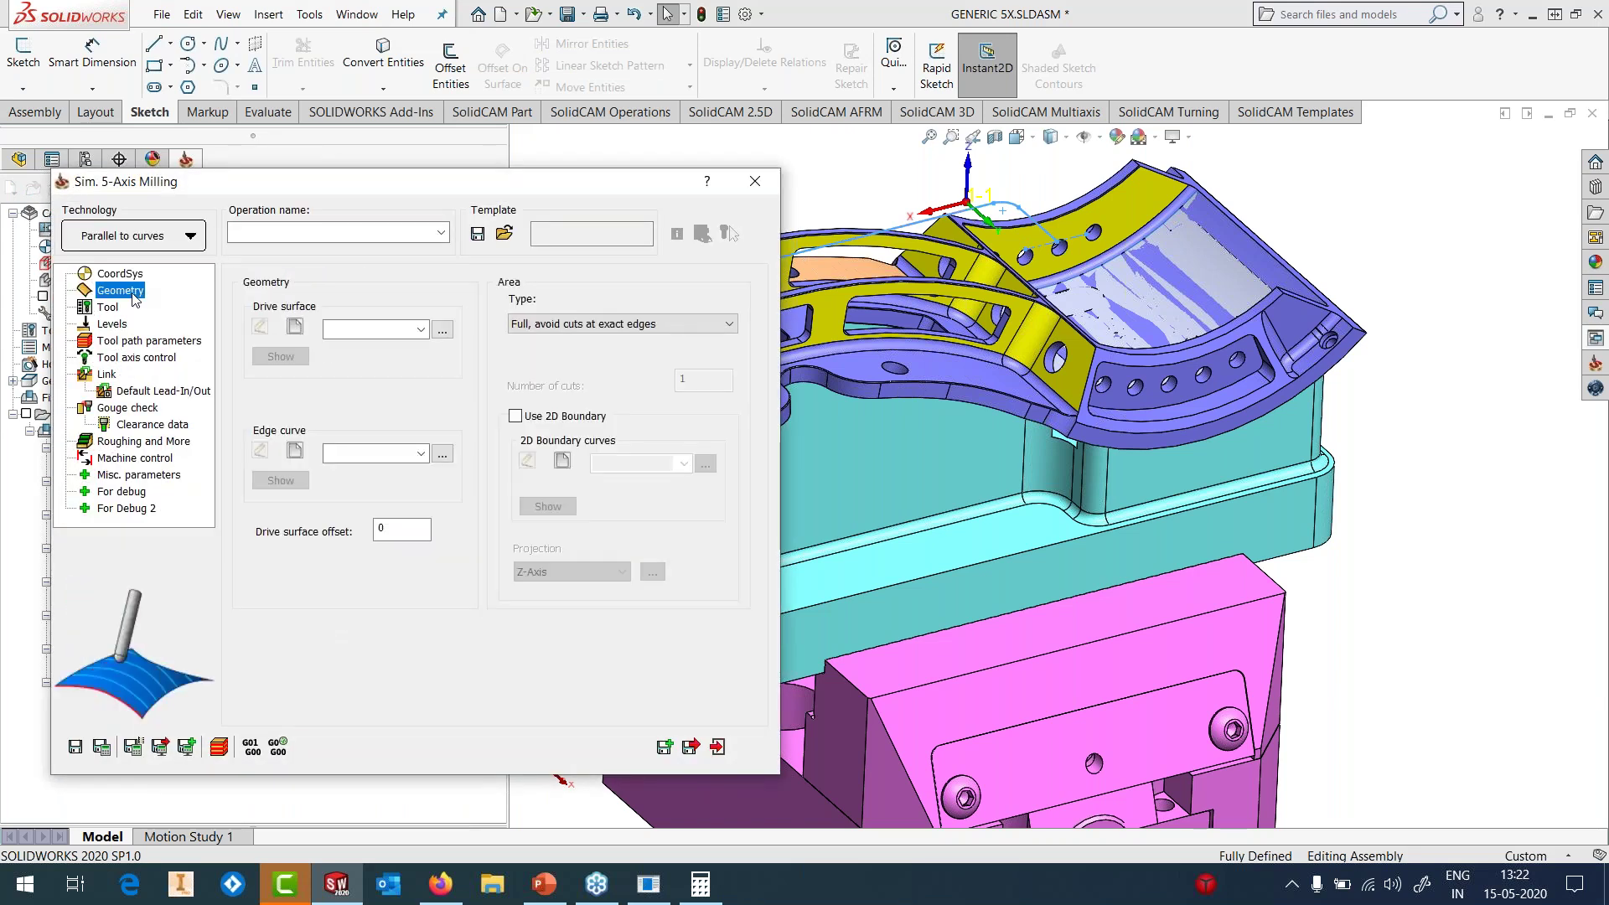
pyautogui.click(296, 329)
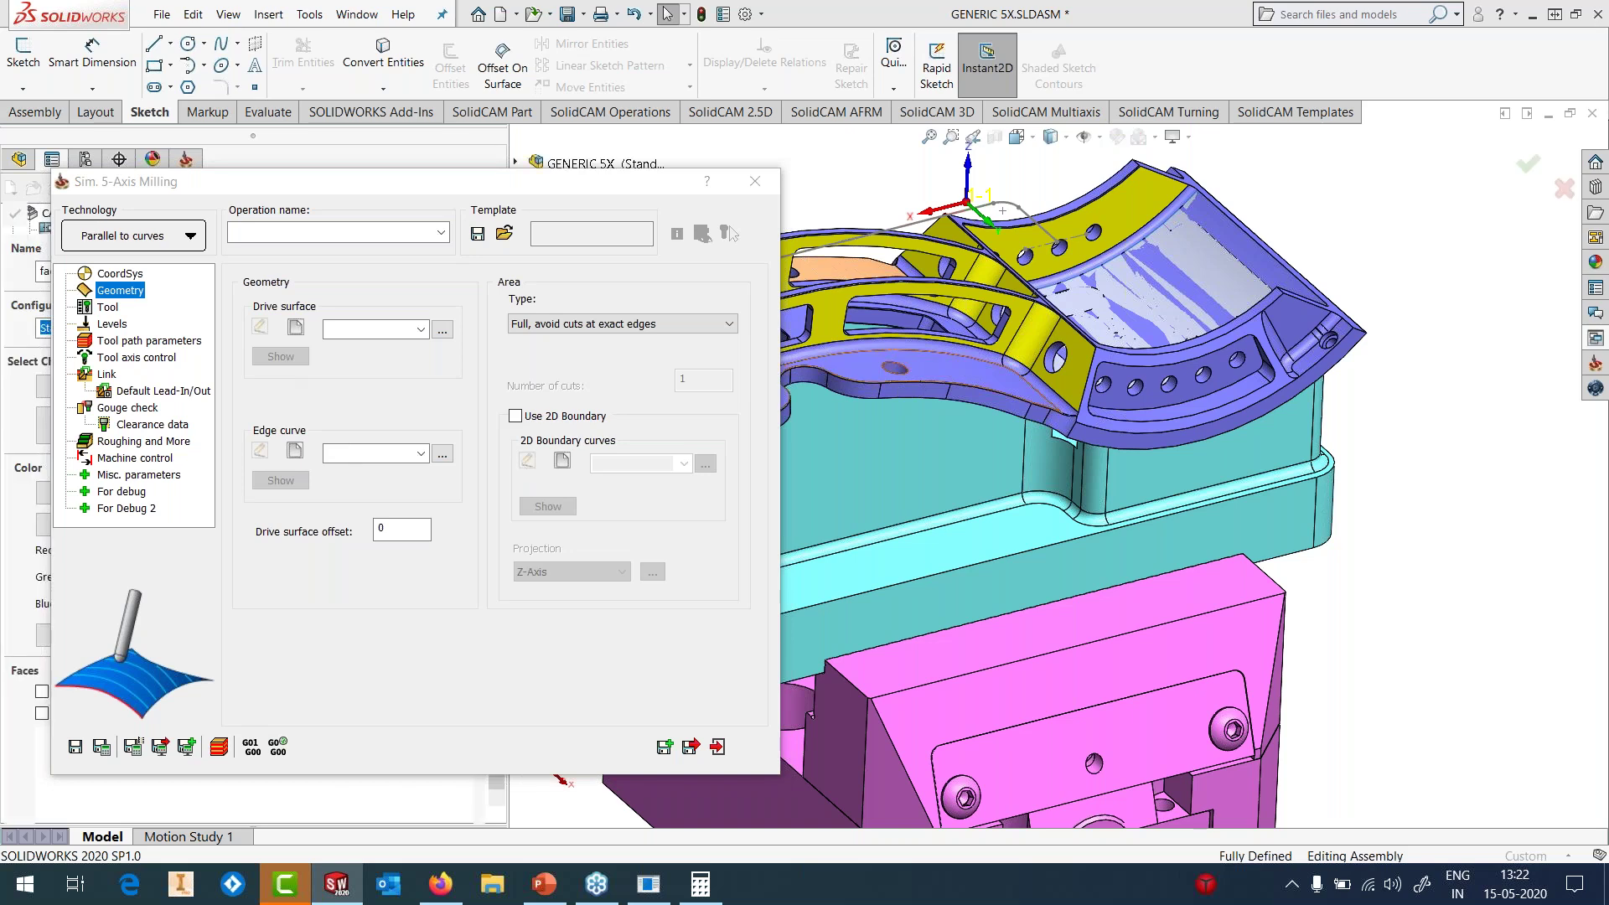
pyautogui.scroll(-4, 955, 352)
pyautogui.click(1117, 424)
pyautogui.click(1092, 398)
pyautogui.click(1035, 377)
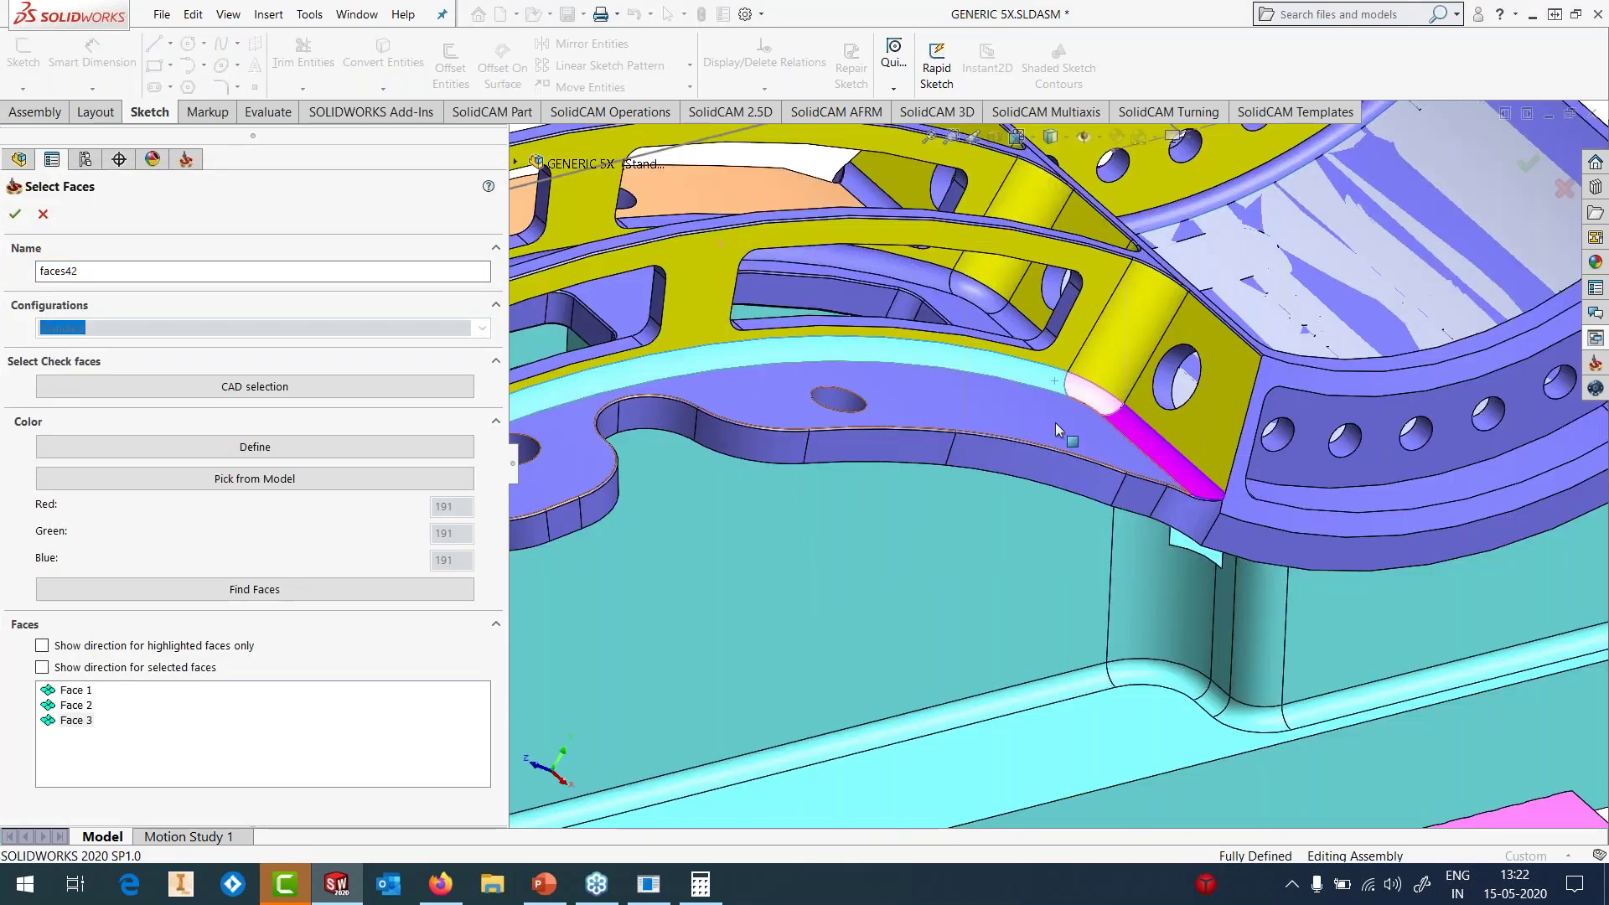
pyautogui.scroll(3, 1054, 422)
pyautogui.moveTo(1054, 422); pyautogui.dragTo(1041, 446, button='middle')
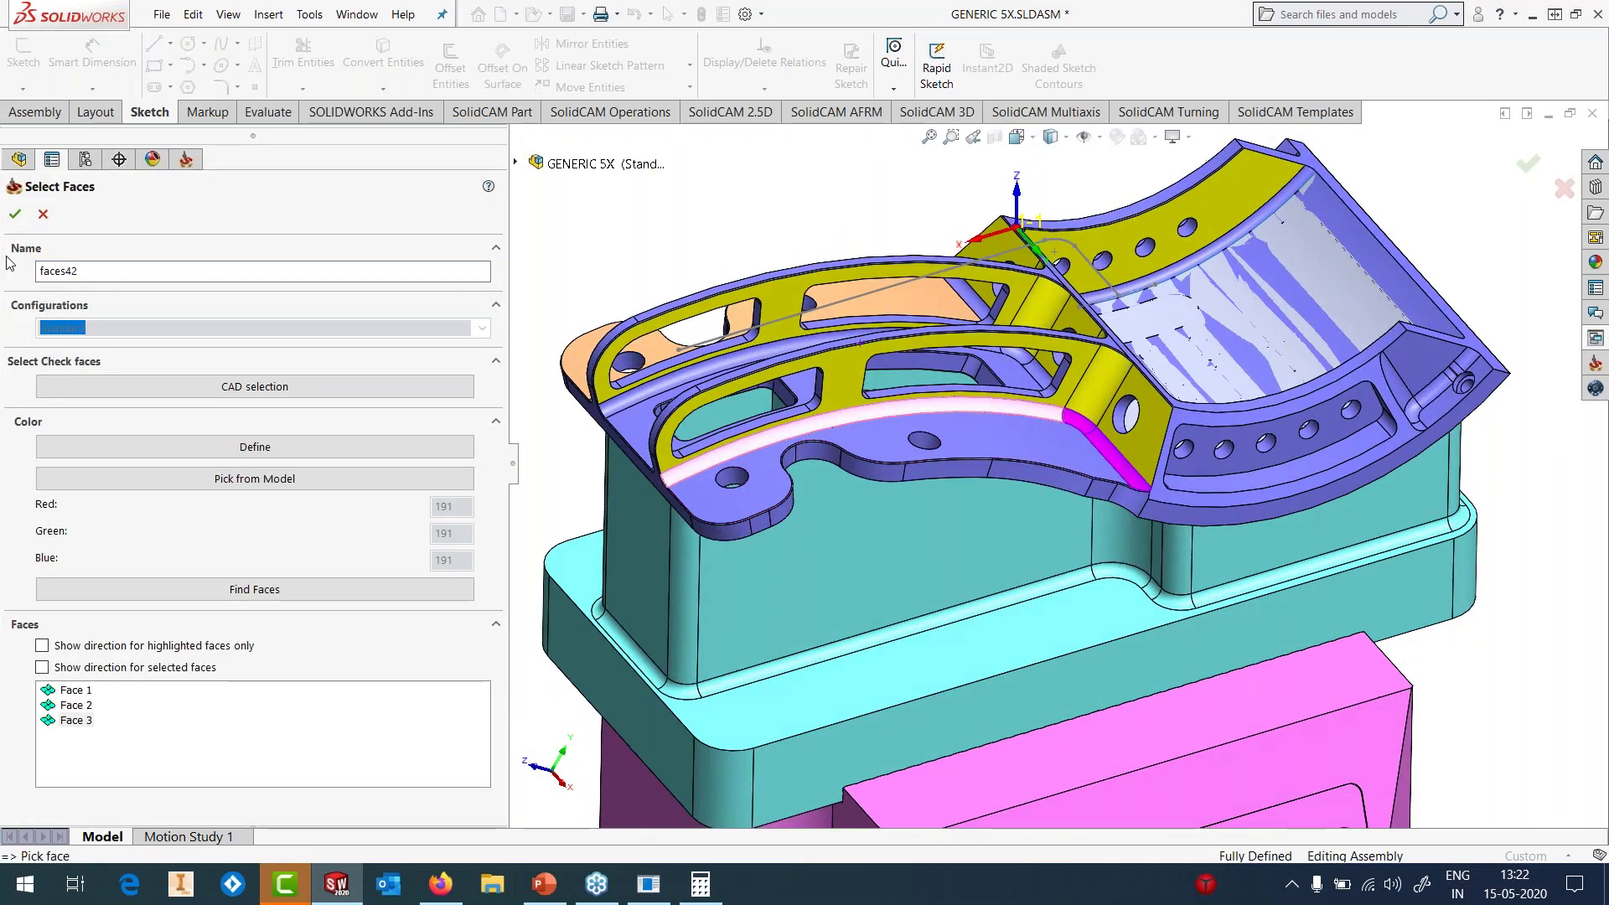
pyautogui.click(15, 214)
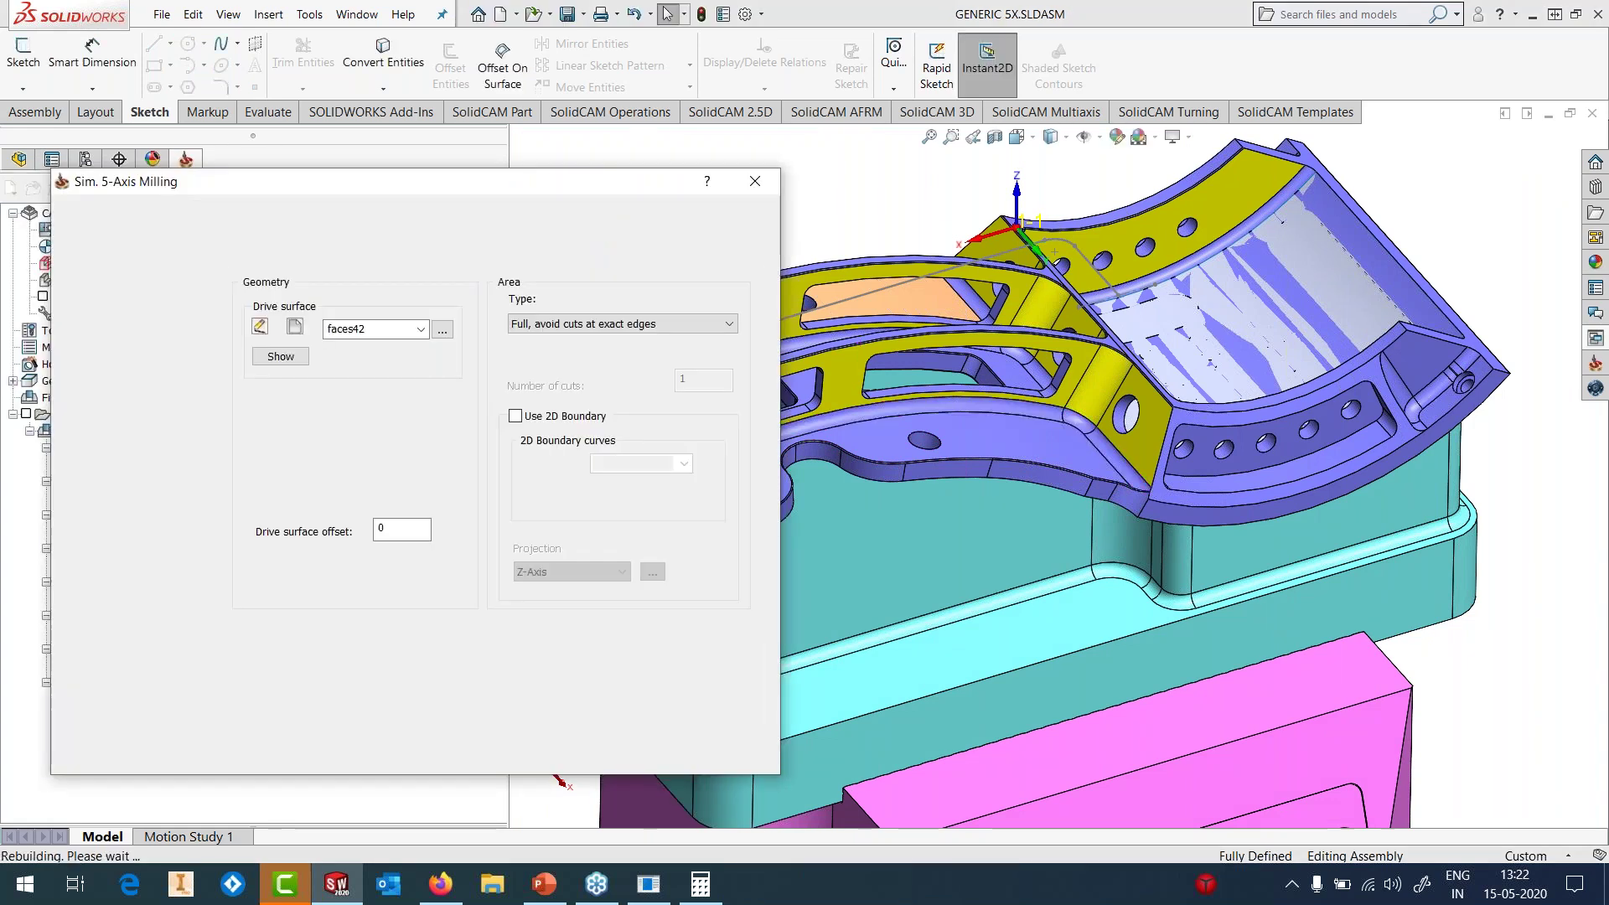
# - Switch the technology to Morph between two boundary curves and chain the fillet faces' upper edge as the start edge curve
pyautogui.click(159, 238)
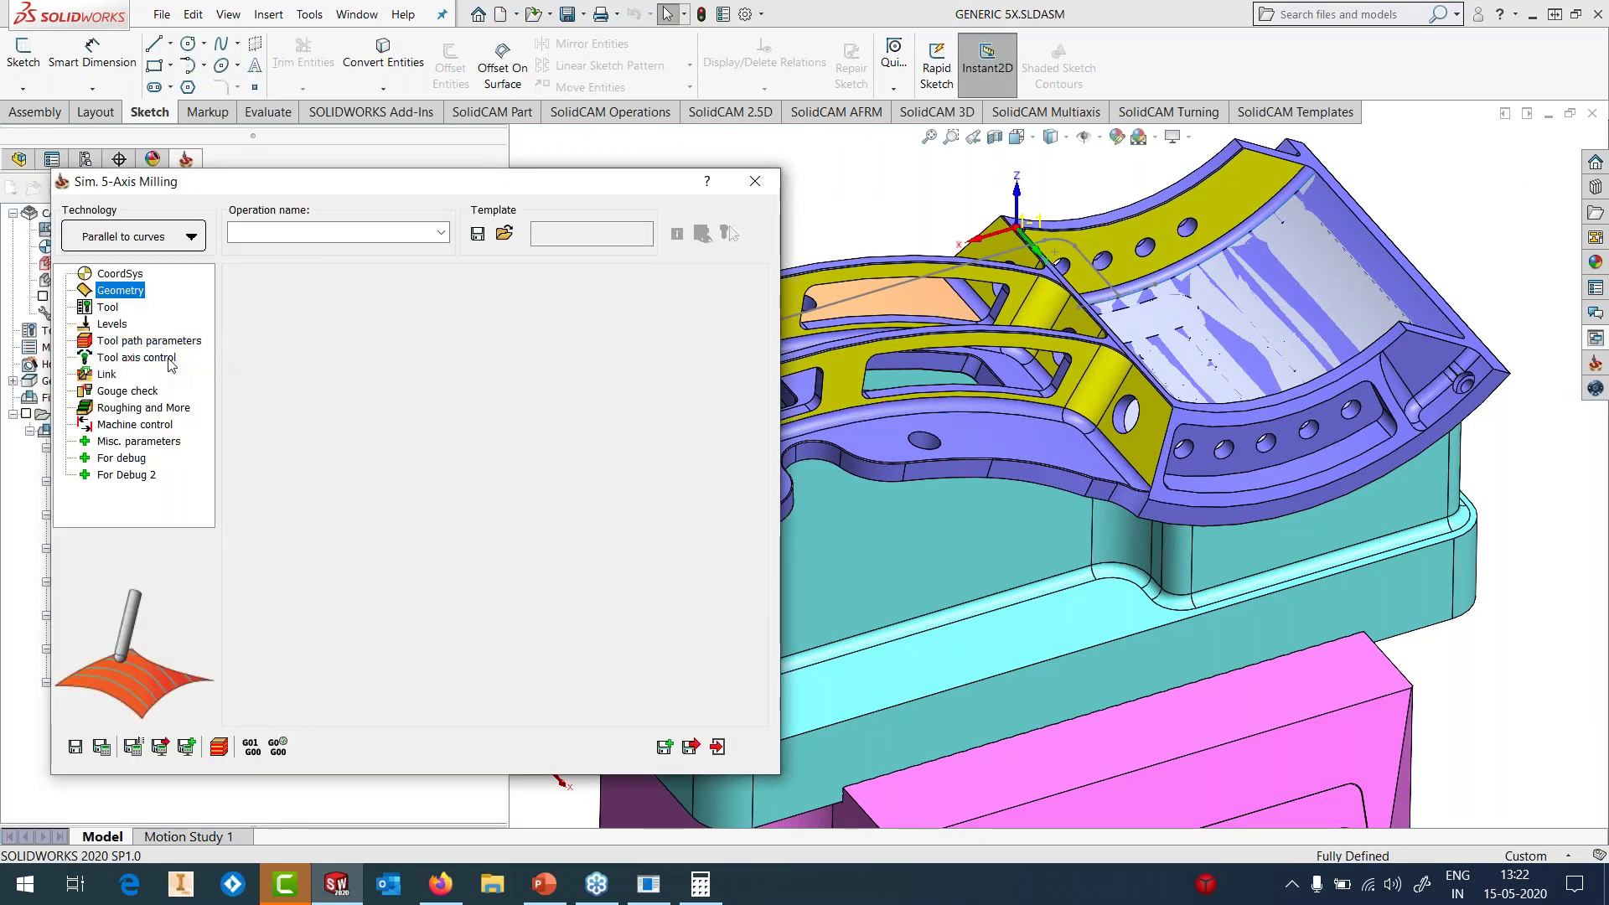
pyautogui.click(126, 290)
pyautogui.click(295, 423)
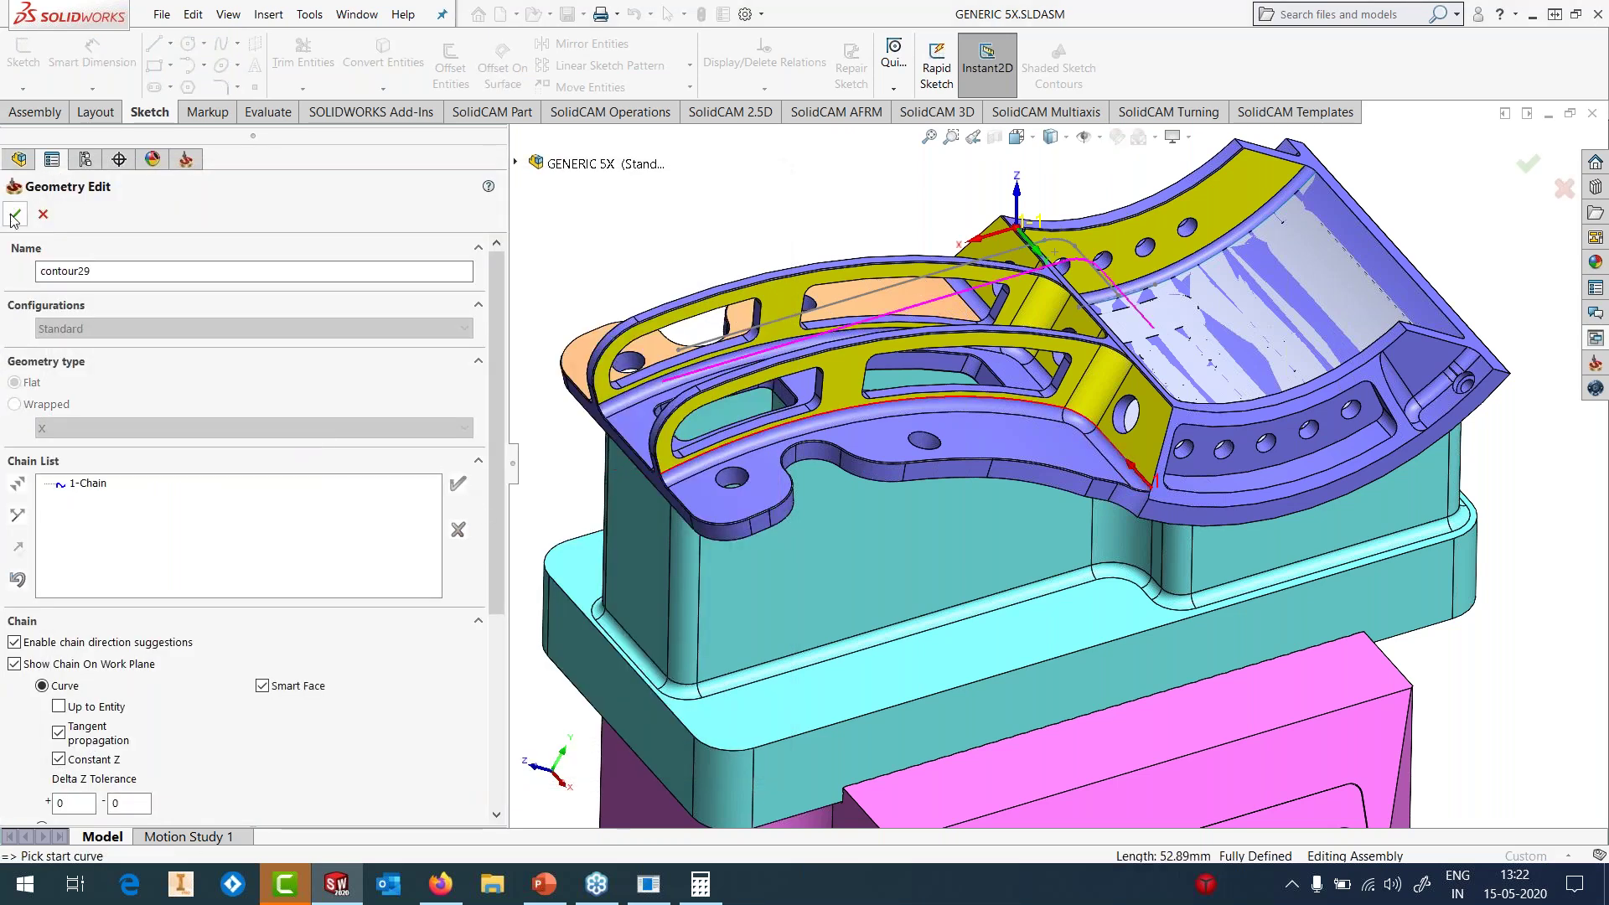
pyautogui.click(15, 216)
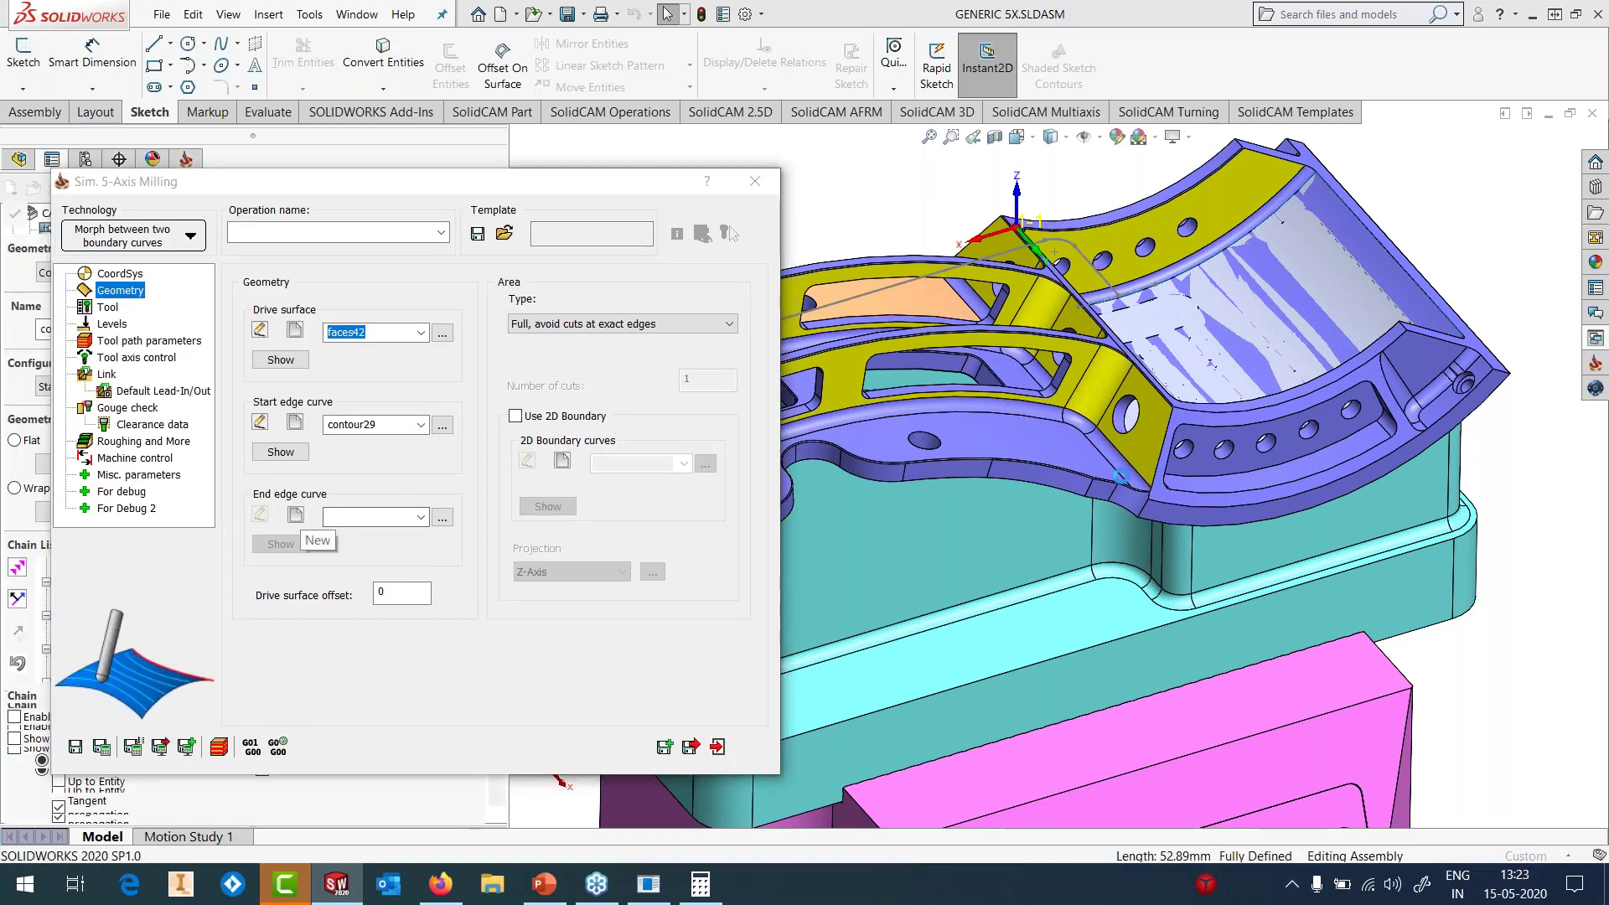
# - Chain the fillet's flange-side edge as the end edge curve and set the area type to Full, start and end at exact surface edges
pyautogui.click(294, 516)
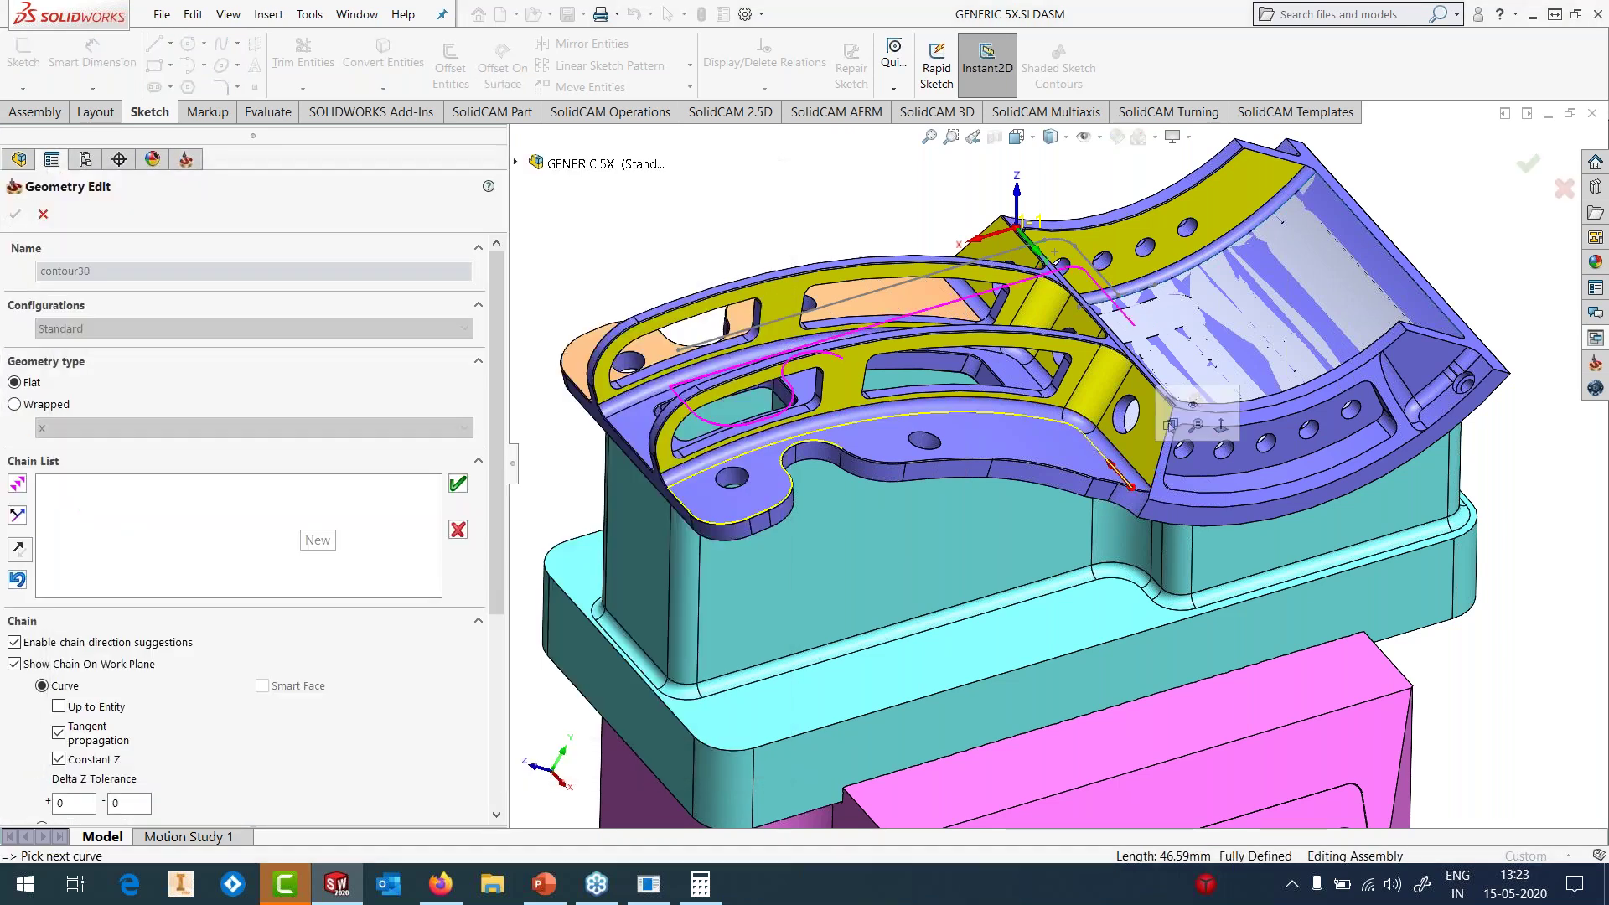
pyautogui.click(16, 579)
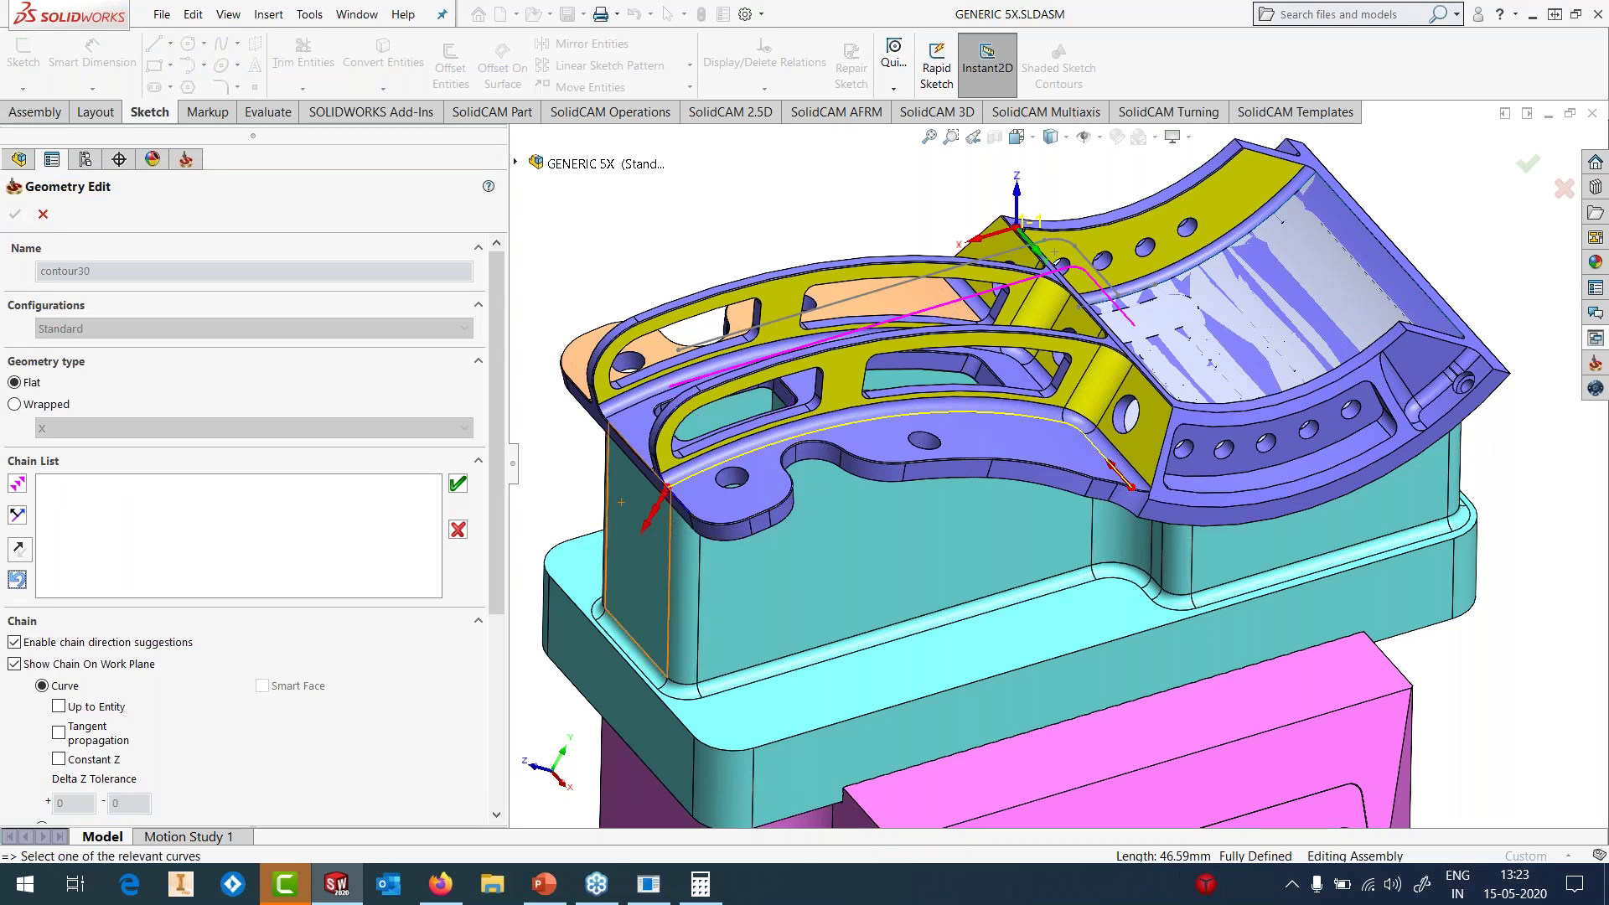
pyautogui.click(457, 485)
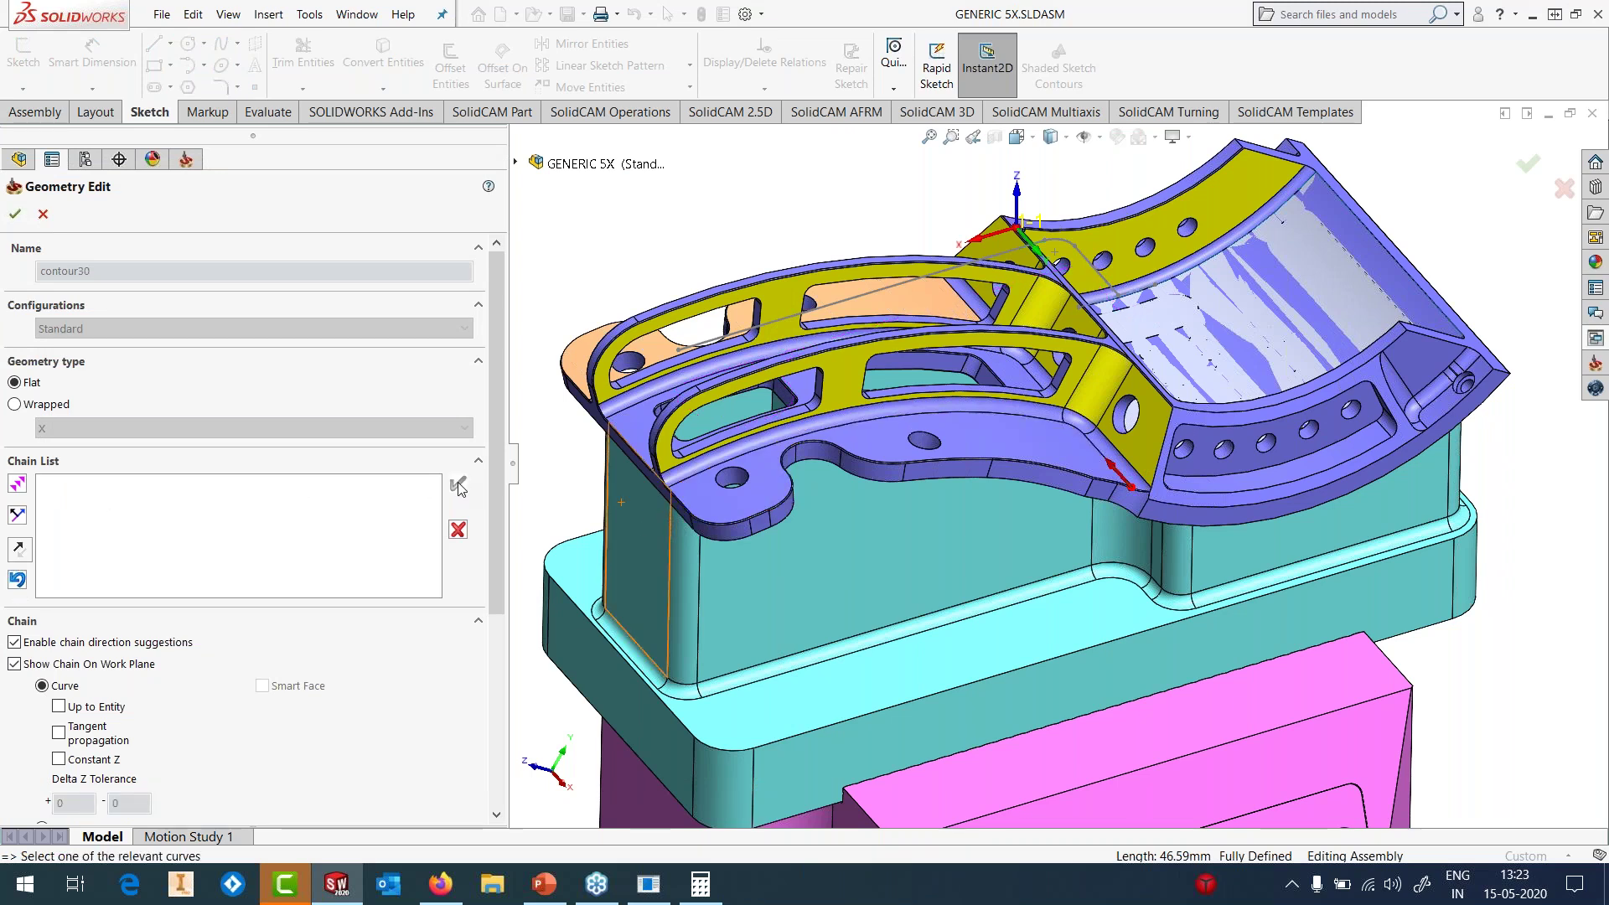
pyautogui.click(15, 216)
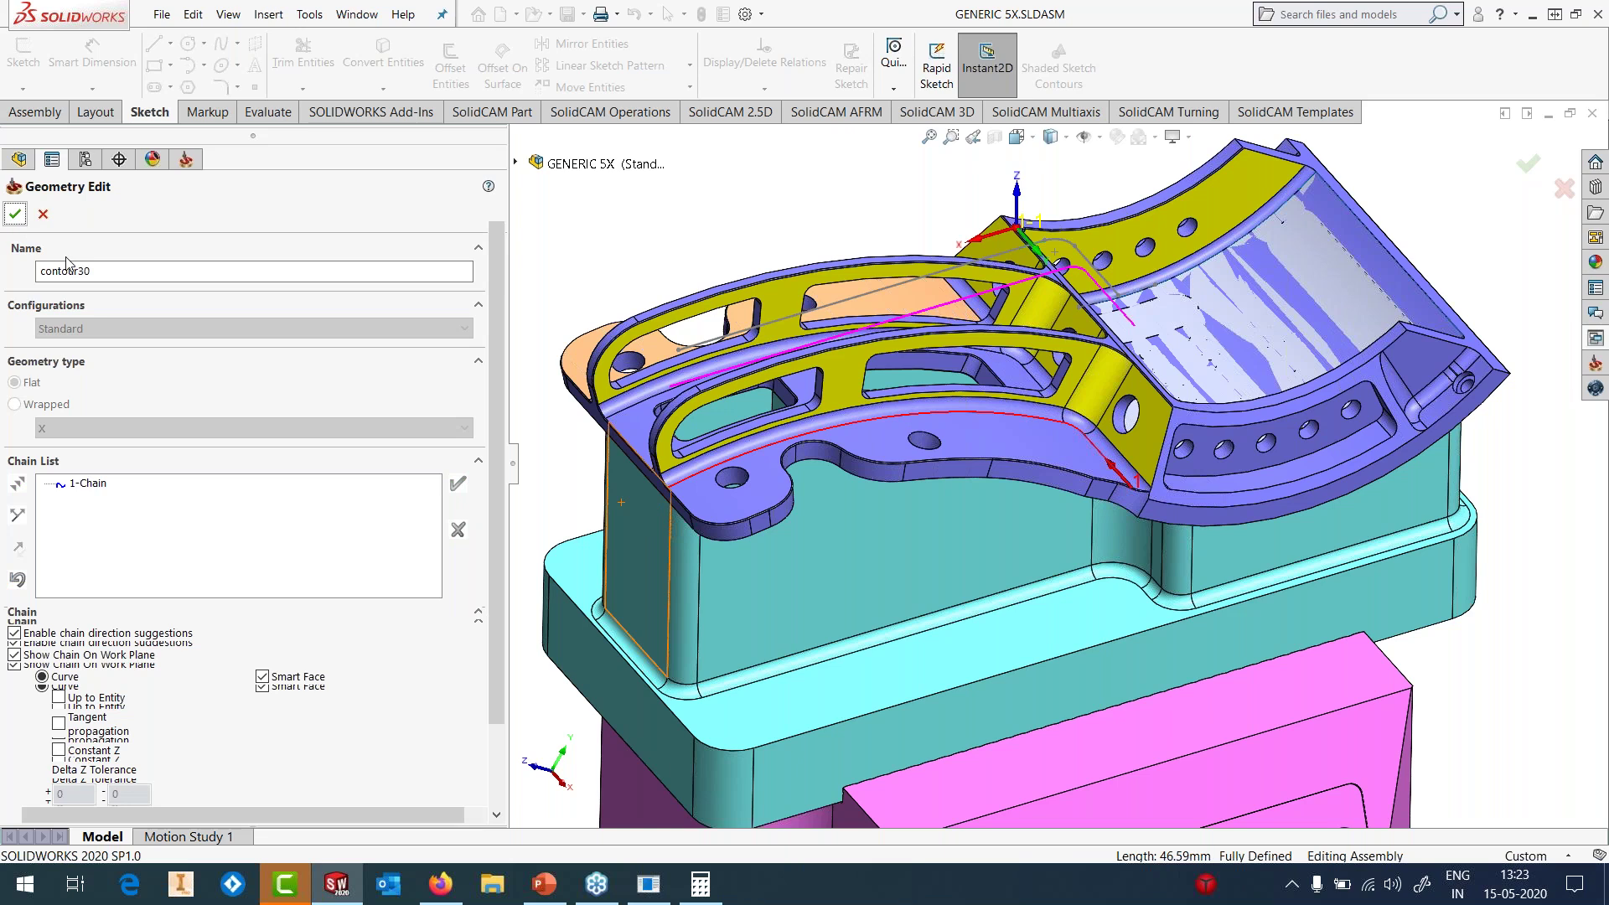
pyautogui.click(531, 330)
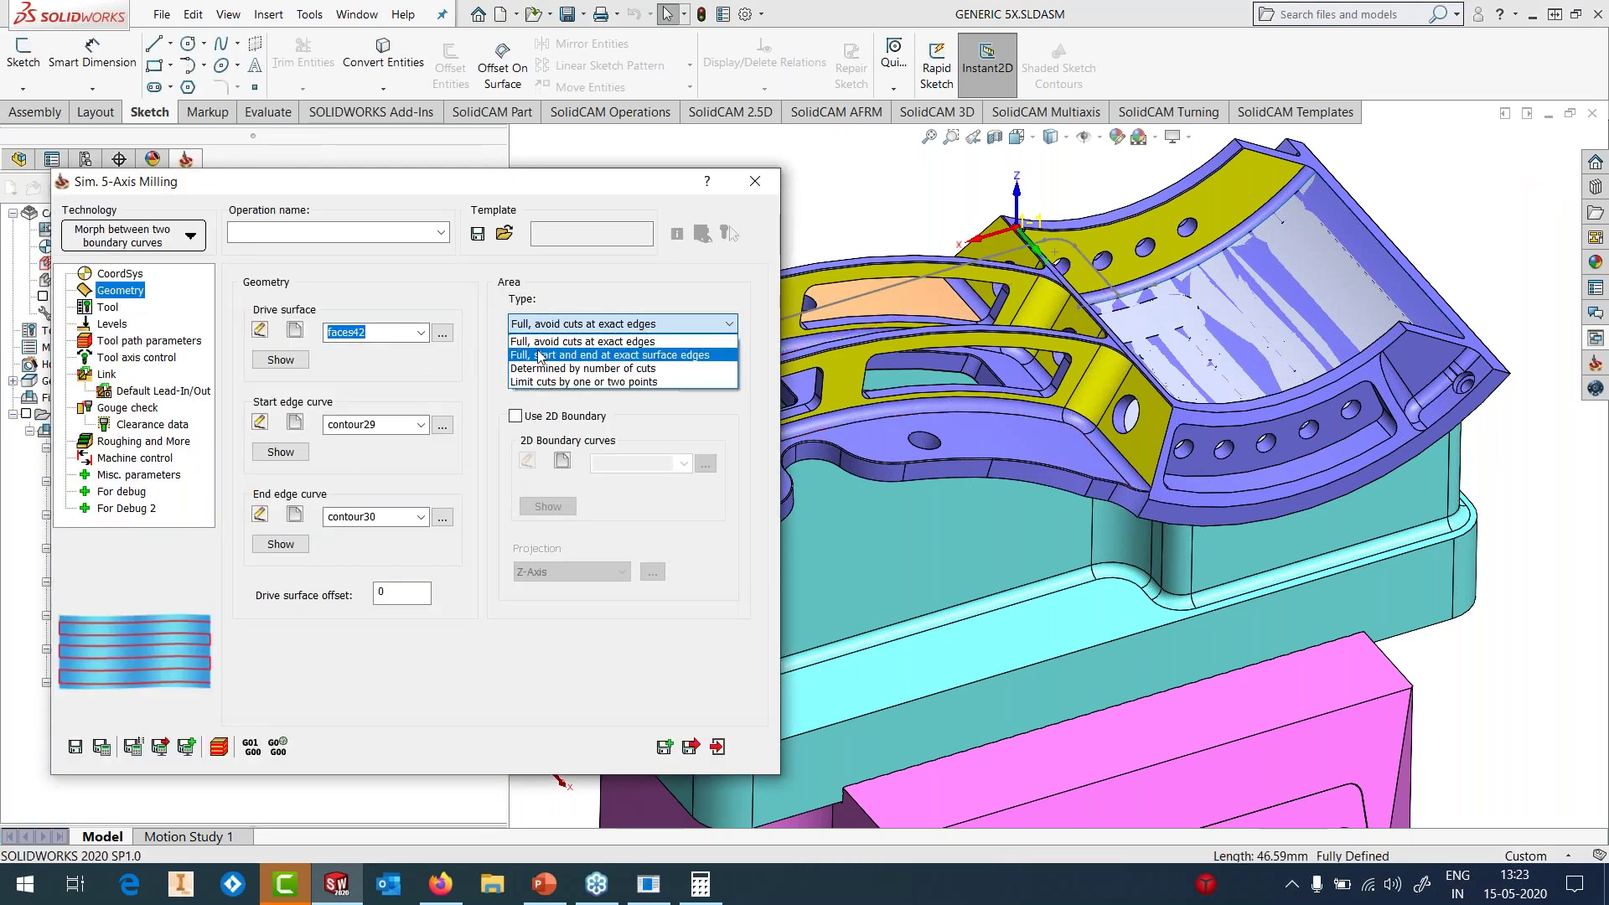
pyautogui.click(553, 353)
# - Assign tool 10, the 12 mm taper ball nose mill with a 3 mm tip radius, to the operation
pyautogui.click(106, 308)
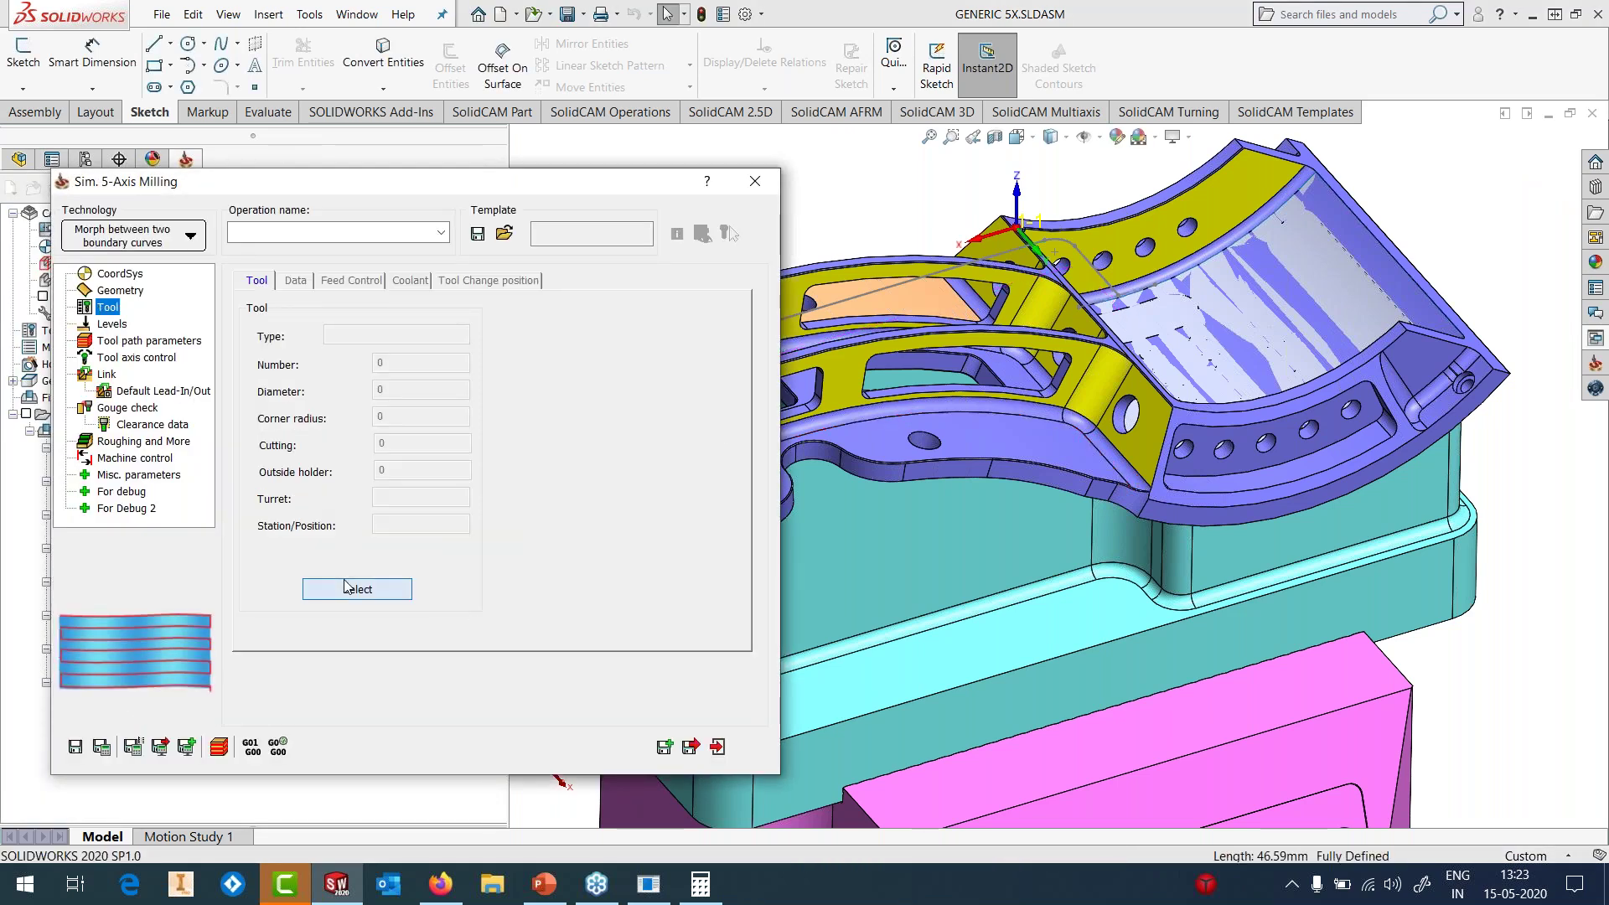
pyautogui.click(356, 589)
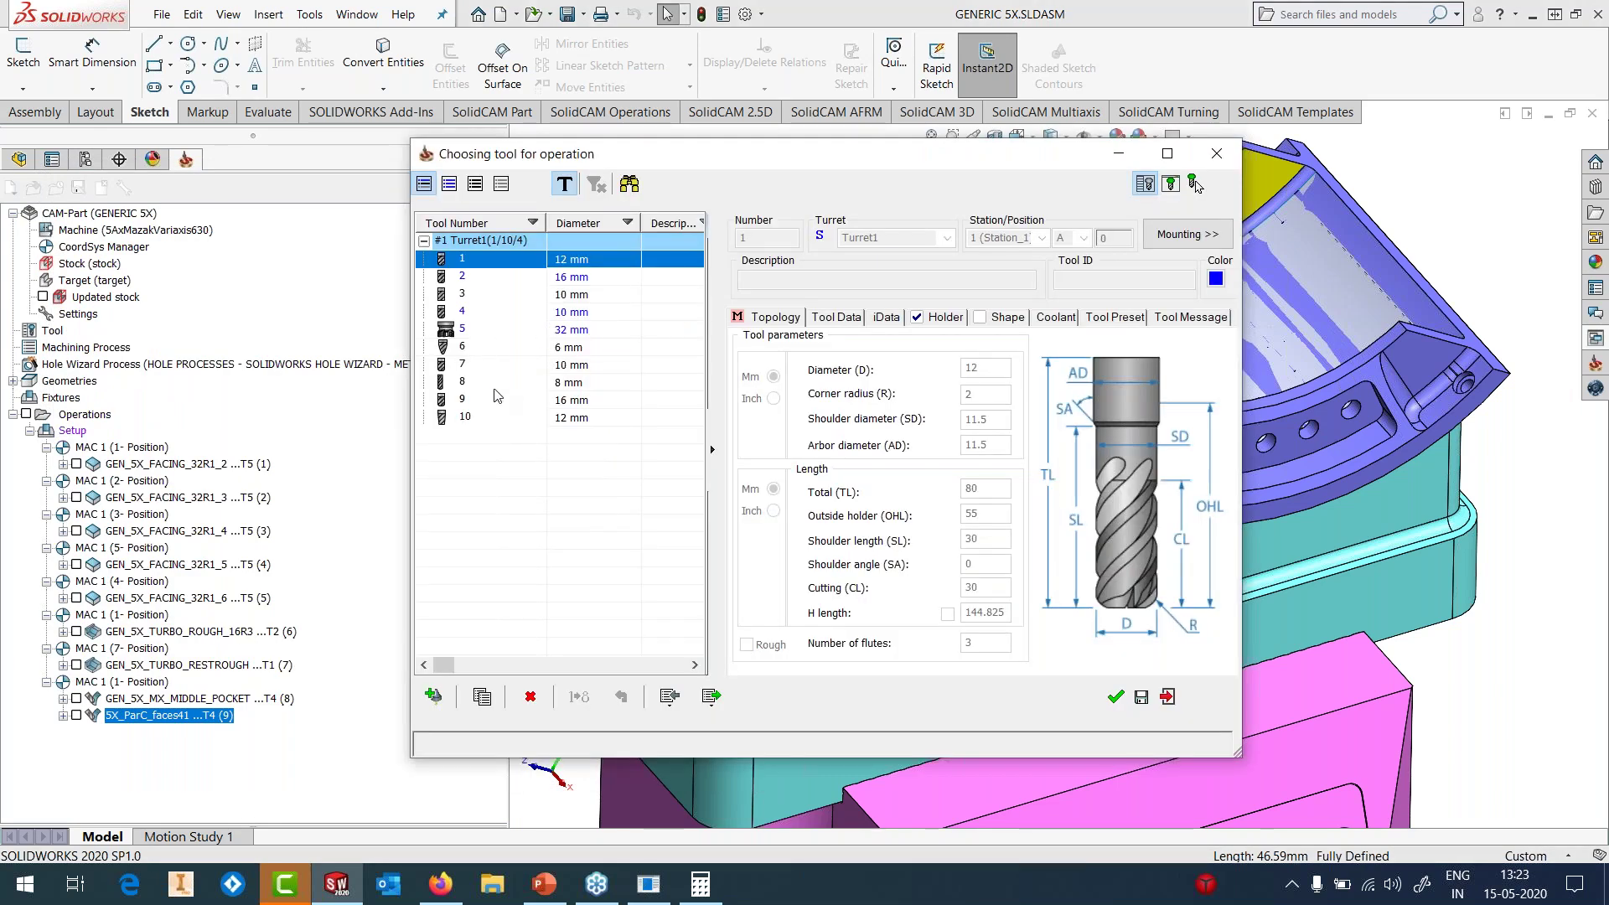
pyautogui.click(494, 397)
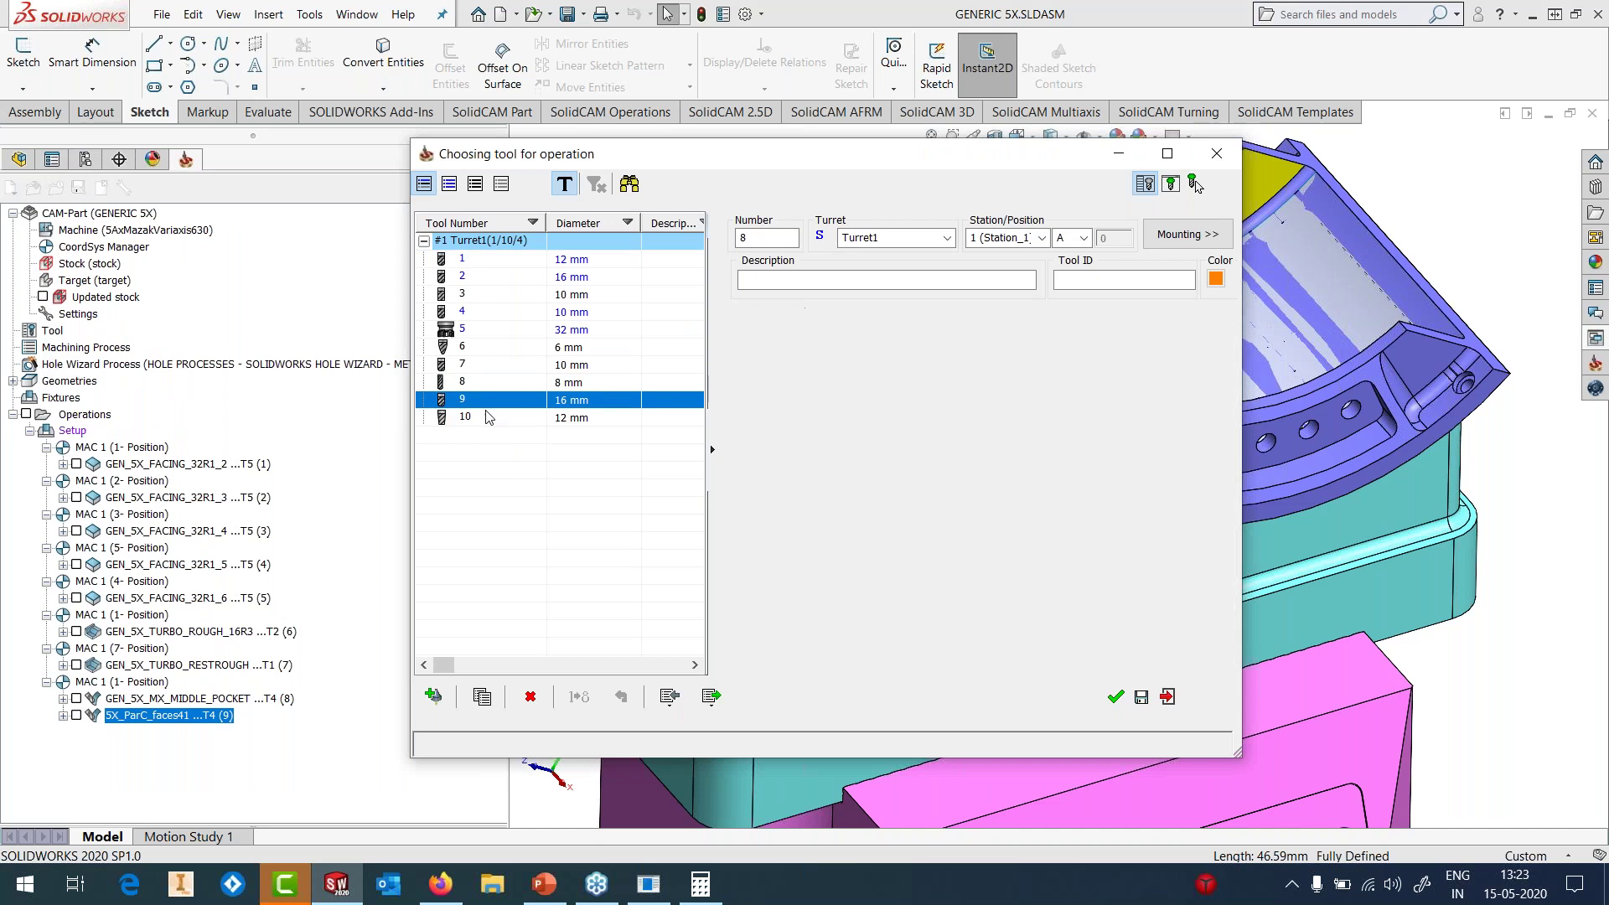
pyautogui.click(490, 418)
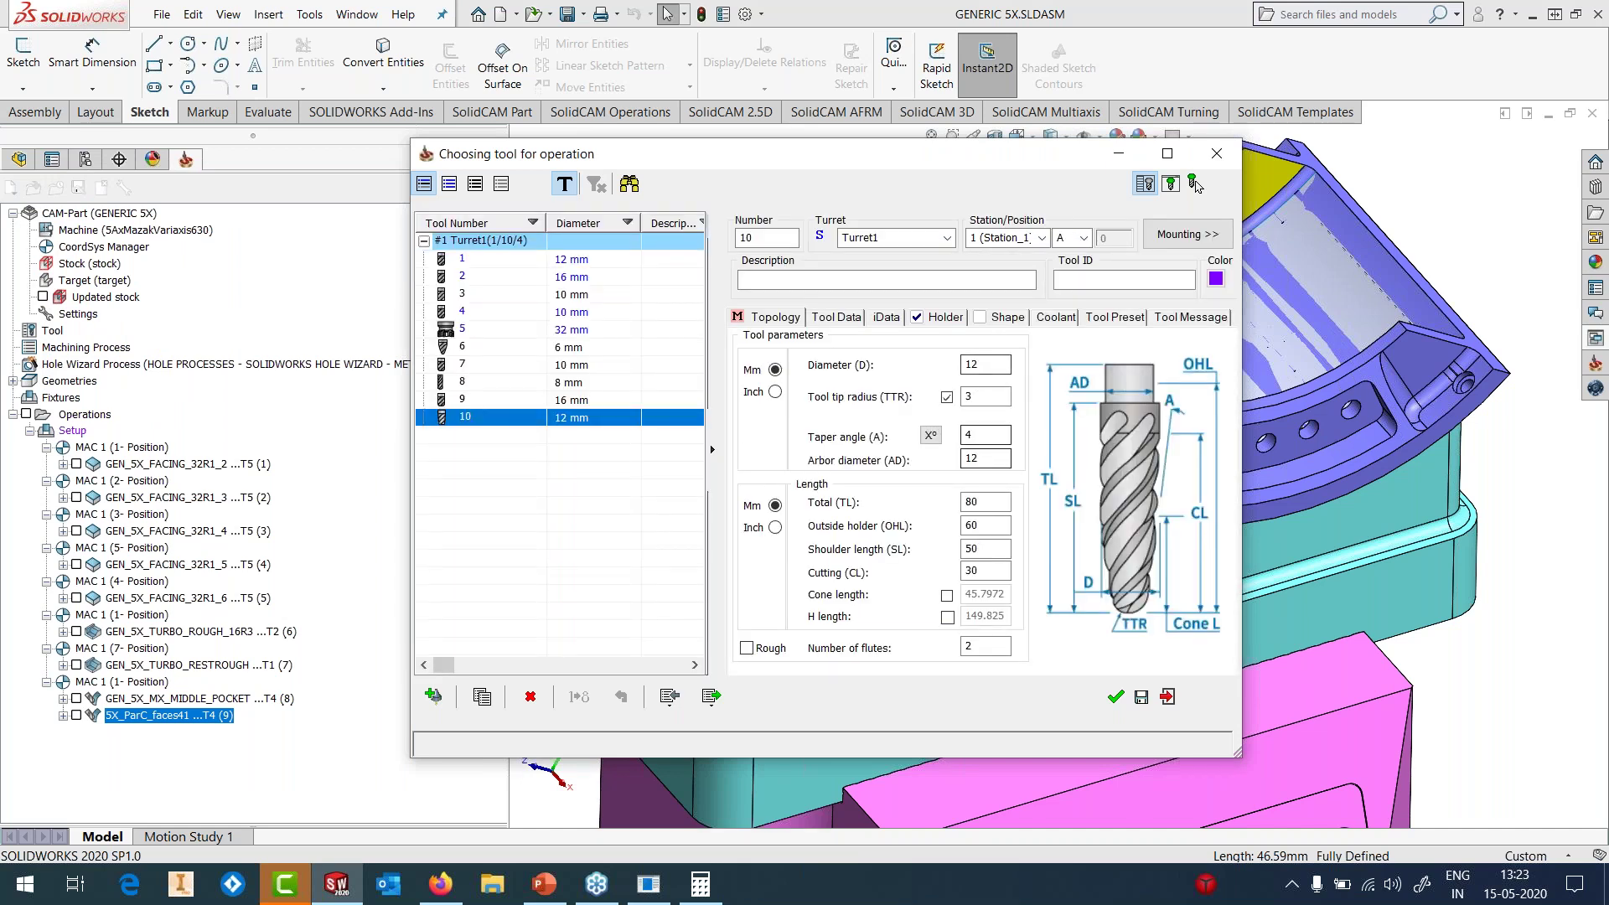
pyautogui.click(1115, 699)
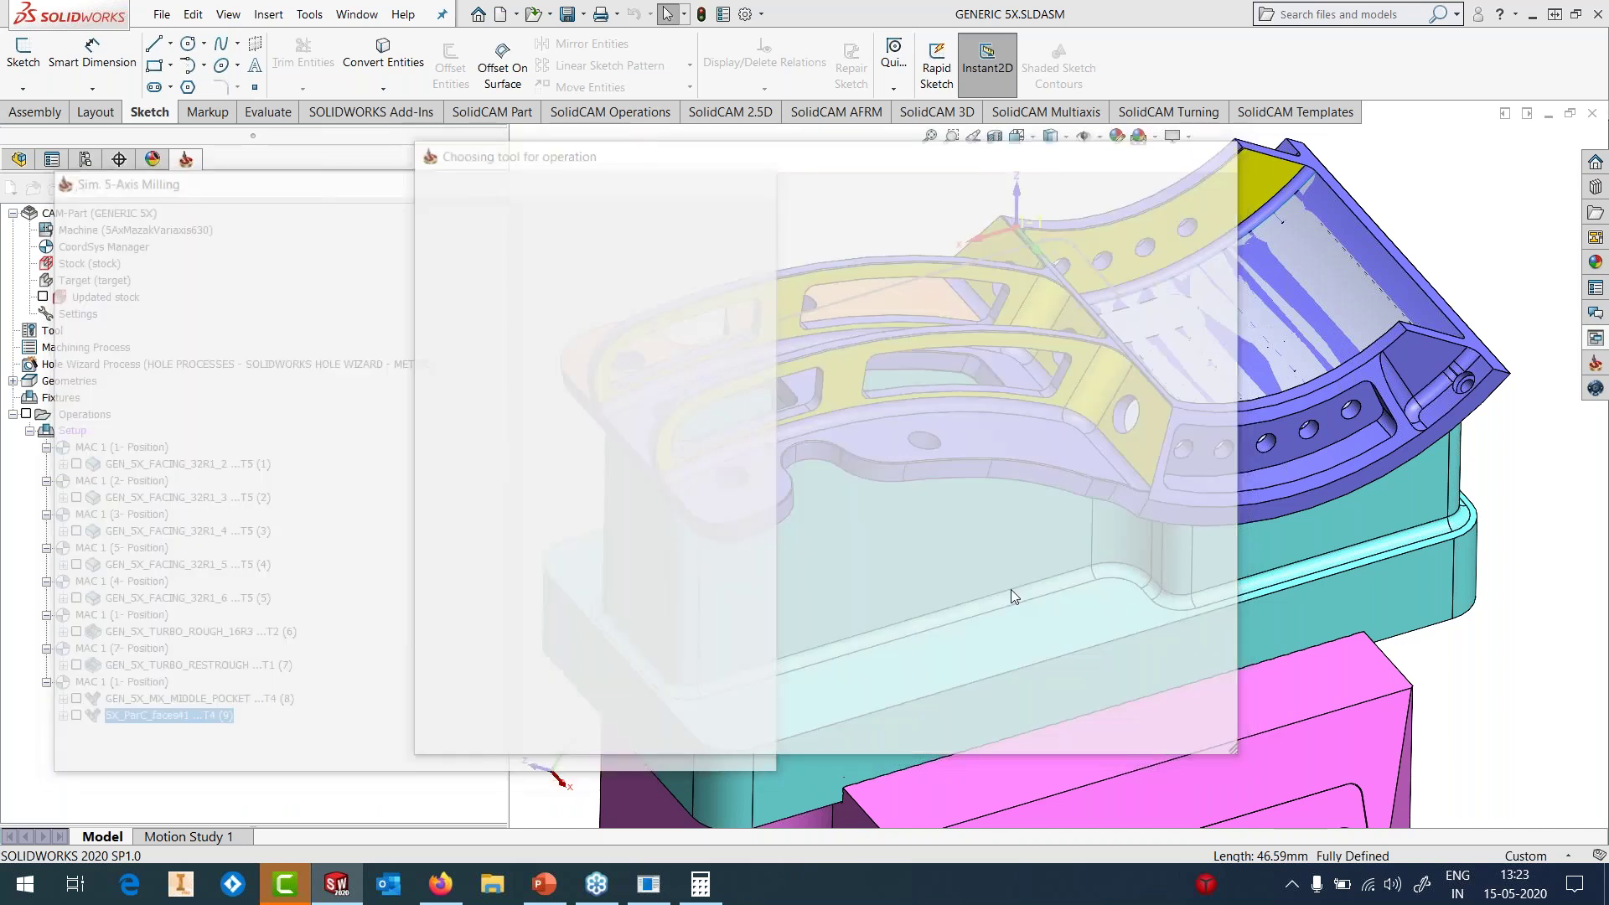
pyautogui.moveTo(386, 191); pyautogui.dragTo(455, 182)
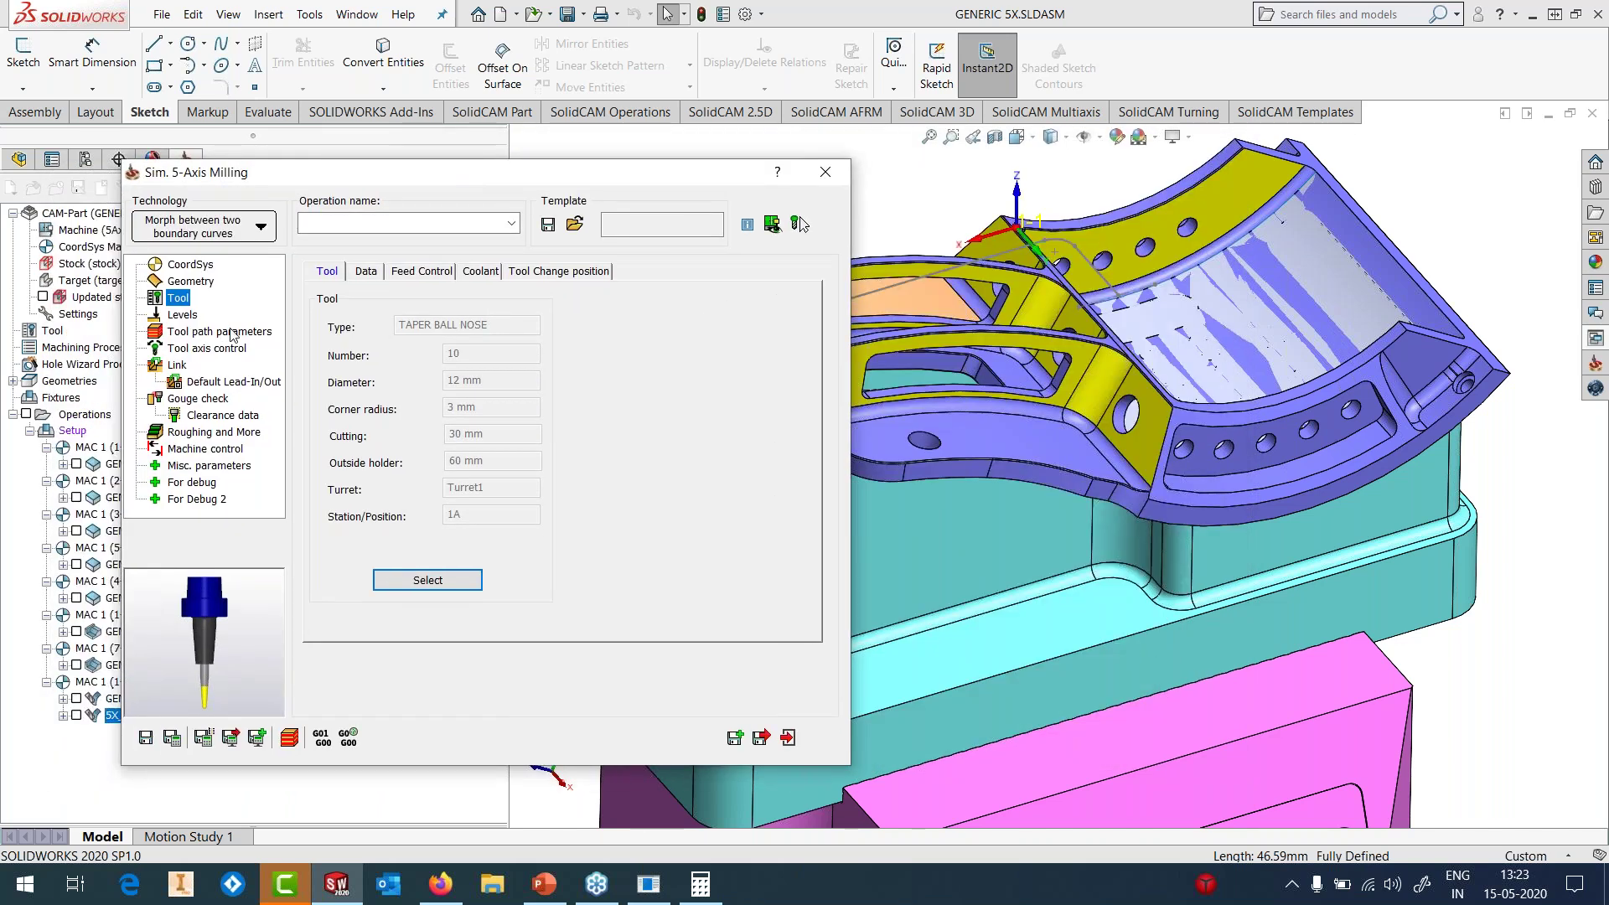
# - Set the maximum step over to 0.3 and the tool axis direction to Tilted through curve
pyautogui.click(220, 331)
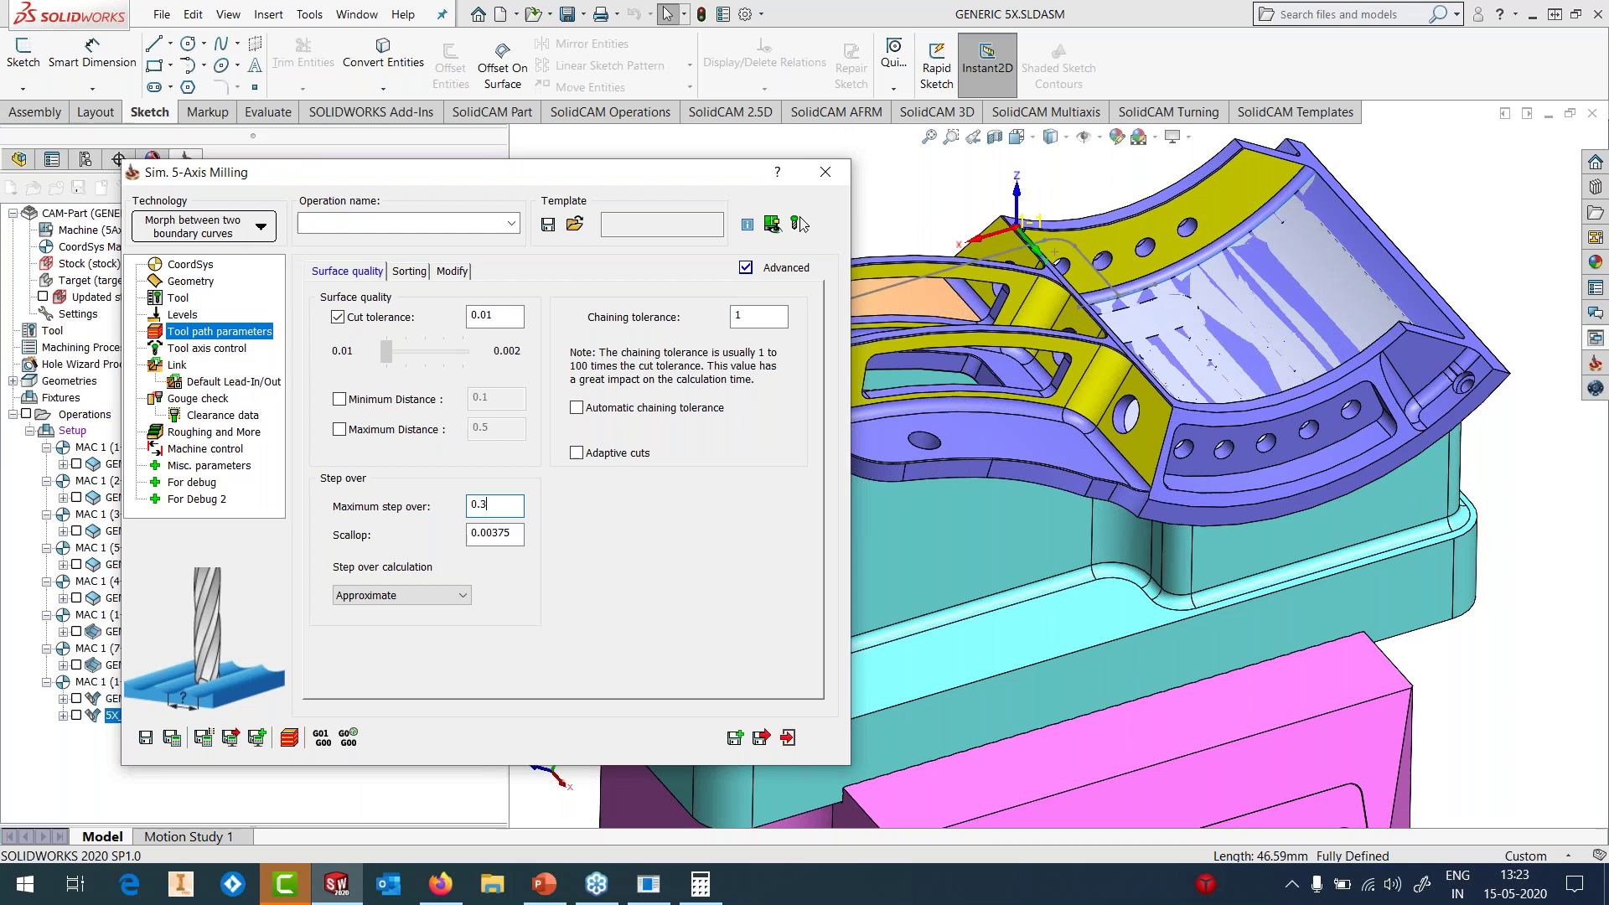
pyautogui.click(233, 351)
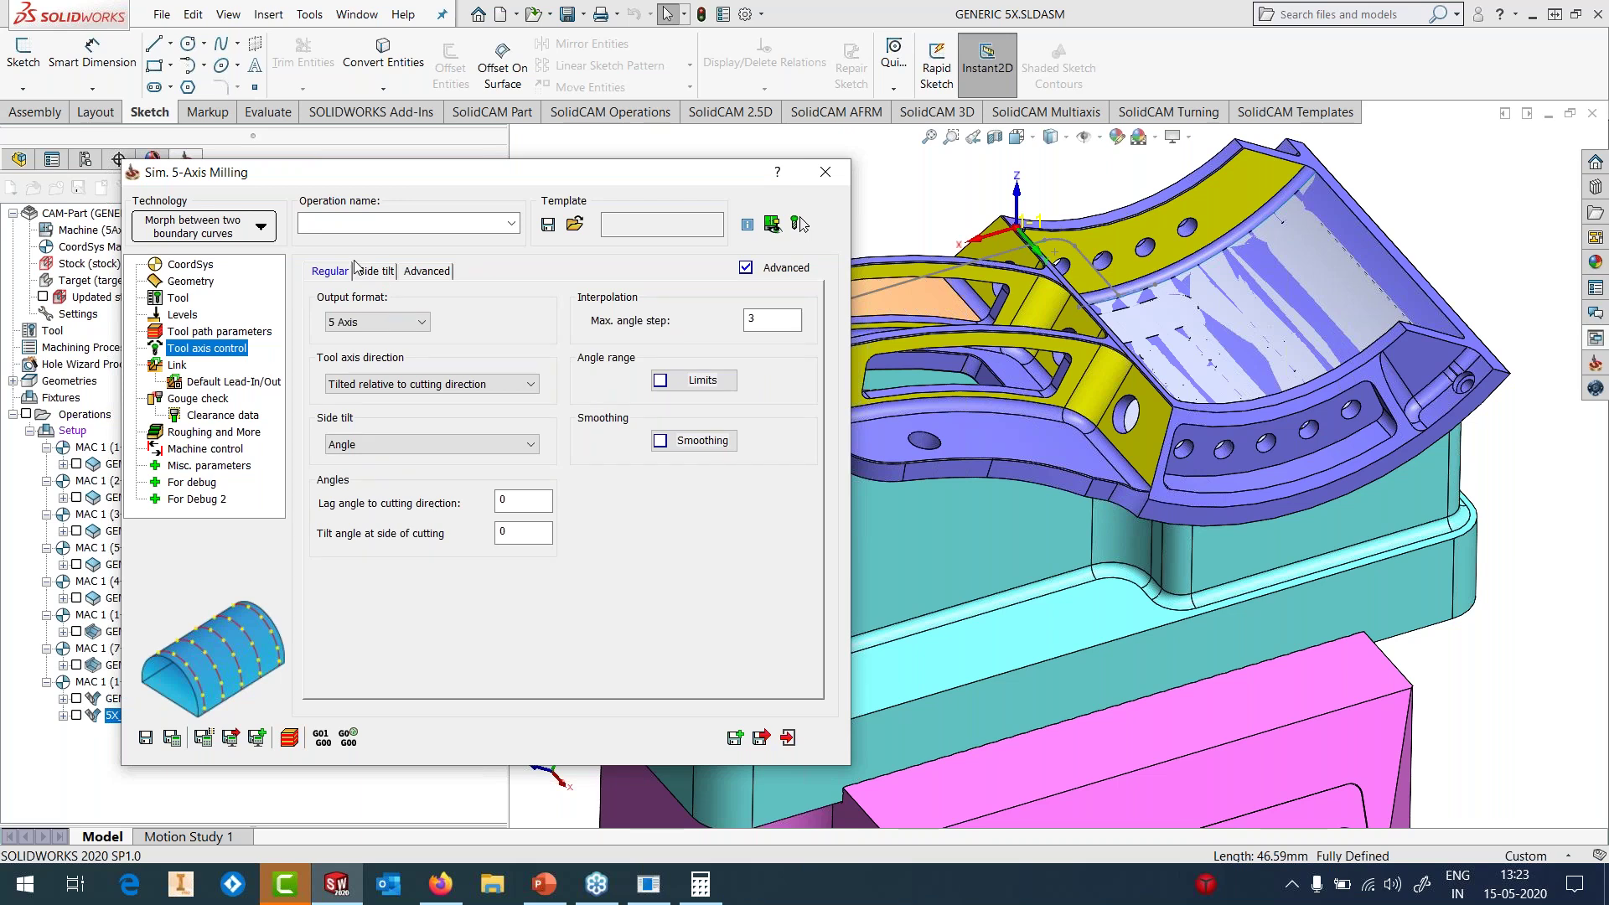
pyautogui.click(382, 385)
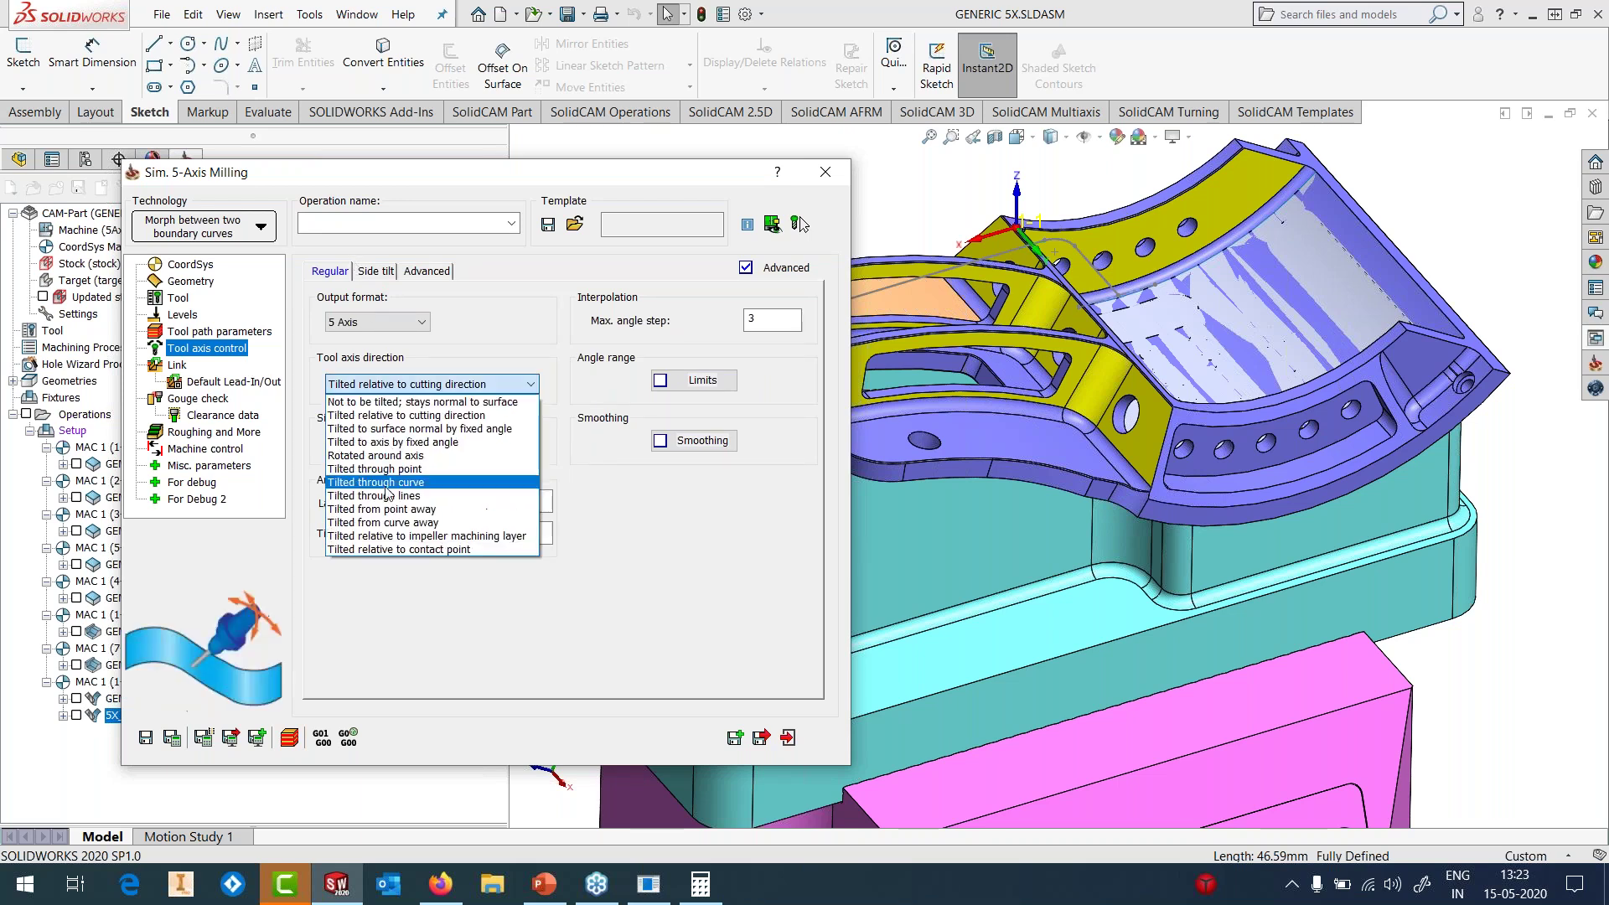
pyautogui.click(384, 480)
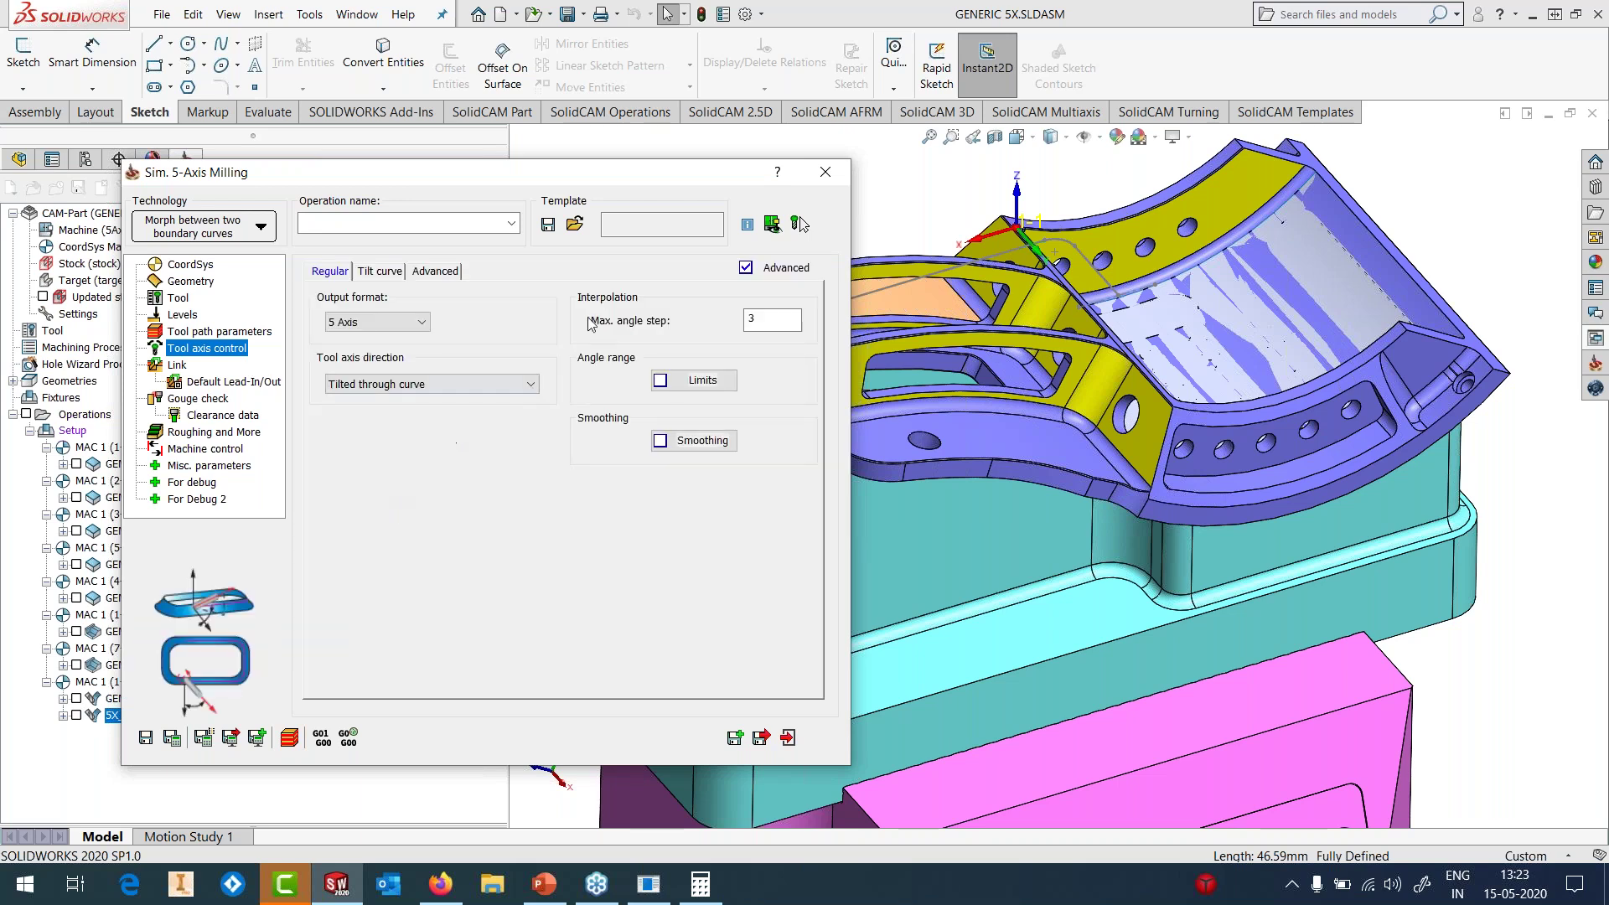
# - Define the tilt curve from the sketched chain above the part and set the curve tilt type to Closest point
pyautogui.click(381, 271)
pyautogui.click(620, 318)
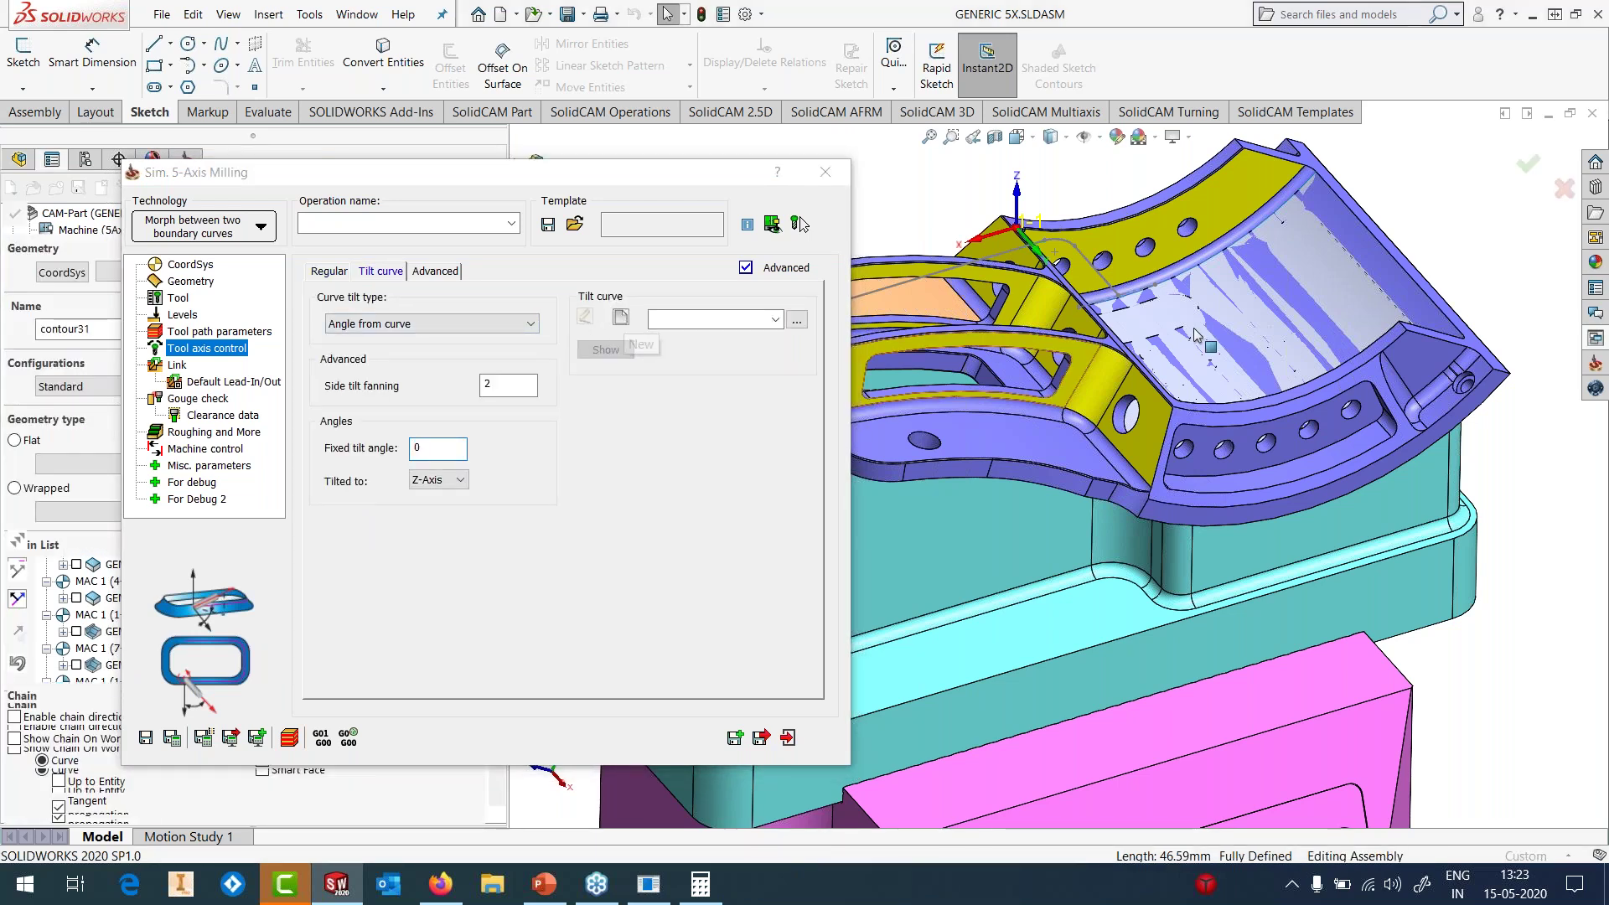
pyautogui.click(19, 550)
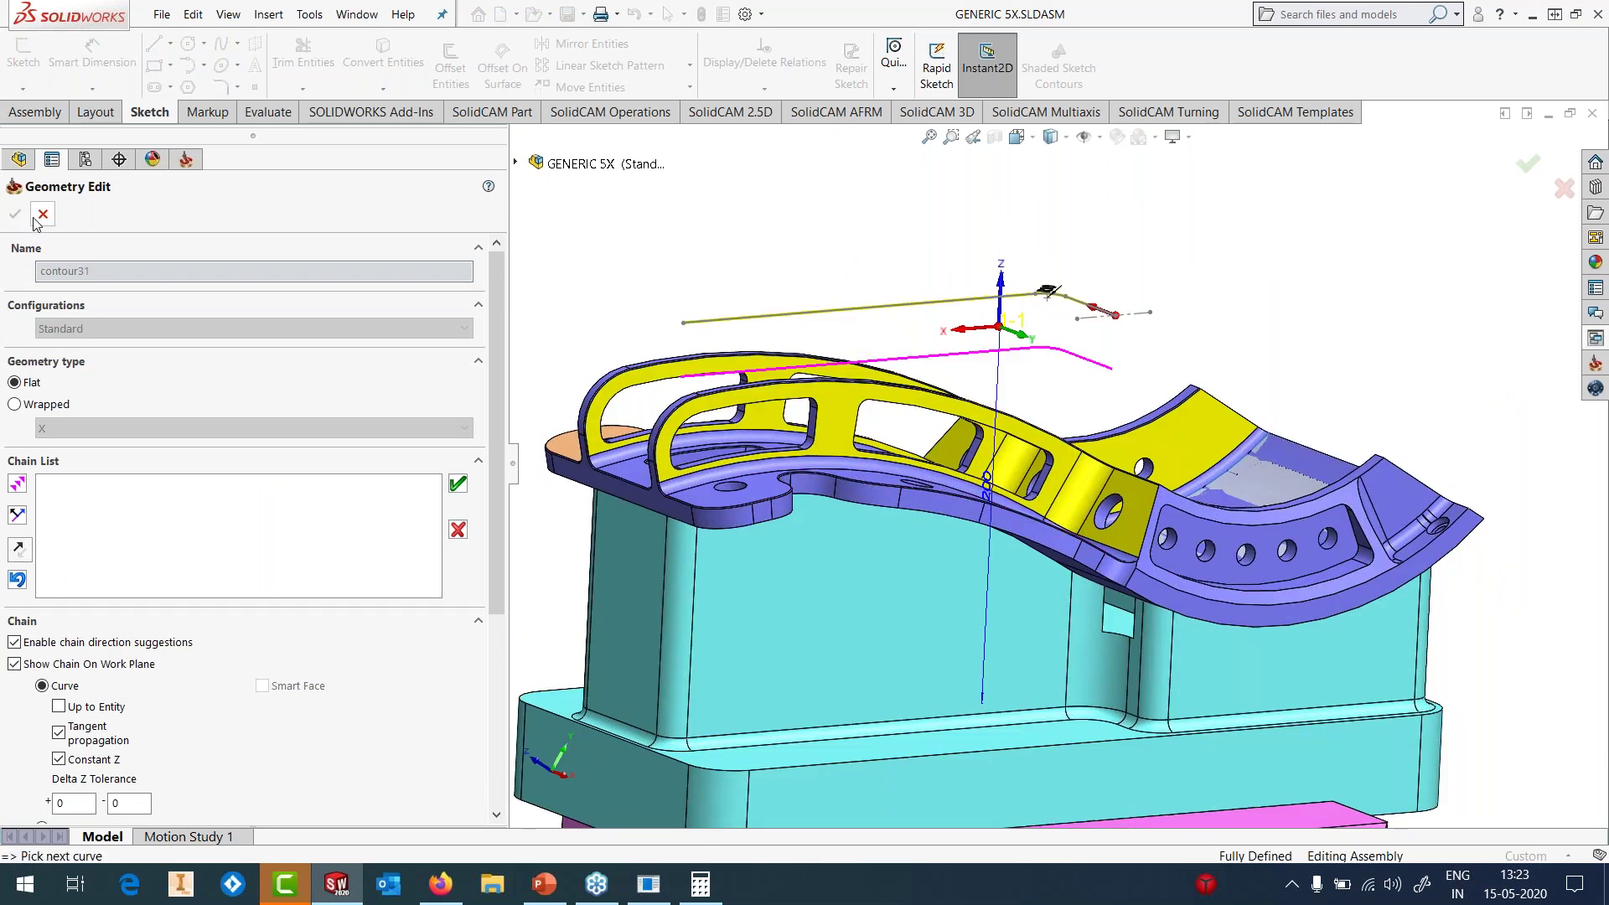
pyautogui.click(458, 483)
pyautogui.click(15, 214)
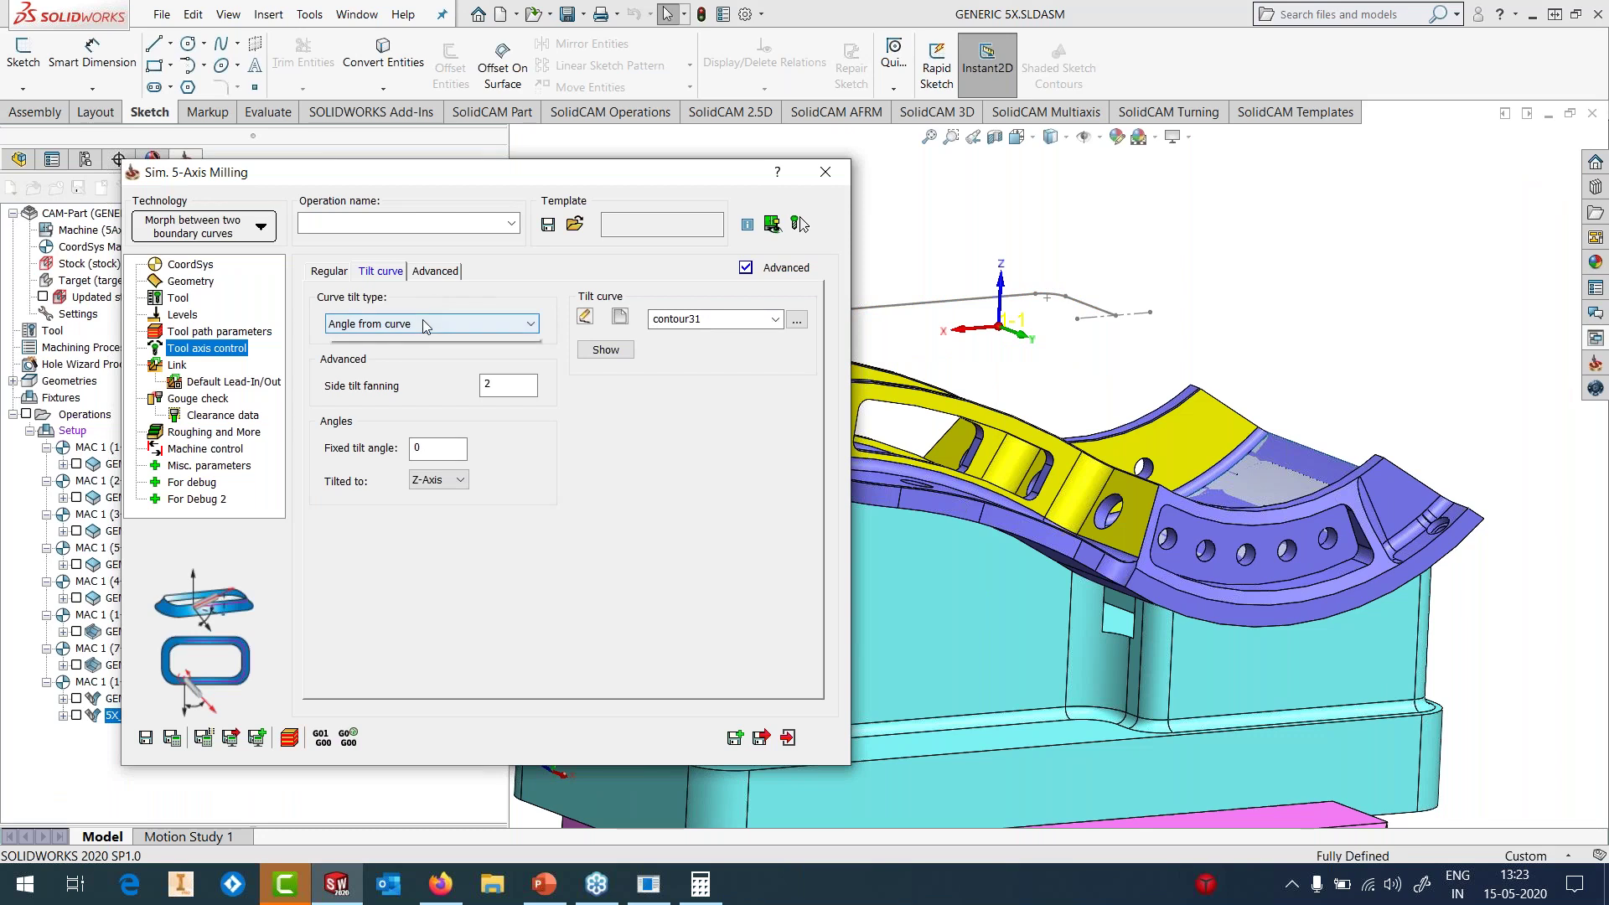
pyautogui.click(422, 323)
pyautogui.click(385, 349)
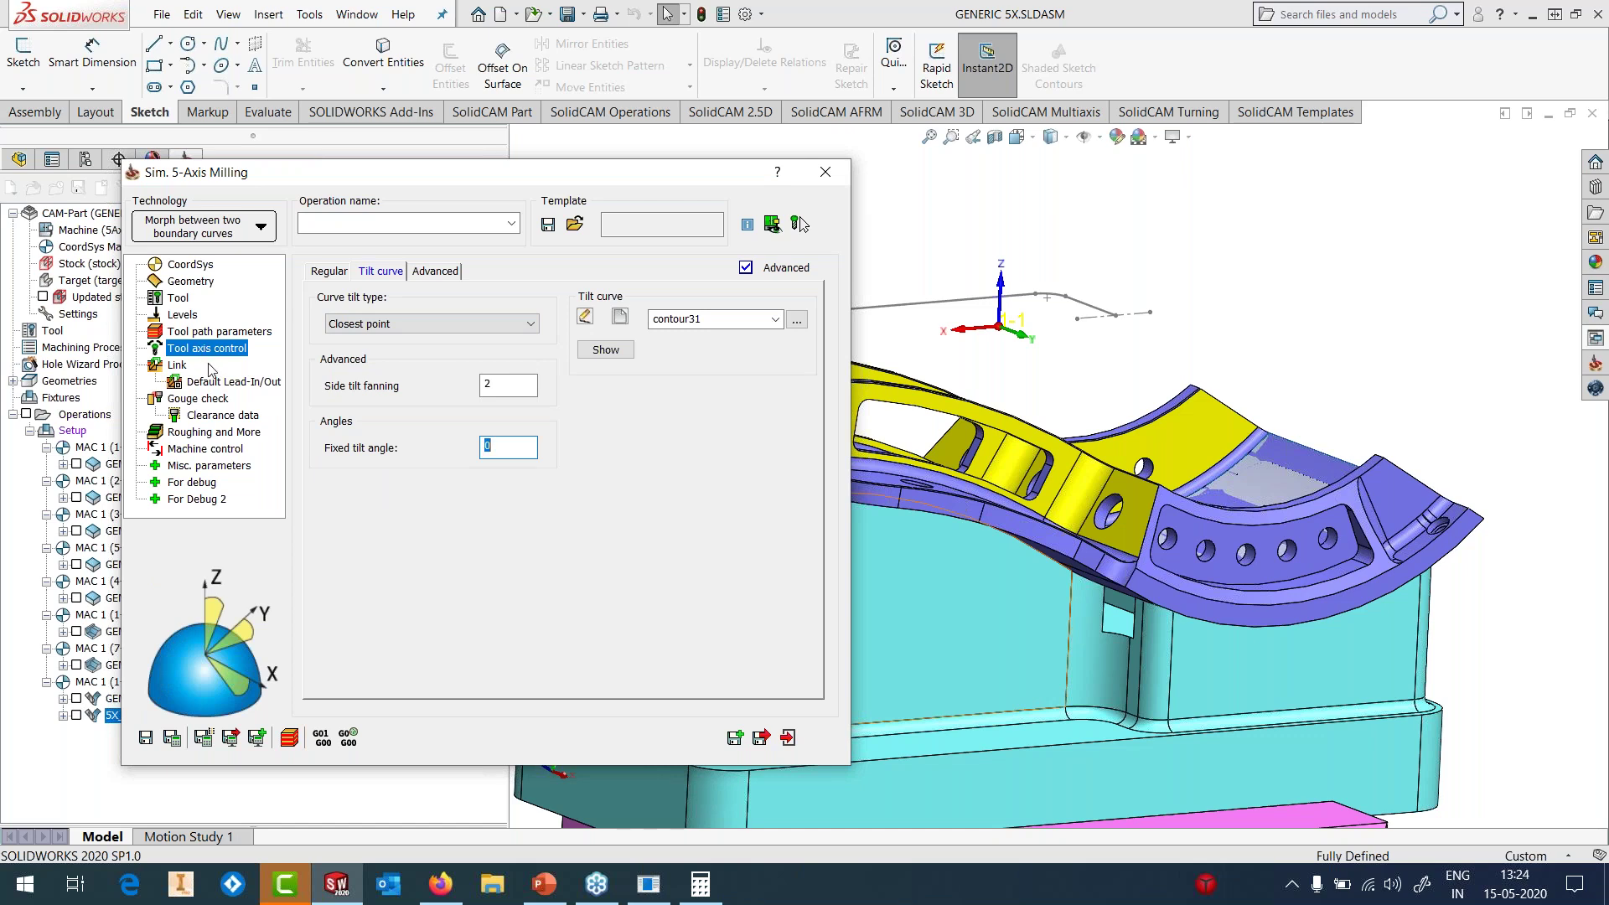
# - Save and close the morph operation, calculate its tool path, and inspect the passes at the fillet's end
pyautogui.click(146, 737)
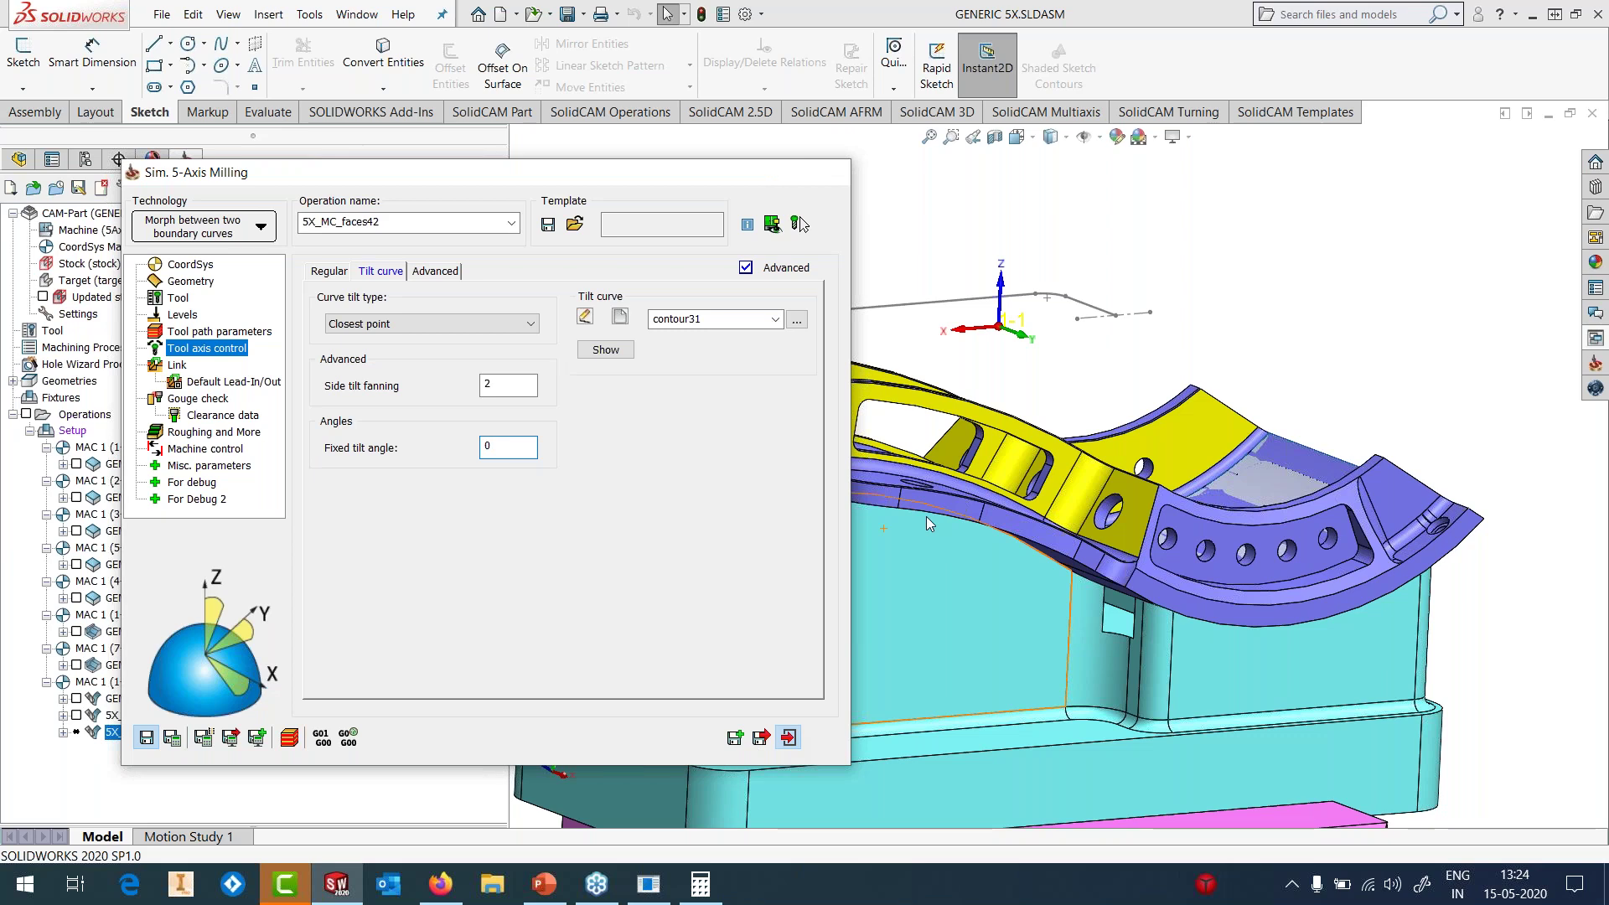
pyautogui.click(788, 737)
pyautogui.rightClick(171, 732)
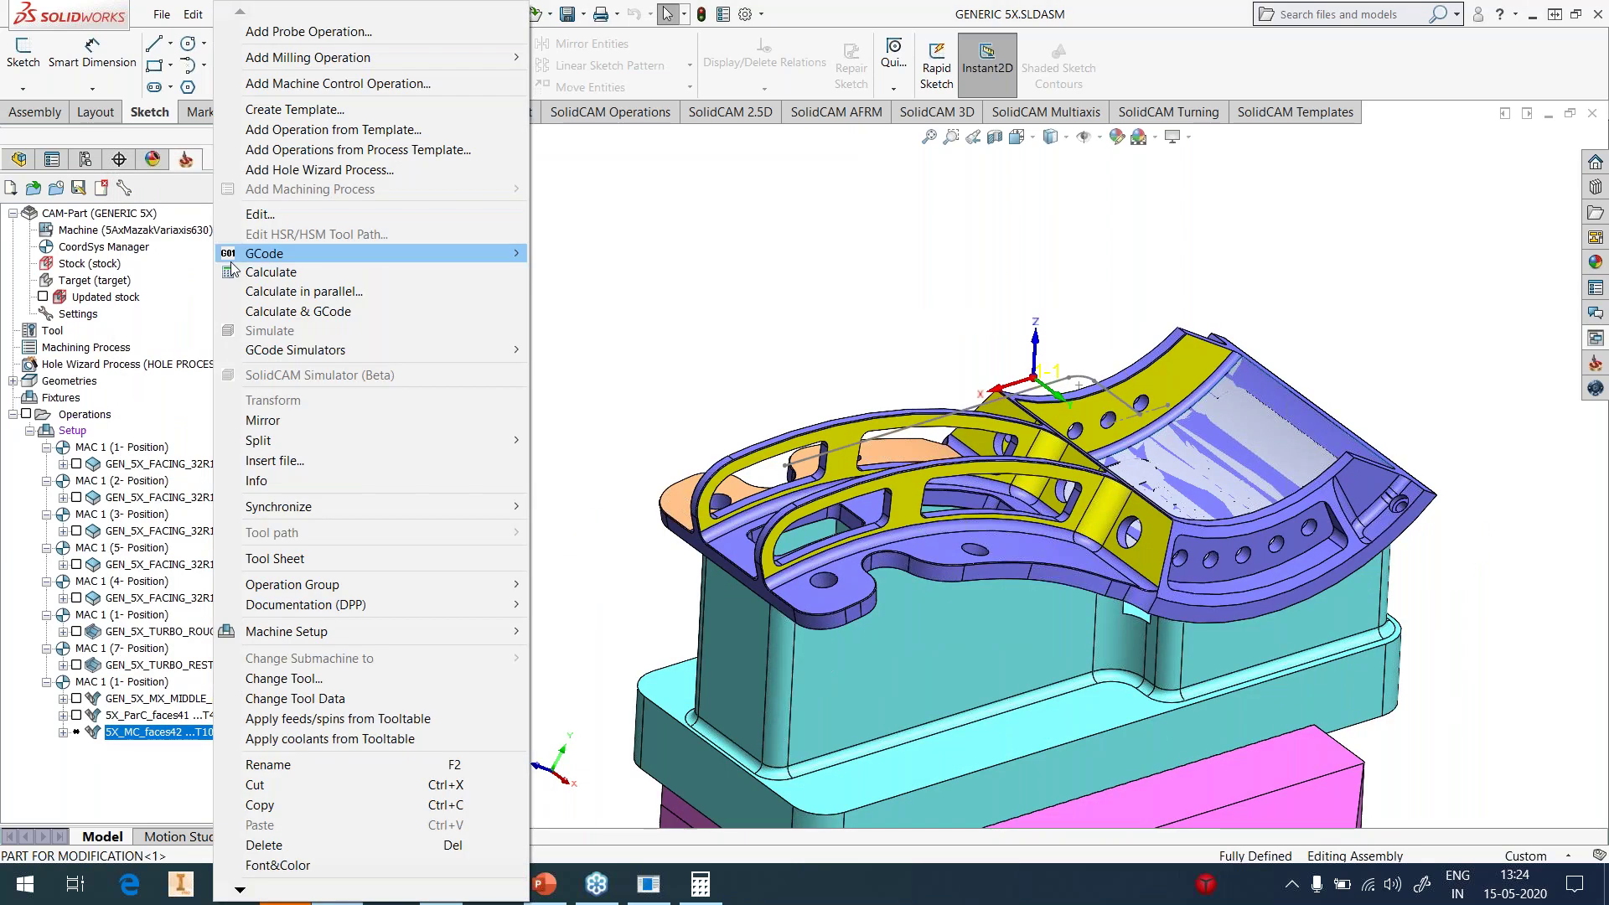
pyautogui.click(369, 262)
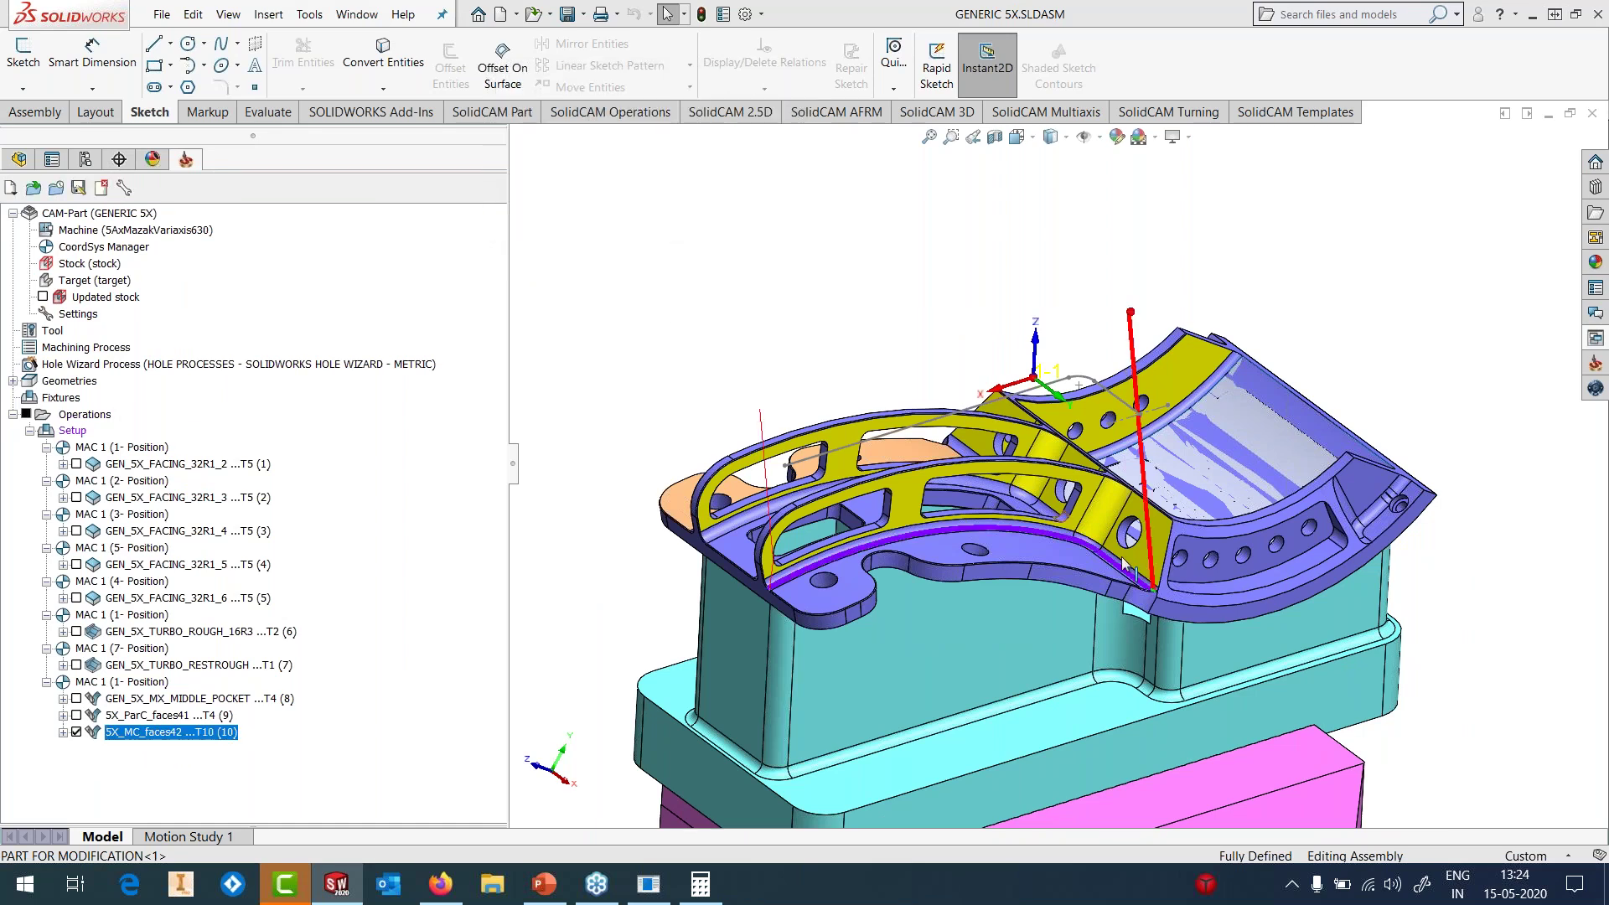
pyautogui.scroll(-10, 1106, 500)
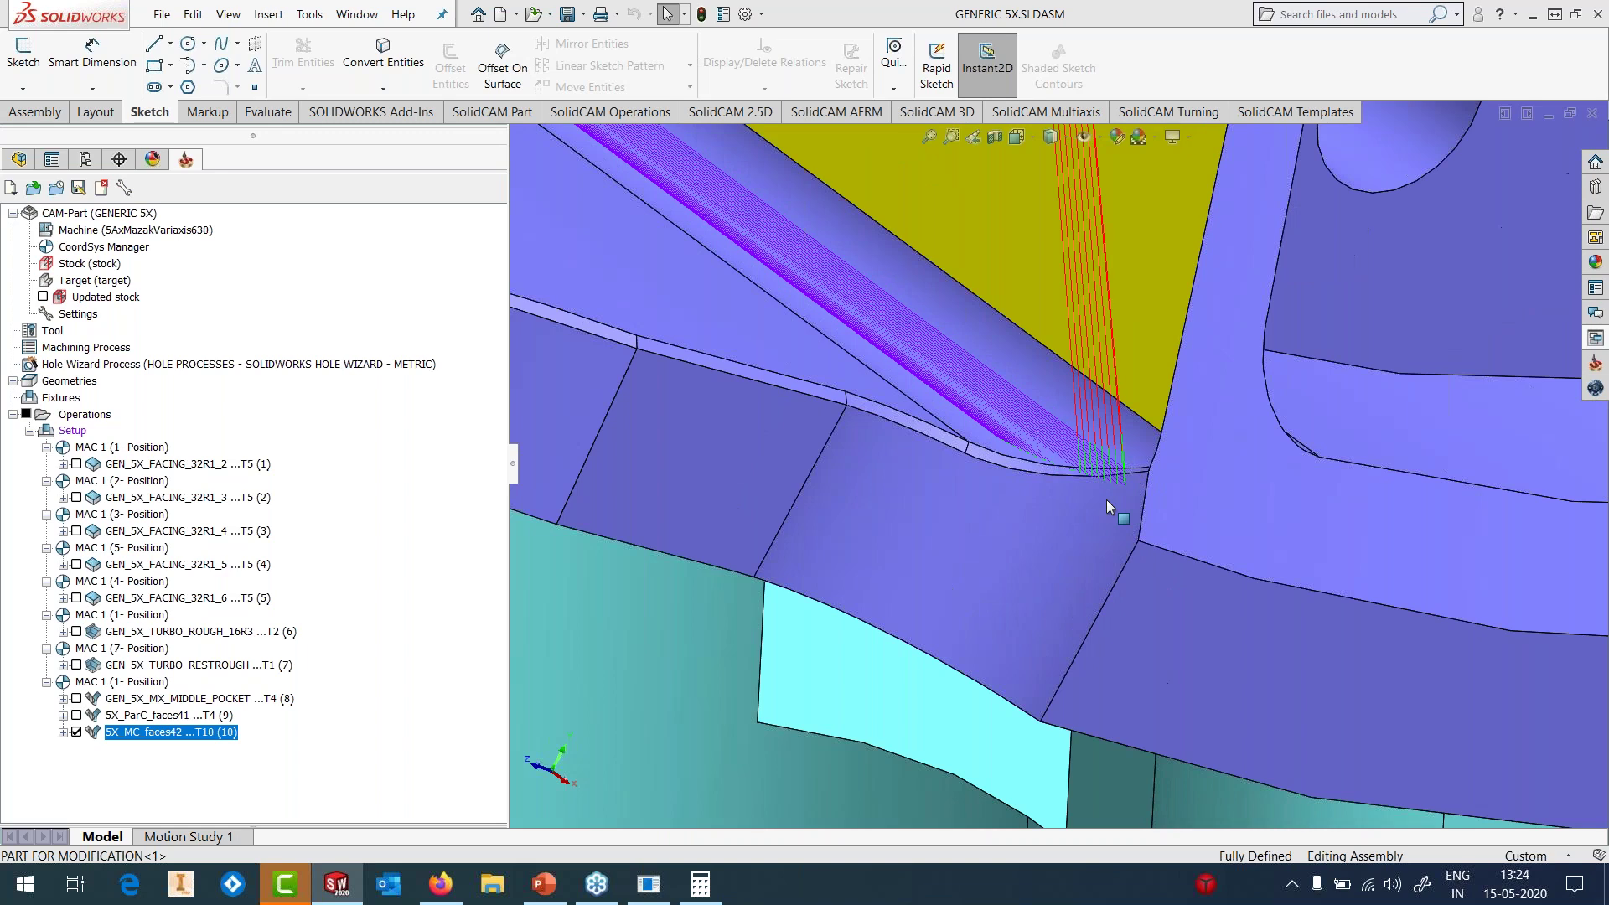
# - Reopen the last morph operation, set the small move between slices to 500% of the step over, recalculate it and close it
pyautogui.scroll(5, 1106, 500)
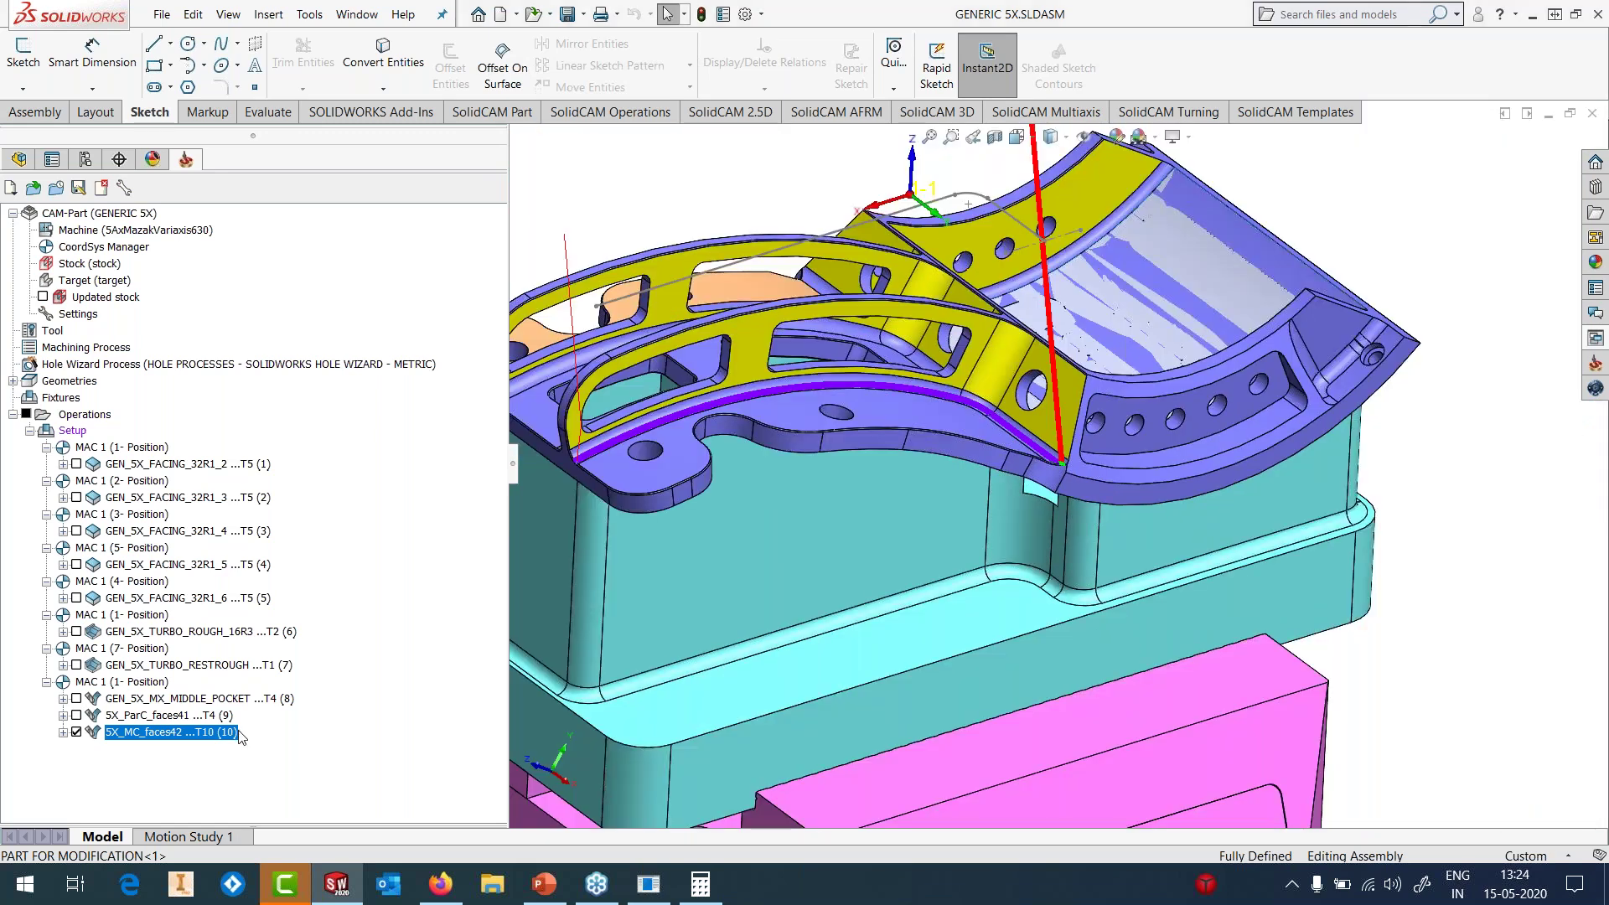
pyautogui.rightClick(243, 736)
pyautogui.click(285, 214)
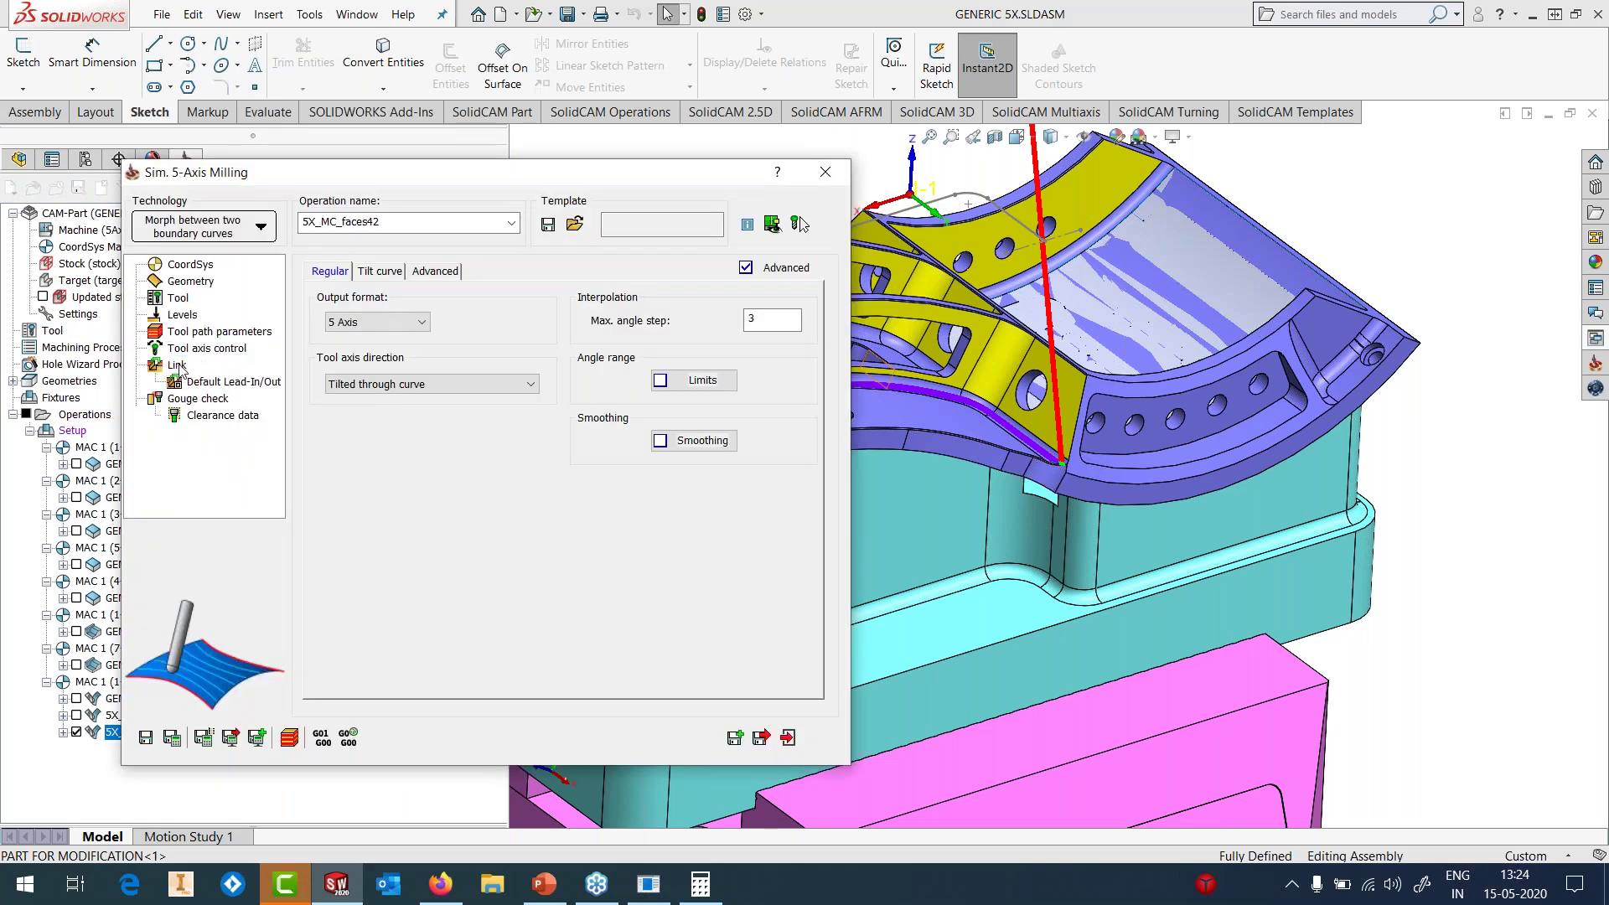
pyautogui.click(421, 270)
pyautogui.write('500')
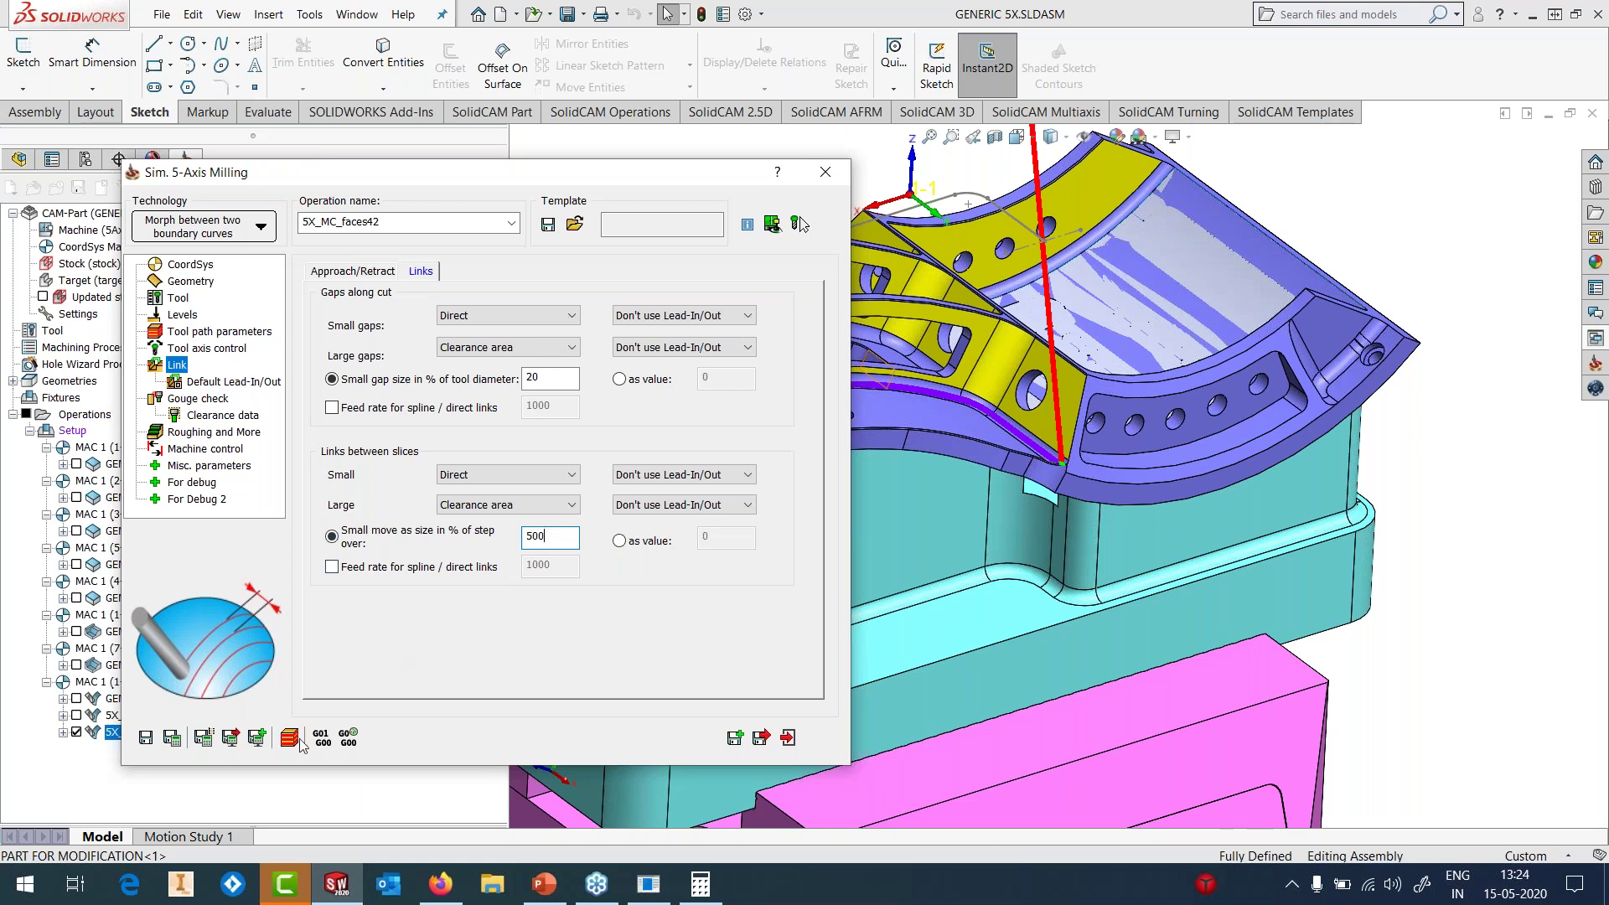
pyautogui.click(171, 738)
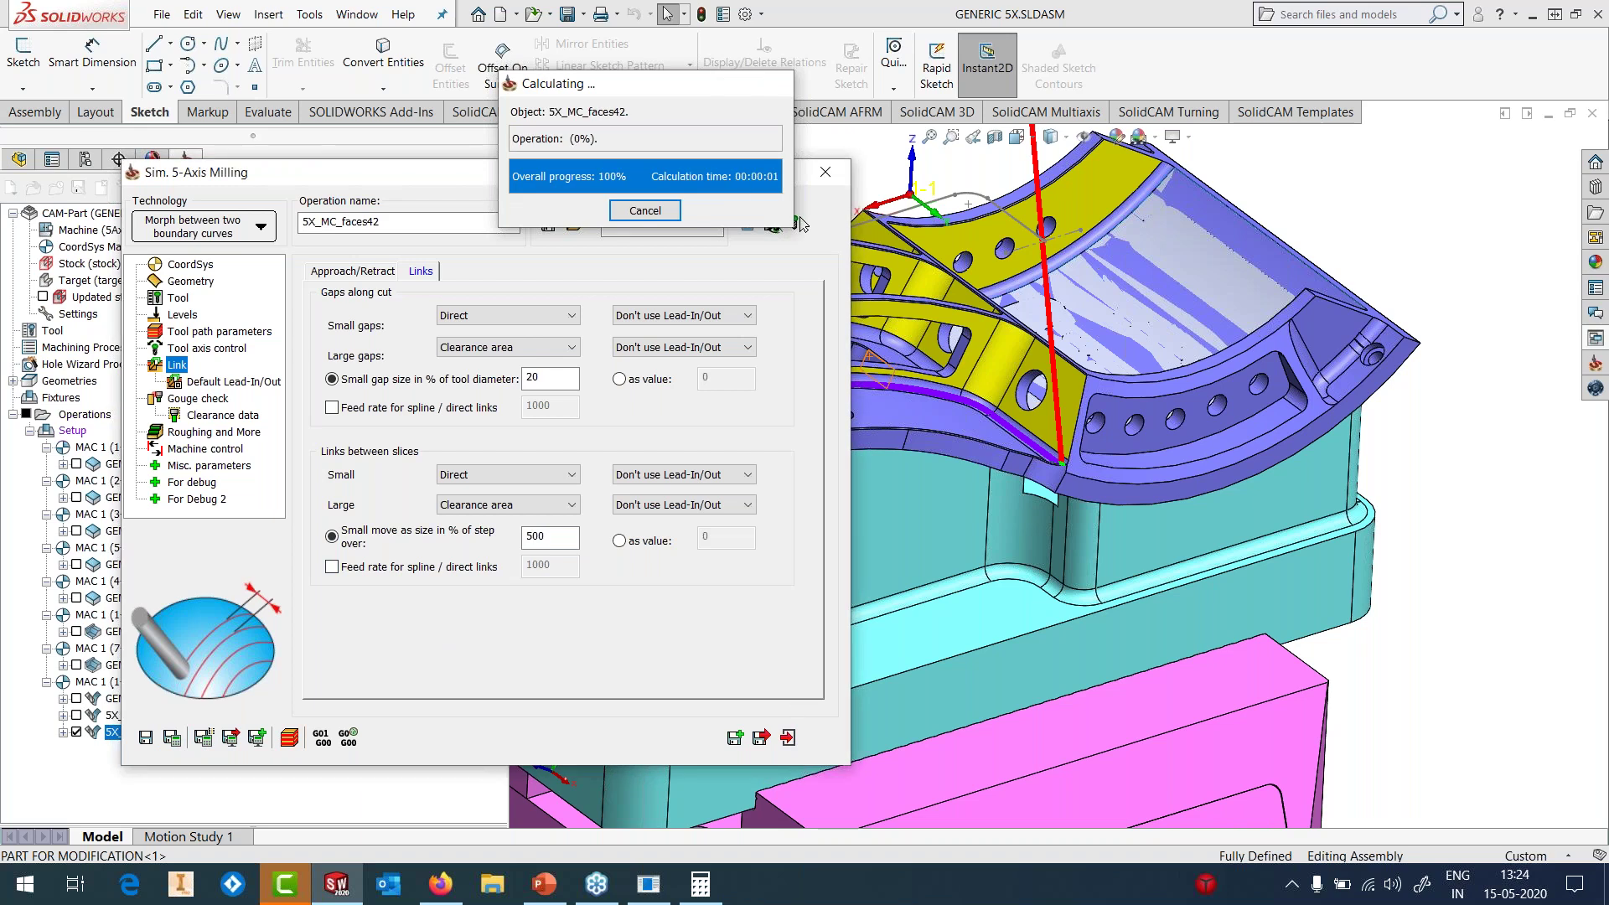
pyautogui.click(788, 738)
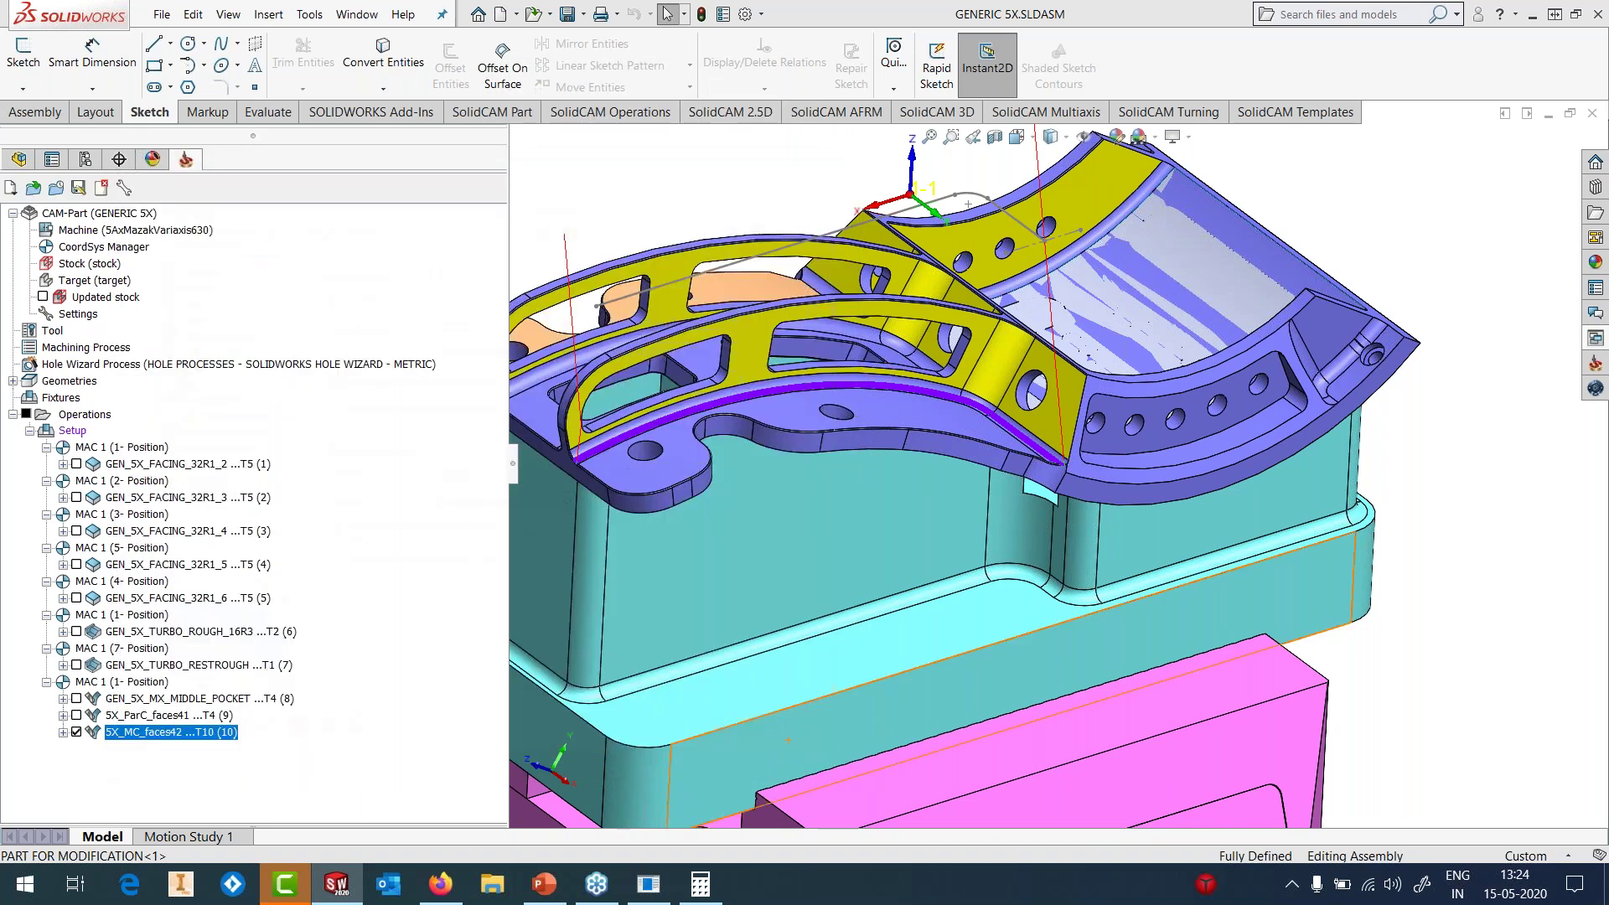
# - Simulate the morph operation on the CAD model and examine how the tool tilts along the flange fillet
pyautogui.moveTo(882, 431); pyautogui.dragTo(898, 471, button='middle')
pyautogui.scroll(1, 898, 471)
pyautogui.rightClick(160, 739)
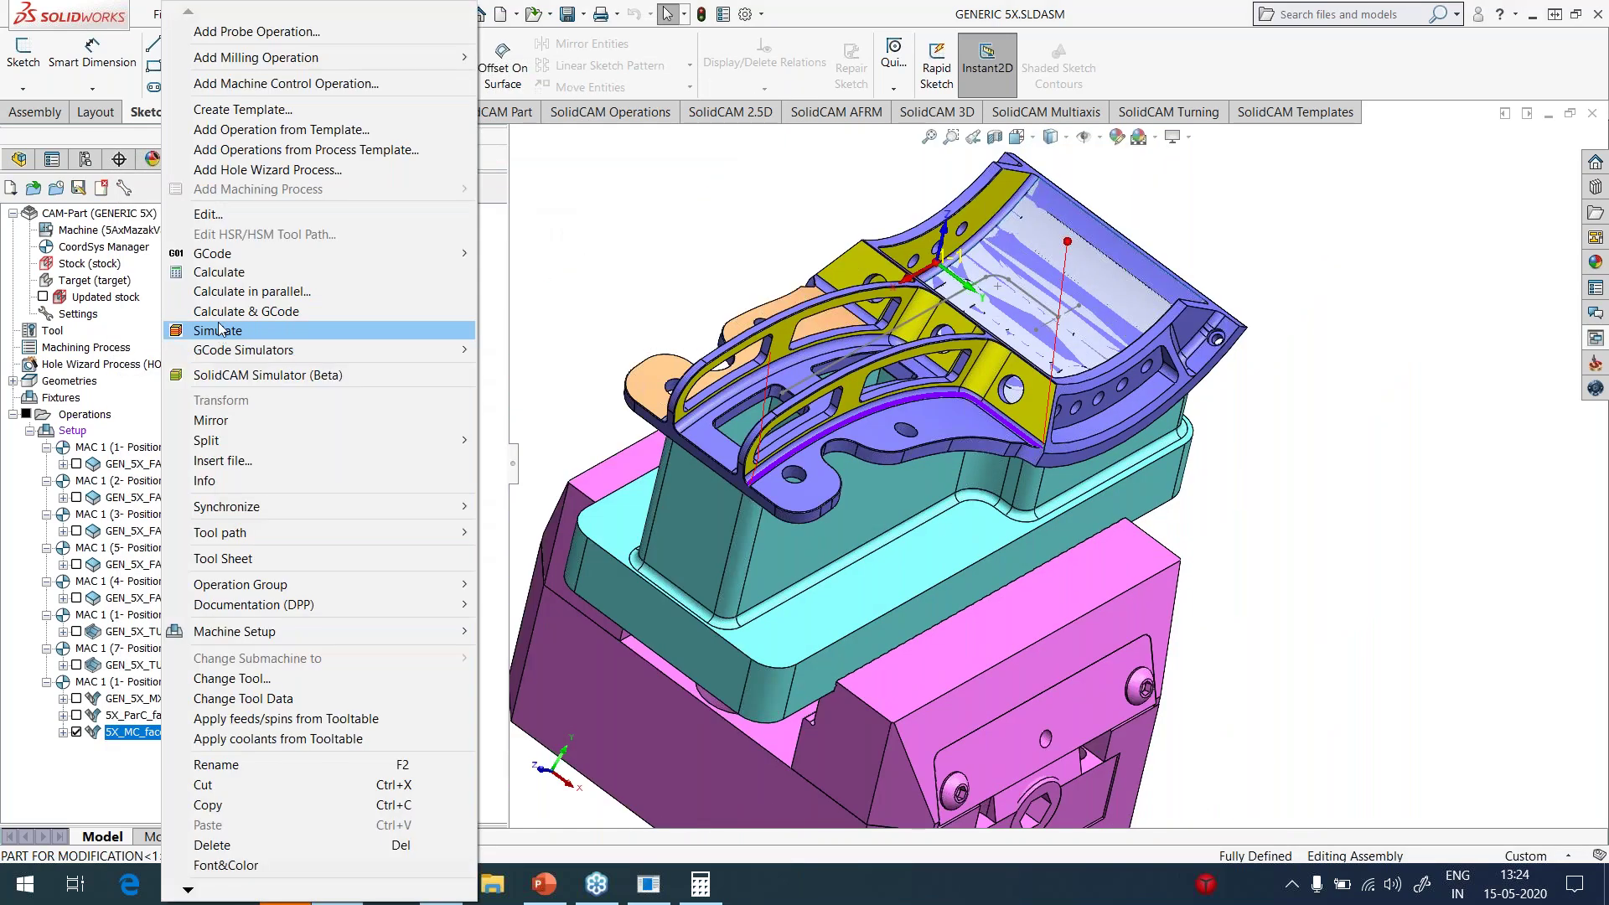
pyautogui.click(219, 330)
pyautogui.click(103, 370)
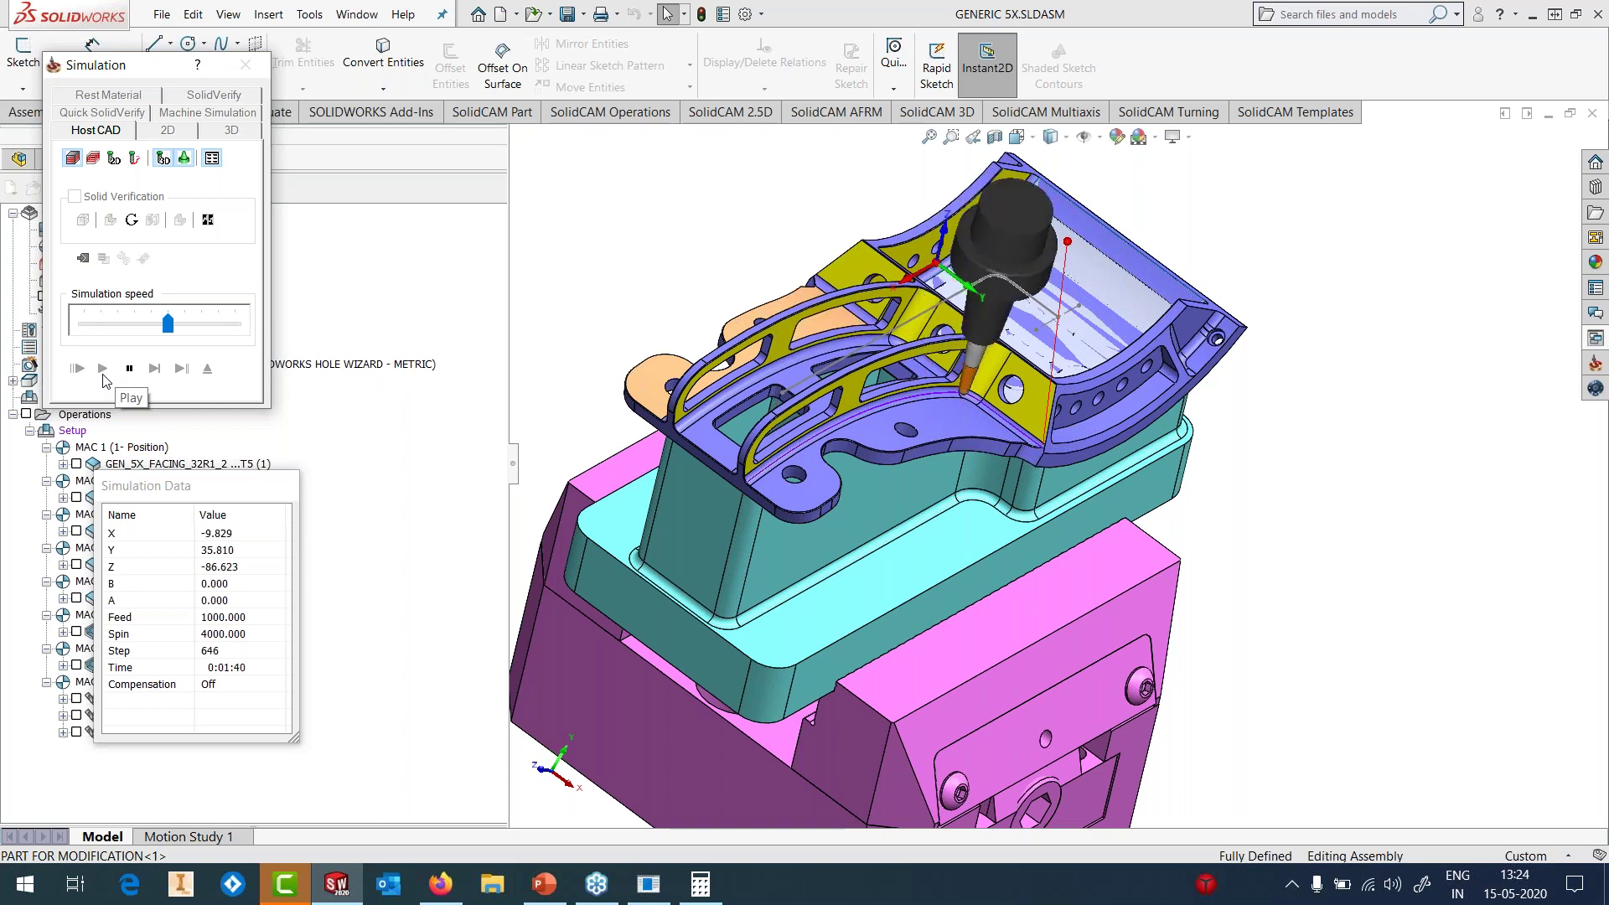
pyautogui.moveTo(895, 439); pyautogui.dragTo(1053, 470, button='middle')
pyautogui.scroll(-5, 914, 515)
pyautogui.scroll(2, 1054, 466)
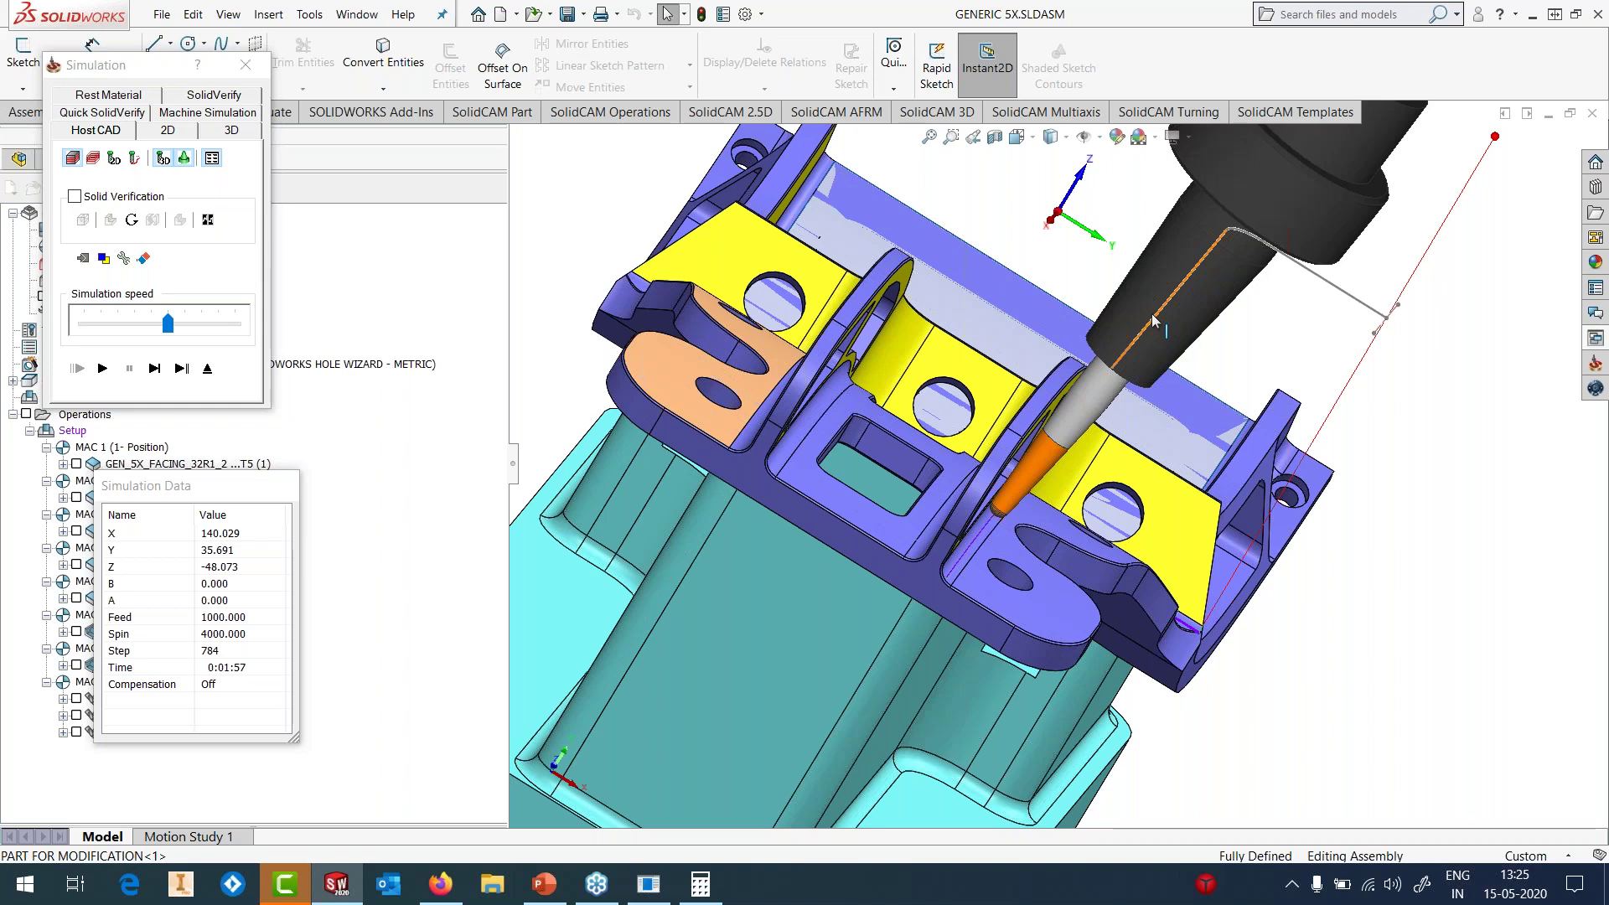
pyautogui.click(208, 371)
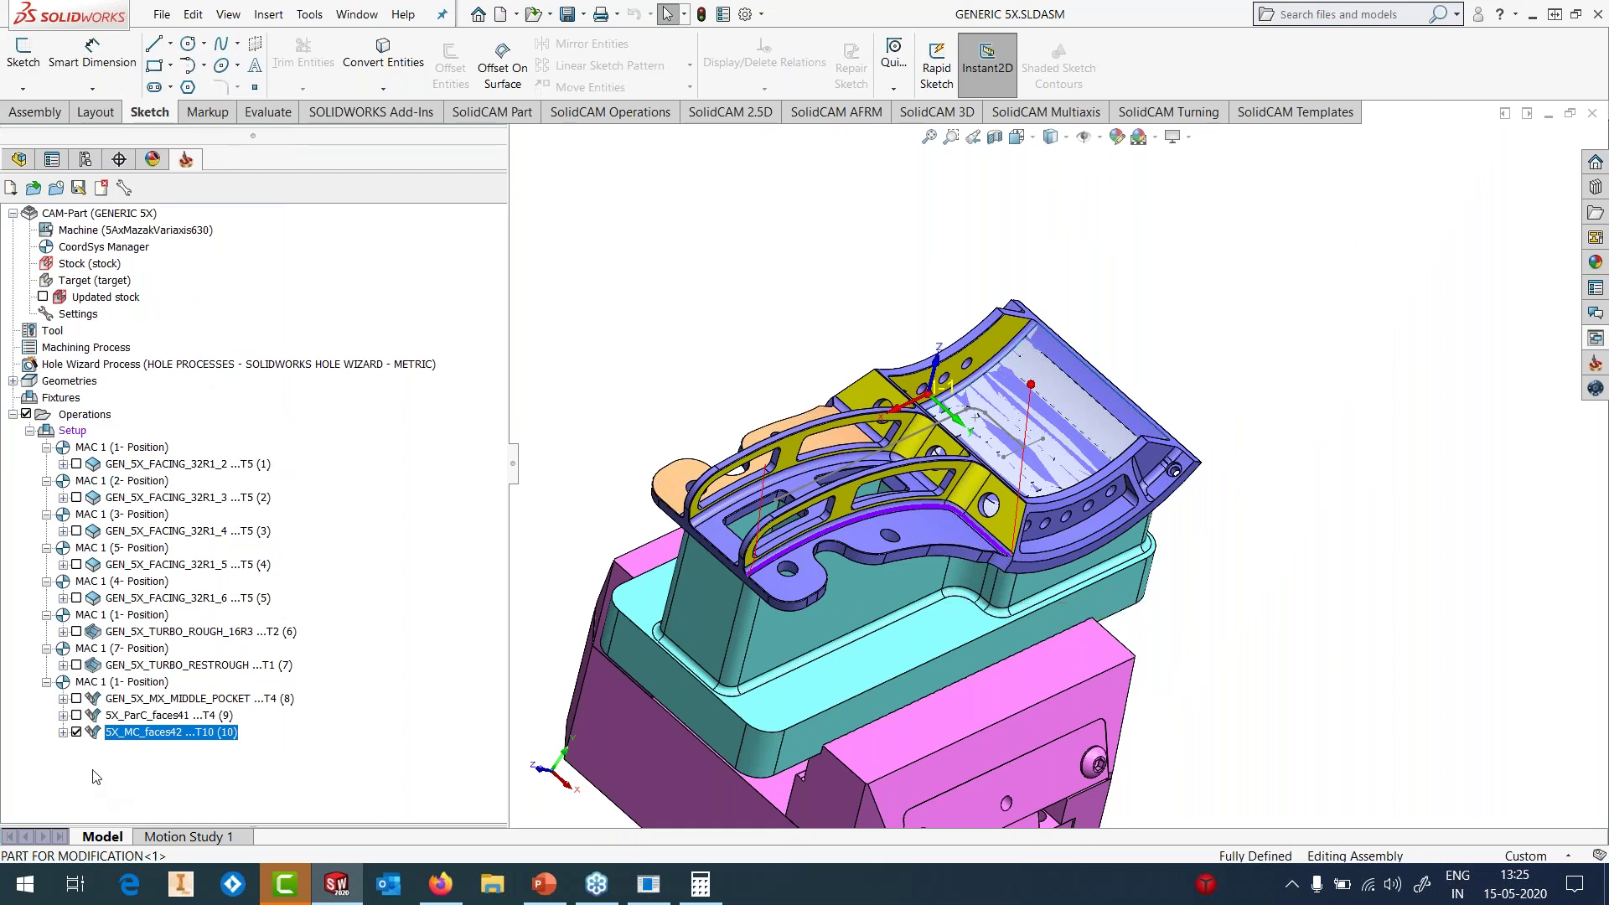
# - Hide the morph operation's tool path and open the CAM-part TURBINE BLADE from the 2-TURBINE BLADE folder
pyautogui.click(76, 732)
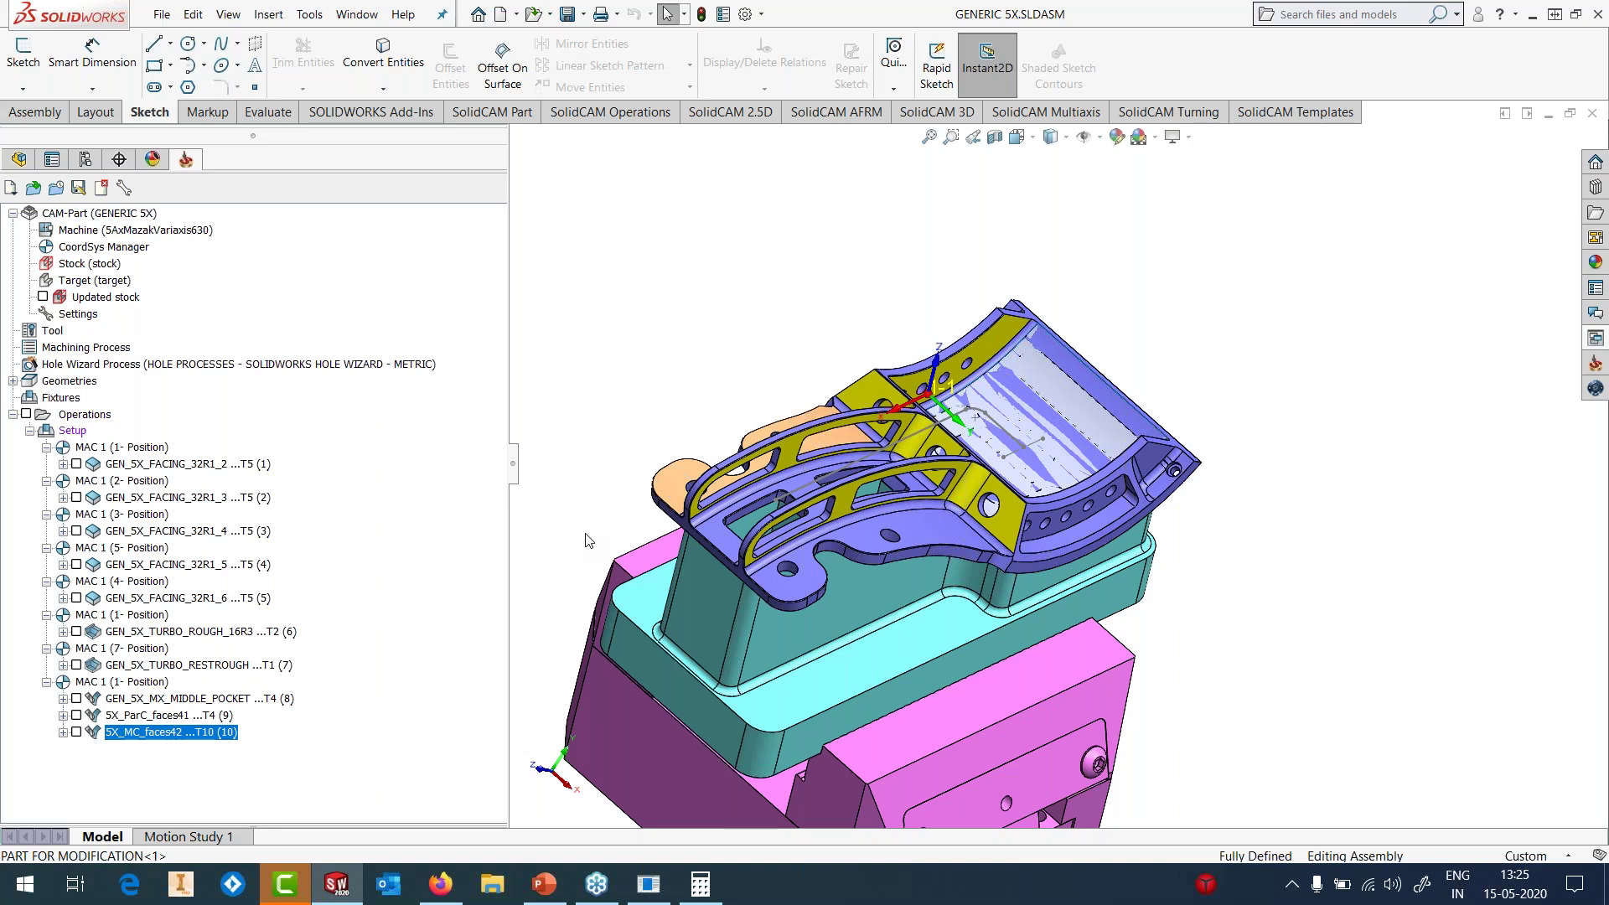
pyautogui.click(307, 17)
pyautogui.moveTo(469, 101)
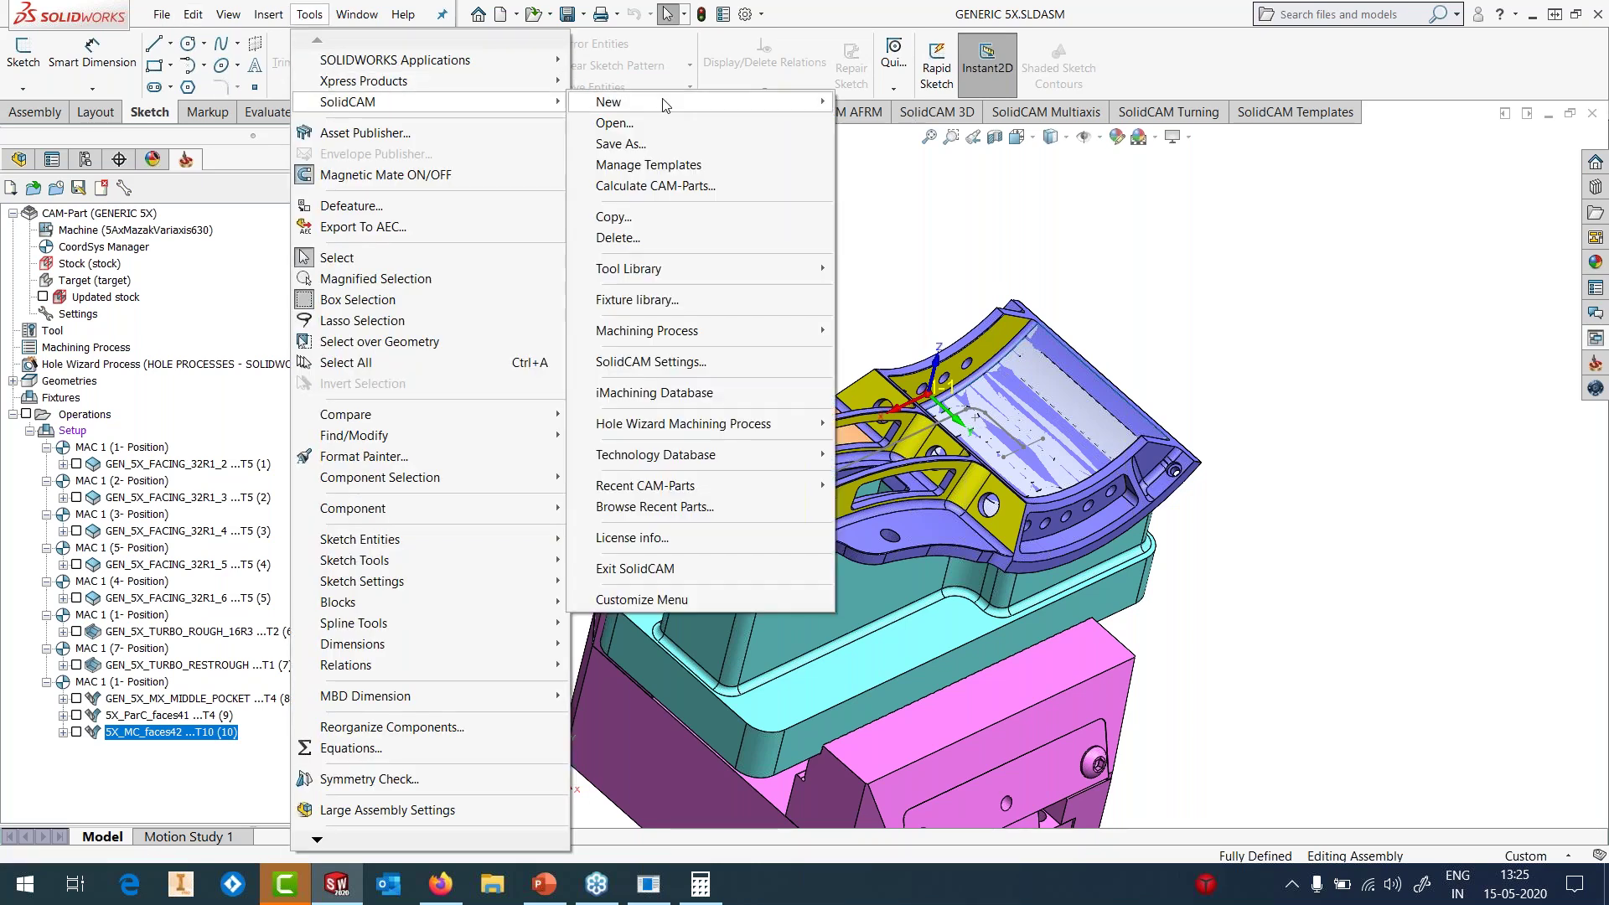
pyautogui.click(662, 122)
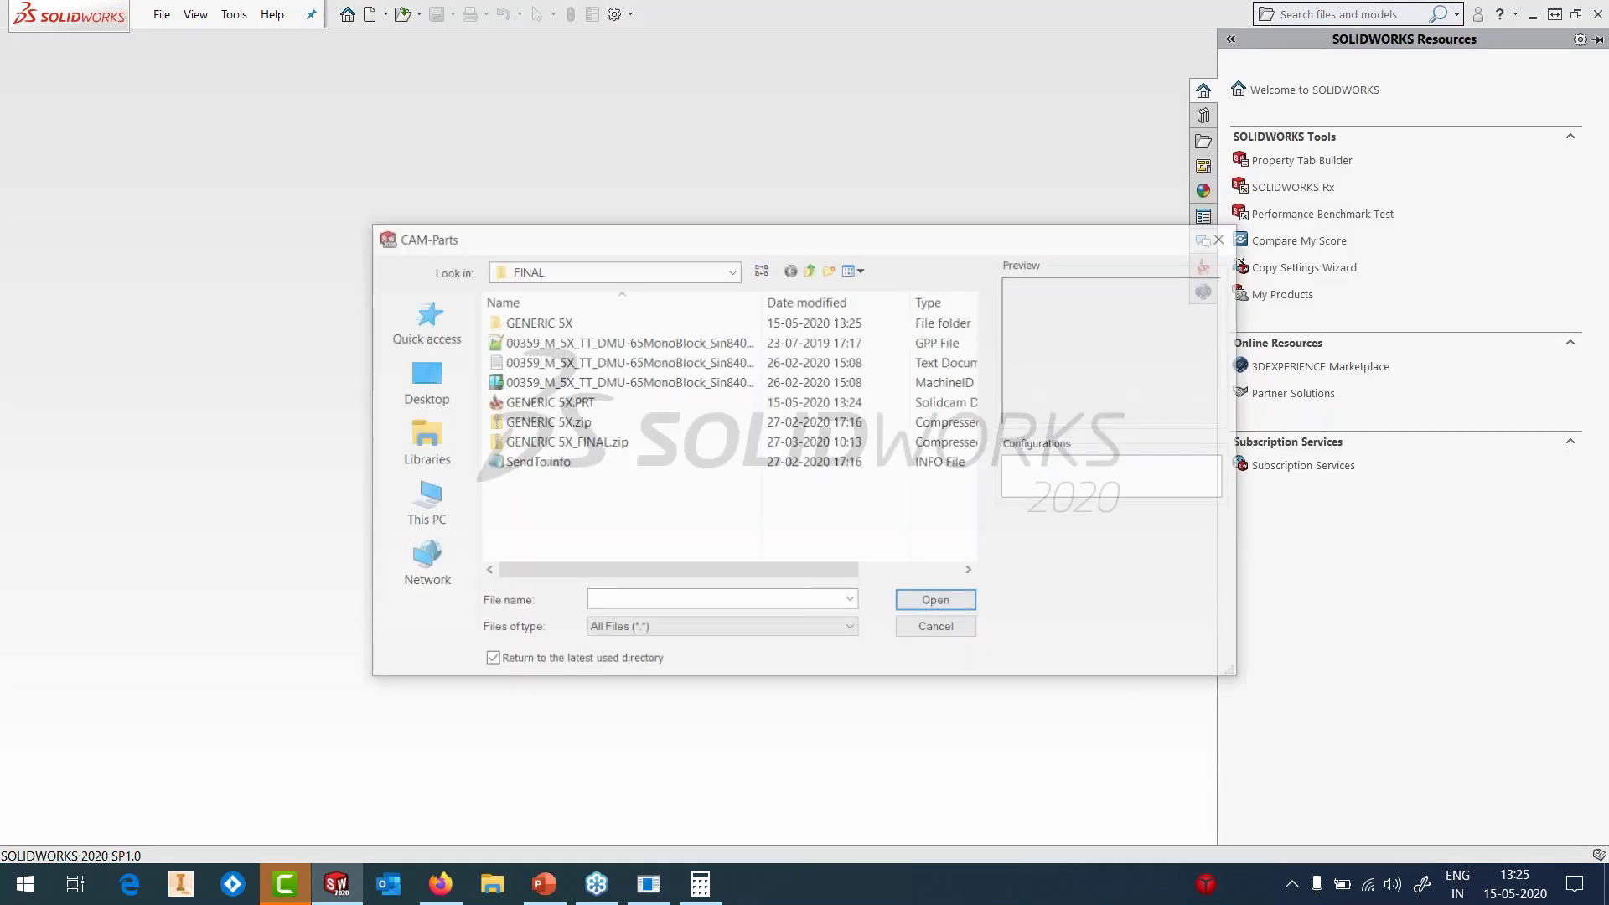
pyautogui.click(811, 269)
pyautogui.click(811, 269)
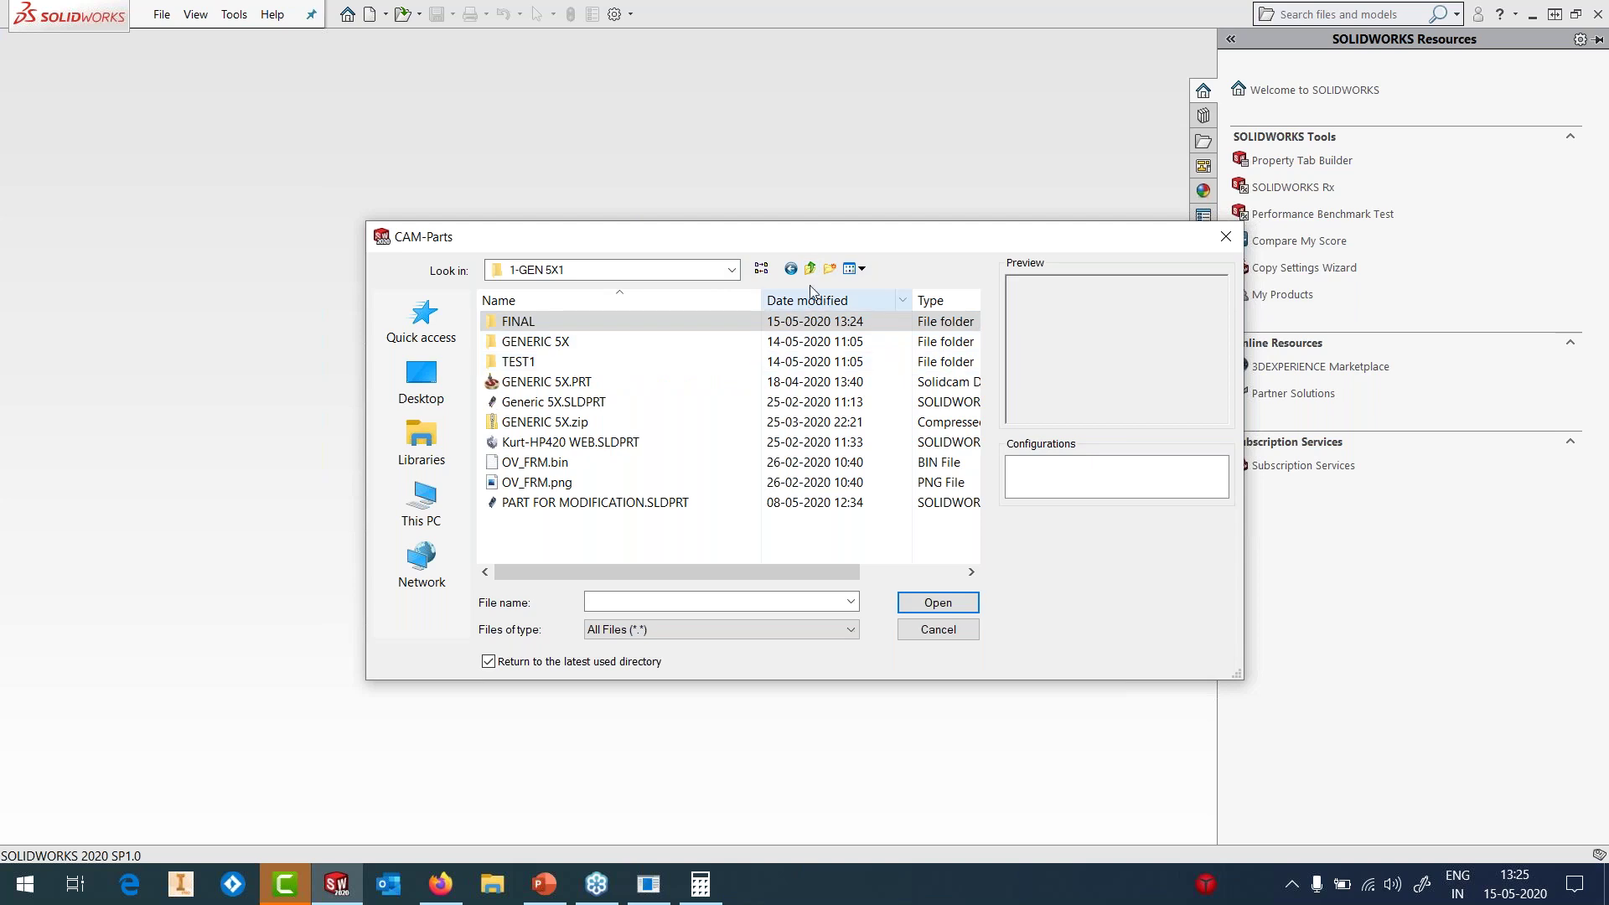
pyautogui.click(811, 269)
pyautogui.doubleClick(598, 366)
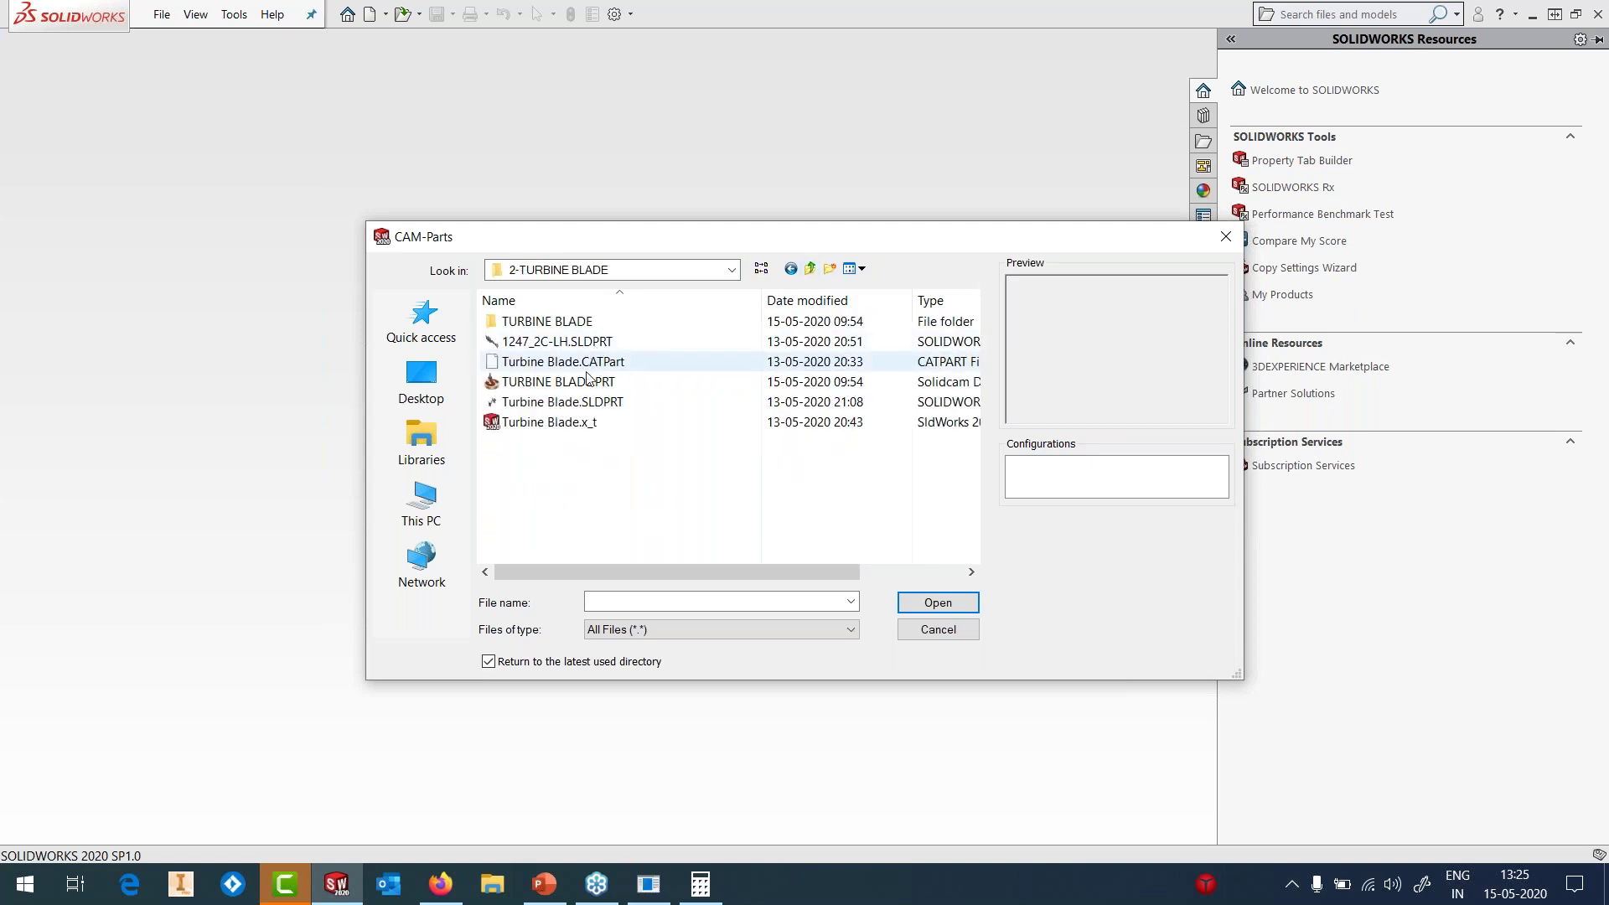
pyautogui.click(586, 382)
pyautogui.click(919, 604)
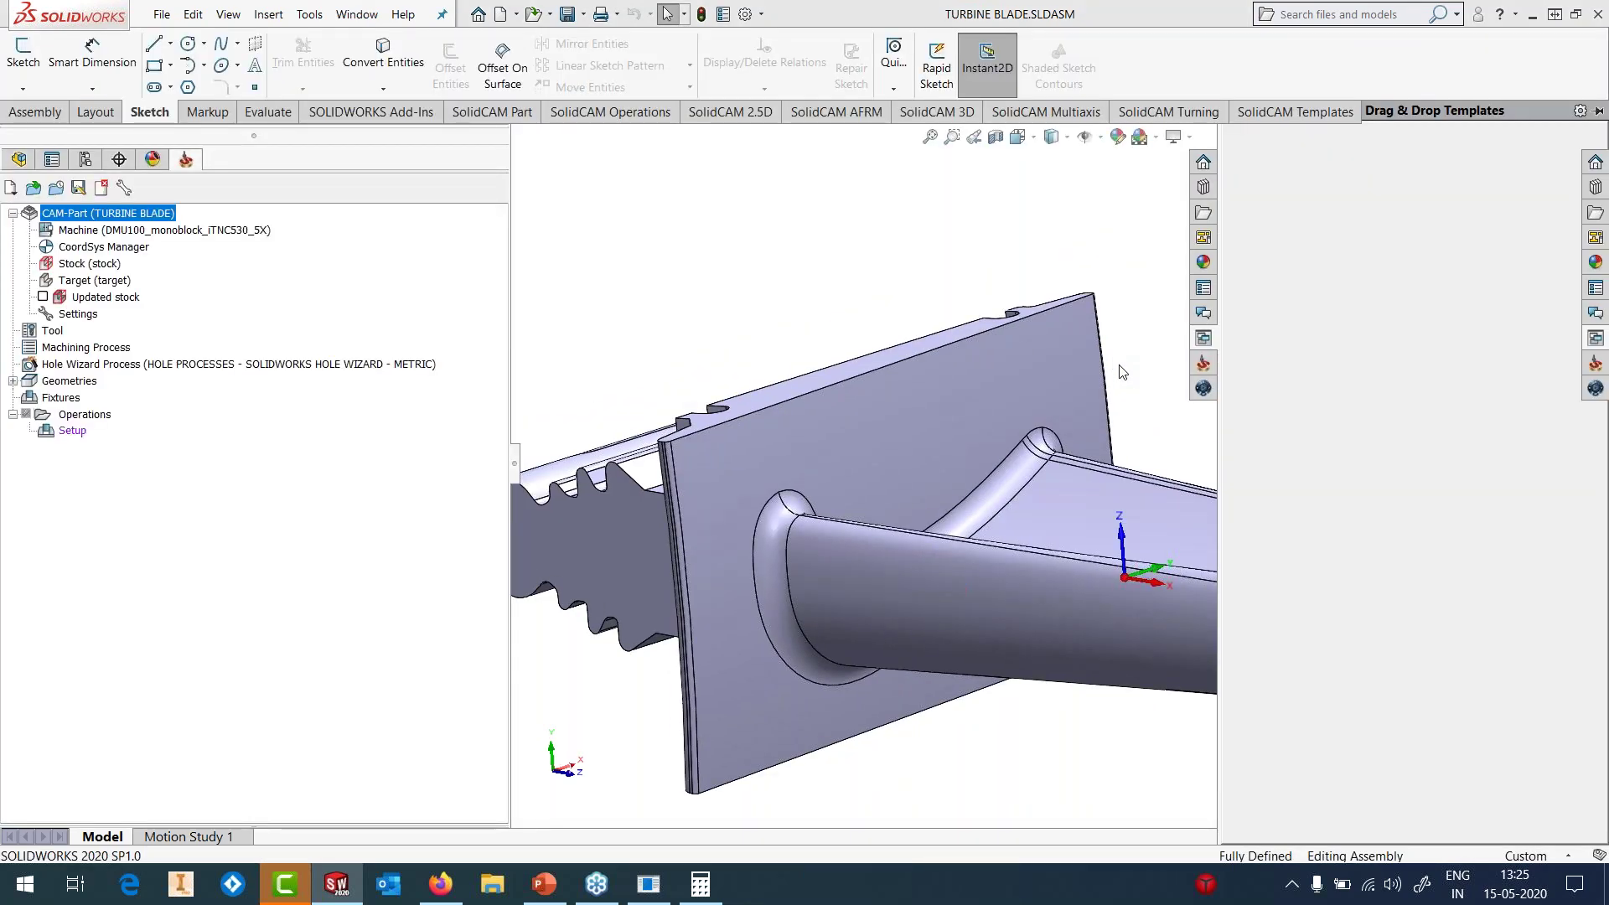
# - Add an operation from the template TURBINE_BLADE_5X_MAIN_FINISH, using the template name as the operation name
pyautogui.moveTo(1241, 444); pyautogui.dragTo(1309, 551, button='middle')
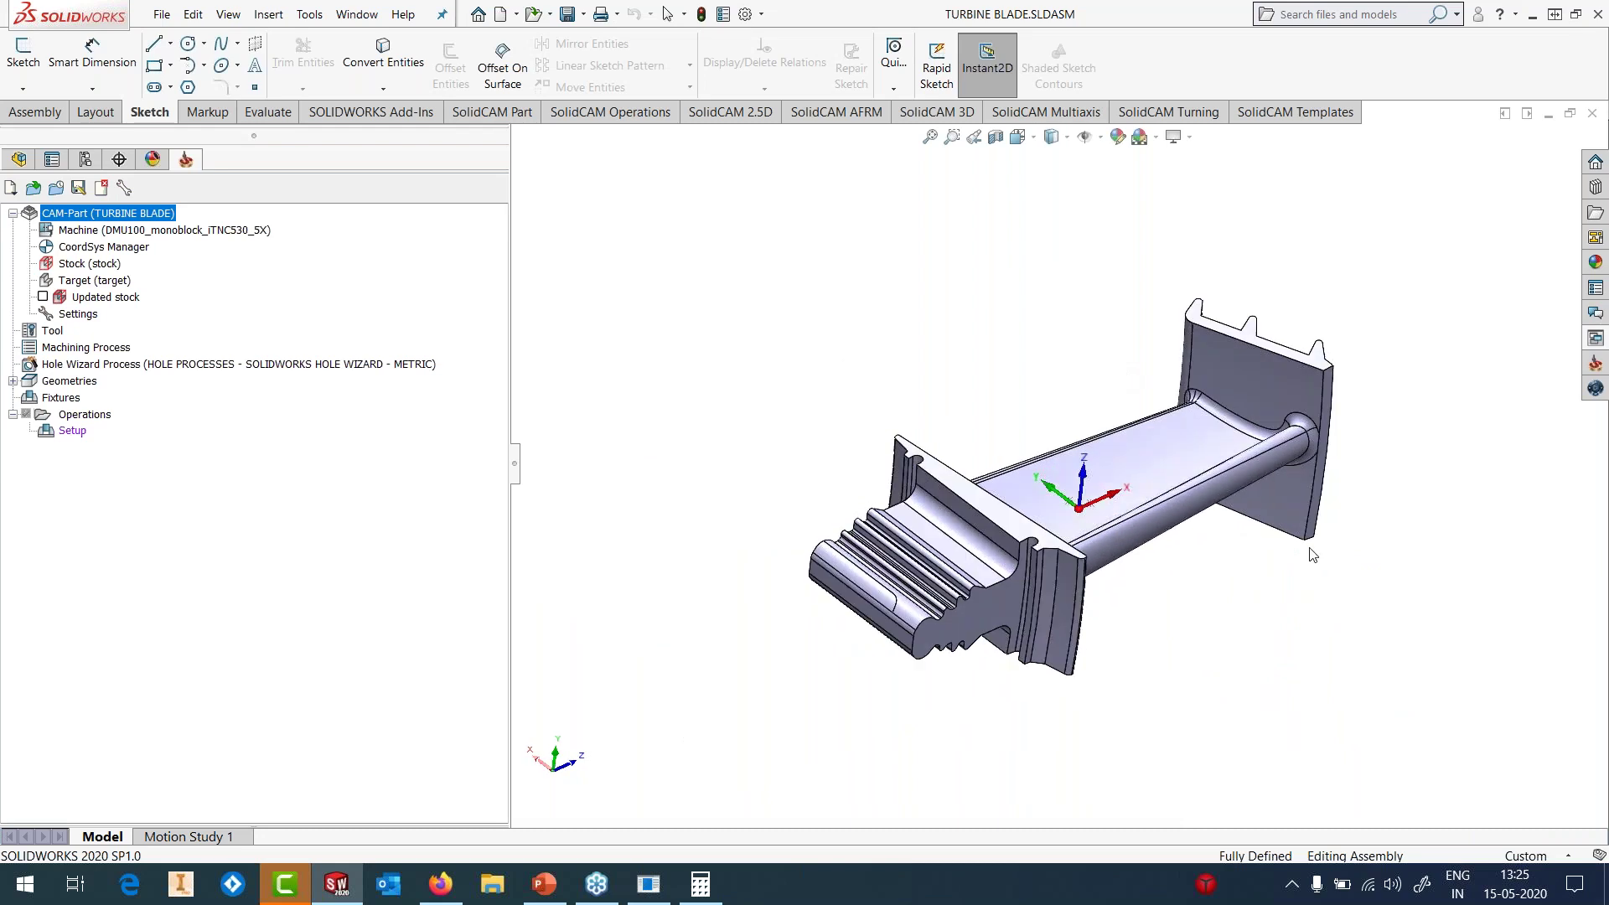
pyautogui.scroll(-4, 1297, 519)
pyautogui.scroll(3, 1210, 446)
pyautogui.moveTo(1203, 444)
pyautogui.mouseDown(button='middle')
pyautogui.moveTo(1079, 457)
pyautogui.moveTo(1153, 632)
pyautogui.moveTo(1128, 614)
pyautogui.moveTo(1145, 454)
pyautogui.moveTo(1199, 425)
pyautogui.mouseUp(button='middle')
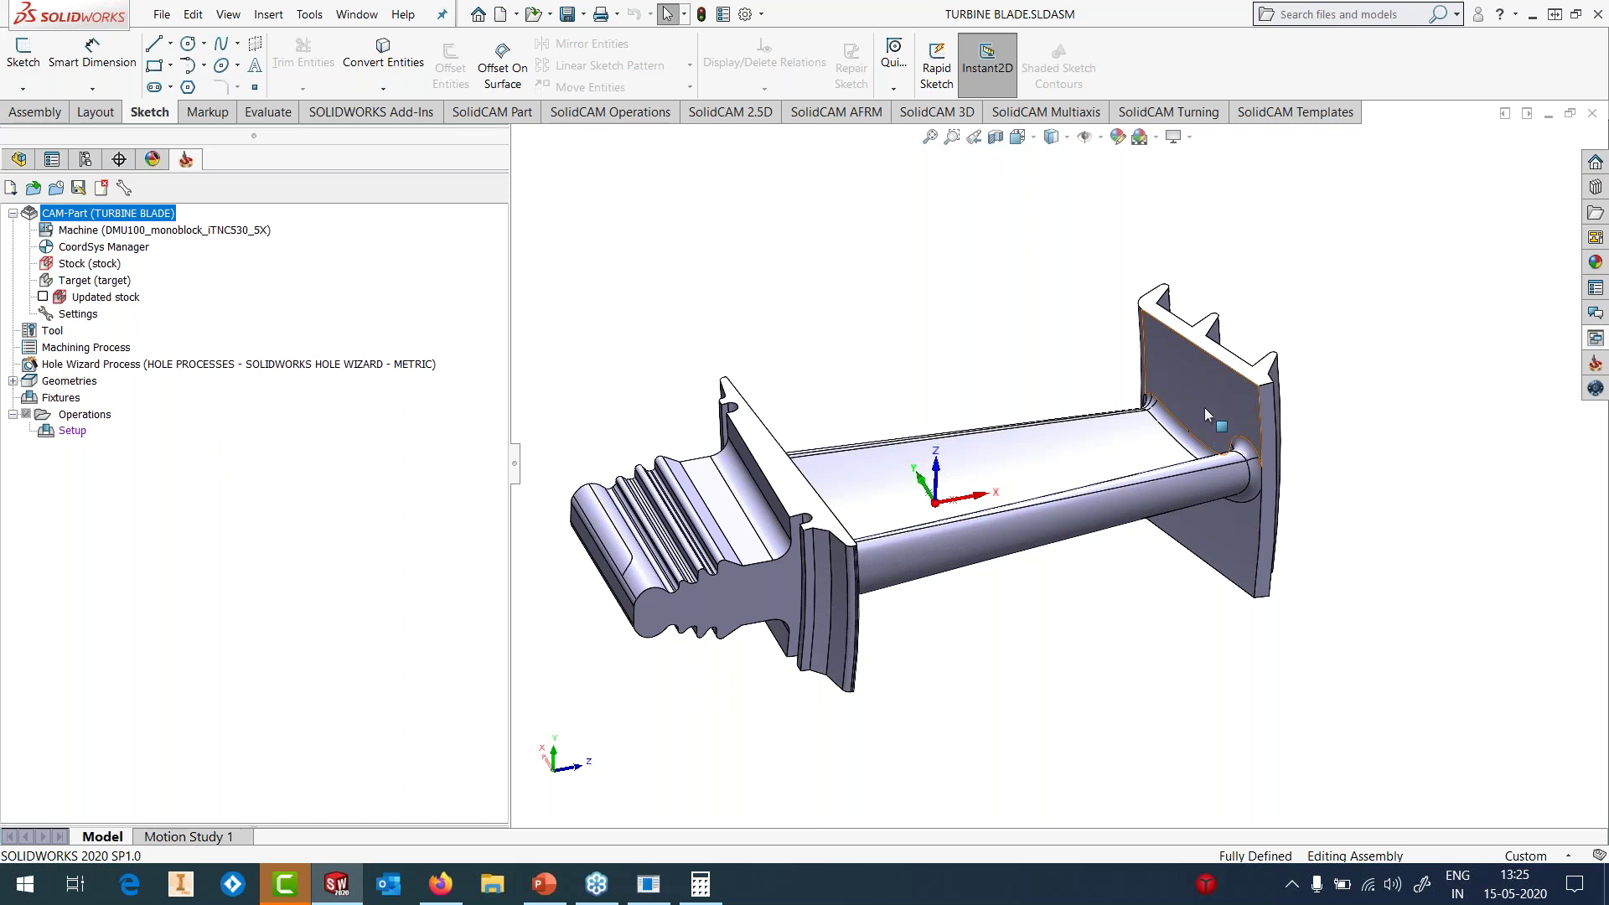
pyautogui.rightClick(98, 419)
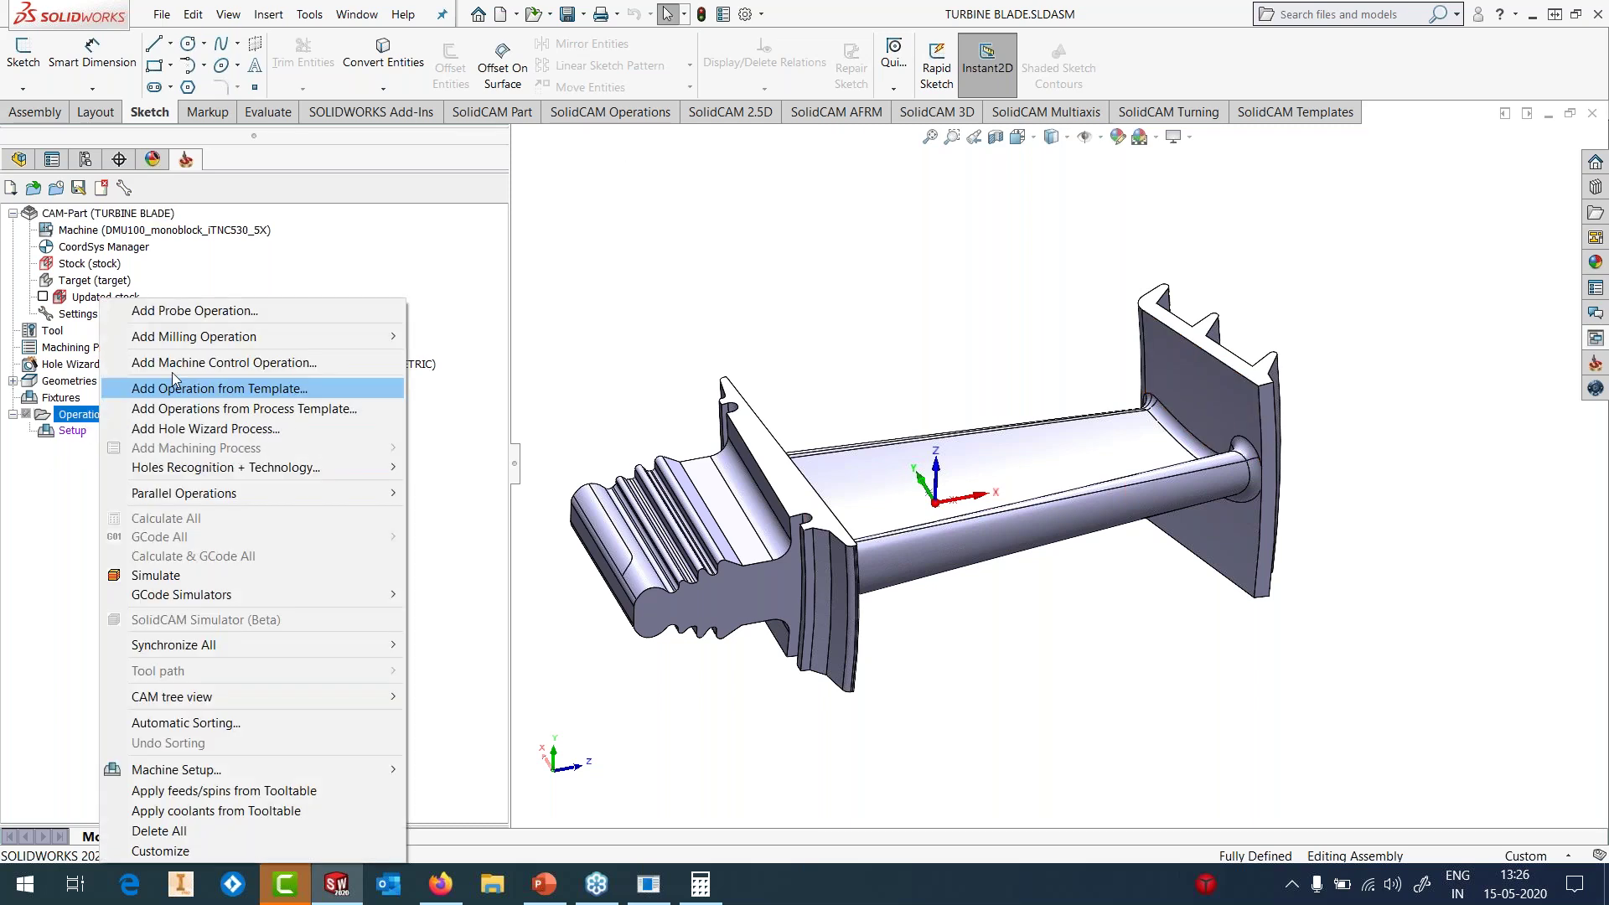
pyautogui.click(182, 391)
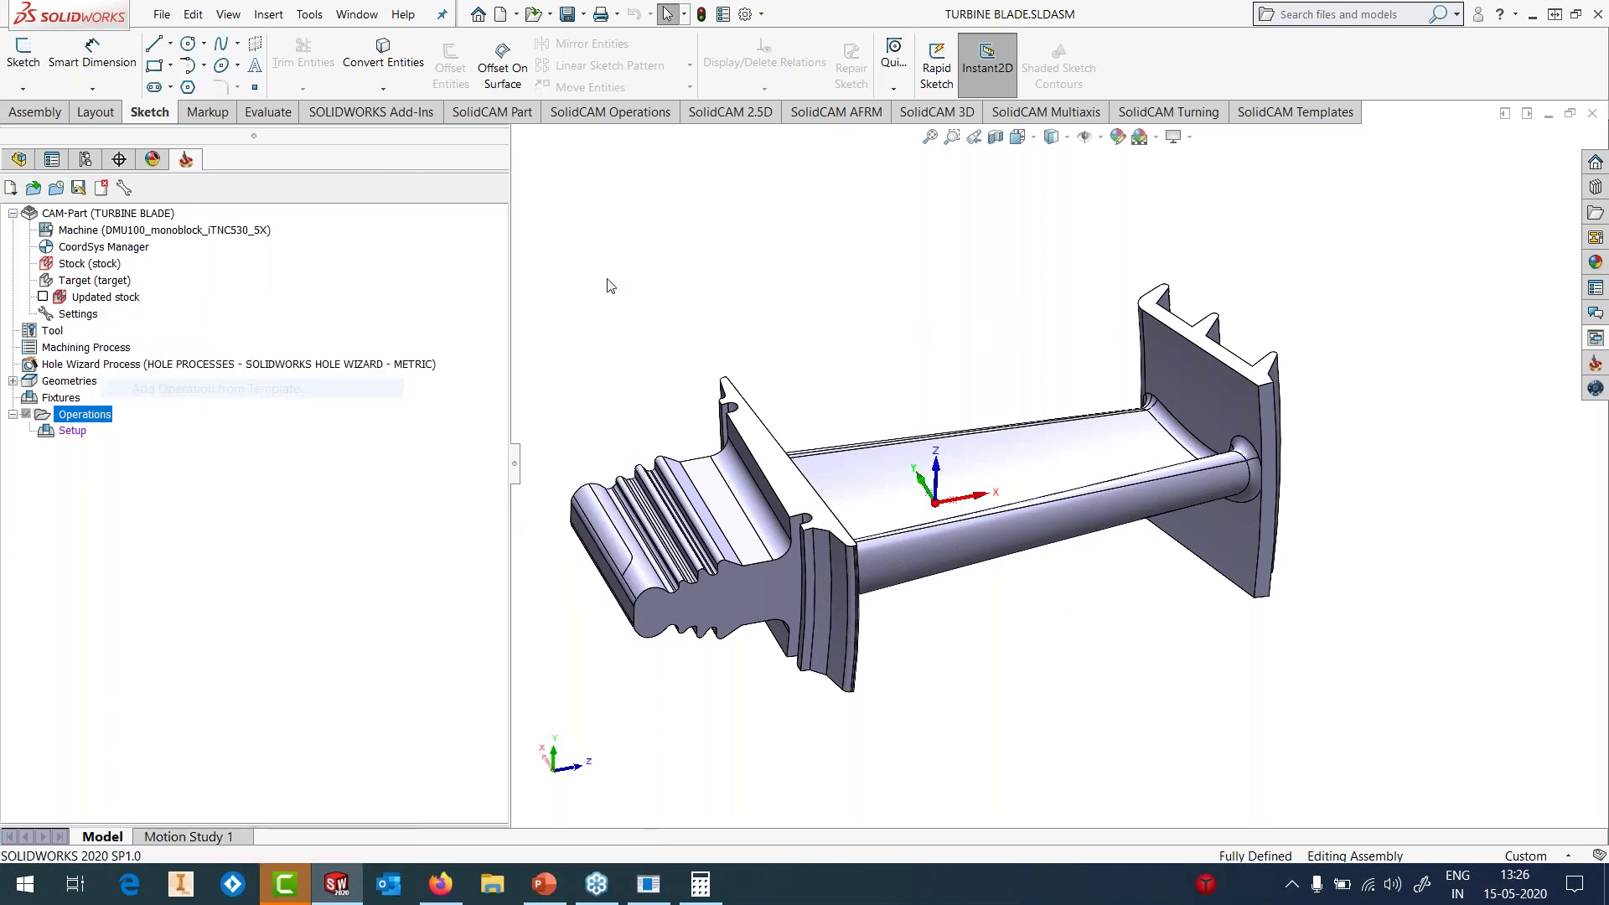
pyautogui.moveTo(1131, 261); pyautogui.dragTo(1133, 537)
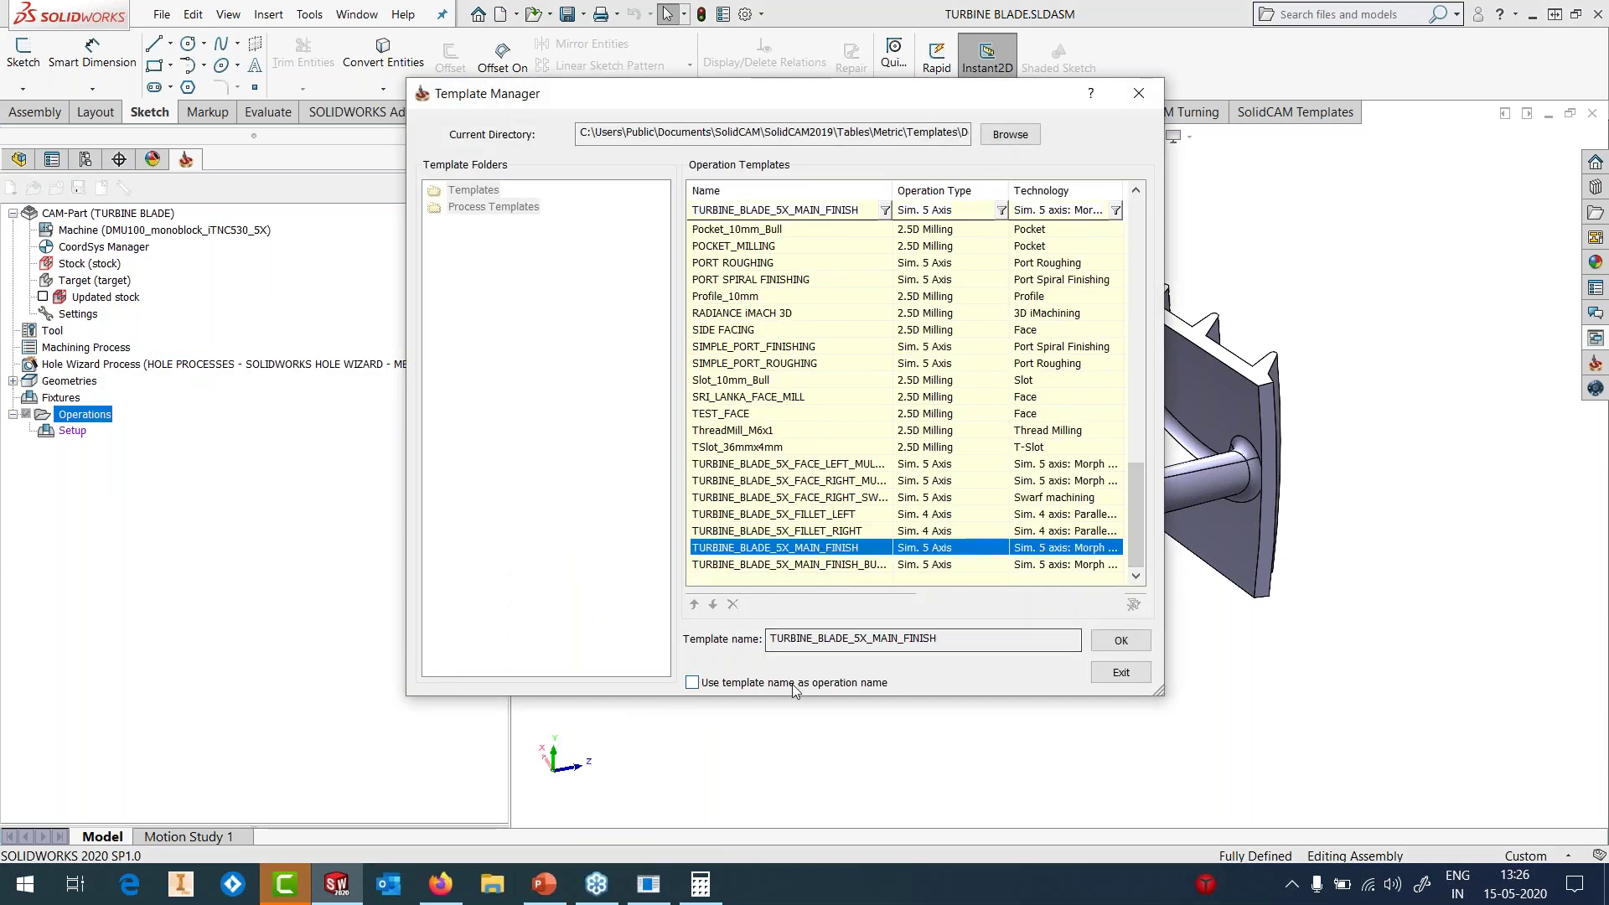
pyautogui.click(692, 682)
pyautogui.click(1120, 640)
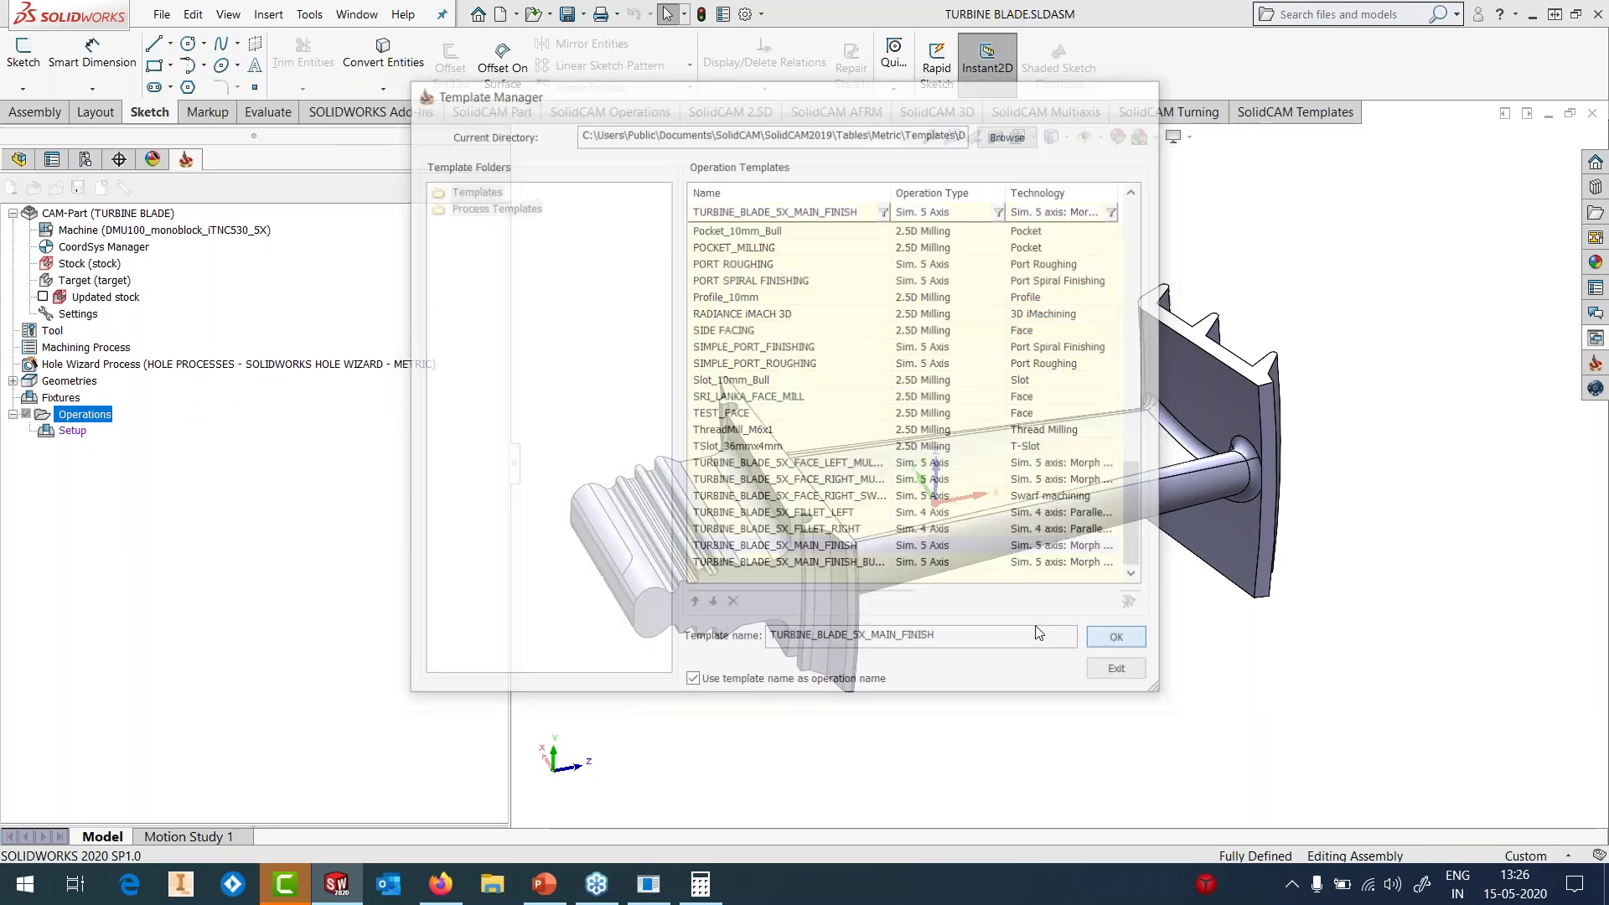
pyautogui.click(486, 367)
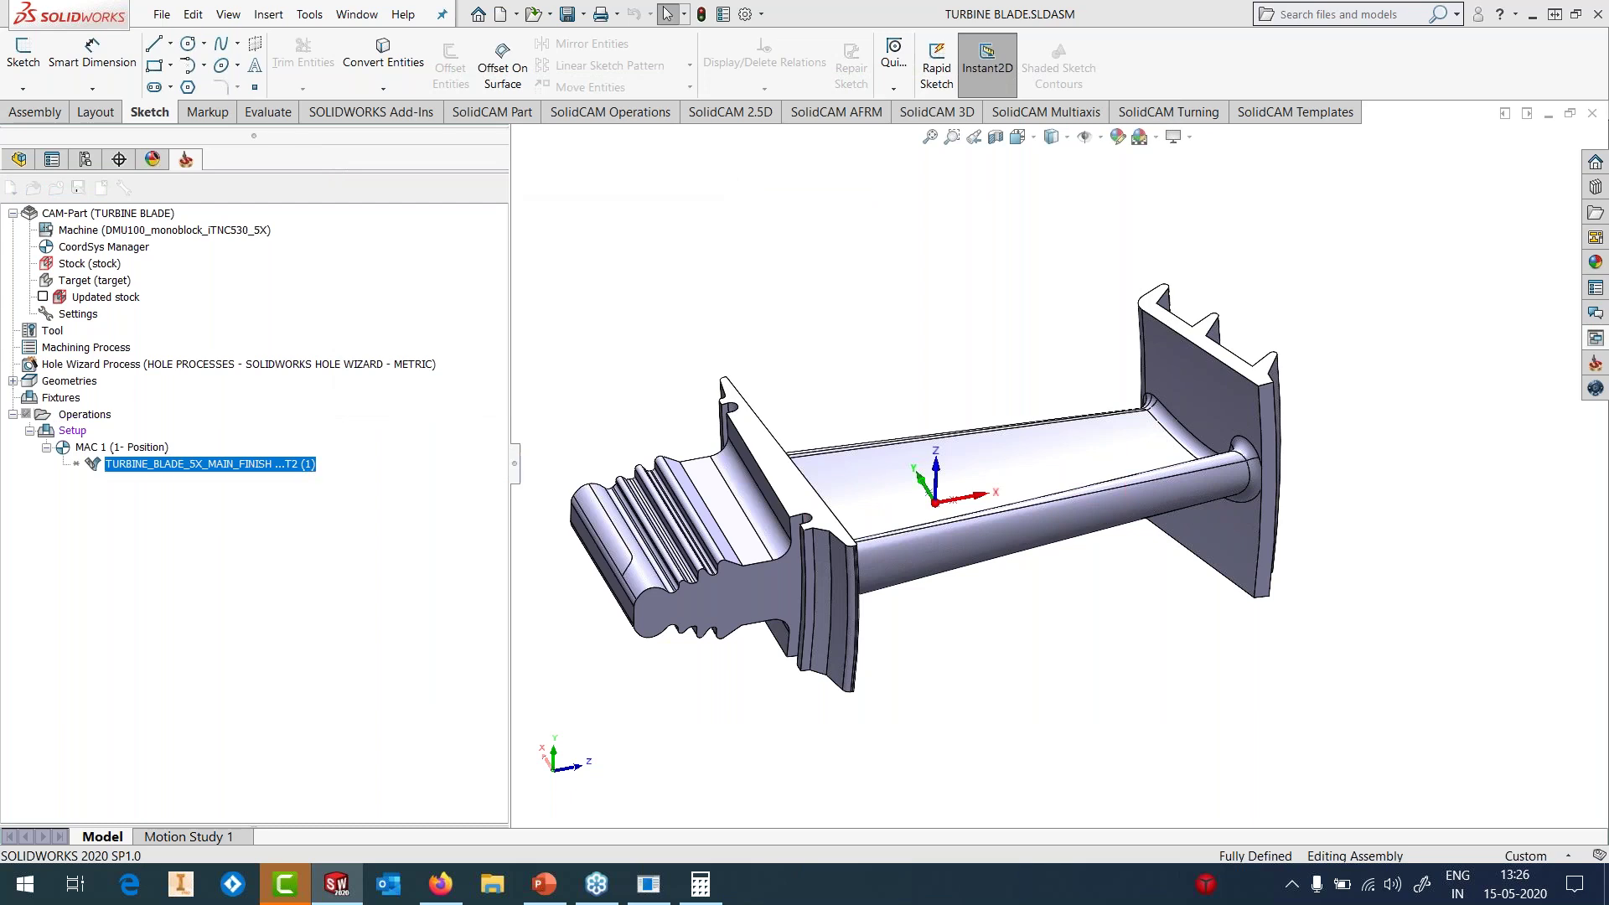
# - Show the surface body Surface-Untrim1 of the DesignModel component behind the blade's end plate
pyautogui.moveTo(567, 182); pyautogui.dragTo(693, 175)
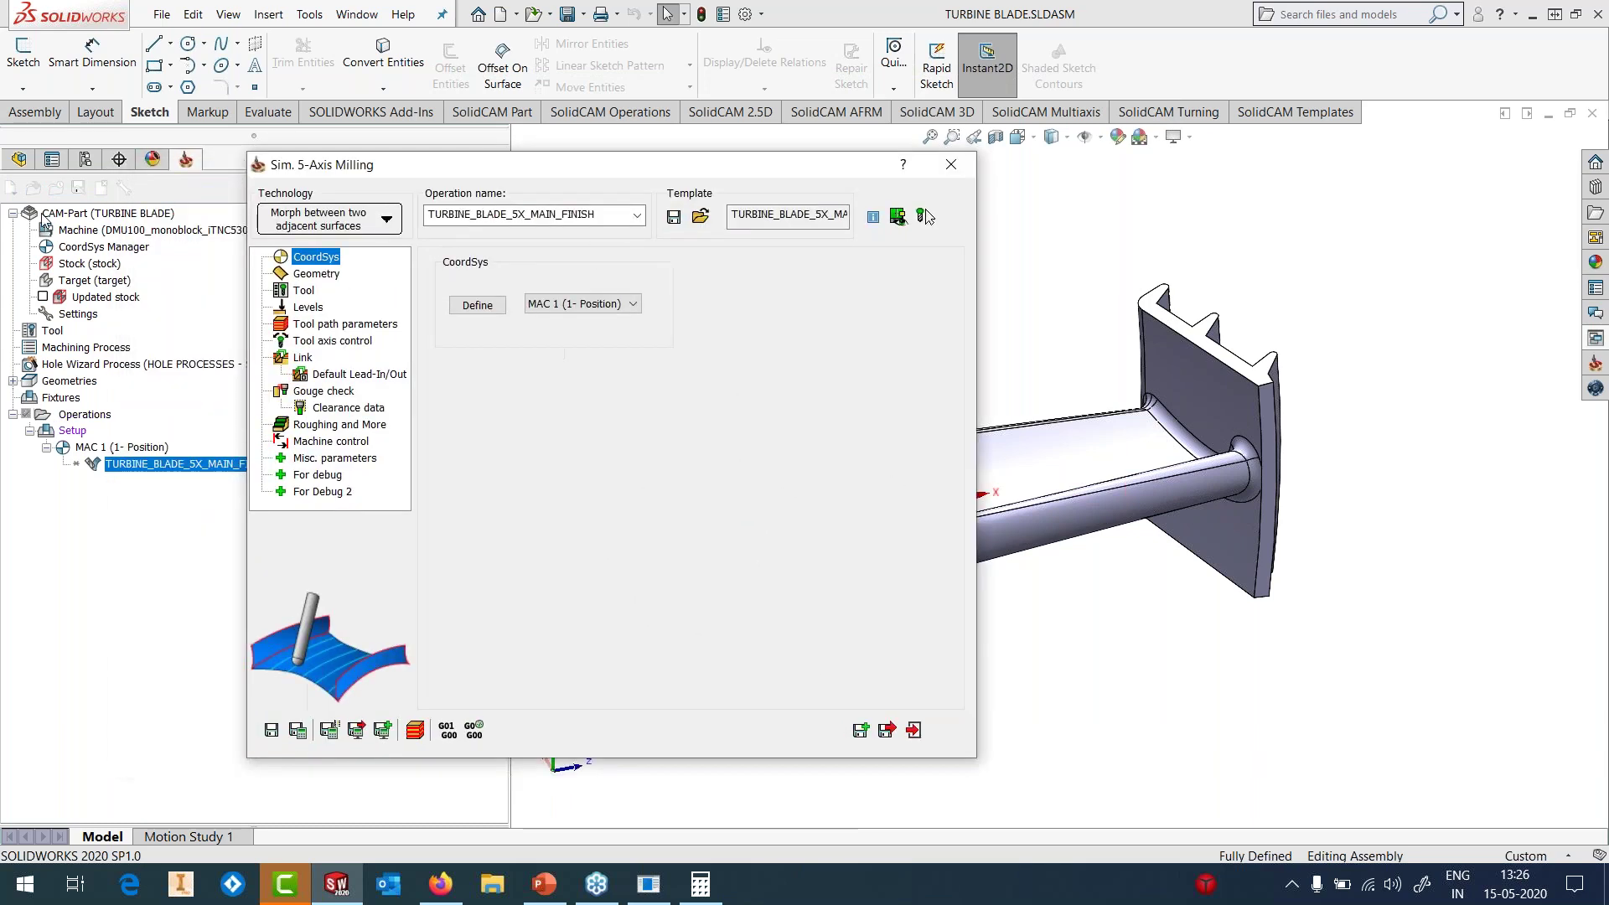
pyautogui.click(19, 159)
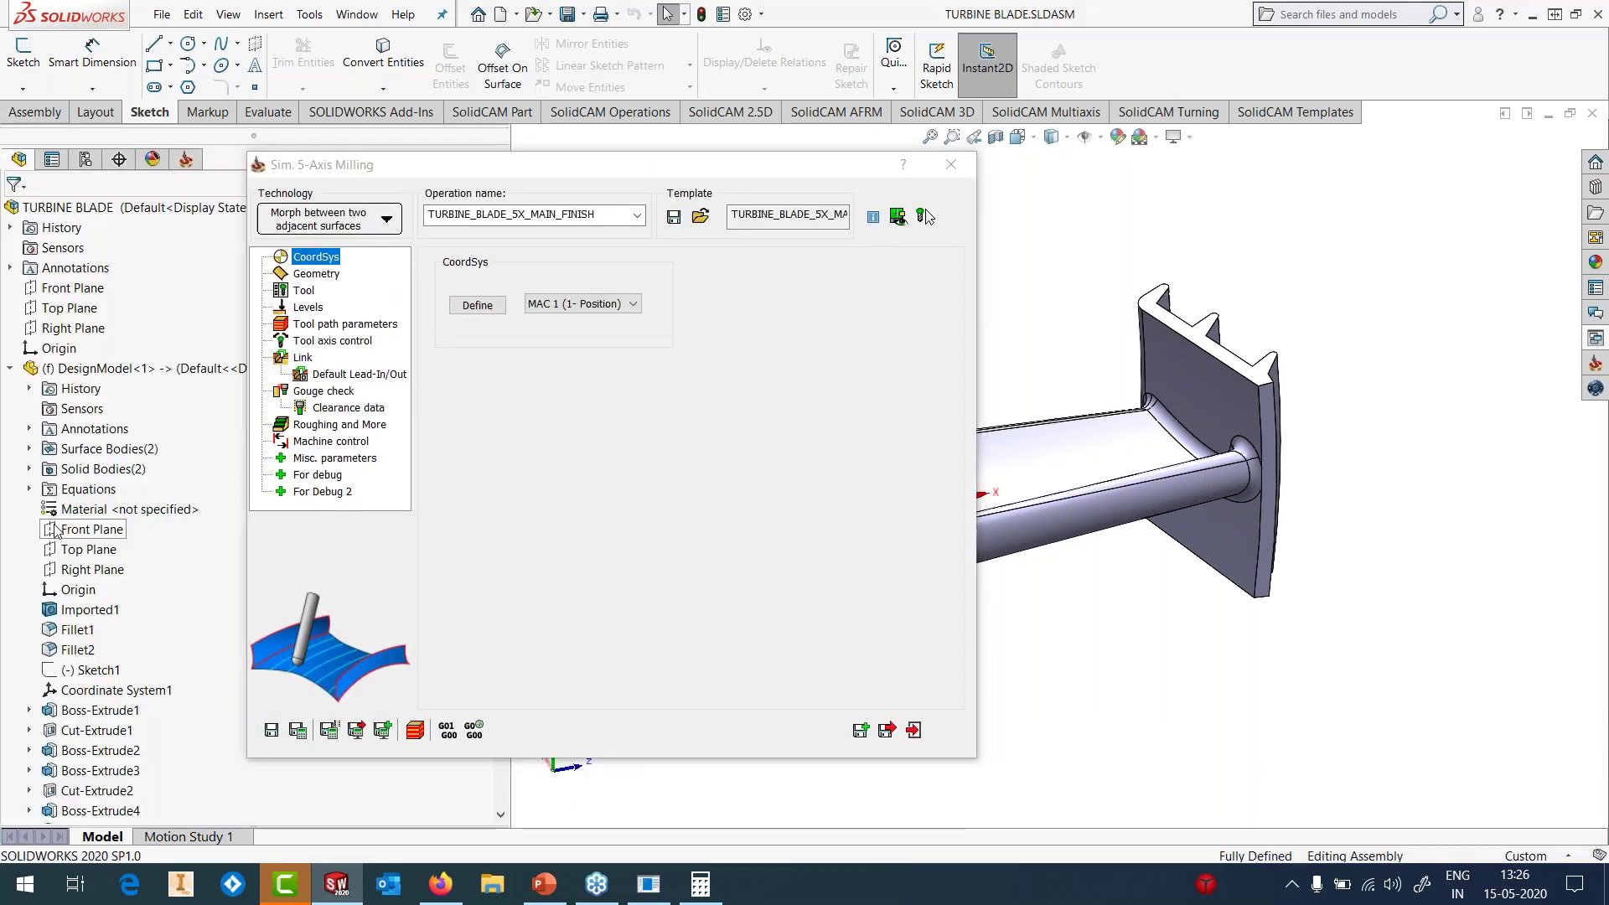
pyautogui.click(28, 449)
pyautogui.click(104, 469)
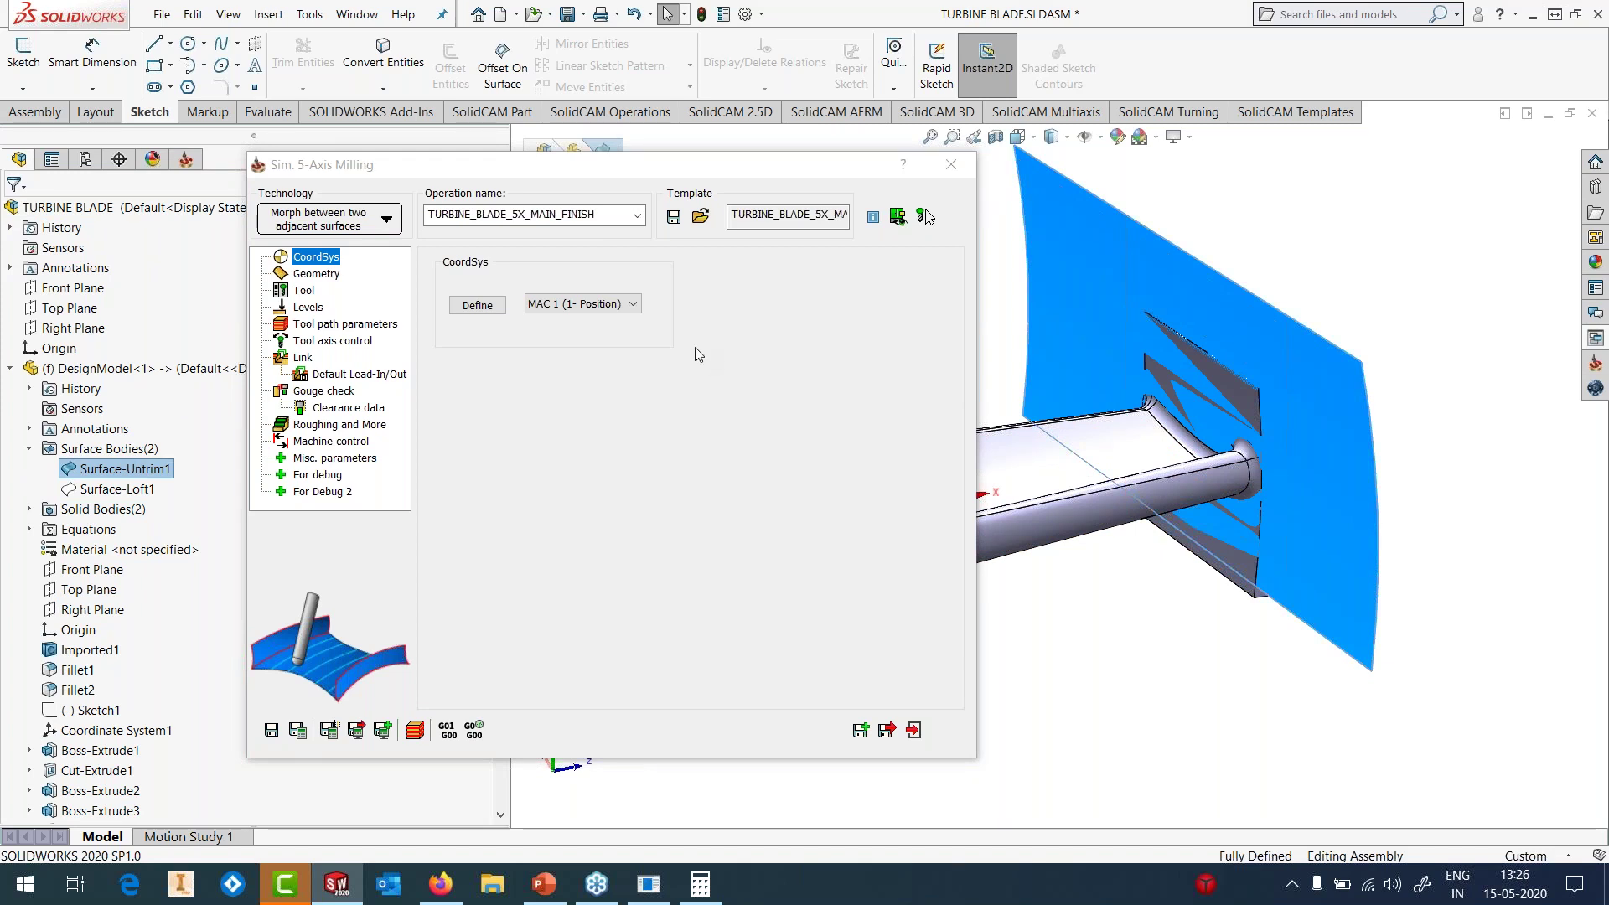
# - Define the operation's drive surface from the seven faces around the blade's airfoil, leaving out the end fillets
pyautogui.click(315, 274)
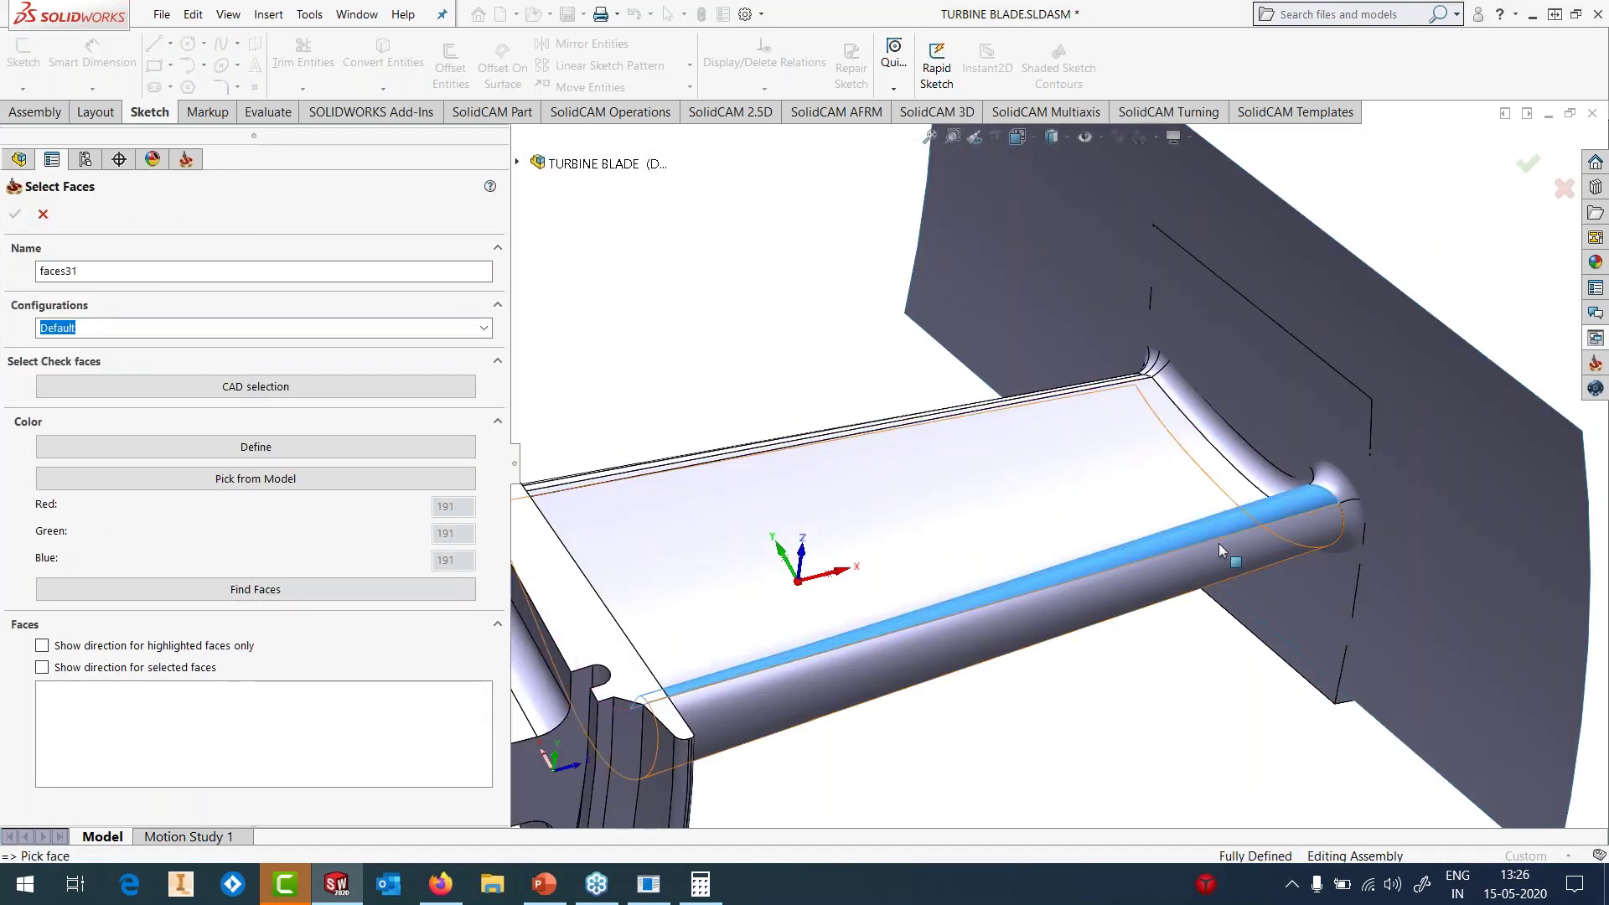
pyautogui.click(1218, 543)
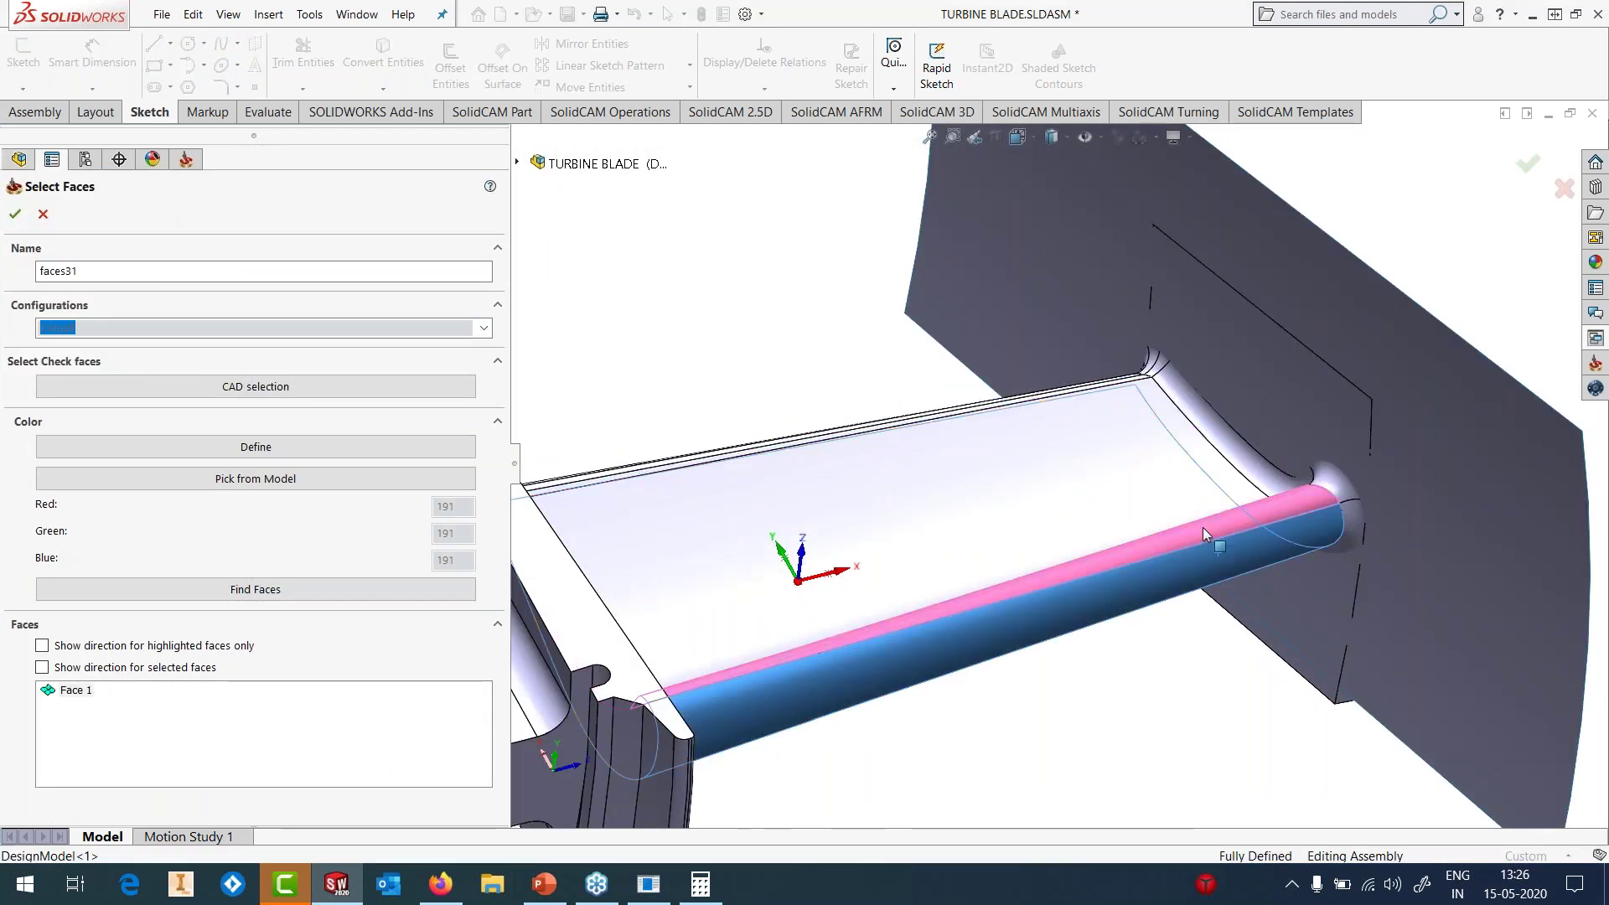
pyautogui.click(1136, 459)
pyautogui.click(1092, 433)
pyautogui.moveTo(1092, 433); pyautogui.dragTo(1137, 441, button='middle')
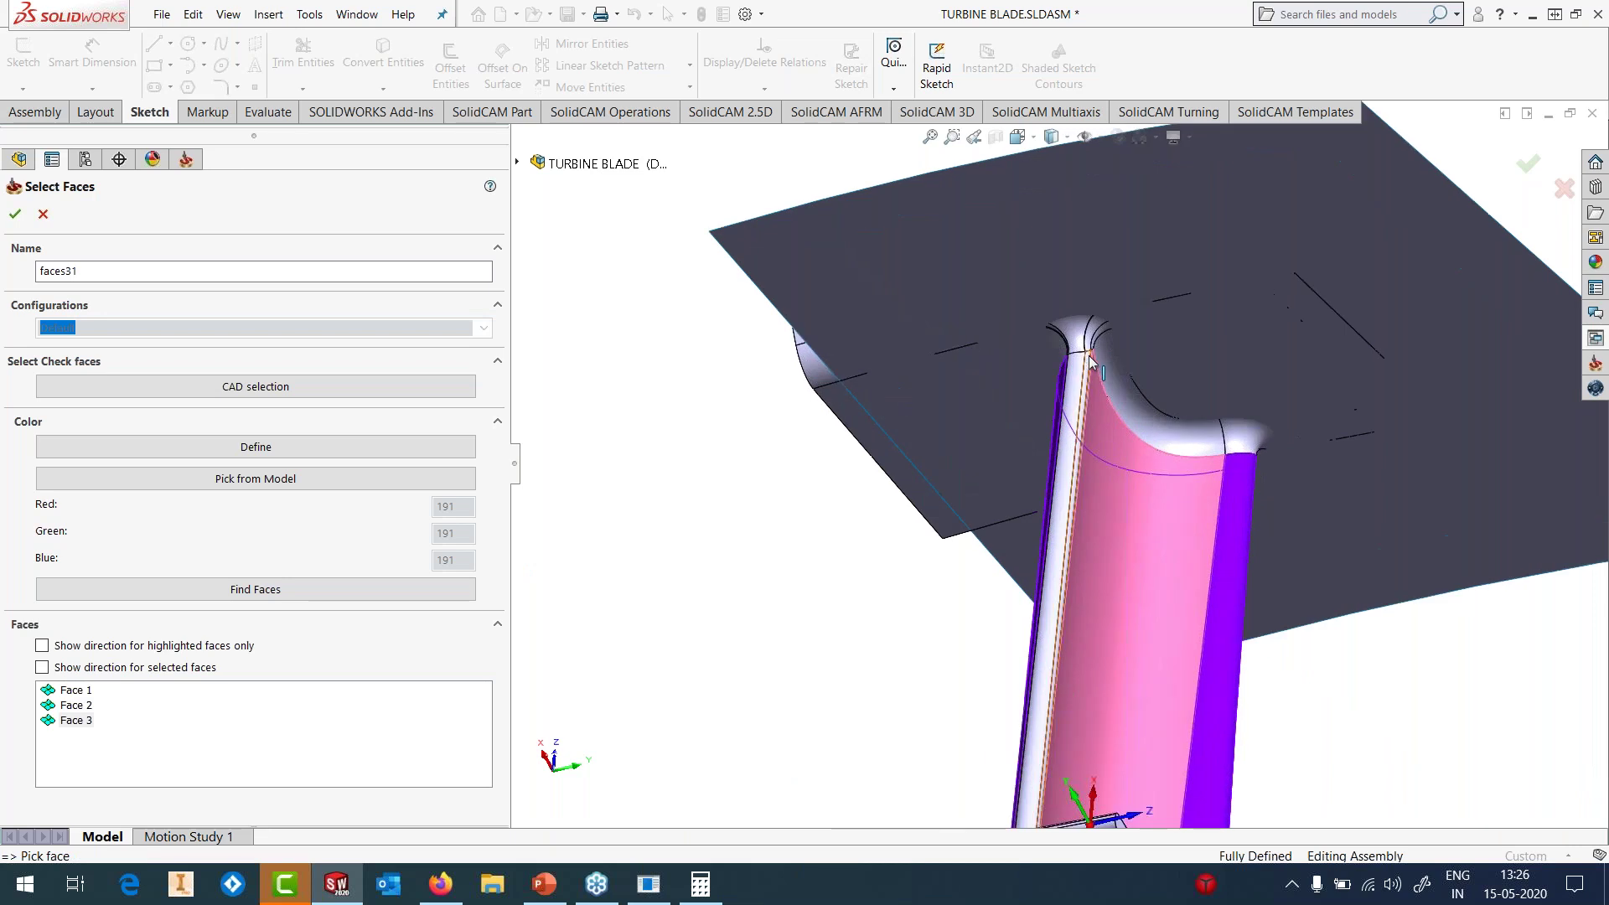
pyautogui.scroll(-5, 1123, 439)
pyautogui.click(1070, 427)
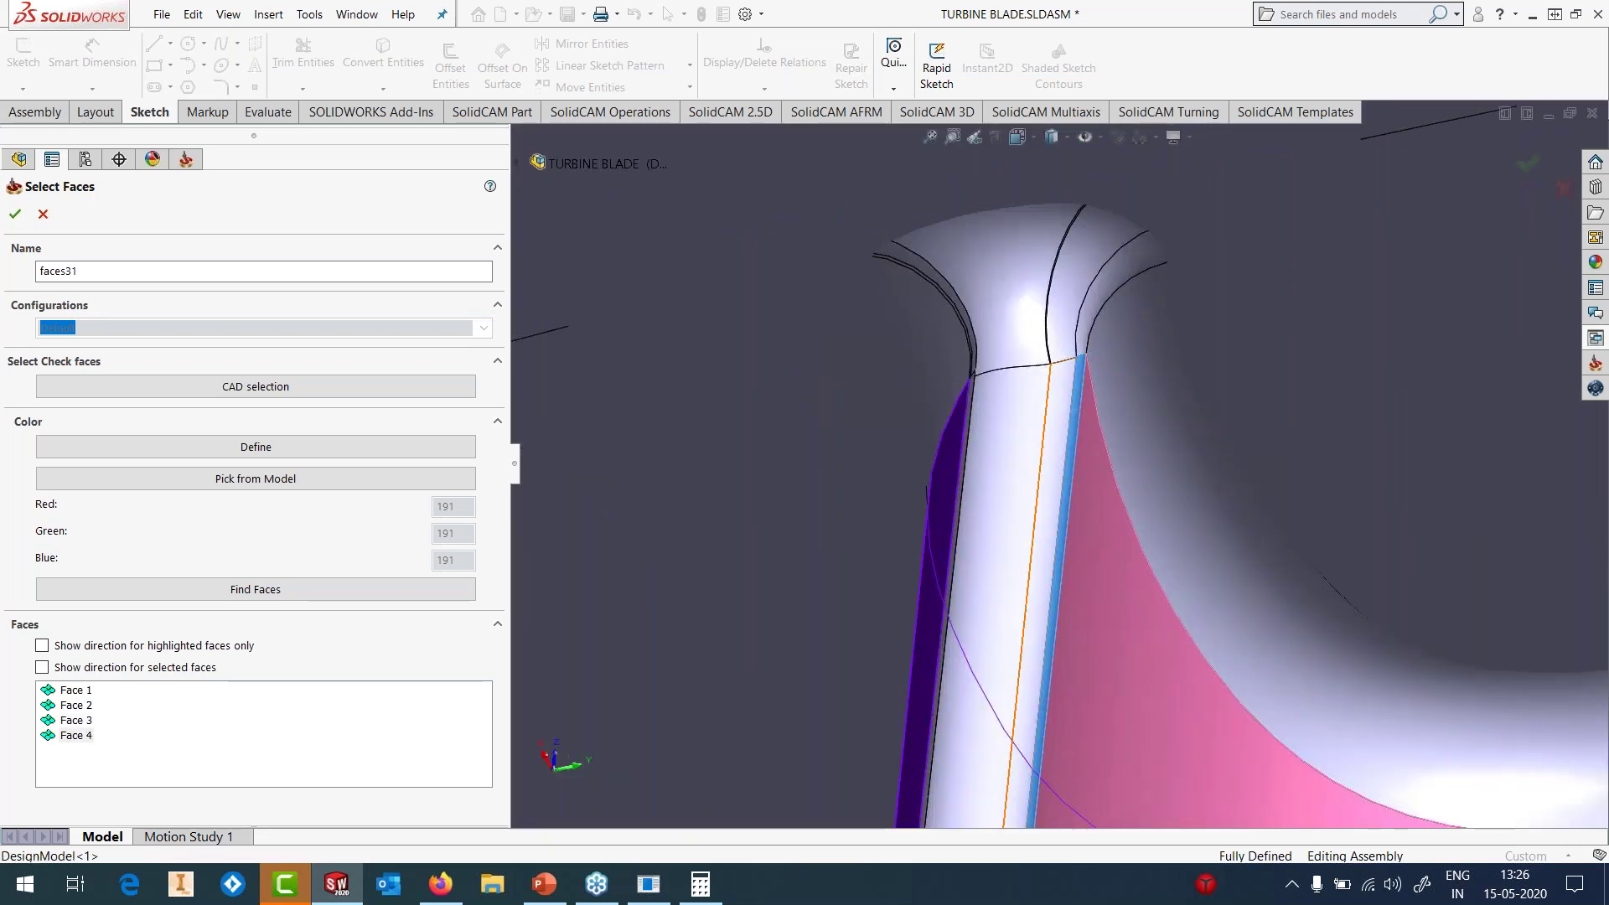
pyautogui.click(1054, 429)
pyautogui.click(1010, 435)
pyautogui.moveTo(1010, 436); pyautogui.dragTo(917, 209, button='middle')
pyautogui.click(997, 446)
pyautogui.scroll(5, 998, 450)
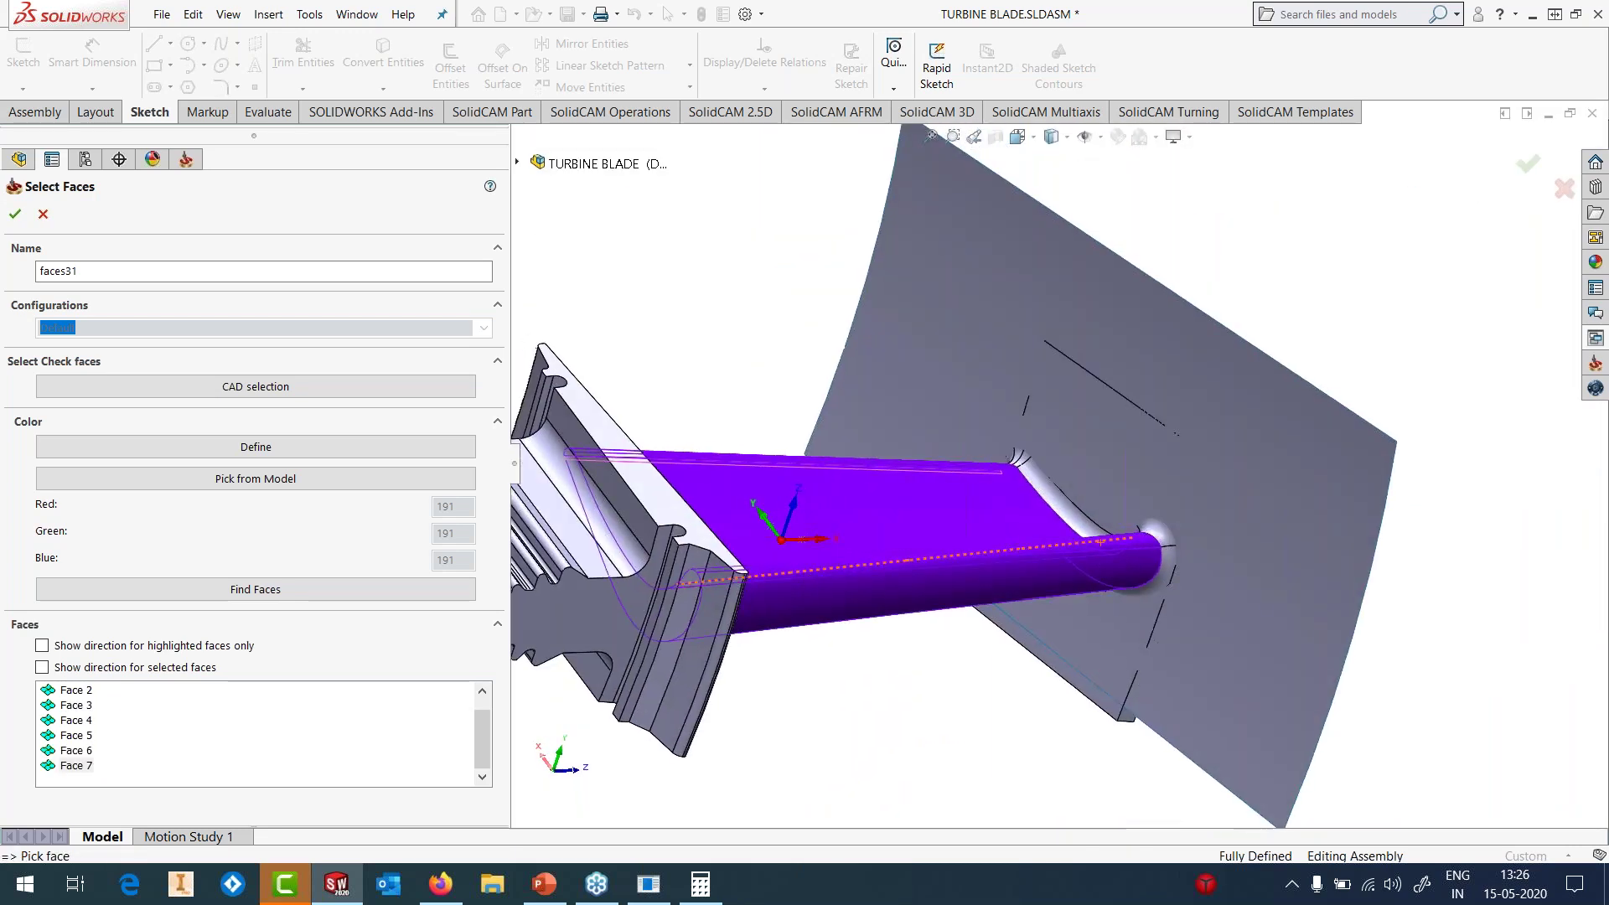
pyautogui.click(15, 214)
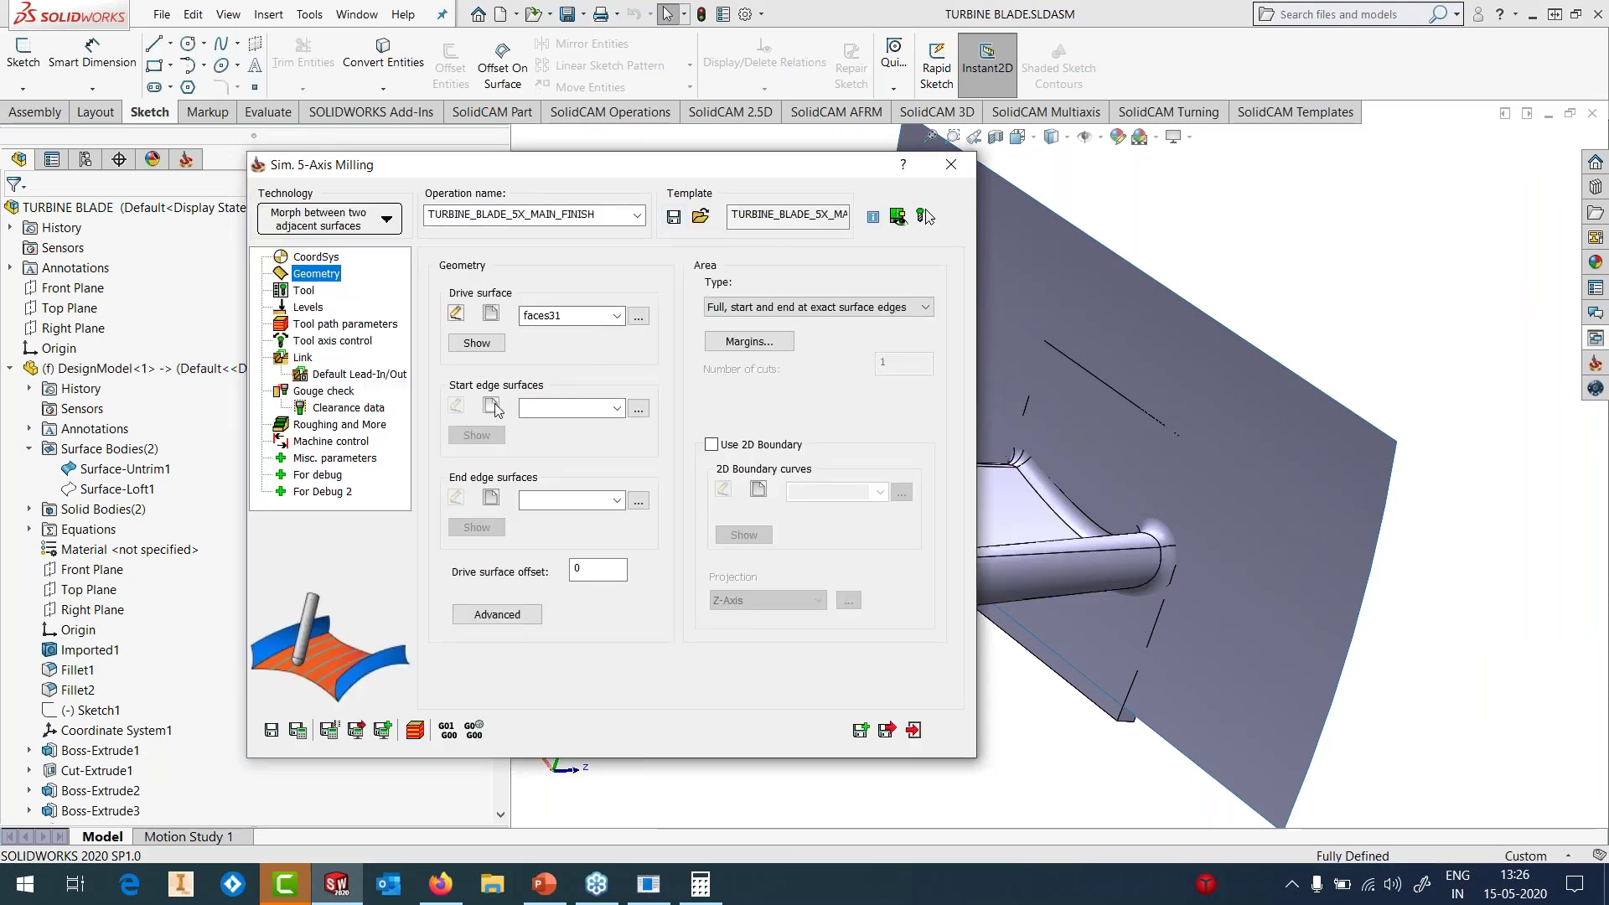
# - Define the start edge surface as the large untrimmed surface at the blade's end plate
pyautogui.click(491, 406)
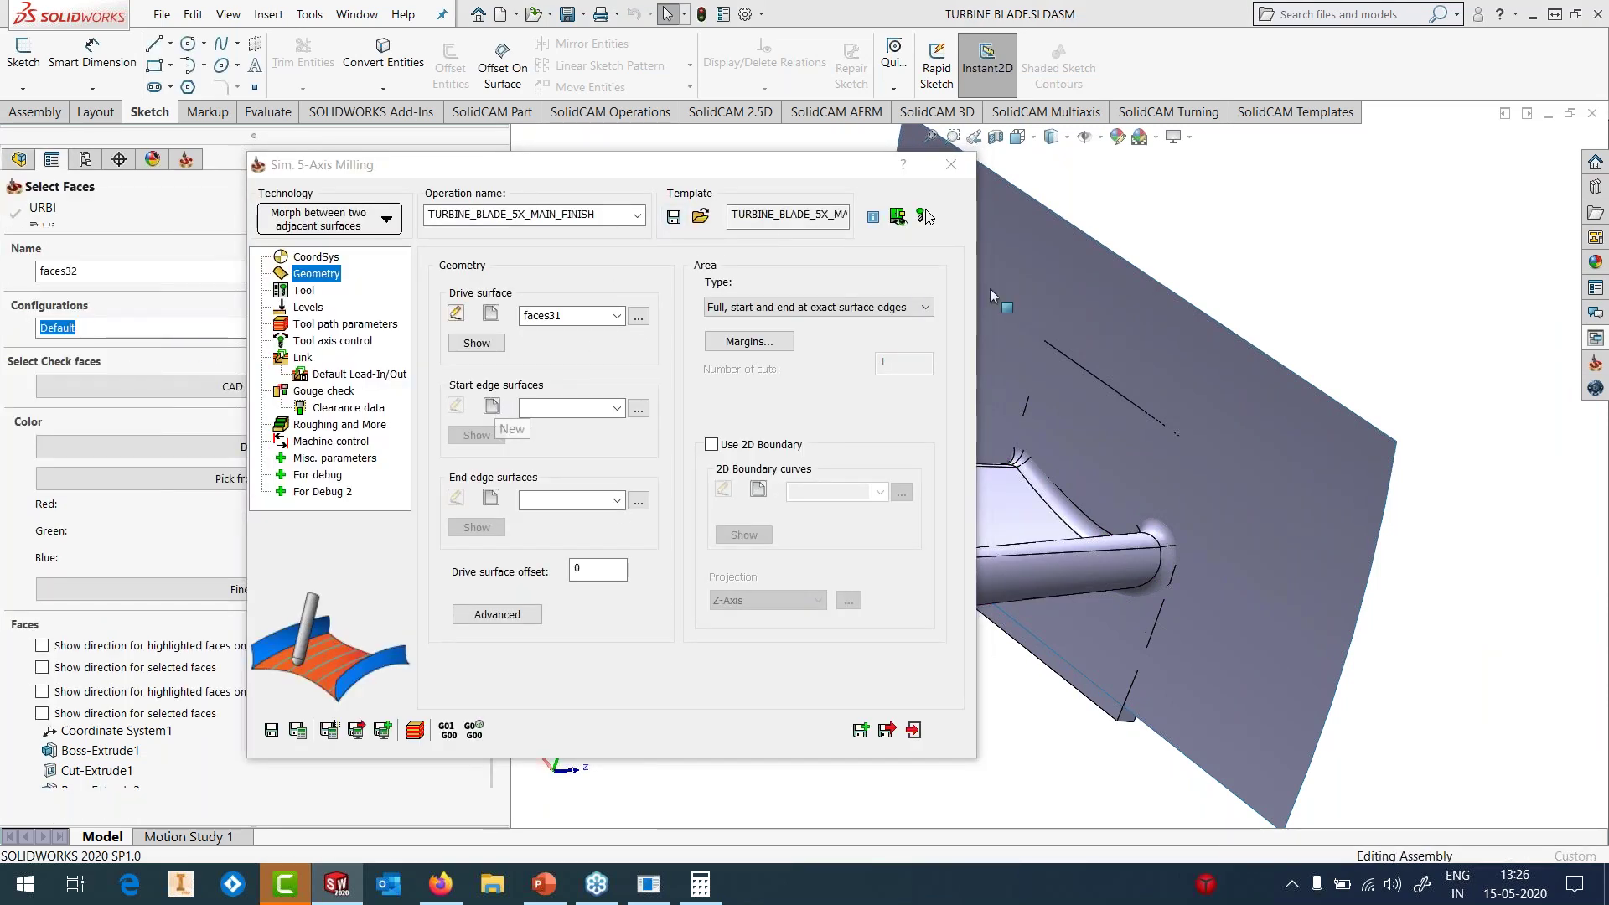
pyautogui.click(857, 396)
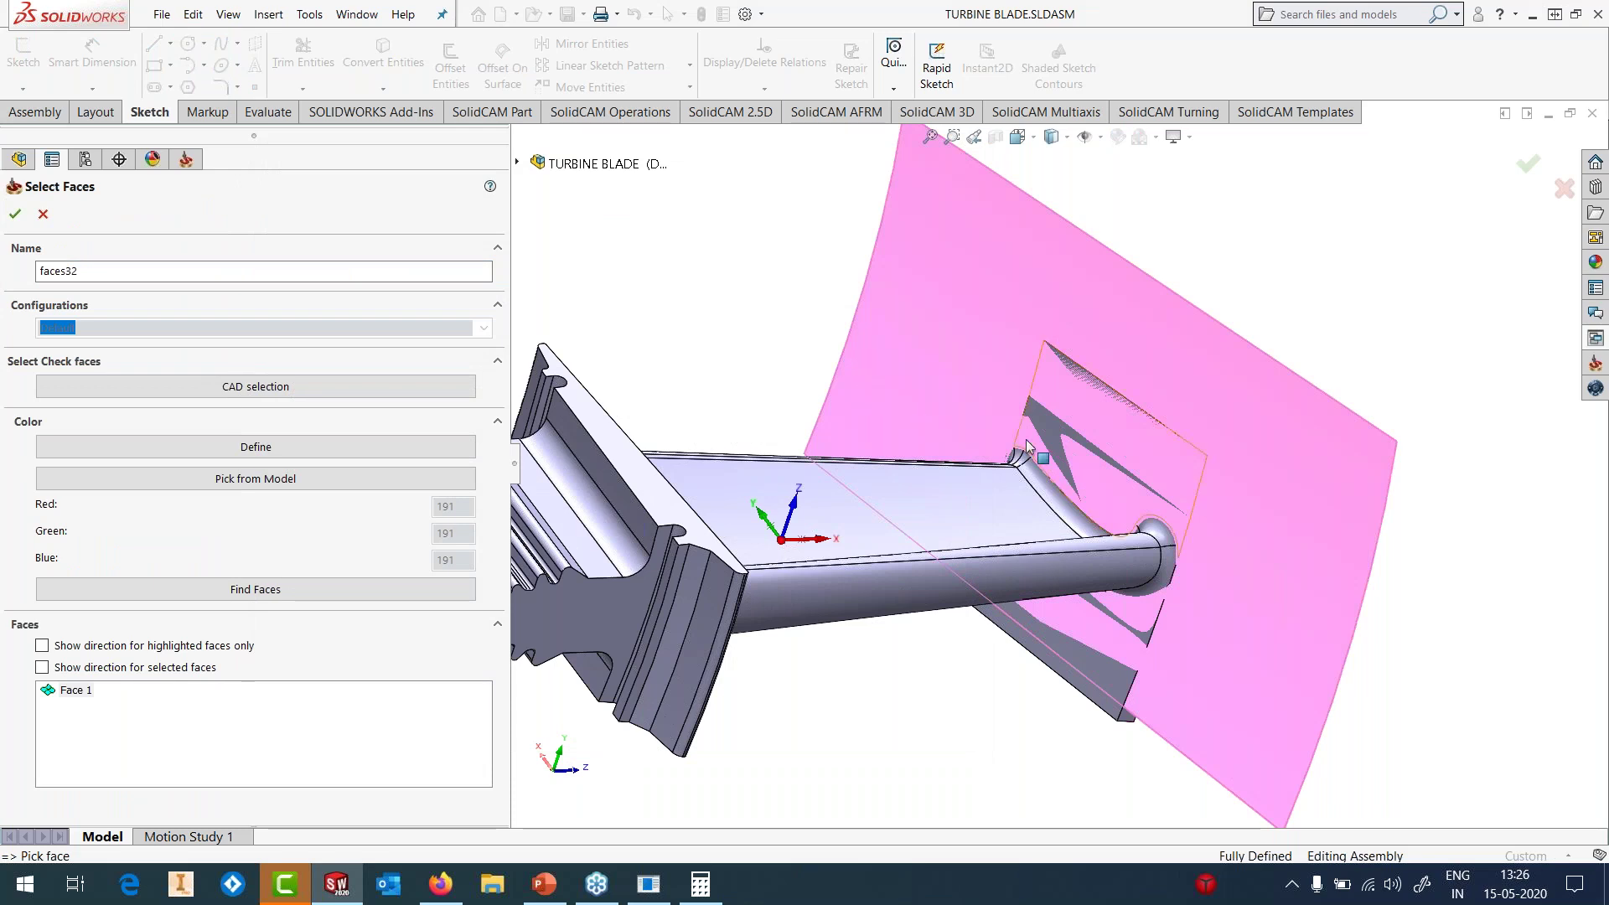
pyautogui.scroll(3, 857, 385)
pyautogui.moveTo(939, 453); pyautogui.dragTo(993, 502, button='middle')
pyautogui.scroll(-2, 993, 502)
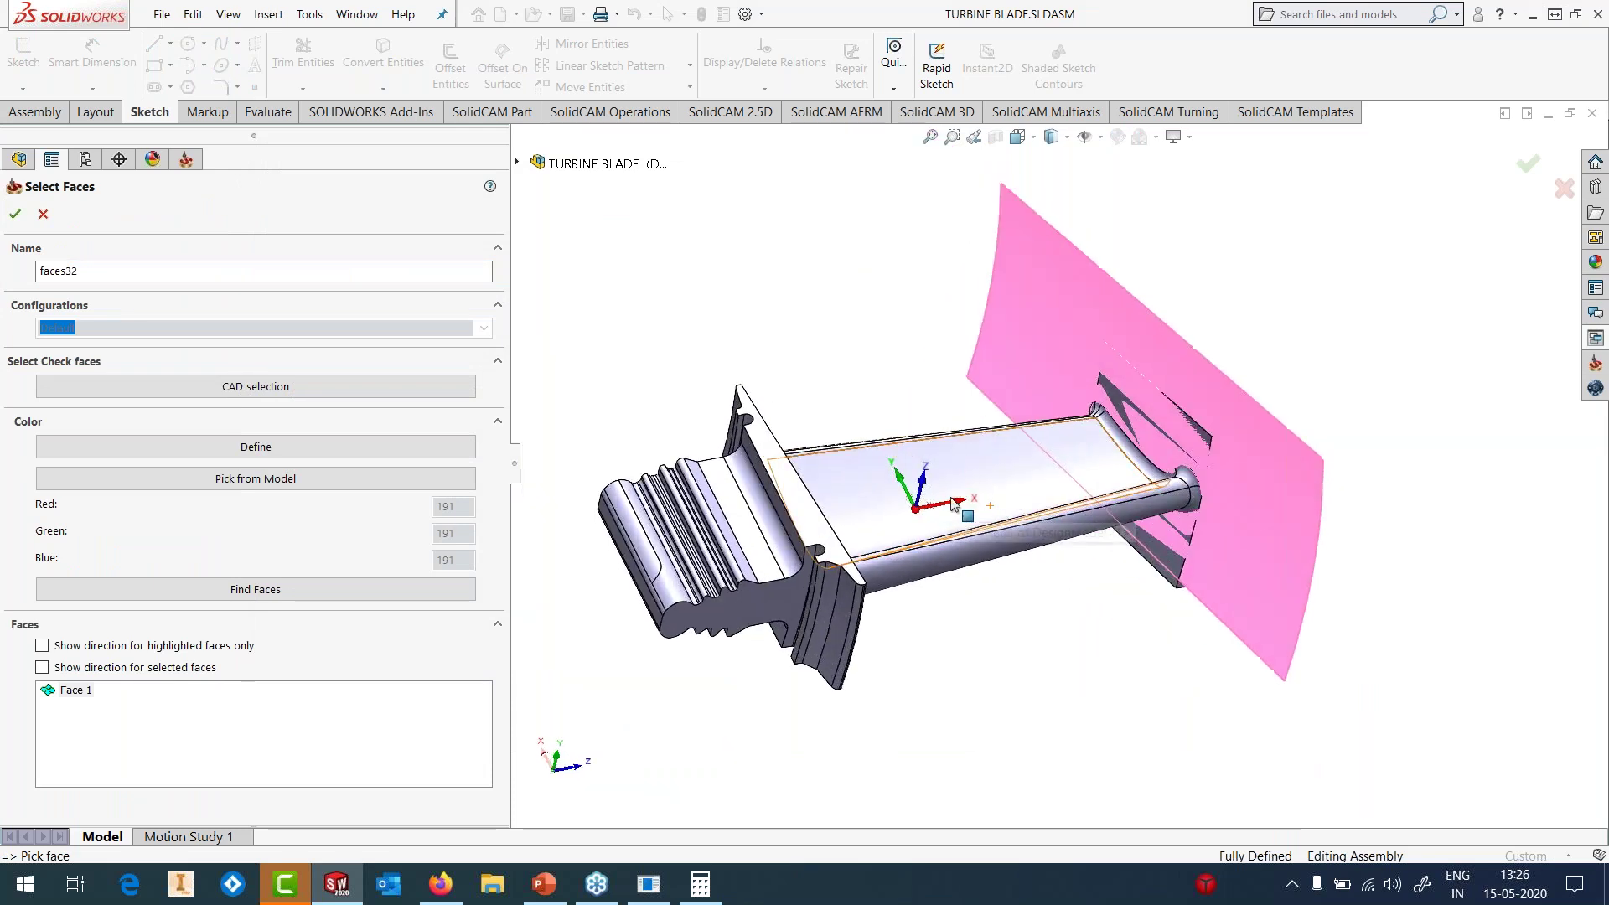
pyautogui.click(16, 215)
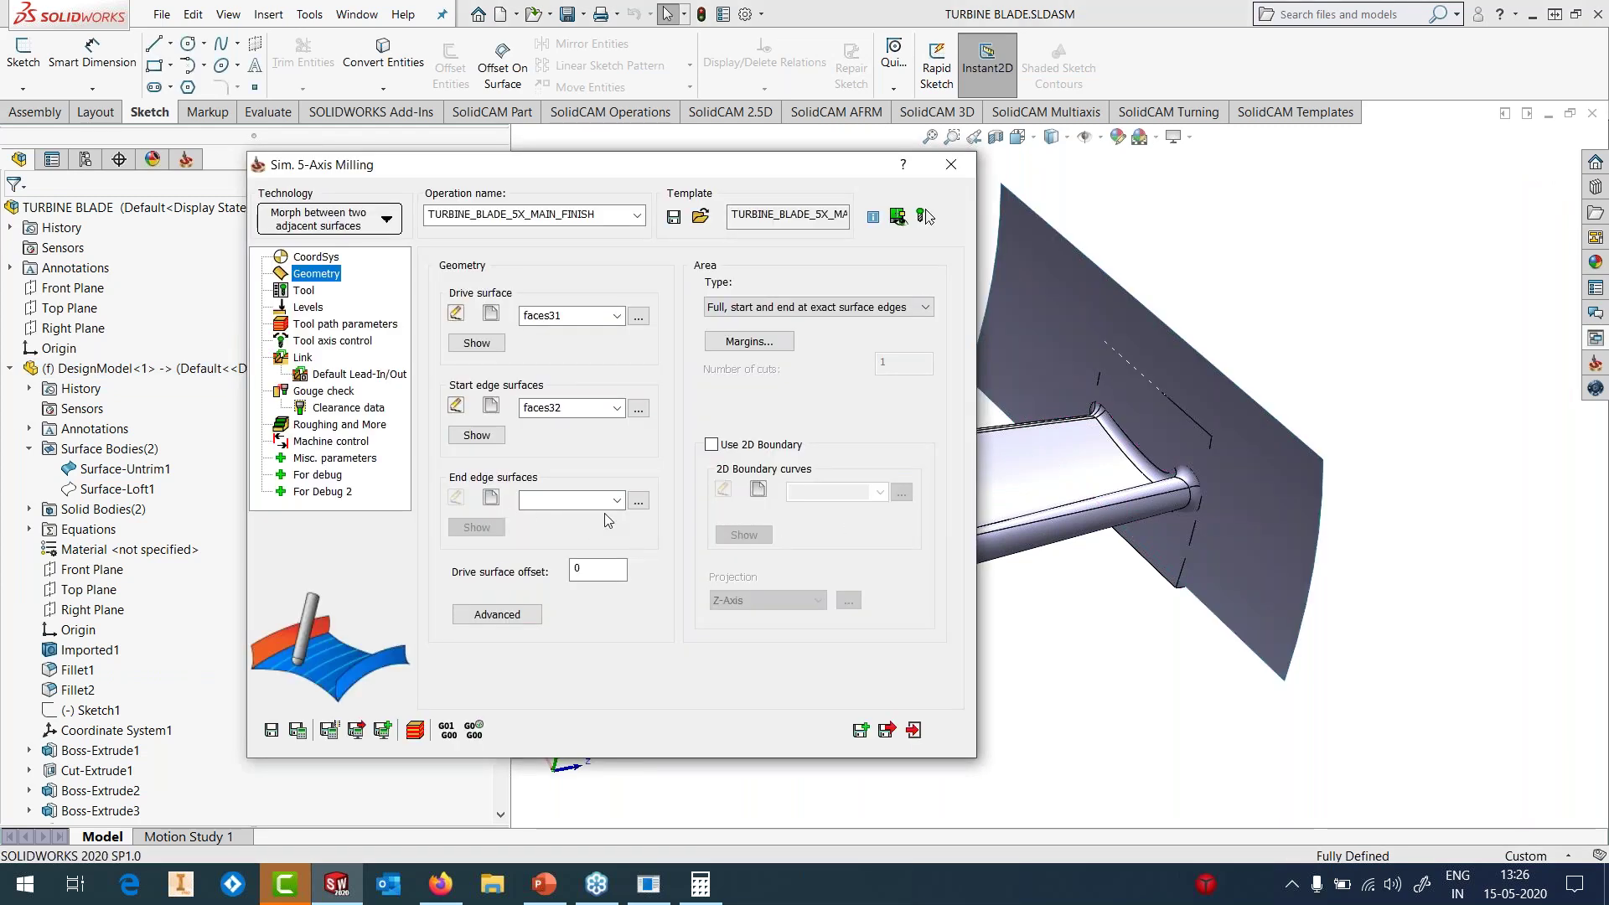
# - Define the operation's end edge surface as the root platform face that faces the airfoil
pyautogui.click(492, 498)
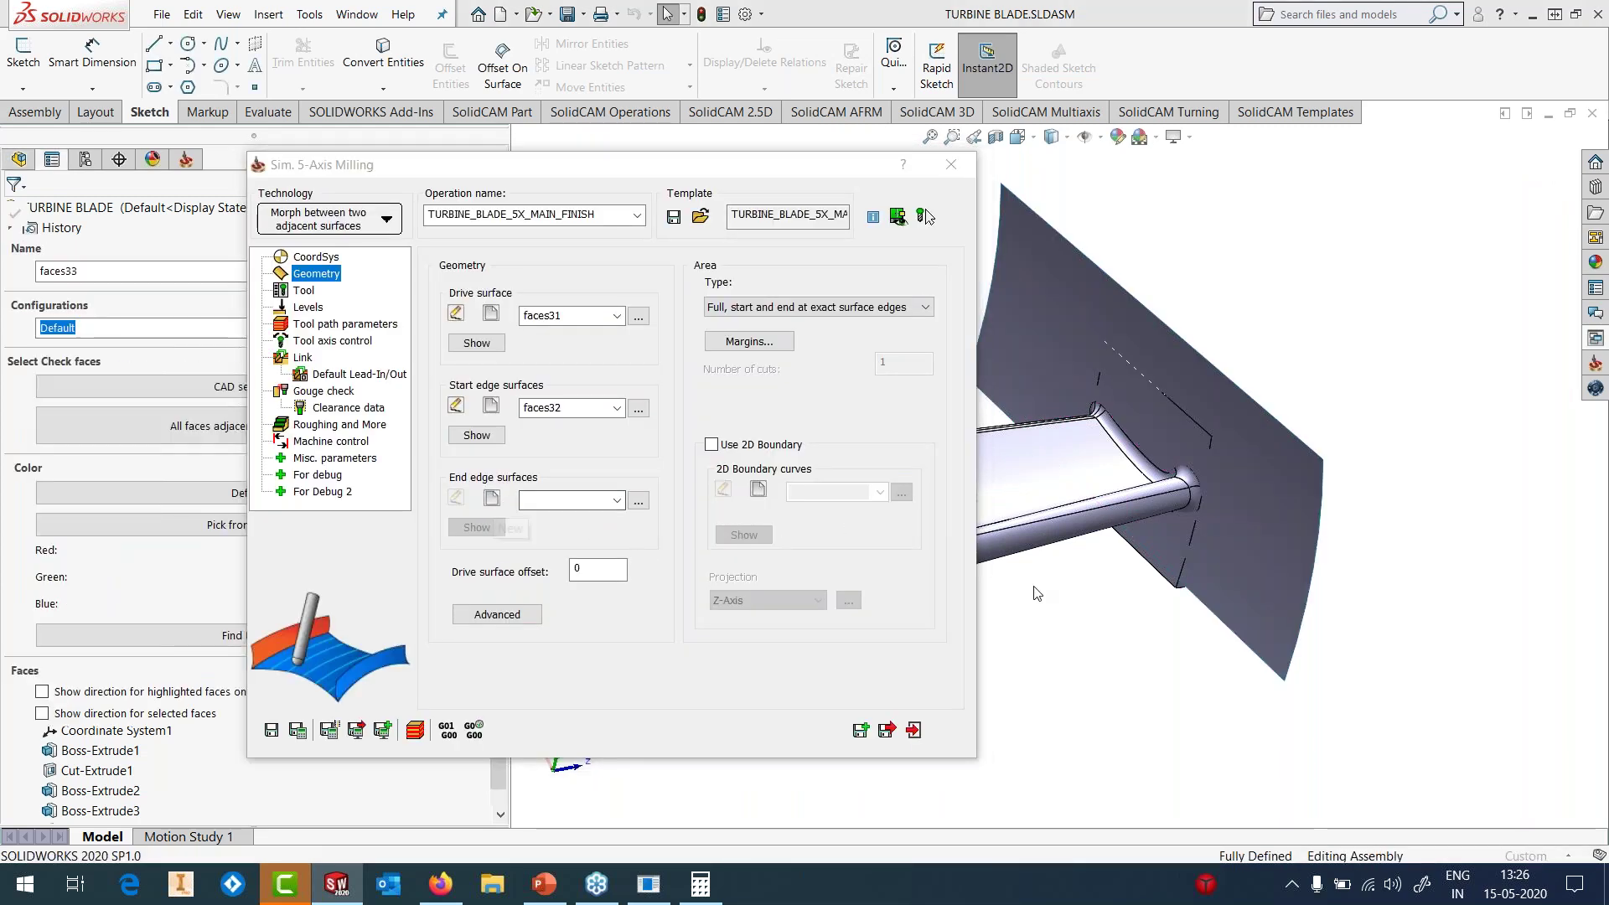
pyautogui.click(859, 616)
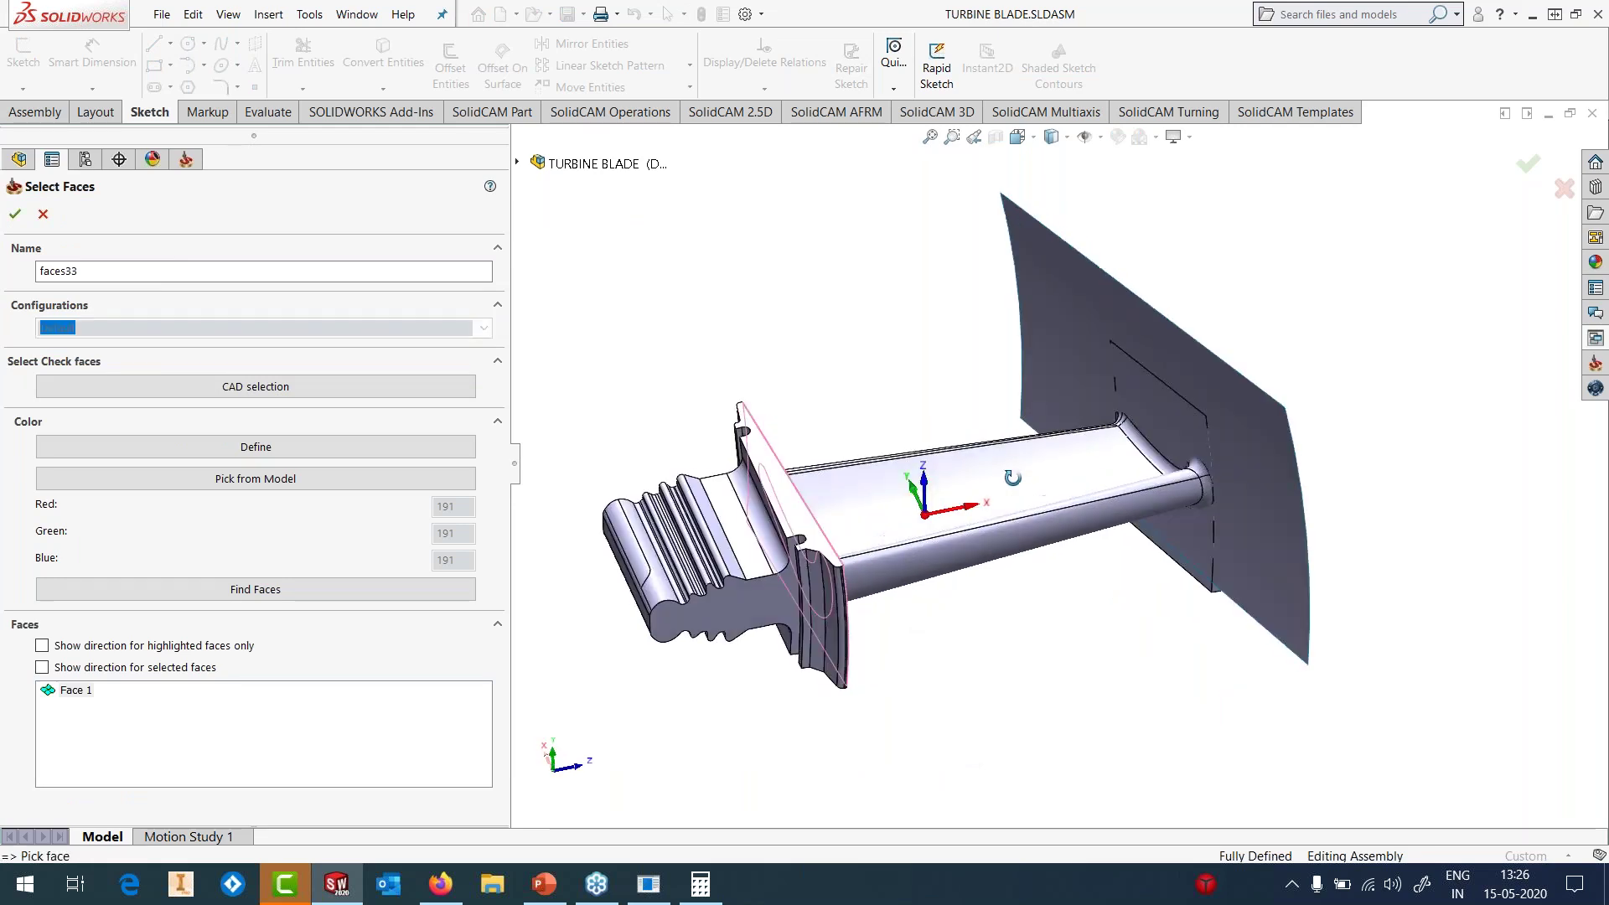
pyautogui.press('Return')
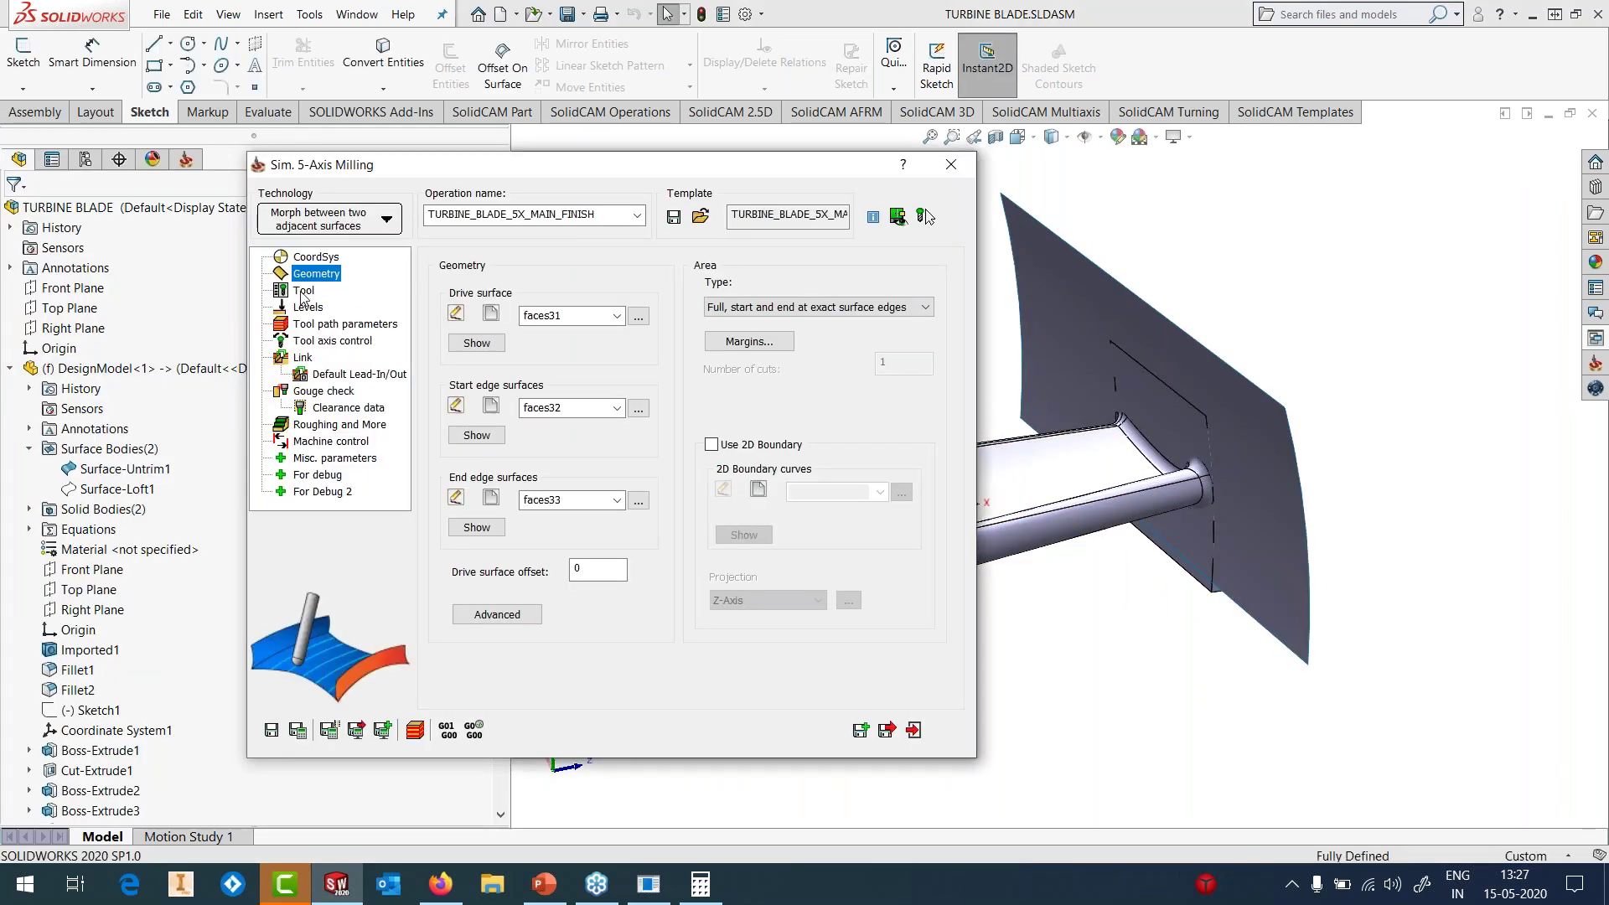
# - Review the operation's tool data, levels and tool path surface quality settings
pyautogui.click(302, 291)
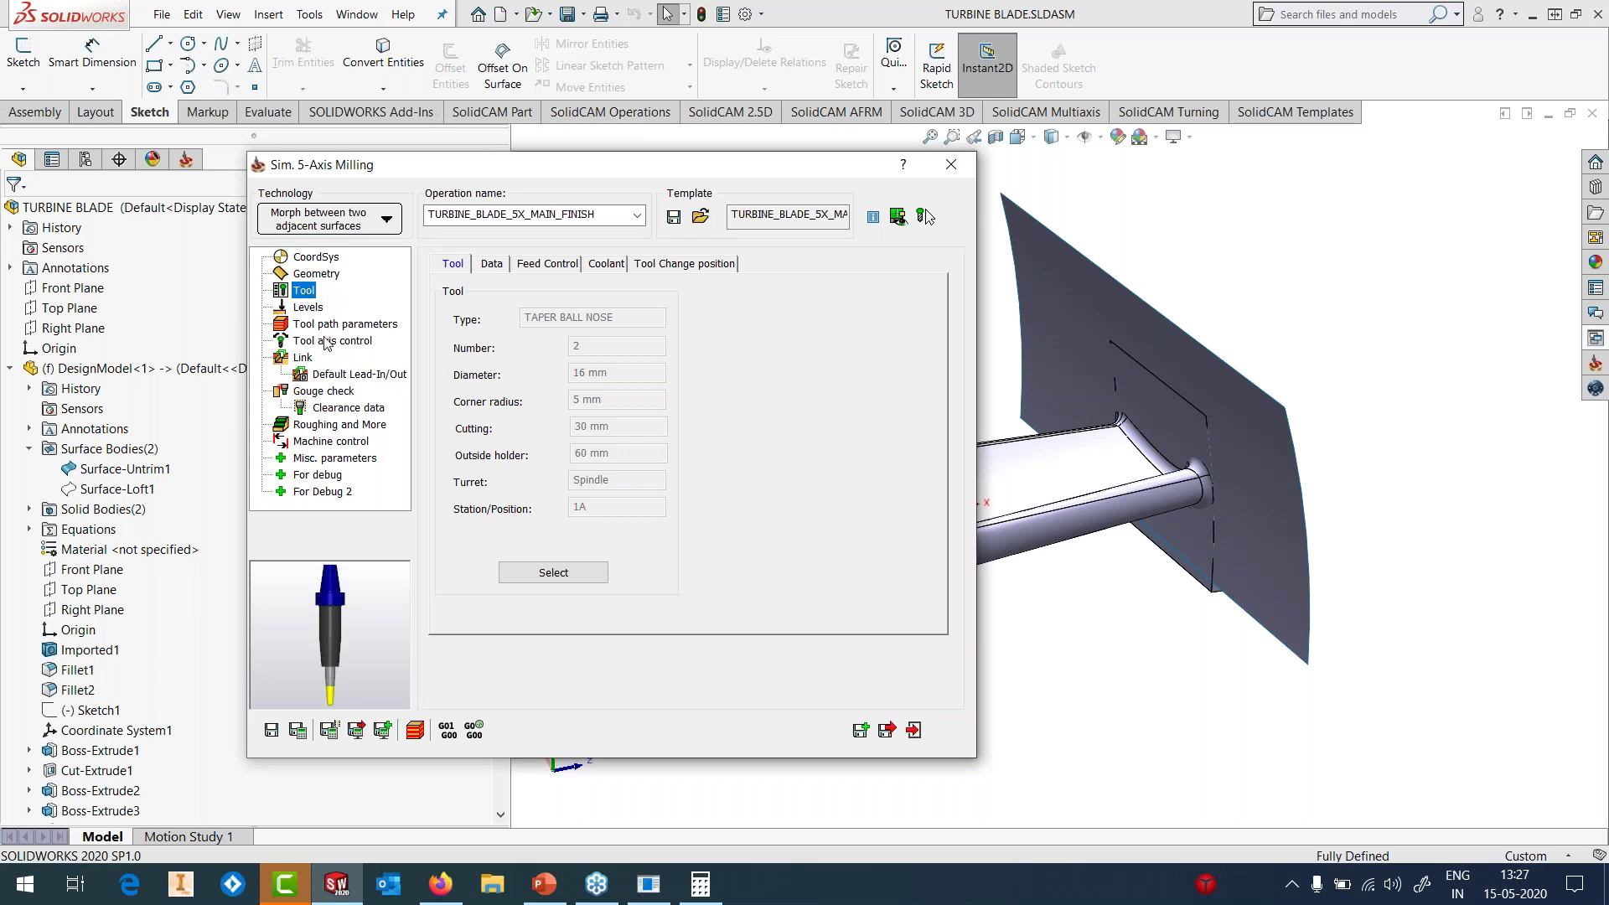
pyautogui.click(310, 308)
pyautogui.click(316, 326)
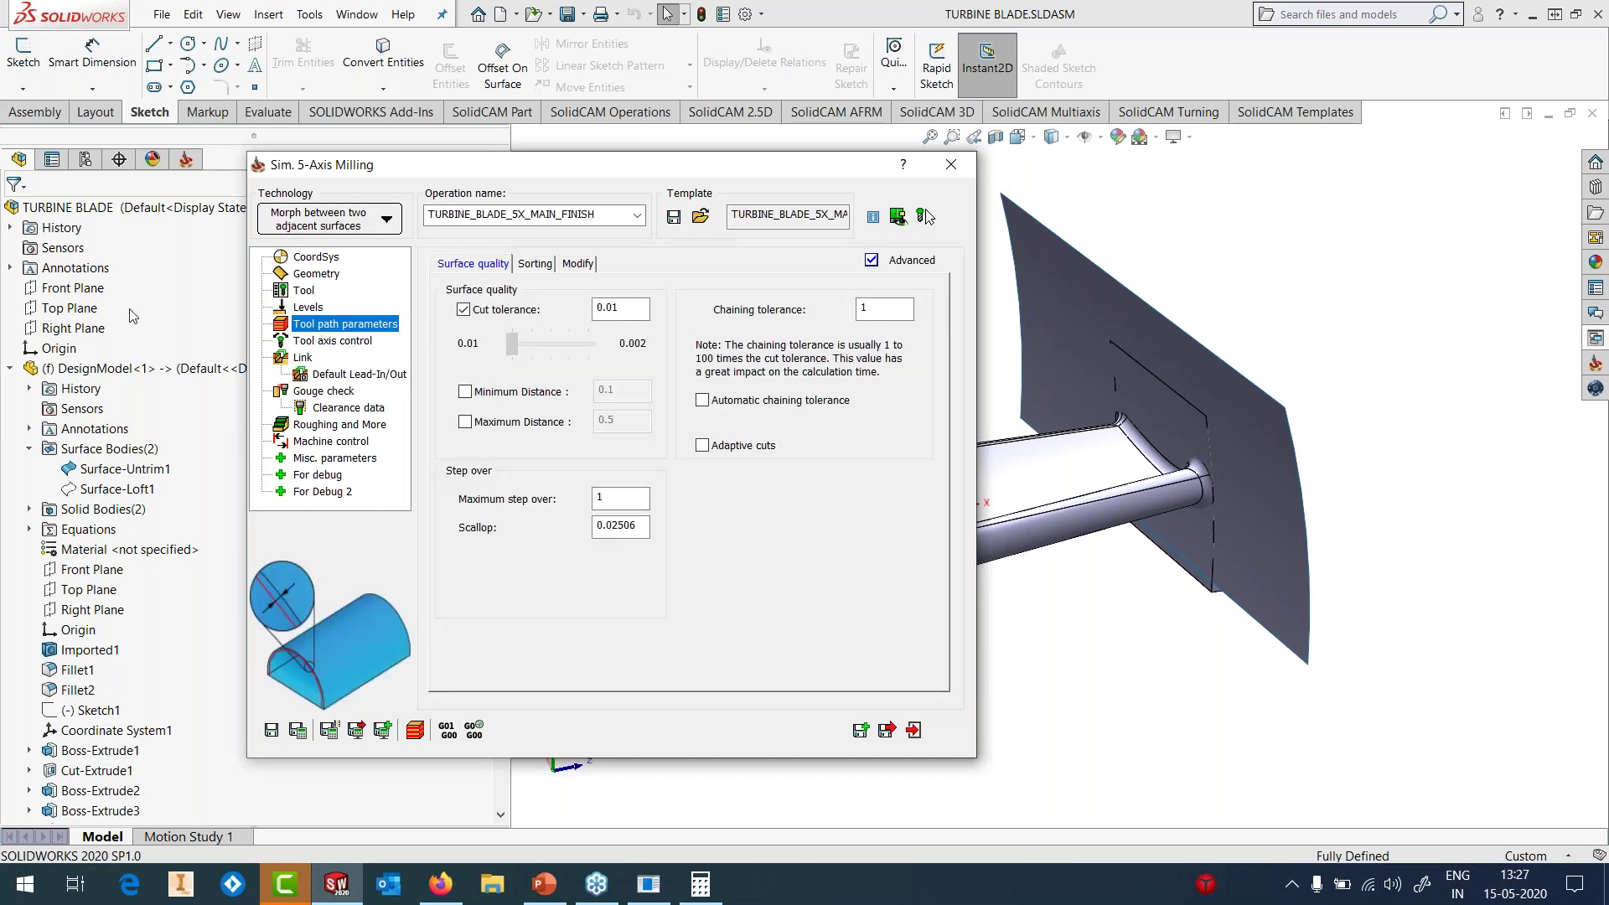
# - Hide the surface body Surface-Untrim1 of the DesignModel component
pyautogui.click(124, 469)
pyautogui.click(120, 445)
pyautogui.click(1097, 554)
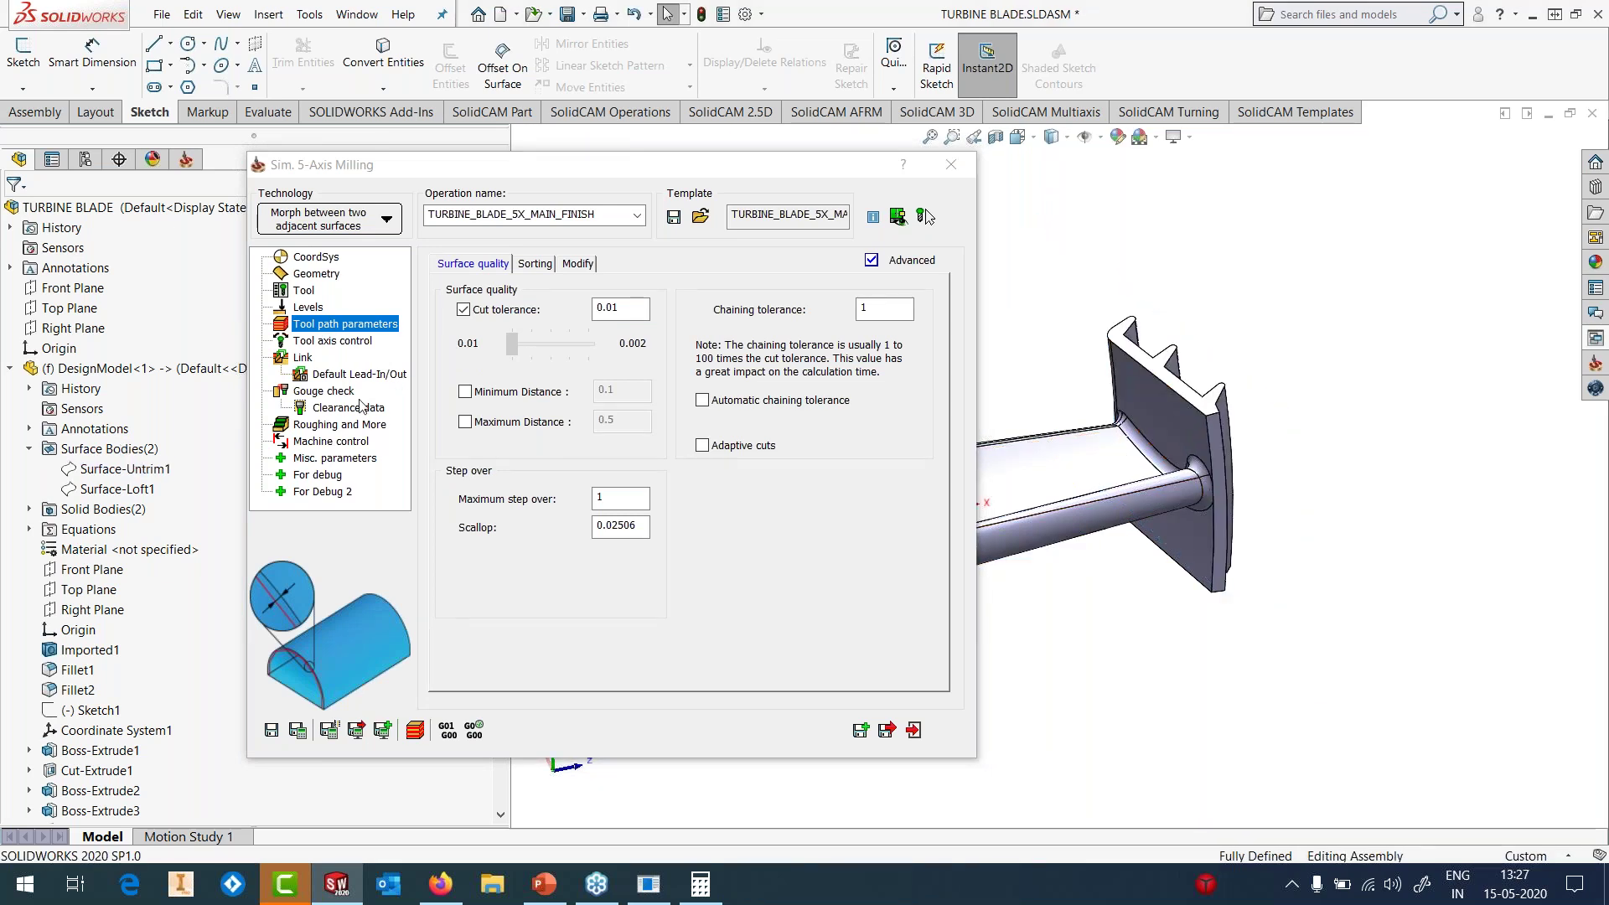
# - Define the first gouge check's check surfaces from the end plate's inner faces and the root platform face opposite them
pyautogui.click(332, 397)
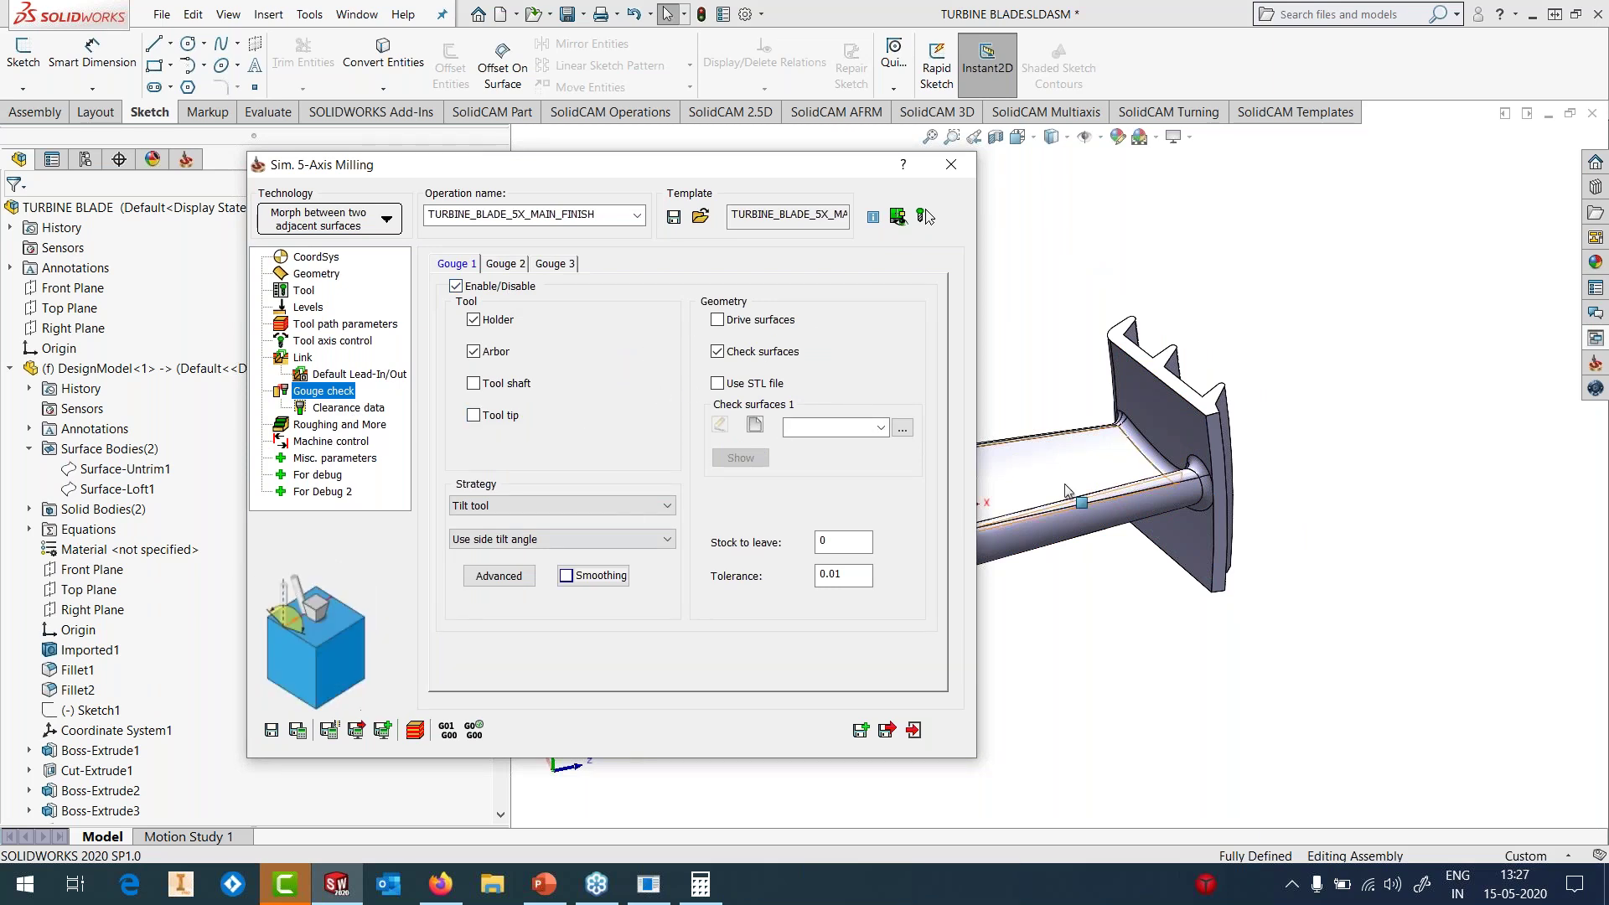
pyautogui.click(1163, 424)
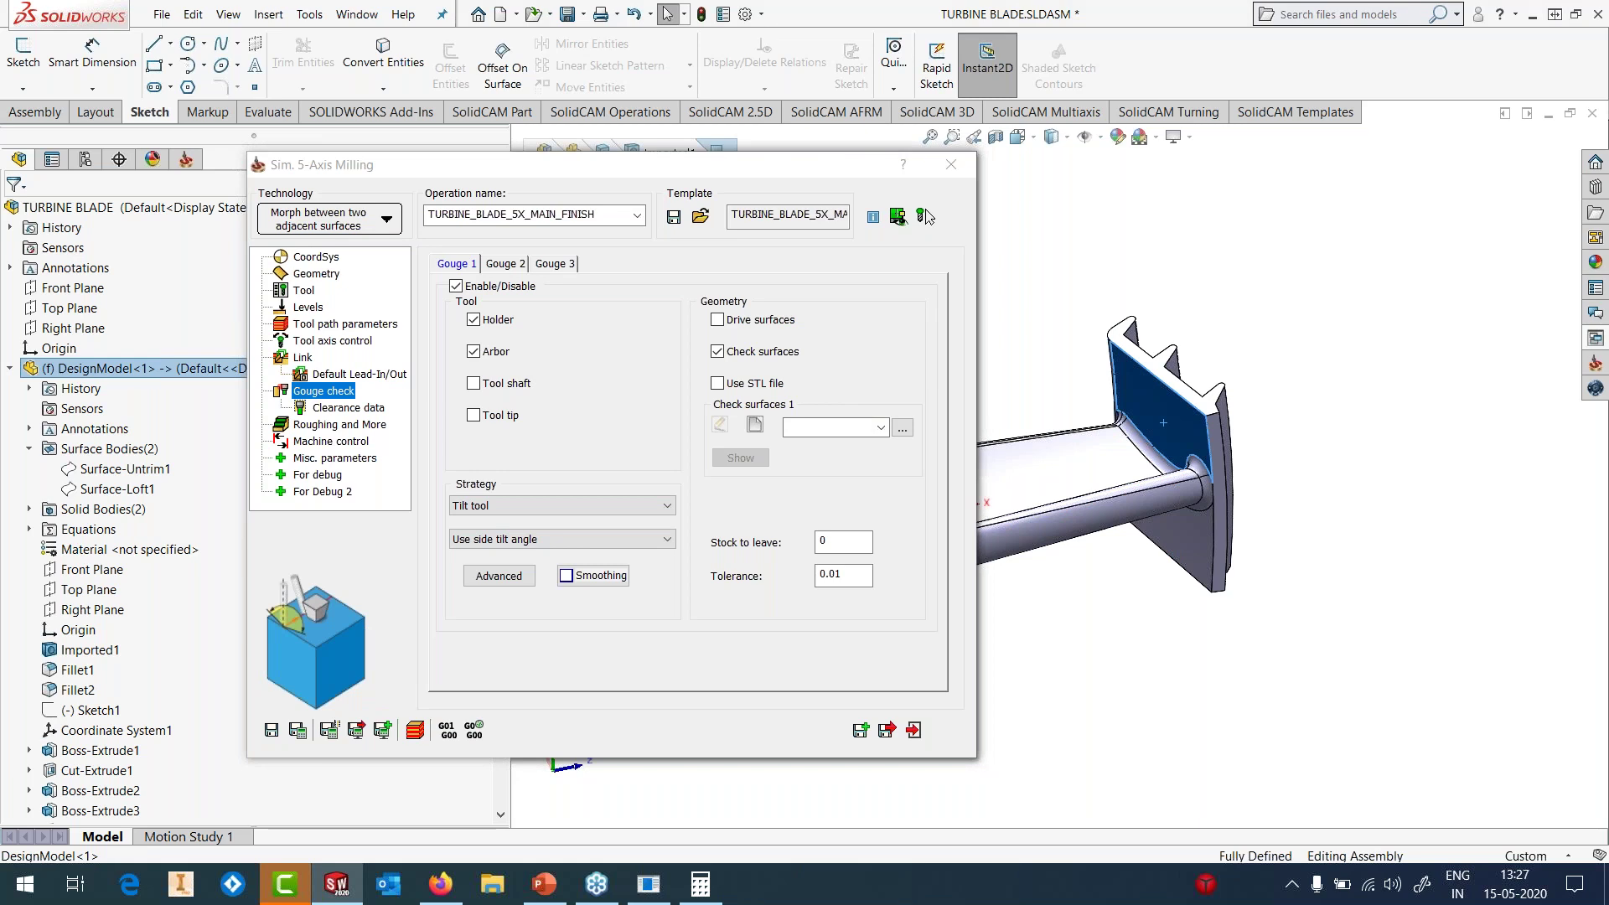
pyautogui.click(1167, 538)
pyautogui.moveTo(1167, 538); pyautogui.dragTo(1127, 502, button='middle')
pyautogui.click(755, 426)
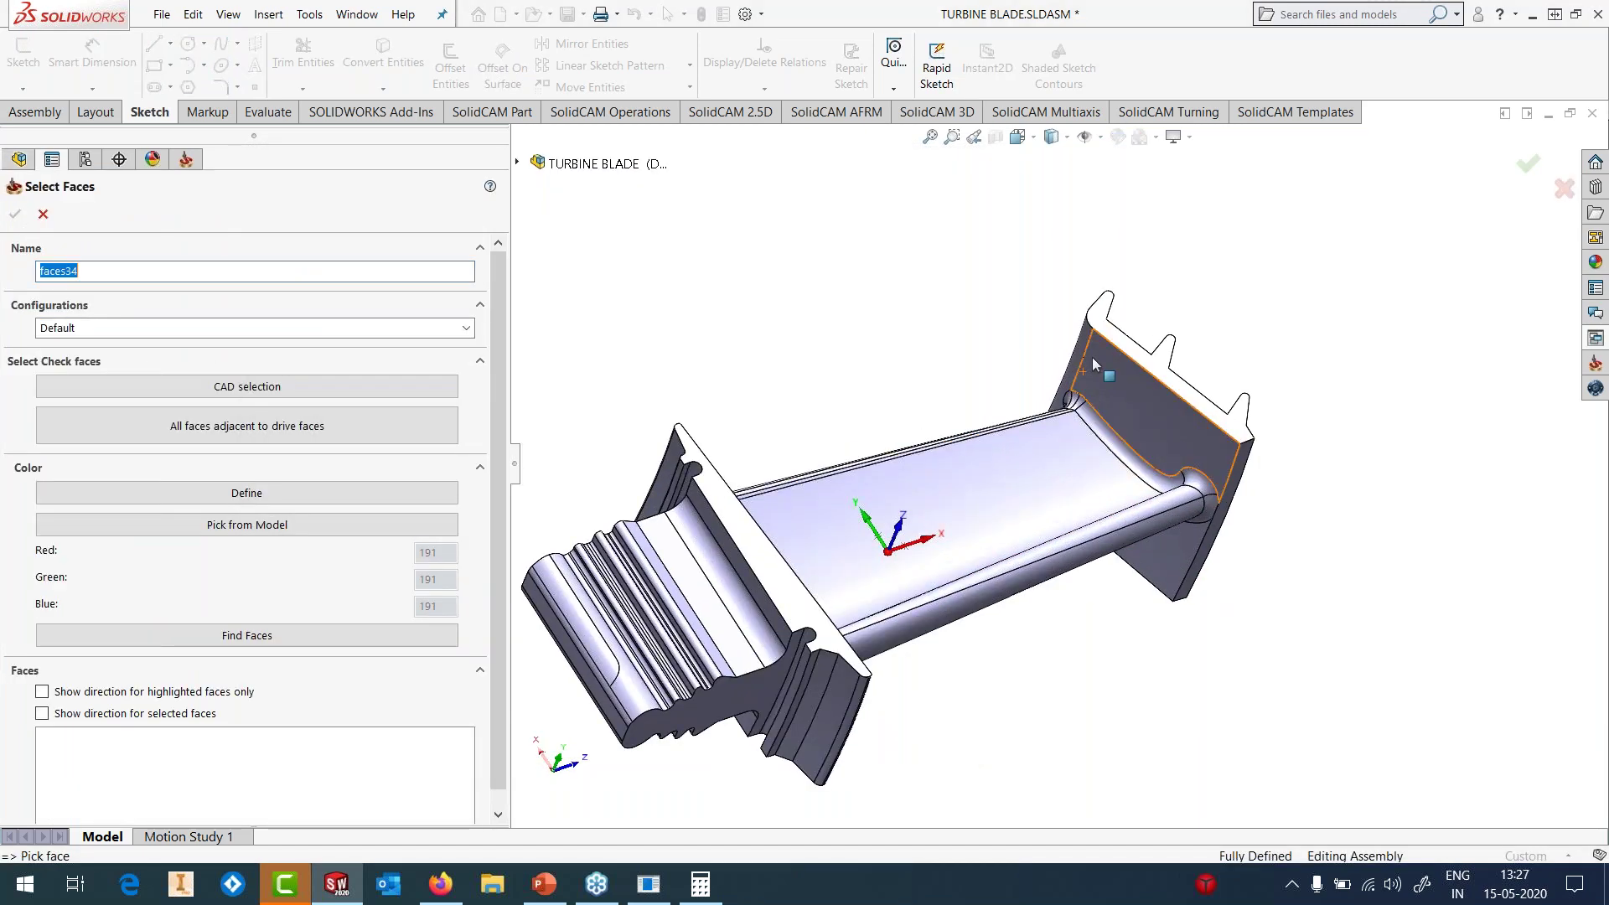
pyautogui.scroll(-3, 1093, 357)
pyautogui.click(1178, 654)
pyautogui.click(1131, 447)
pyautogui.moveTo(1131, 443); pyautogui.dragTo(1156, 452, button='middle')
pyautogui.click(1078, 368)
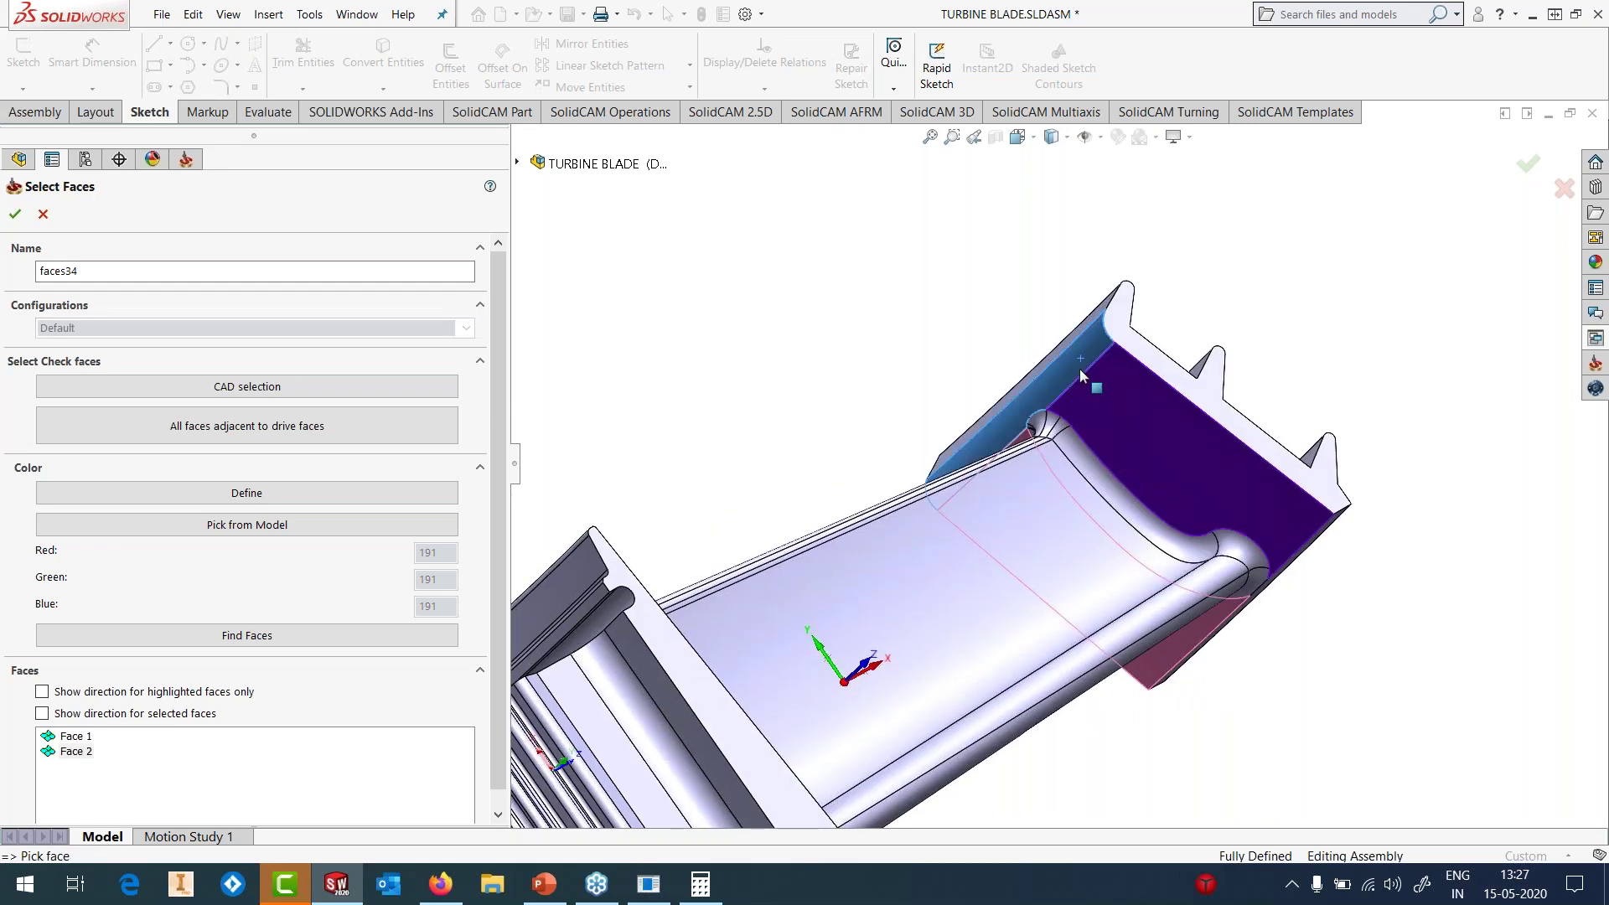
pyautogui.scroll(2, 1056, 423)
pyautogui.moveTo(1056, 424); pyautogui.dragTo(712, 540, button='middle')
pyautogui.click(759, 568)
pyautogui.click(15, 214)
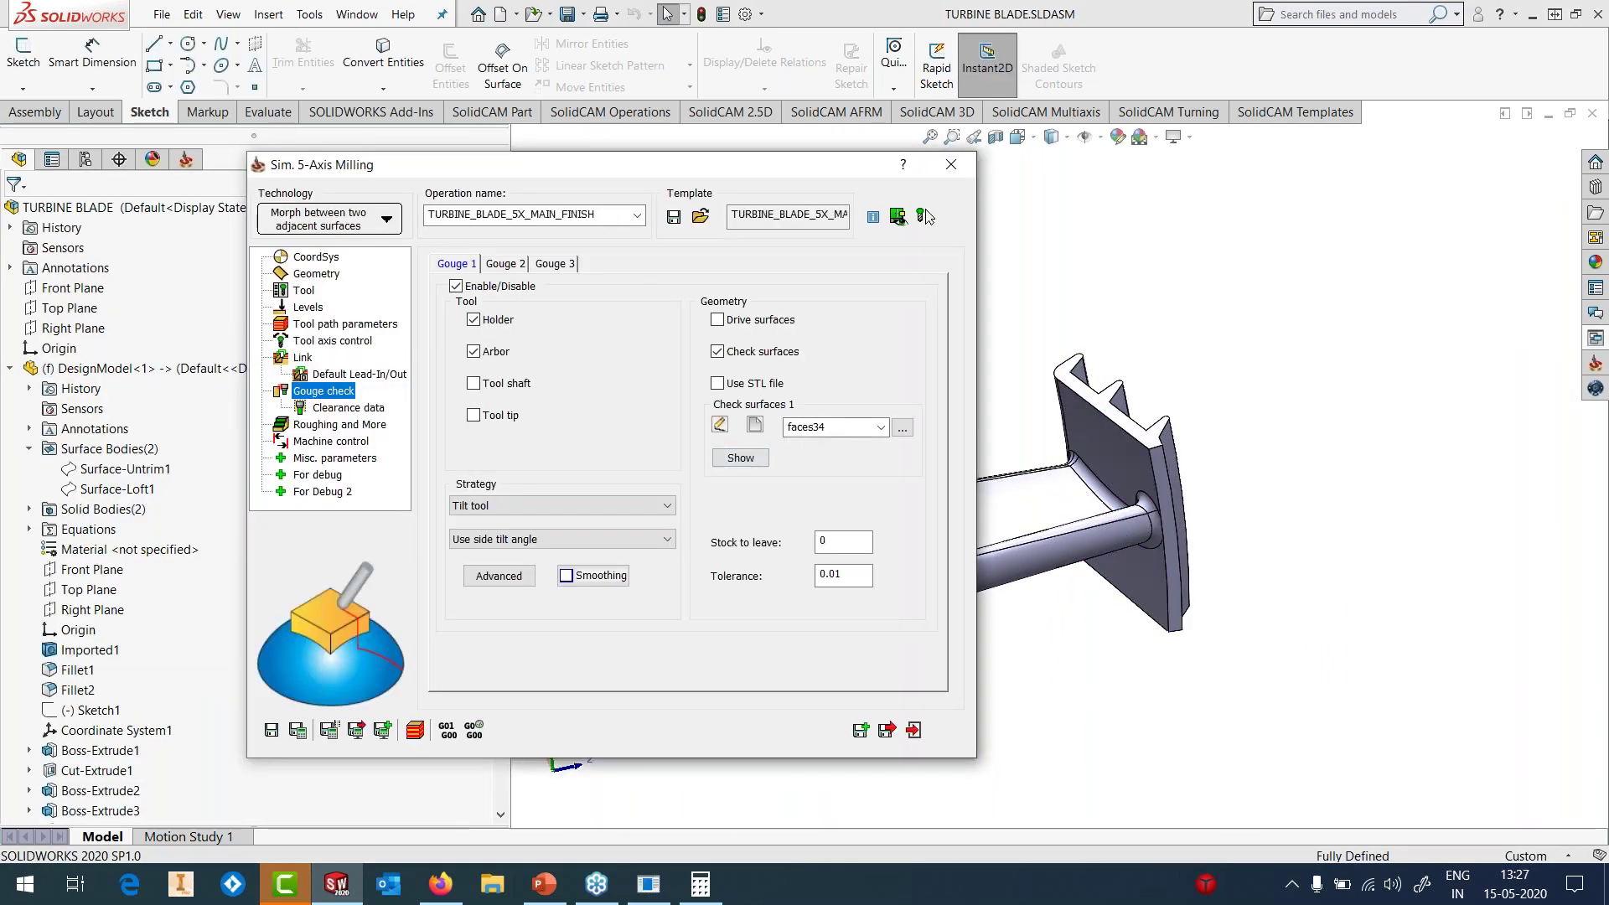
# - Save and close the TURBINE_BLADE_5X_MAIN_FINISH operation, and calculate its tool path
pyautogui.click(507, 265)
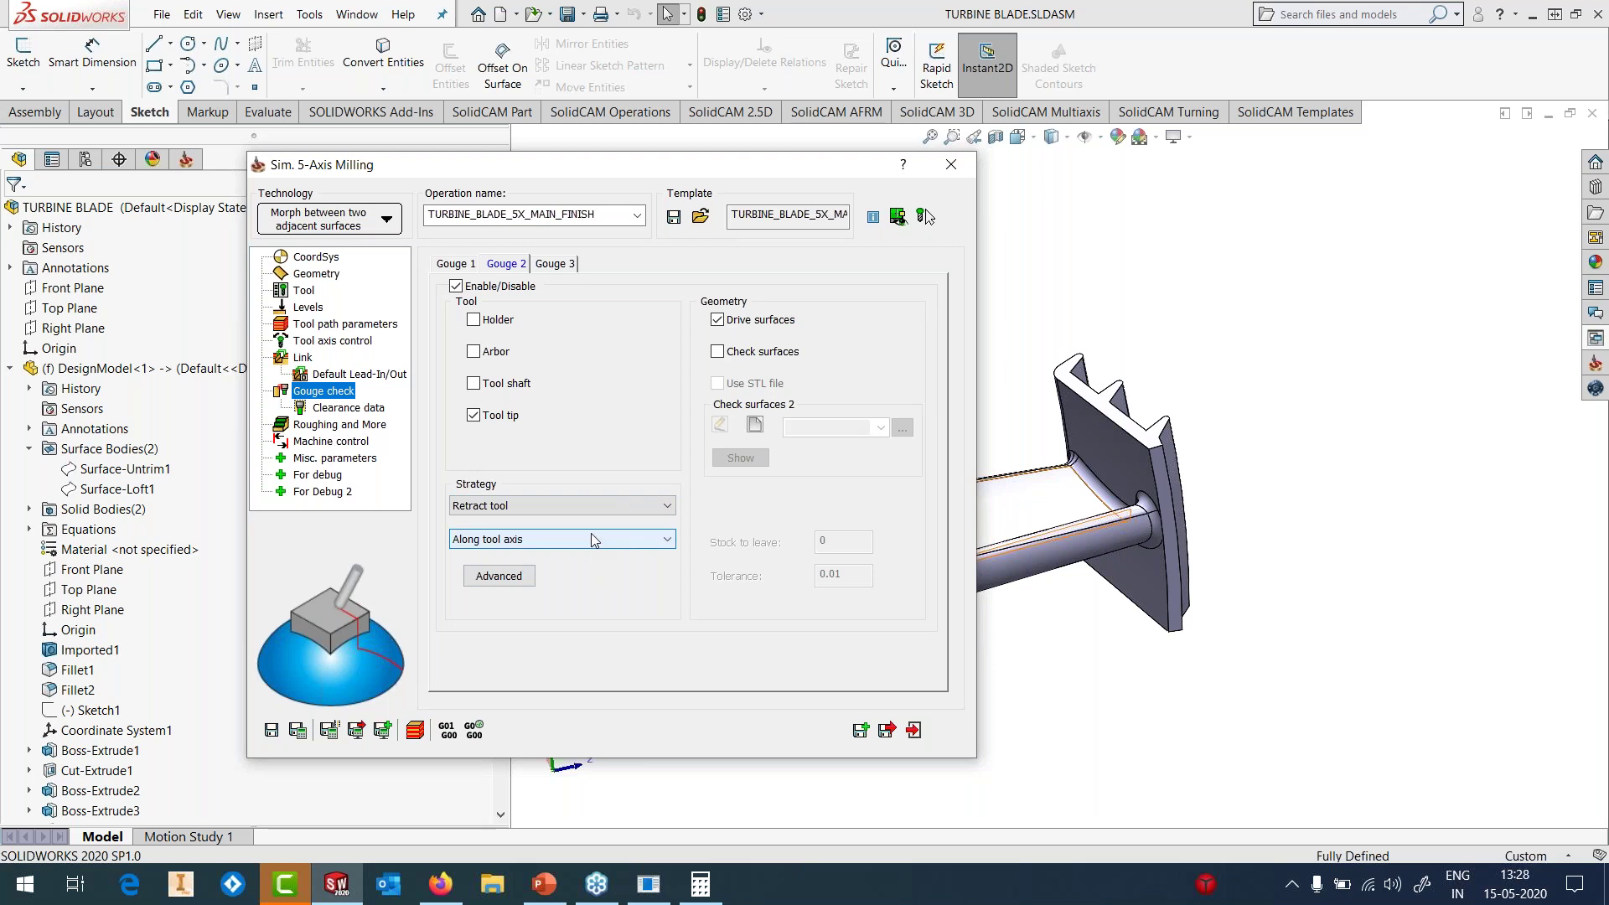
pyautogui.click(439, 264)
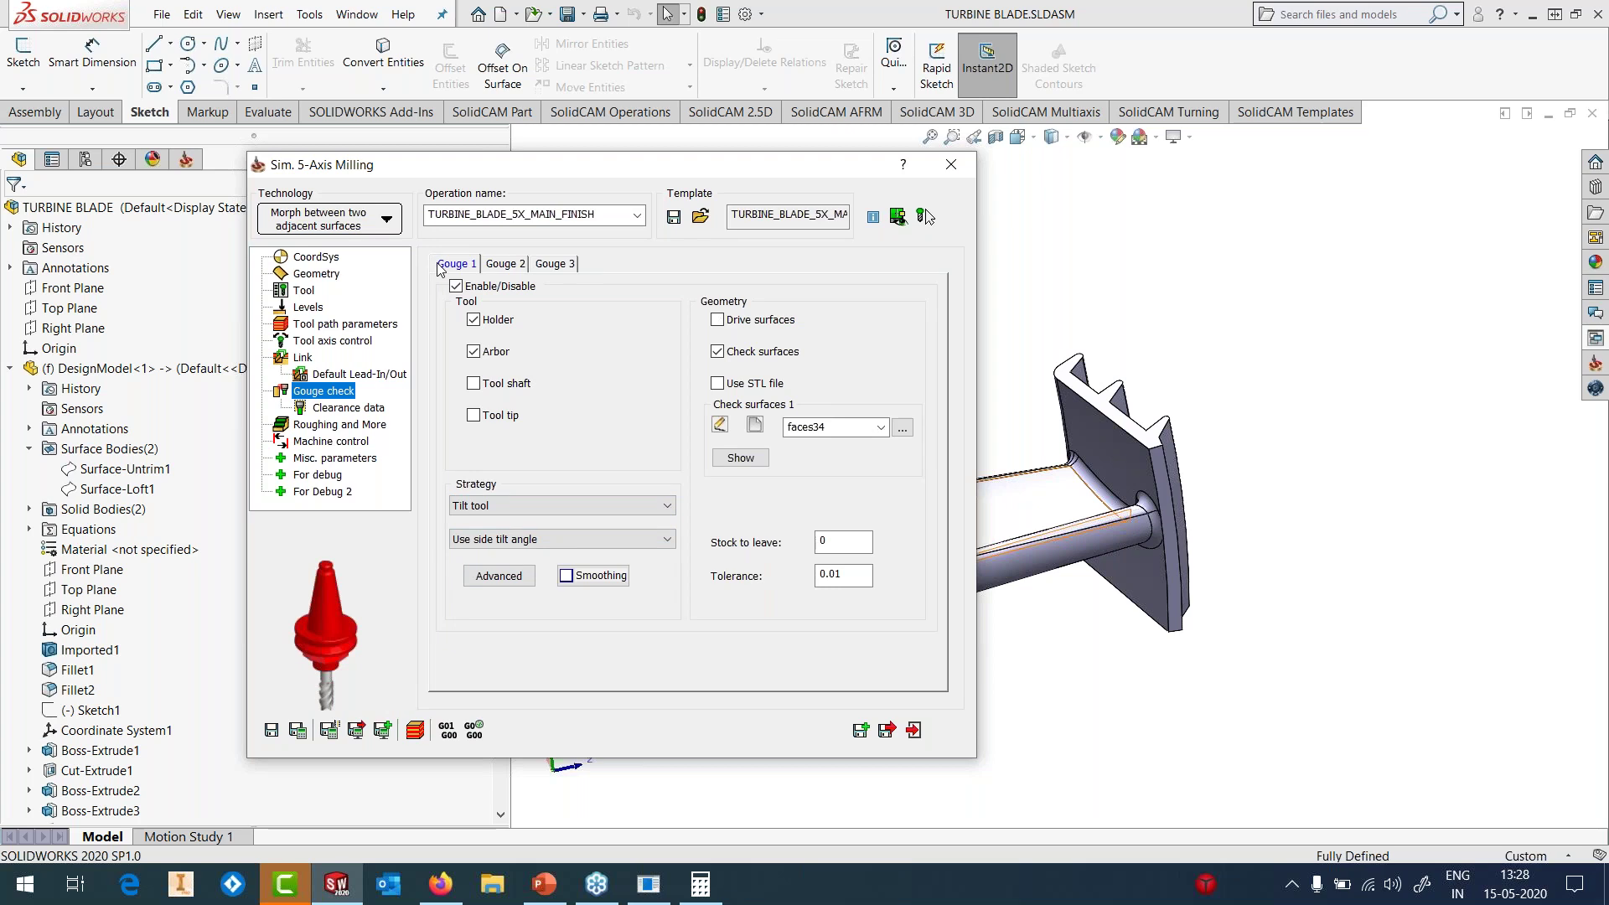
pyautogui.click(273, 728)
pyautogui.click(919, 728)
pyautogui.rightClick(117, 463)
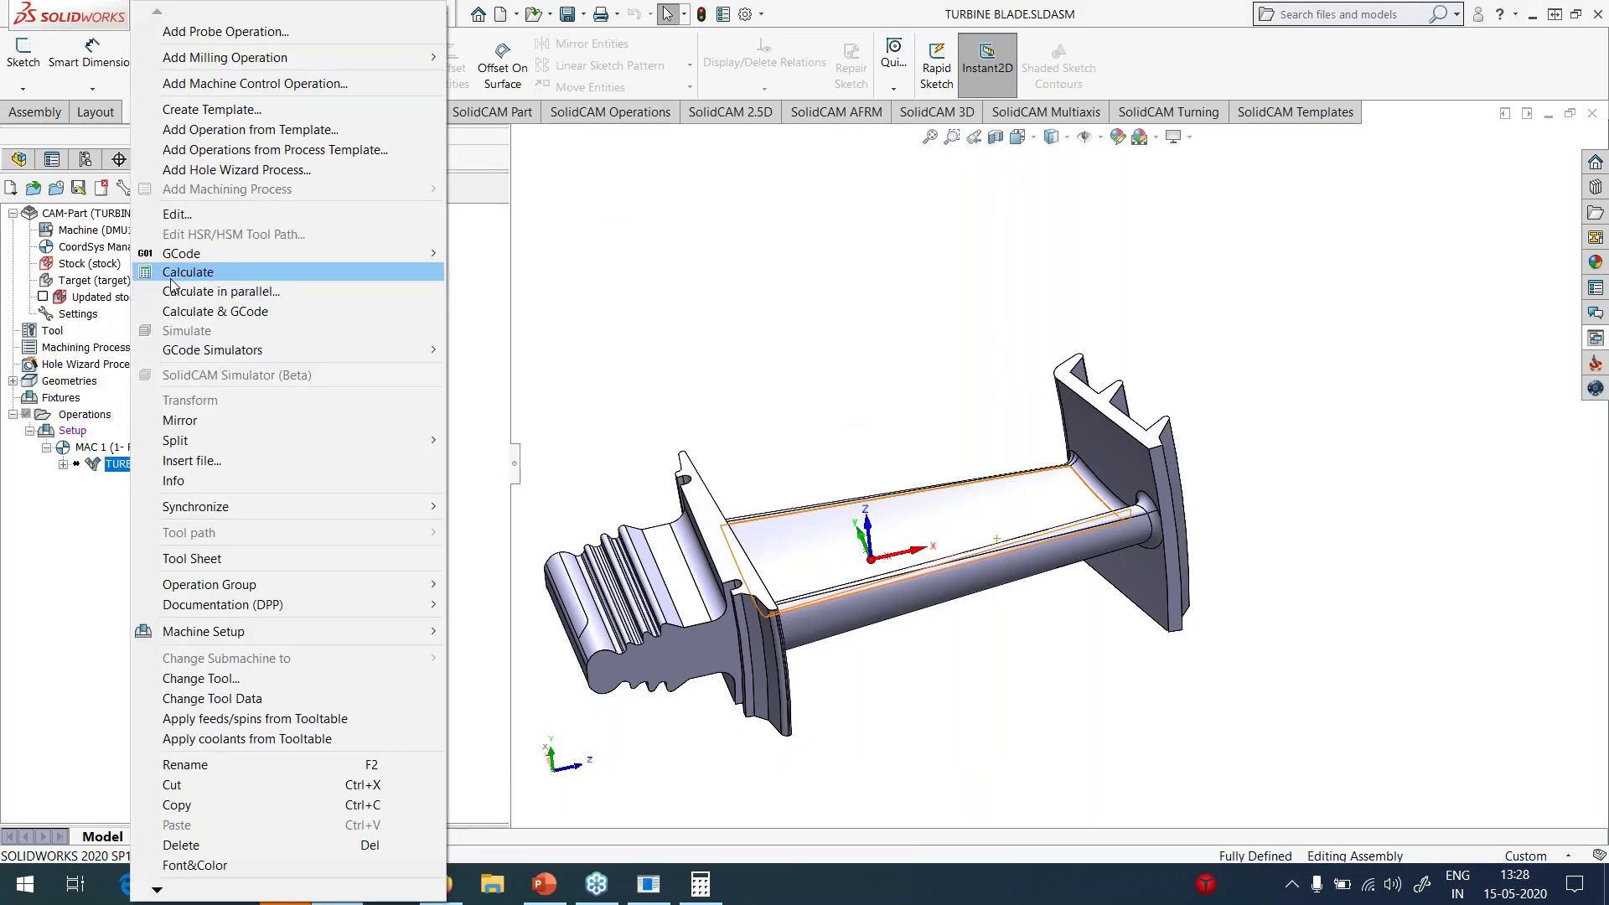
pyautogui.click(171, 280)
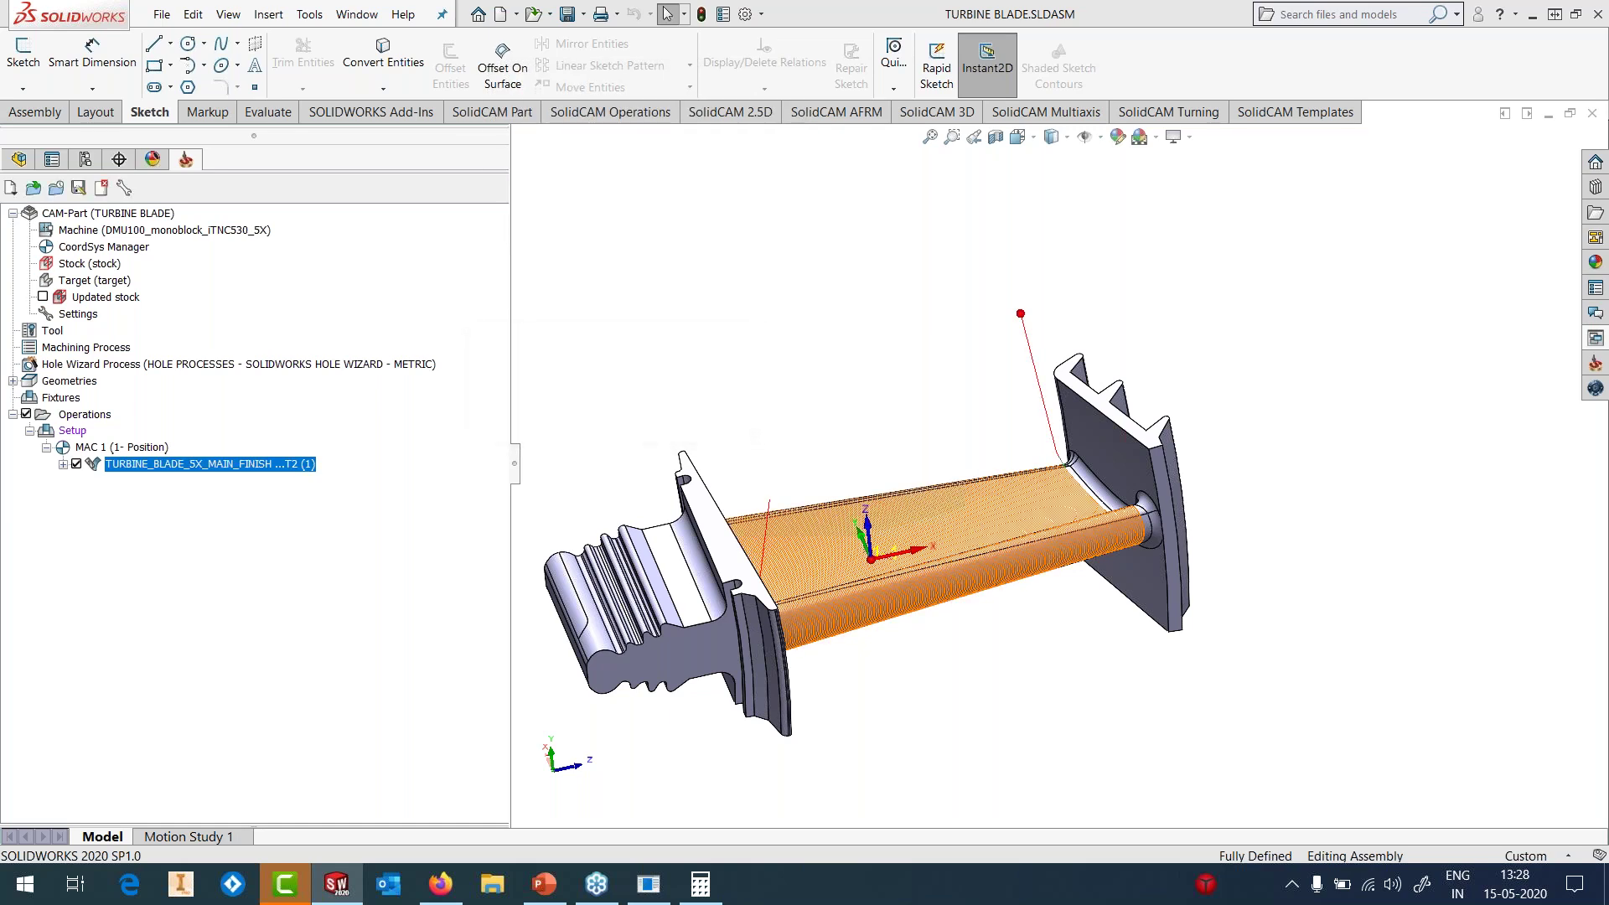
# - Inspect the calculated airfoil tool path near the end plate, and open the simulation of the TURBINE_BLADE_5X_MAIN_FINISH operation
pyautogui.moveTo(1128, 520); pyautogui.dragTo(1066, 269, button='middle')
pyautogui.scroll(-6, 1062, 506)
pyautogui.press('f')
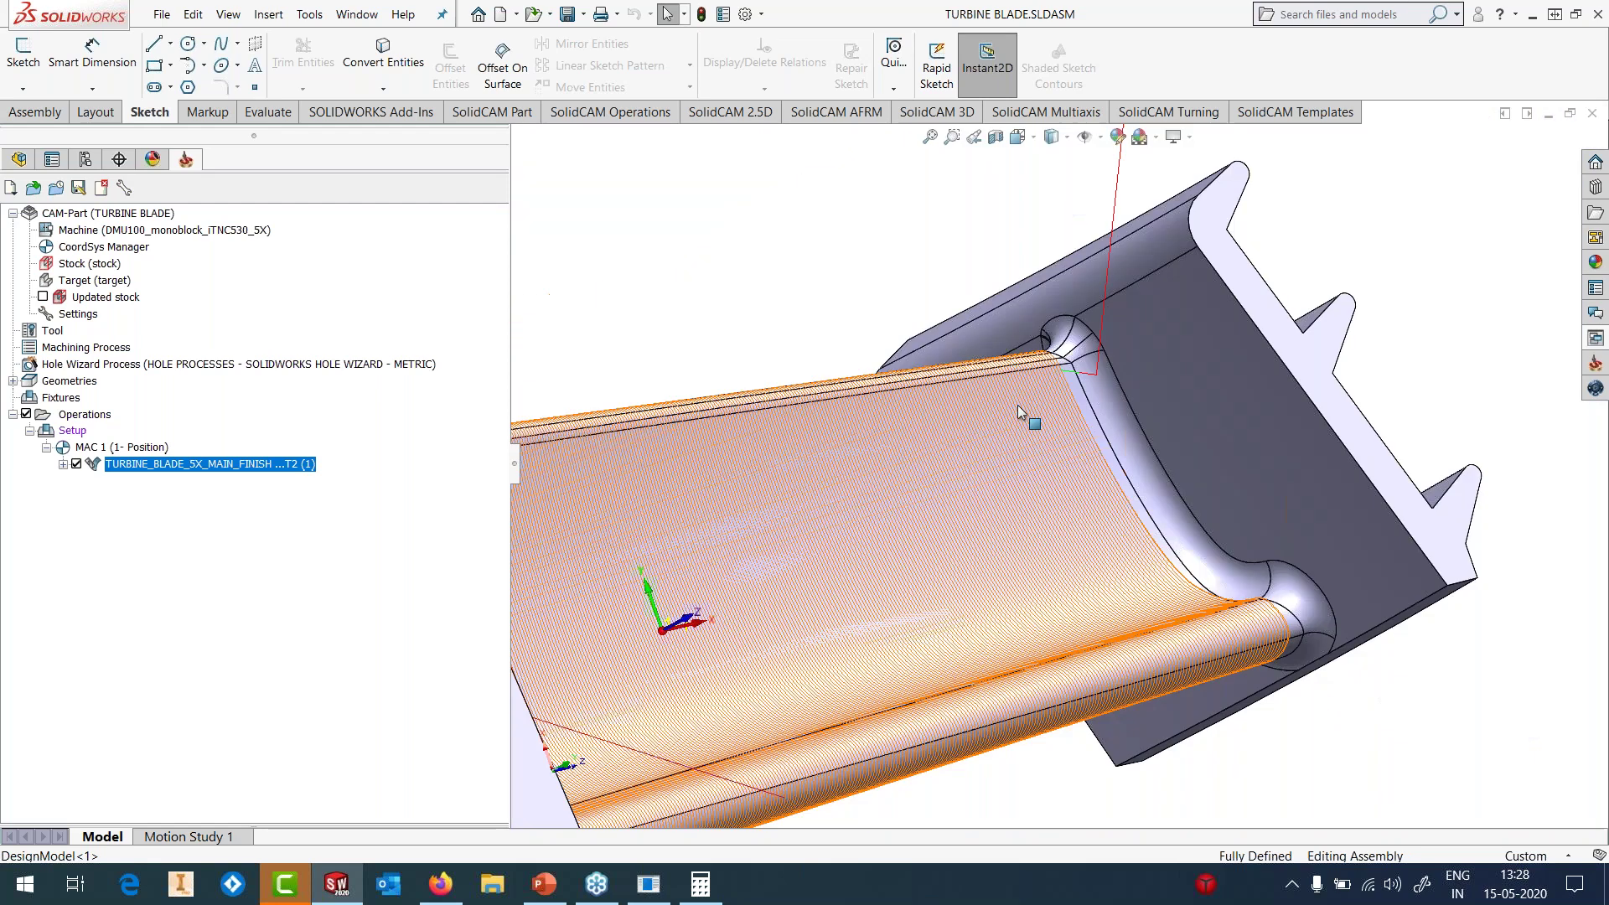
pyautogui.rightClick(142, 467)
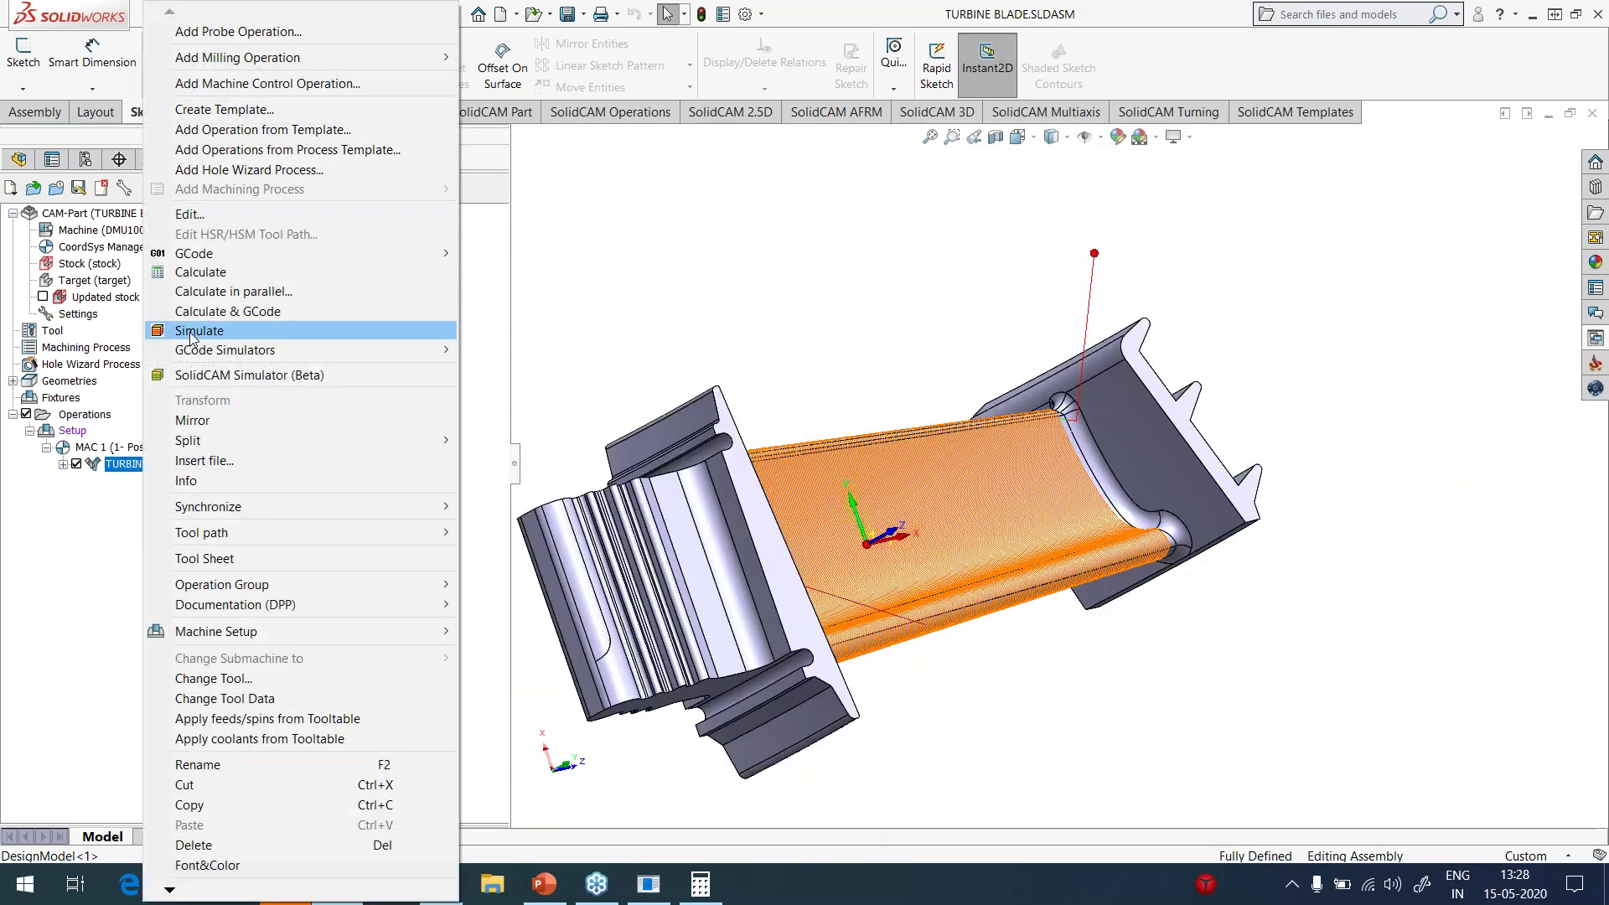
pyautogui.click(195, 331)
pyautogui.click(205, 112)
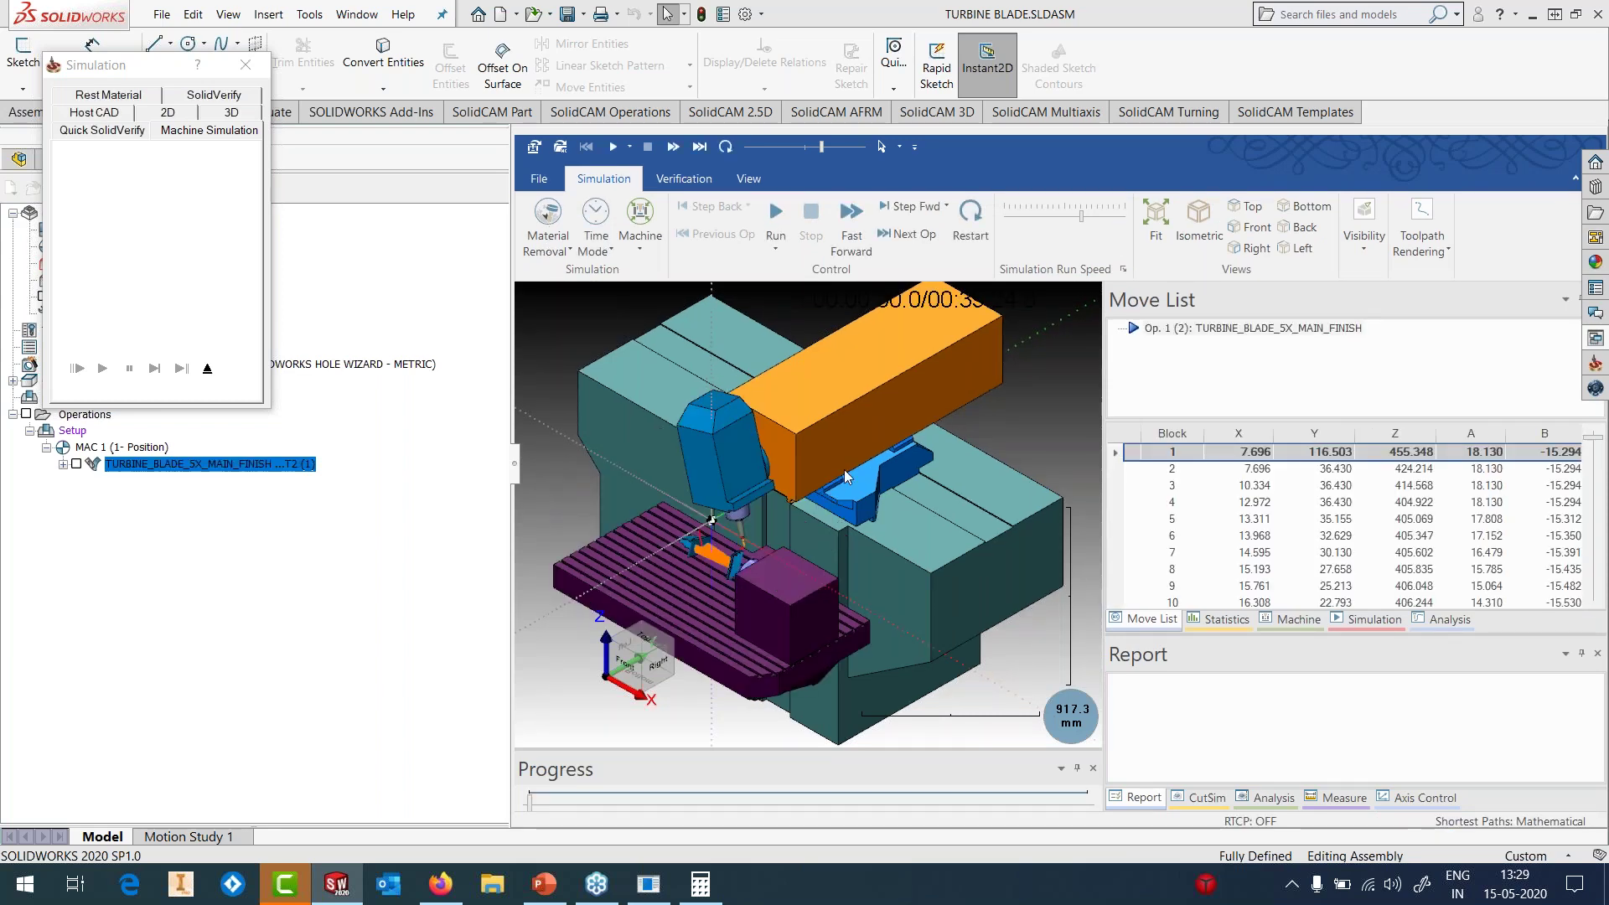
# - Play the machine simulation with the widened view centred on the blade and tool, and exit the simulation
pyautogui.moveTo(1100, 545); pyautogui.dragTo(1399, 544)
pyautogui.scroll(5, 896, 569)
pyautogui.moveTo(890, 566); pyautogui.dragTo(1043, 571, button='middle')
pyautogui.scroll(-1, 783, 594)
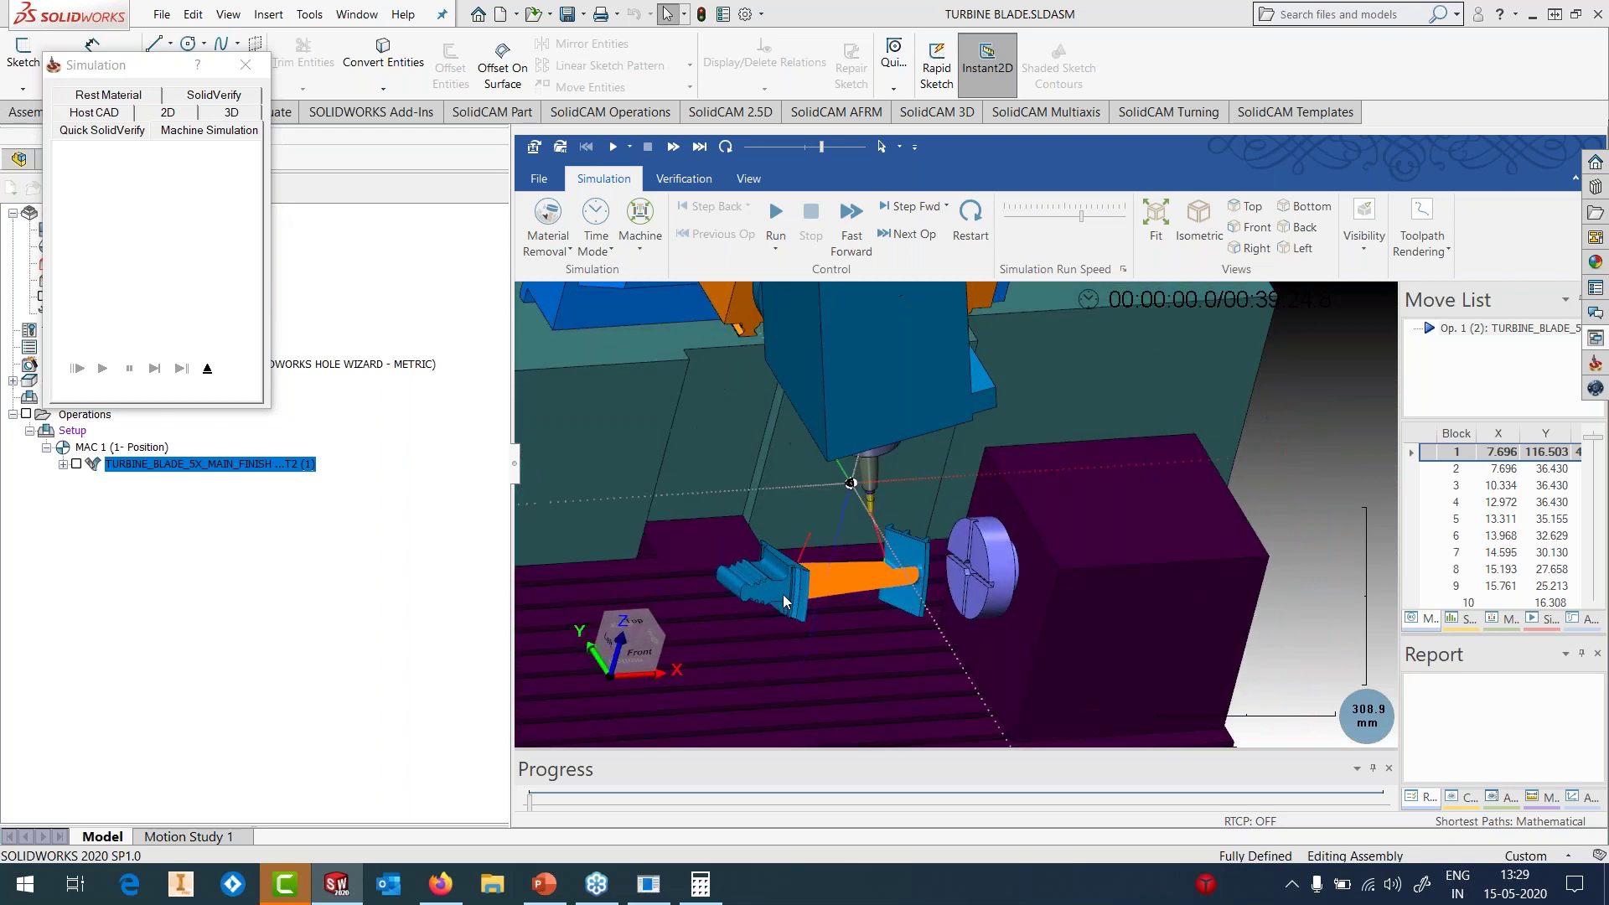
pyautogui.scroll(3, 795, 598)
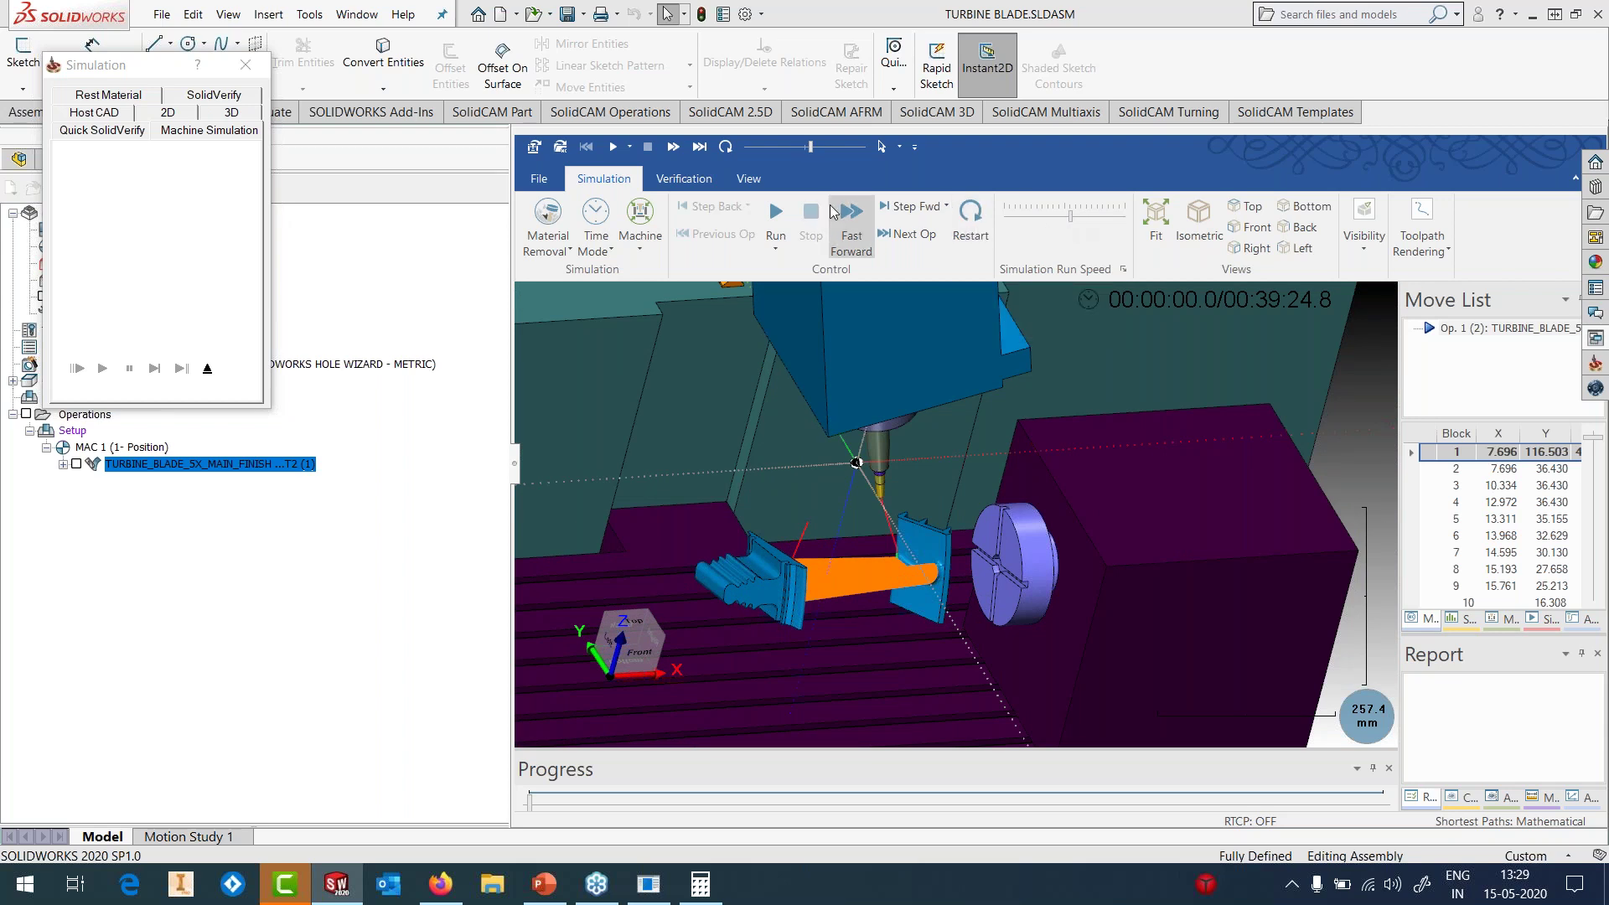
pyautogui.click(776, 216)
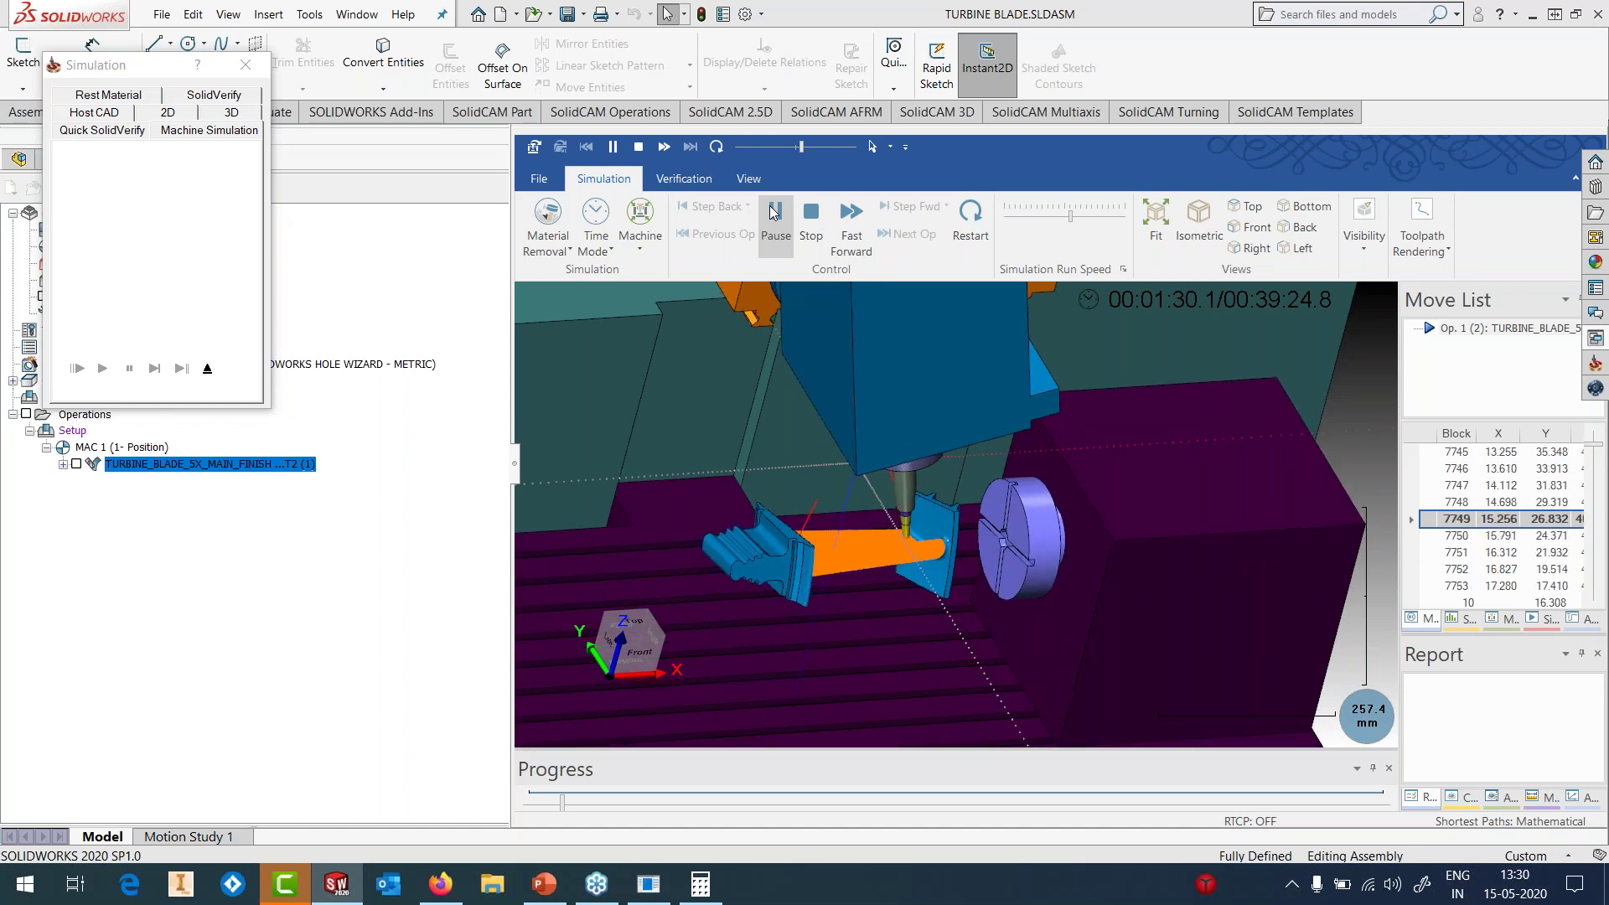
pyautogui.click(207, 369)
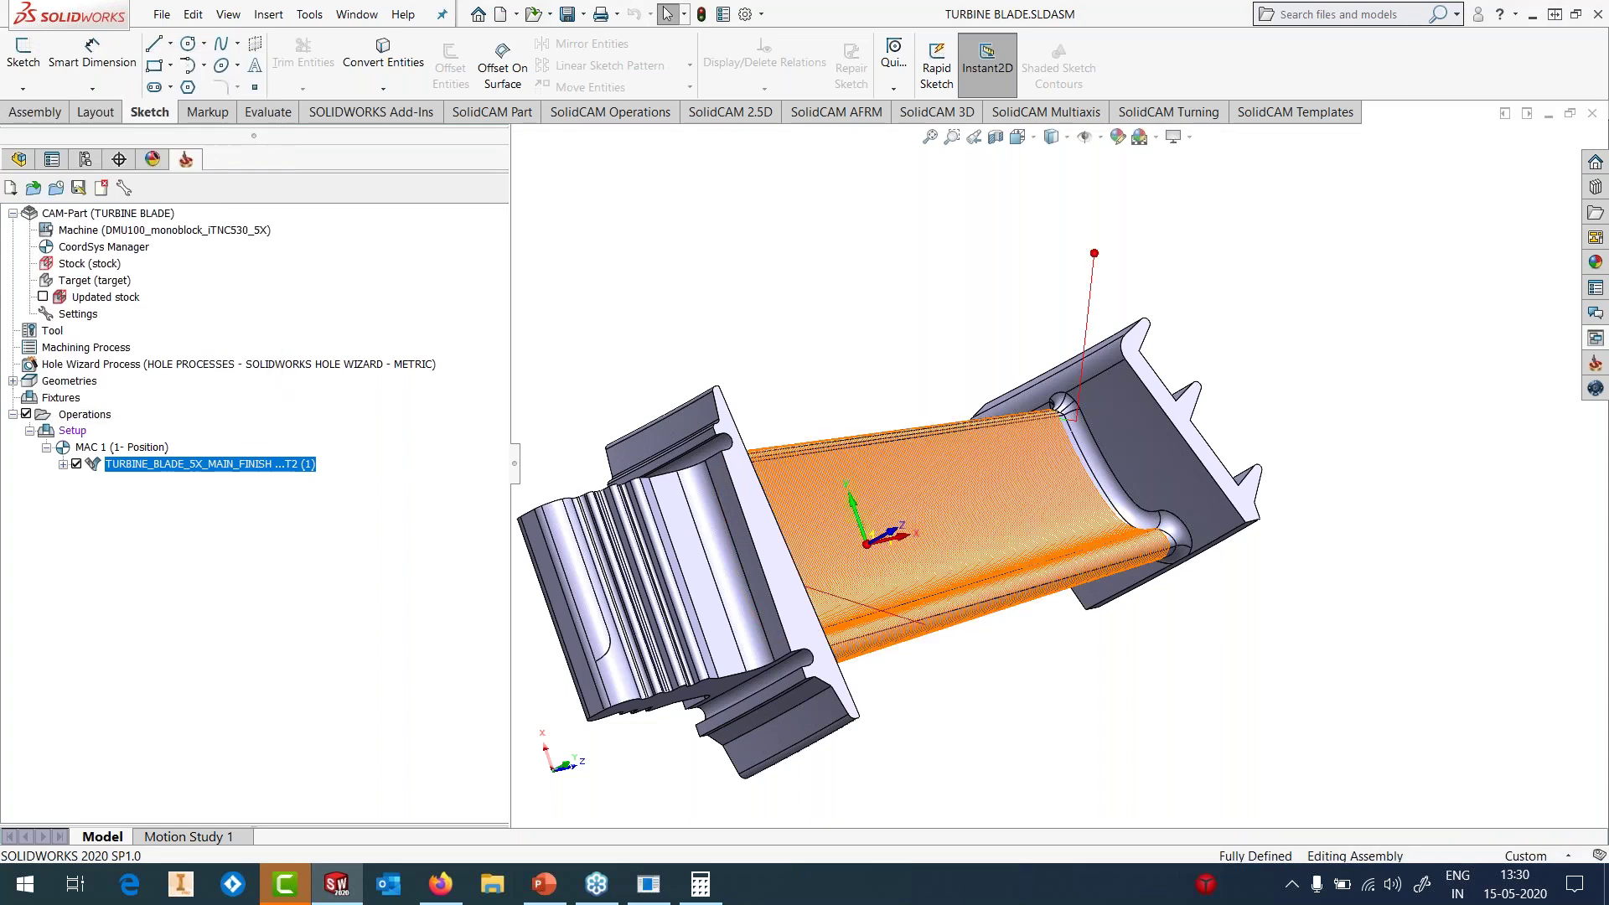
# - Hide the finished operation's tool path and add an operation from the template TURBINE_BLADE_5X_MAIN_FINISH_BULL_NOSE, using the template name as the operation name
pyautogui.click(76, 463)
pyautogui.moveTo(916, 394); pyautogui.dragTo(846, 415, button='middle')
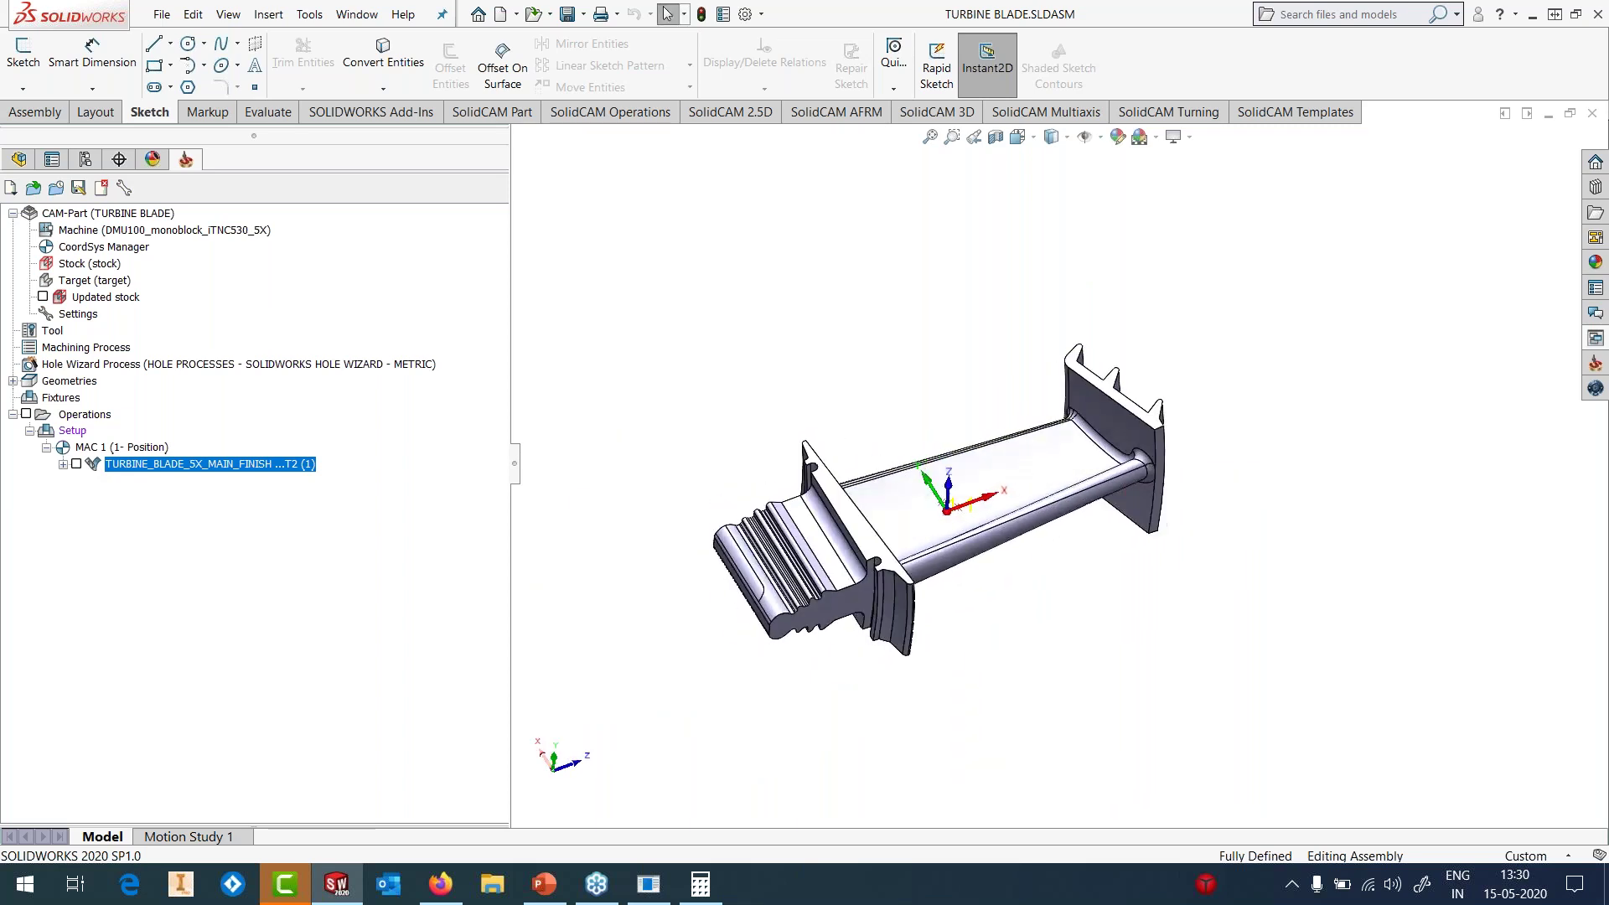
pyautogui.rightClick(130, 474)
pyautogui.click(230, 130)
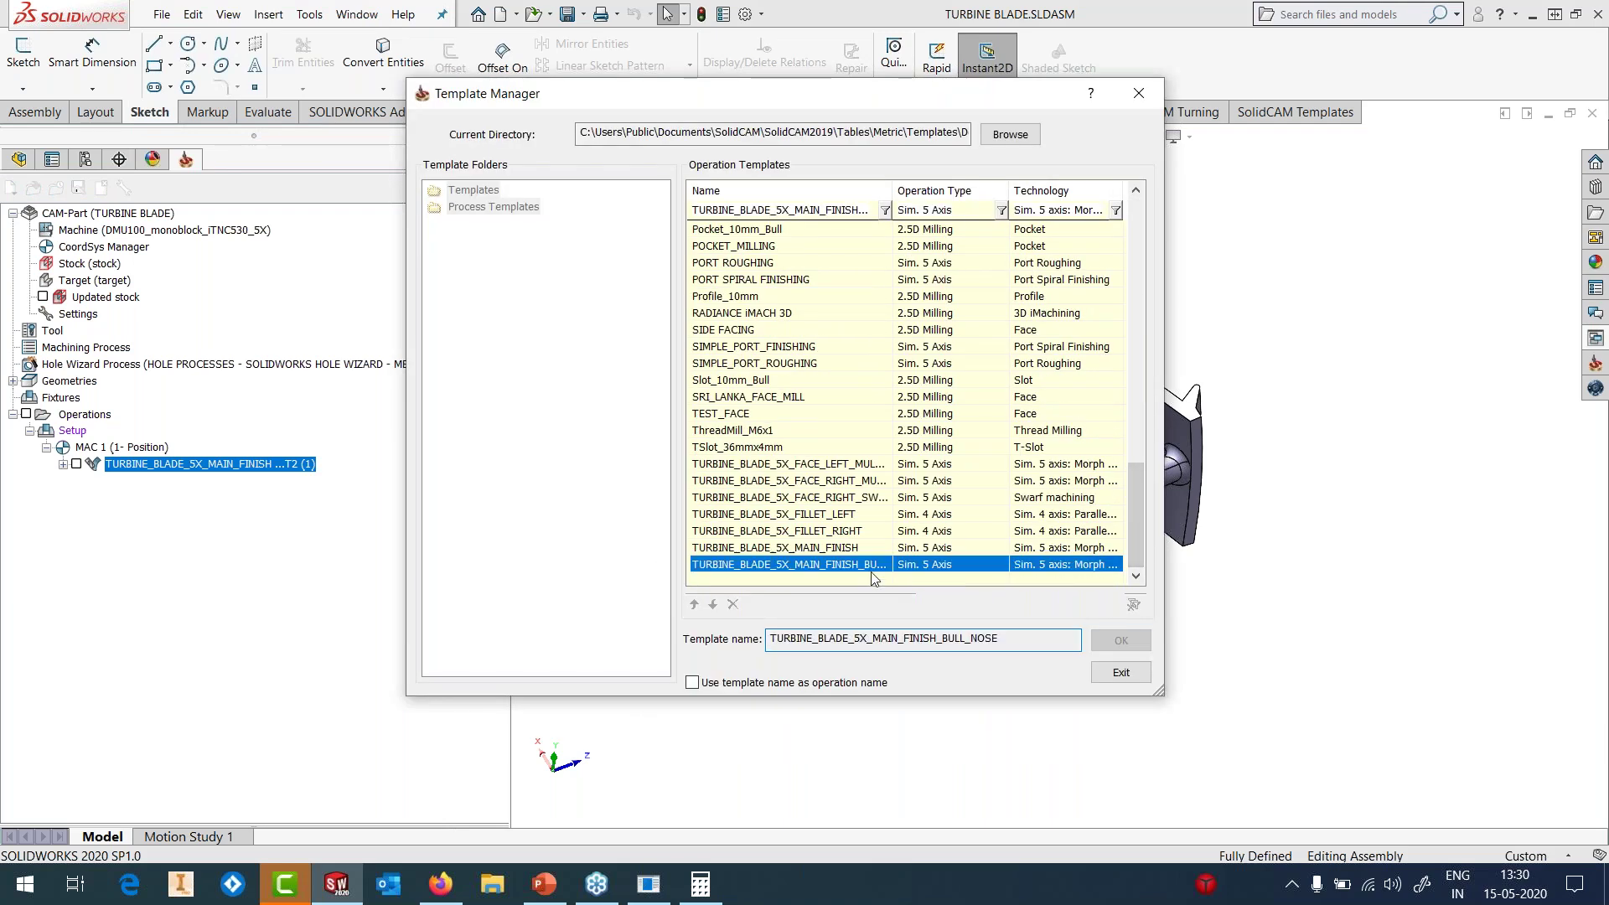
pyautogui.click(1121, 640)
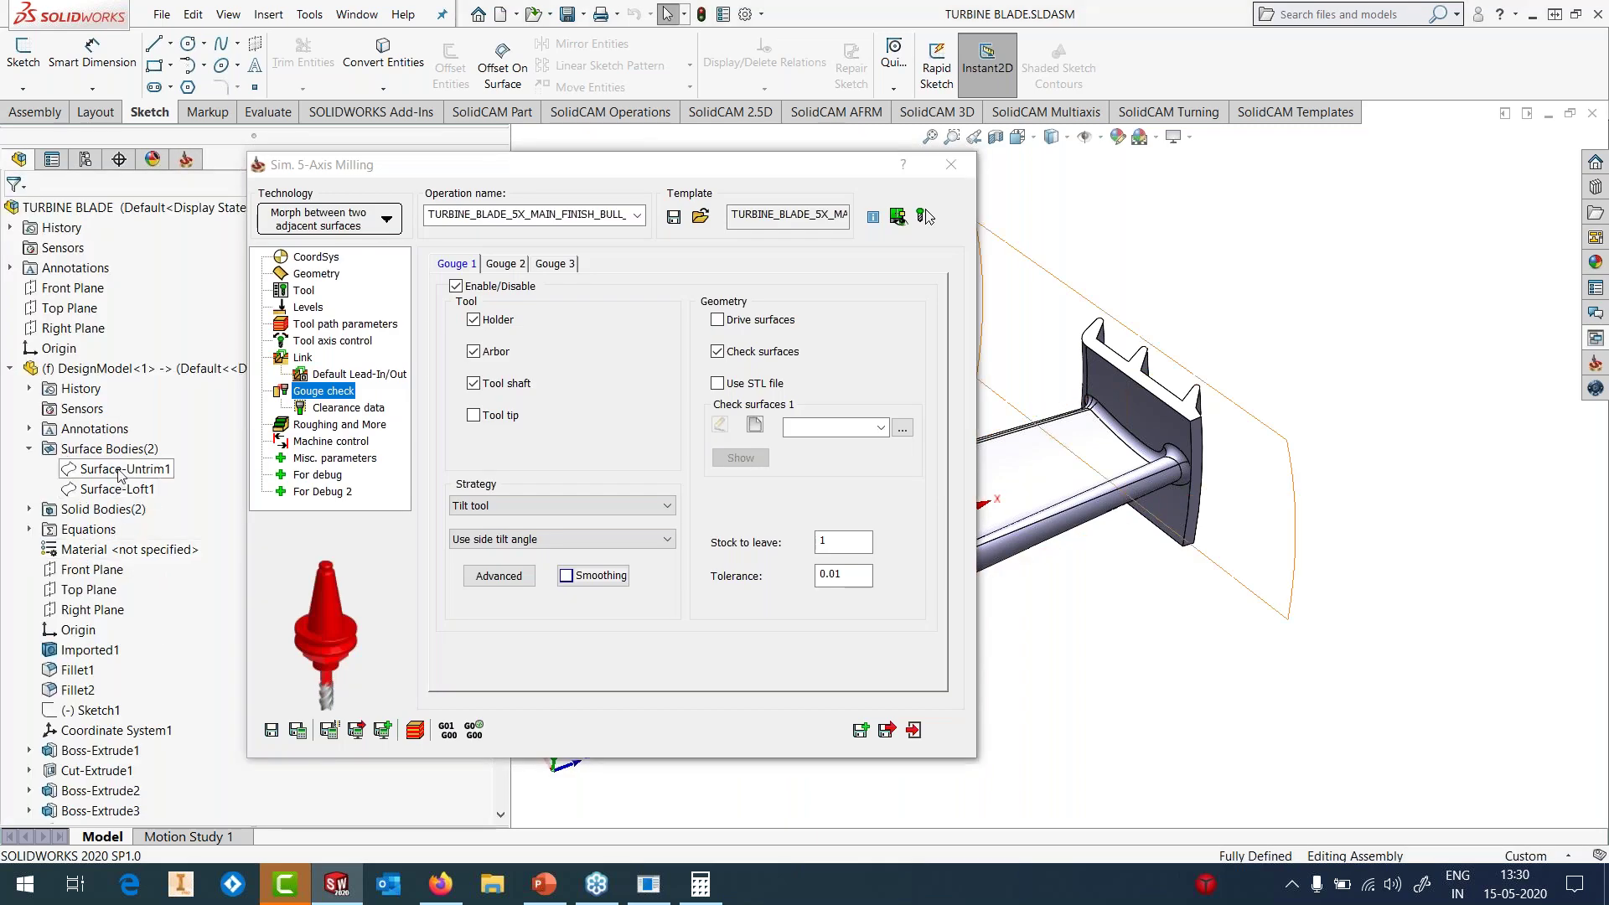
# - Show the surface body Surface-Untrim1 and define the bull nose operation's drive surface from the seven airfoil faces, excluding the end fillets
pyautogui.click(118, 471)
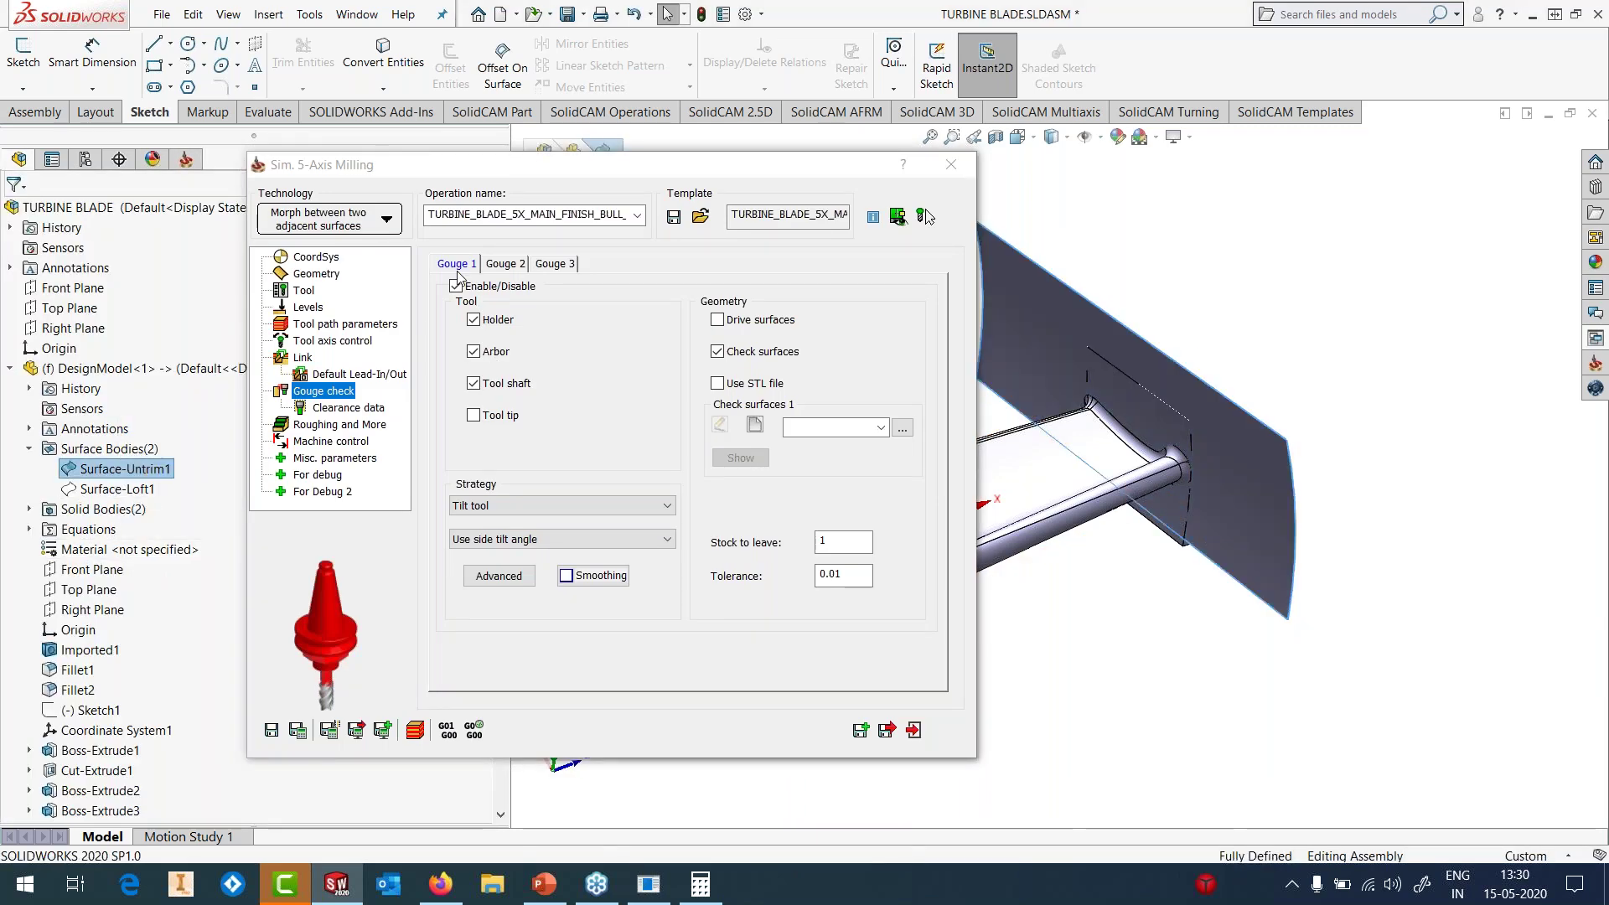
pyautogui.click(315, 273)
pyautogui.click(491, 316)
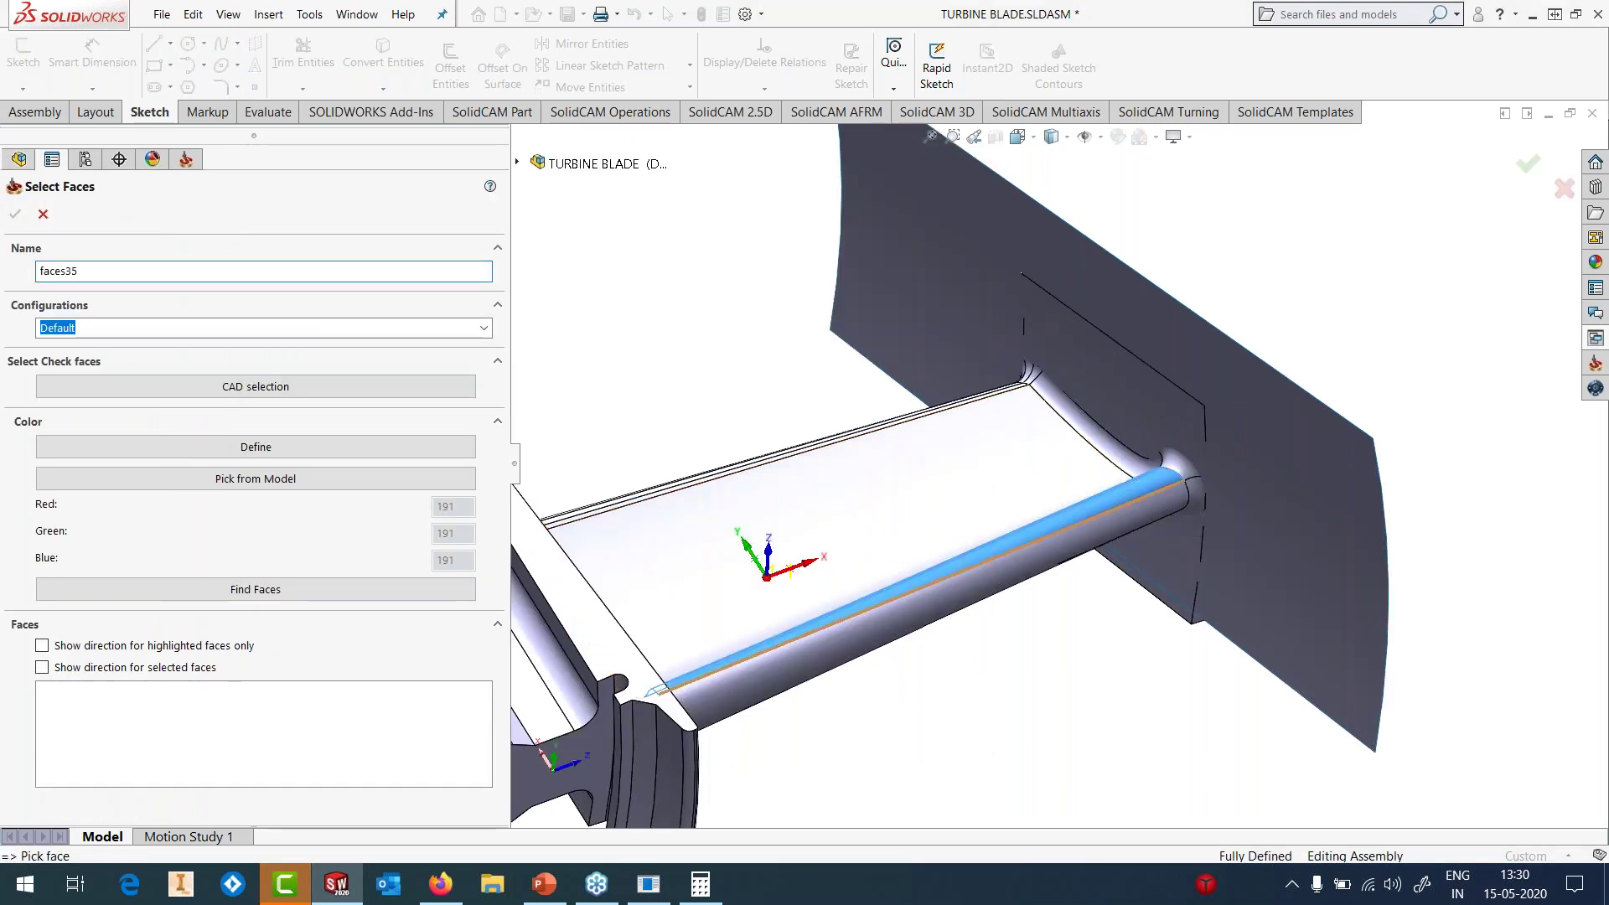
pyautogui.click(922, 584)
pyautogui.click(1036, 466)
pyautogui.click(993, 414)
pyautogui.scroll(-3, 994, 414)
pyautogui.moveTo(994, 415); pyautogui.dragTo(1164, 532, button='middle')
pyautogui.scroll(-7, 1002, 381)
pyautogui.click(832, 361)
pyautogui.click(922, 343)
pyautogui.click(937, 339)
pyautogui.scroll(5, 1024, 471)
pyautogui.click(1024, 471)
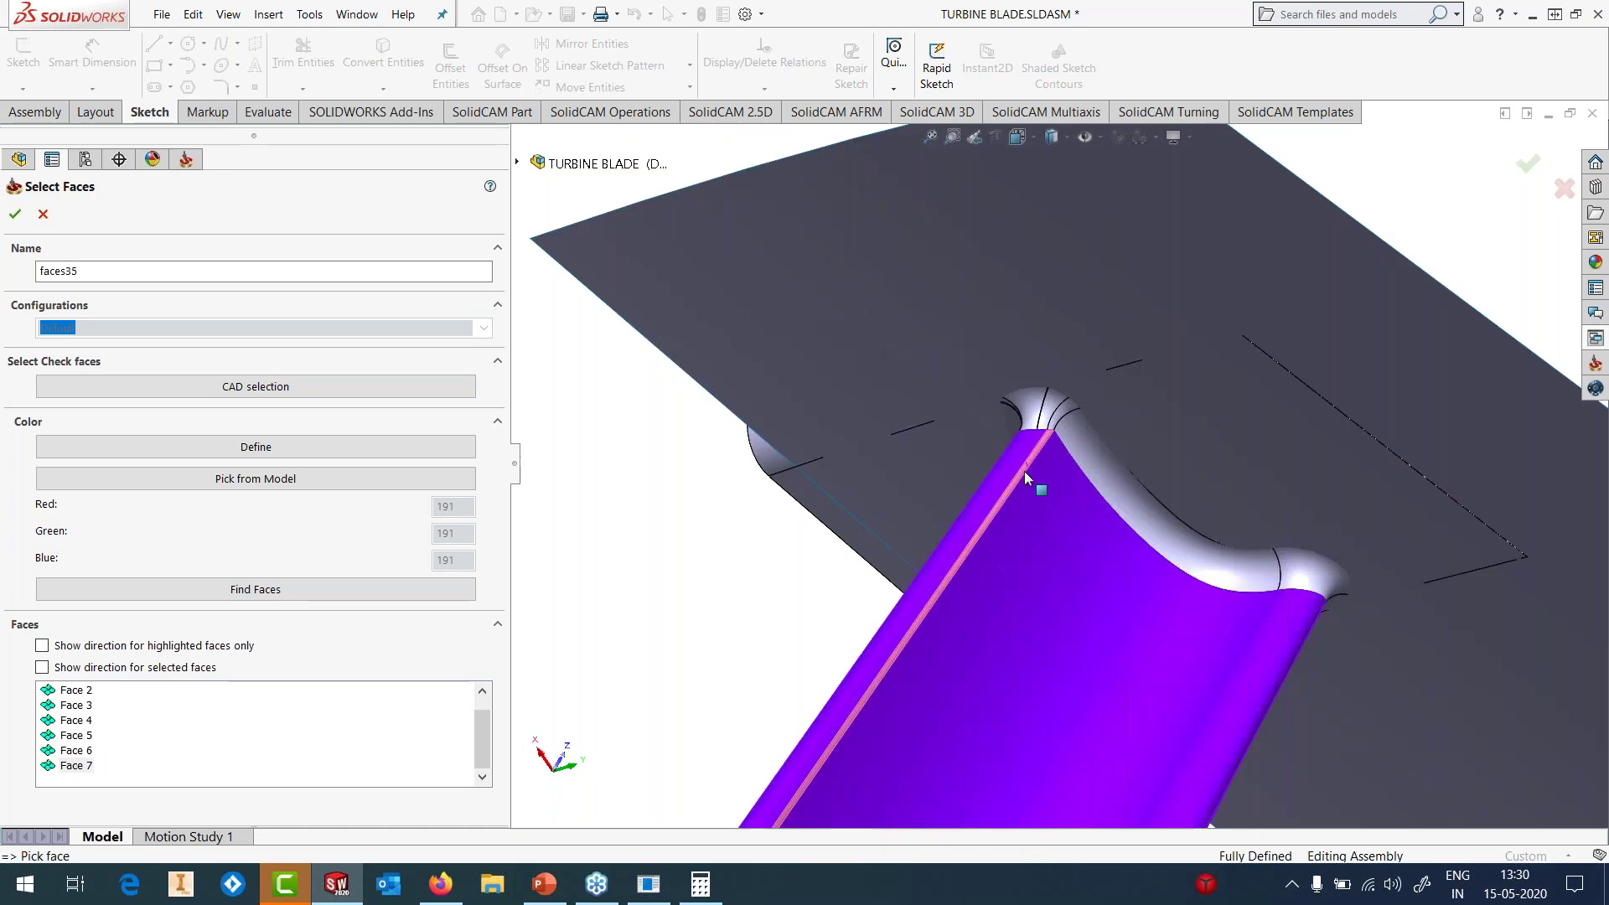
pyautogui.scroll(5, 1023, 471)
pyautogui.moveTo(1032, 465); pyautogui.dragTo(951, 330, button='middle')
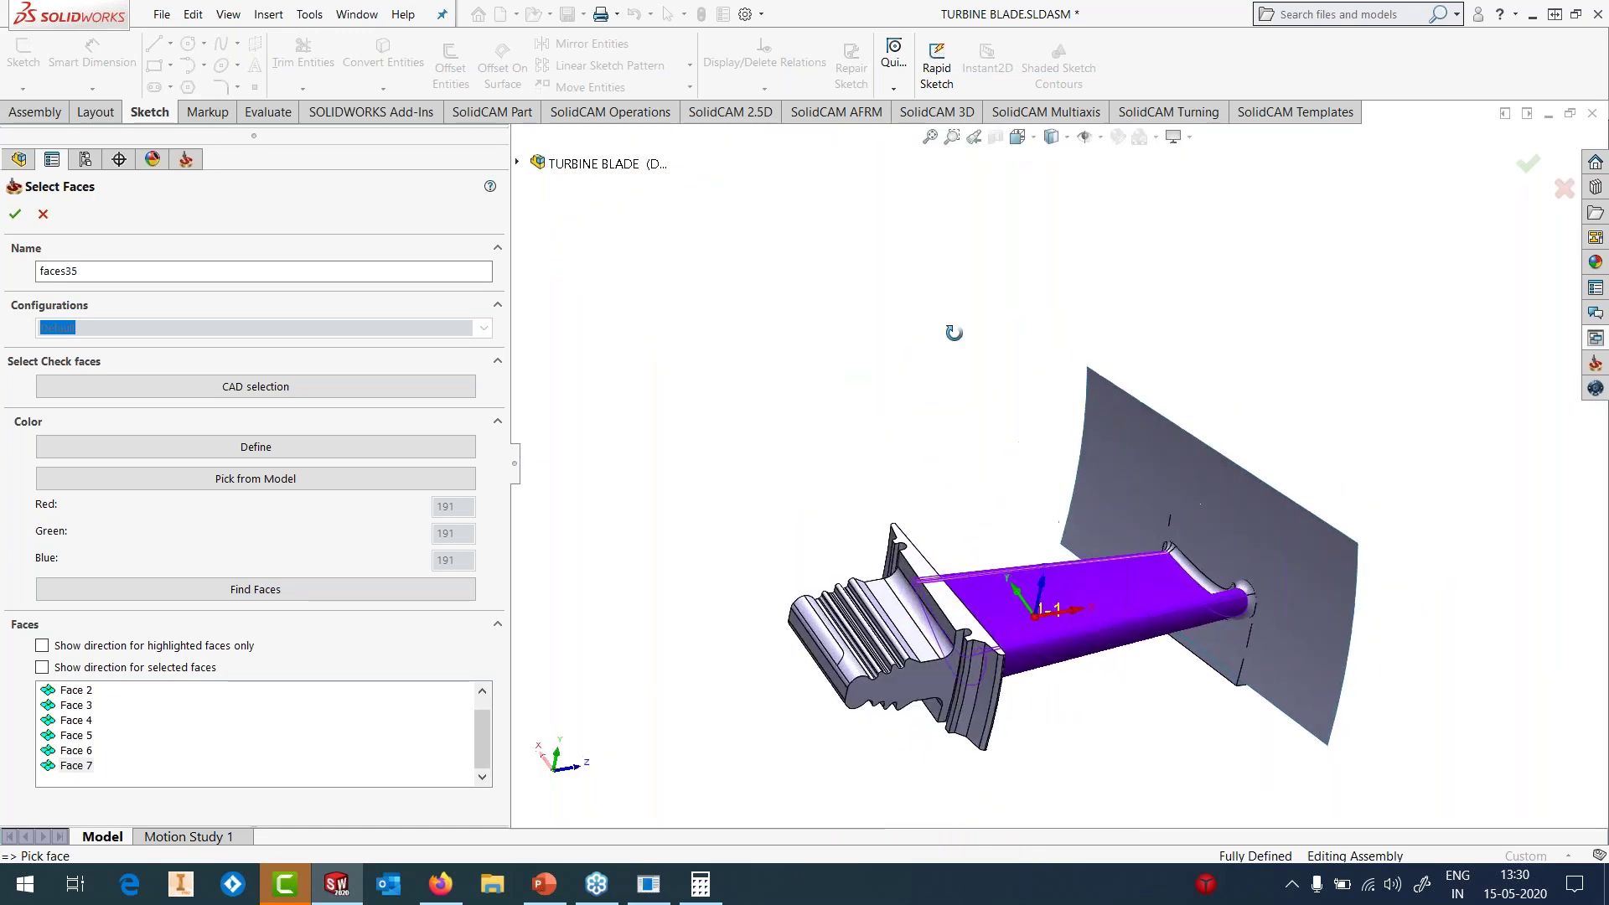
pyautogui.click(16, 214)
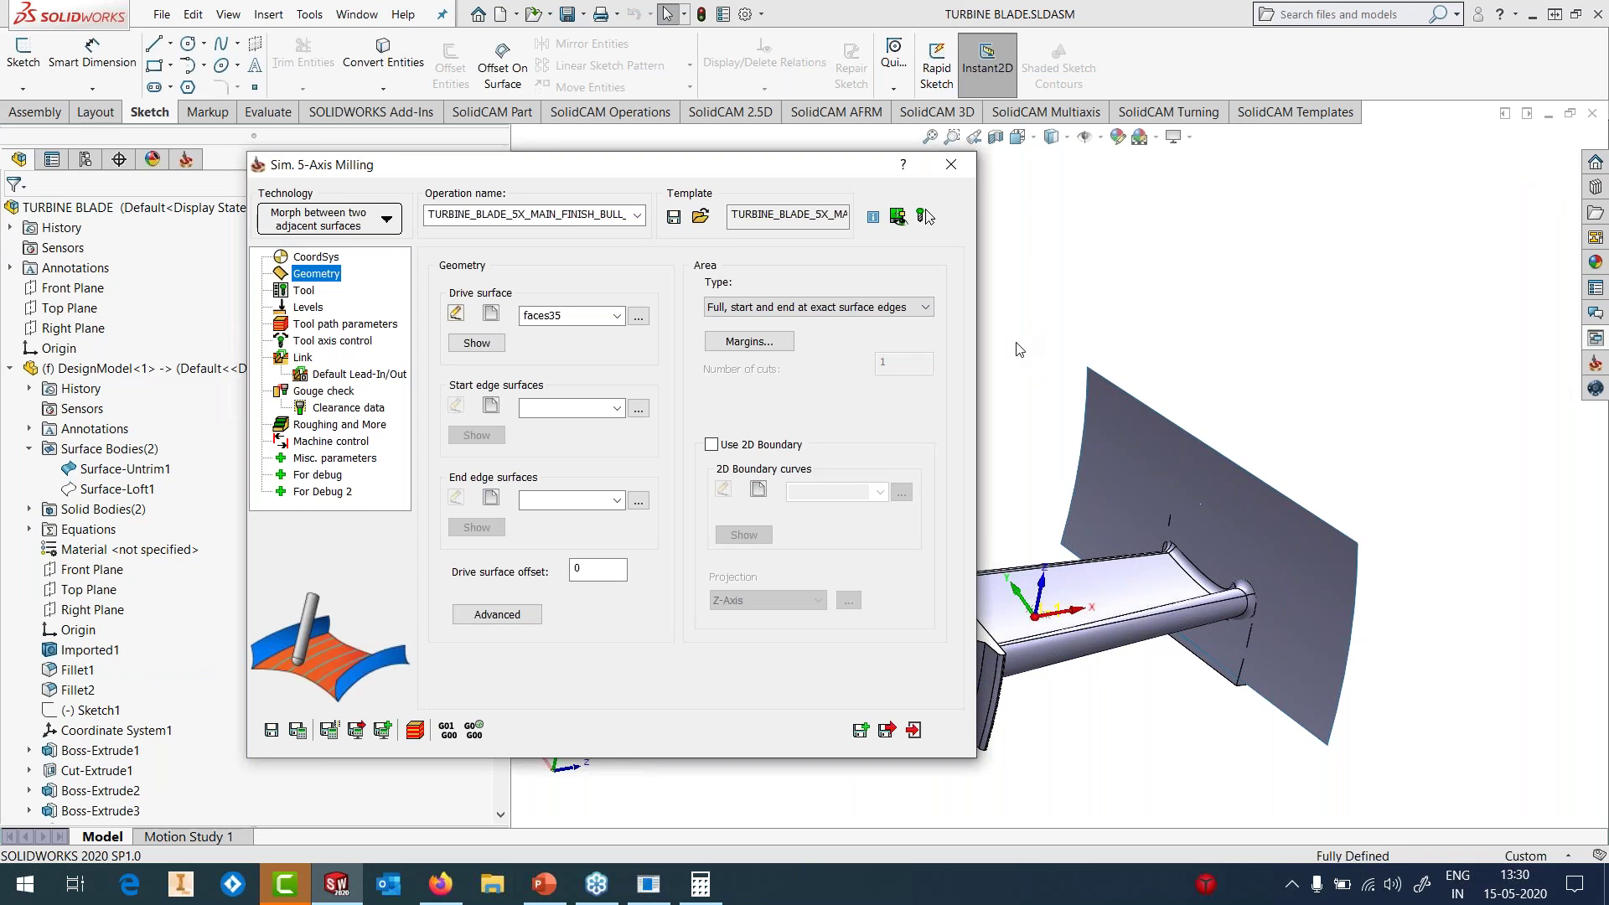
# - Define the bull nose operation's start edge surface as the large untrimmed surface at the end plate
pyautogui.click(492, 411)
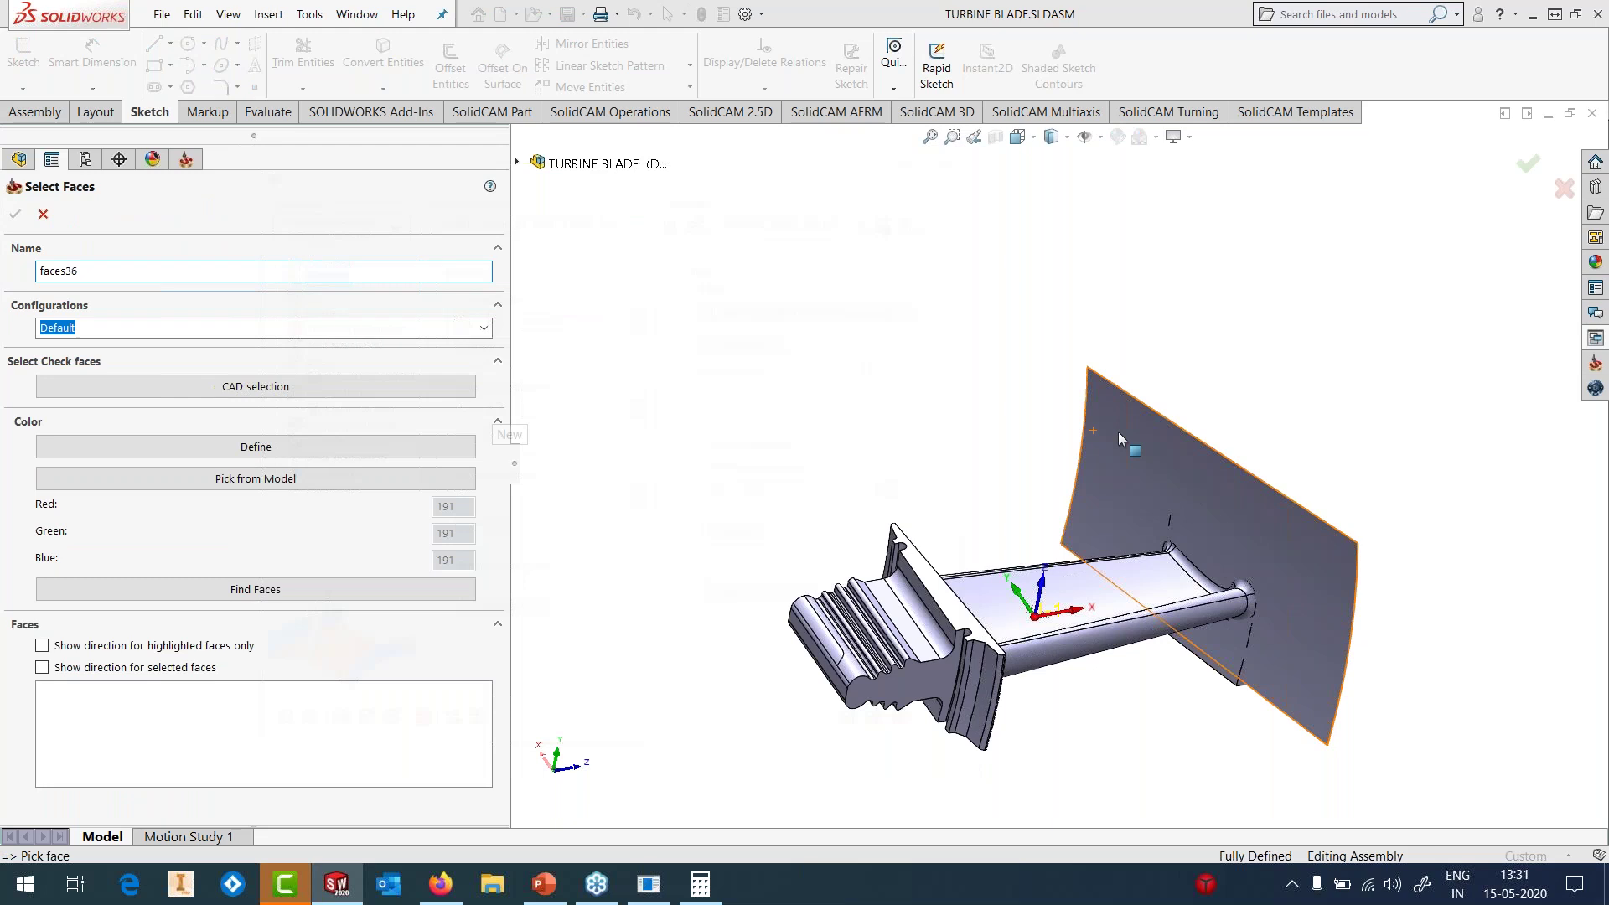
pyautogui.click(1117, 430)
pyautogui.click(15, 215)
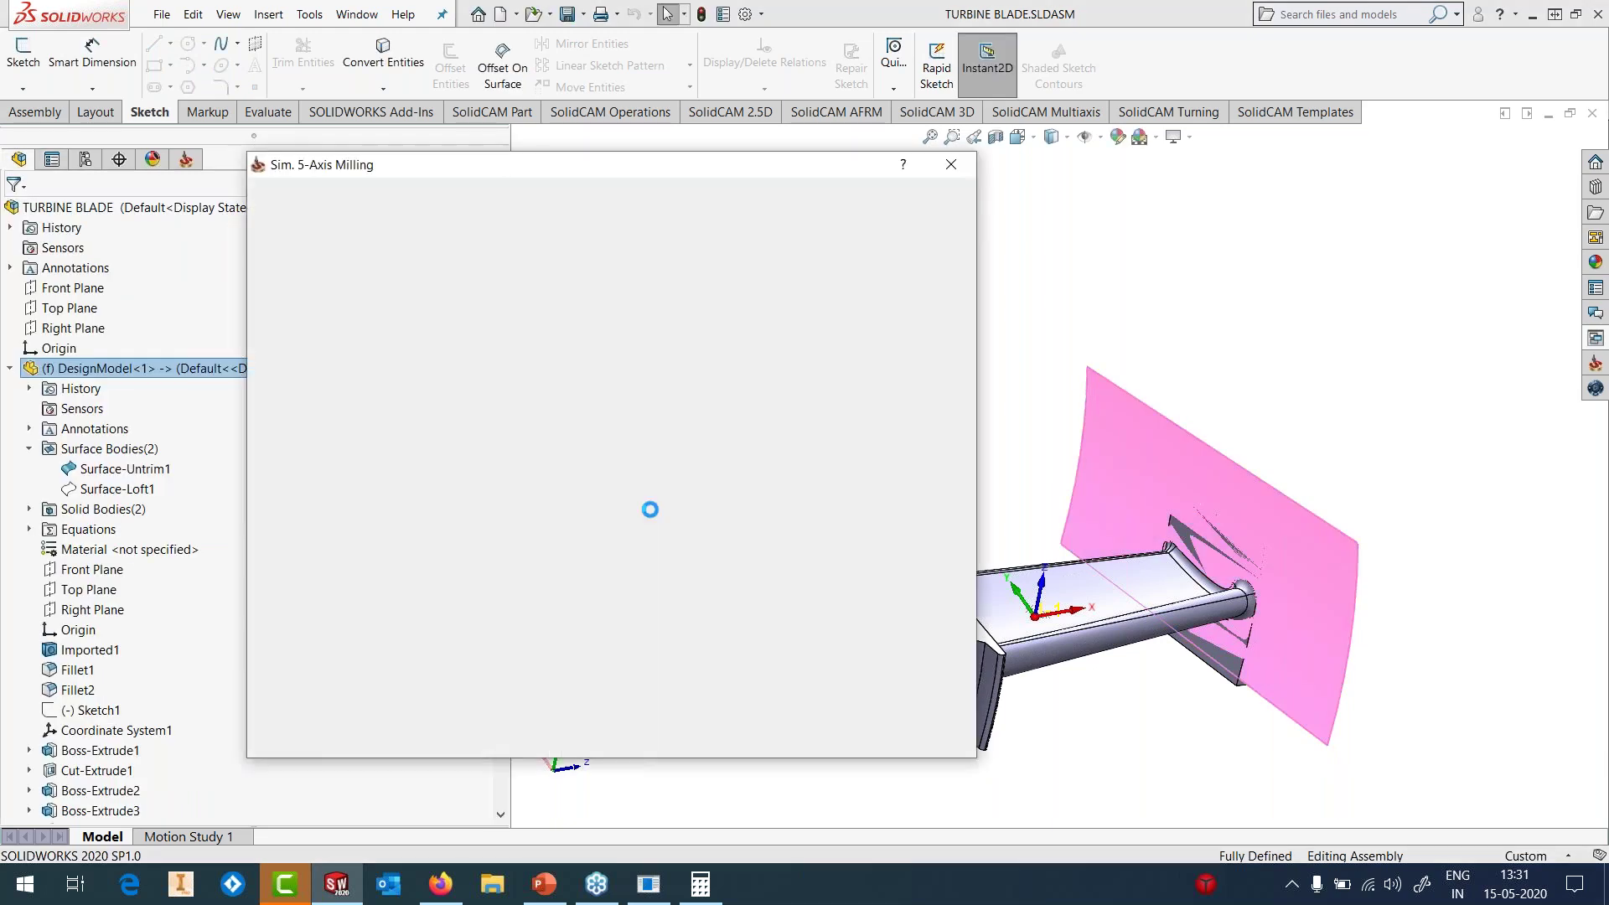
# - Define the bull nose operation's end edge surface as the root platform face next to the airfoil
pyautogui.click(492, 497)
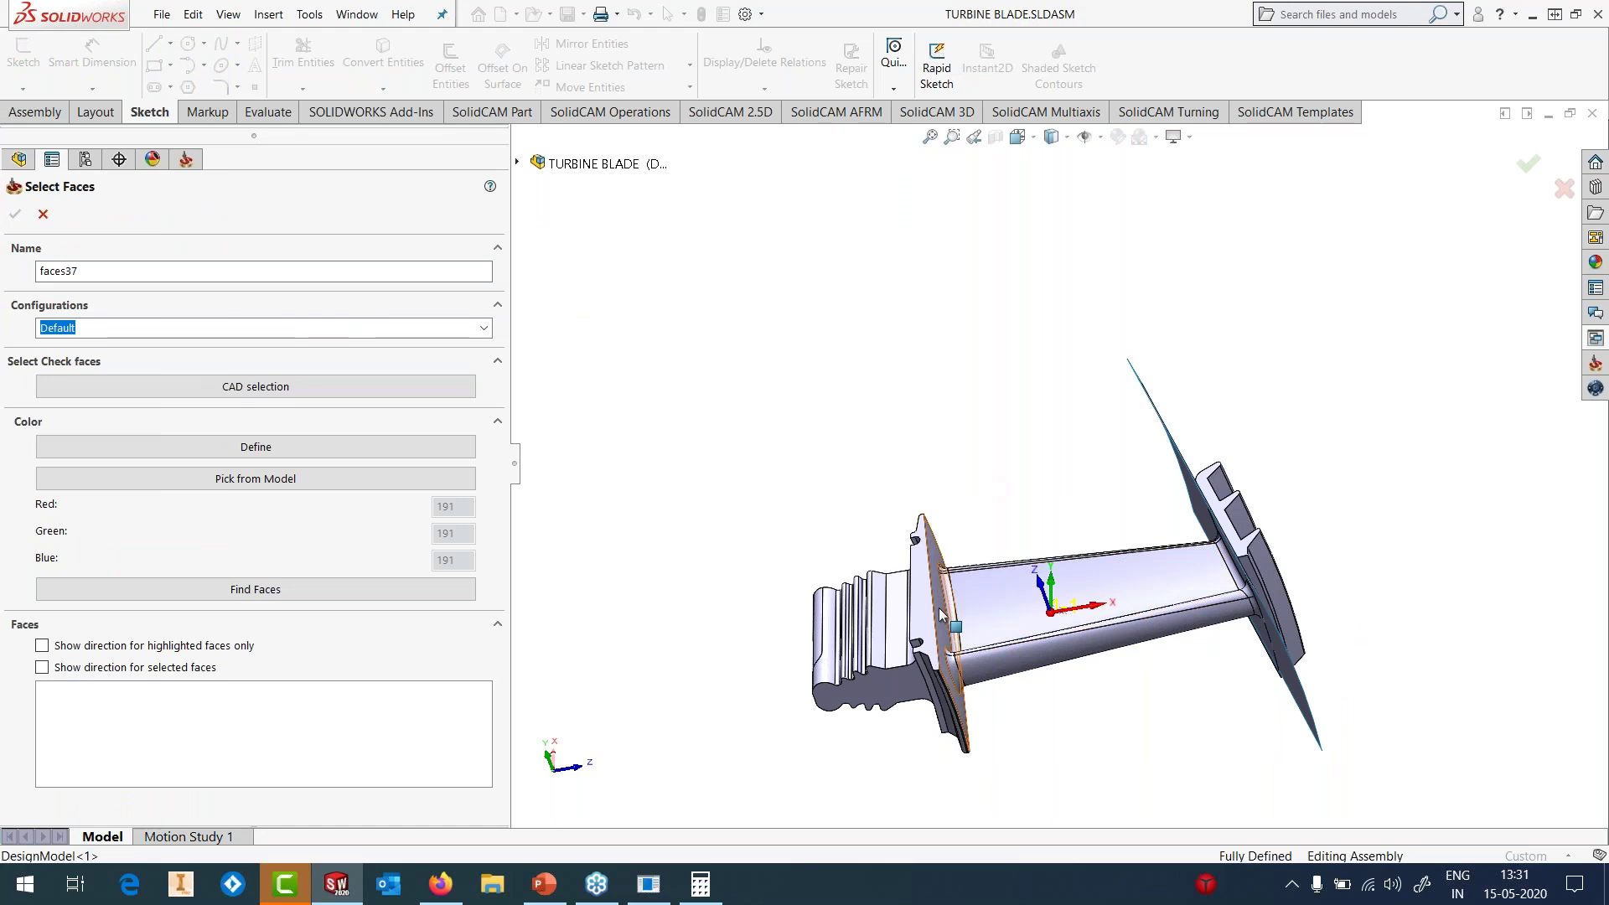
pyautogui.click(942, 614)
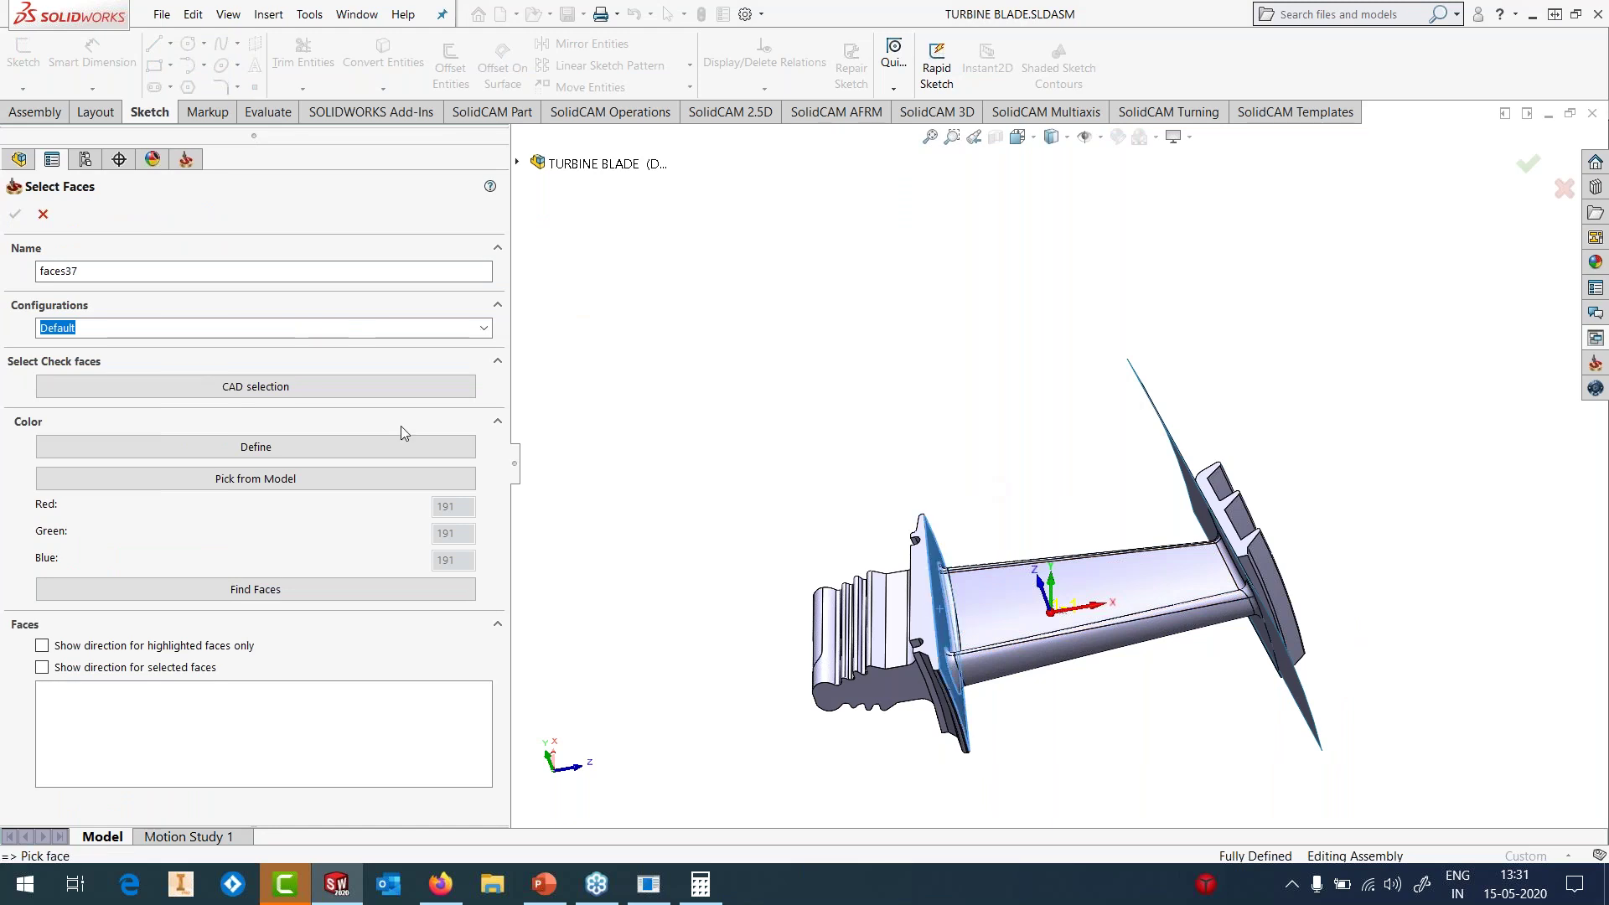
pyautogui.click(15, 214)
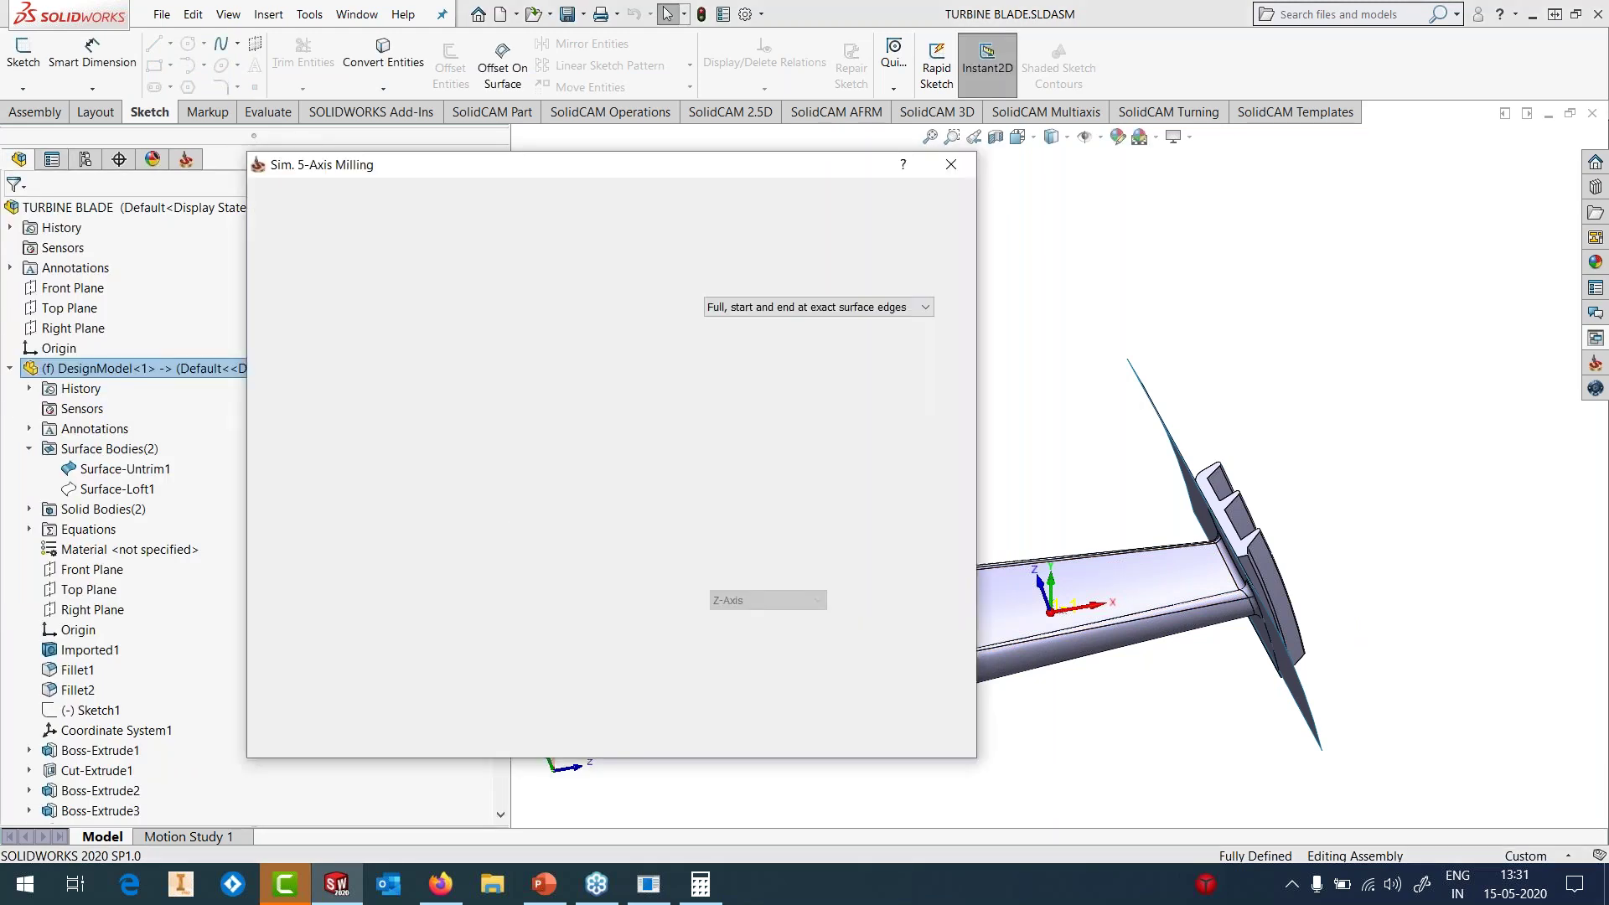
# - Hide the surface body Surface-Untrim1 in the assembly
pyautogui.click(127, 470)
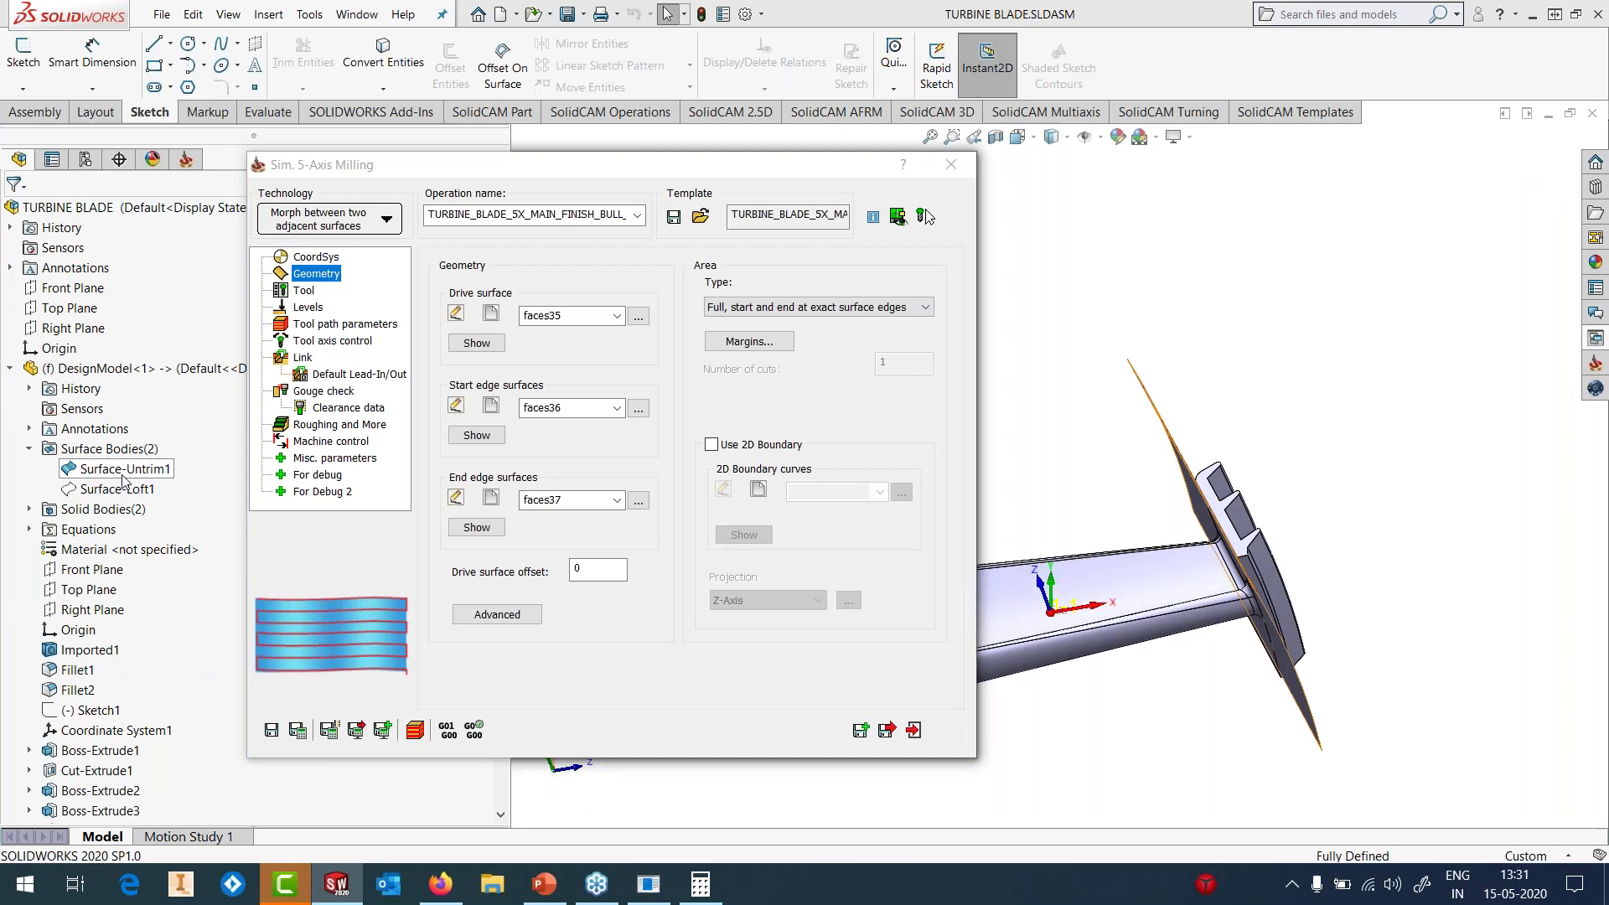
pyautogui.press('Tab')
pyautogui.moveTo(1133, 470); pyautogui.dragTo(1167, 402, button='middle')
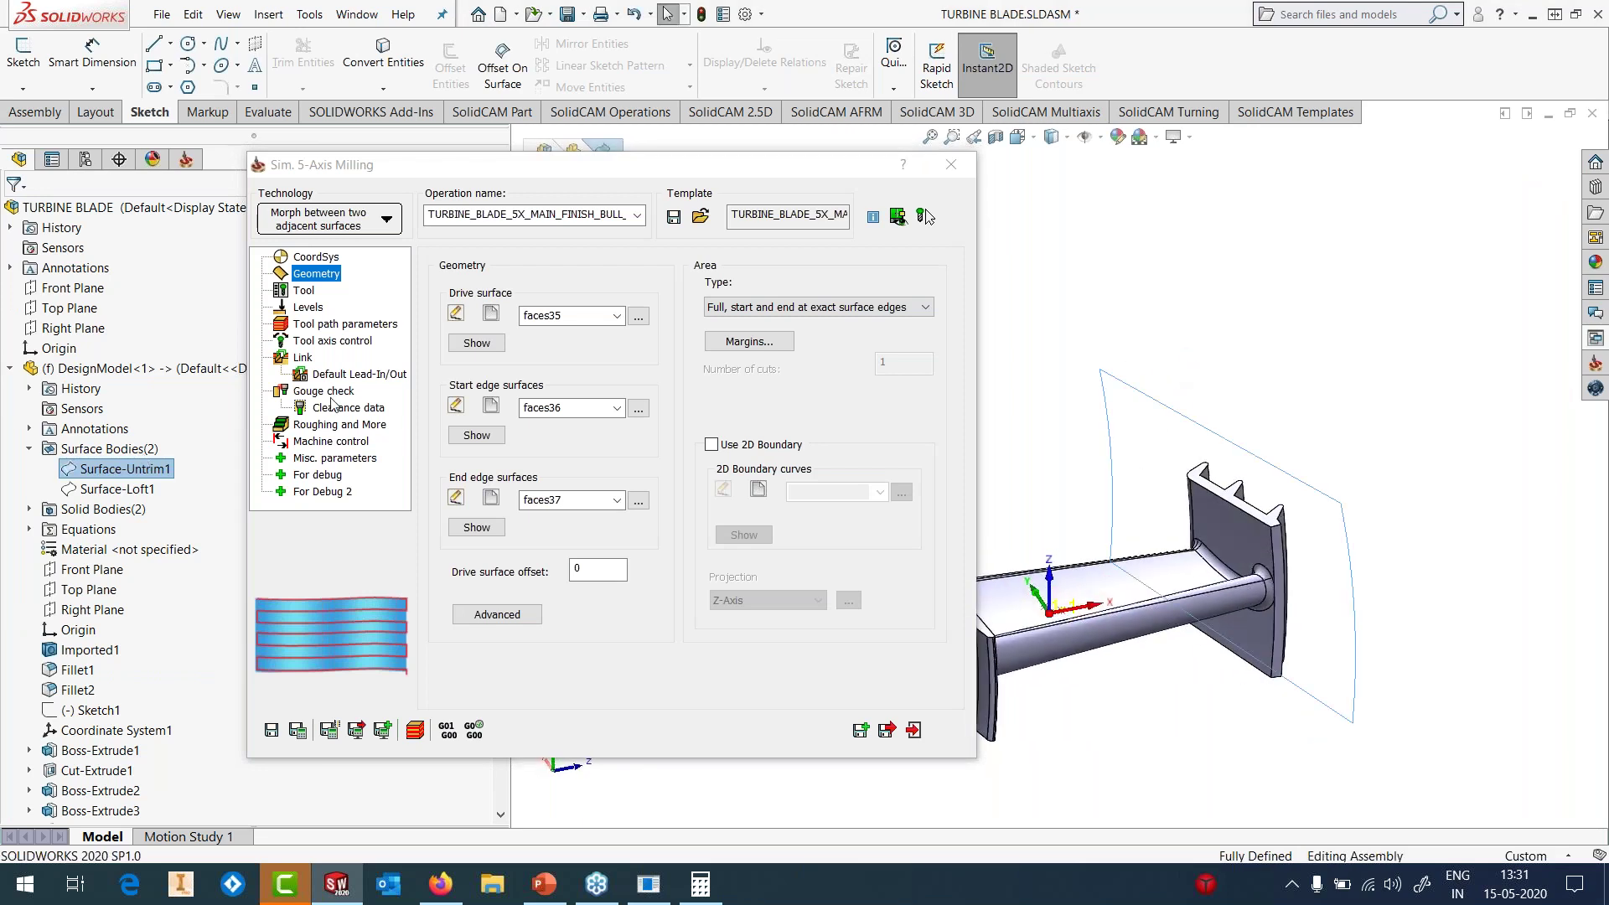
# - Create check surfaces for the first gouge check and select the inner and side faces of the end plate
pyautogui.click(325, 391)
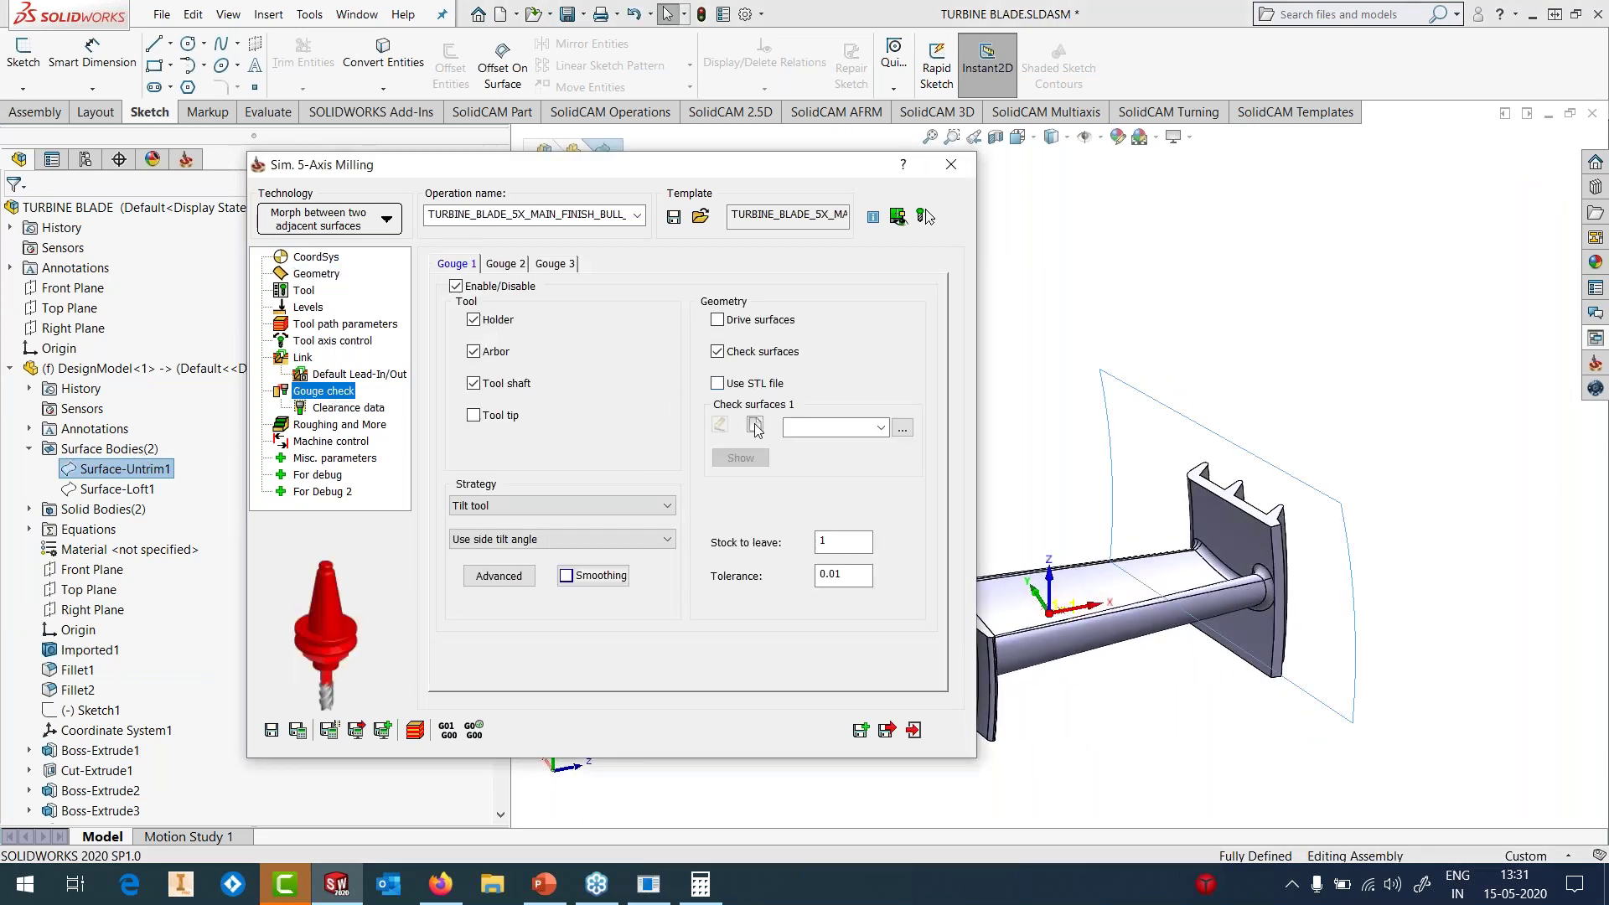
pyautogui.click(754, 426)
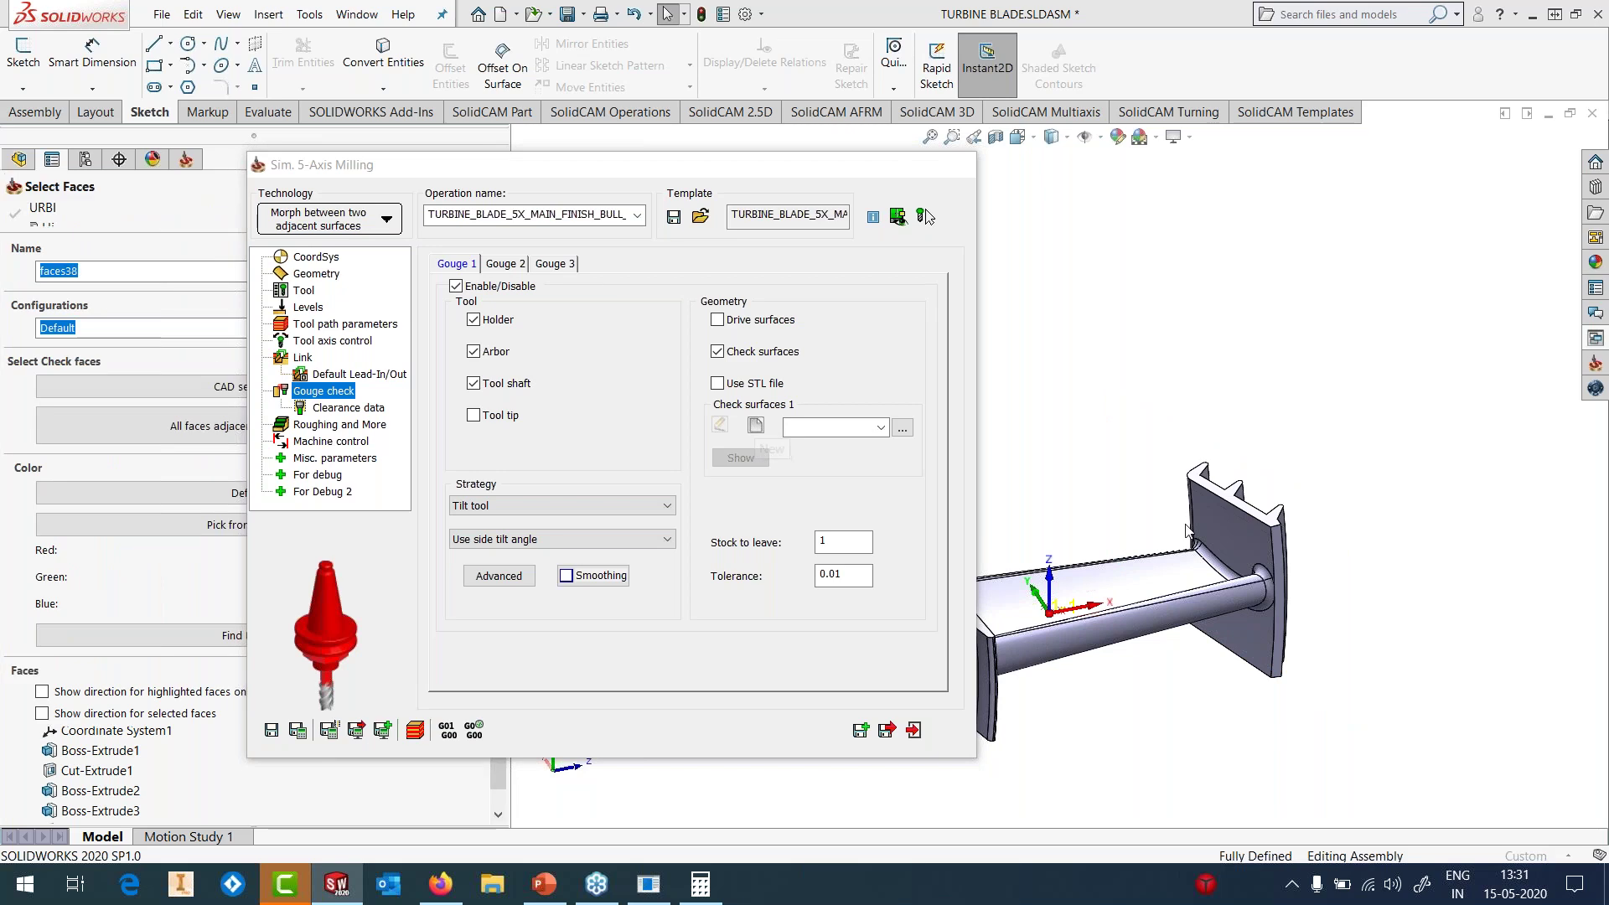
pyautogui.click(1219, 539)
pyautogui.click(1235, 641)
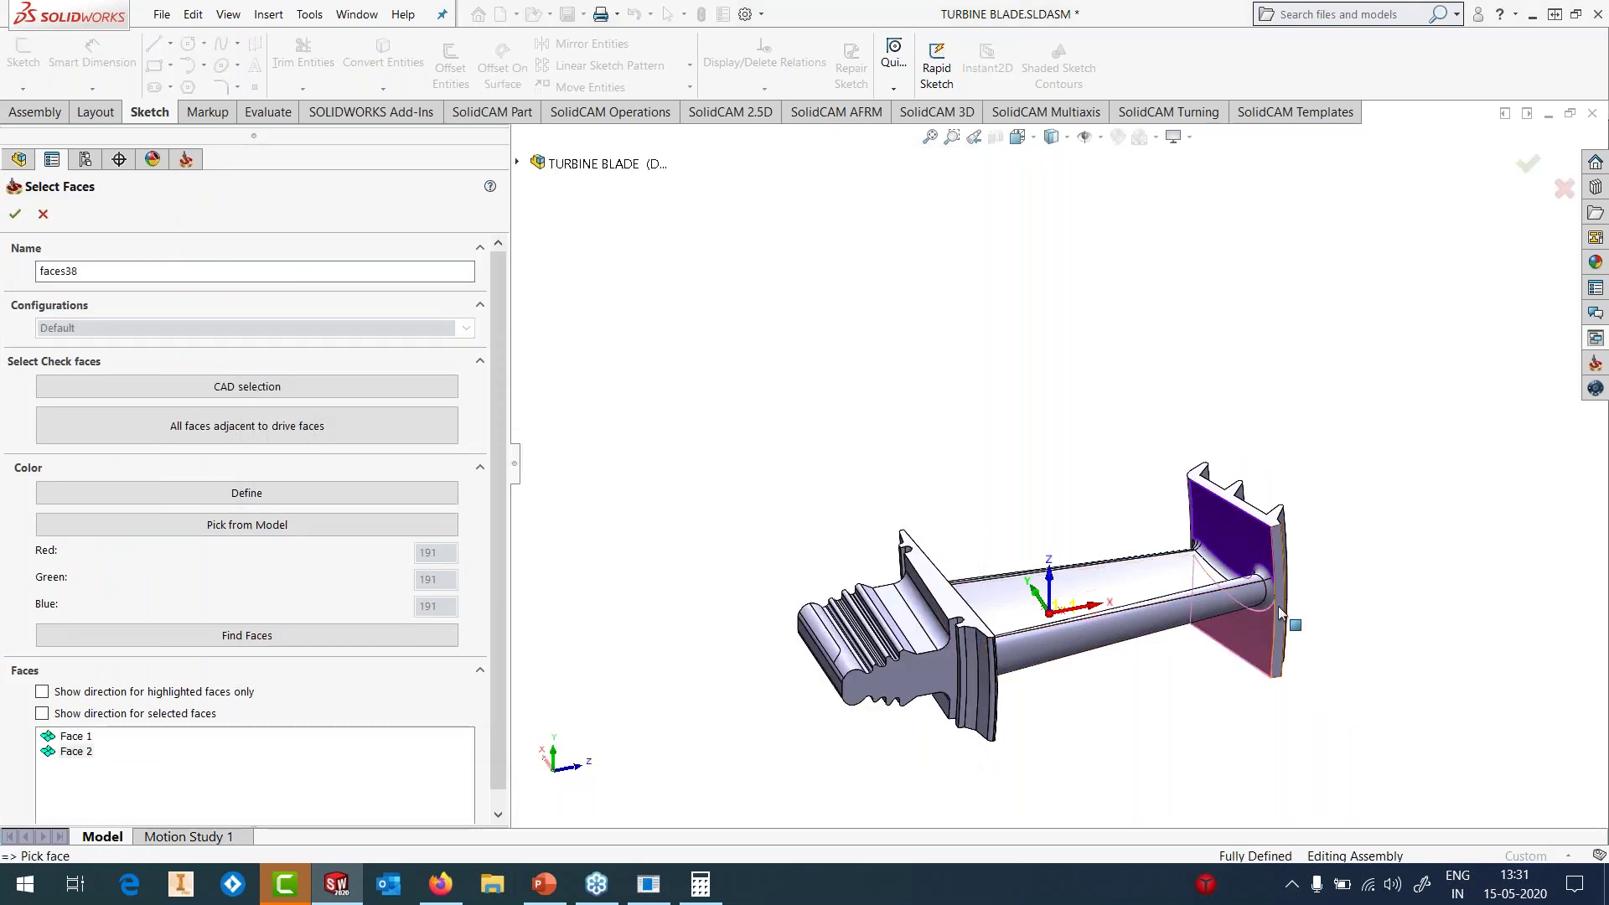
pyautogui.click(1278, 606)
pyautogui.scroll(-8, 1278, 605)
pyautogui.moveTo(1157, 609); pyautogui.dragTo(1060, 355, button='middle')
pyautogui.click(955, 279)
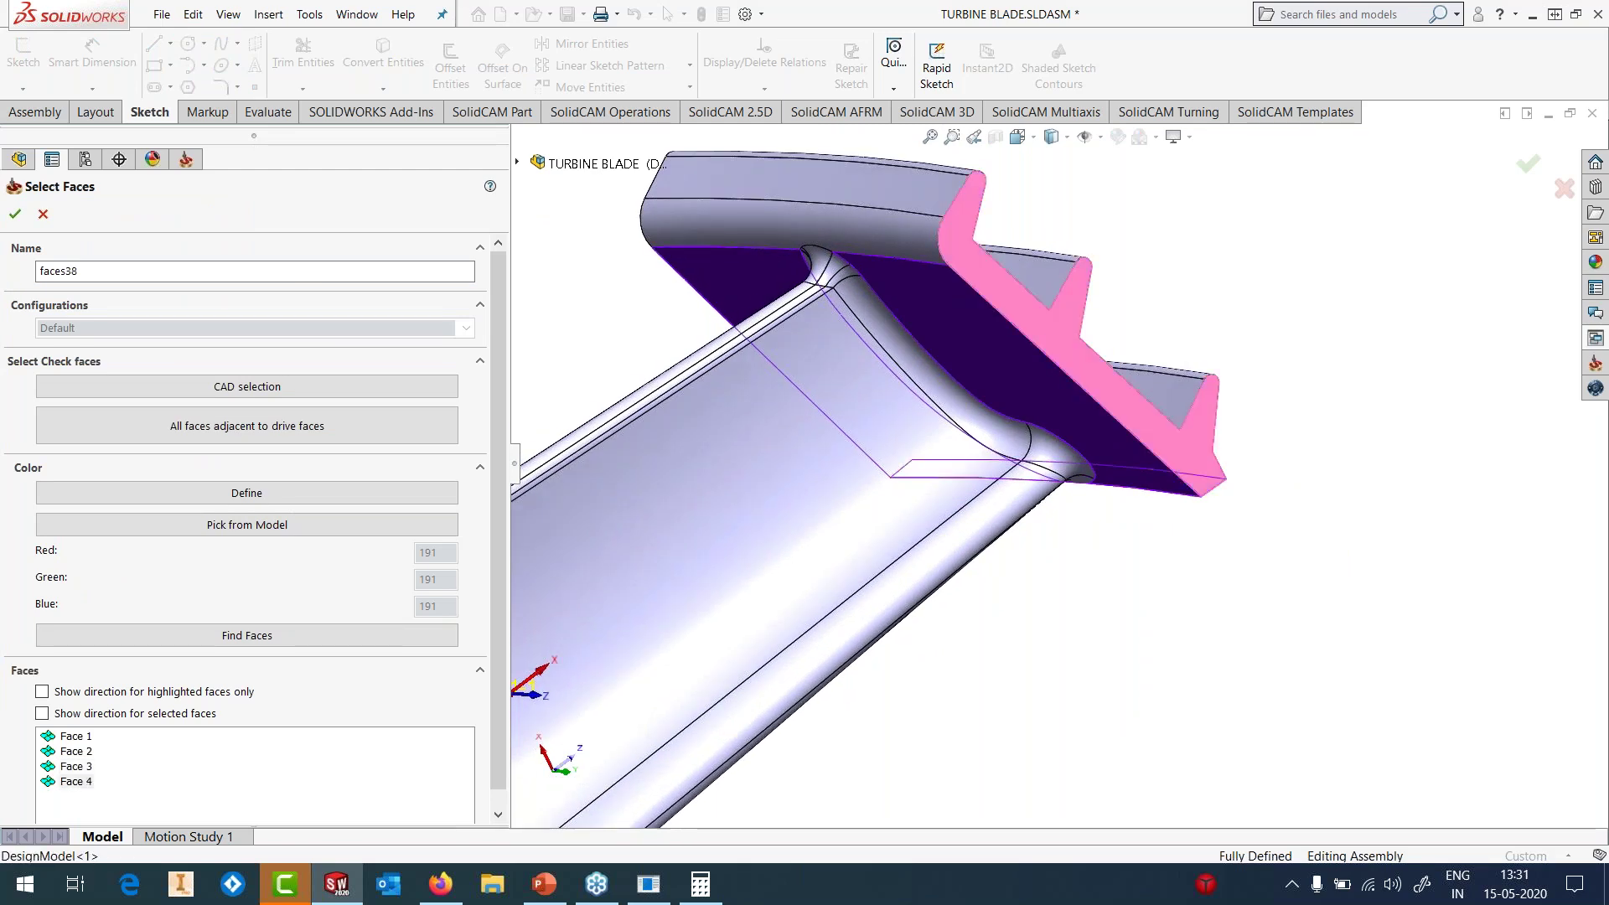
# - Complete the check surfaces with the end plate's remaining faces and the root platform face next to the airfoil
pyautogui.click(860, 228)
pyautogui.click(858, 198)
pyautogui.moveTo(860, 214); pyautogui.dragTo(1081, 243, button='middle')
pyautogui.scroll(2, 1081, 243)
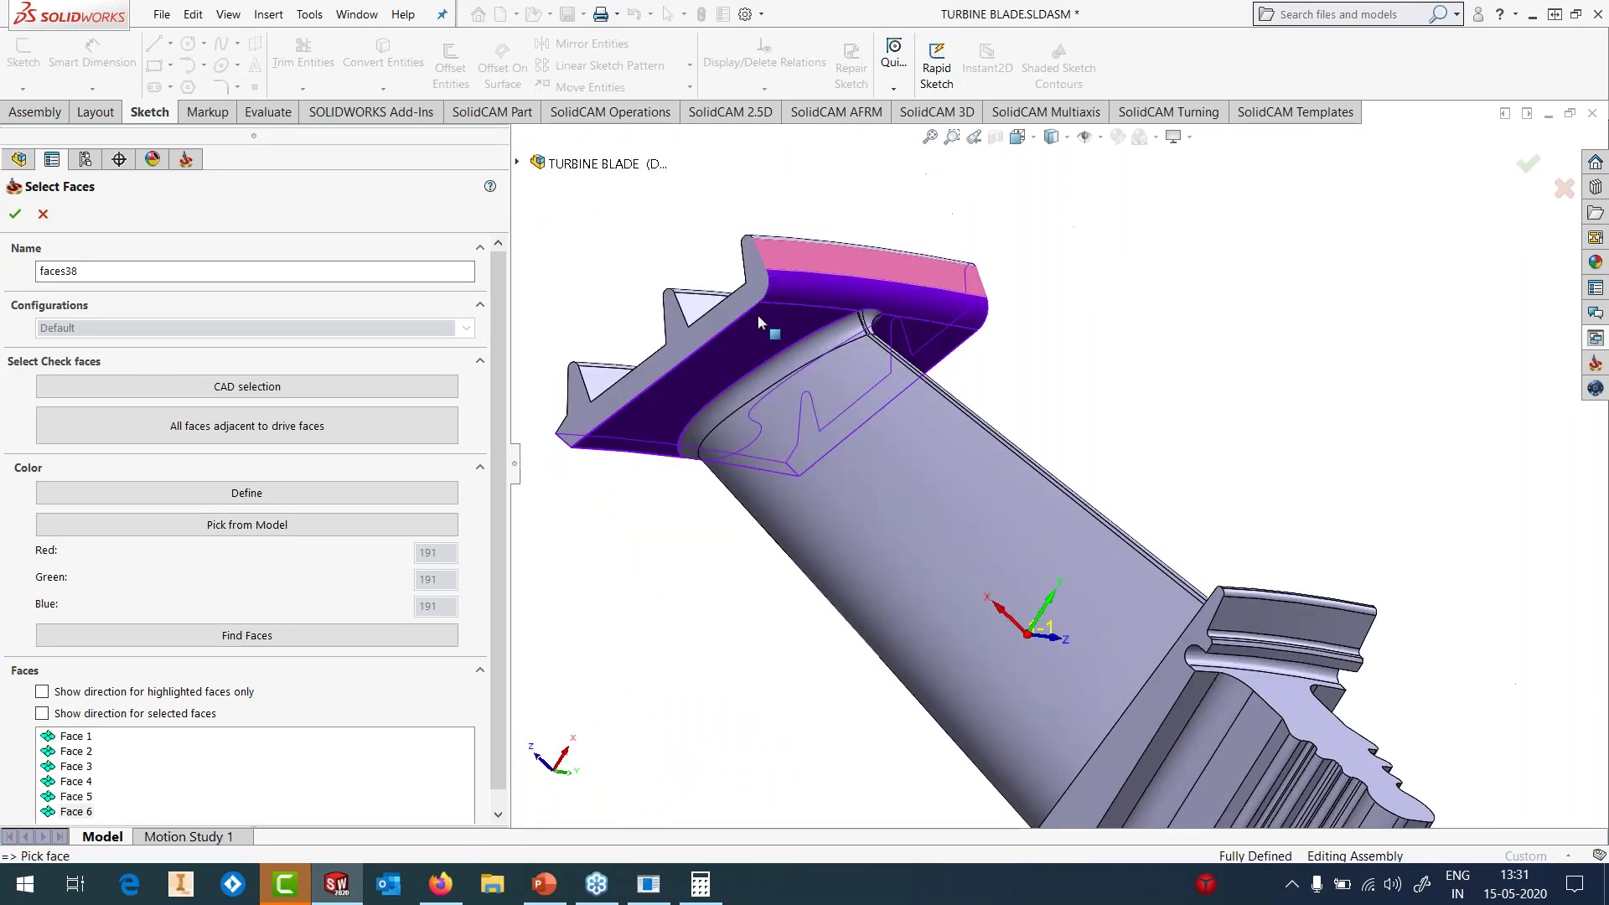
pyautogui.click(808, 374)
pyautogui.moveTo(808, 374); pyautogui.dragTo(753, 415, button='middle')
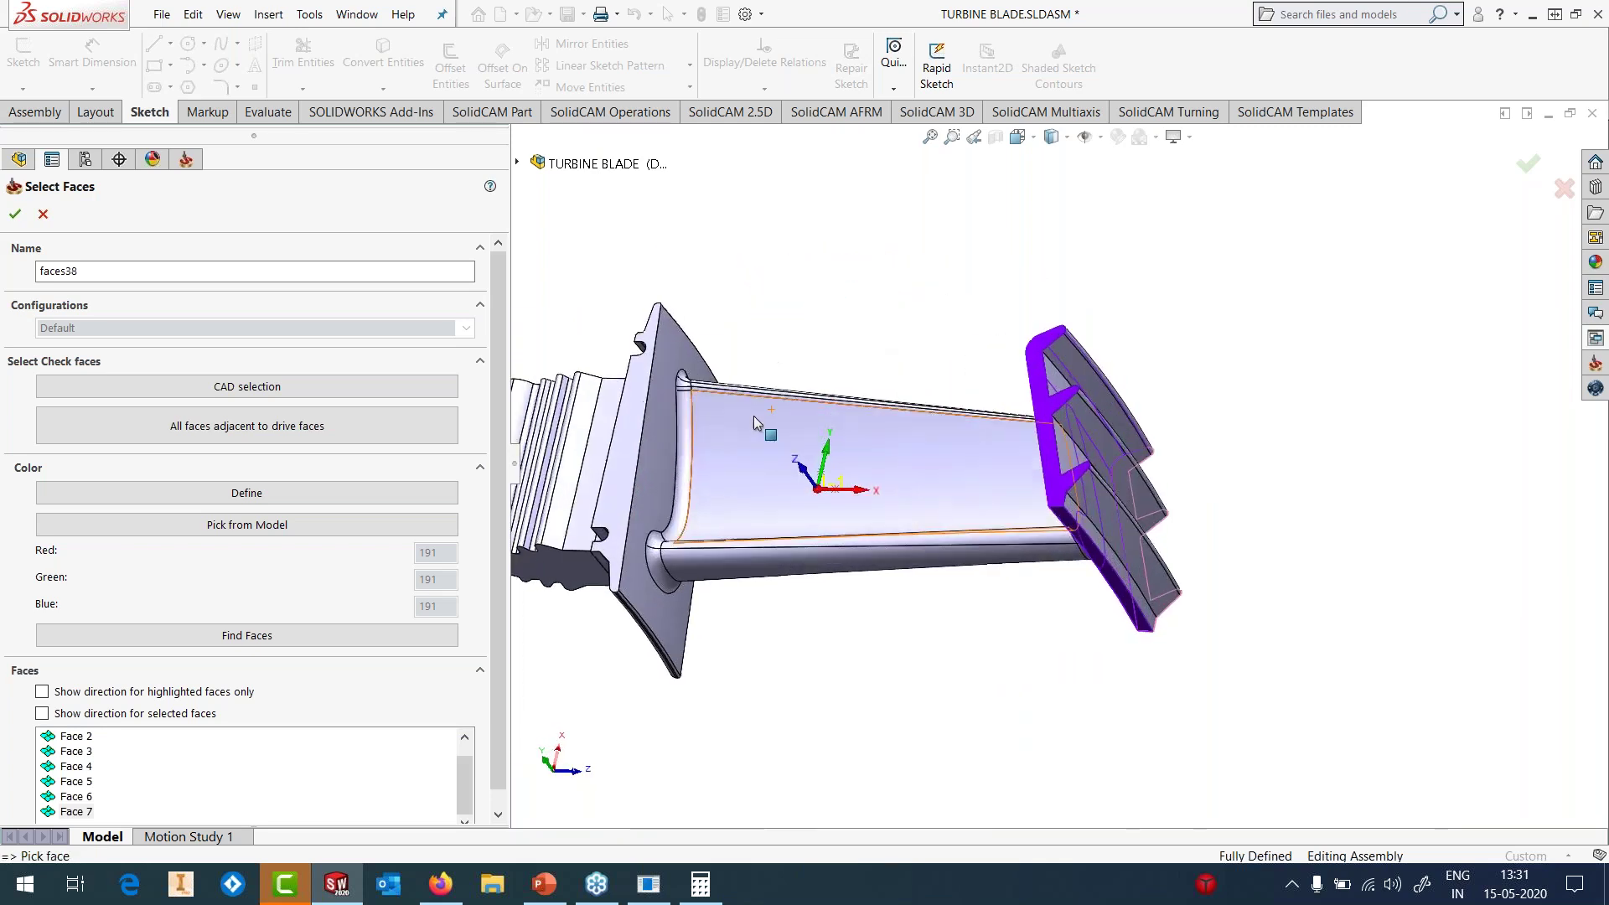
pyautogui.click(661, 464)
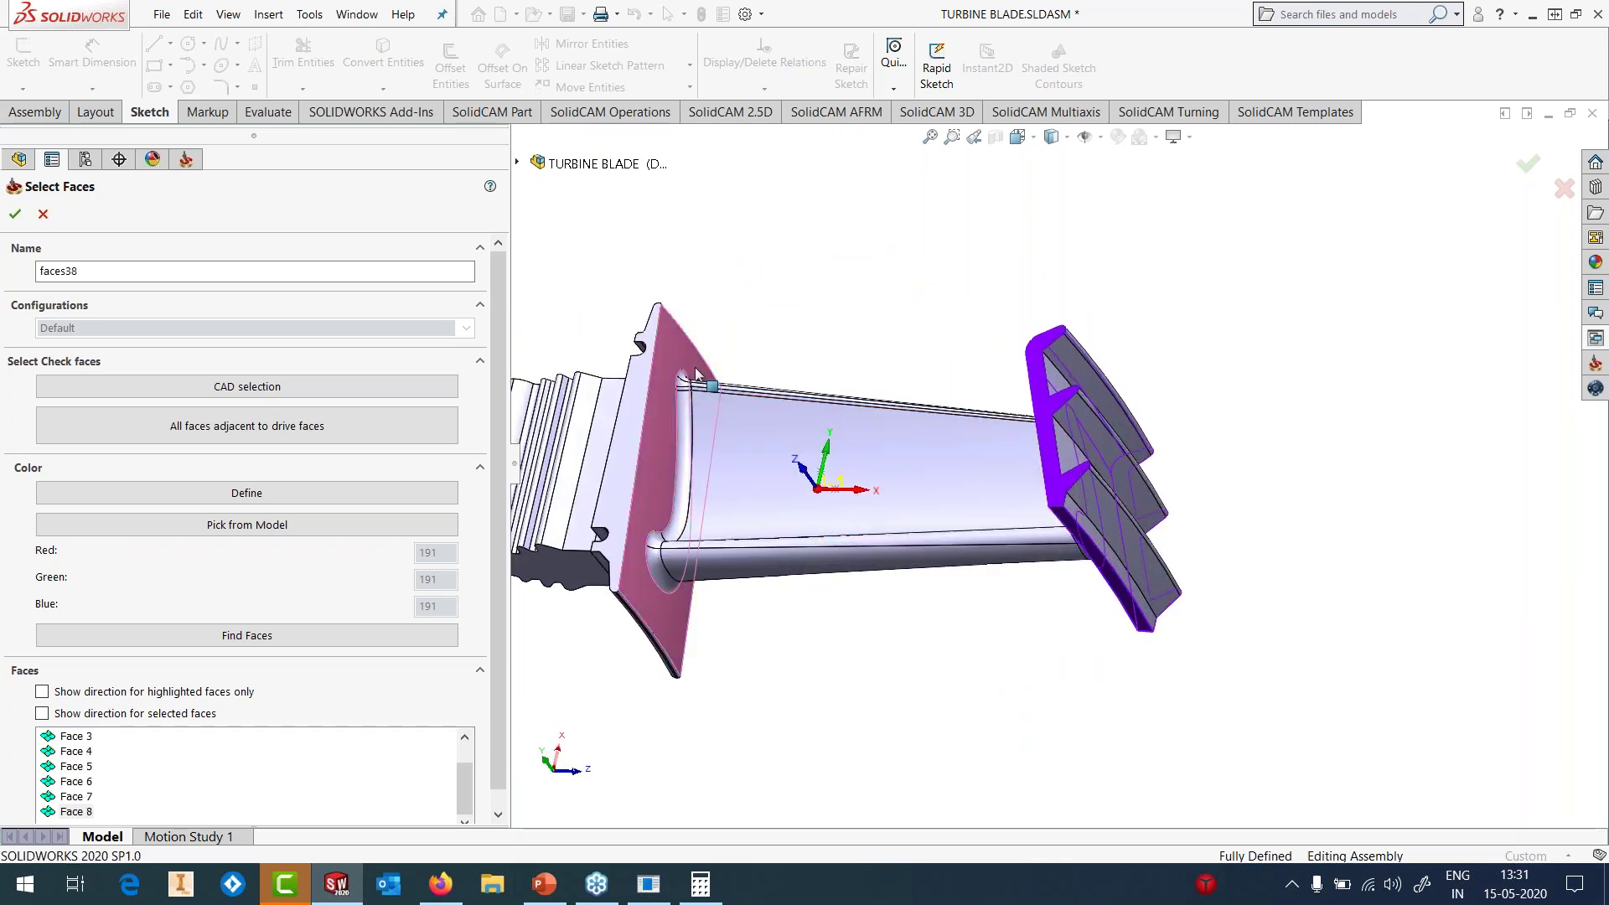
pyautogui.scroll(1, 694, 374)
pyautogui.click(14, 214)
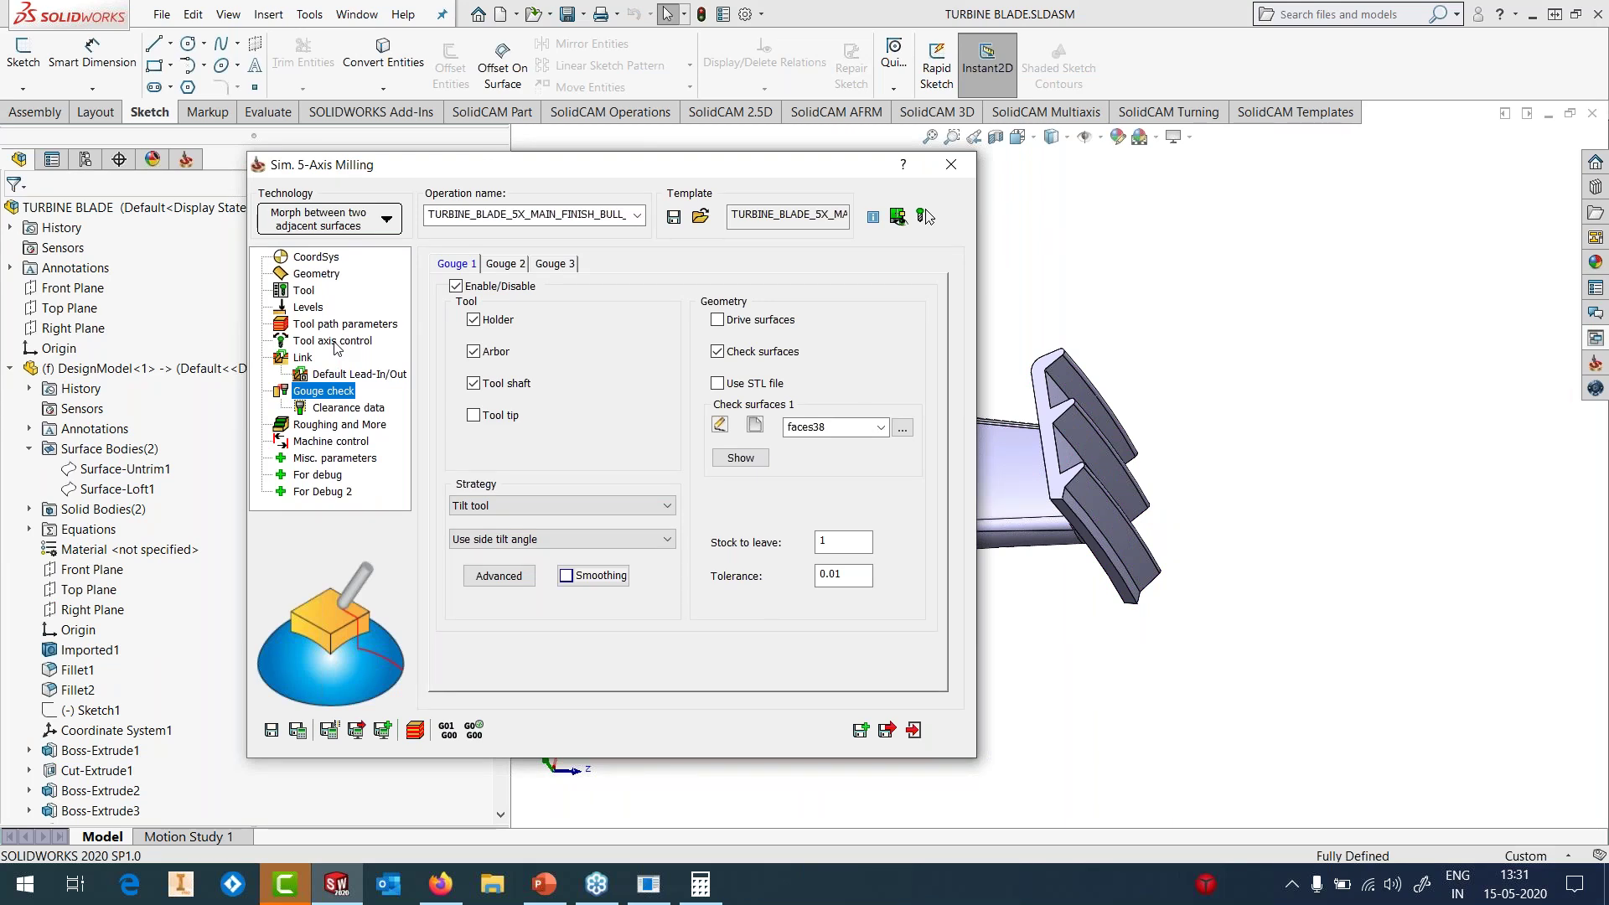
# - Review the tool axis control's lag angle to cutting direction, and save and close the bull nose operation
pyautogui.click(334, 342)
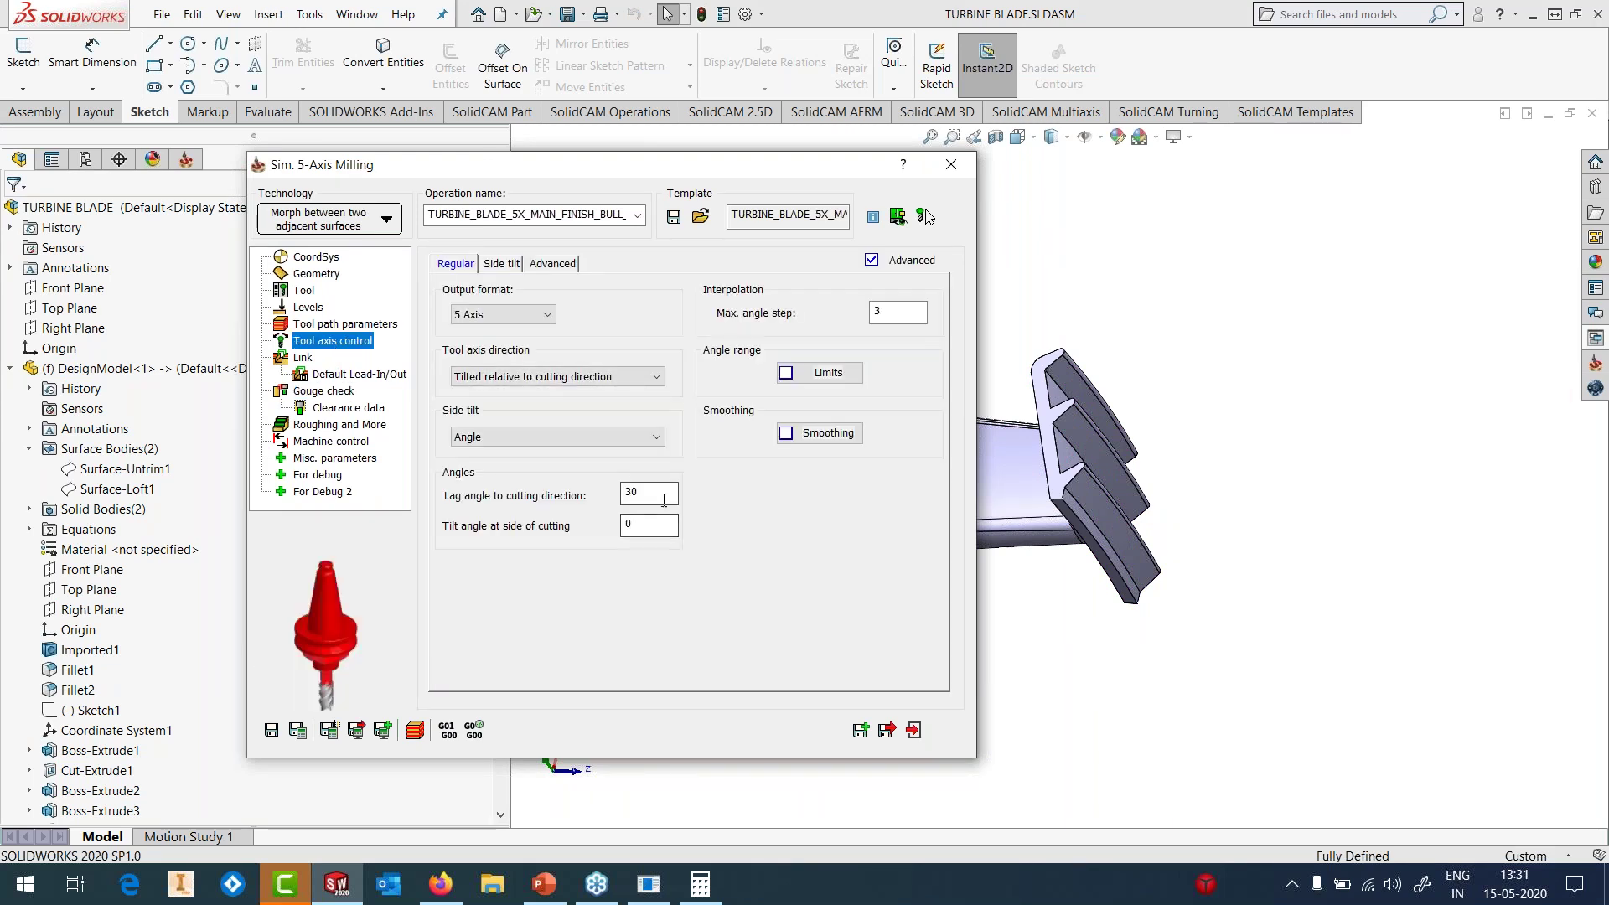
pyautogui.click(630, 493)
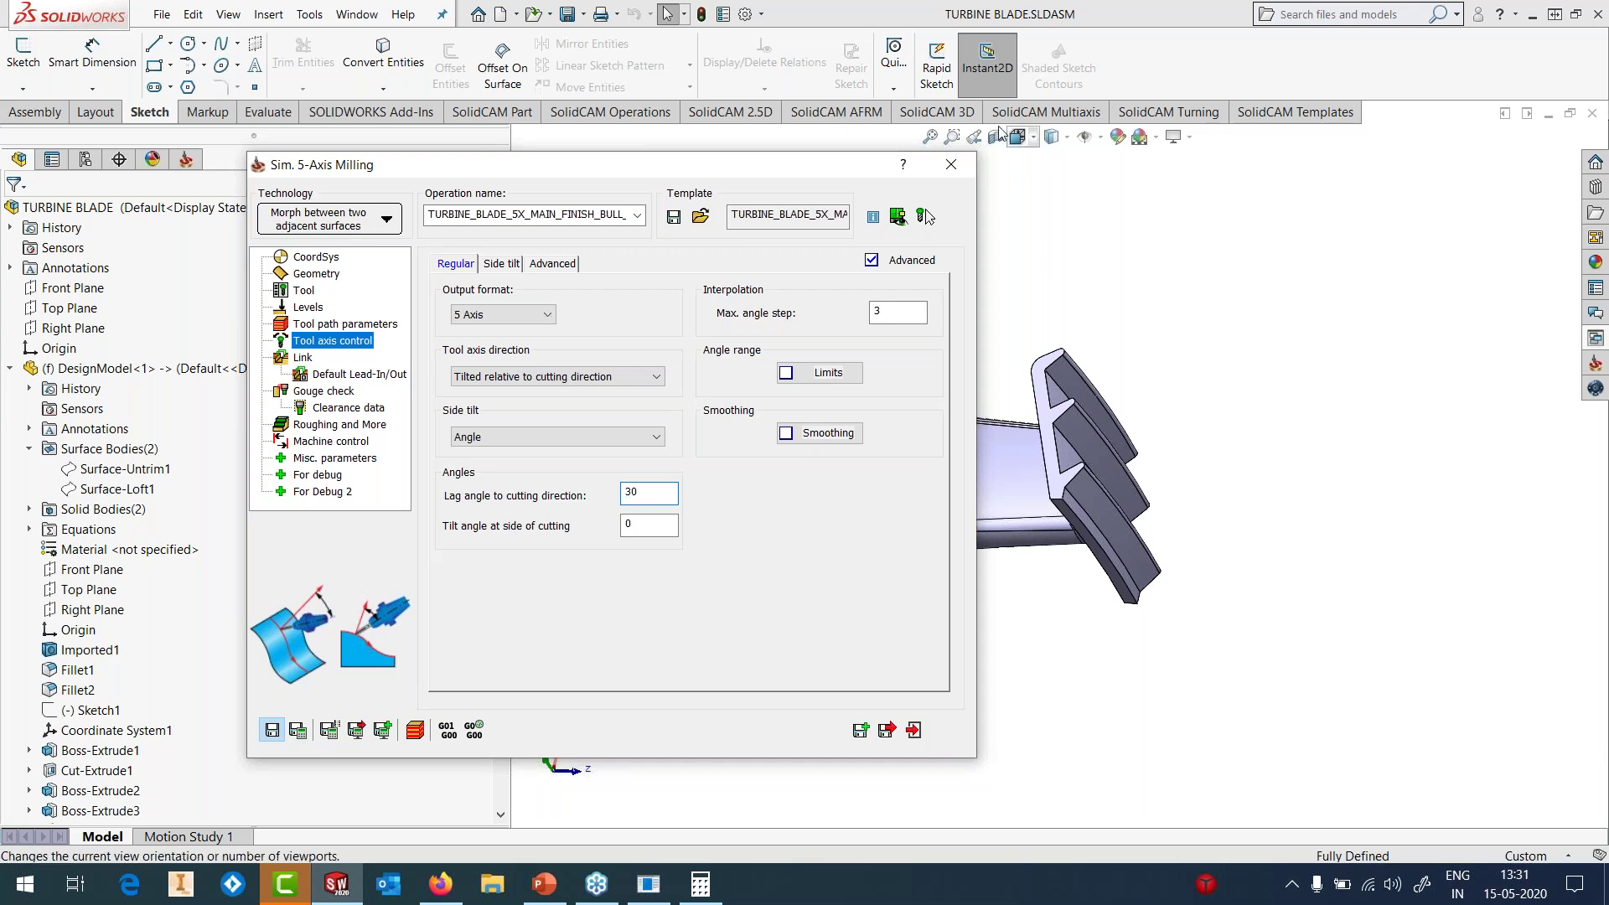
pyautogui.click(951, 164)
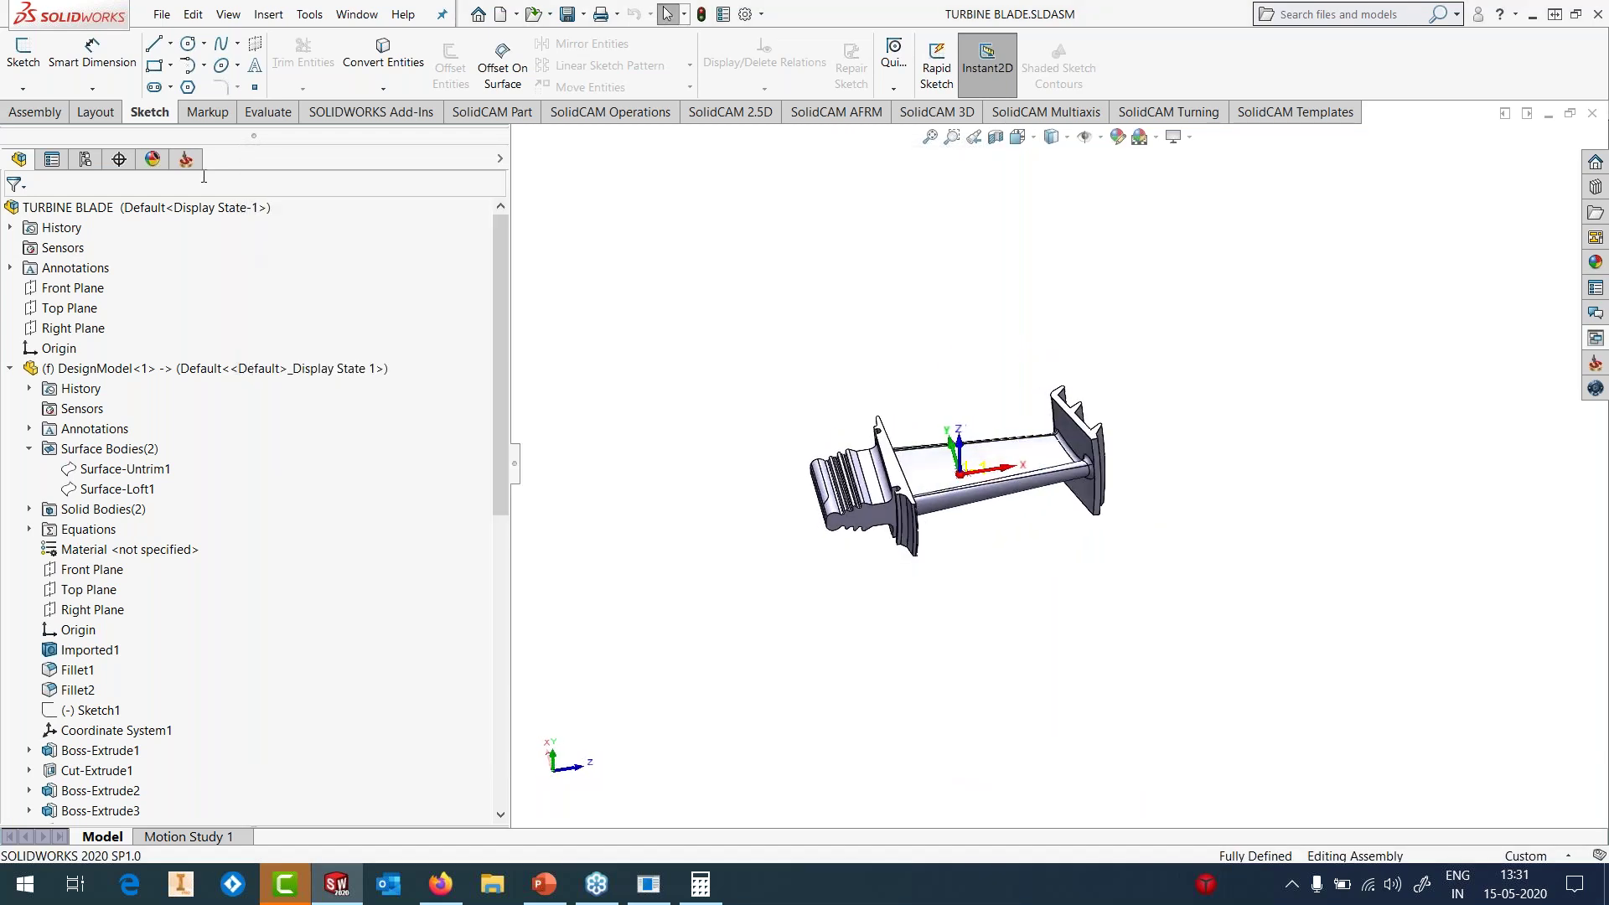
# - Calculate the tool path of the bull nose operation
pyautogui.click(186, 159)
pyautogui.rightClick(197, 480)
pyautogui.click(233, 275)
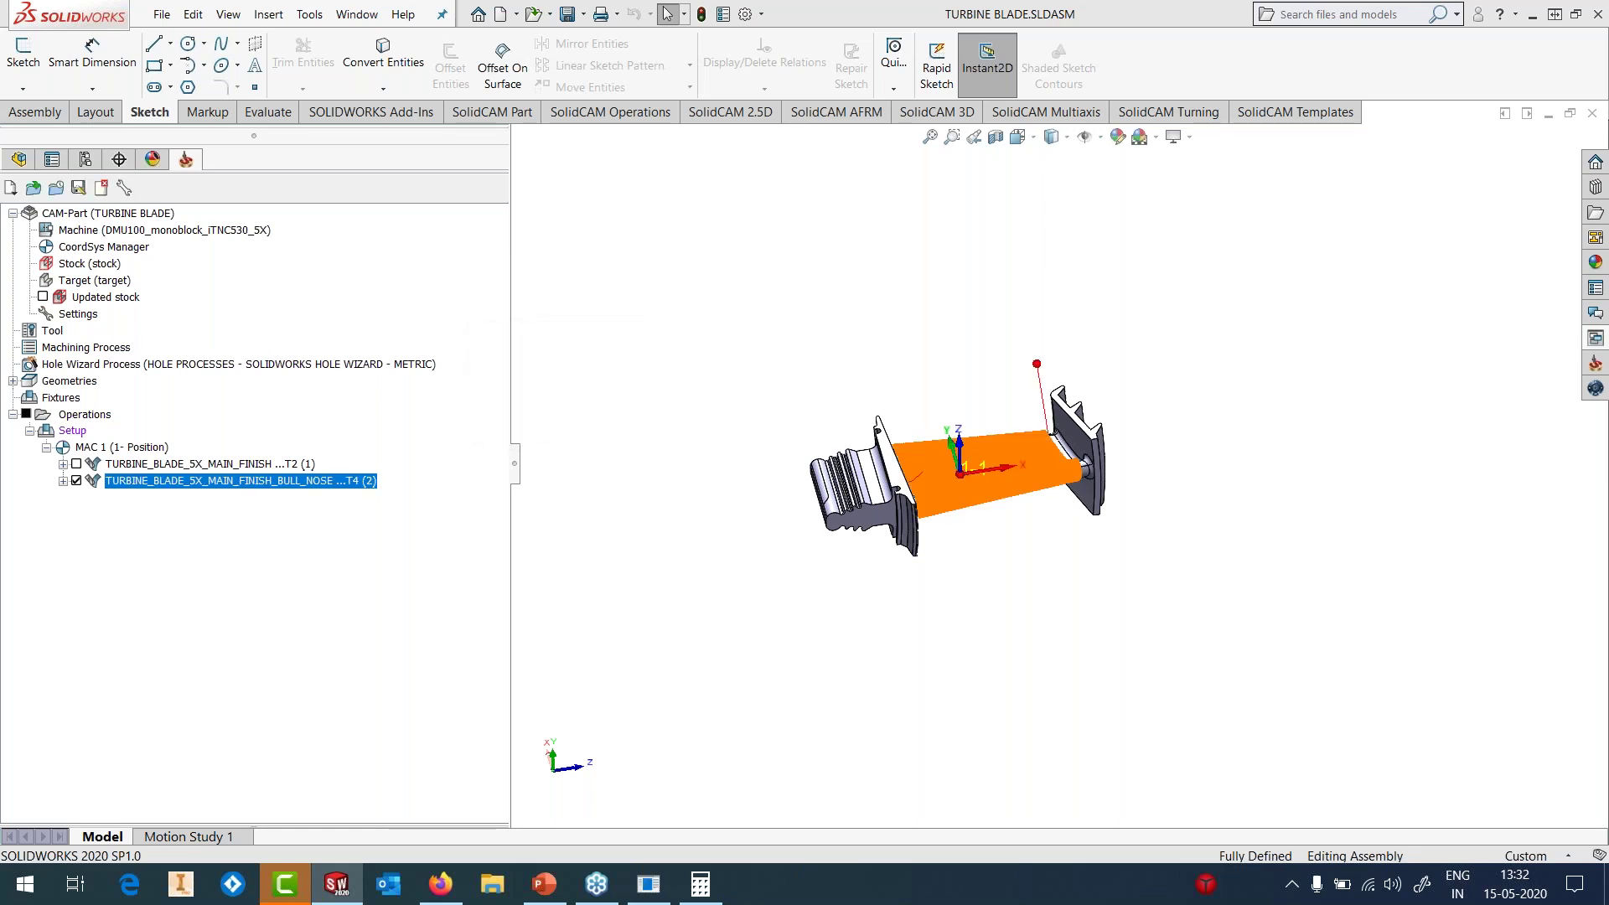
# - Examine the calculated tool path on the airfoil and review the operation's bull nose tool data
pyautogui.scroll(-6, 1014, 448)
pyautogui.moveTo(1010, 440); pyautogui.dragTo(963, 352, button='middle')
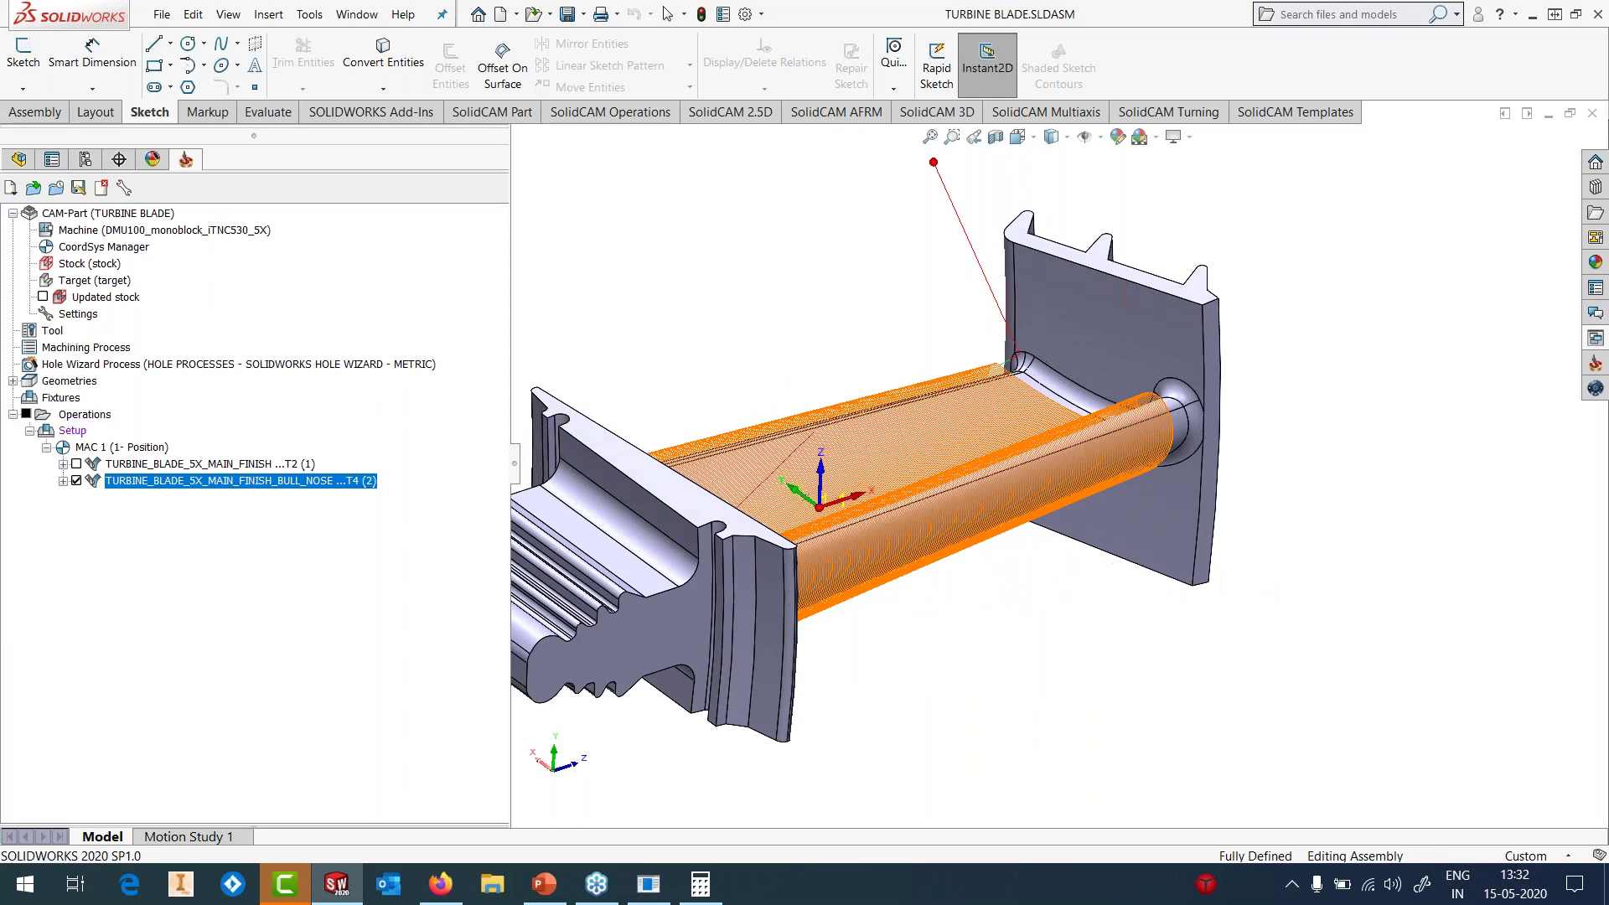
pyautogui.click(183, 217)
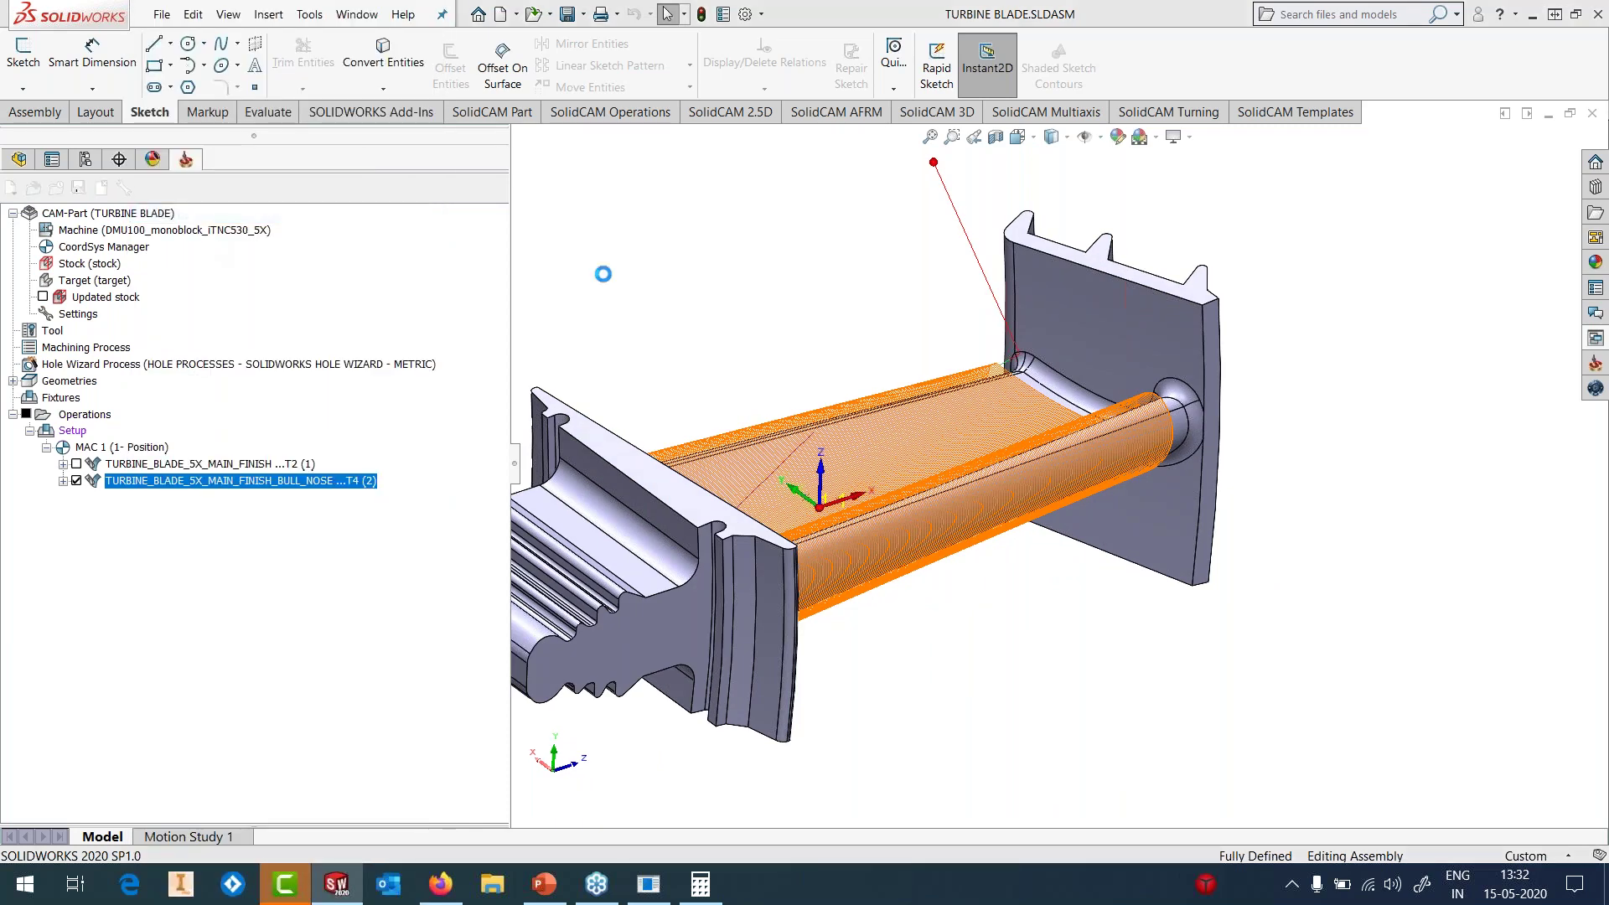
pyautogui.click(317, 293)
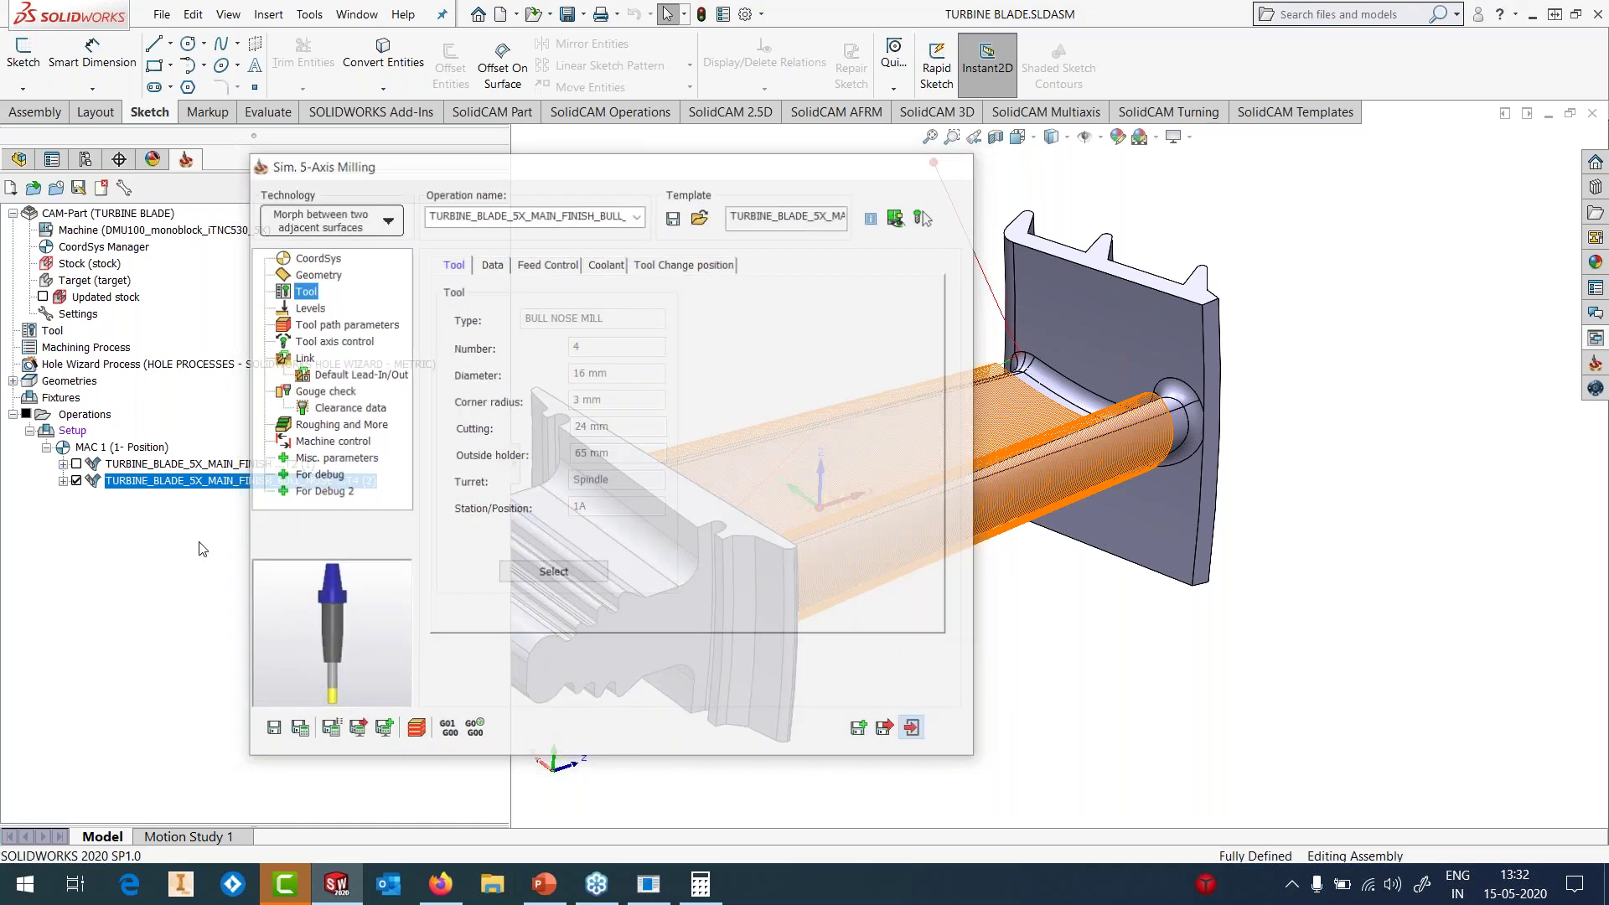
# - Run the machine simulation of the bull nose operation with the blade in close view, and pause it during the first passes
pyautogui.rightClick(167, 481)
pyautogui.click(197, 332)
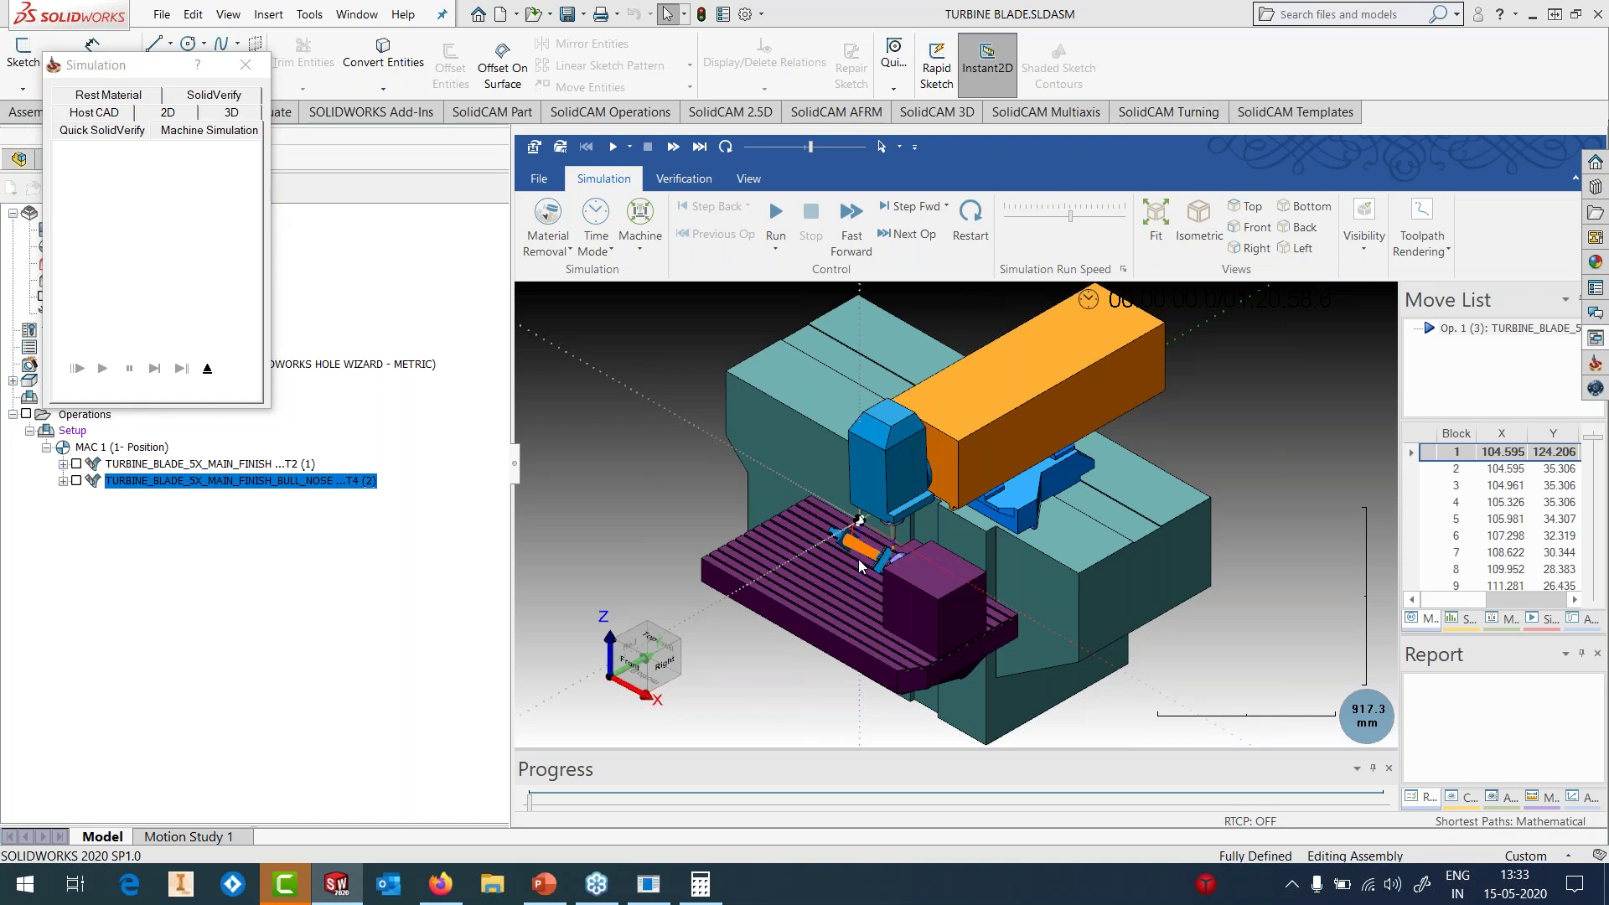
pyautogui.scroll(3, 858, 559)
pyautogui.moveTo(867, 546); pyautogui.dragTo(1112, 539)
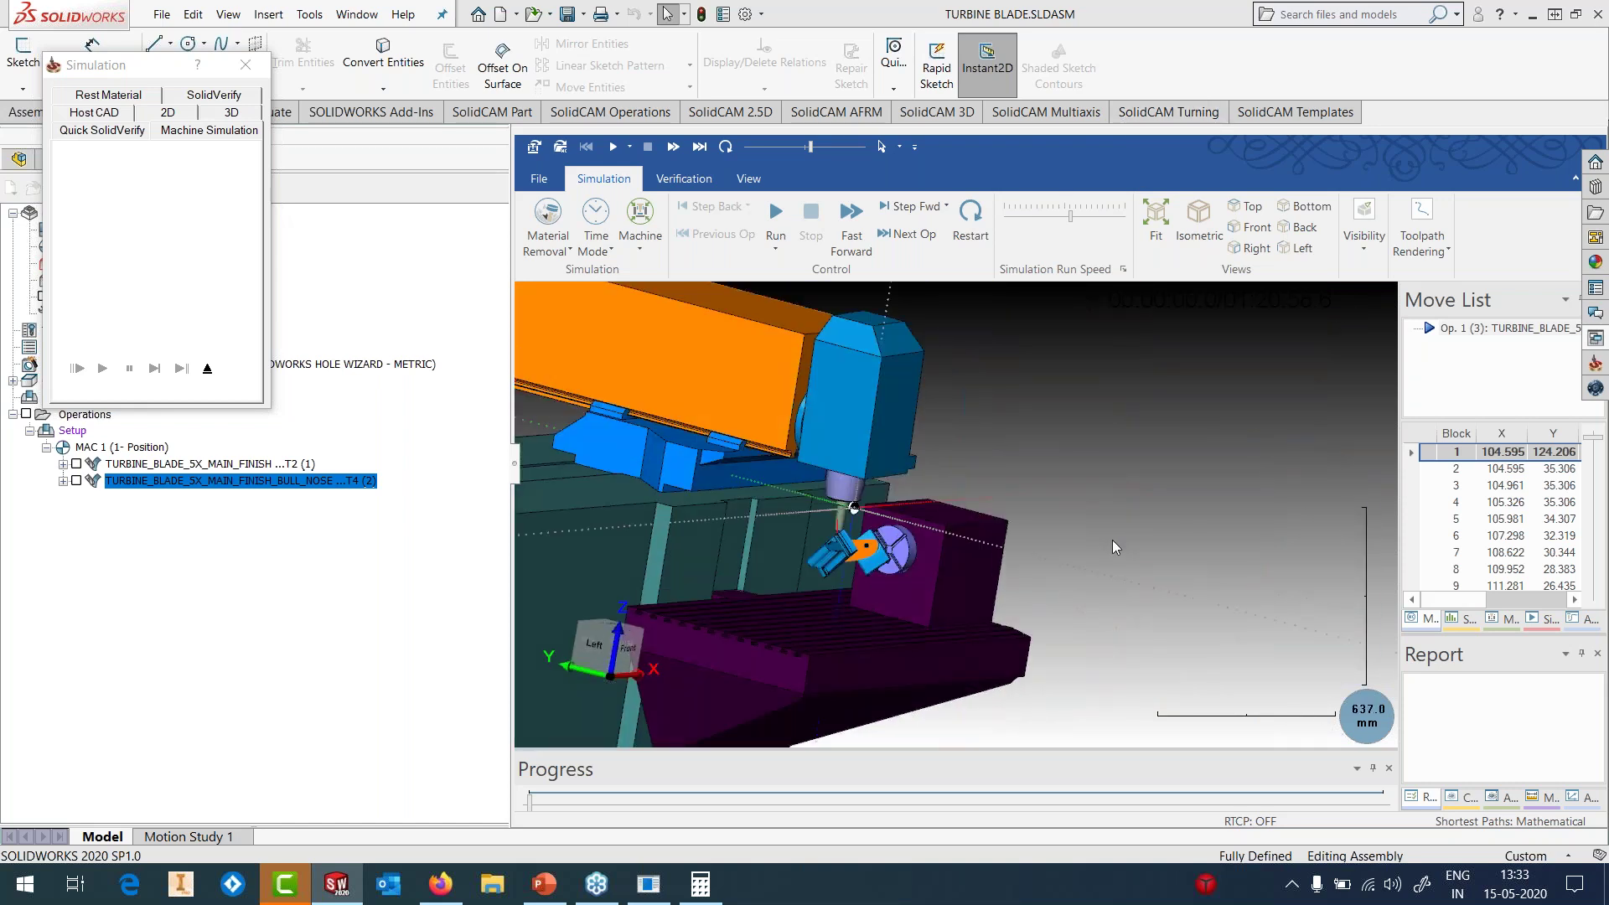
pyautogui.scroll(5, 832, 569)
pyautogui.scroll(4, 902, 505)
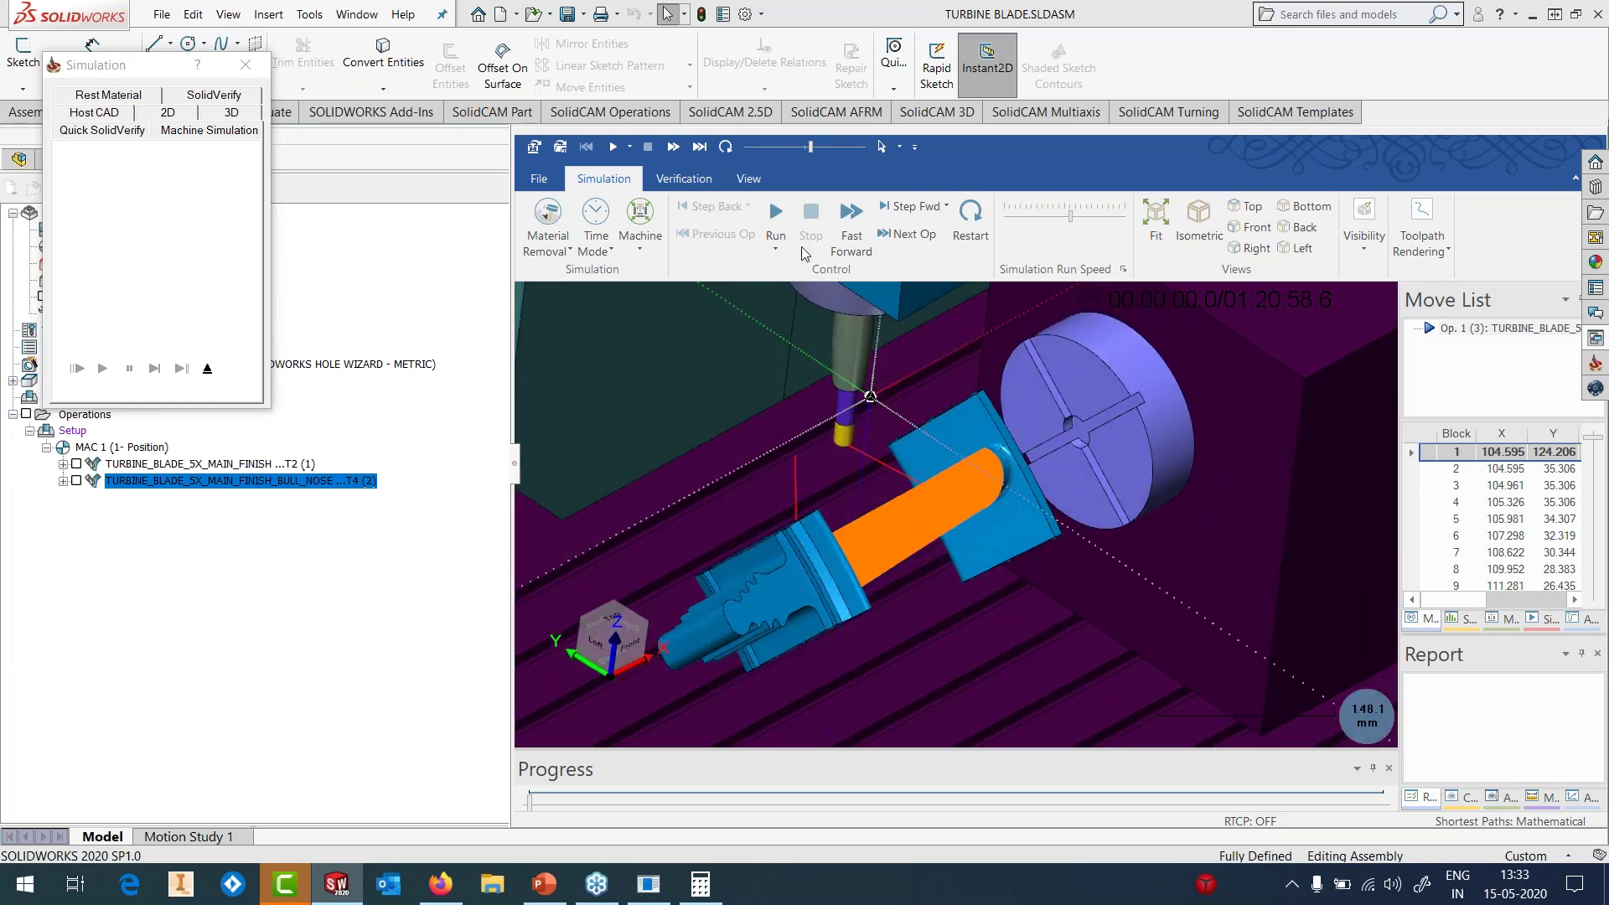
pyautogui.click(777, 219)
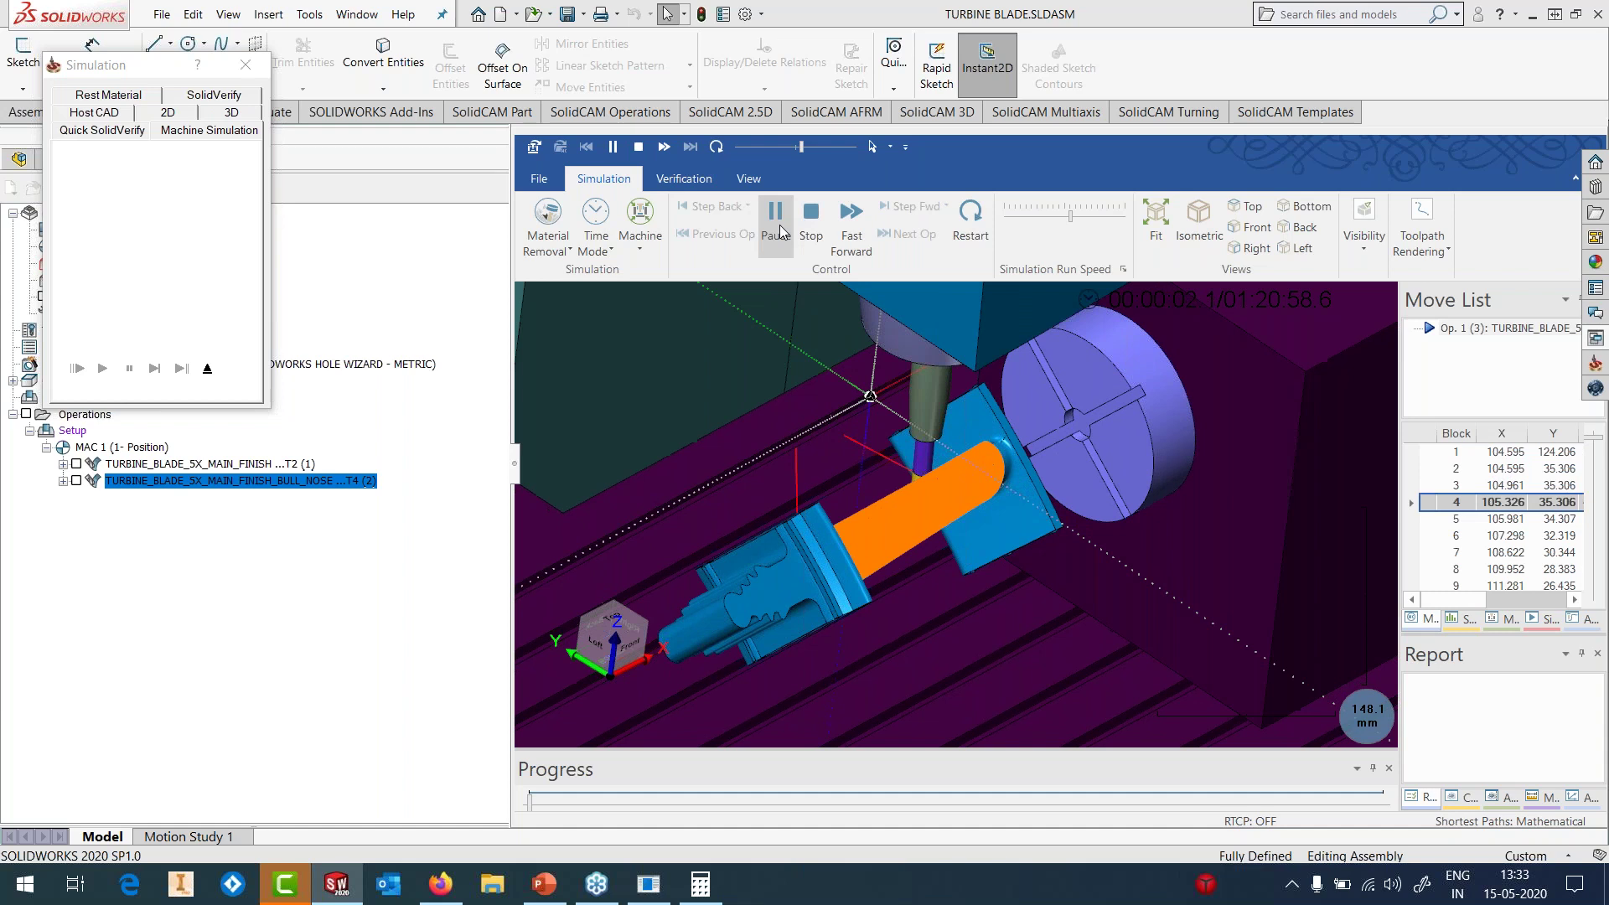
pyautogui.scroll(-2, 960, 543)
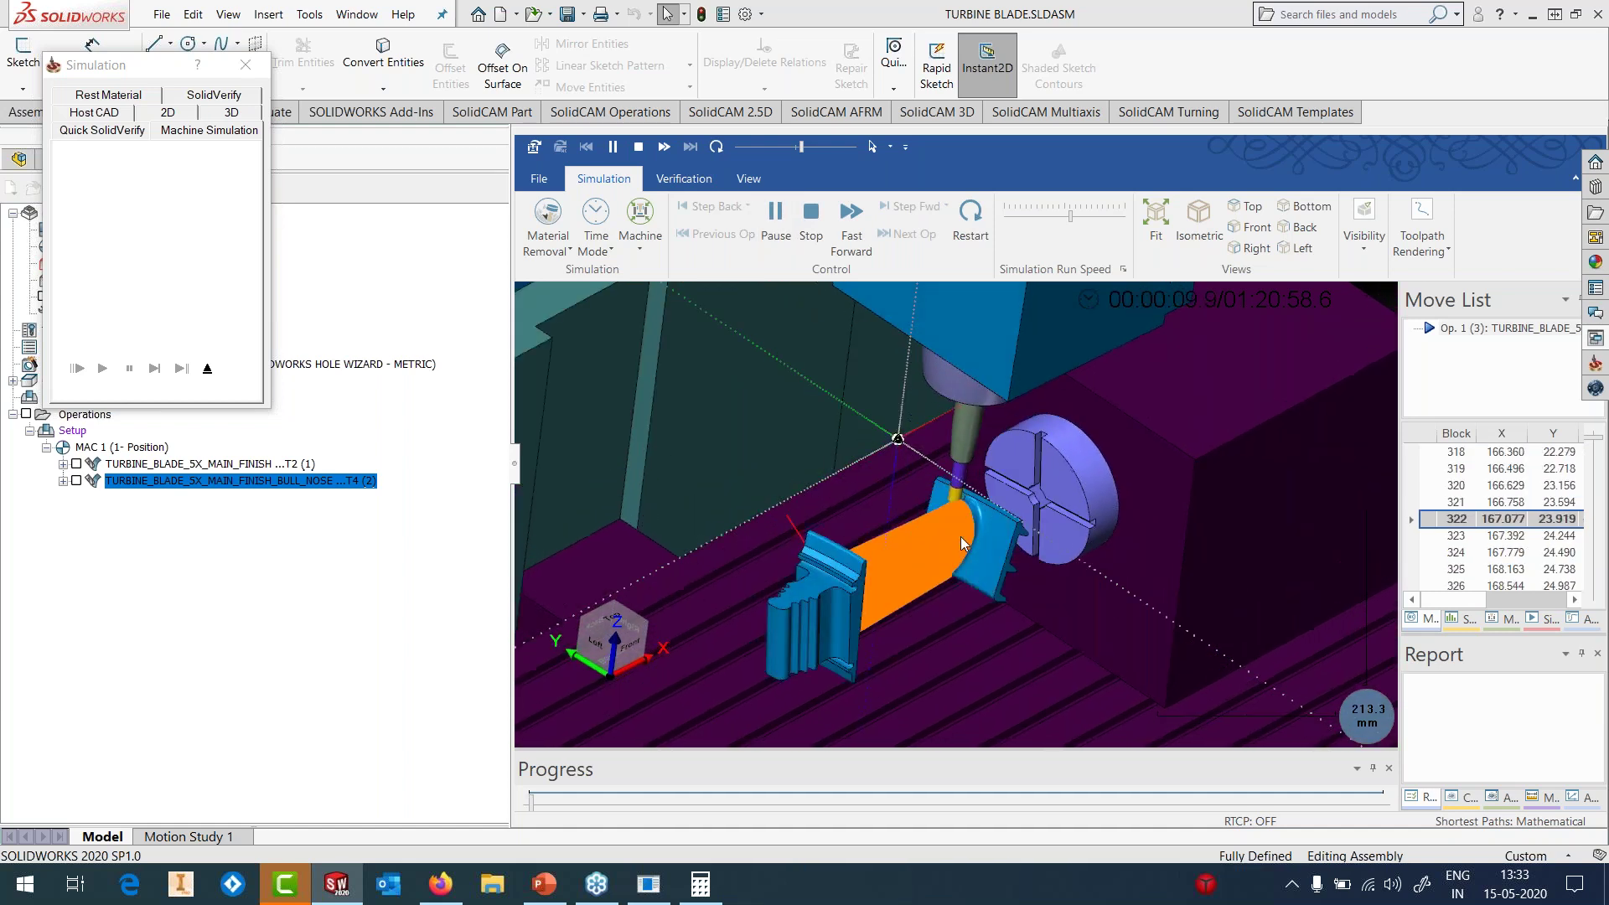
pyautogui.click(775, 219)
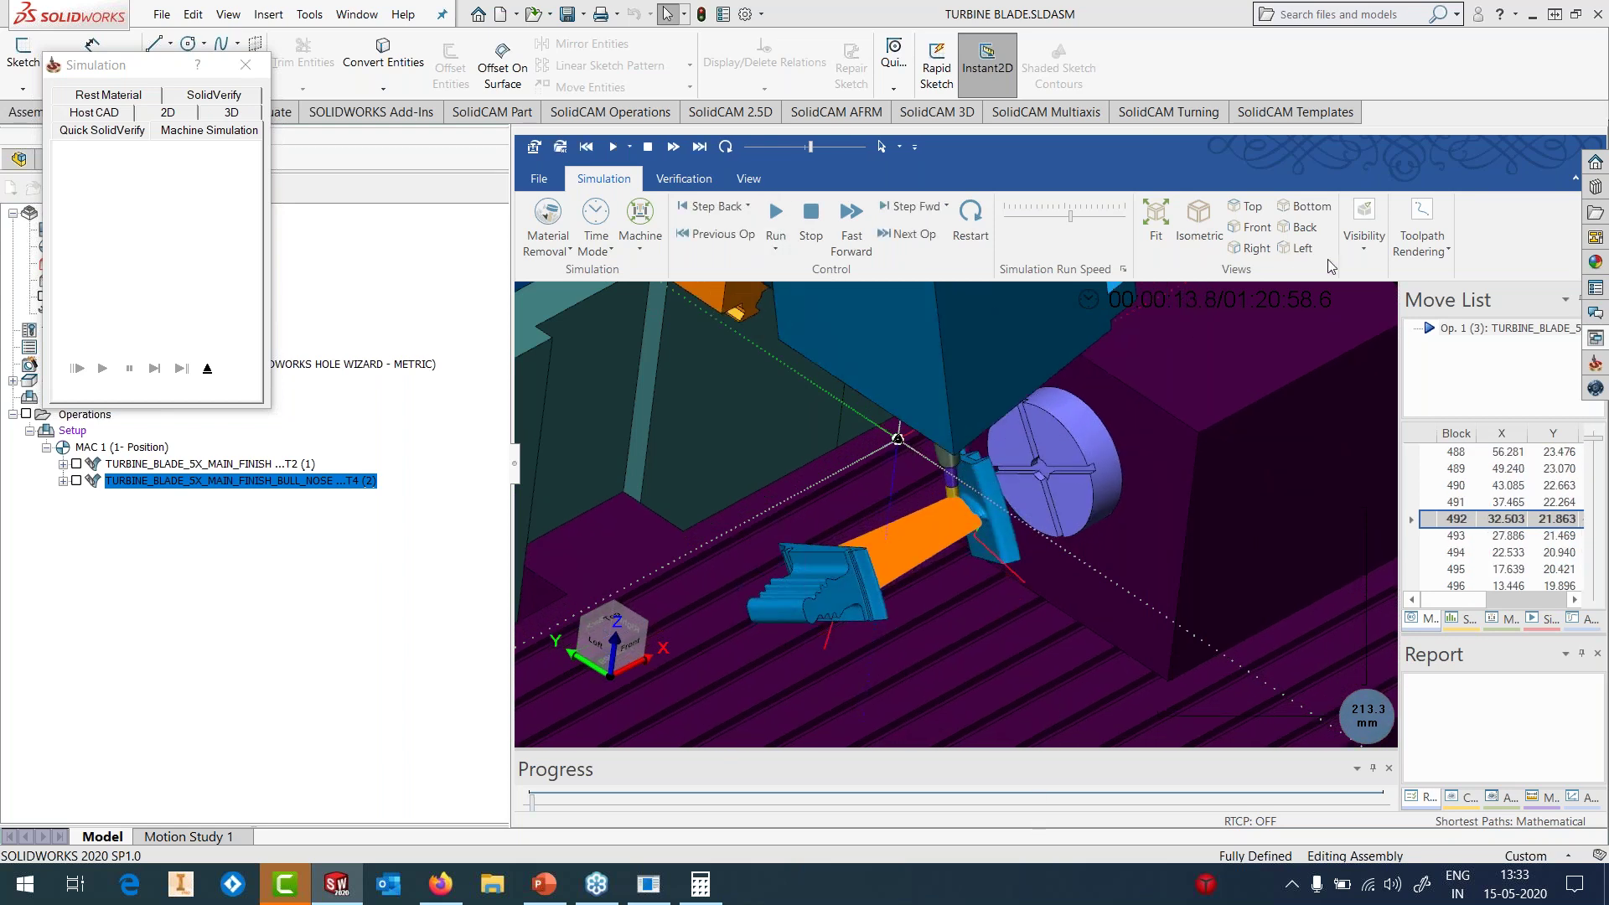
# - Hide the tool path in the machine simulation and examine how the bull nose tool's corner meets the airfoil surface
pyautogui.click(1362, 256)
pyautogui.click(1322, 310)
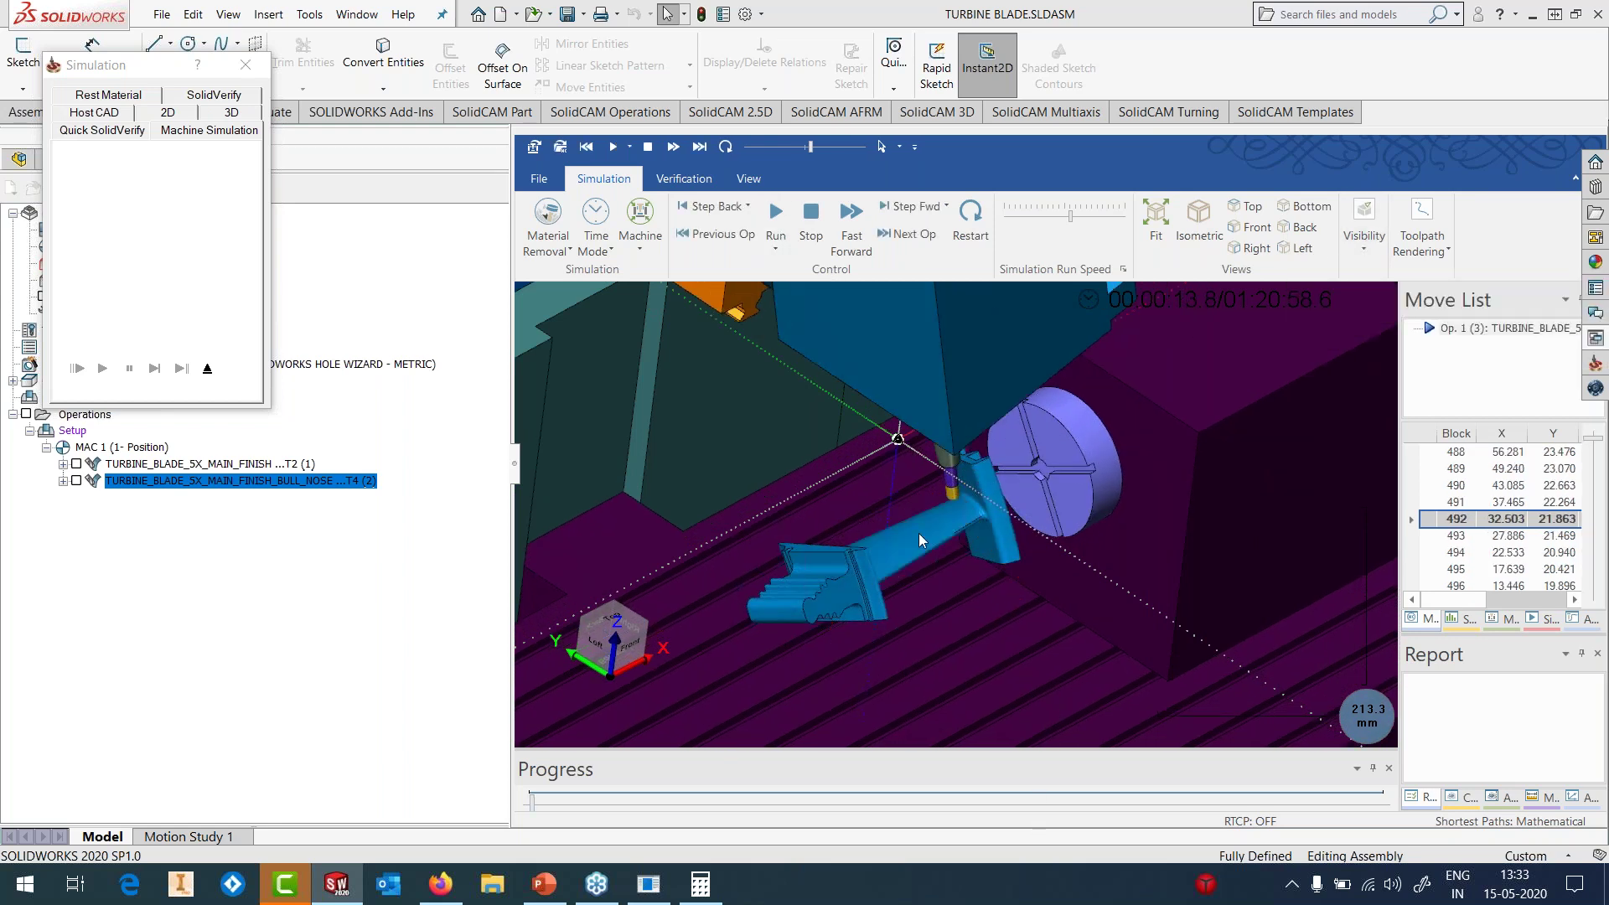
pyautogui.scroll(8, 923, 520)
pyautogui.scroll(3, 974, 479)
pyautogui.moveTo(1005, 520); pyautogui.dragTo(967, 503, button='middle')
pyautogui.scroll(2, 1022, 522)
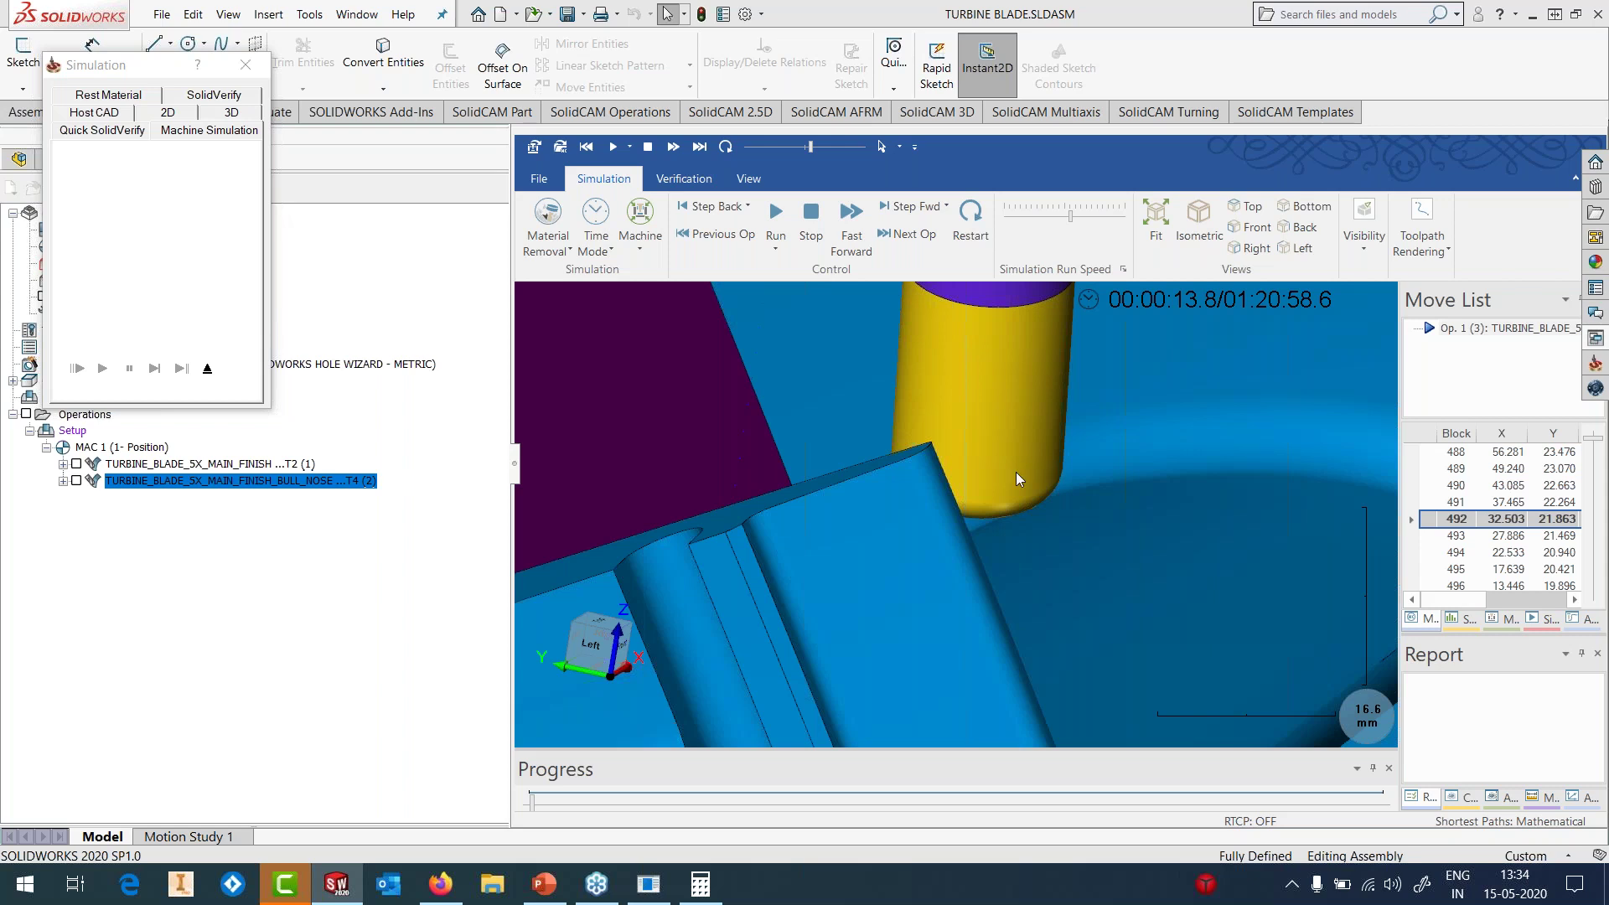
pyautogui.moveTo(1015, 471); pyautogui.dragTo(949, 511, button='middle')
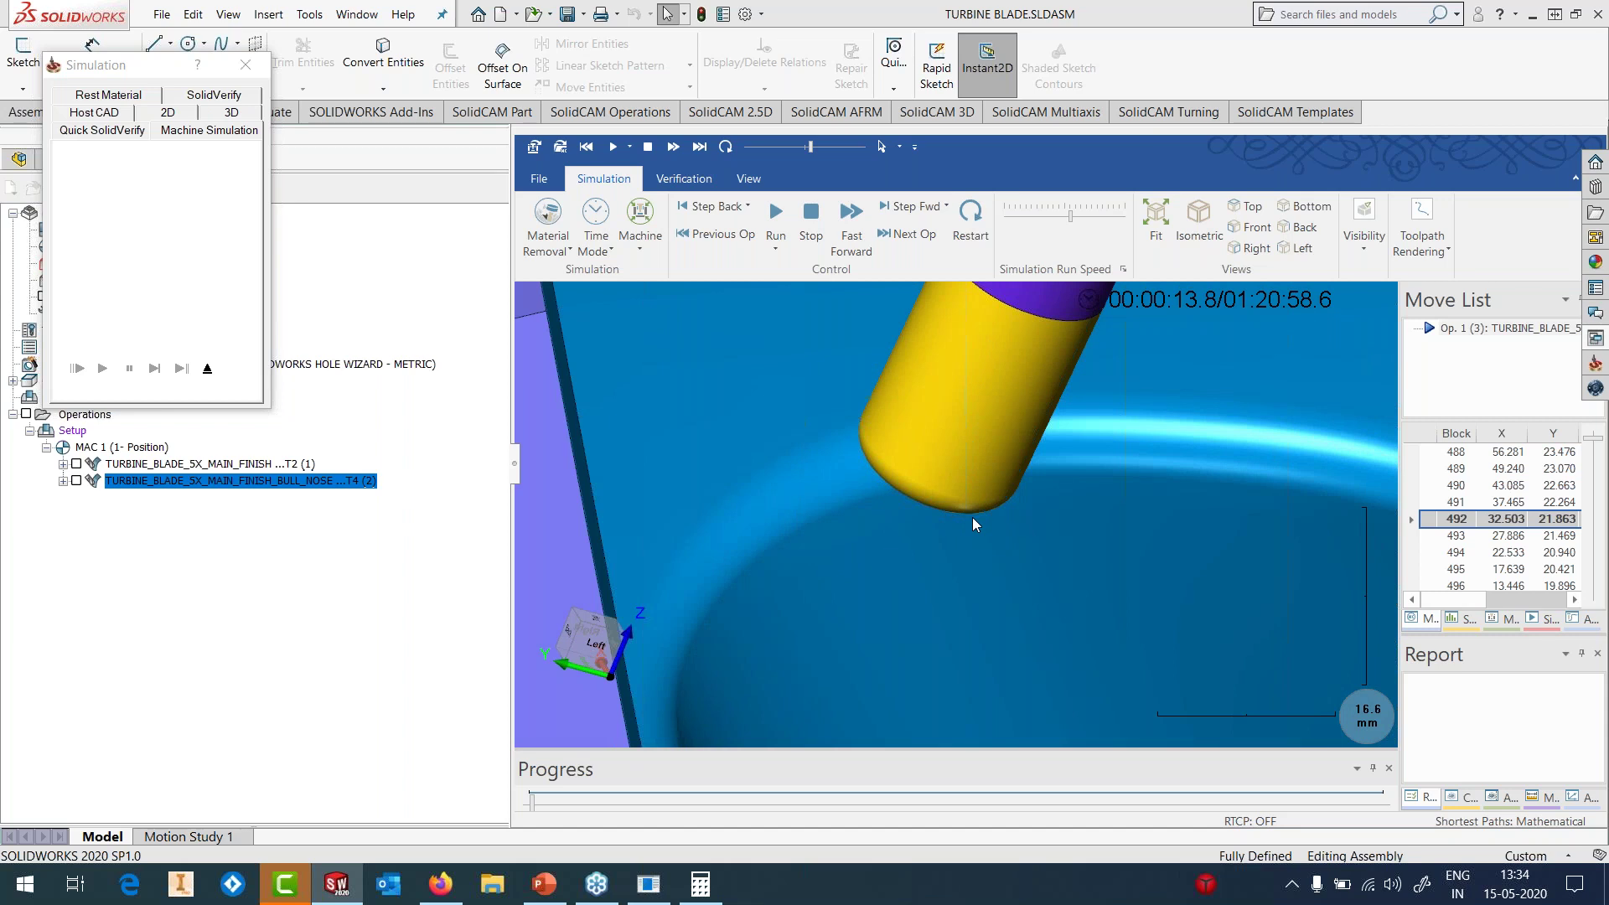
pyautogui.scroll(-3, 981, 536)
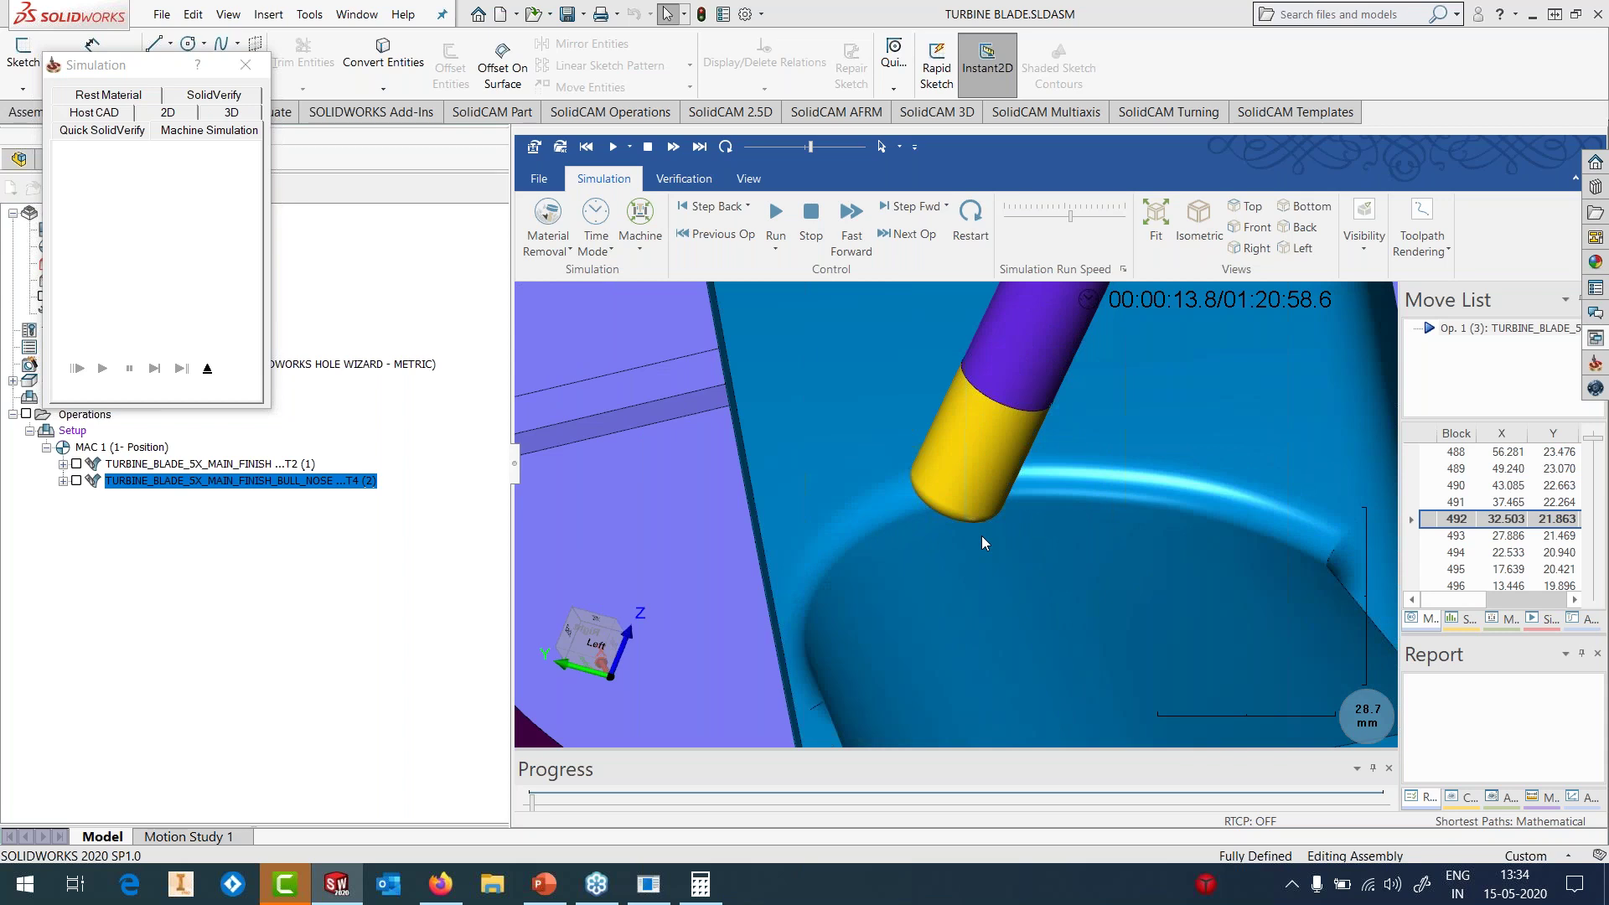
pyautogui.moveTo(1043, 549); pyautogui.dragTo(993, 527, button='middle')
pyautogui.scroll(3, 1056, 516)
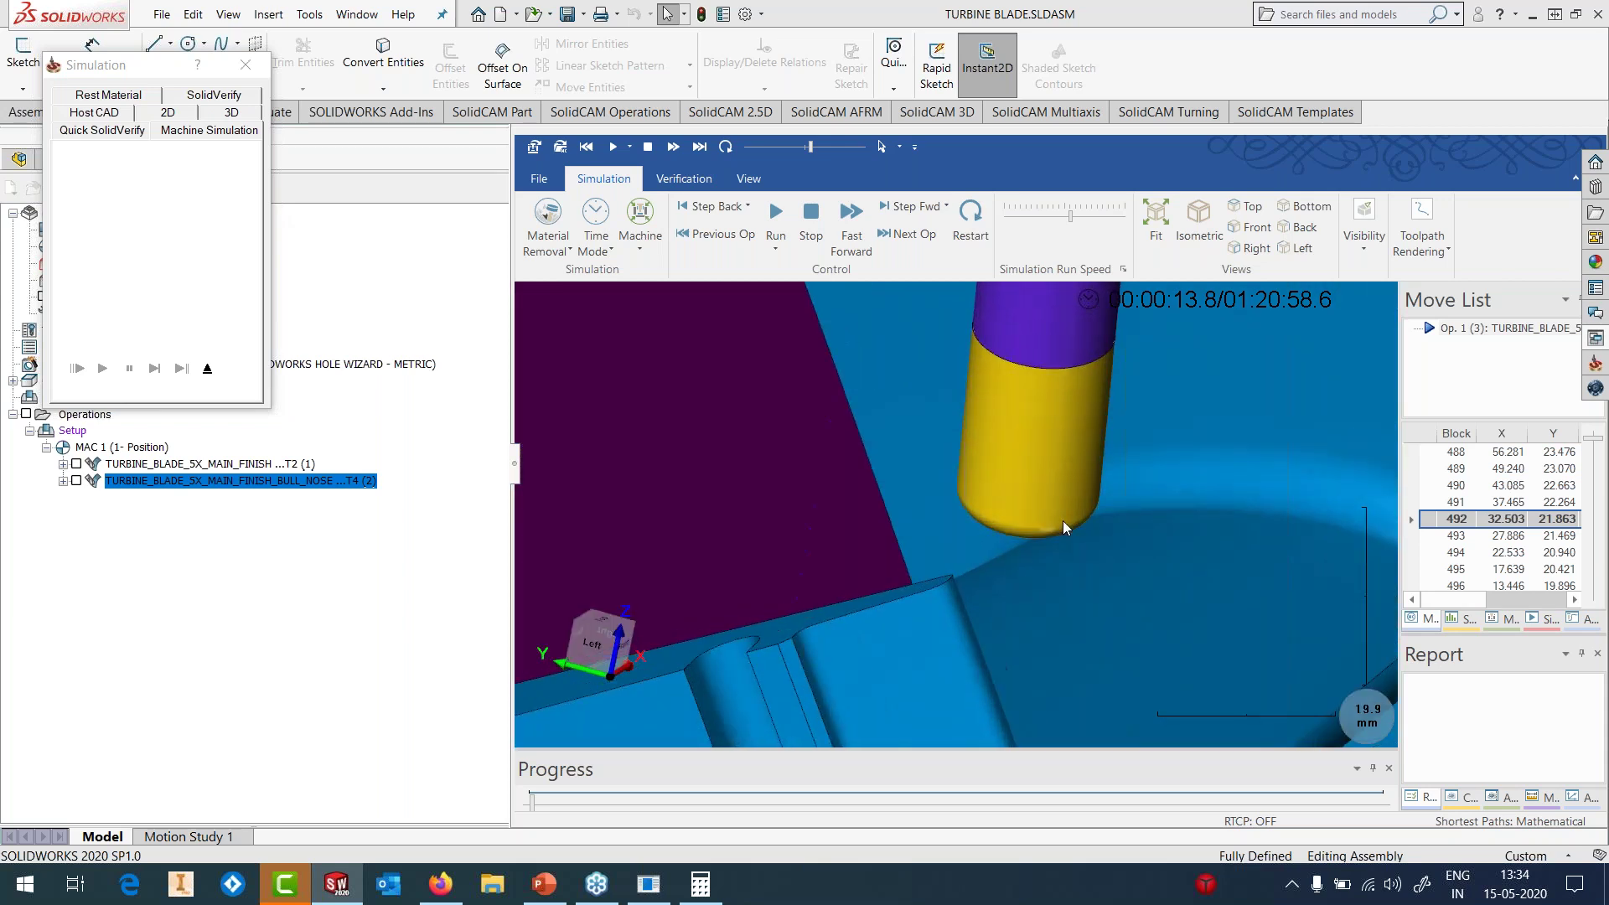
pyautogui.scroll(-3, 1098, 538)
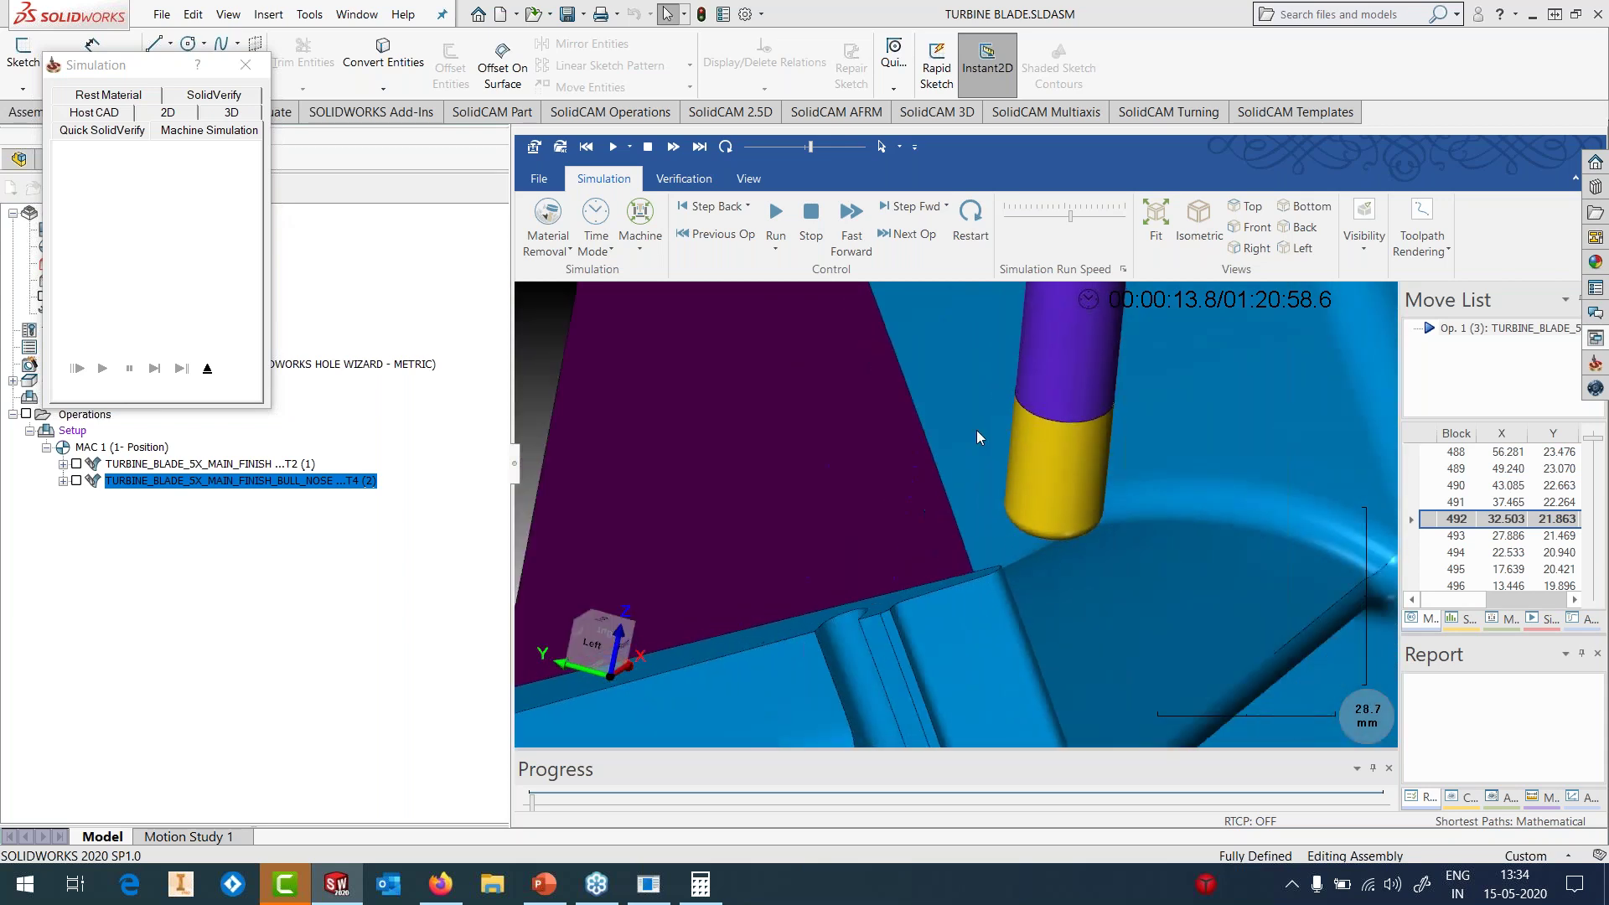
# - Resume the machine simulation to watch the tool's motion around the blade, and exit the simulation
pyautogui.click(776, 219)
pyautogui.scroll(-3, 1211, 540)
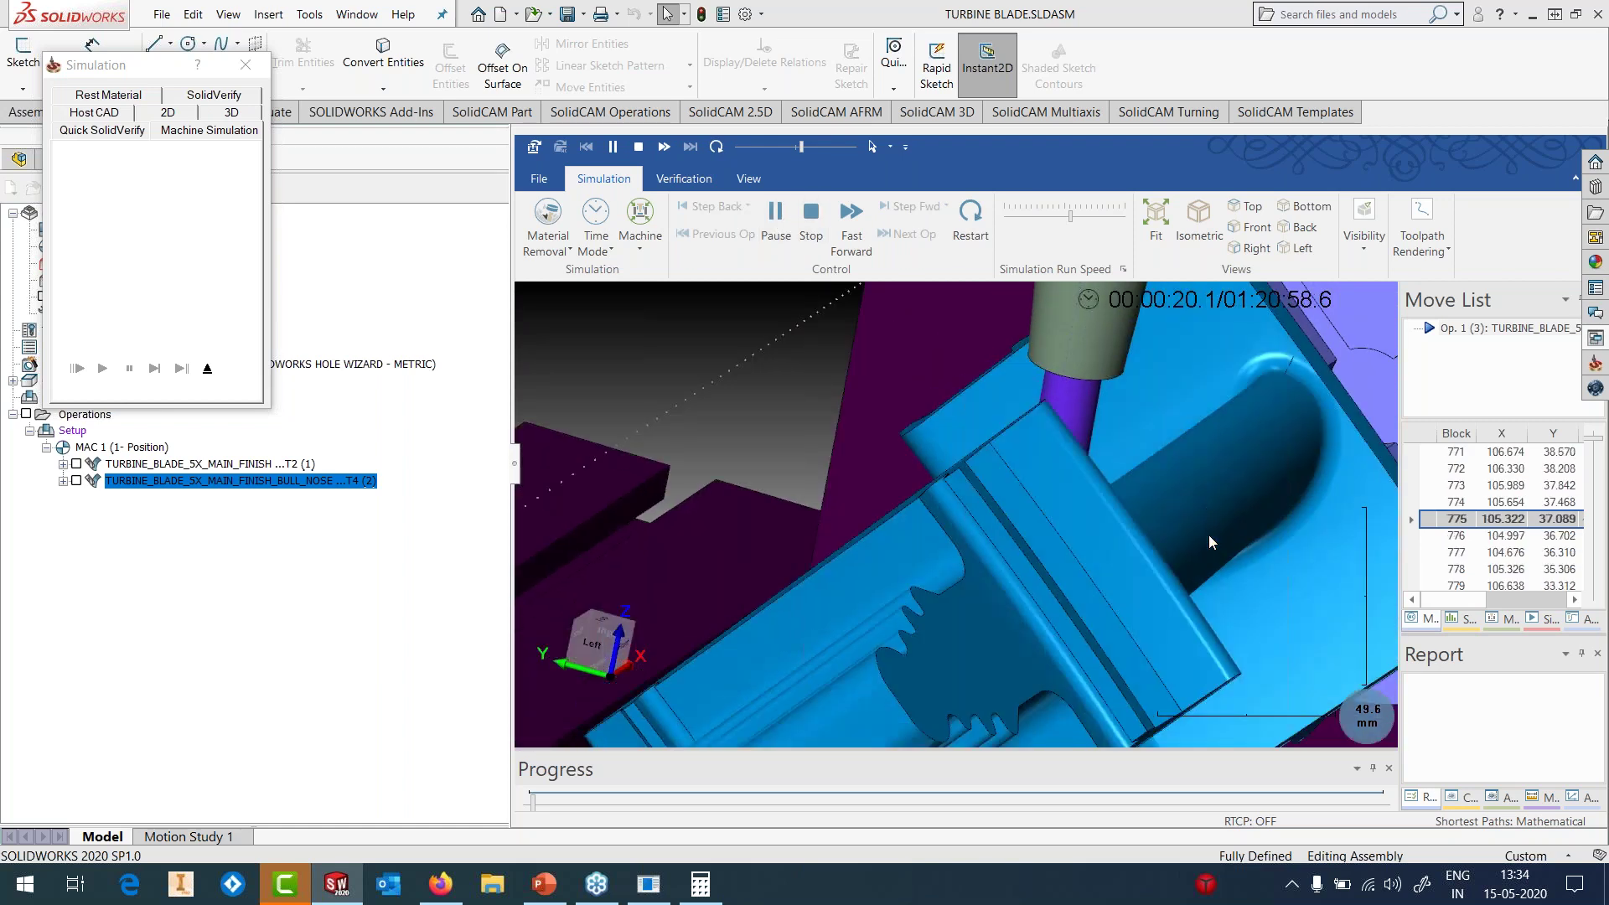
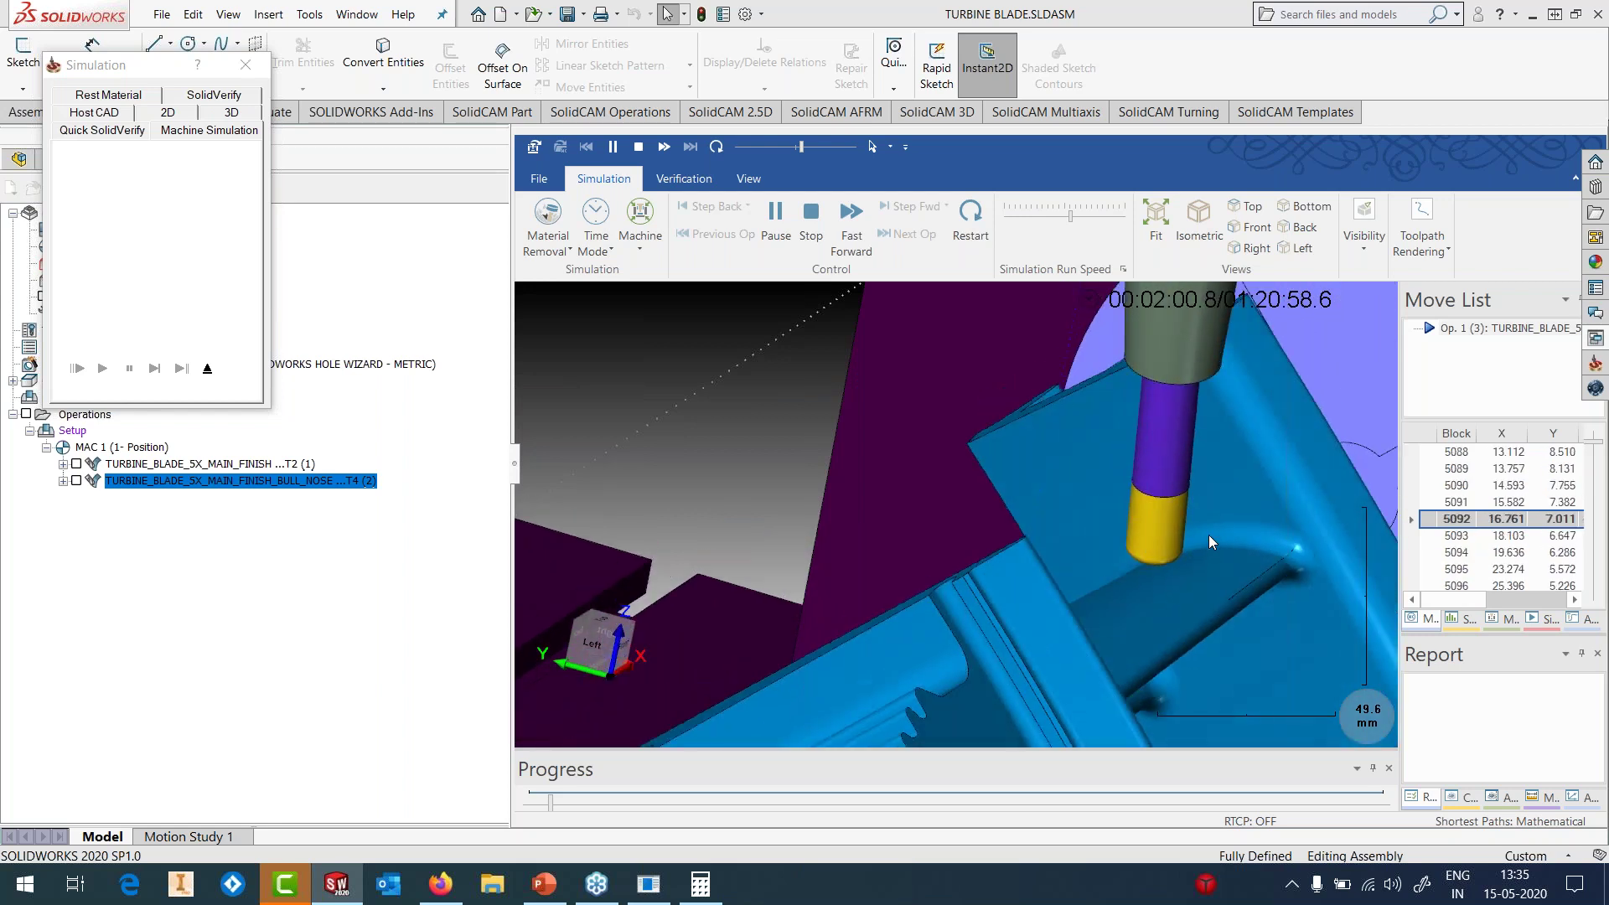
pyautogui.scroll(-7, 1113, 561)
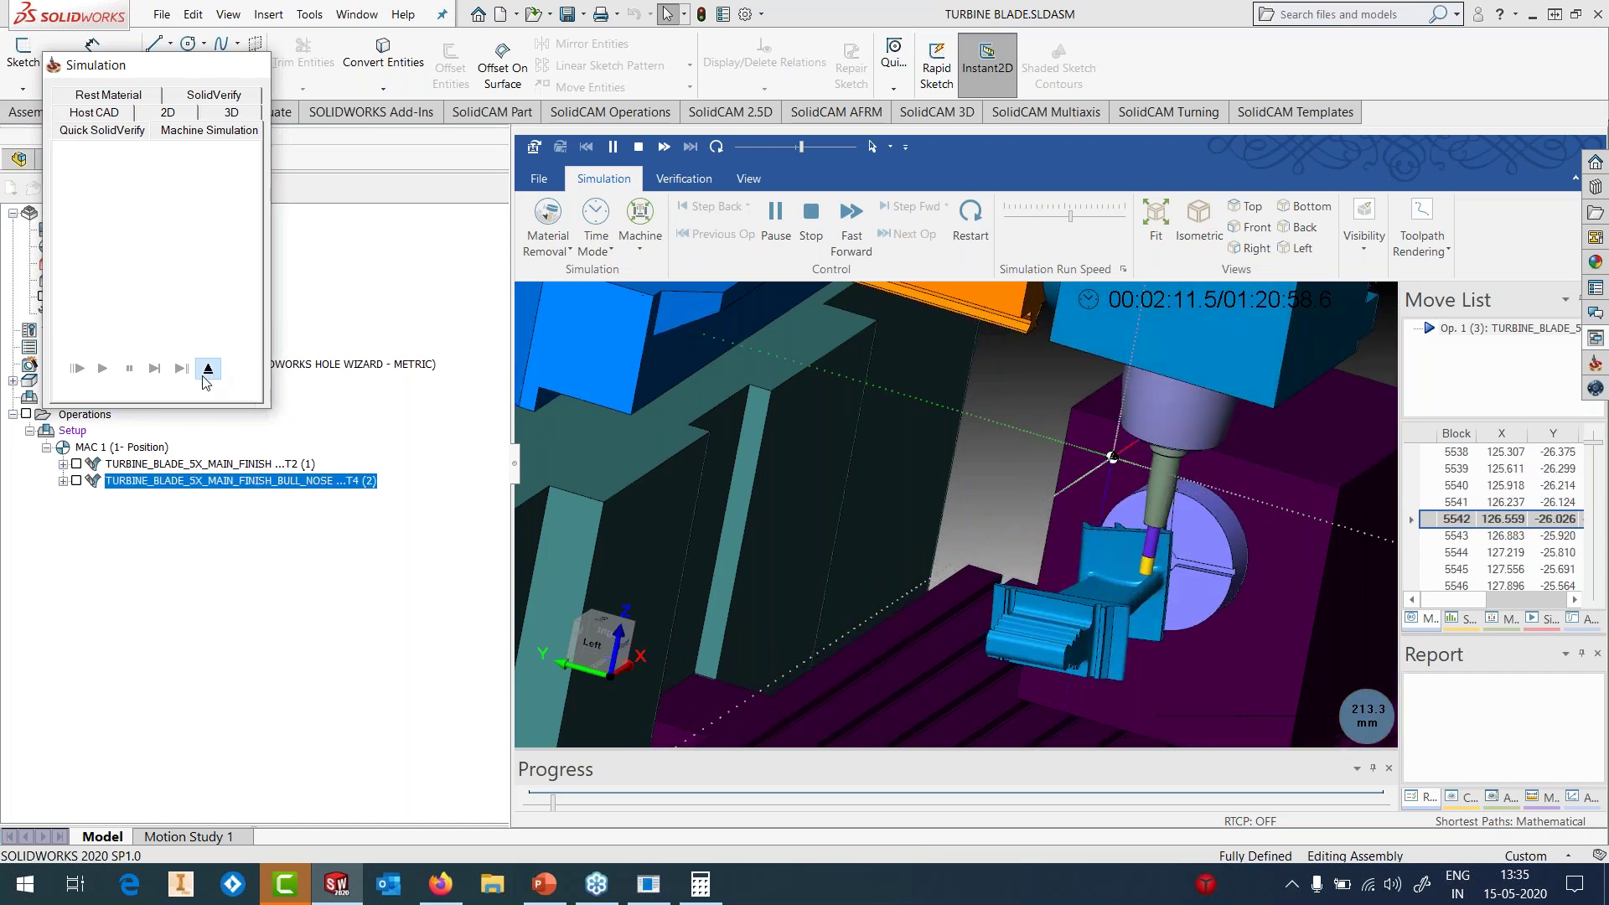
pyautogui.click(207, 369)
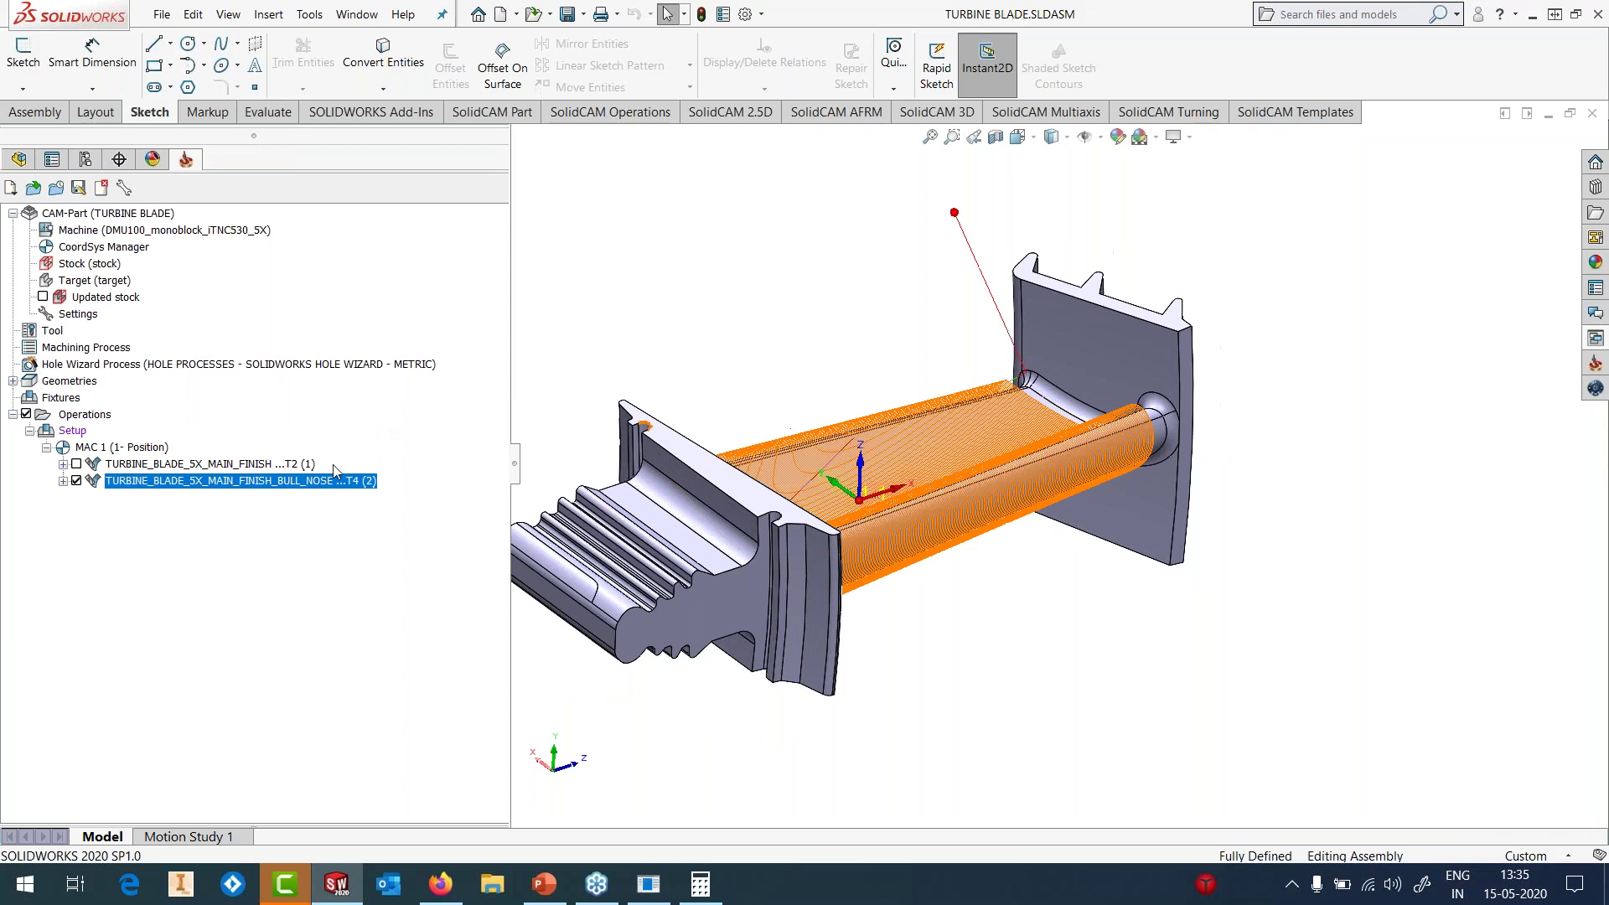
# - Hide the bull nose tool path, add an operation from template TURBINE_BLADE_5X_FILLET_RIGHT using the template name as operation name, and check its tool and levels
pyautogui.click(76, 481)
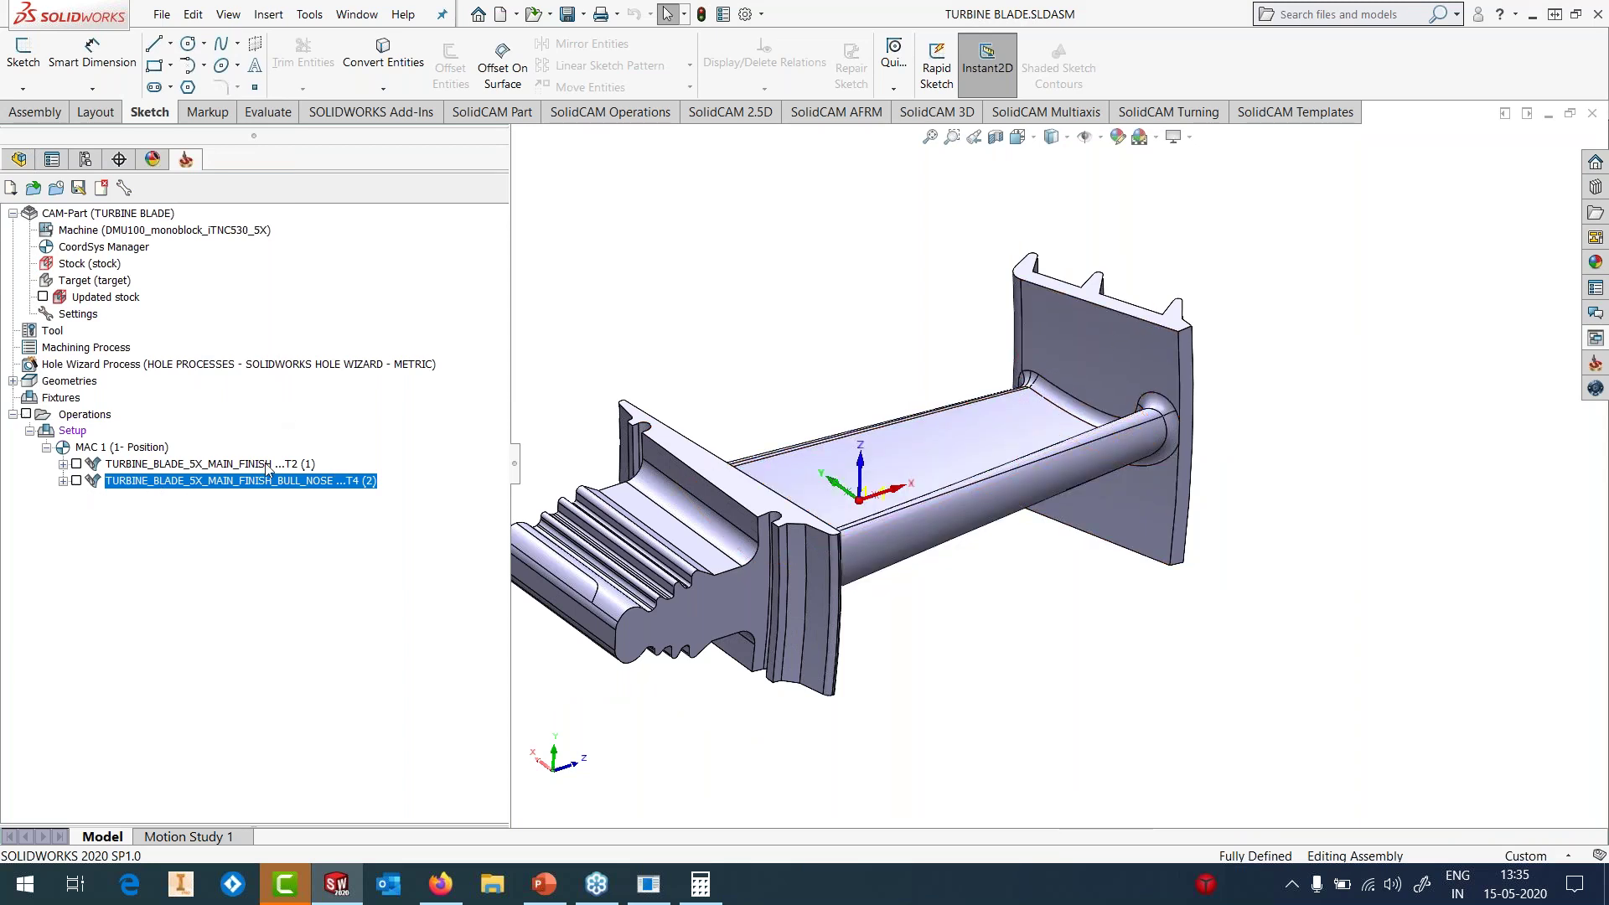
pyautogui.rightClick(260, 485)
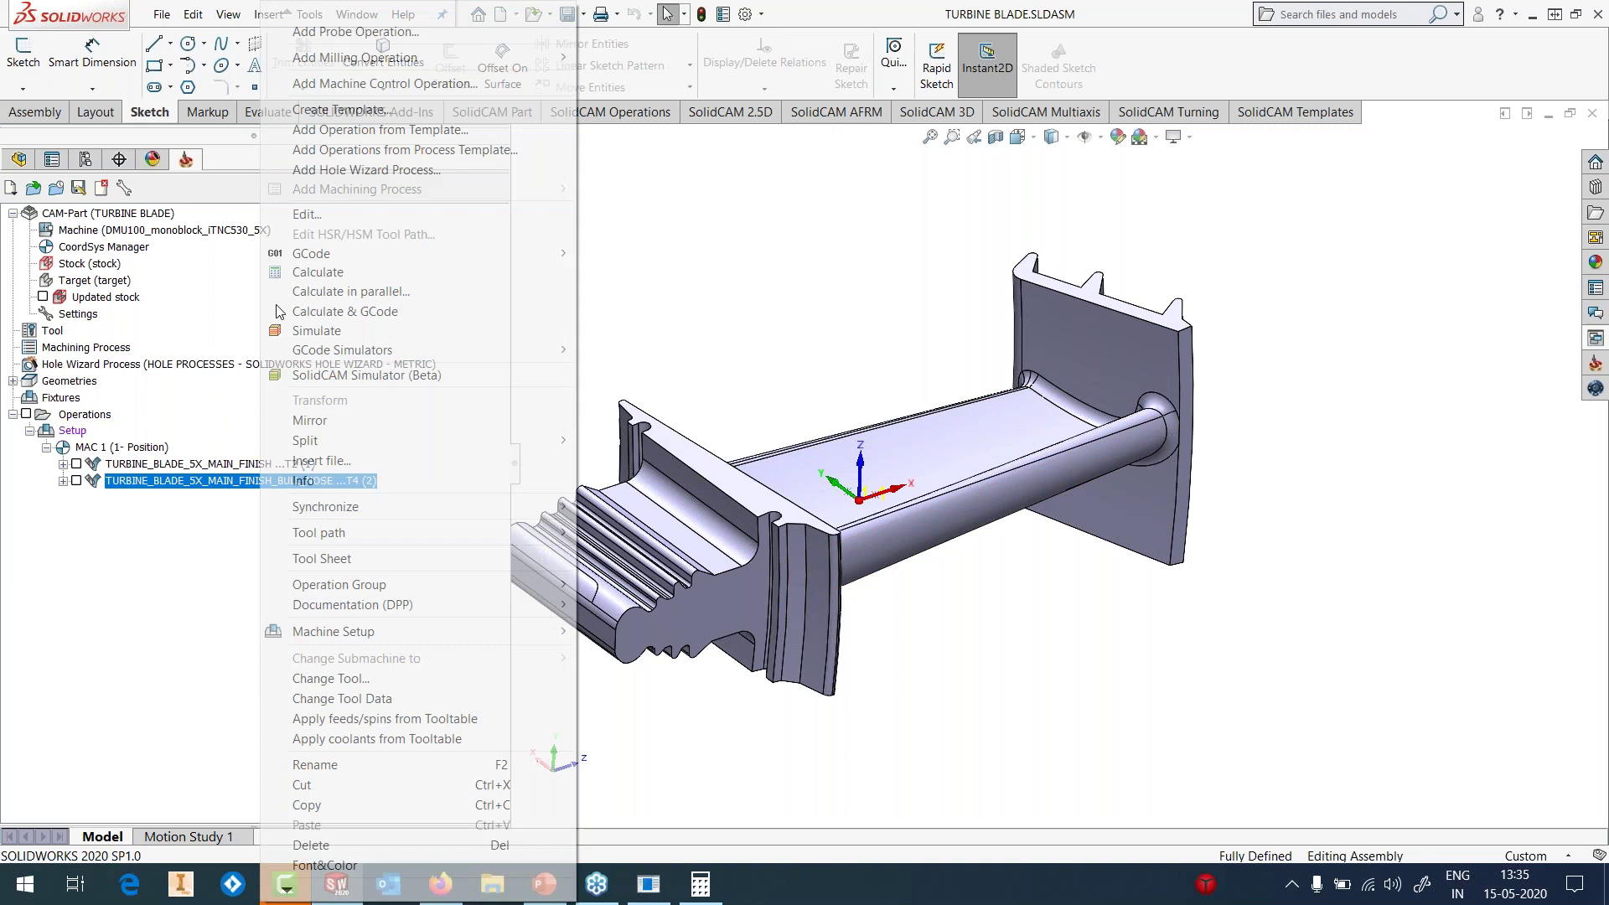
pyautogui.click(344, 130)
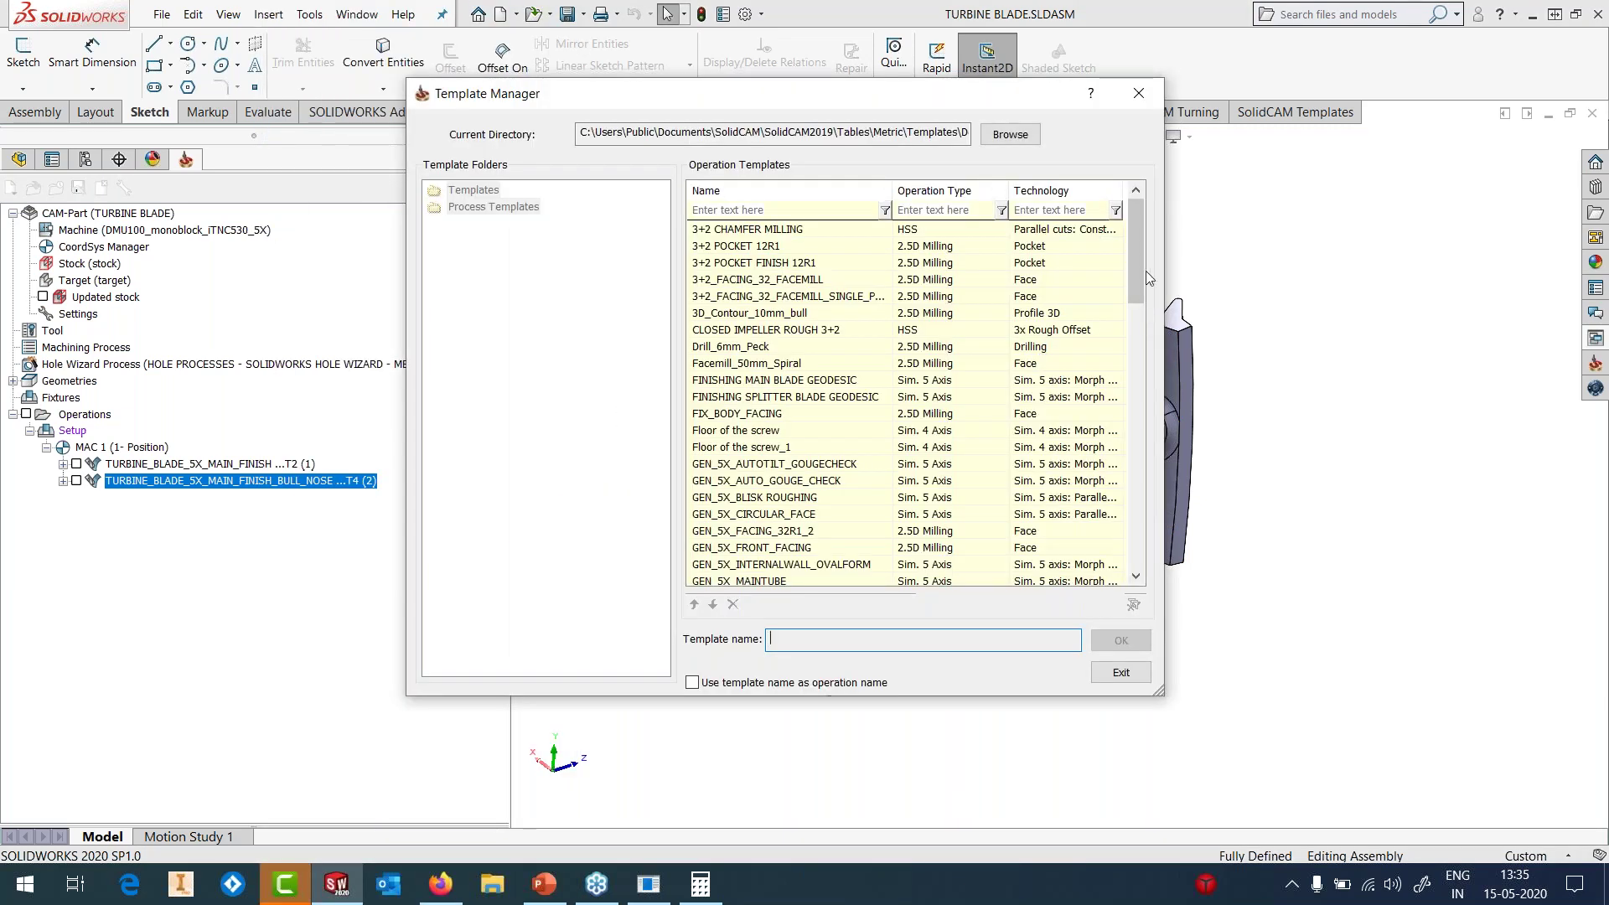
pyautogui.moveTo(1136, 266); pyautogui.dragTo(1135, 503)
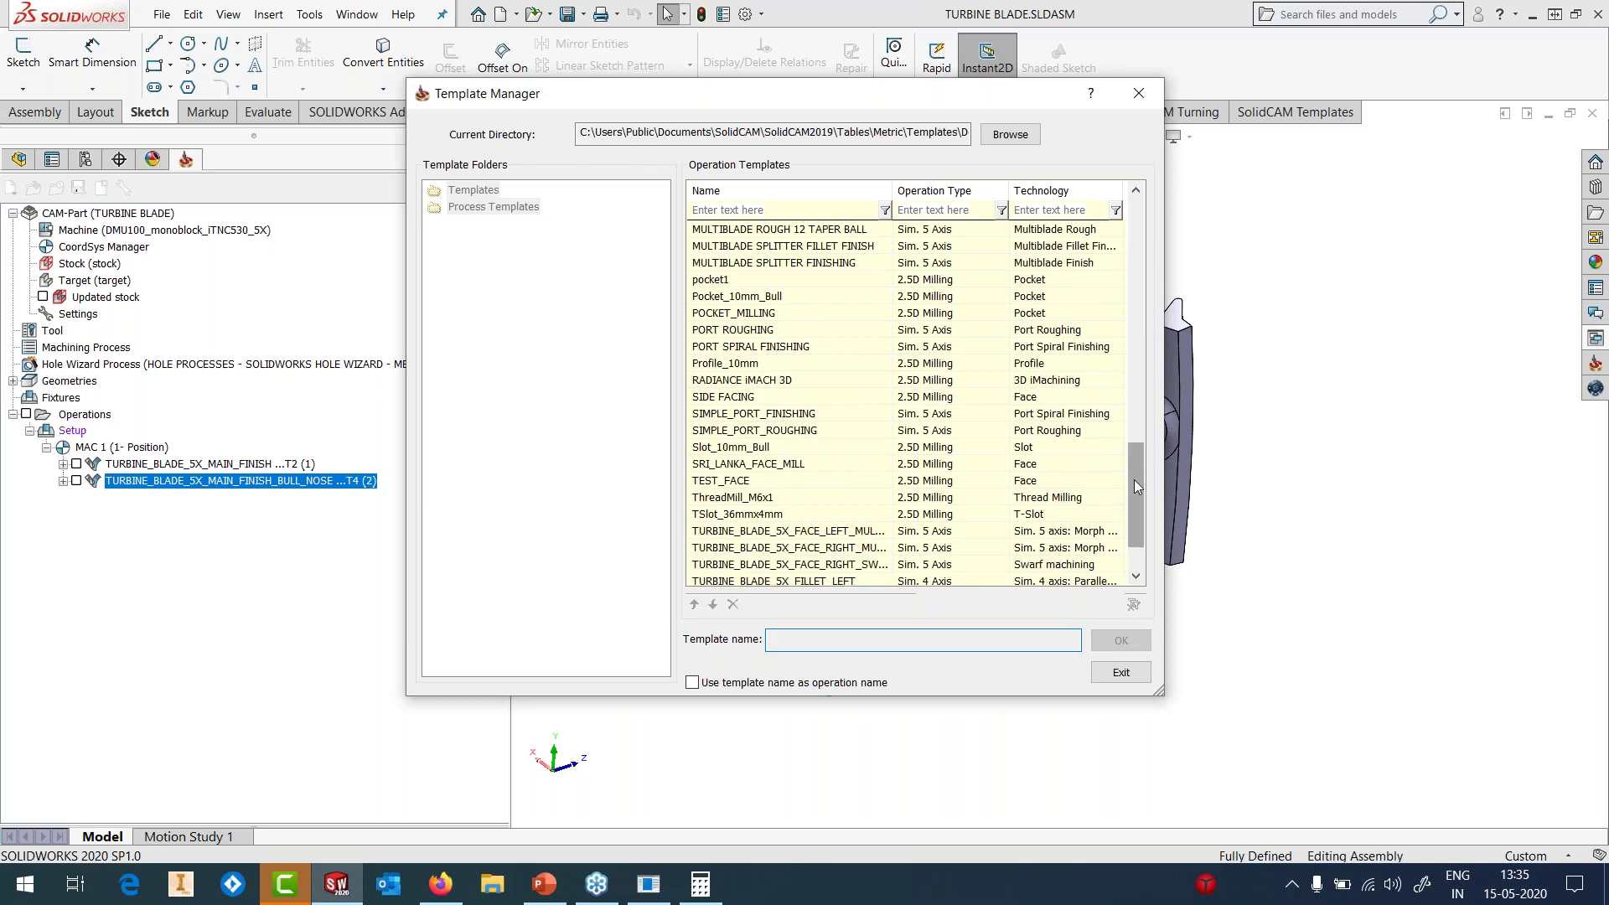
pyautogui.click(817, 530)
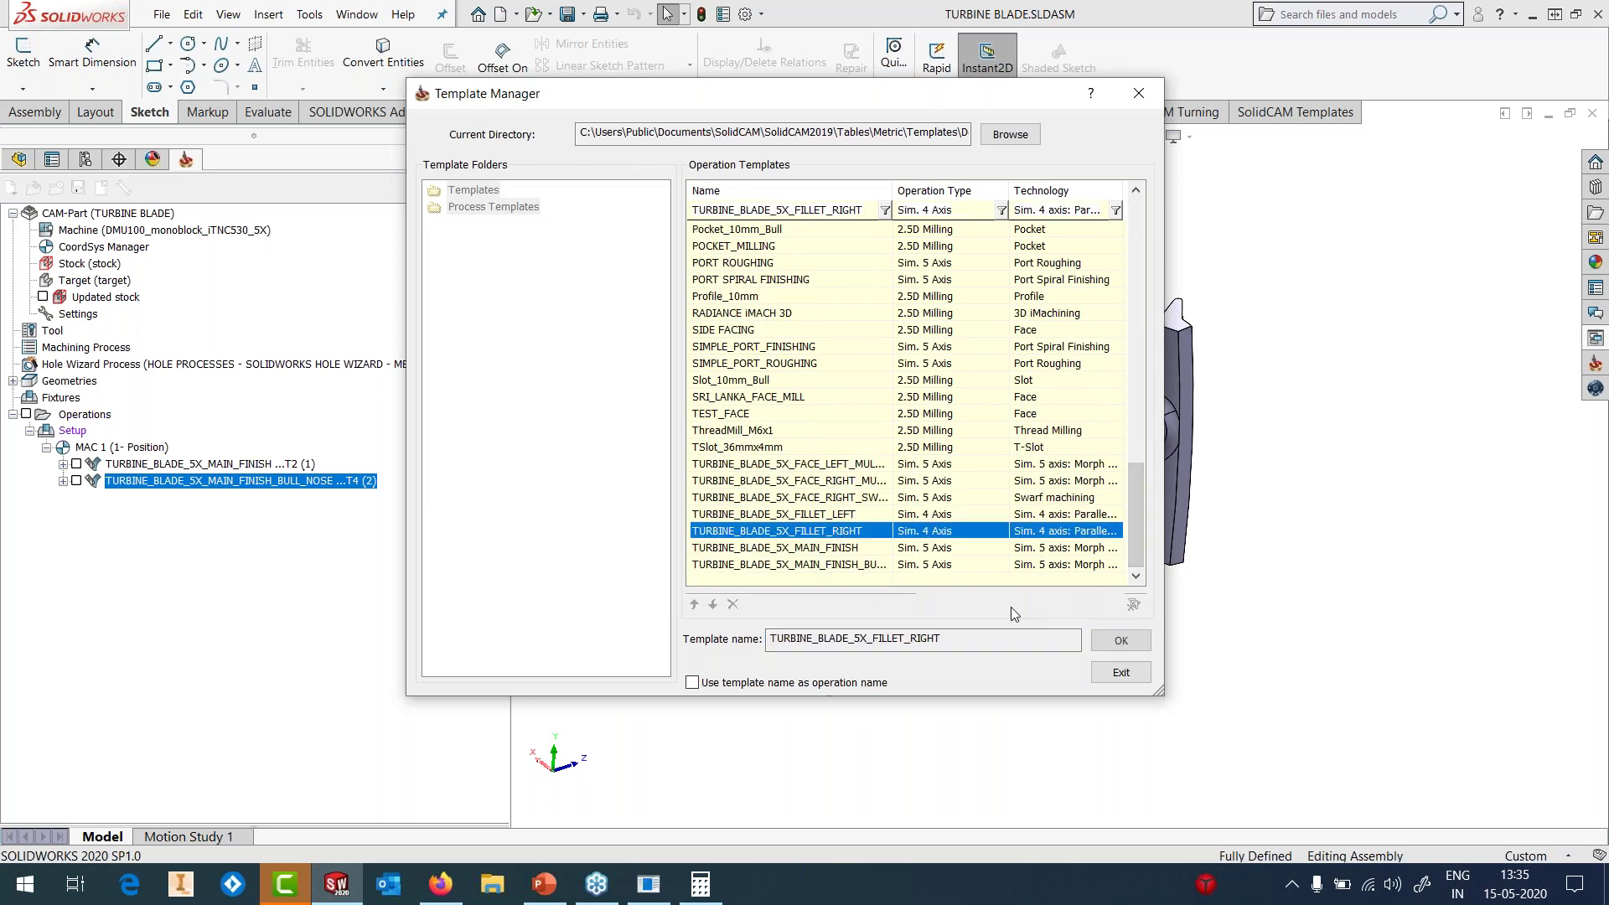
pyautogui.click(821, 683)
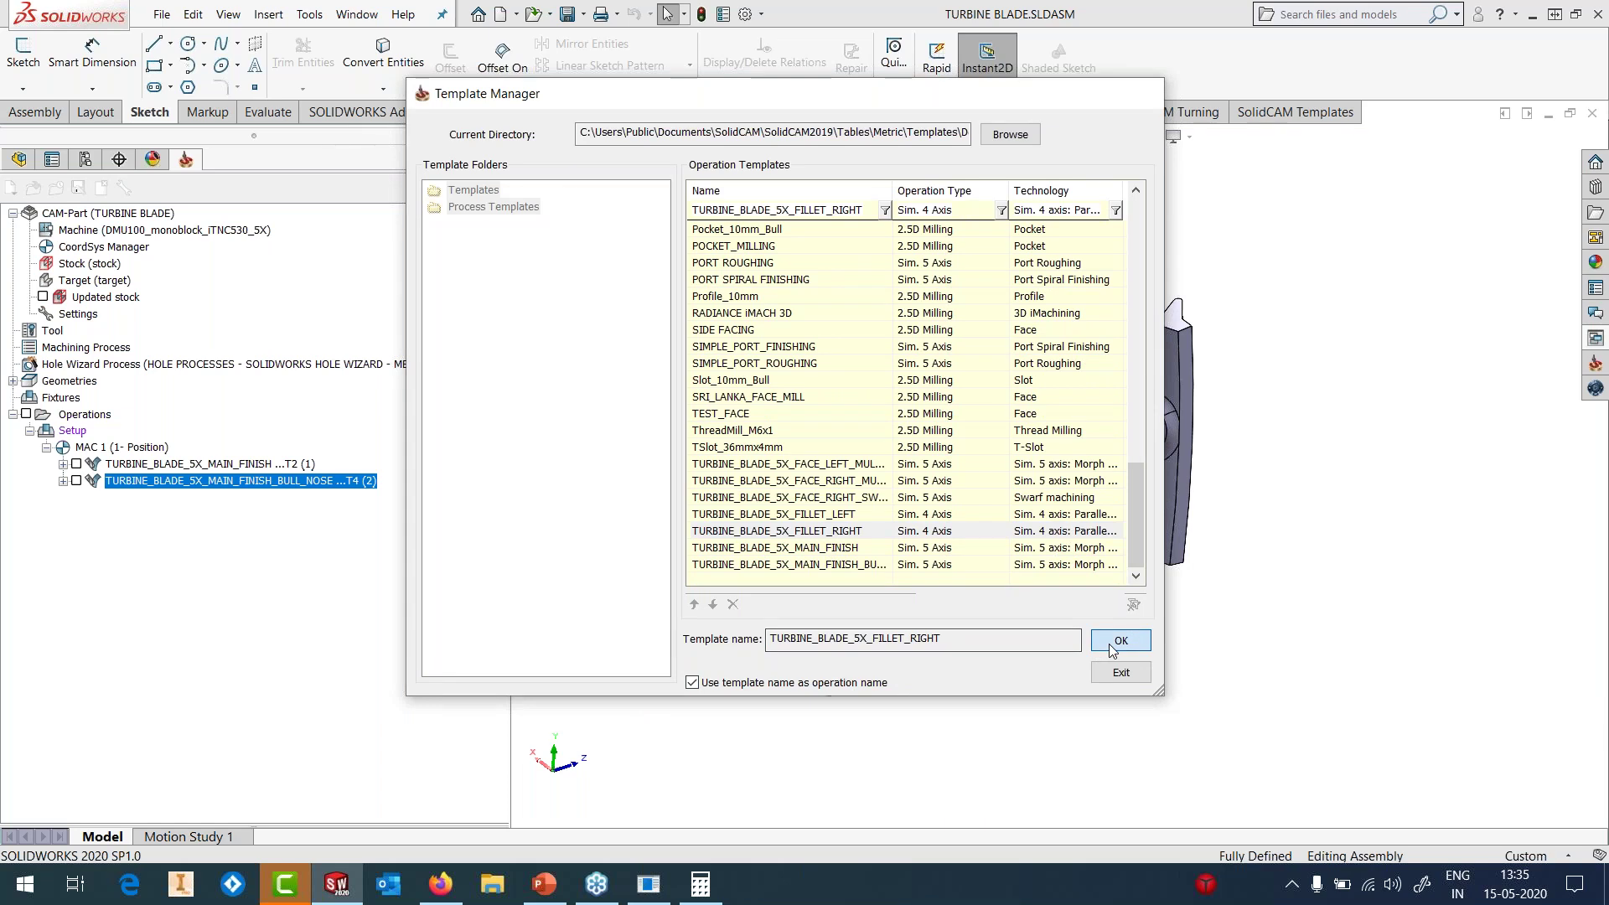
pyautogui.click(1120, 641)
pyautogui.click(463, 372)
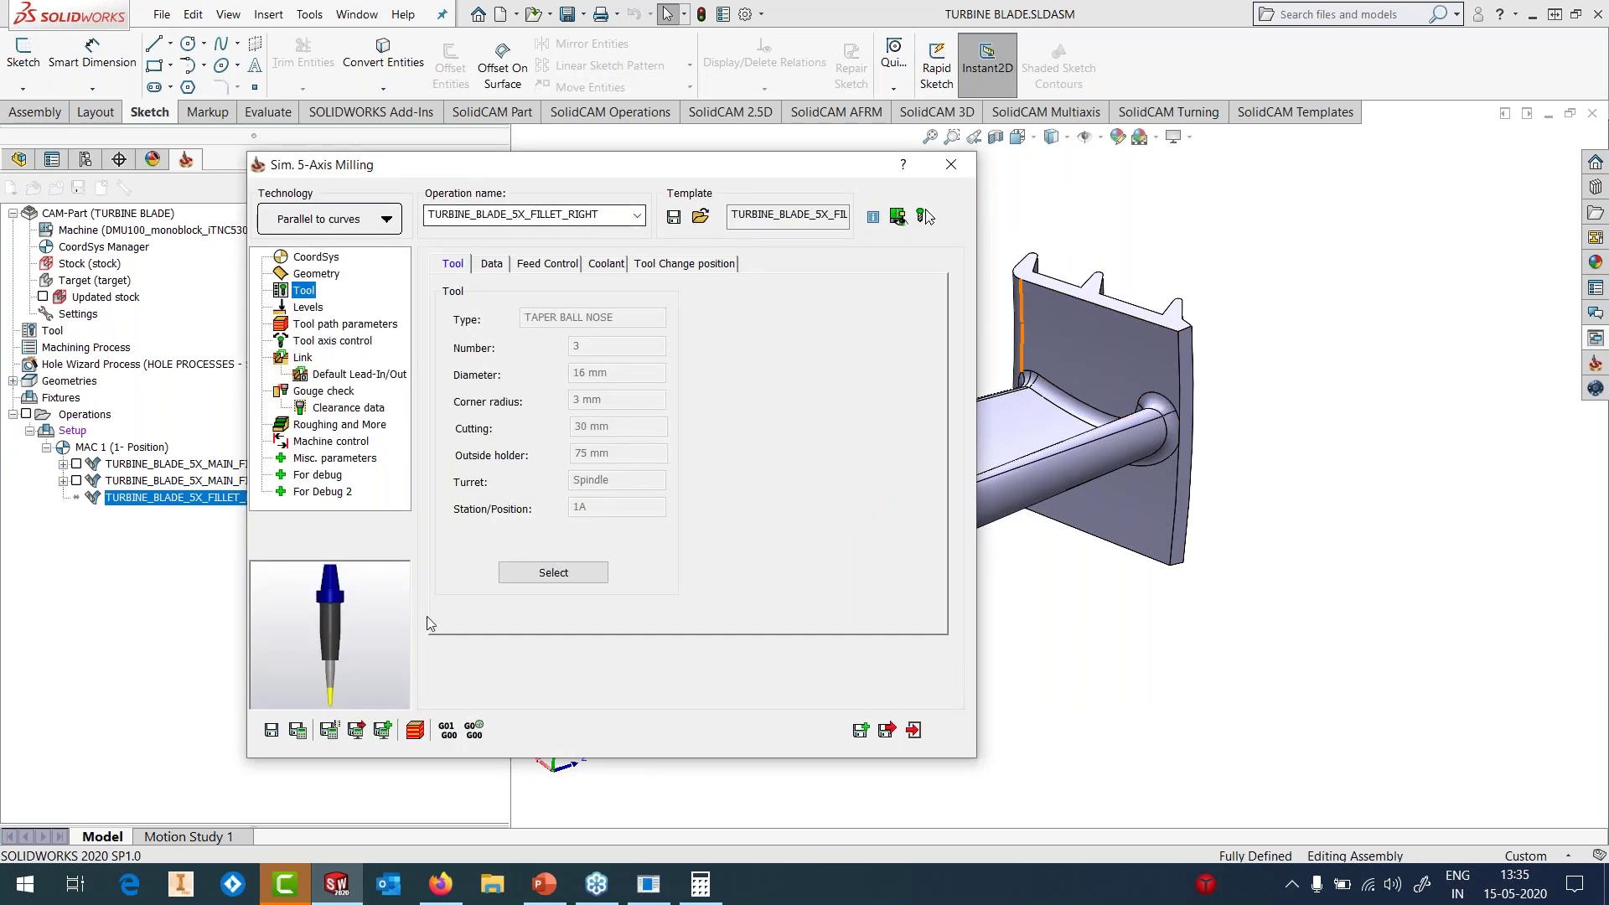
pyautogui.click(307, 308)
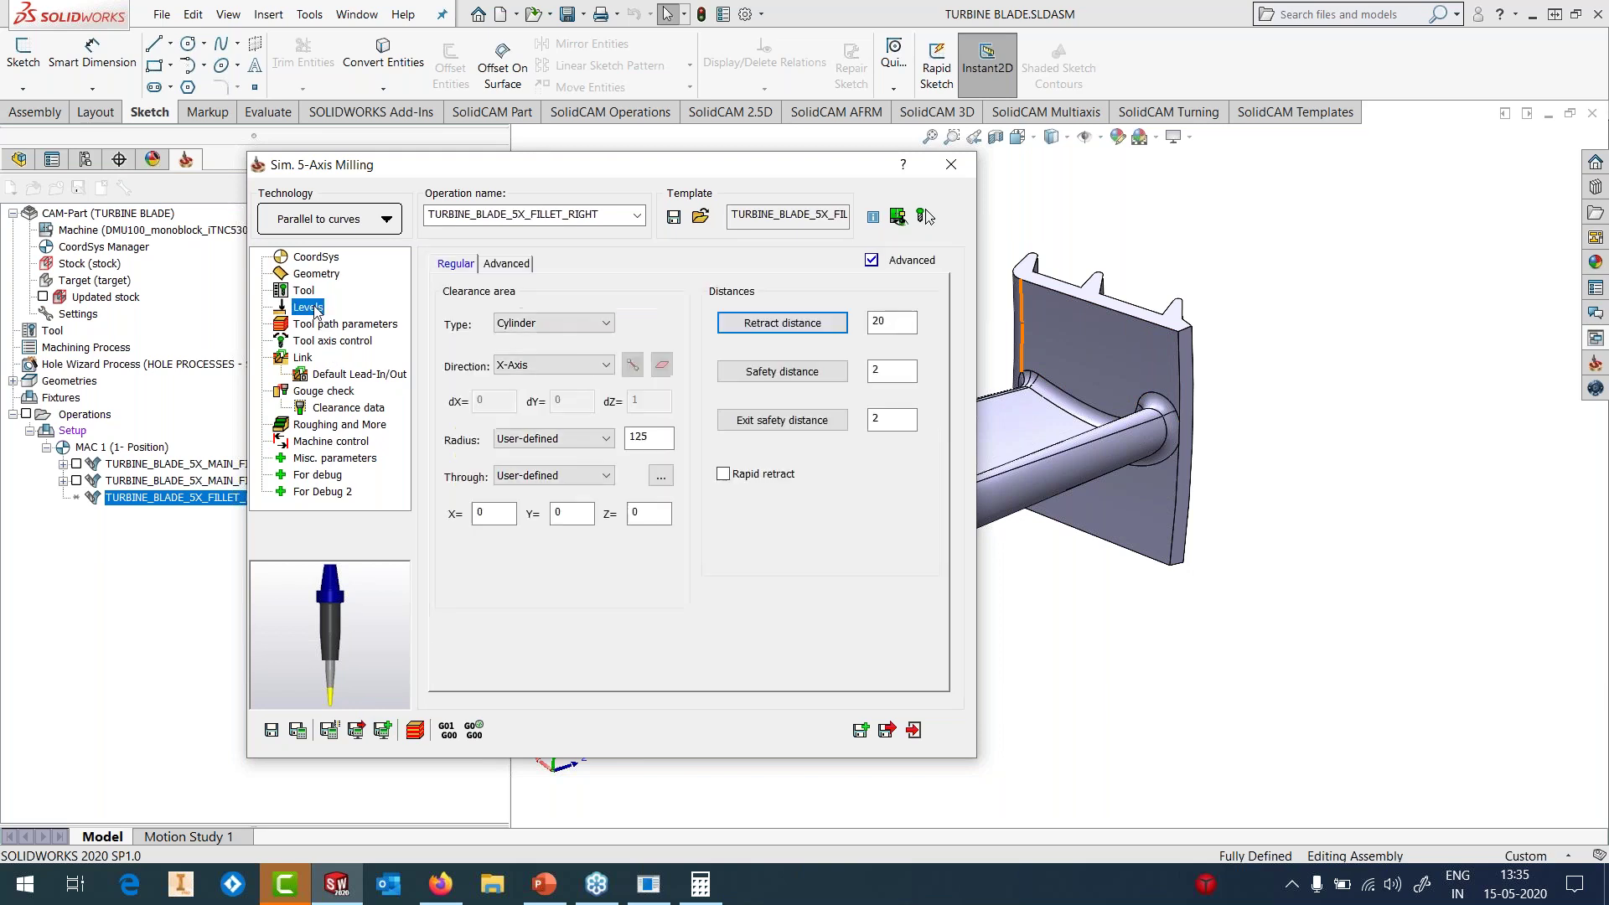
pyautogui.click(305, 293)
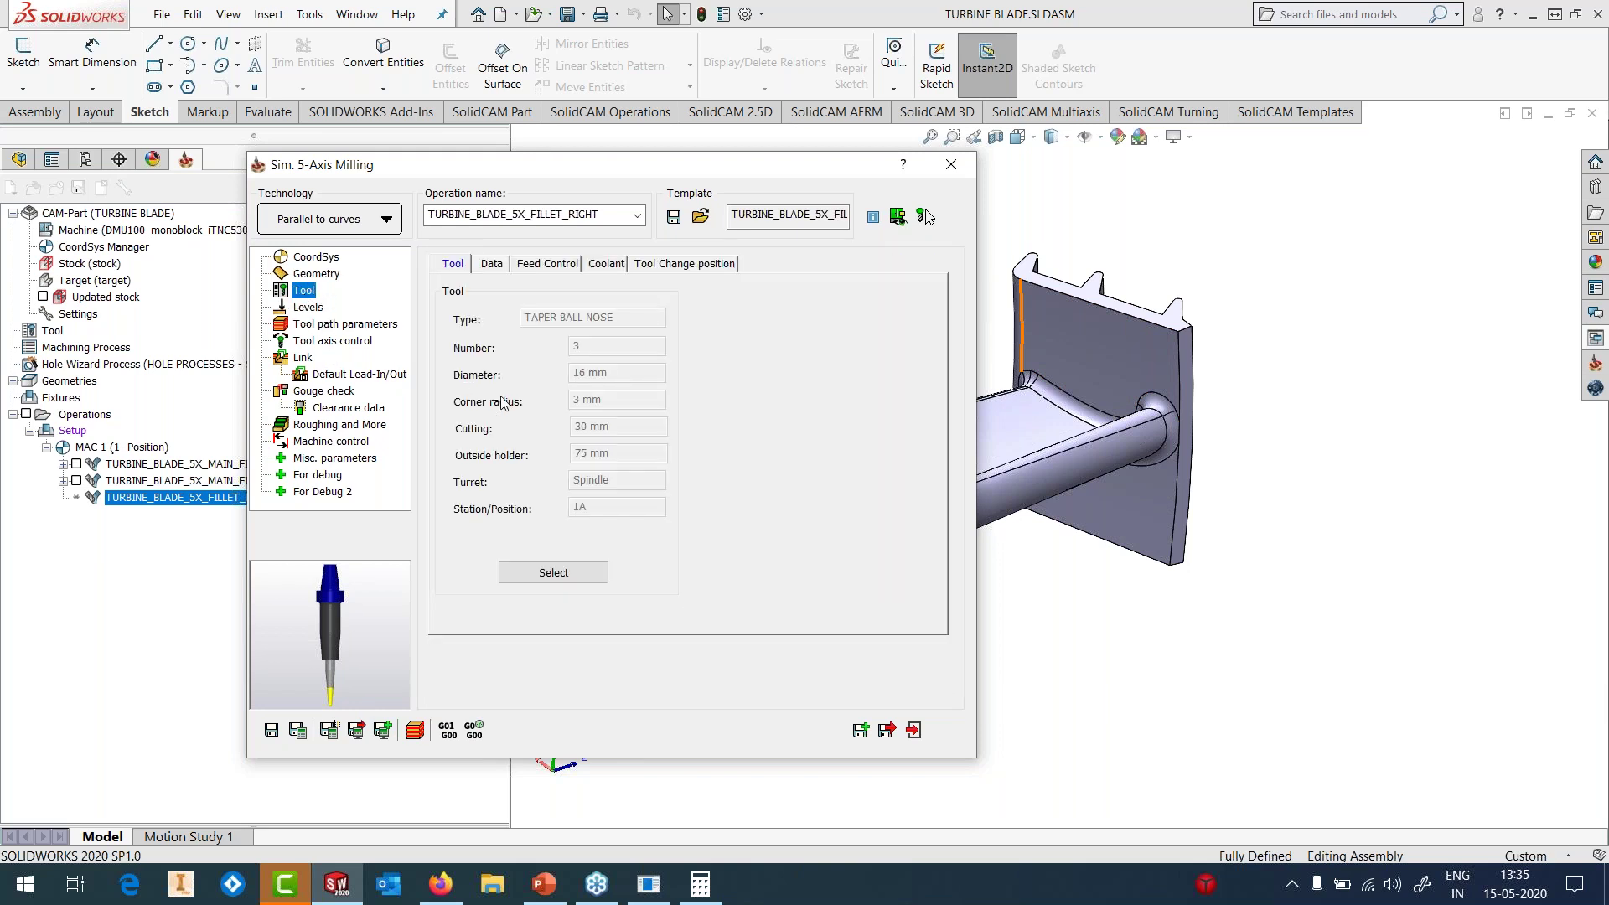
pyautogui.click(305, 307)
# - Define a new drive surface for the fillet operation and select the airfoil faces all around the blade, including its narrow edge faces
pyautogui.click(310, 274)
pyautogui.click(493, 312)
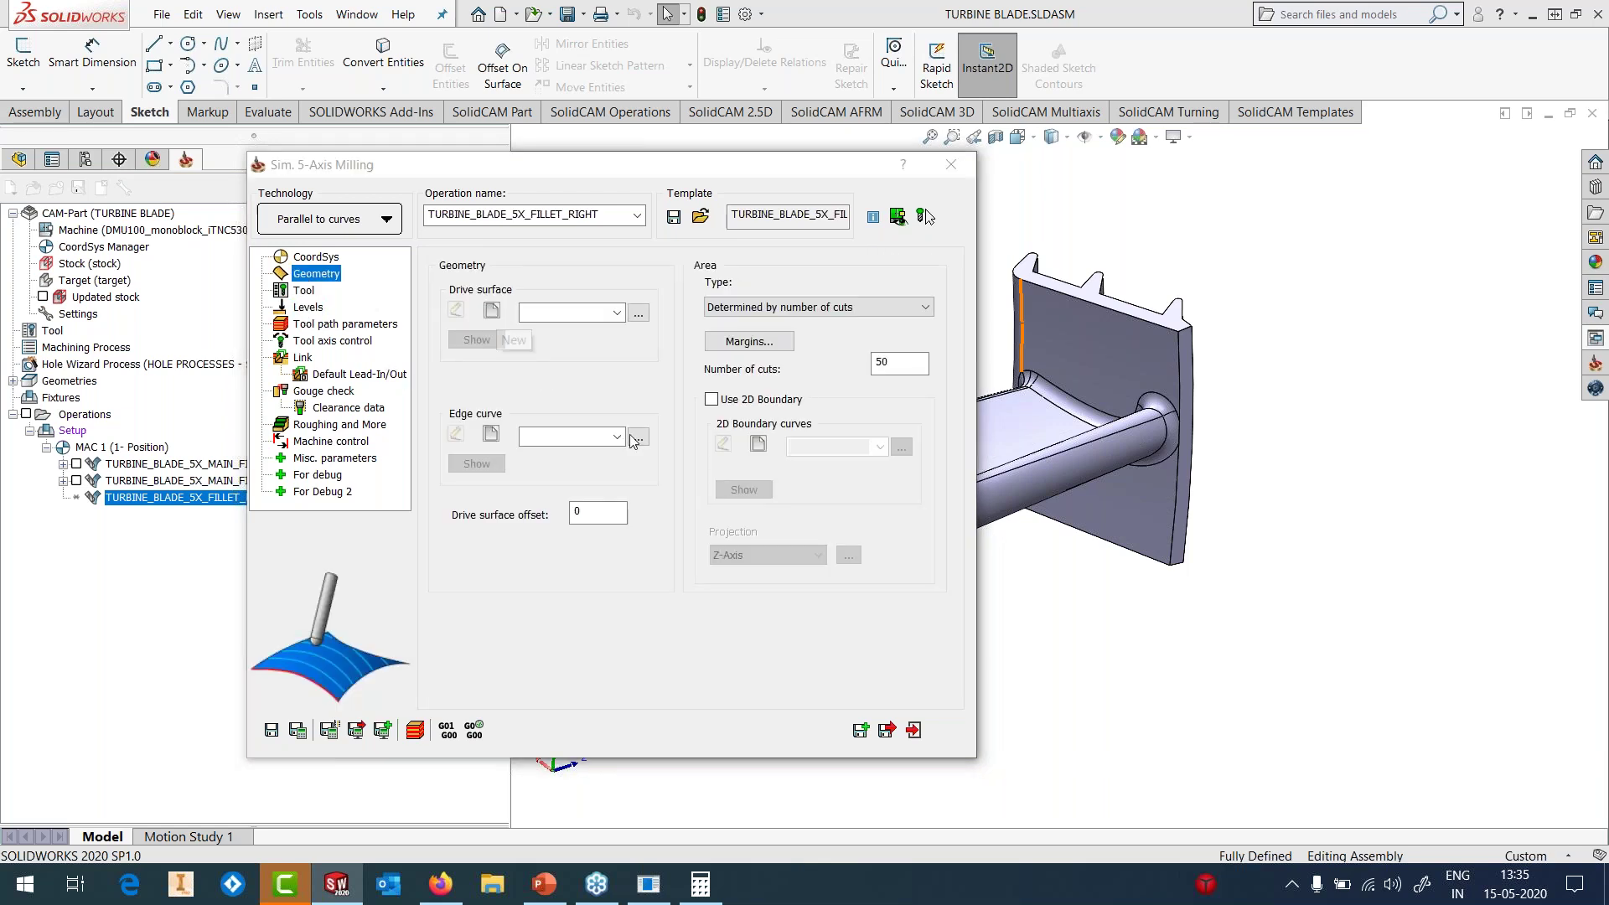
pyautogui.scroll(-5, 1029, 360)
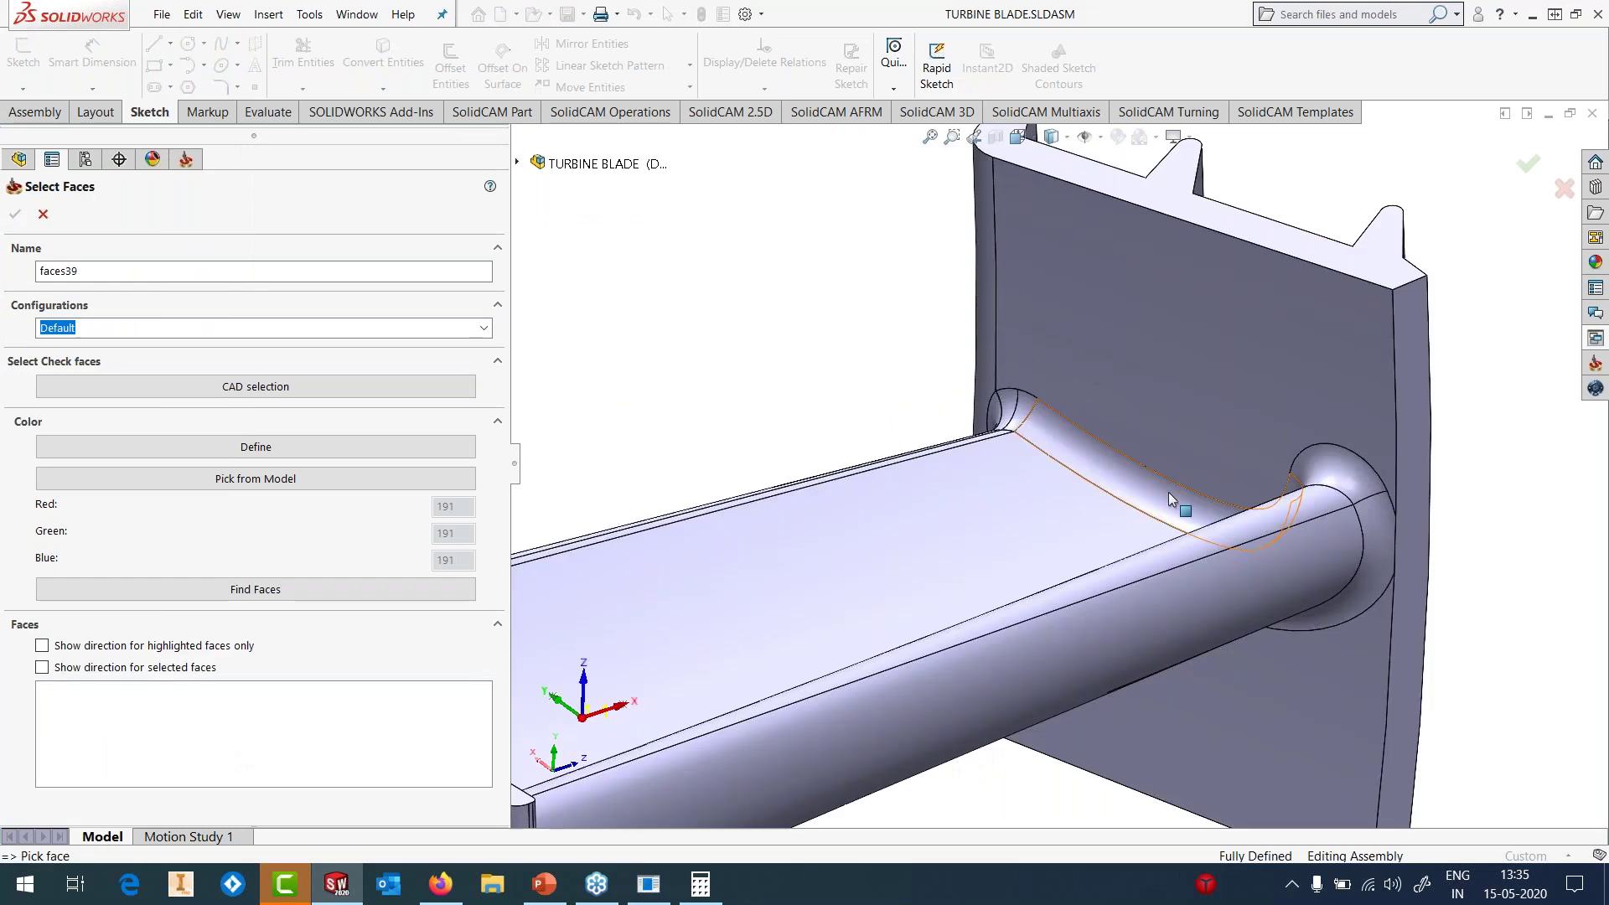
pyautogui.click(1290, 535)
pyautogui.click(1240, 513)
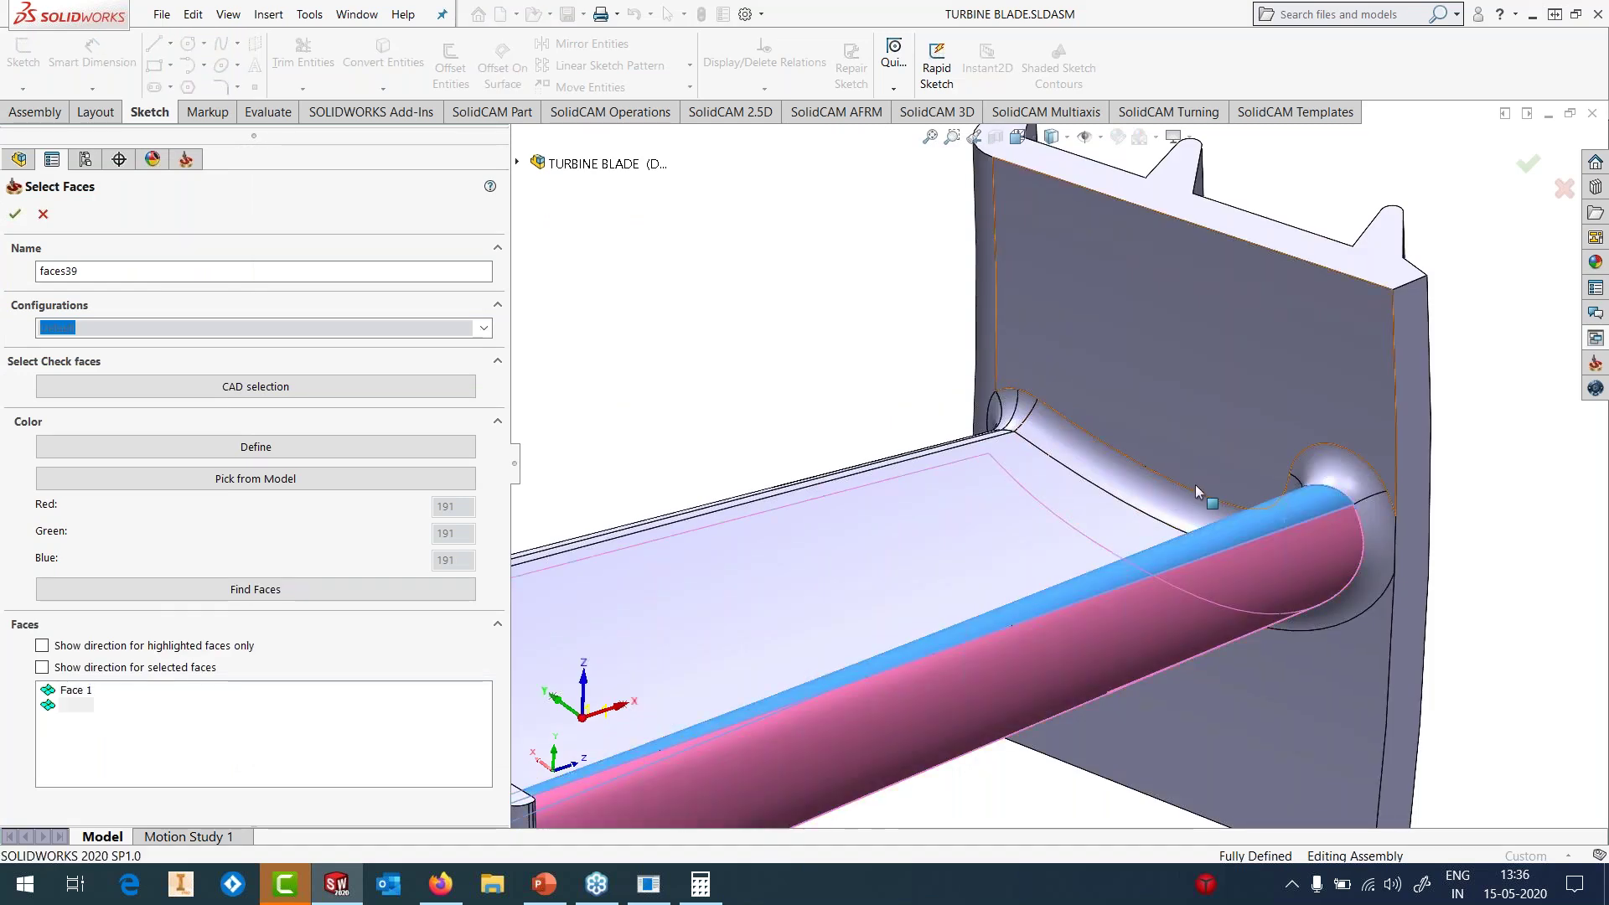
pyautogui.moveTo(1100, 523); pyautogui.dragTo(1196, 609, button='middle')
pyautogui.click(1200, 618)
pyautogui.scroll(-5, 997, 436)
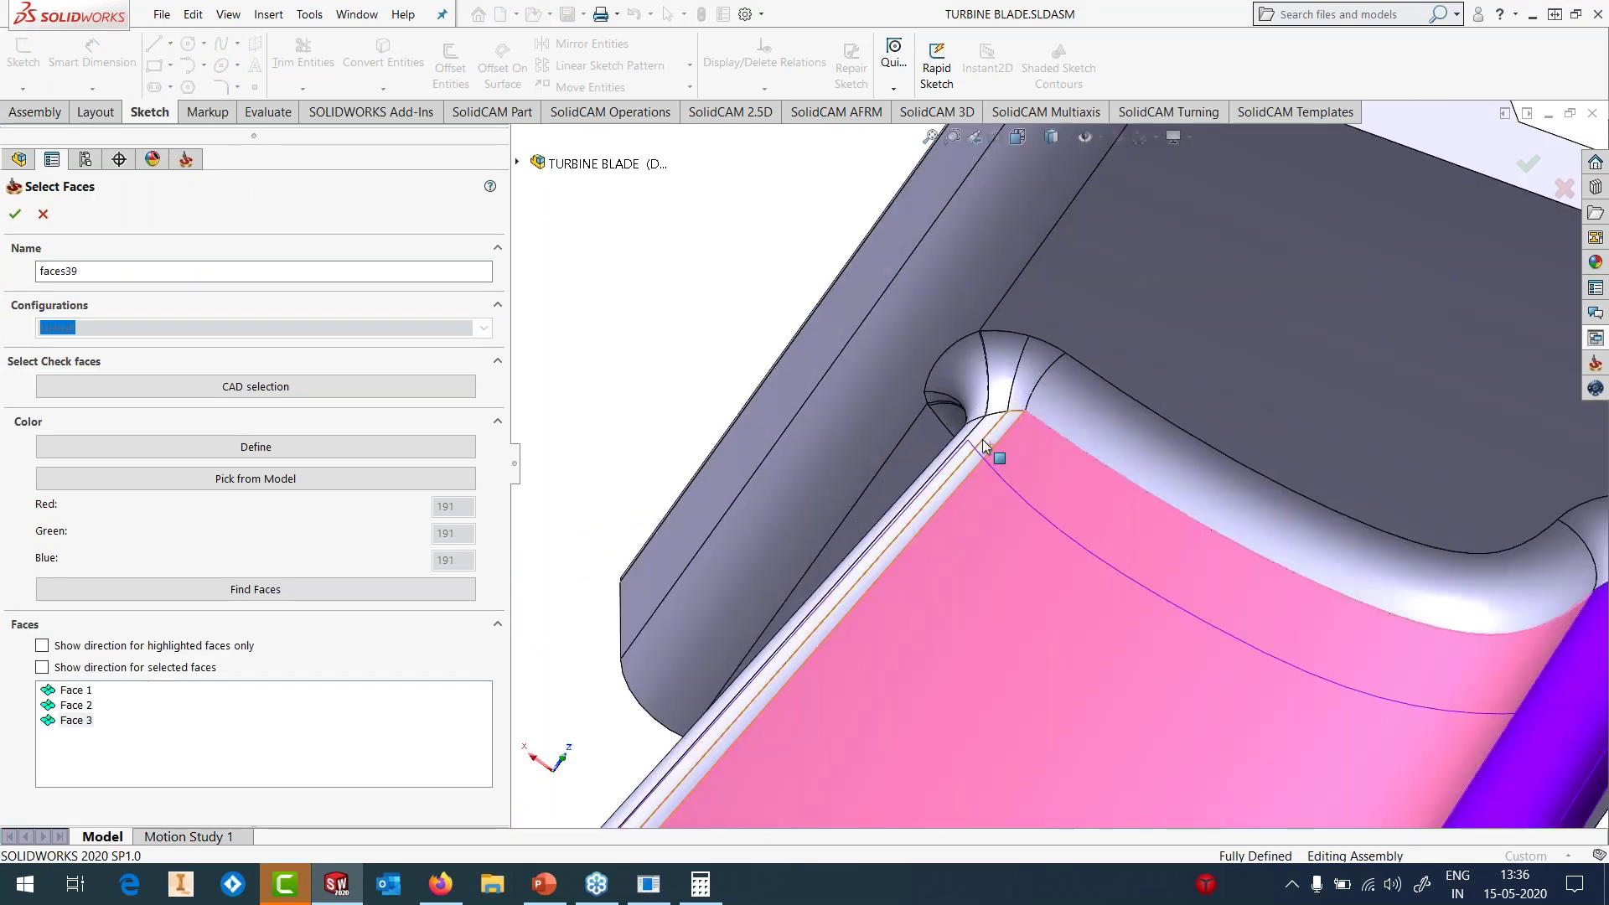
pyautogui.click(987, 434)
pyautogui.click(998, 430)
pyautogui.click(983, 436)
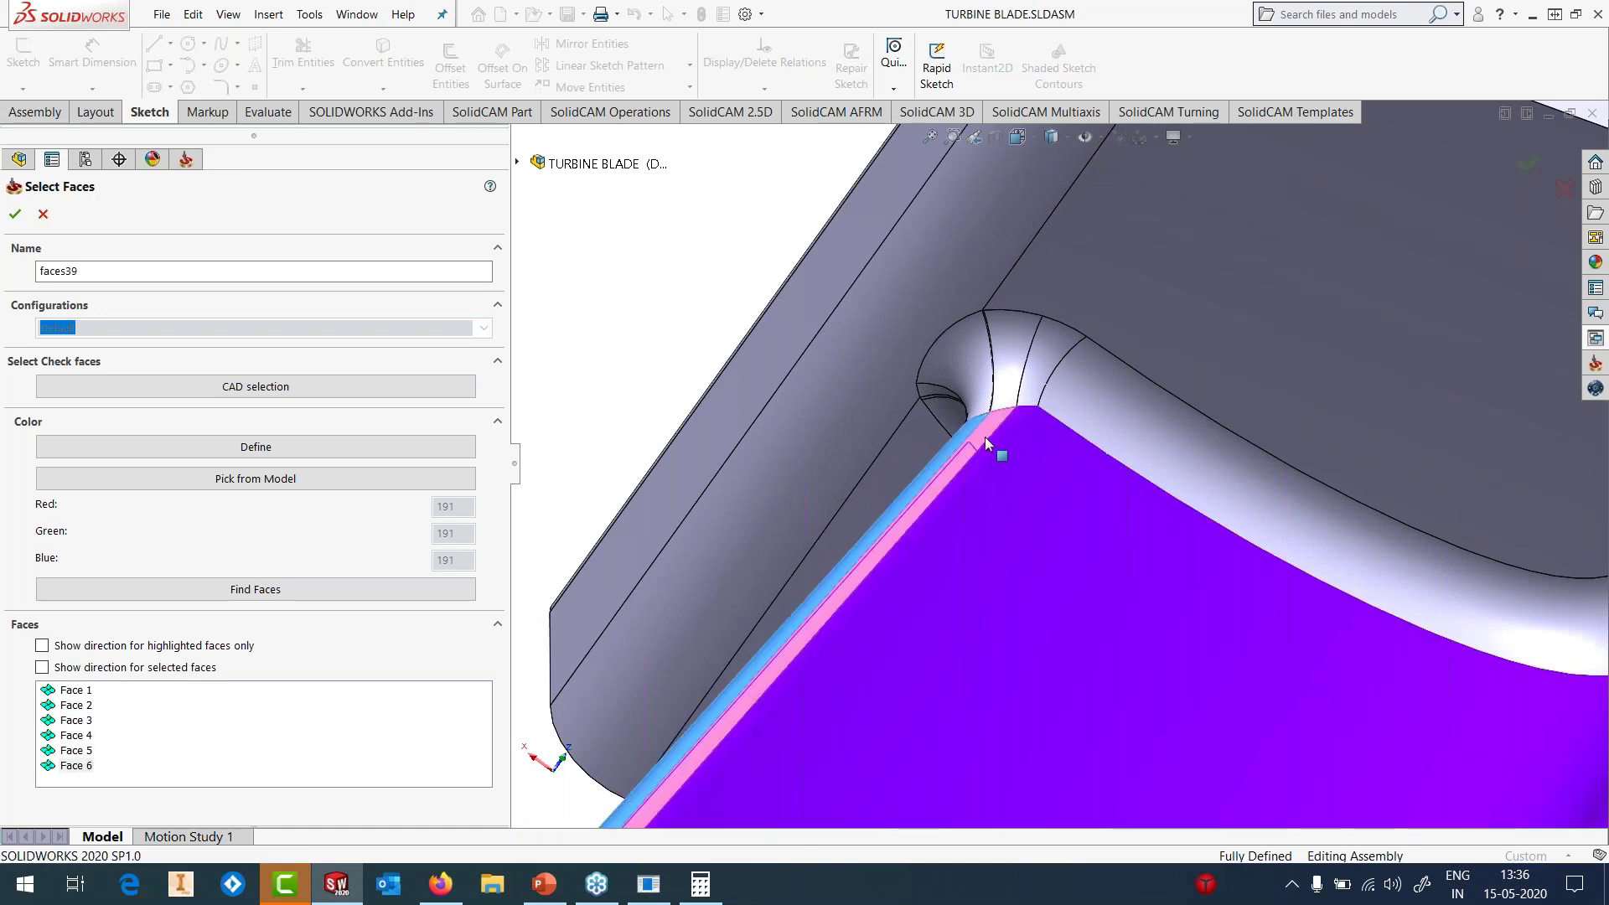
pyautogui.moveTo(984, 436); pyautogui.dragTo(1084, 458, button='middle')
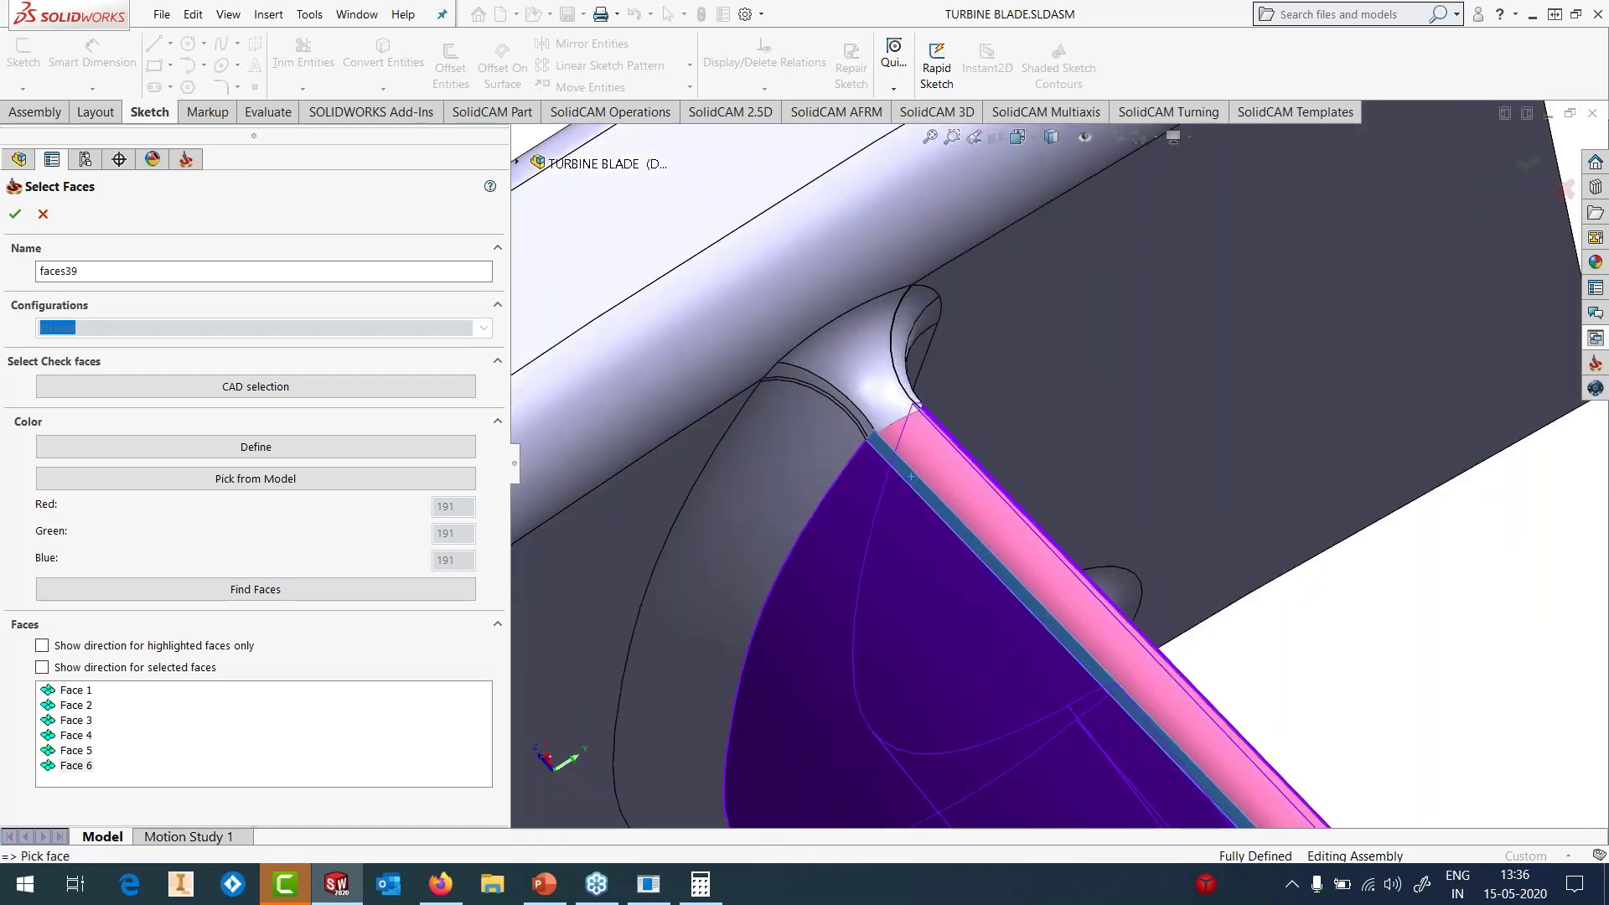
pyautogui.click(943, 447)
# - Add all fillet faces between the airfoil and the end platform to the drive surface and accept the selection
pyautogui.moveTo(943, 447); pyautogui.dragTo(1163, 499, button='middle')
pyautogui.click(1163, 499)
pyautogui.click(1078, 526)
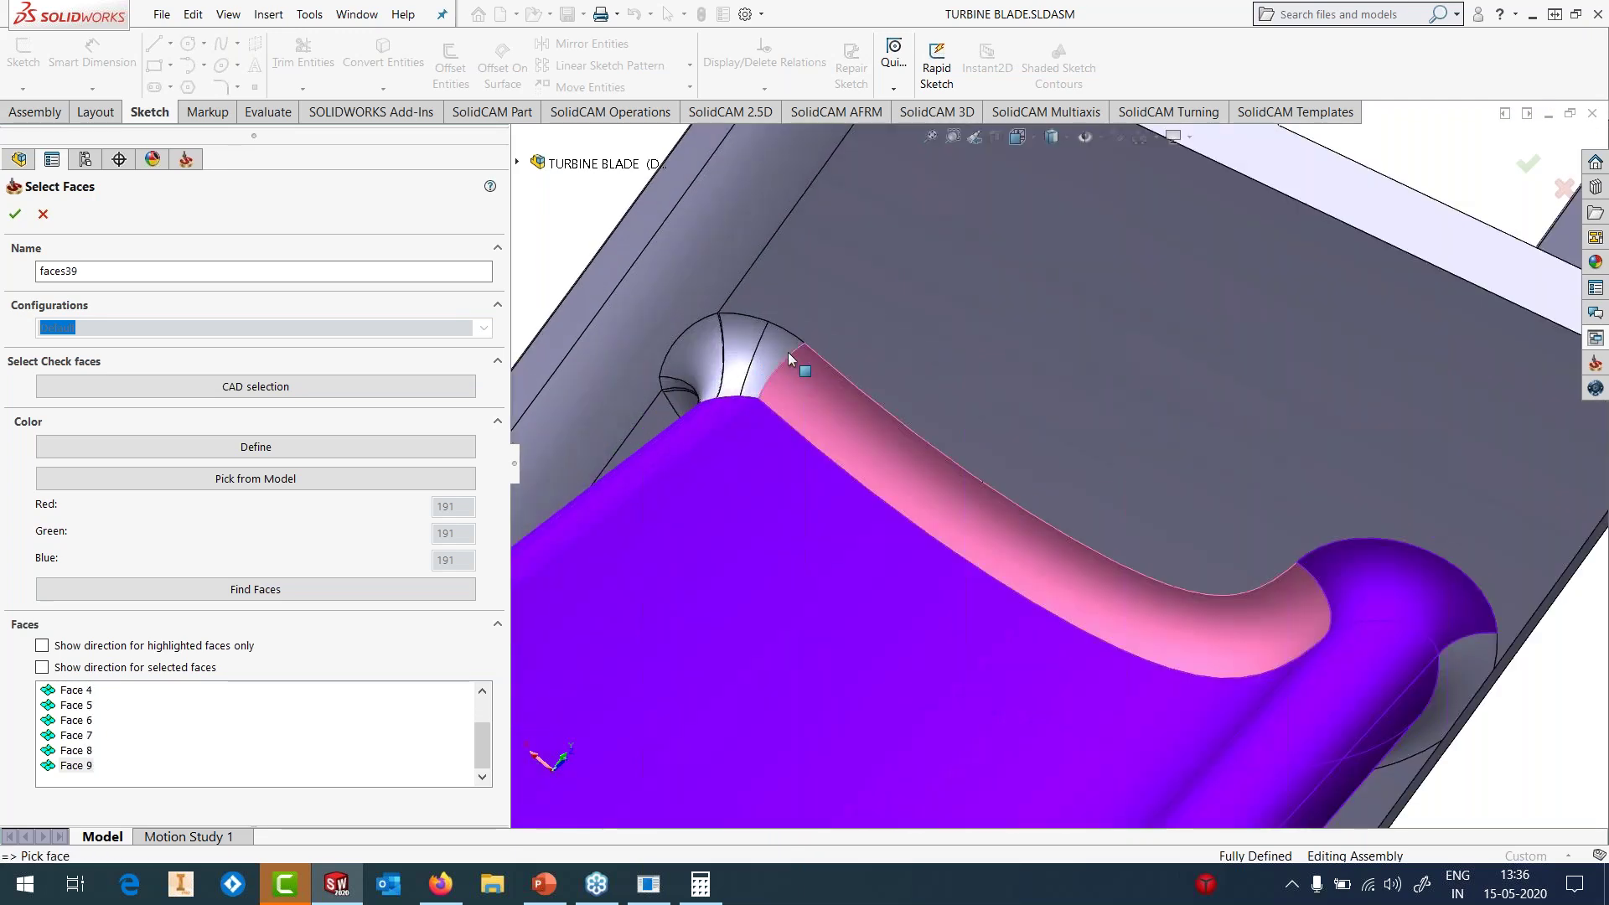
pyautogui.scroll(-5, 796, 365)
pyautogui.click(816, 366)
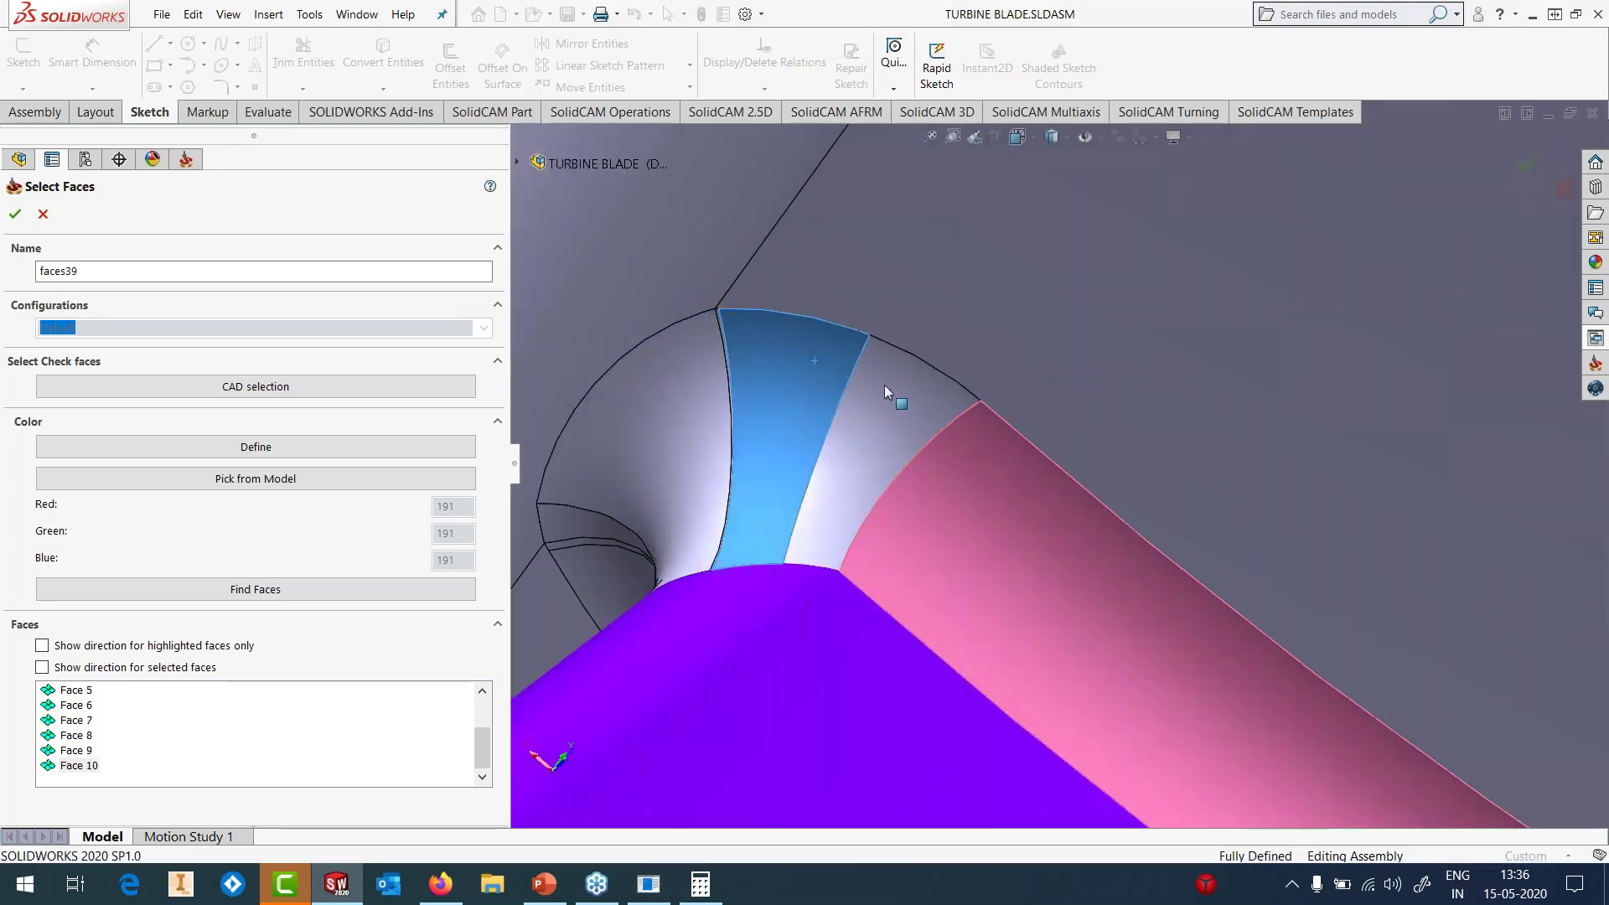
pyautogui.scroll(-3, 994, 434)
pyautogui.click(872, 390)
pyautogui.click(870, 391)
pyautogui.scroll(-4, 712, 342)
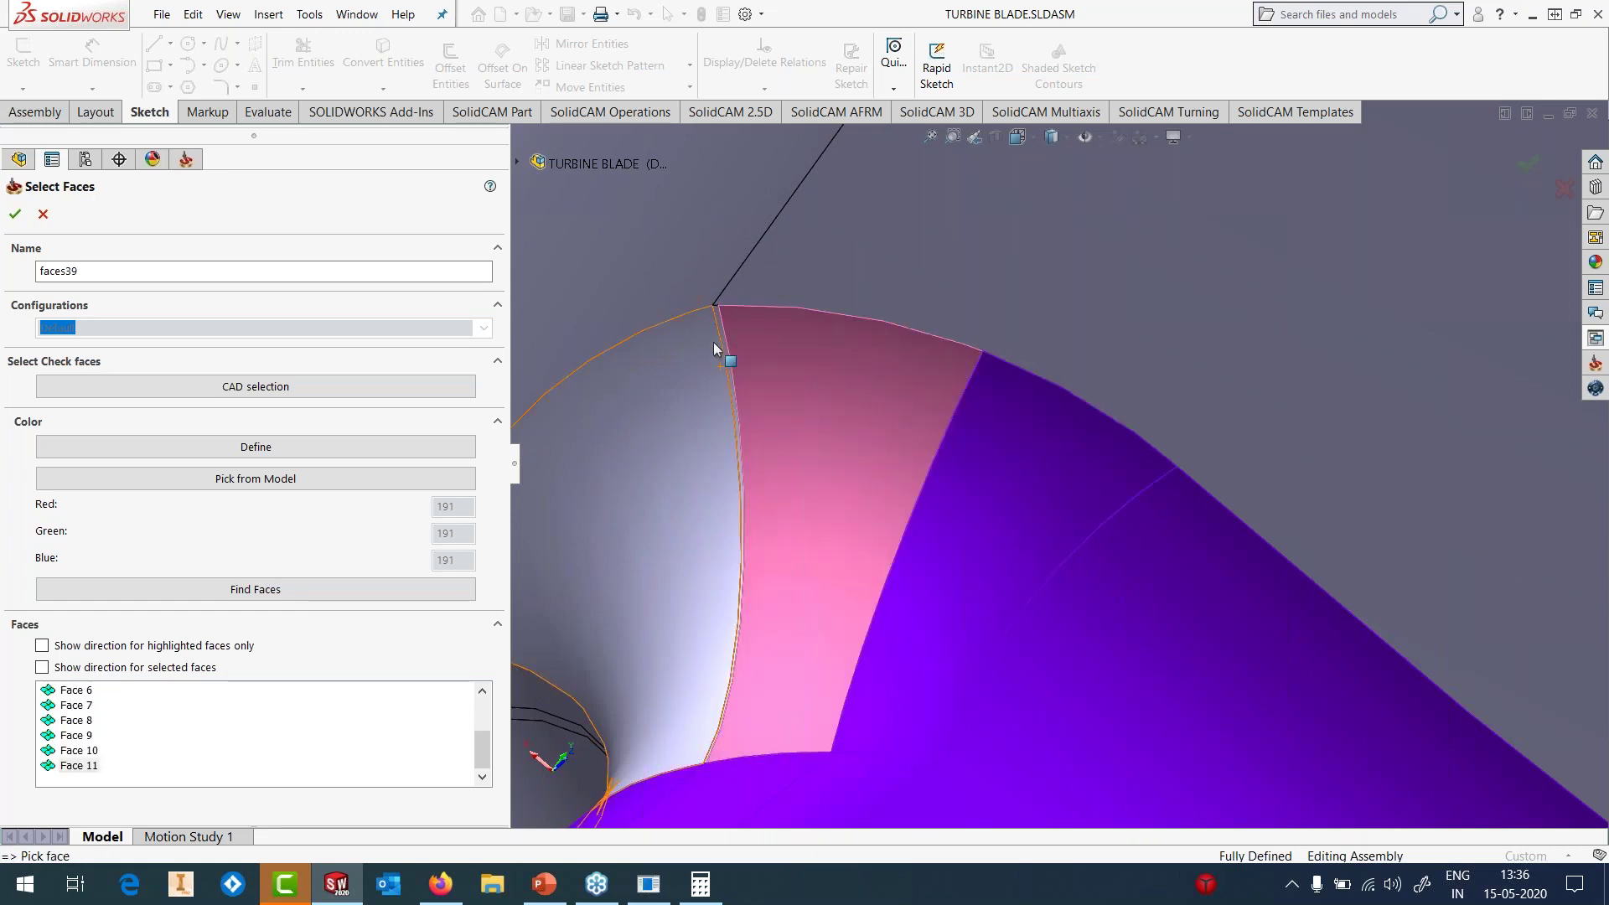
pyautogui.click(767, 404)
pyautogui.moveTo(766, 404); pyautogui.dragTo(817, 632, button='middle')
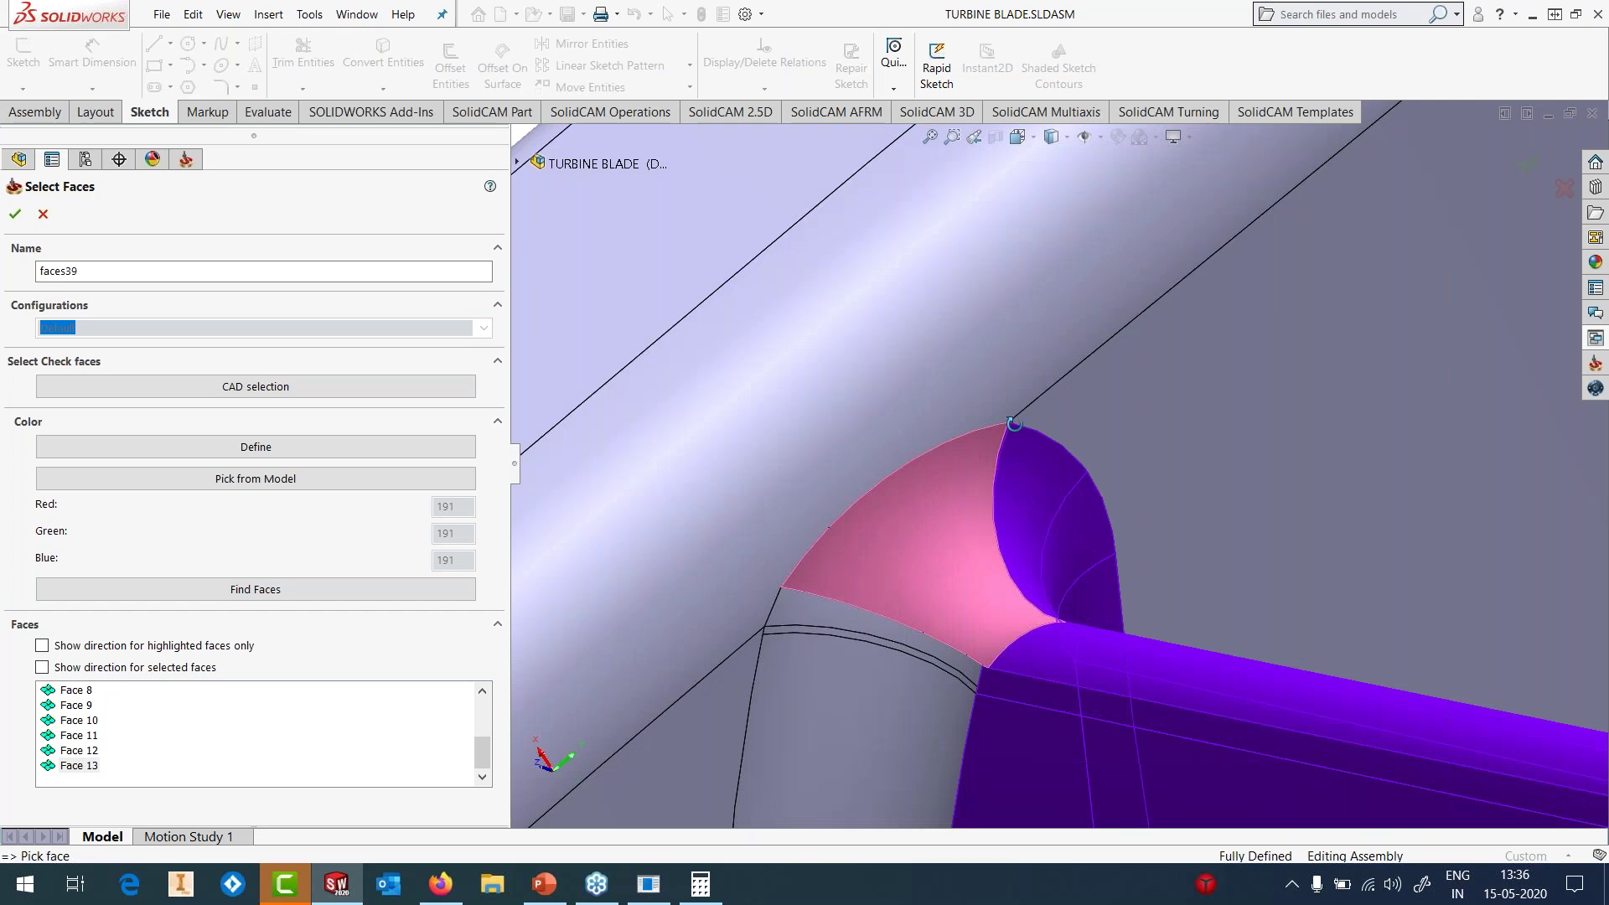
pyautogui.click(817, 634)
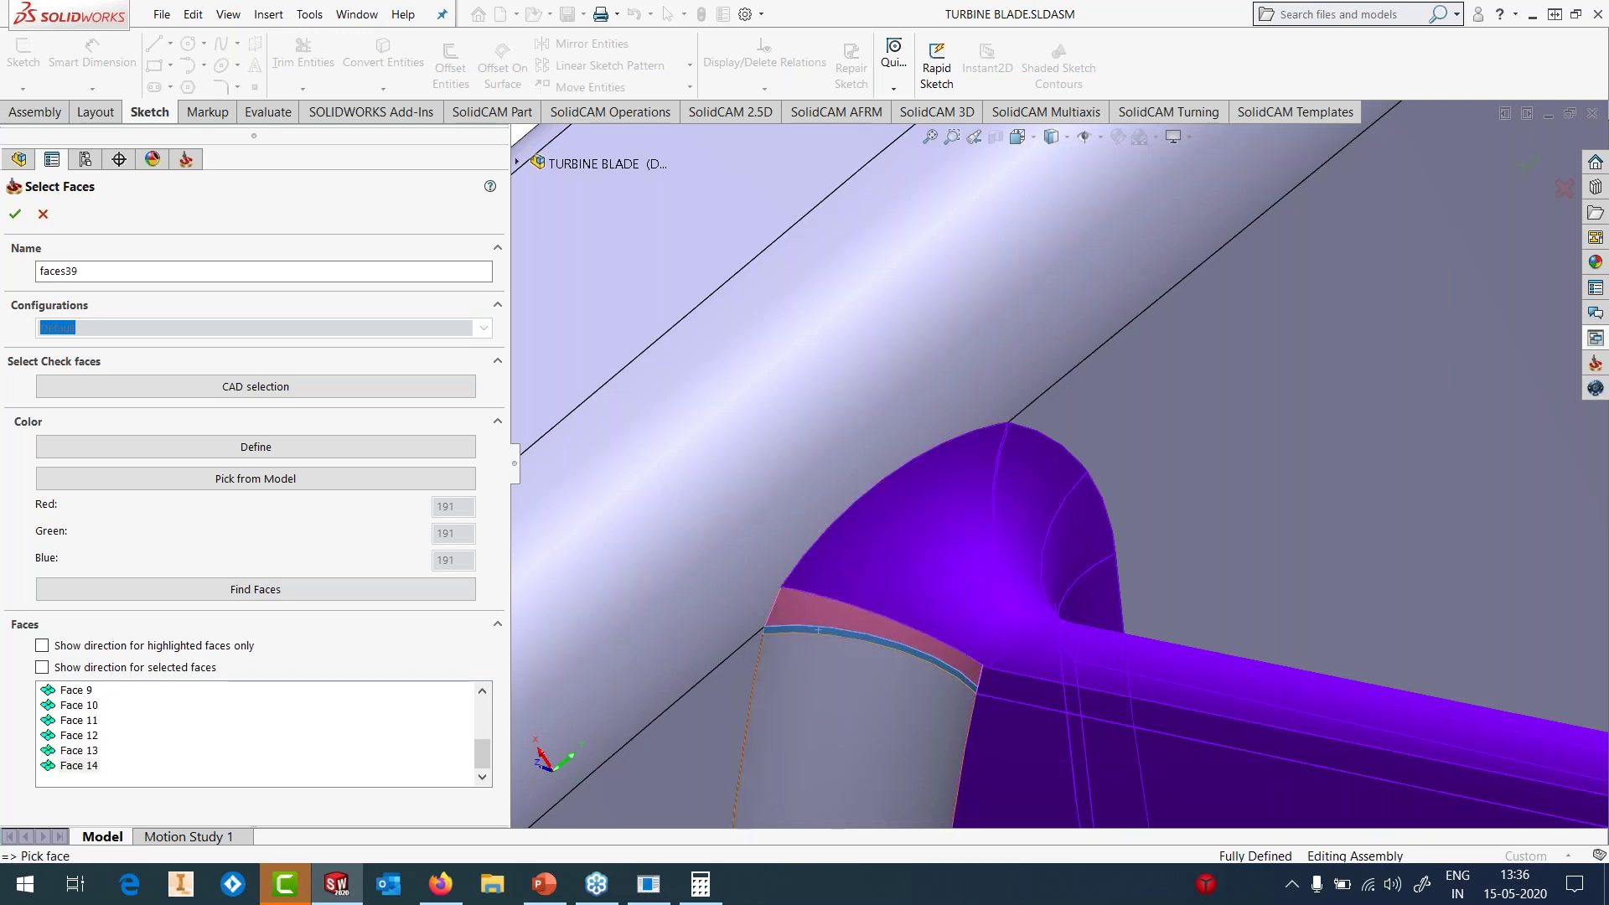
pyautogui.click(856, 653)
pyautogui.moveTo(856, 652); pyautogui.dragTo(1239, 536, button='middle')
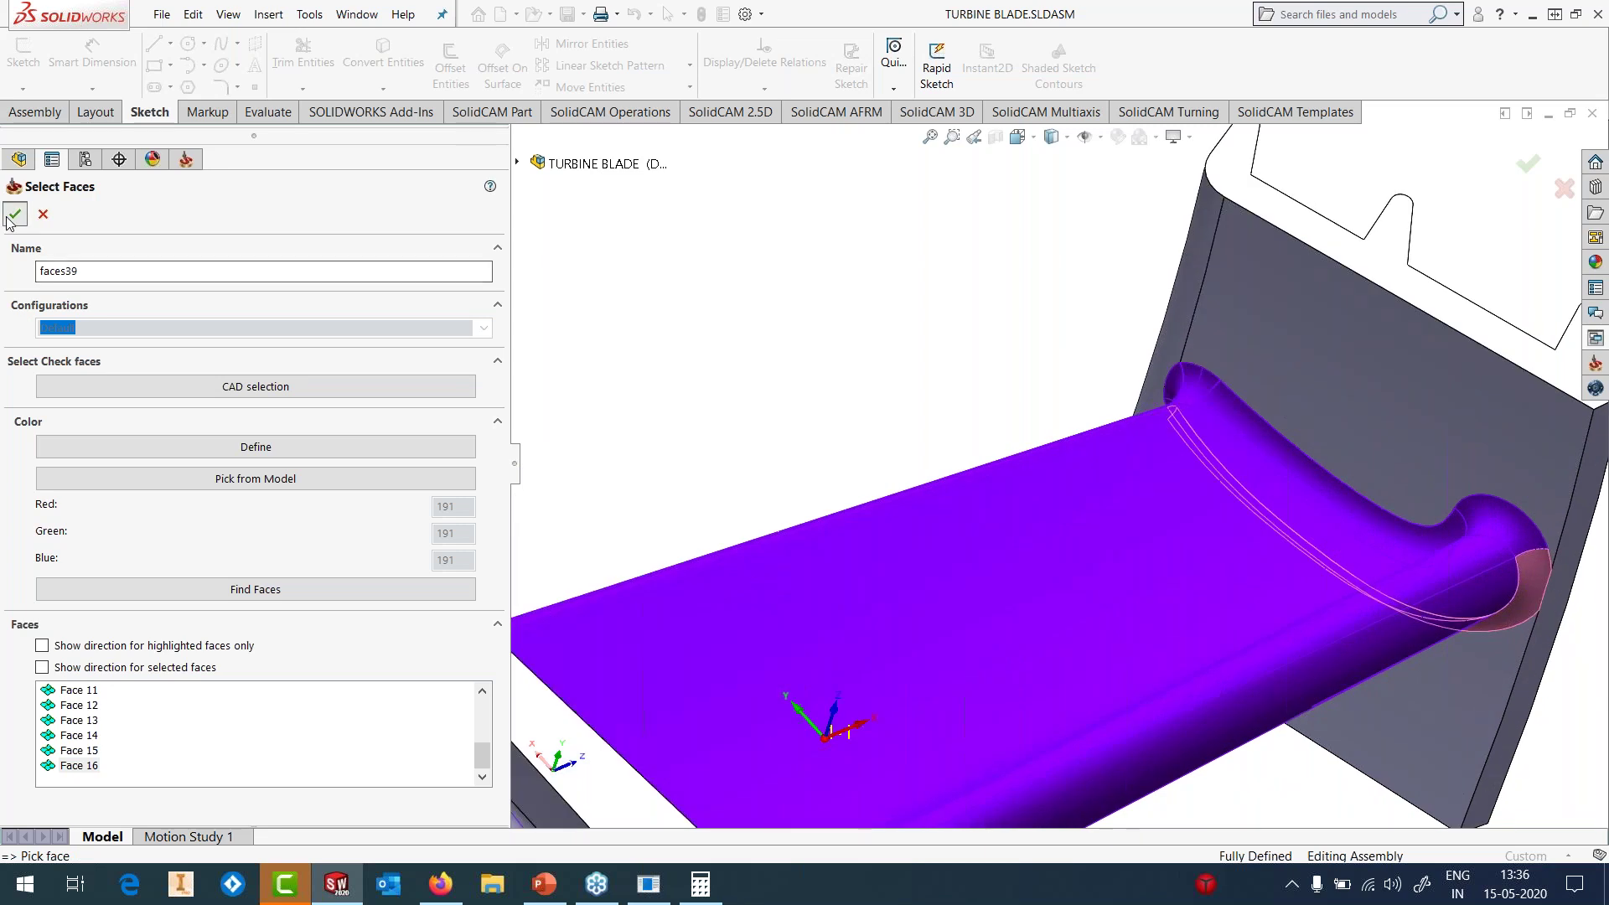
pyautogui.click(15, 213)
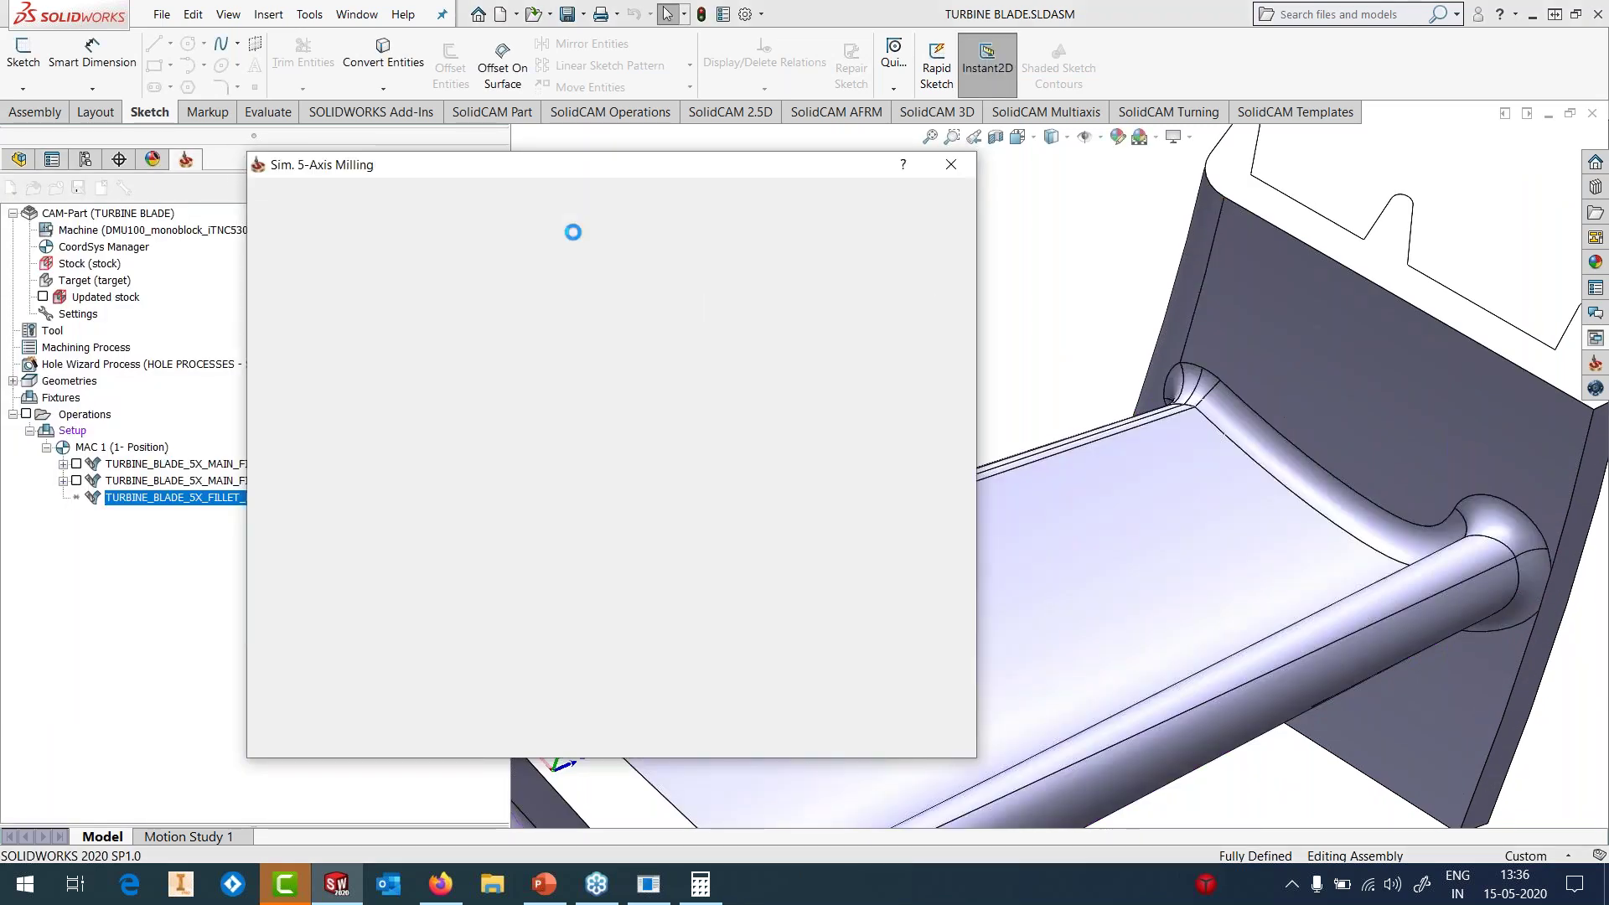
# - Start a new edge curve chain along the fillet's outer edge on the platform face, continuing around the thick edge to the blade's other side
pyautogui.click(491, 433)
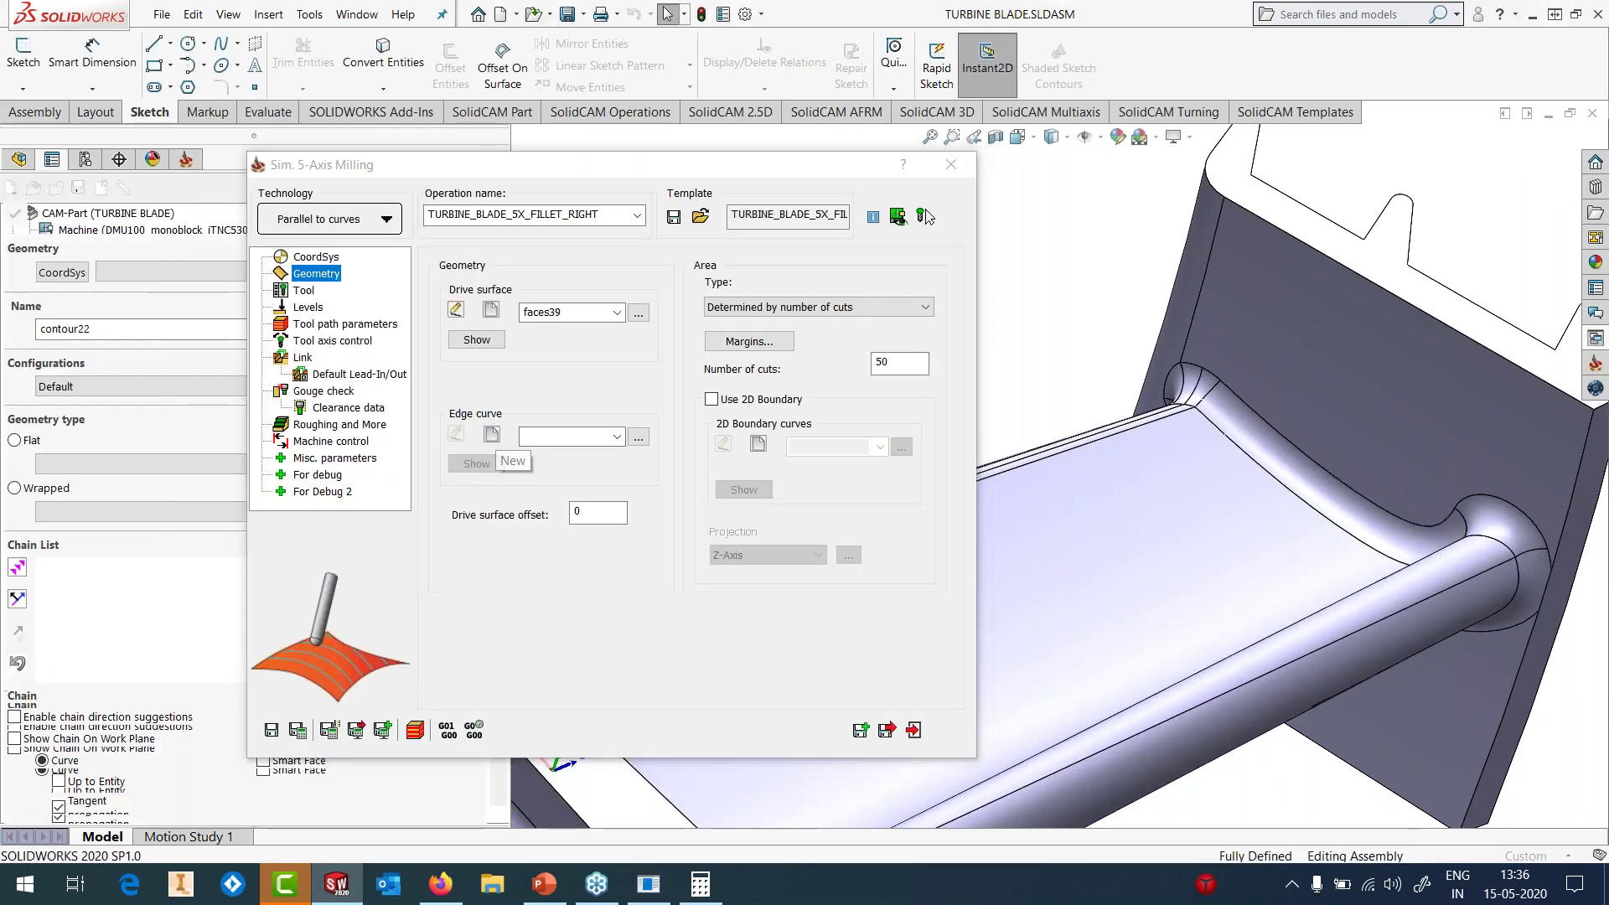
pyautogui.click(1328, 469)
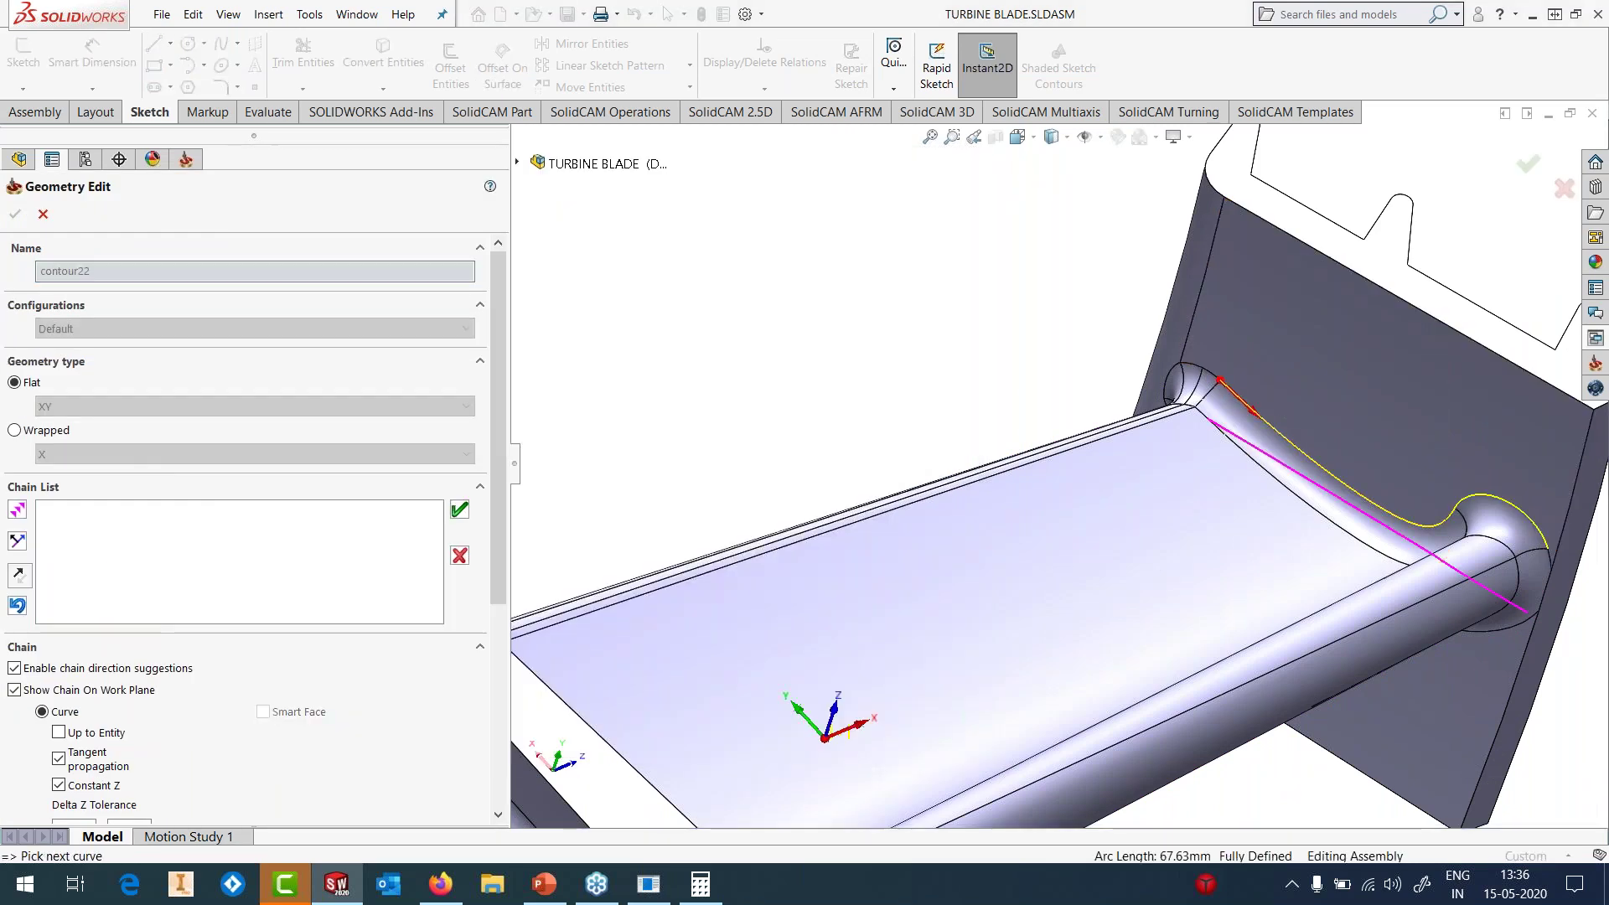
pyautogui.scroll(-3, 1521, 598)
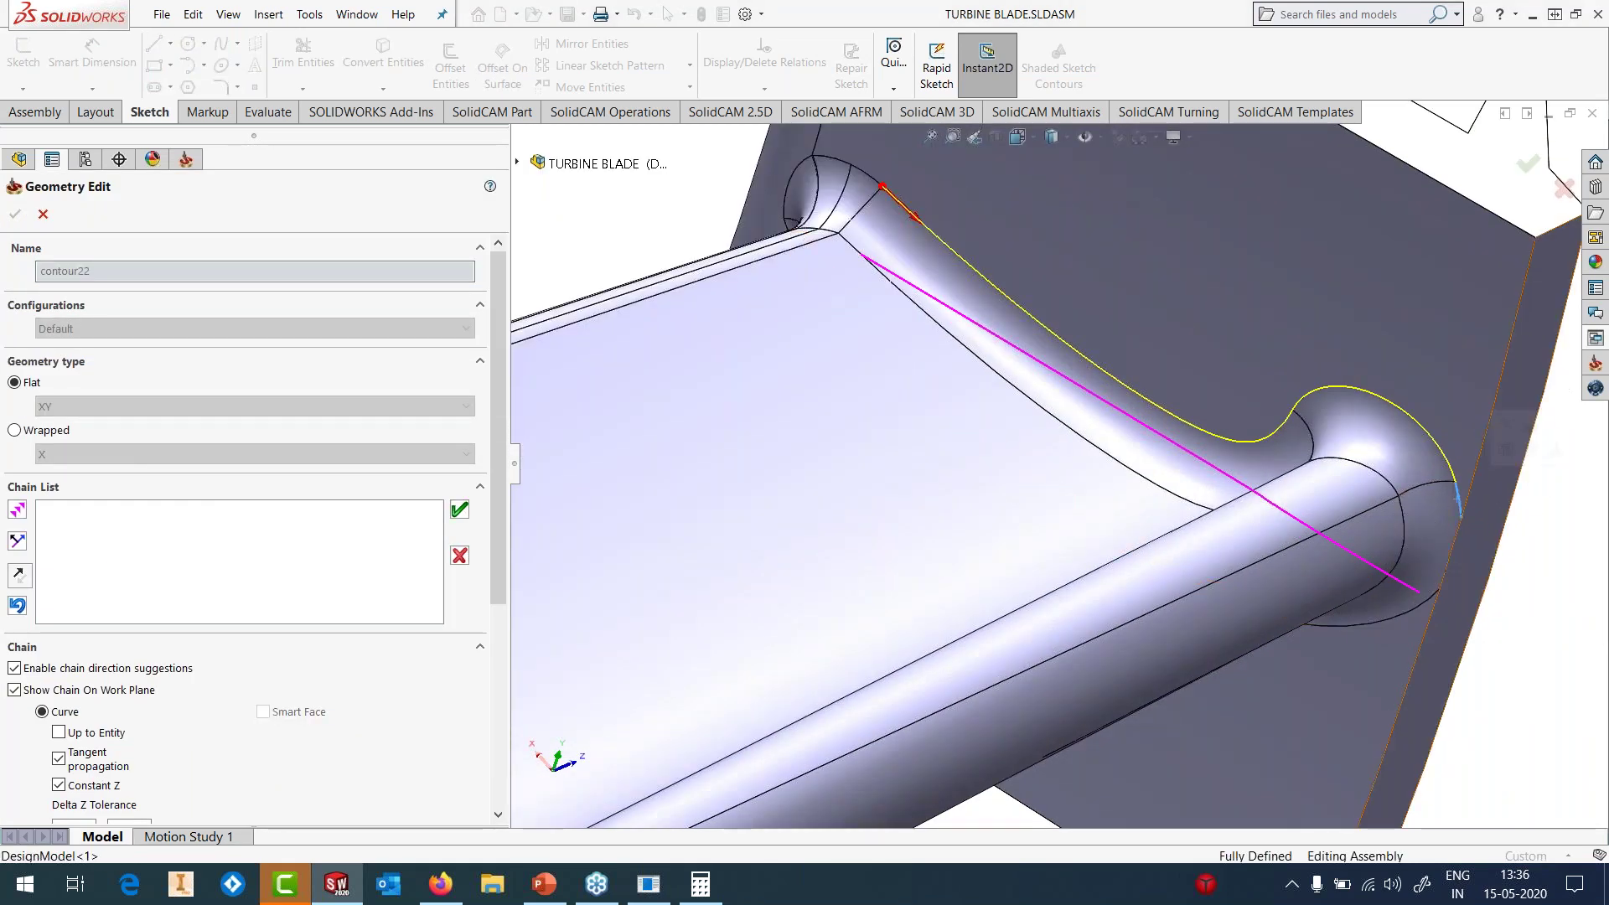
pyautogui.click(1446, 562)
pyautogui.click(1438, 593)
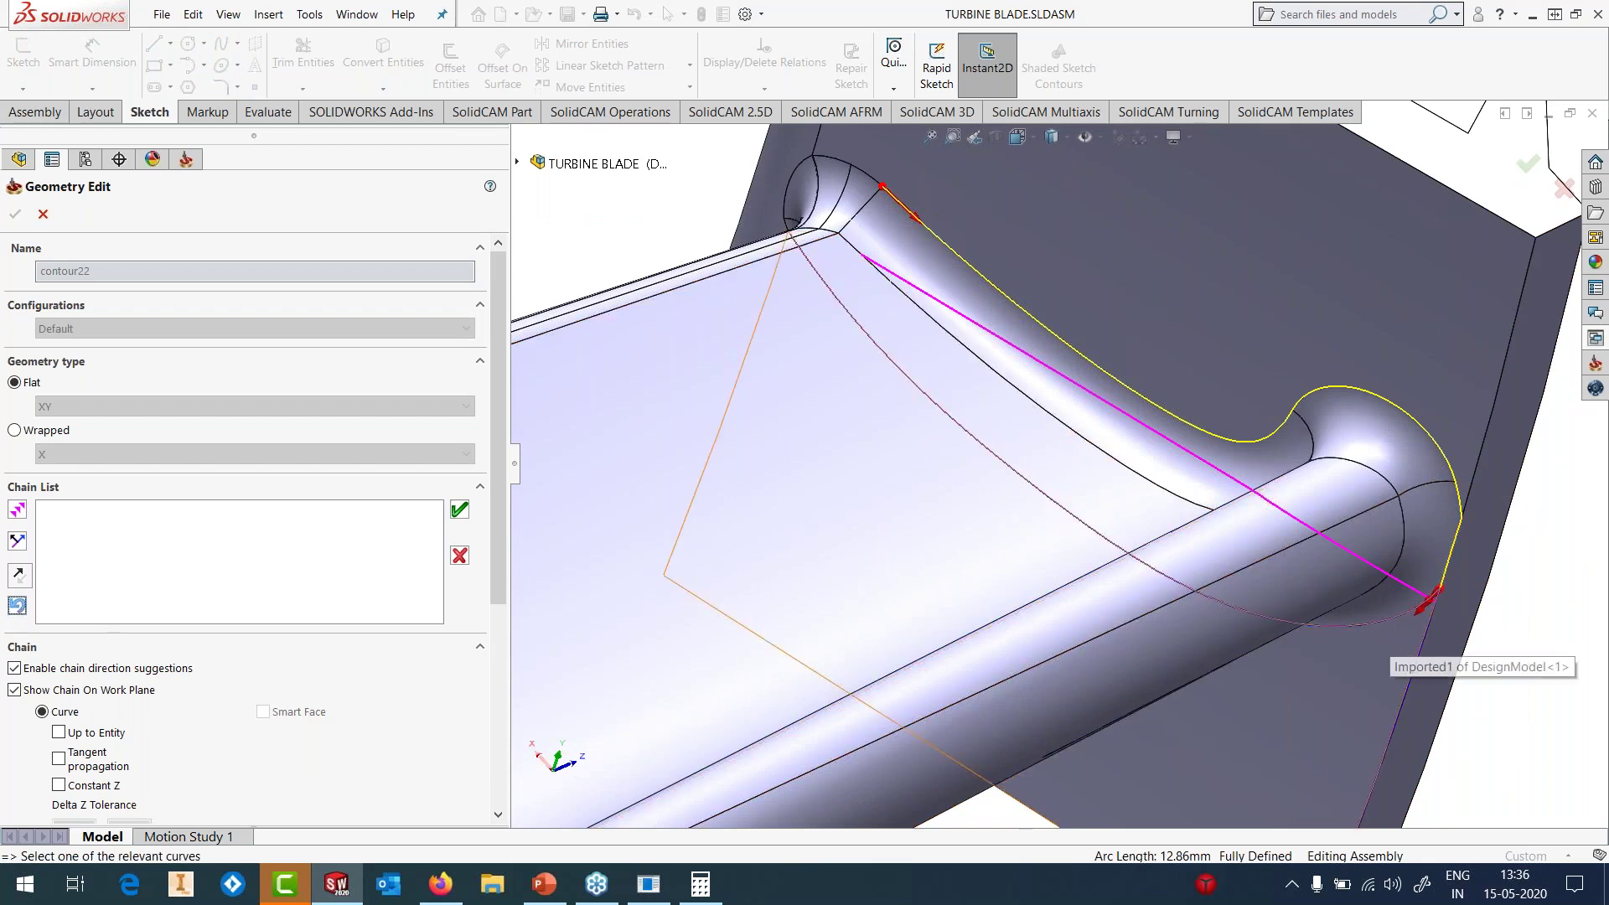
pyautogui.click(1431, 597)
# - Continue the edge curve chain around the fillet at the blade's thin edge to close the loop, and accept the geometry
pyautogui.moveTo(1431, 597); pyautogui.dragTo(912, 313, button='middle')
pyautogui.scroll(-10, 910, 313)
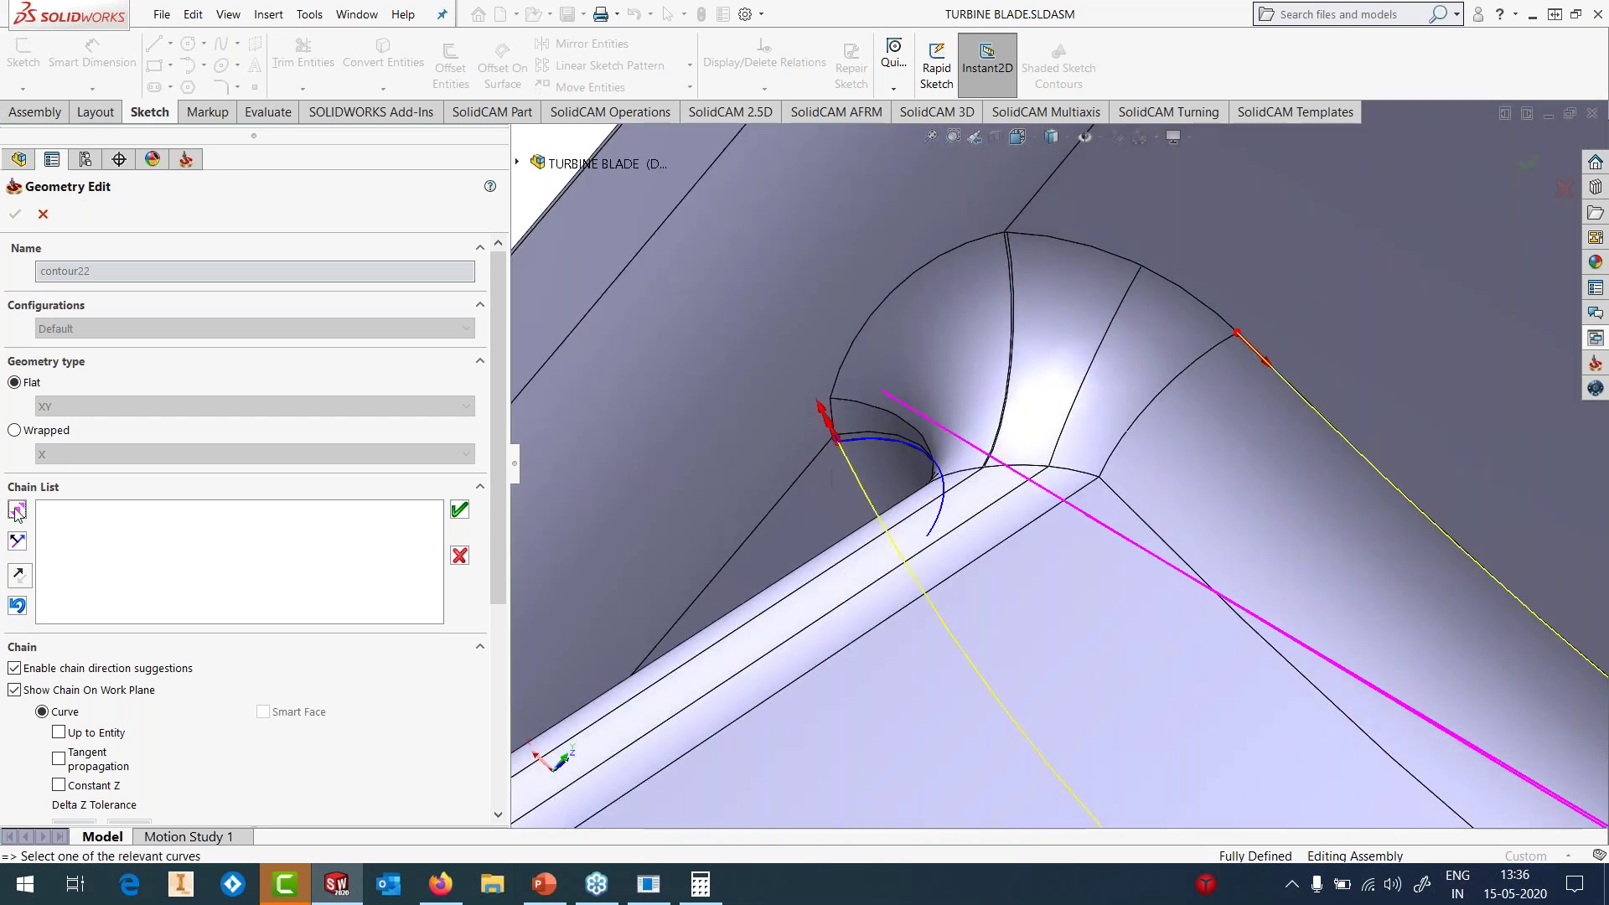
pyautogui.click(16, 510)
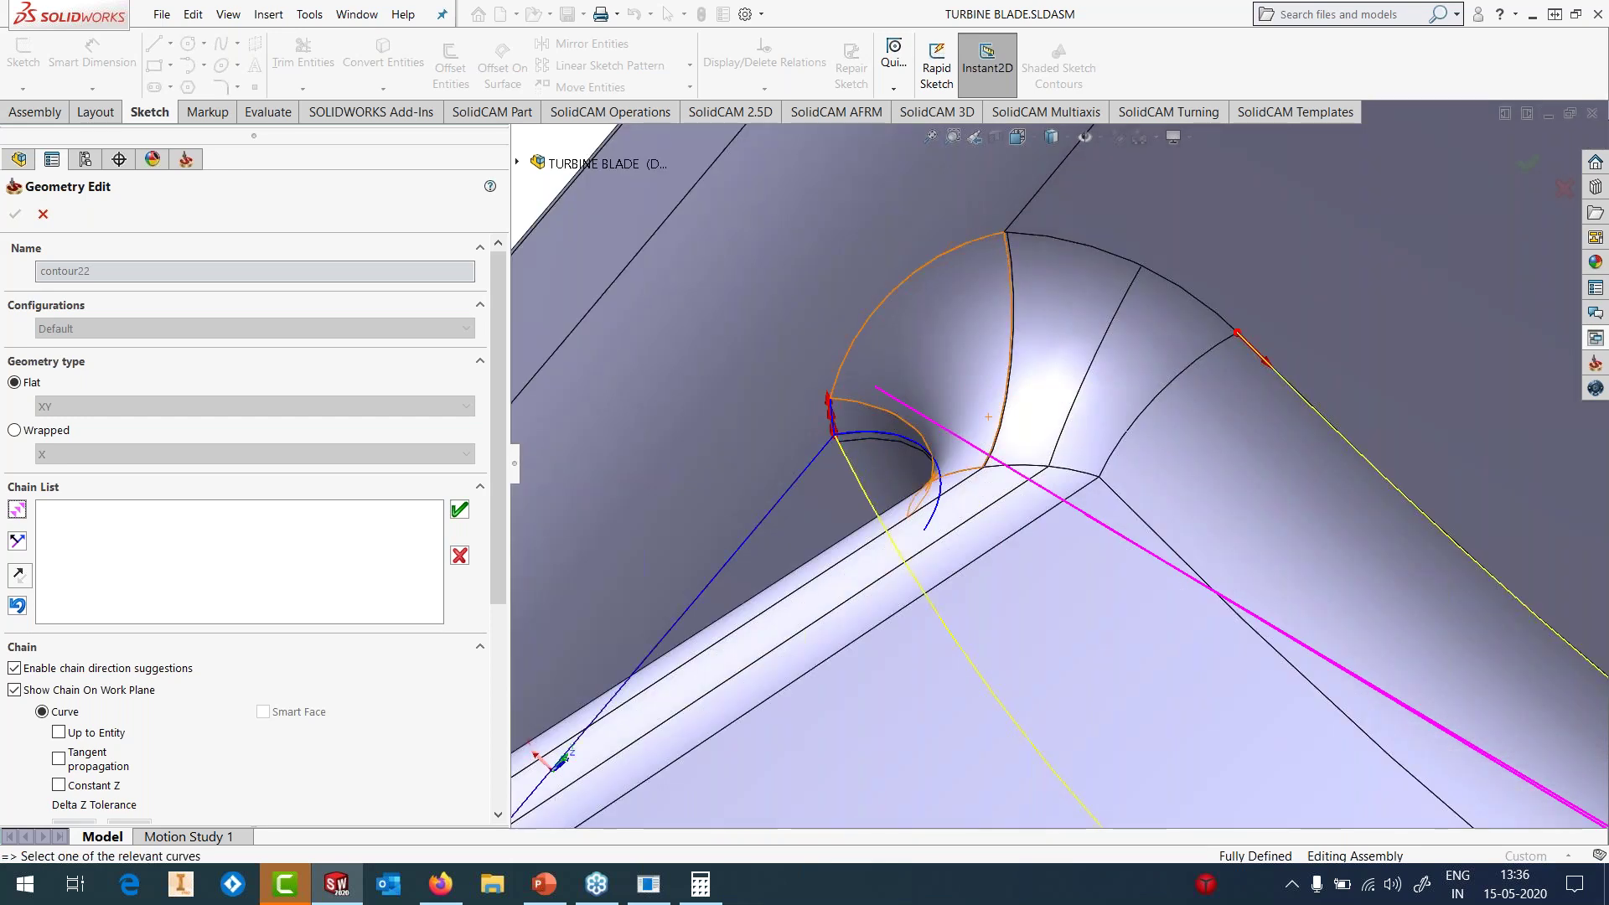
pyautogui.click(18, 608)
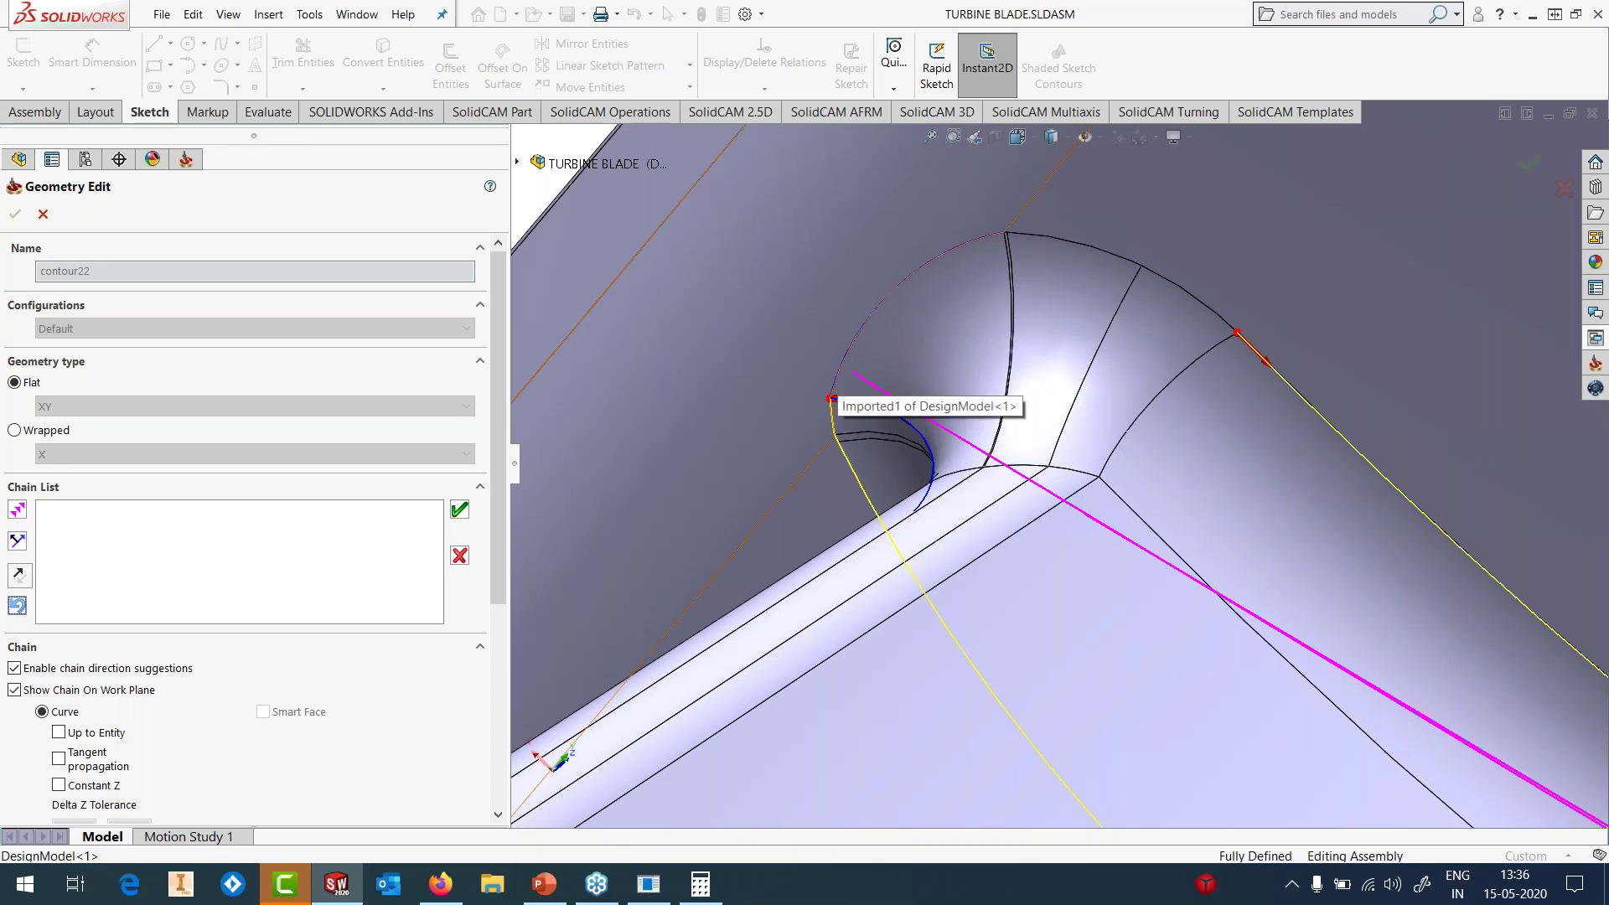
pyautogui.click(841, 376)
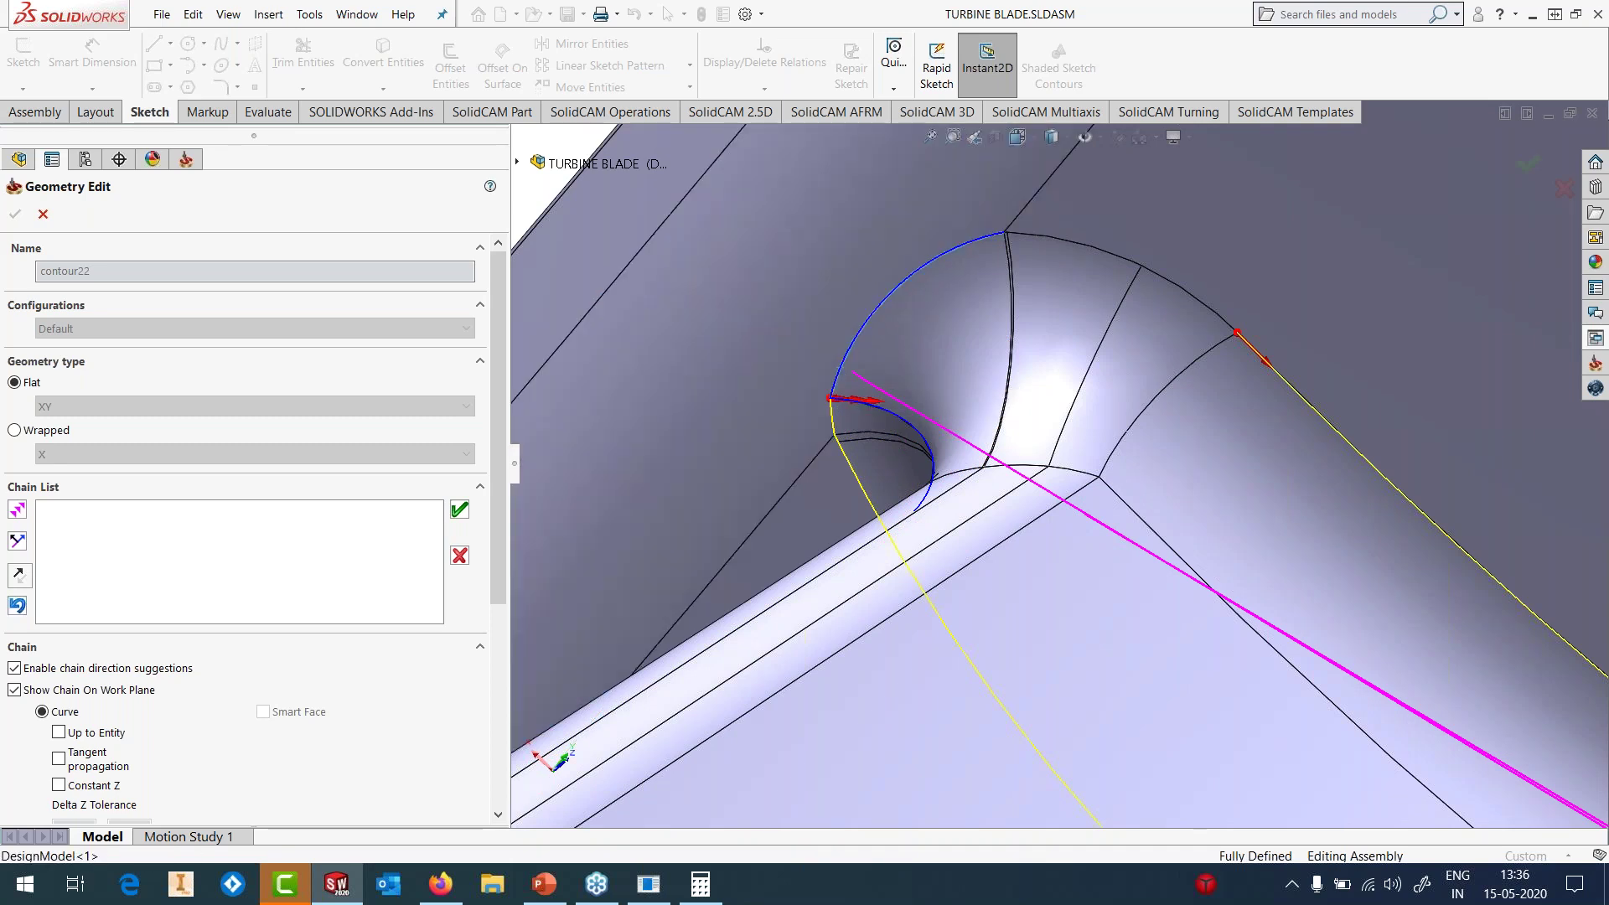
pyautogui.scroll(-5, 1030, 184)
pyautogui.click(17, 511)
pyautogui.click(1038, 319)
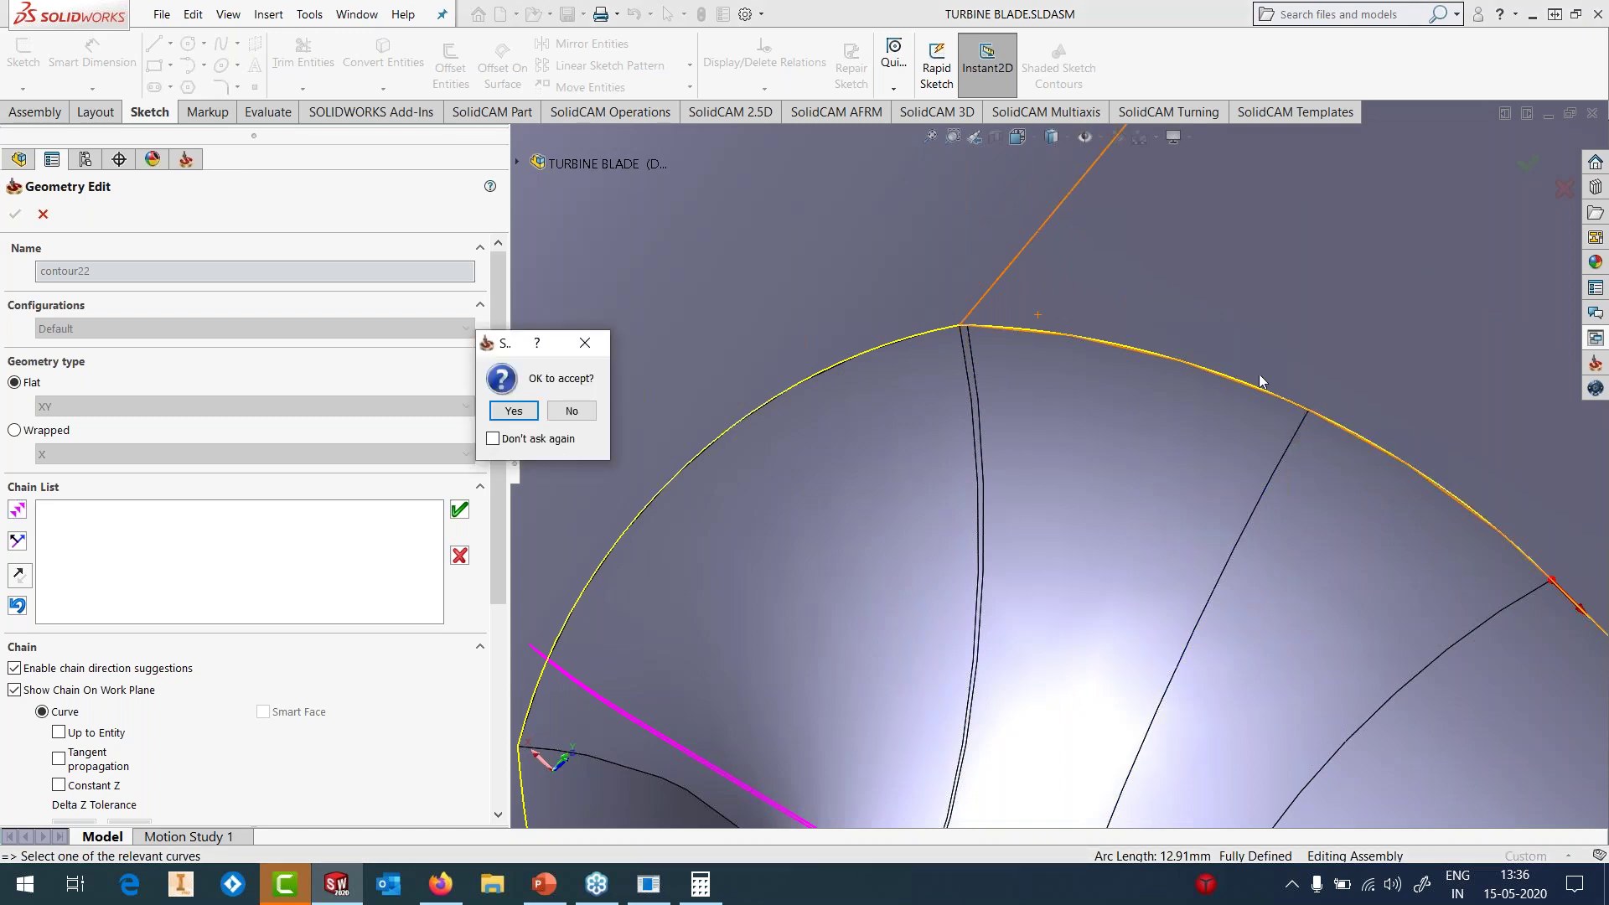
pyautogui.click(514, 411)
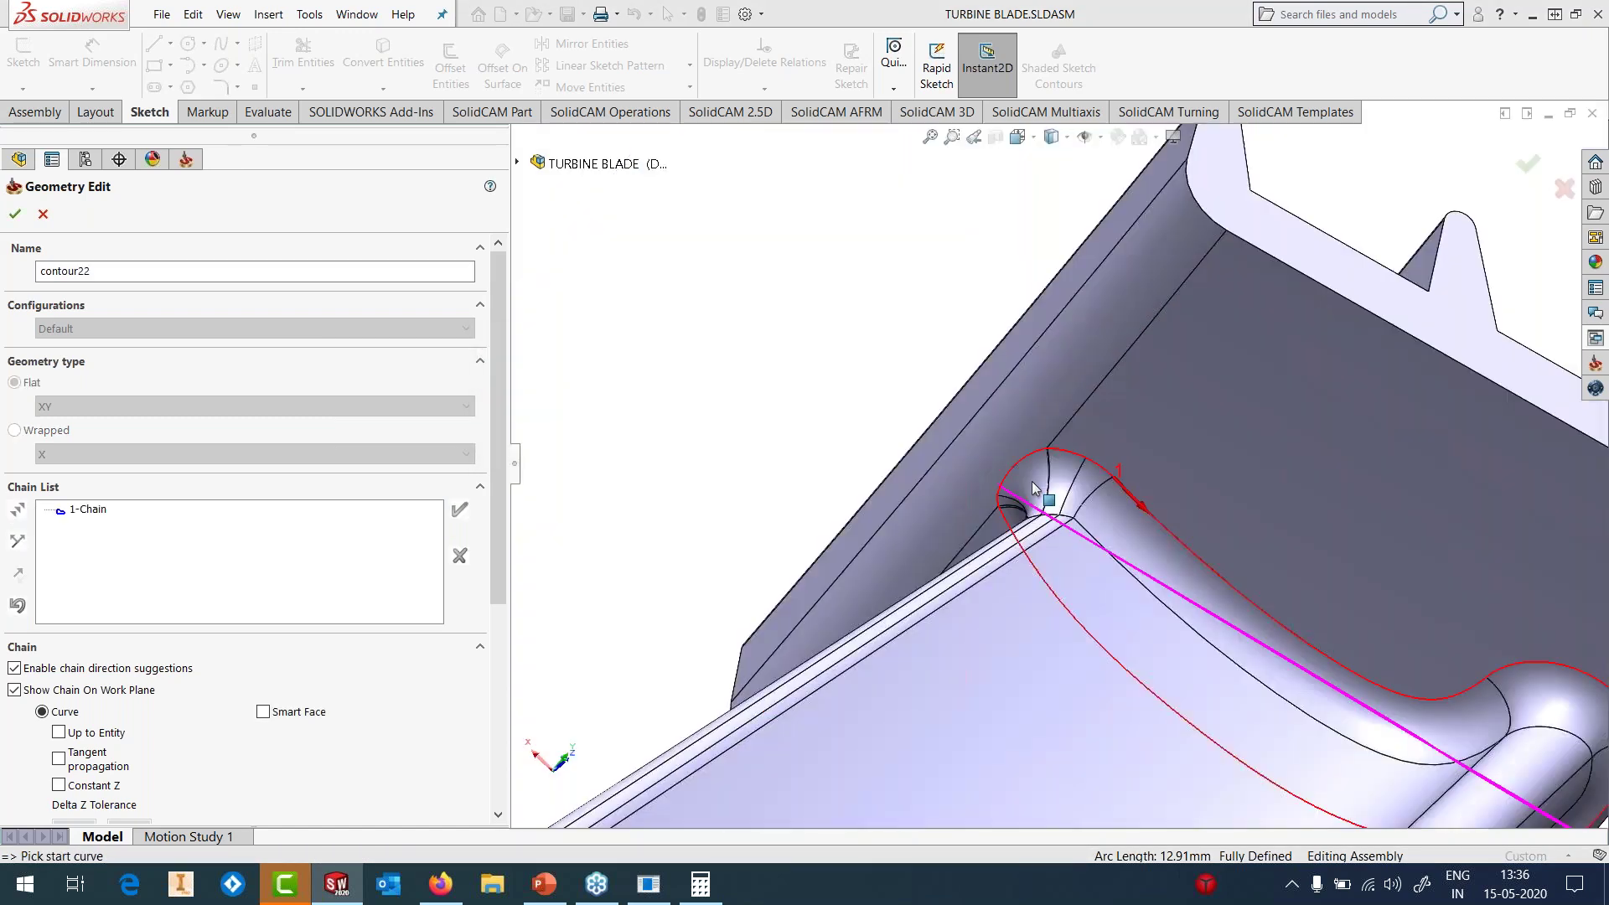
pyautogui.scroll(2, 1051, 469)
pyautogui.click(16, 214)
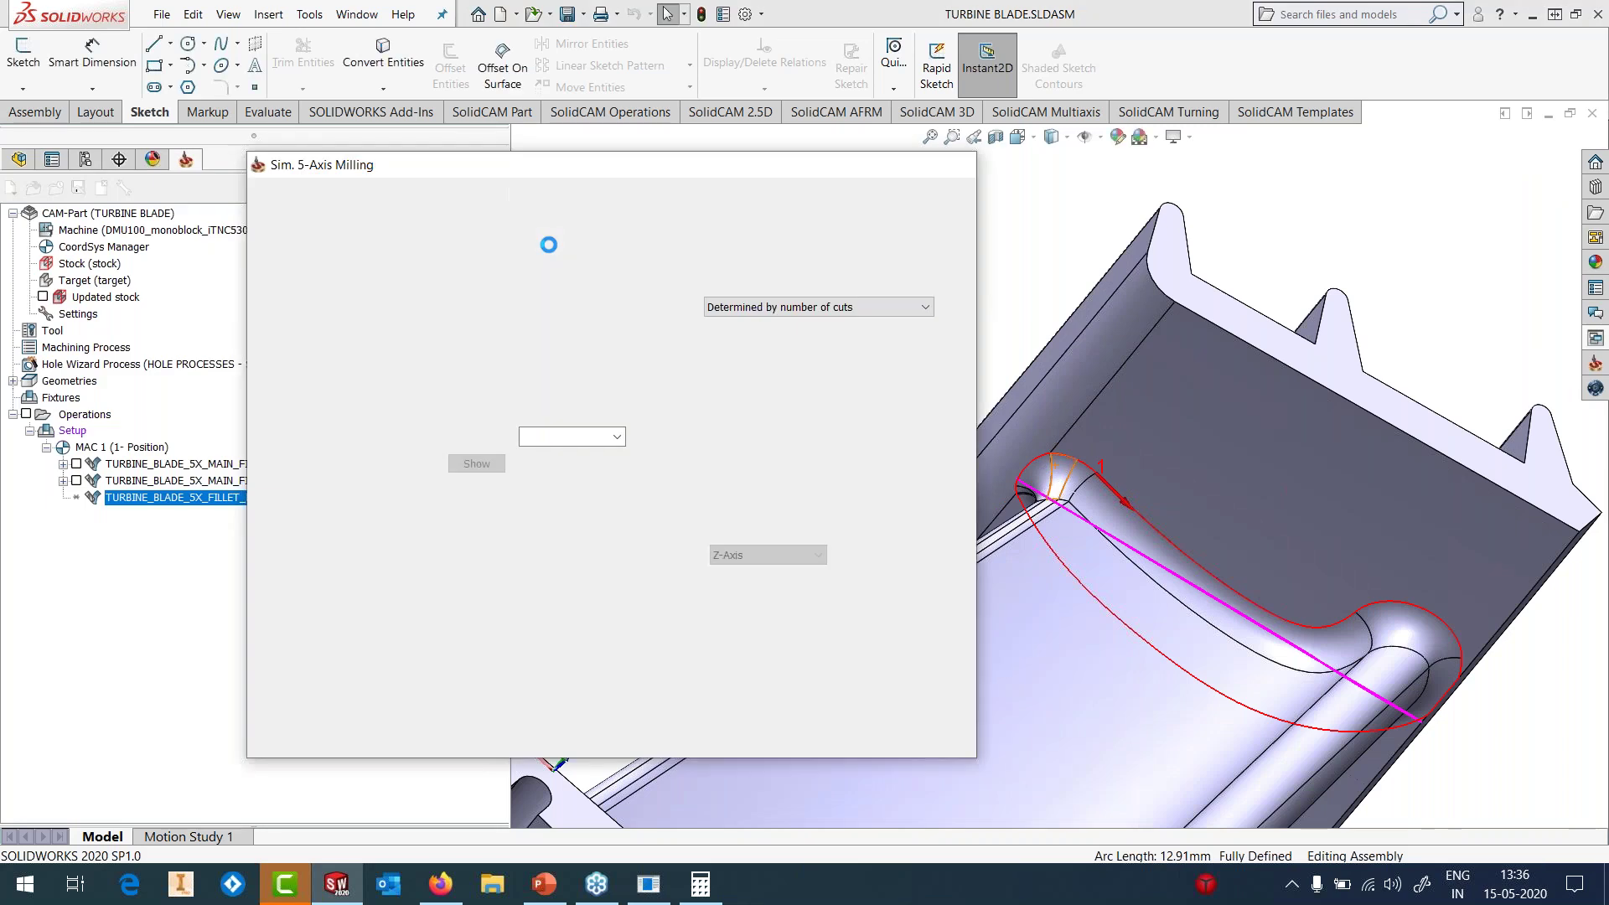
# - Define new gouge check surfaces from the end platform's faces around the fillet, then save and close the fillet operation
pyautogui.click(326, 391)
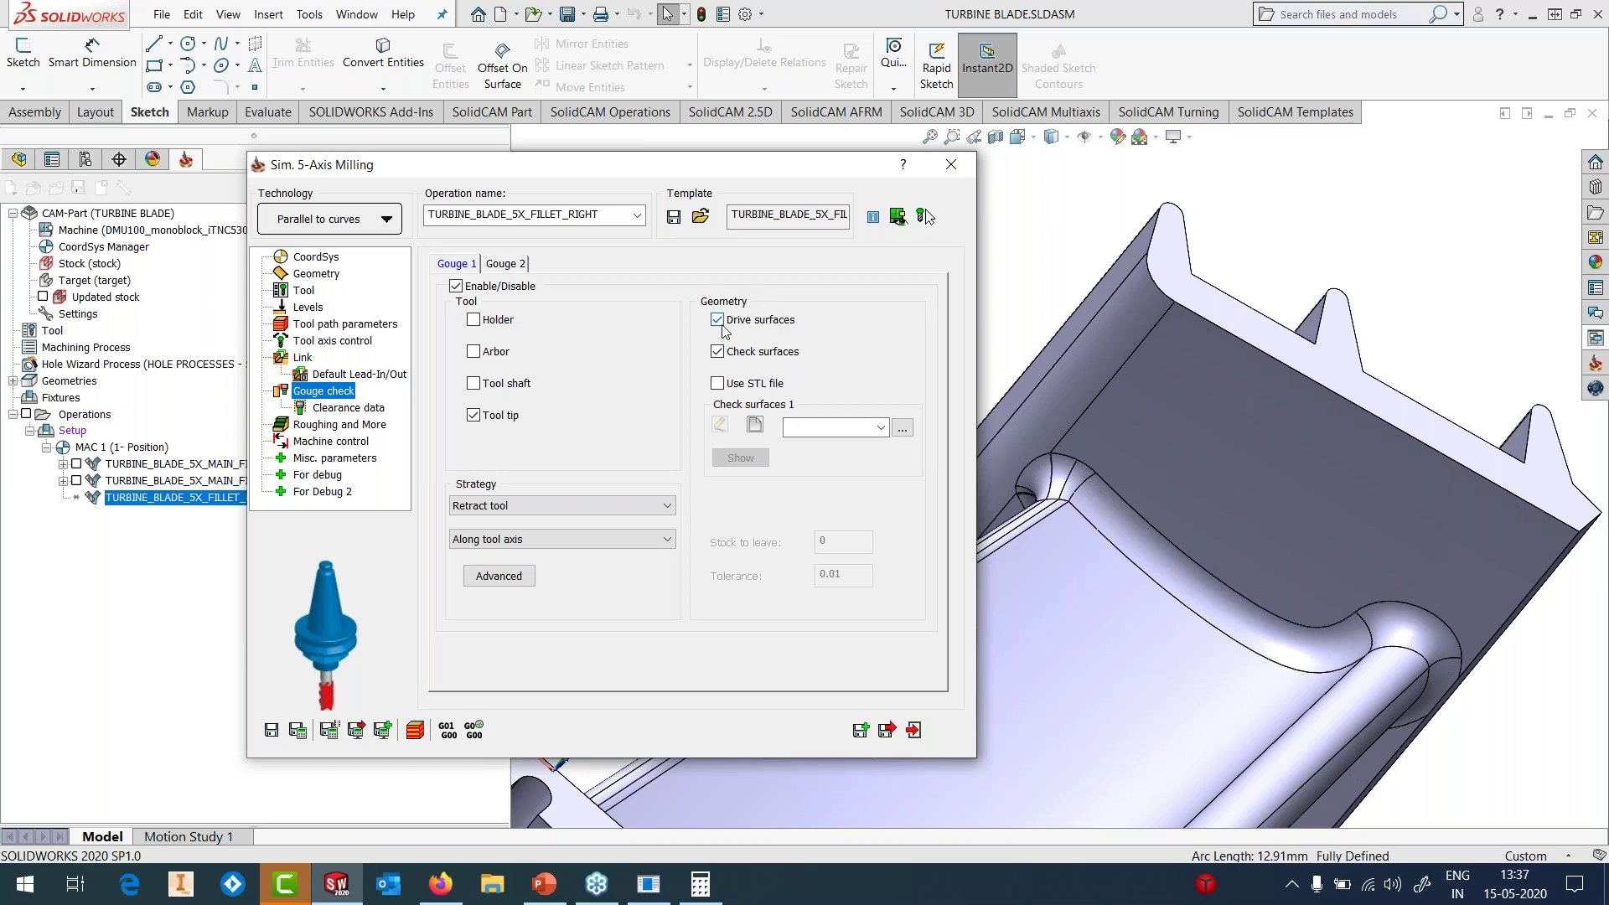
pyautogui.click(756, 426)
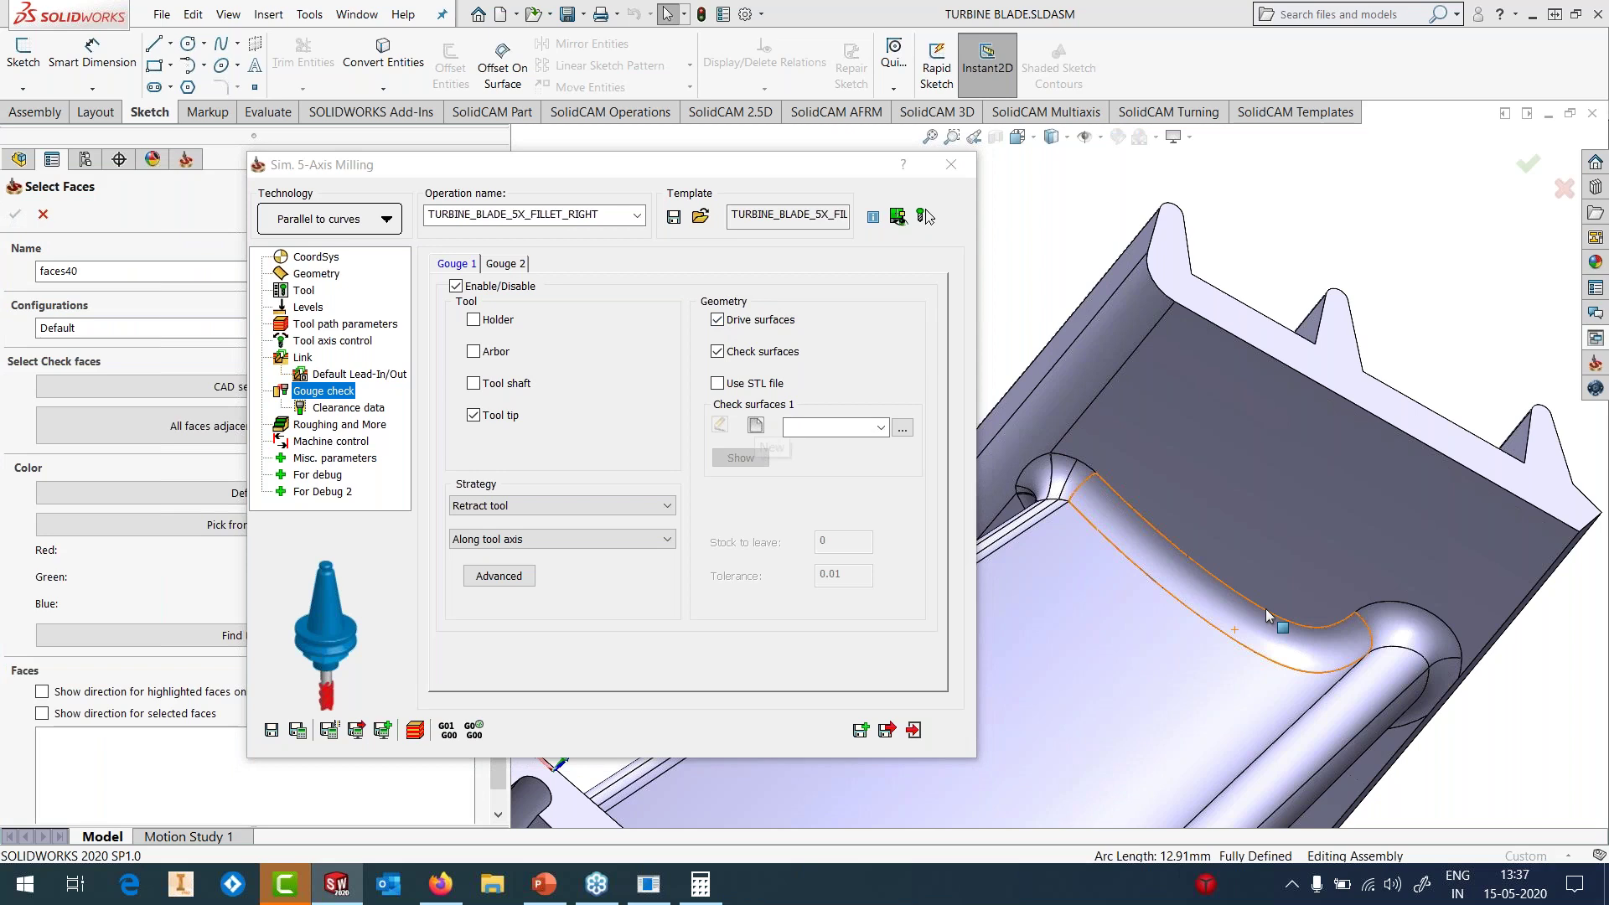
pyautogui.click(1299, 469)
pyautogui.click(1077, 377)
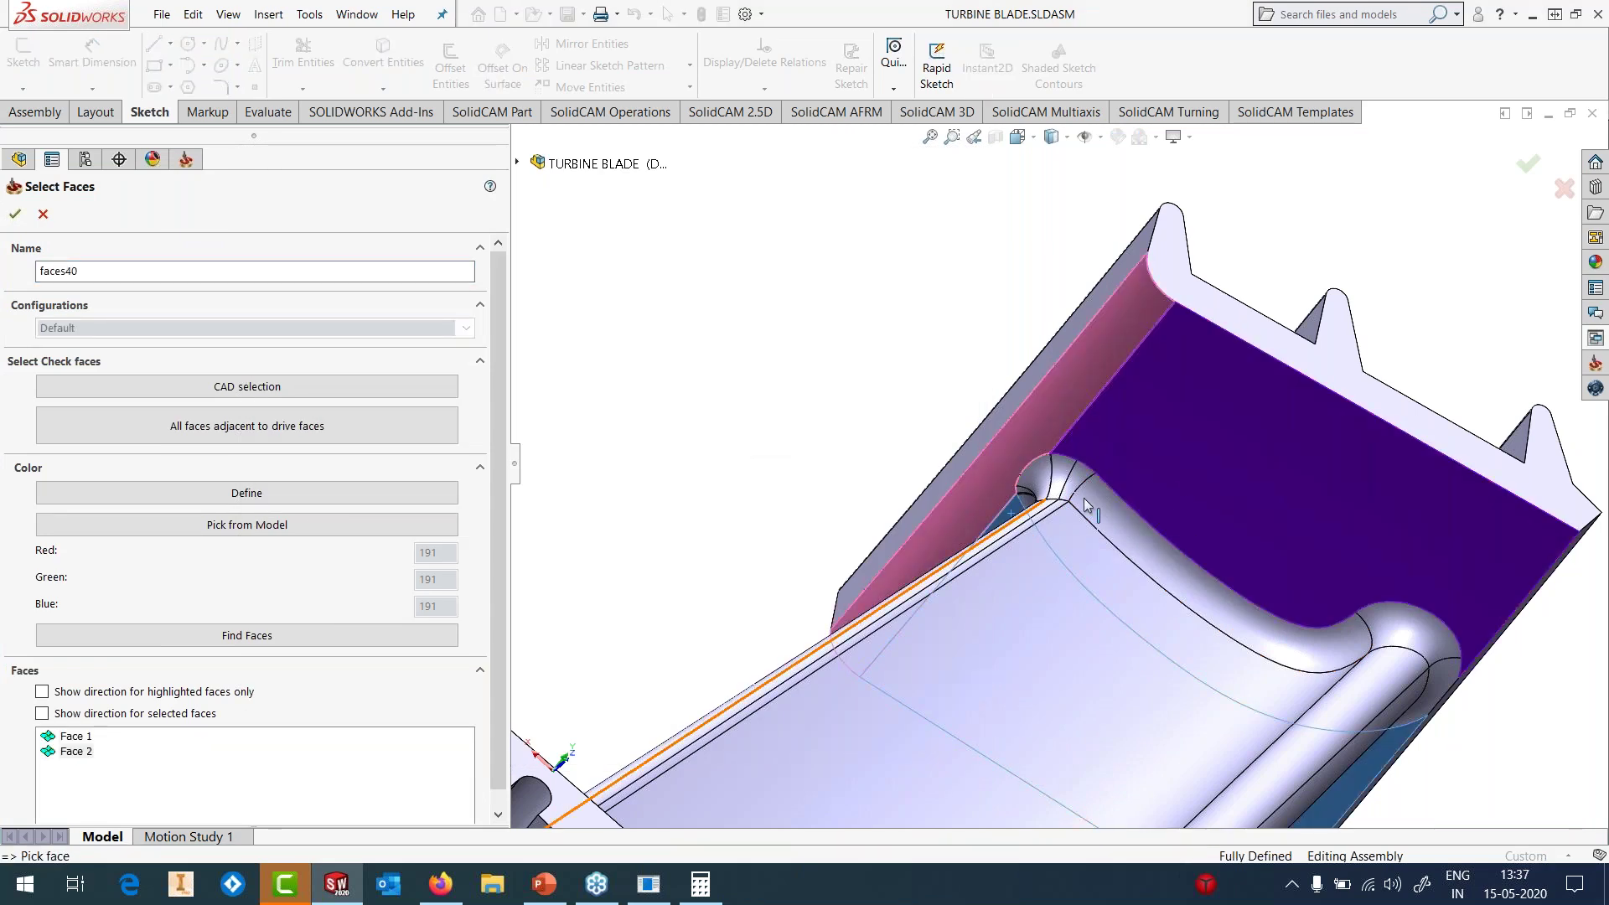
pyautogui.scroll(5, 1164, 489)
pyautogui.moveTo(1164, 489); pyautogui.dragTo(1094, 411, button='middle')
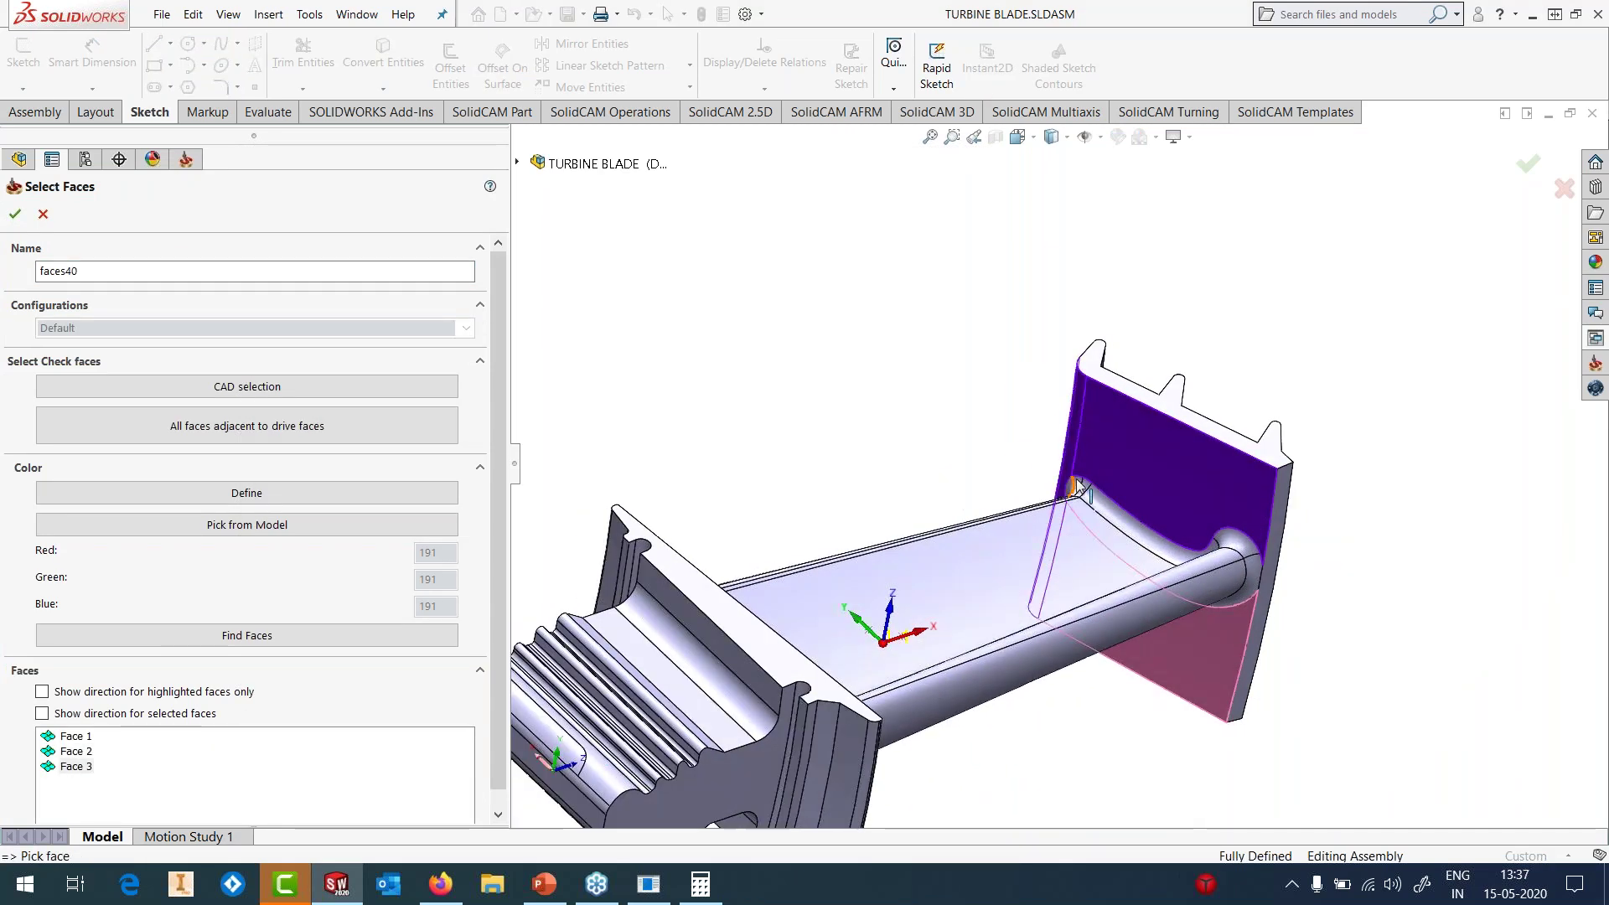
pyautogui.click(15, 214)
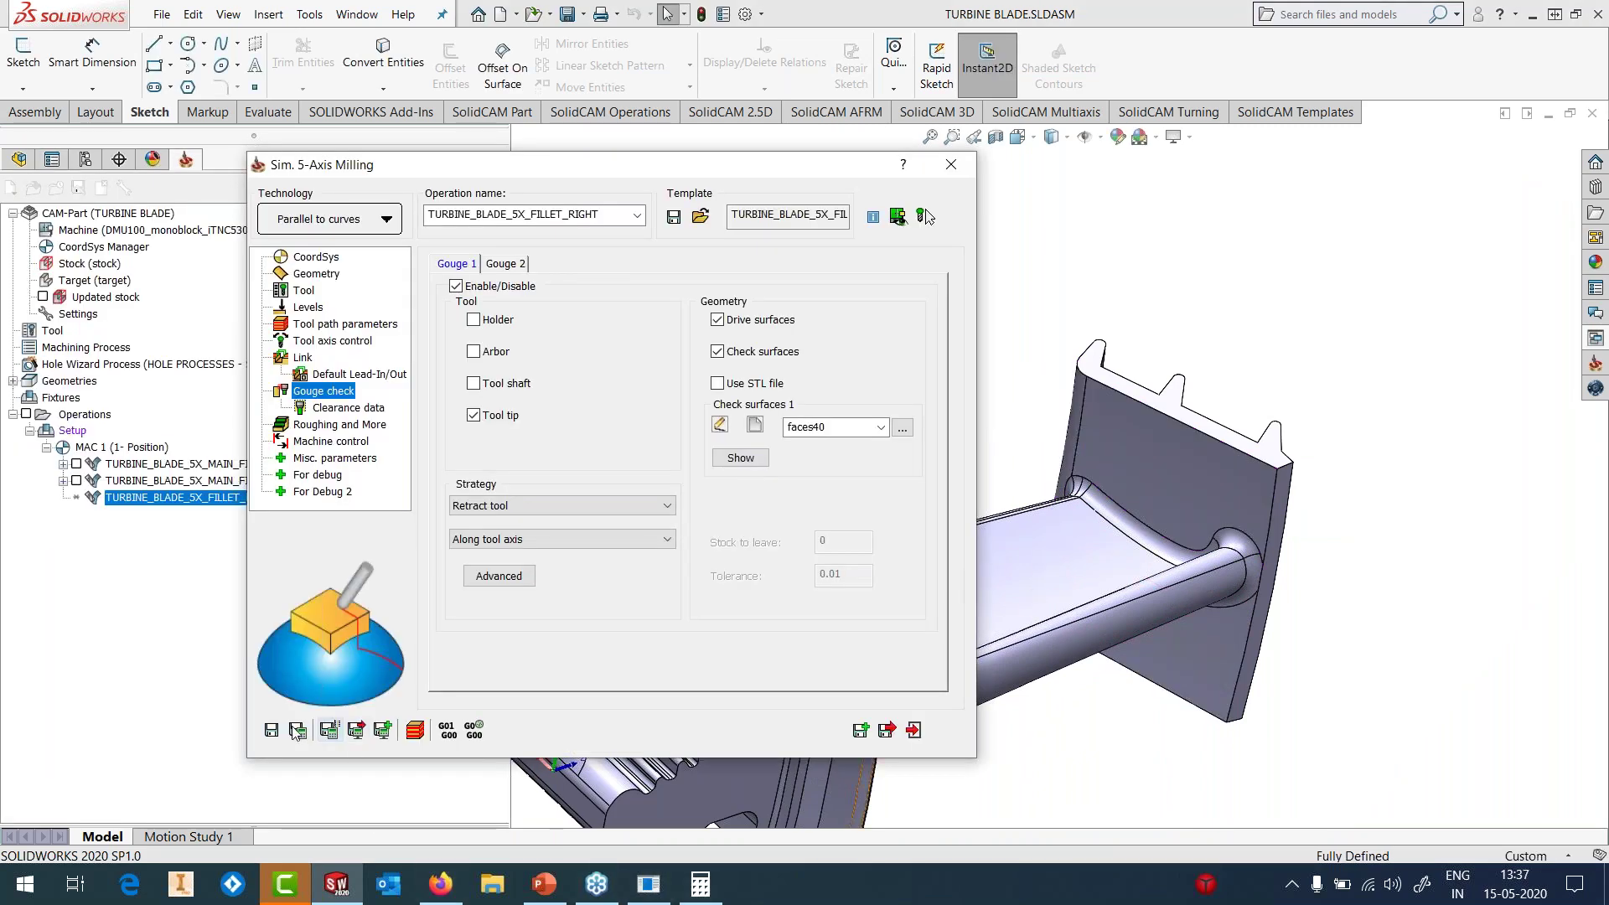
pyautogui.click(913, 730)
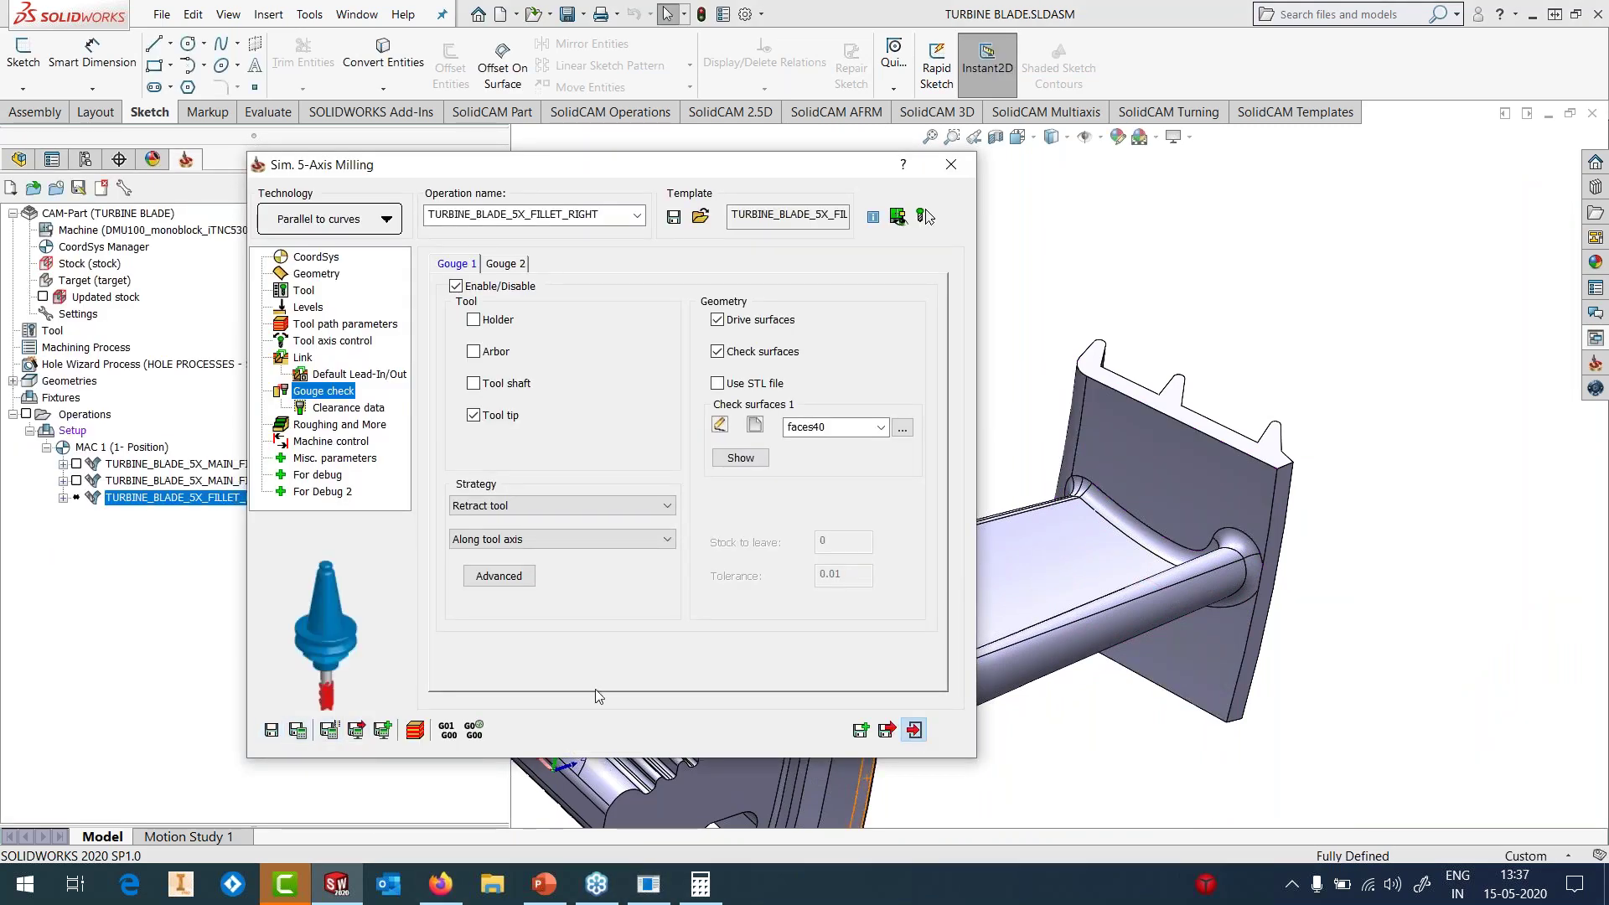
# - Calculate the TURBINE_BLADE_5X_FILLET_RIGHT operation and inspect its toolpath around the fillet
pyautogui.rightClick(157, 498)
pyautogui.click(191, 273)
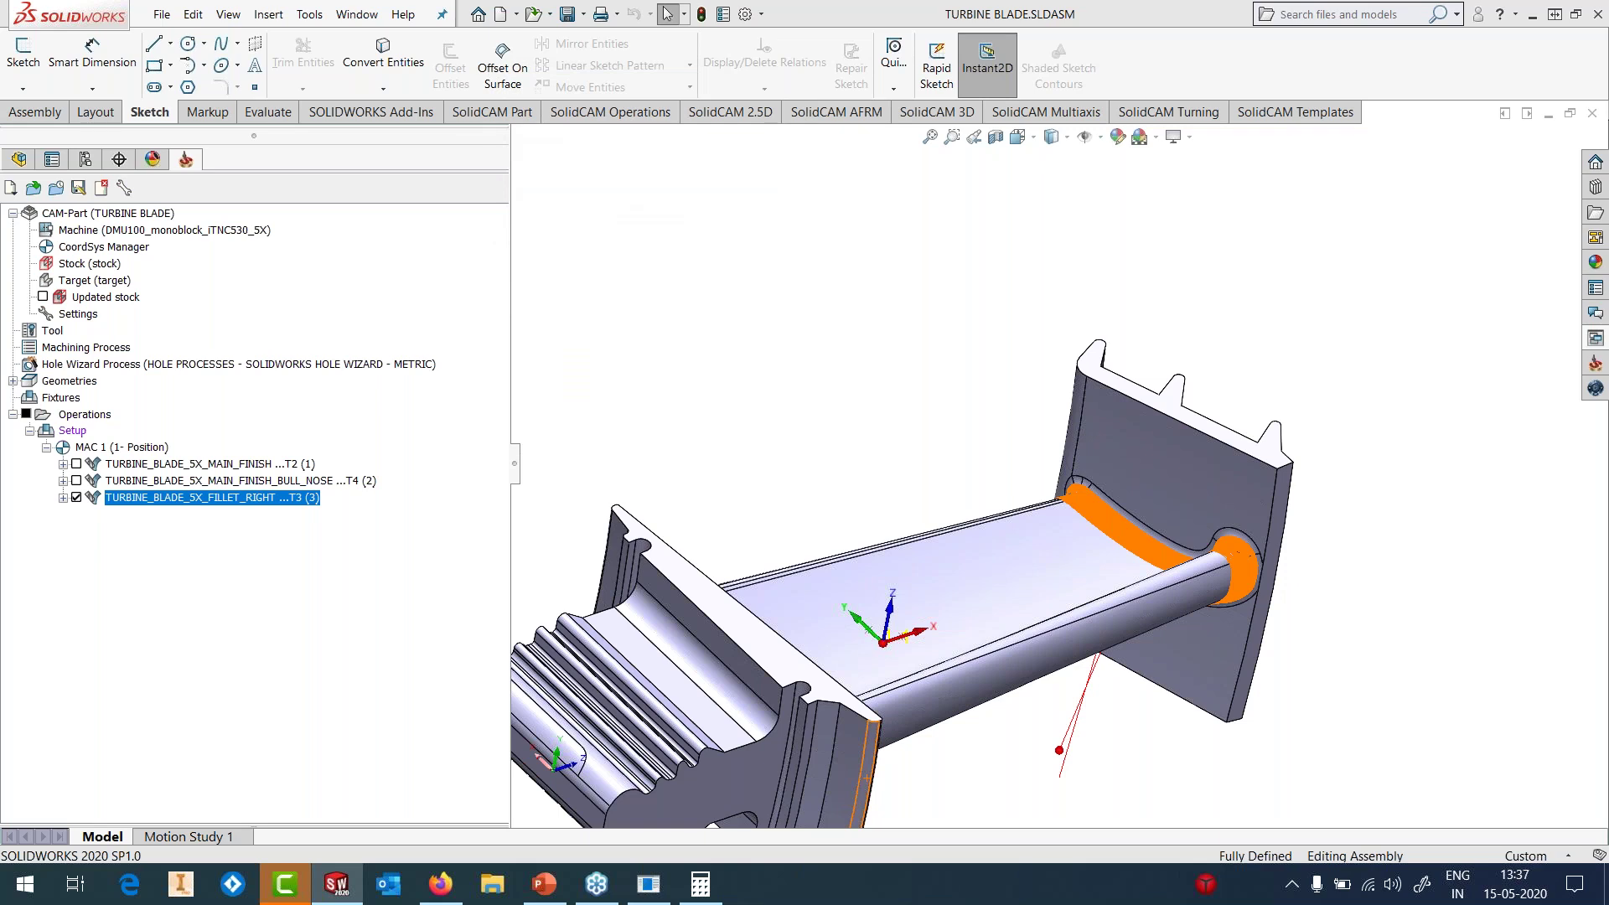
pyautogui.scroll(-5, 1340, 591)
pyautogui.scroll(-5, 1006, 520)
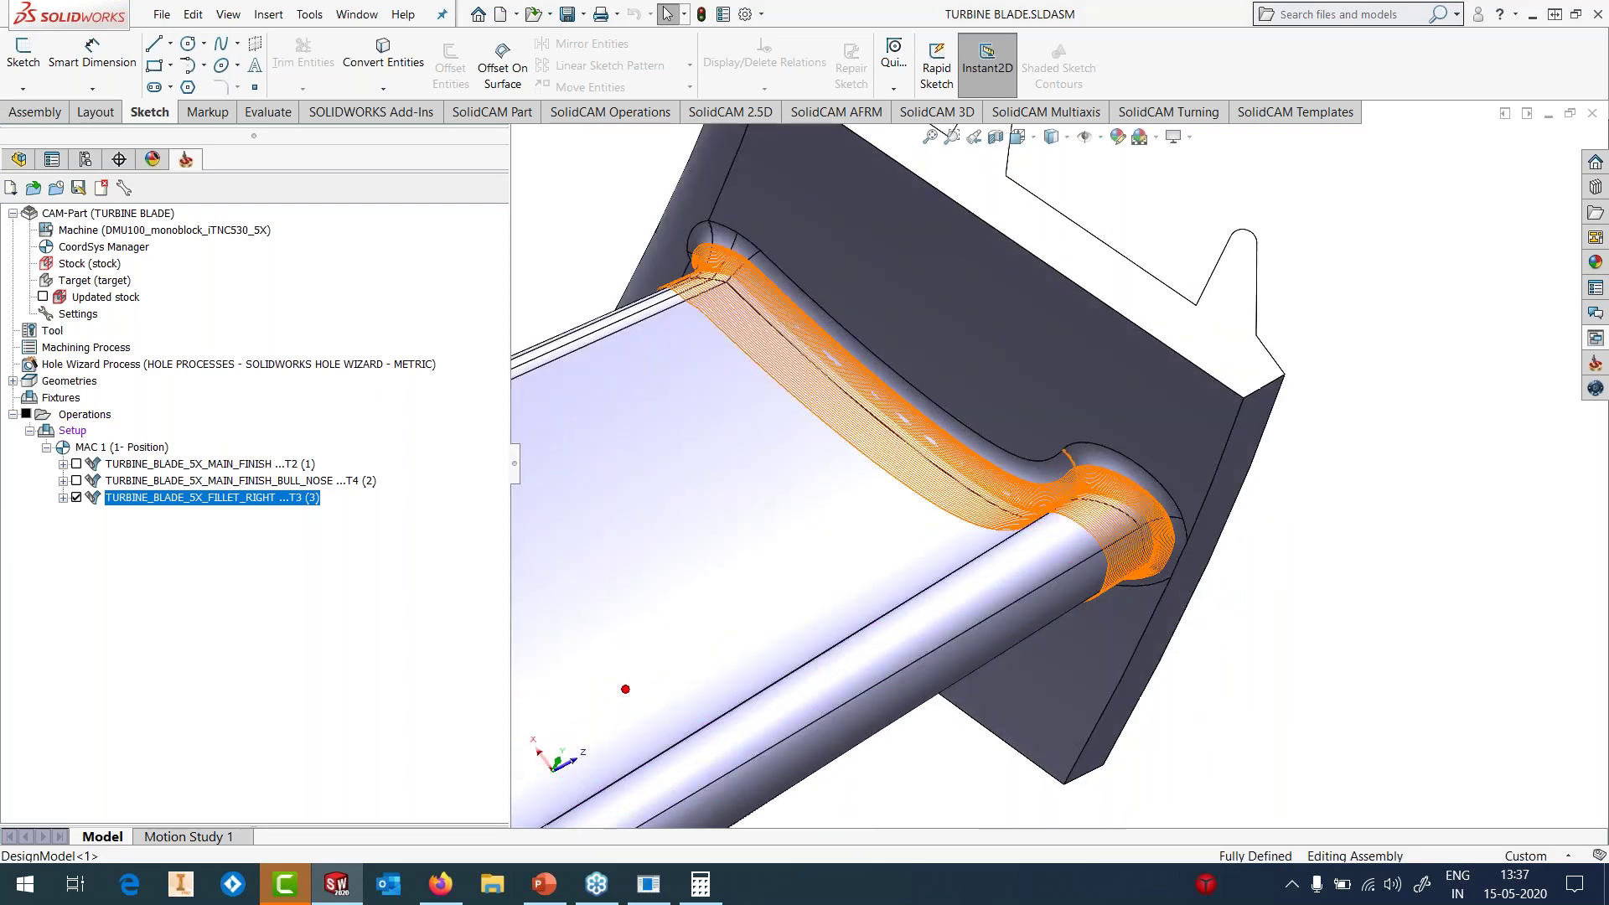
pyautogui.scroll(5, 1071, 501)
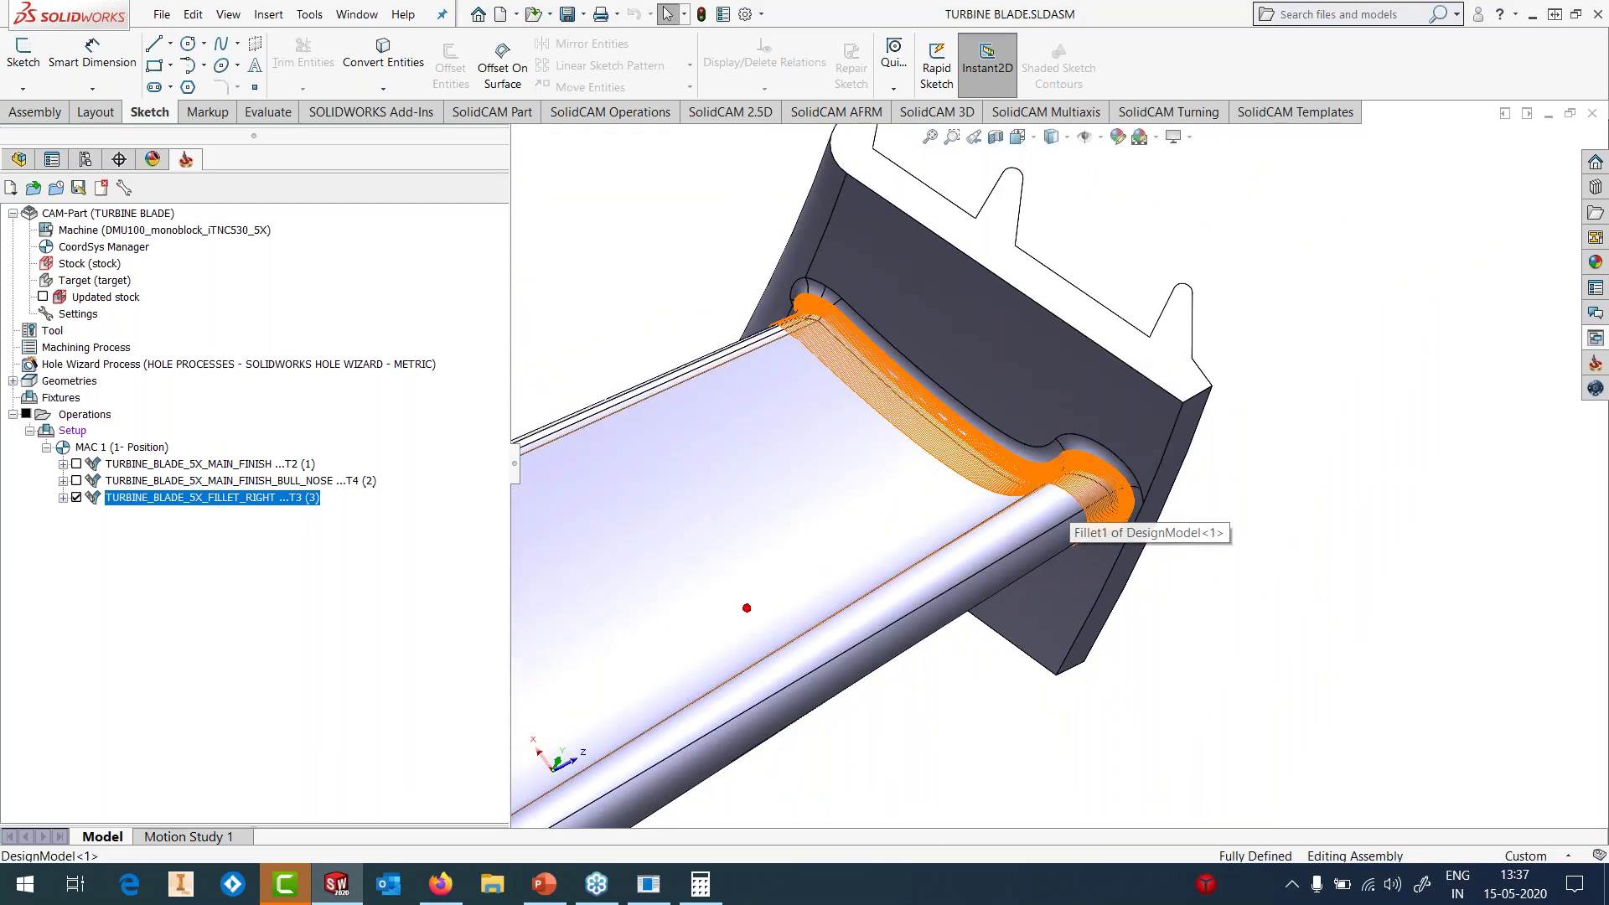
pyautogui.rightClick(244, 500)
pyautogui.click(289, 331)
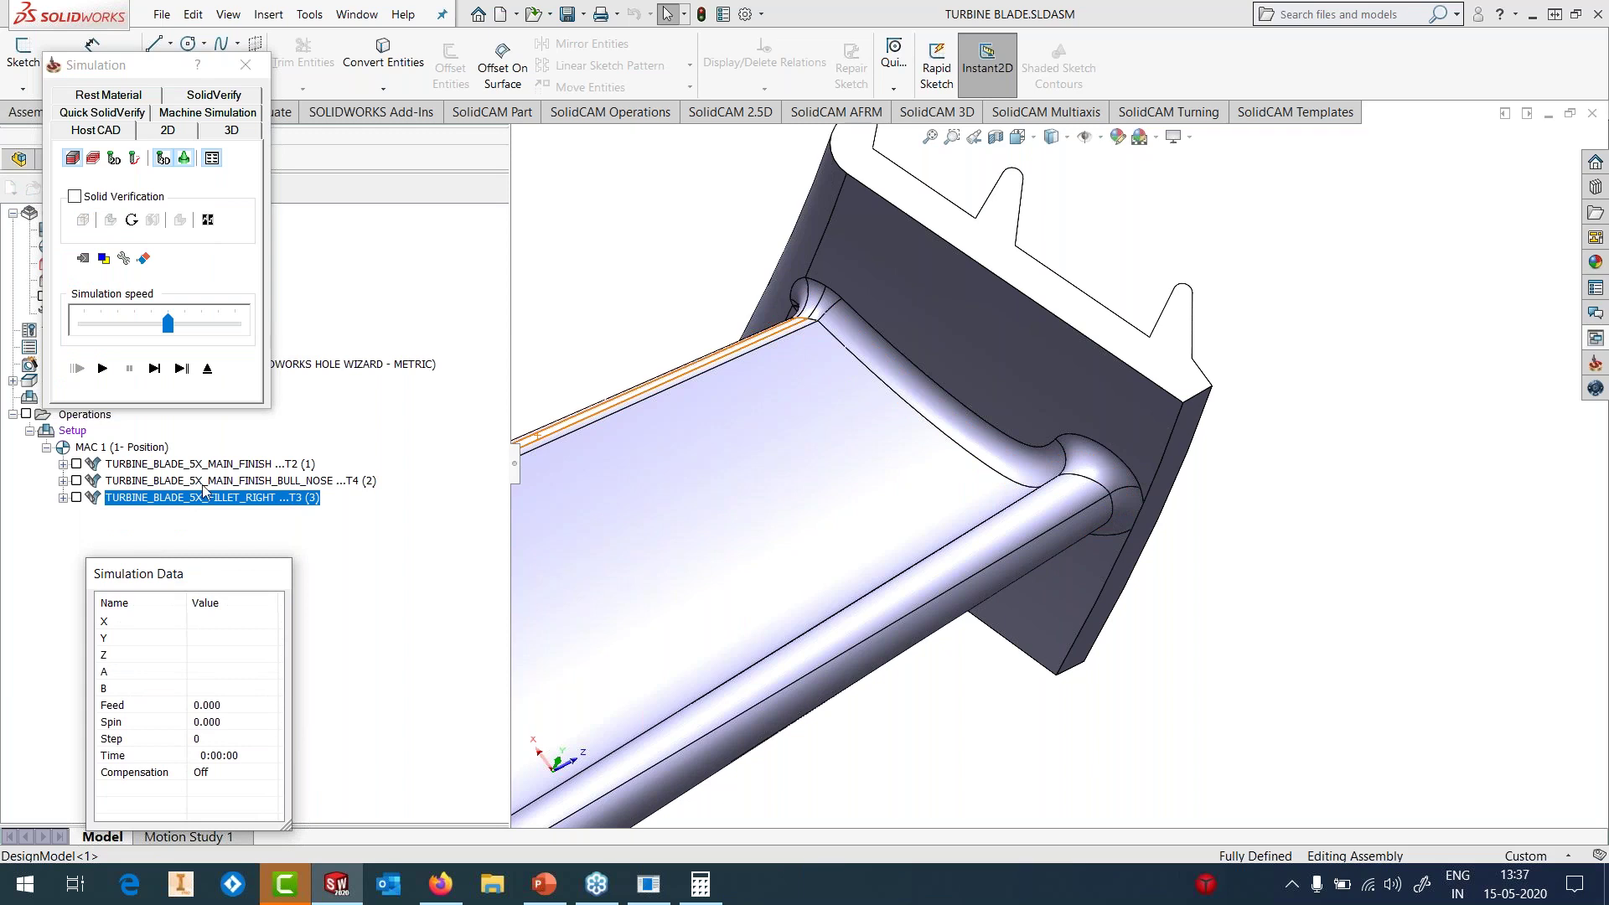
pyautogui.click(208, 368)
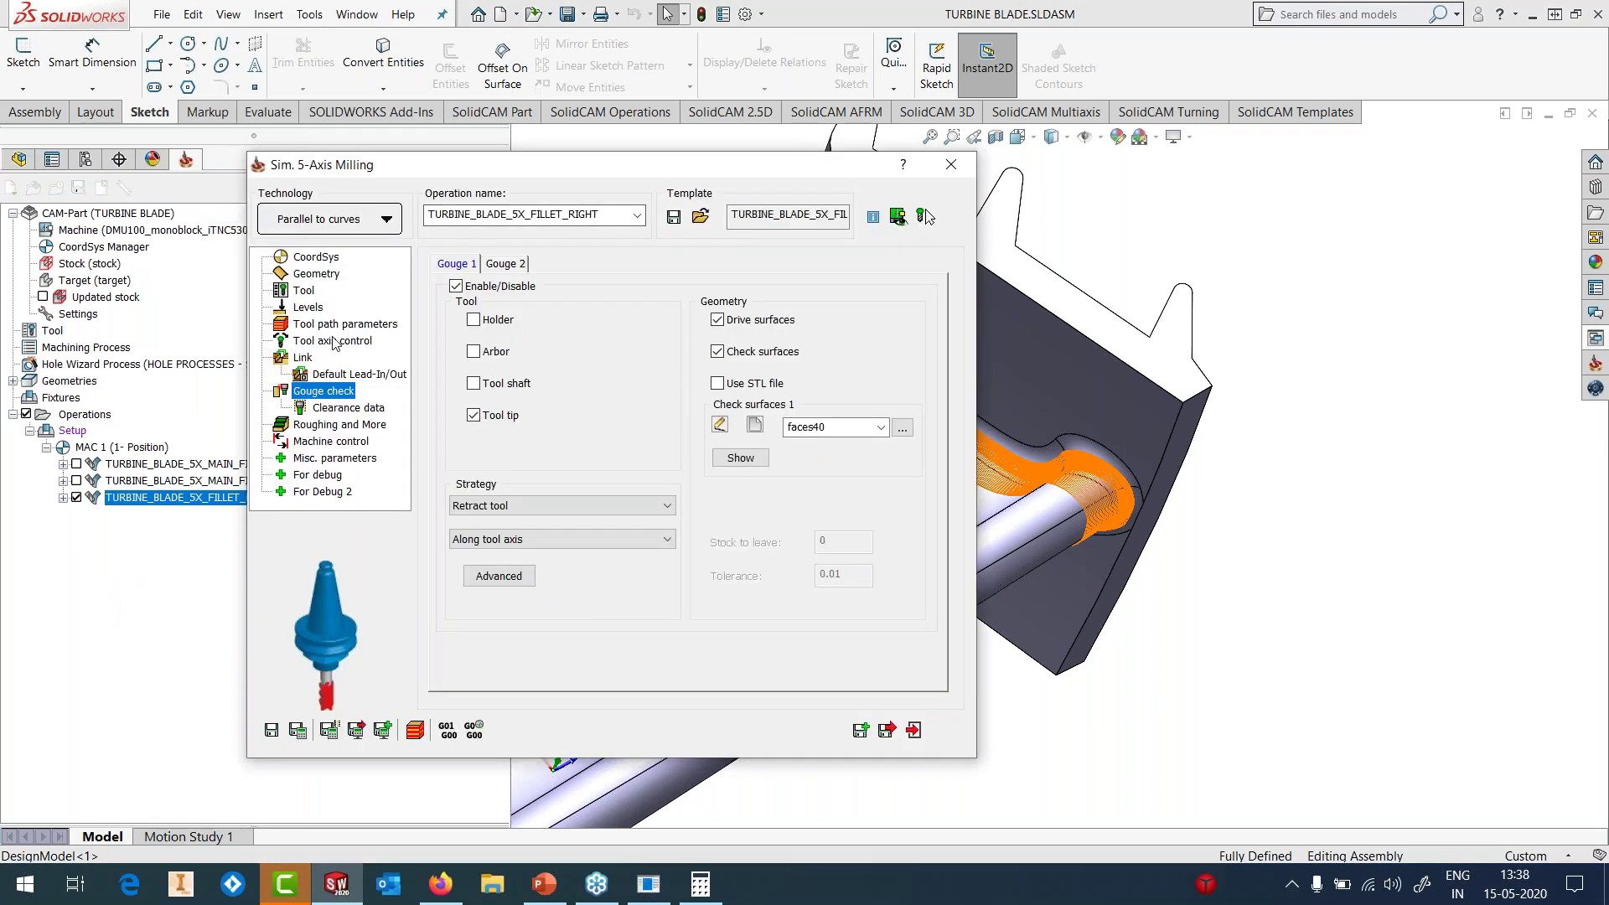
# - Review the fillet operation's tool axis control and its rotary axis settings, and close the operation
pyautogui.click(347, 344)
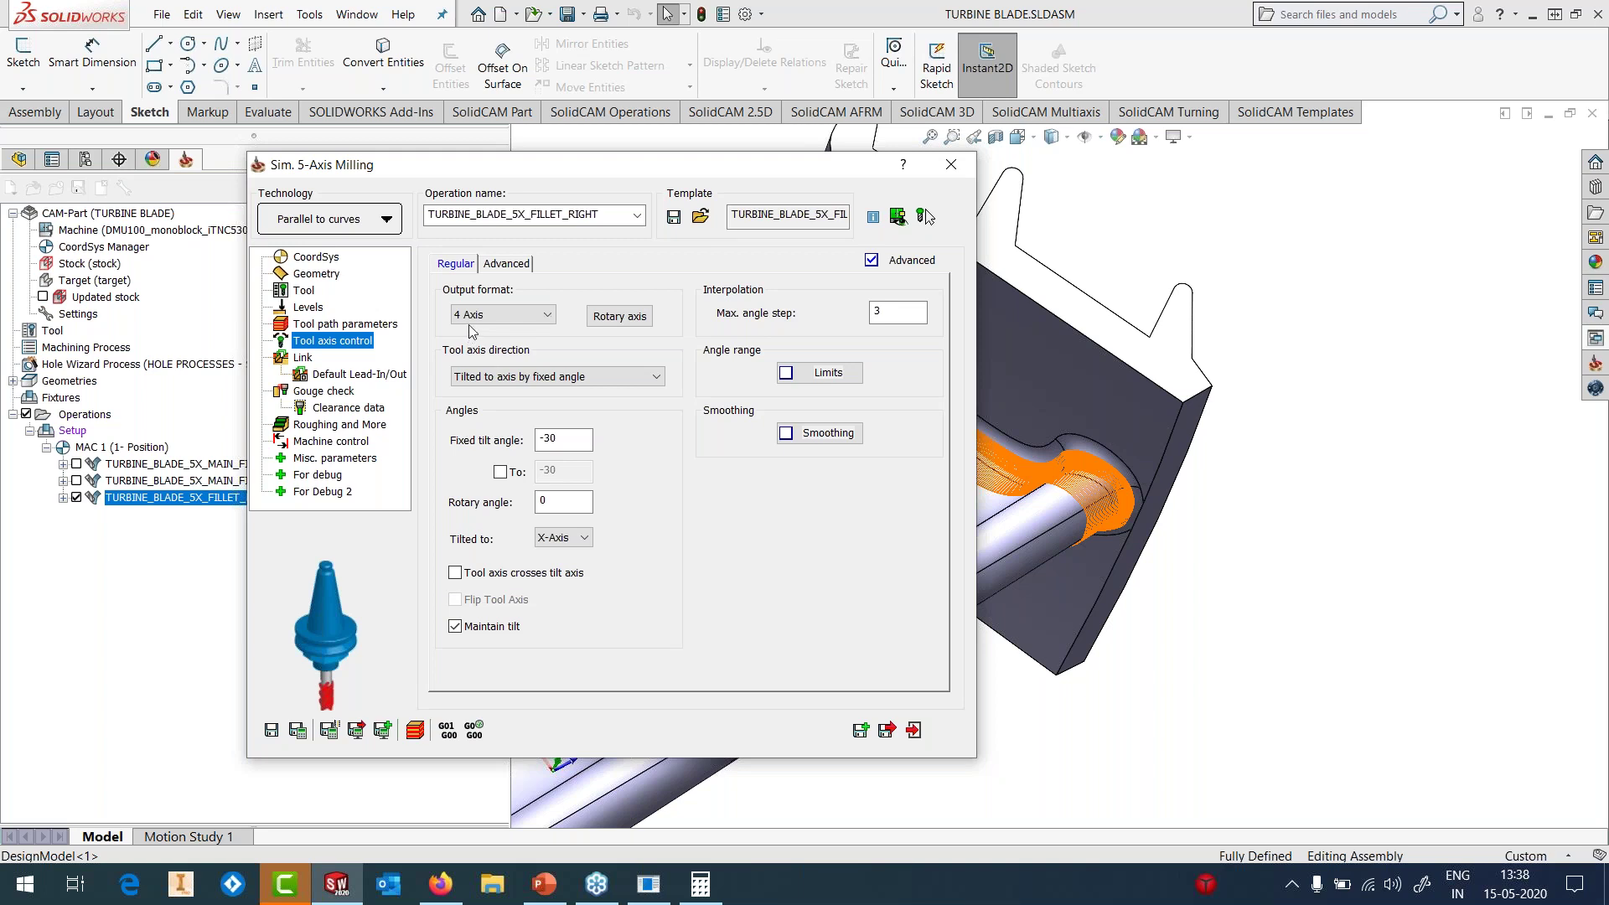
pyautogui.click(607, 319)
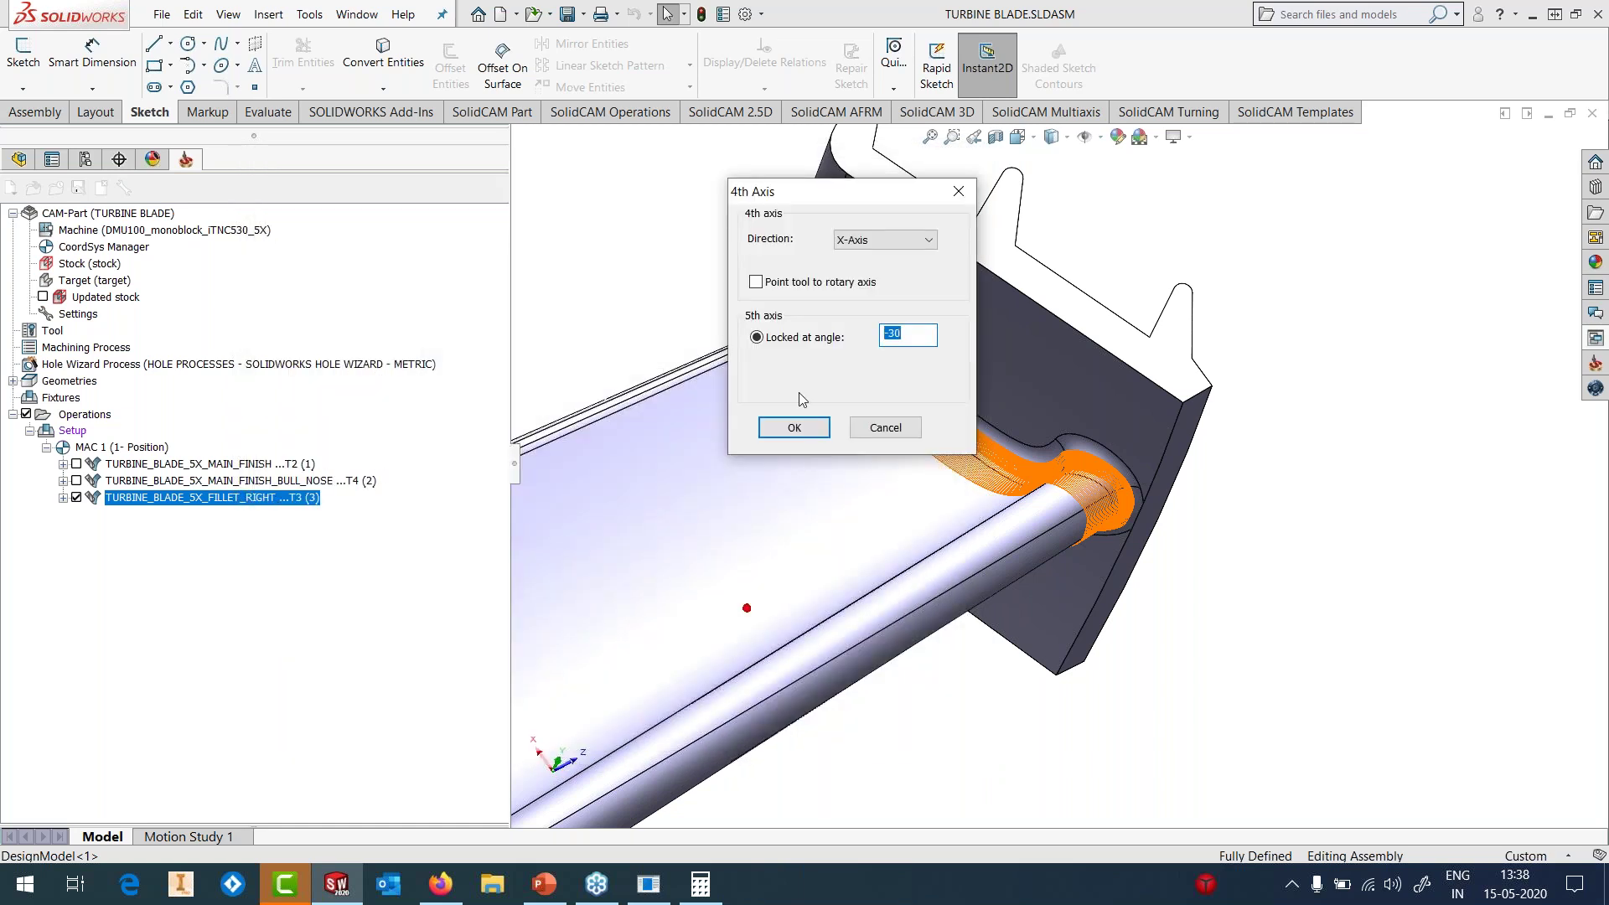
pyautogui.click(795, 427)
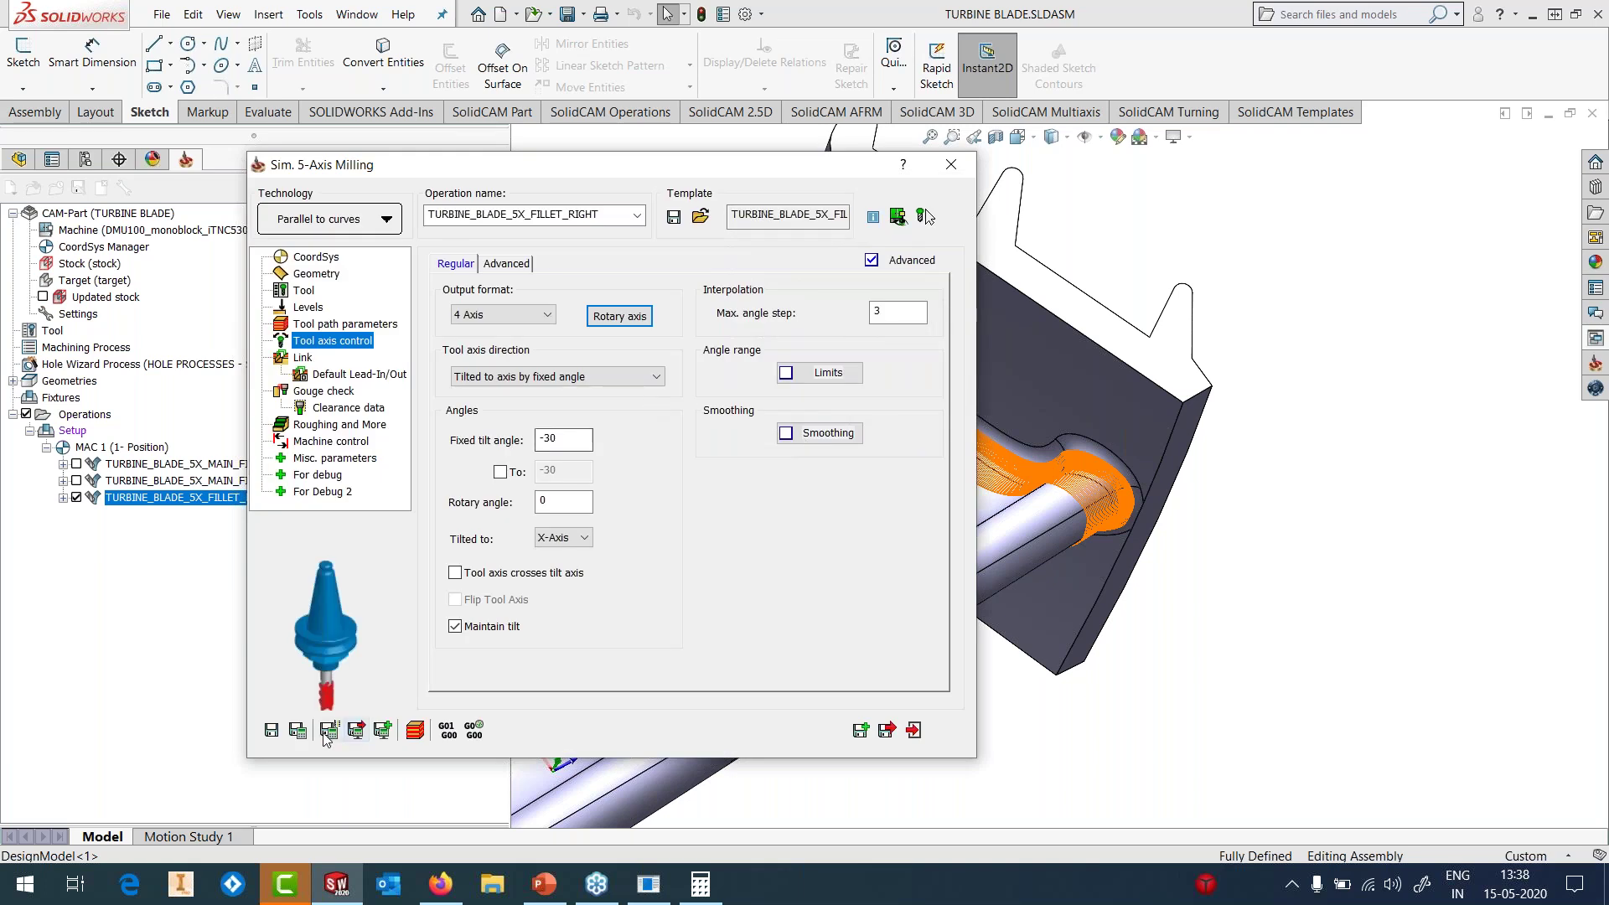
pyautogui.click(913, 730)
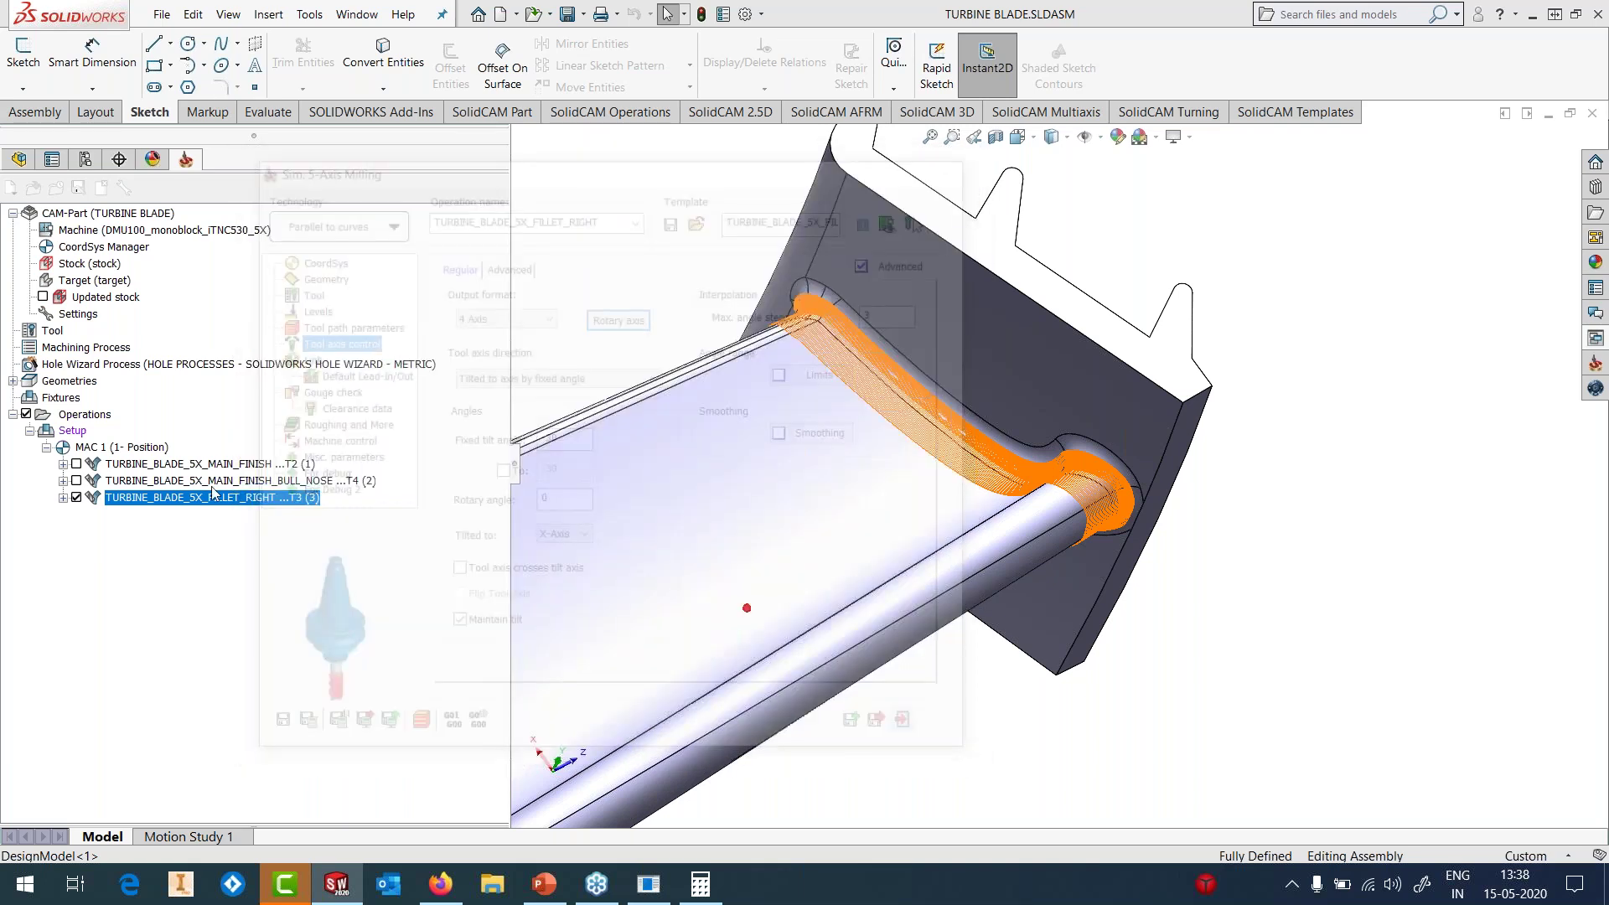
# - Open the machine simulation for the TURBINE_BLADE_5X_FILLET_RIGHT operation and run it, focusing on the blade and tool
pyautogui.rightClick(193, 497)
pyautogui.click(247, 332)
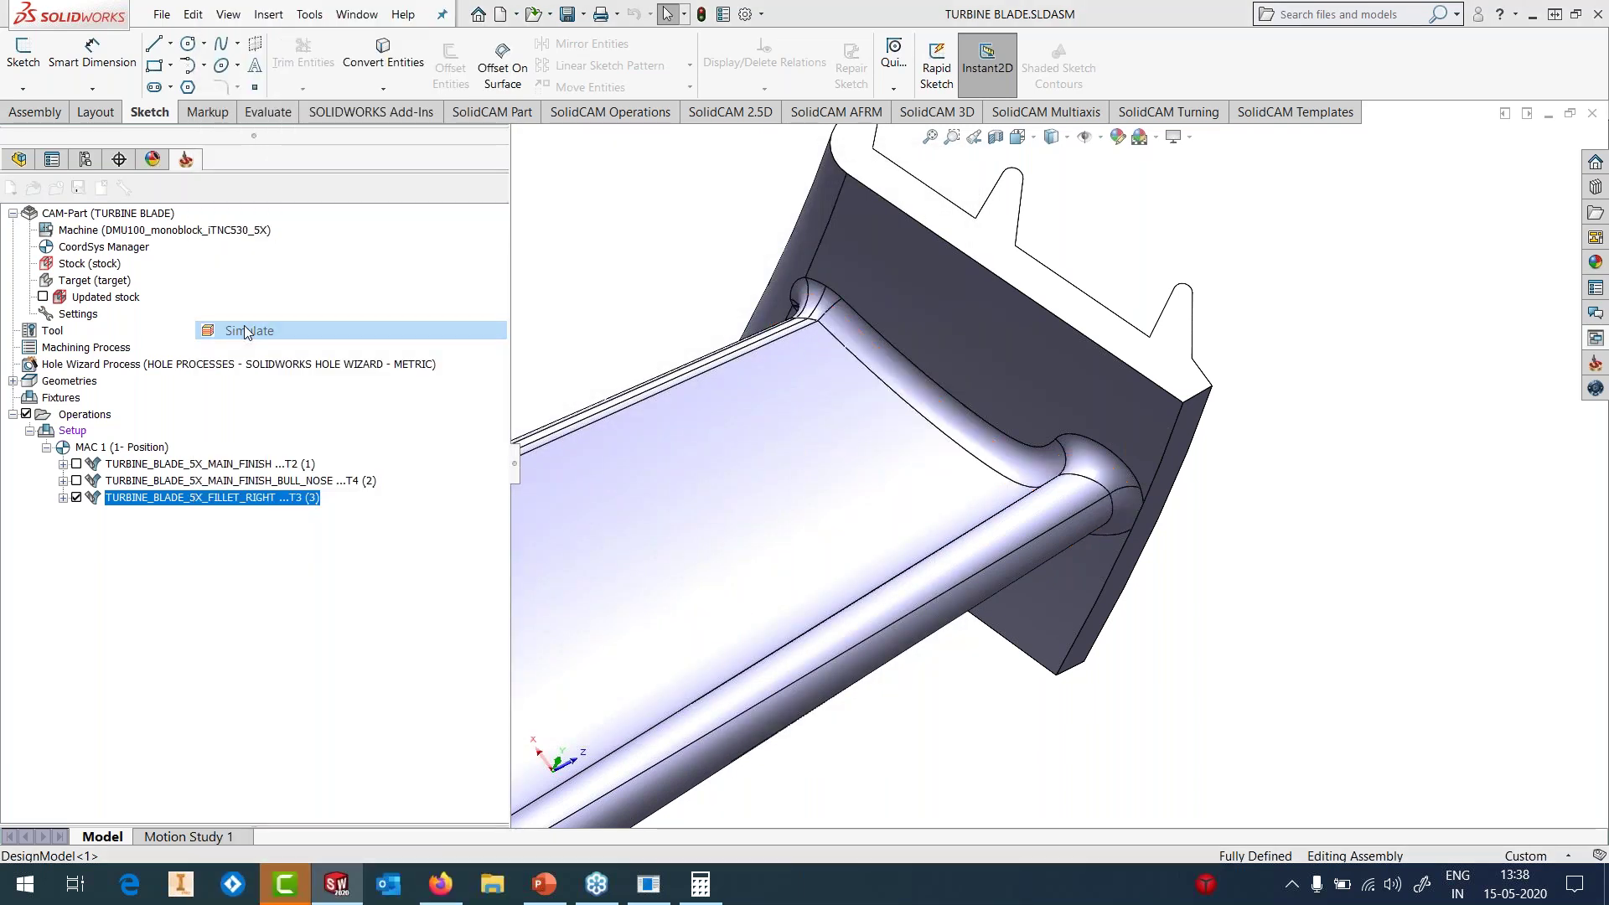
pyautogui.click(209, 129)
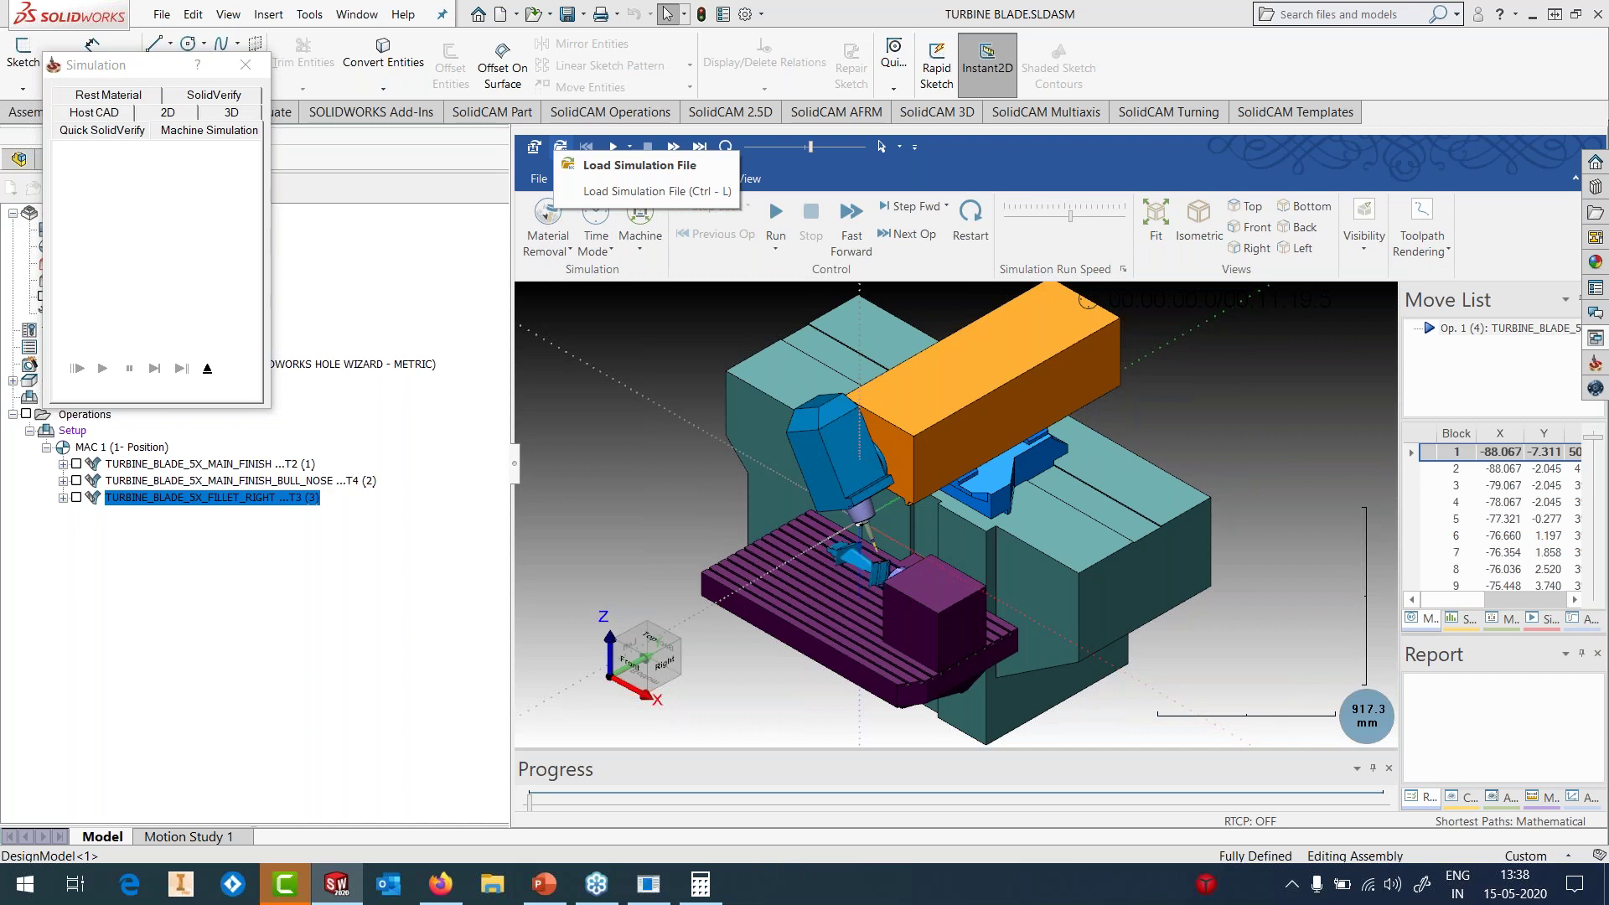
pyautogui.scroll(6, 870, 575)
pyautogui.moveTo(869, 568)
pyautogui.mouseDown(button='middle')
pyautogui.moveTo(982, 533)
pyautogui.moveTo(1074, 548)
pyautogui.moveTo(902, 586)
pyautogui.moveTo(871, 574)
pyautogui.mouseUp(button='middle')
pyautogui.scroll(3, 872, 574)
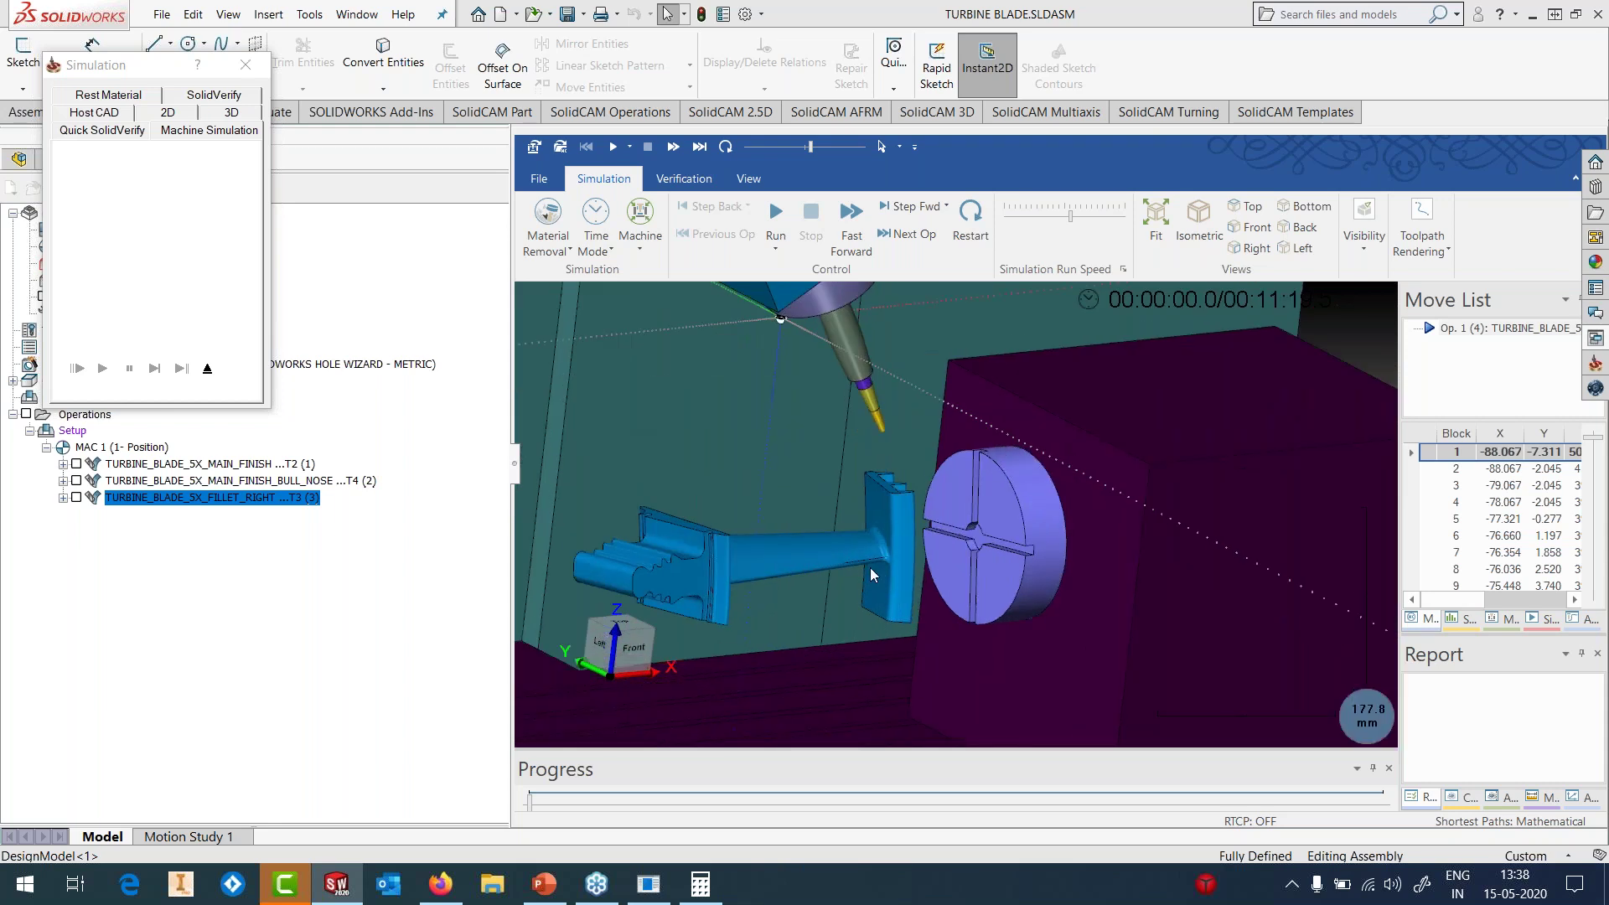
pyautogui.scroll(1, 875, 550)
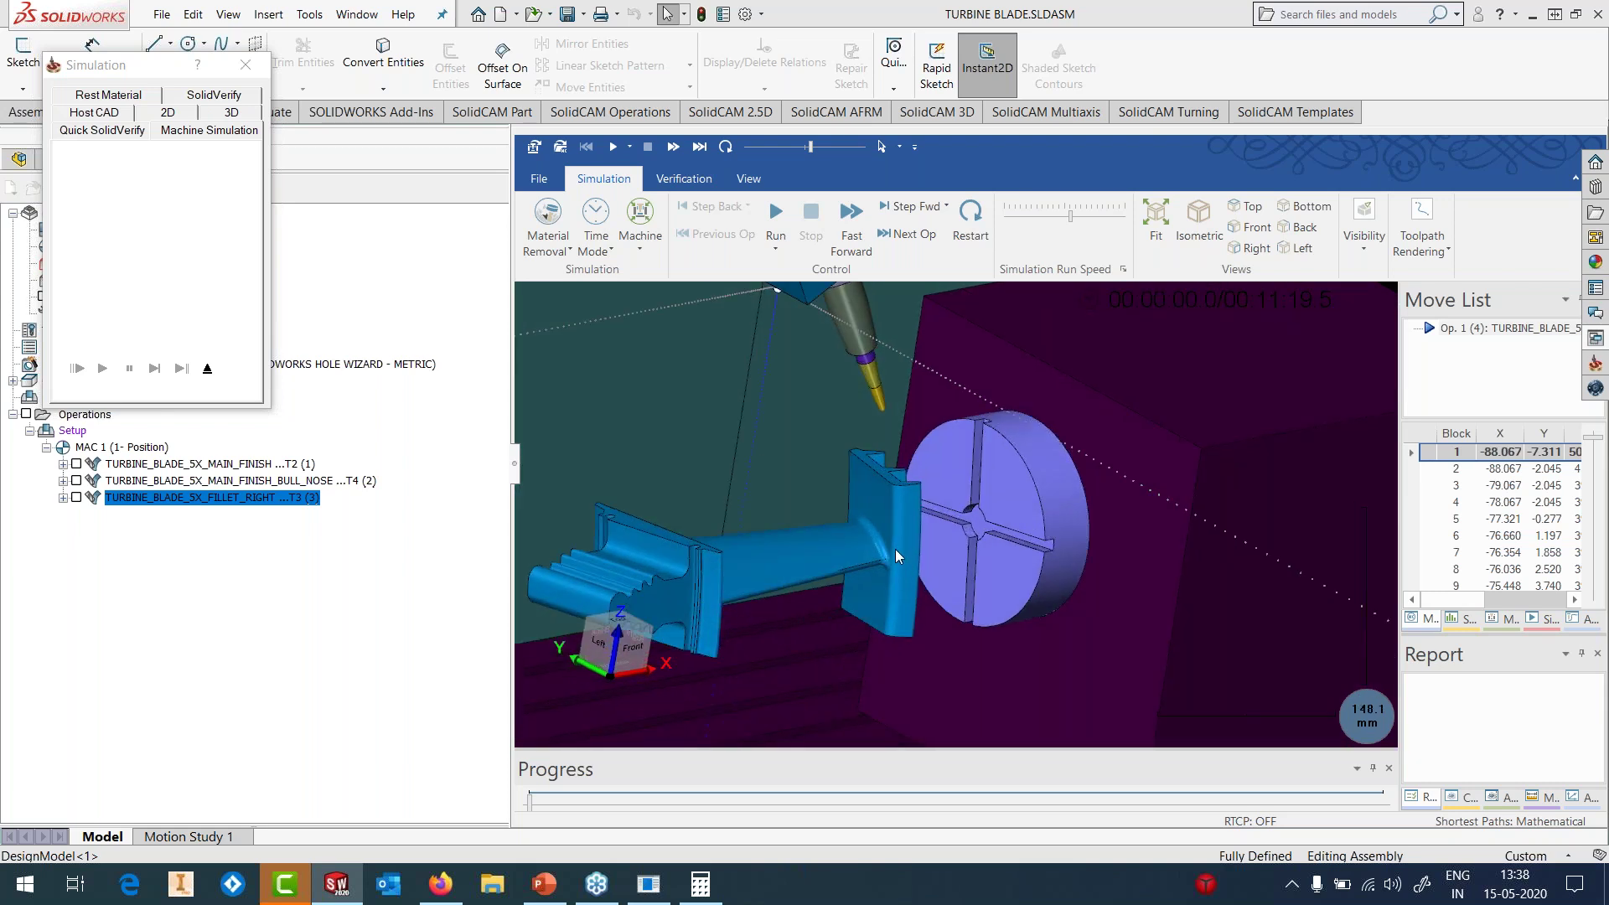
pyautogui.click(776, 216)
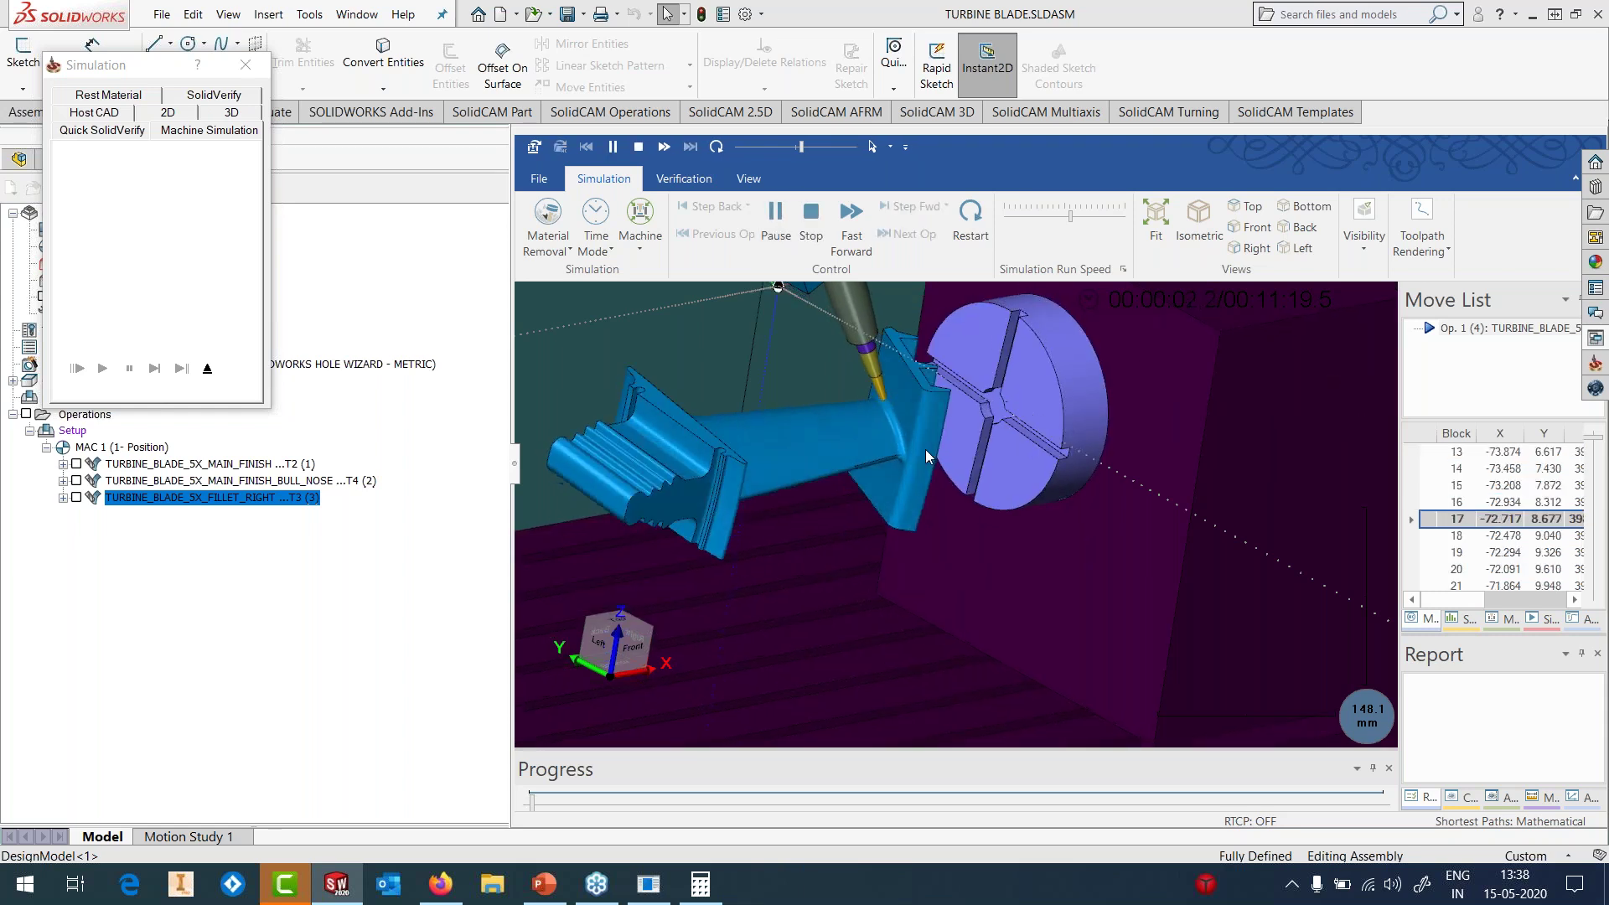
# - Watch the running simulation from the front of the machine and widen the move list to show the A and B axis columns
pyautogui.scroll(-2, 927, 454)
pyautogui.scroll(-2, 927, 454)
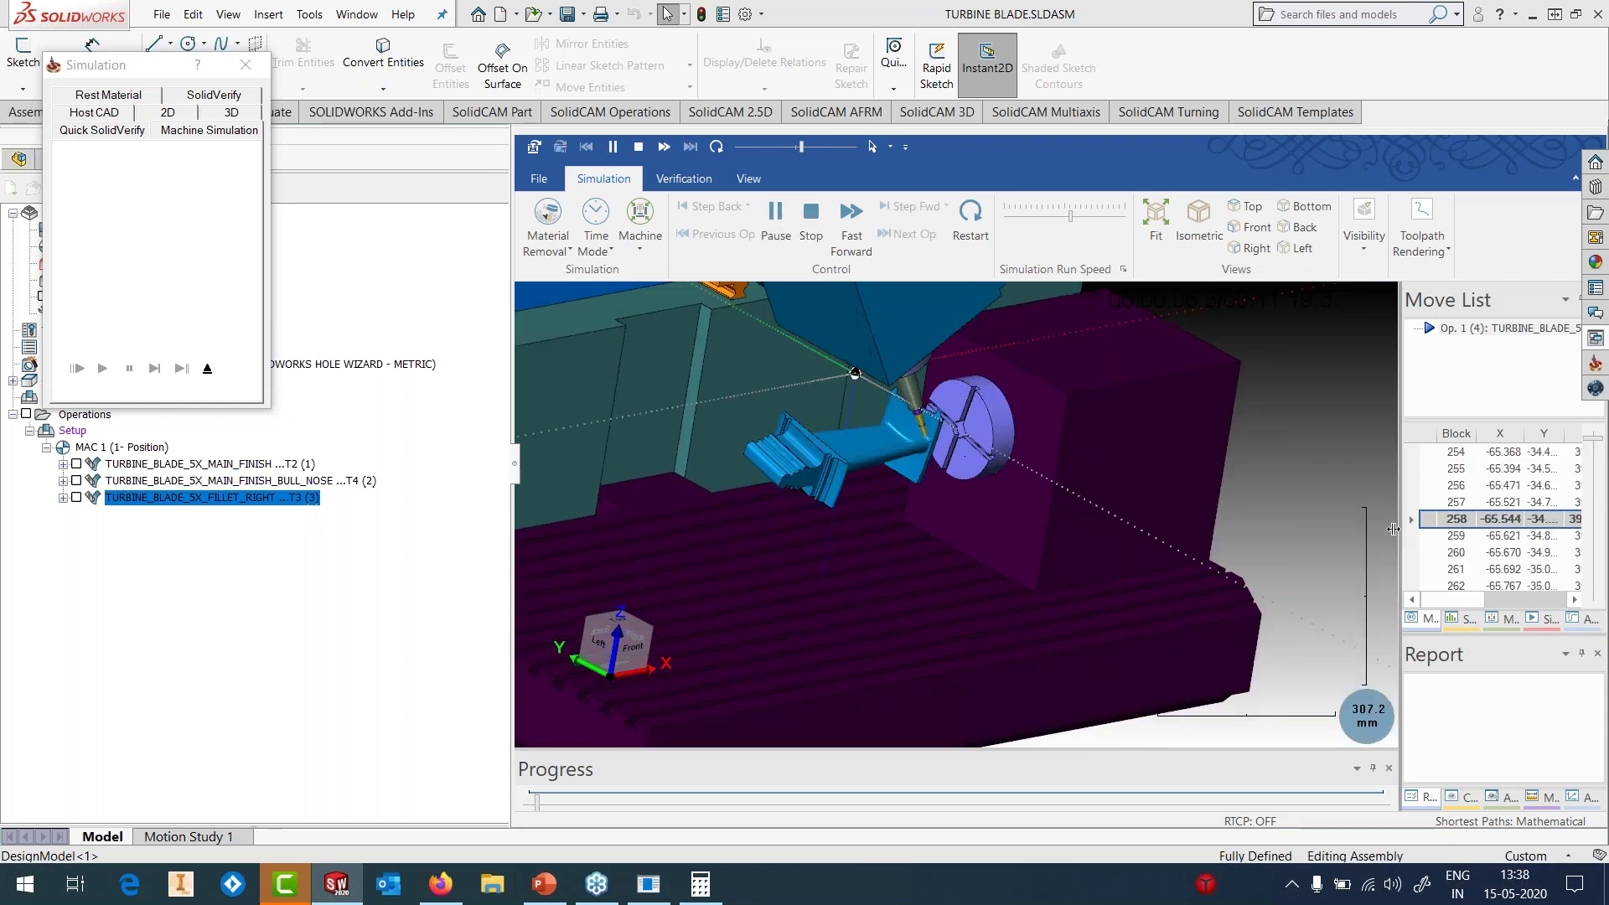
pyautogui.moveTo(1399, 530); pyautogui.dragTo(1298, 530)
pyautogui.scroll(-2, 636, 645)
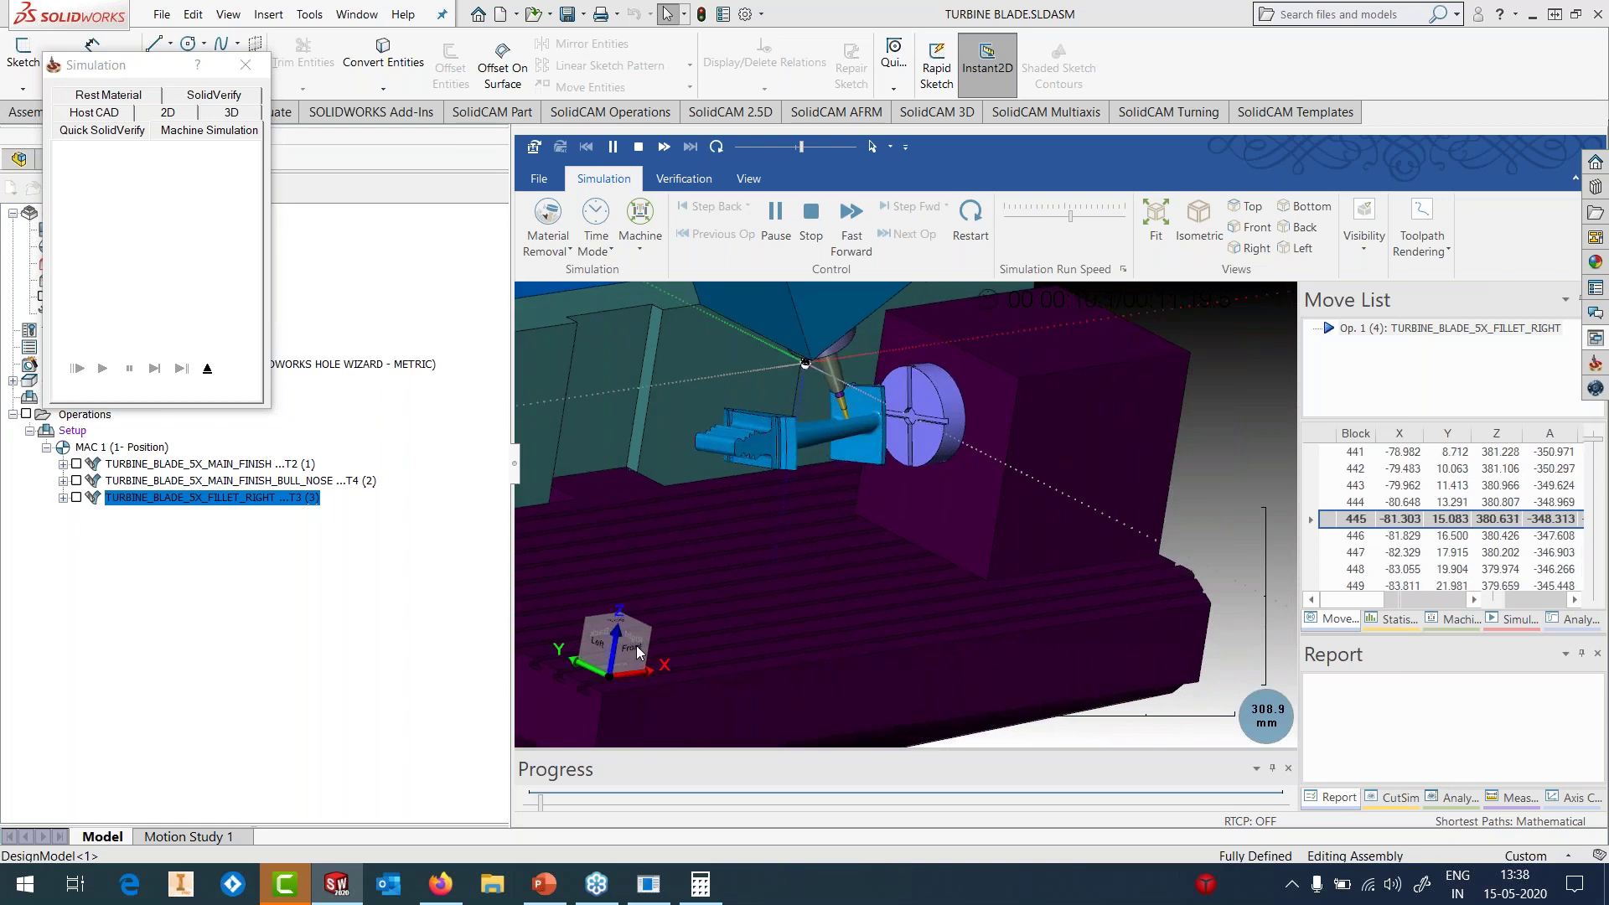
pyautogui.click(631, 652)
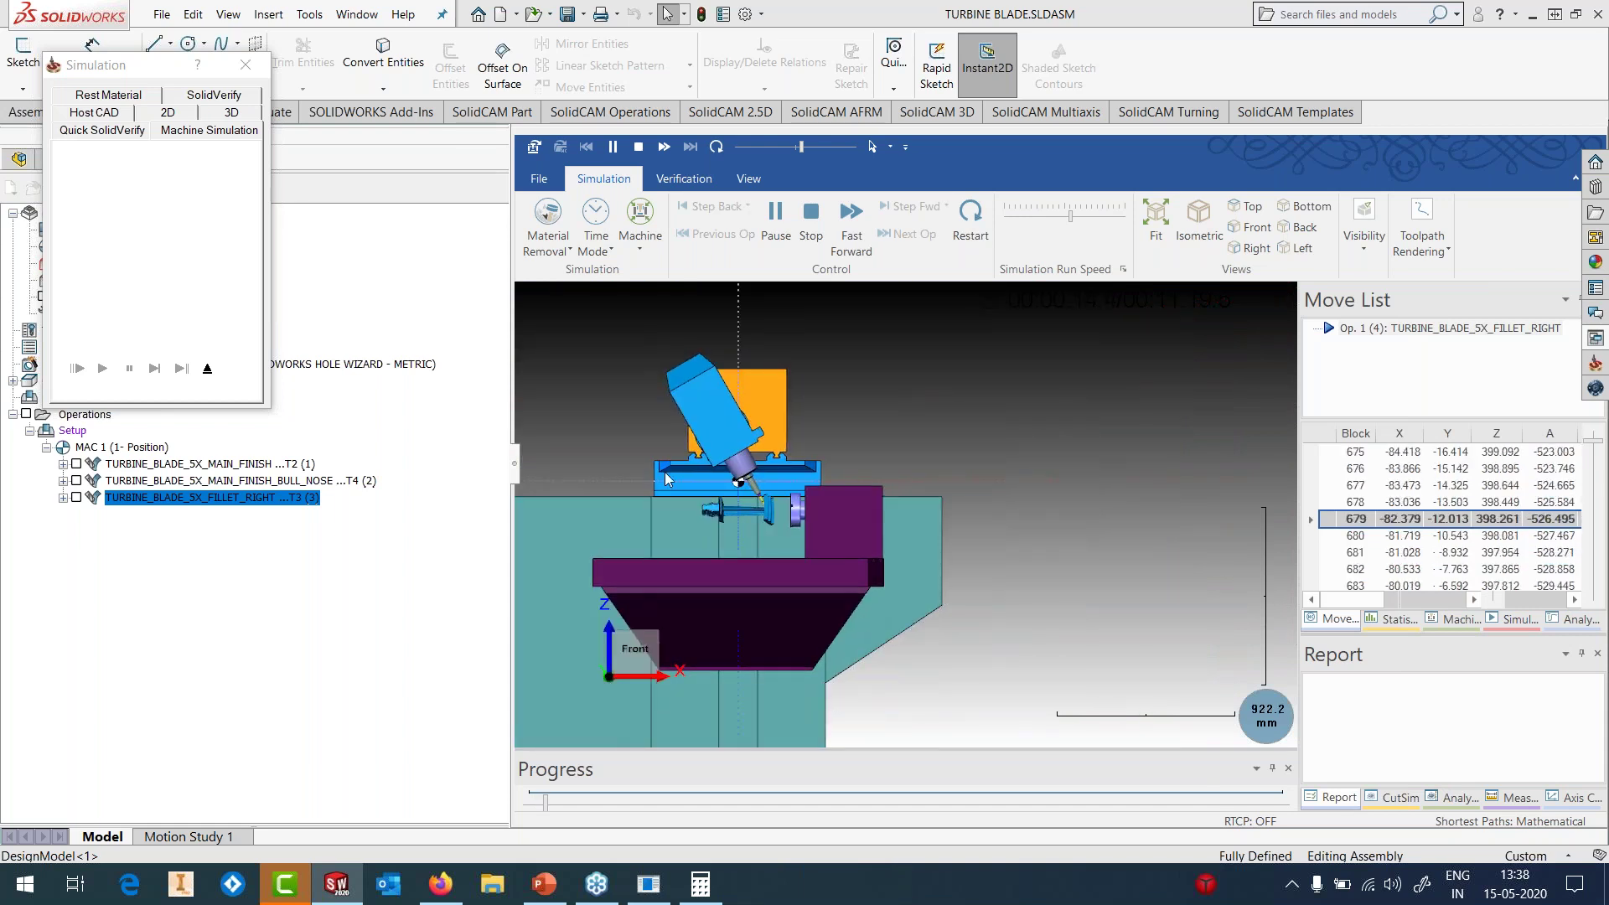
pyautogui.scroll(1, 677, 481)
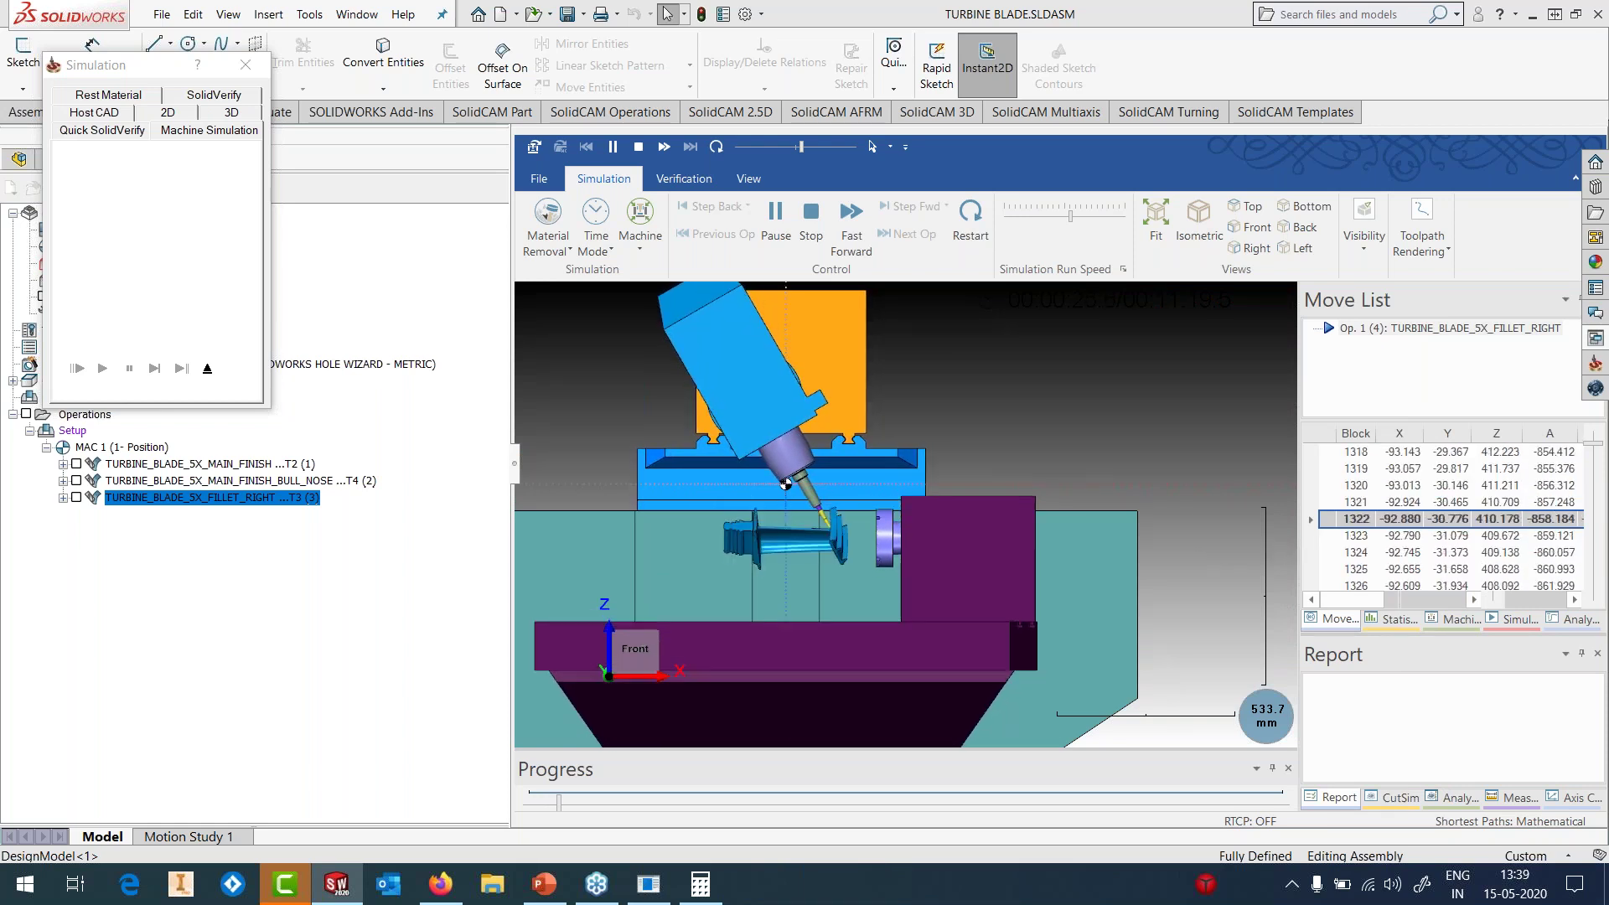
pyautogui.moveTo(1279, 549); pyautogui.dragTo(1177, 550)
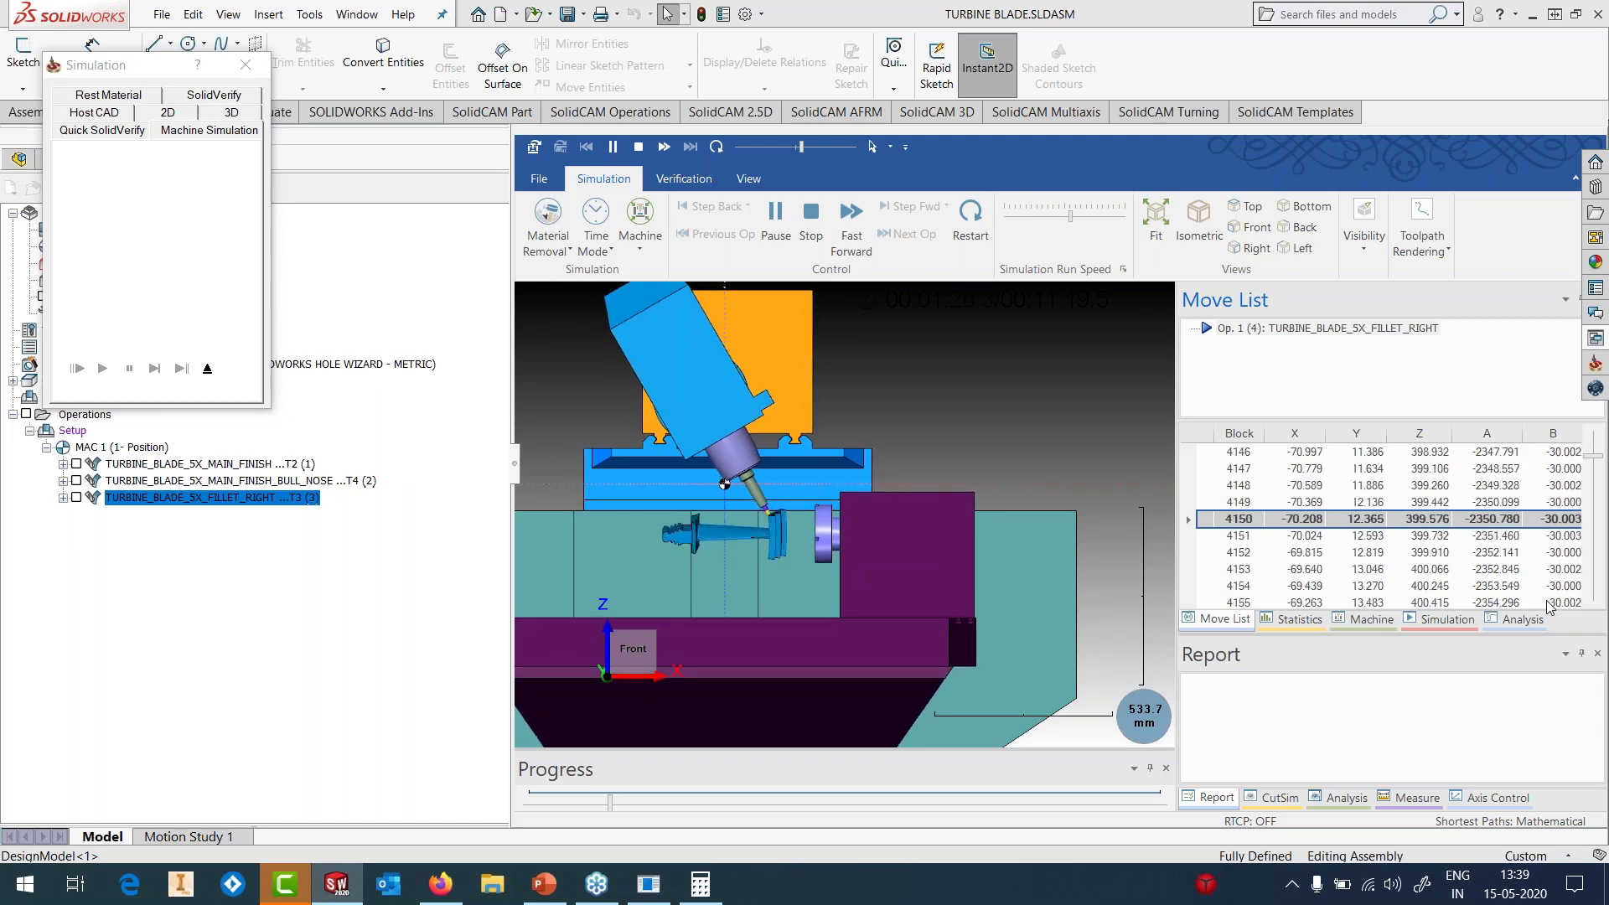
# - Stop and exit the machine simulation after a closer look at the tool, and hide the fillet operation's toolpath
pyautogui.scroll(3, 876, 551)
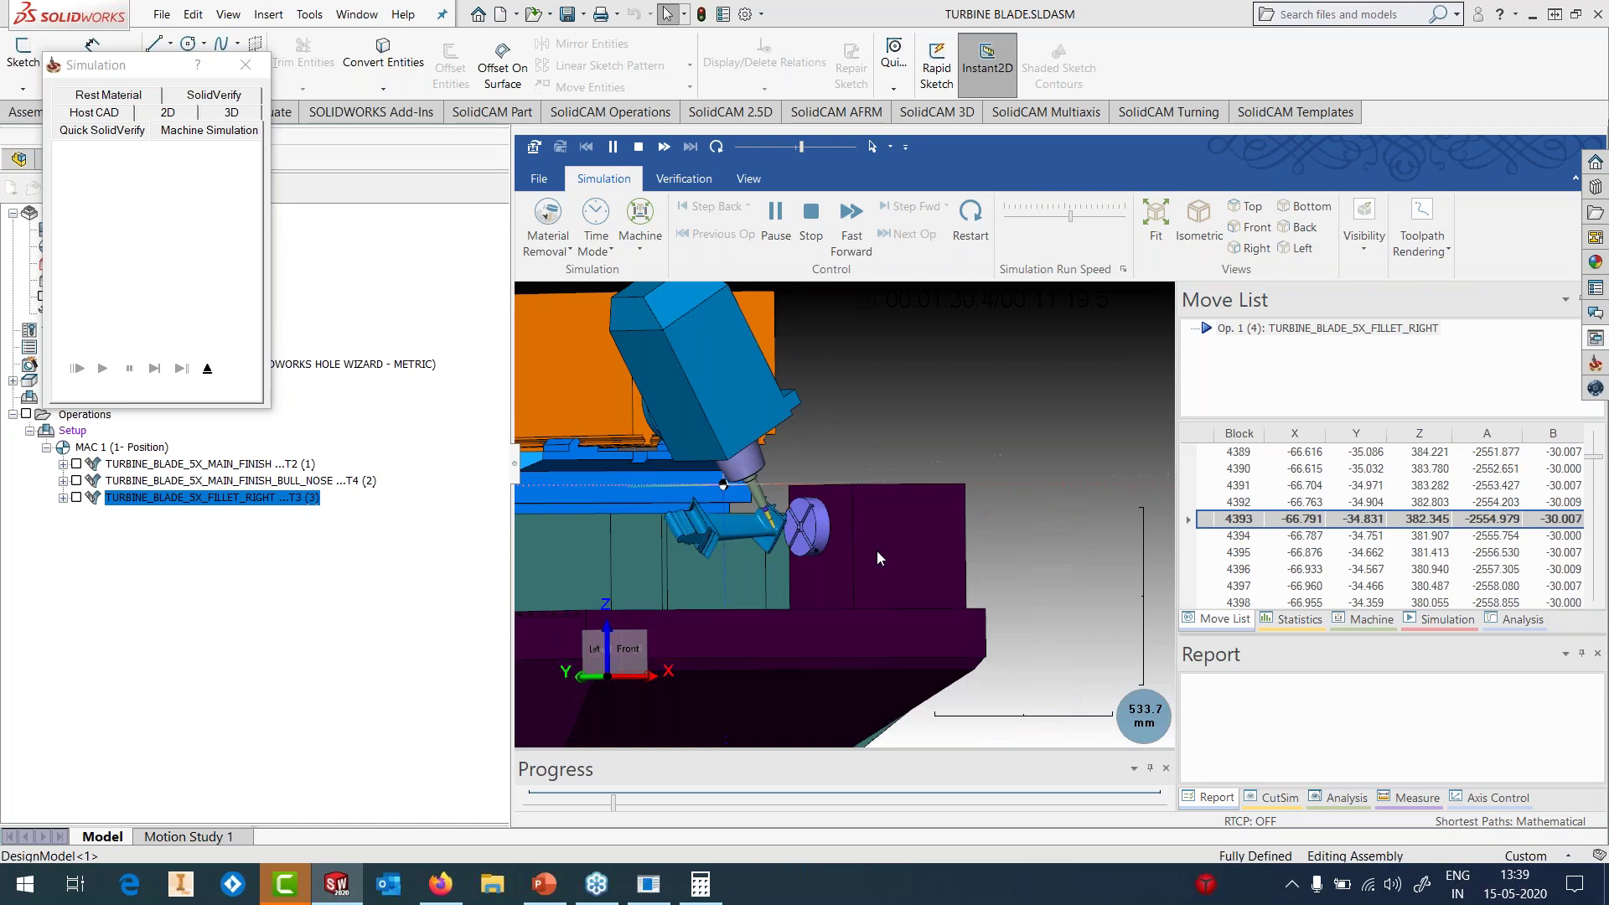
pyautogui.scroll(3, 777, 531)
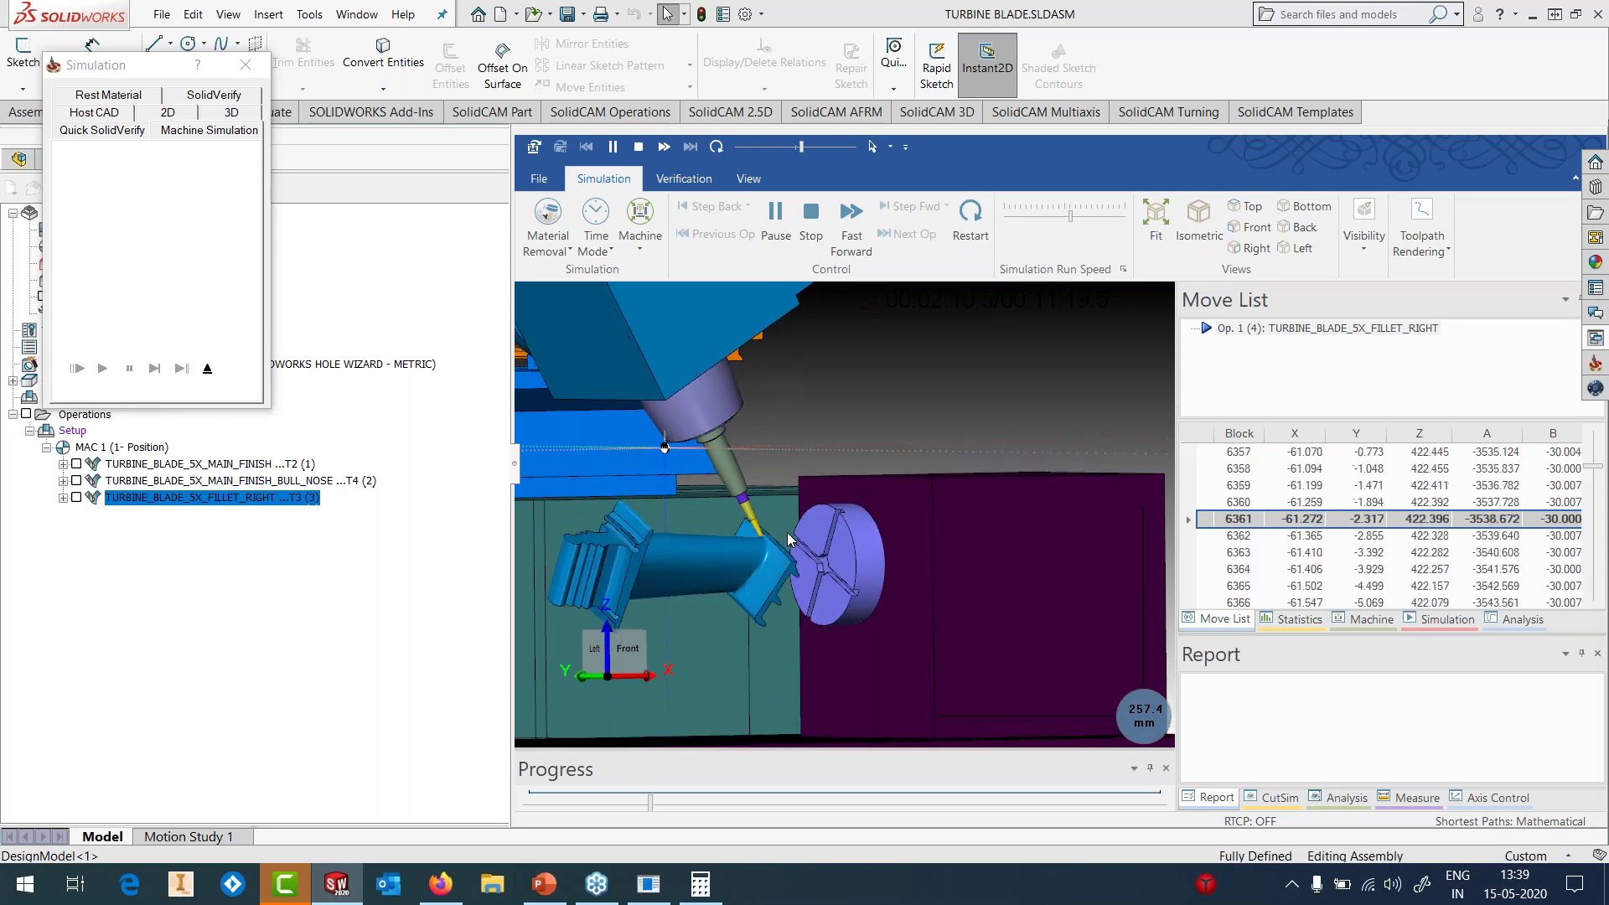
pyautogui.click(796, 225)
pyautogui.click(208, 368)
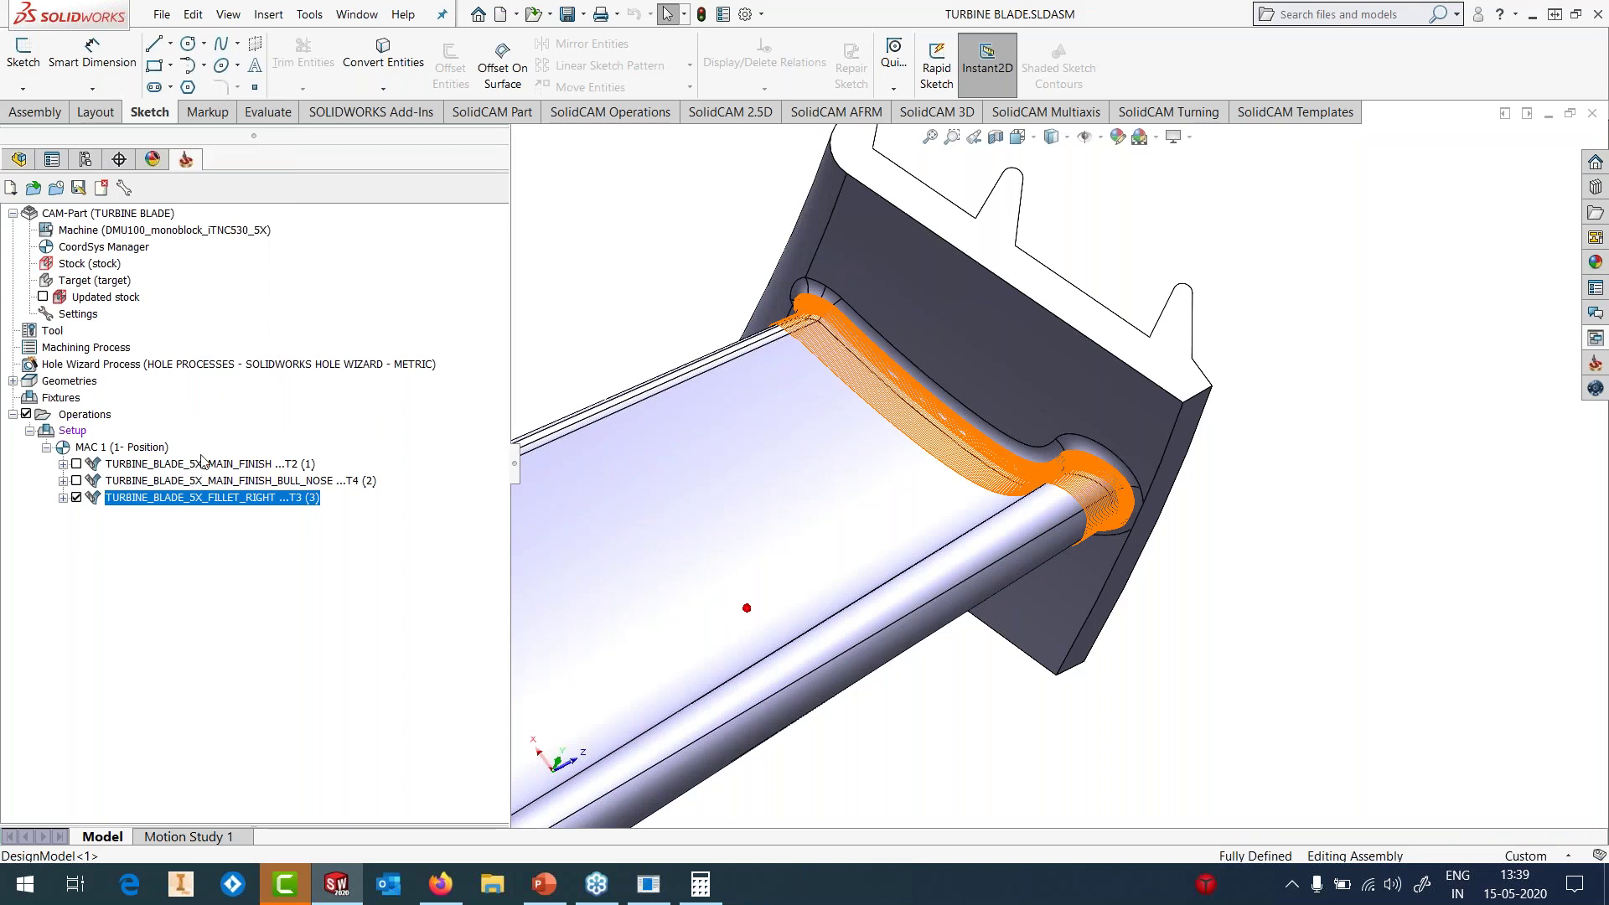
pyautogui.click(76, 498)
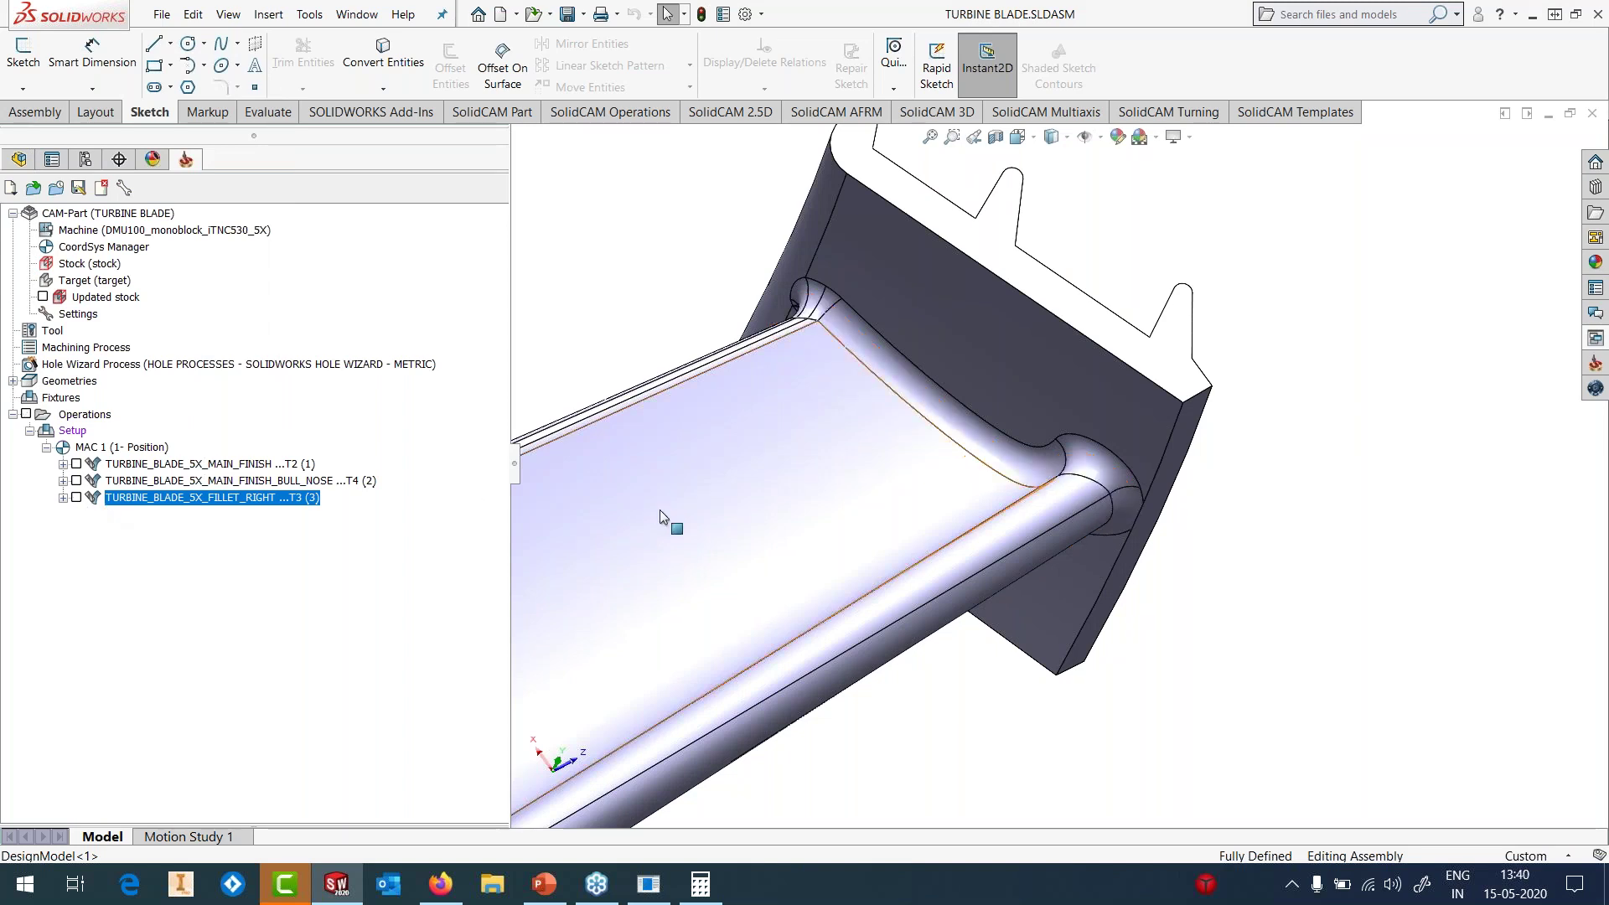
pyautogui.press('f')
# - Open the CAM part CLOSED IMPELLER_PART.PRT from the 3-GEN 5X2 folder
pyautogui.click(309, 14)
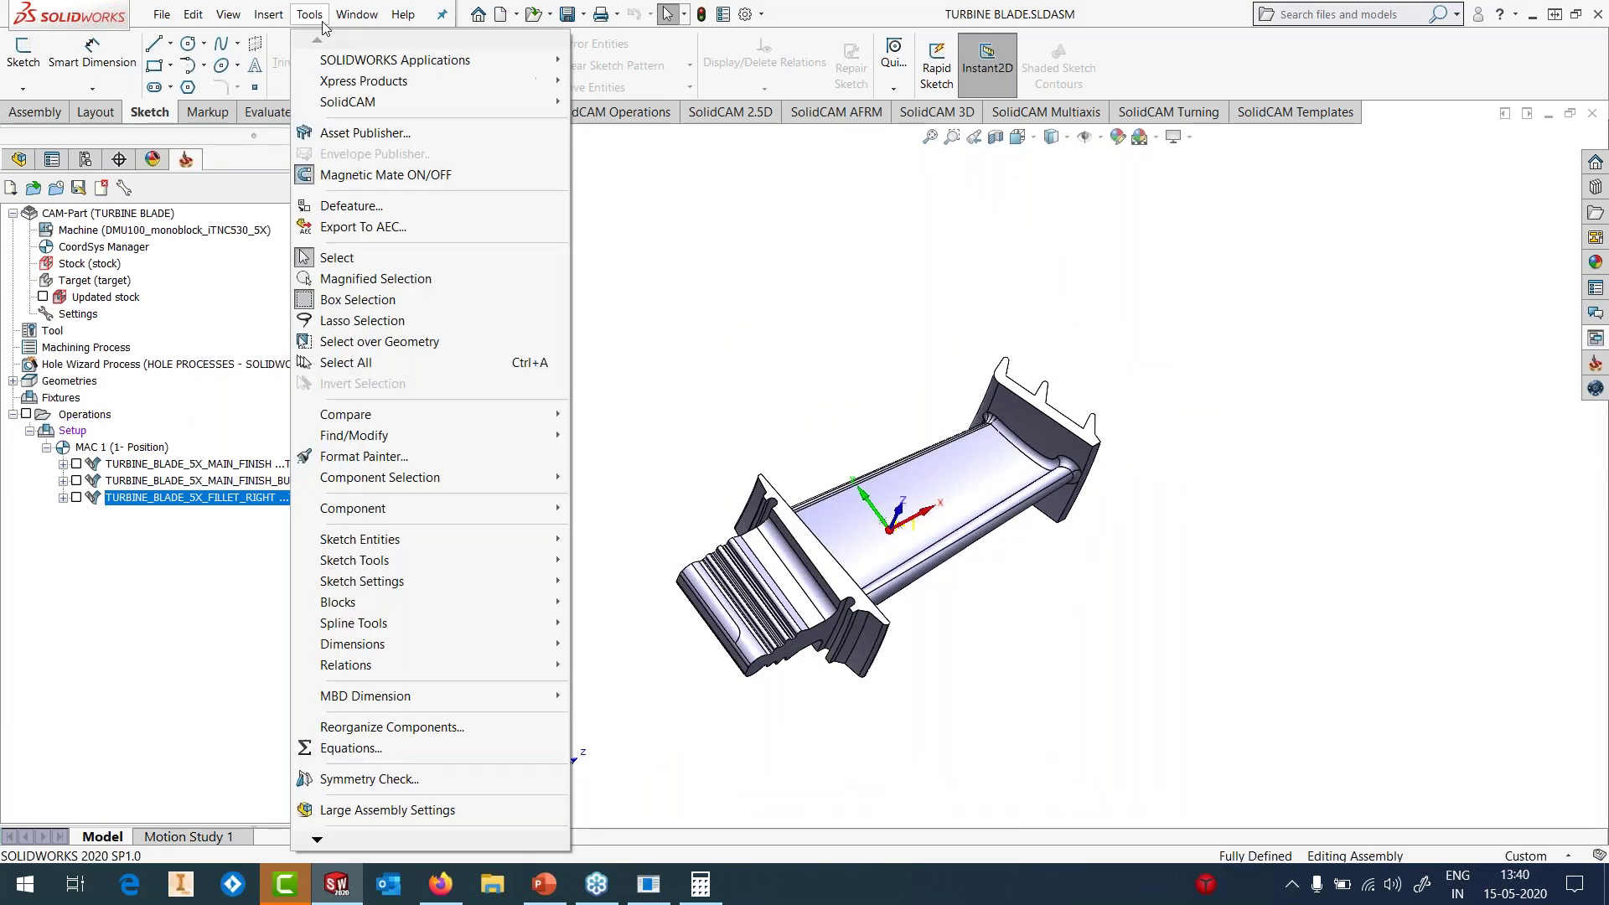
pyautogui.moveTo(377, 101)
pyautogui.click(630, 132)
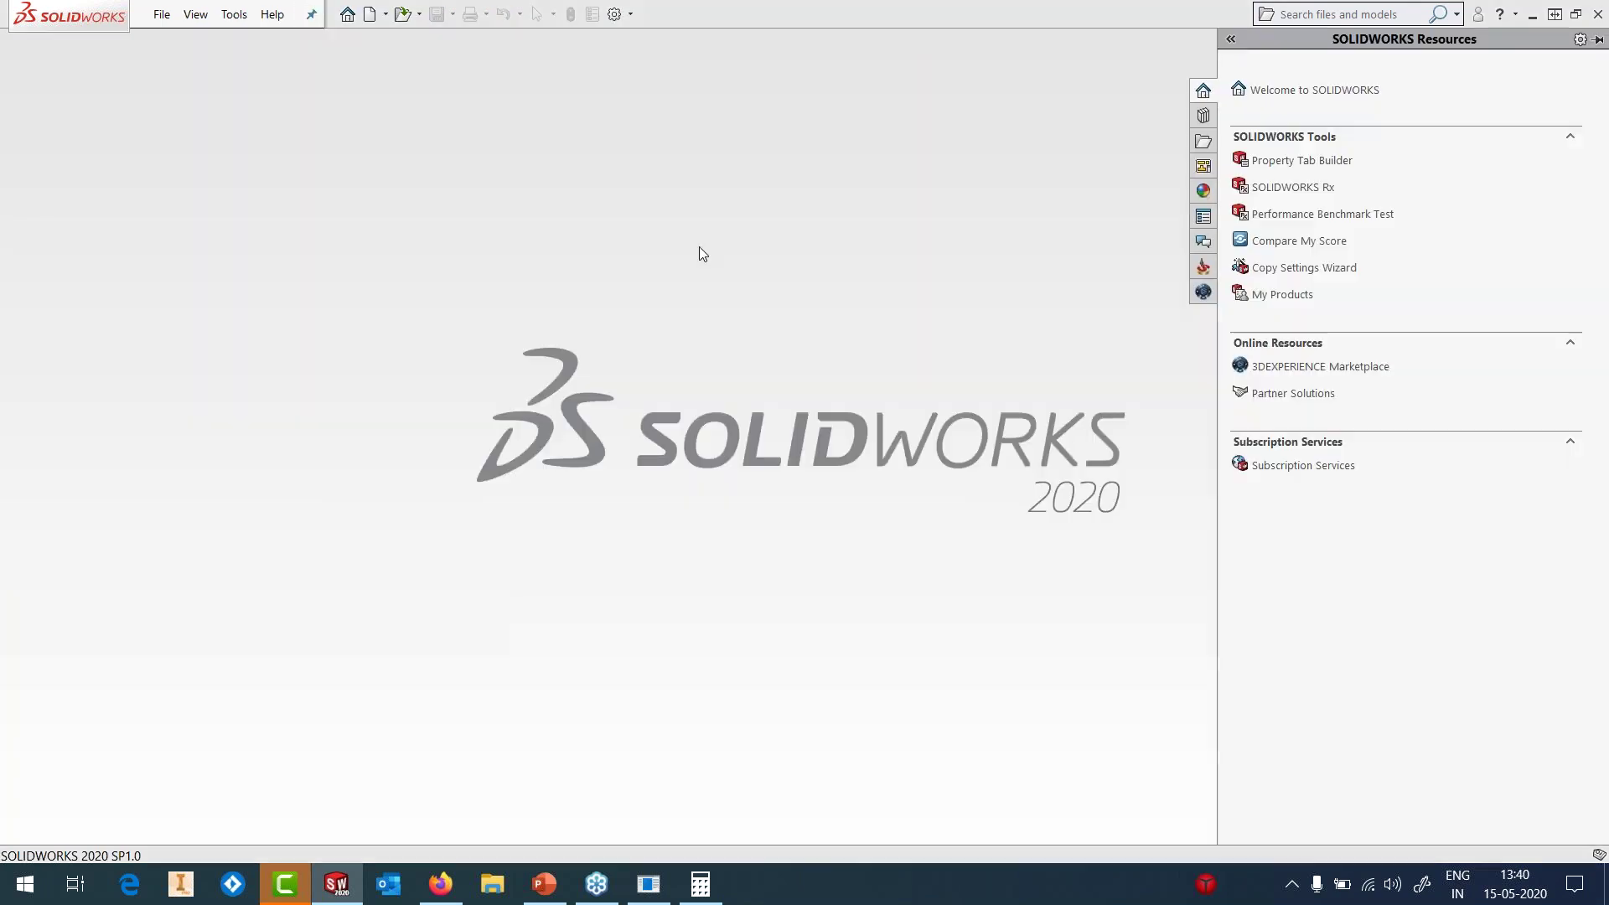
pyautogui.click(810, 269)
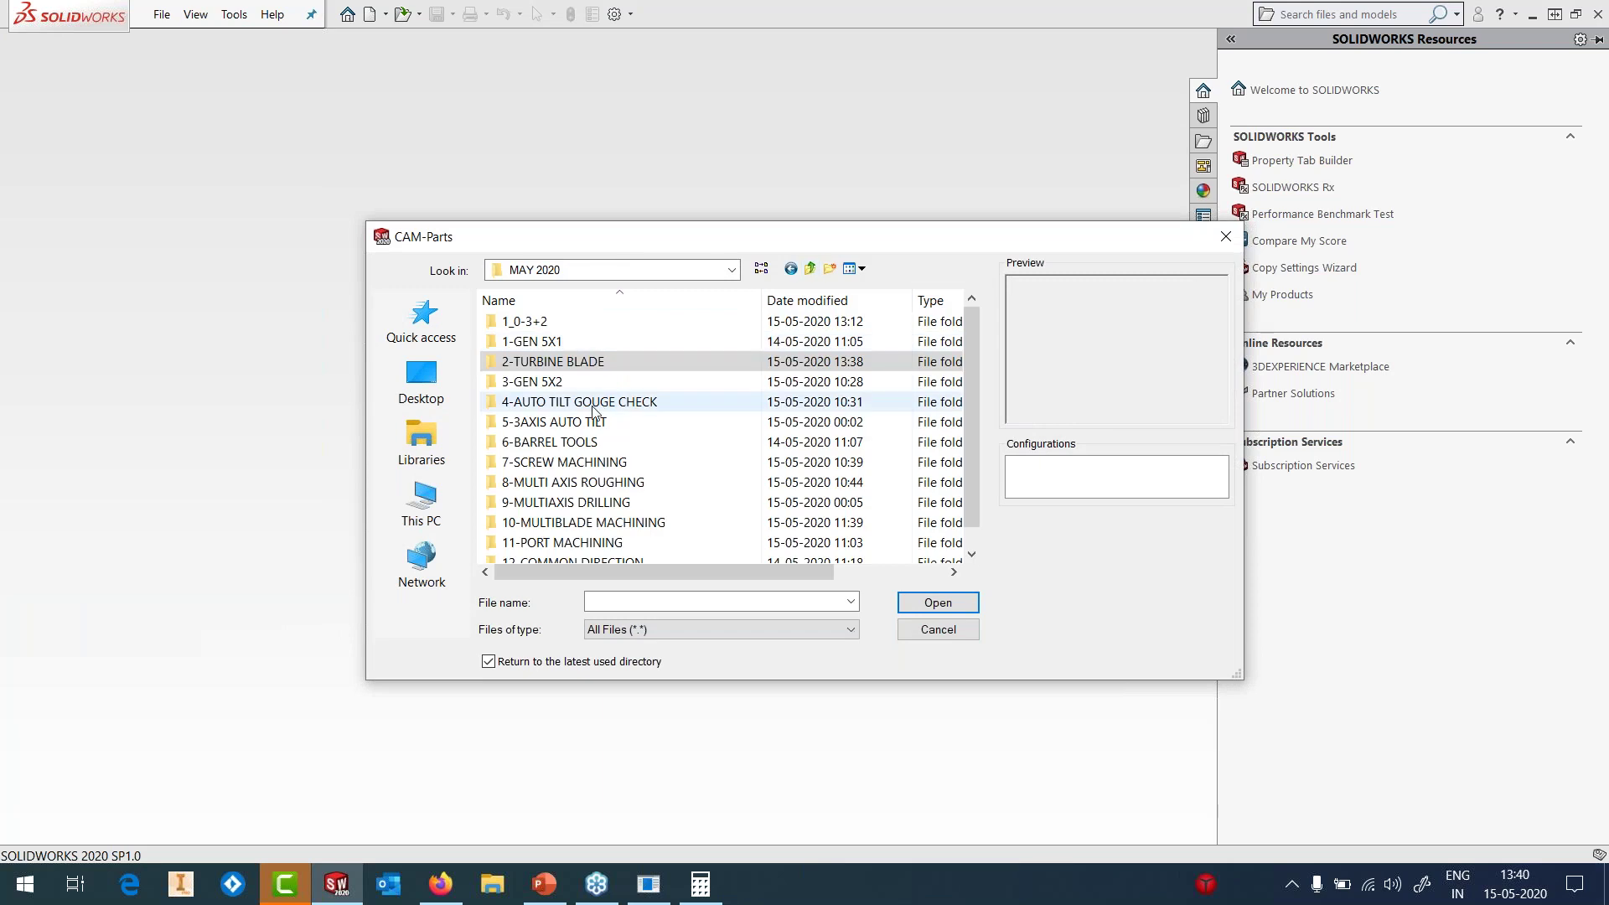
pyautogui.doubleClick(557, 383)
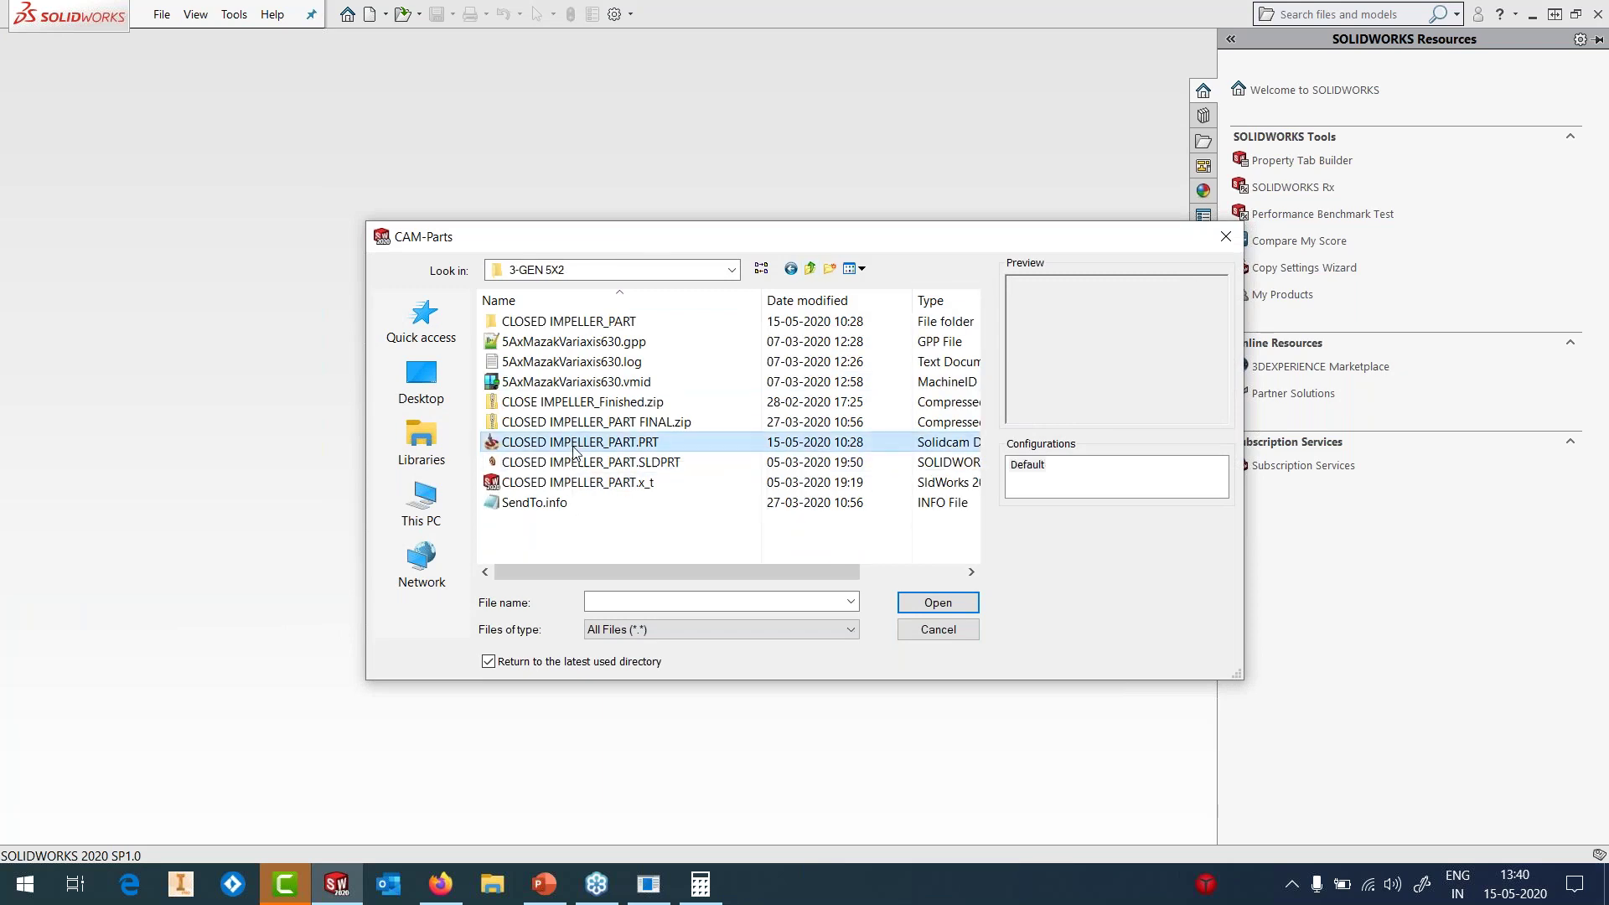
pyautogui.click(578, 442)
pyautogui.click(936, 602)
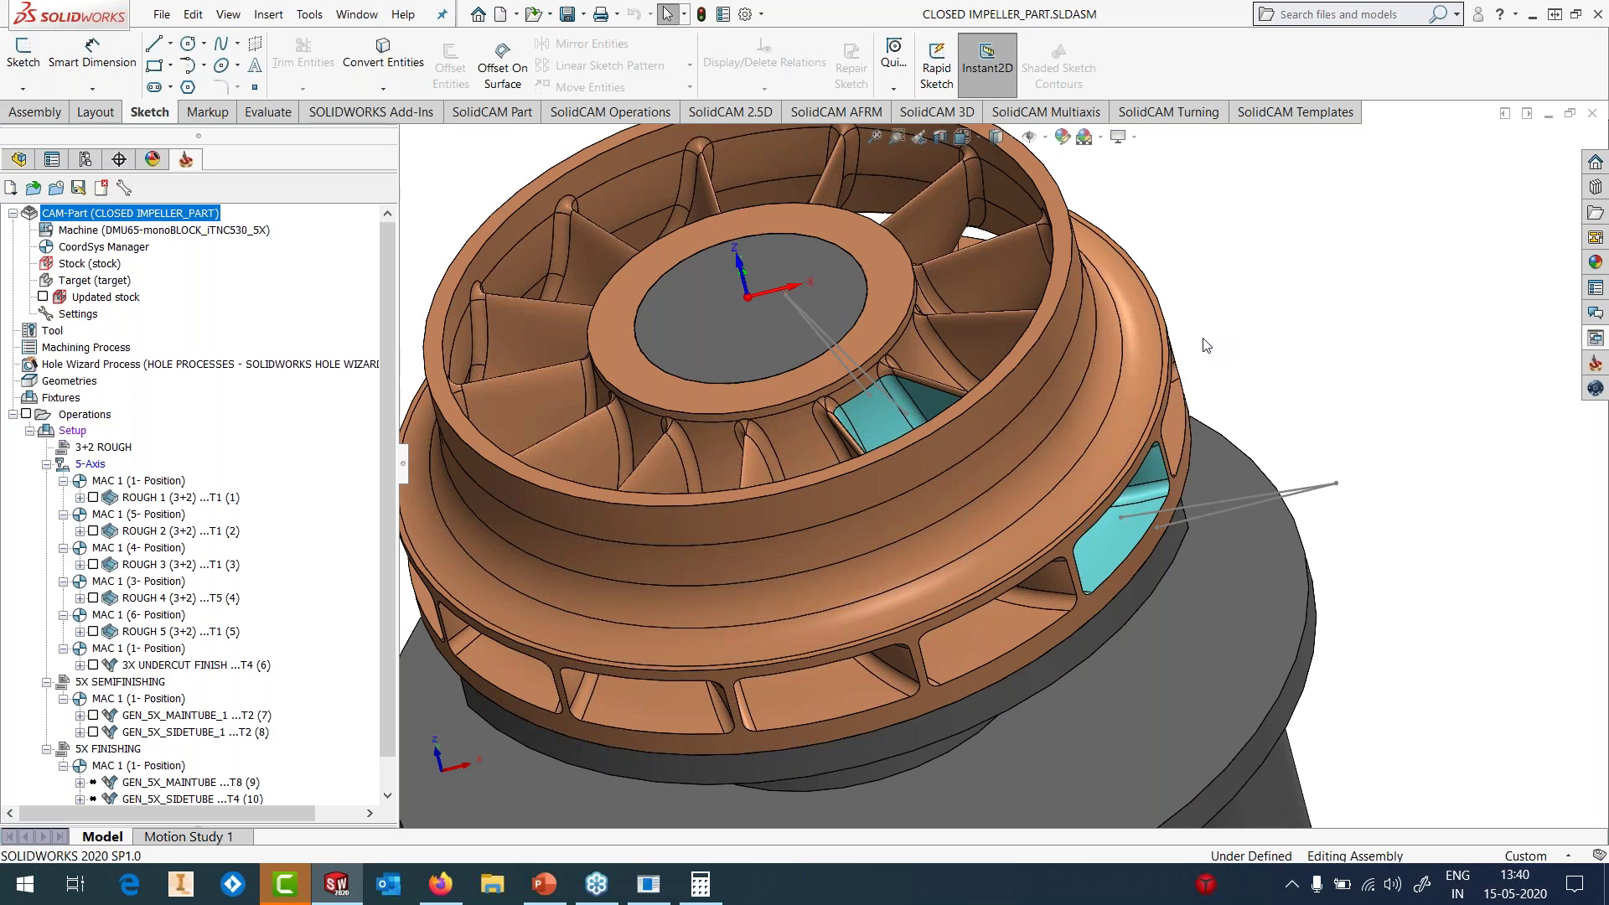
pyautogui.moveTo(1205, 345); pyautogui.dragTo(1064, 349, button='middle')
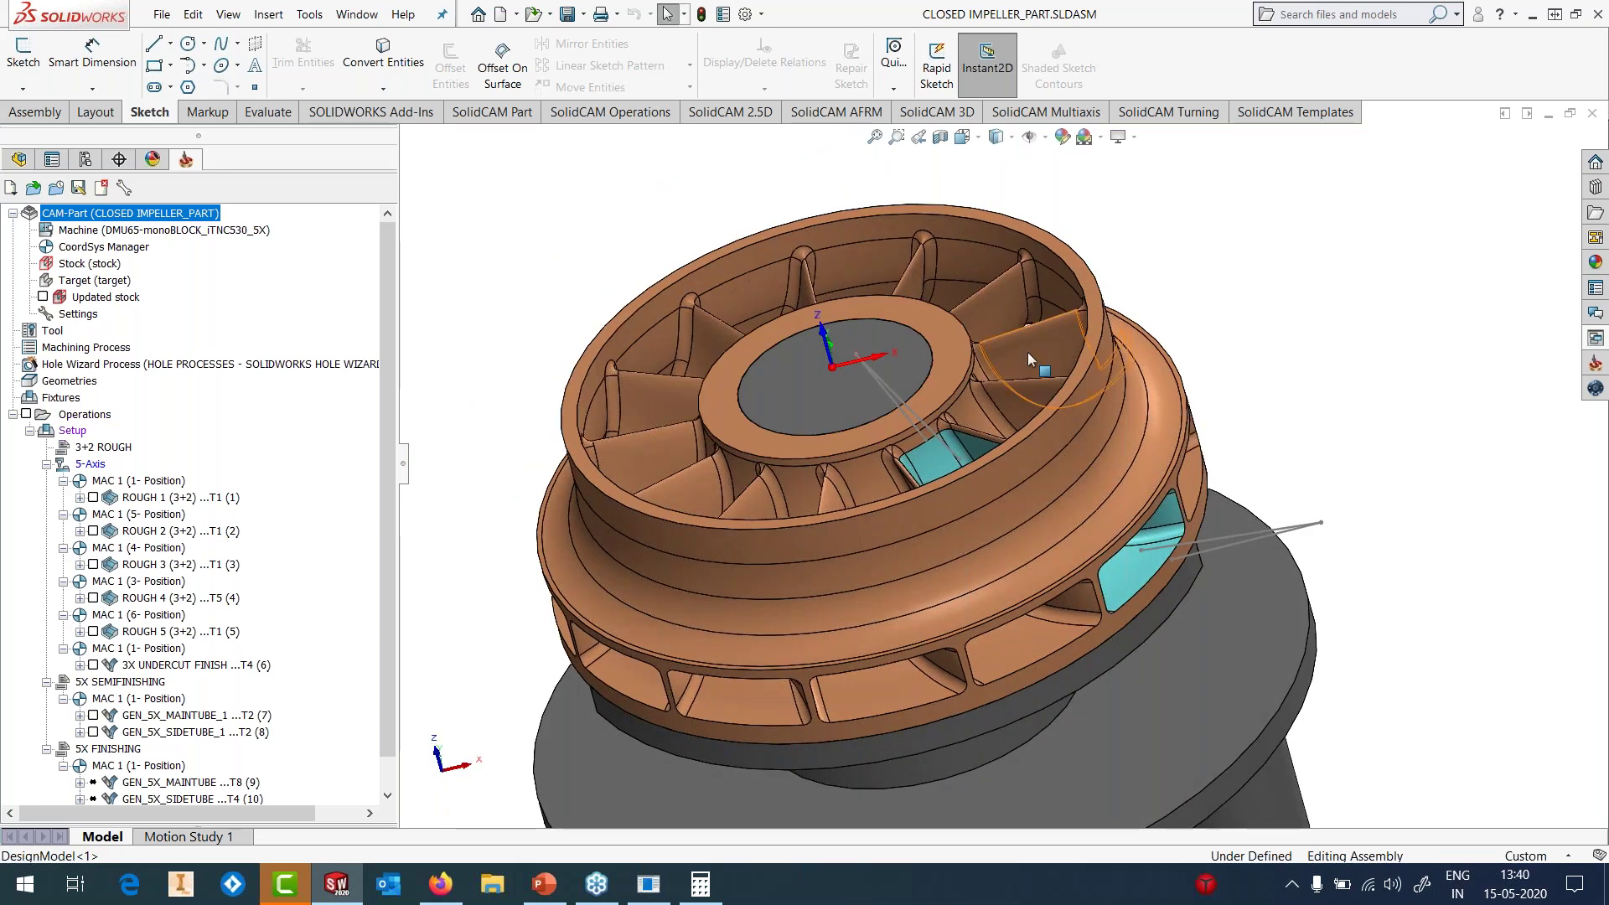
# - Hide the Split Line1 solid body of DesignModel after a closer look at the impeller's highlighted channel
pyautogui.scroll(-1, 390, 551)
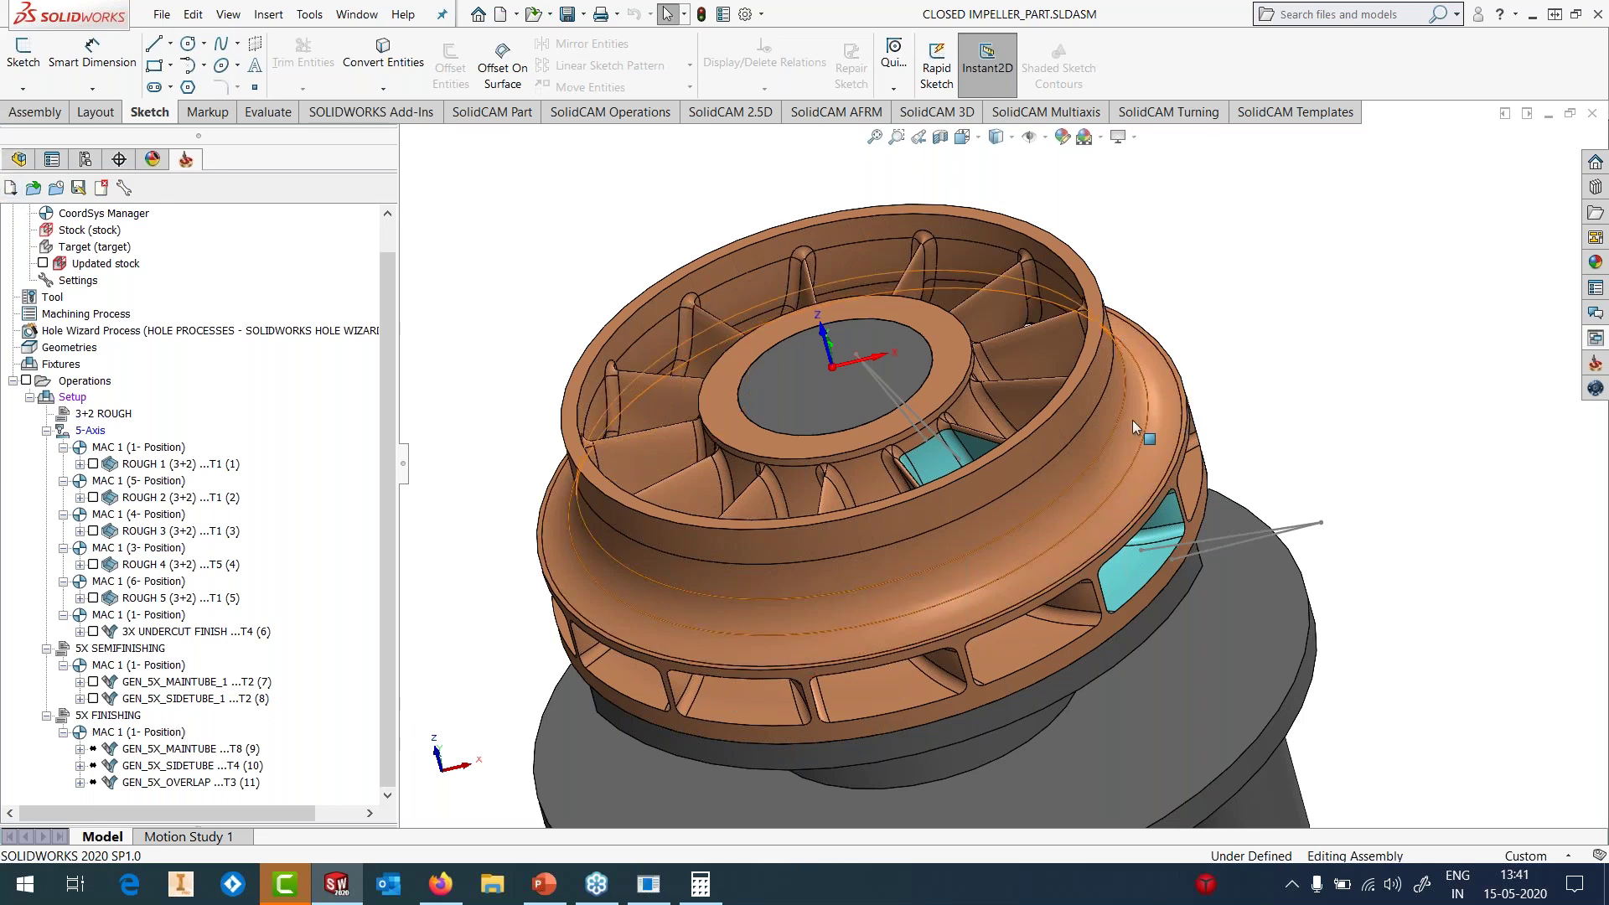
pyautogui.moveTo(1133, 420); pyautogui.dragTo(1182, 536, button='middle')
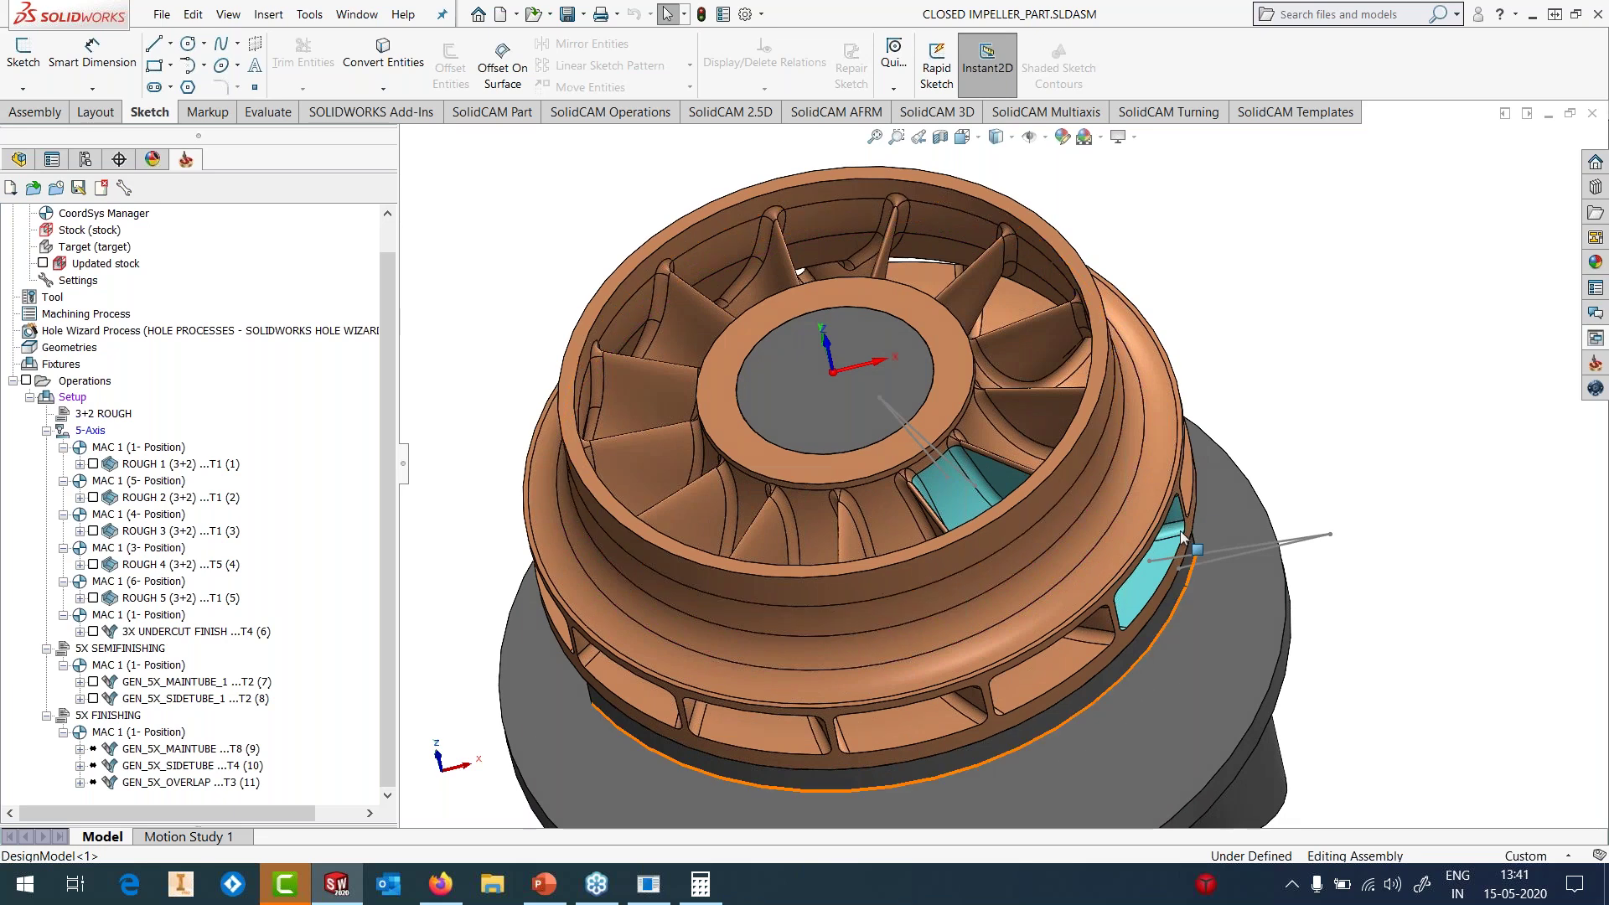
pyautogui.scroll(-2, 1086, 497)
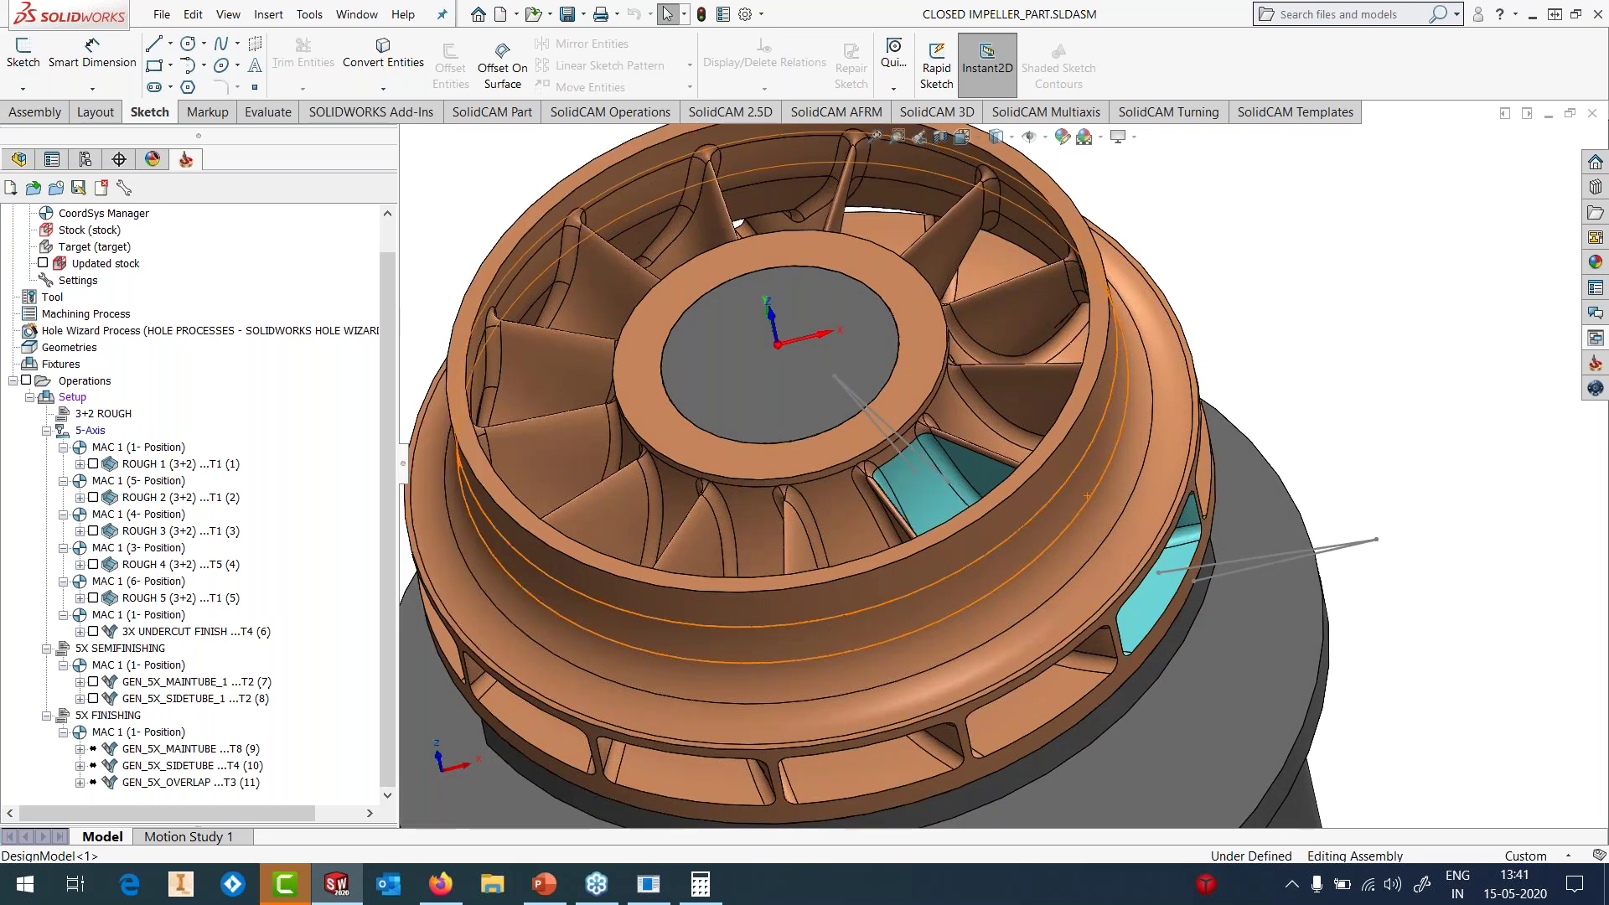
pyautogui.scroll(-2, 1089, 536)
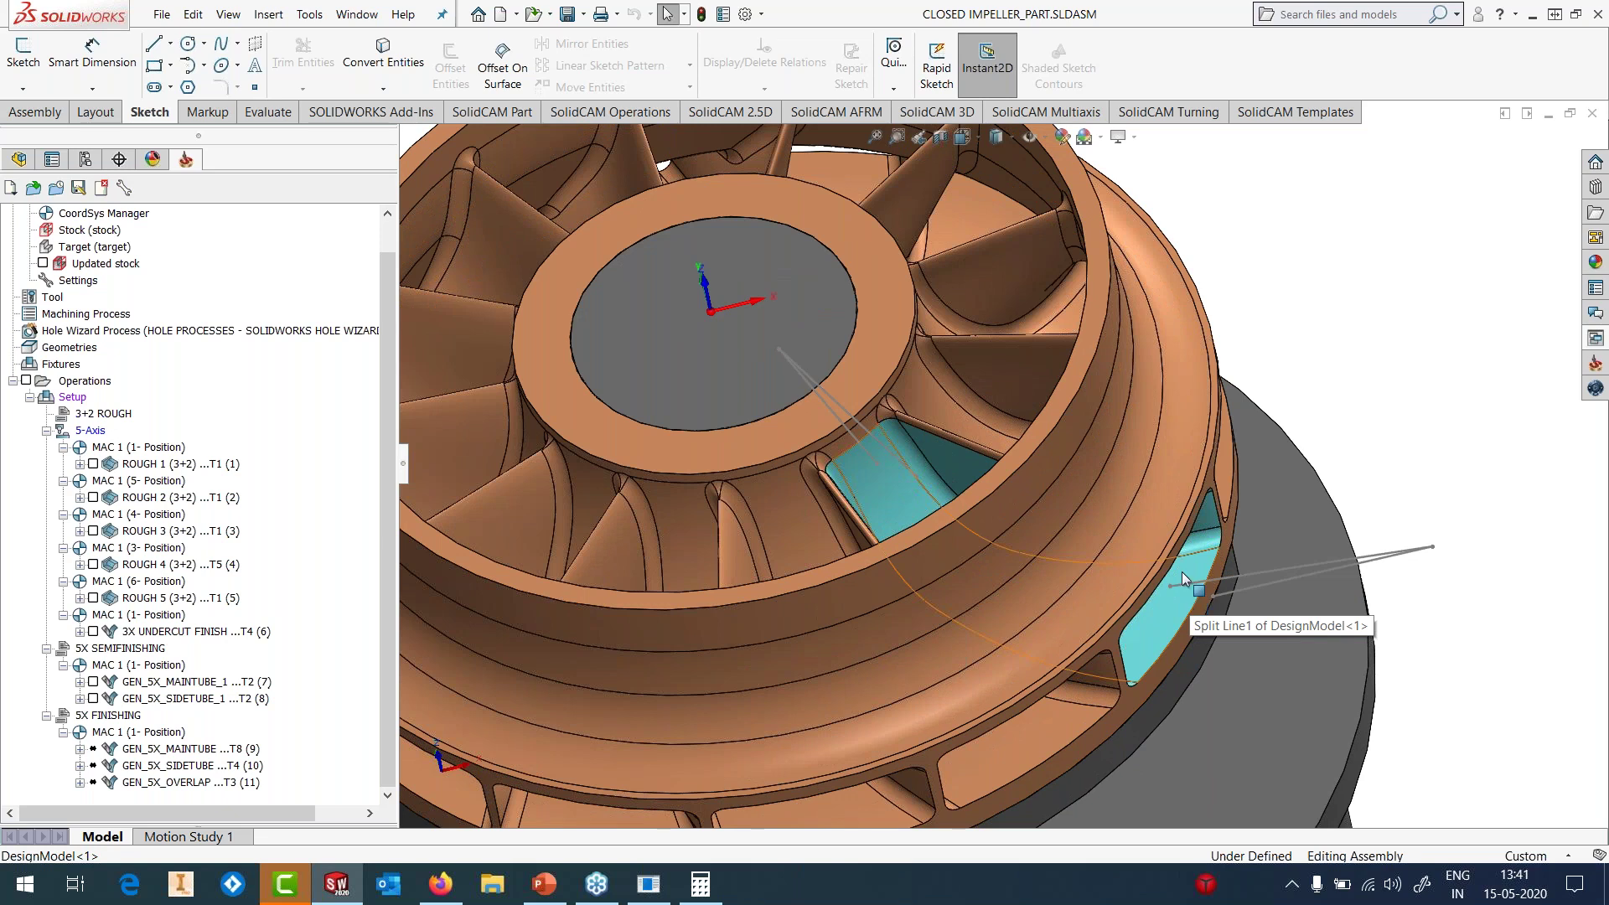
pyautogui.click(18, 160)
pyautogui.click(29, 489)
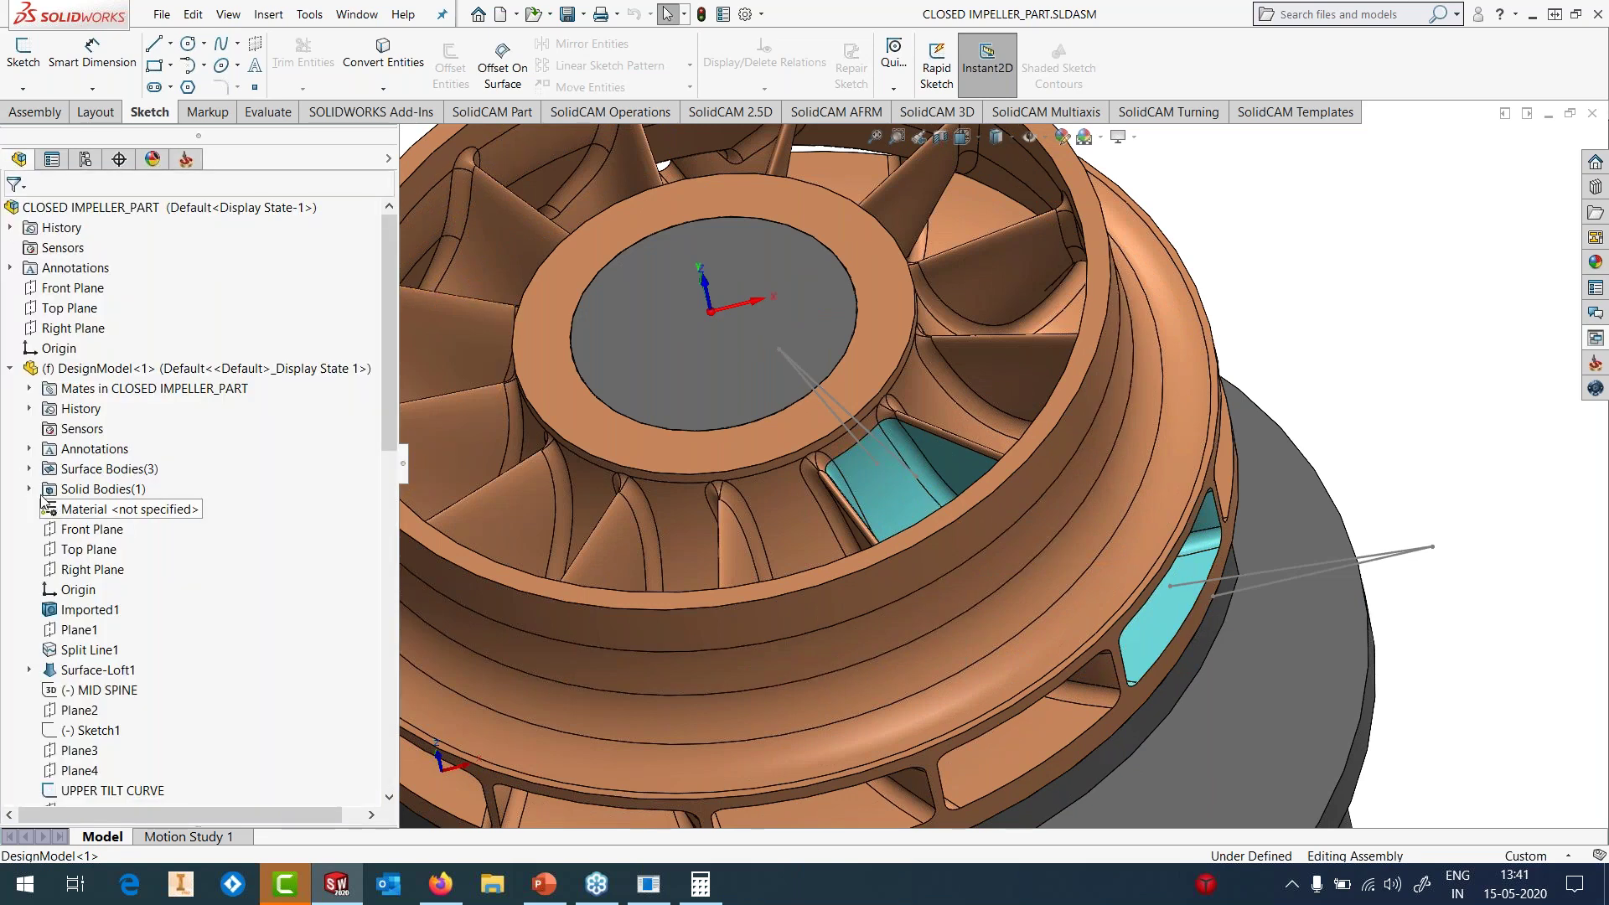
pyautogui.click(92, 509)
pyautogui.click(126, 466)
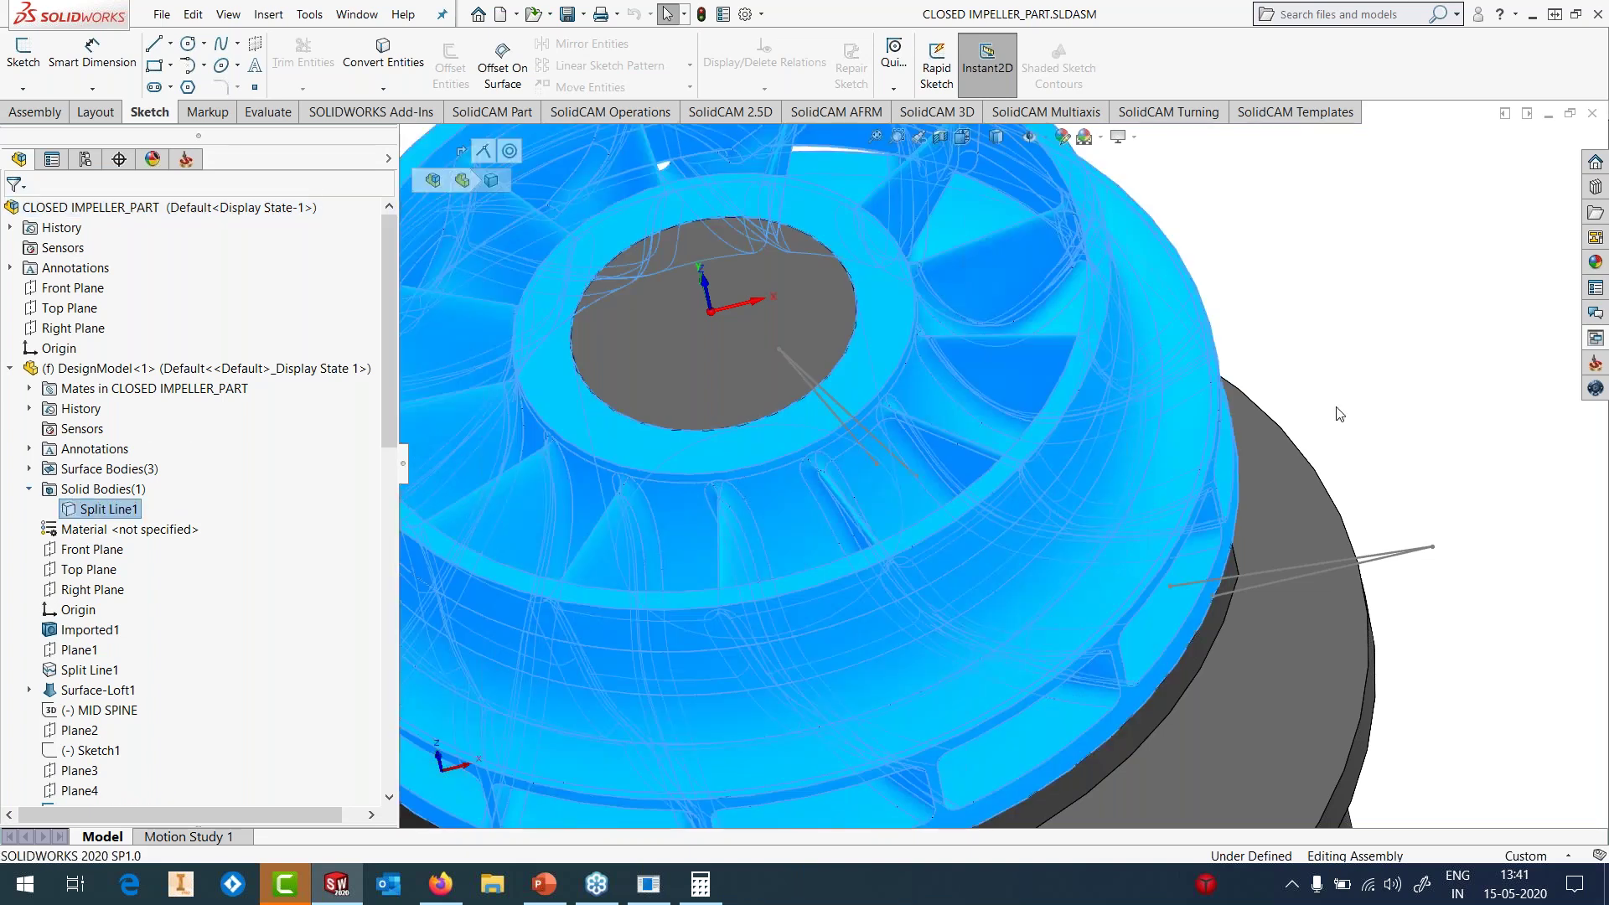
pyautogui.click(1415, 388)
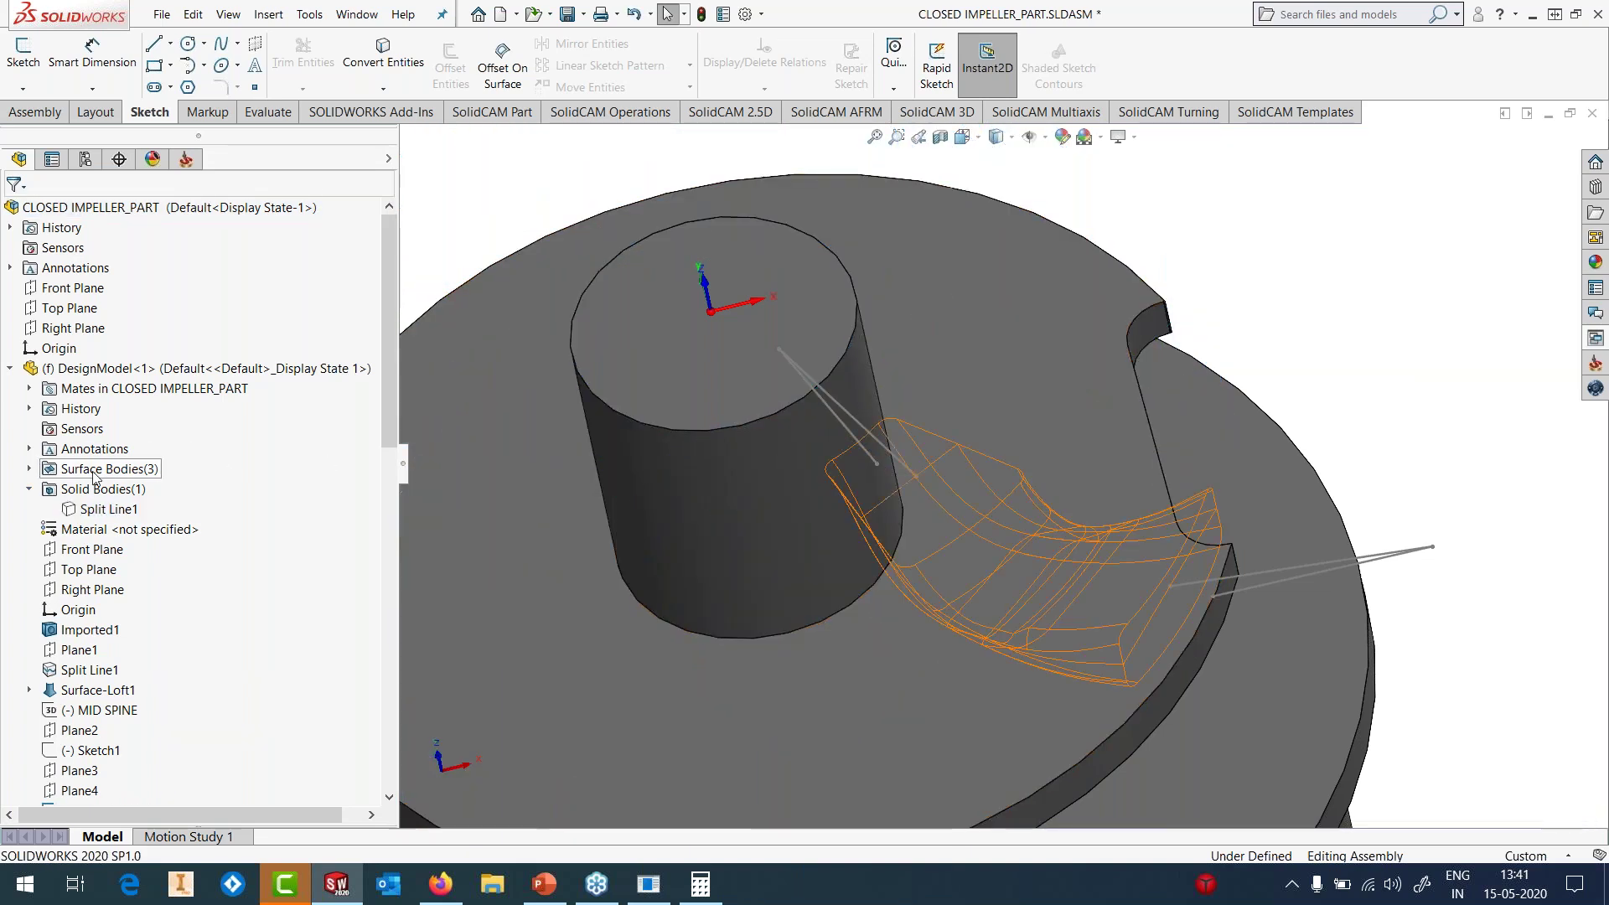
# - Show the UPPER SURFACE body from DesignModel's surface bodies and view it from the side
pyautogui.click(29, 469)
pyautogui.click(86, 510)
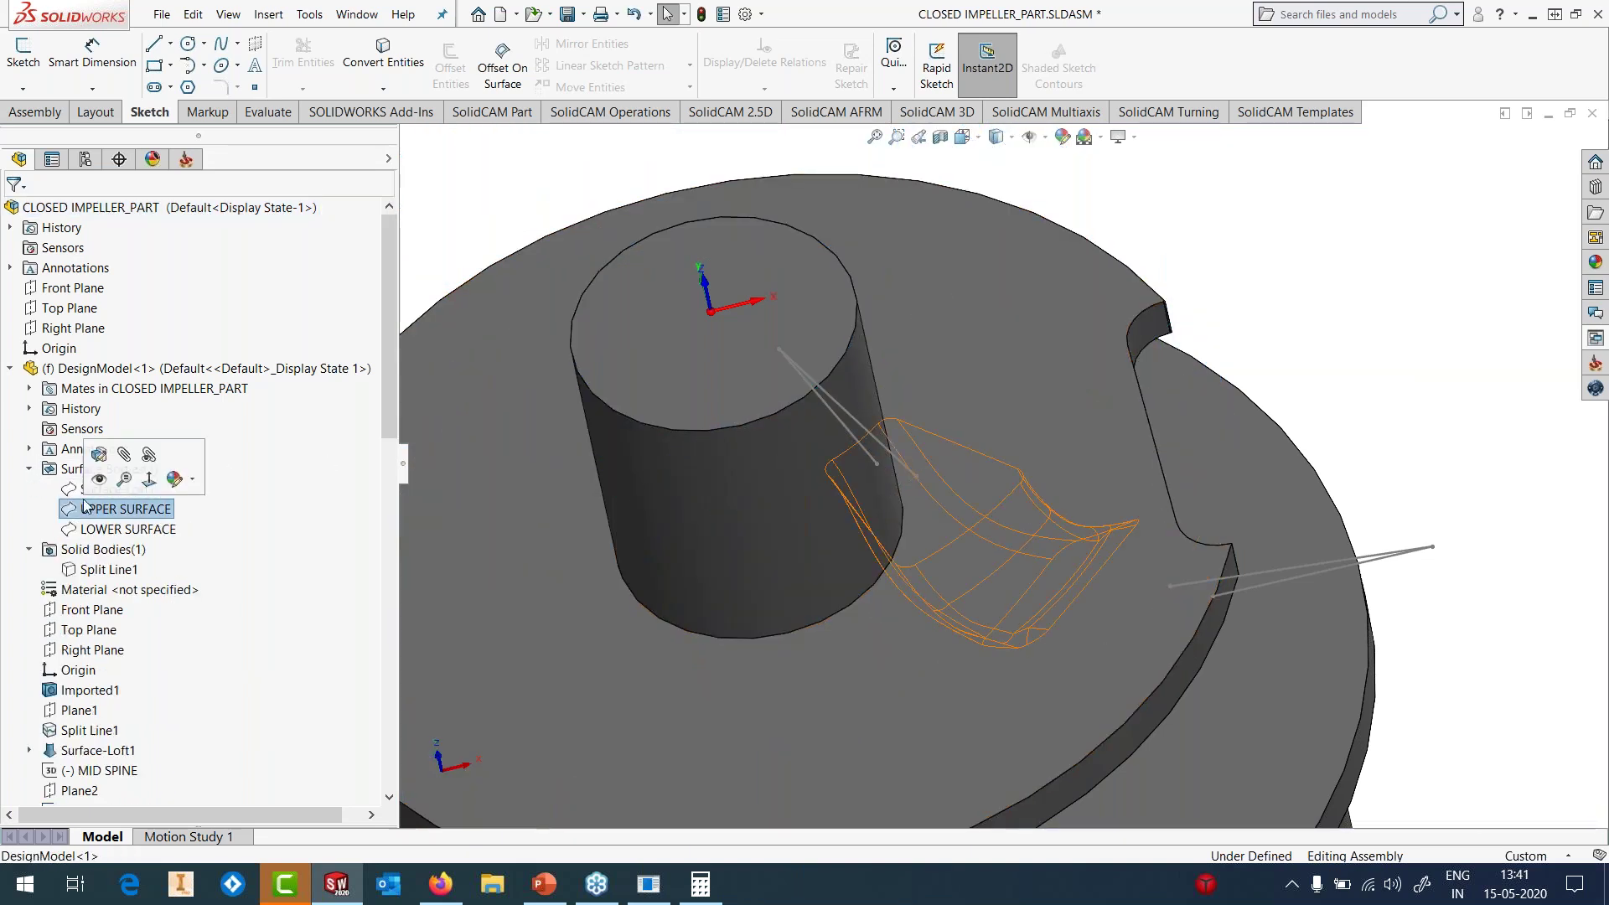
pyautogui.click(93, 453)
pyautogui.moveTo(911, 559); pyautogui.dragTo(923, 456, button='middle')
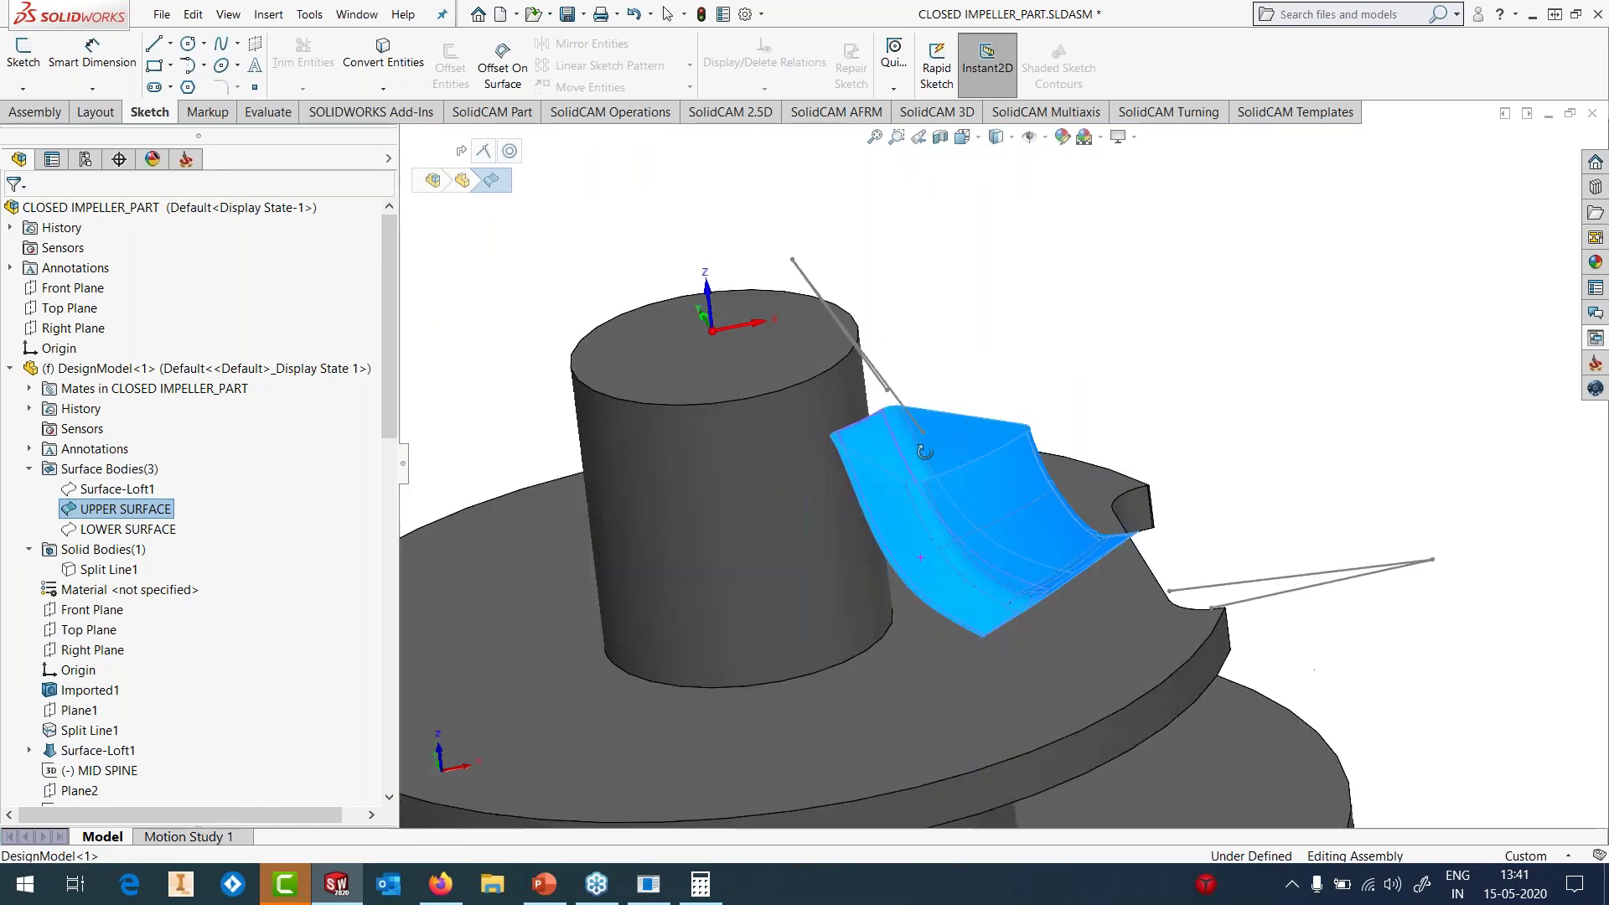
pyautogui.click(930, 331)
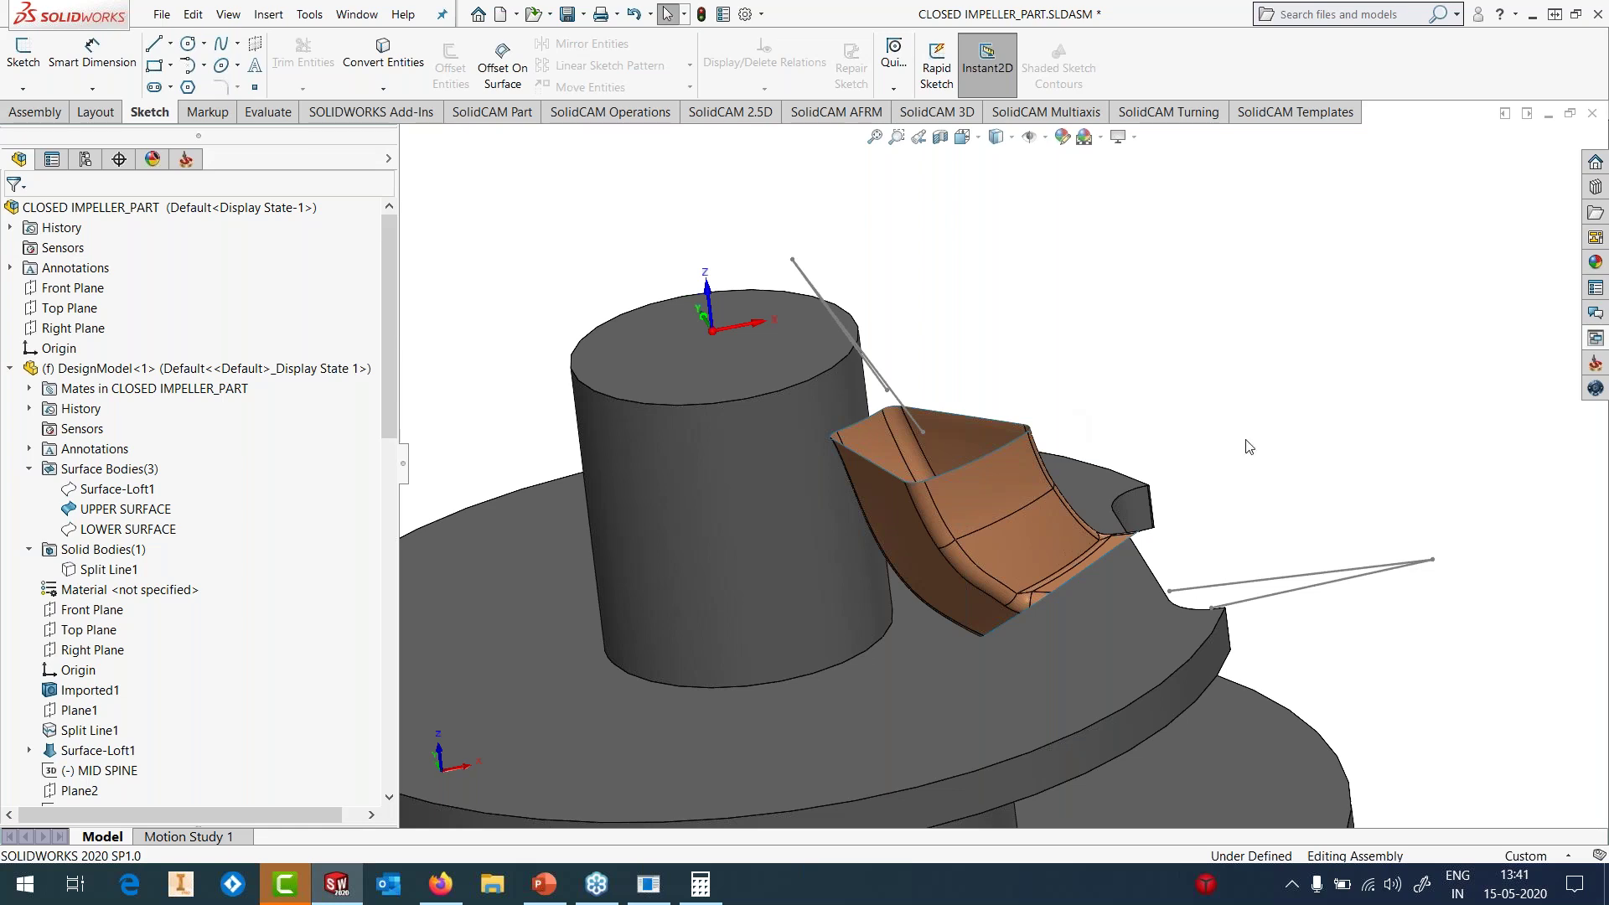
# - Show the LOWER SURFACE body and examine how it overlaps UPPER SURFACE in the middle of the channel
pyautogui.click(130, 535)
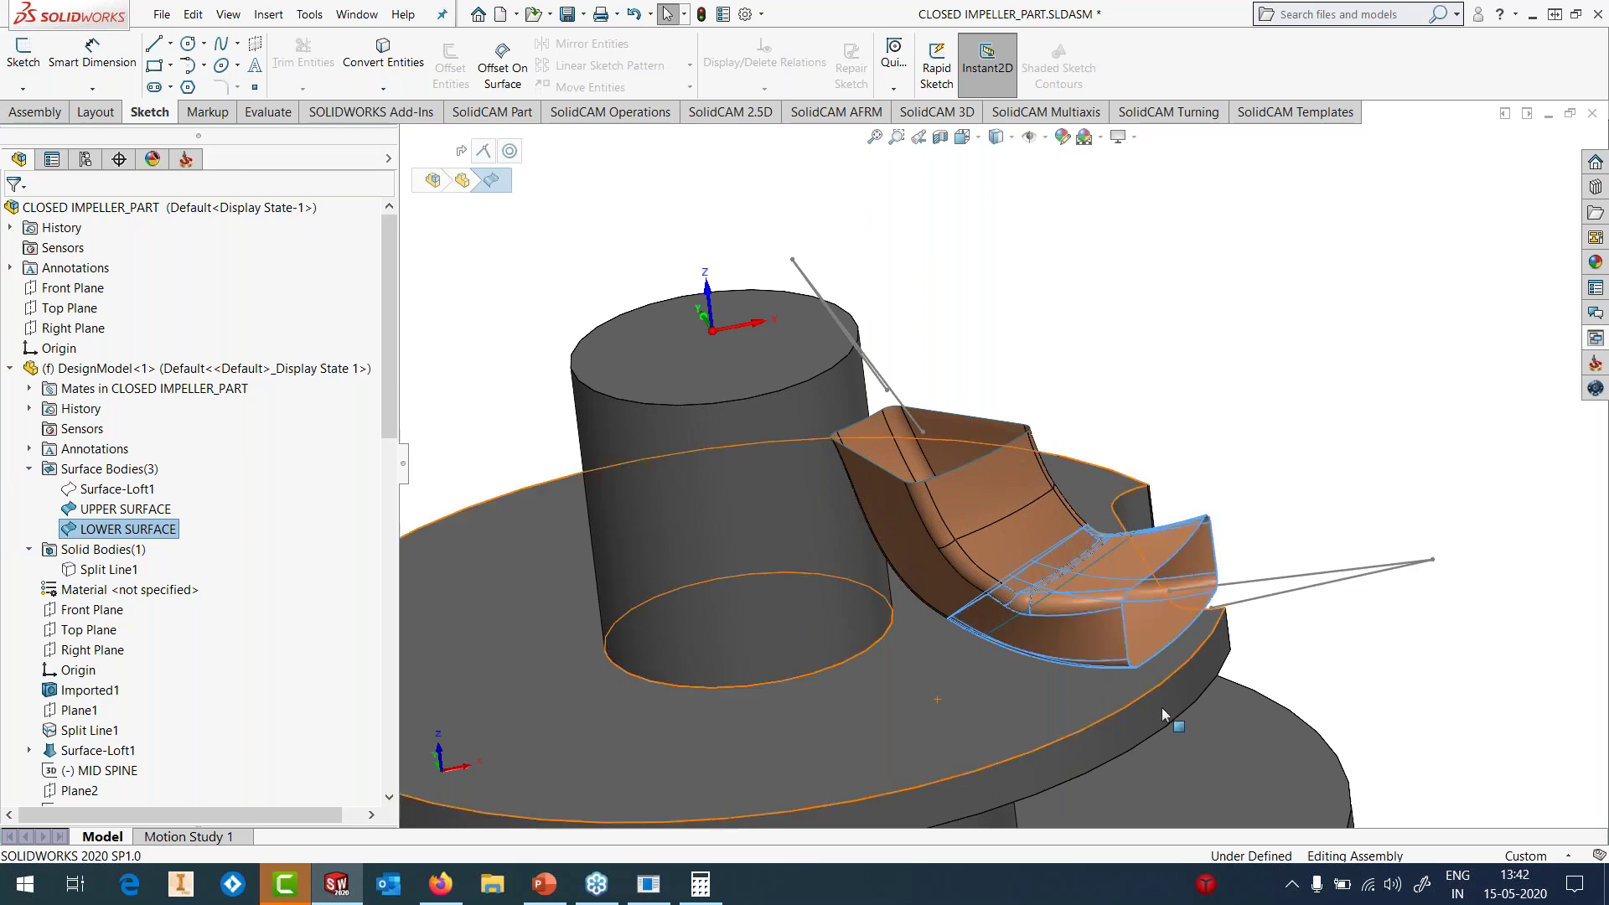
pyautogui.scroll(-2, 1141, 621)
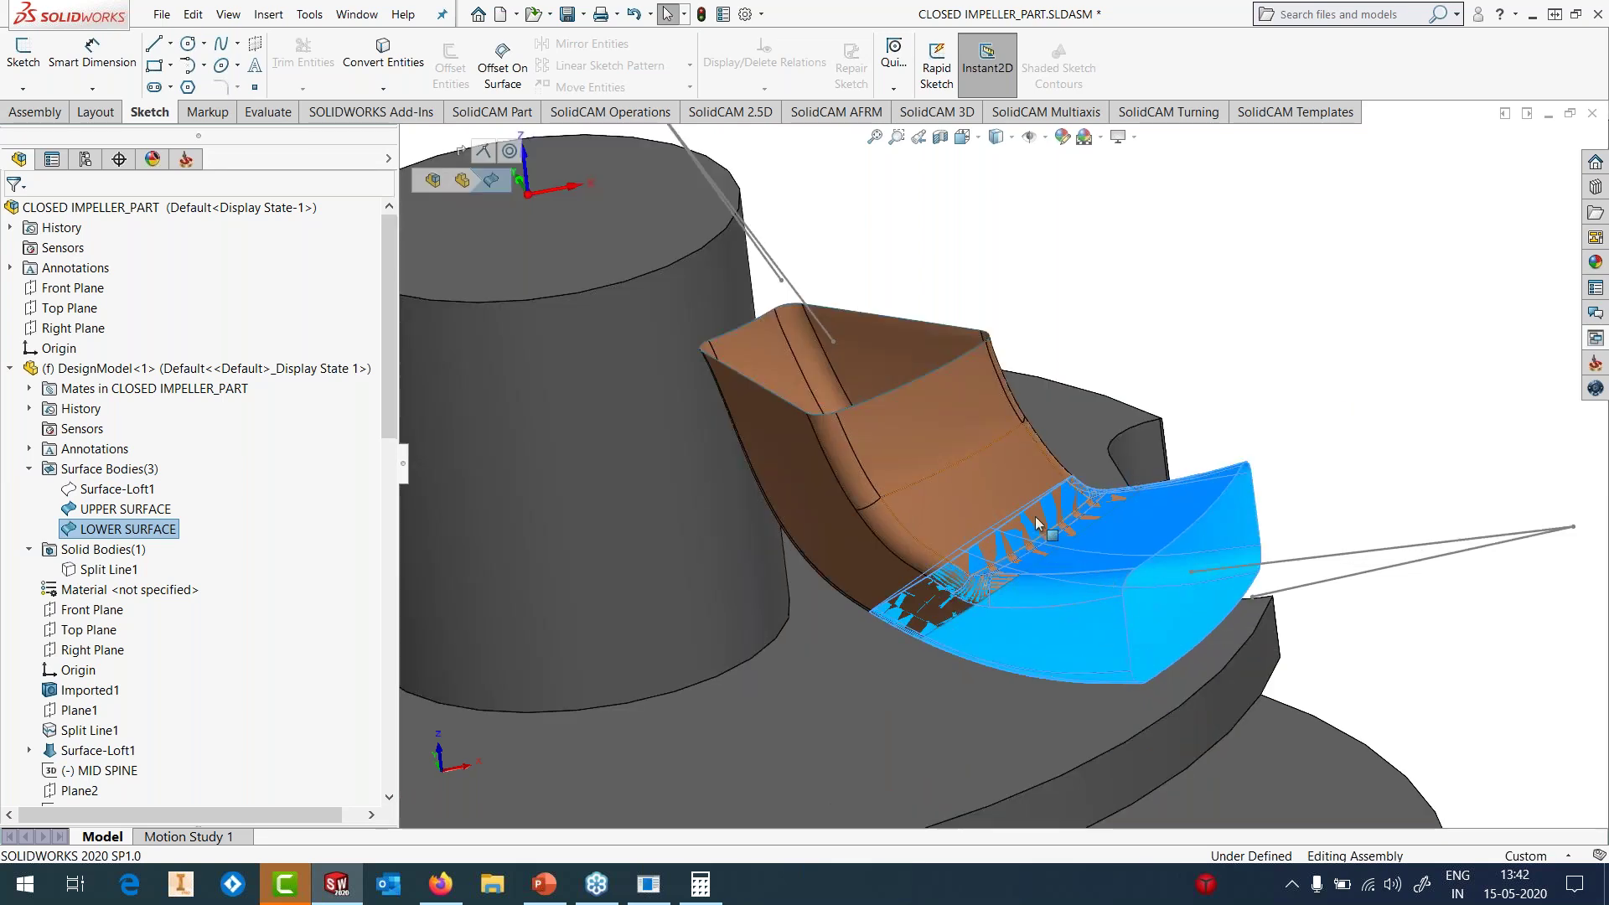
pyautogui.scroll(-3, 1042, 526)
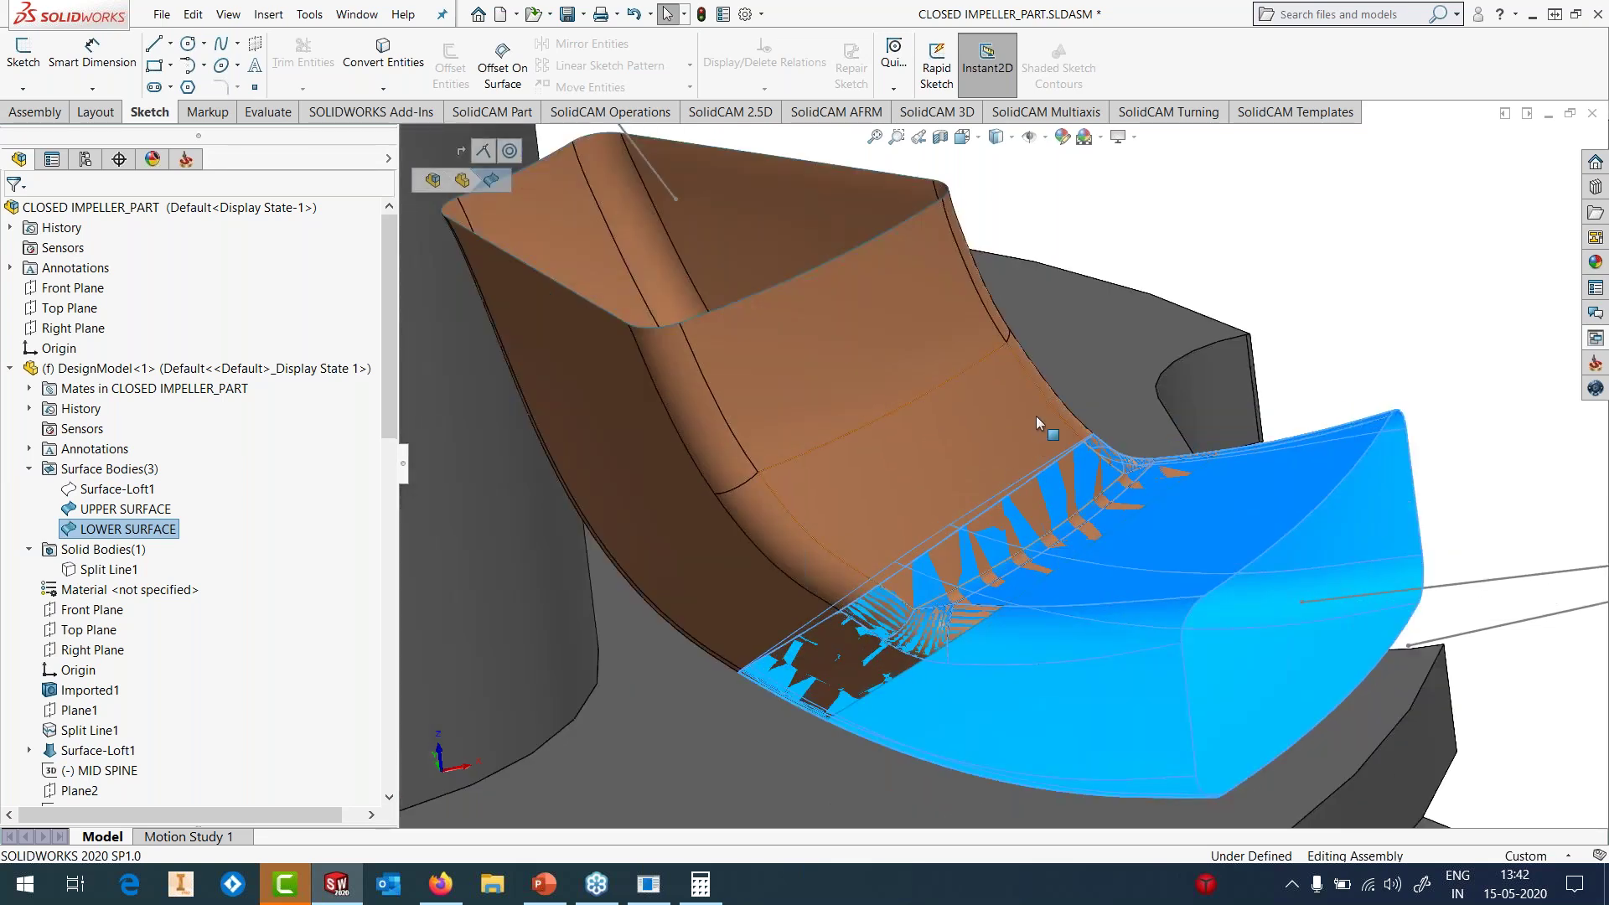
pyautogui.scroll(4, 1042, 436)
pyautogui.press('Escape')
pyautogui.moveTo(1109, 507); pyautogui.dragTo(1141, 527, button='middle')
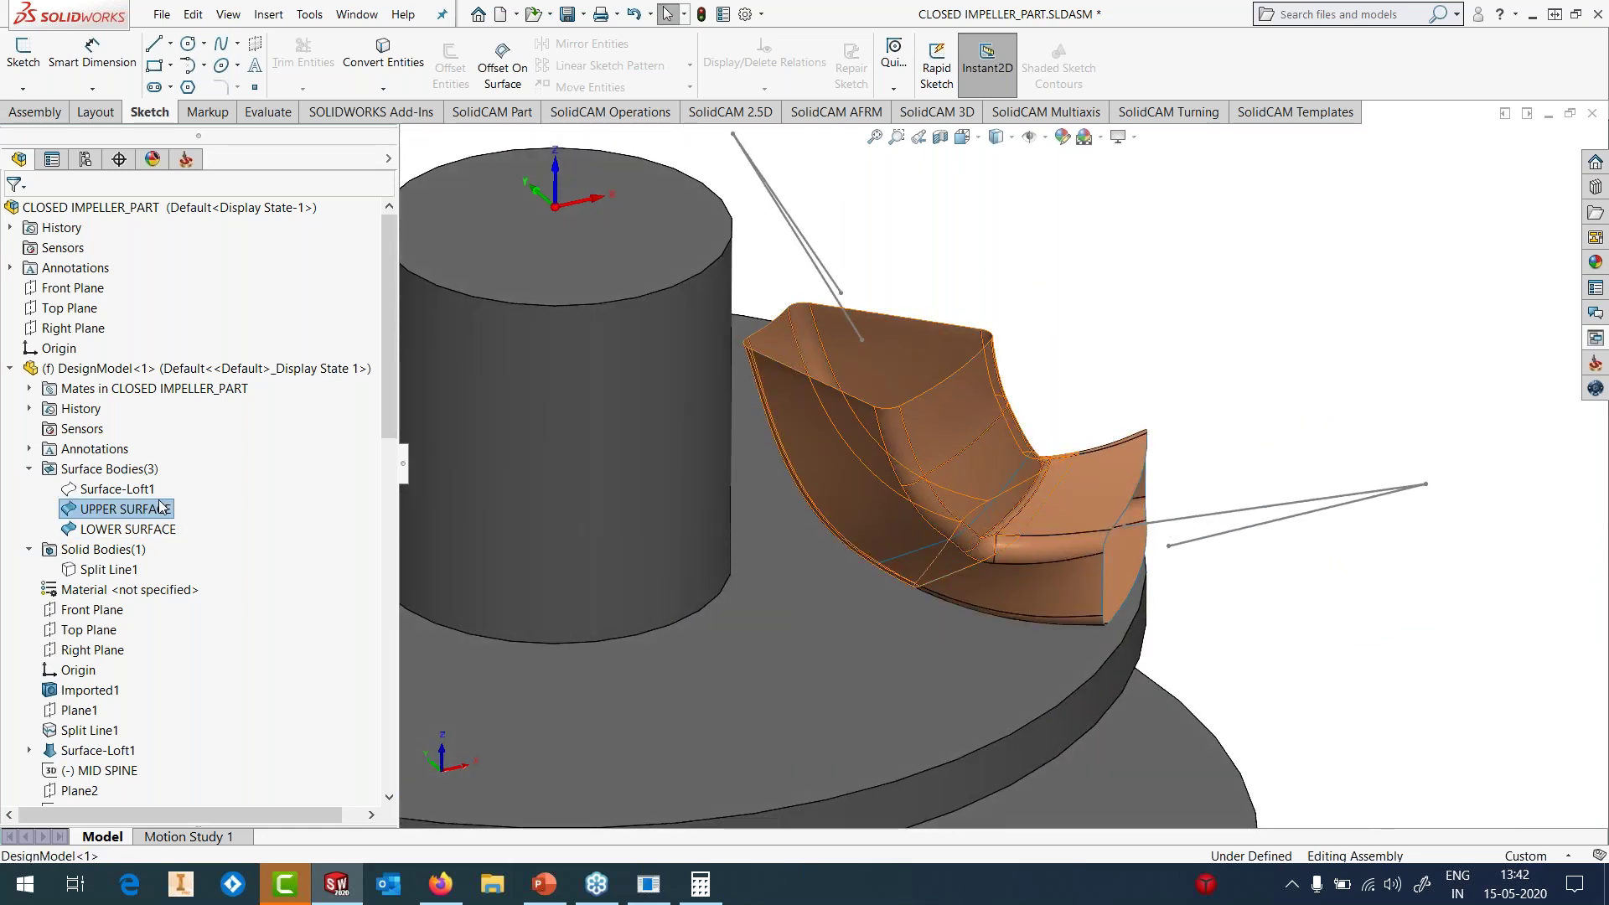
# - Hide the UPPER SURFACE body so that only LOWER SURFACE is displayed
pyautogui.click(126, 508)
pyautogui.click(167, 484)
pyautogui.click(1252, 387)
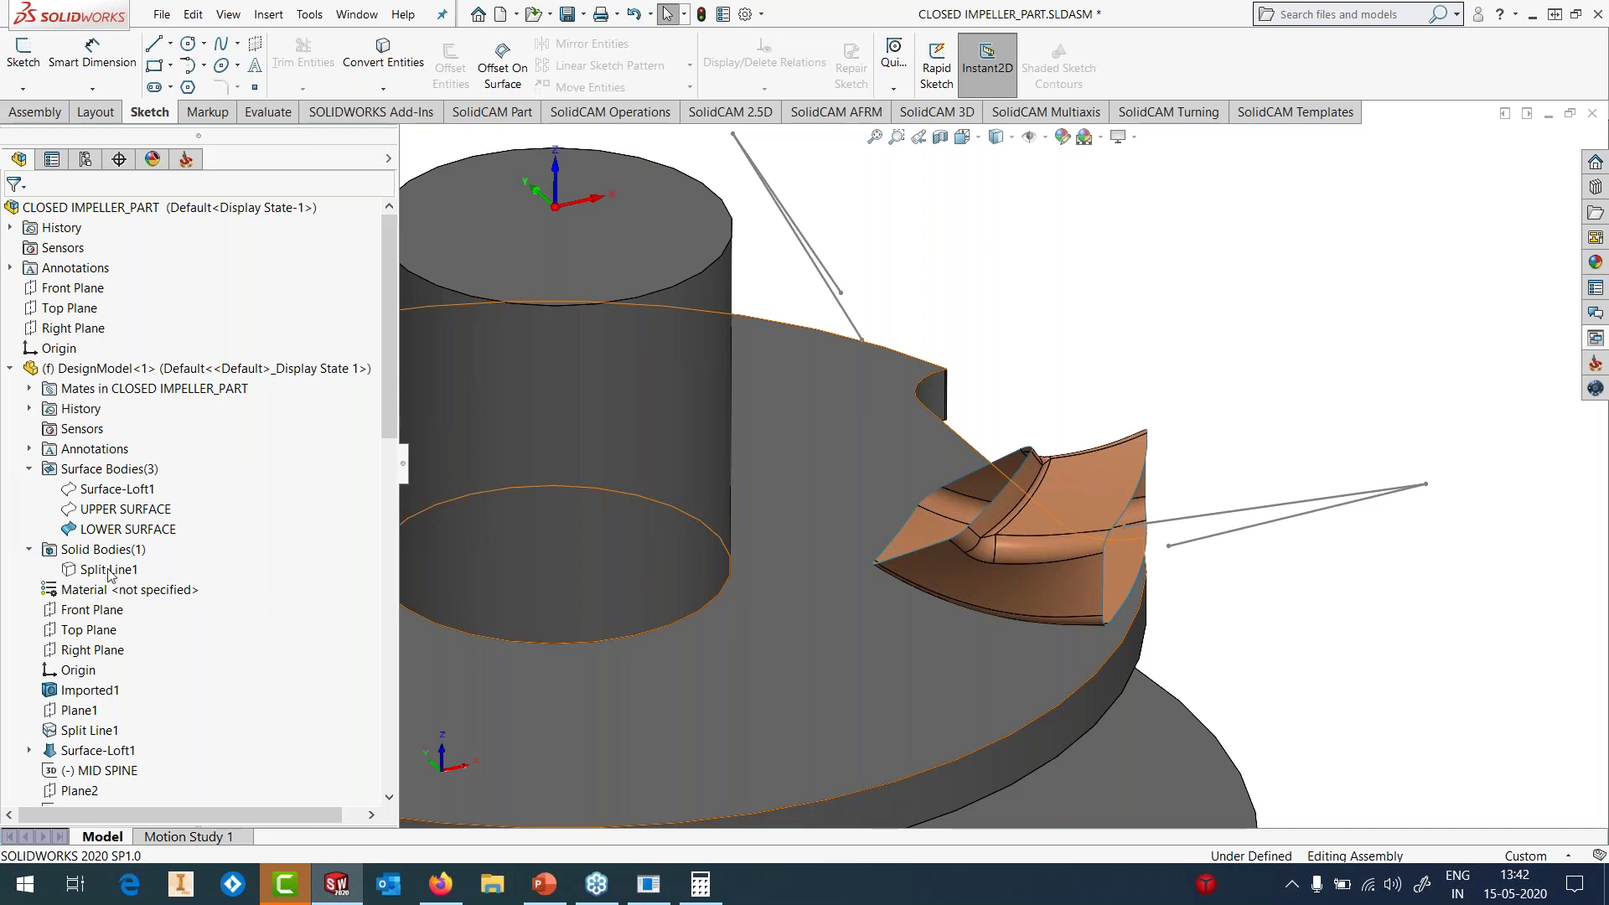
pyautogui.click(126, 528)
pyautogui.click(124, 486)
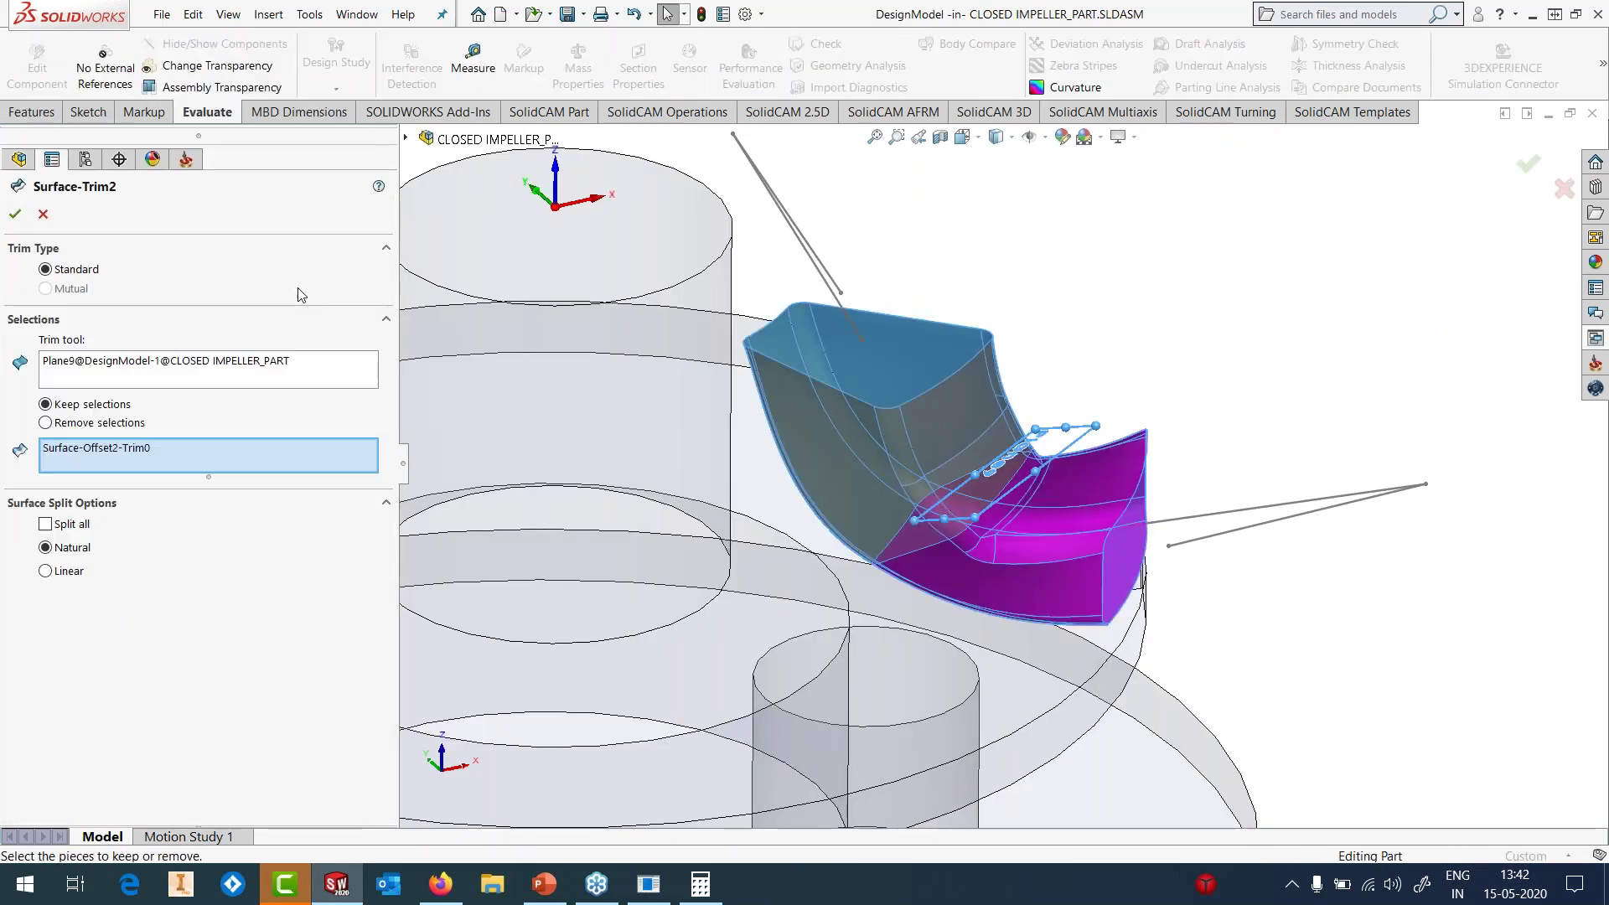
pyautogui.click(43, 215)
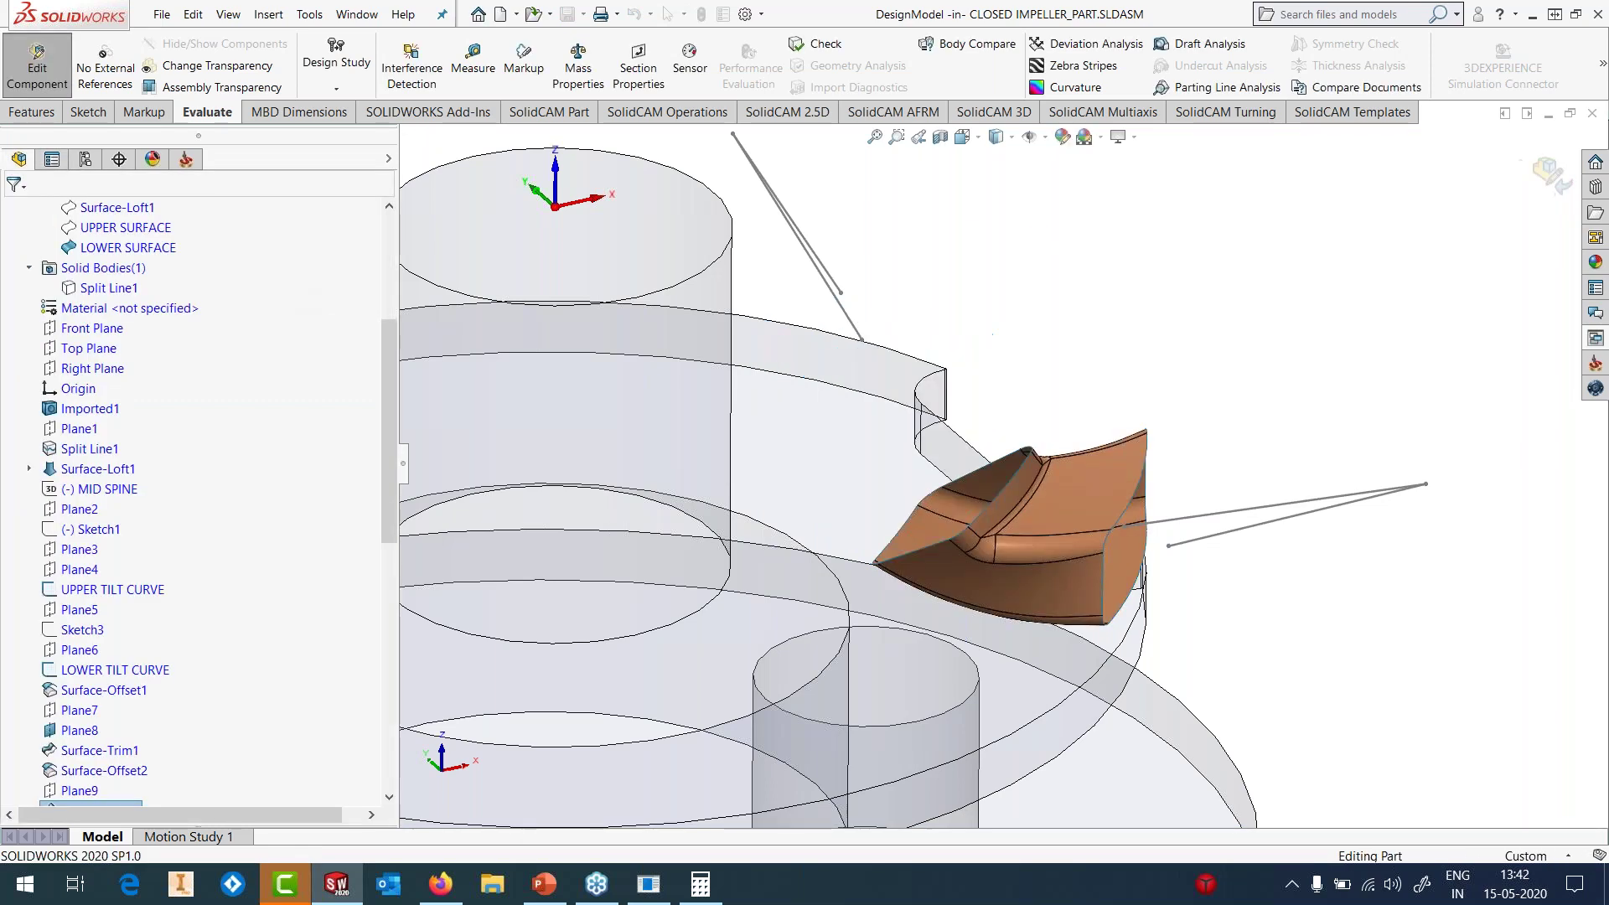
pyautogui.scroll(3, 1002, 464)
pyautogui.click(1548, 186)
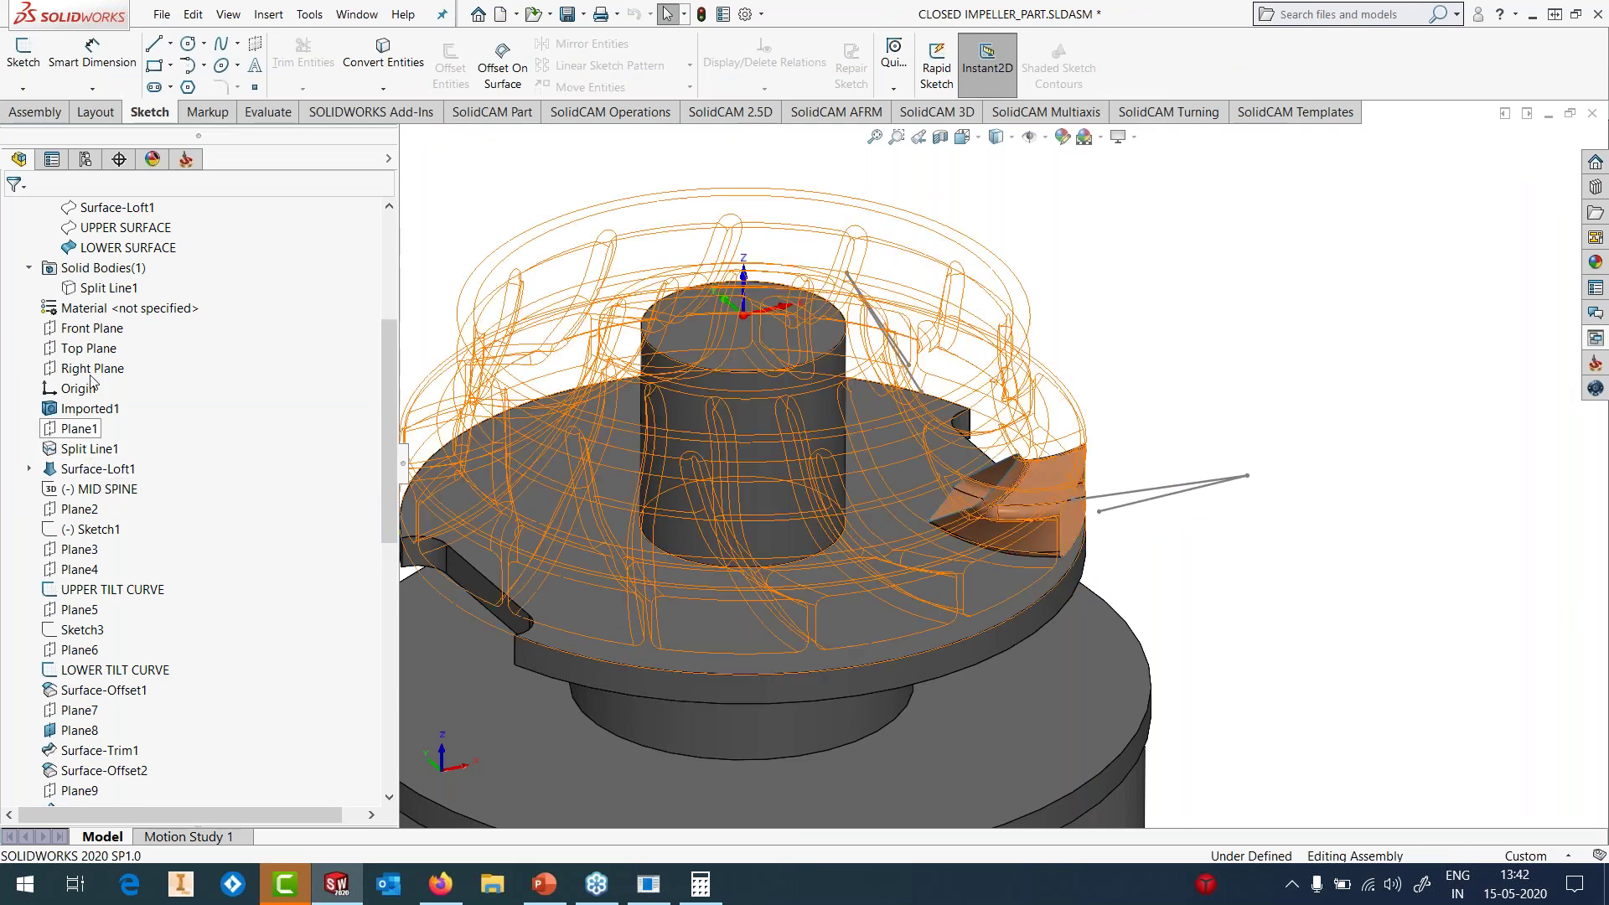
# - Hide the LOWER SURFACE body and display only UPPER SURFACE for the main tube machining
pyautogui.click(126, 247)
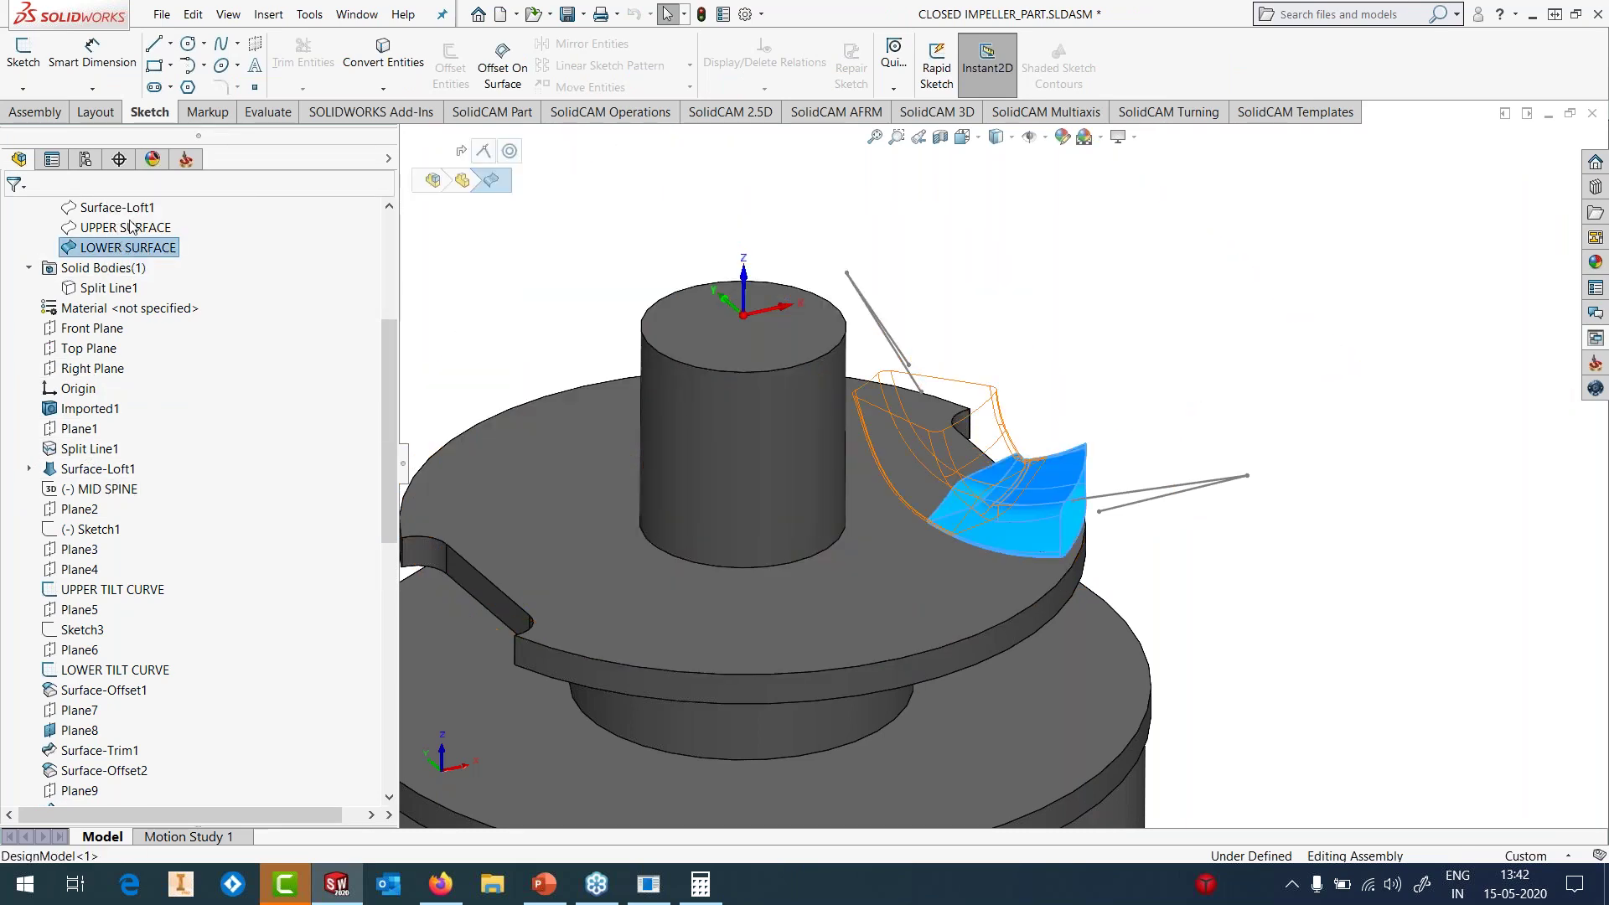
pyautogui.click(121, 228)
pyautogui.click(139, 208)
pyautogui.click(1193, 250)
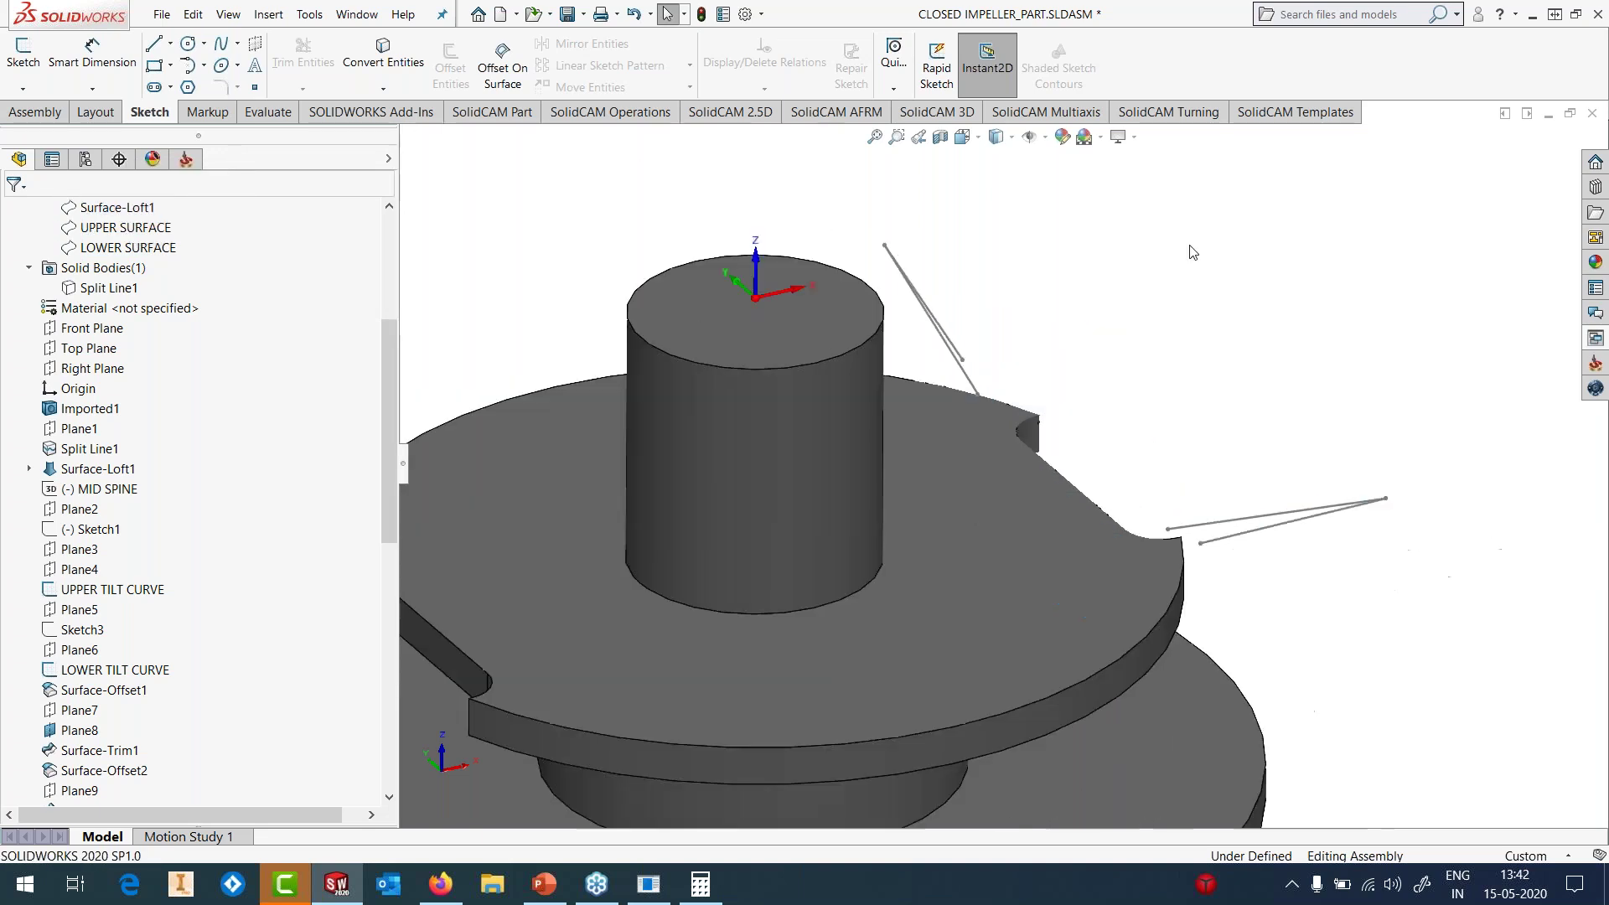
pyautogui.click(149, 227)
pyautogui.click(149, 208)
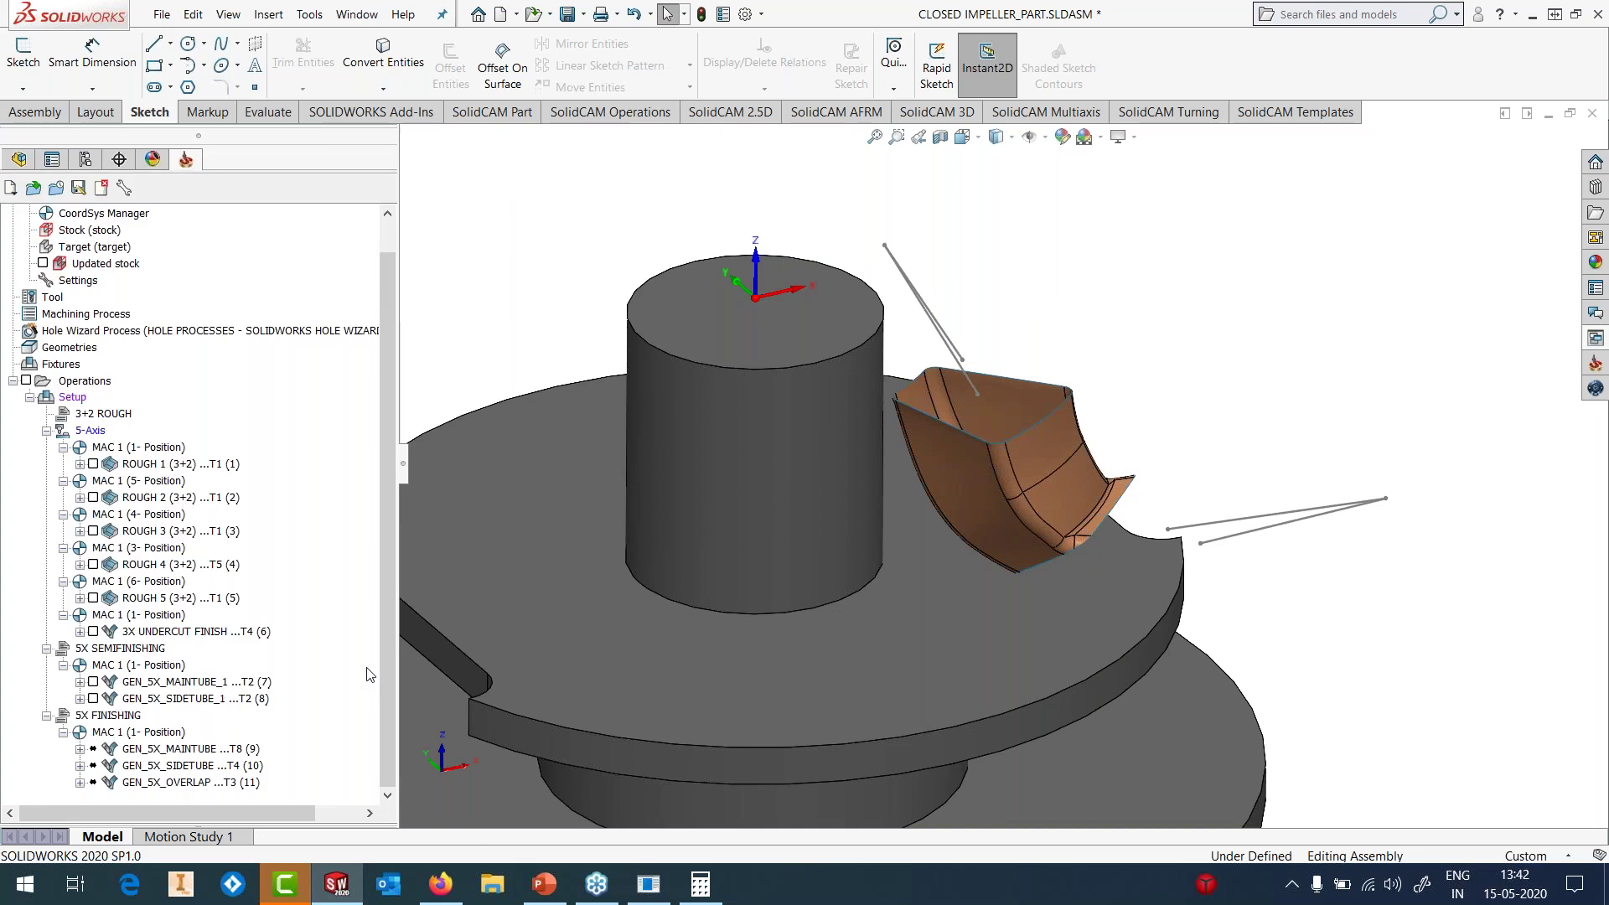
# - Open the GEN_5X_MAINTUBE finishing operation and show its drive surface geometry on the model
pyautogui.click(192, 748)
pyautogui.rightClick(191, 751)
pyautogui.click(242, 214)
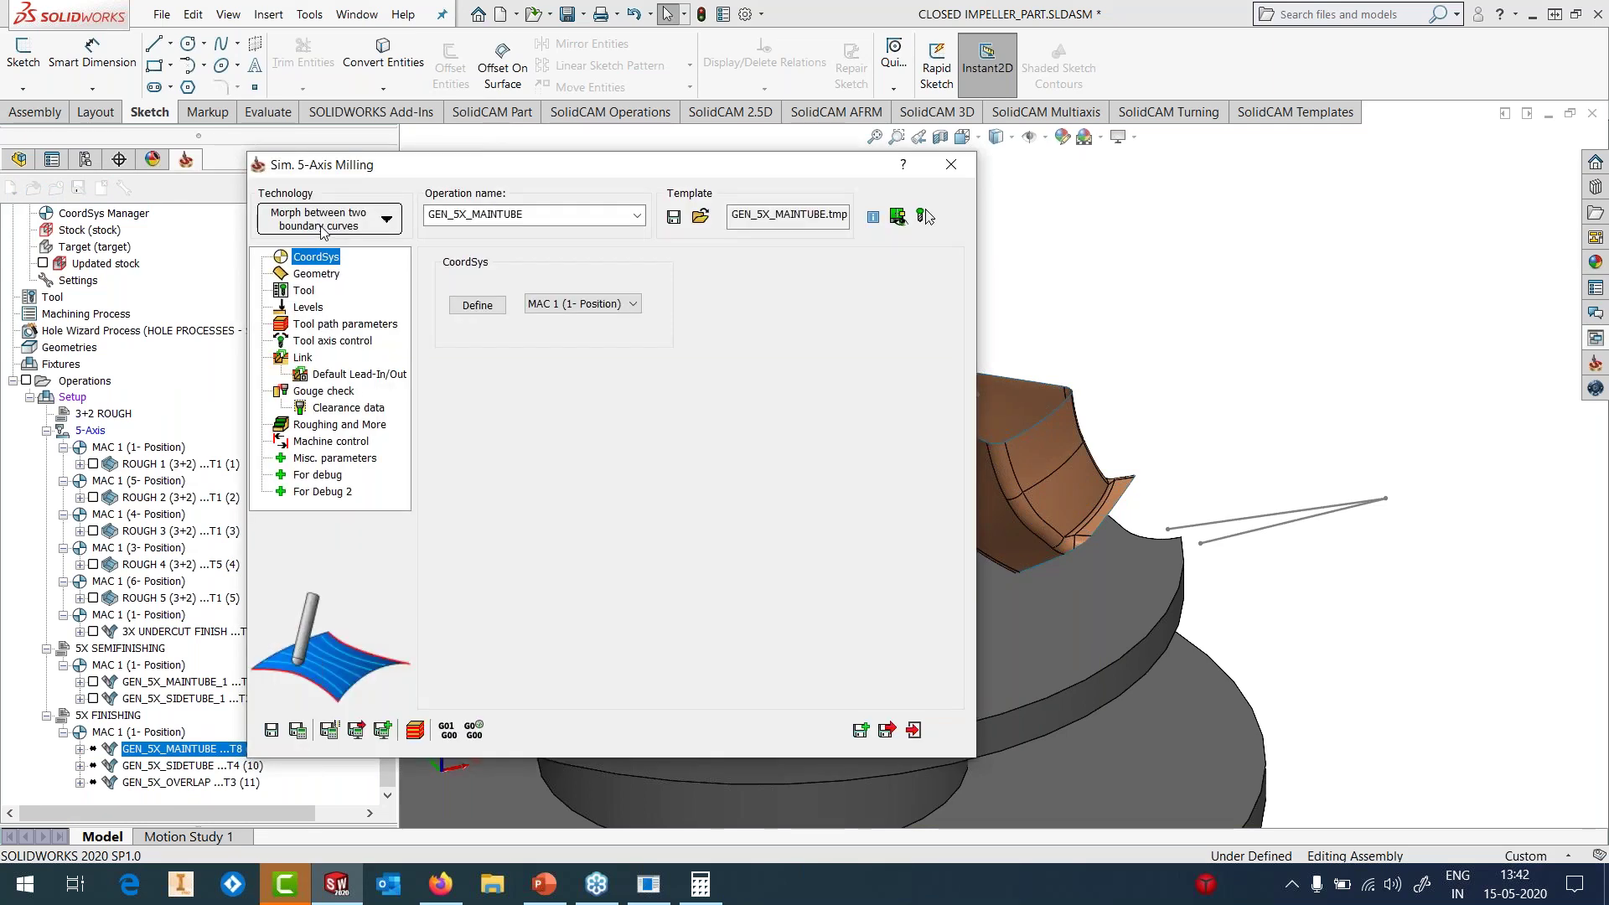
pyautogui.click(327, 275)
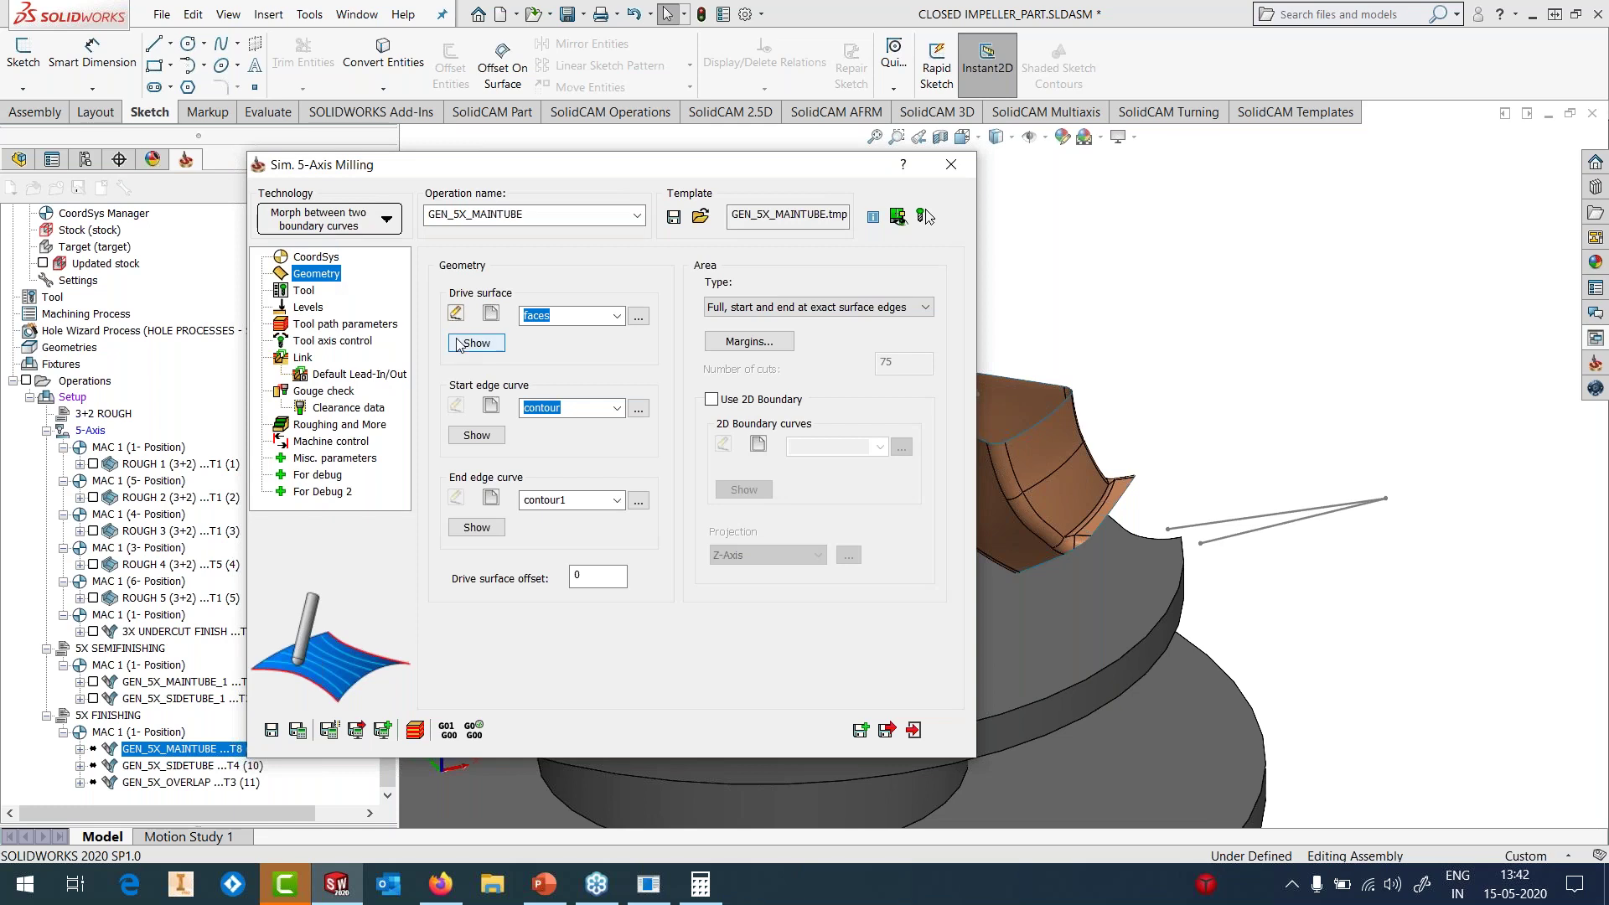
pyautogui.click(474, 343)
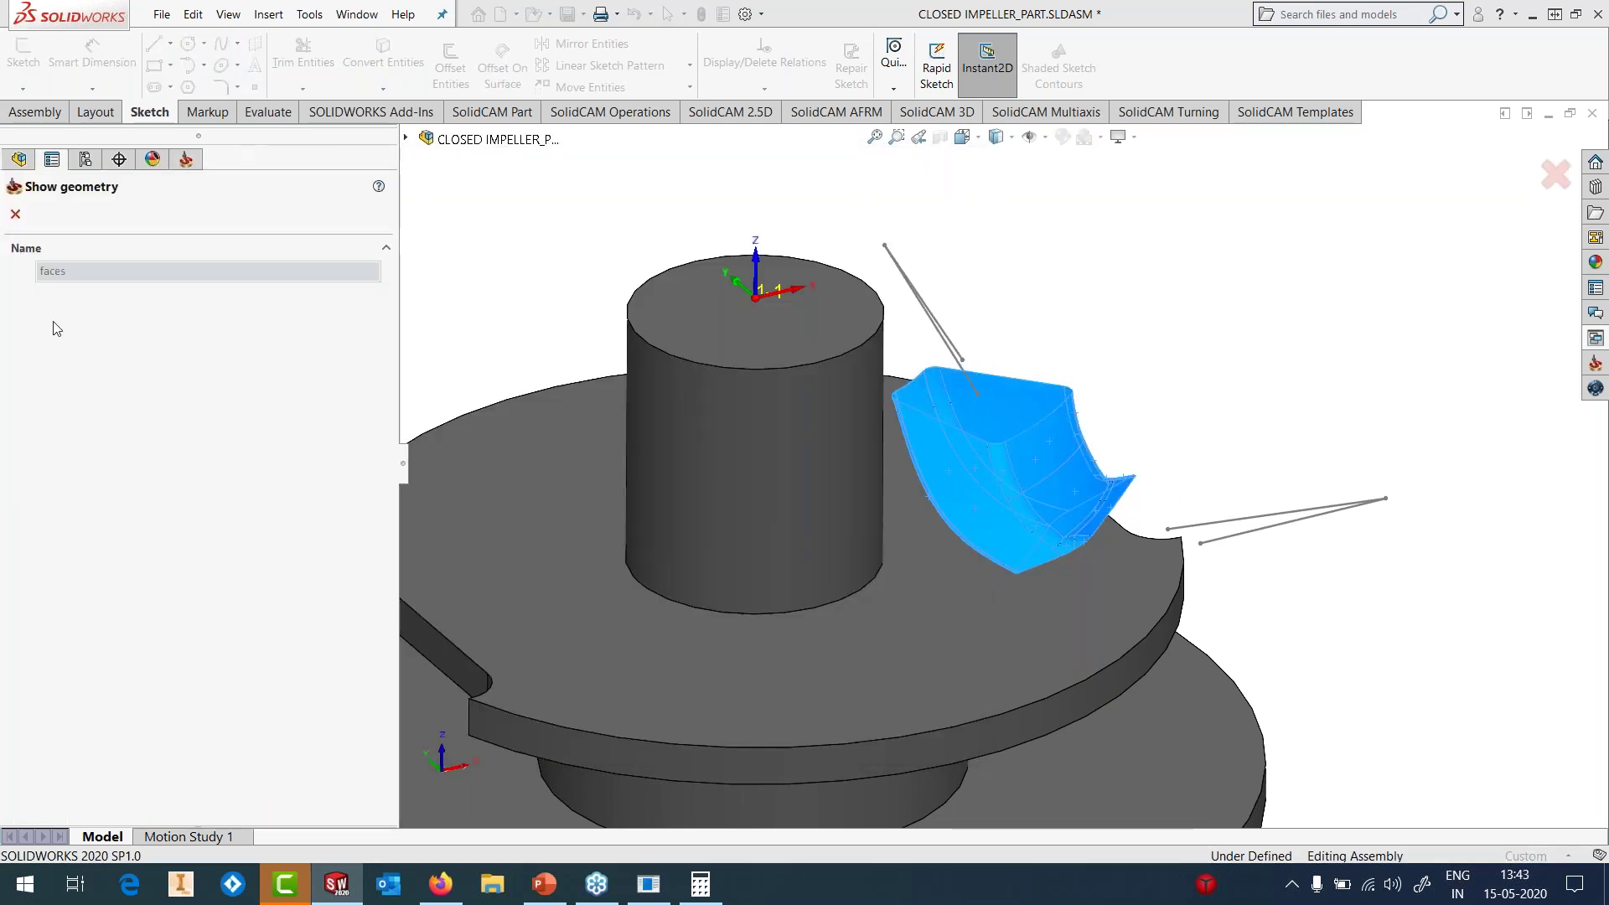
pyautogui.click(15, 213)
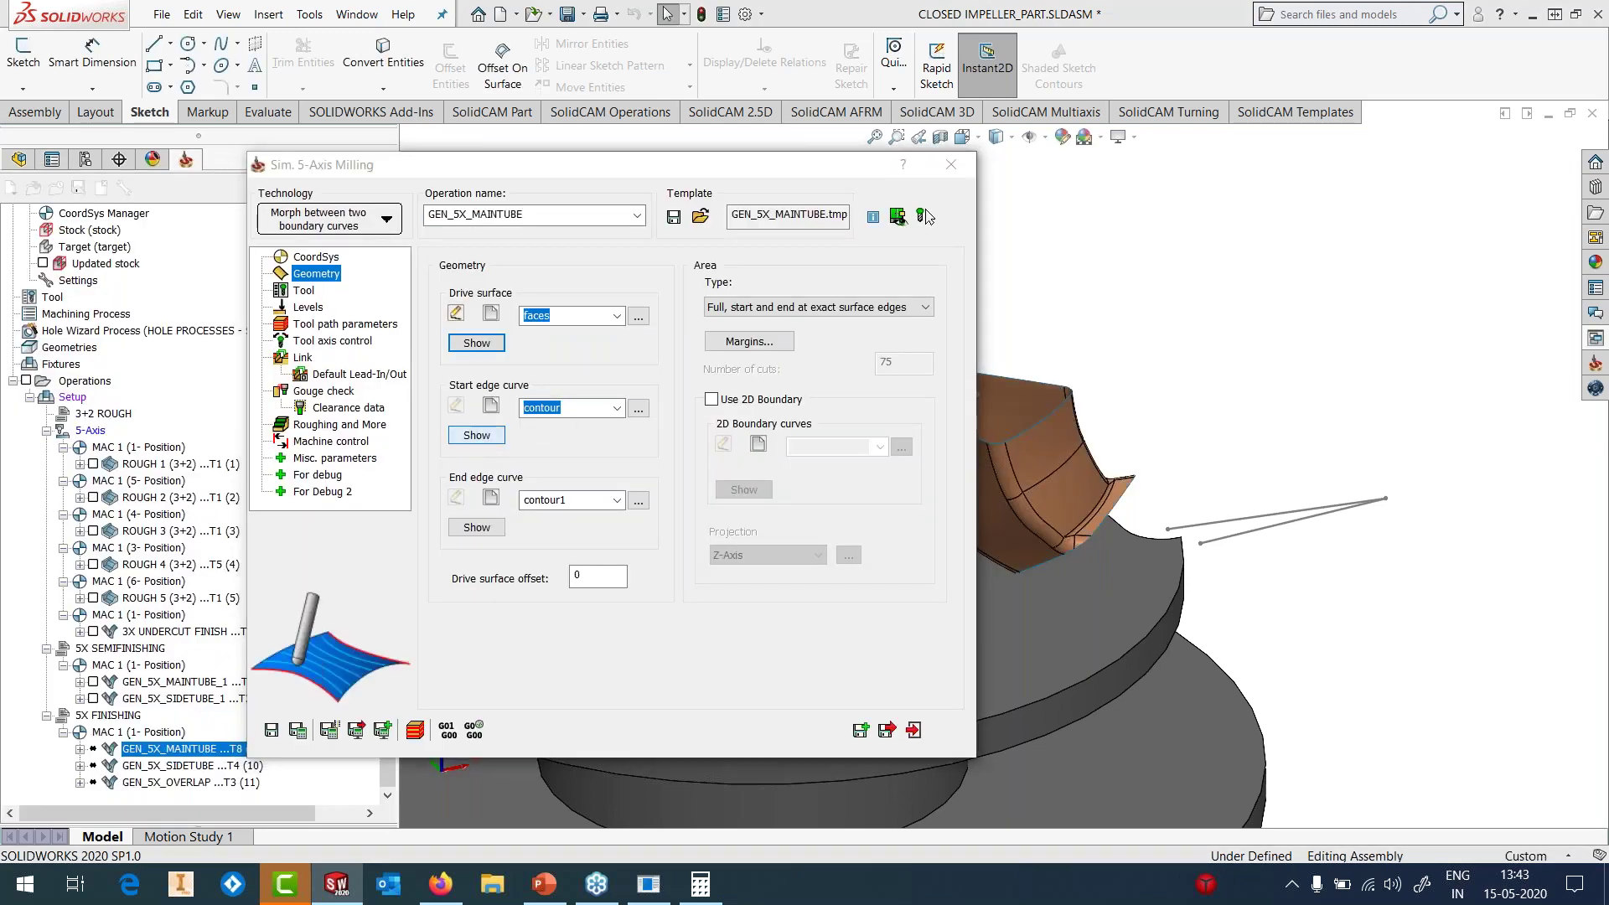
# - Show the operation's start edge curve and end edge curve geometries on the model
pyautogui.click(476, 434)
pyautogui.click(15, 214)
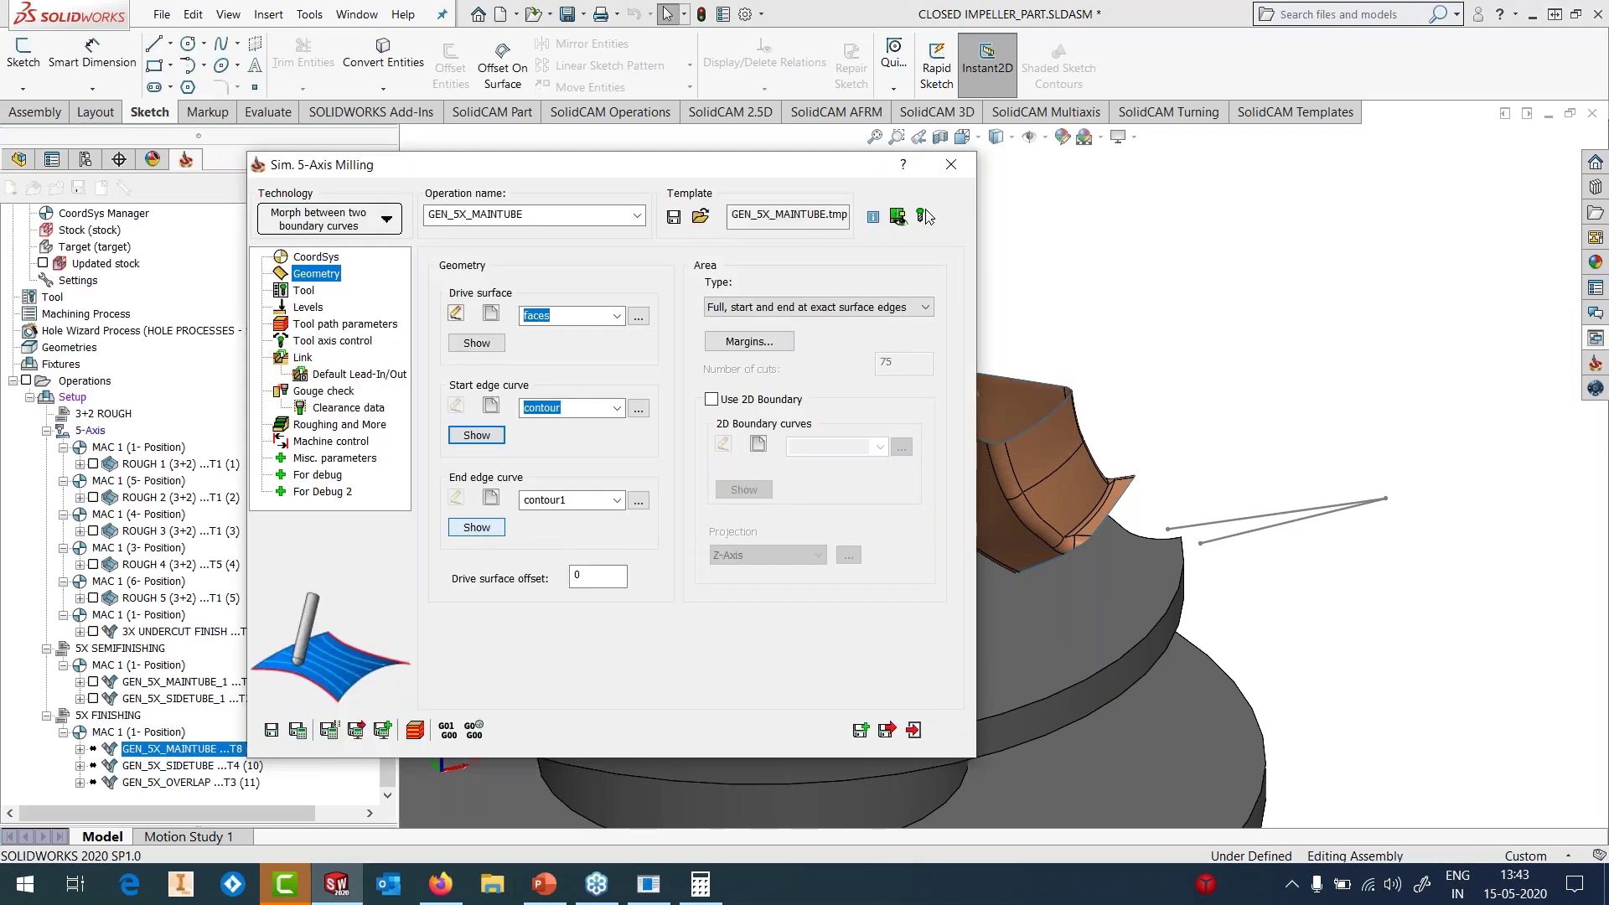
pyautogui.click(476, 527)
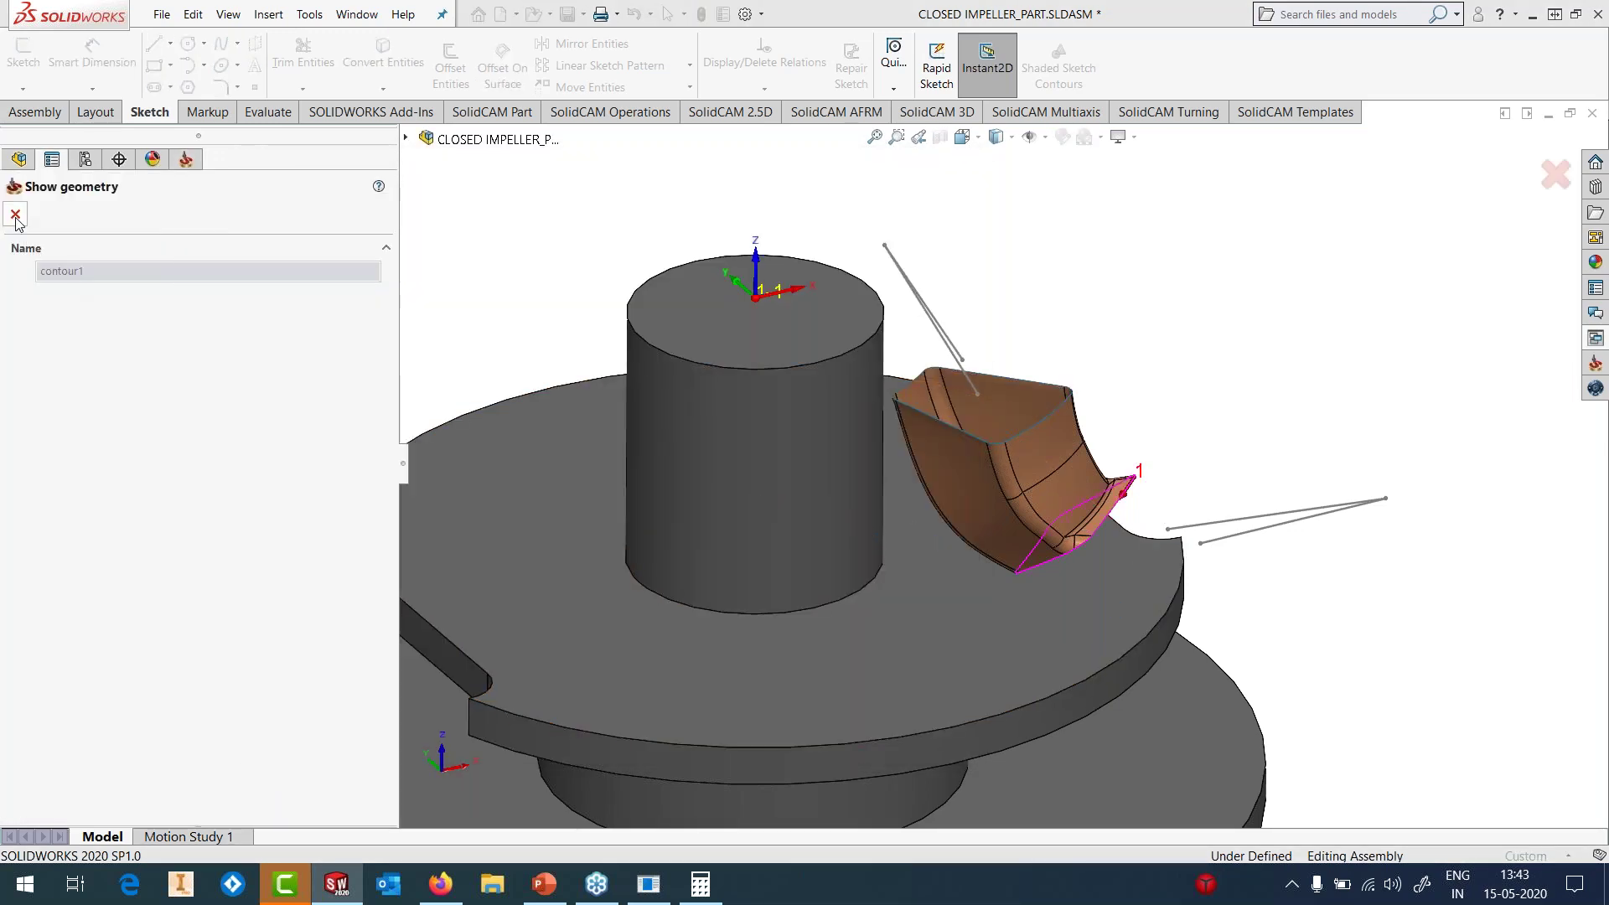
pyautogui.click(15, 214)
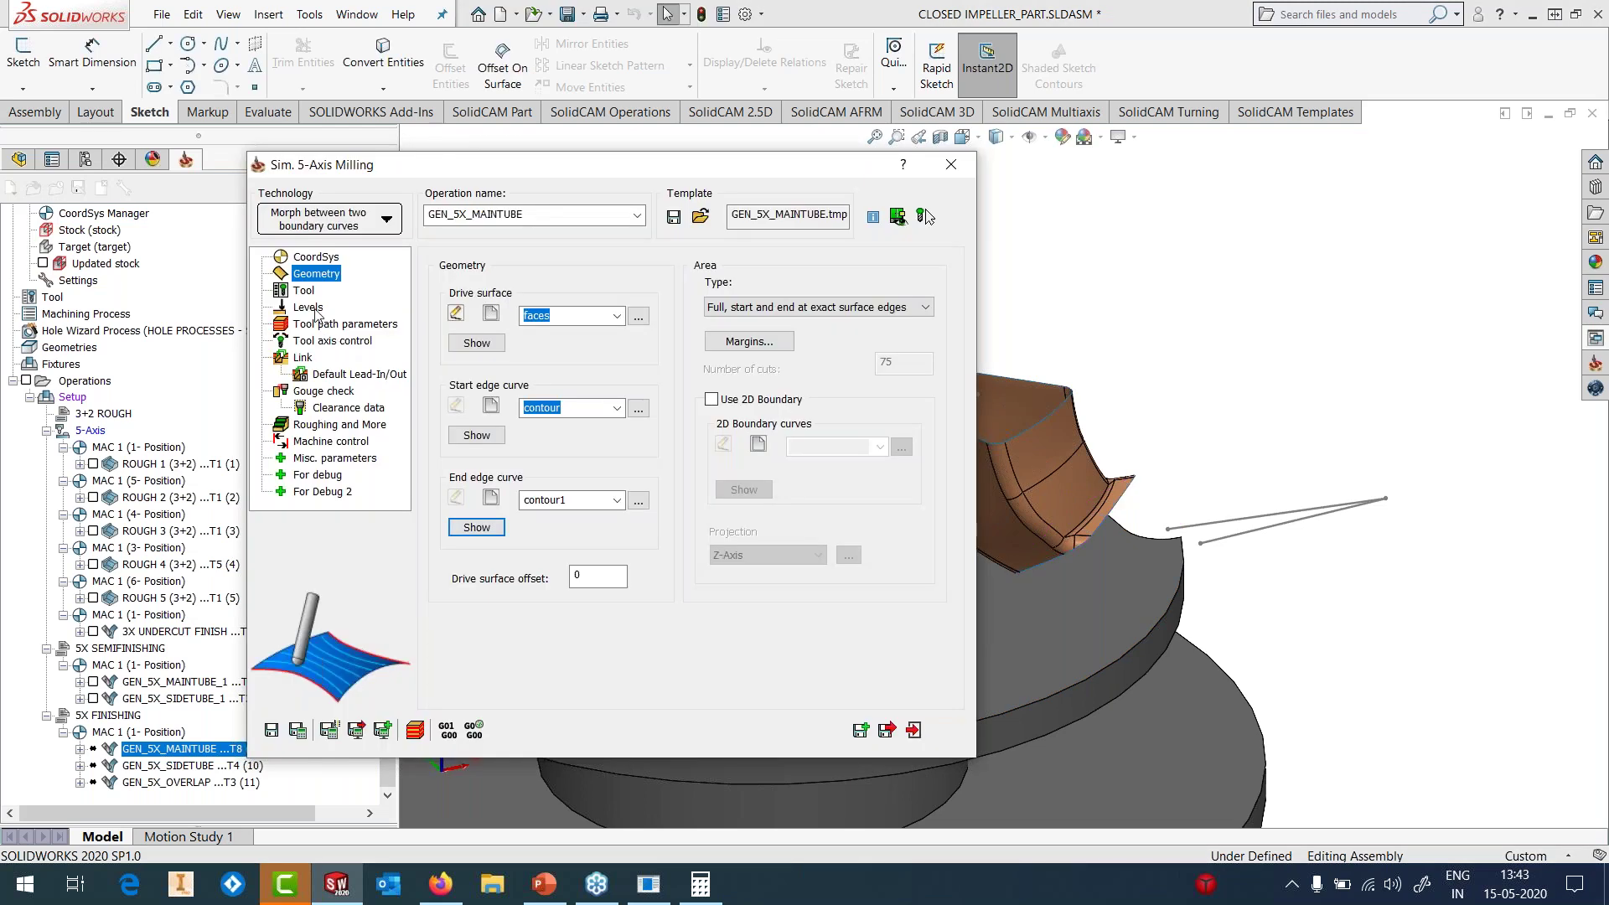
# - Review the tool axis tilt curve settings, show the contour2 tilt curve on the model, and exit the operation
pyautogui.click(331, 340)
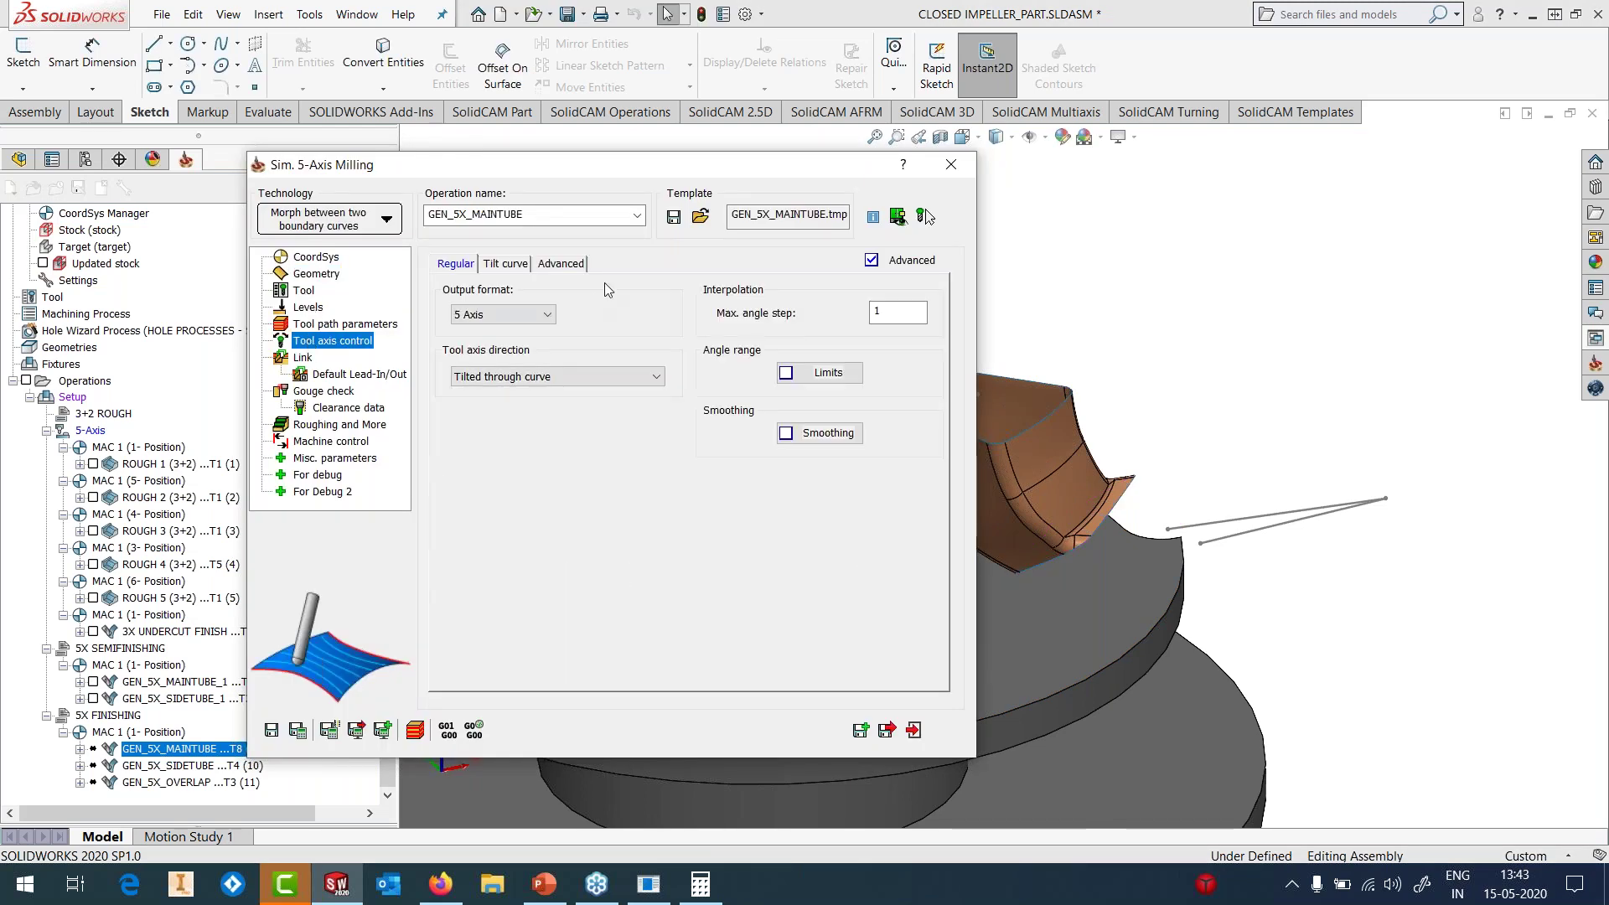
pyautogui.click(508, 263)
pyautogui.click(731, 342)
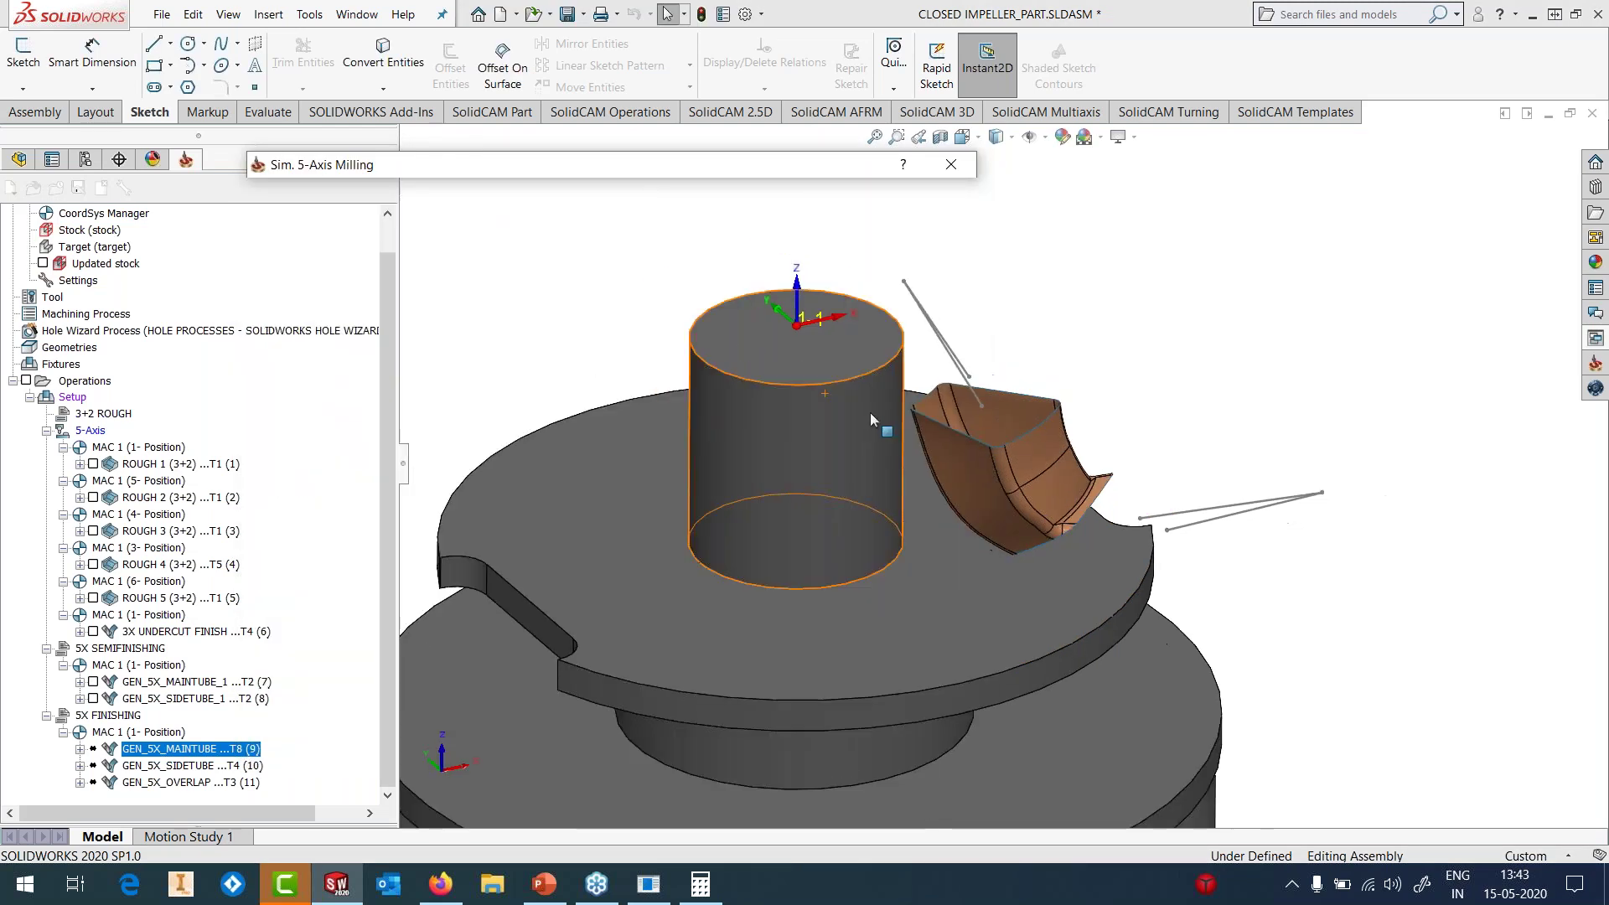
pyautogui.scroll(-3, 909, 416)
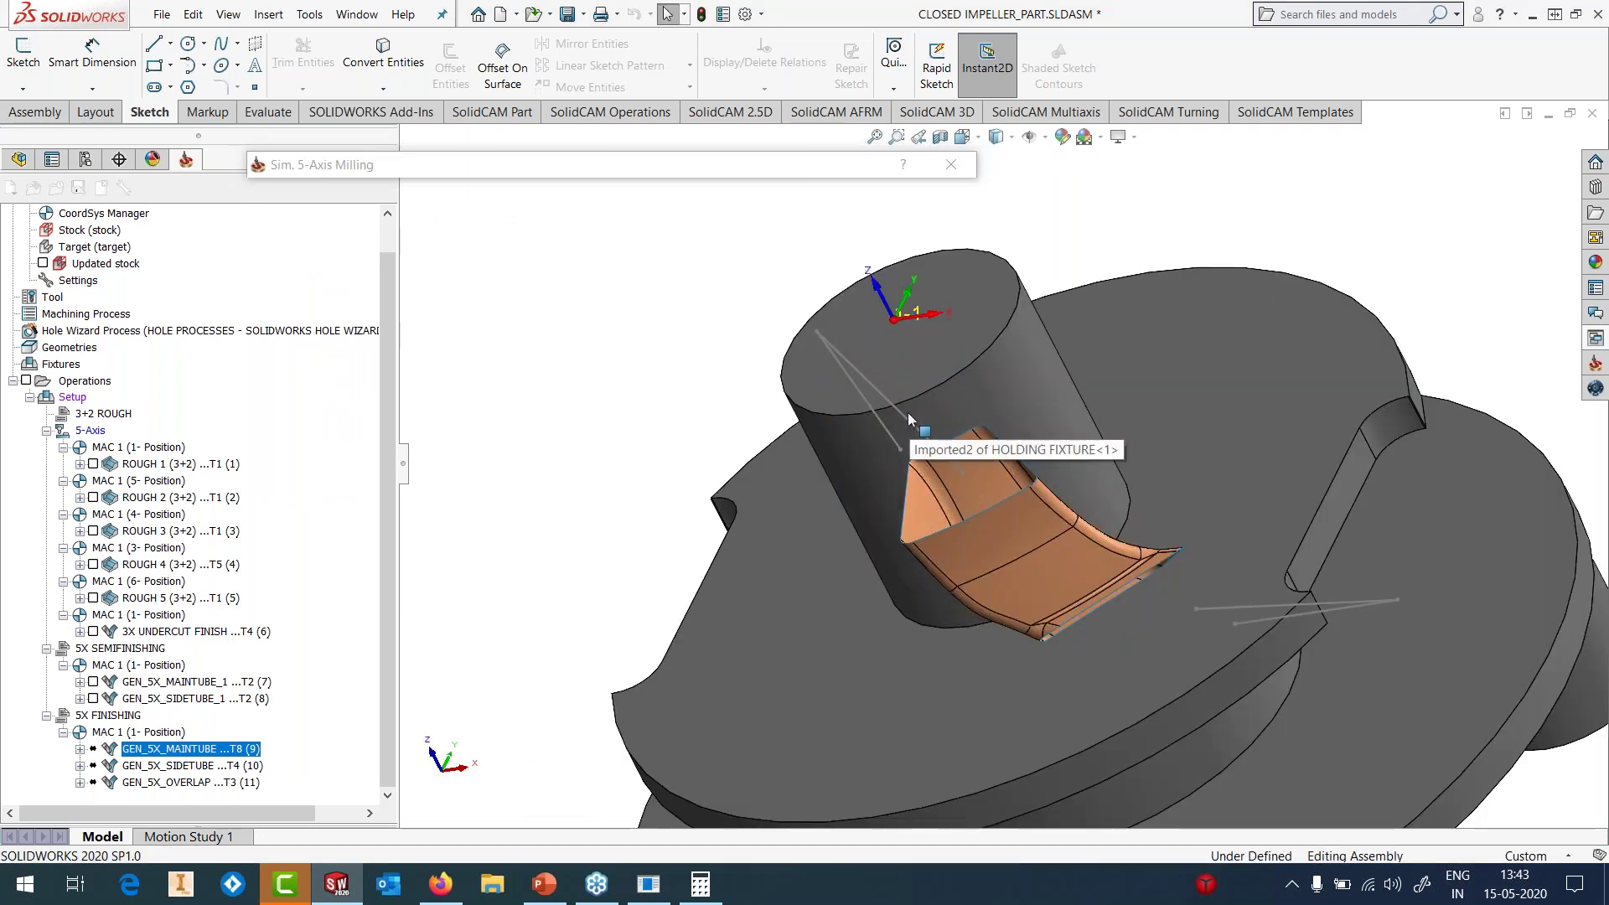
pyautogui.click(578, 176)
pyautogui.moveTo(572, 170); pyautogui.dragTo(401, 64)
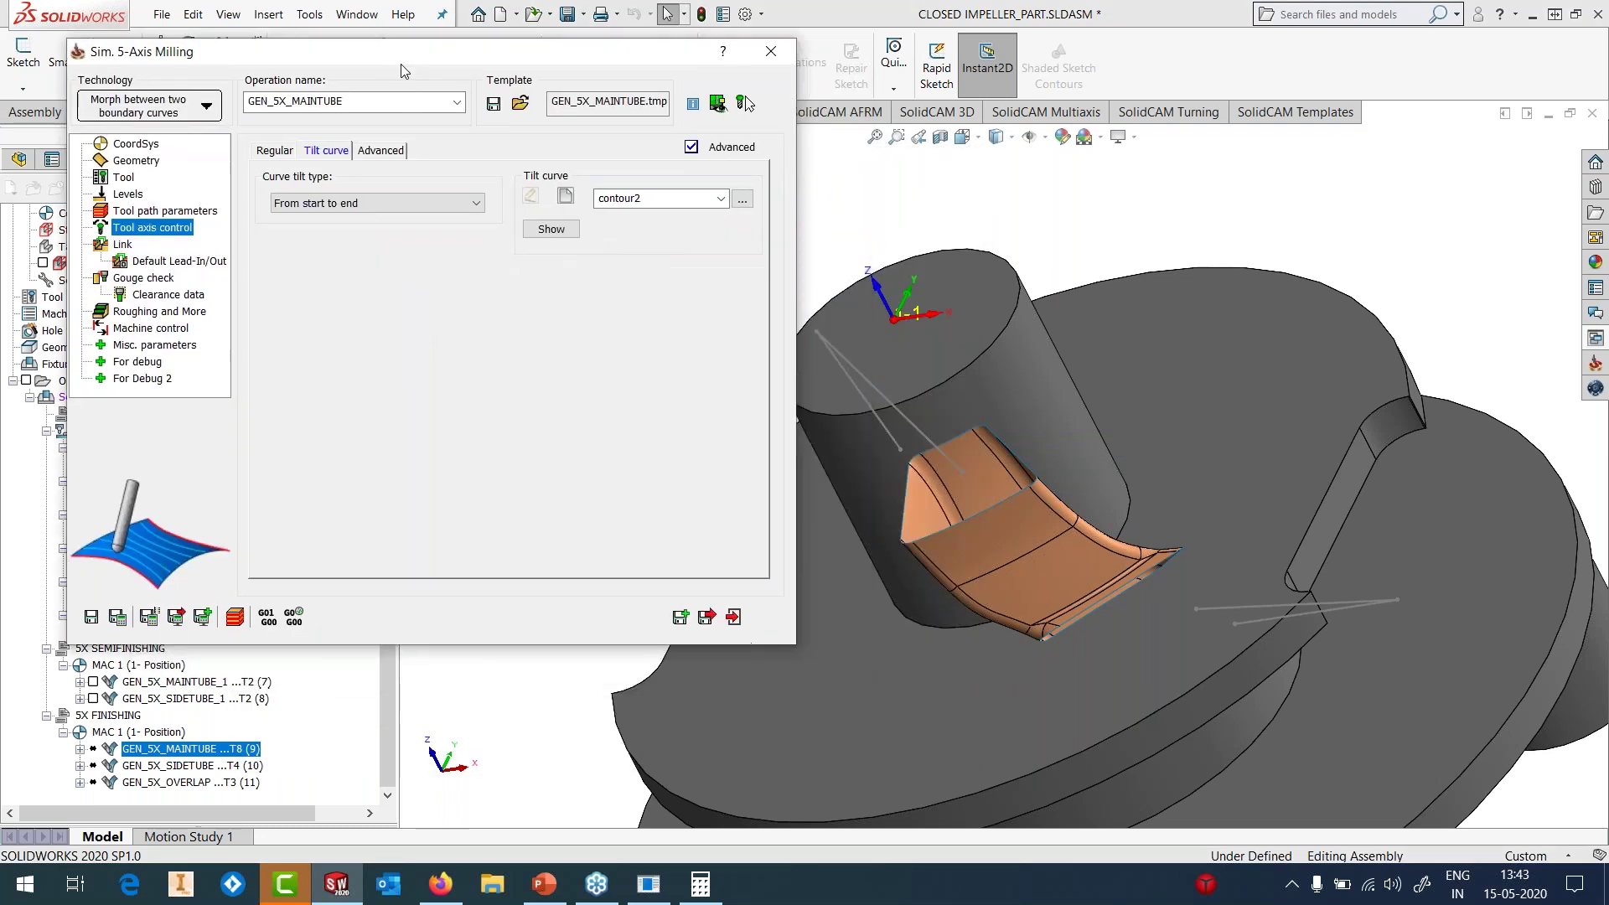
pyautogui.click(556, 233)
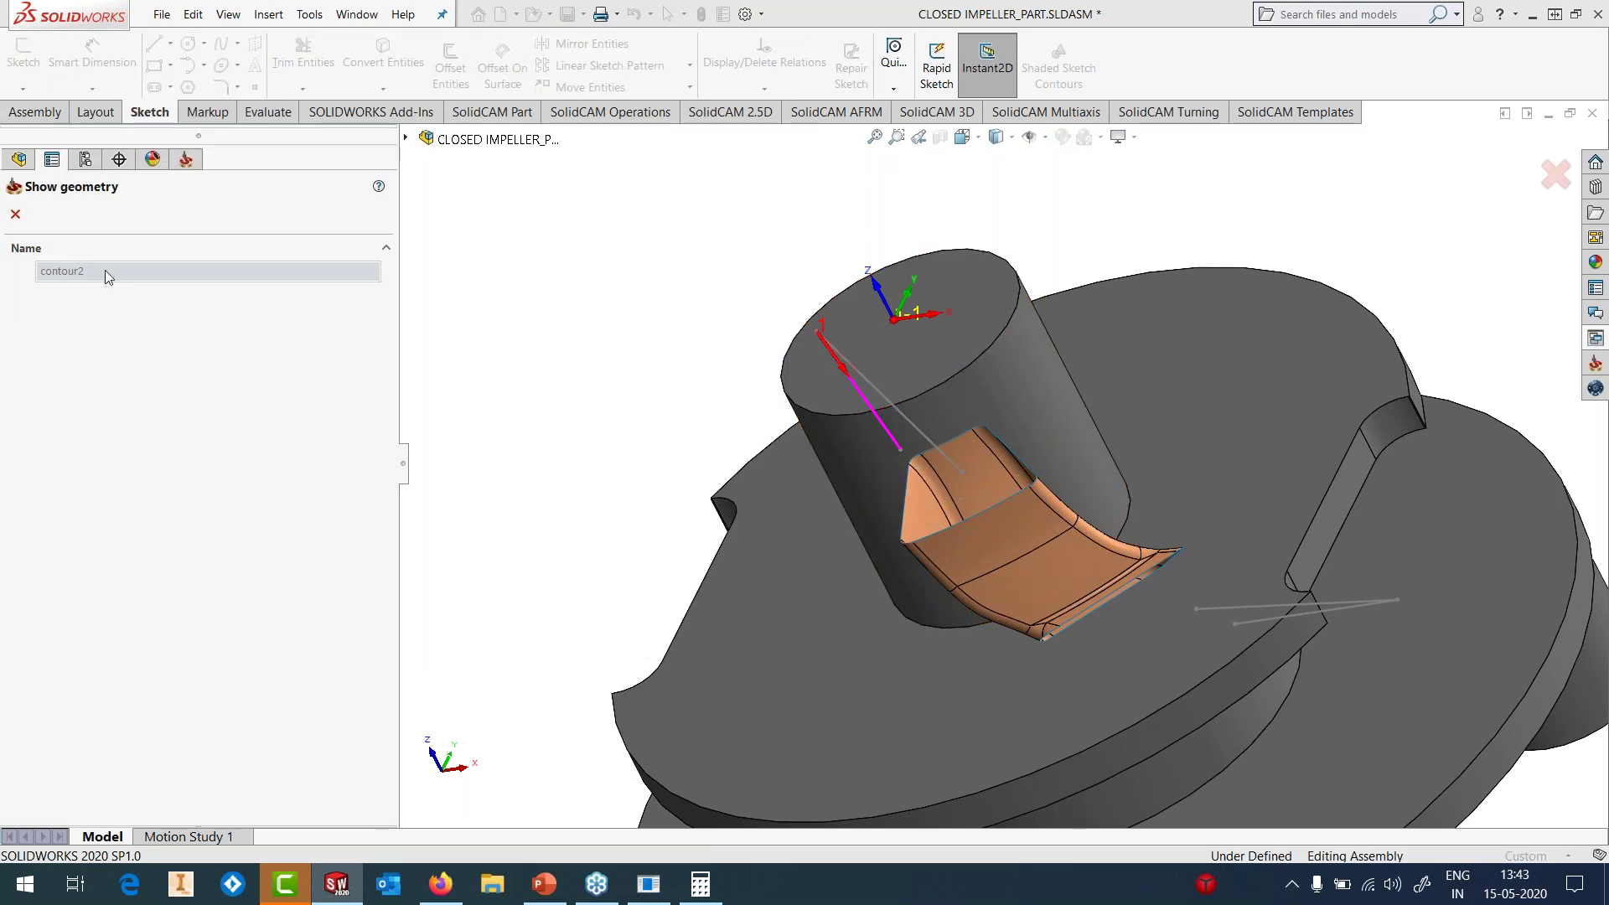
pyautogui.click(16, 216)
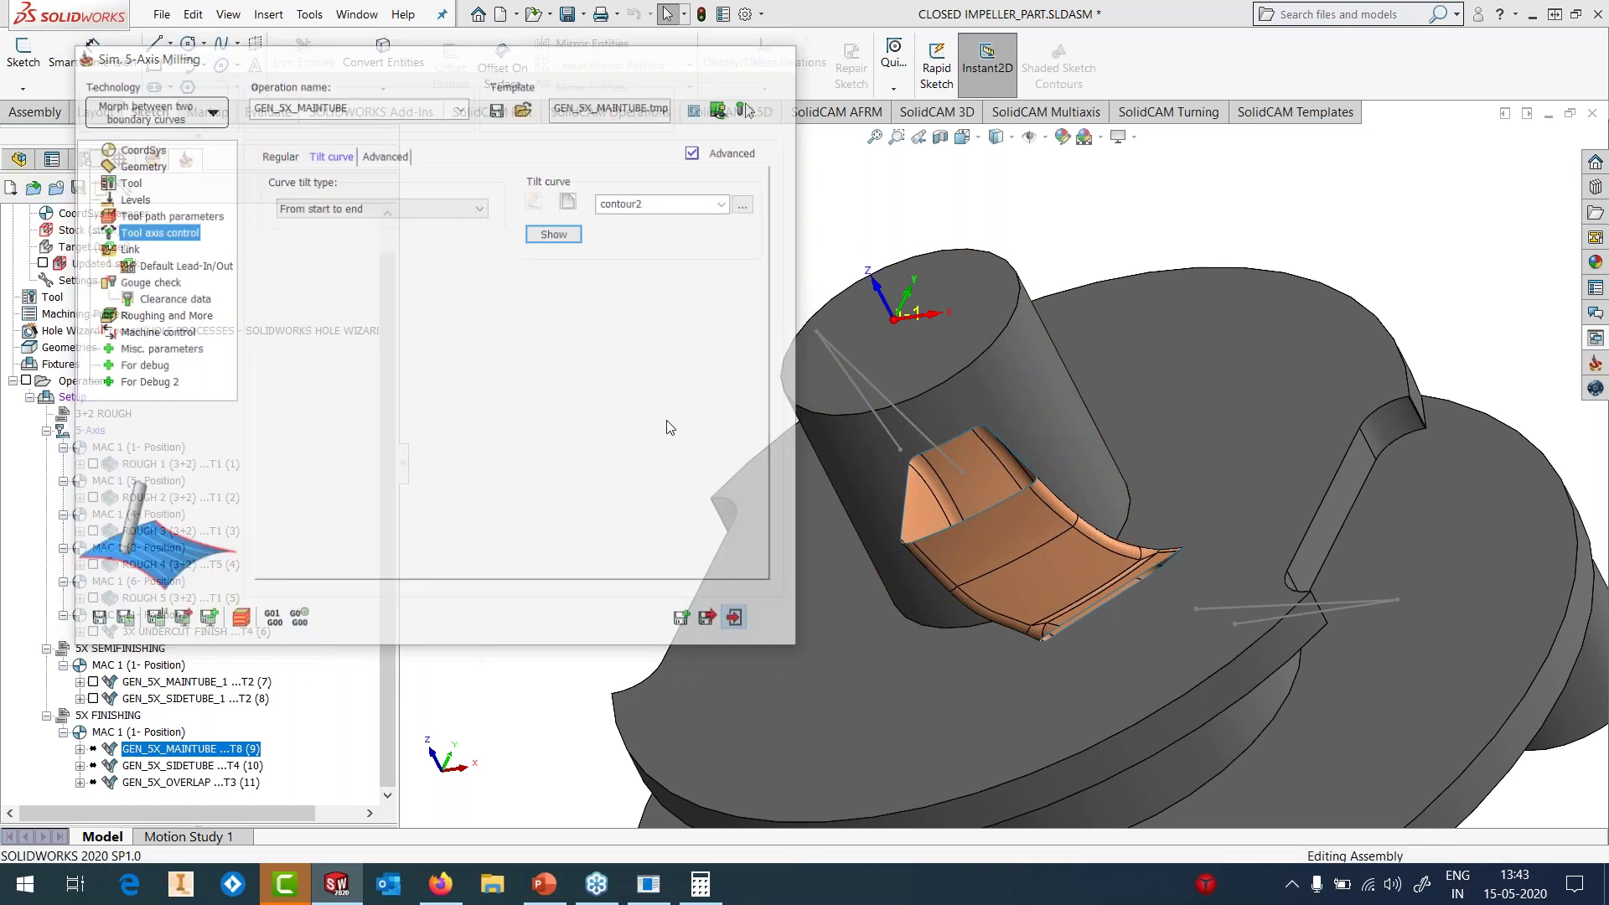
pyautogui.scroll(2, 1079, 554)
pyautogui.moveTo(1079, 555); pyautogui.dragTo(1110, 513, button='middle')
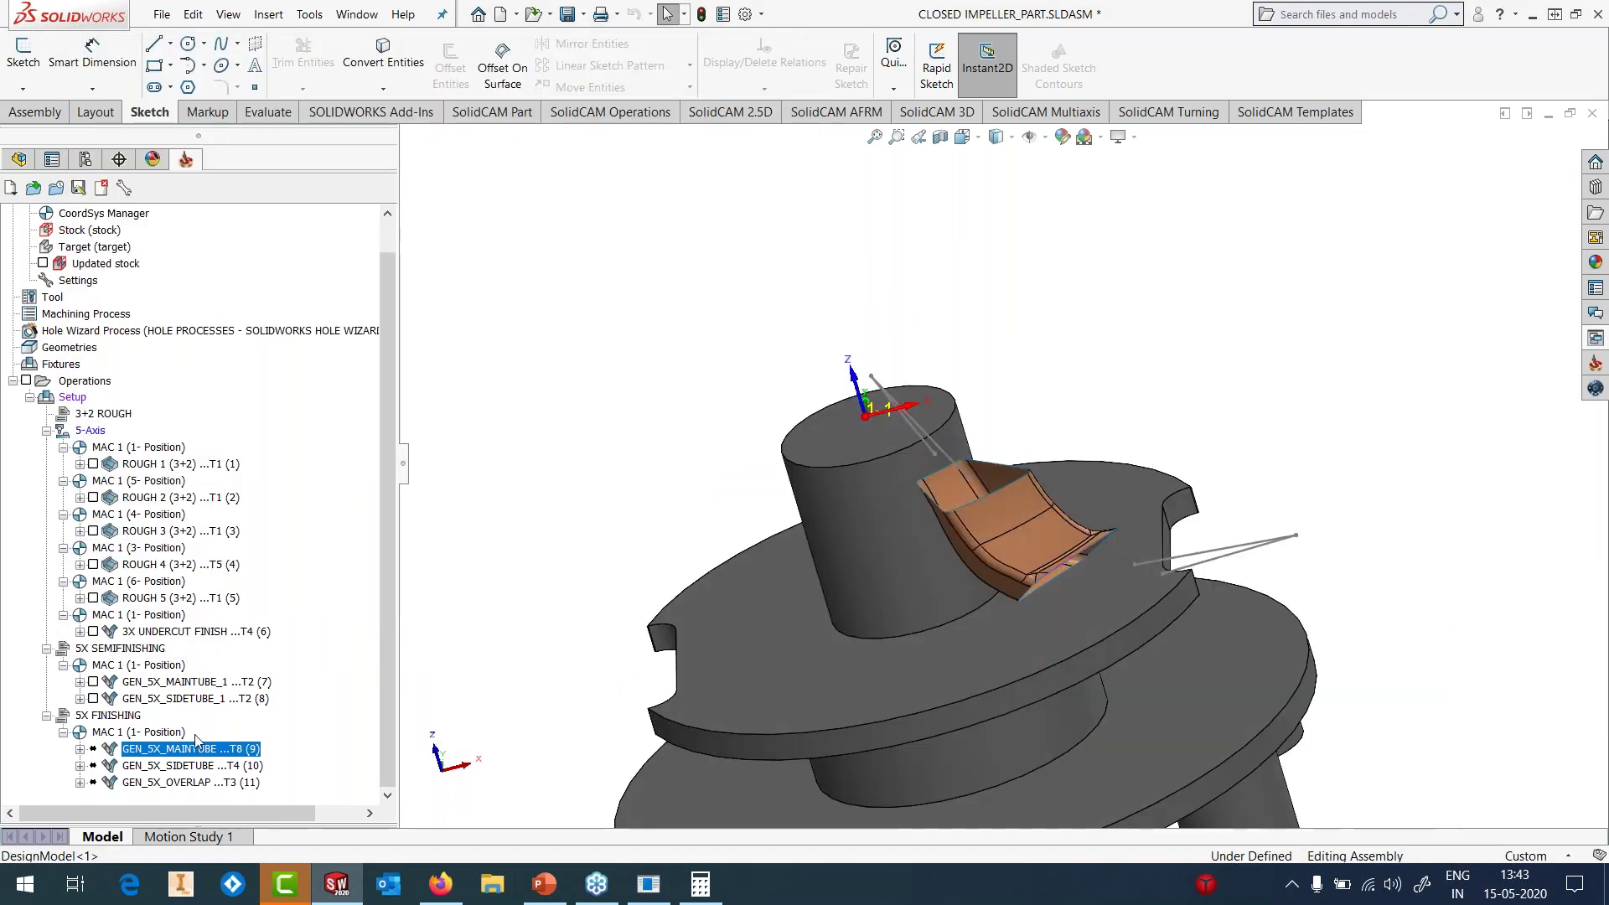
# - Calculate the GEN_5X_MAINTUBE finishing operation and inspect its toolpath inside the impeller channel
pyautogui.rightClick(198, 748)
pyautogui.click(261, 273)
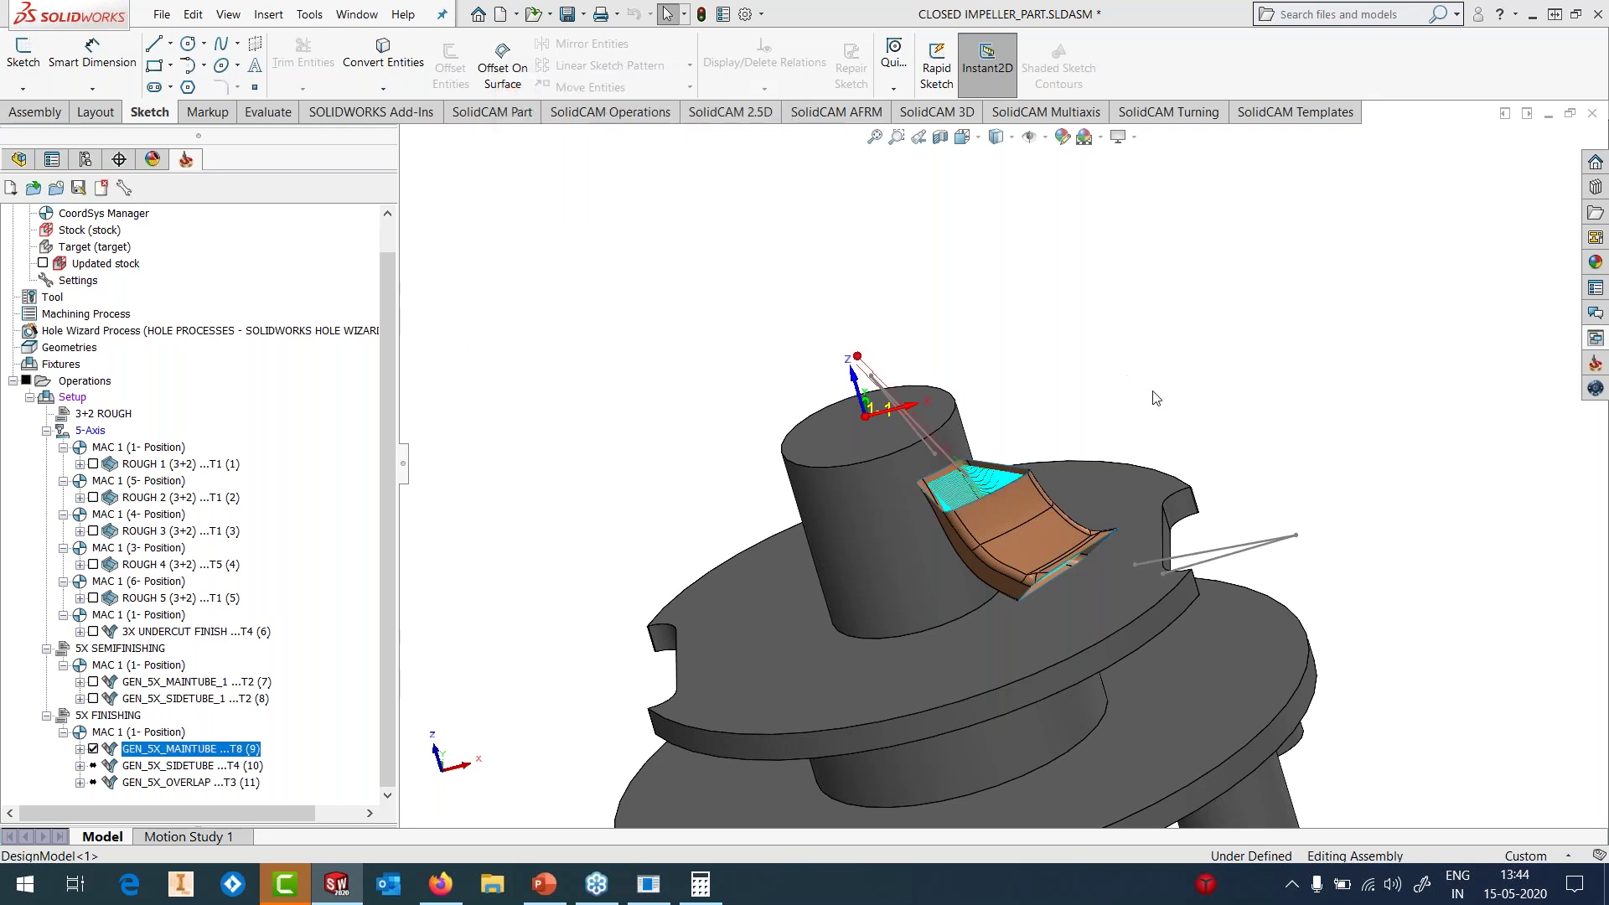
pyautogui.scroll(-5, 1028, 480)
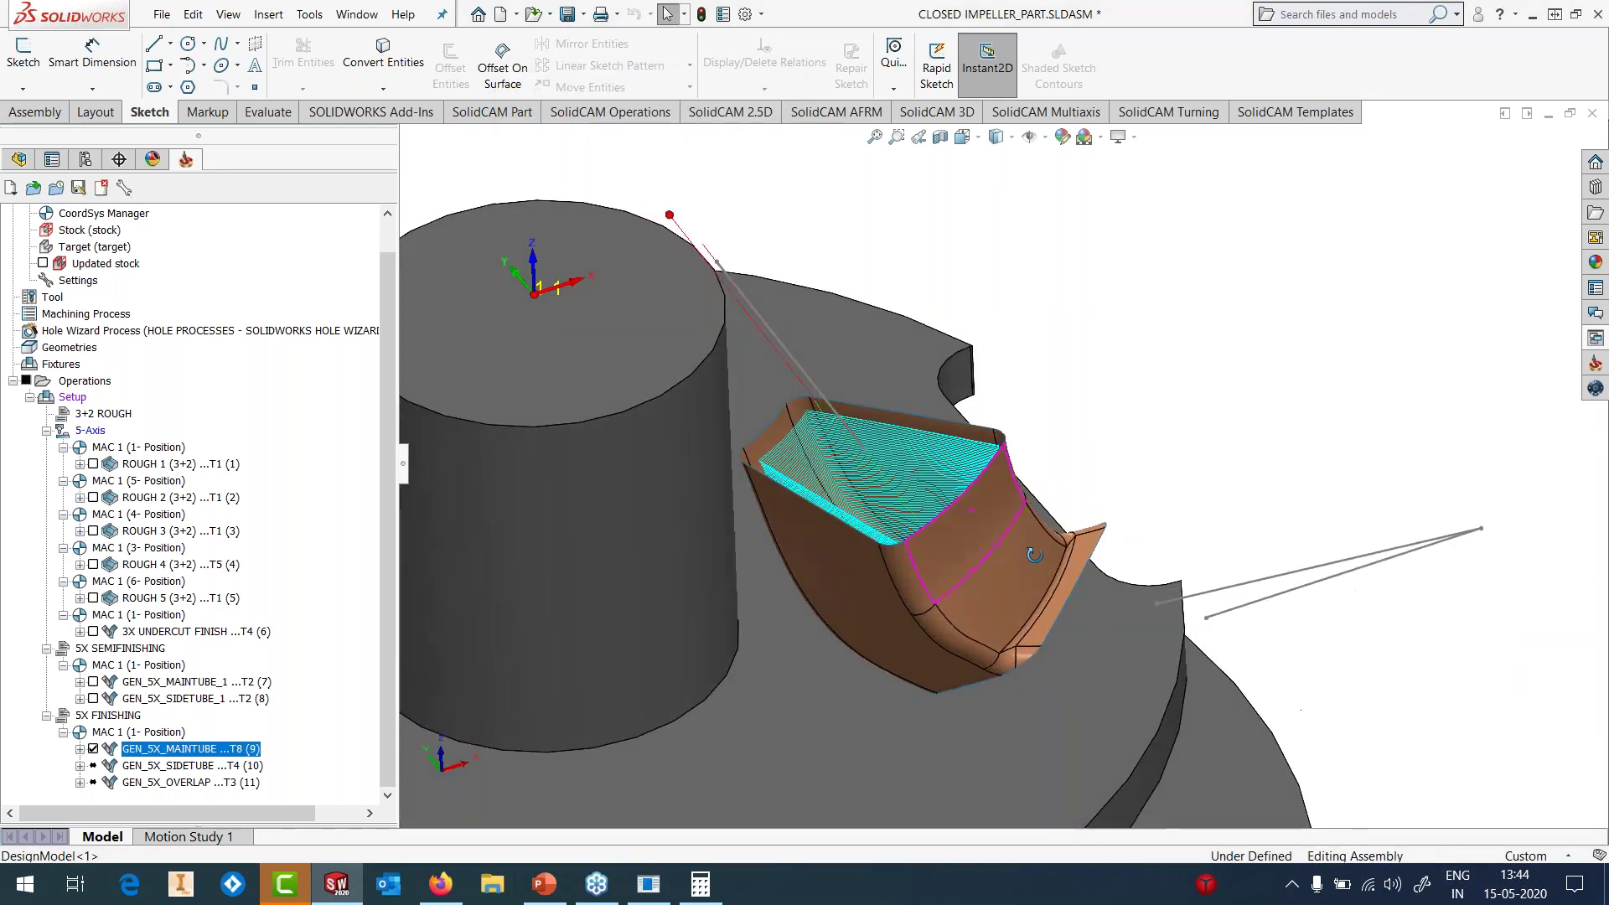
pyautogui.moveTo(1034, 555); pyautogui.dragTo(1050, 635, button='middle')
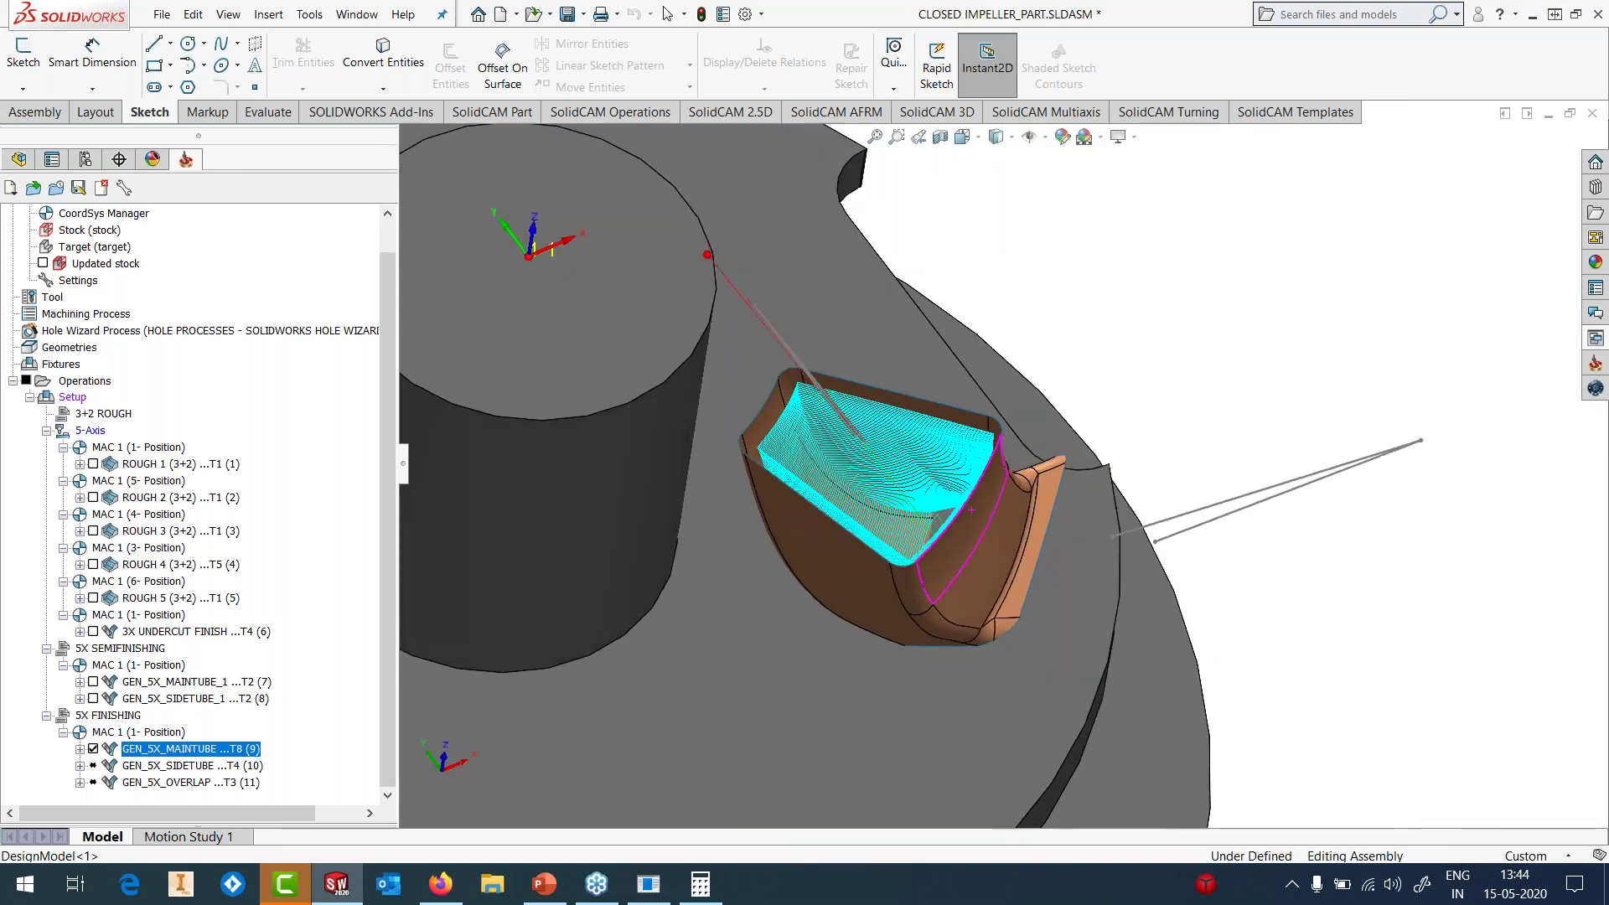
# - Open the Machine Simulation for the GEN_5X_MAINTUBE finishing operation and show a close view of the tool and impeller
pyautogui.rightClick(214, 749)
pyautogui.click(300, 345)
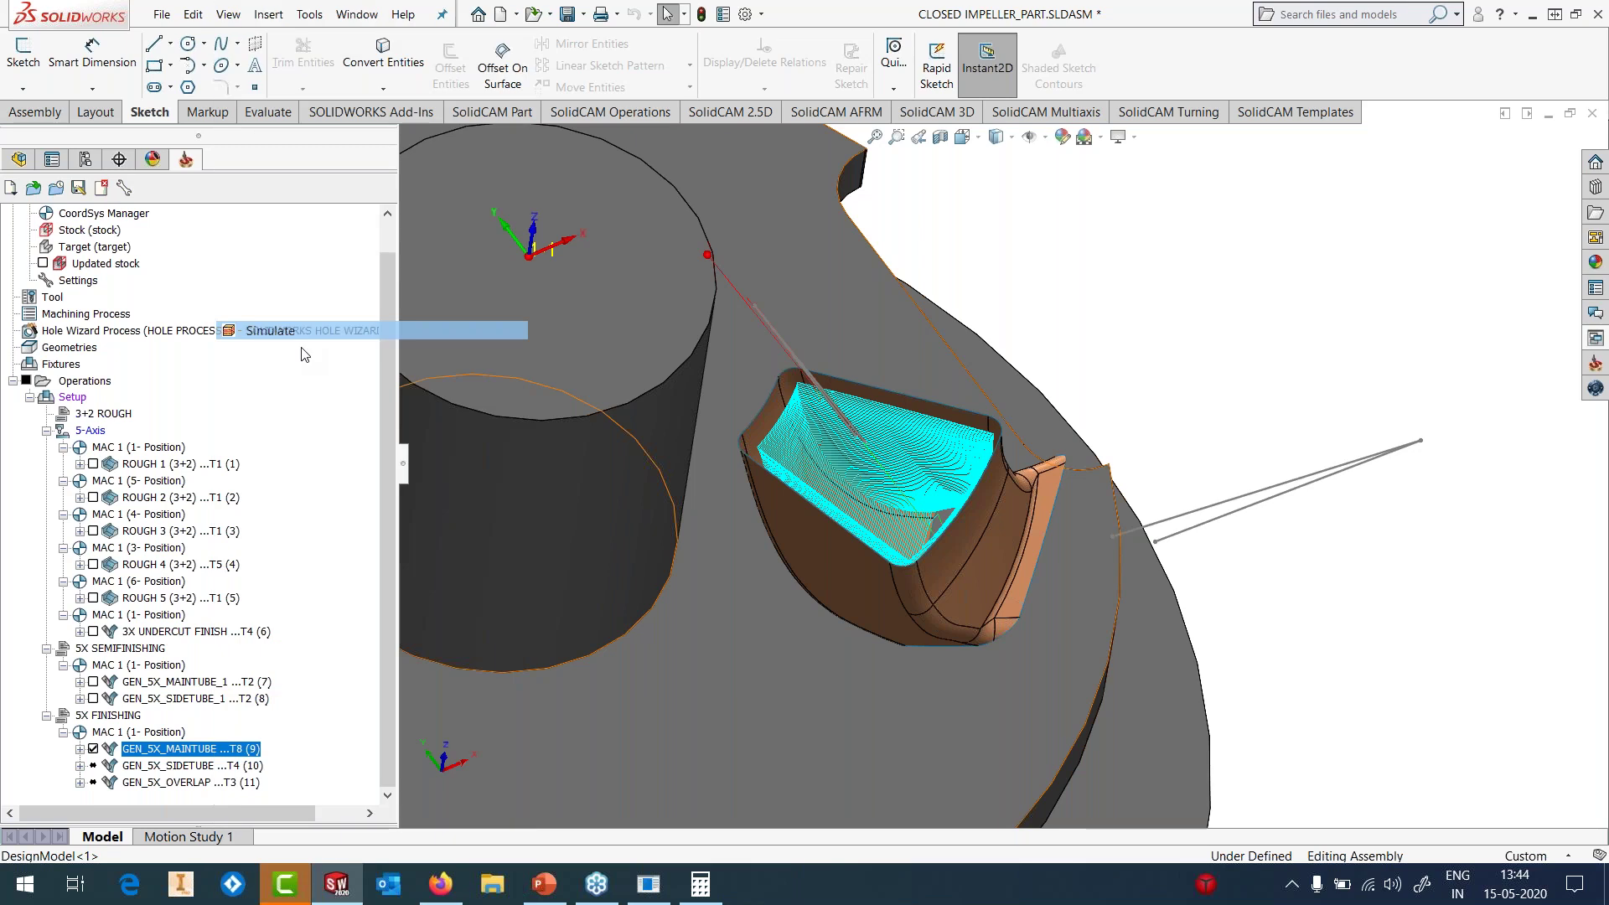
pyautogui.click(218, 113)
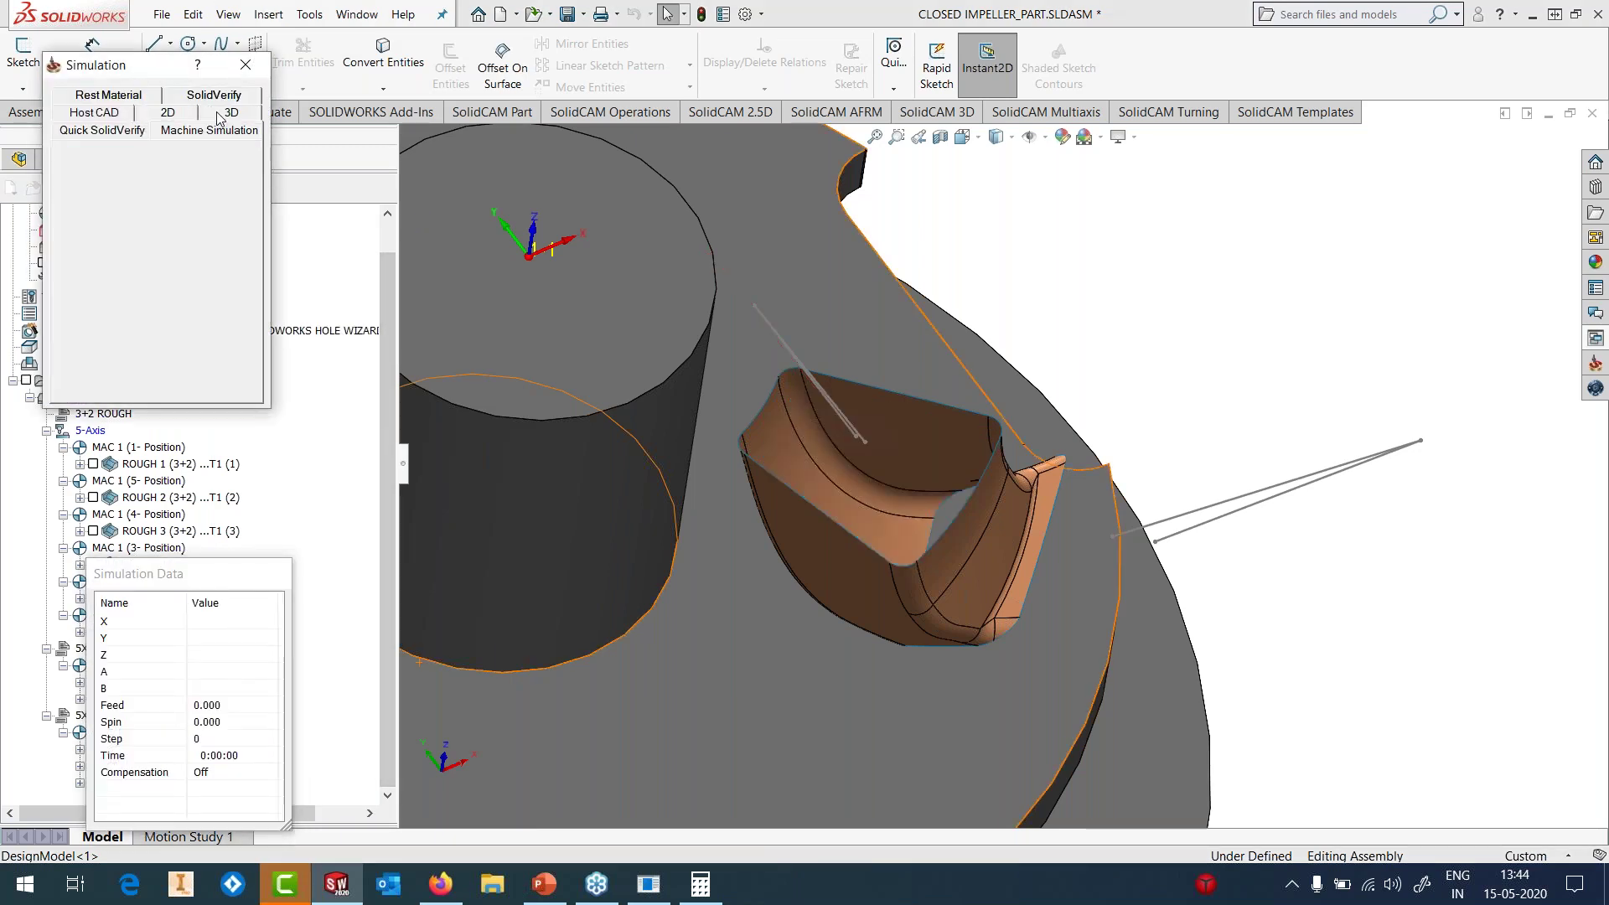
pyautogui.click(209, 130)
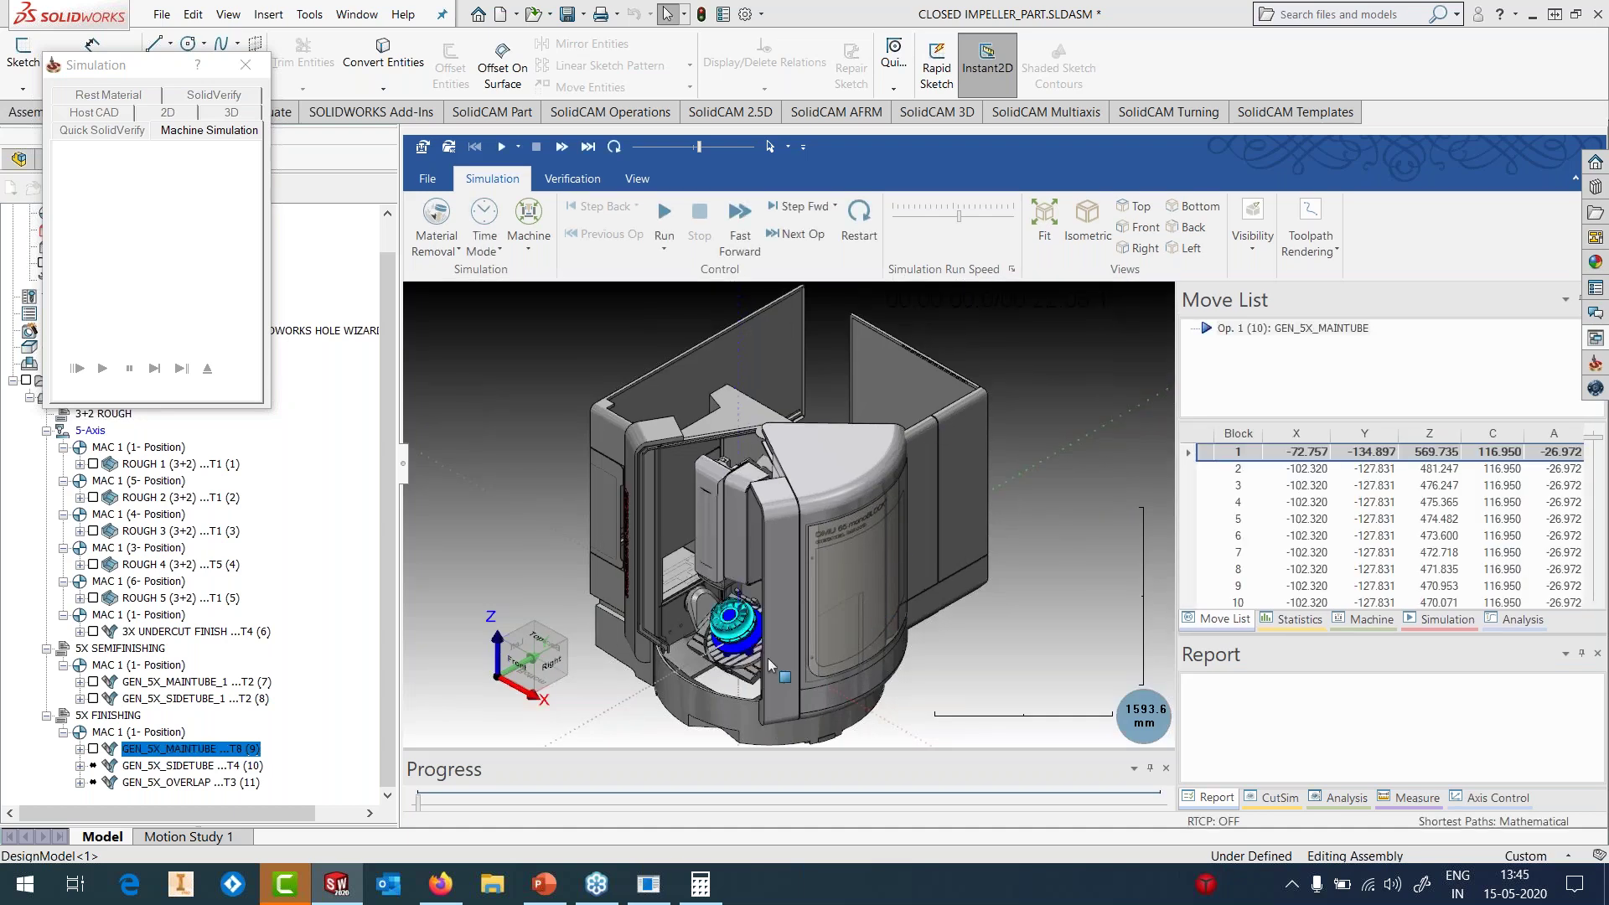
pyautogui.scroll(10, 736, 649)
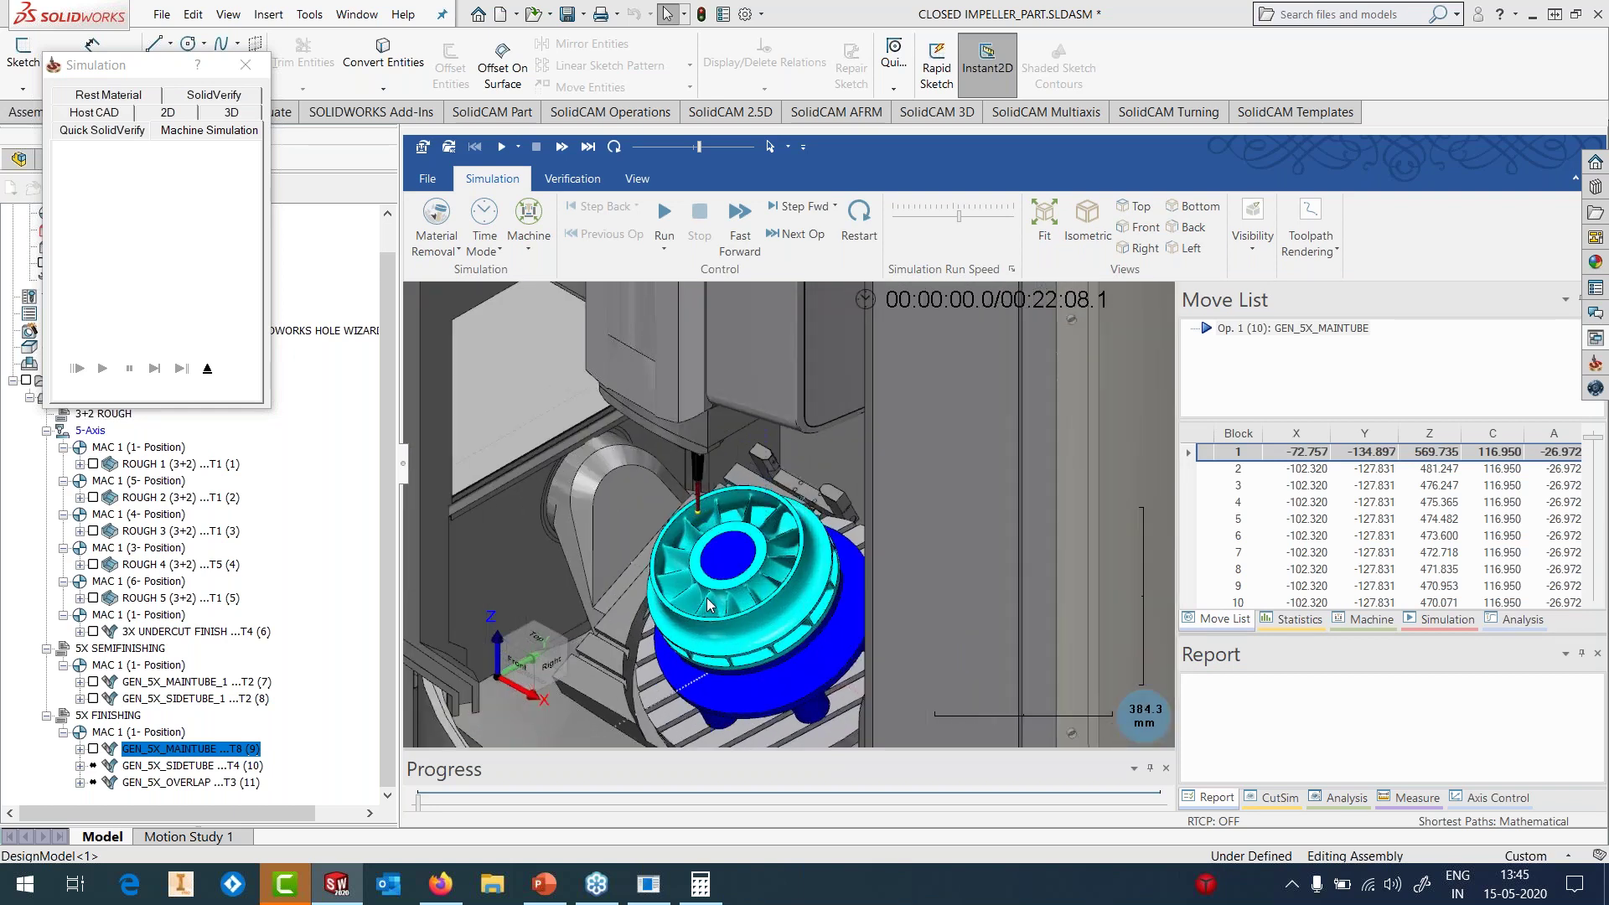
pyautogui.moveTo(696, 575)
pyautogui.mouseDown(button='middle')
pyautogui.moveTo(710, 587)
pyautogui.moveTo(676, 553)
pyautogui.mouseUp(button='middle')
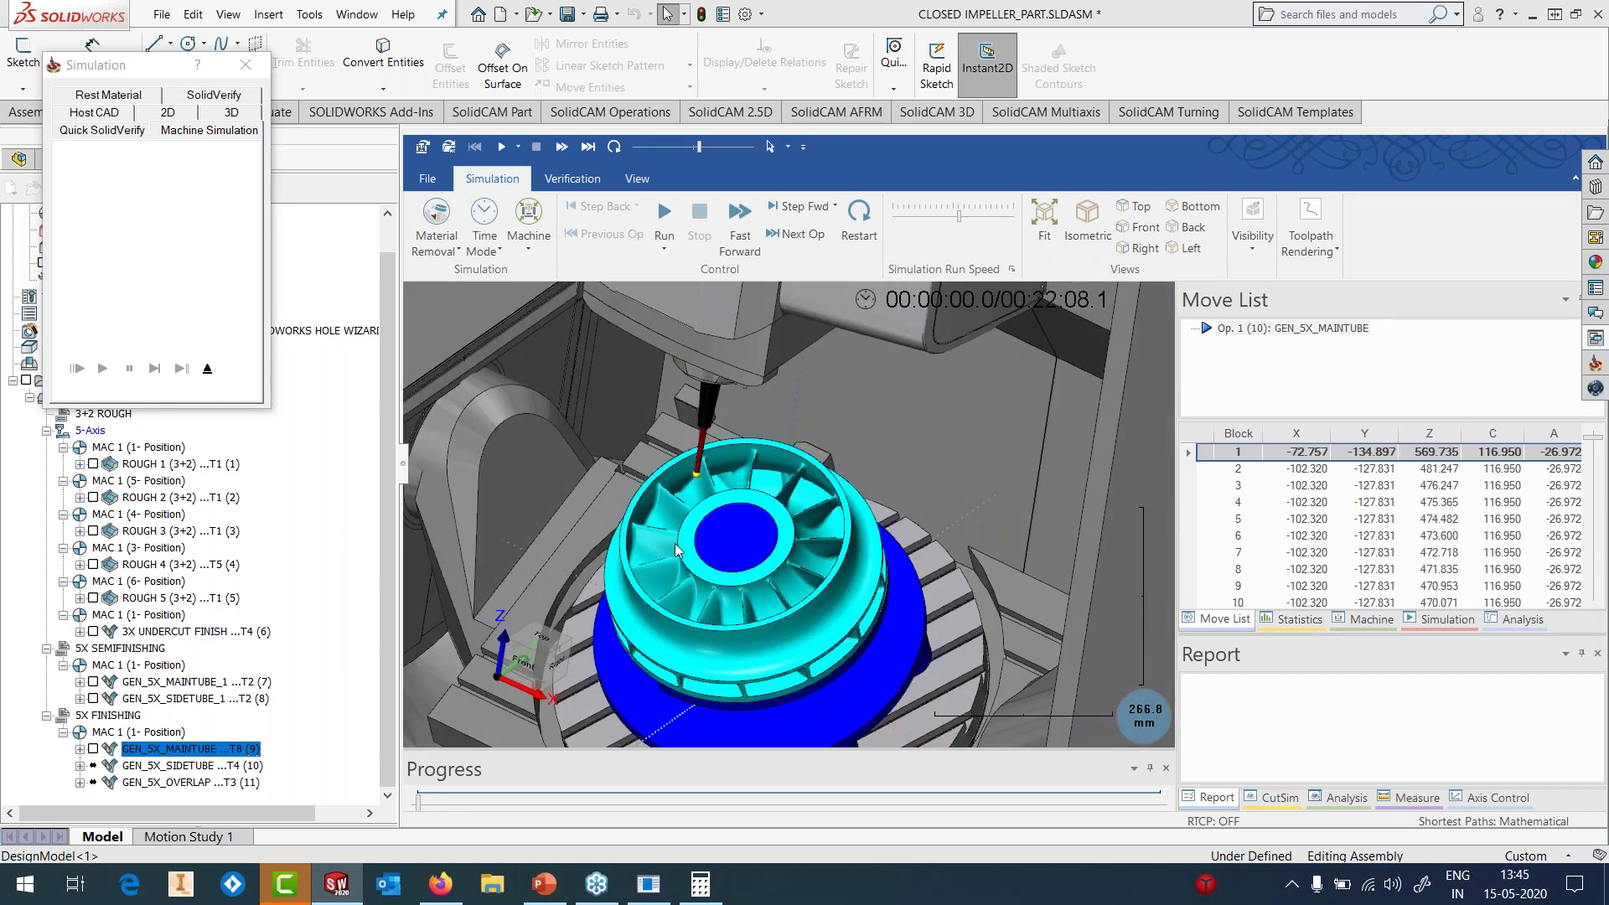
# - Turn the toolpath display on and off again in the machine simulation of GEN_5X_MAINTUBE
pyautogui.scroll(2, 675, 551)
pyautogui.scroll(-1, 677, 551)
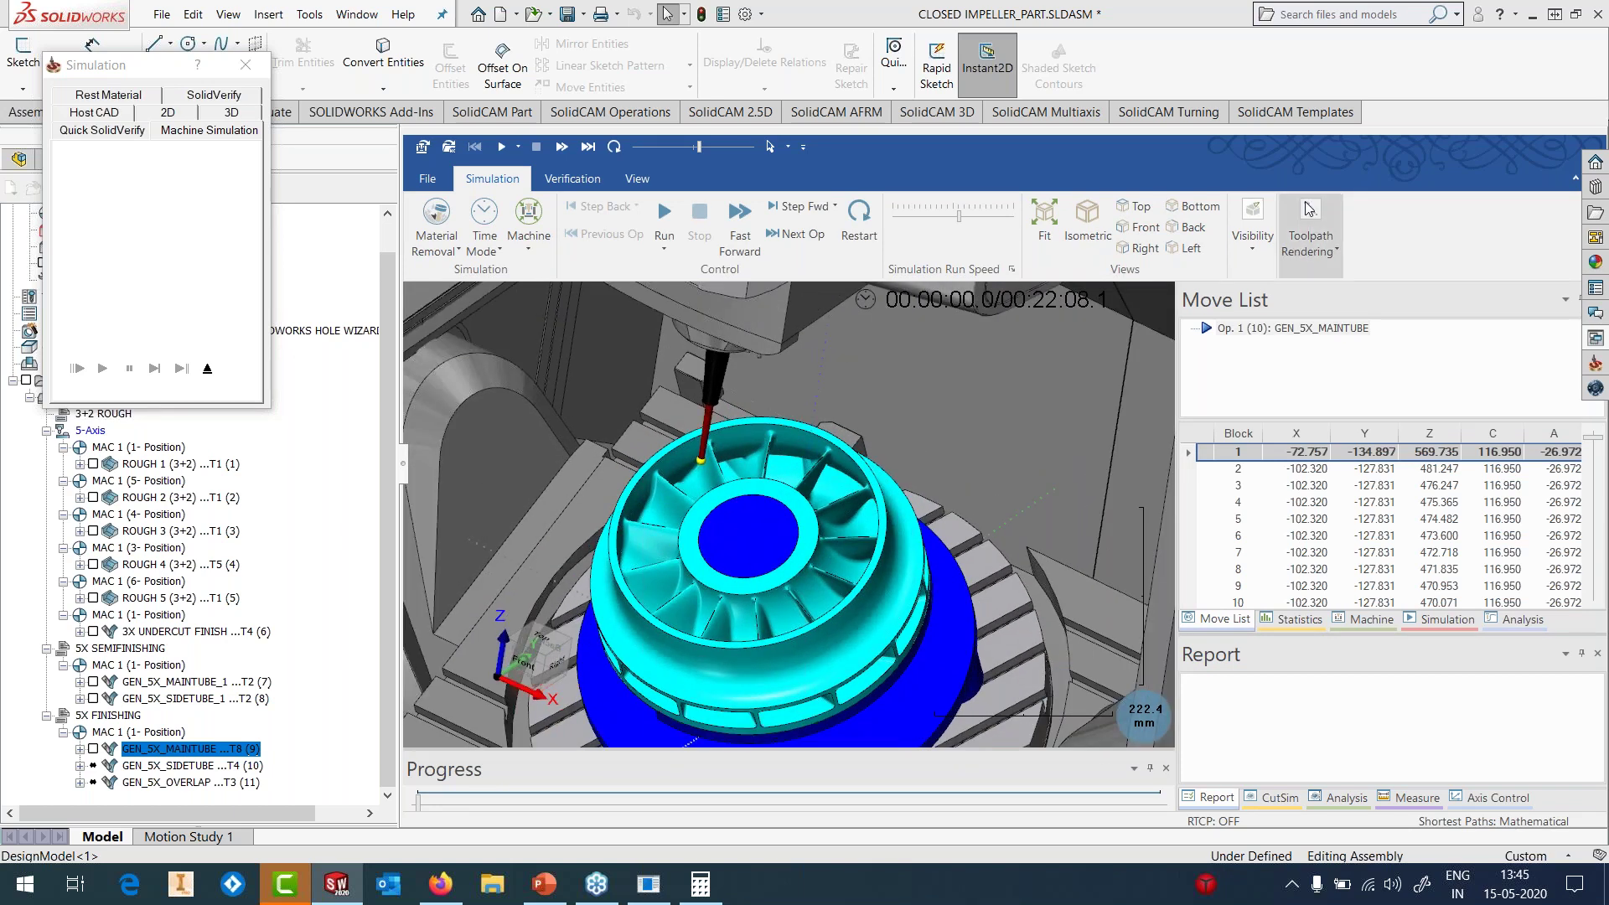
pyautogui.click(1252, 236)
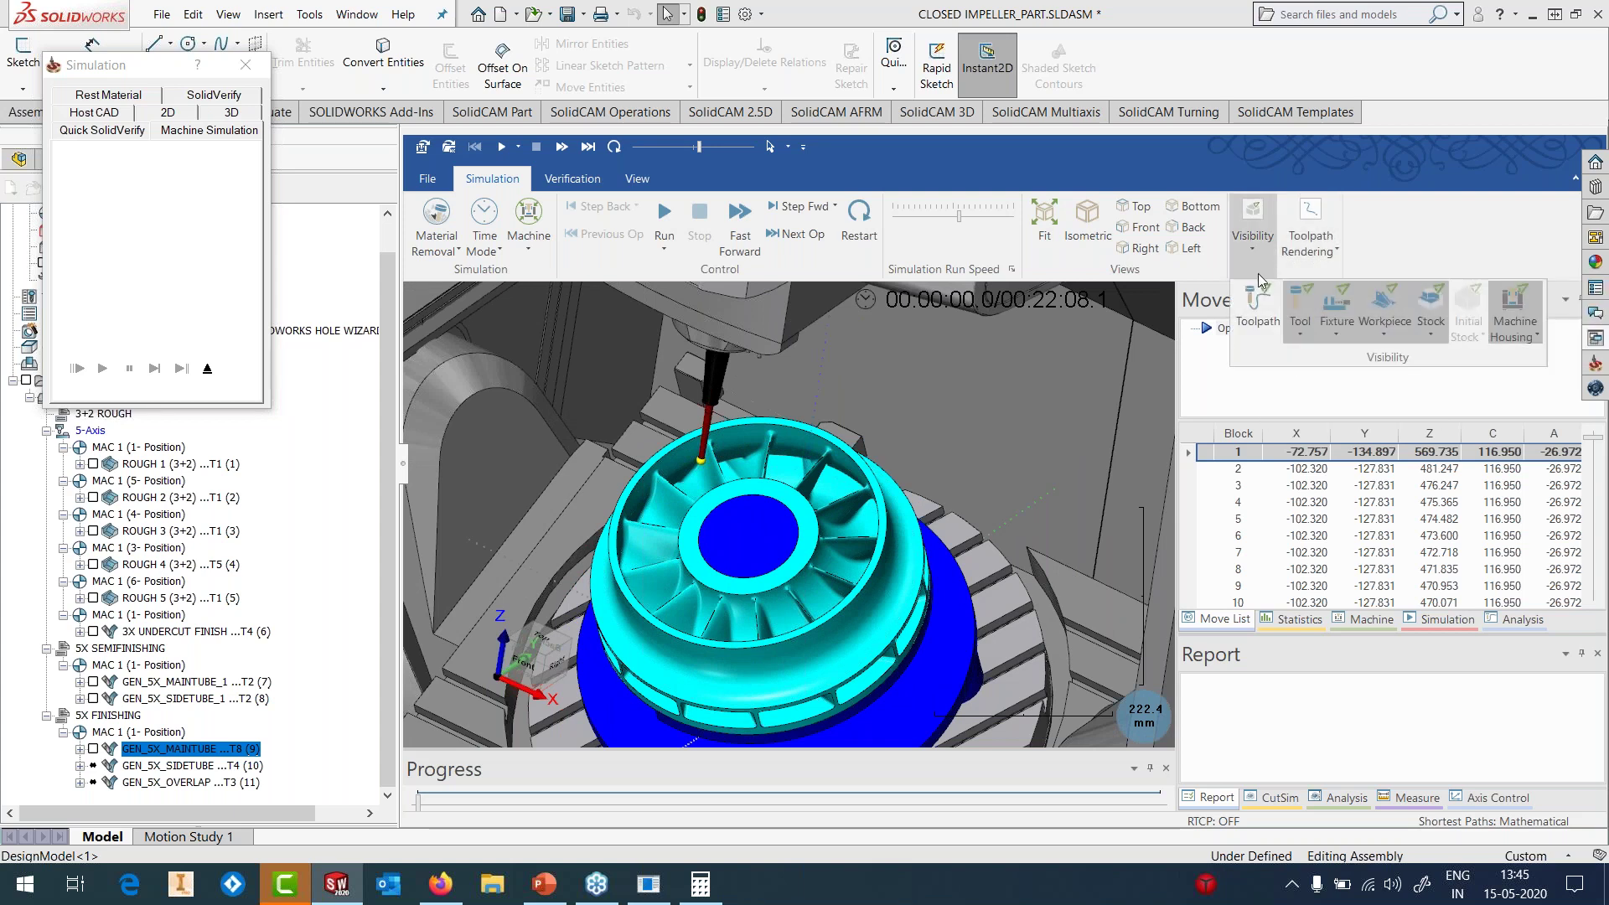
pyautogui.click(1251, 307)
pyautogui.click(1267, 252)
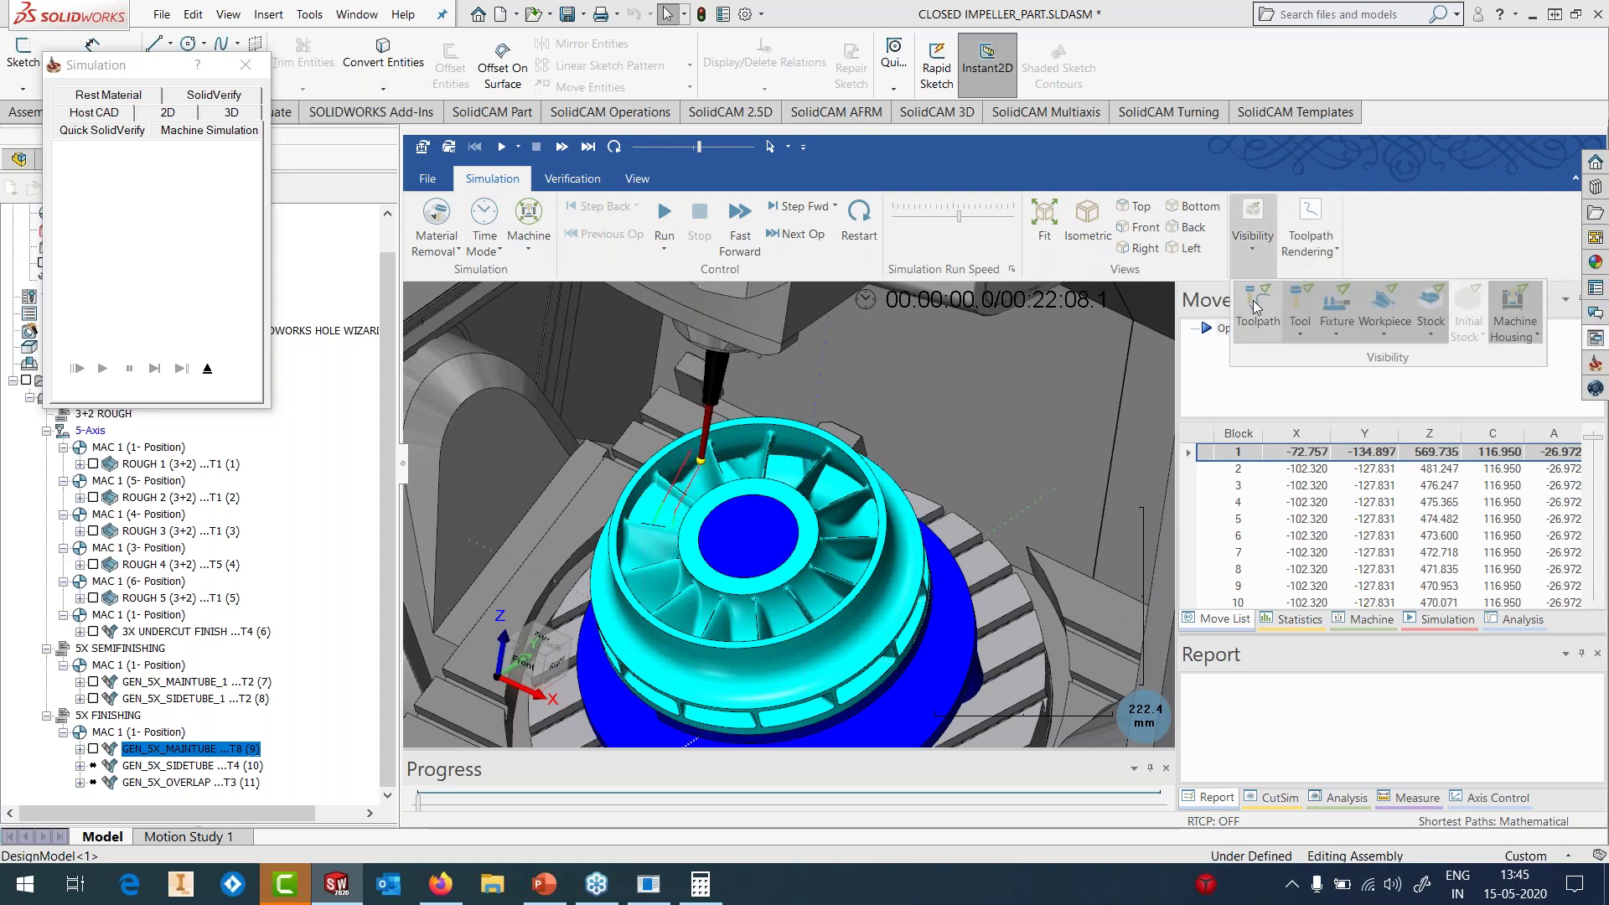
pyautogui.click(1257, 304)
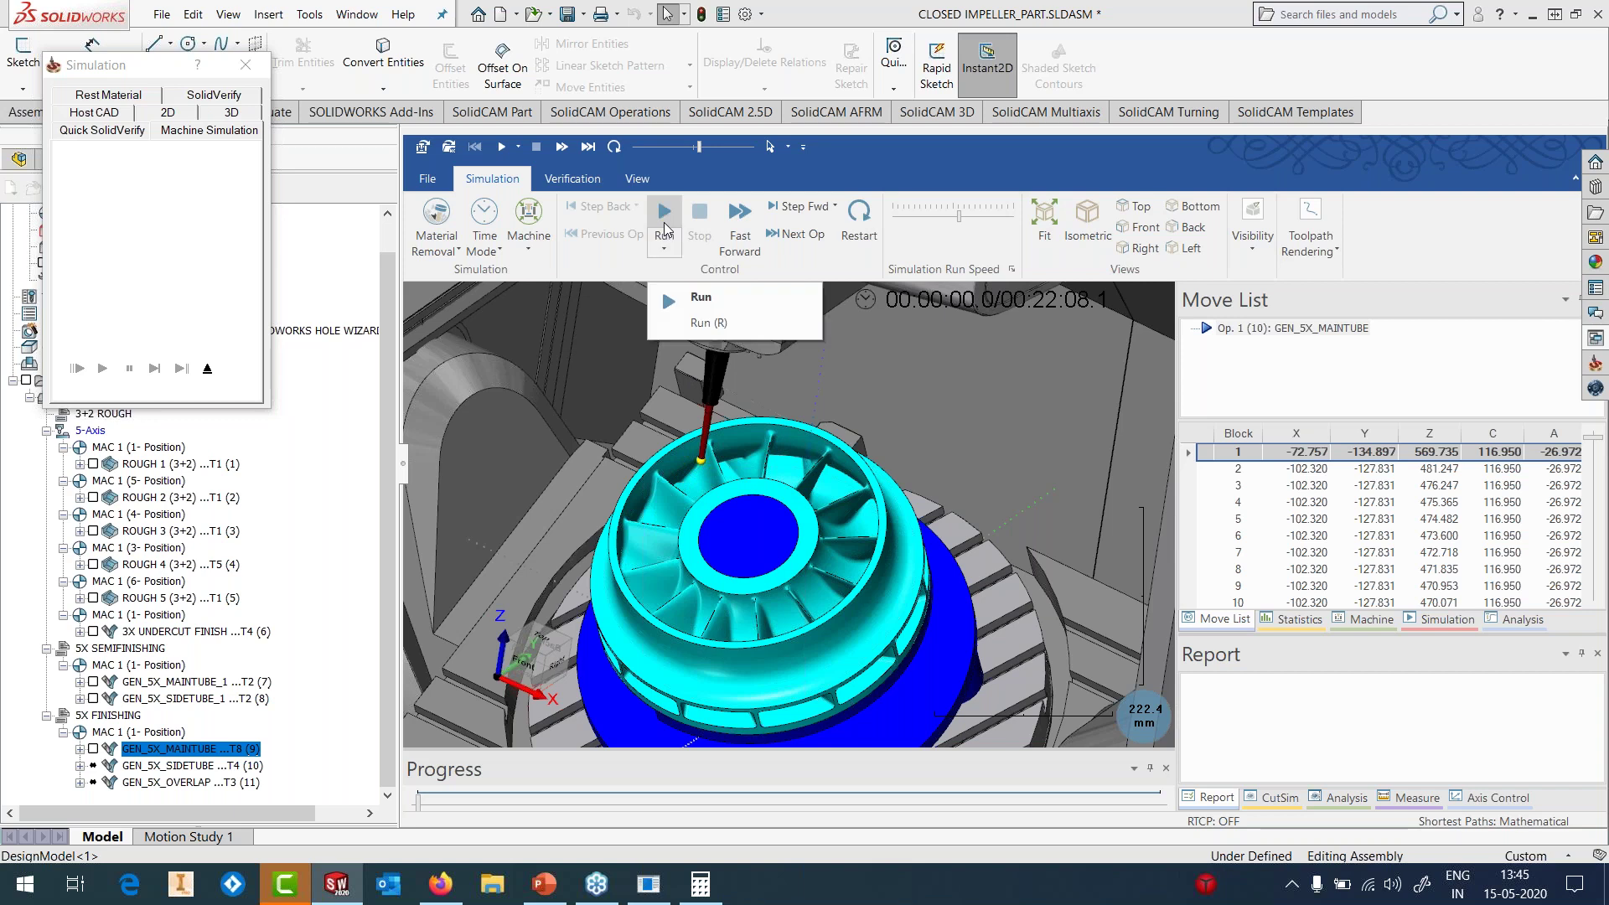
# - Run the GEN_5X_MAINTUBE machine simulation at a slightly higher run speed and exit it
pyautogui.click(664, 220)
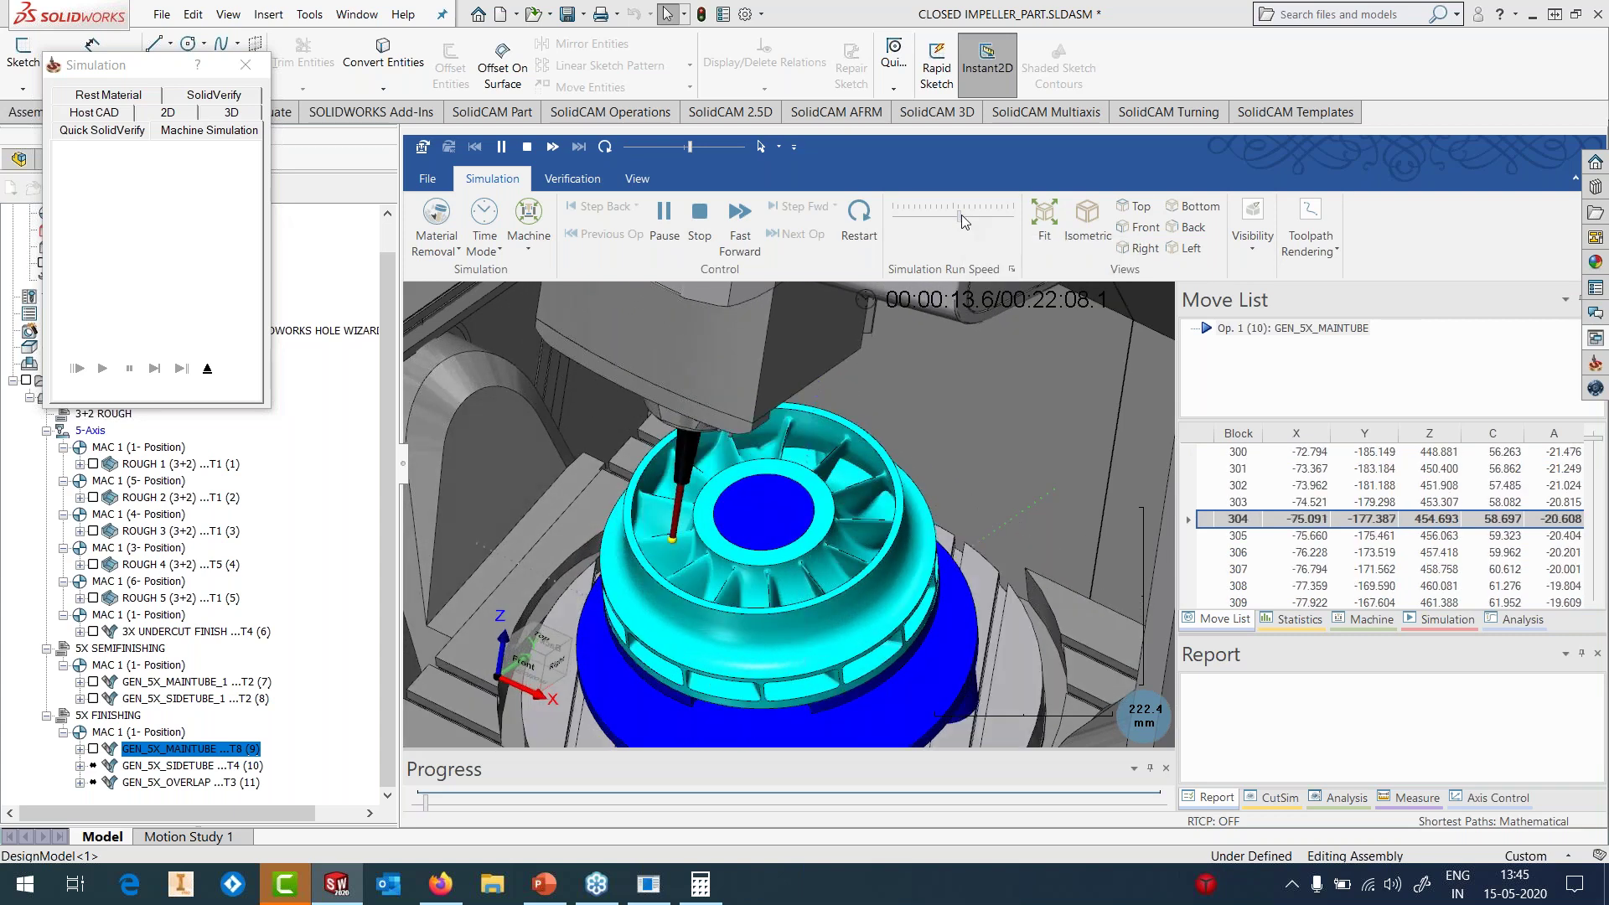
pyautogui.moveTo(963, 214); pyautogui.dragTo(967, 214)
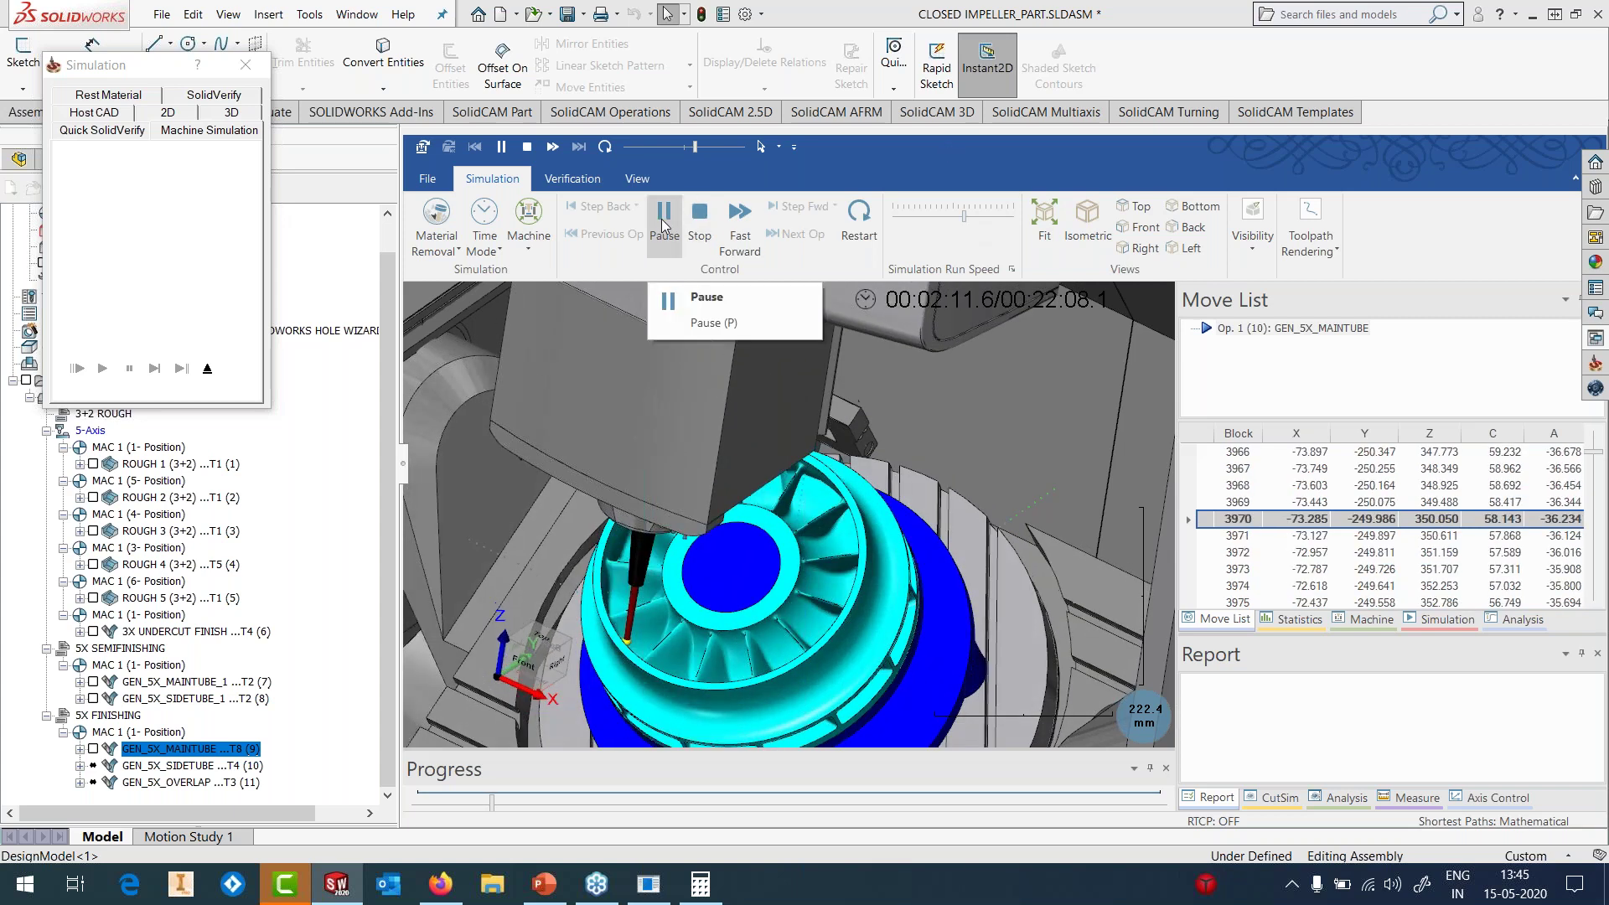
pyautogui.click(206, 369)
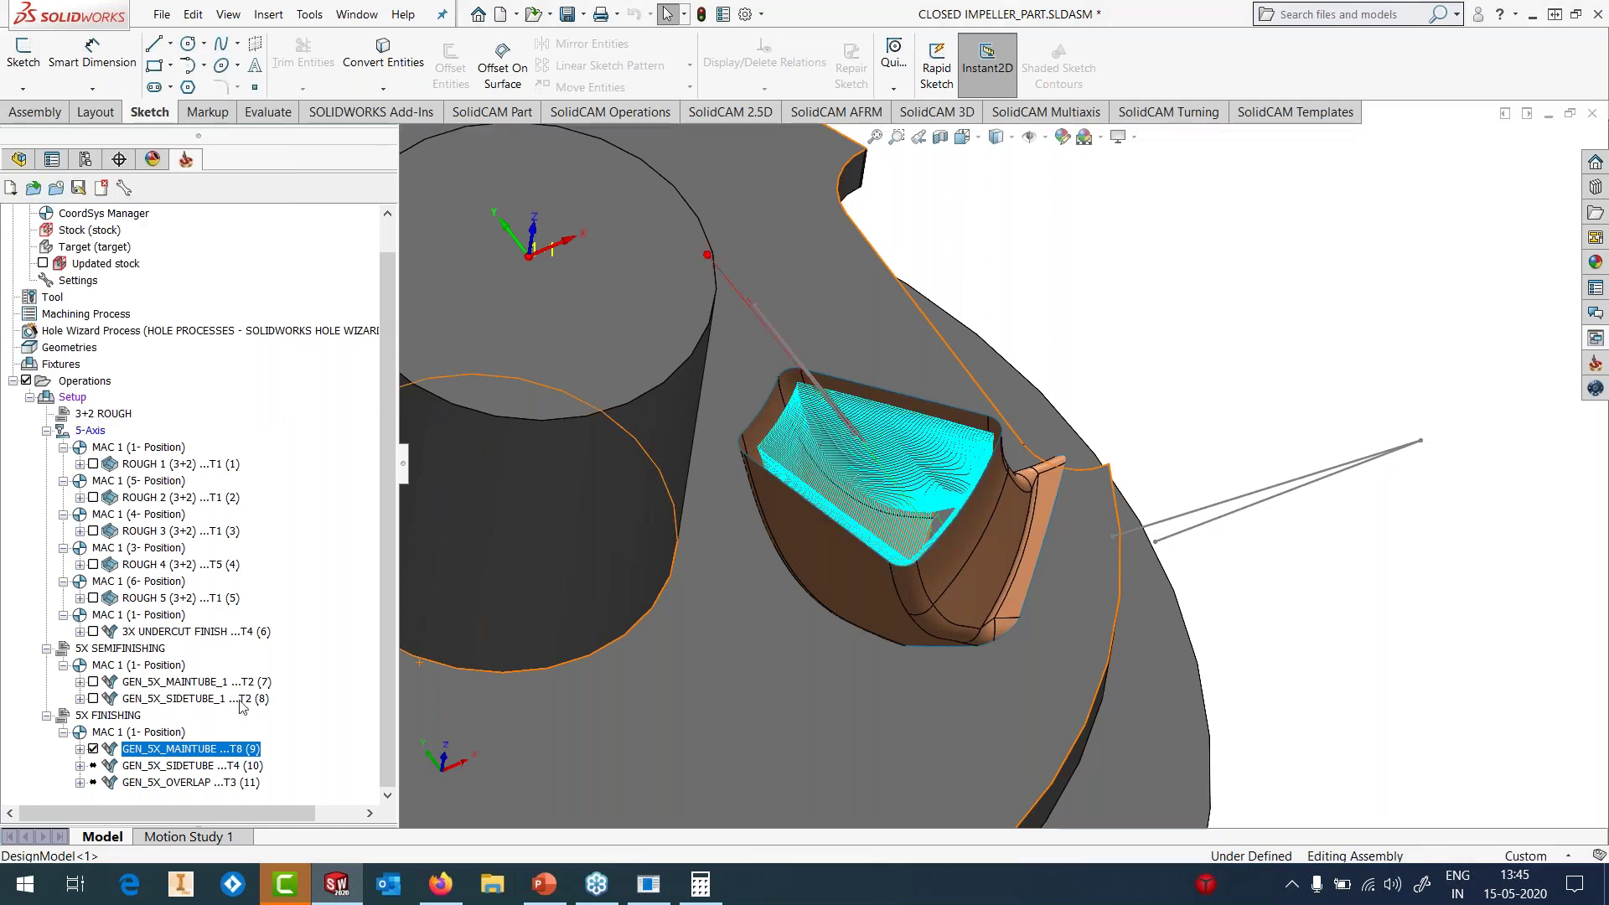
# - Hide the GEN_5X_MAINTUBE toolpath and display the LOWER SURFACE body in place of UPPER SURFACE
pyautogui.click(93, 749)
pyautogui.rightClick(139, 765)
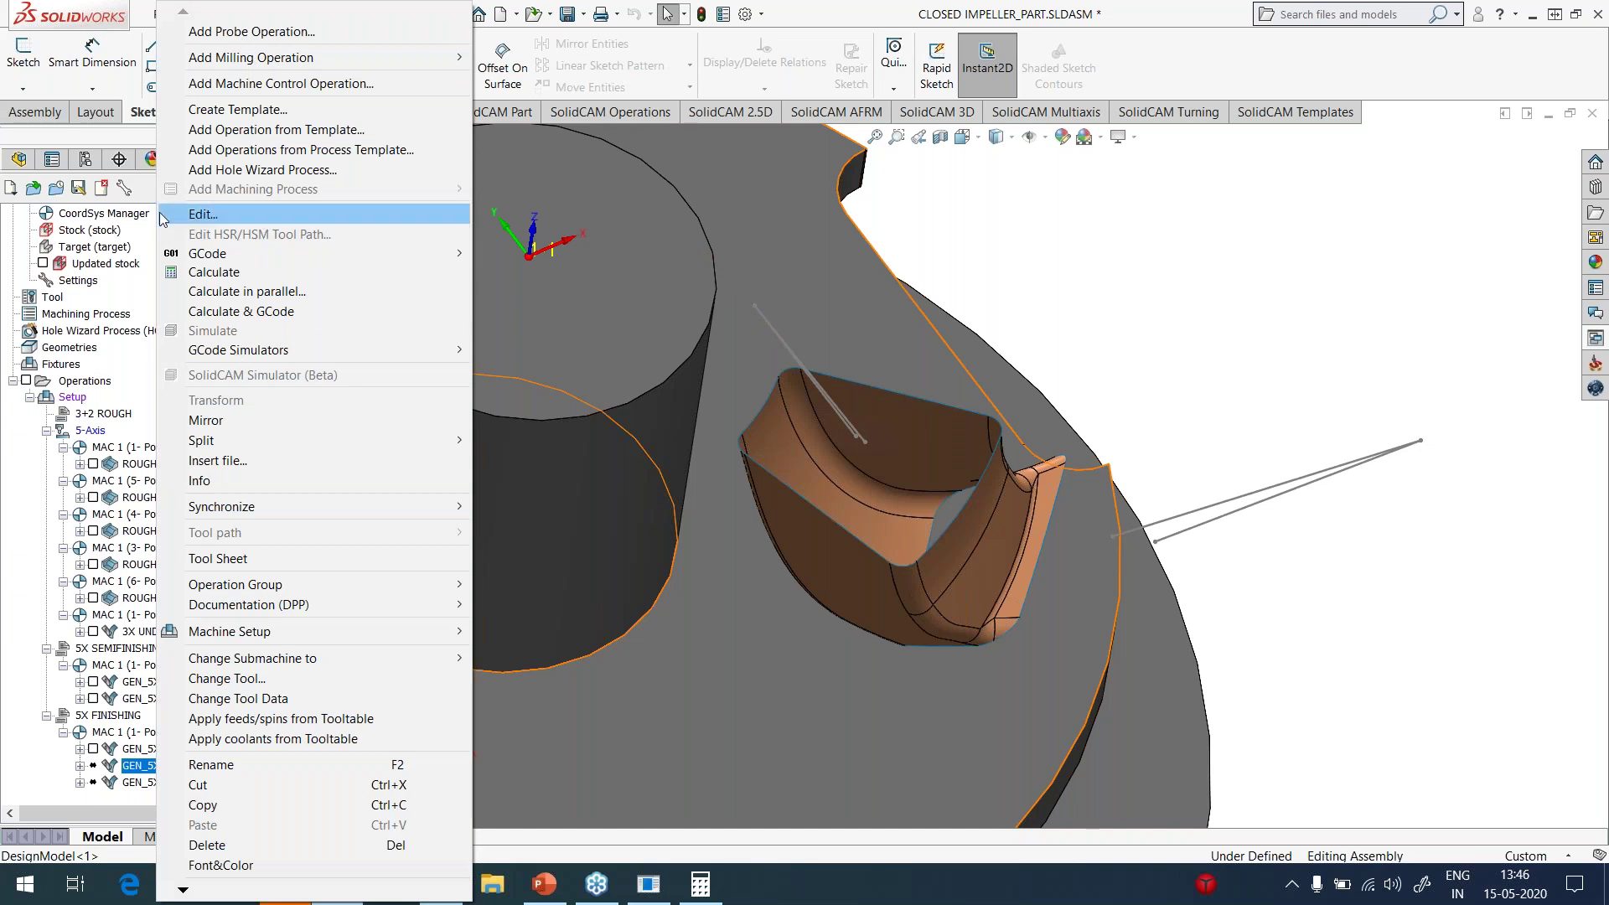
pyautogui.click(23, 158)
pyautogui.click(19, 158)
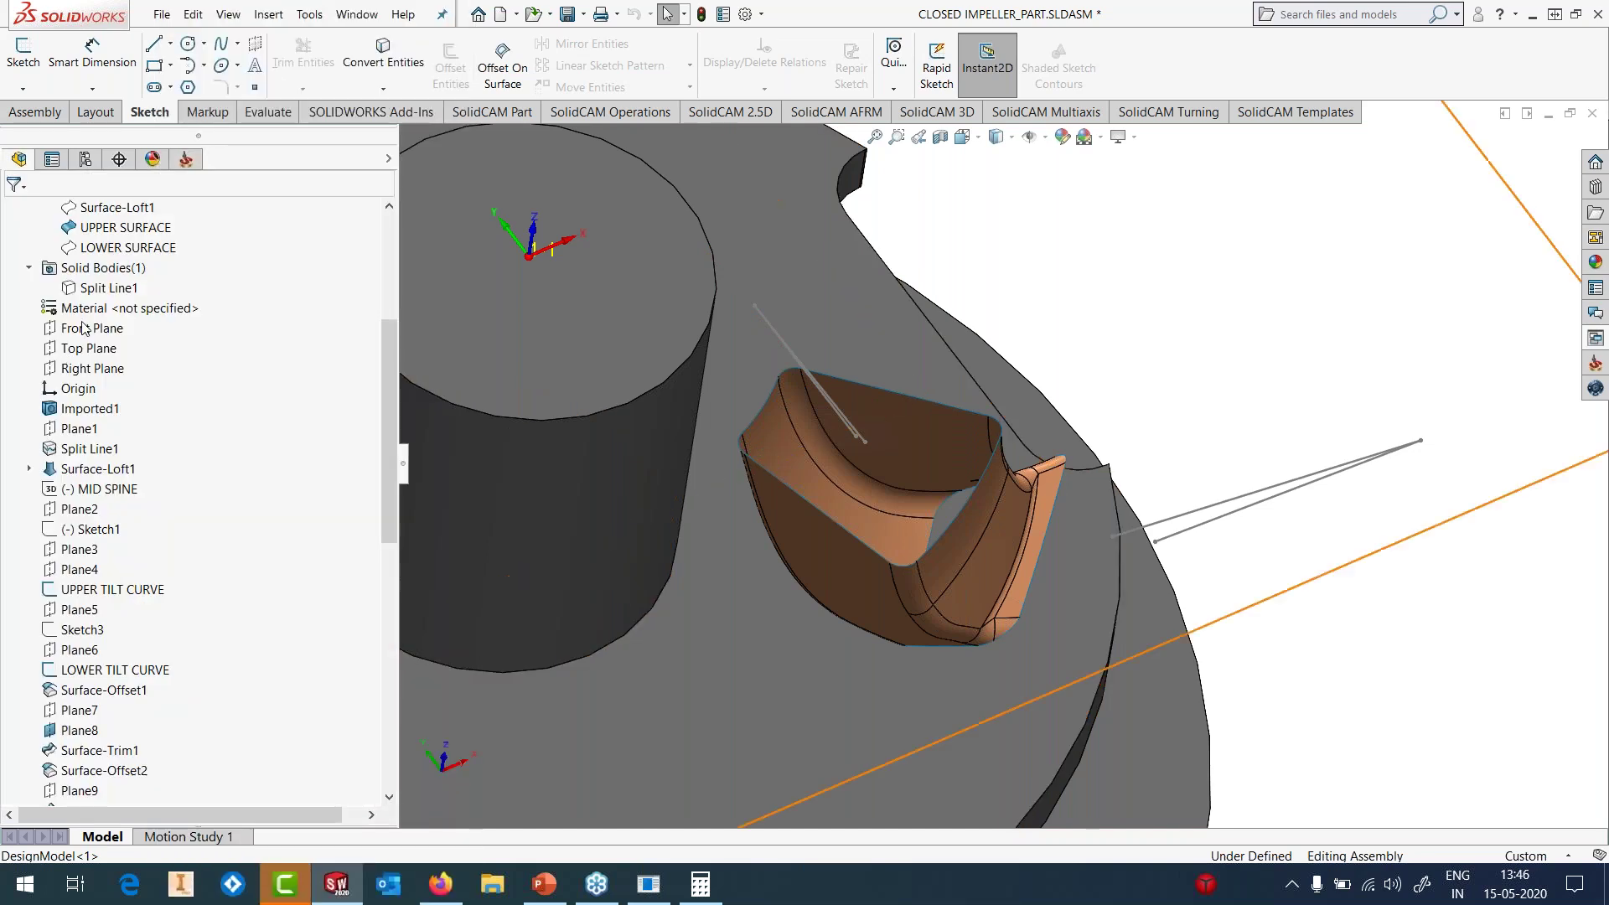
pyautogui.click(125, 227)
pyautogui.click(126, 208)
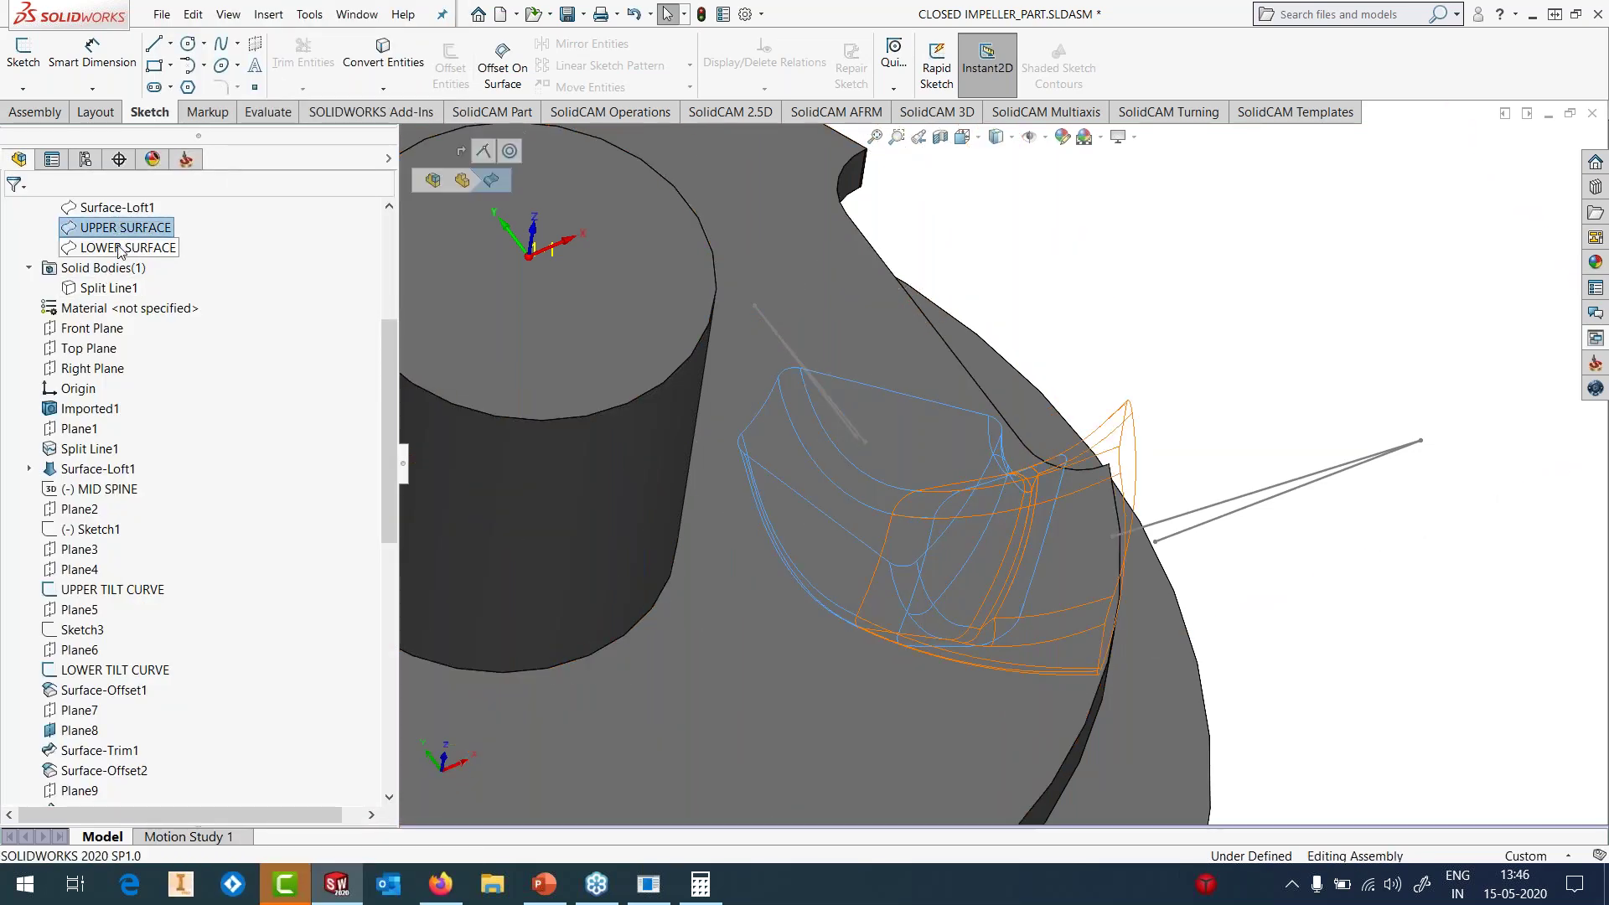
pyautogui.click(127, 247)
pyautogui.moveTo(1263, 406); pyautogui.dragTo(1173, 503, button='middle')
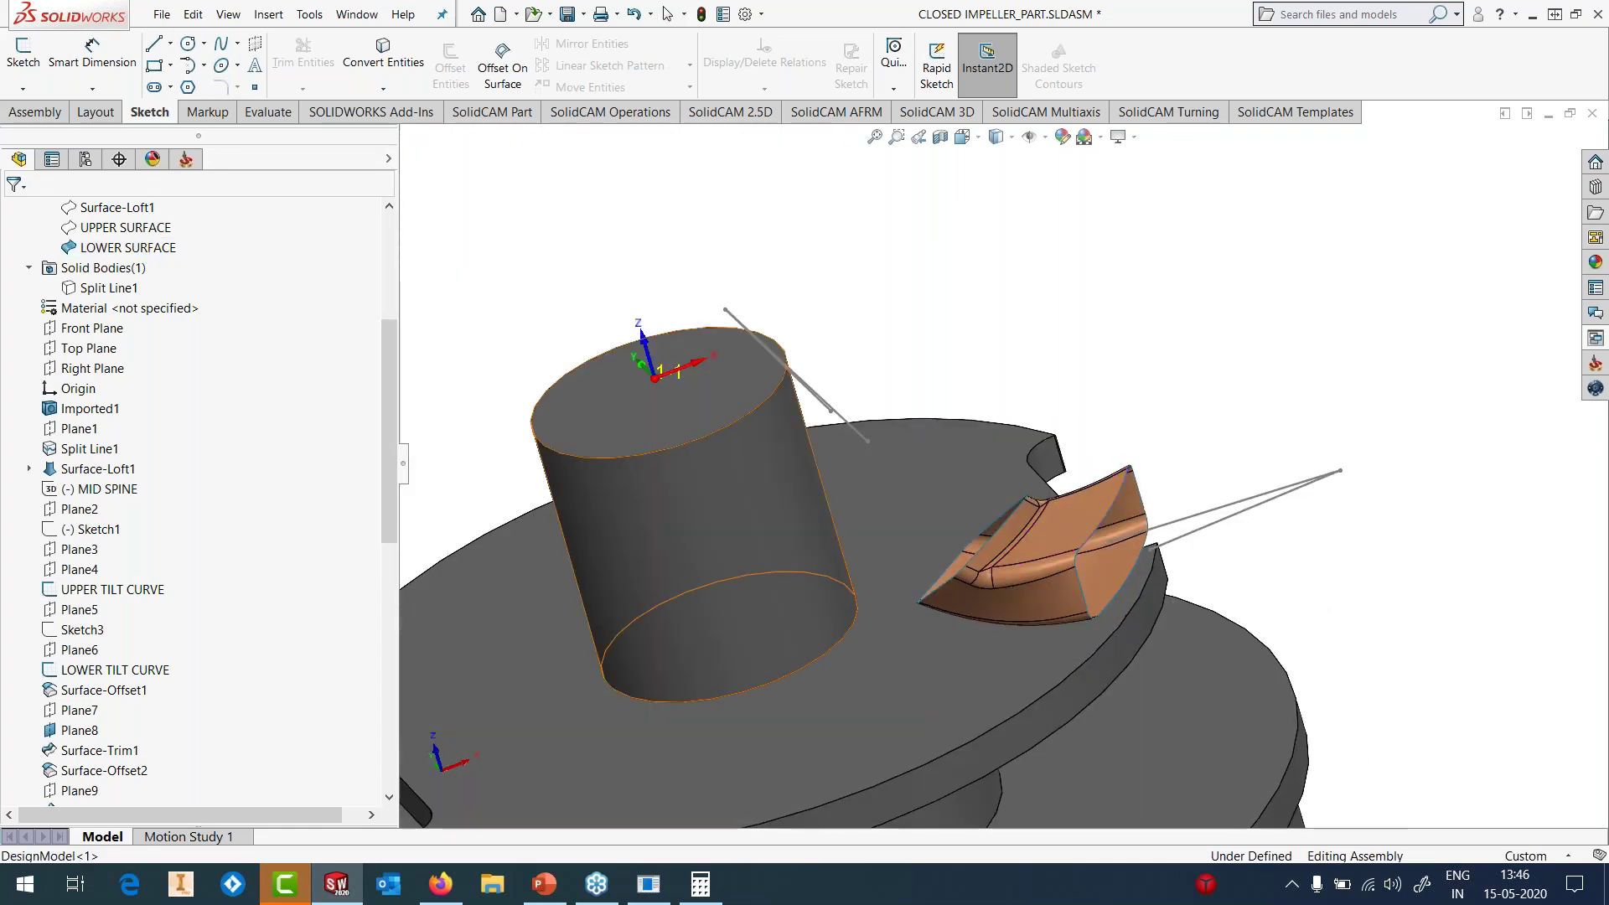
# - Examine the GEN_5X_SIDETUBE operation's tool axis control settings, and display the GEN_5X_SIDETUBE and GEN_5X_OVERLAP toolpaths on the model
pyautogui.click(186, 160)
pyautogui.rightClick(144, 765)
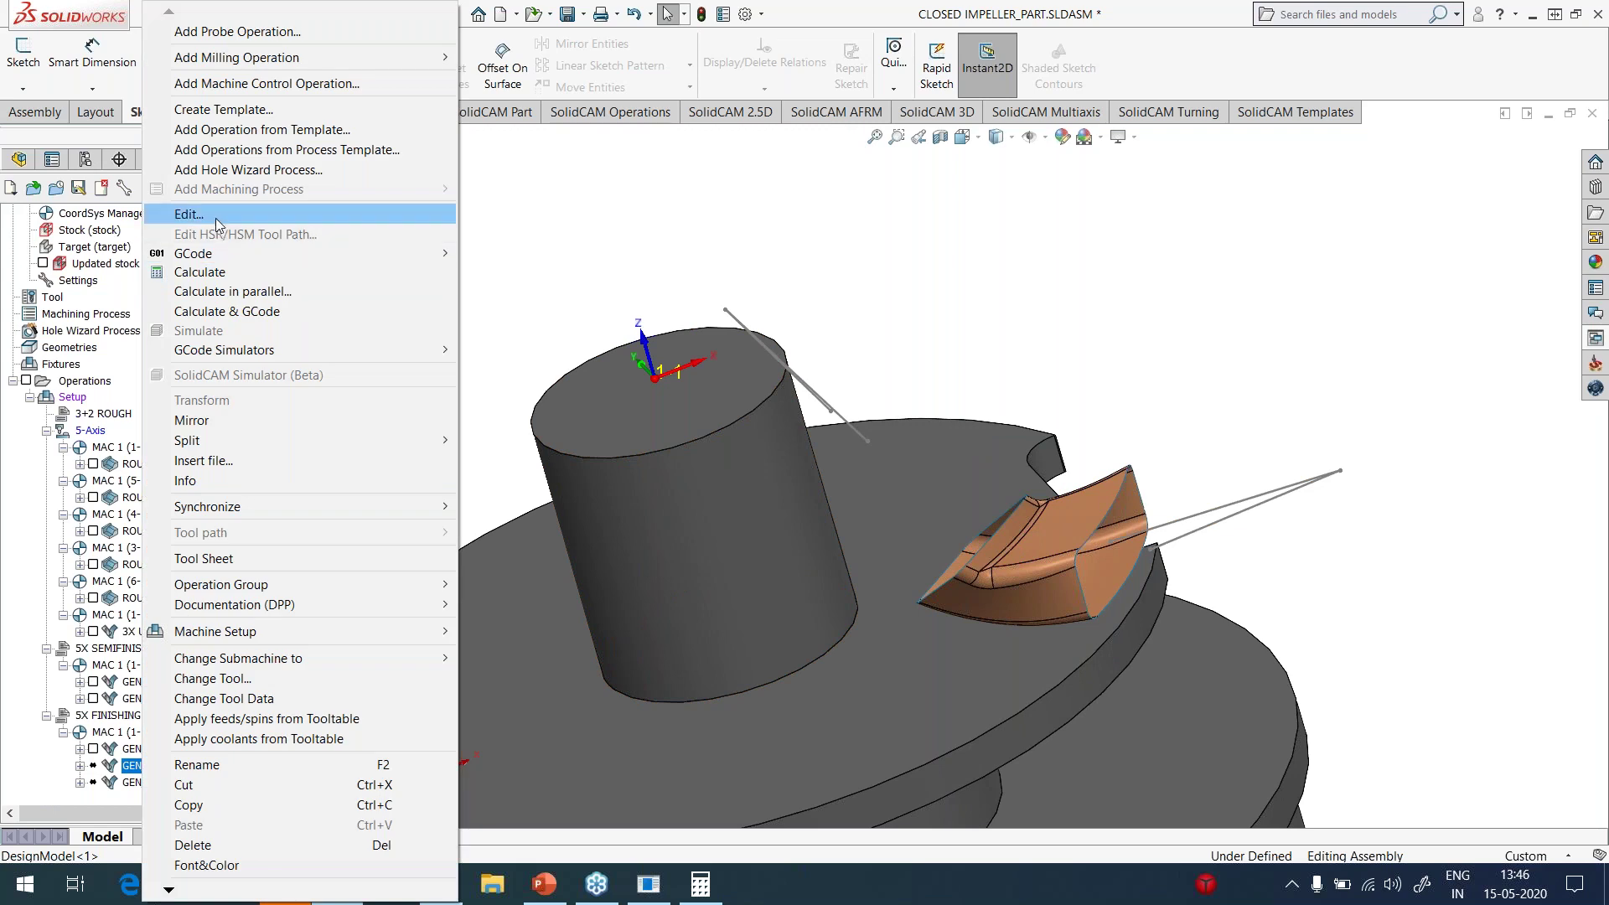
pyautogui.click(214, 215)
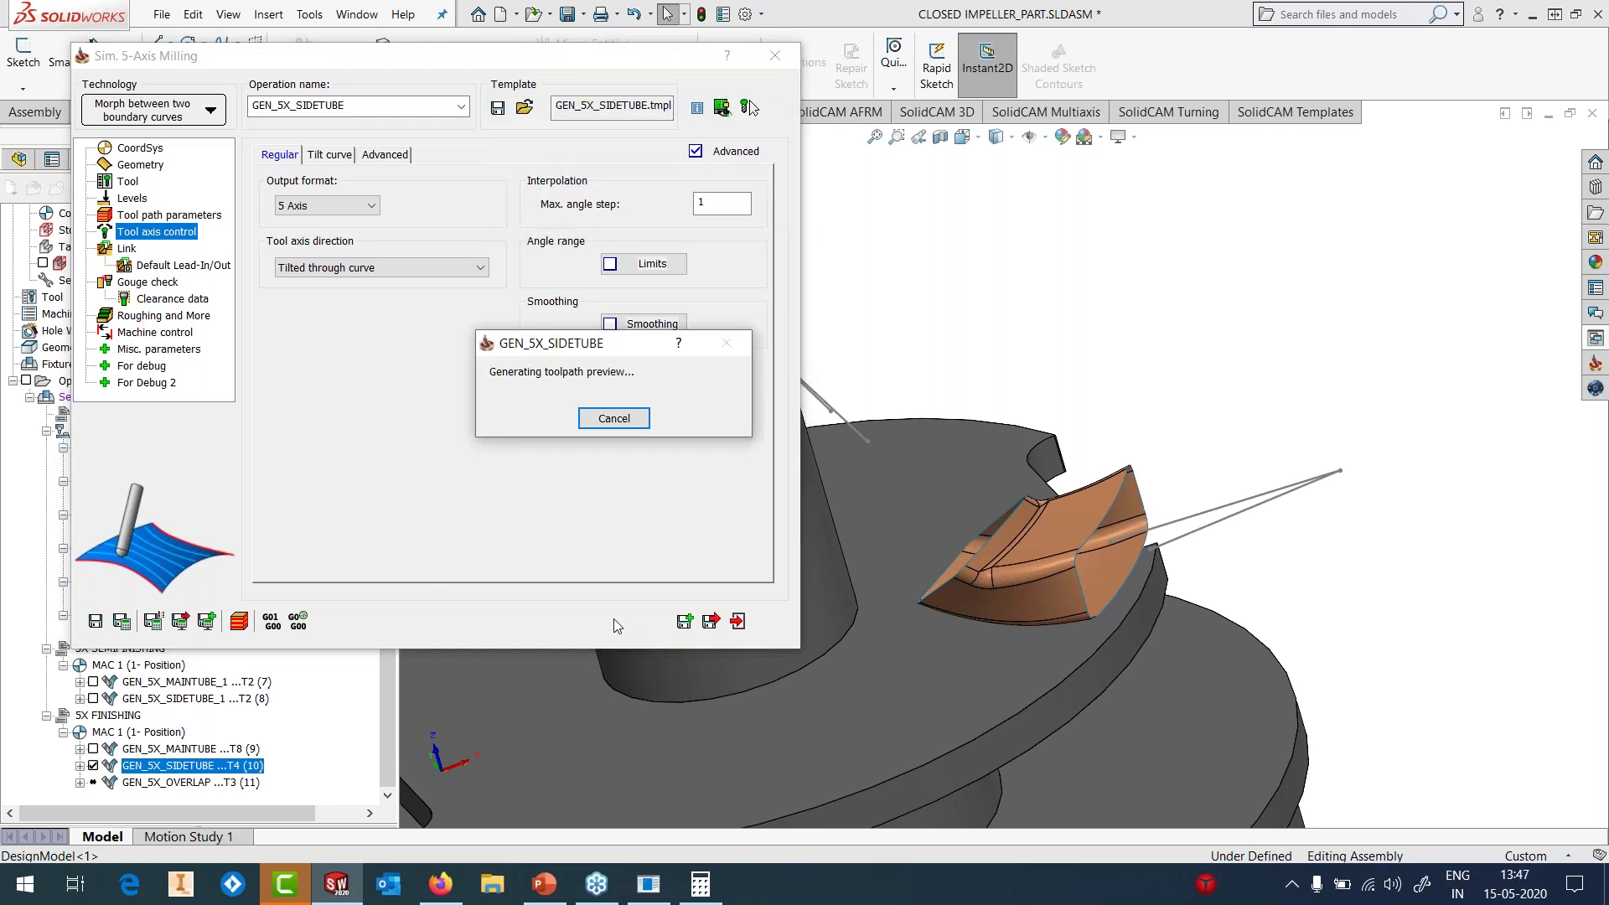
pyautogui.click(770, 60)
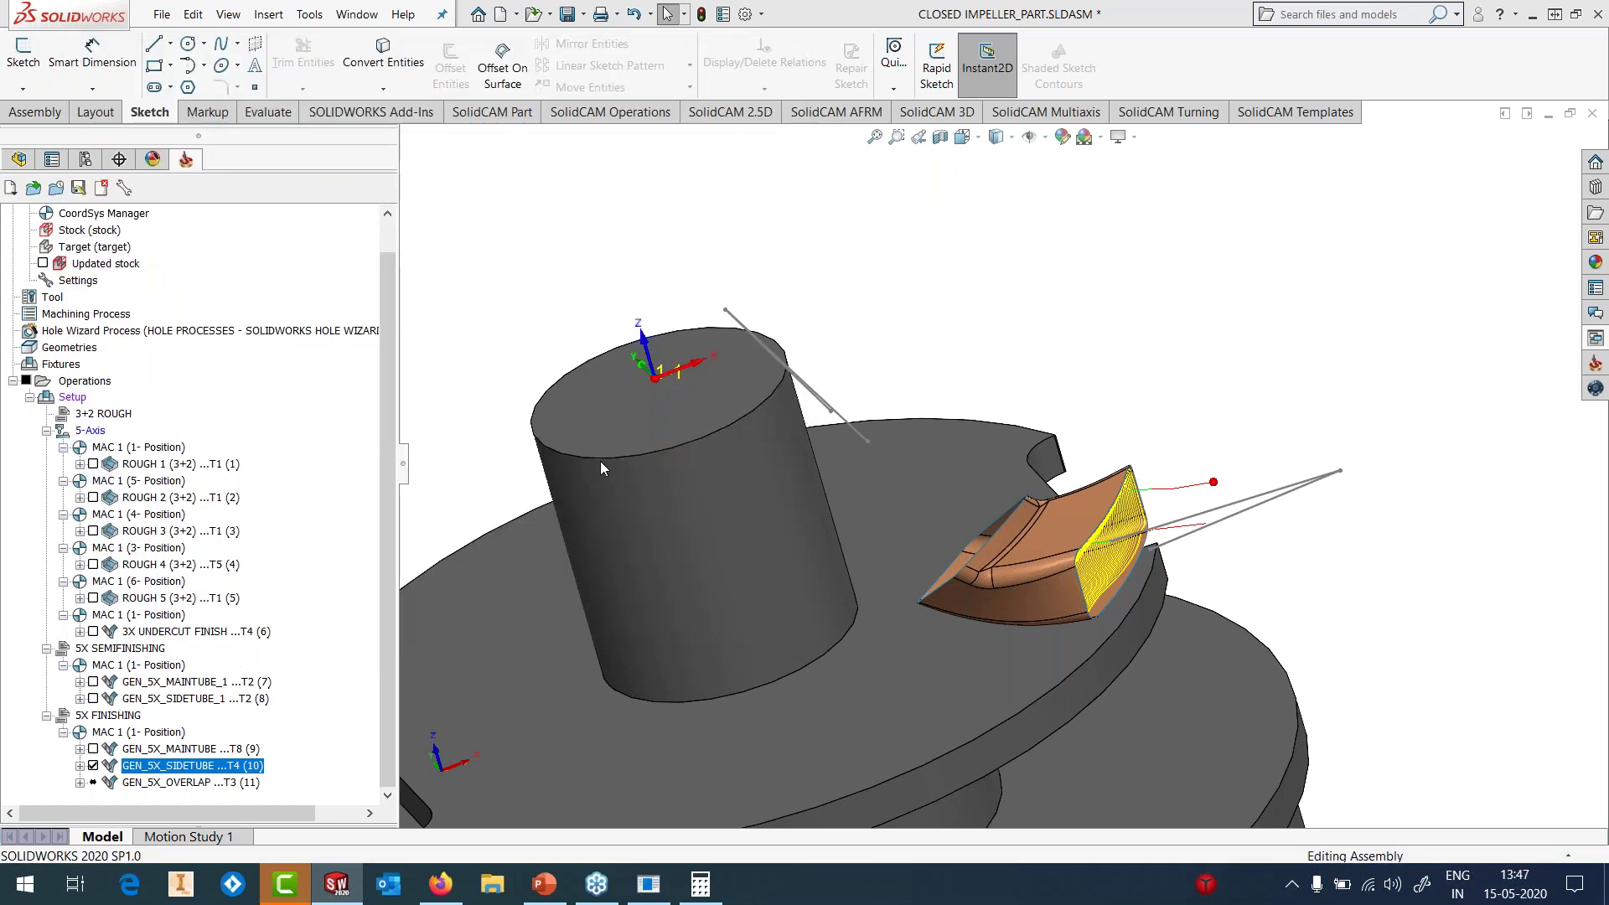
pyautogui.rightClick(188, 790)
pyautogui.click(740, 277)
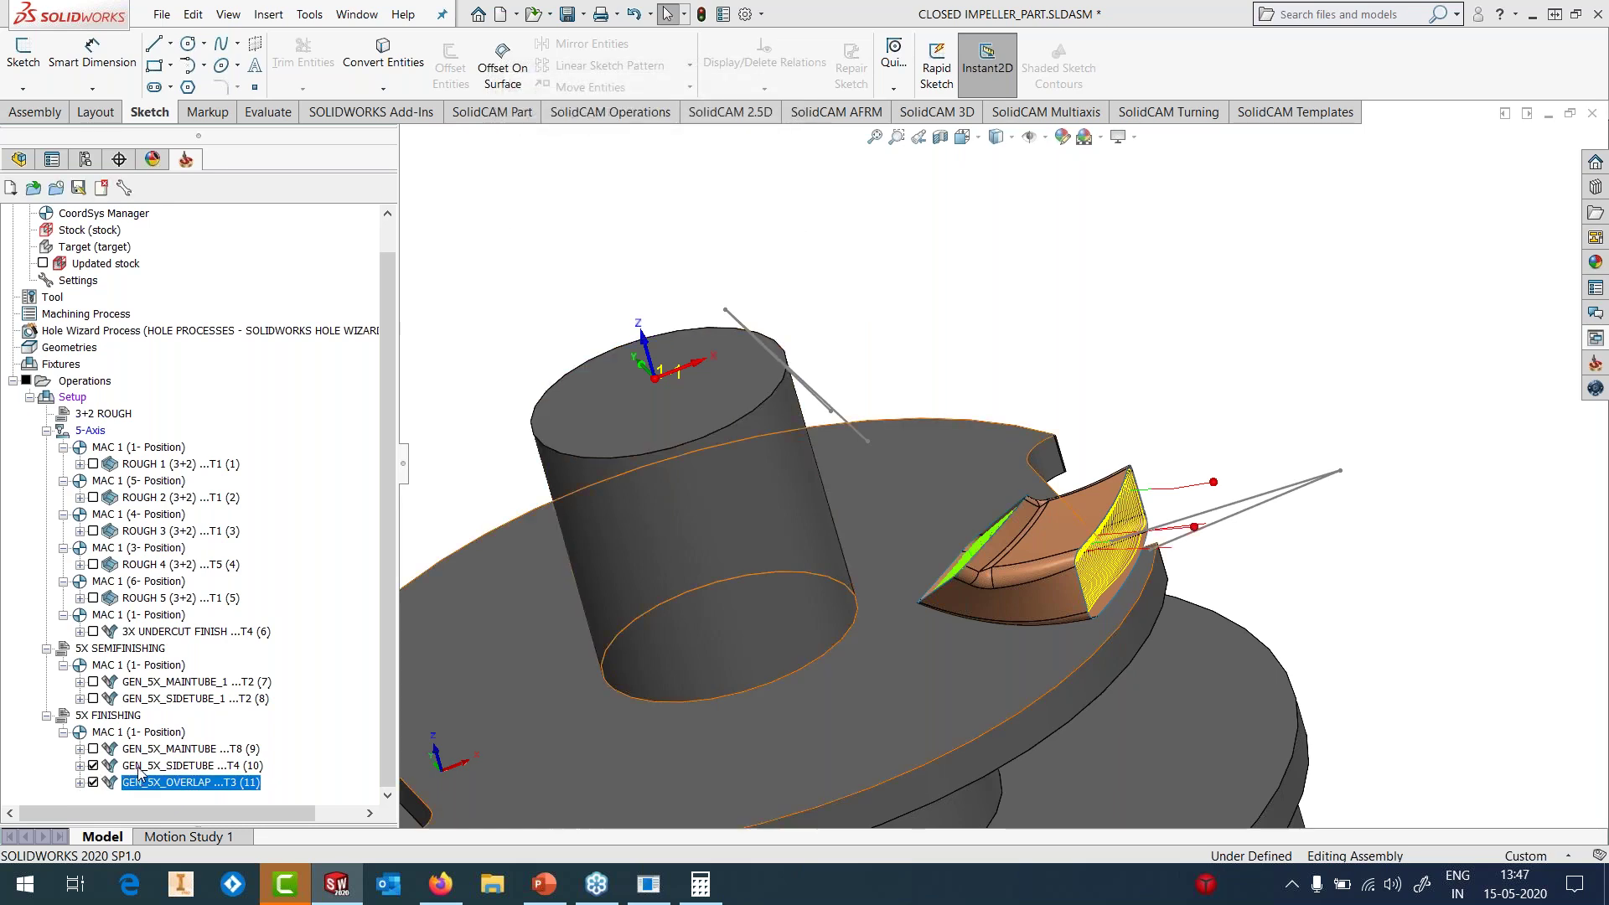
# - Start a machine simulation of the GEN_5X_SIDETUBE and GEN_5X_OVERLAP operations together and run it
pyautogui.keyDown('ctrl'); pyautogui.click(145, 783); pyautogui.keyUp('ctrl')
pyautogui.rightClick(145, 783)
pyautogui.click(209, 326)
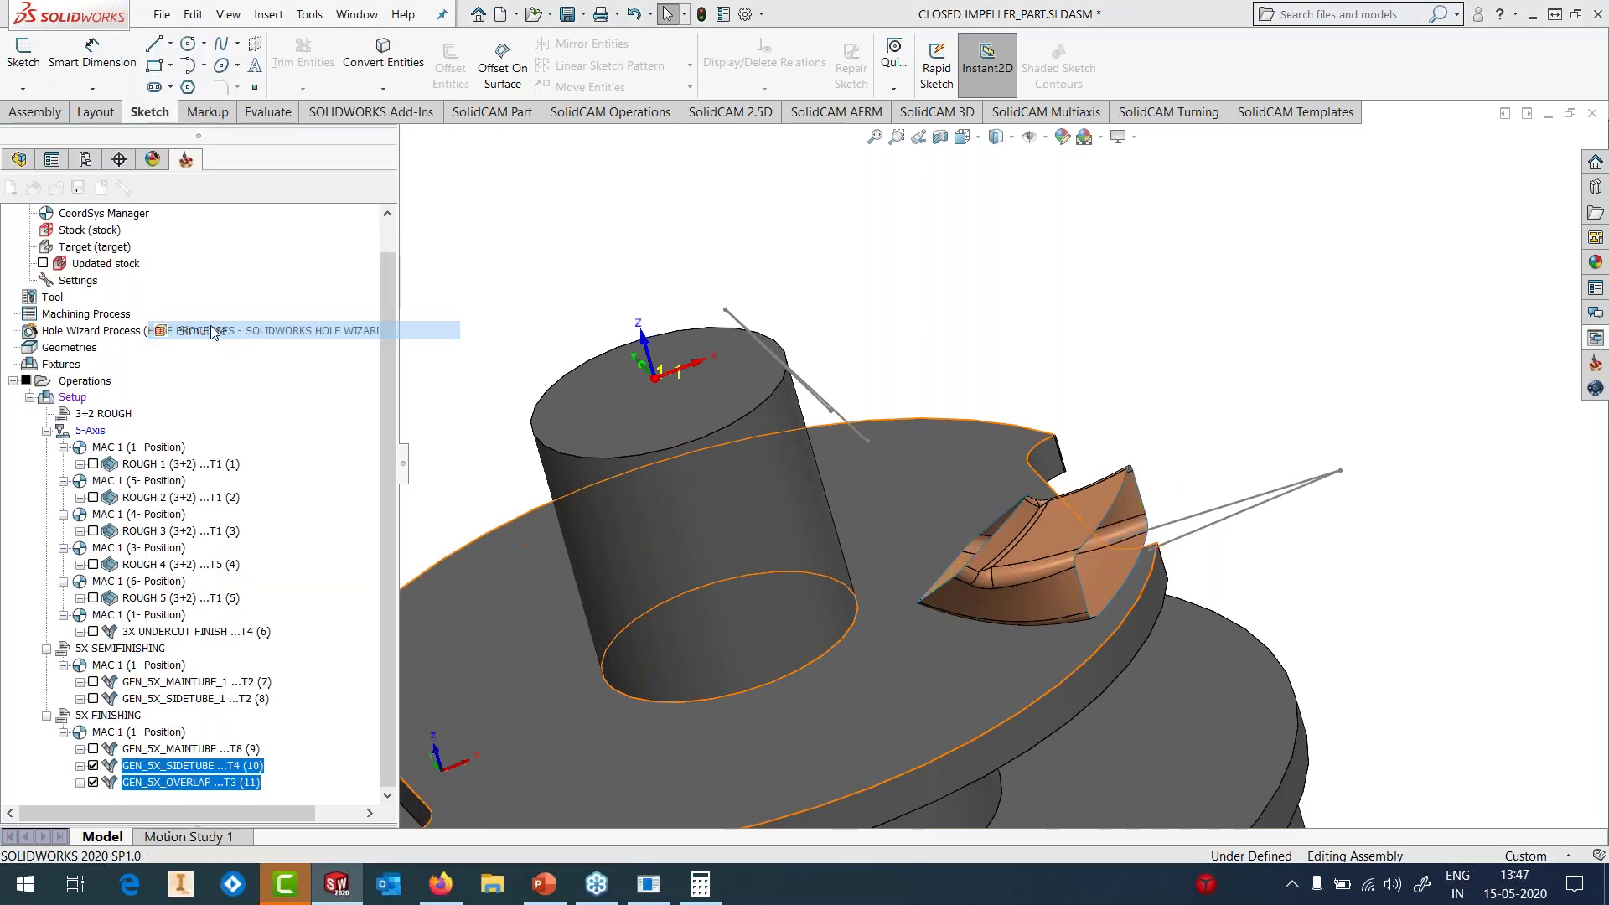
pyautogui.click(220, 120)
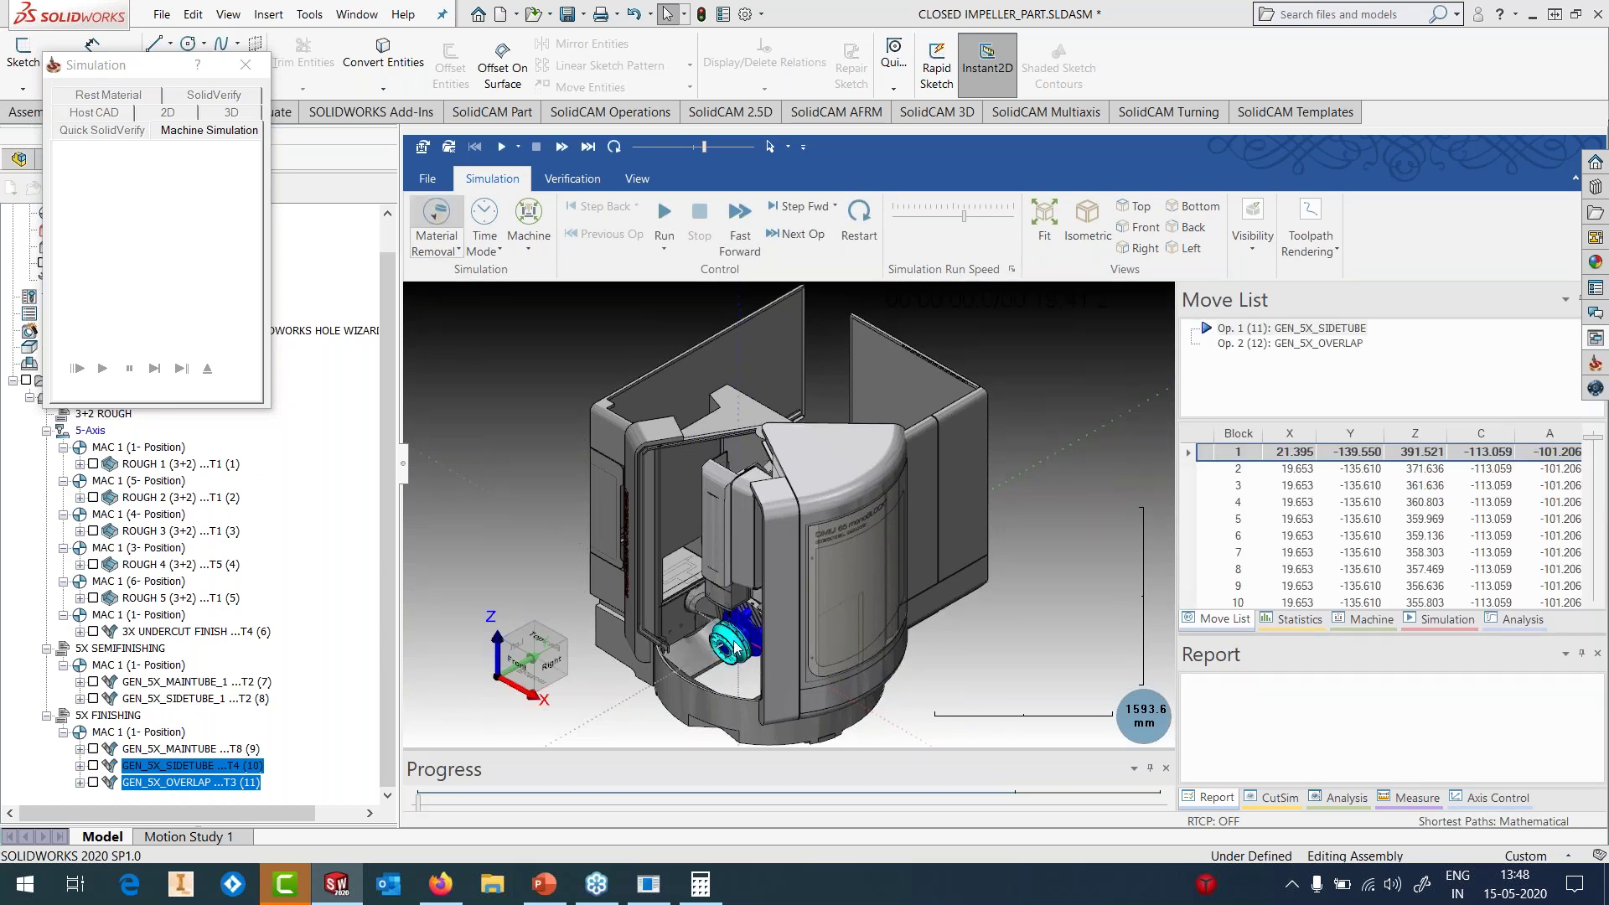
pyautogui.scroll(5, 727, 642)
pyautogui.scroll(2, 727, 631)
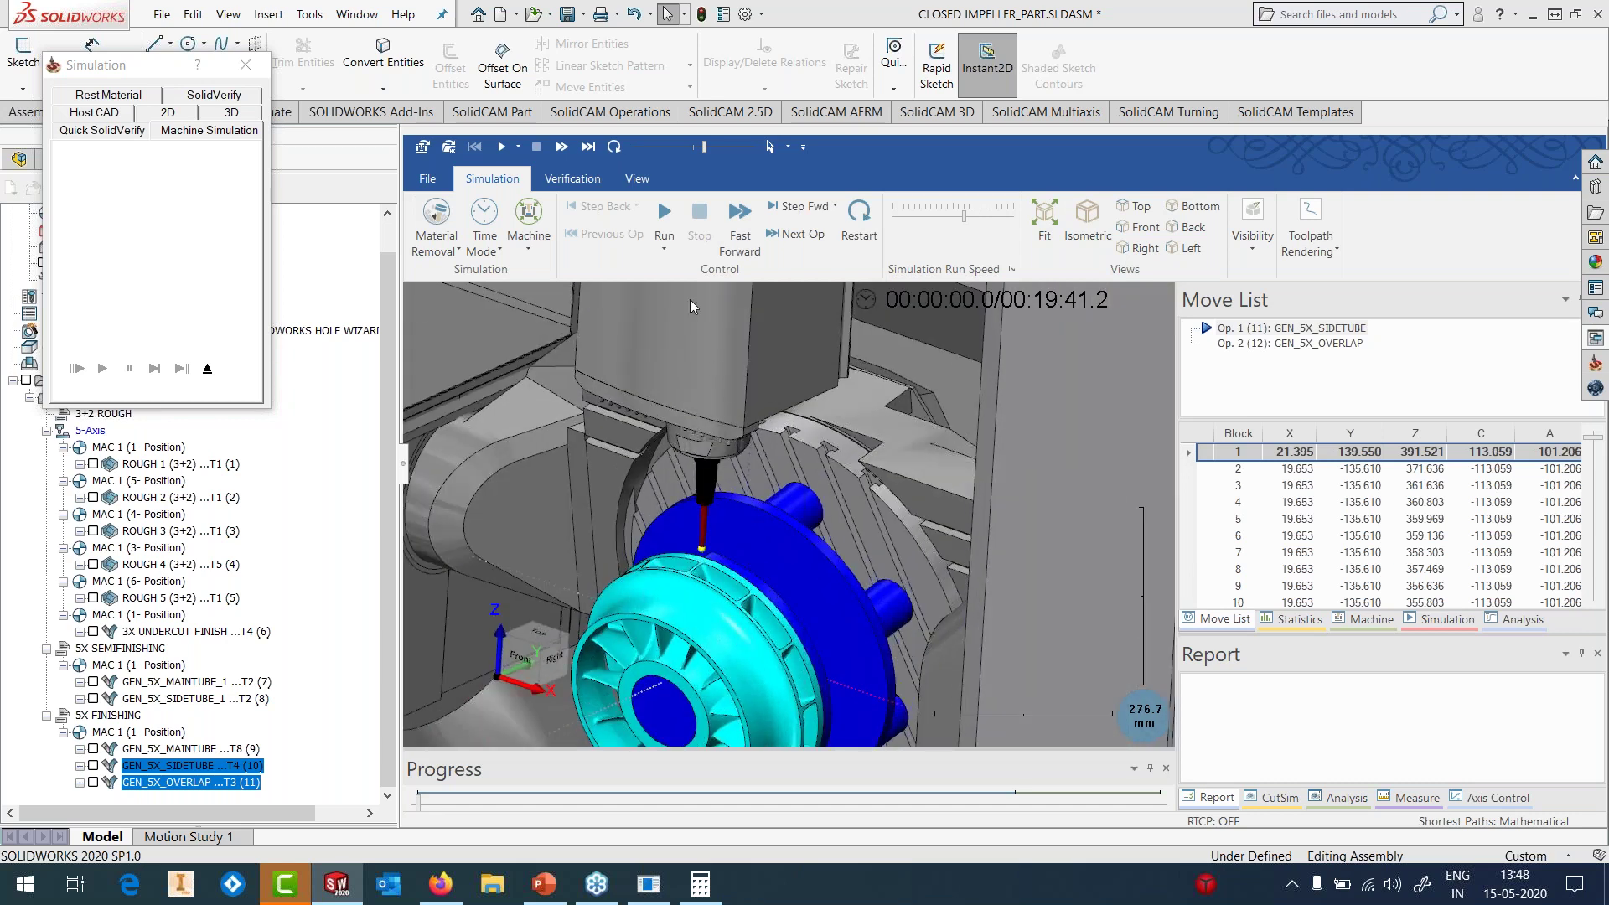
pyautogui.click(664, 215)
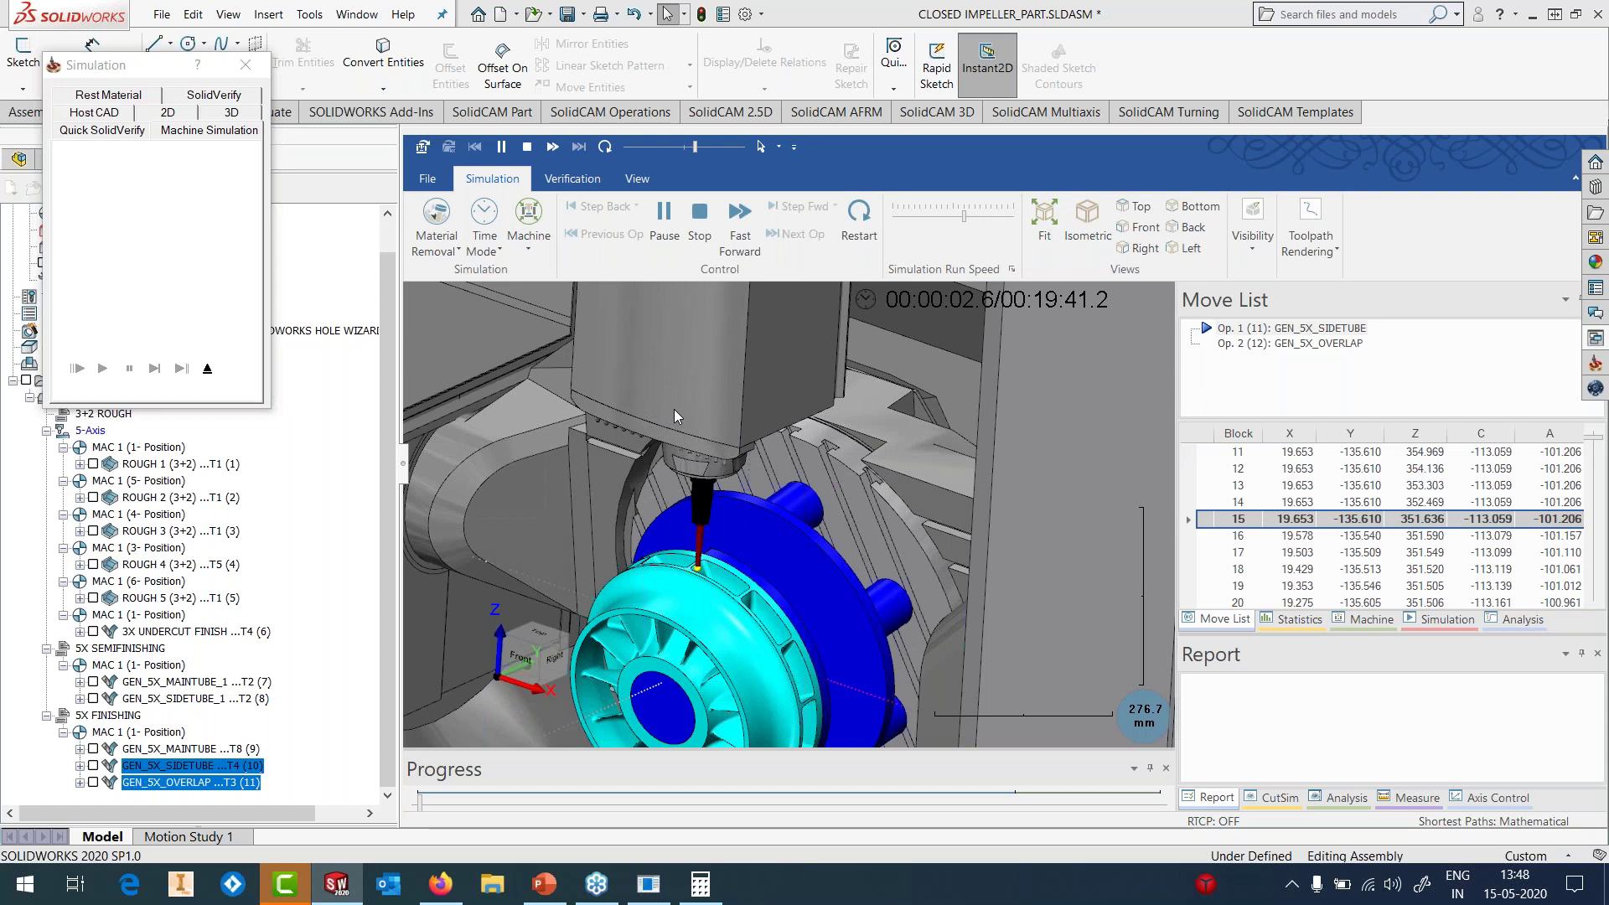
# - Increase the simulation run speed, play it through the GEN_5X_OVERLAP operation and exit the machine simulation
pyautogui.moveTo(967, 211); pyautogui.dragTo(973, 211)
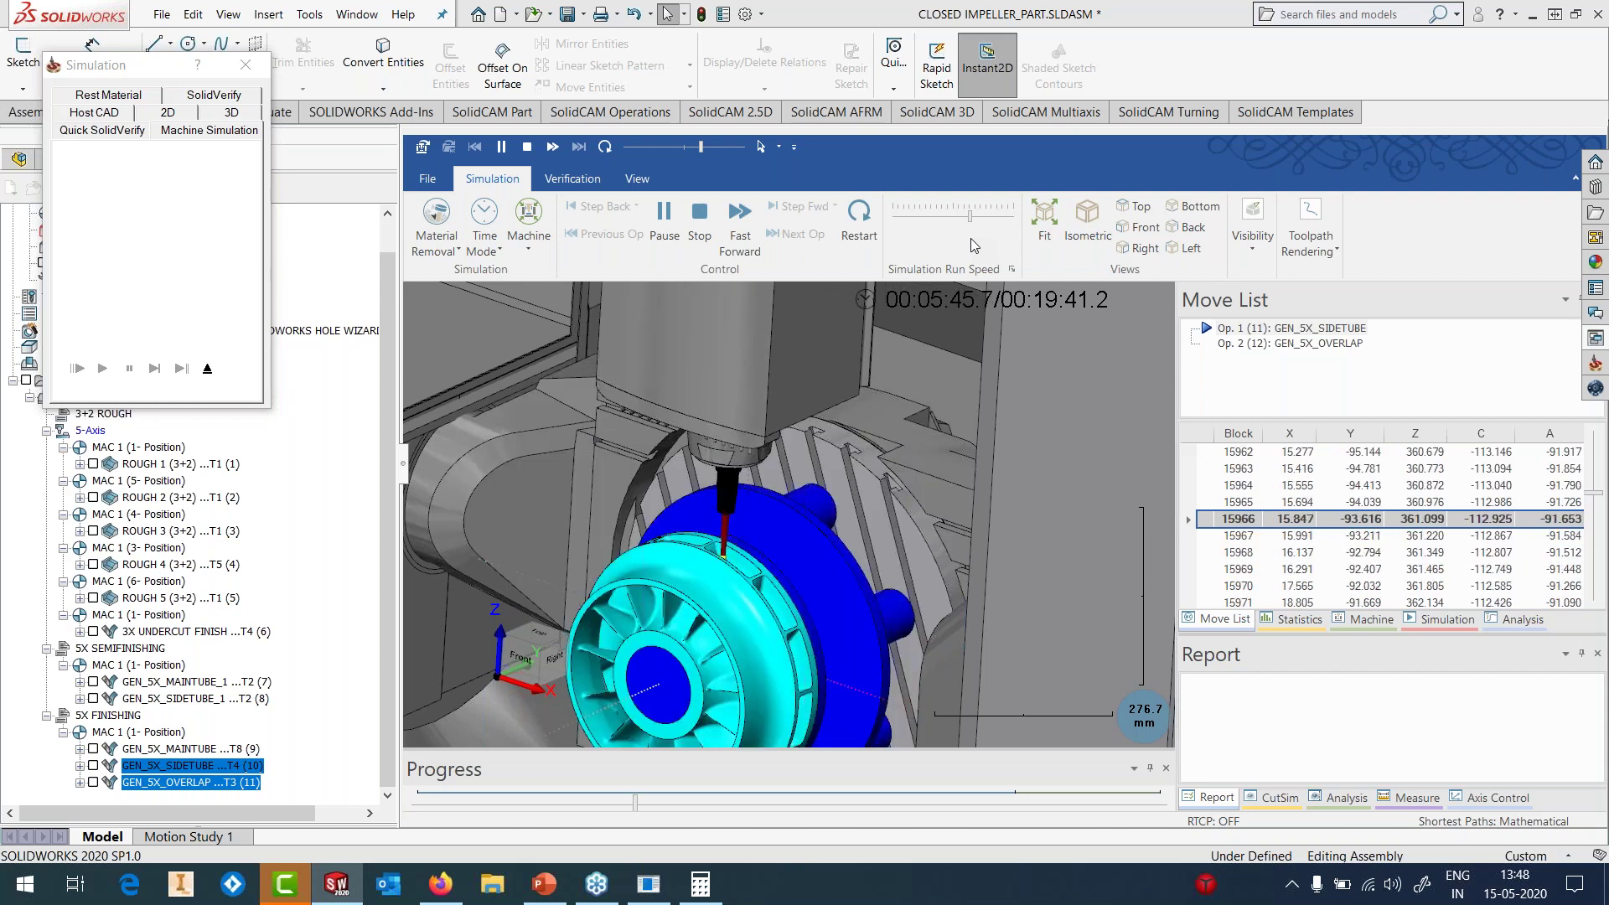
pyautogui.click(669, 217)
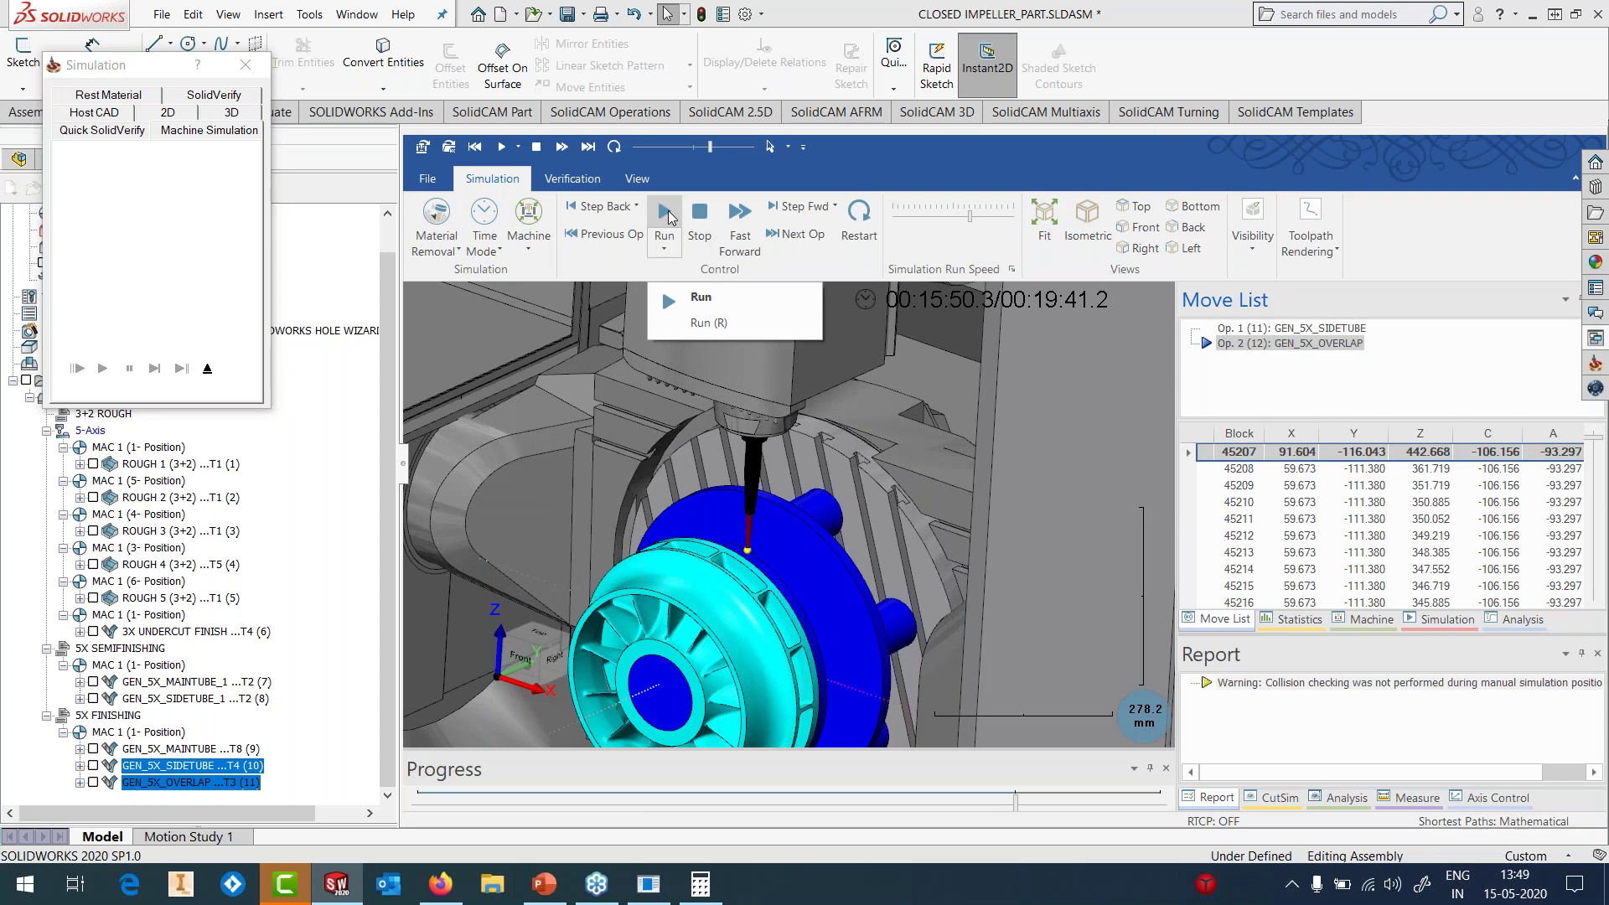
pyautogui.click(670, 217)
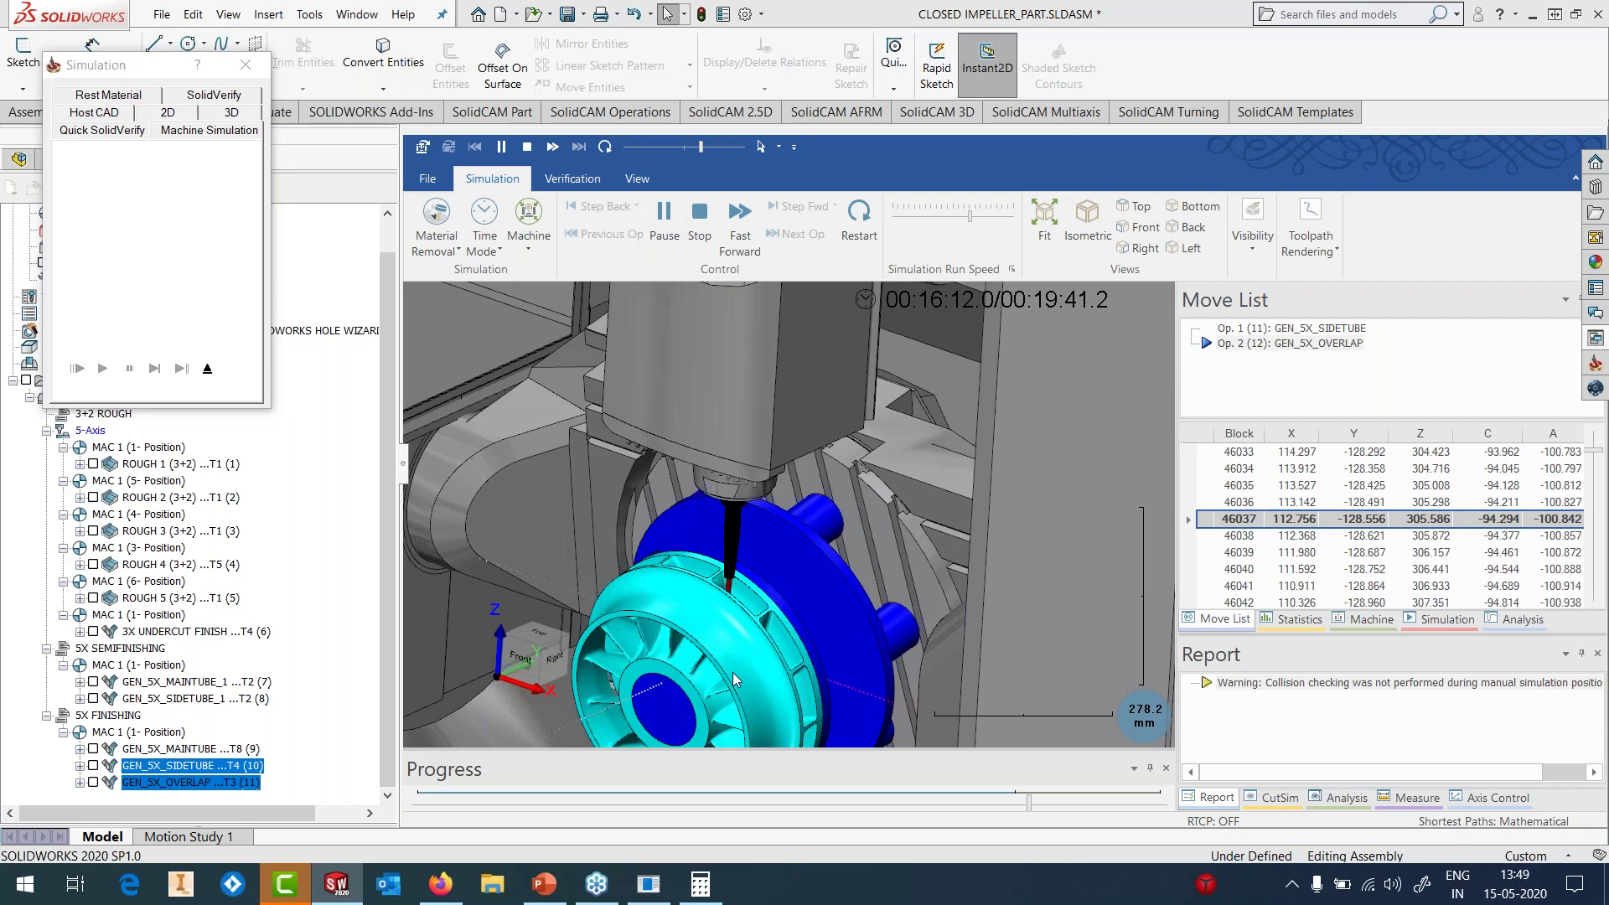
pyautogui.scroll(5, 730, 641)
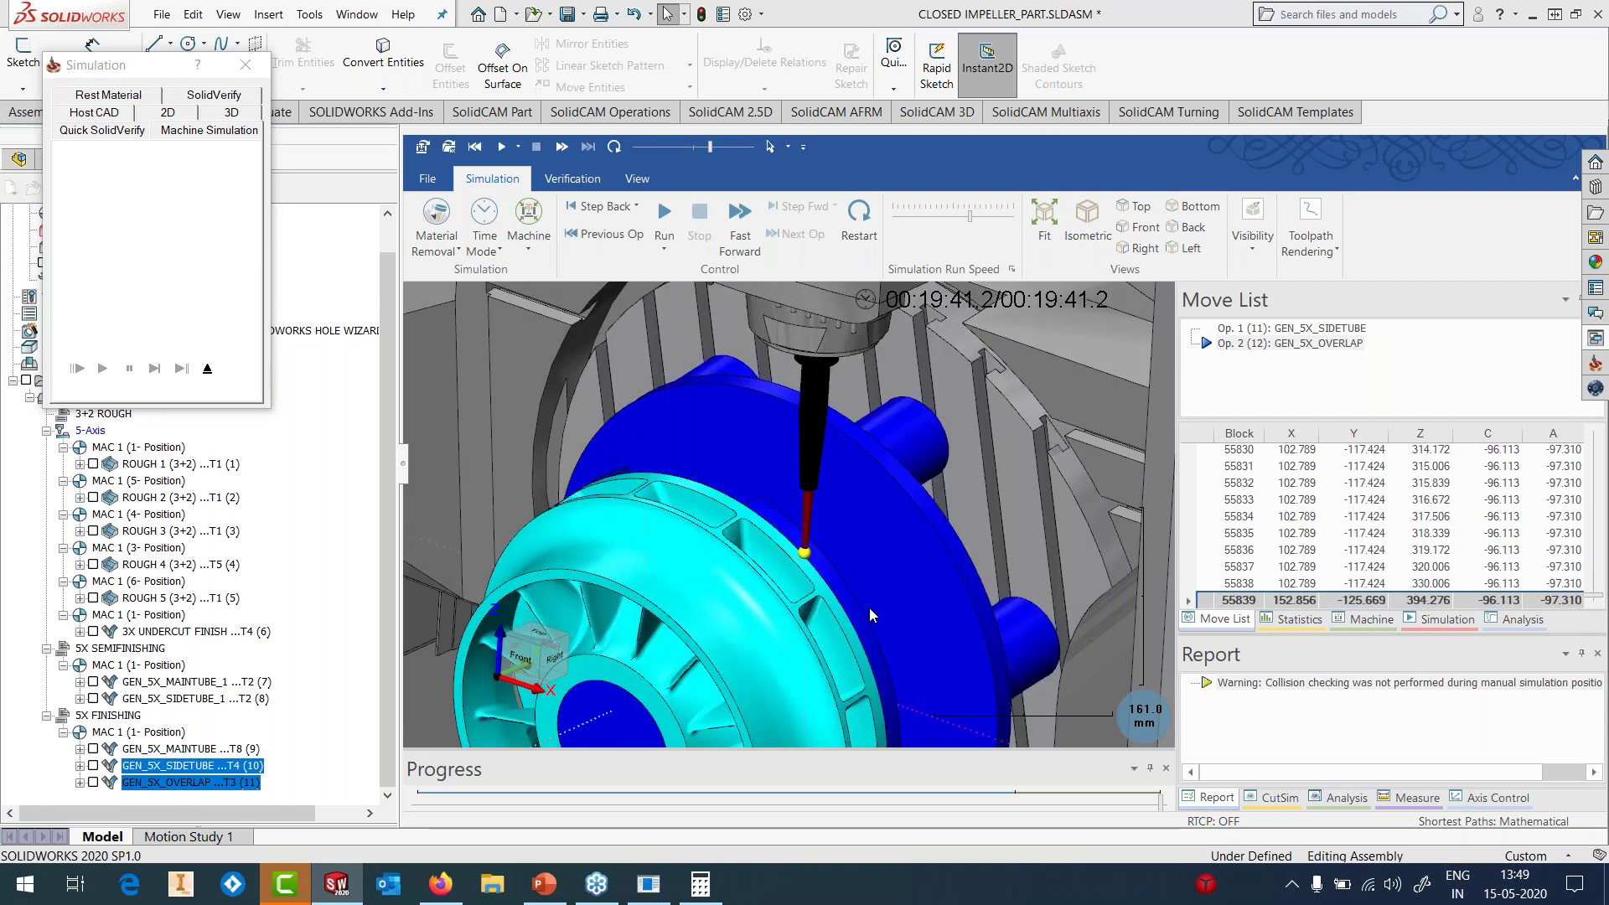
pyautogui.scroll(-2, 870, 615)
pyautogui.moveTo(830, 612)
pyautogui.mouseDown(button='middle')
pyautogui.moveTo(918, 558)
pyautogui.moveTo(826, 617)
pyautogui.mouseUp(button='middle')
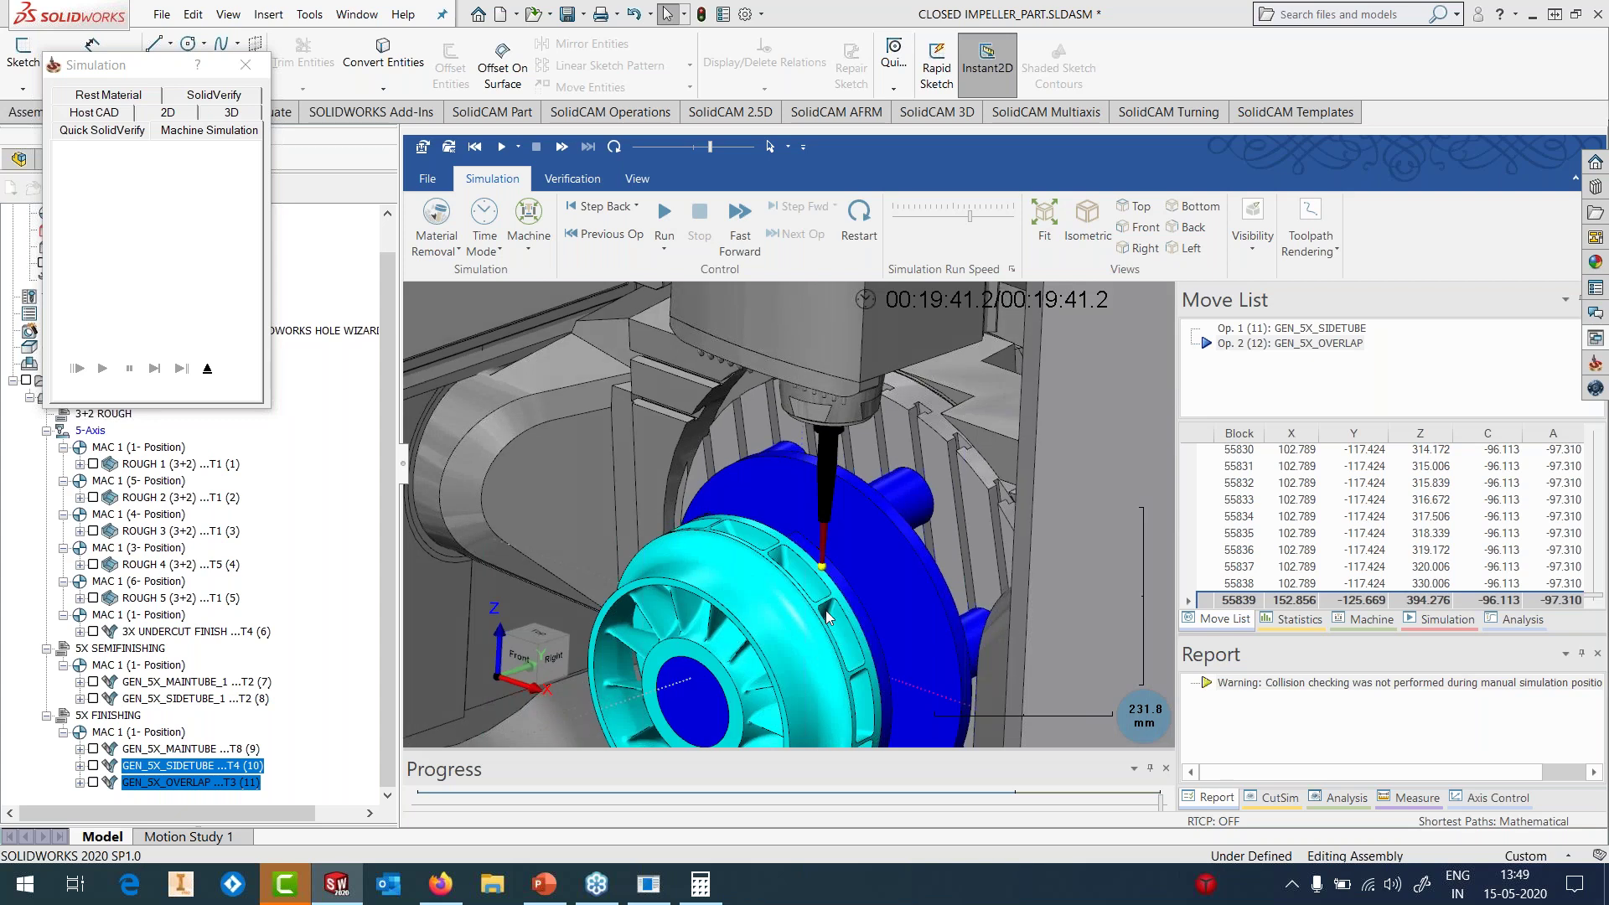
pyautogui.click(207, 369)
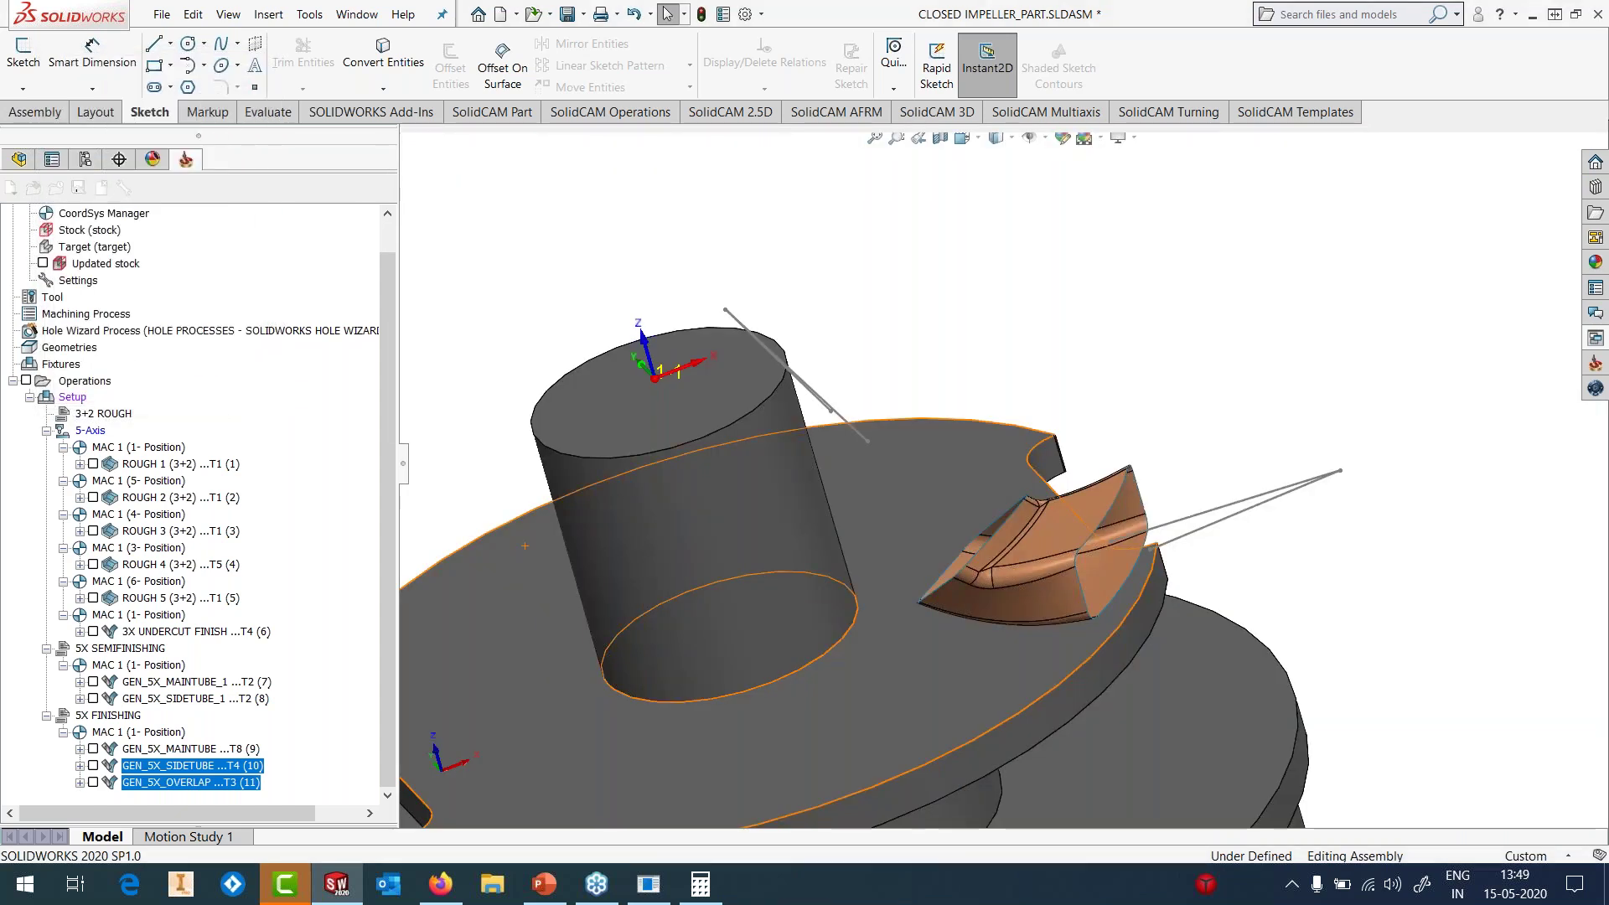
# - Show the Split Line1 solid body to display the complete impeller together with the LOWER SURFACE body
pyautogui.click(93, 782)
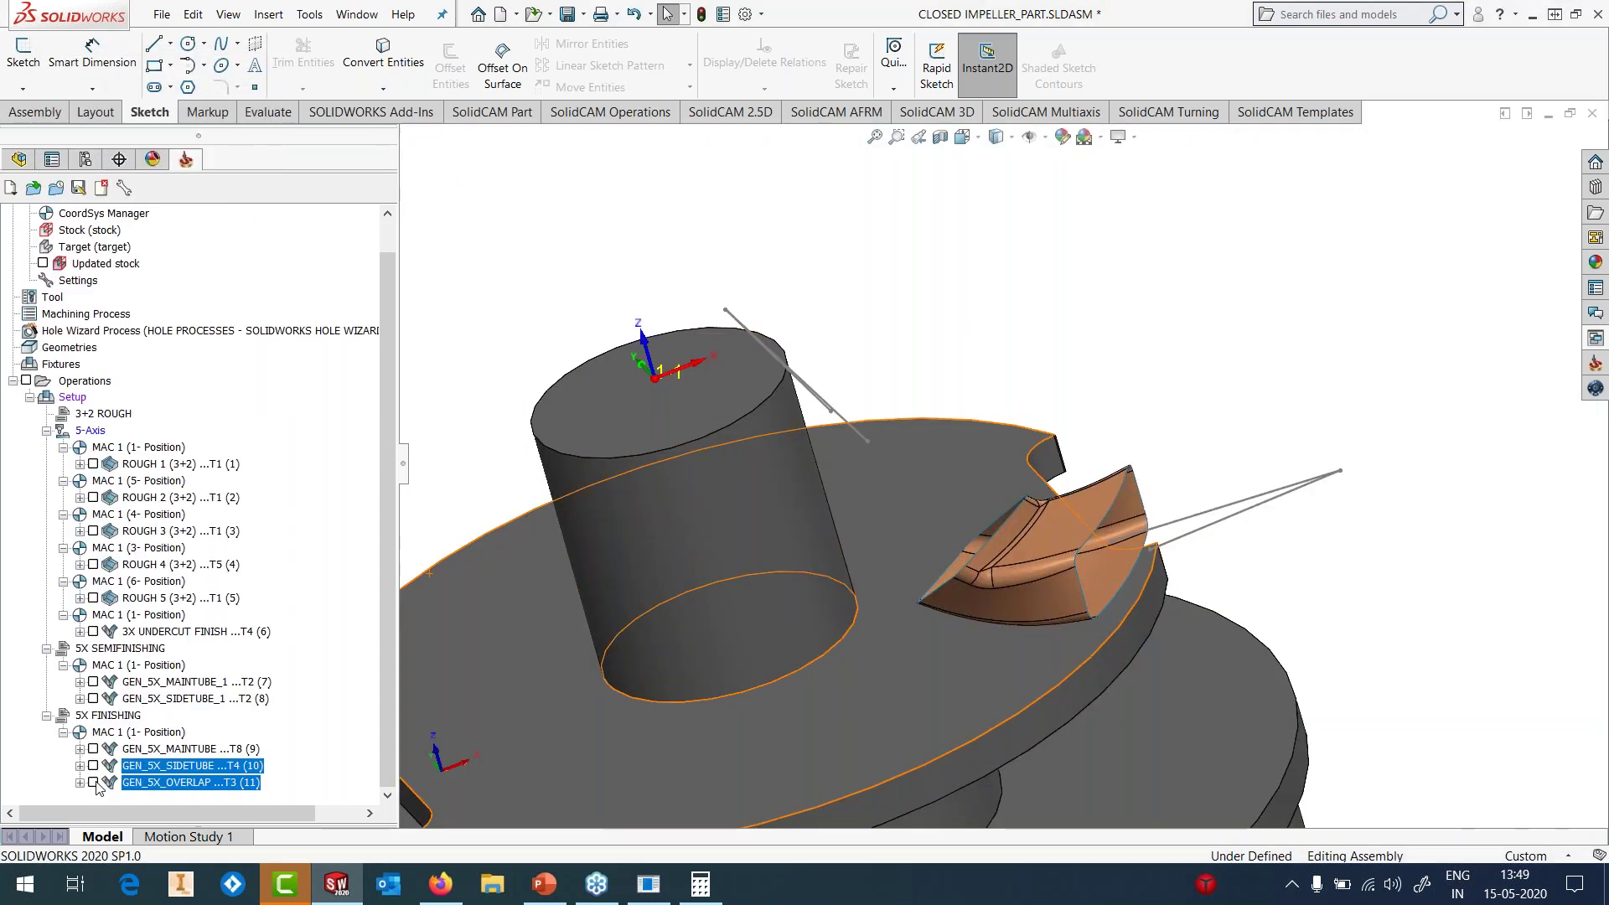
pyautogui.click(18, 159)
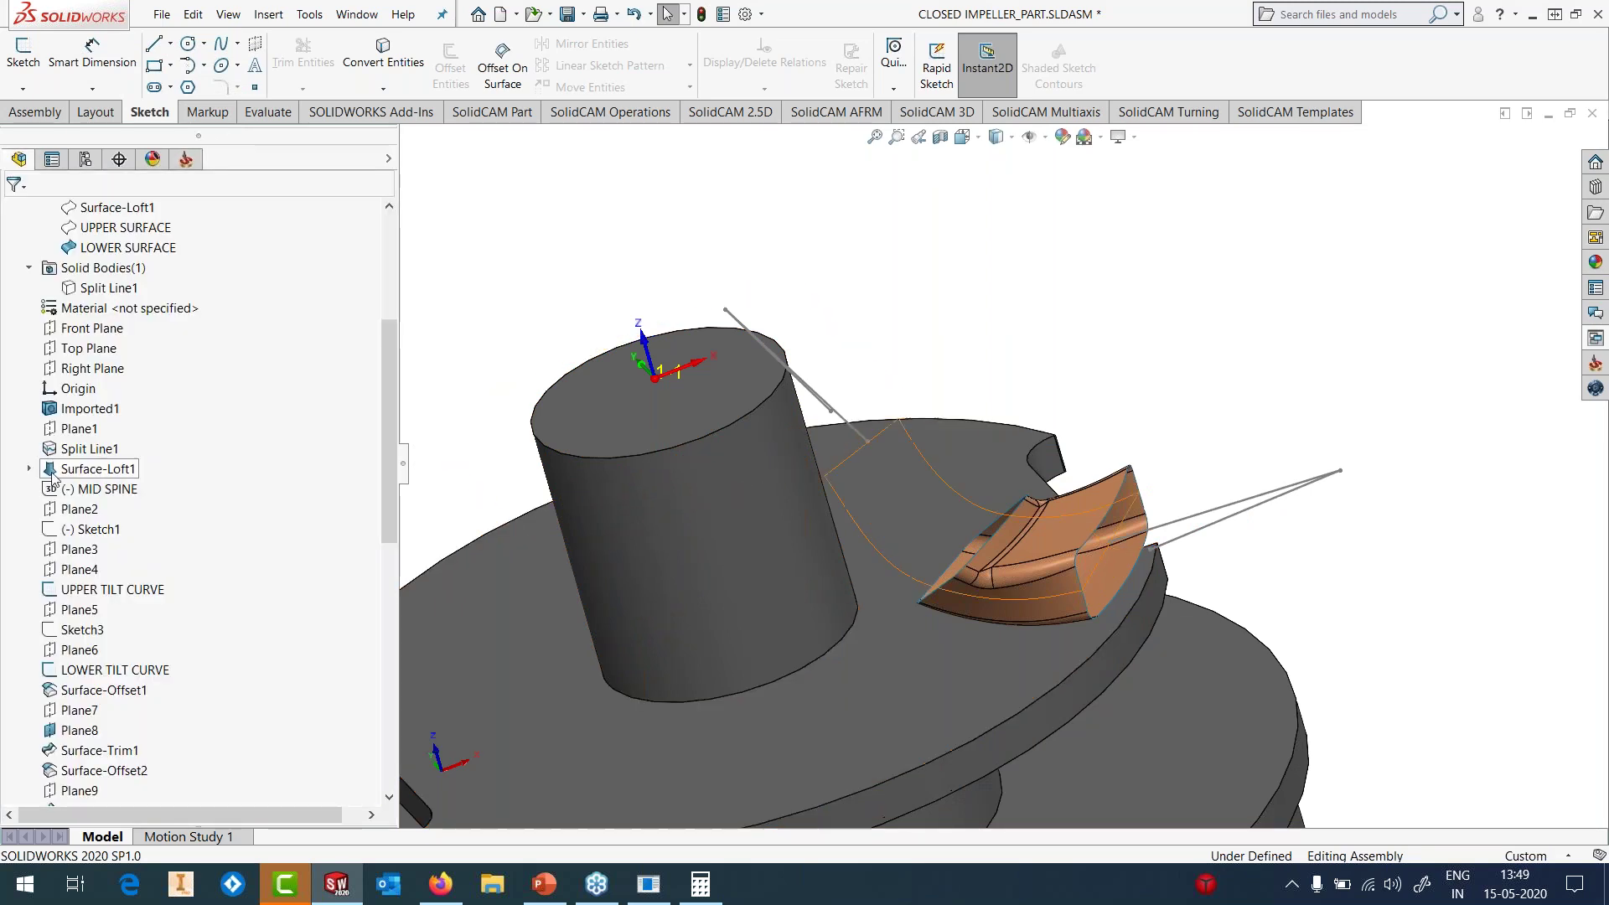
pyautogui.click(108, 288)
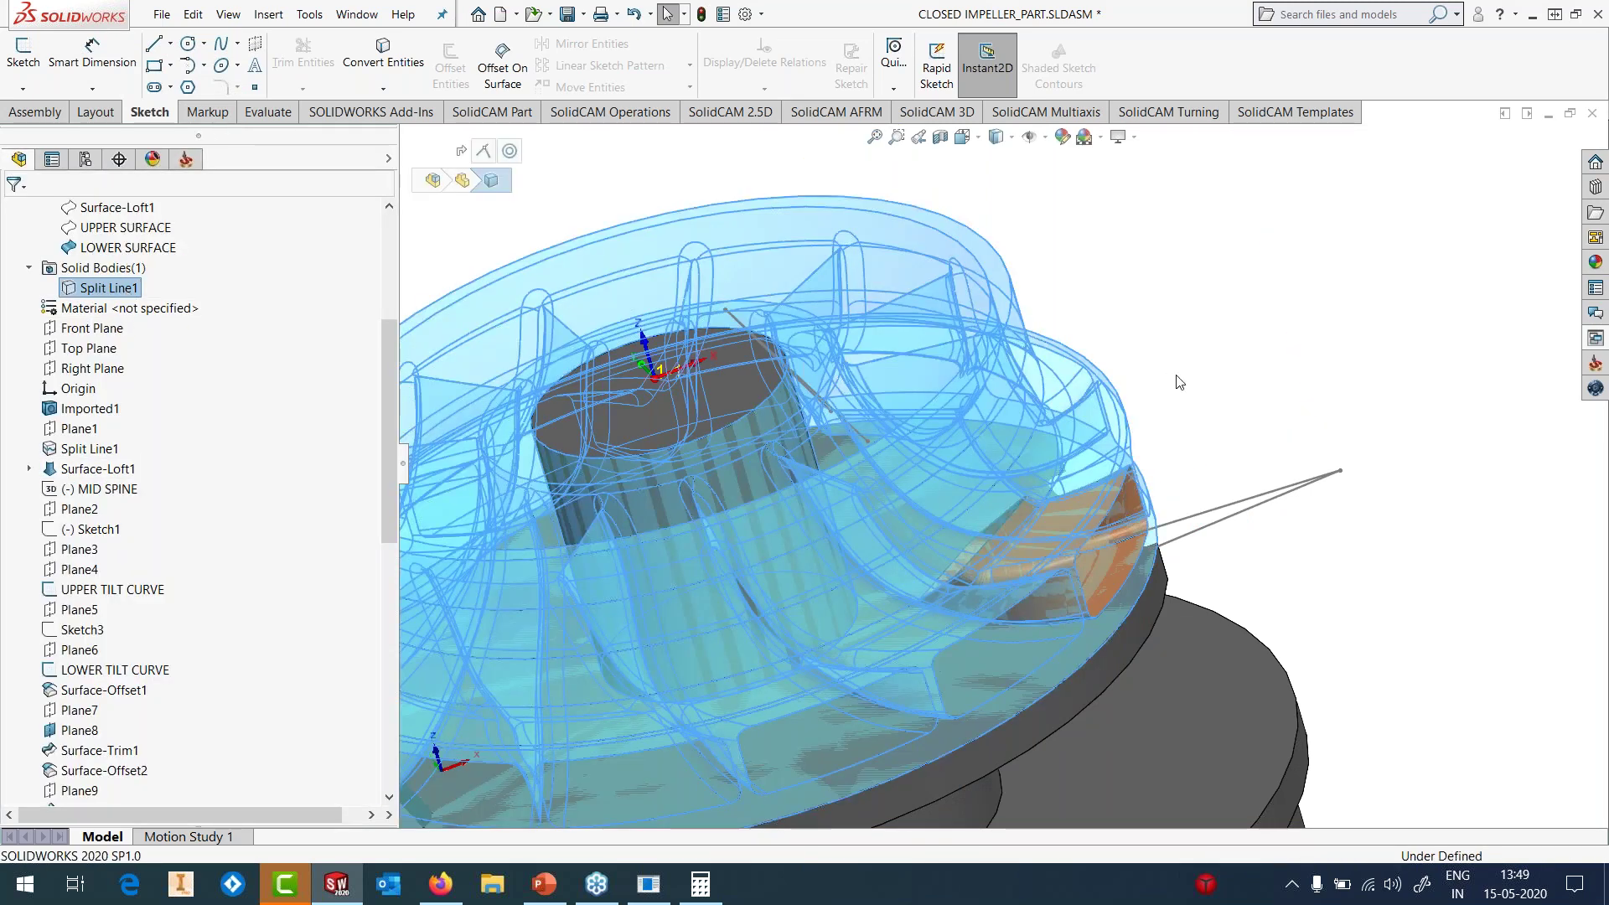
pyautogui.scroll(2, 1224, 439)
pyautogui.moveTo(1035, 462); pyautogui.dragTo(1047, 549, button='middle')
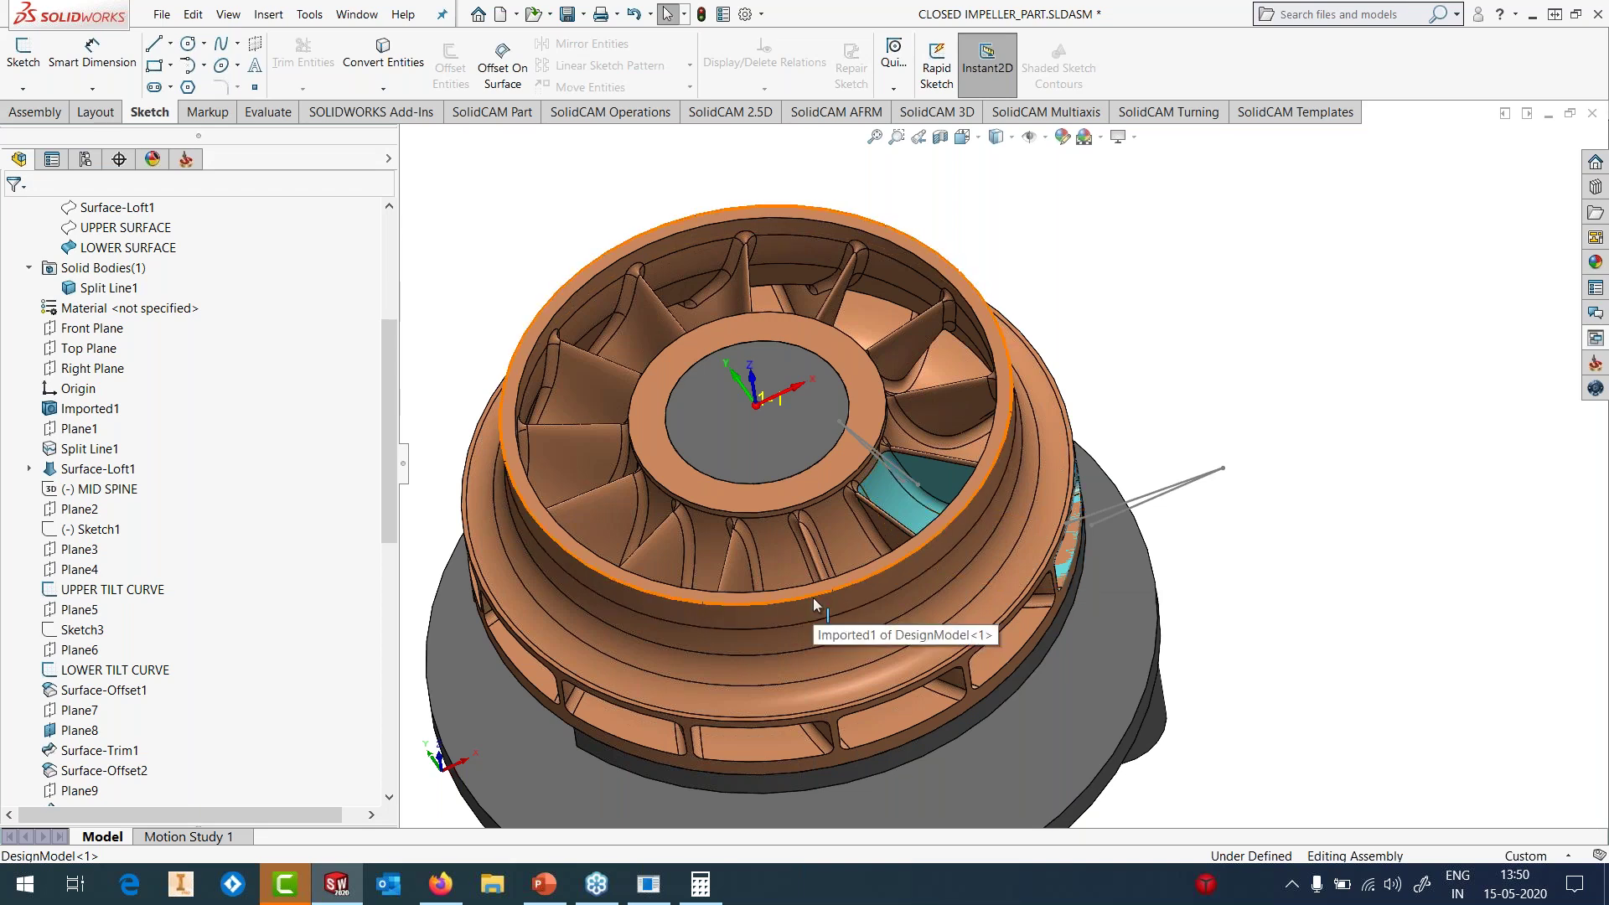
# - Switch to PowerPoint, present the slide show from slide 14 with the displays swapped, and advance to the Circle End Mills Support slide
pyautogui.click(561, 890)
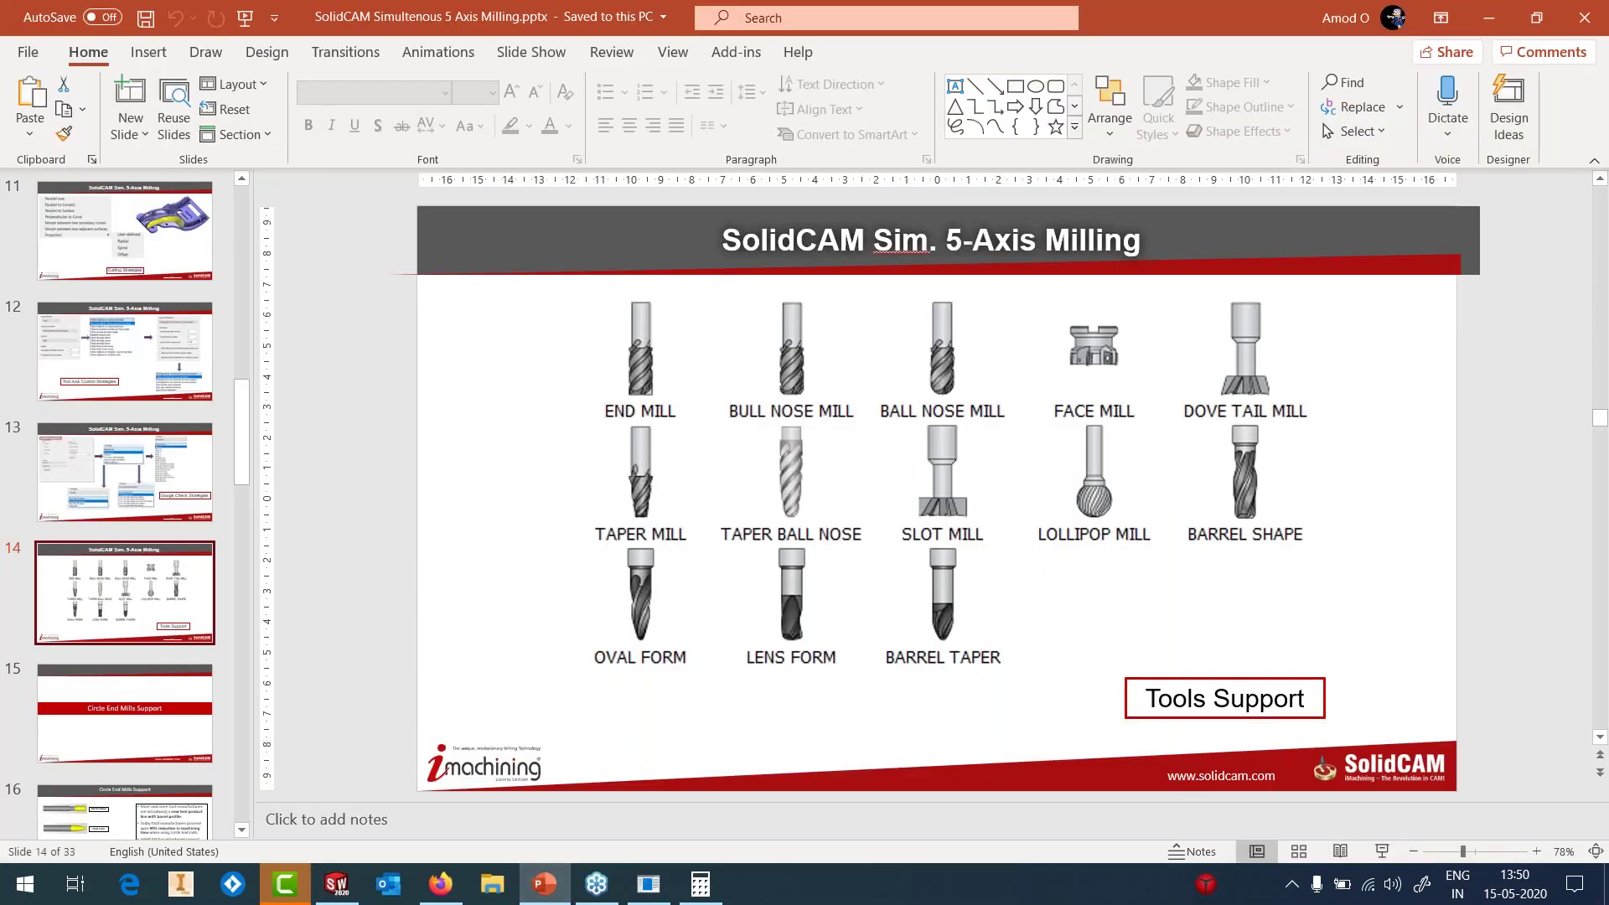
pyautogui.click(1379, 852)
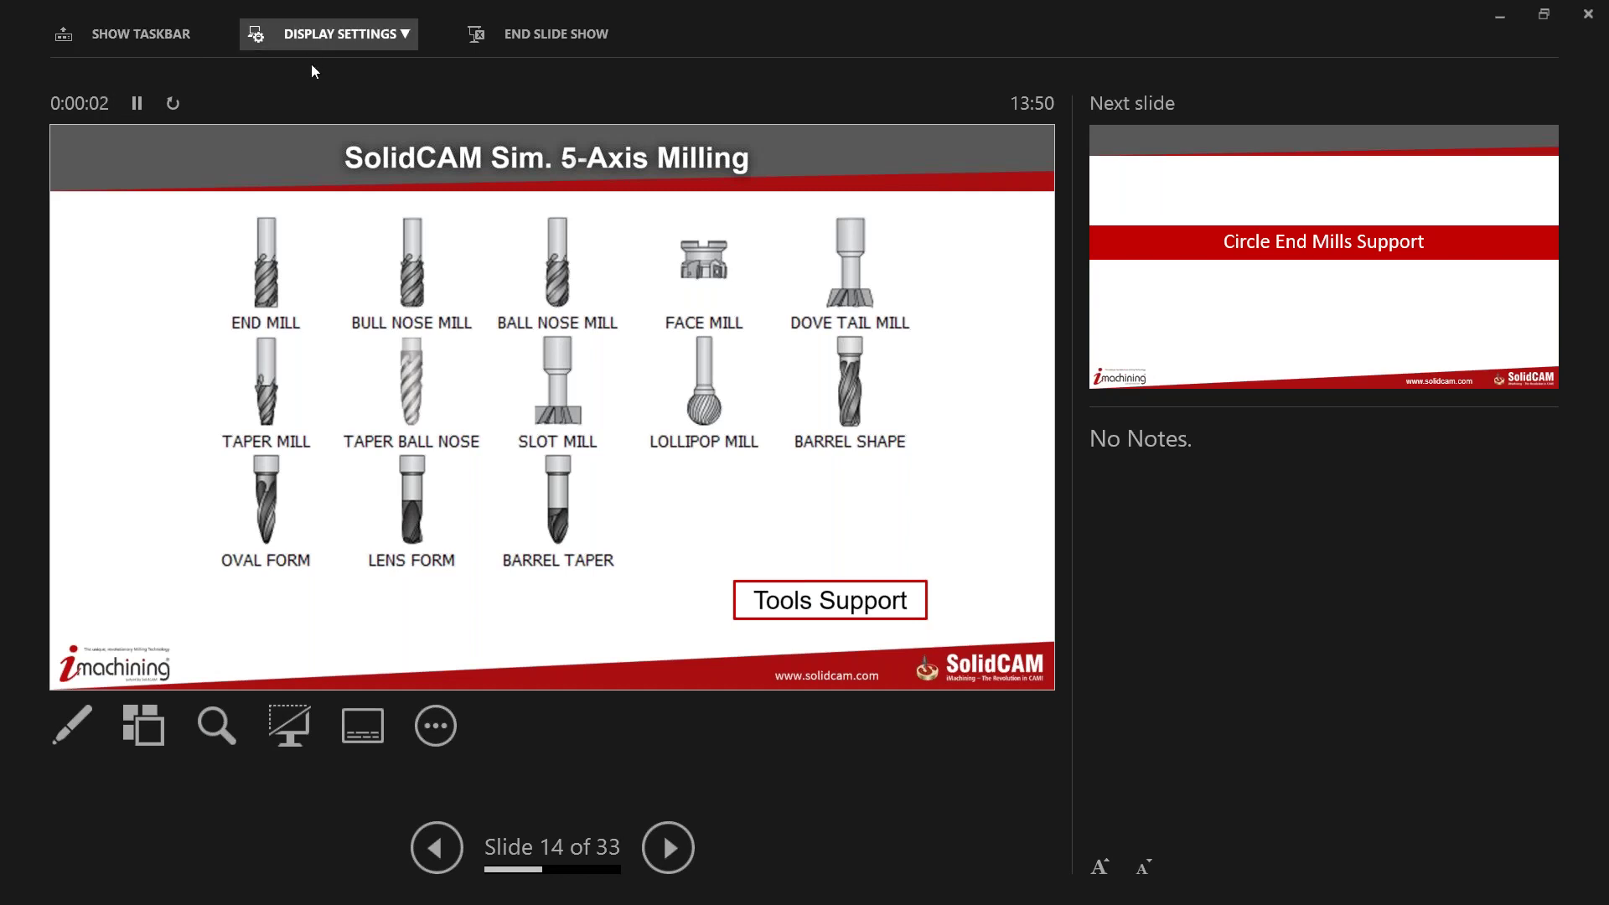
pyautogui.click(331, 35)
pyautogui.click(315, 76)
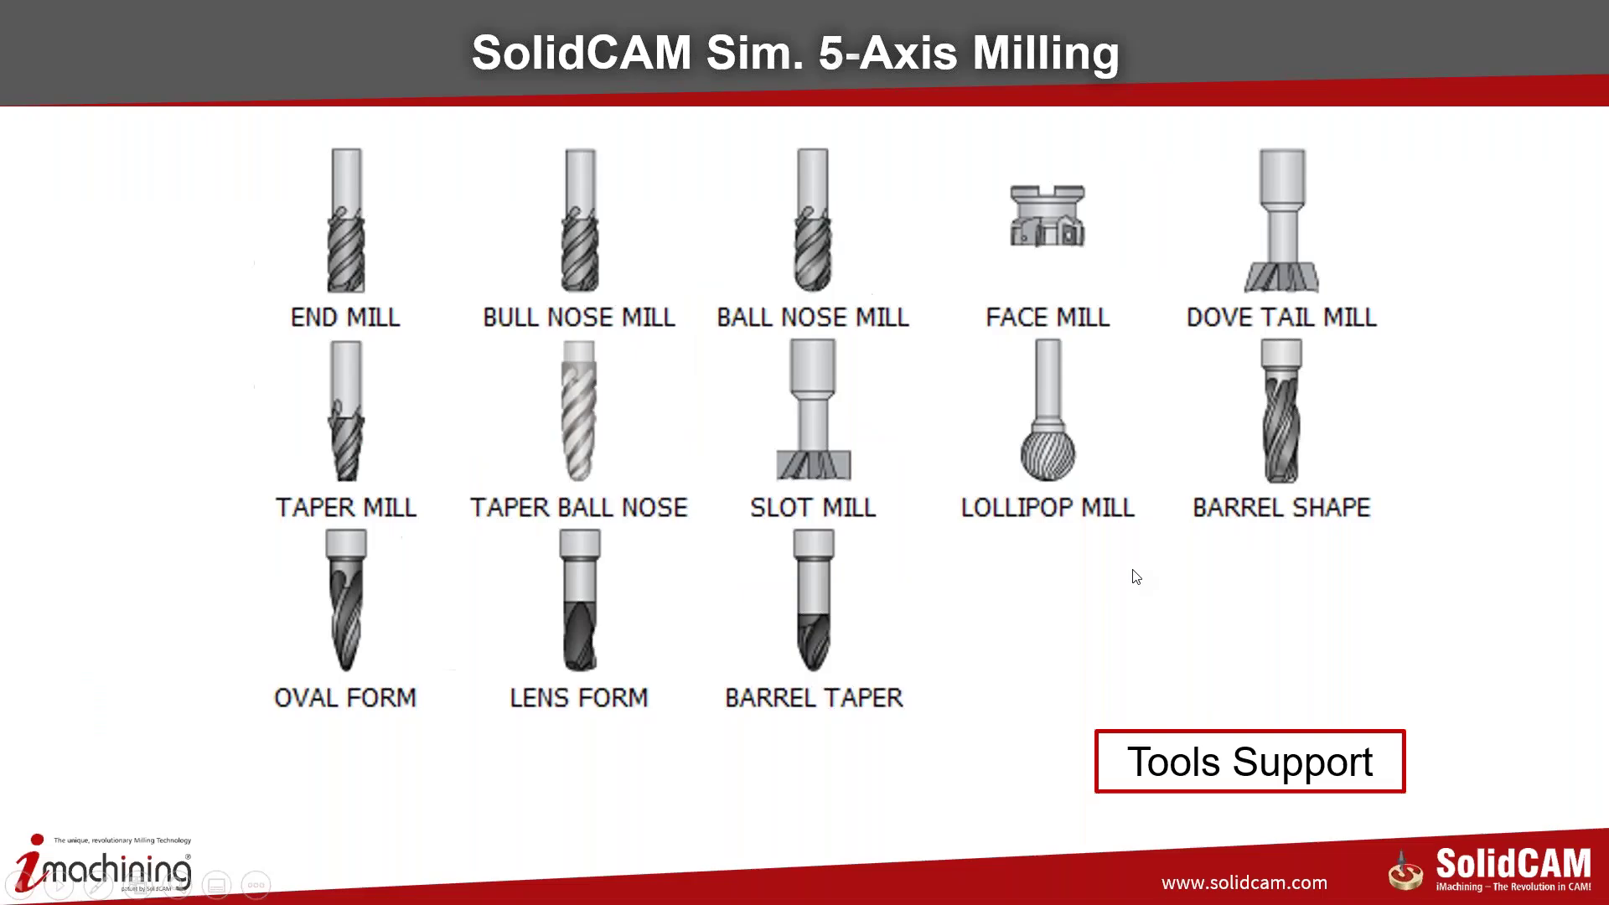
pyautogui.click(1182, 588)
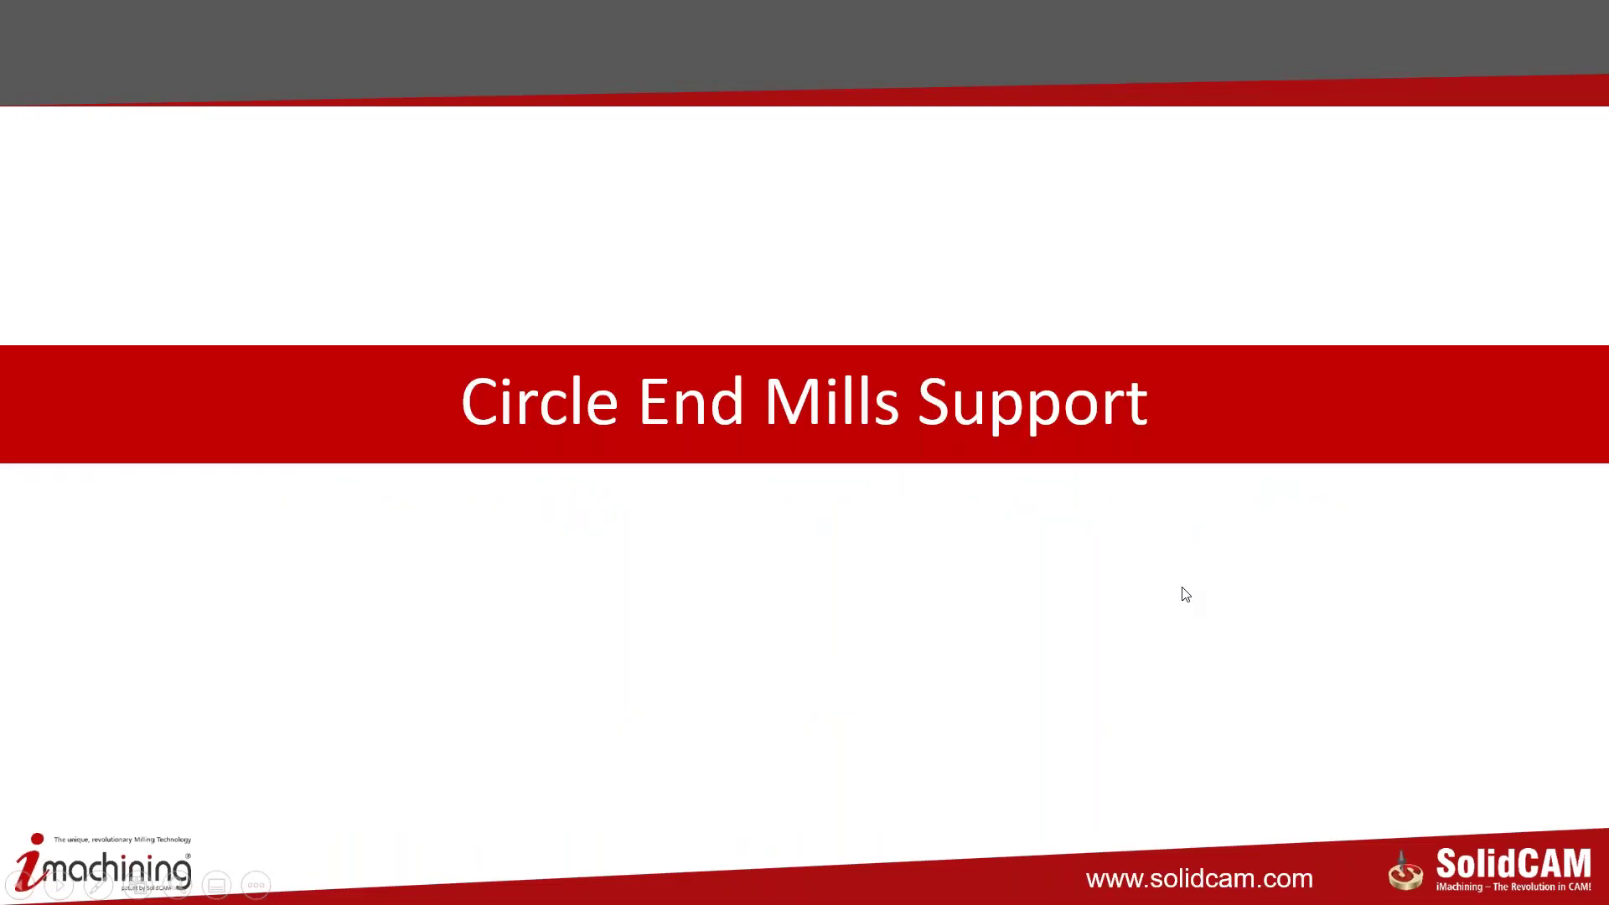
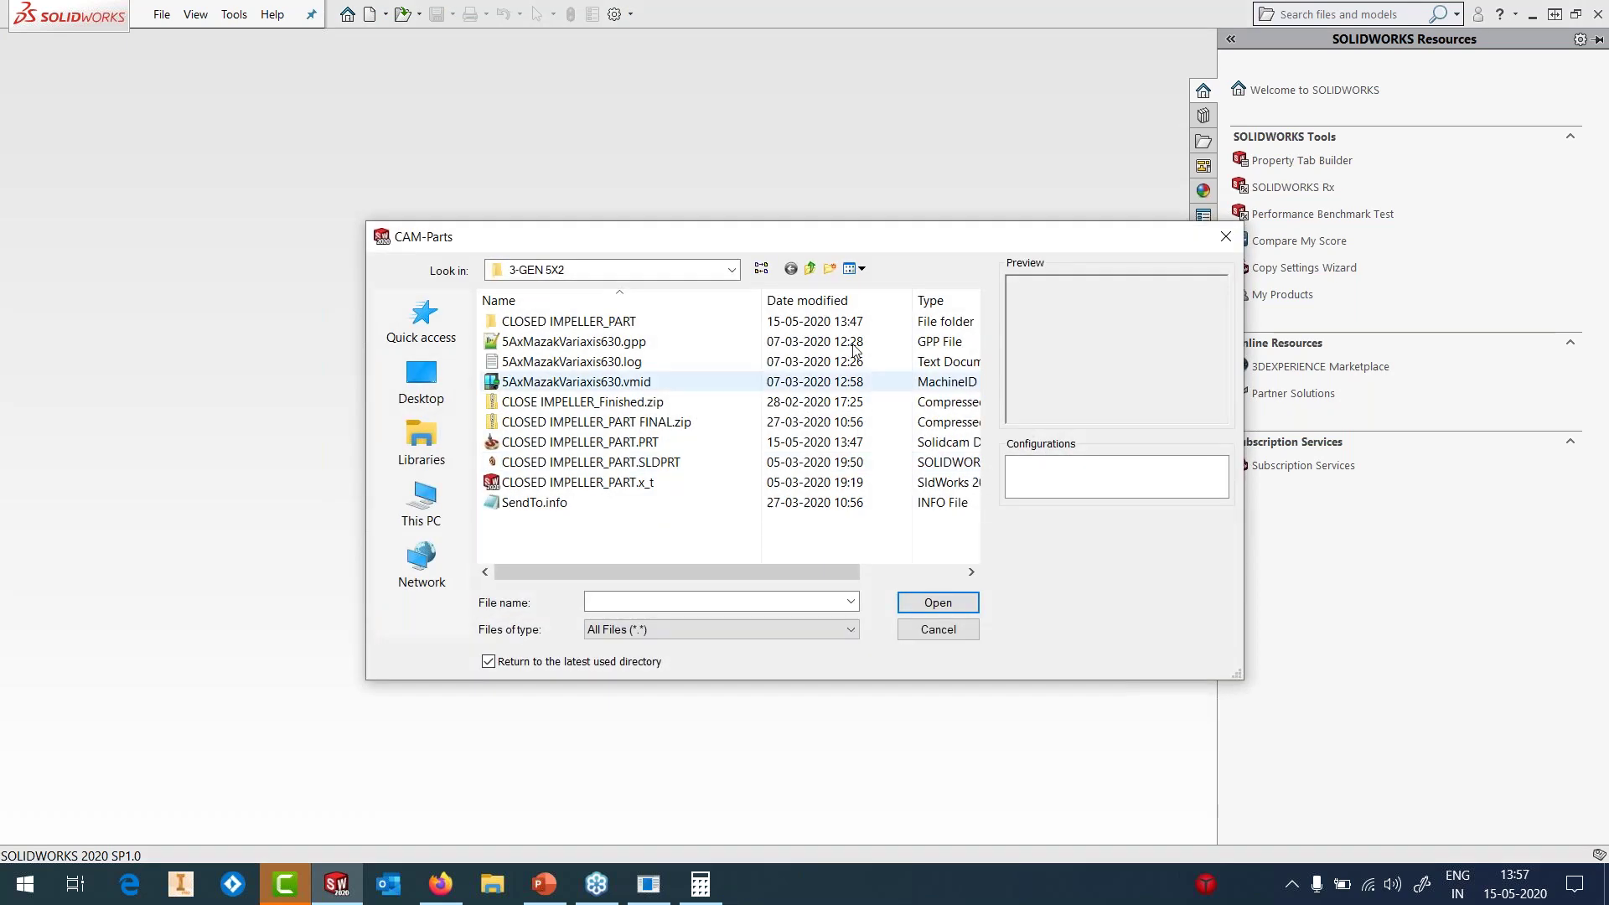
# - Open the CAM part CIRCLE COMPLEX.PRT from the 6-BARREL TOOLS folder and cancel the manual search for its original model
pyautogui.moveTo(729, 237); pyautogui.dragTo(629, 233)
pyautogui.click(708, 265)
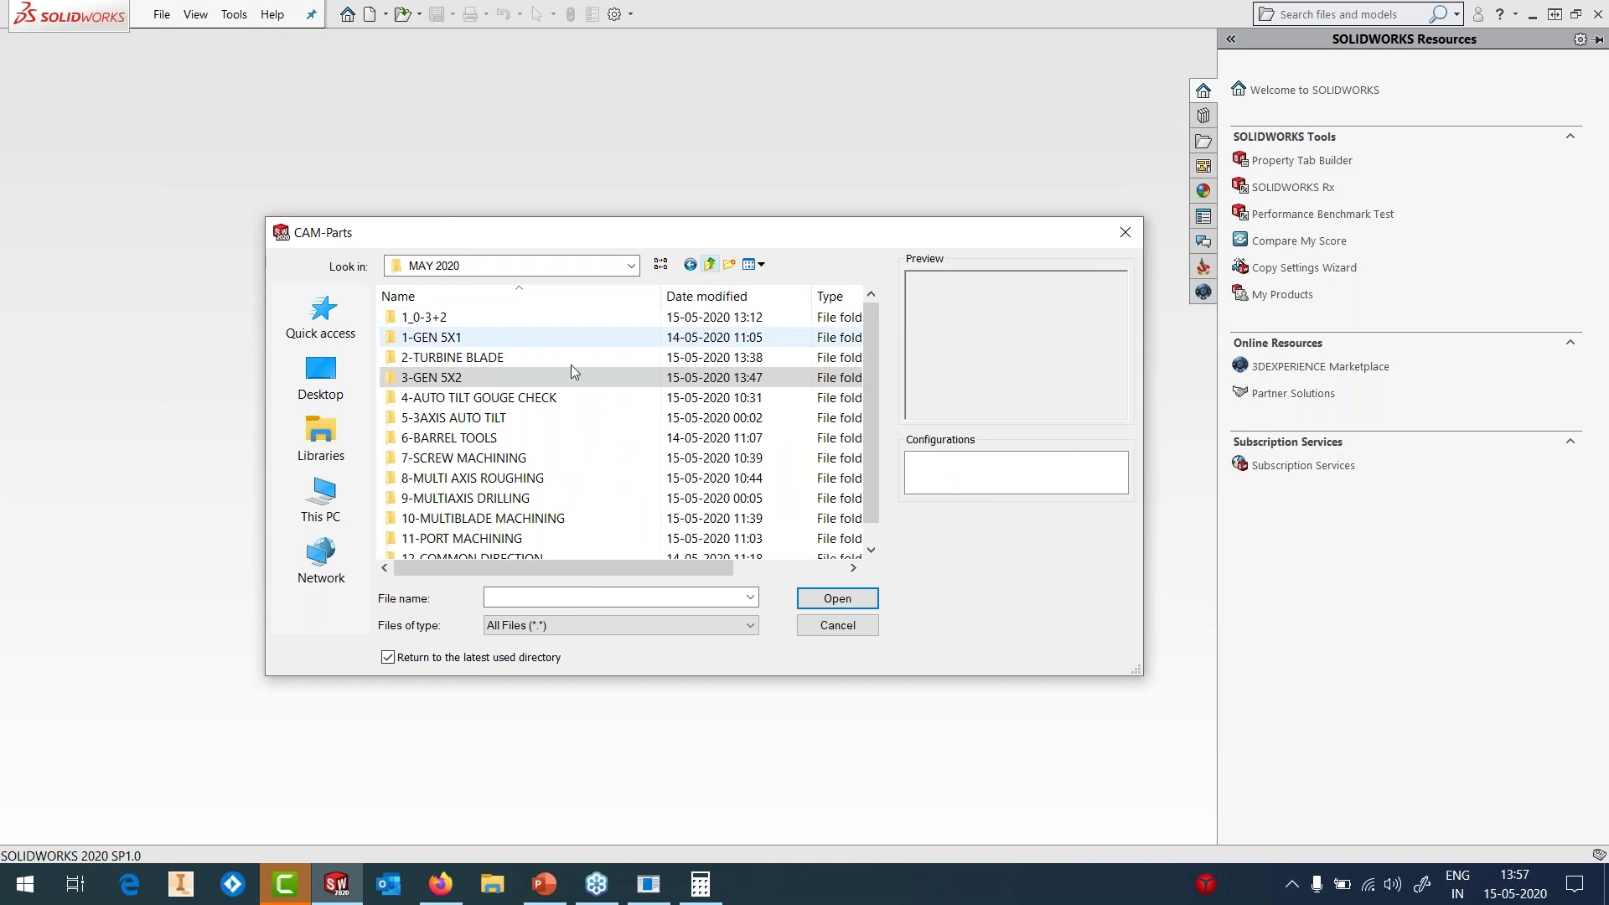
pyautogui.doubleClick(497, 439)
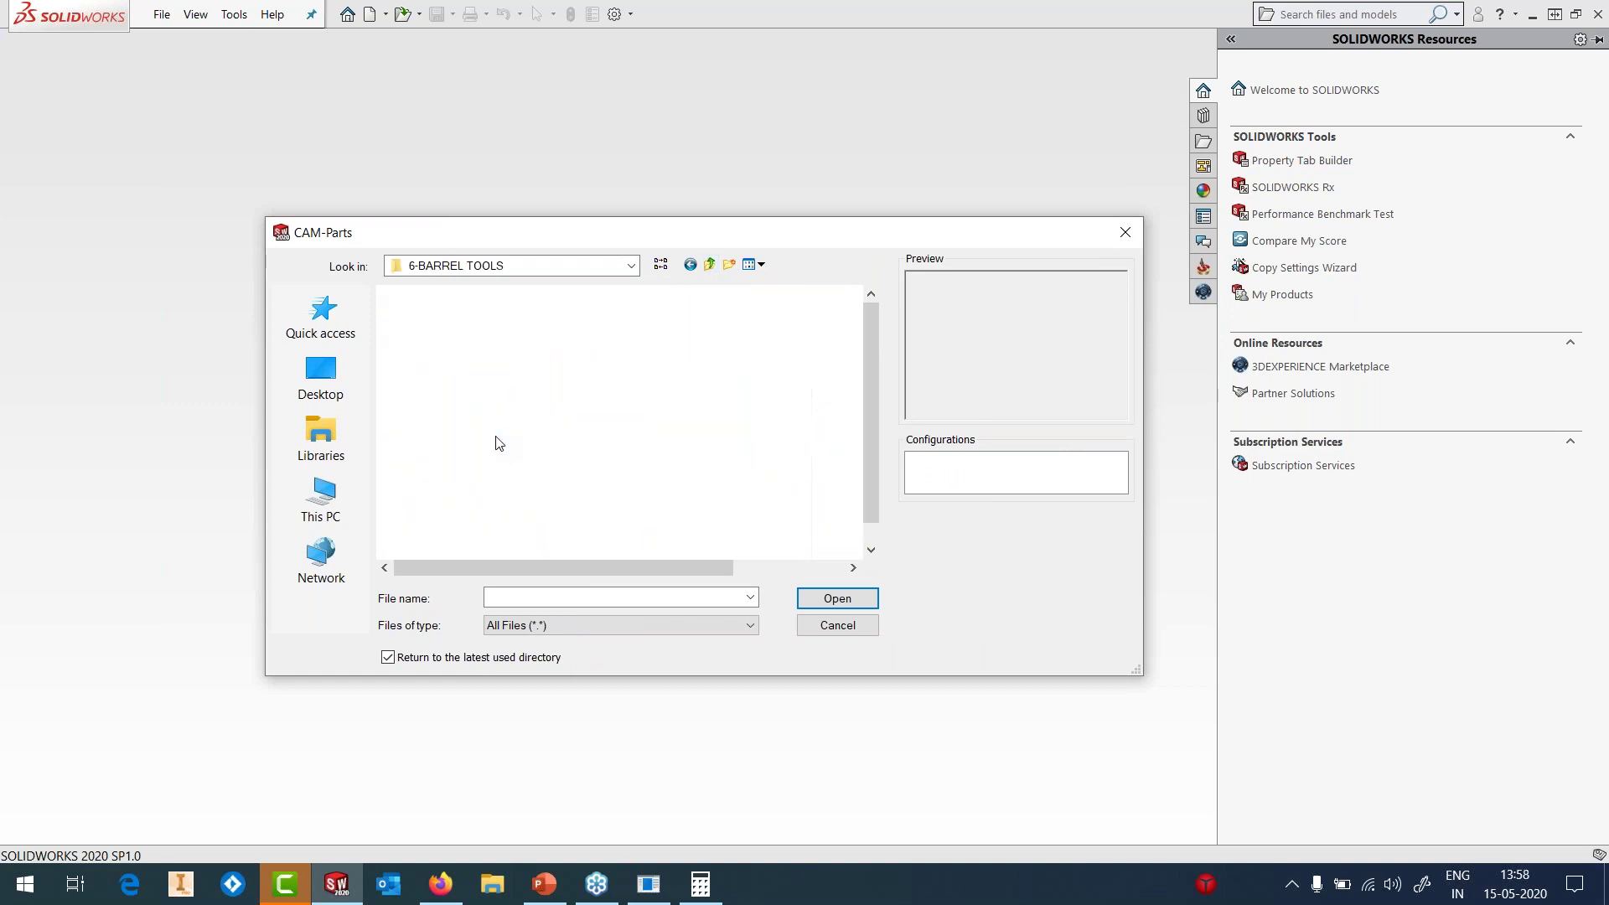
pyautogui.click(498, 438)
pyautogui.click(488, 419)
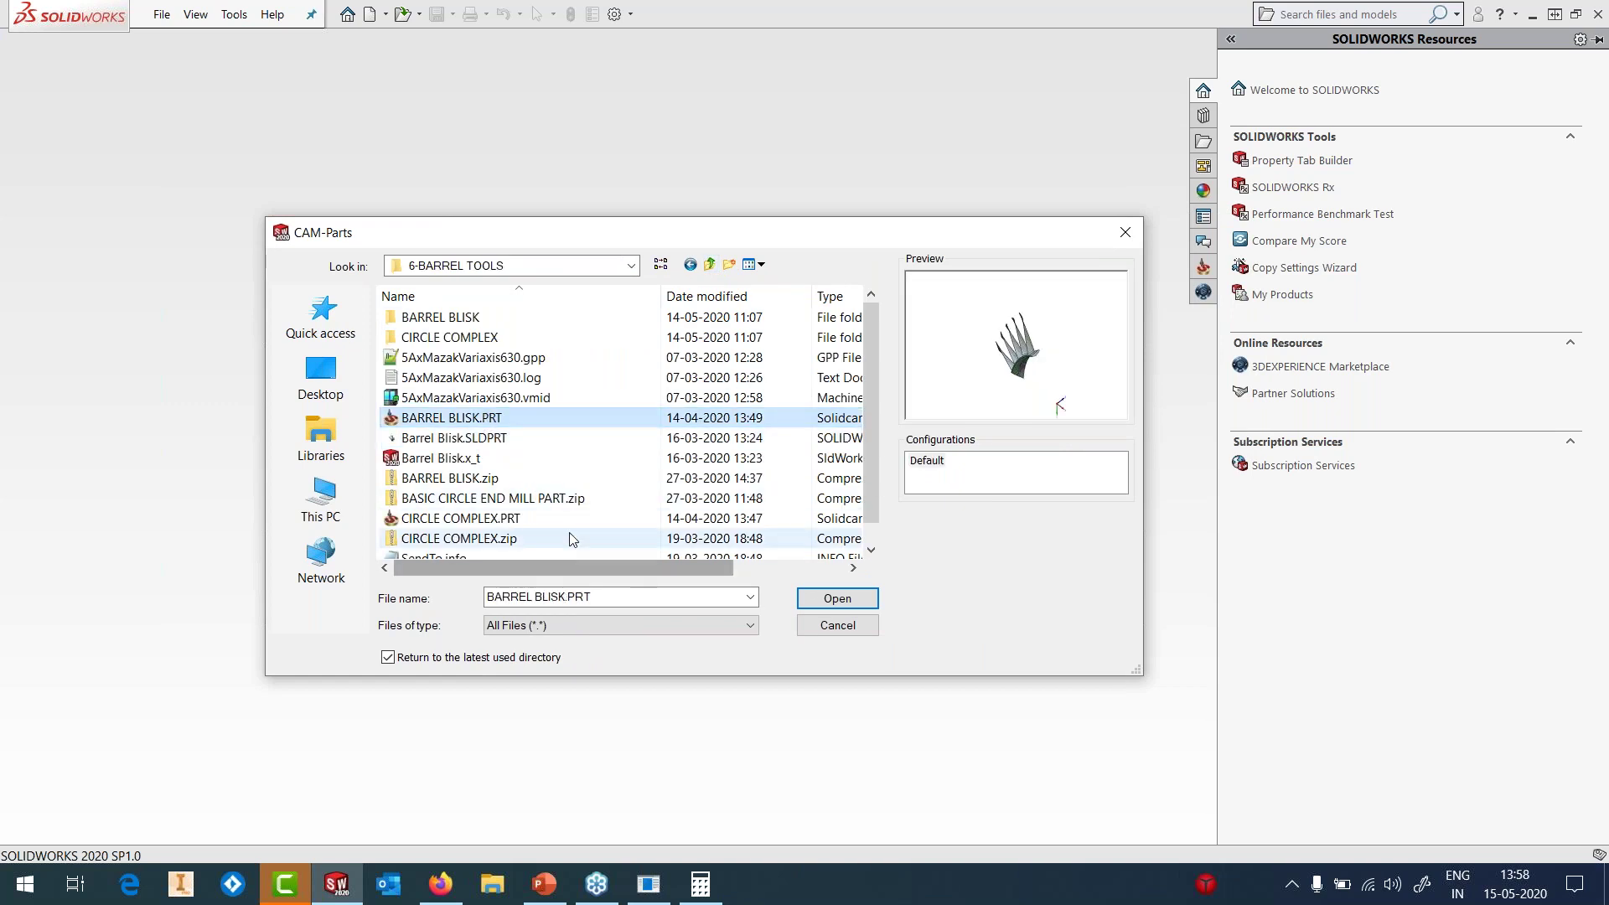
pyautogui.click(488, 522)
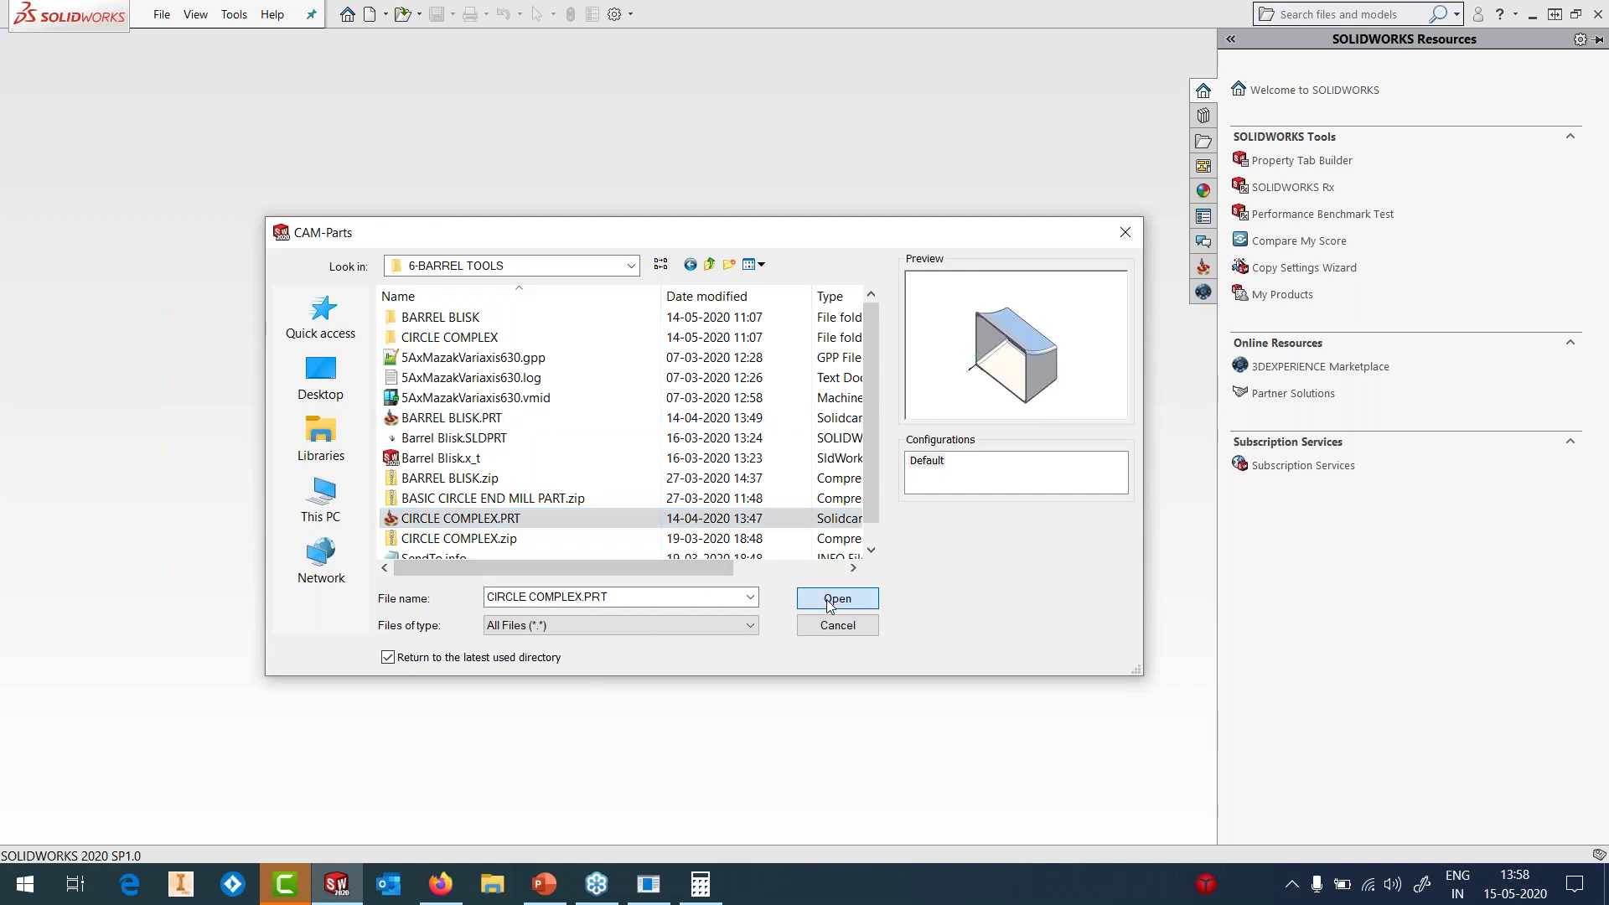
pyautogui.click(830, 598)
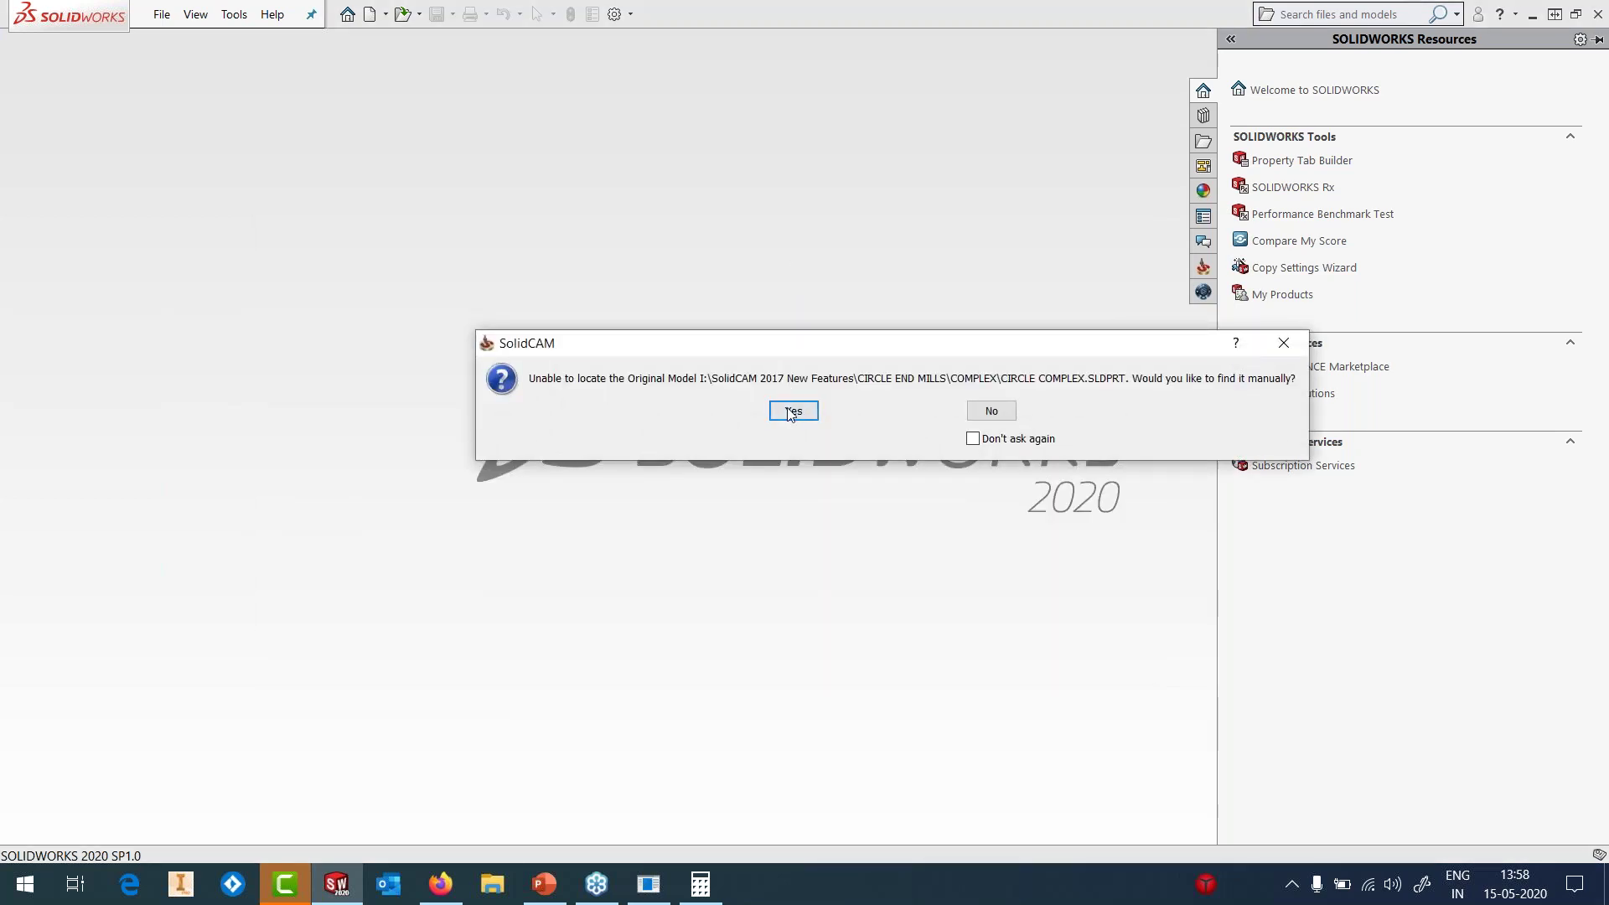
pyautogui.click(791, 410)
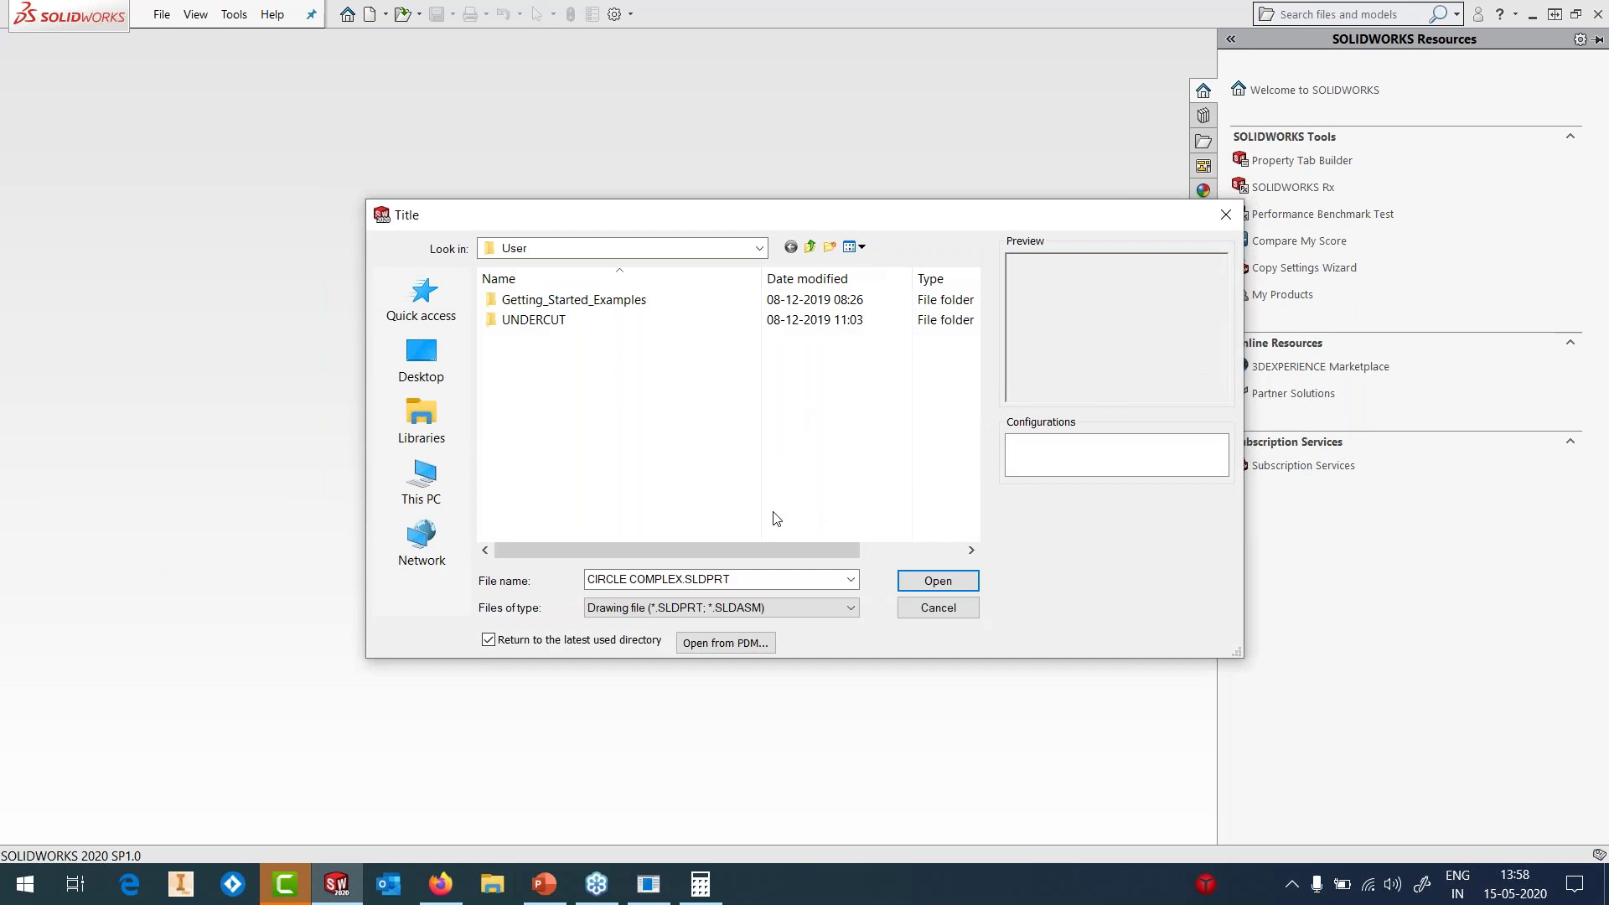
pyautogui.click(937, 607)
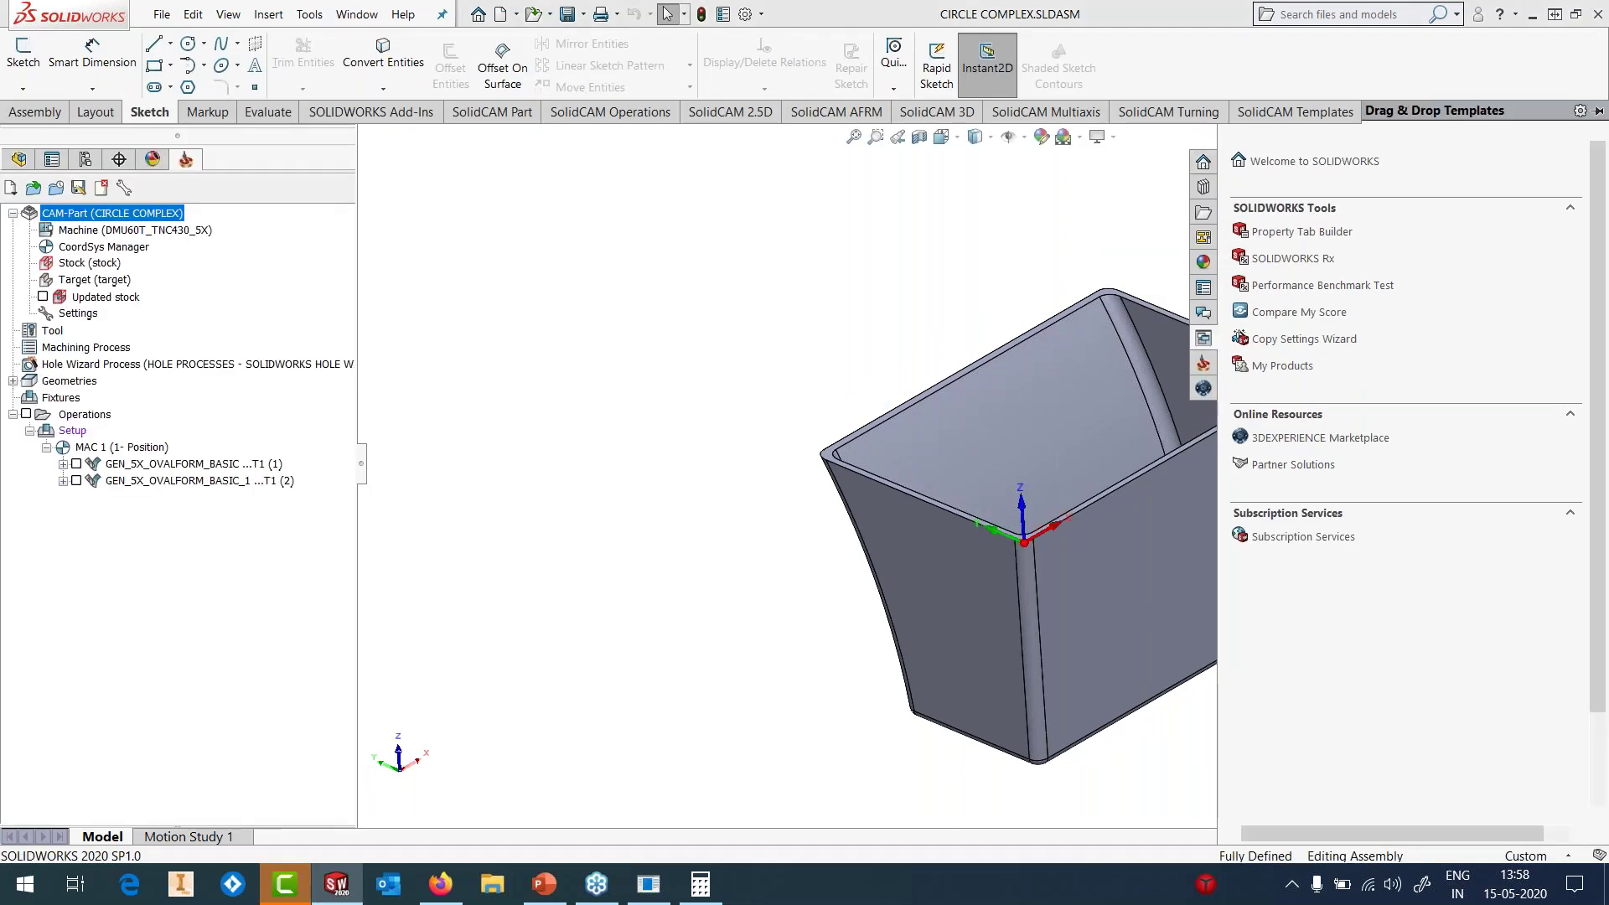
# - Create a planar section view of the part through the Right Plane to expose the pocket's curved inner wall
pyautogui.click(1160, 530)
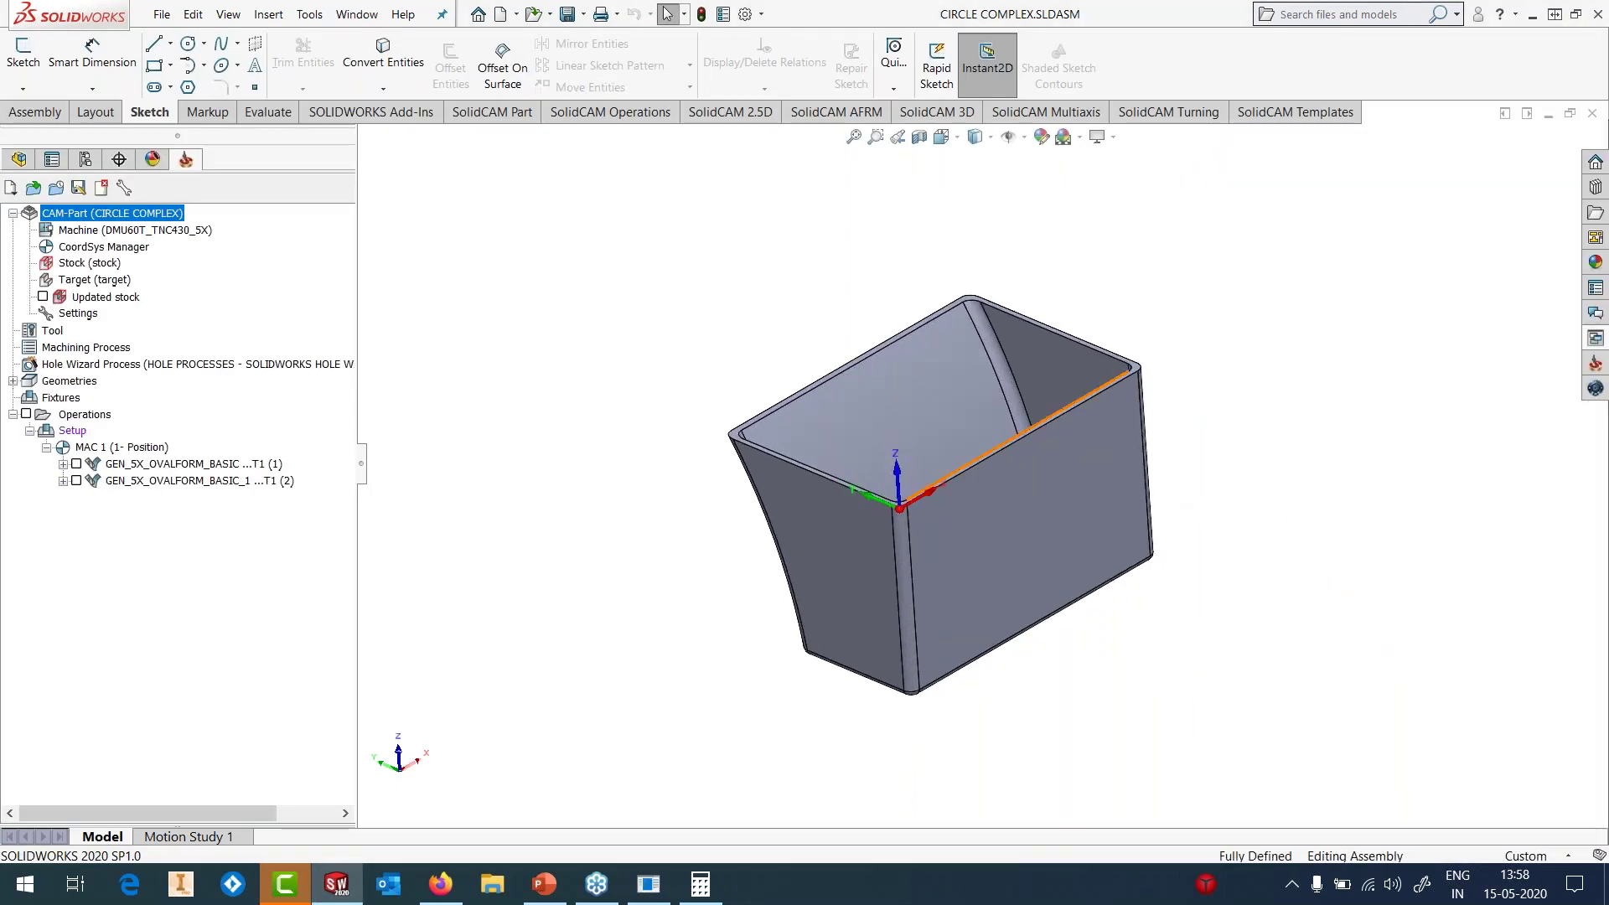
pyautogui.click(949, 436)
pyautogui.moveTo(958, 484)
pyautogui.mouseDown(button='middle')
pyautogui.moveTo(949, 446)
pyautogui.moveTo(995, 488)
pyautogui.moveTo(969, 460)
pyautogui.mouseUp(button='middle')
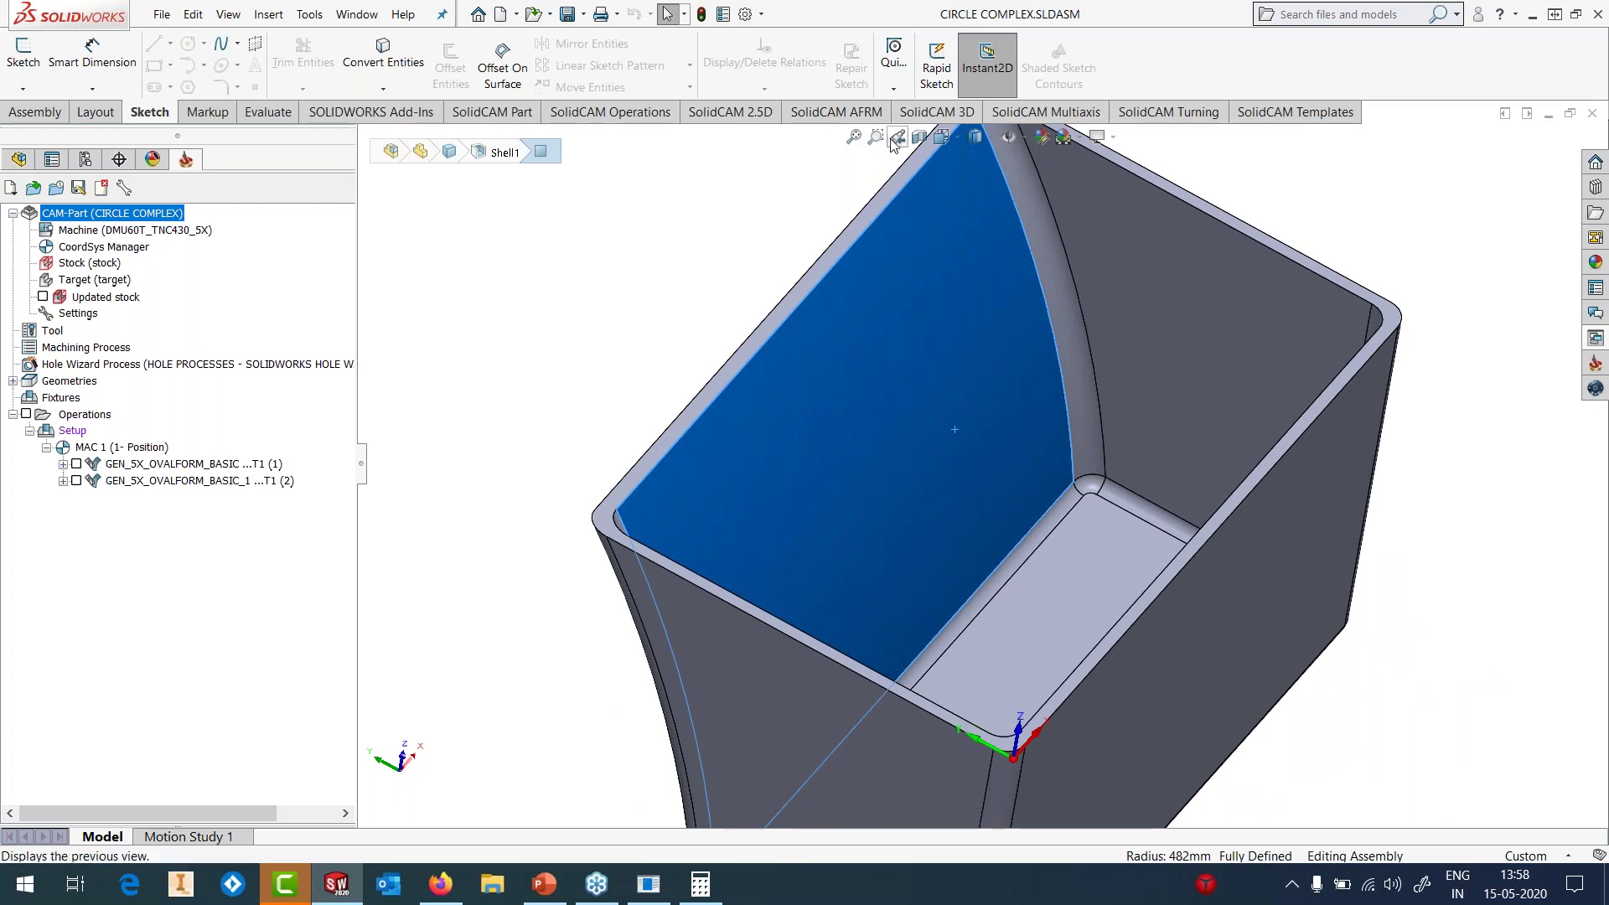
pyautogui.click(919, 137)
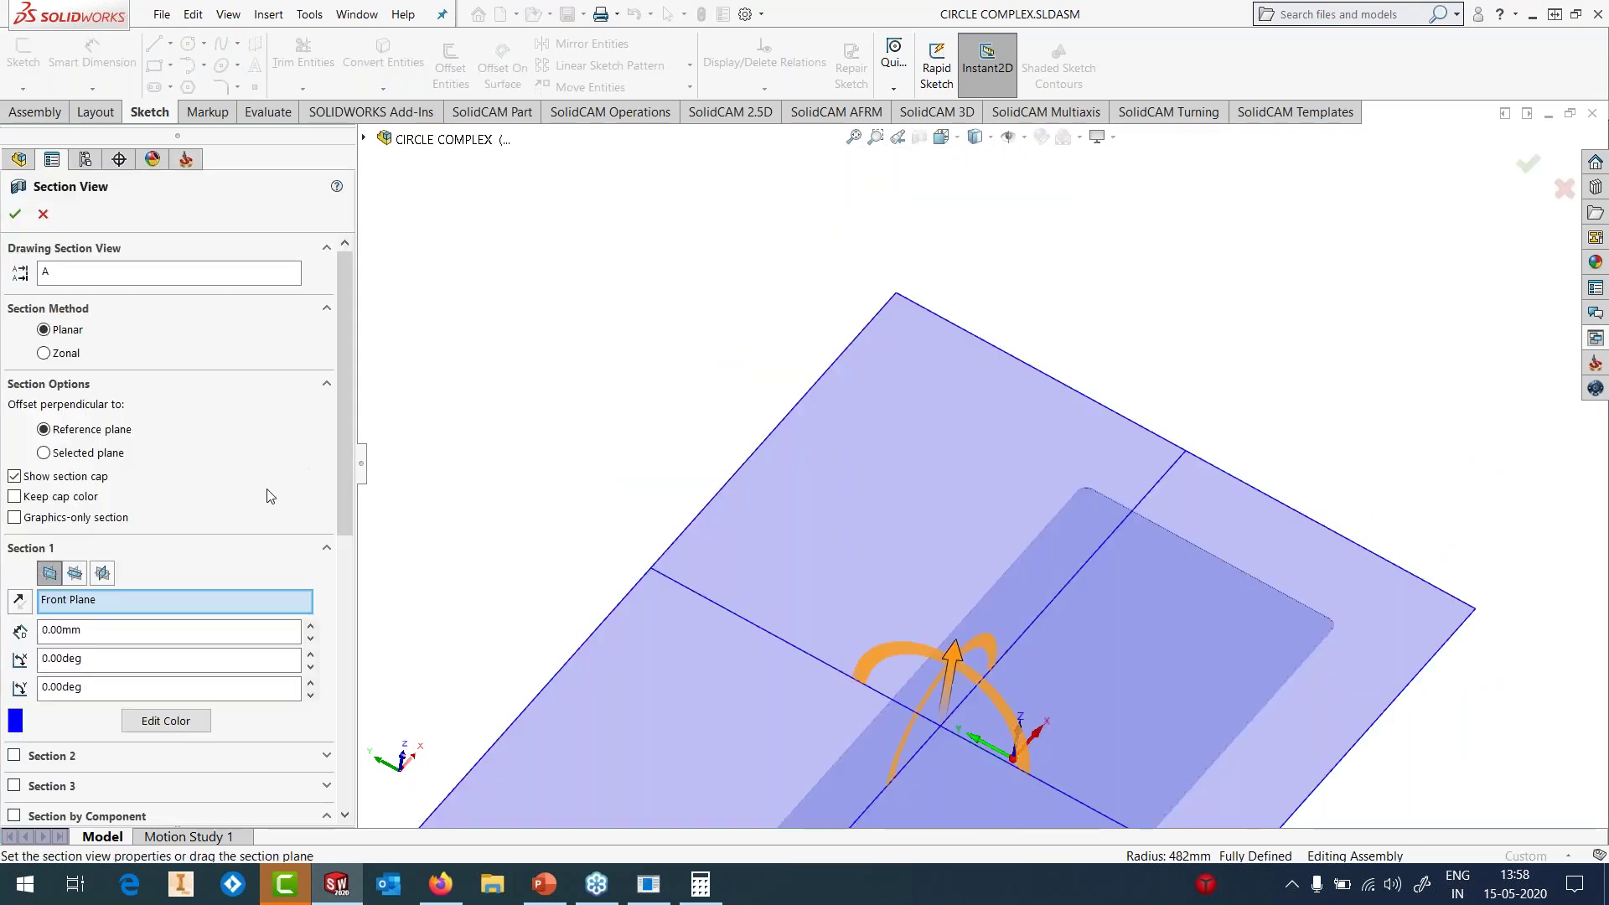
pyautogui.click(103, 572)
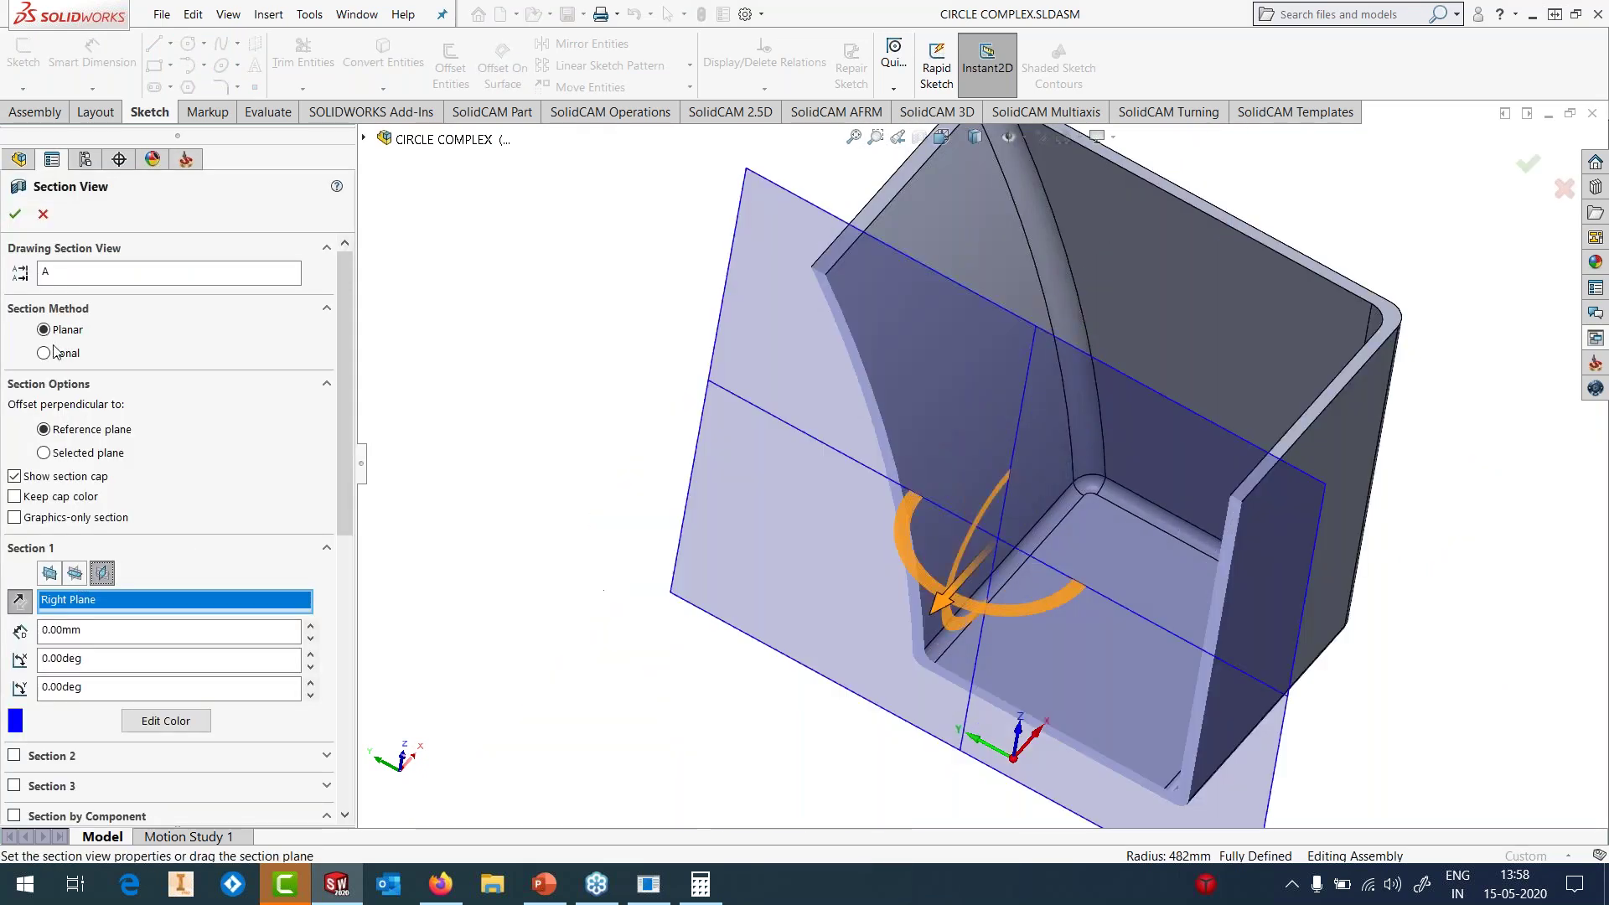
pyautogui.click(16, 213)
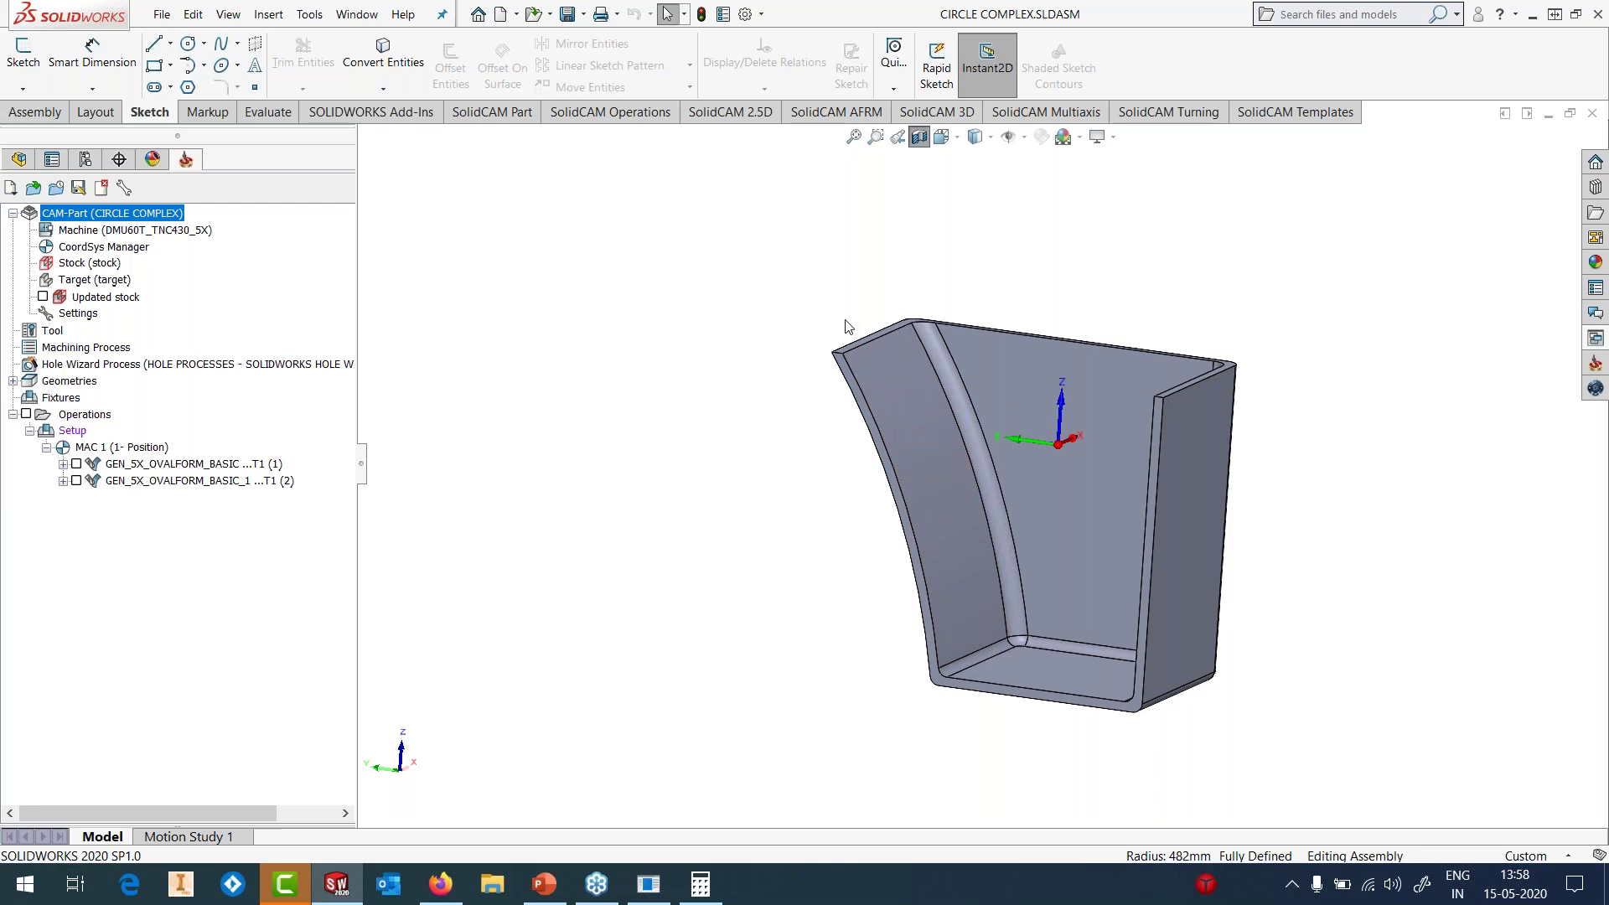
# - Open the GEN_5X_OVALFORM_BASIC operation for editing and show its geometry and tool settings
pyautogui.rightClick(209, 470)
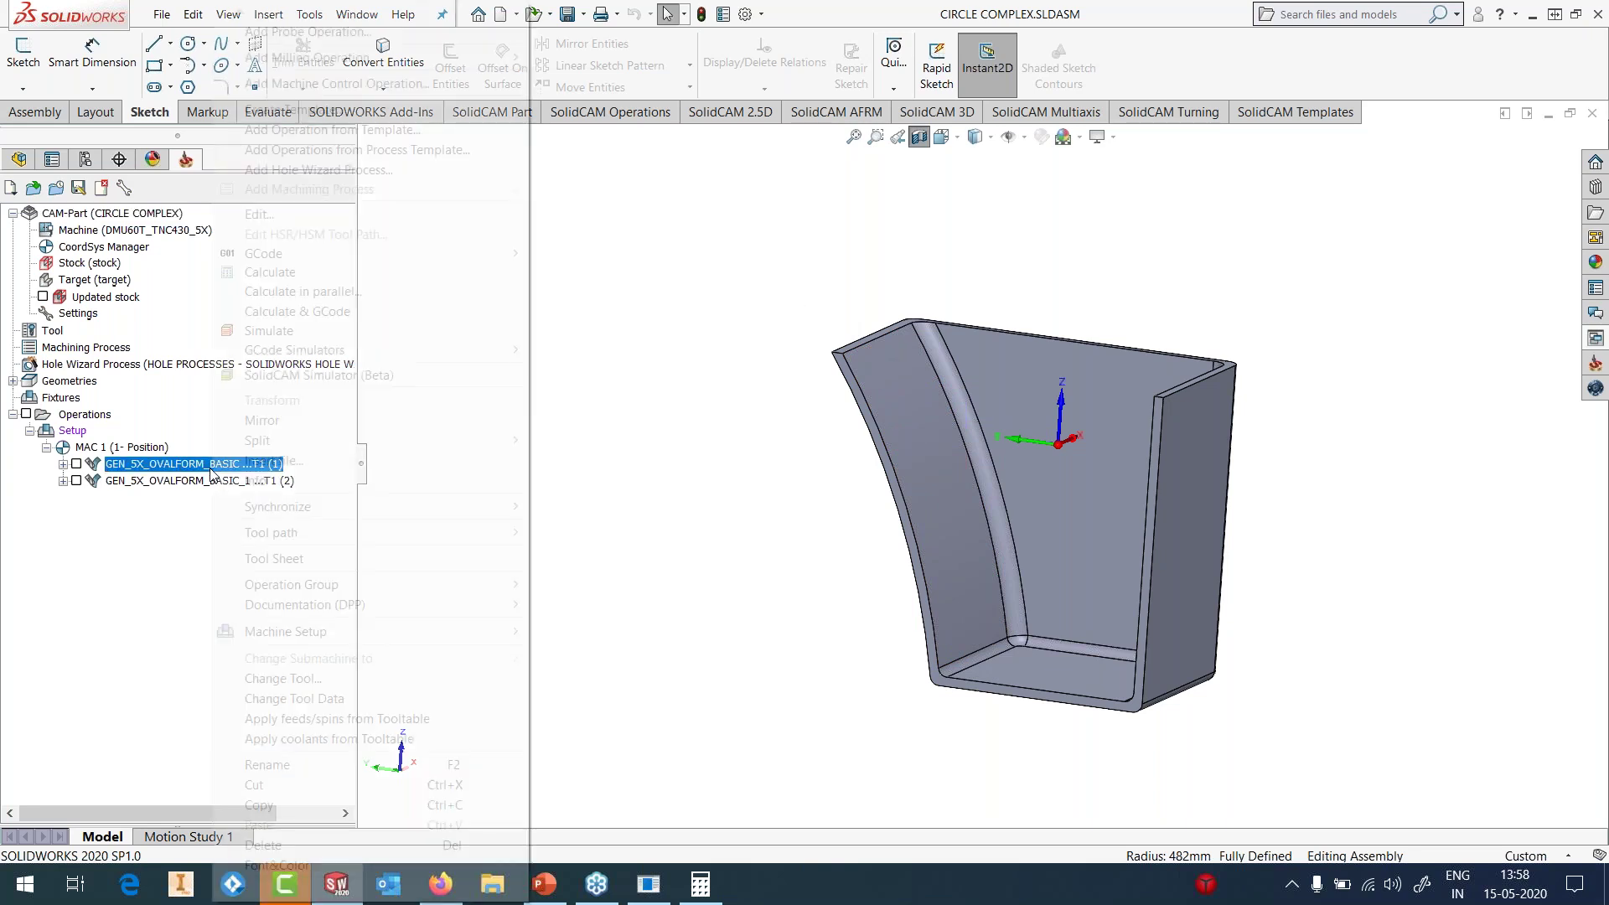
pyautogui.click(262, 215)
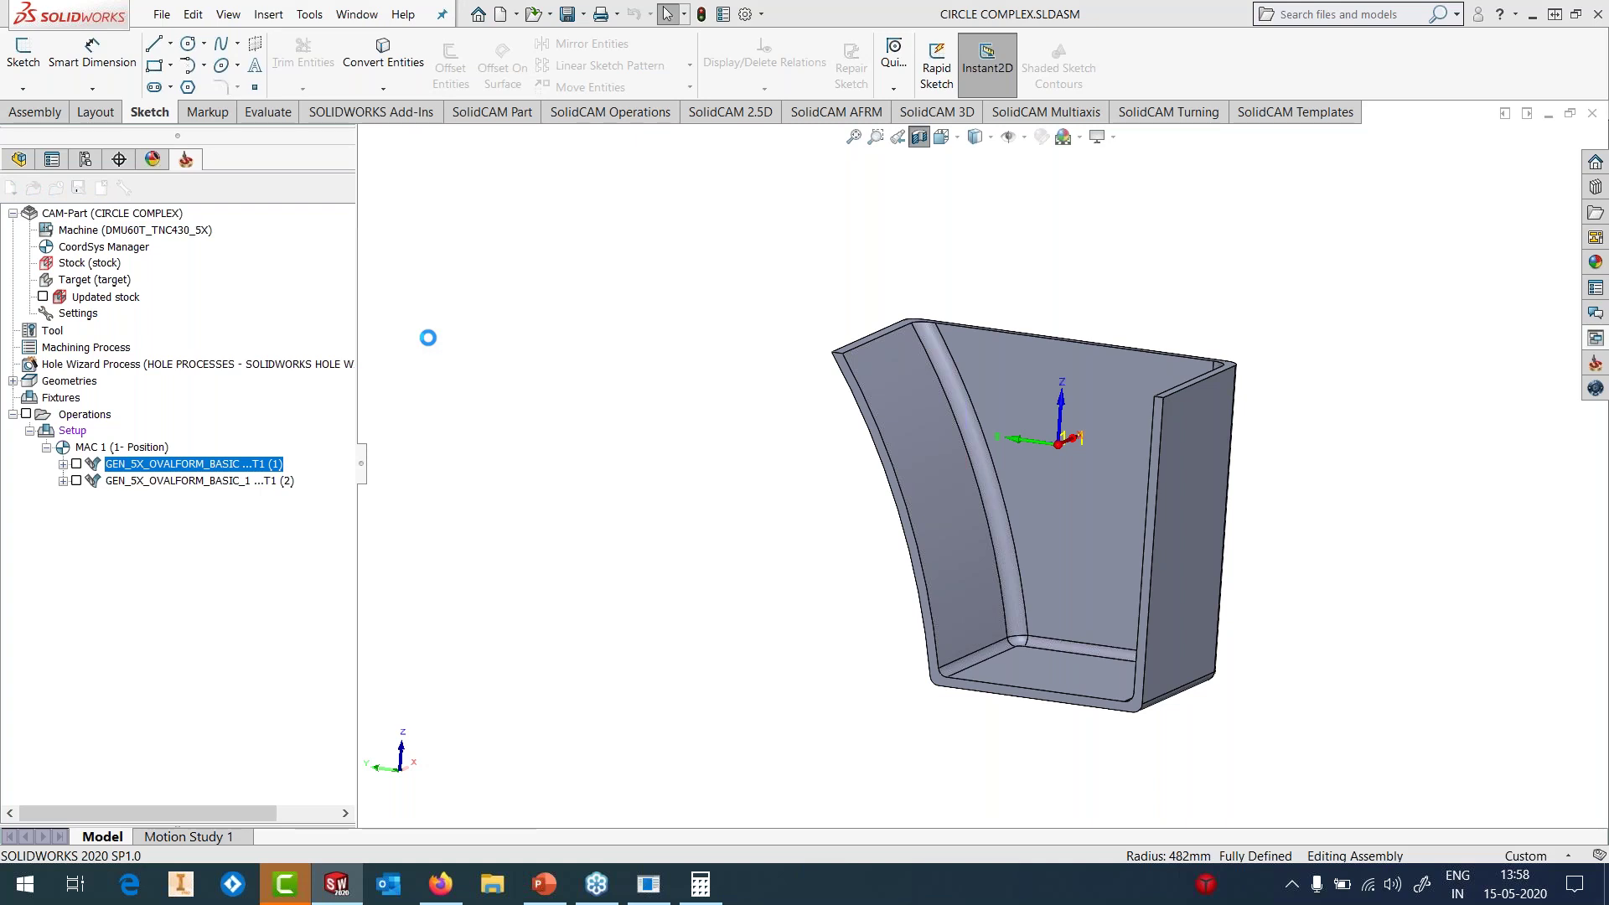
pyautogui.click(126, 165)
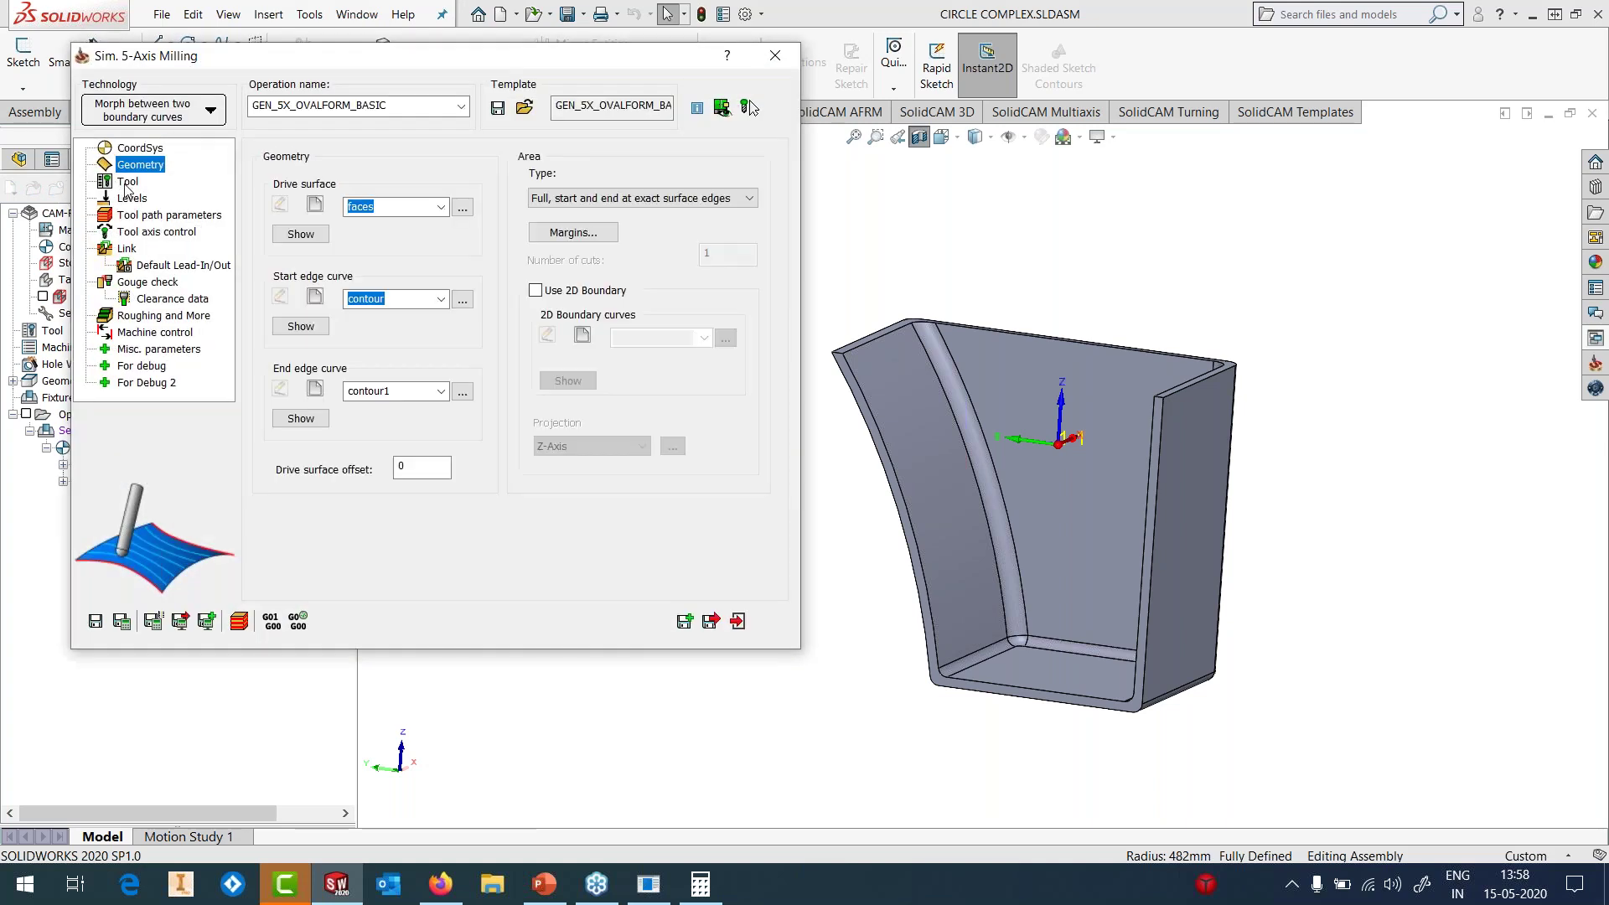
pyautogui.click(127, 181)
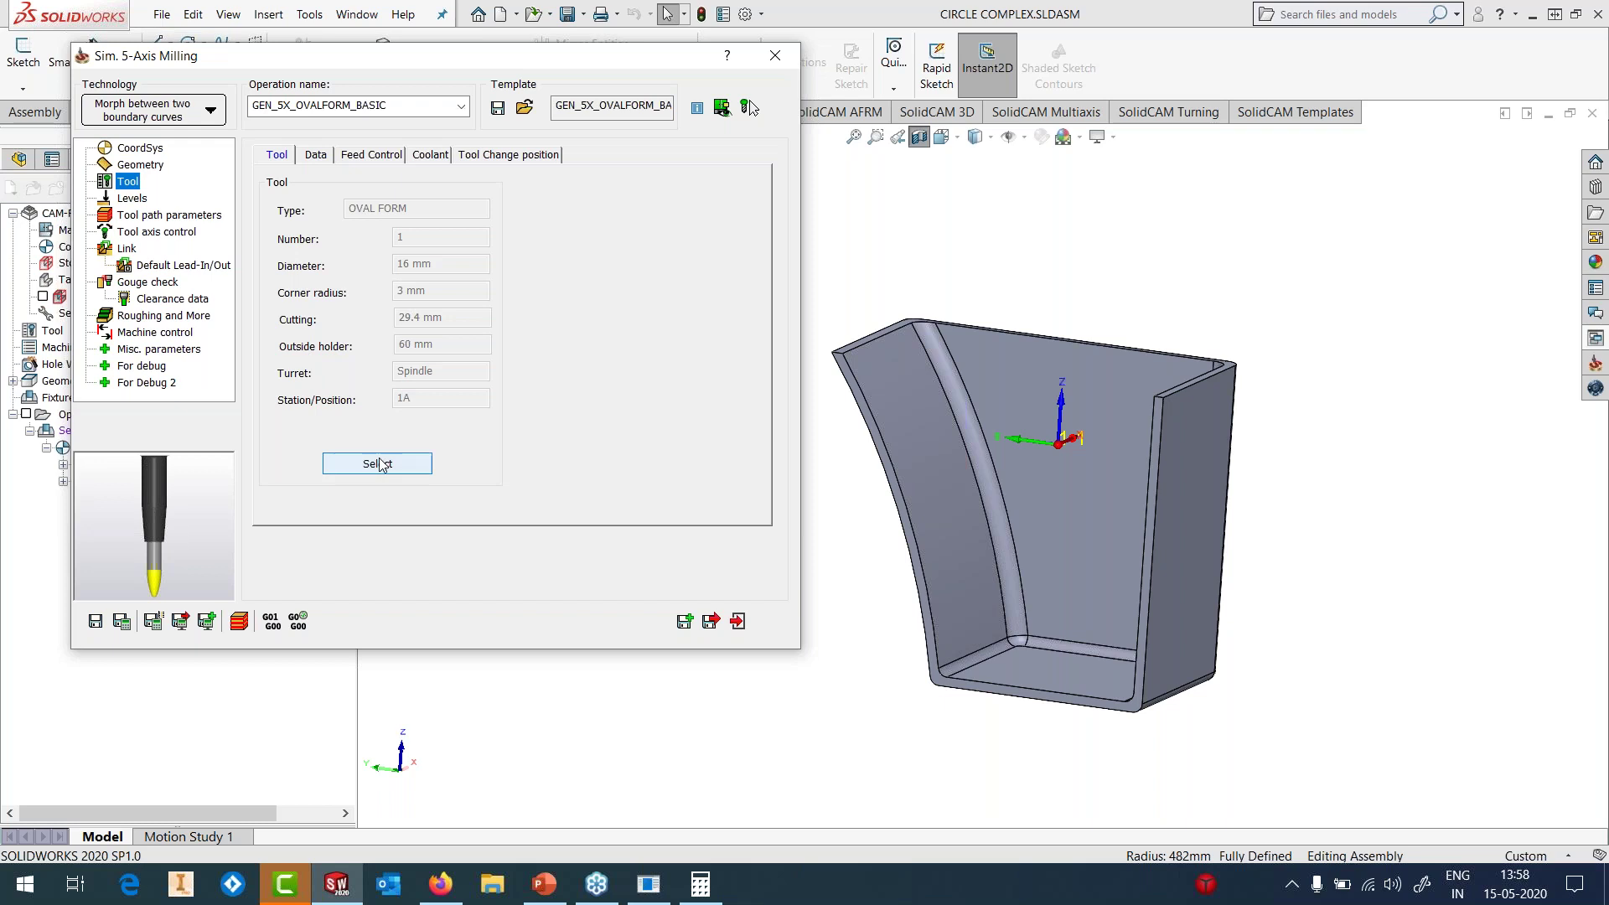
# - Review the oval form tool's parameters and the available milling tool types, and return to the operation with tool 1
pyautogui.press('Escape')
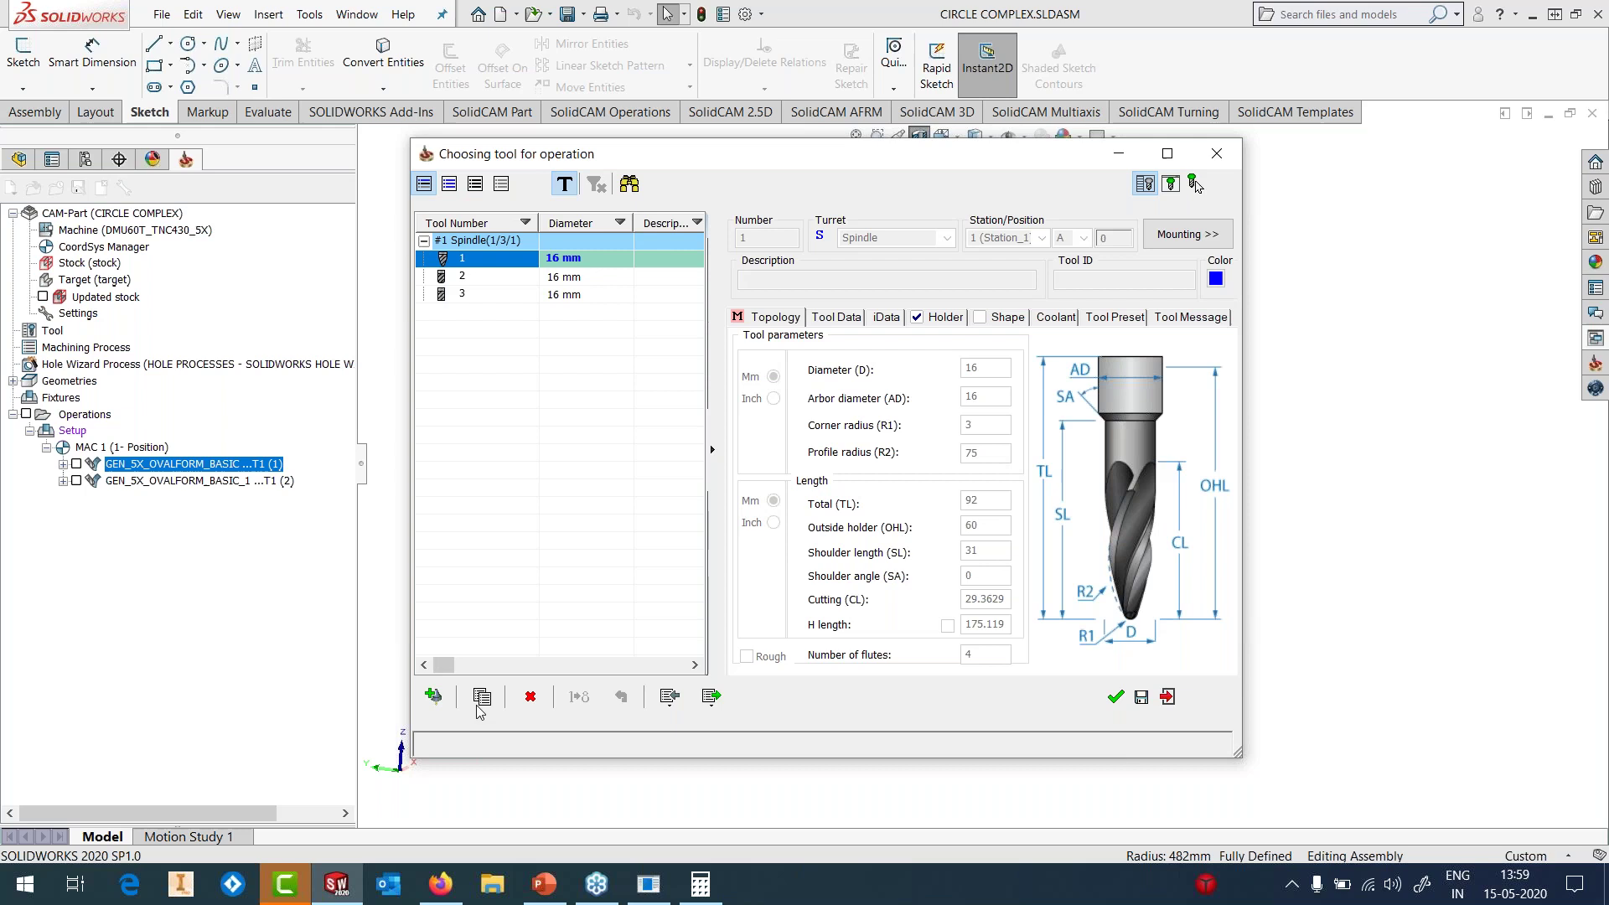
pyautogui.click(449, 698)
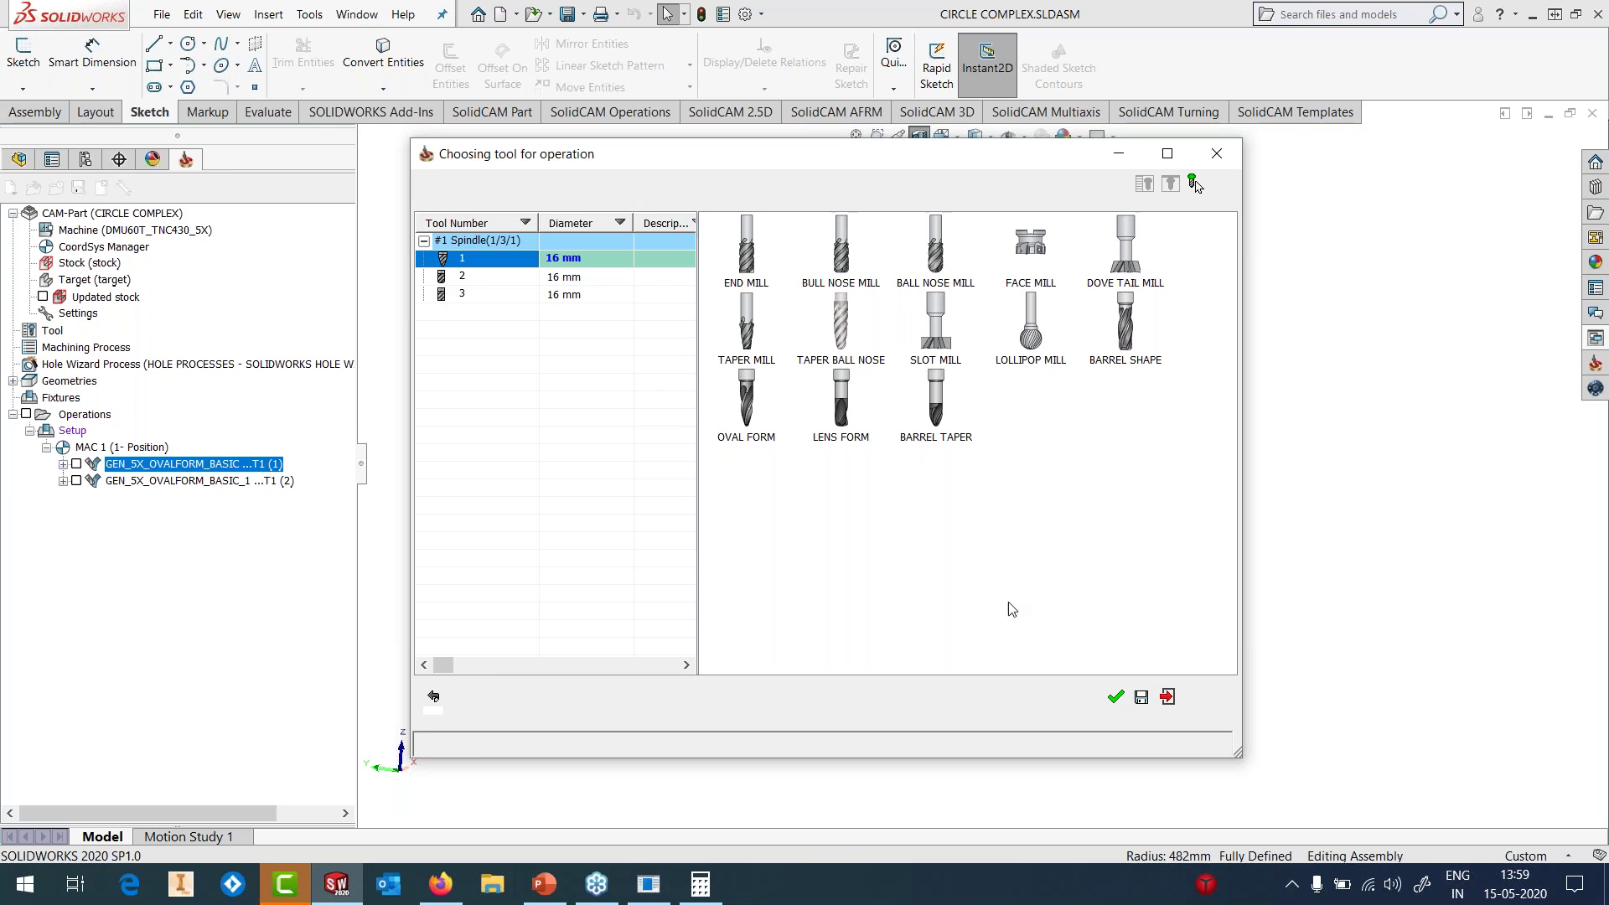
pyautogui.click(434, 696)
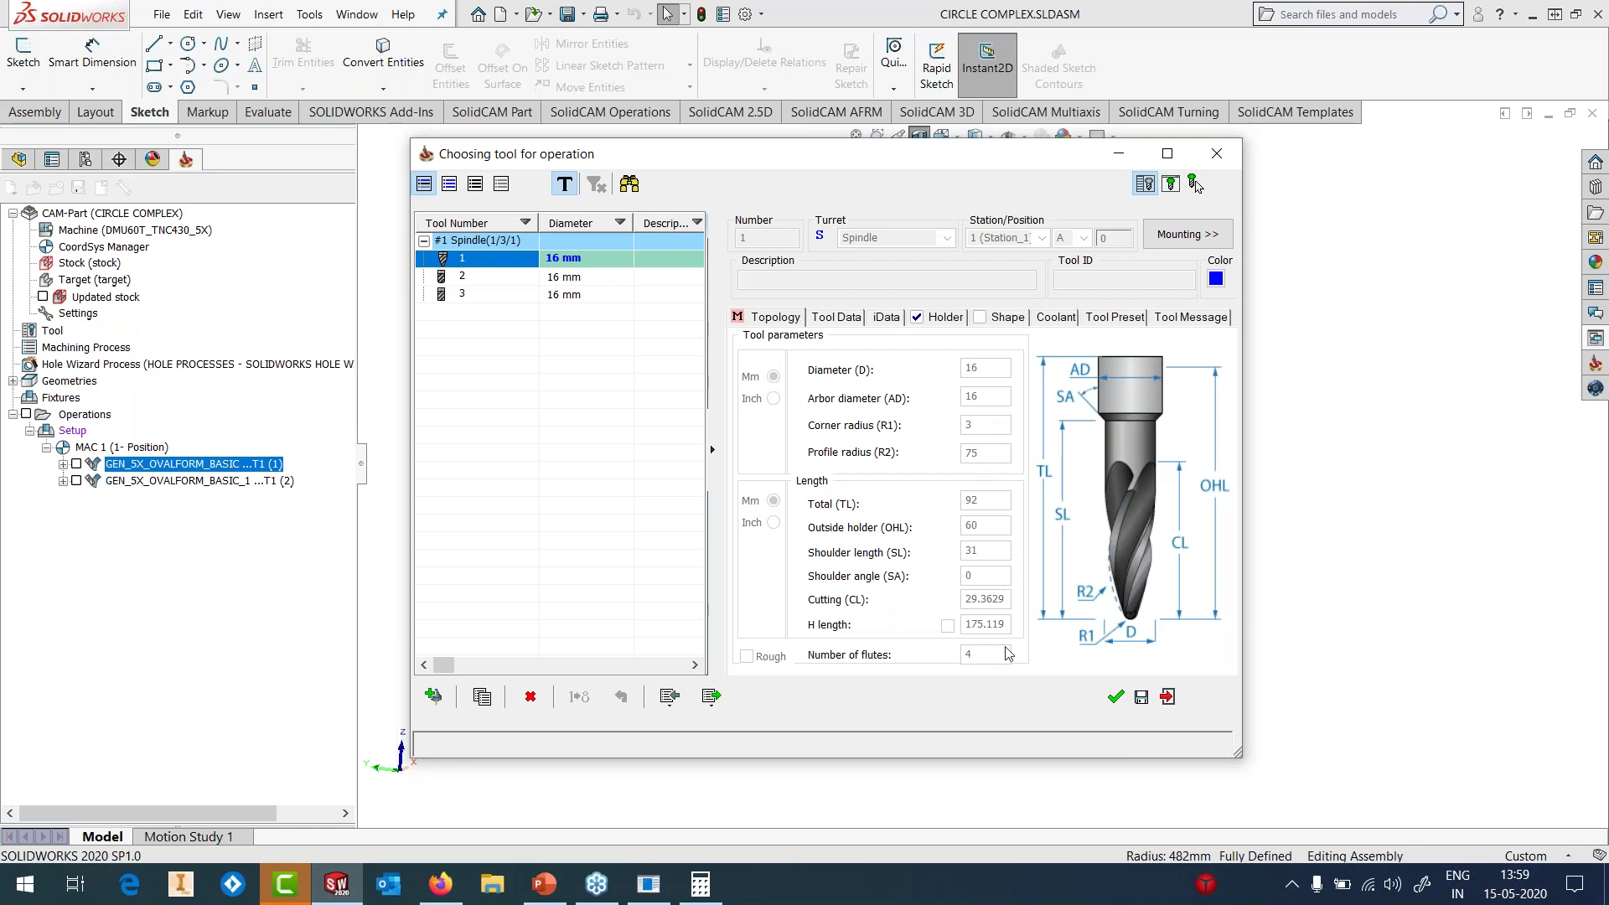
pyautogui.click(1114, 697)
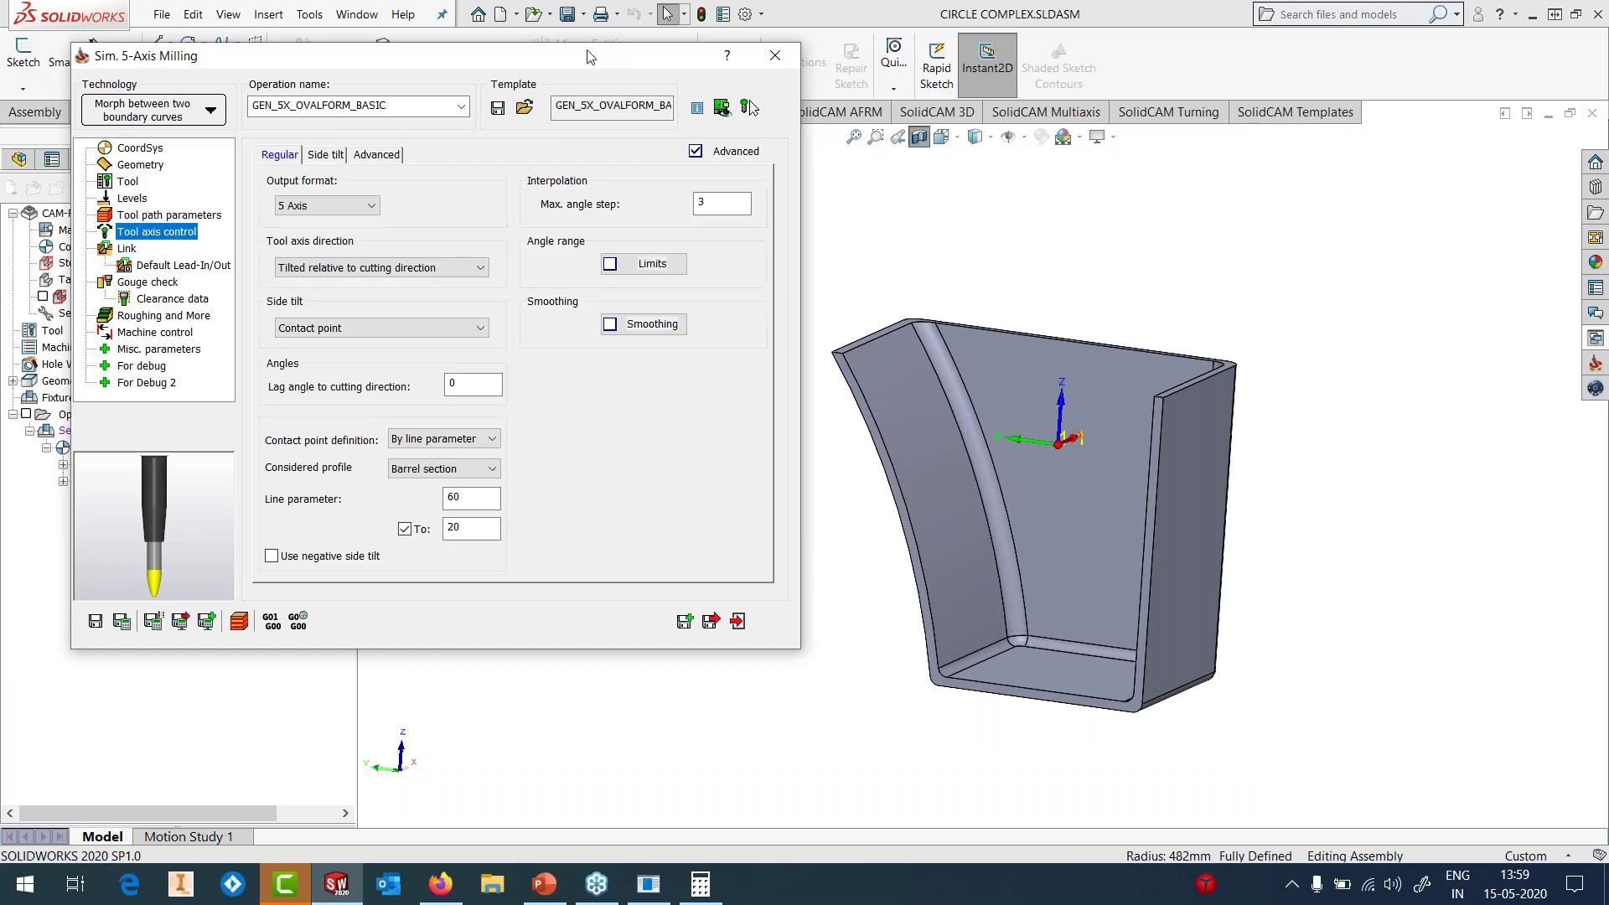
# - Examine the start and end line parameters of the contact point side tilt in the tool axis control settings
pyautogui.moveTo(559, 76); pyautogui.dragTo(766, 93)
pyautogui.doubleClick(658, 515)
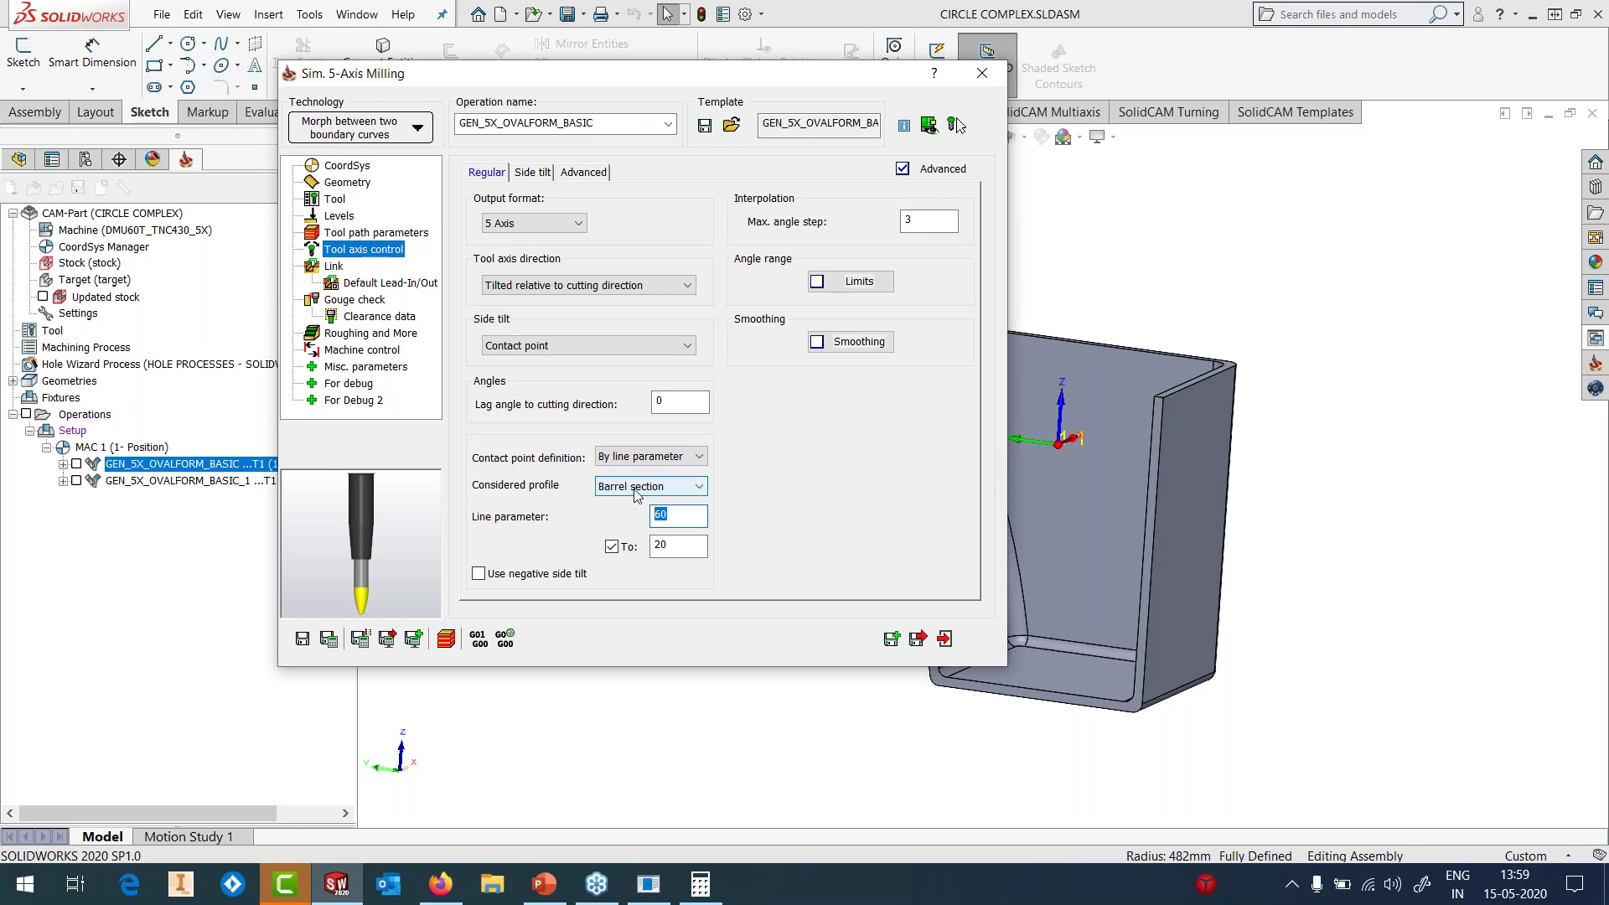
pyautogui.doubleClick(660, 544)
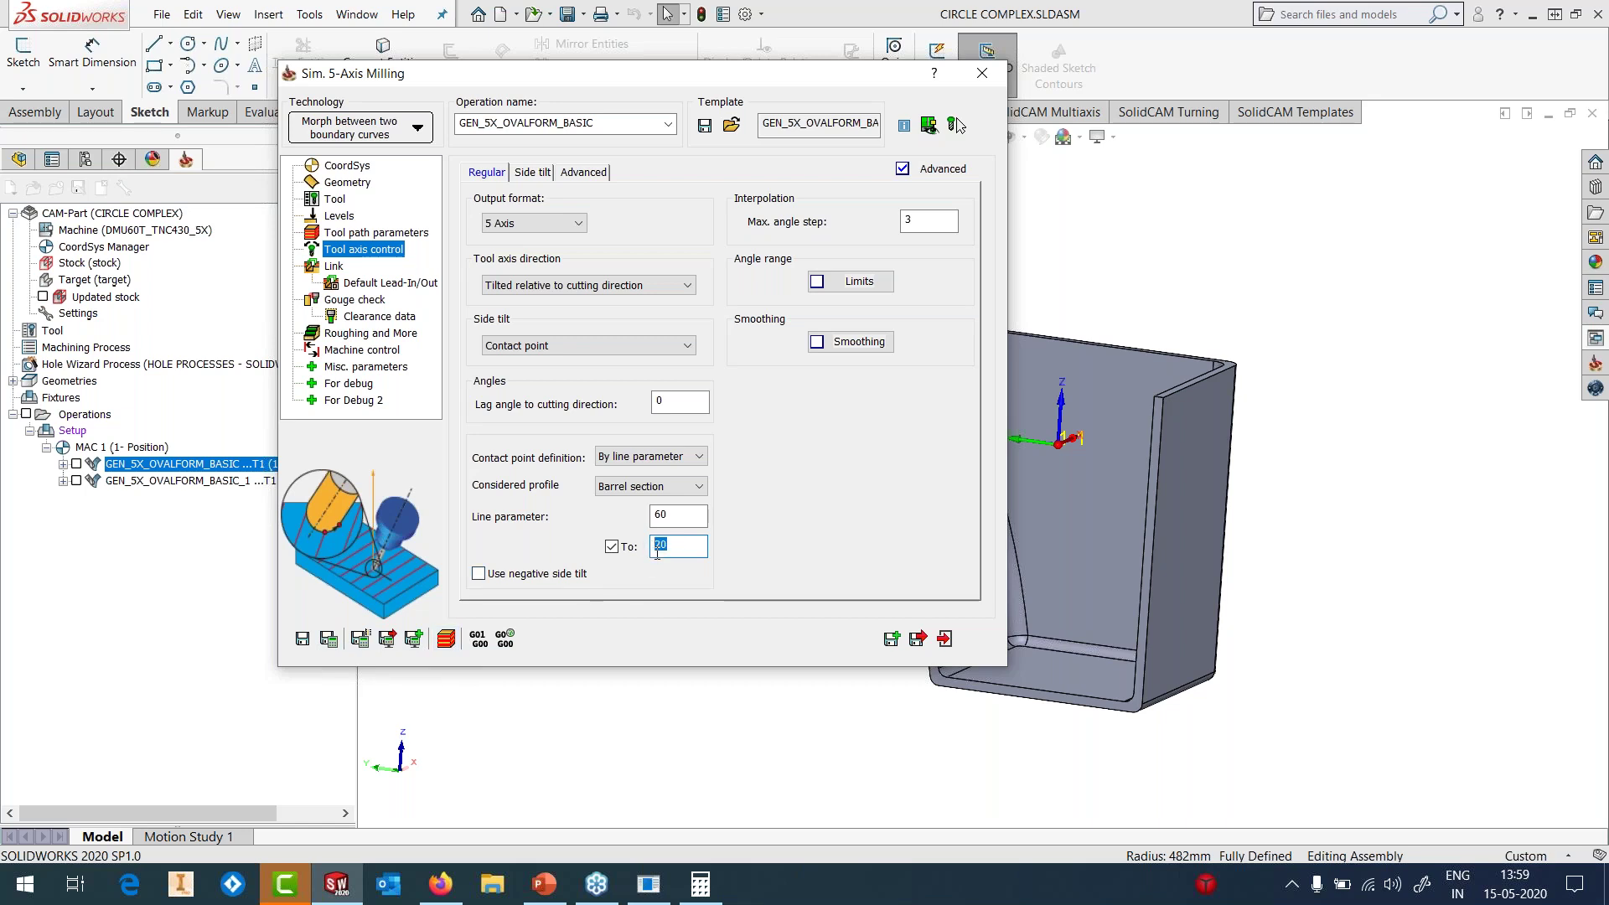
# - Collapse the operation dialog and inspect the floor fillet beside the curved wall by selecting its face
pyautogui.doubleClick(716, 73)
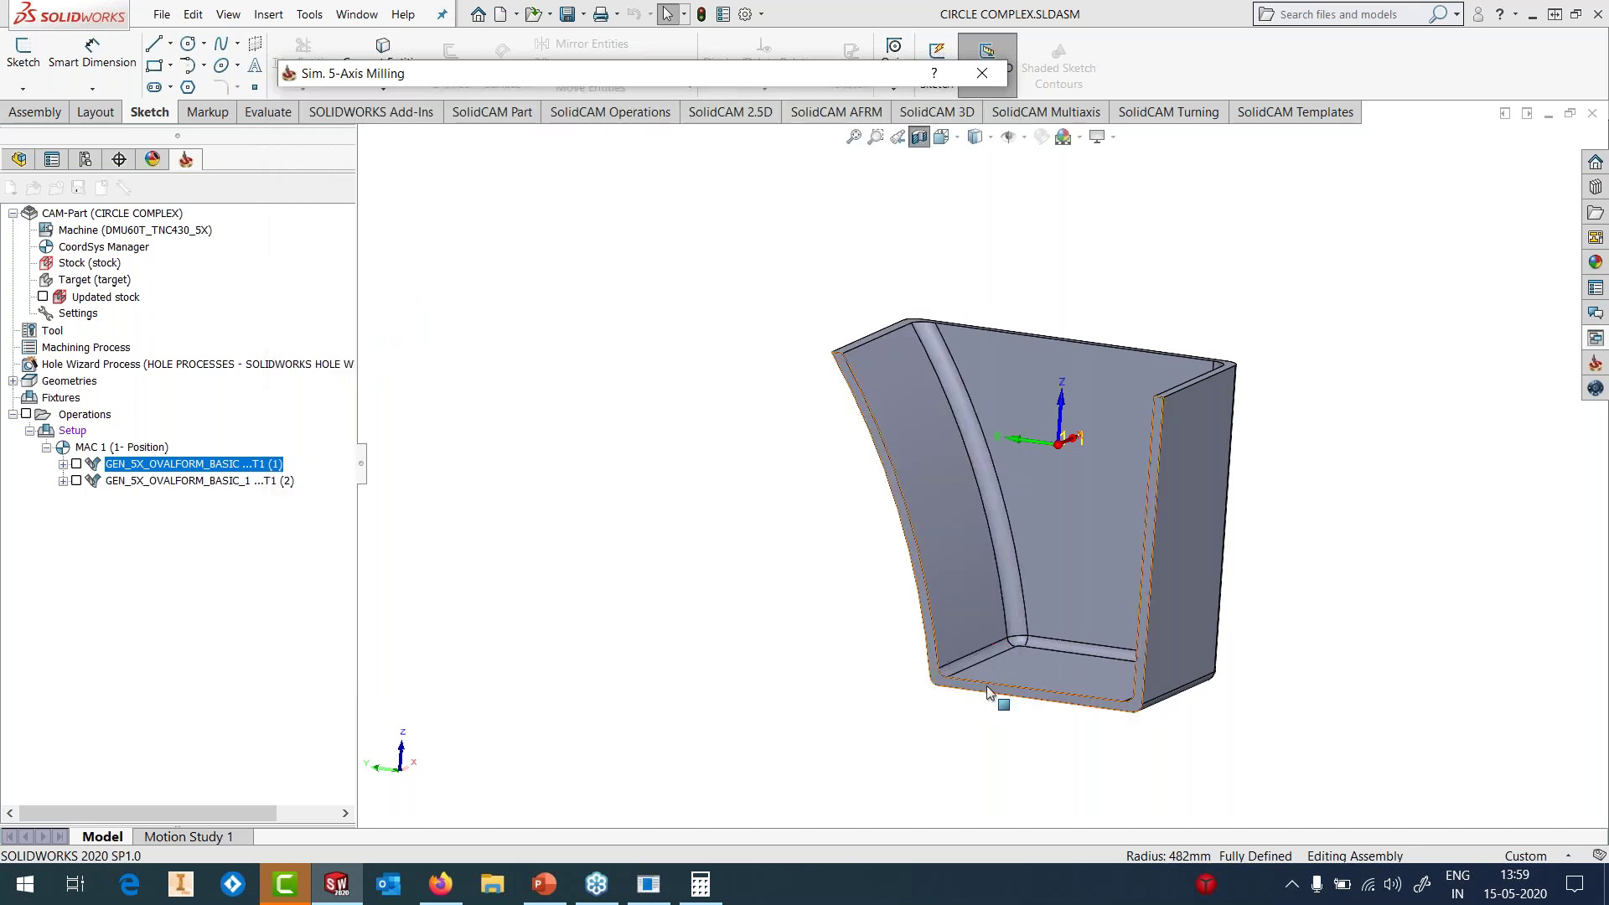
pyautogui.scroll(-5, 960, 657)
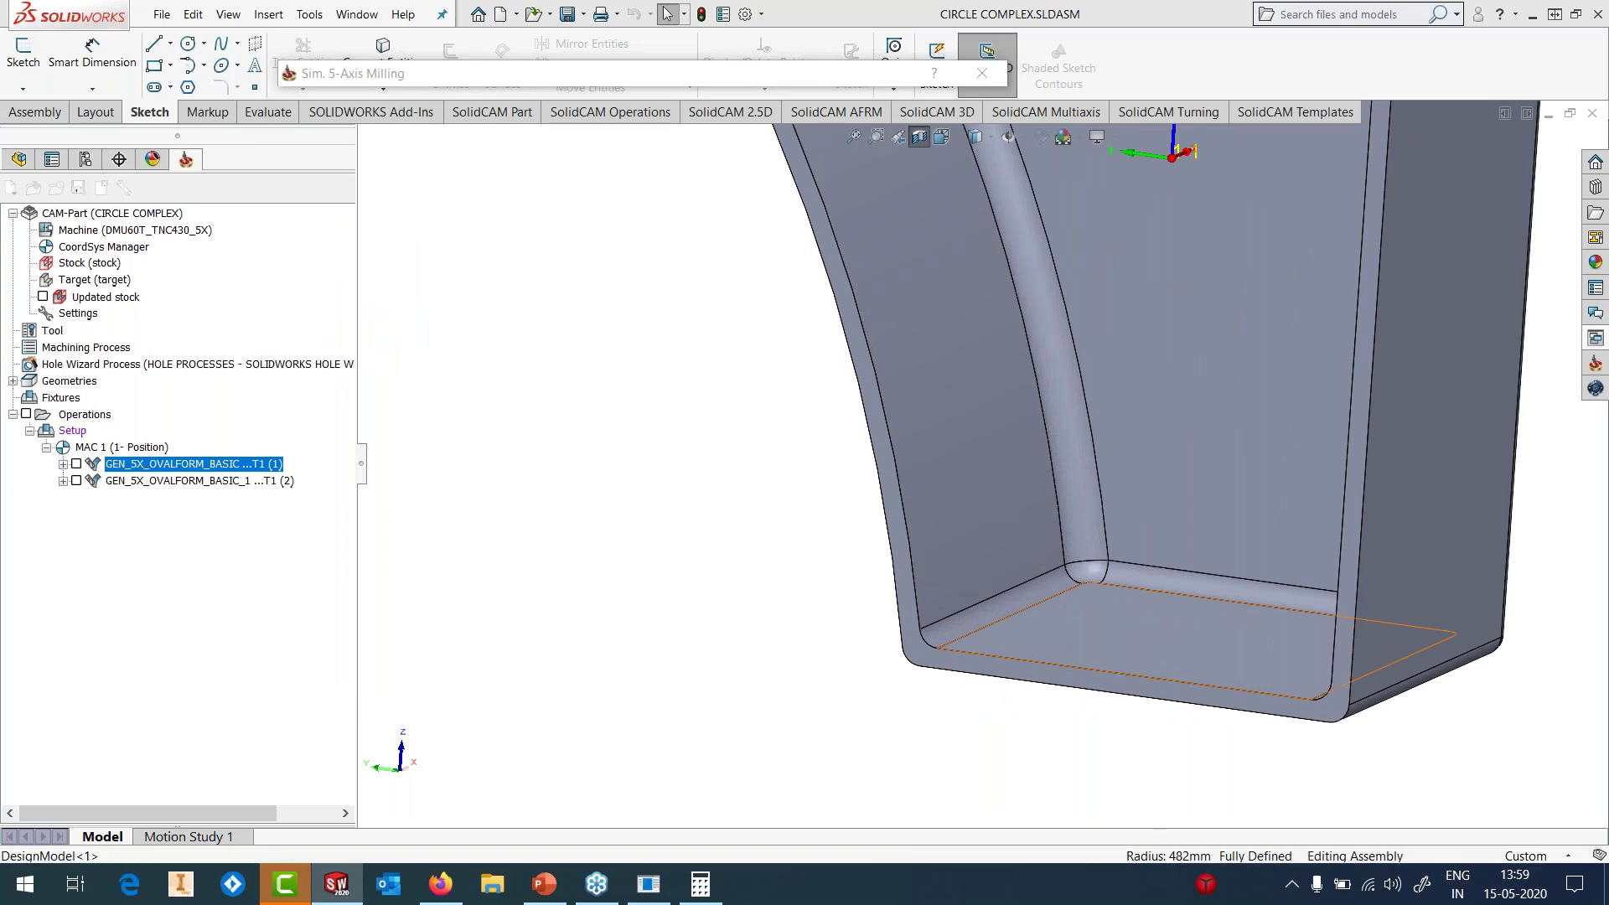
pyautogui.click(1018, 626)
pyautogui.click(1022, 606)
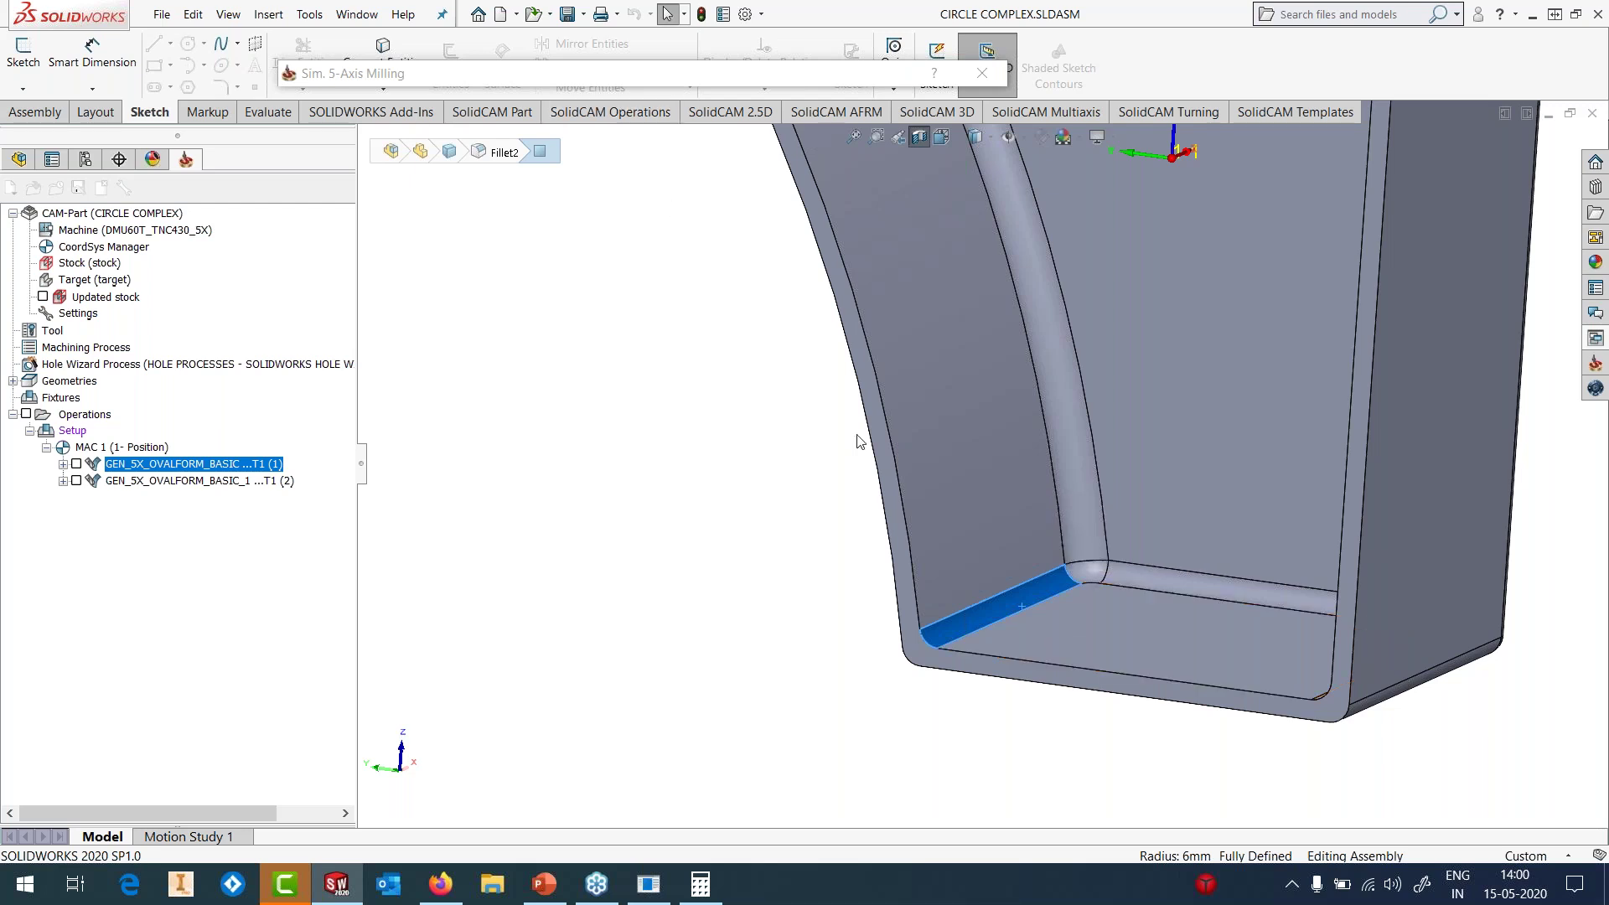
pyautogui.scroll(4, 949, 480)
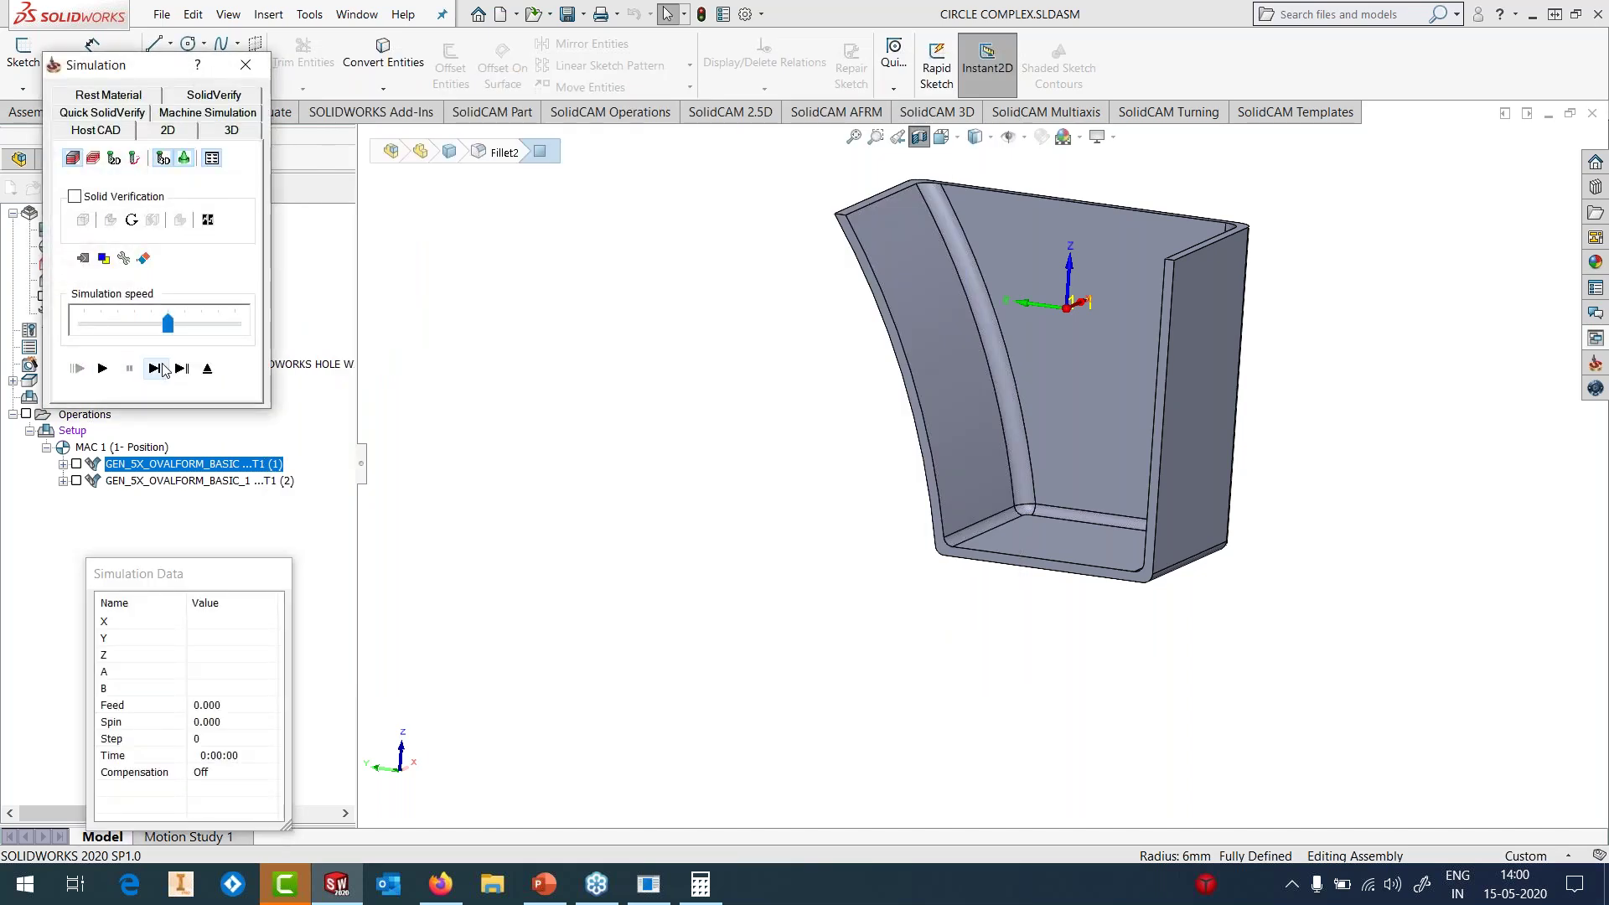
# - Advance the Host CAD simulation to the tool's initial position and orient the model to a side view facing the curved wall's profile
pyautogui.click(163, 371)
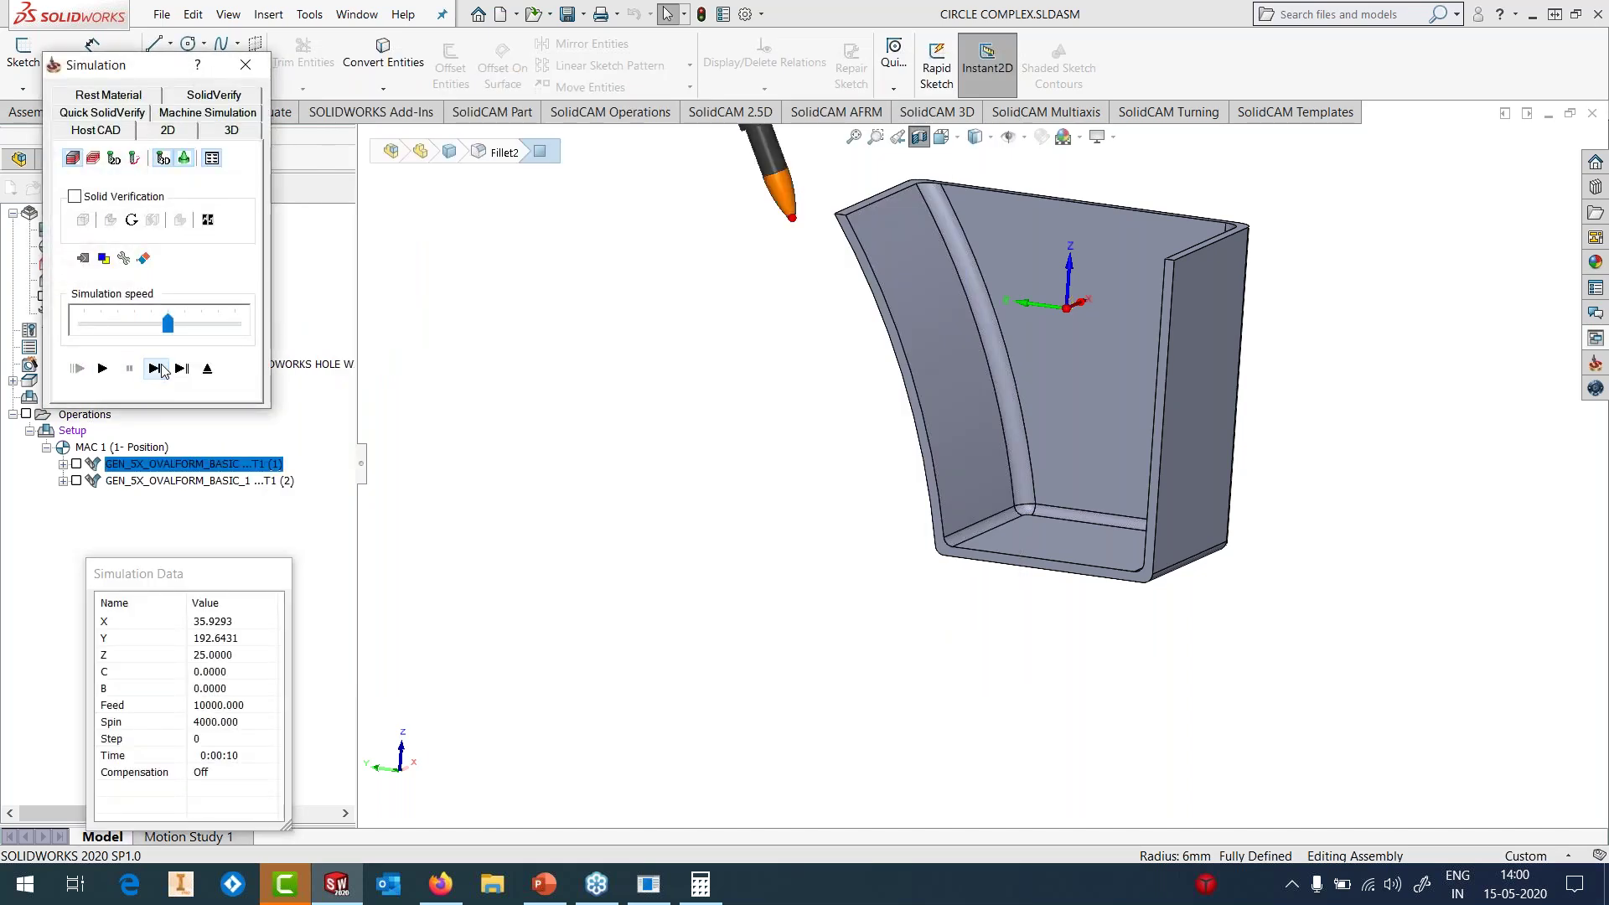
pyautogui.click(592, 469)
pyautogui.press('space')
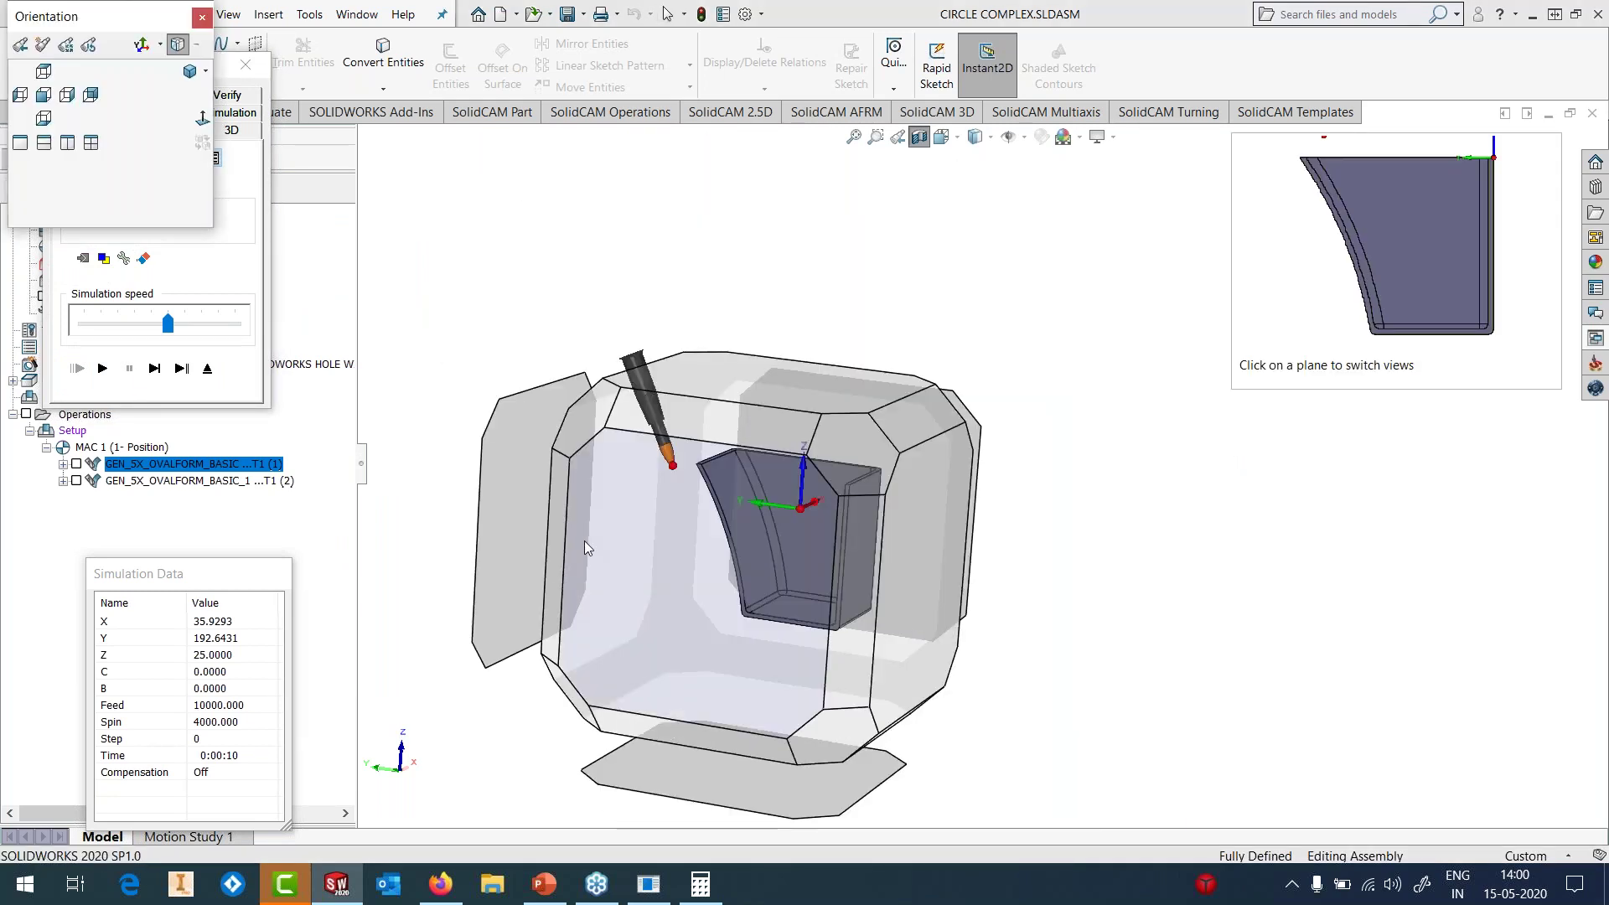
pyautogui.click(585, 540)
pyautogui.scroll(-5, 1005, 476)
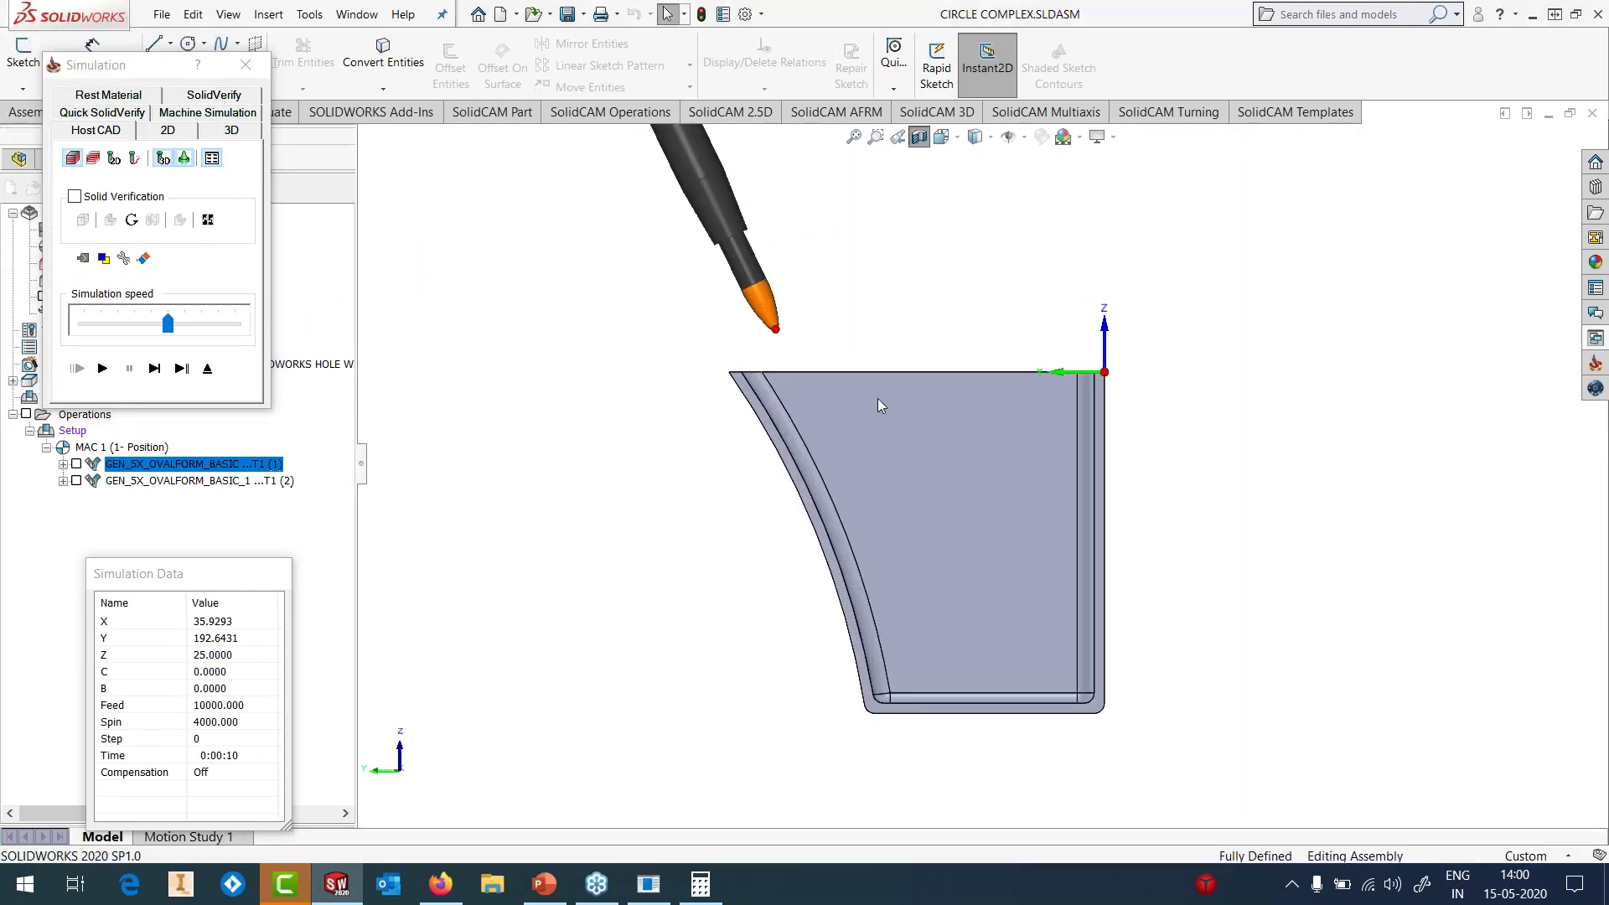
# - Step the simulation to the first cut and examine closely where the oval form tool contacts the curved wall
pyautogui.click(155, 370)
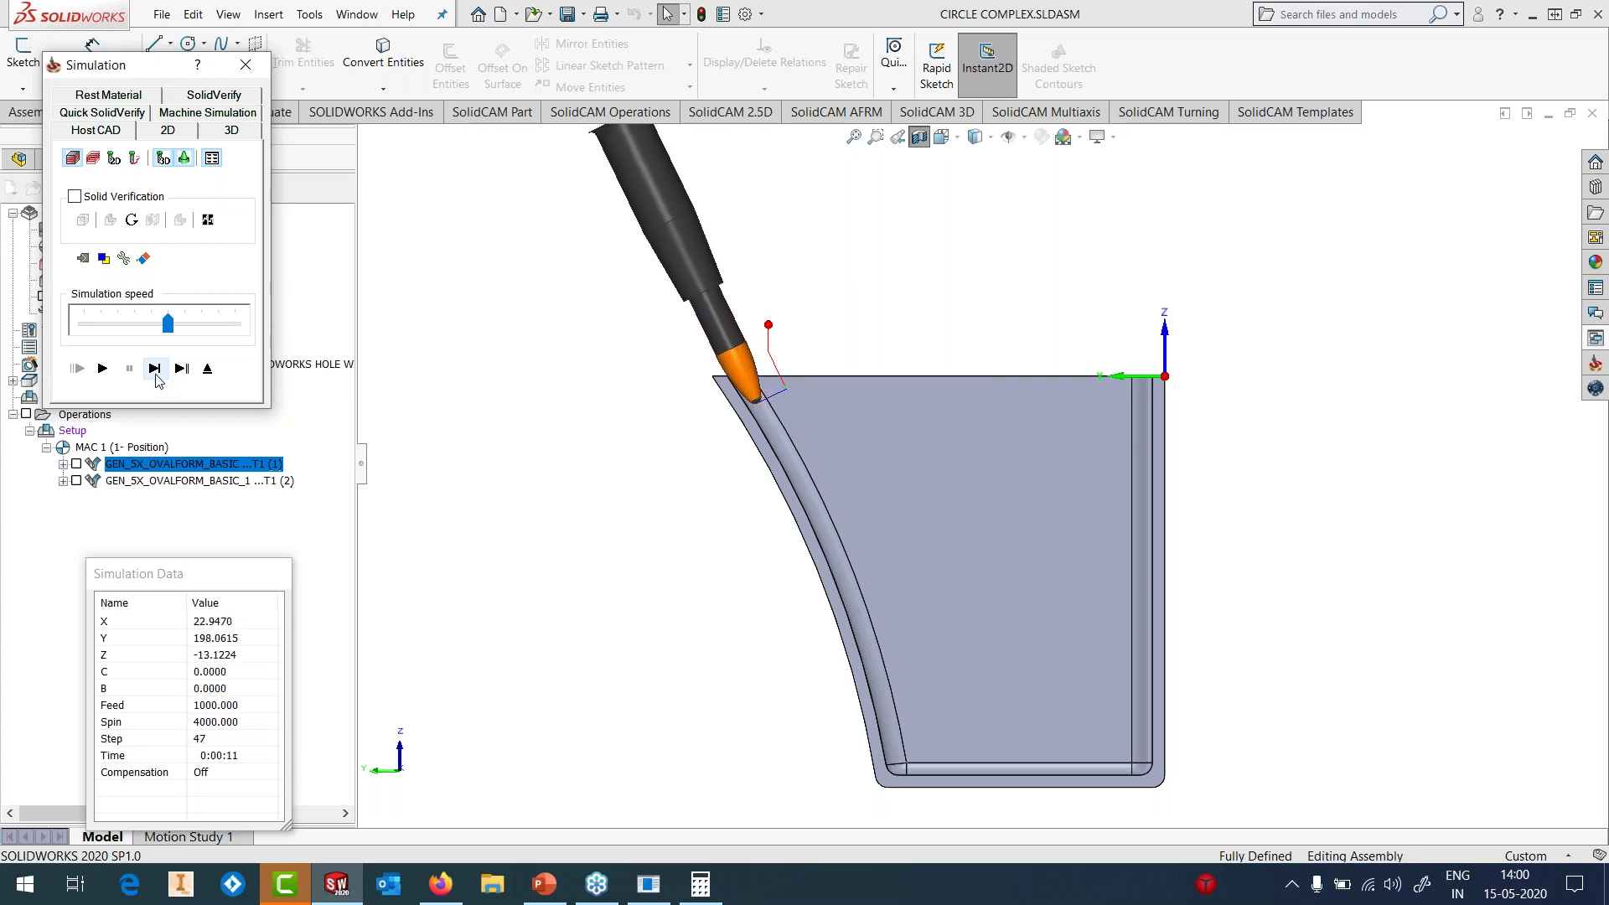
pyautogui.scroll(-4, 714, 448)
pyautogui.scroll(-3, 779, 368)
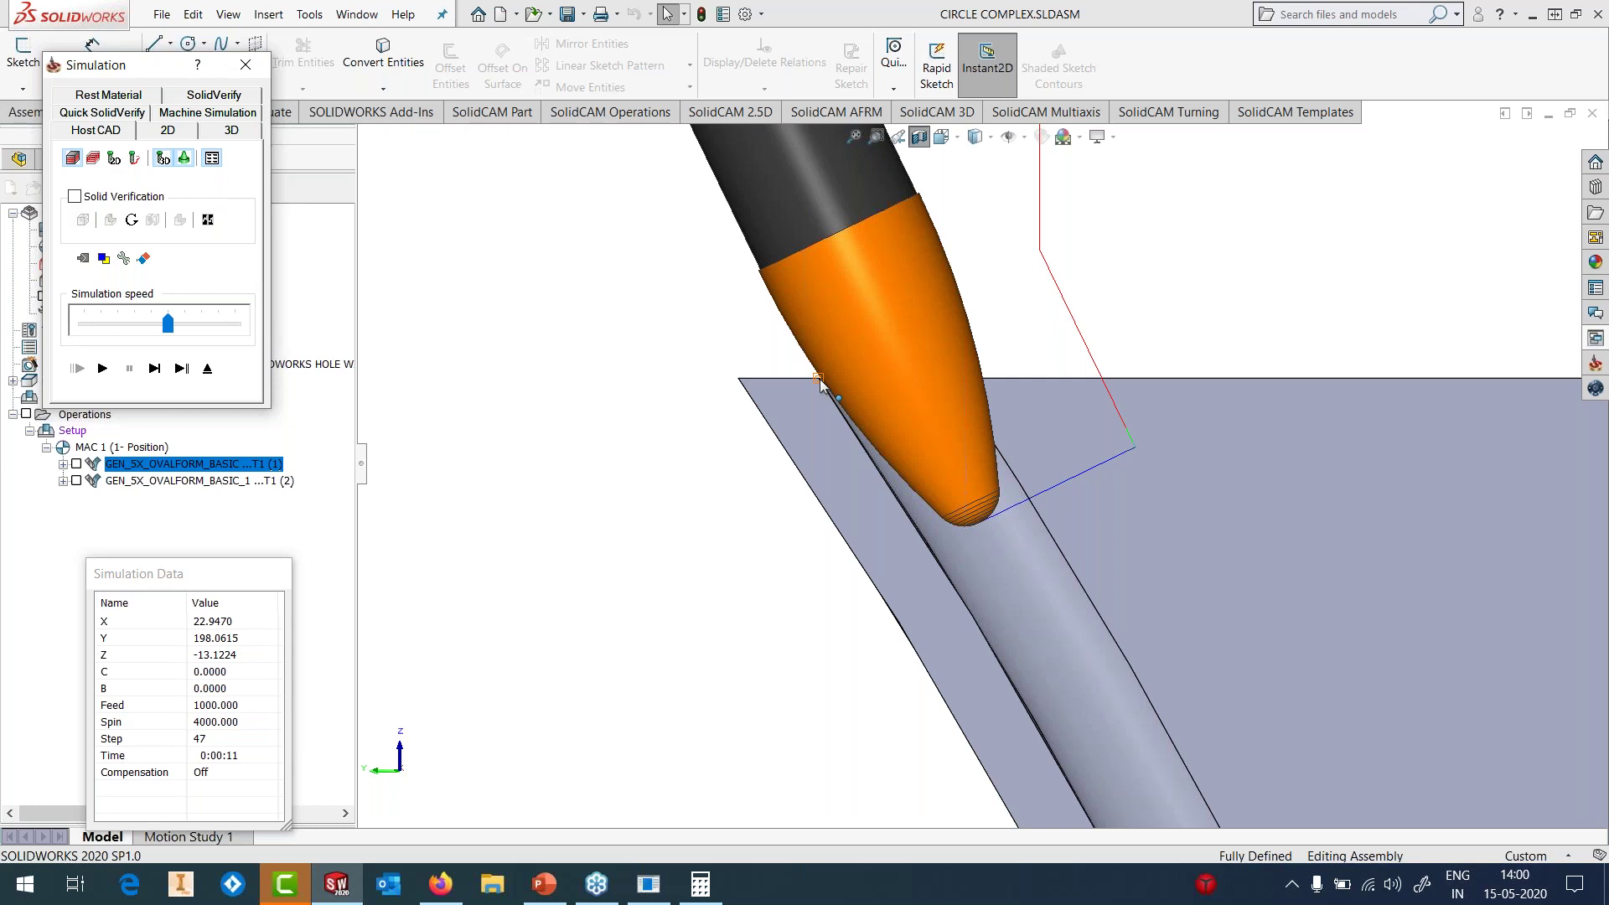
pyautogui.scroll(5, 955, 457)
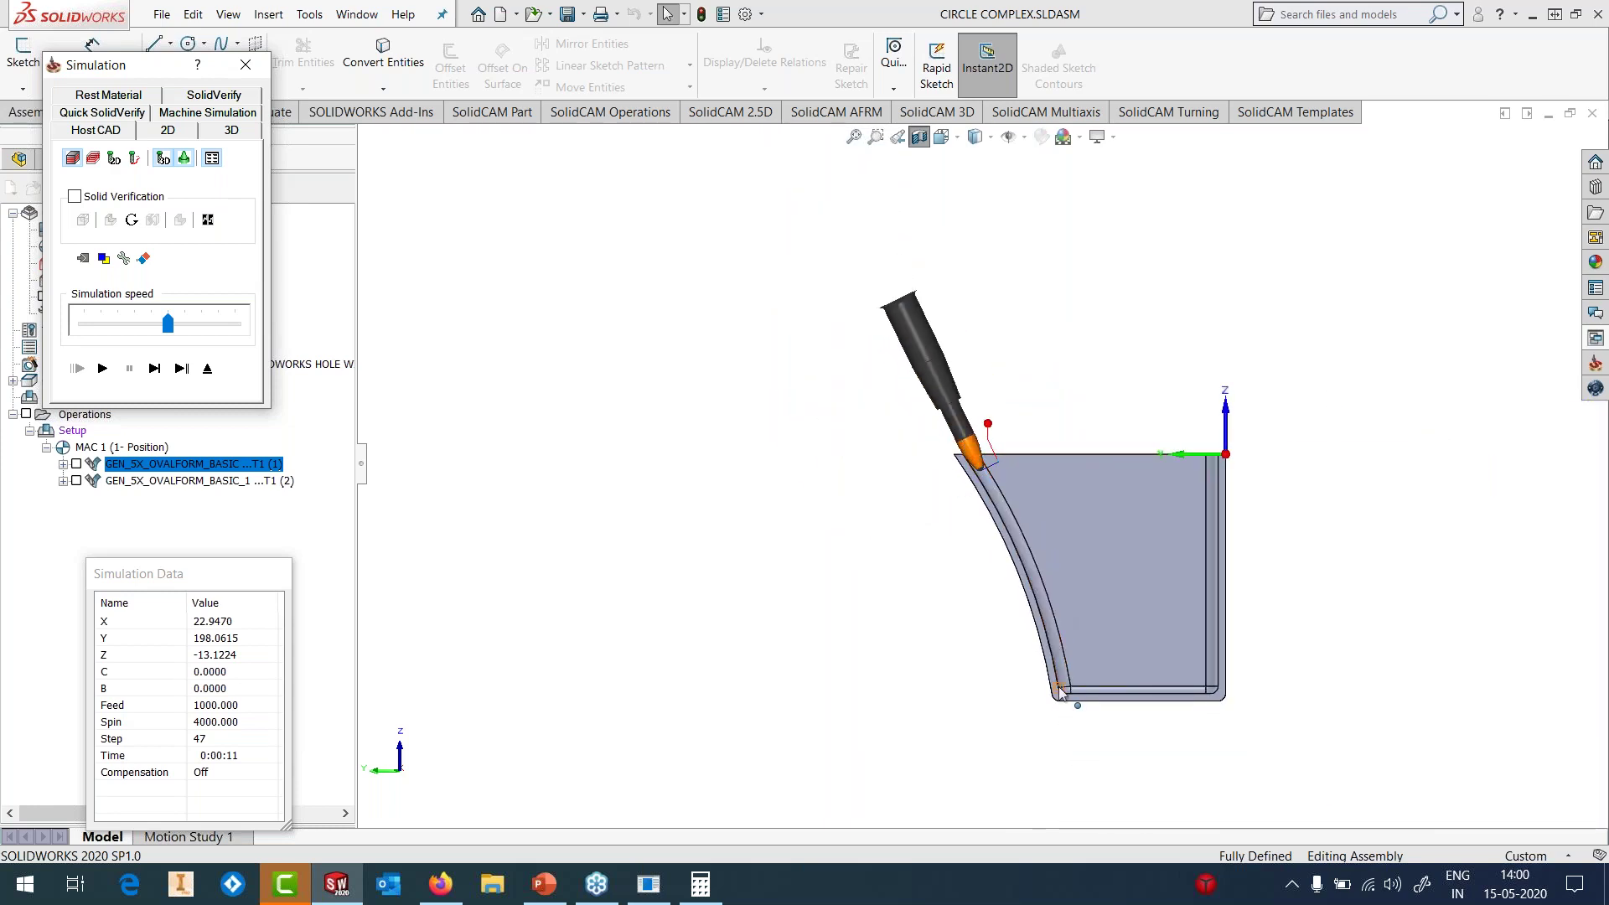
pyautogui.scroll(-3, 1181, 658)
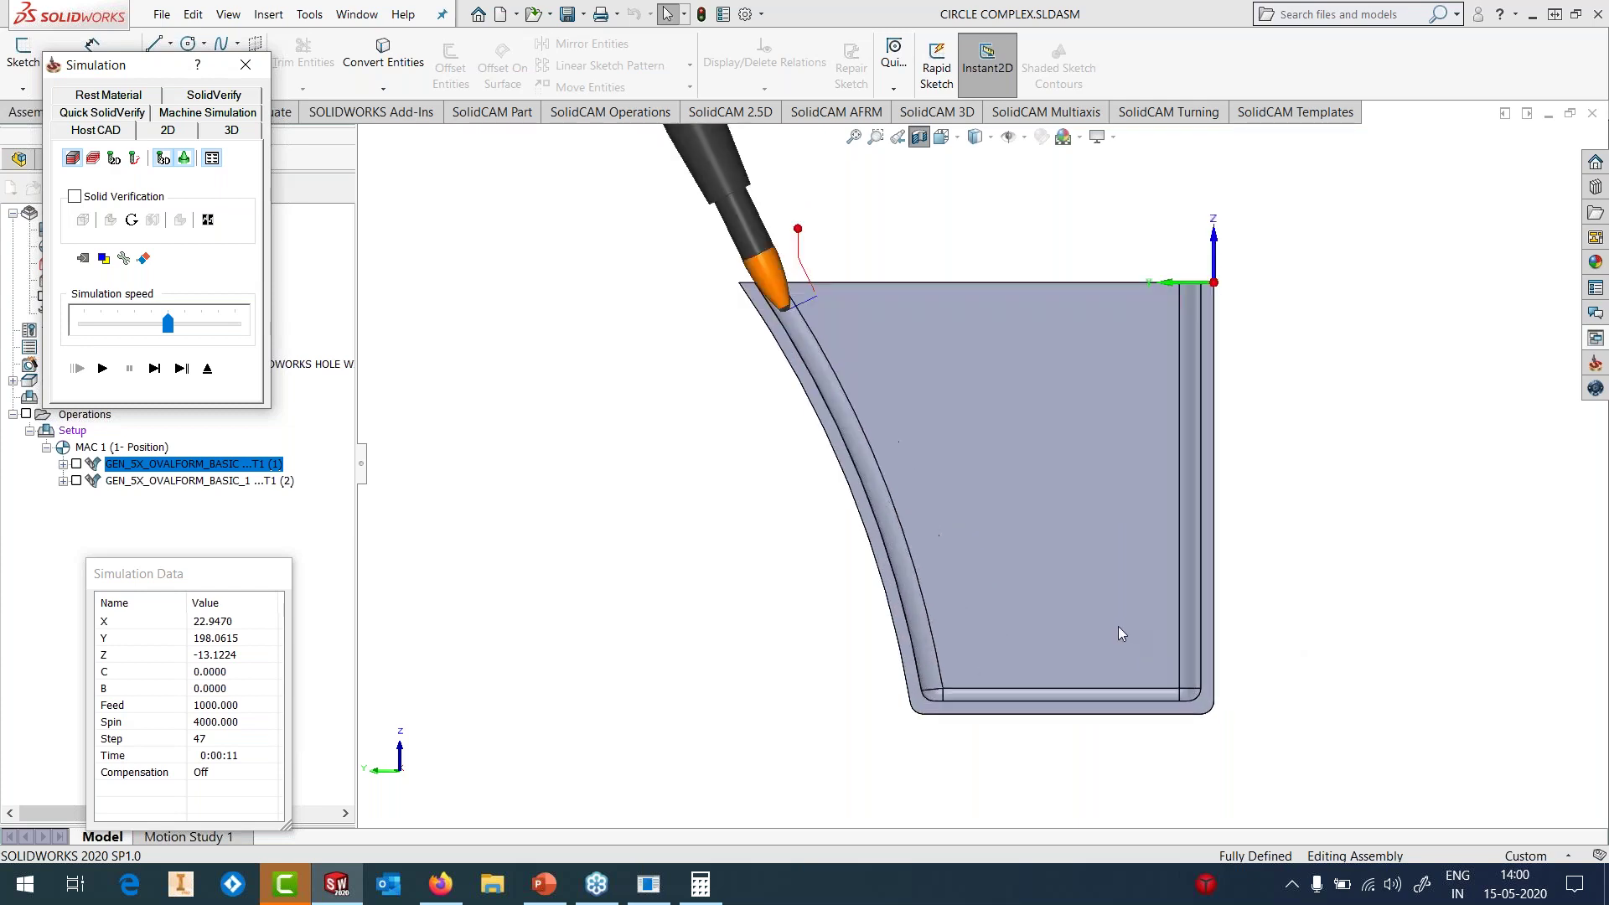
# - Reduce the simulation speed and play the GEN_5X_OVALFORM_BASIC tool path down the curved wall
pyautogui.click(122, 330)
pyautogui.click(104, 371)
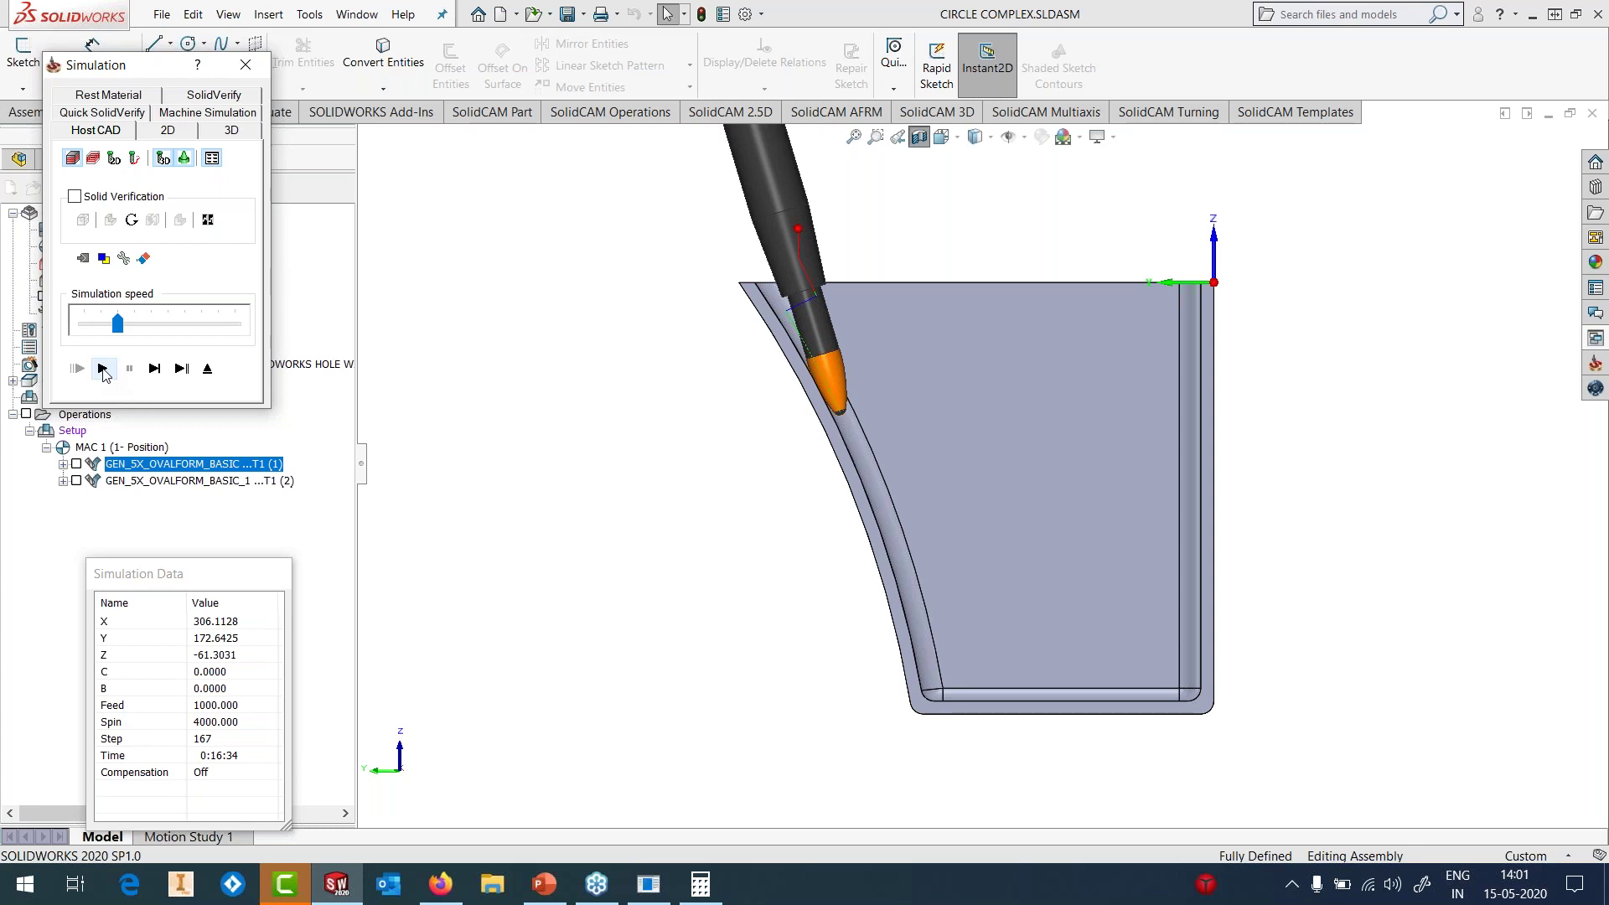
pyautogui.click(103, 370)
pyautogui.click(103, 369)
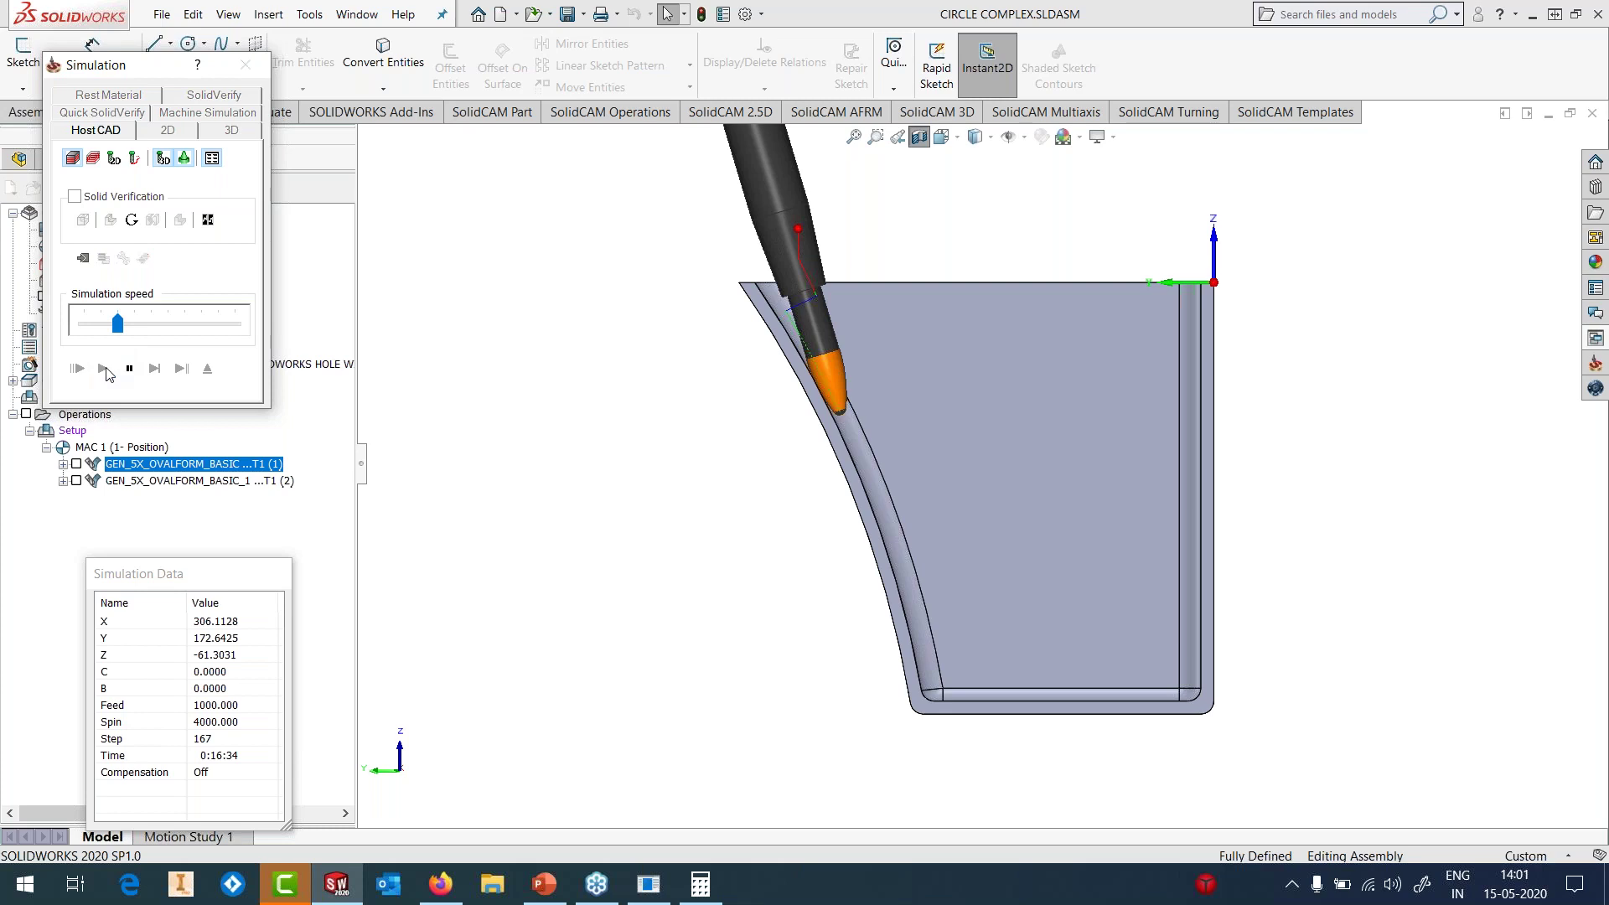
# - Raise the simulation speed, inspect the partial tool path from an angled view, and exit the simulation and its operation
pyautogui.moveTo(133, 331); pyautogui.dragTo(149, 335)
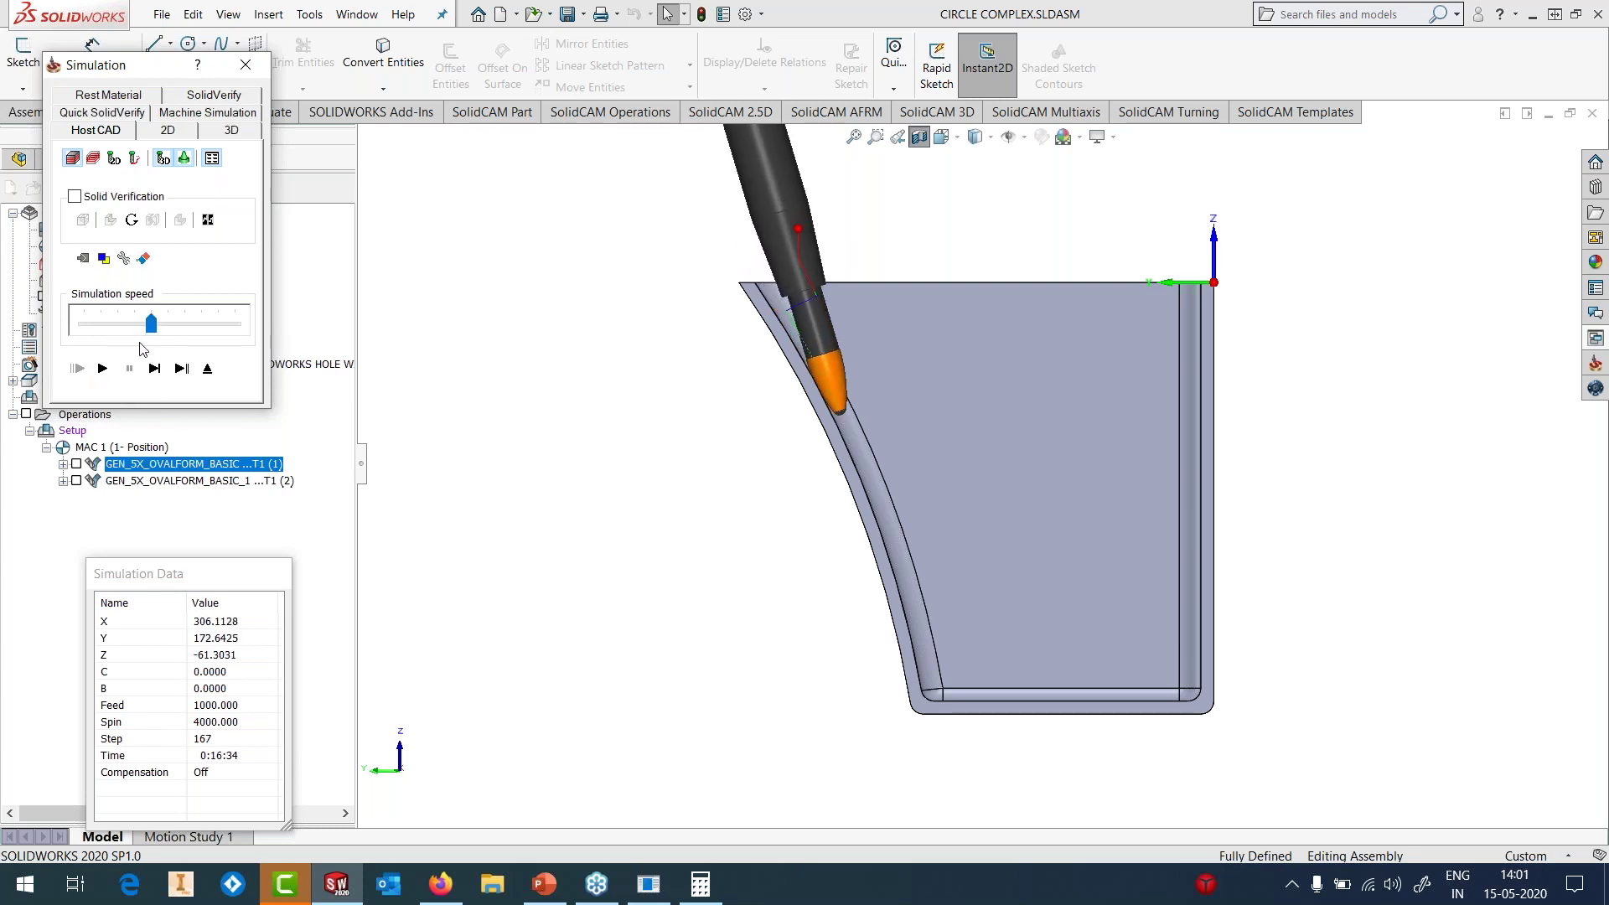
pyautogui.moveTo(951, 467); pyautogui.dragTo(899, 486, button='middle')
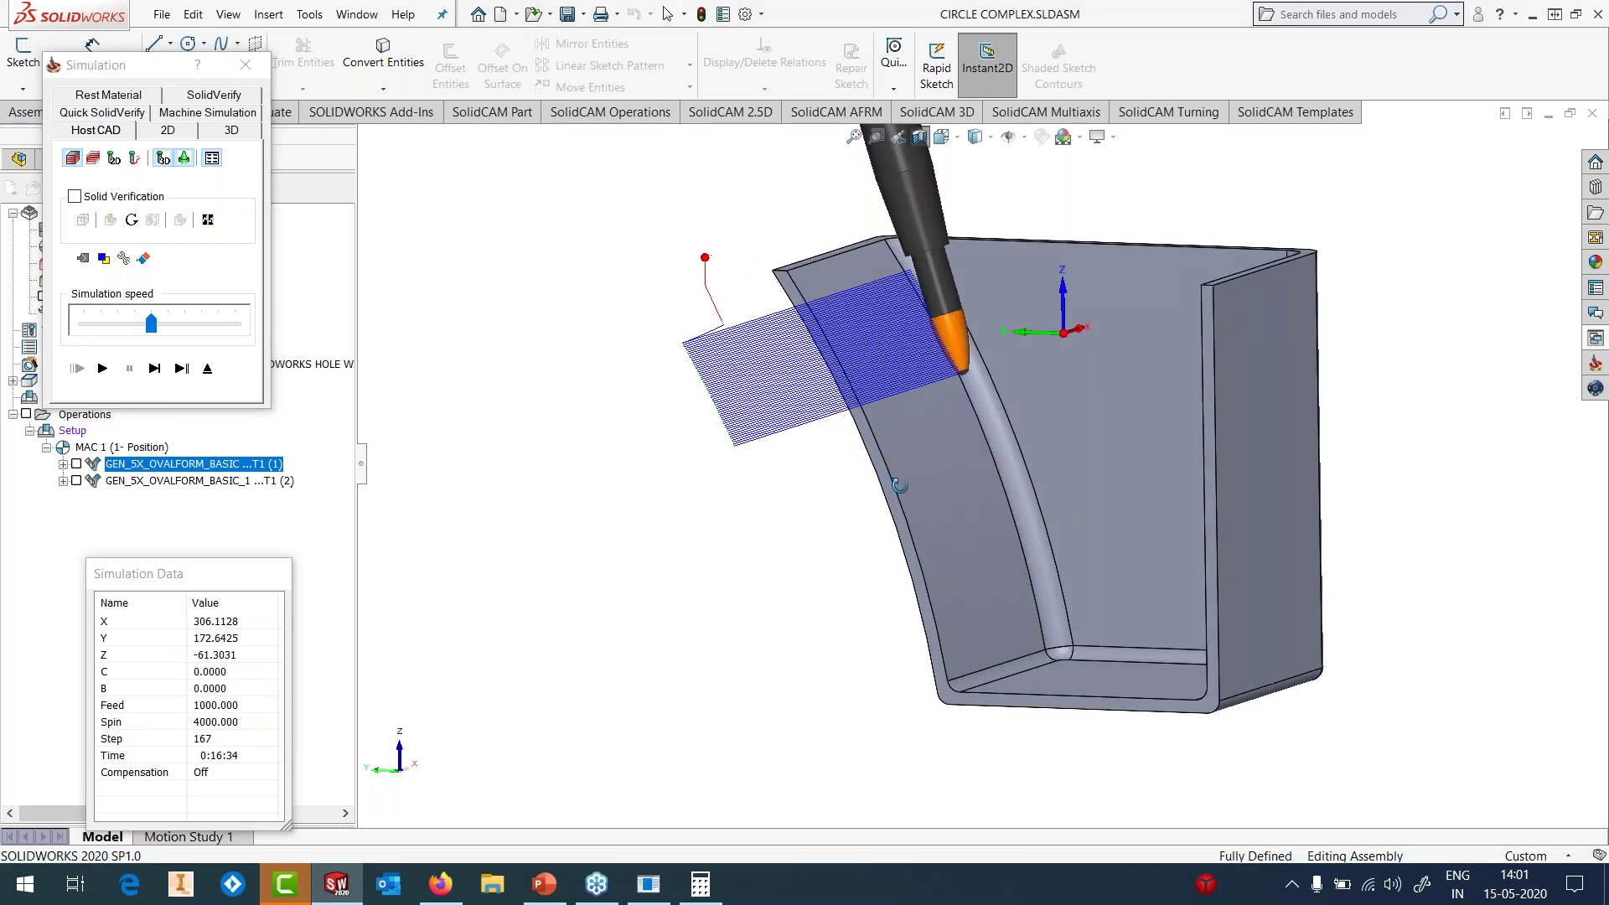
pyautogui.click(207, 369)
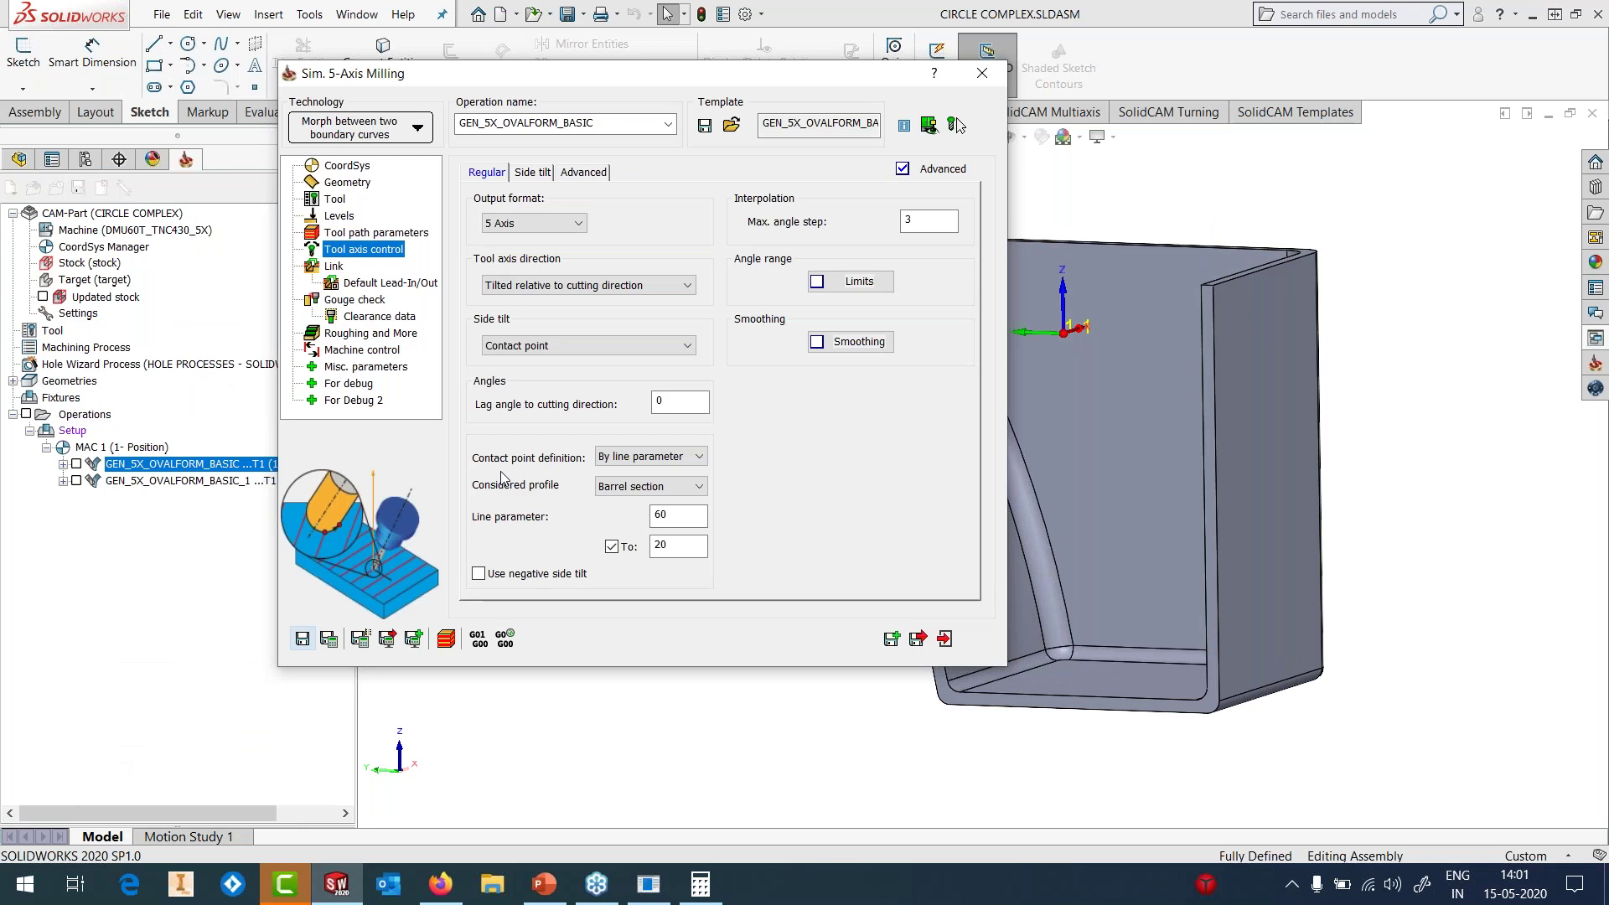
pyautogui.click(990, 78)
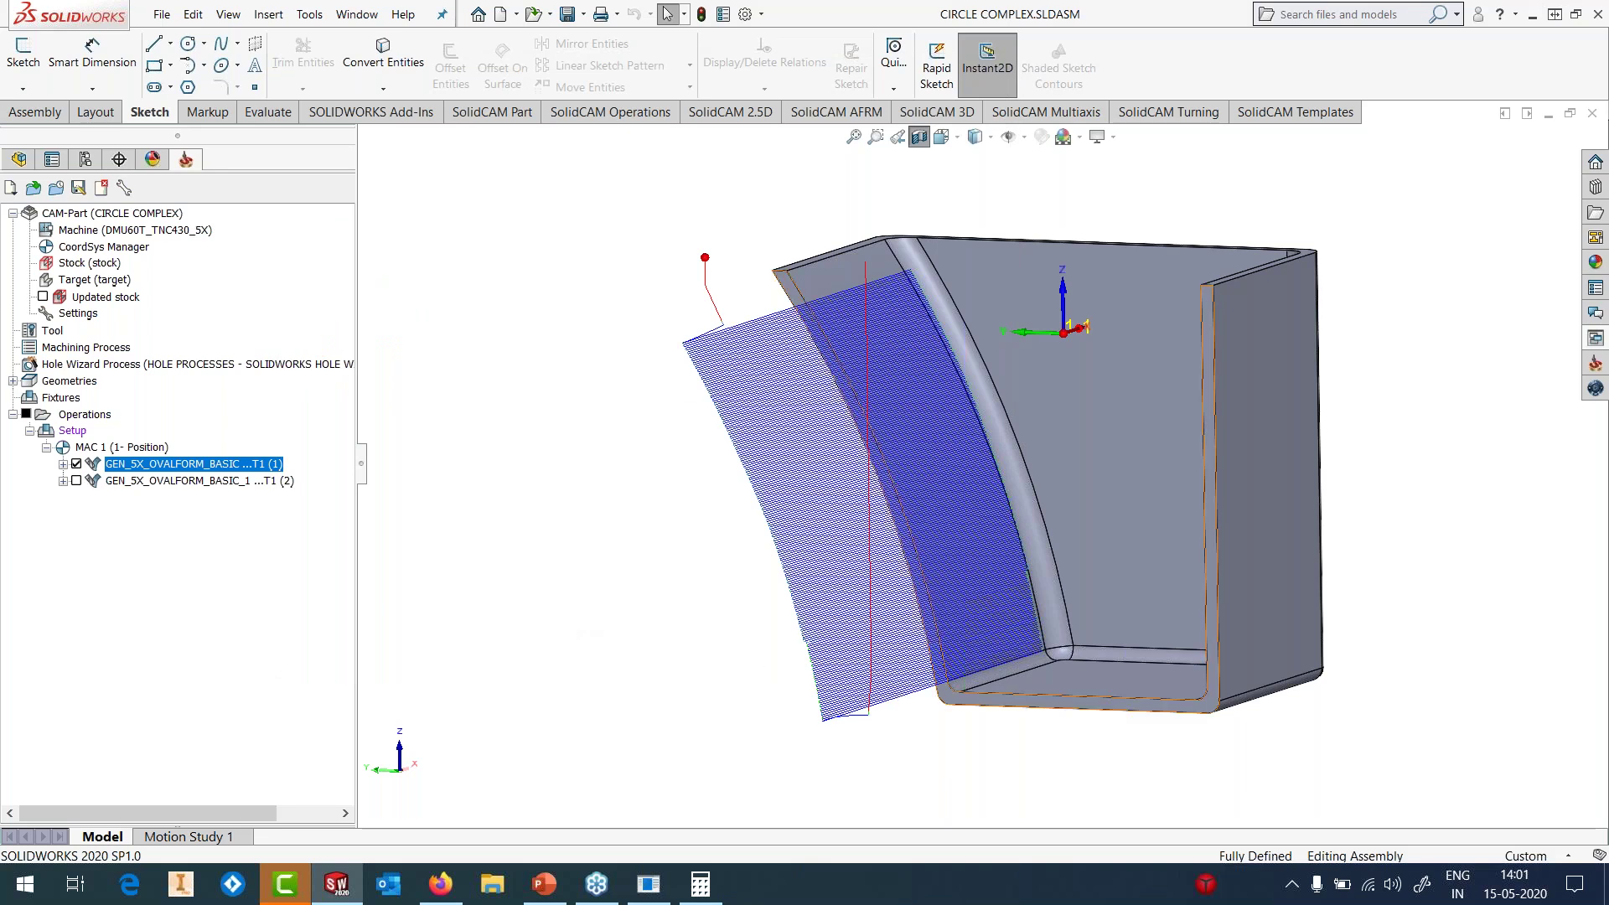
# - Examine the tool path near the lower corner and switch the display from GEN_5X_OVALFORM_BASIC to GEN_5X_OVALFORM_BASIC_1
pyautogui.scroll(-5, 1037, 700)
pyautogui.moveTo(998, 557); pyautogui.dragTo(958, 585, button='middle')
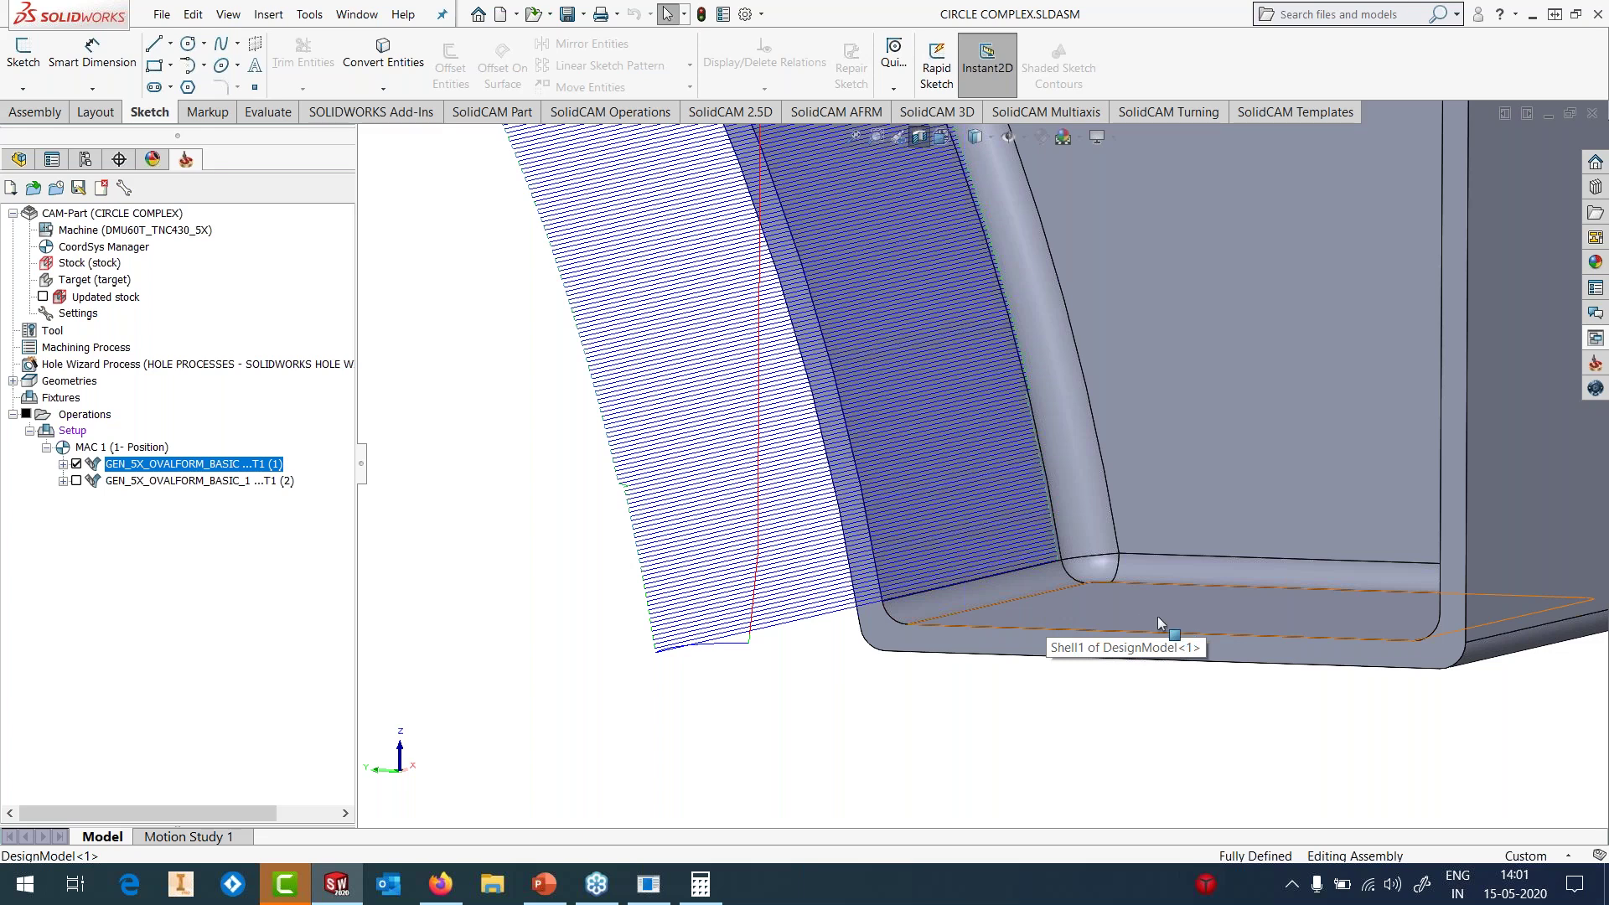
pyautogui.click(77, 464)
pyautogui.click(76, 481)
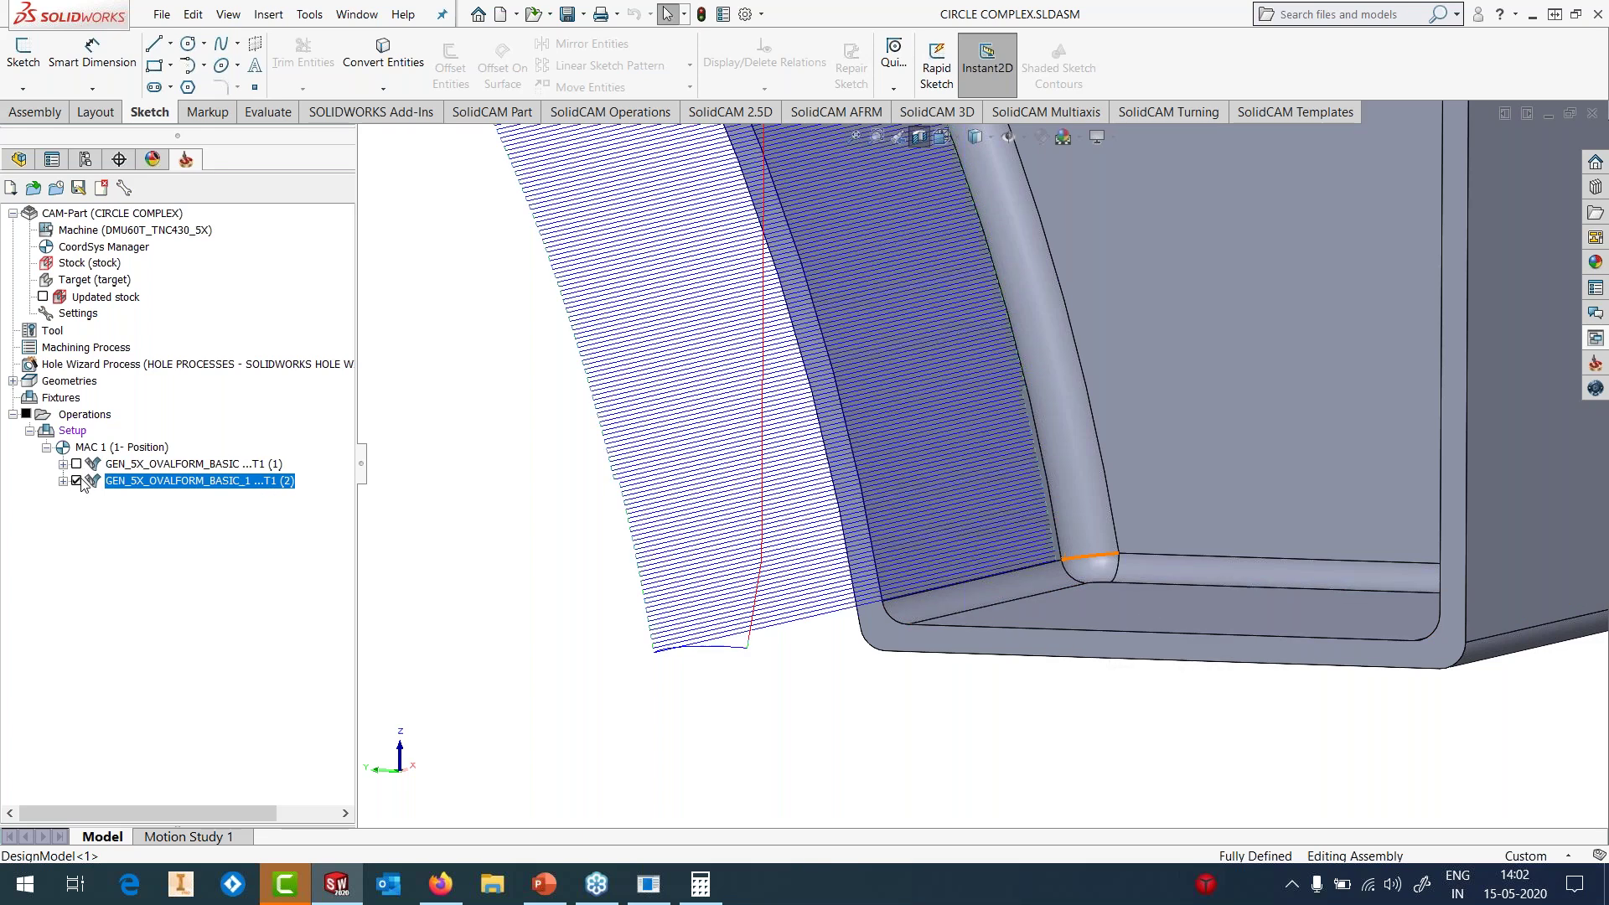
# - Simulate GEN_5X_OVALFORM_BASIC_1 in Host CAD and play it in a side view facing the curved wall's profile
pyautogui.rightClick(164, 490)
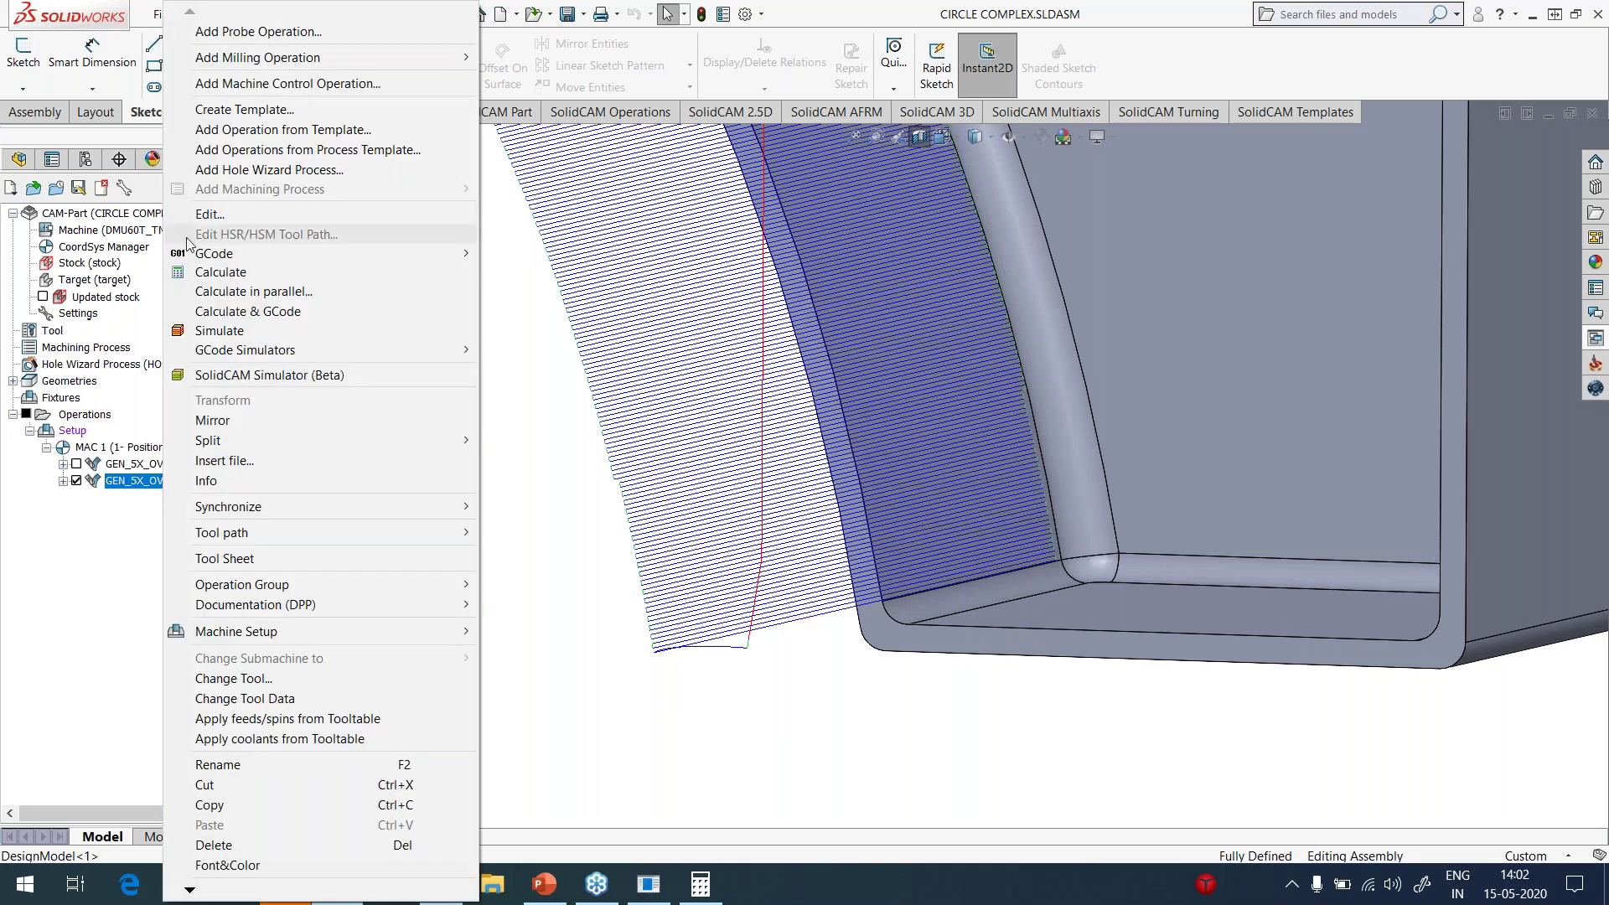
pyautogui.click(186, 334)
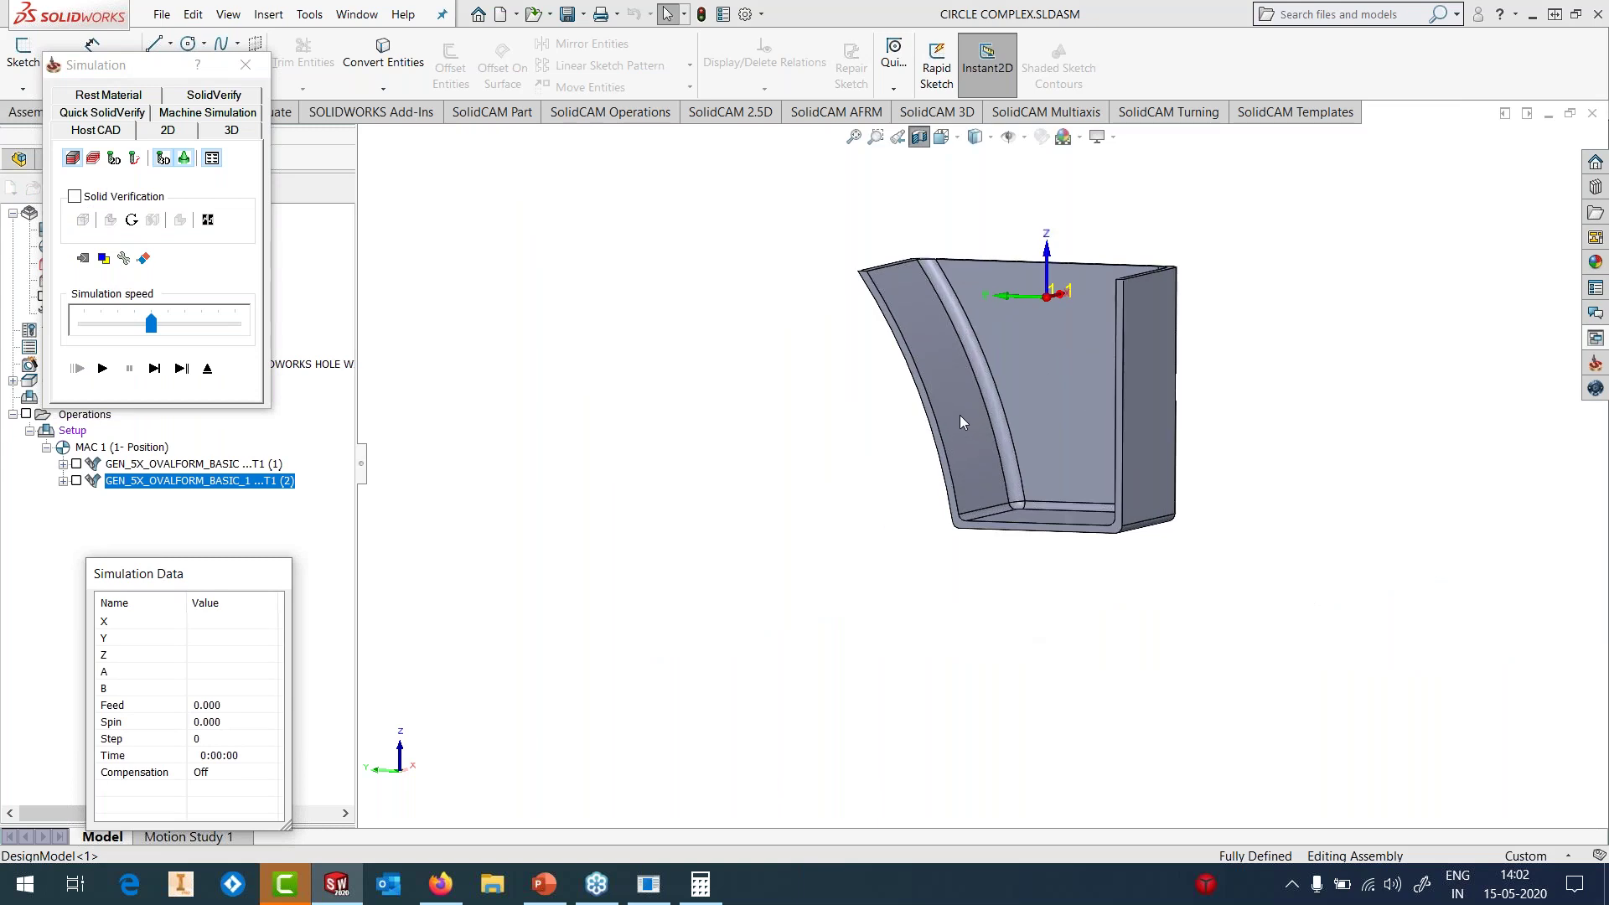
pyautogui.click(985, 384)
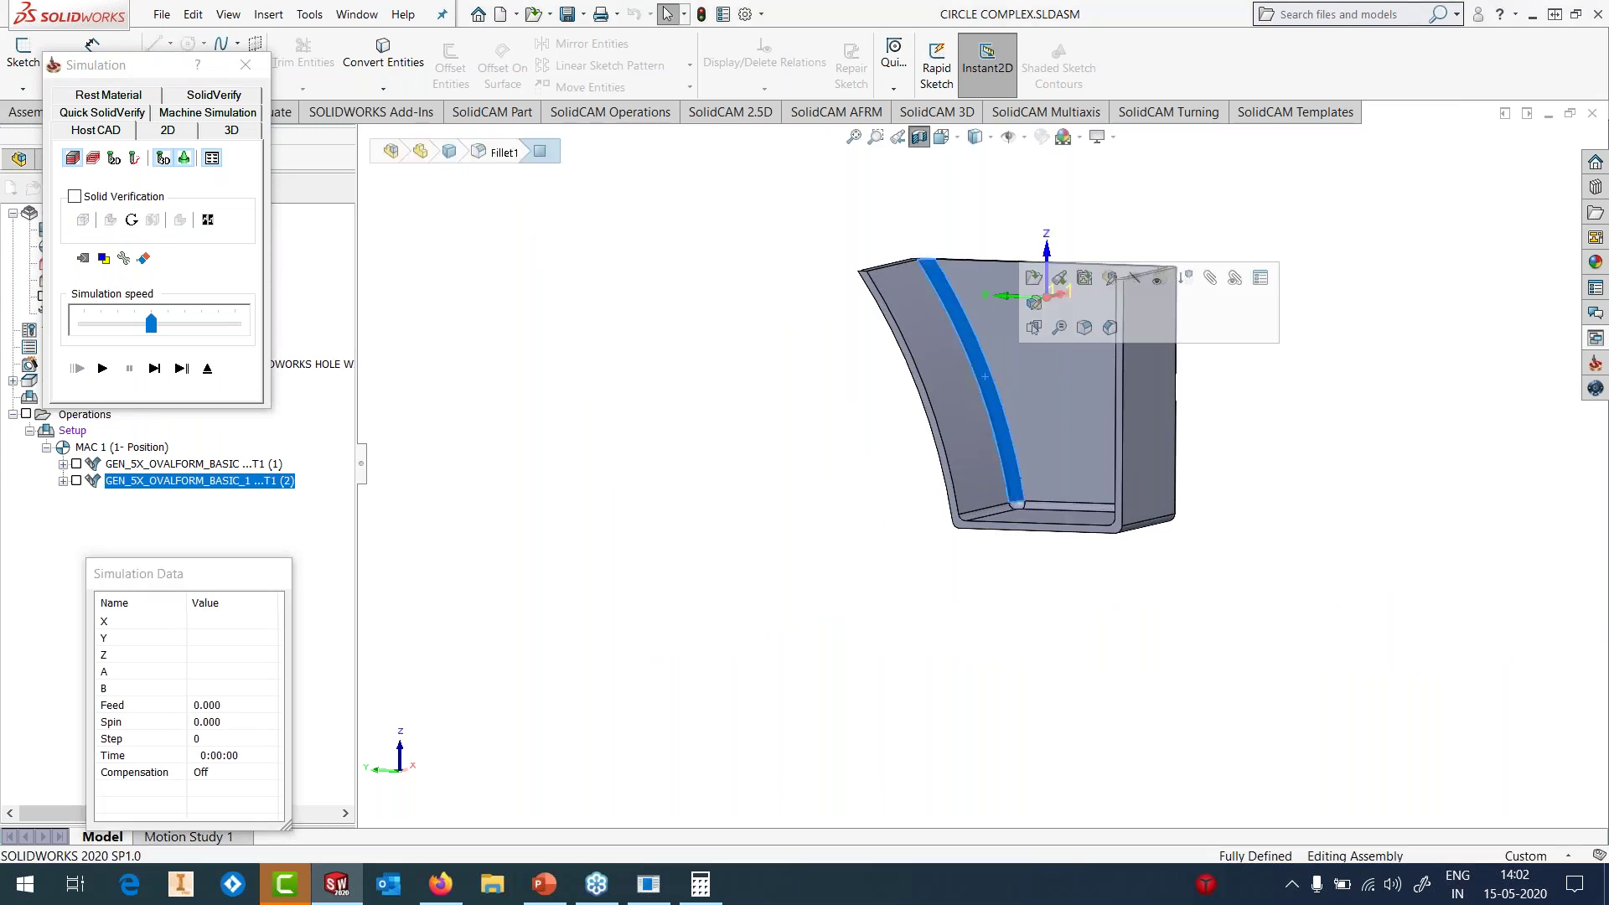
pyautogui.press('space')
pyautogui.click(753, 465)
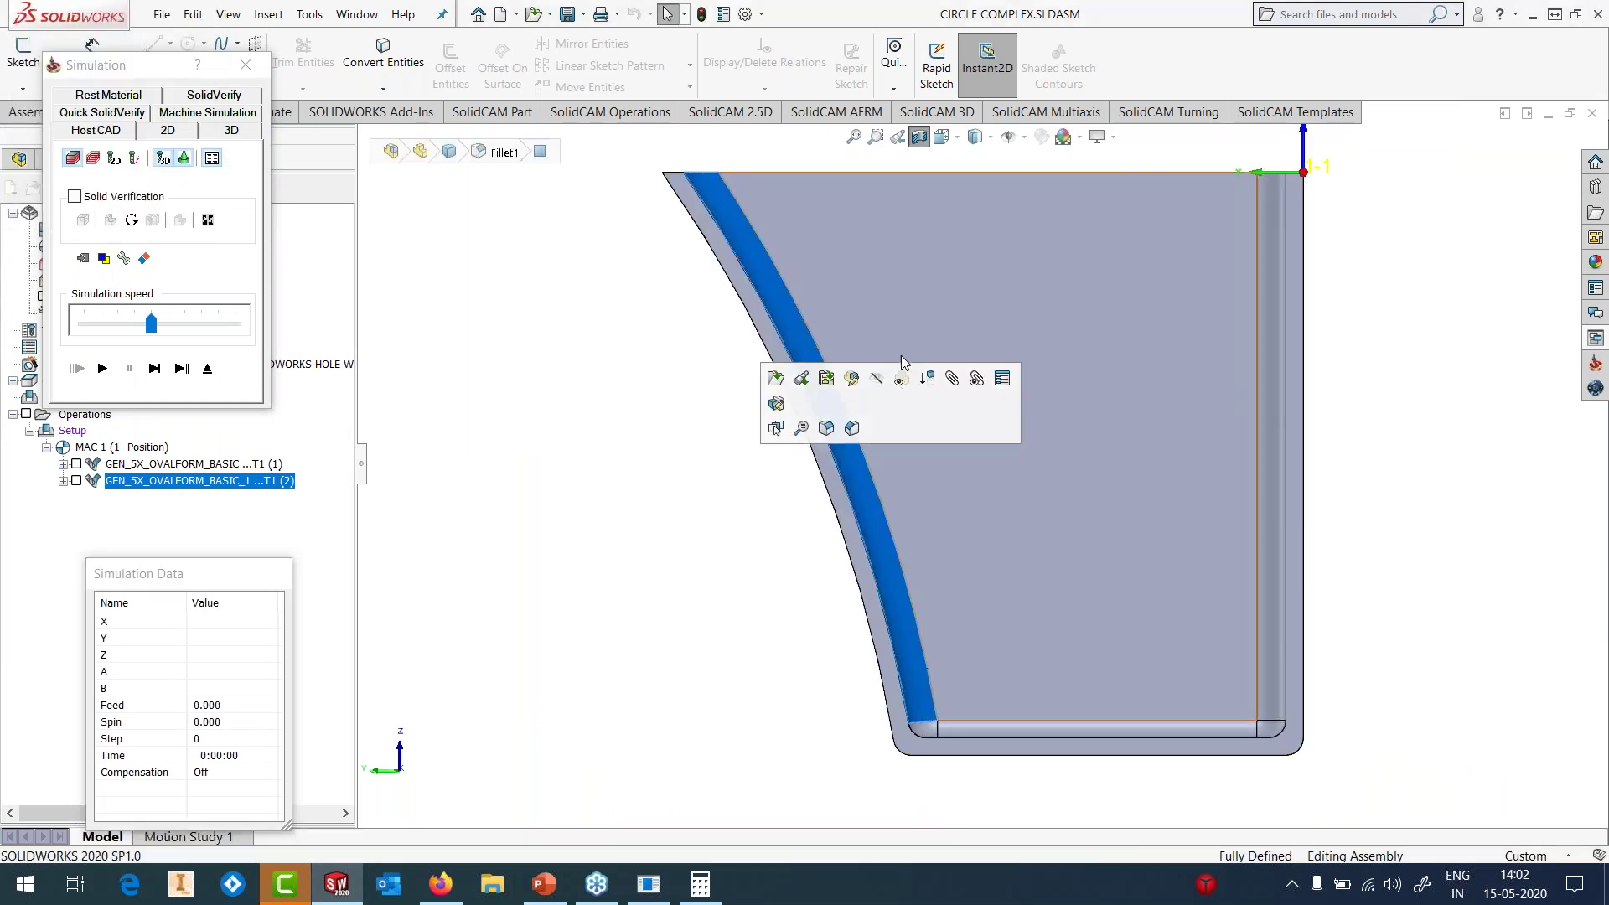
pyautogui.click(901, 383)
pyautogui.click(102, 367)
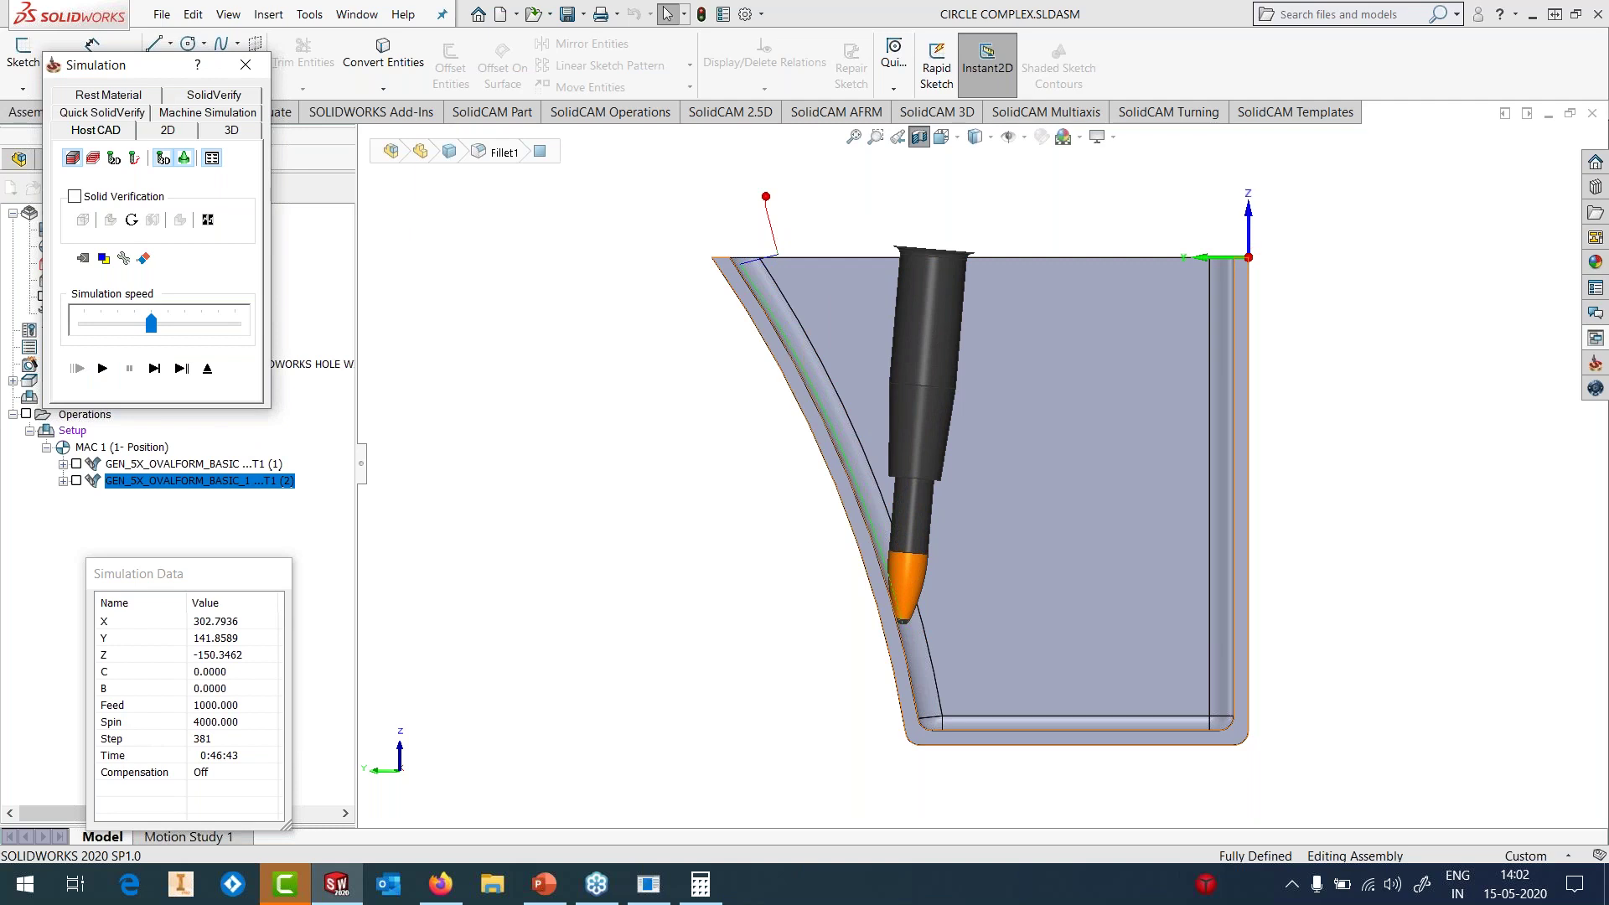
# - Reduce the simulation speed, play the remaining tool path to the curved wall's lower end, and pause it there
pyautogui.scroll(-3, 895, 639)
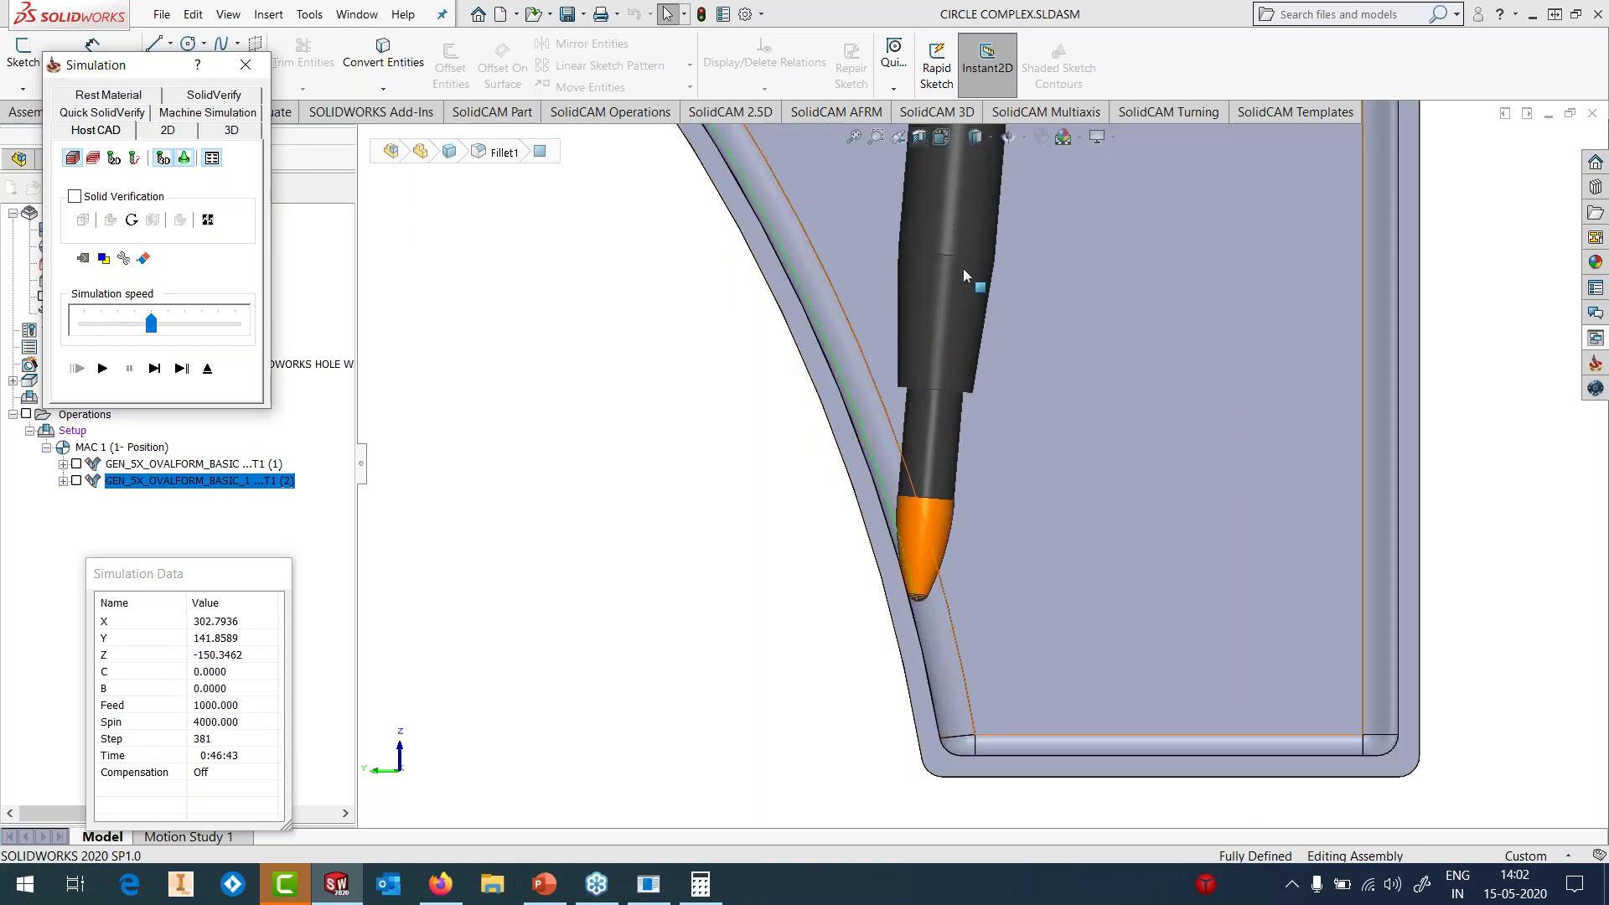
pyautogui.scroll(2, 964, 515)
pyautogui.scroll(2, 958, 507)
pyautogui.scroll(-2, 1175, 561)
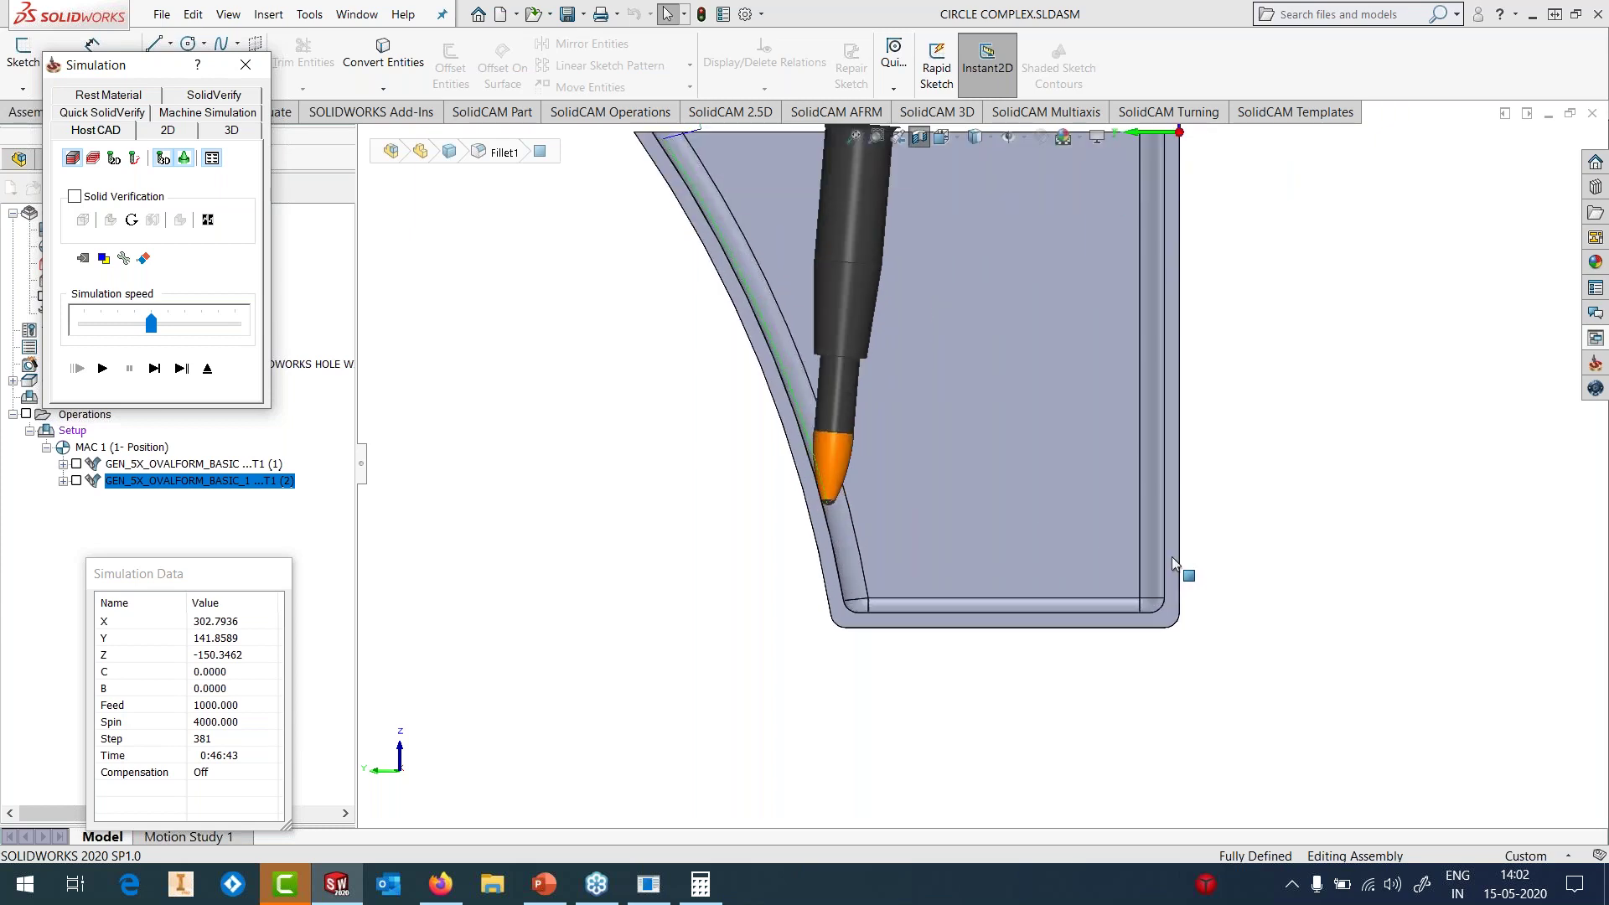
pyautogui.click(116, 325)
pyautogui.click(104, 370)
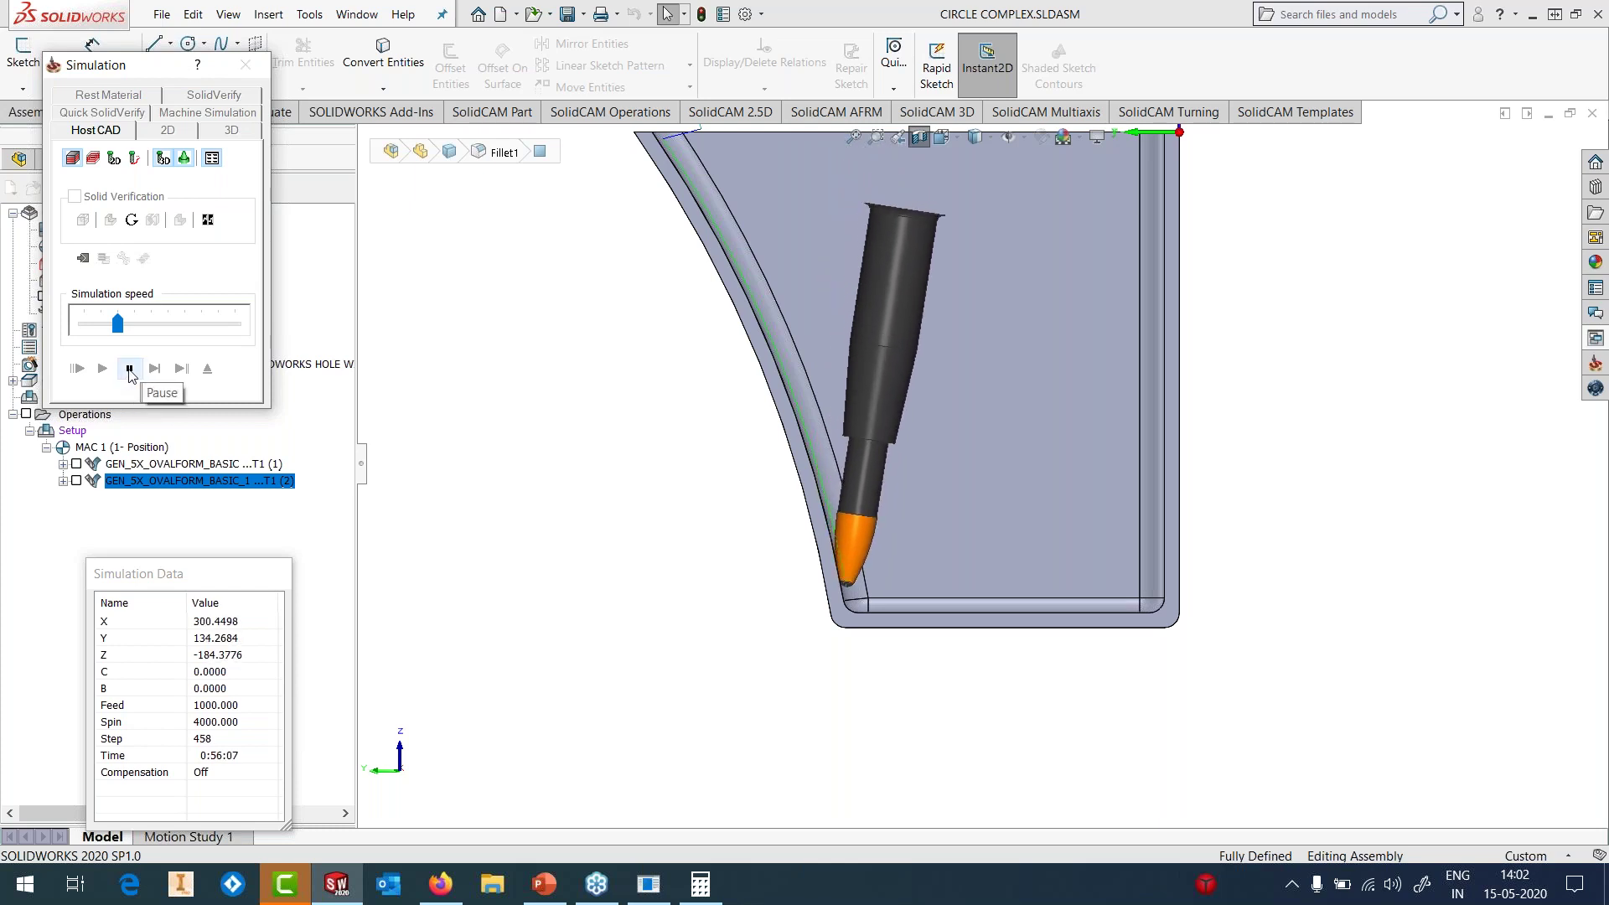
pyautogui.click(130, 370)
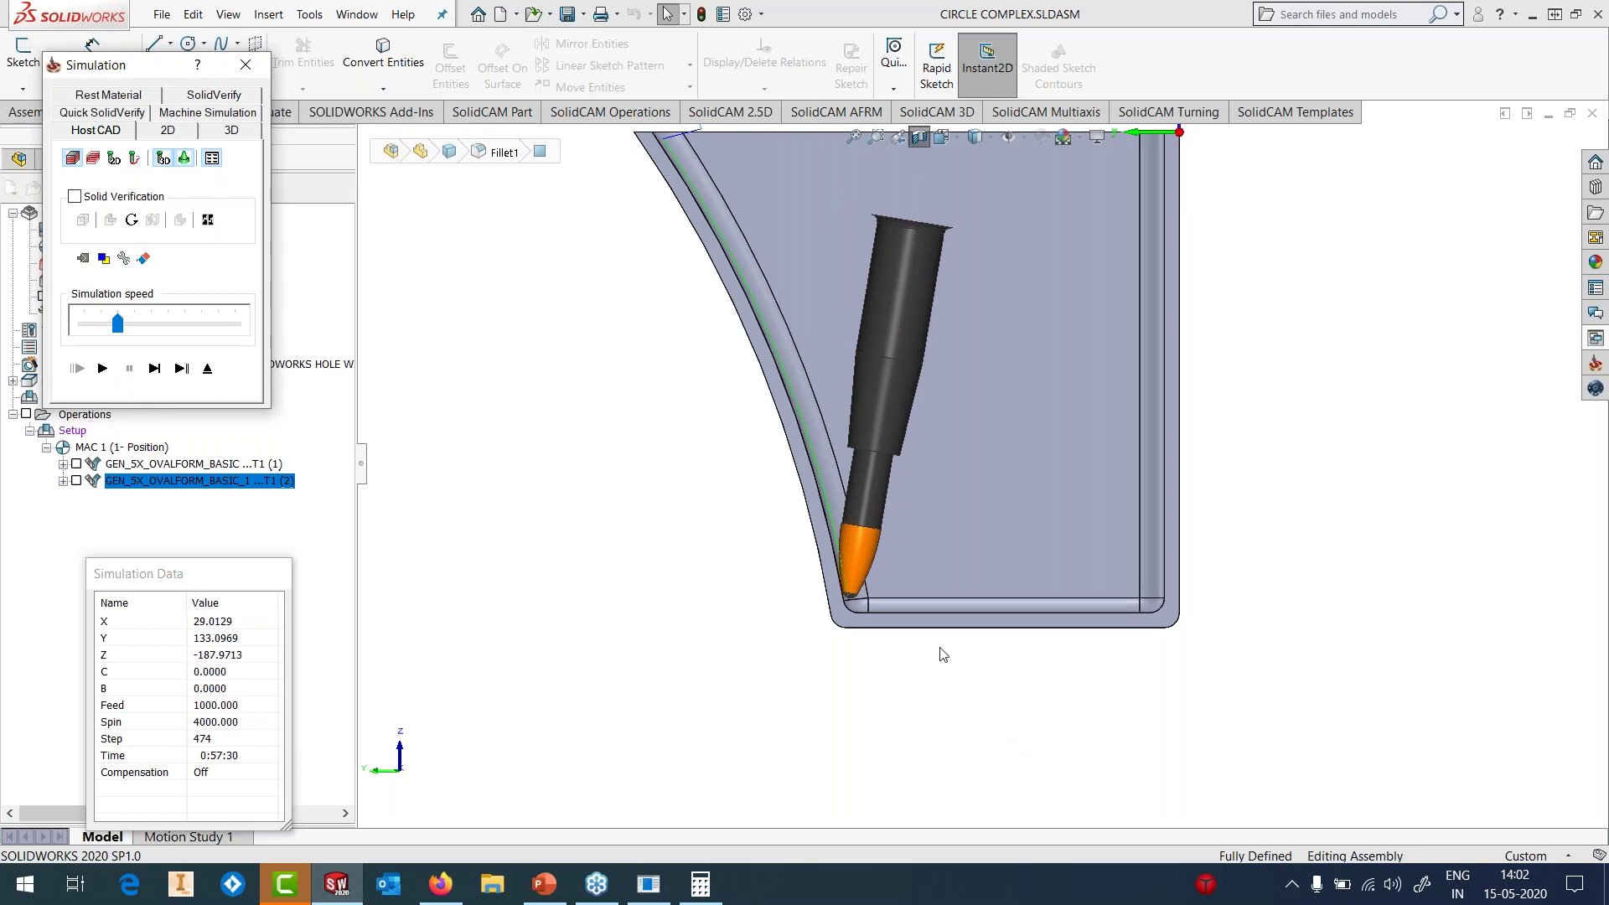
# - Examine the tool tip at the bottom corner fillet and the full tool path from an angle, and exit the simulation
pyautogui.scroll(-4, 865, 559)
pyautogui.scroll(-2, 864, 559)
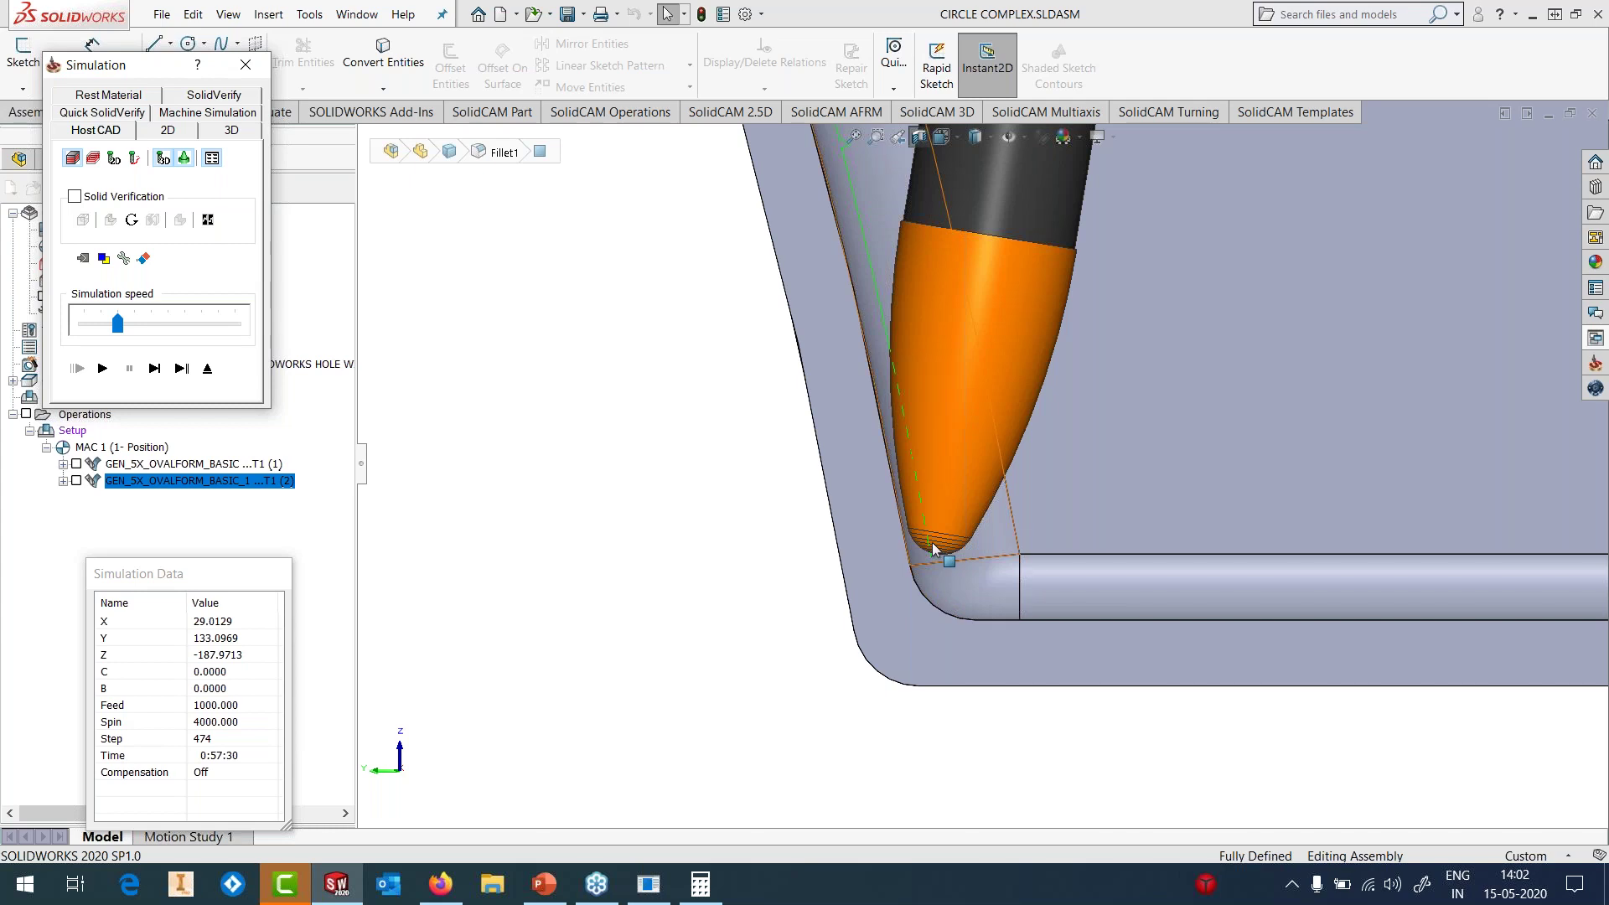
pyautogui.scroll(4, 938, 549)
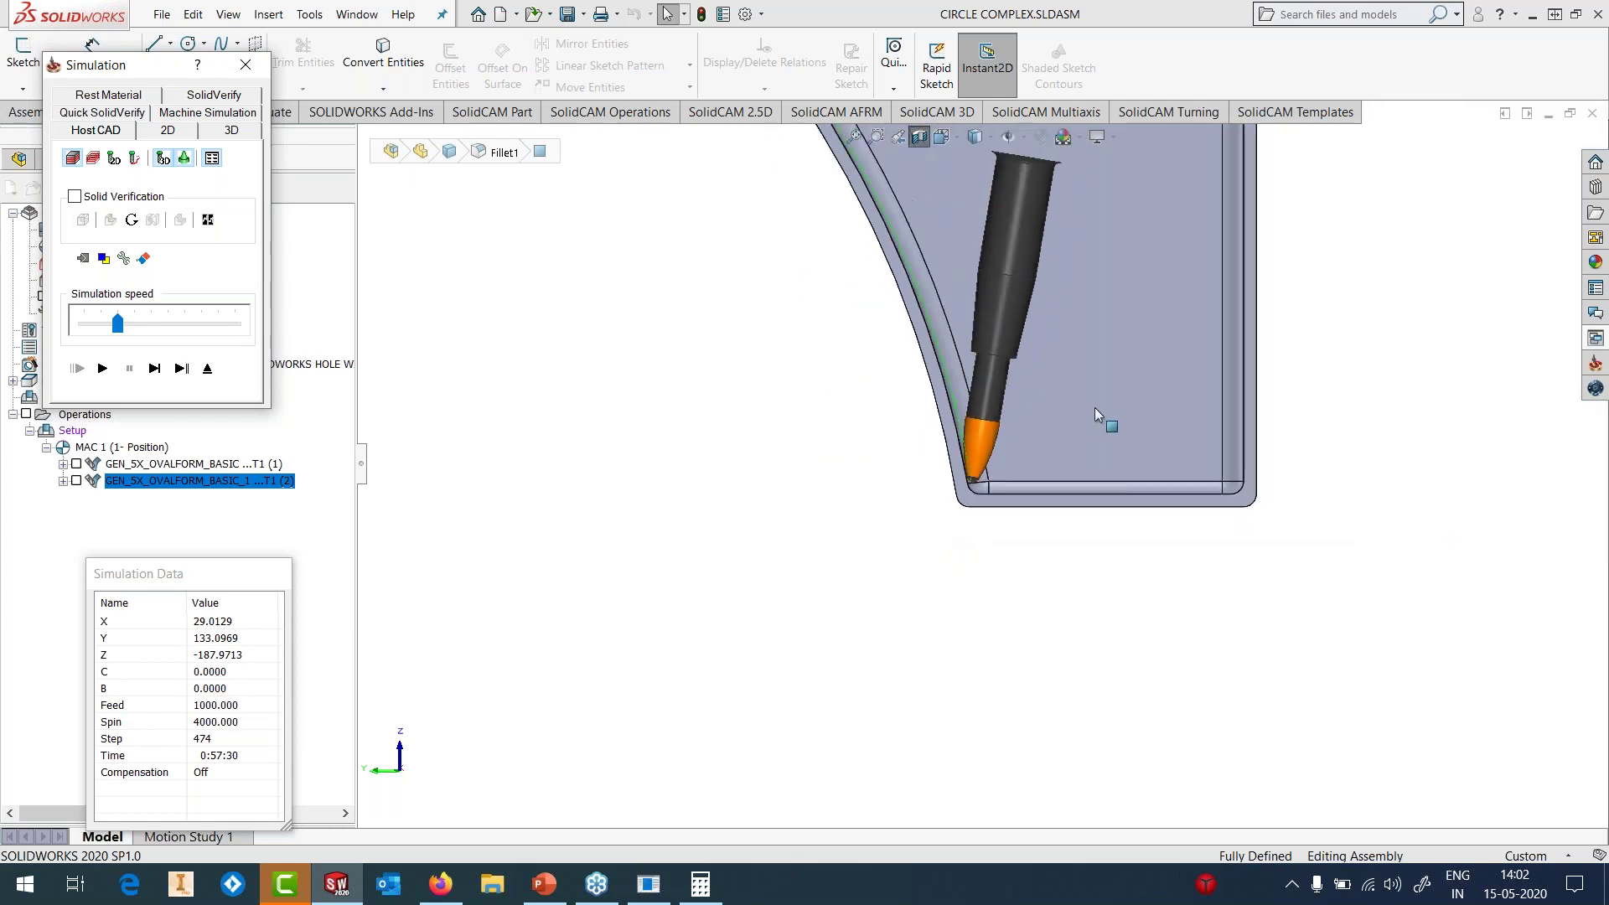
pyautogui.moveTo(1088, 417); pyautogui.dragTo(1021, 496, button='middle')
pyautogui.scroll(2, 1021, 496)
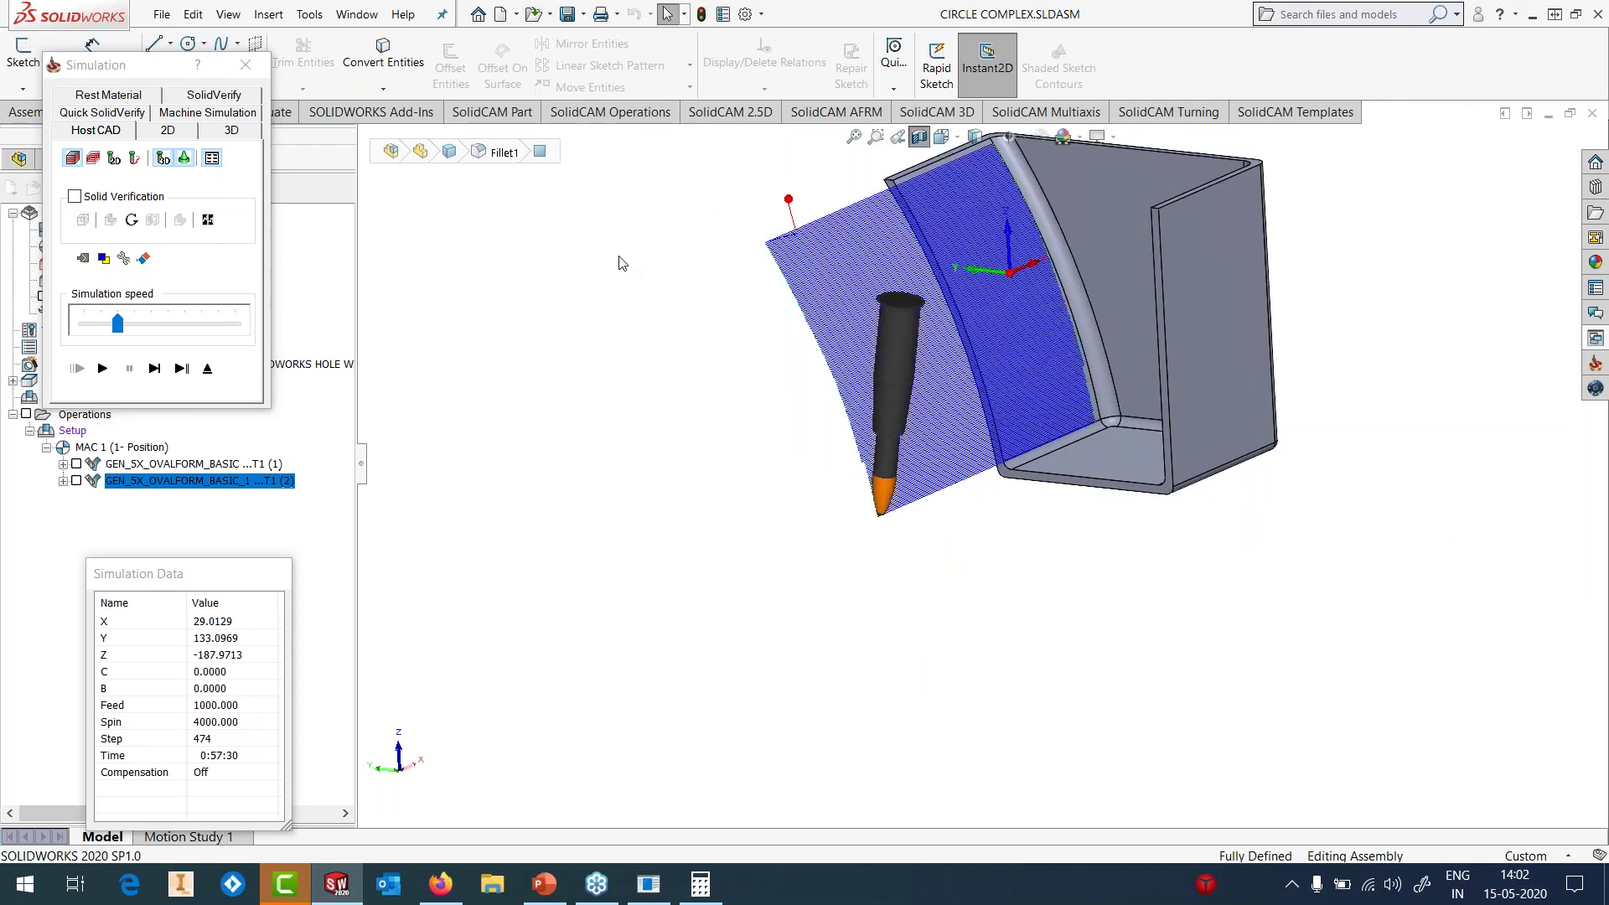
pyautogui.click(208, 369)
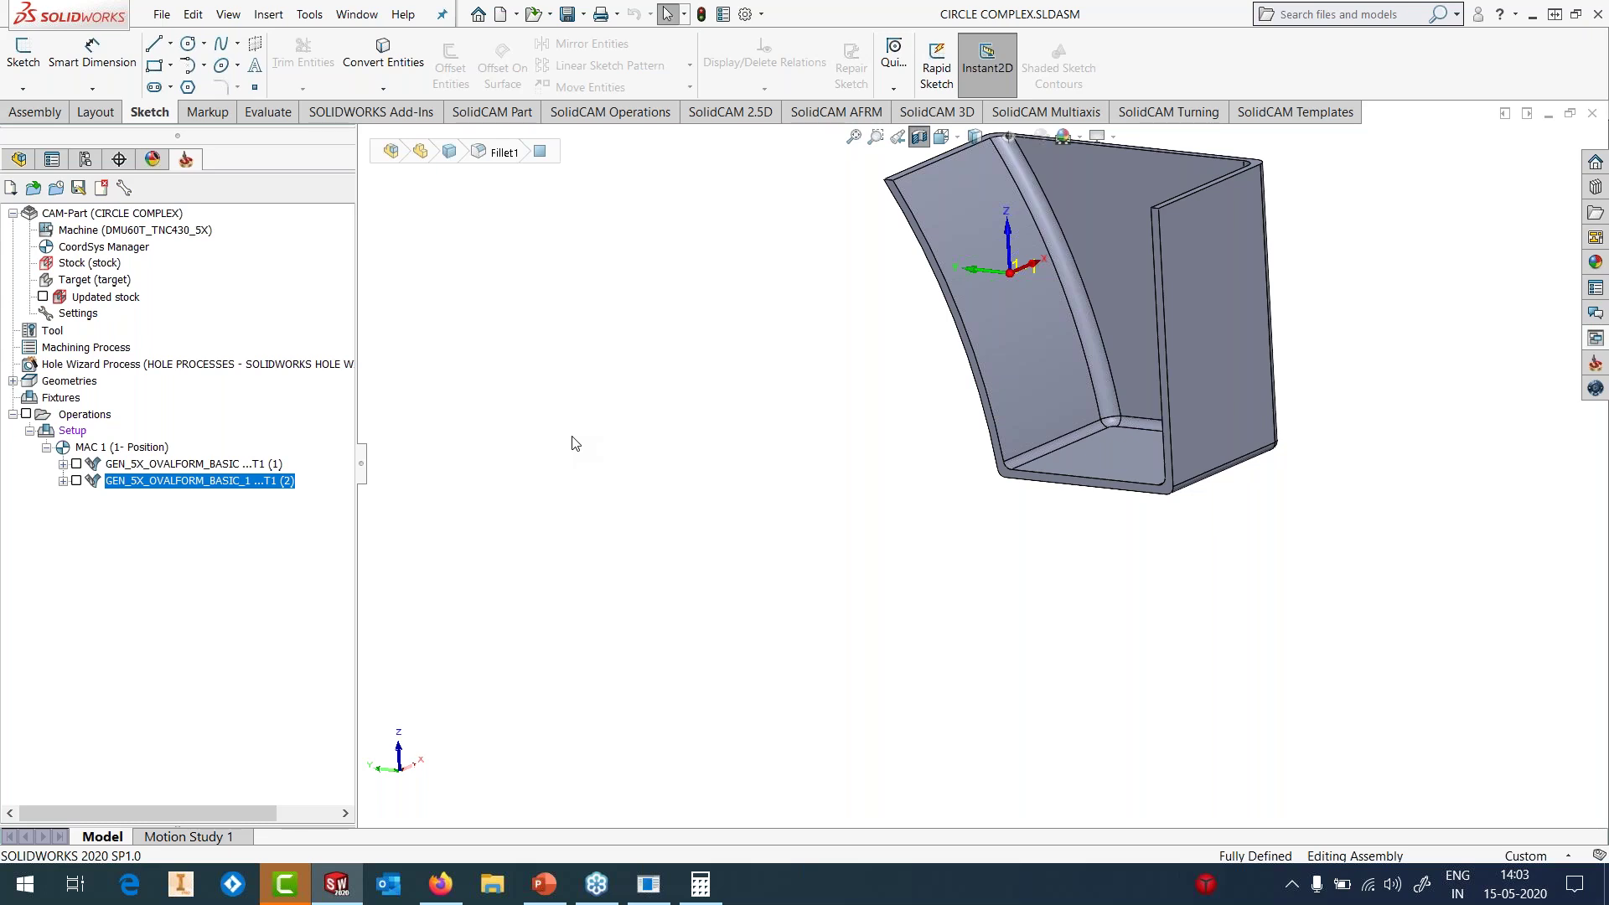
# - Switch to PowerPoint, start the slide show at the circle end mill tilting slide, and advance to the Application Based 5 Axis Milling slide
pyautogui.click(542, 888)
pyautogui.click(1381, 851)
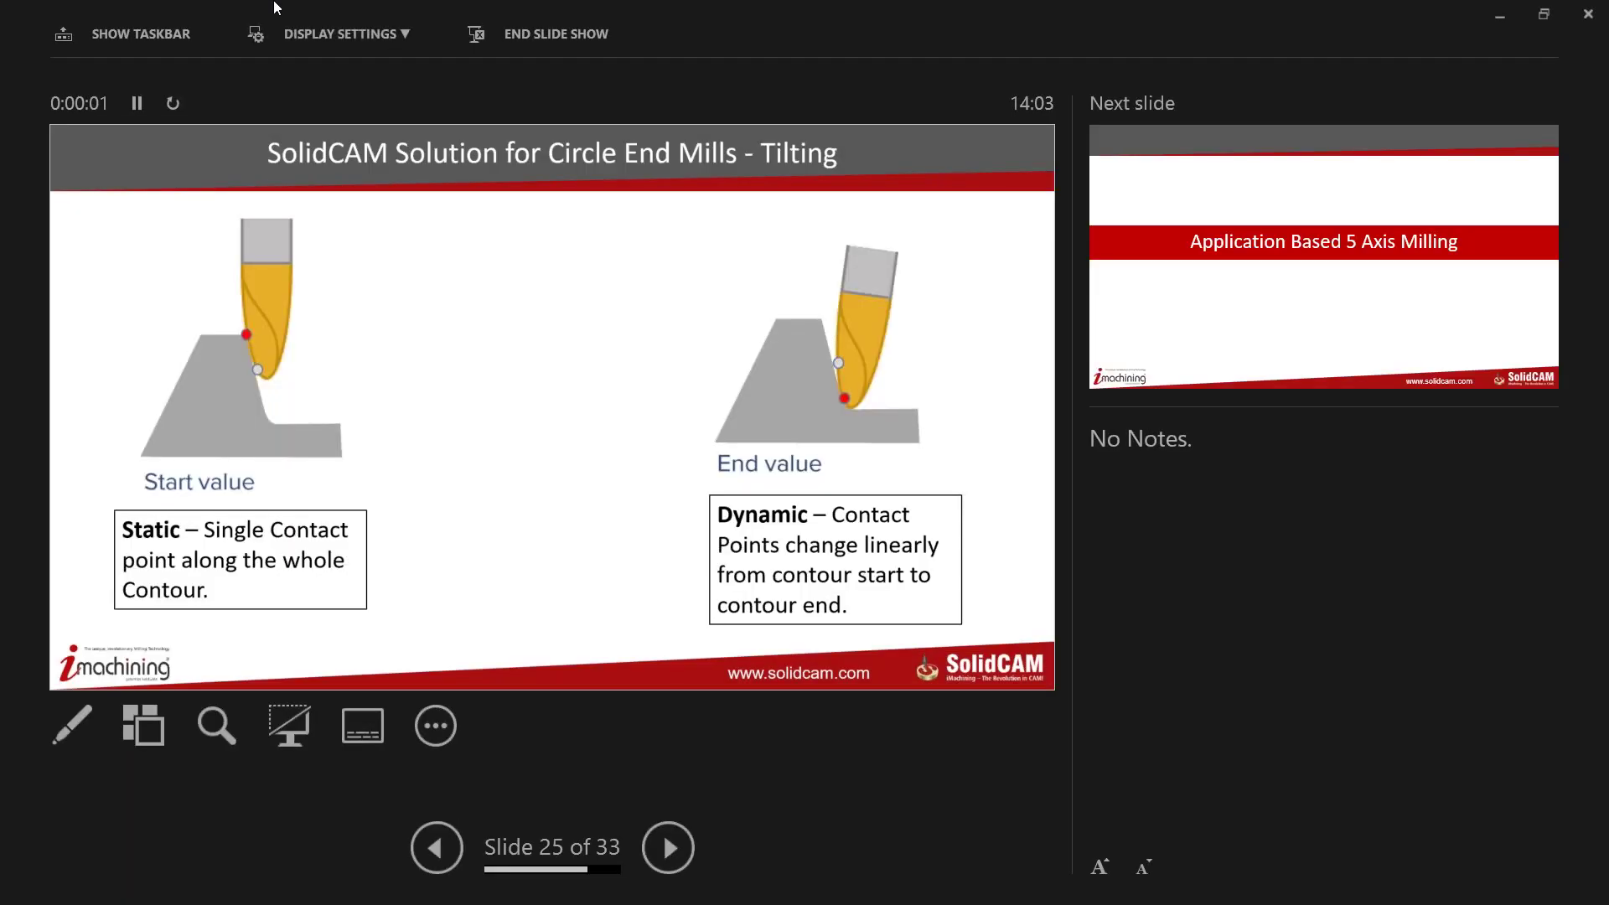
pyautogui.click(314, 32)
pyautogui.click(312, 77)
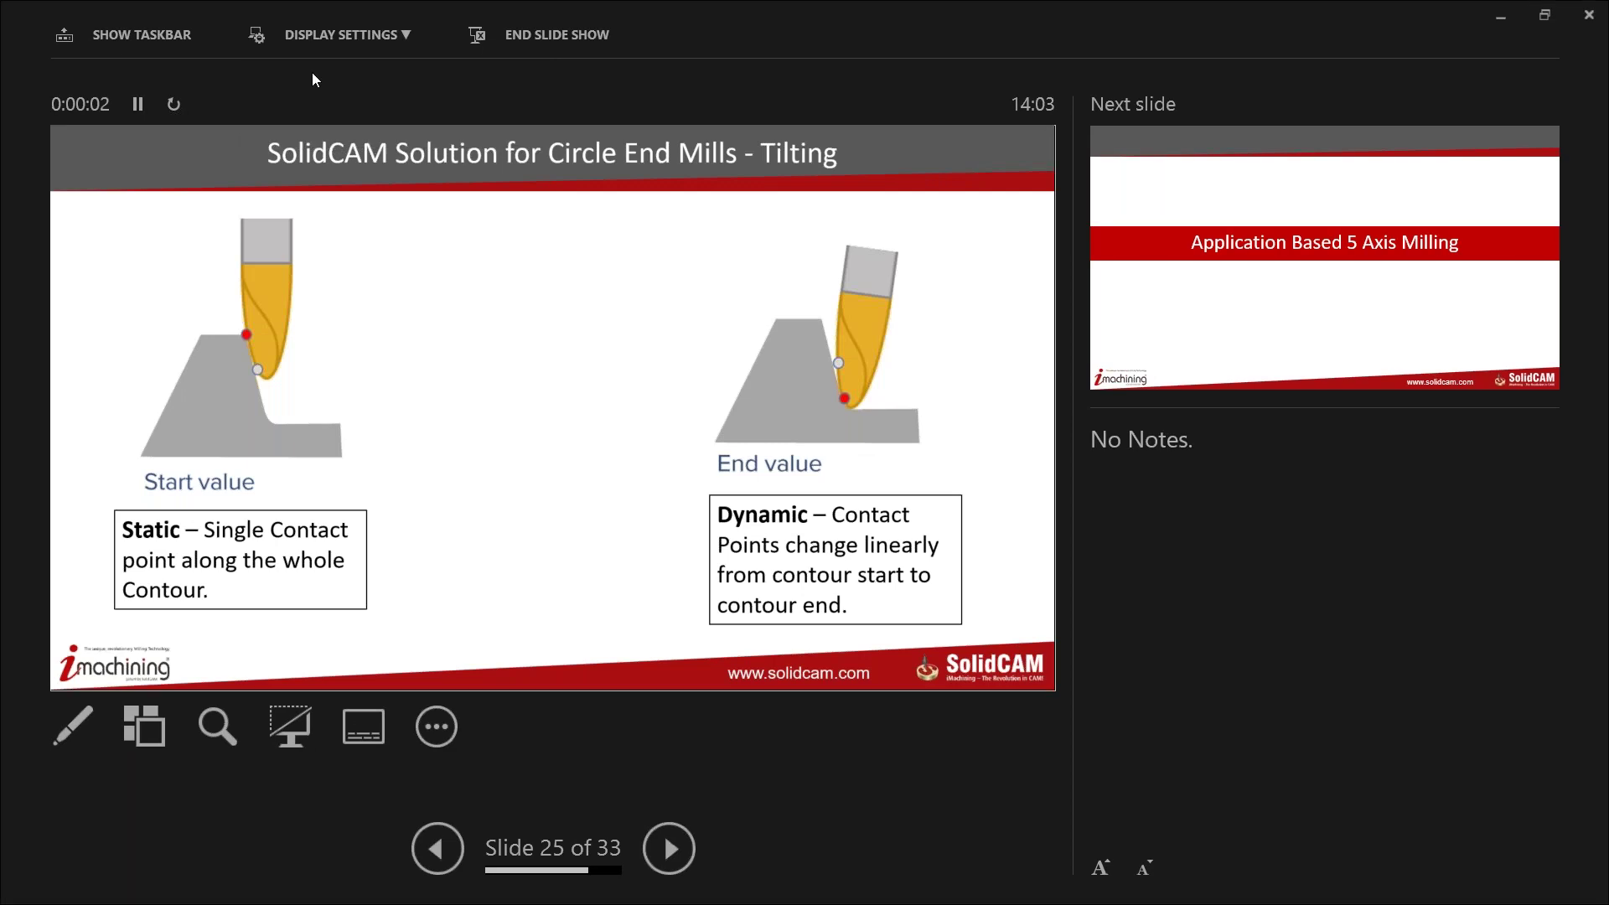
pyautogui.click(314, 72)
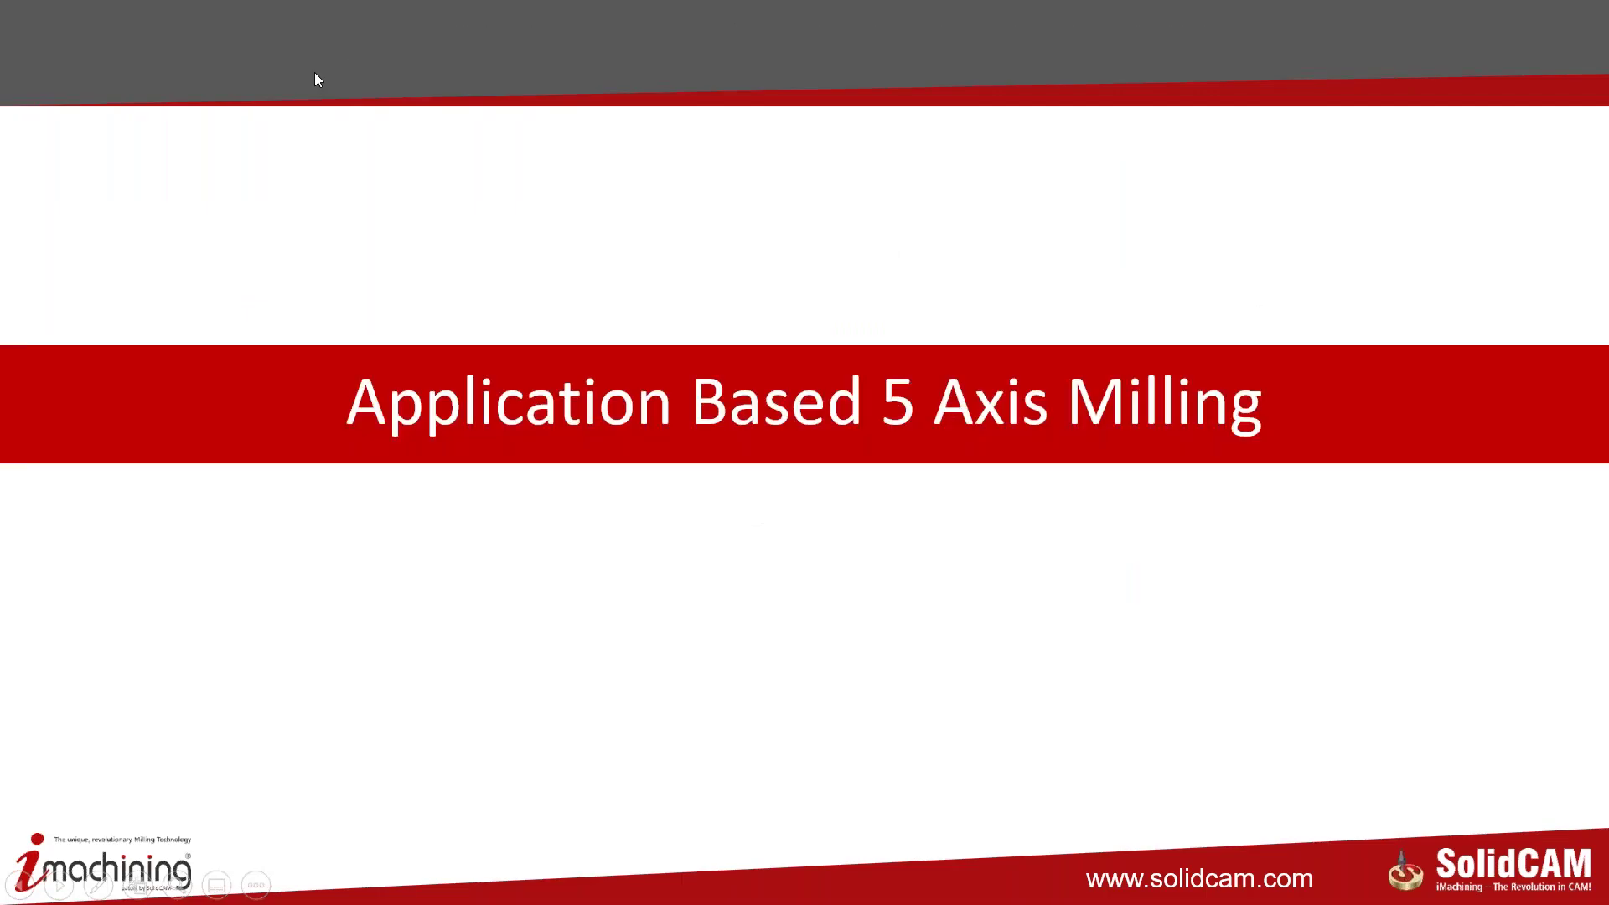
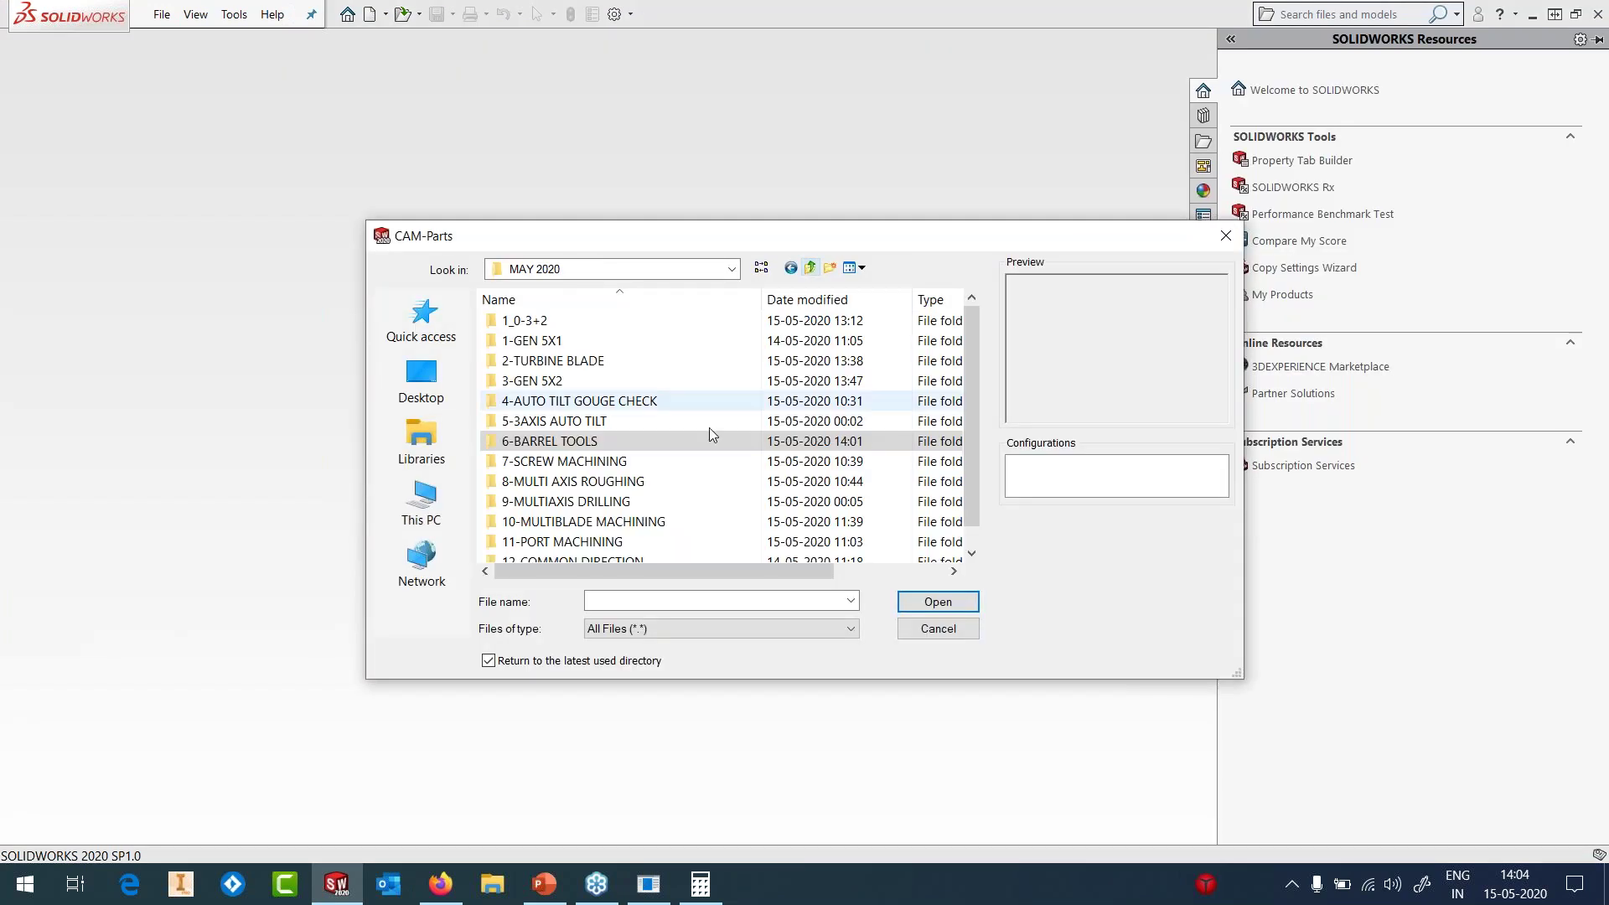
# - Open the CAM part BASIC SCREW PART.PRT from the 7-SCREW MACHINING folder and look over the screw model
pyautogui.doubleClick(589, 466)
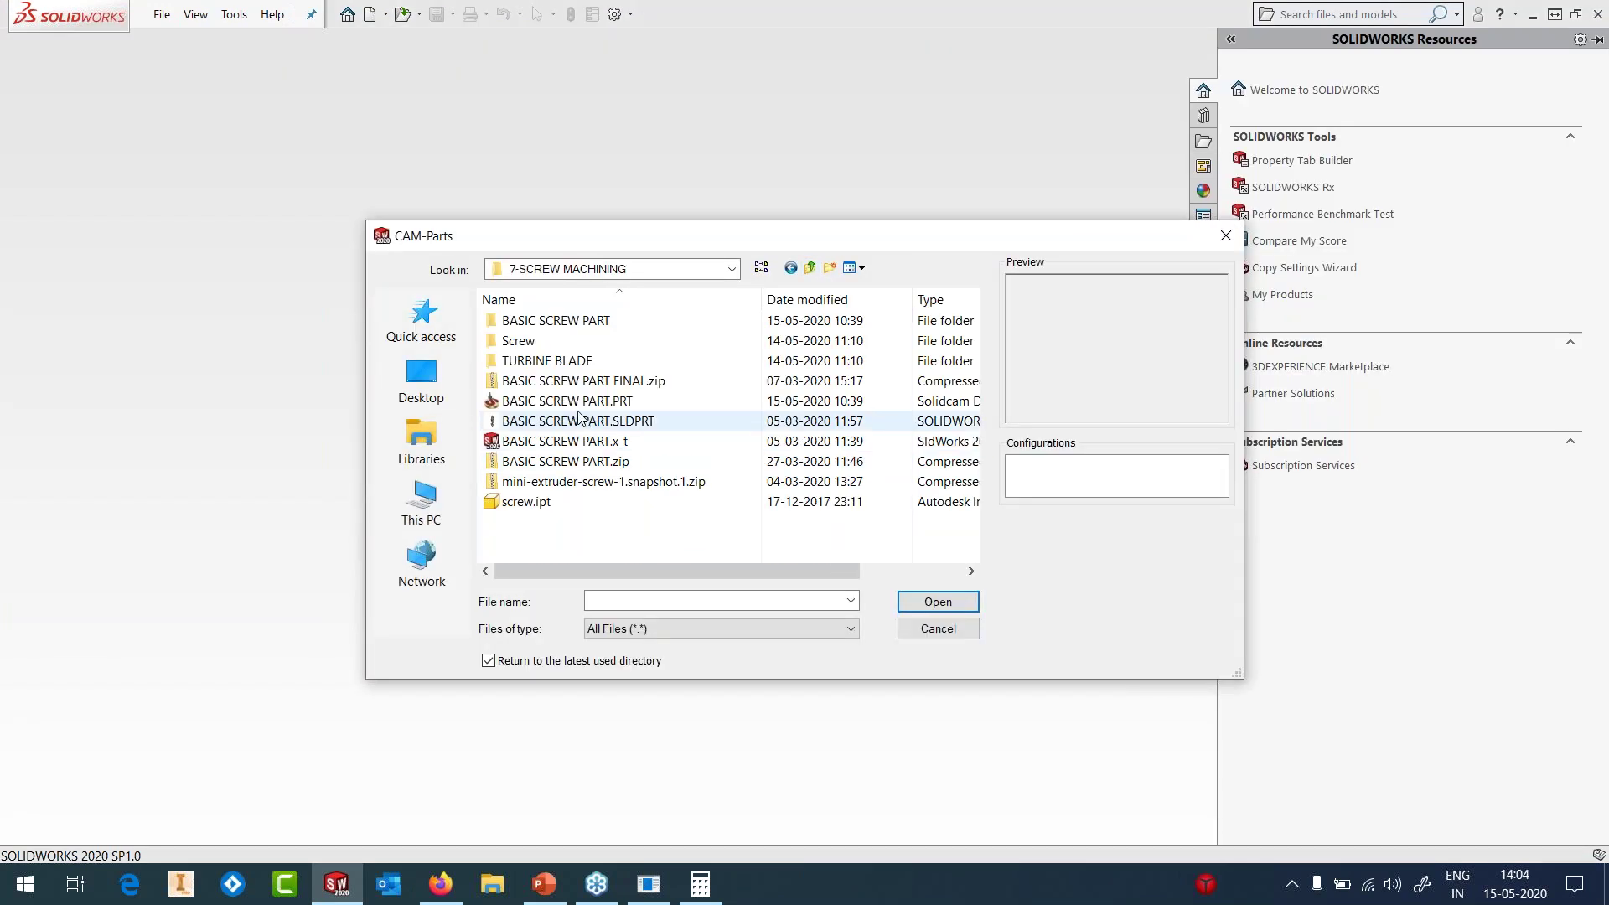
pyautogui.click(578, 402)
pyautogui.click(914, 606)
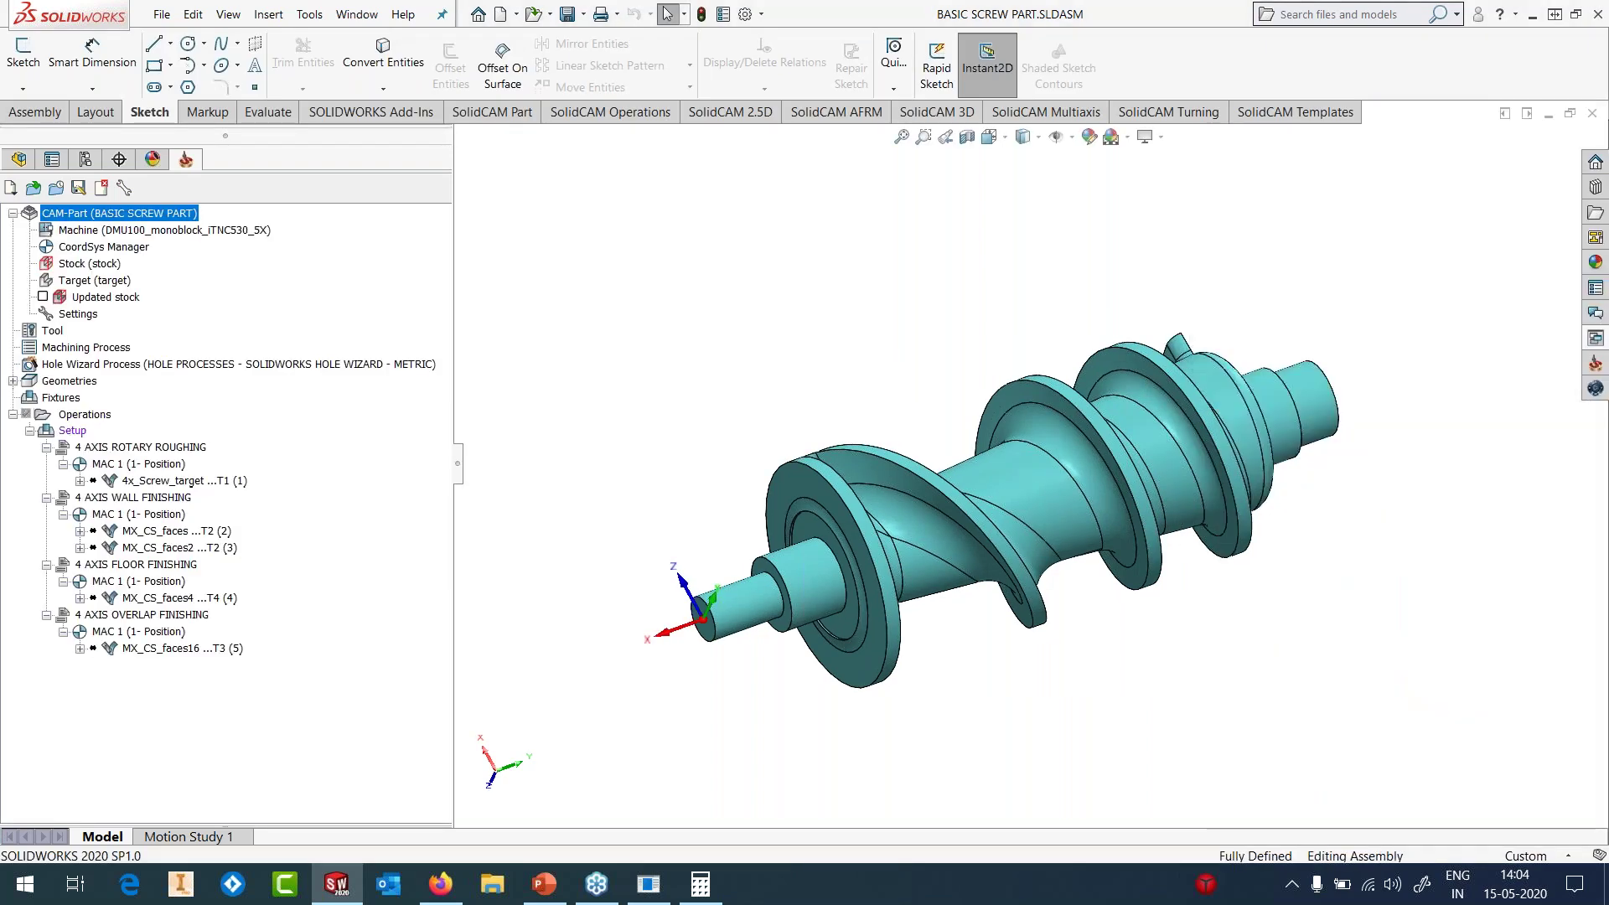
pyautogui.scroll(-3, 1024, 492)
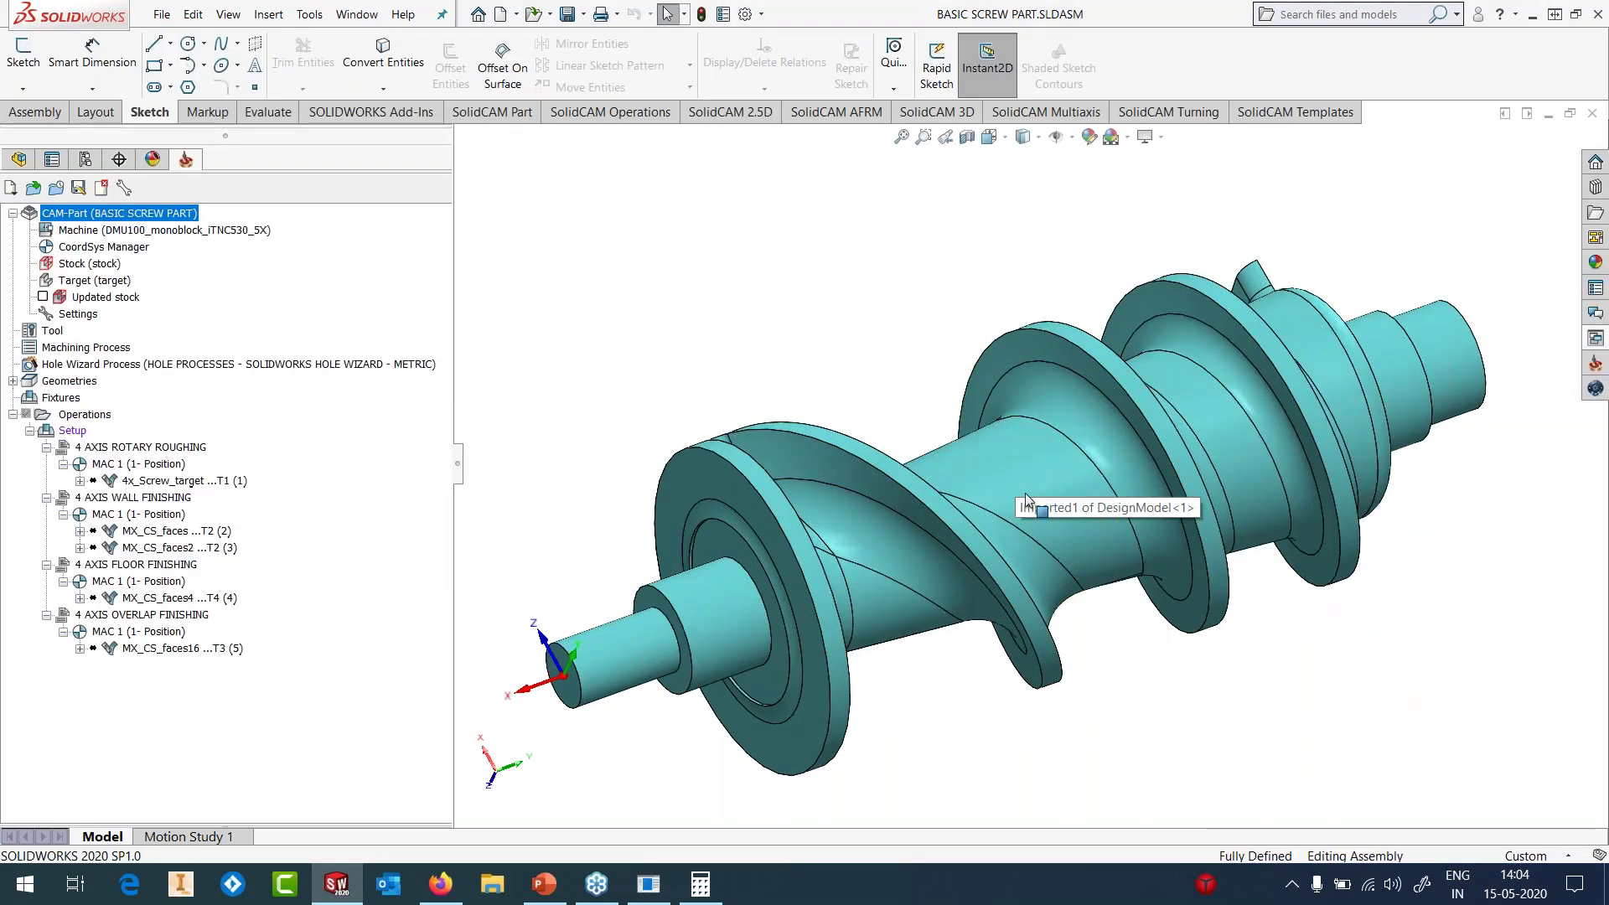
pyautogui.scroll(-2, 1023, 492)
pyautogui.scroll(2, 1024, 493)
pyautogui.moveTo(1023, 493); pyautogui.dragTo(1035, 490, button='middle')
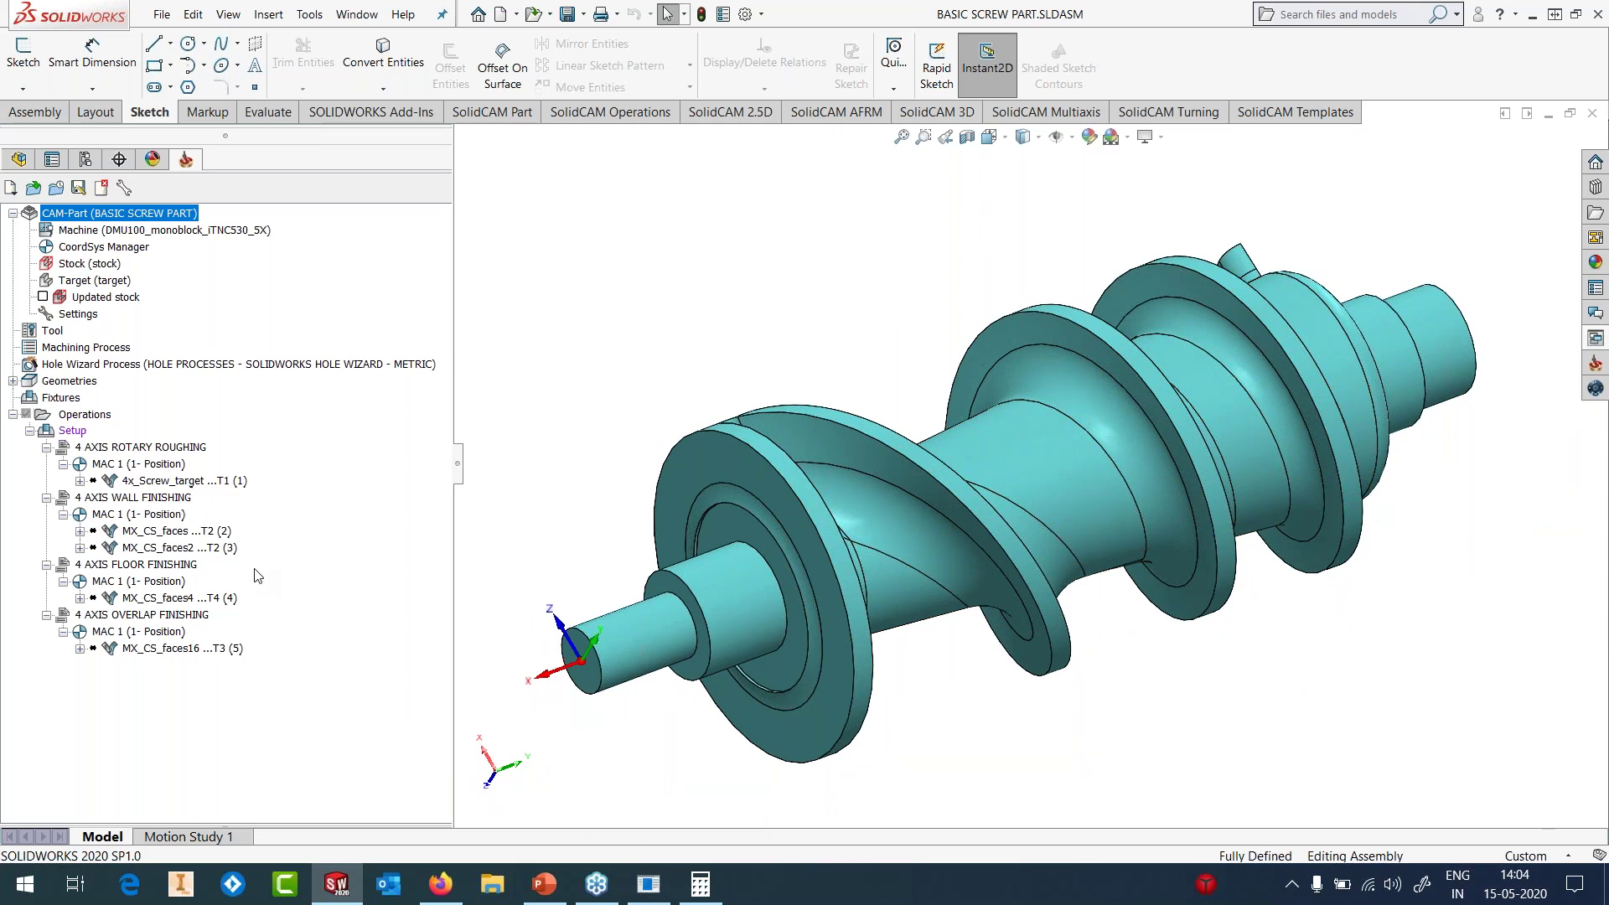
# - Open the 4x_Screw_target operation for editing and show its target machining surfaces on the model
pyautogui.click(198, 484)
pyautogui.rightClick(198, 485)
pyautogui.click(236, 216)
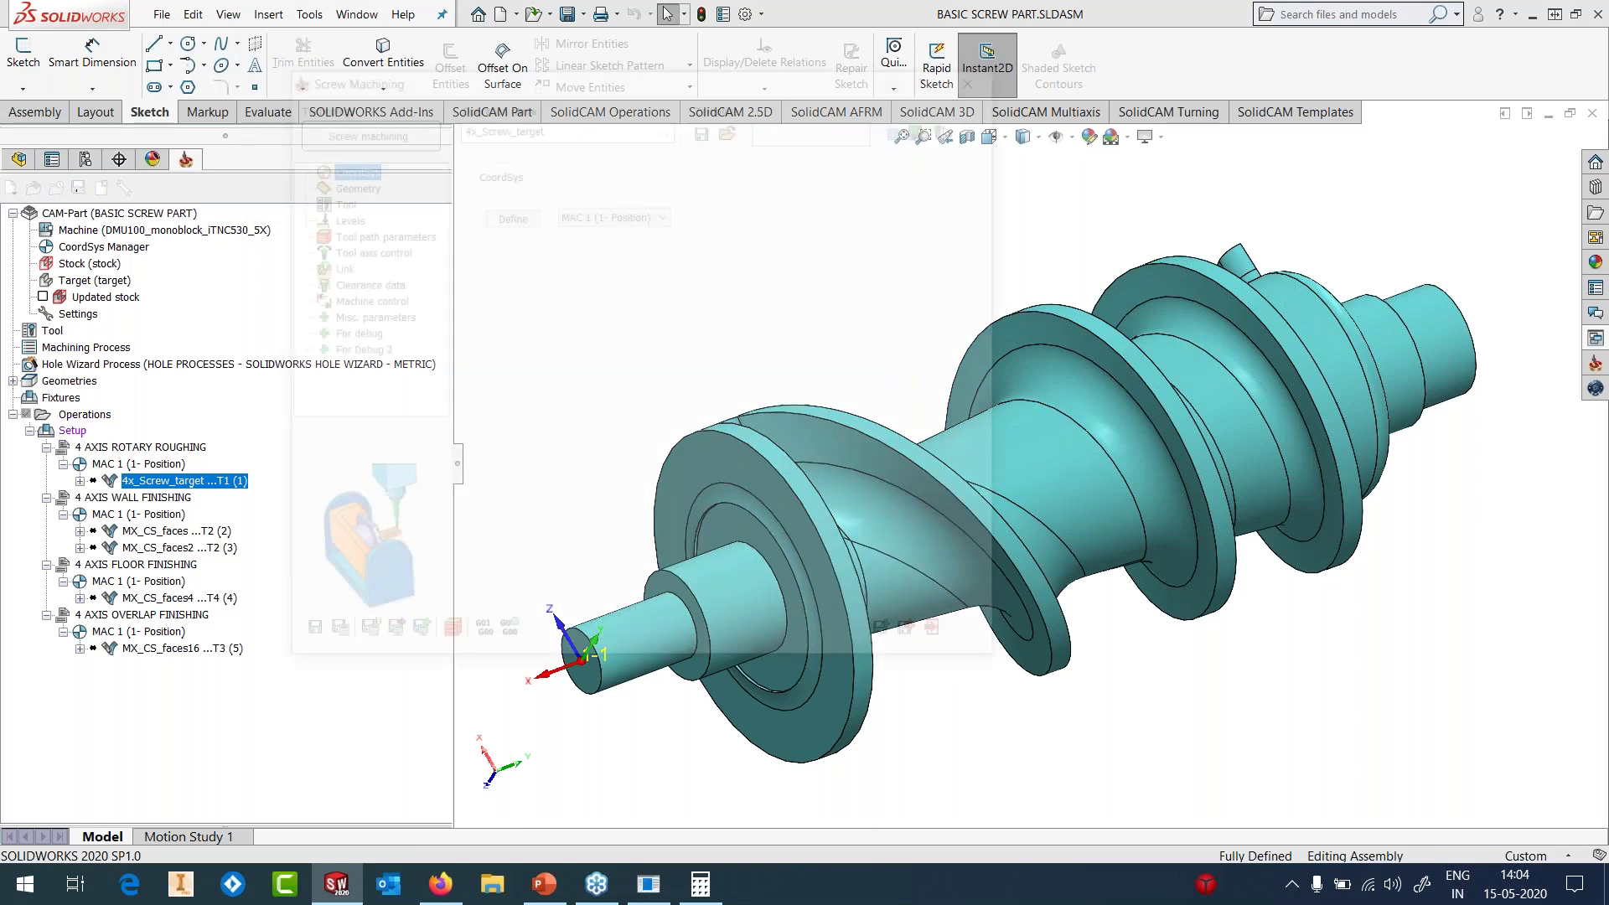
pyautogui.click(347, 182)
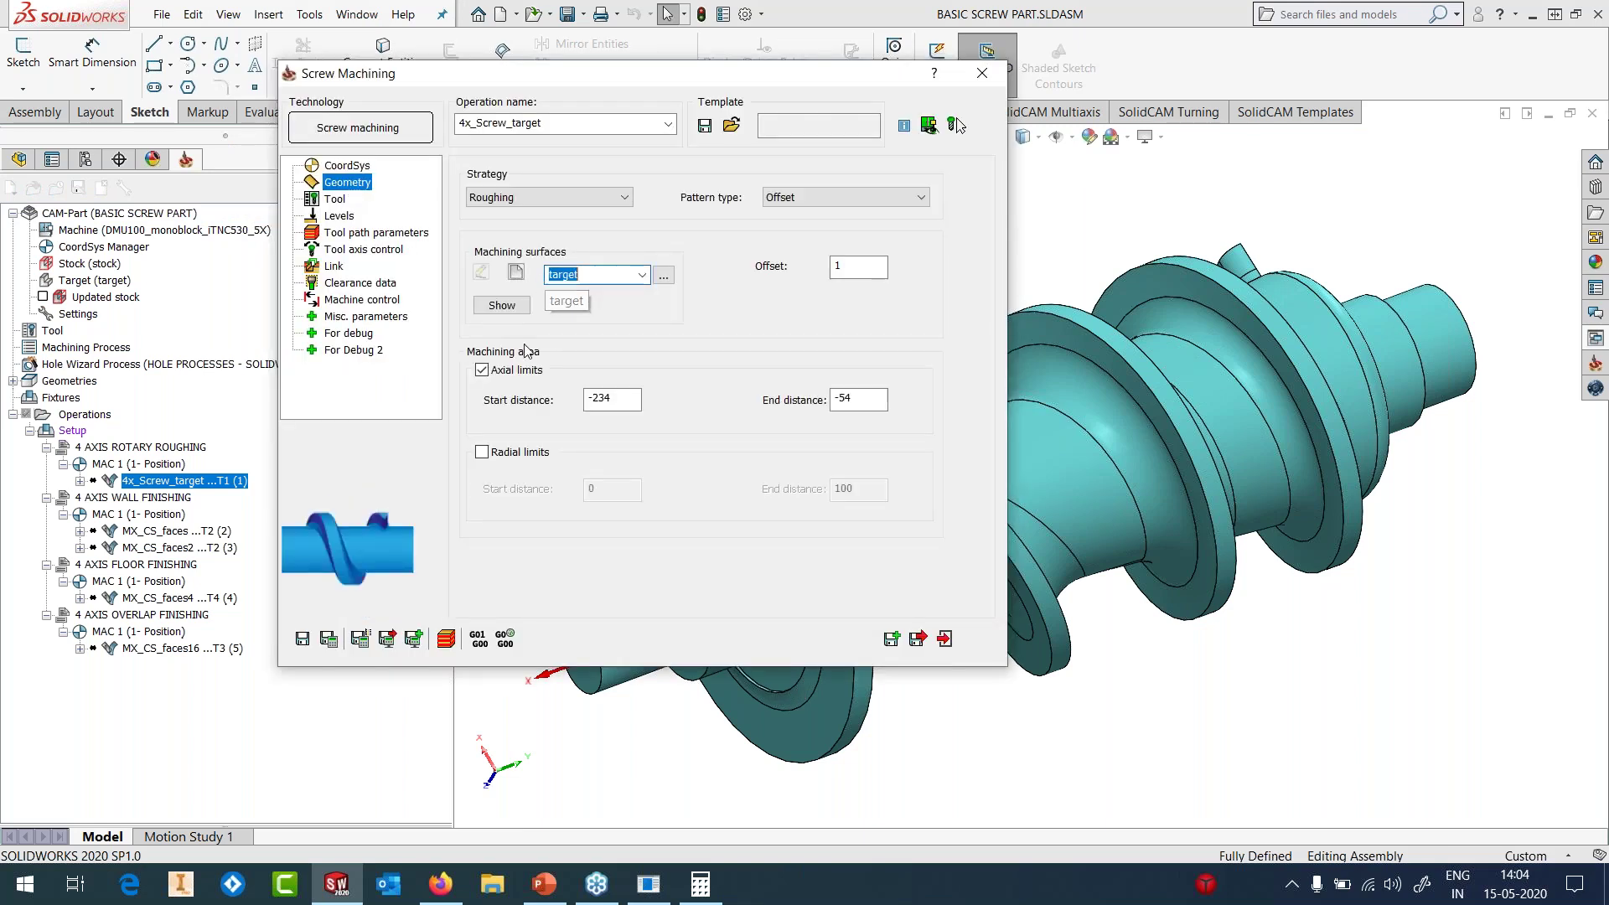
pyautogui.click(502, 305)
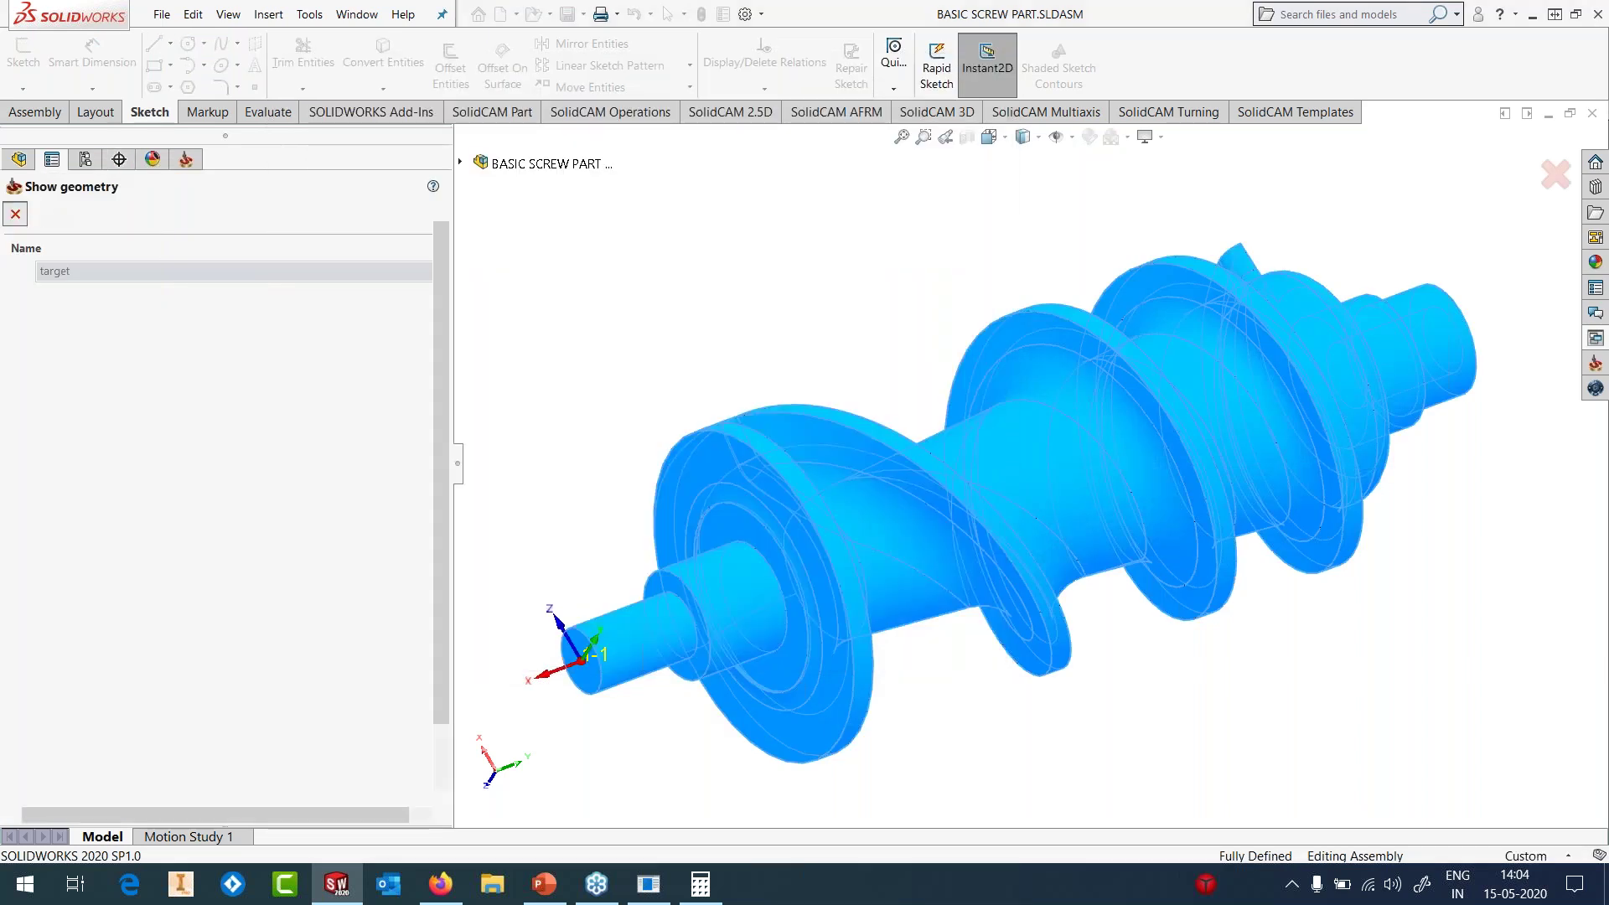
pyautogui.press('Escape')
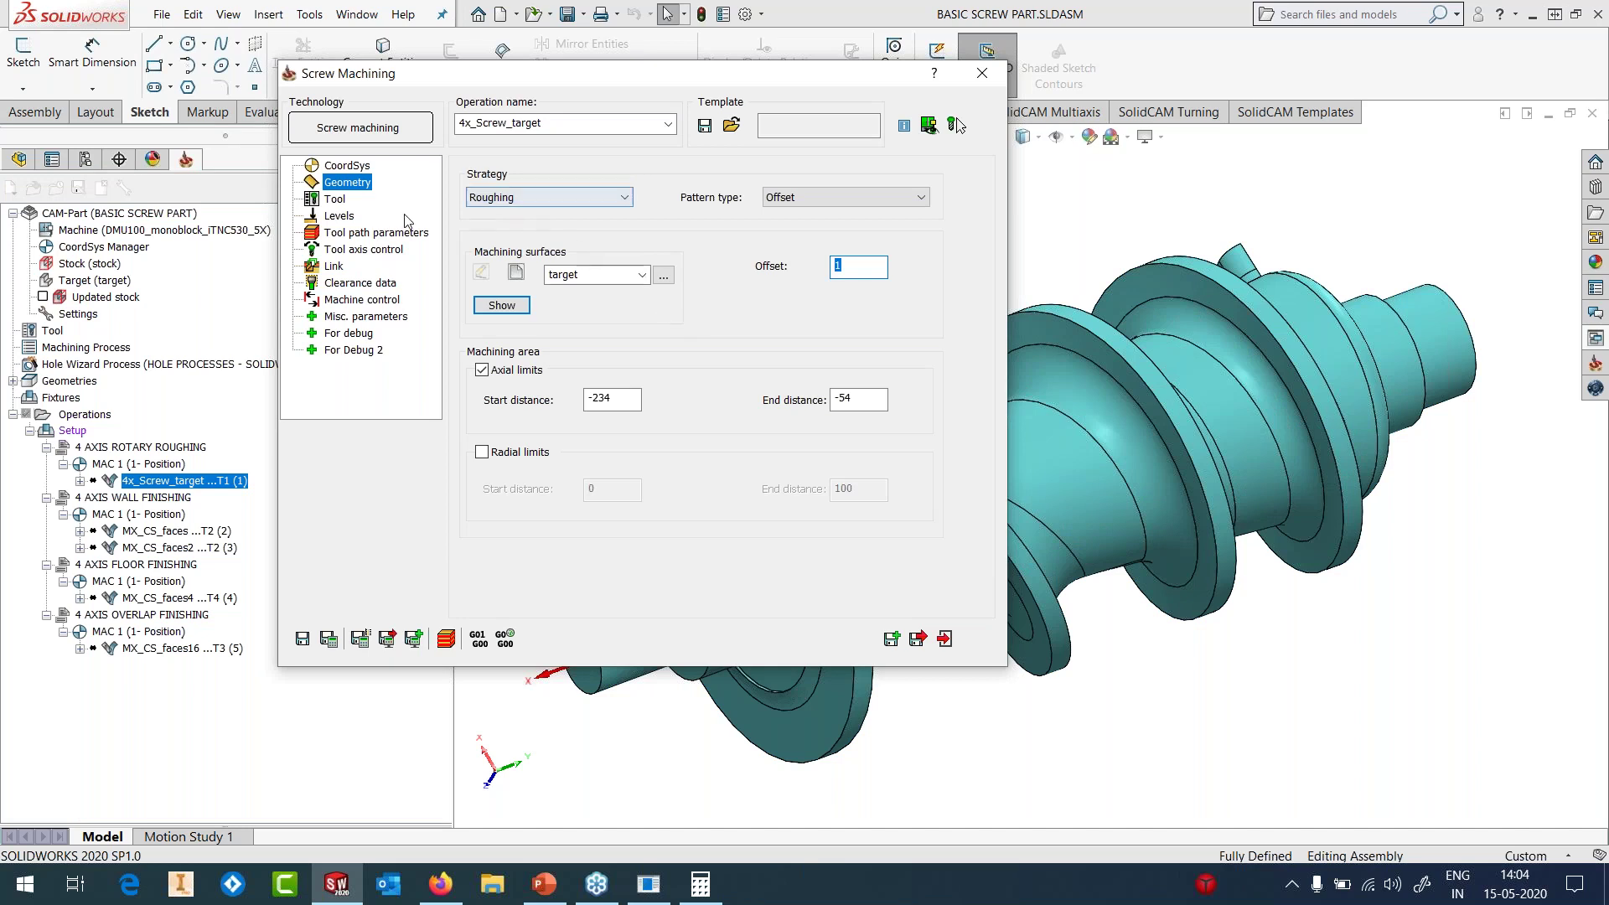
# - Review the screw roughing operation's tool, levels, step down distance and maximum step over
pyautogui.click(332, 199)
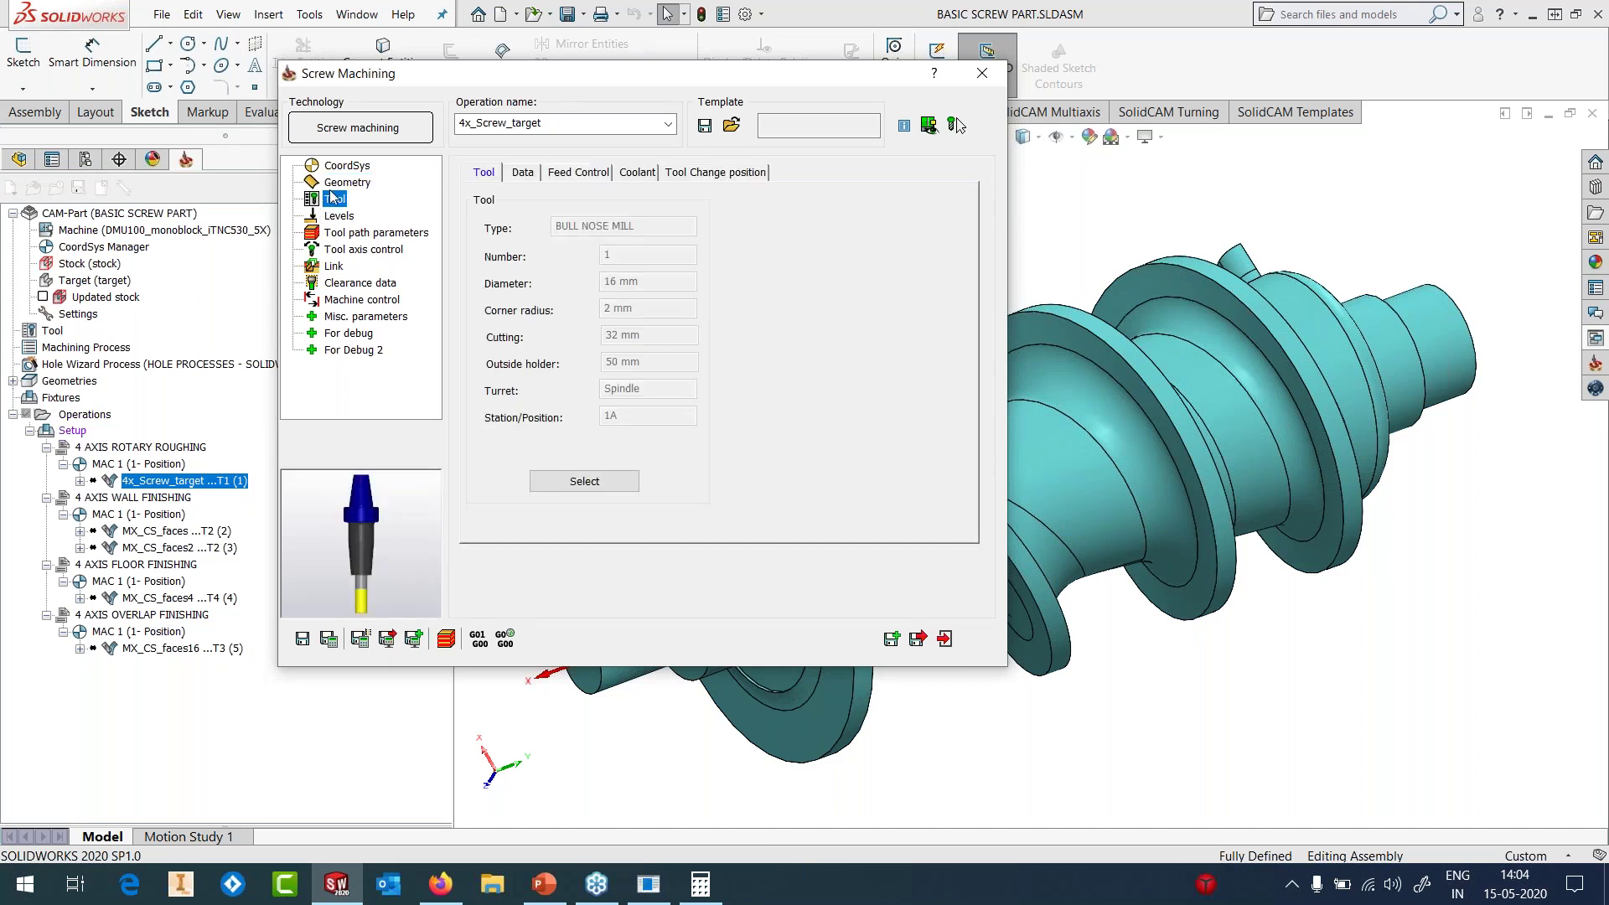
pyautogui.click(337, 217)
pyautogui.click(337, 234)
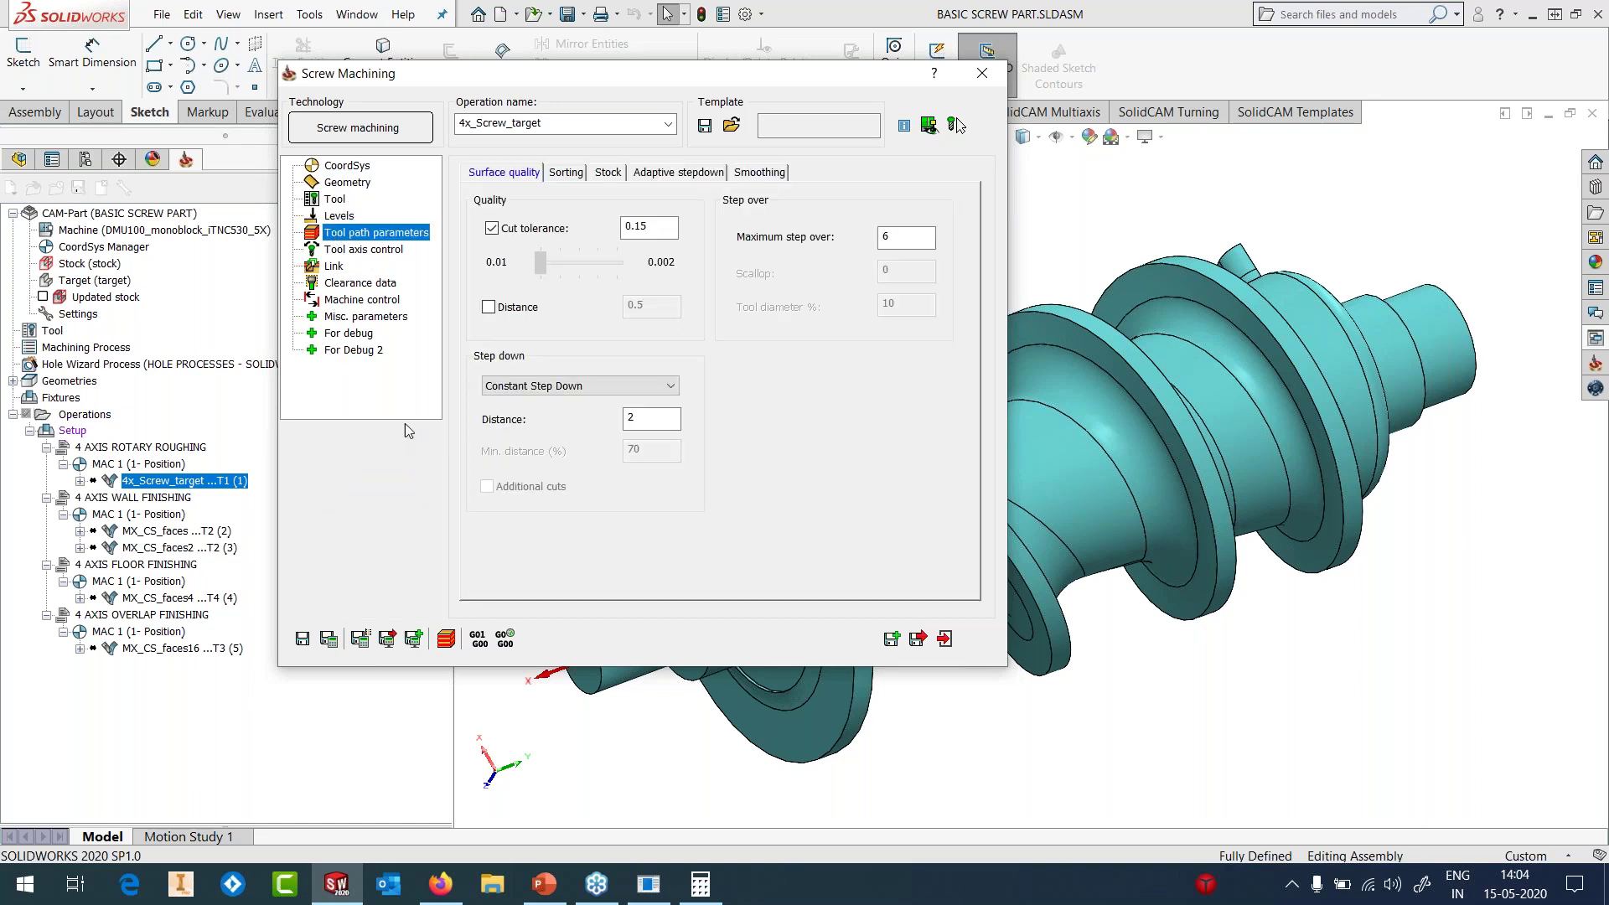
pyautogui.click(641, 418)
pyautogui.click(905, 237)
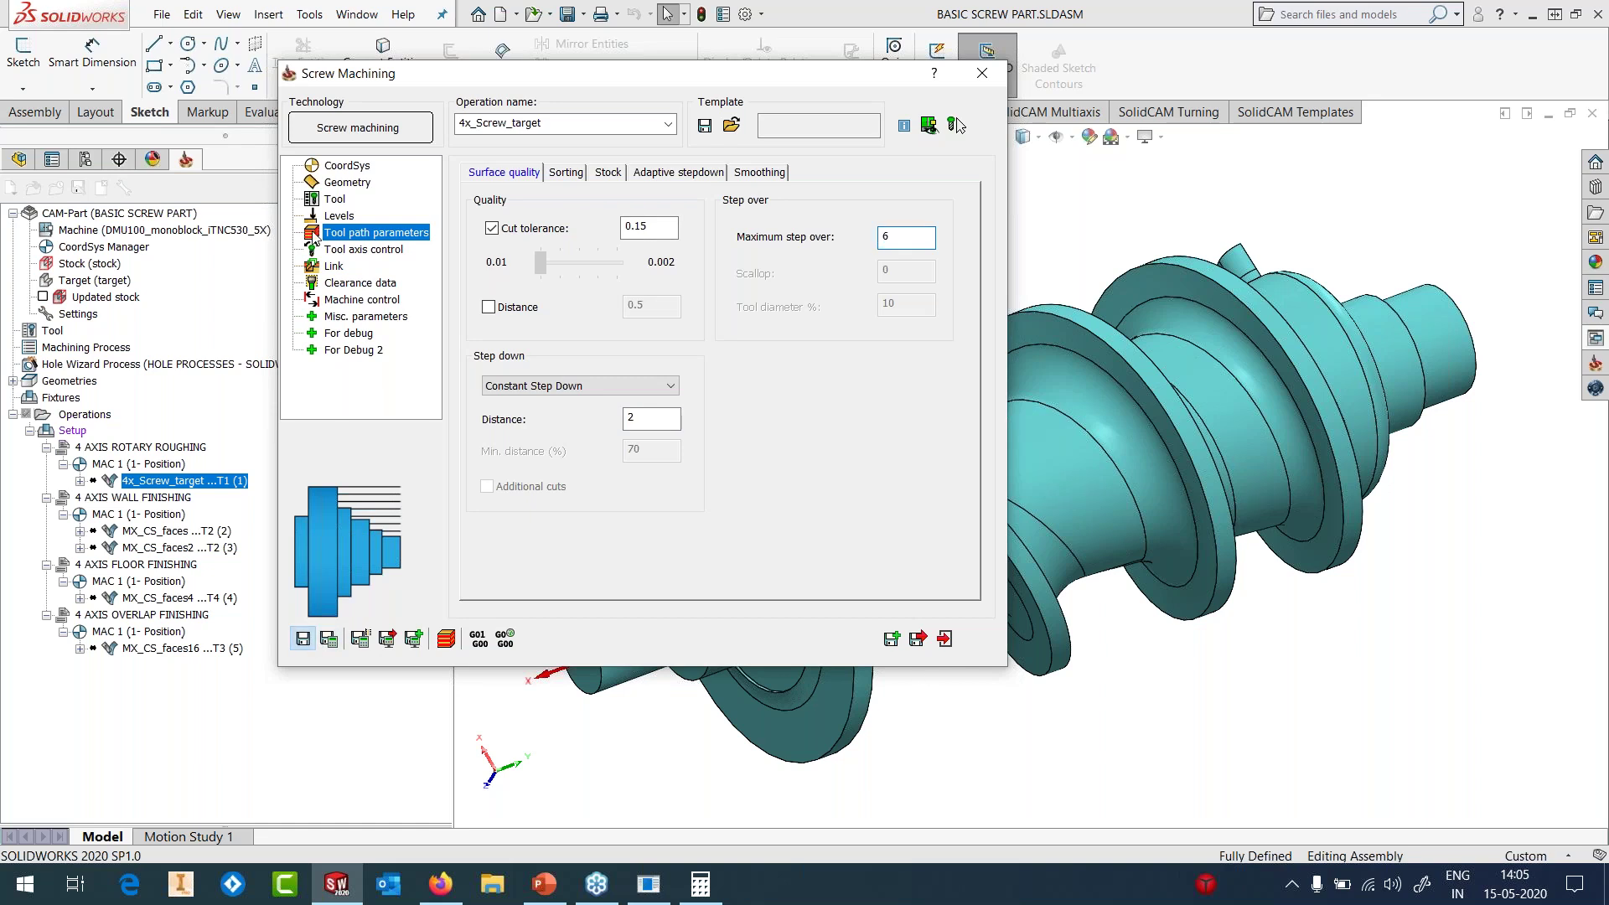
# - Review the screw roughing operation's tool axis control, checking its output format and the rotary axis direction and base point
pyautogui.click(362, 249)
pyautogui.click(630, 210)
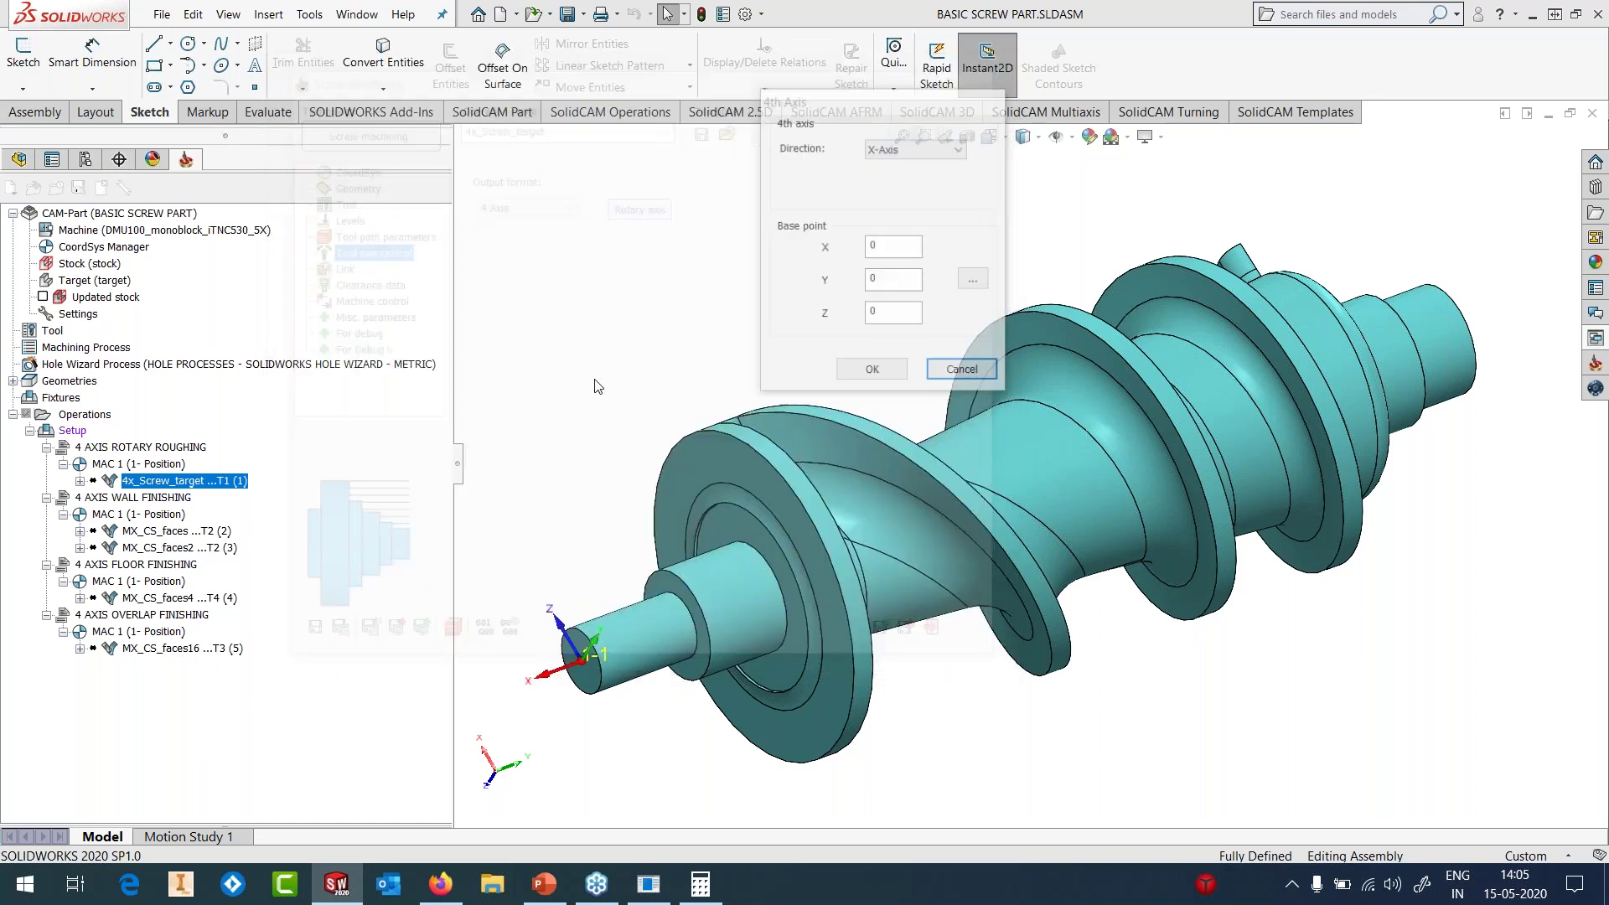
pyautogui.click(979, 380)
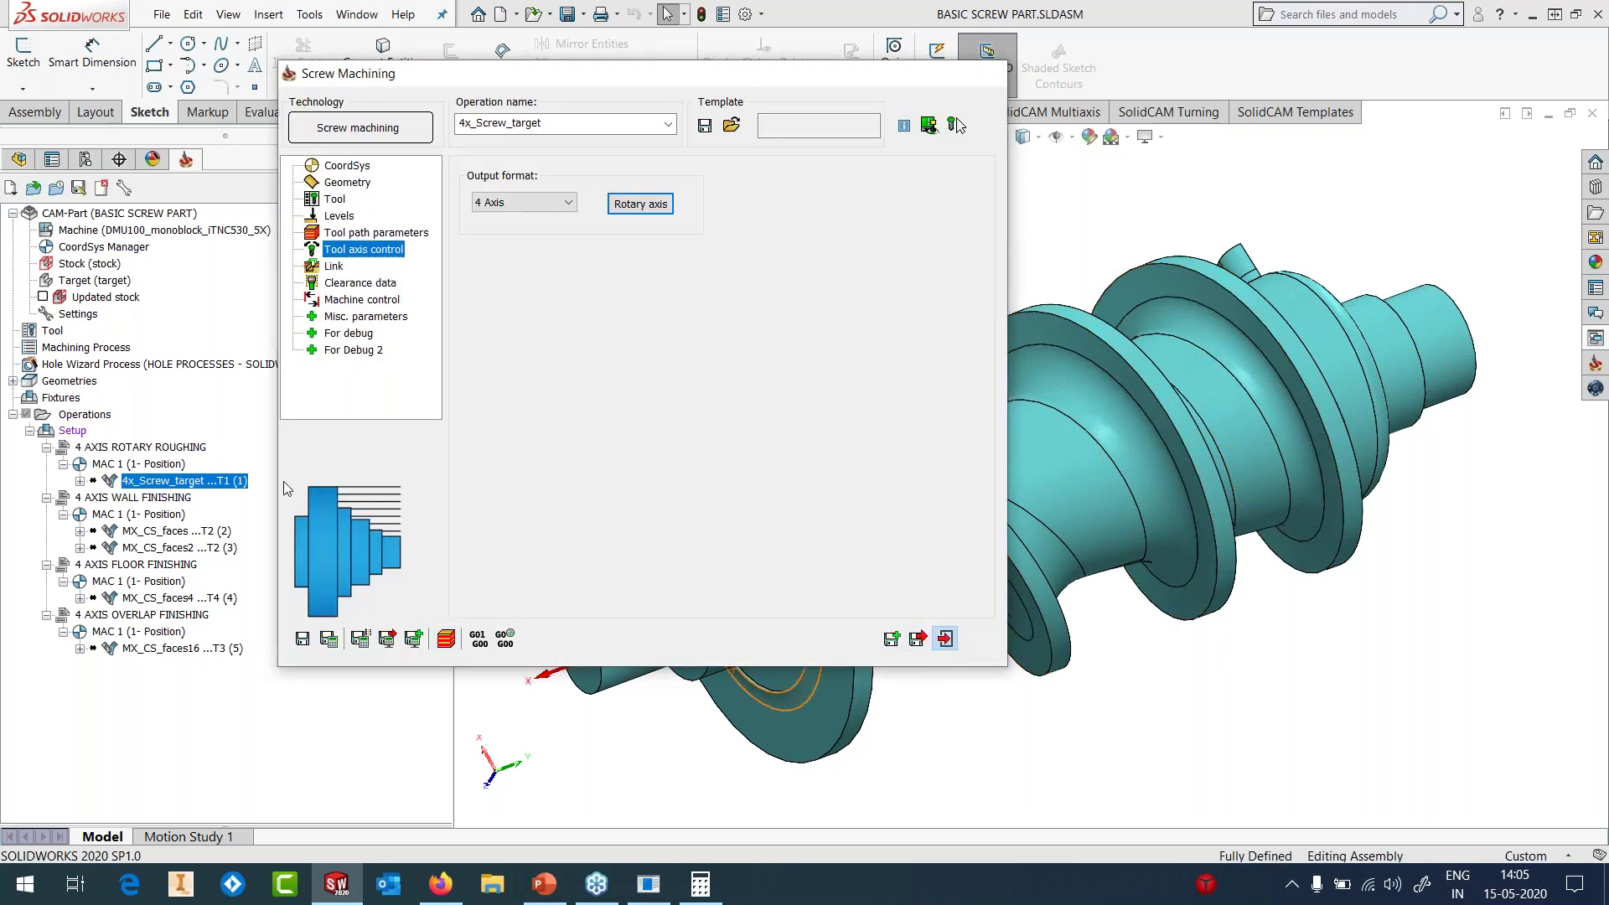
# - Calculate the 4x_Screw_target roughing operation, inspect its tool path around the screw, and hide that tool path
pyautogui.click(891, 638)
pyautogui.rightClick(201, 480)
pyautogui.press('Escape')
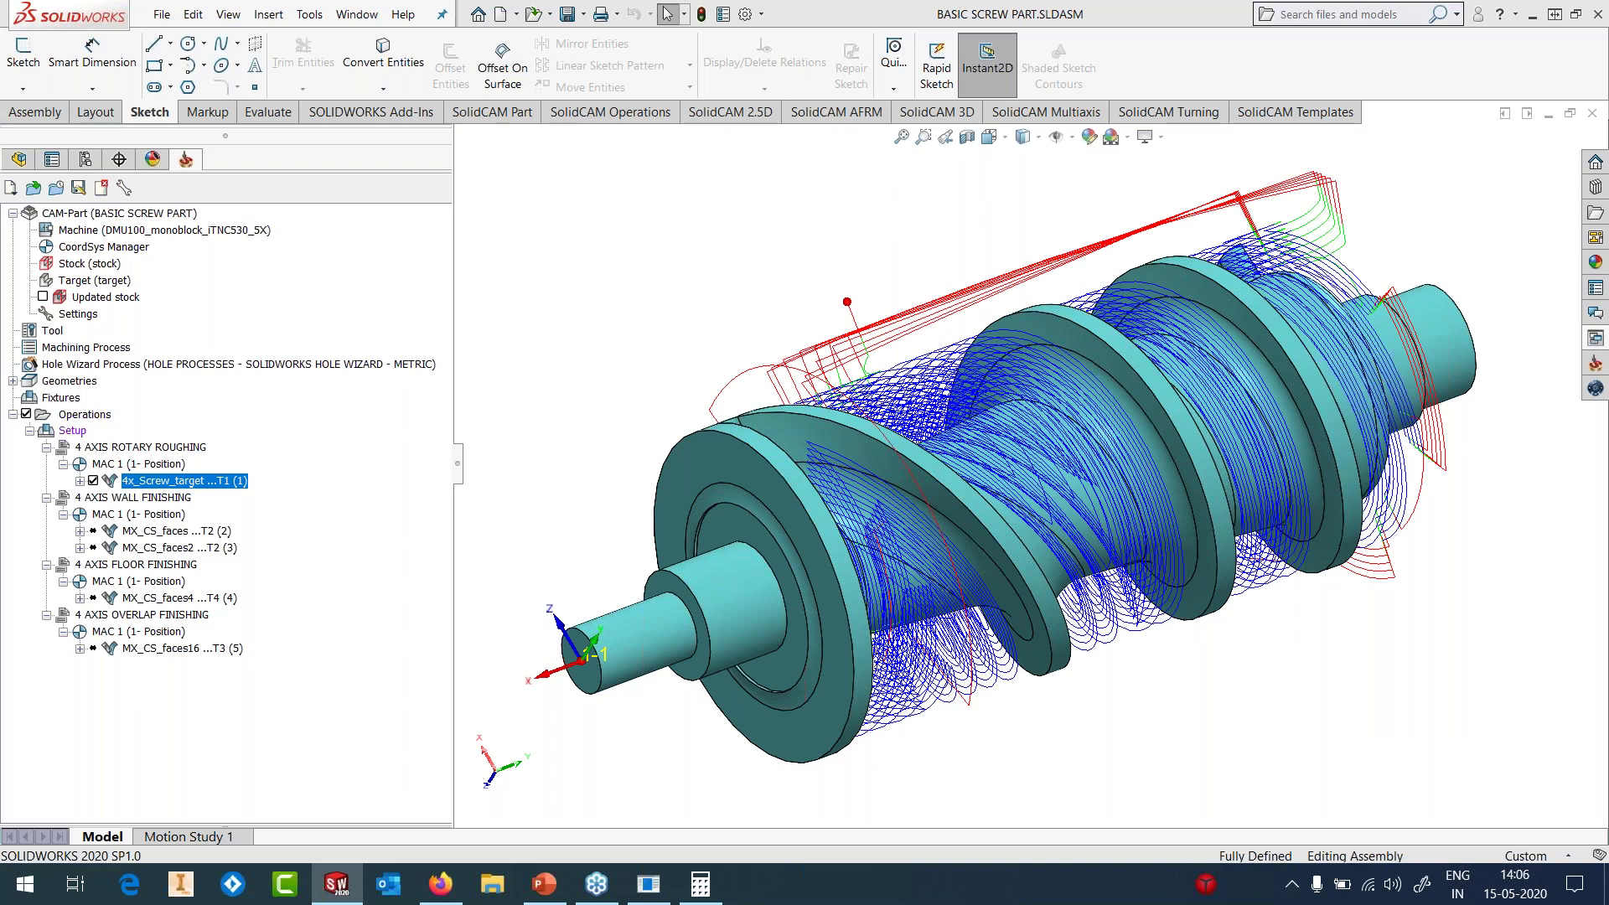
pyautogui.moveTo(1223, 390); pyautogui.dragTo(1320, 431, button='middle')
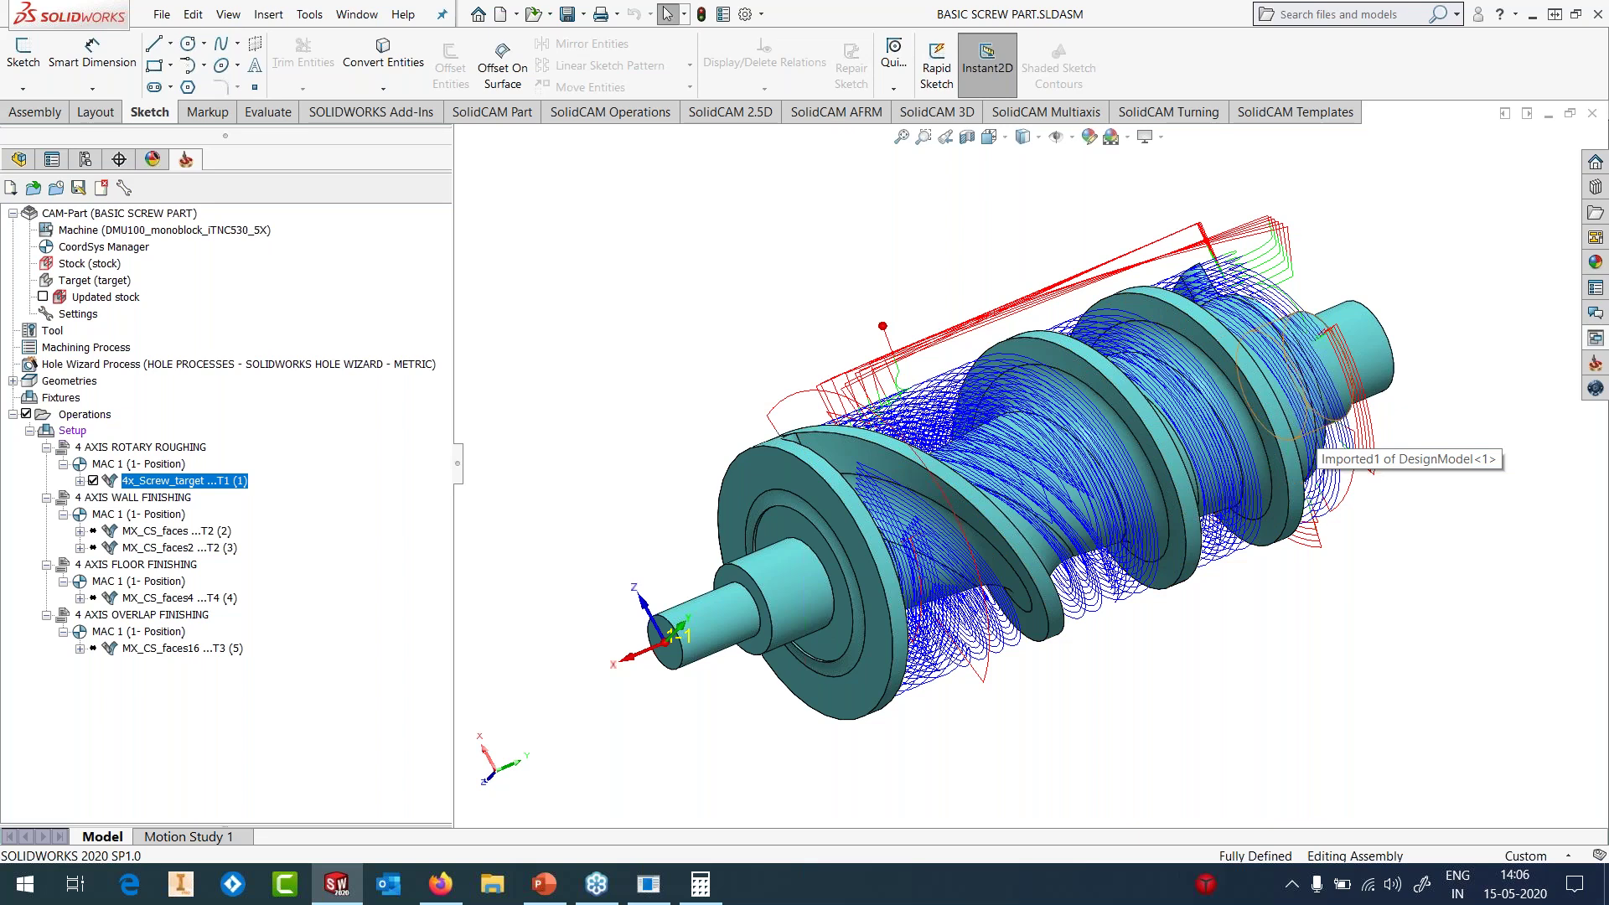
pyautogui.click(93, 480)
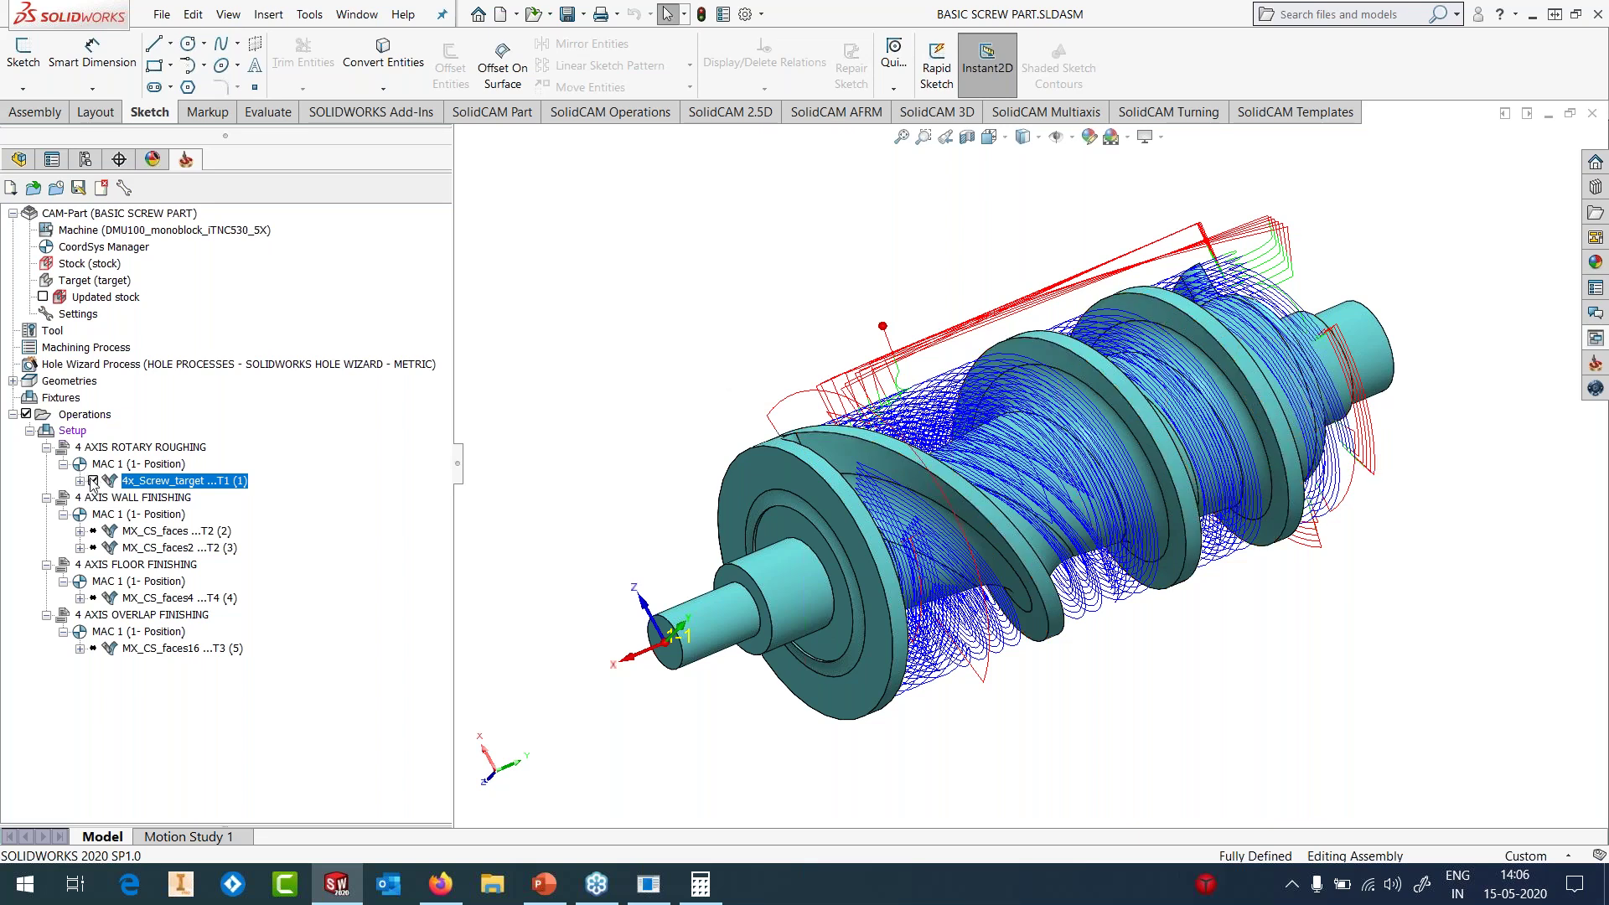
# - Show the faces geometry of the MX_CS_faces wall finishing operation, examine the highlighted thread walls, and close the geometry display
pyautogui.click(132, 532)
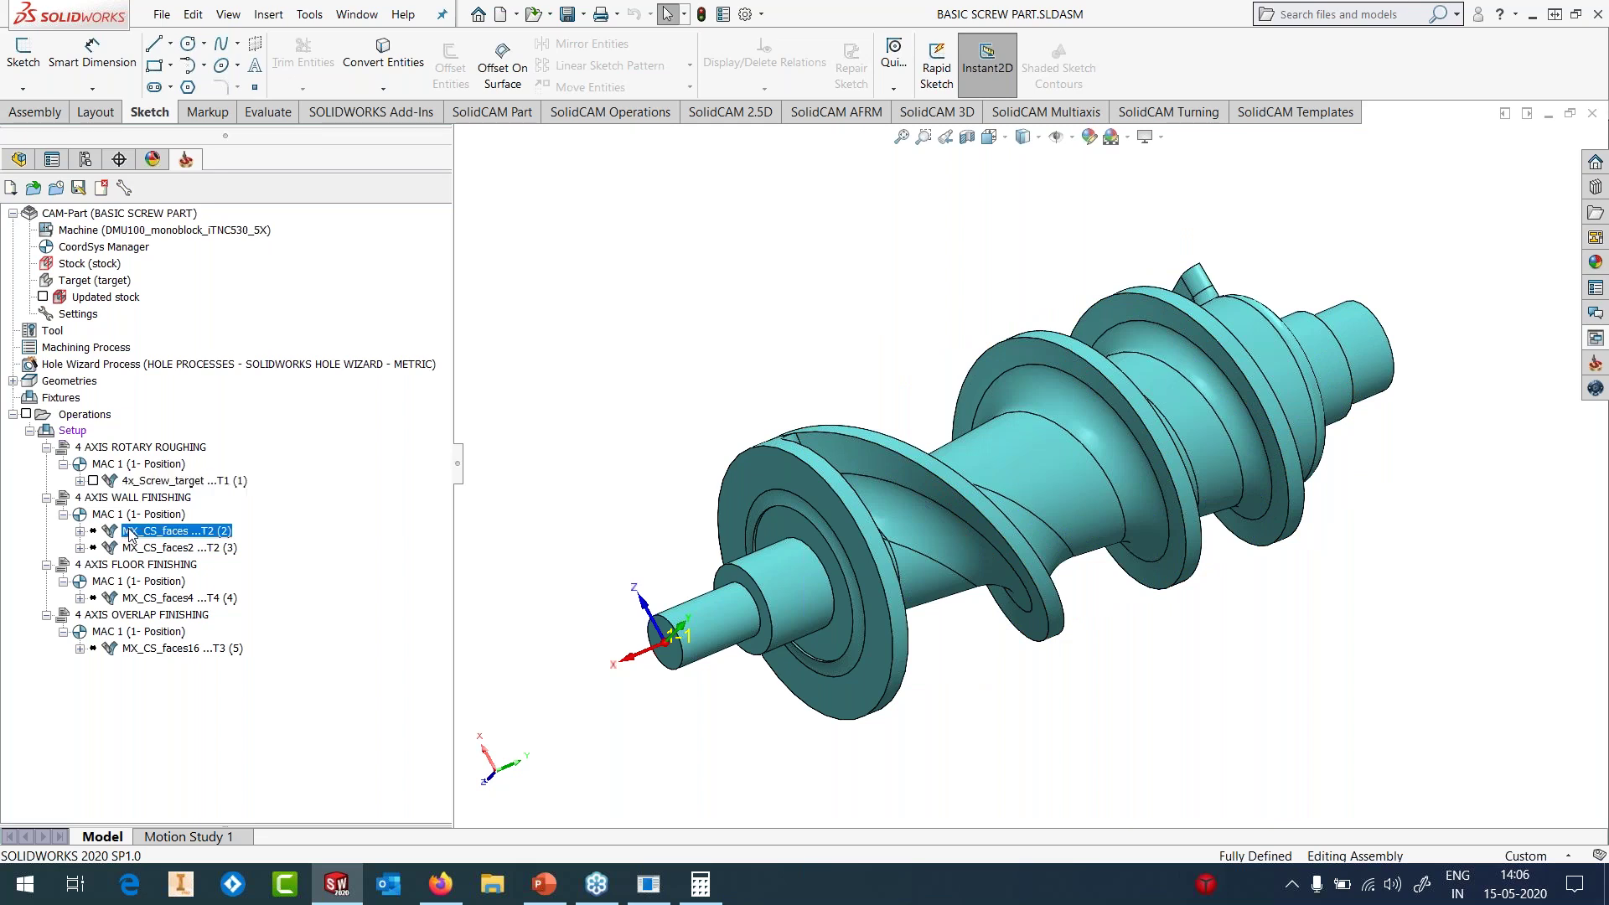
pyautogui.rightClick(130, 534)
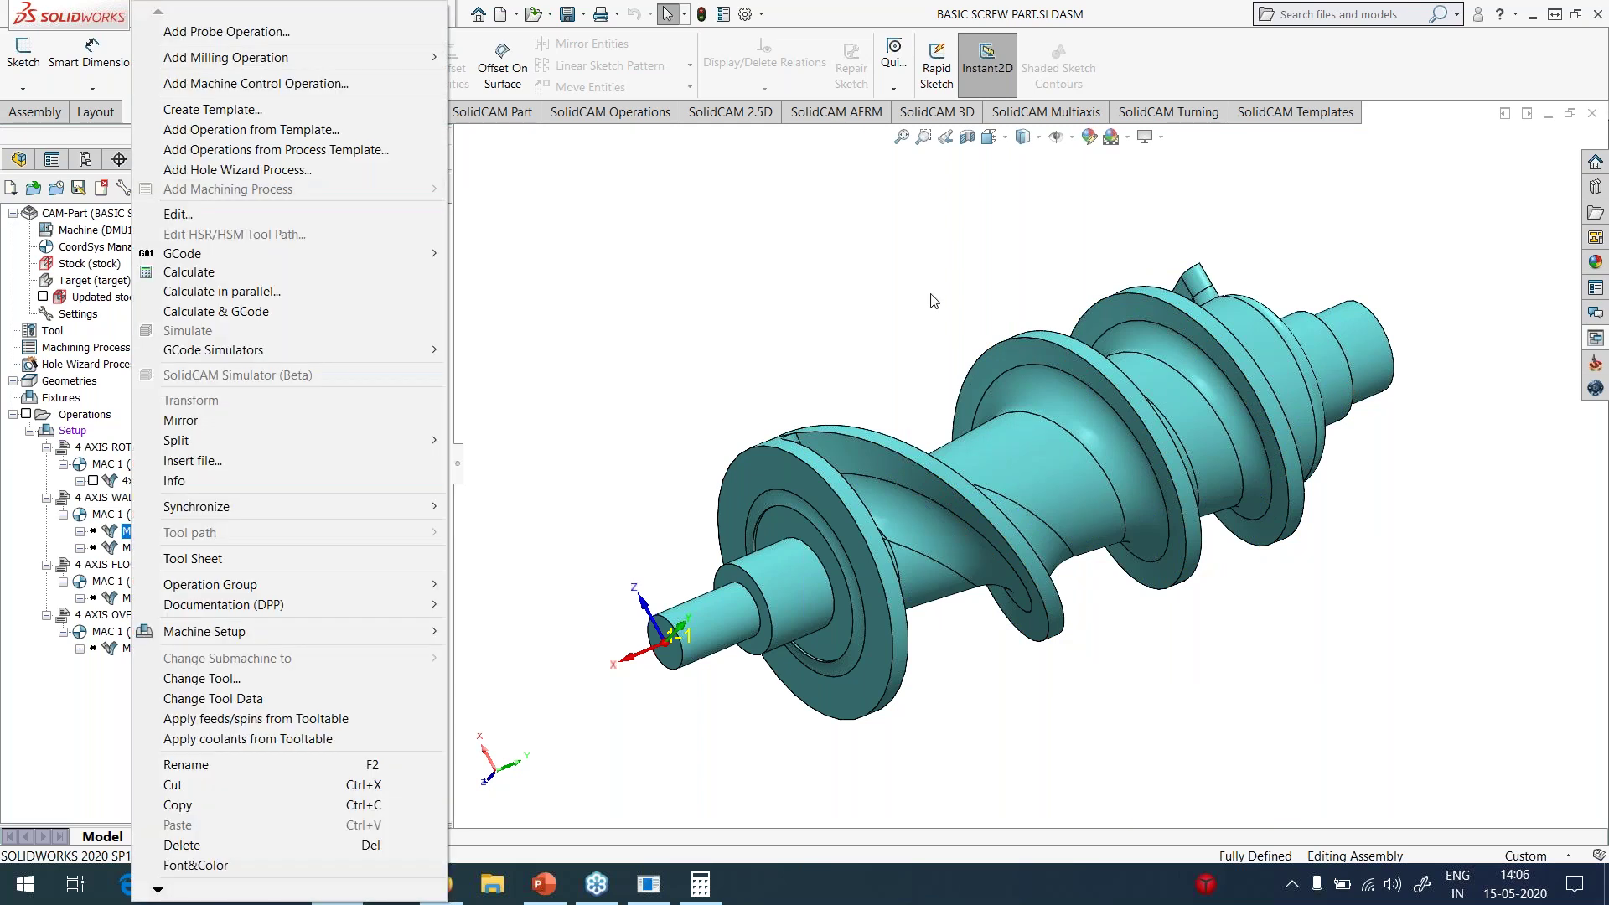
pyautogui.click(962, 327)
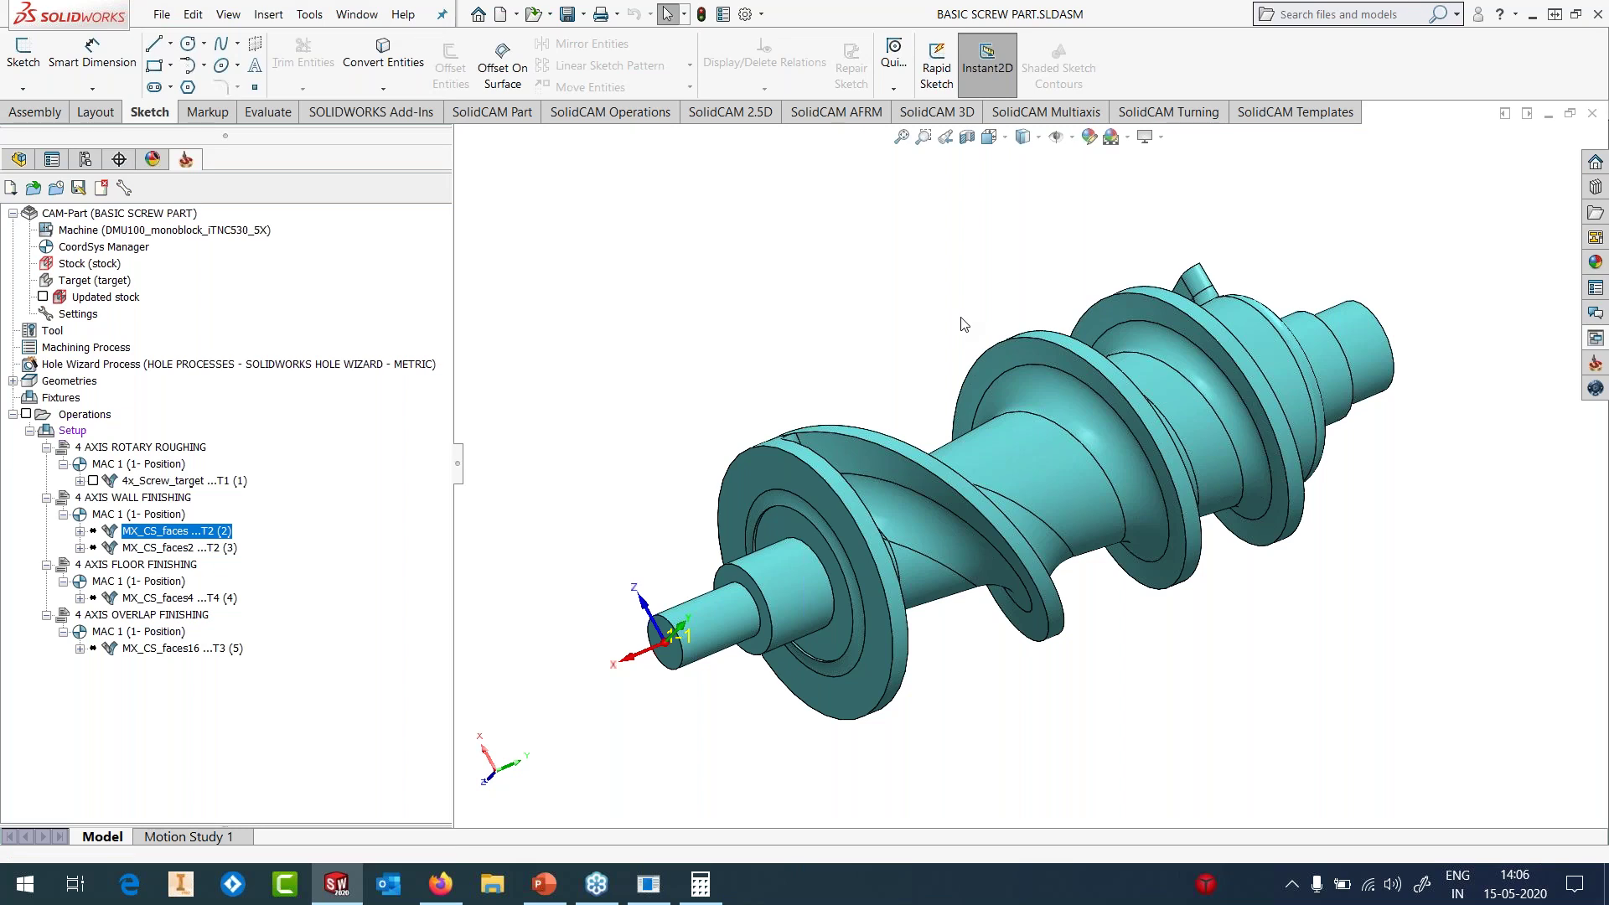
pyautogui.moveTo(962, 324); pyautogui.dragTo(939, 403, button='middle')
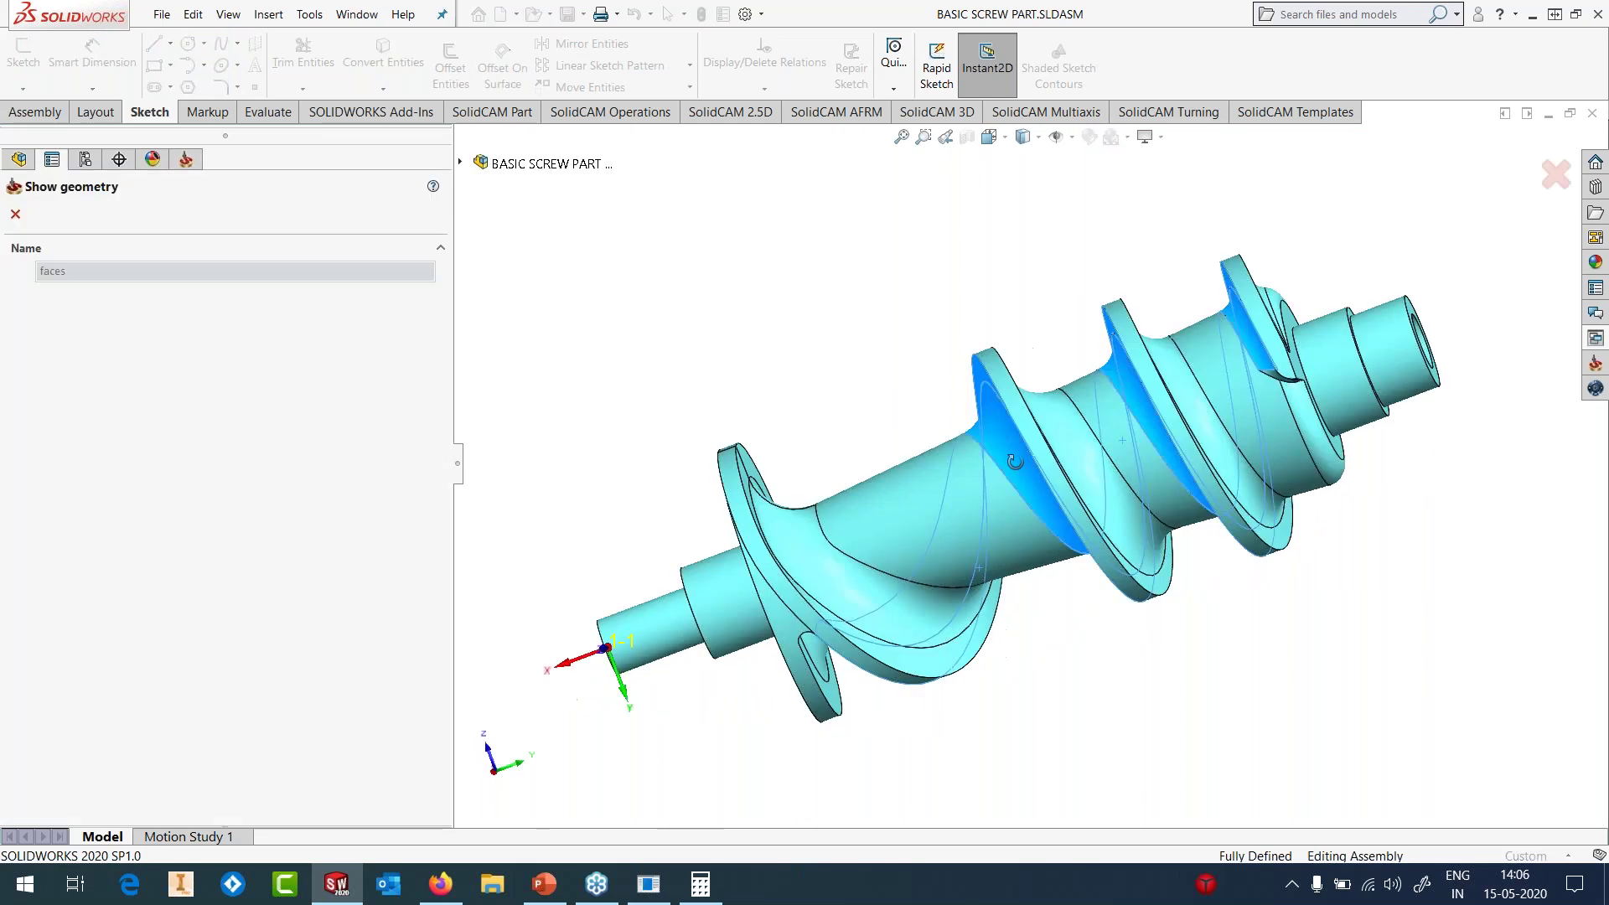
pyautogui.scroll(-2, 1172, 369)
pyautogui.moveTo(1156, 360); pyautogui.dragTo(1221, 370, button='middle')
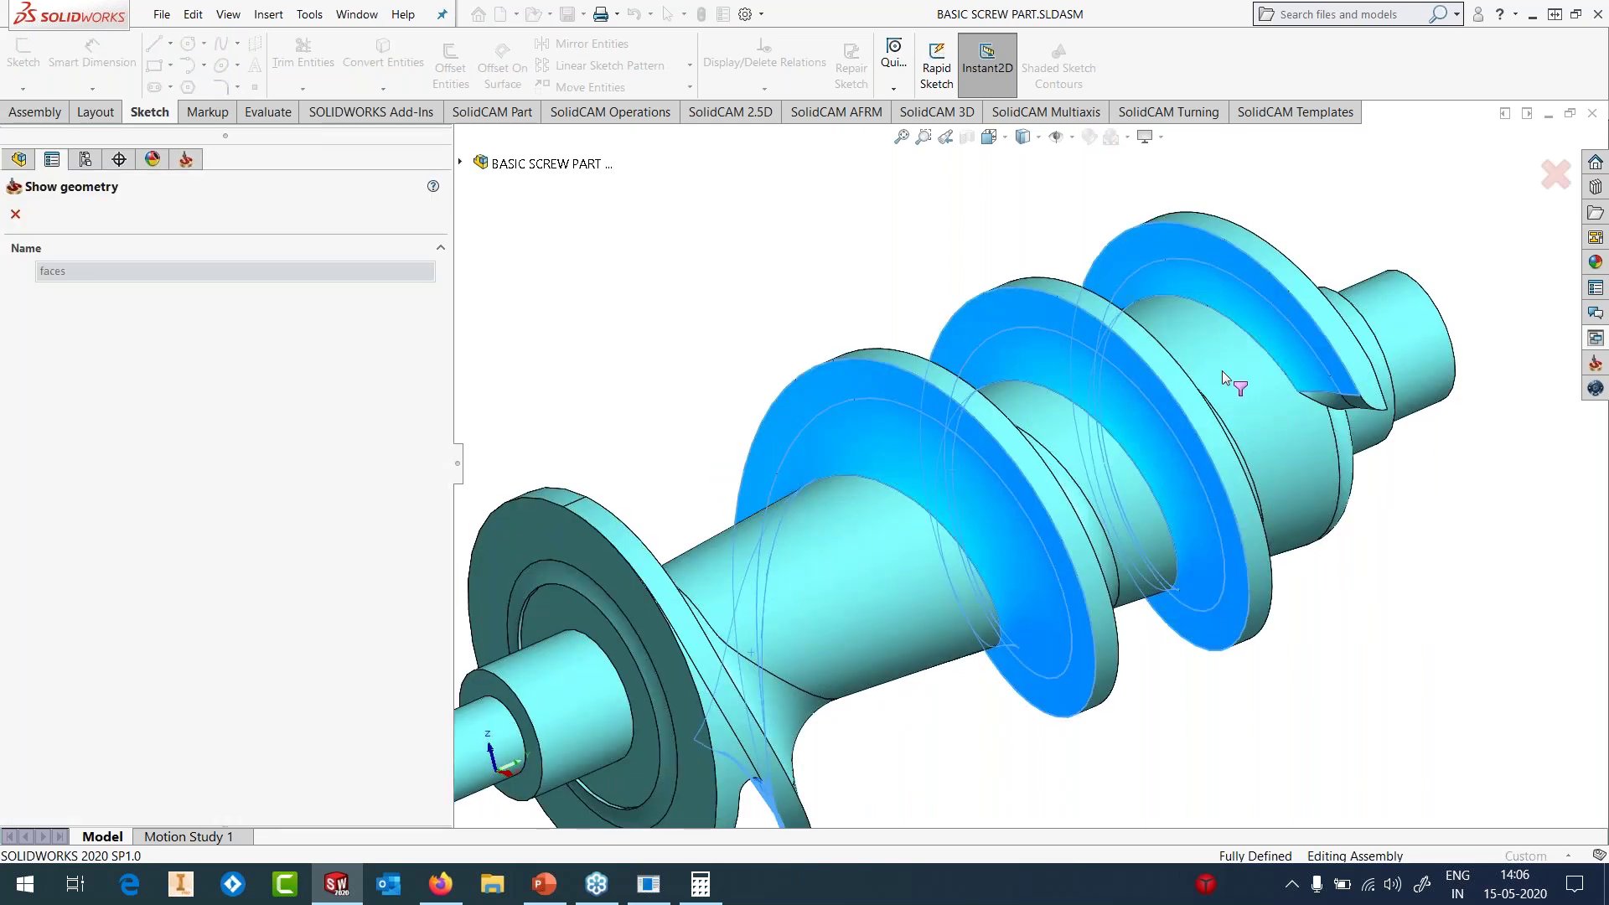
pyautogui.click(16, 214)
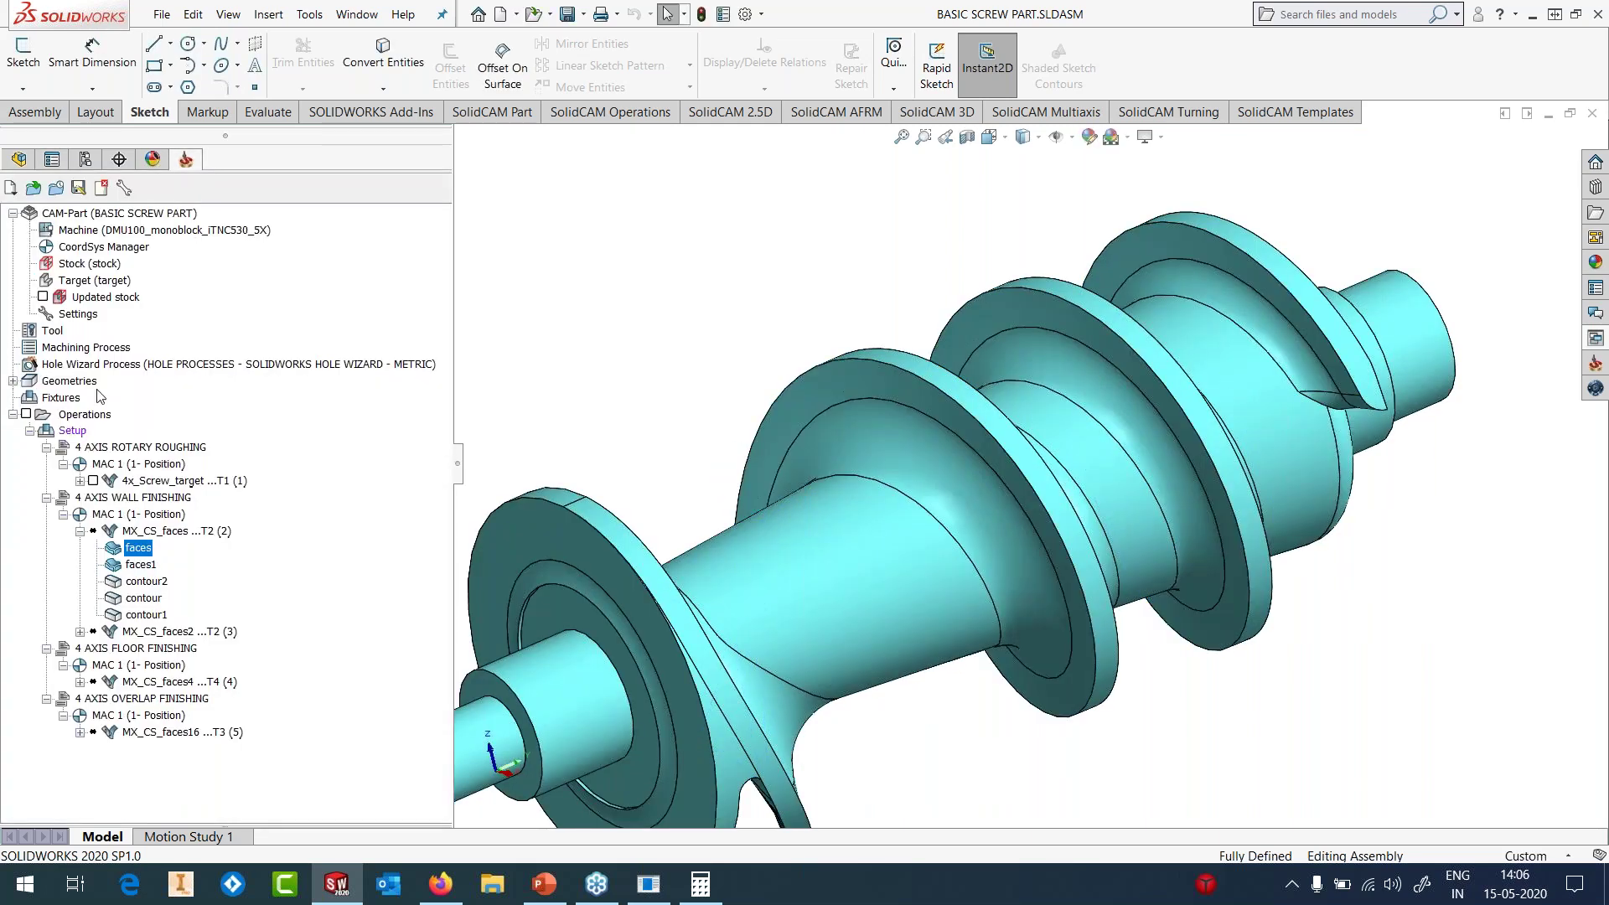
# - Calculate the MX_CS_faces wall finishing operation, inspect its tool path along the thread walls, and hide it
pyautogui.rightClick(138, 531)
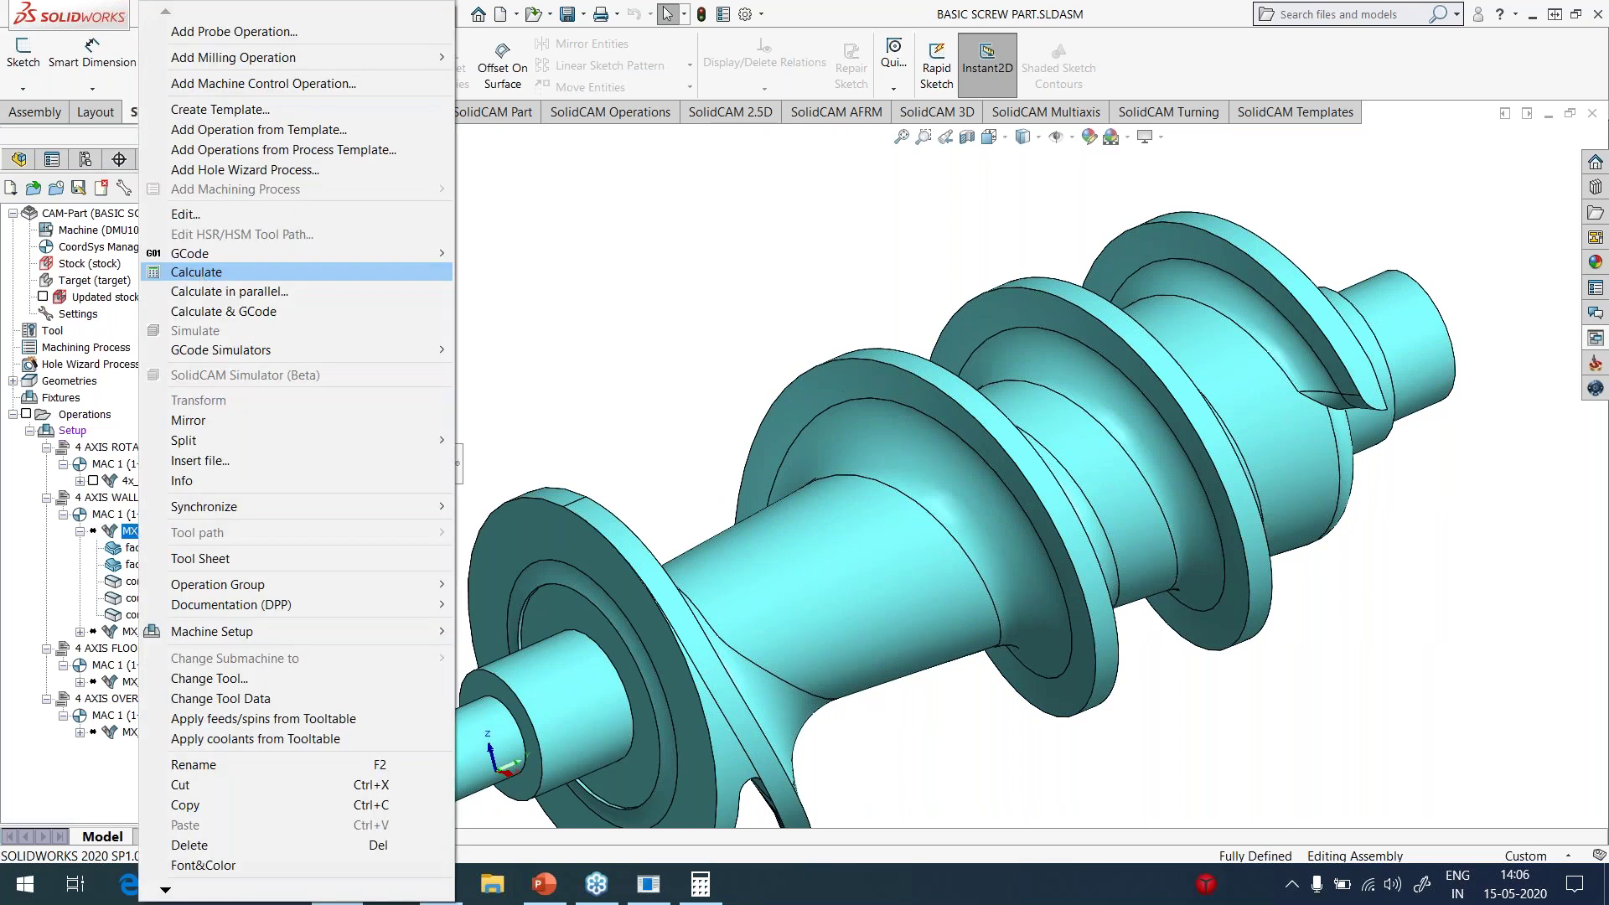
pyautogui.click(402, 272)
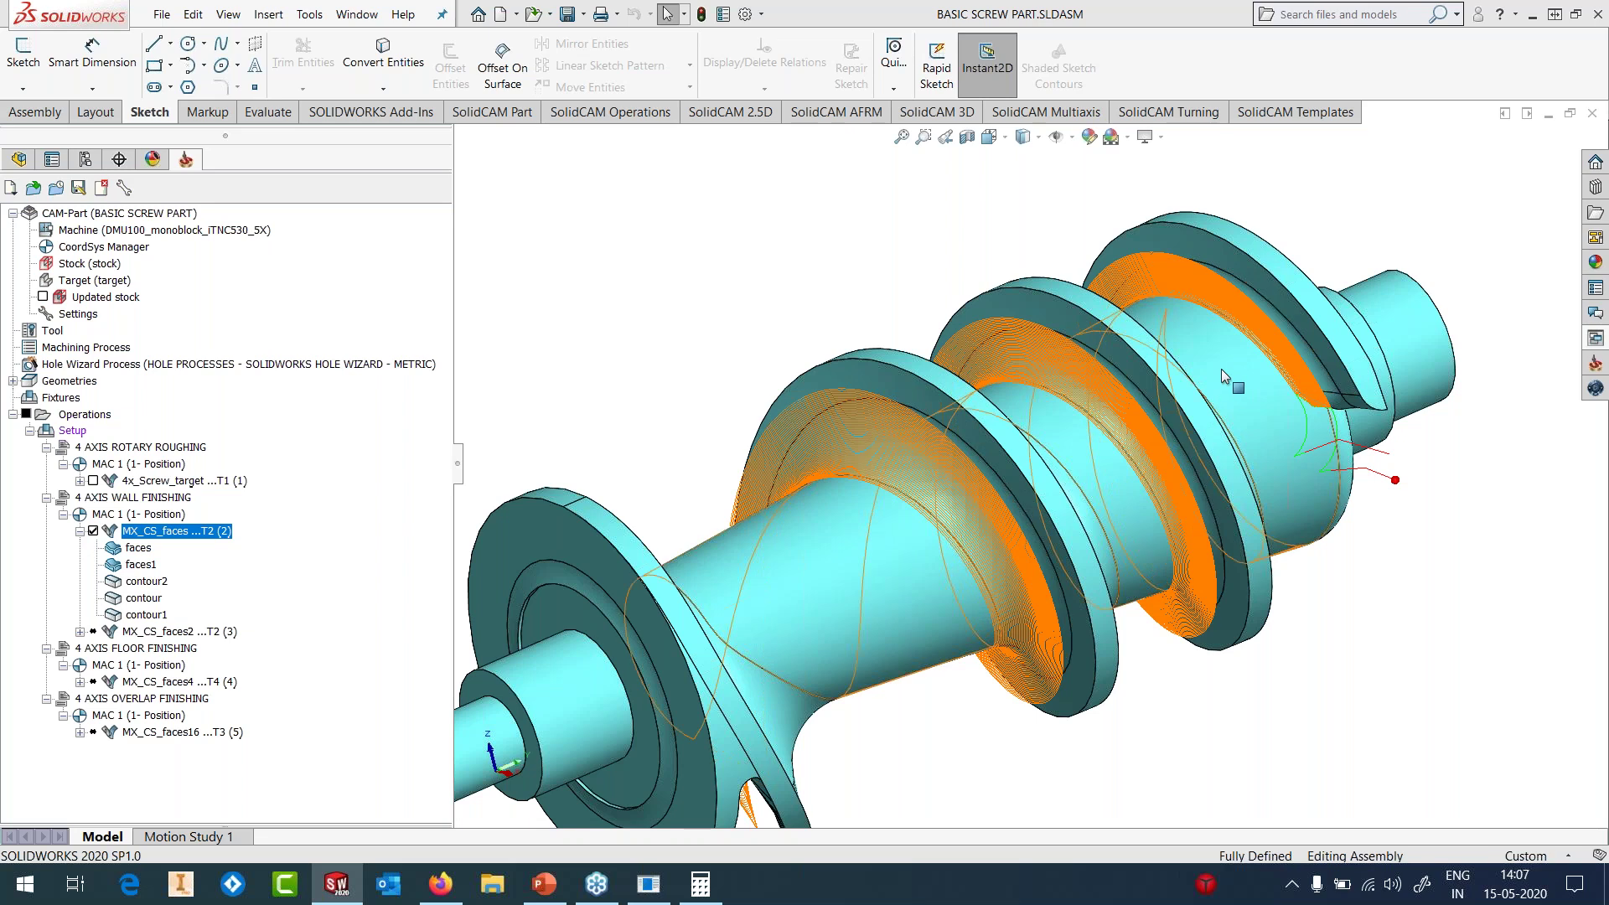
pyautogui.moveTo(1220, 368); pyautogui.dragTo(1140, 253, button='middle')
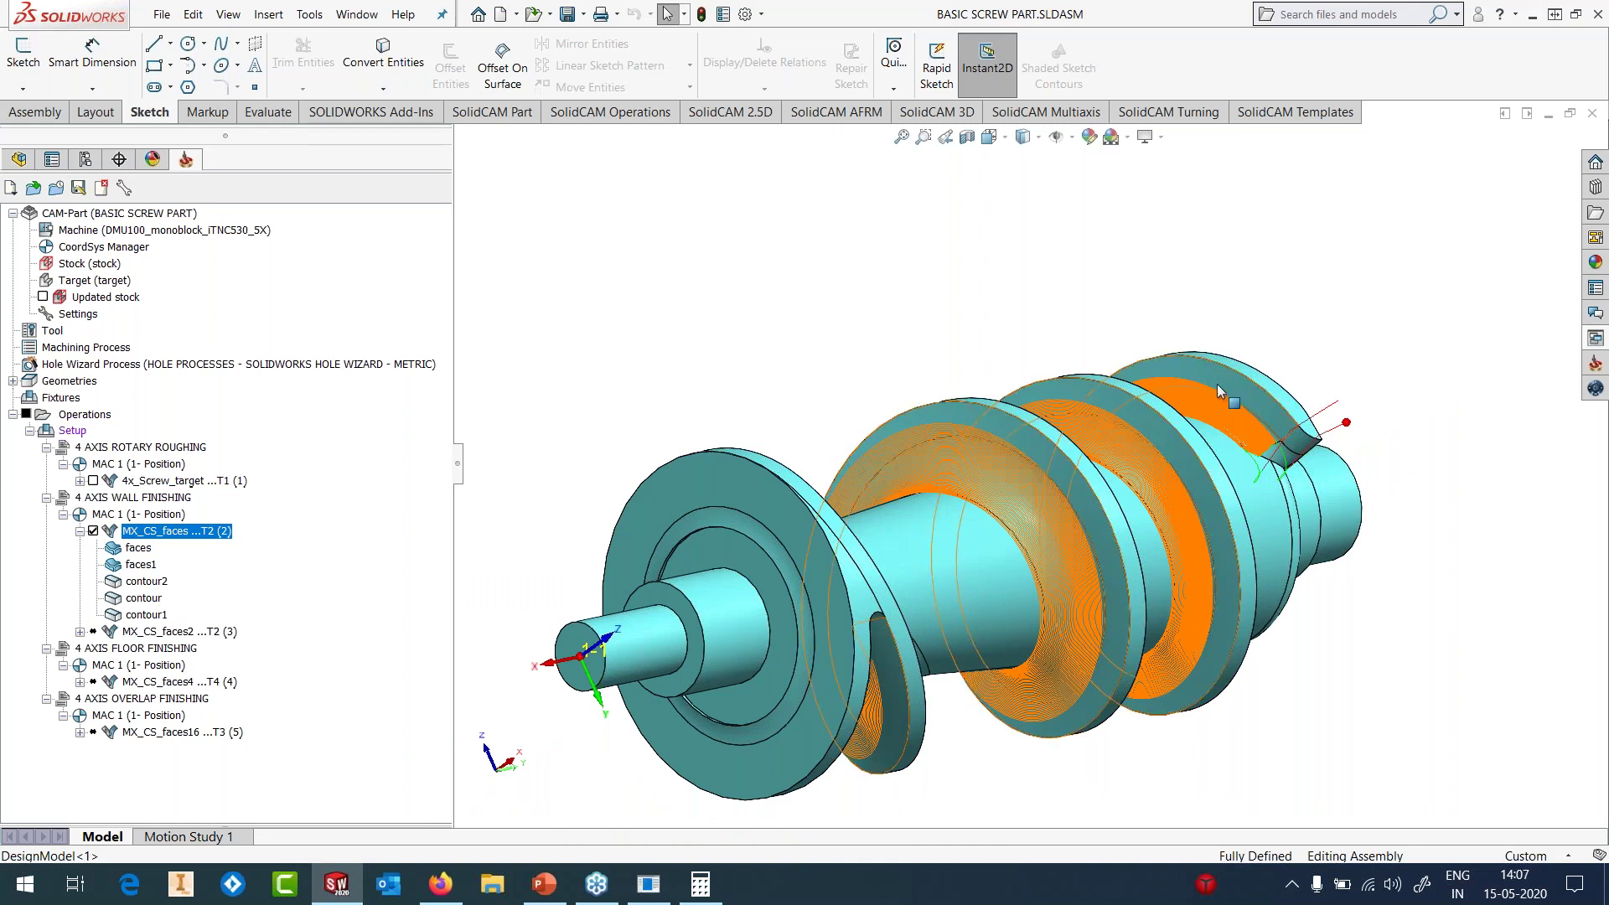
pyautogui.scroll(-3, 1248, 480)
pyautogui.moveTo(1248, 480); pyautogui.dragTo(1227, 515, button='middle')
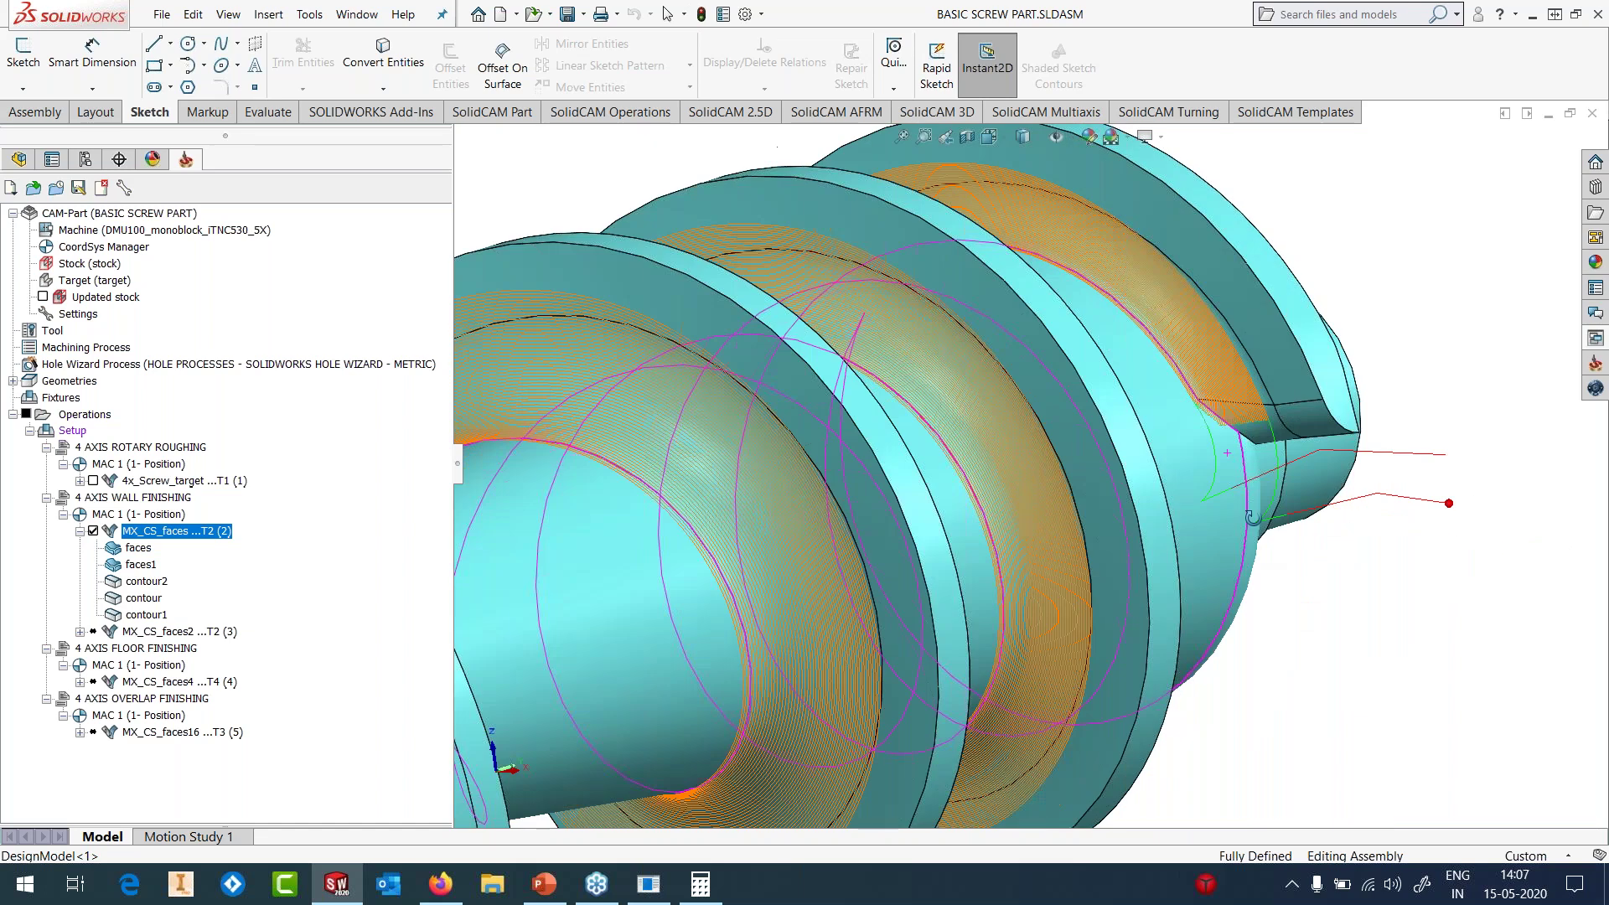
pyautogui.scroll(3, 877, 521)
pyautogui.scroll(-2, 877, 519)
pyautogui.moveTo(887, 427); pyautogui.dragTo(968, 598, button='middle')
pyautogui.click(93, 531)
# - Calculate the MX_CS_faces4 floor finishing operation and inspect its tool path on the screw floor between the threads
pyautogui.rightClick(142, 682)
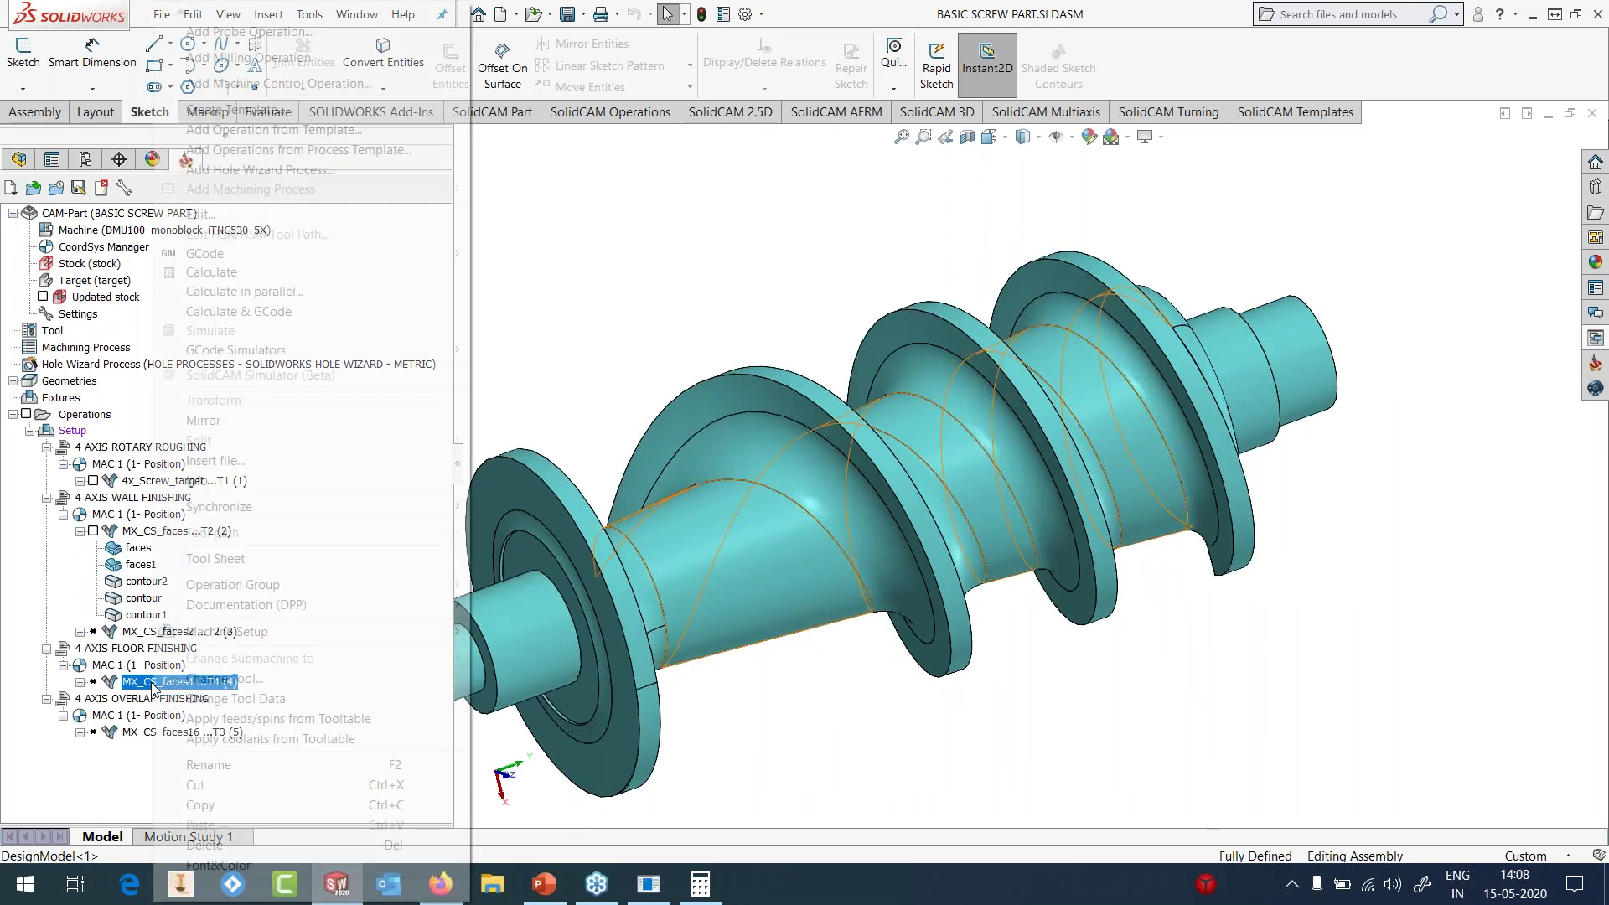
pyautogui.click(194, 273)
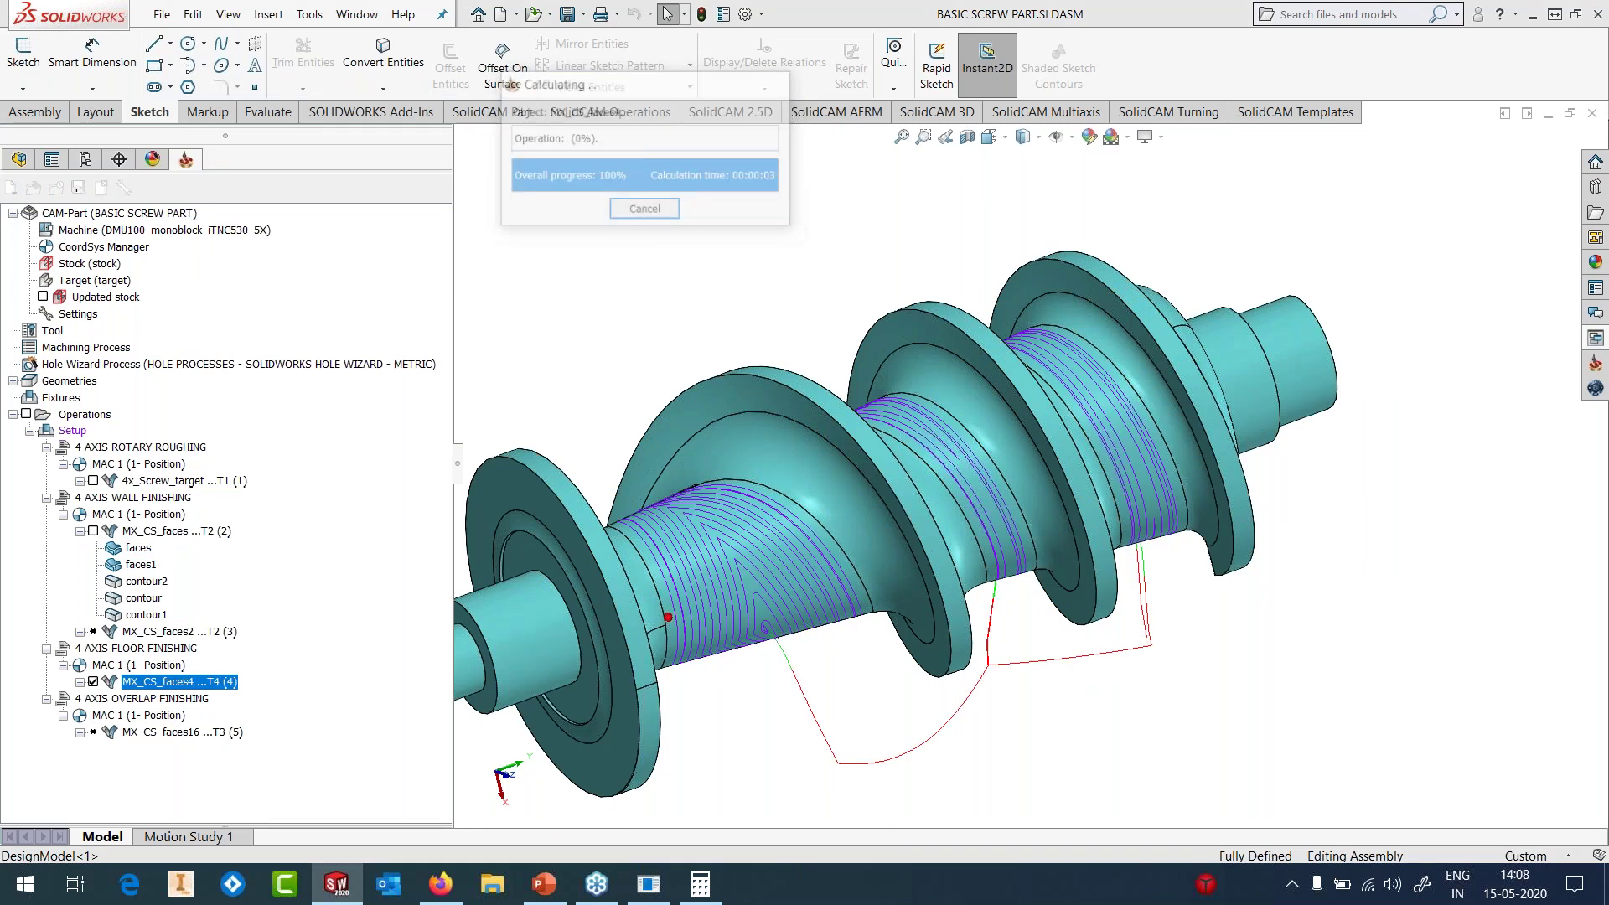
pyautogui.scroll(2, 862, 511)
pyautogui.moveTo(867, 523); pyautogui.dragTo(805, 475, button='middle')
pyautogui.scroll(-4, 804, 474)
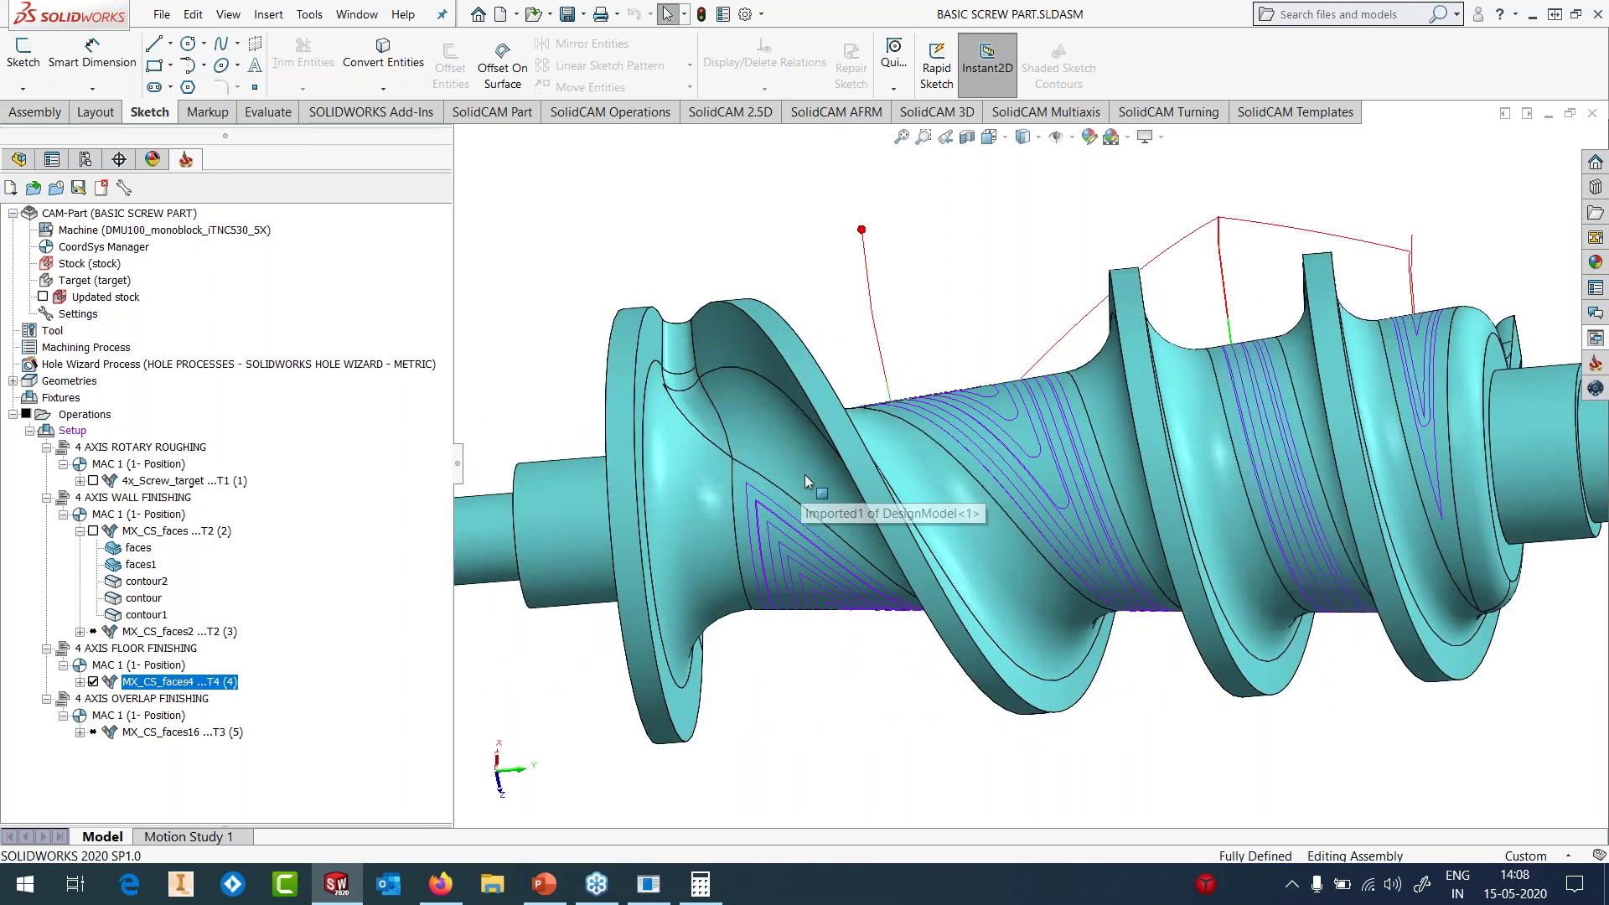
# - Highlight the two opposing wall faces at the start of the screw thread and hide the floor finishing tool path
pyautogui.click(804, 474)
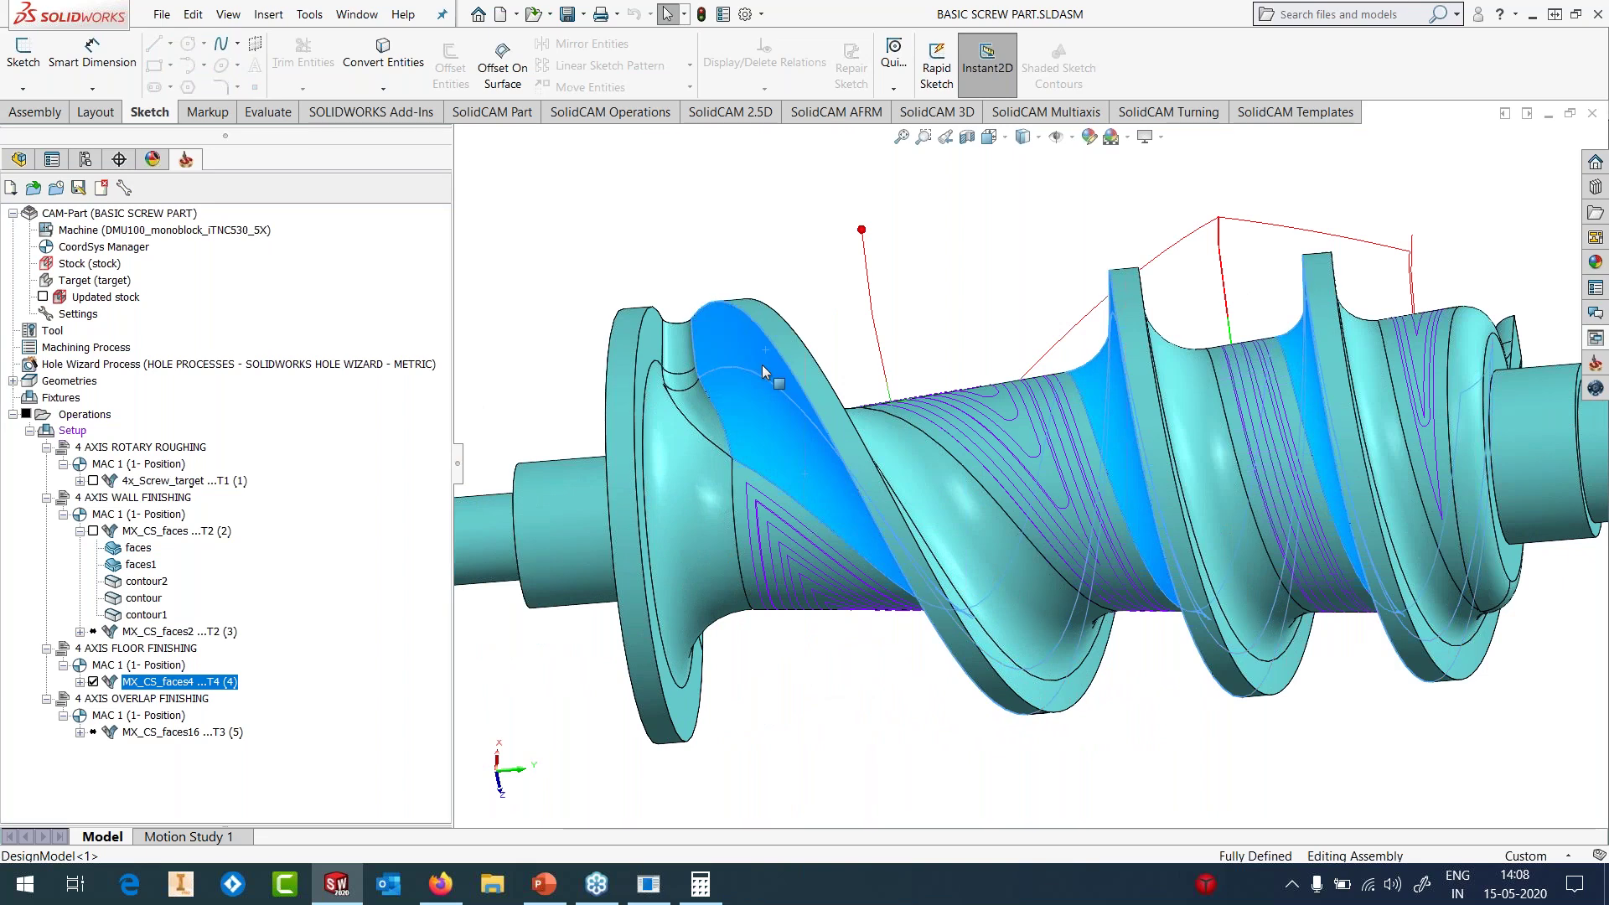
pyautogui.click(706, 484)
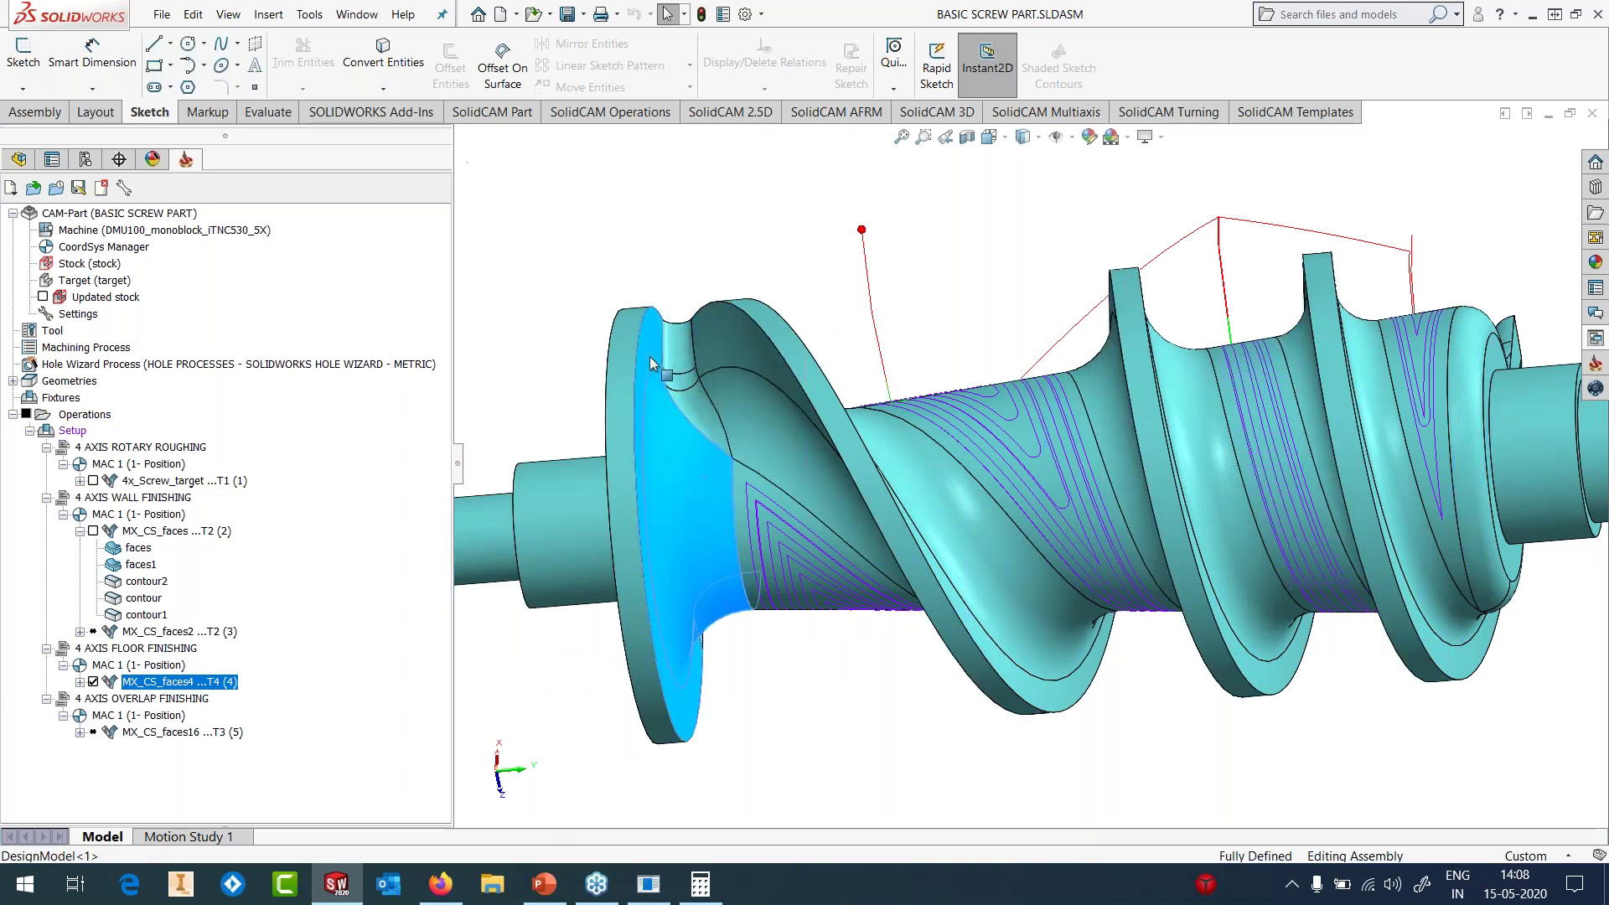
pyautogui.moveTo(692, 335); pyautogui.dragTo(722, 520, button='middle')
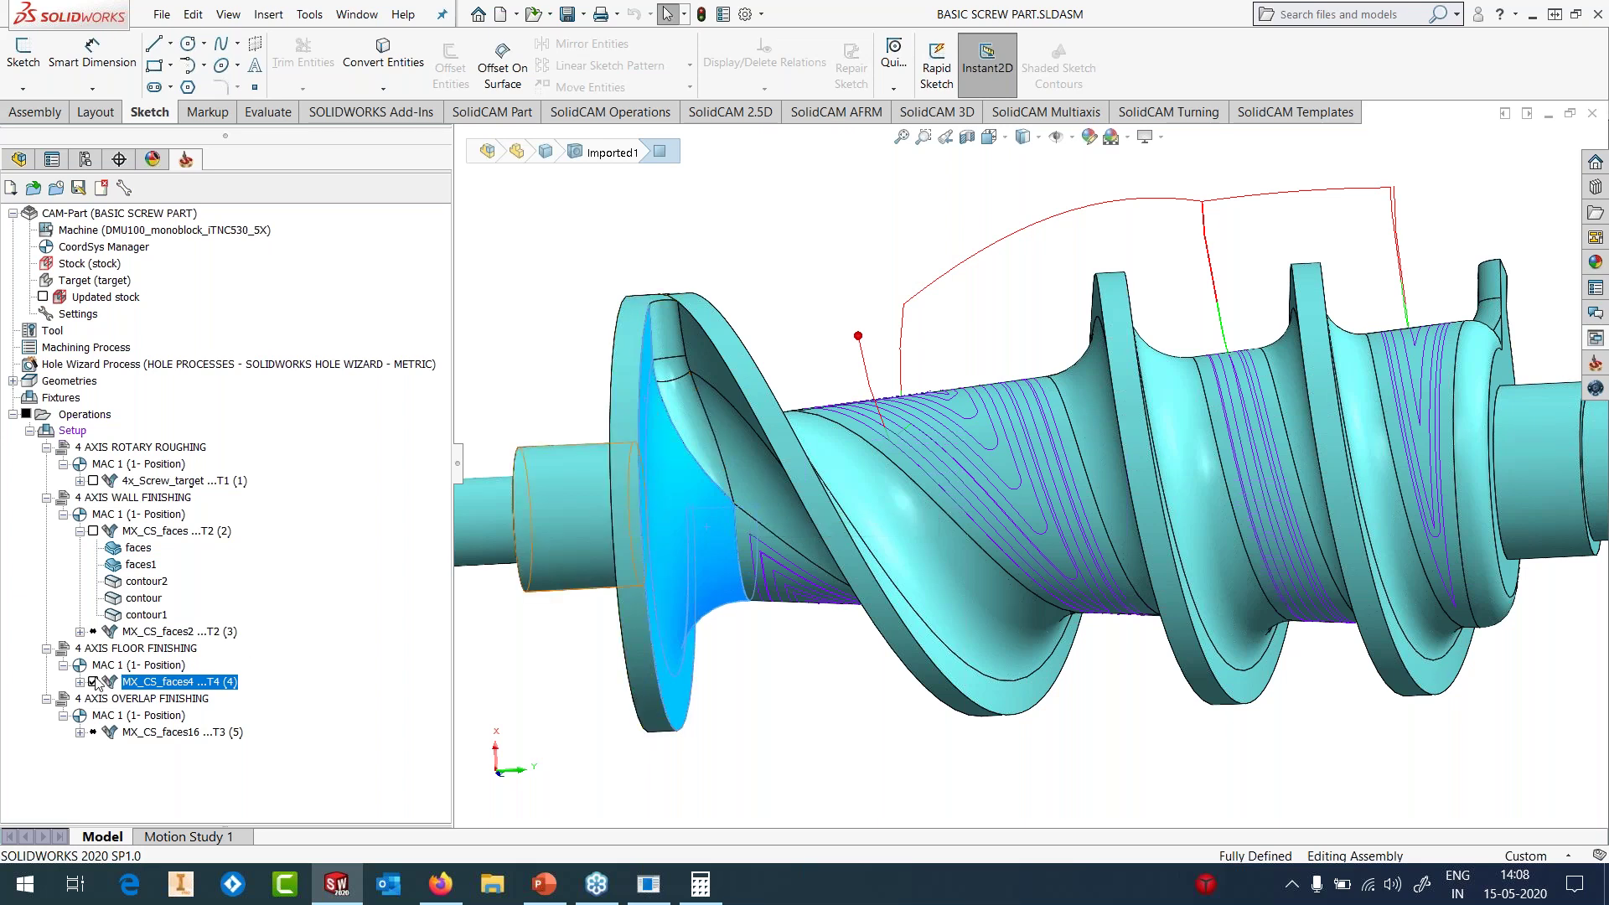
pyautogui.click(93, 681)
# - Calculate the MX_CS_faces16 overlap finishing operation, inspect its tool path where the thread walls meet, and hide it
pyautogui.rightClick(153, 732)
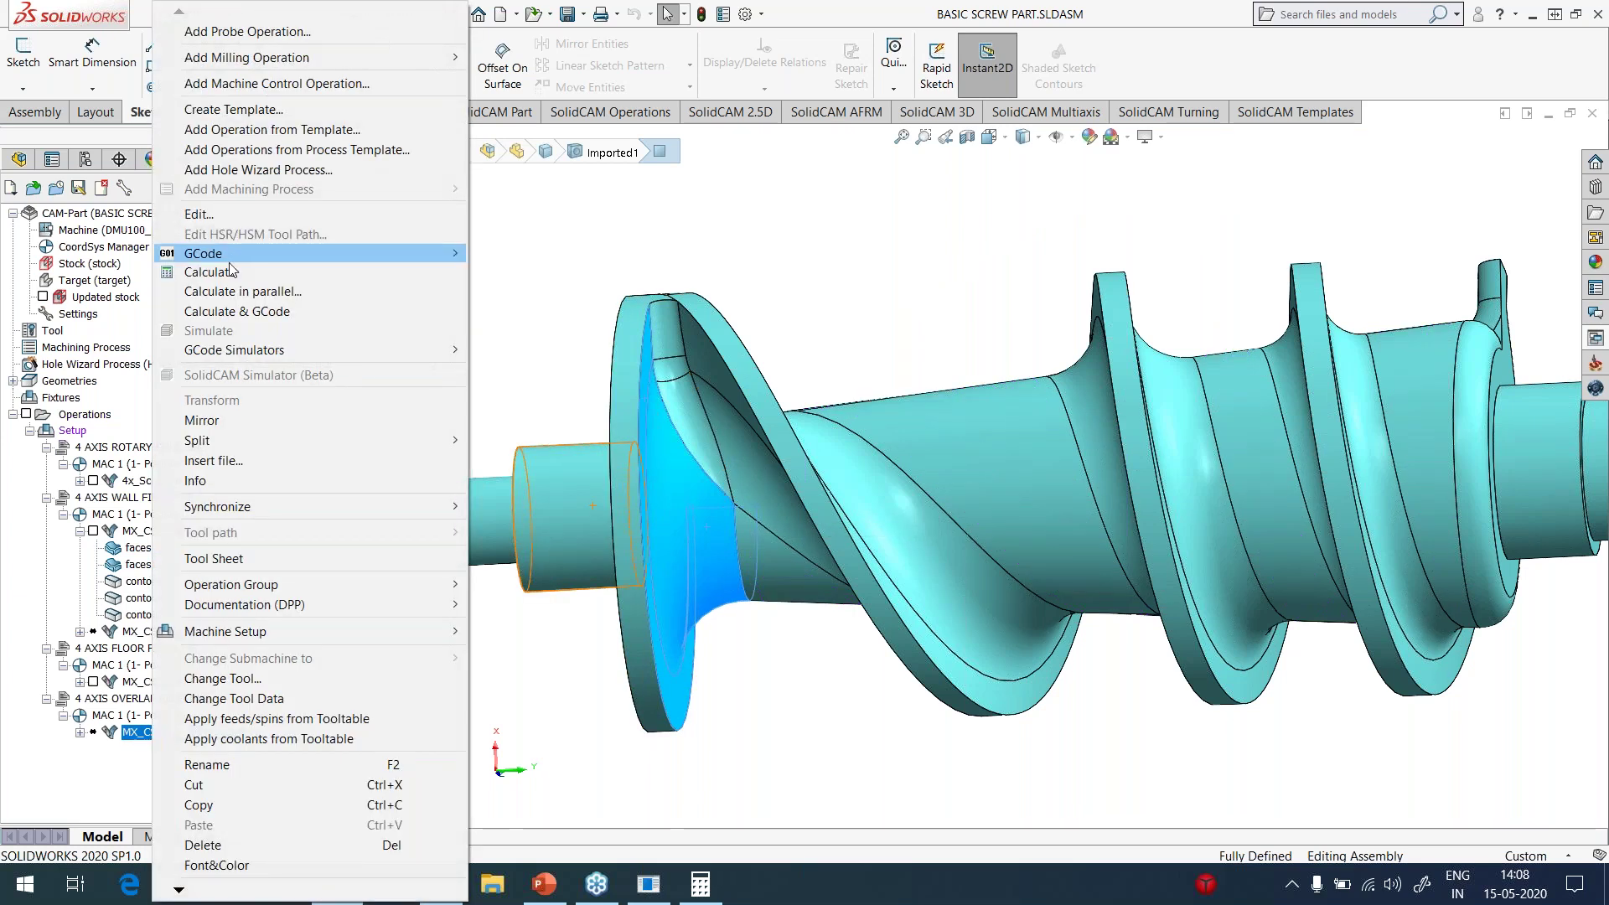
pyautogui.click(210, 272)
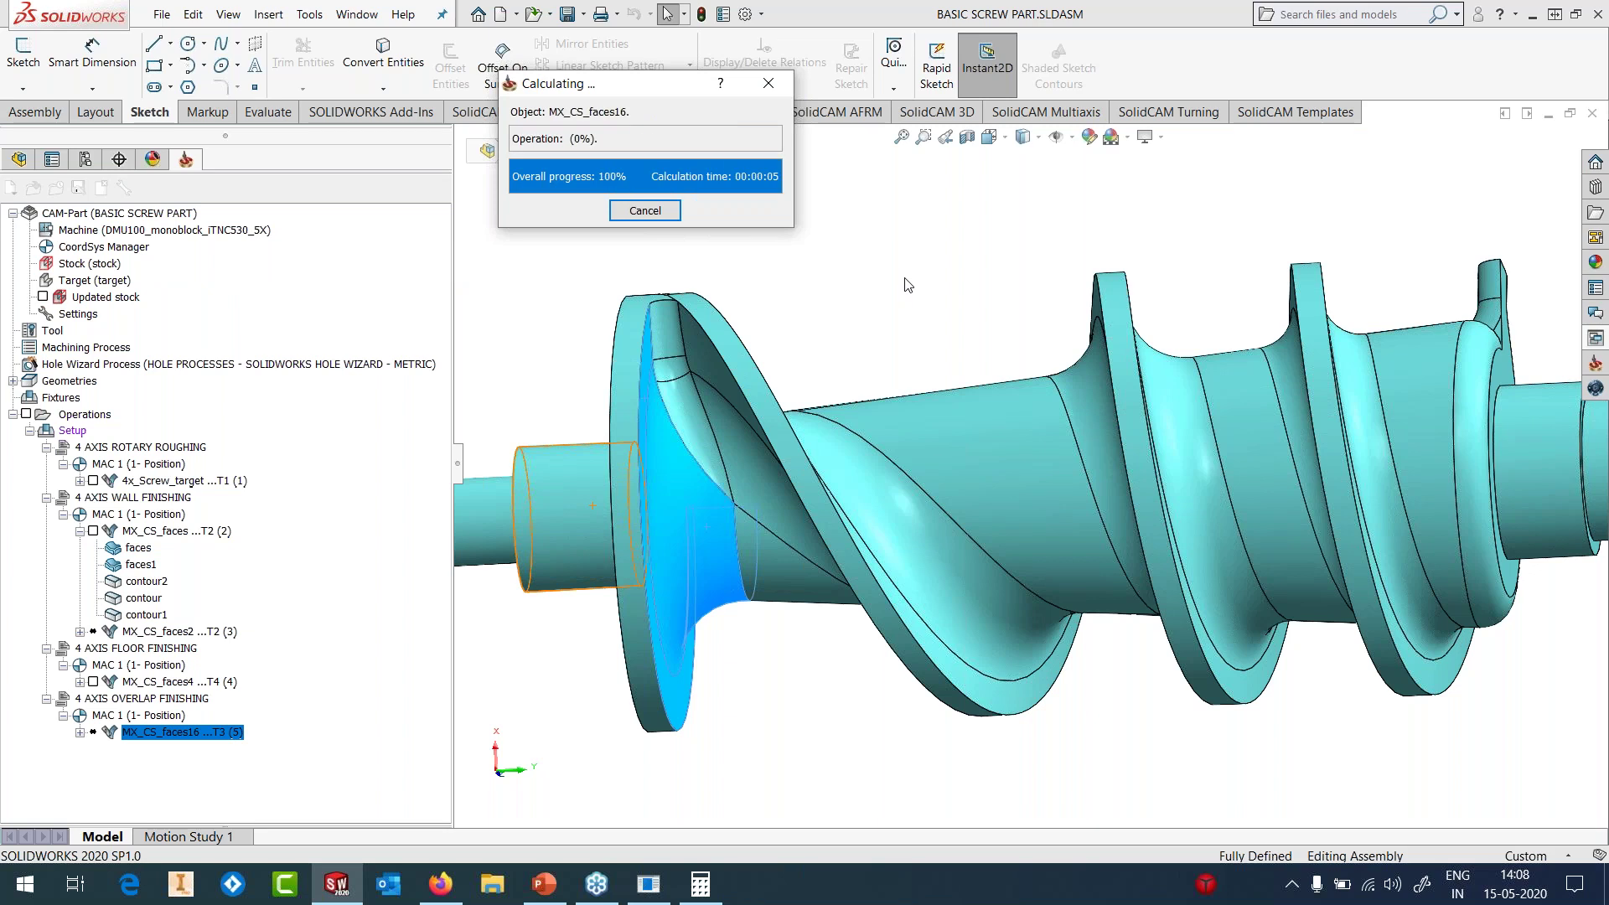
pyautogui.moveTo(933, 424); pyautogui.dragTo(778, 475, button='middle')
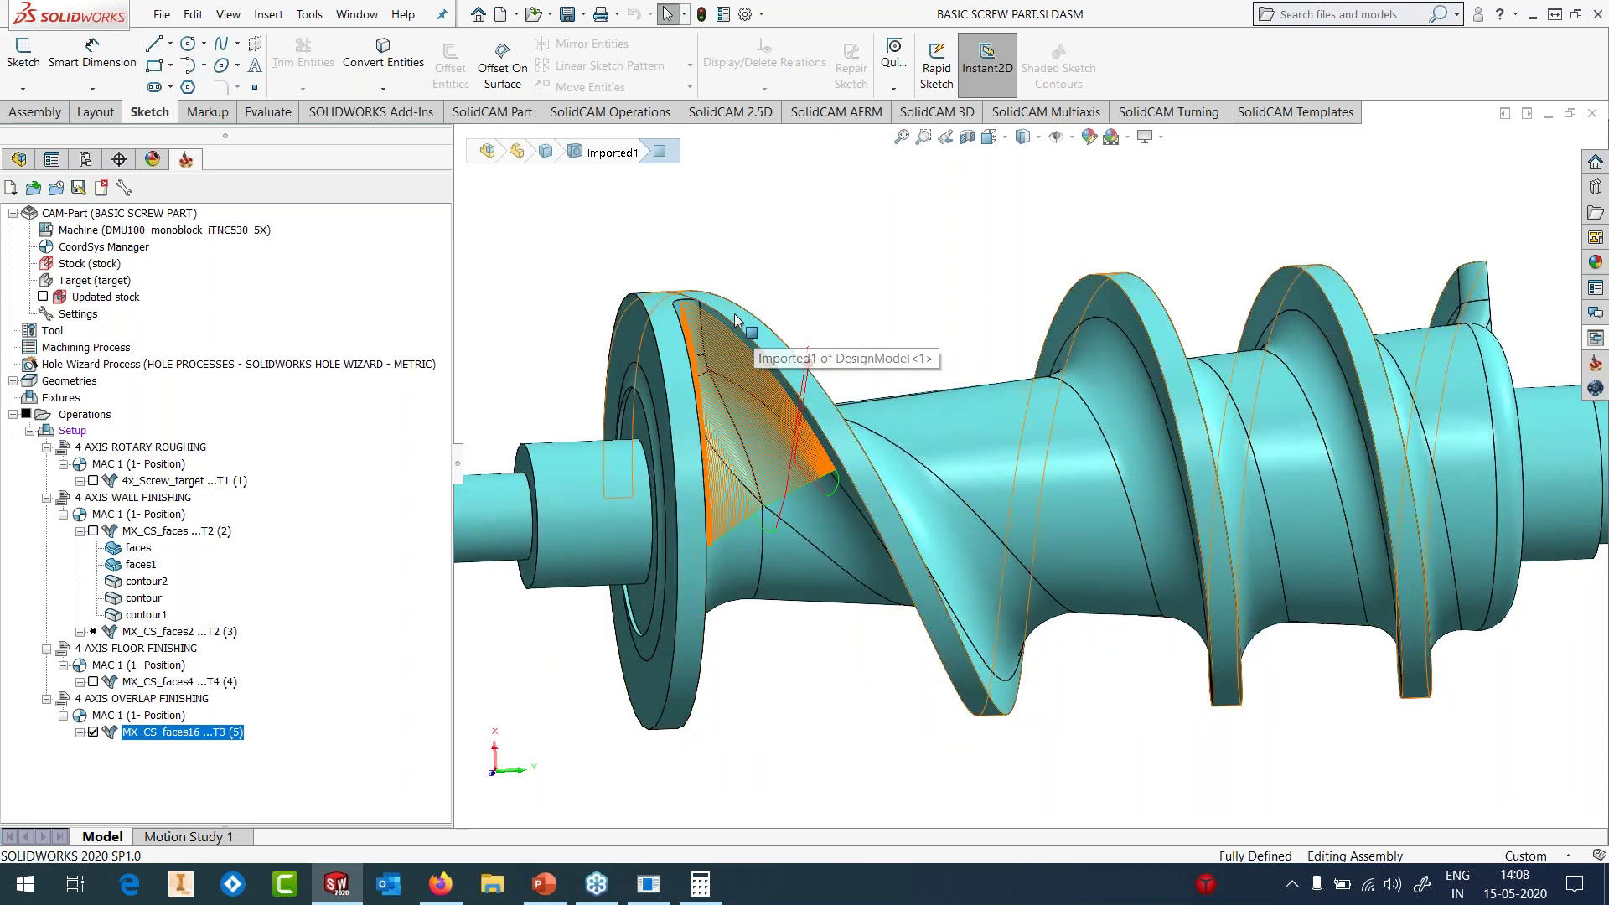
pyautogui.scroll(-3, 782, 454)
pyautogui.moveTo(783, 454); pyautogui.dragTo(772, 330, button='middle')
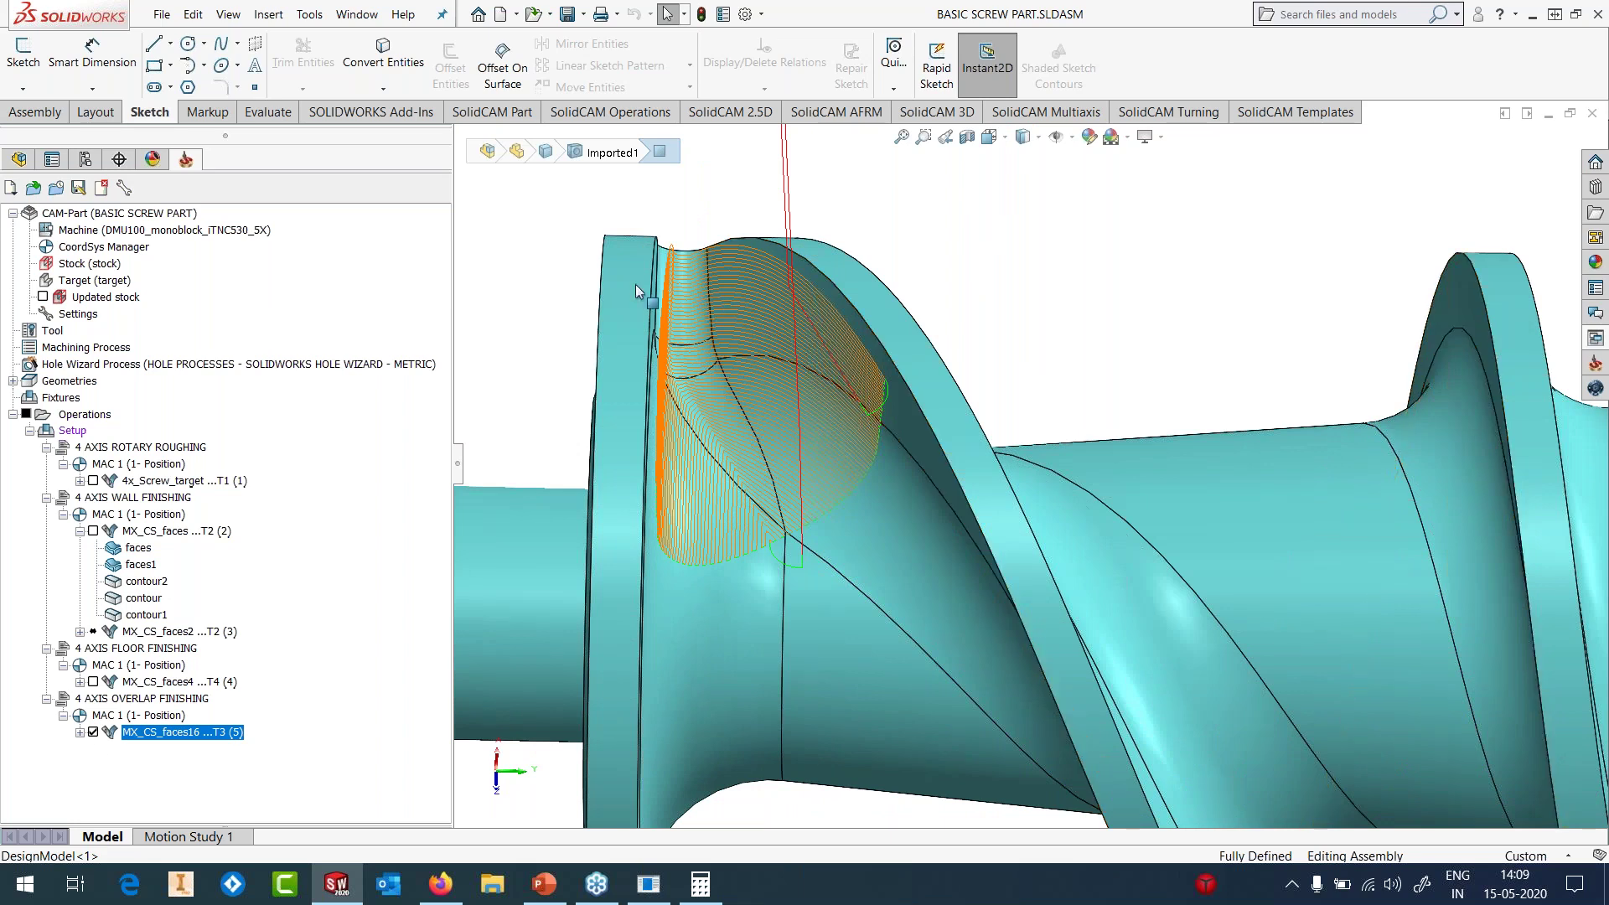
pyautogui.click(93, 733)
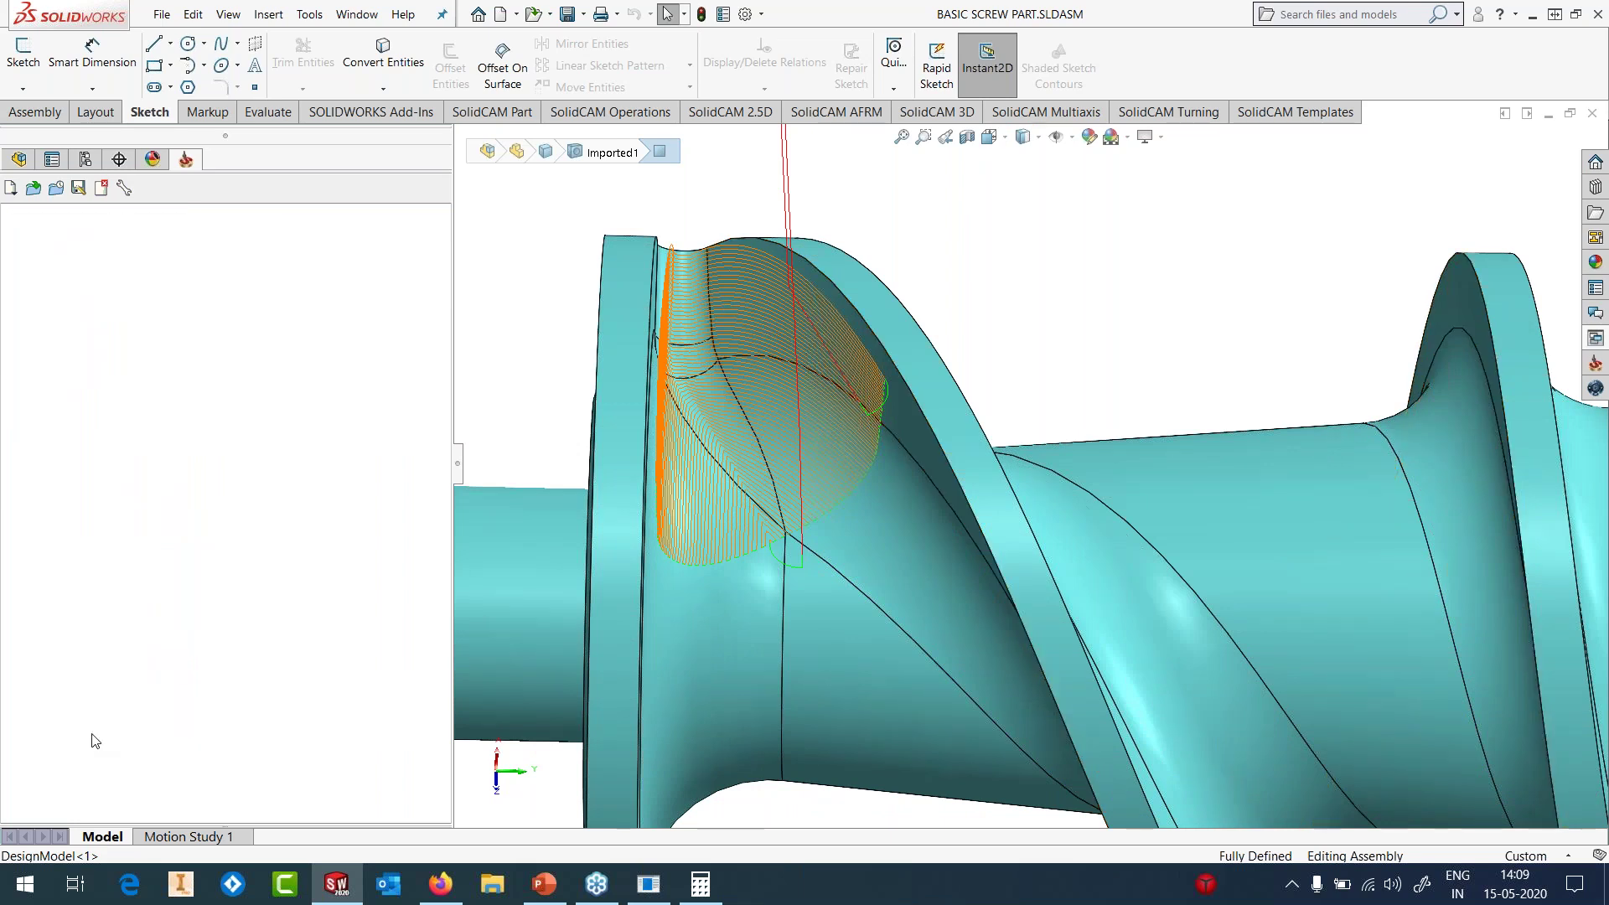
# - Switch to PowerPoint, start the slide show at the Screw Machining slide, and swap the presenter view with the slide show
pyautogui.click(558, 891)
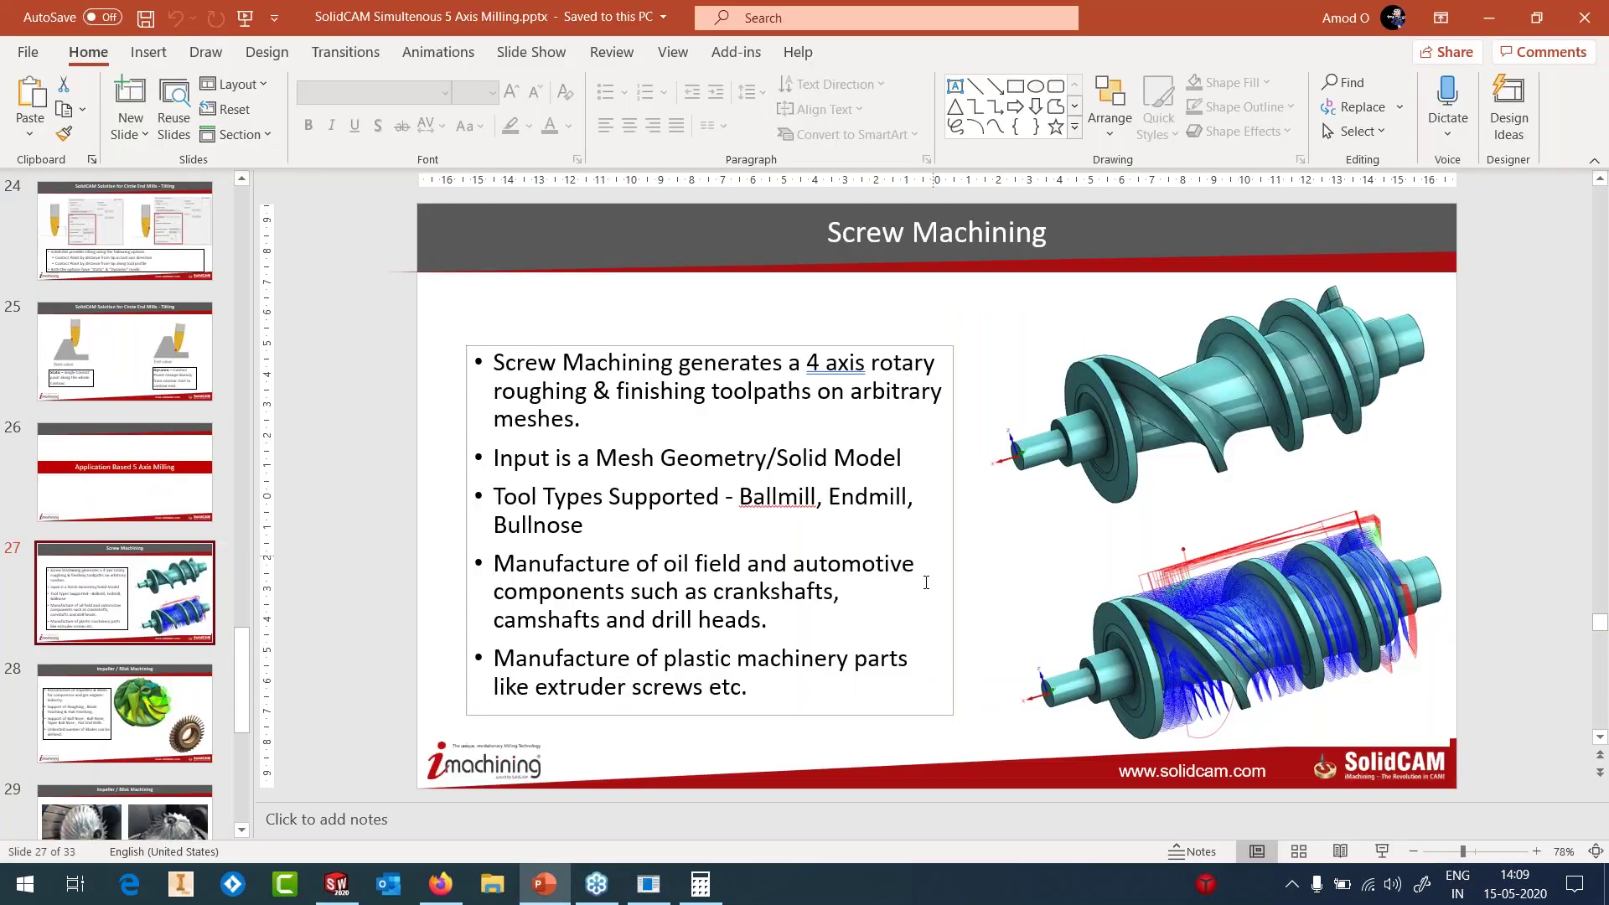
pyautogui.click(1391, 852)
pyautogui.click(364, 26)
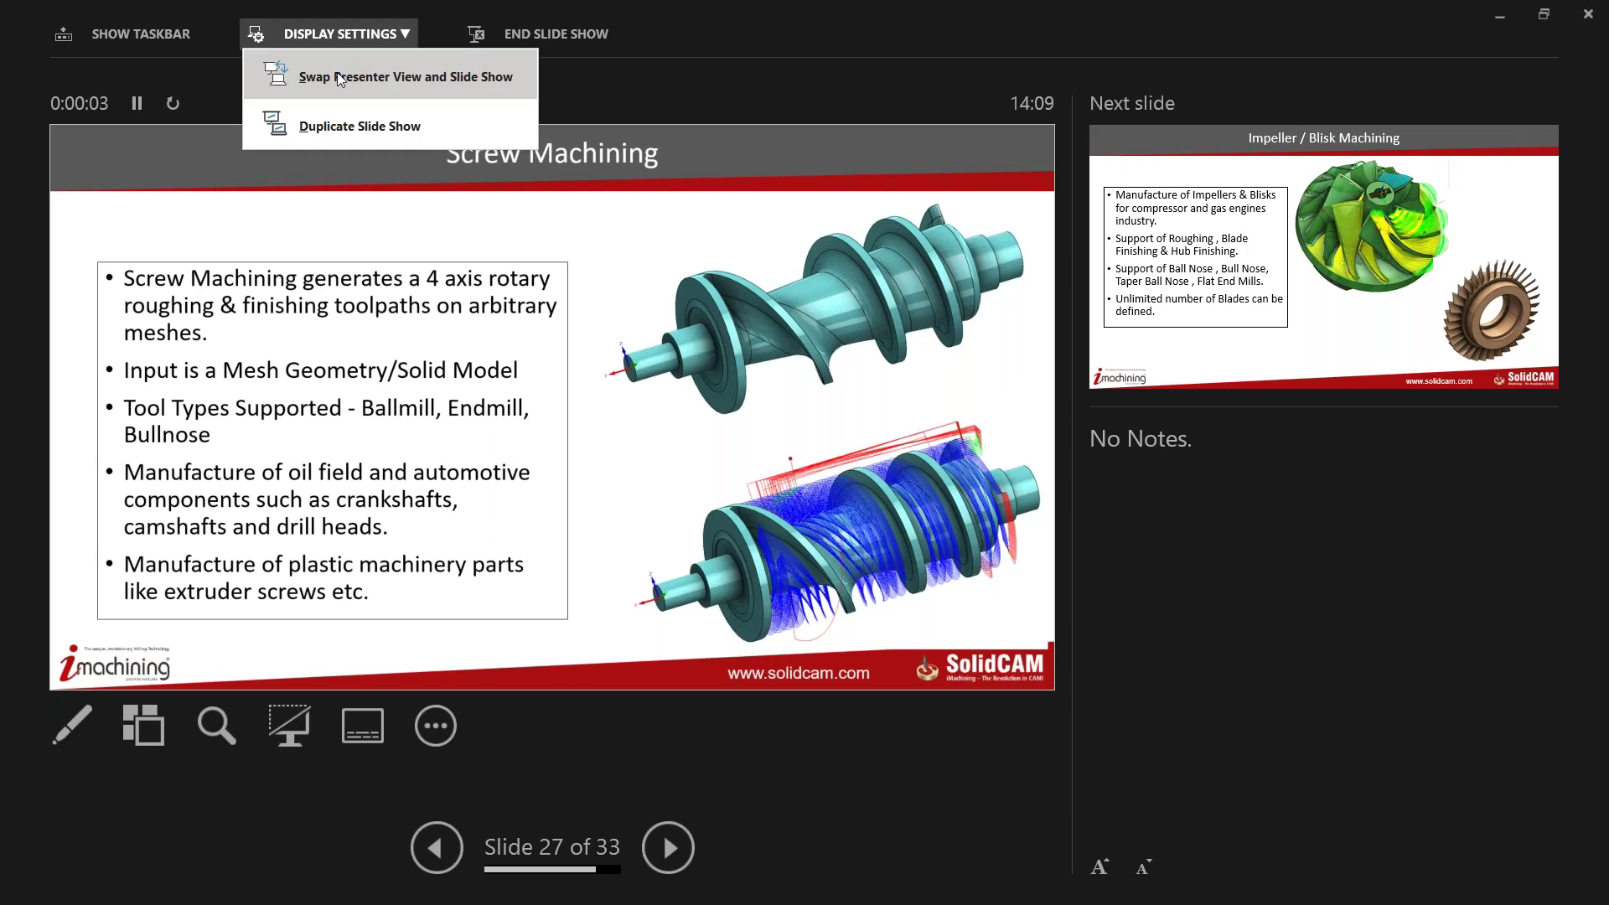
pyautogui.click(337, 75)
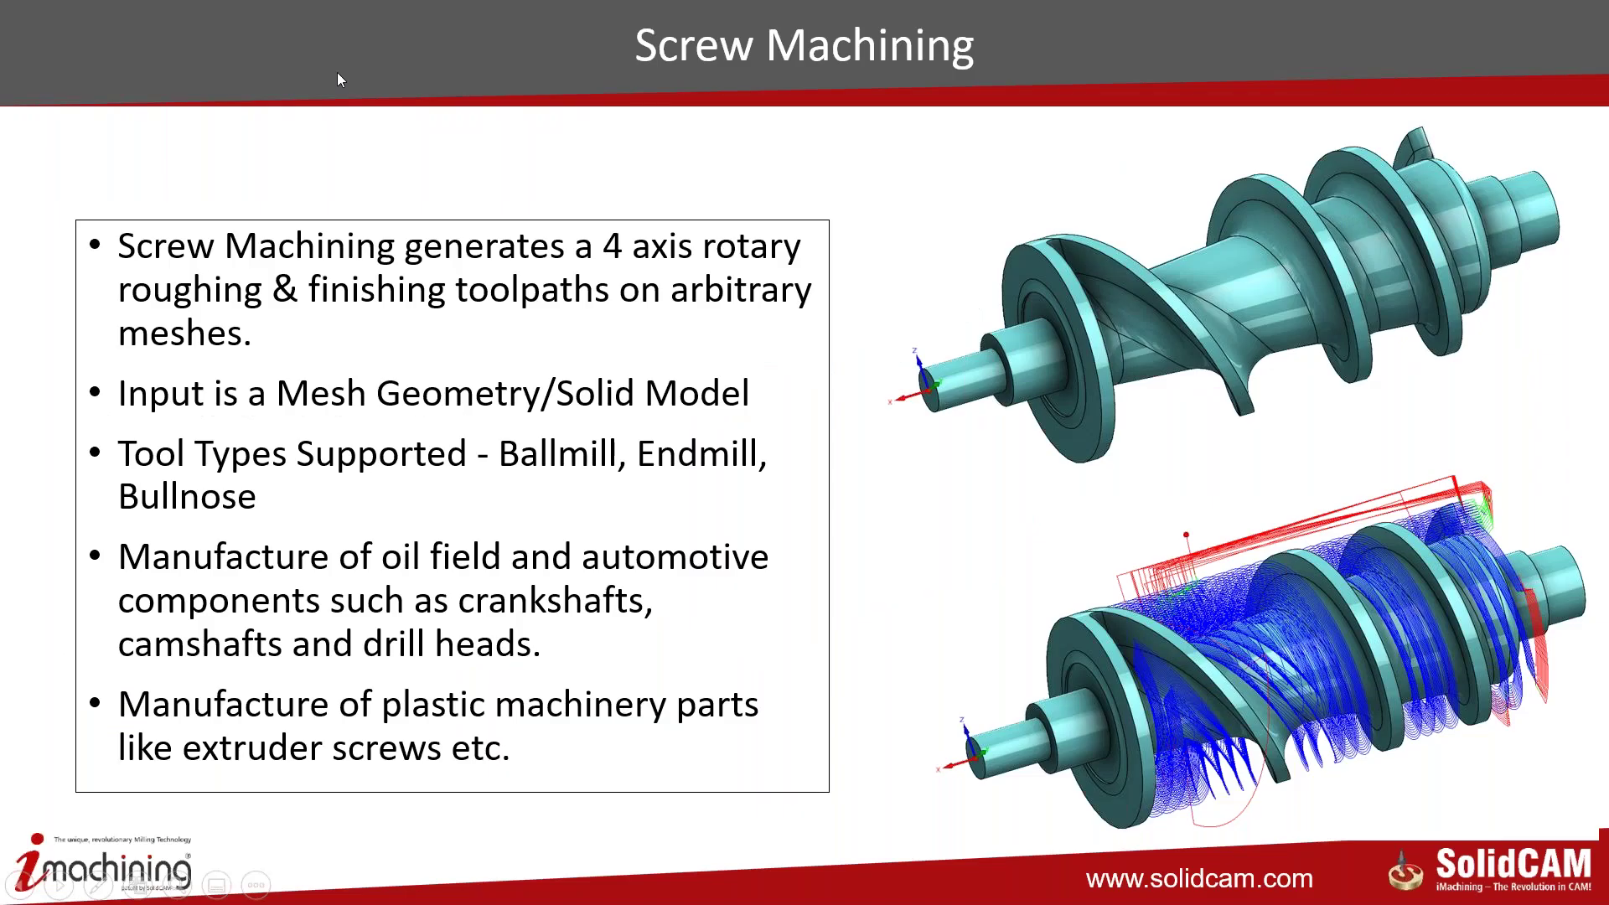
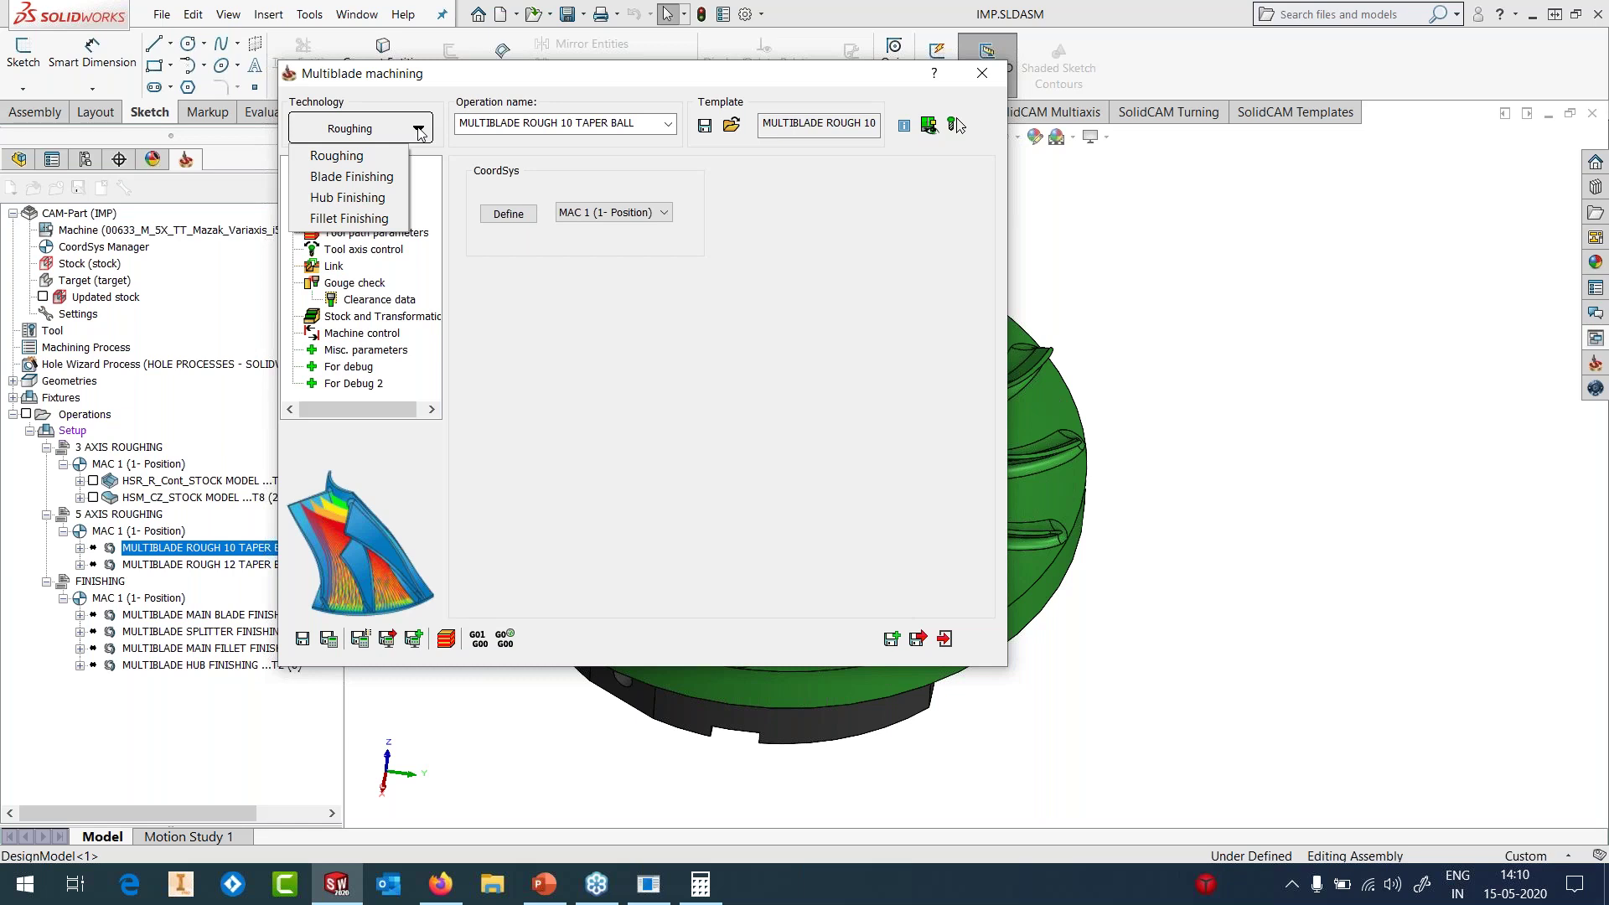
# - Review the MULTIBLADE ROUGH 10 TAPER BALL operation's Roughing technology and its blade and hub geometry, and close the operation
pyautogui.click(336, 156)
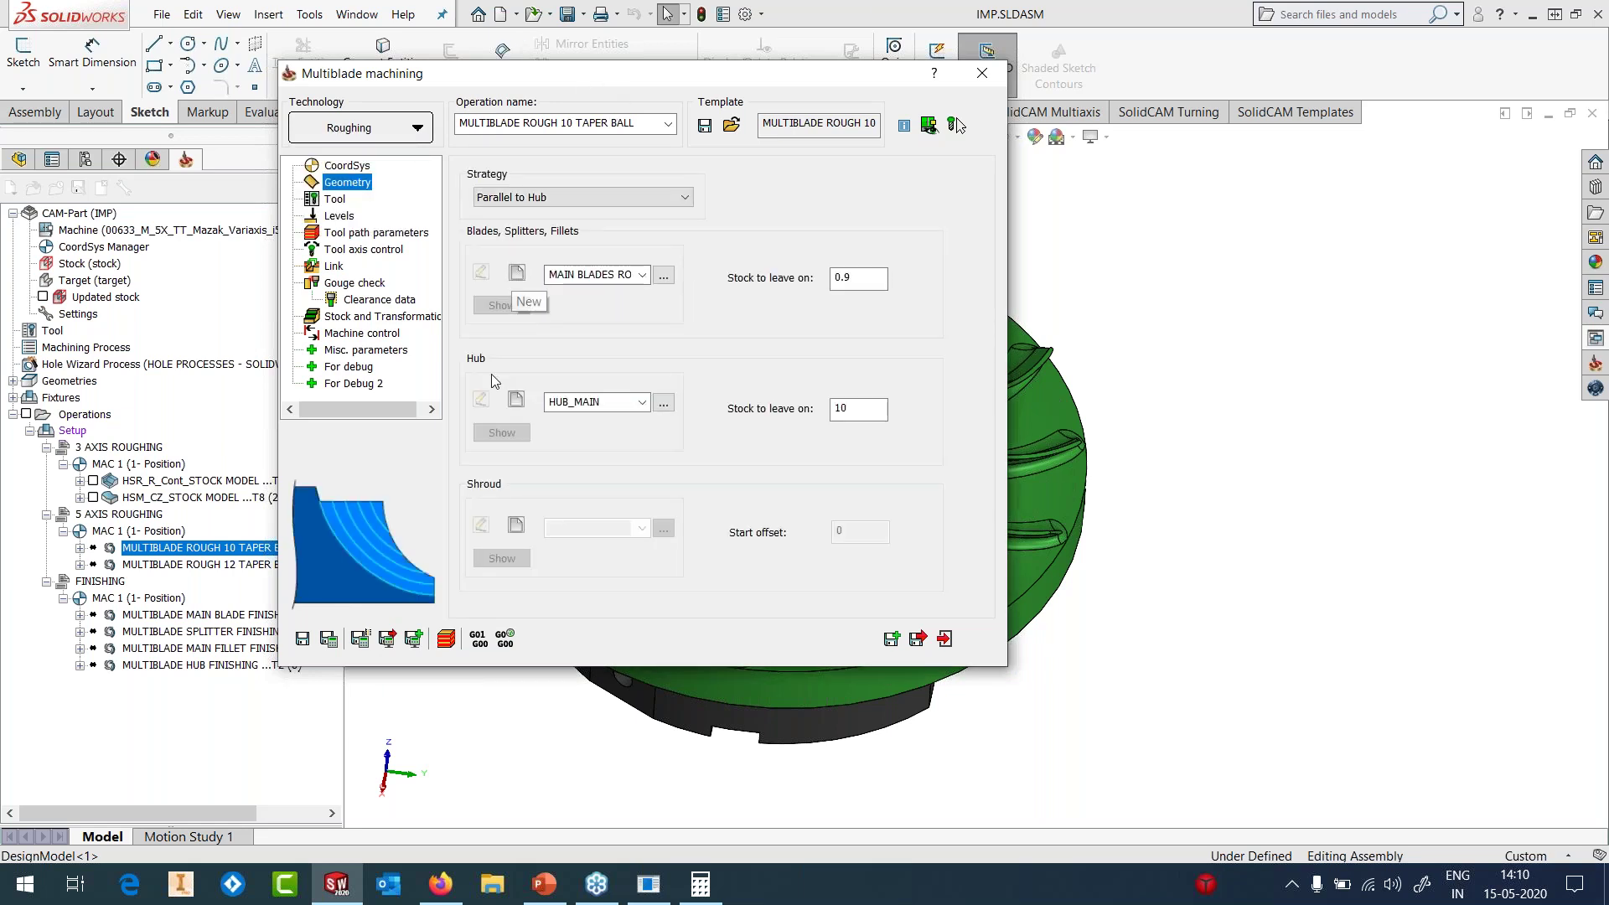
pyautogui.click(516, 272)
pyautogui.press('Escape')
pyautogui.click(982, 74)
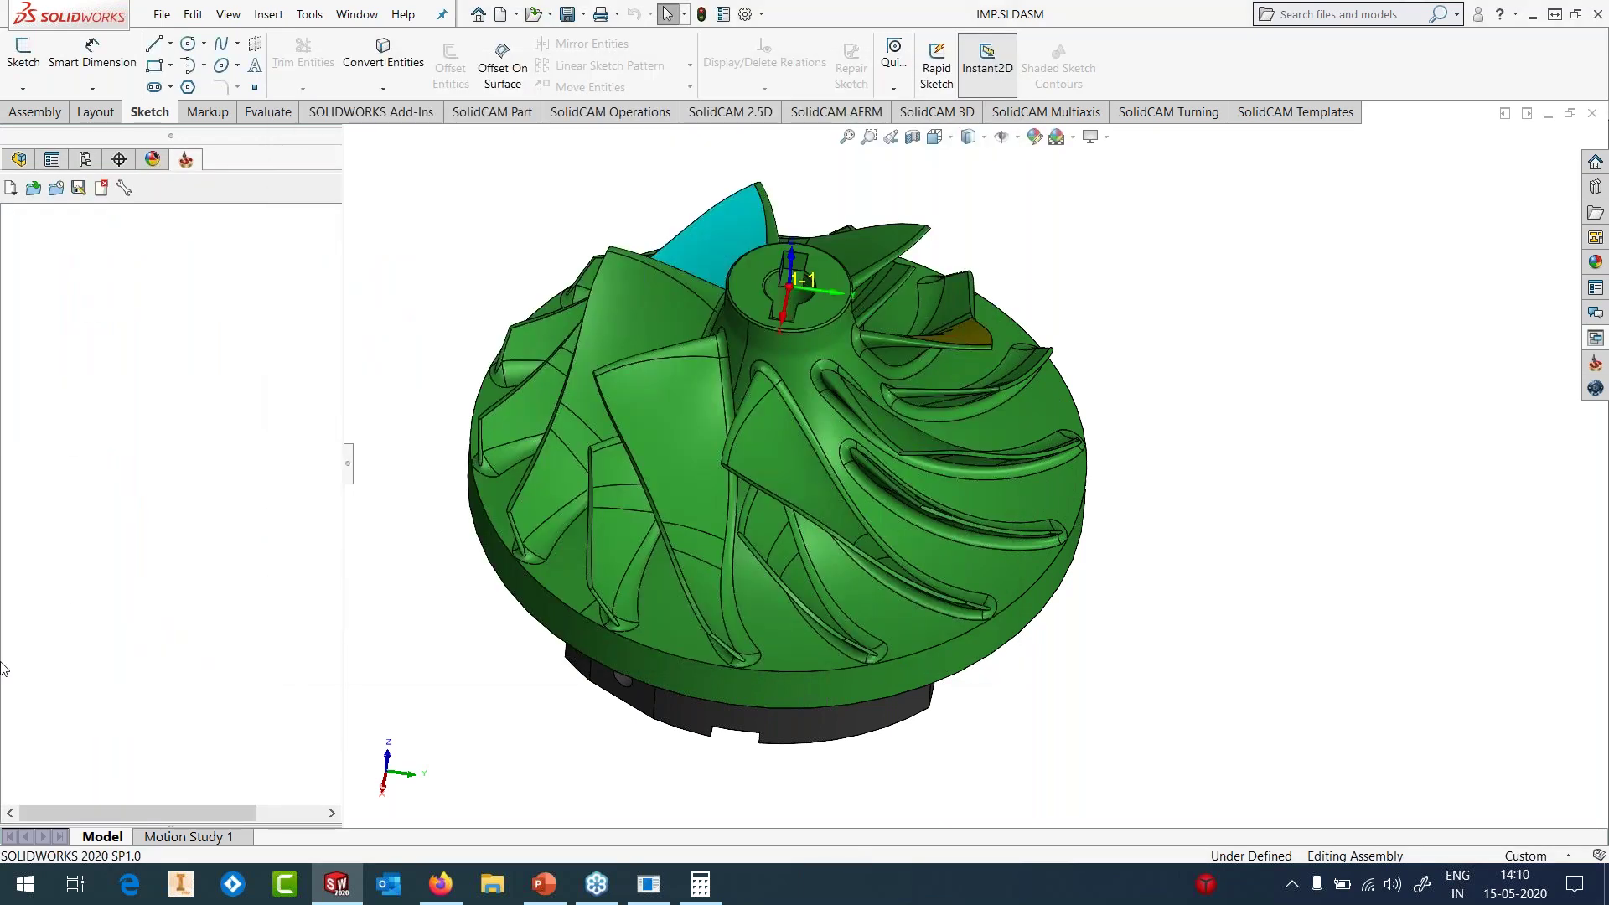
# - Show the MAIN BLADES ROUGH geometry and examine the highlighted blade, splitter and fillet faces on the impeller
pyautogui.rightClick(172, 565)
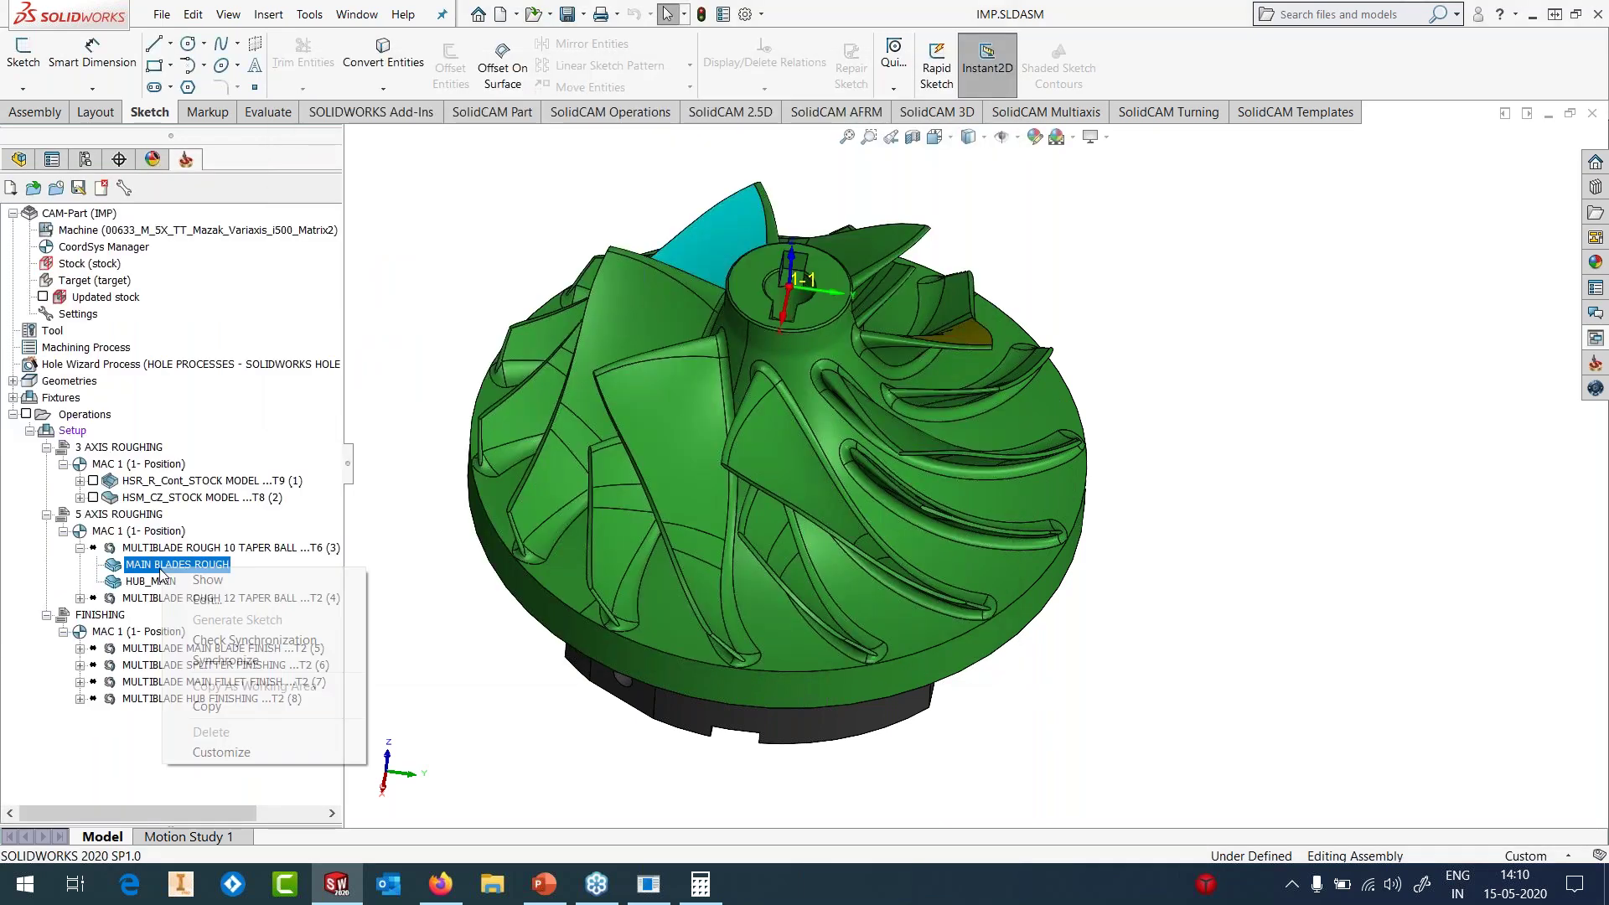
pyautogui.click(177, 579)
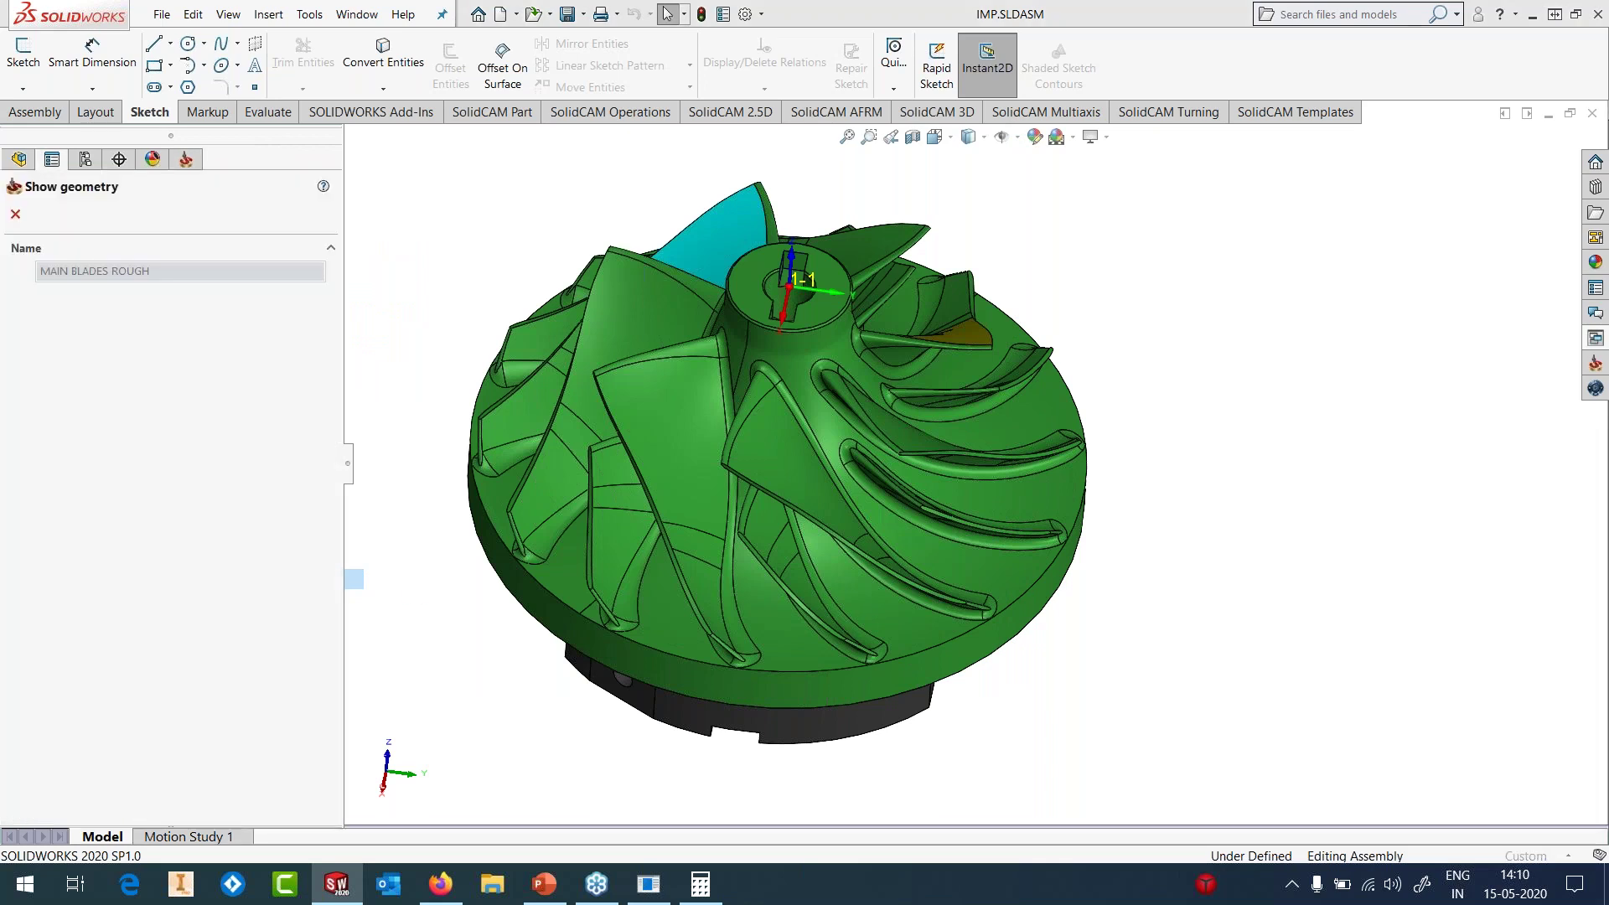
pyautogui.moveTo(1106, 273); pyautogui.dragTo(865, 223, button='middle')
pyautogui.scroll(-5, 864, 223)
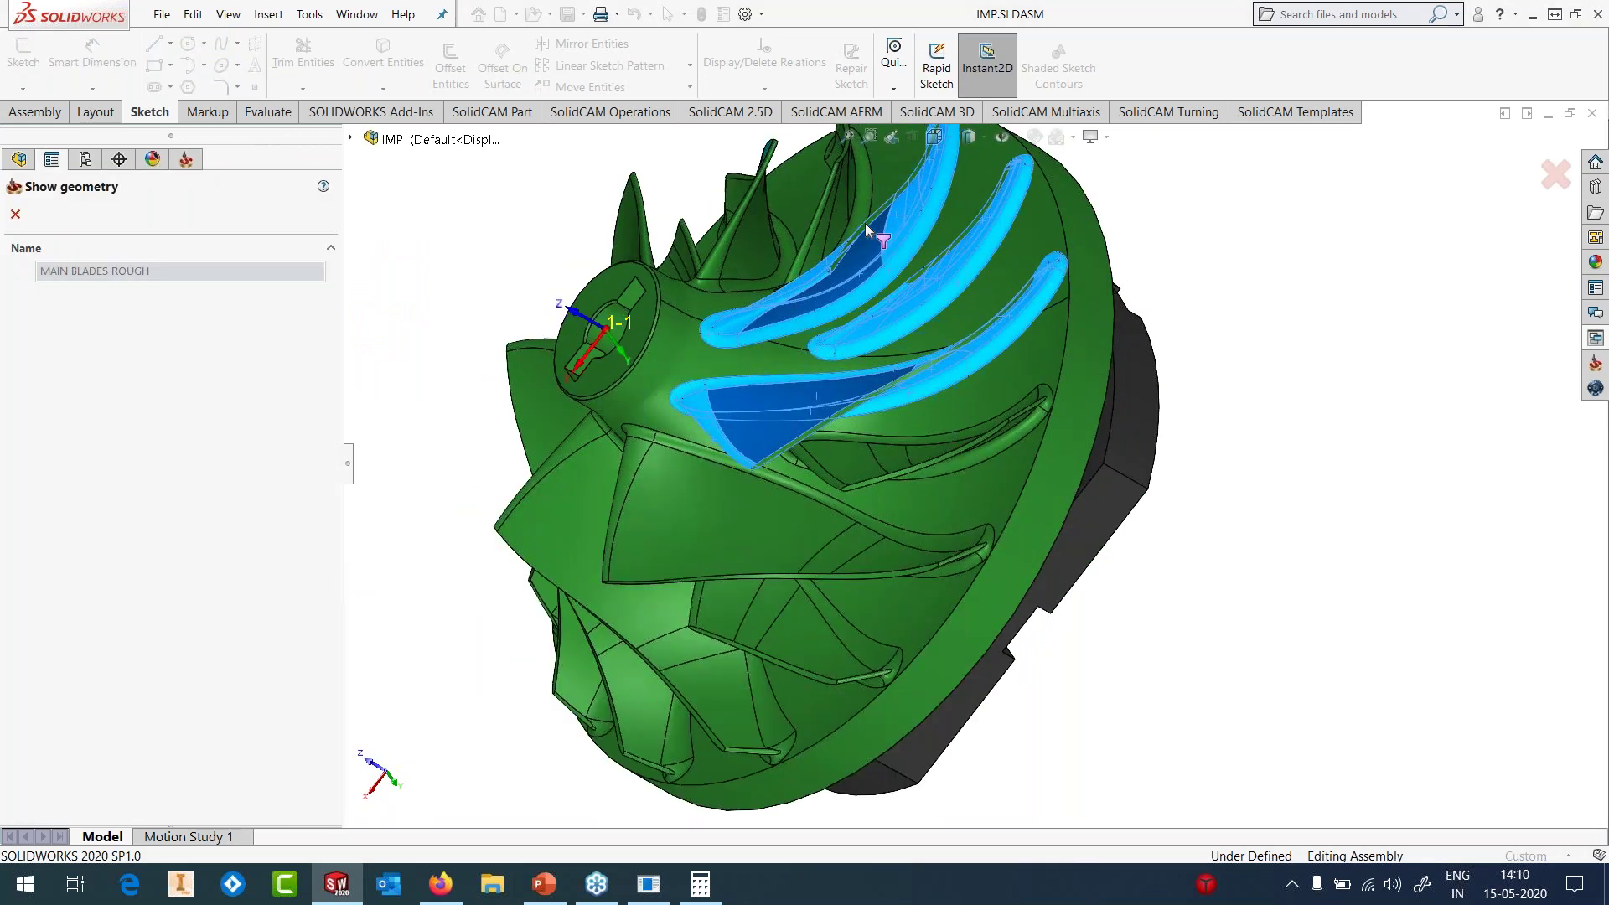
# - Inspect the highlighted blade, splitter and fillet faces from closer angles and close the MAIN BLADES ROUGH geometry display
pyautogui.scroll(-4, 925, 349)
pyautogui.moveTo(912, 371); pyautogui.dragTo(1027, 417, button='middle')
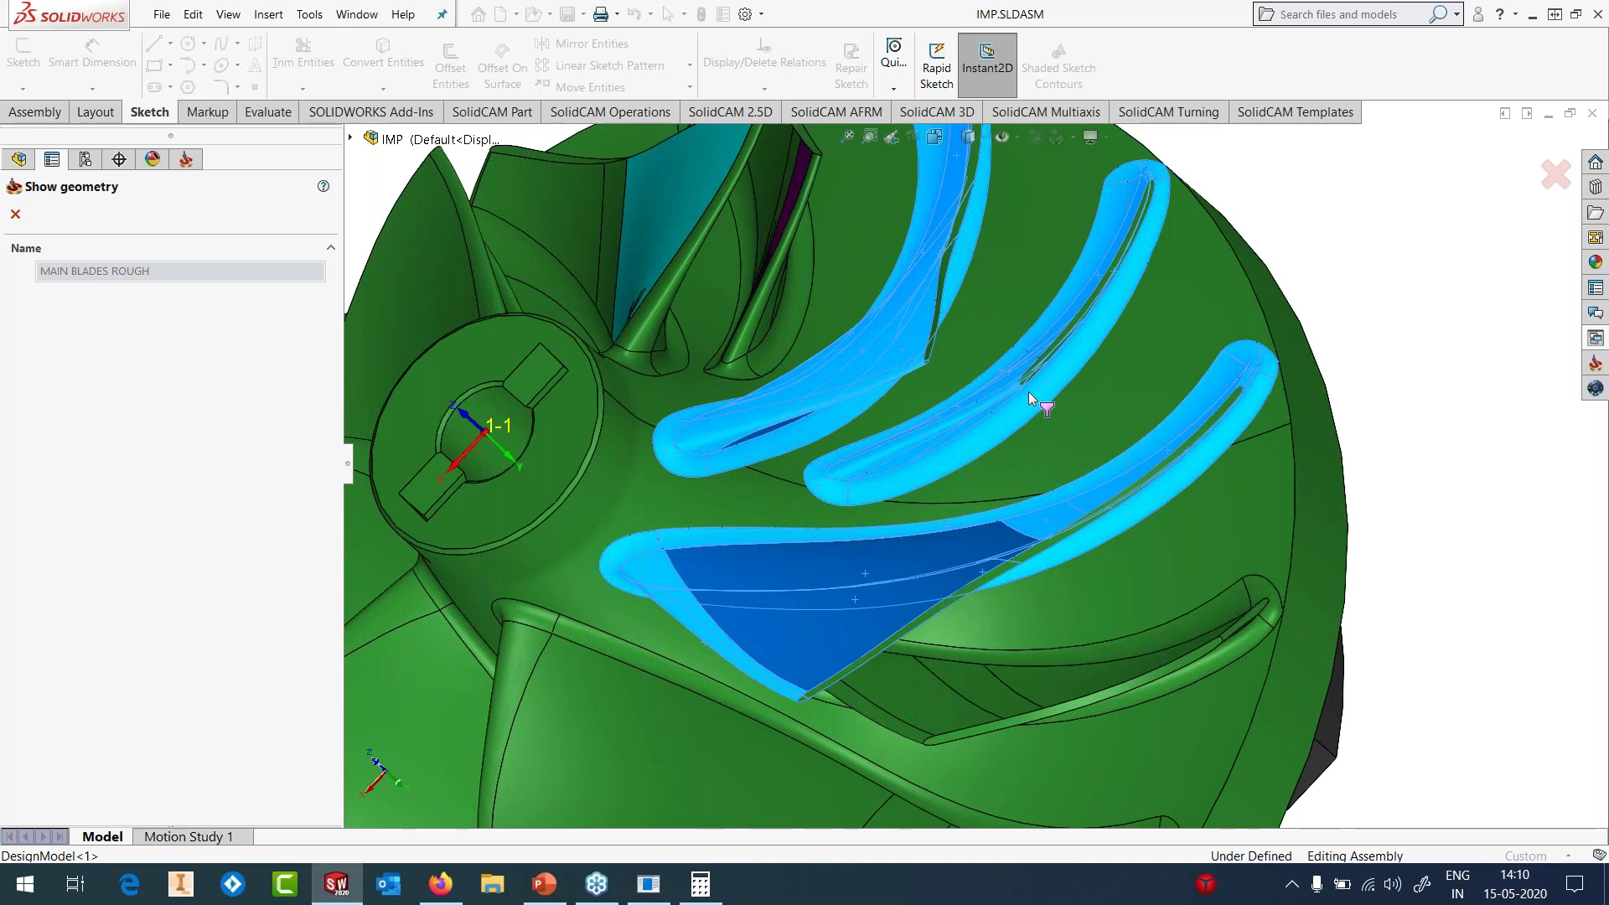
pyautogui.moveTo(1054, 410); pyautogui.dragTo(861, 506, button='middle')
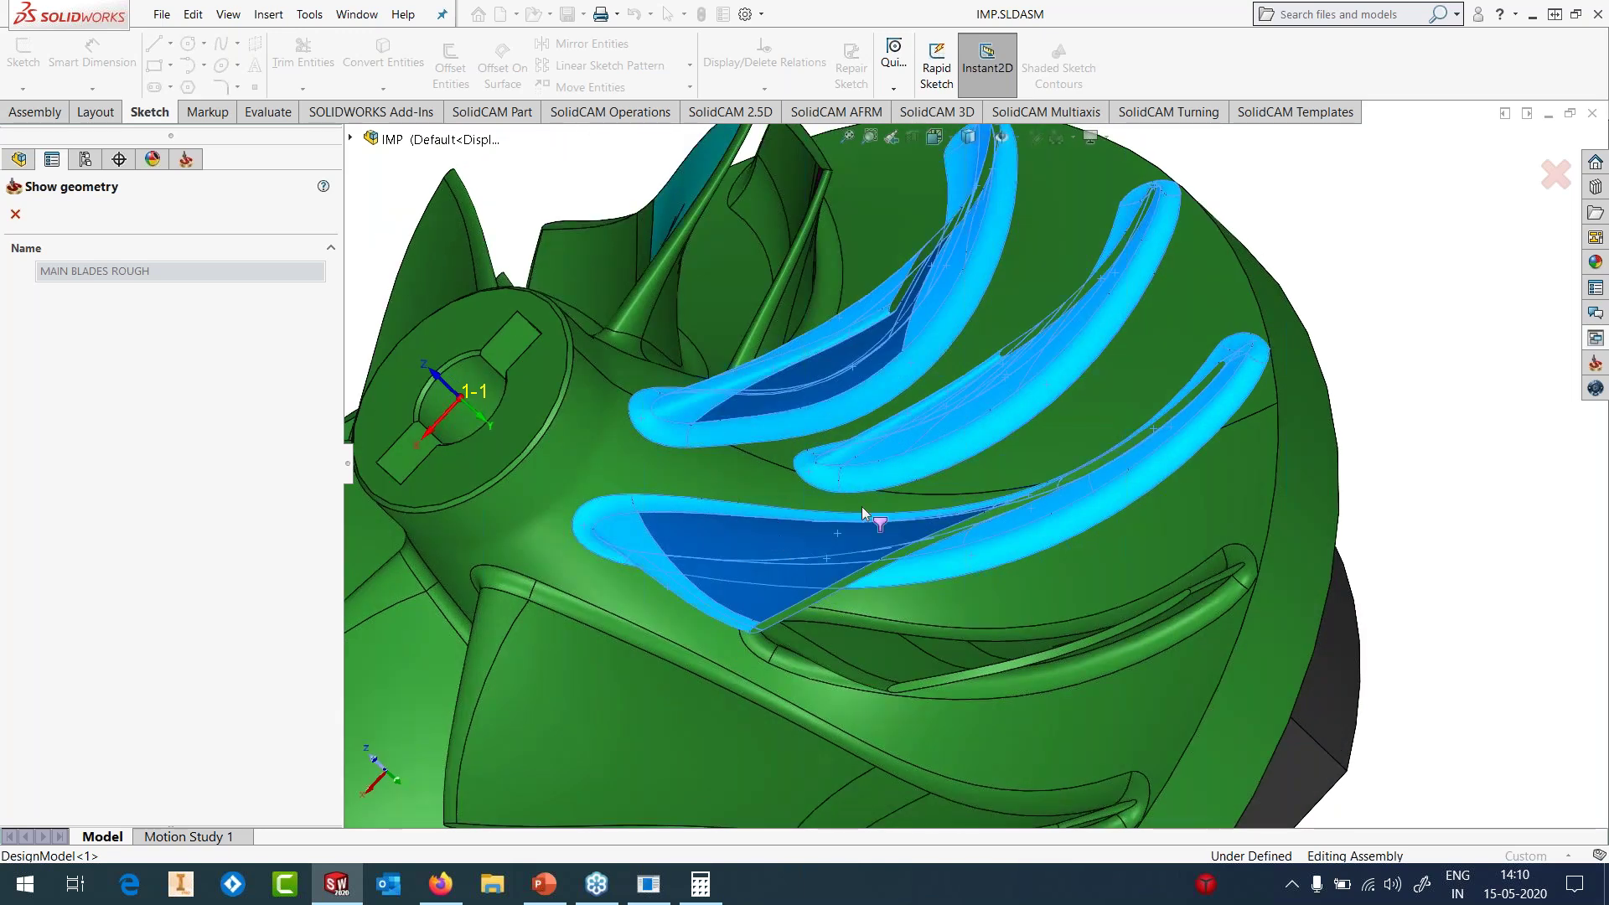
pyautogui.click(15, 215)
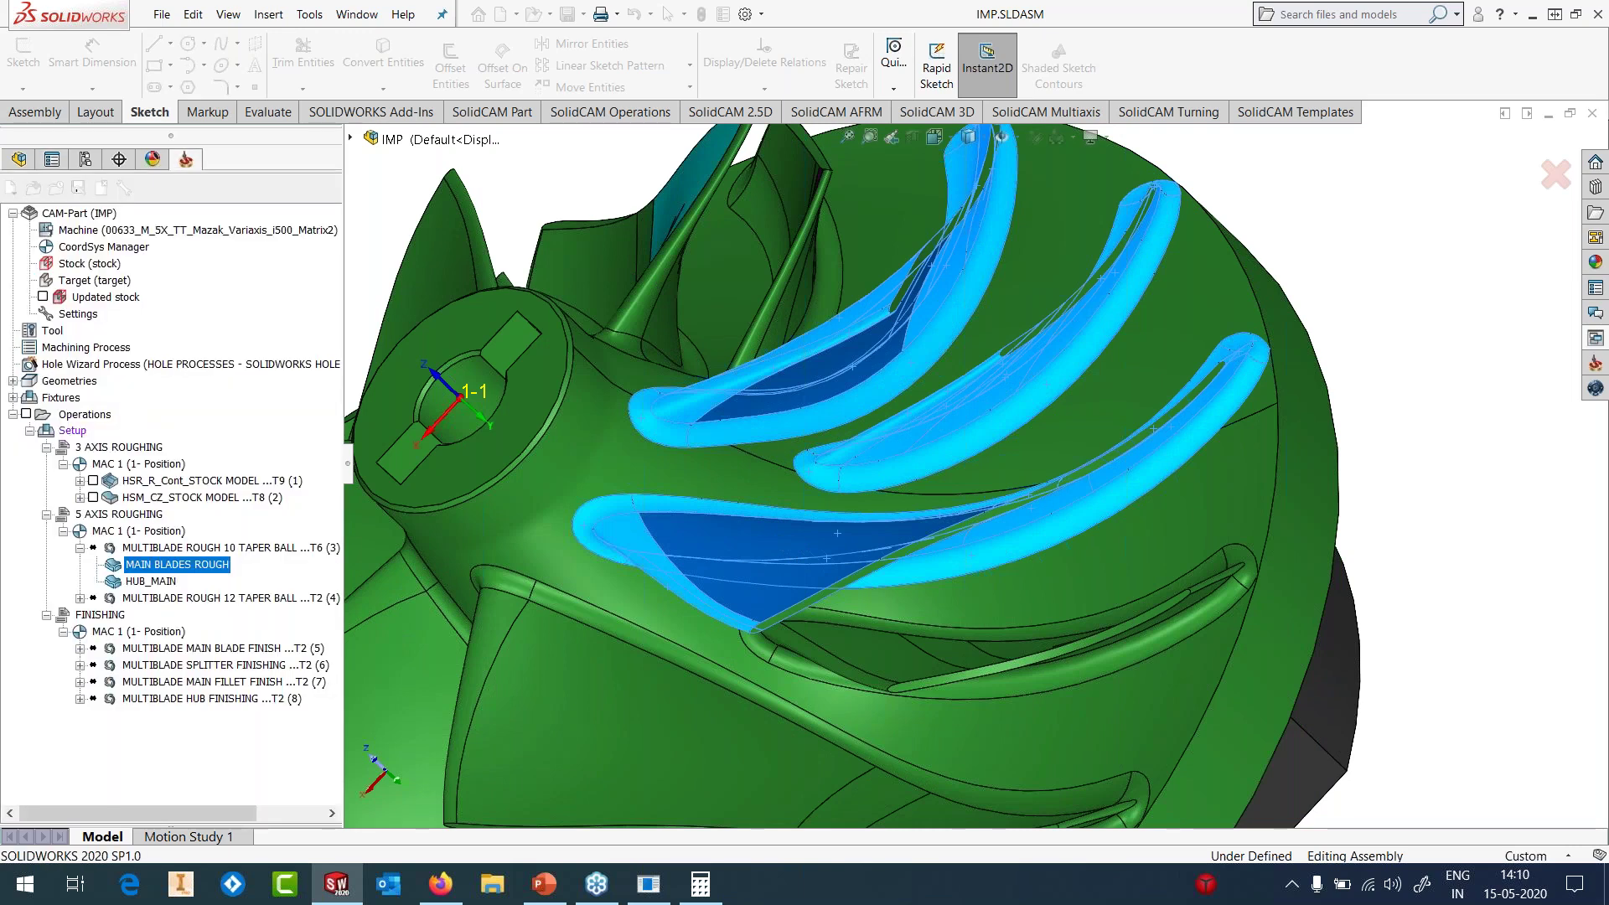
# - Show the HUB_MAIN geometry on the impeller, examine the highlighted hub faces, and close the display
pyautogui.rightClick(141, 580)
pyautogui.click(160, 594)
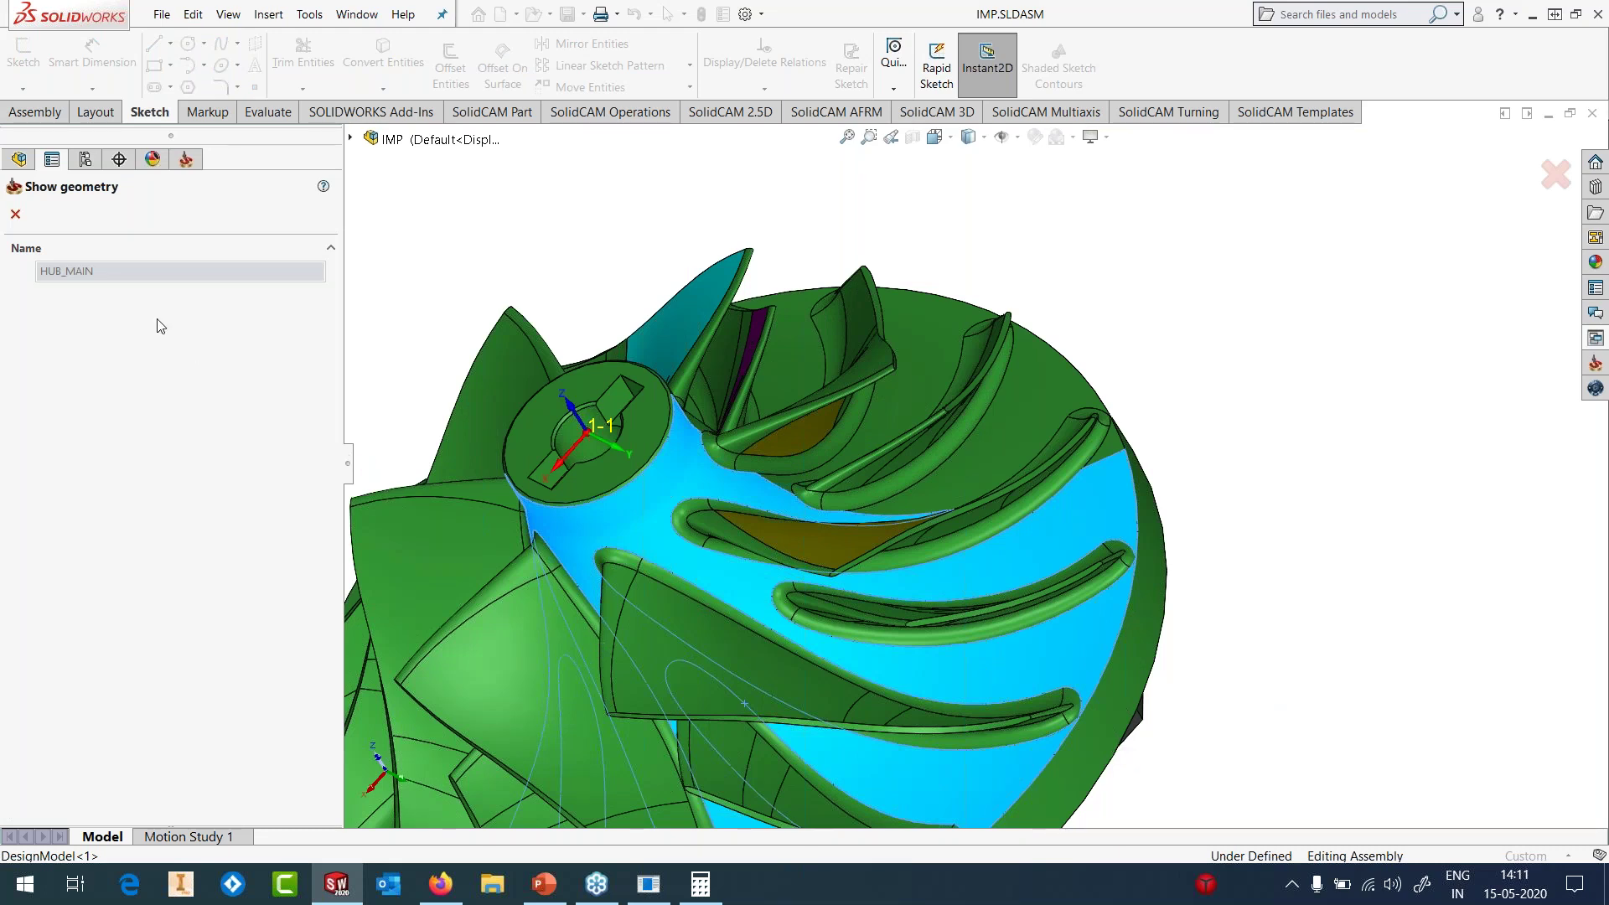
pyautogui.click(21, 218)
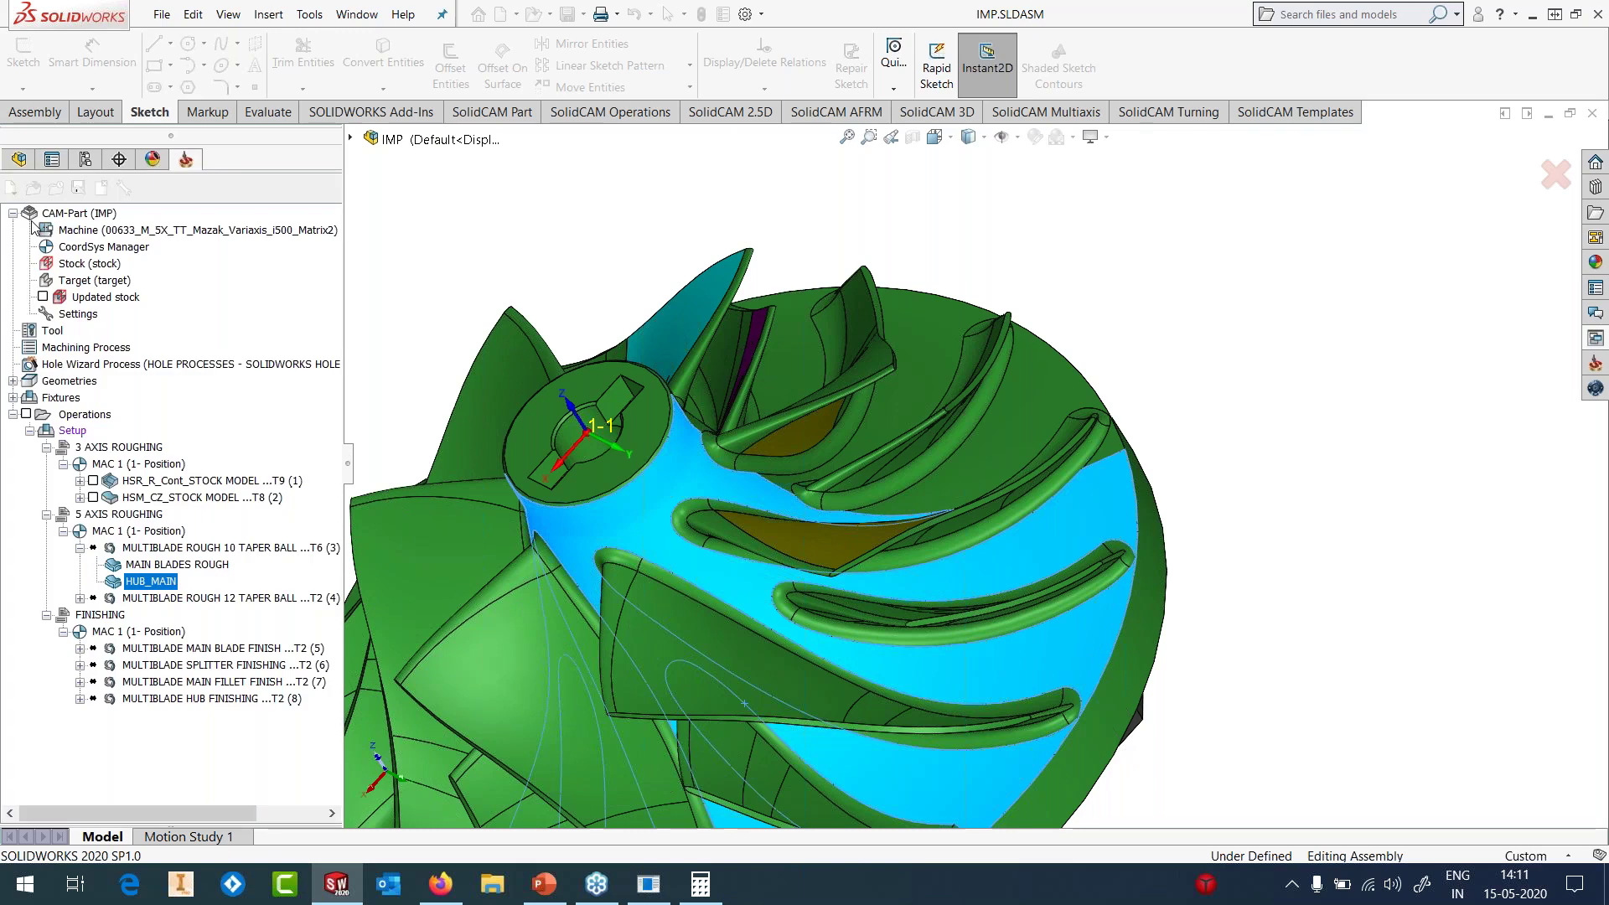
# - Open the MULTIBLADE ROUGH 10 TAPER BALL operation and review its tool data and the layer and slice distances
pyautogui.click(172, 548)
pyautogui.rightClick(171, 548)
pyautogui.click(469, 217)
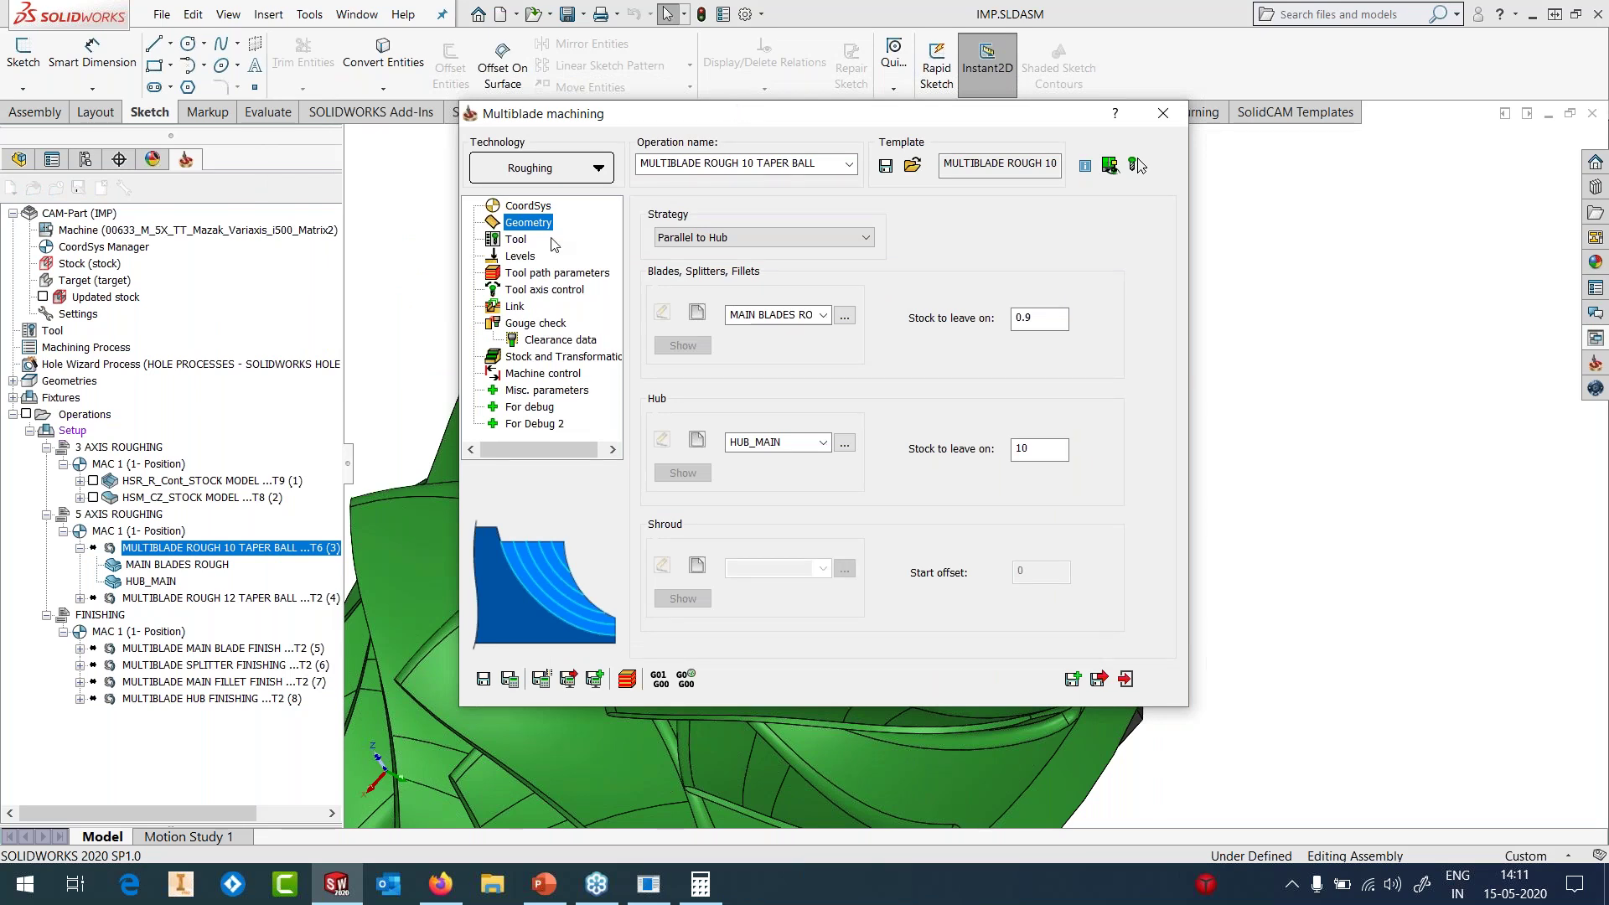
pyautogui.click(515, 240)
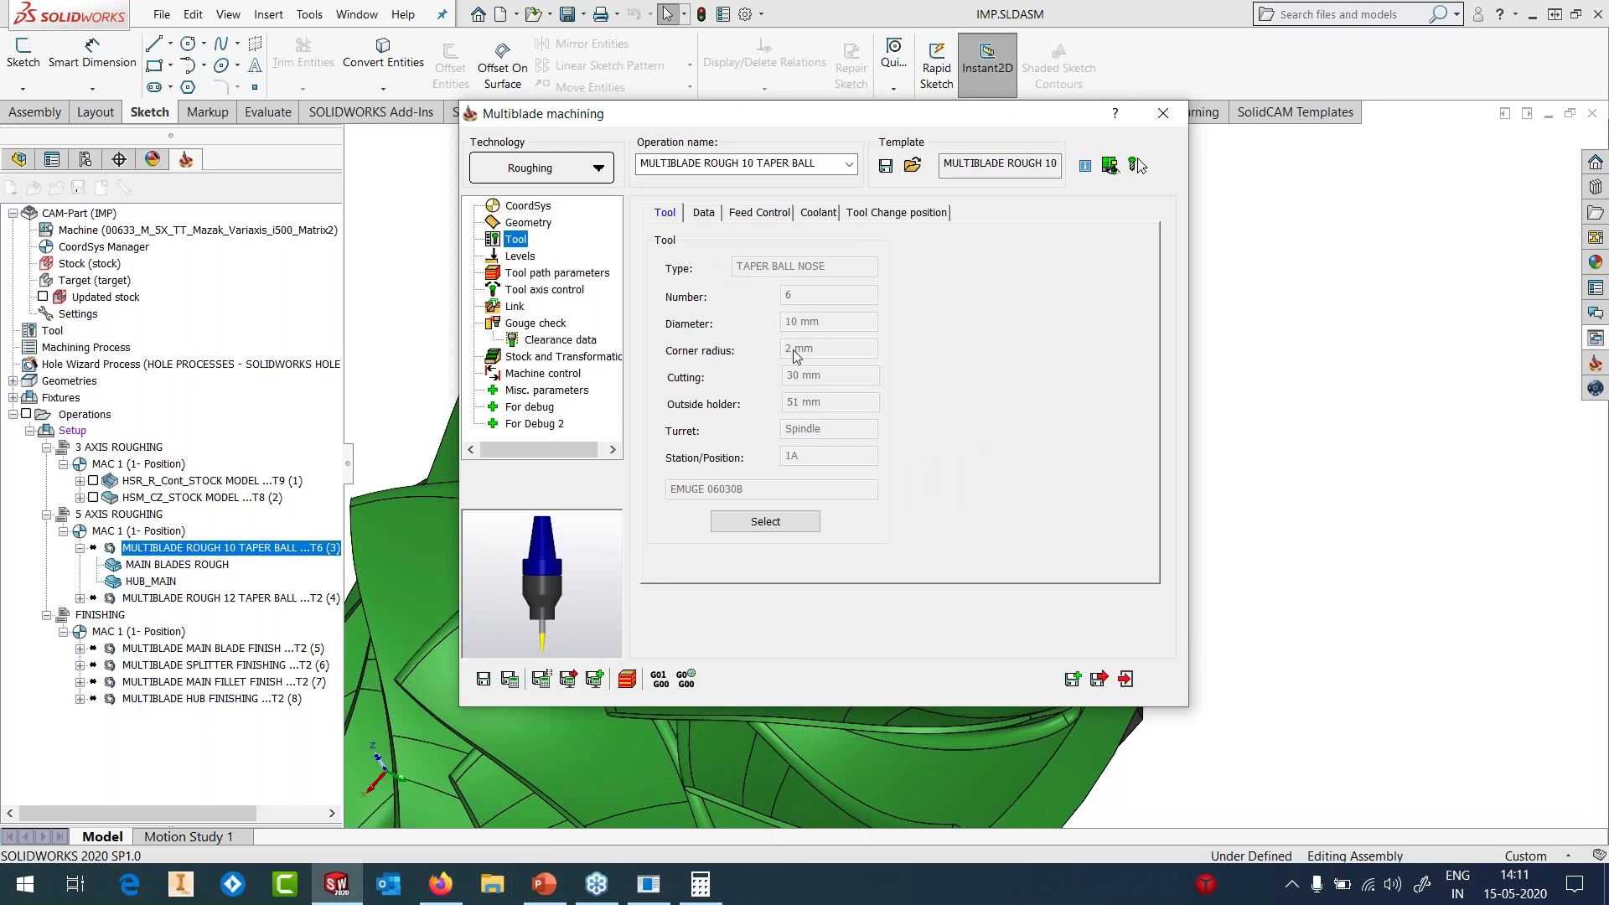
pyautogui.click(559, 274)
pyautogui.click(758, 212)
pyautogui.doubleClick(848, 295)
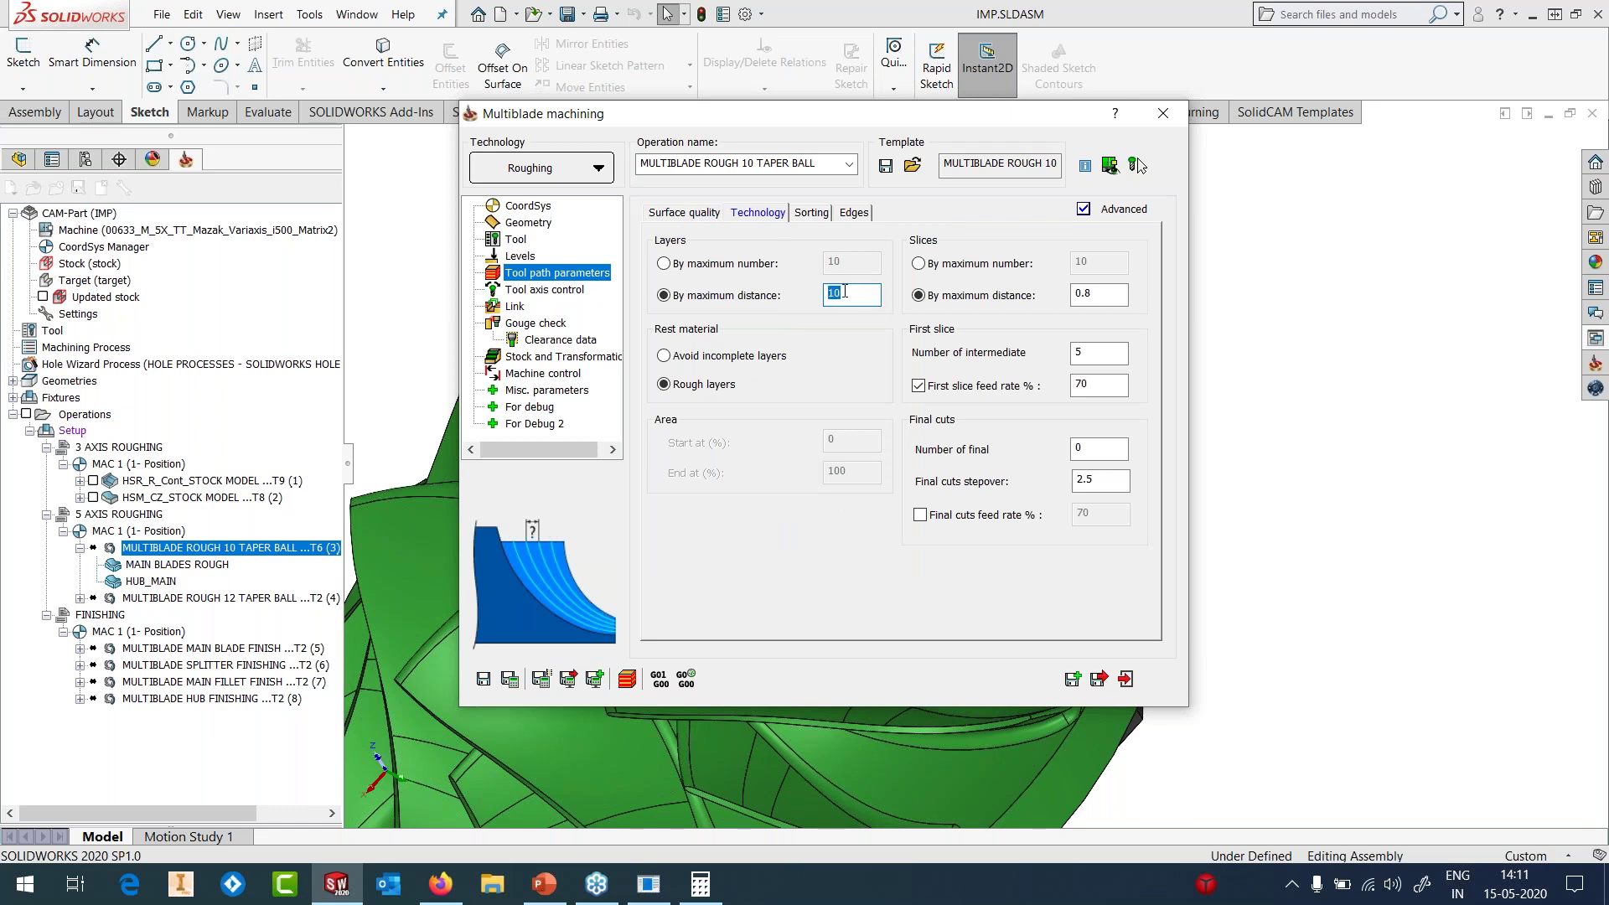
pyautogui.press('Tab')
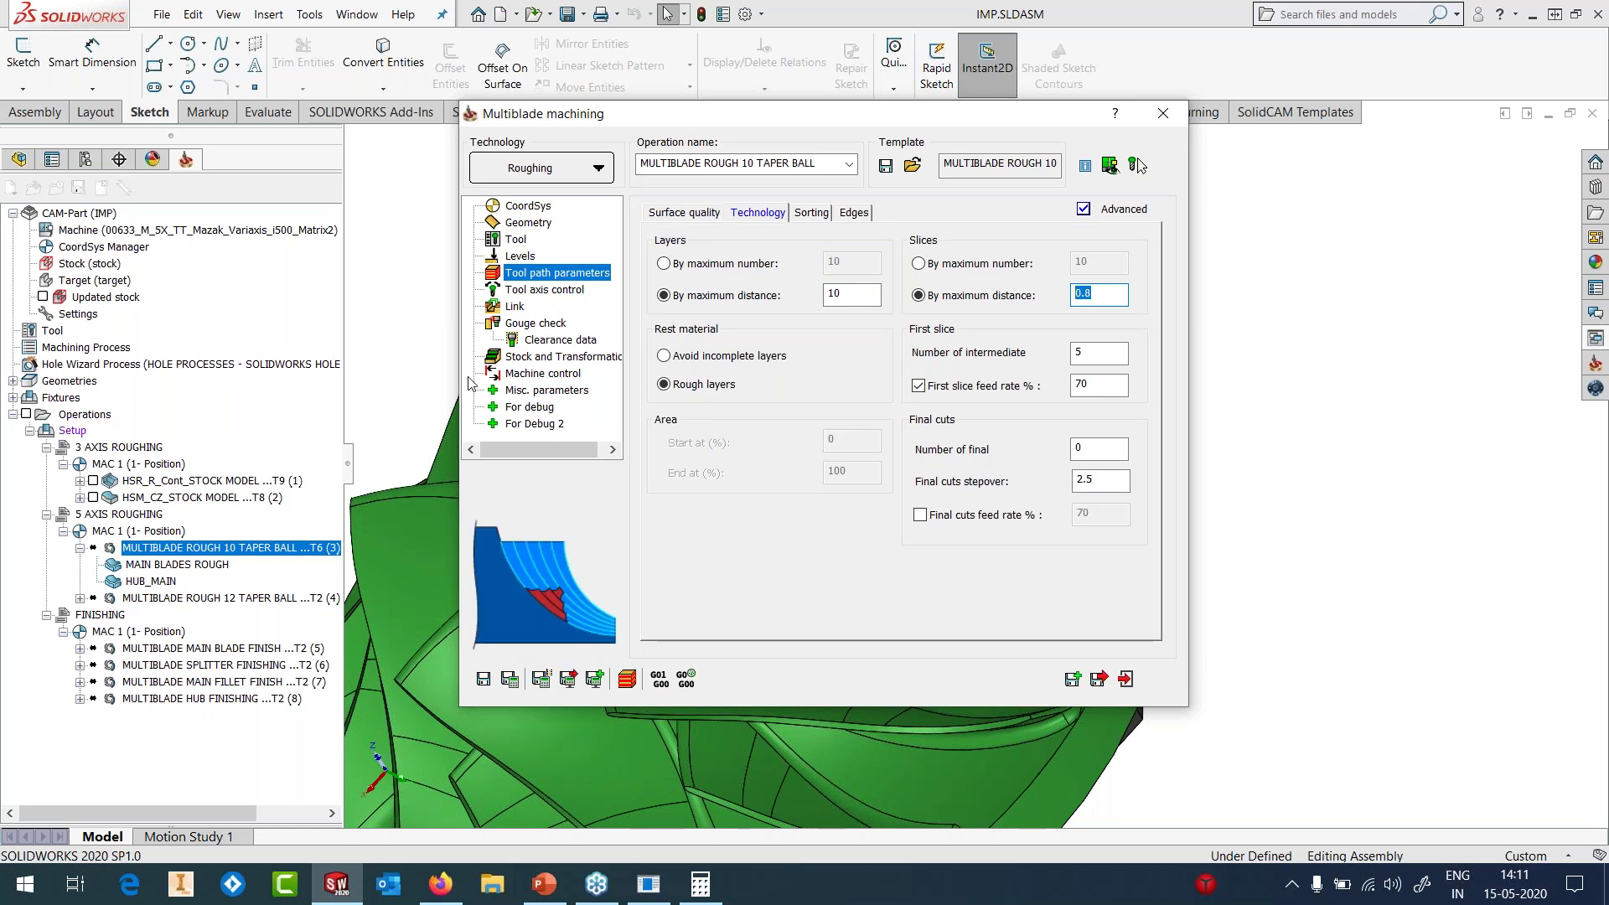
# - Review the roughing operation's tool axis tilting and link settings, and return to the tool path parameters
pyautogui.click(531, 293)
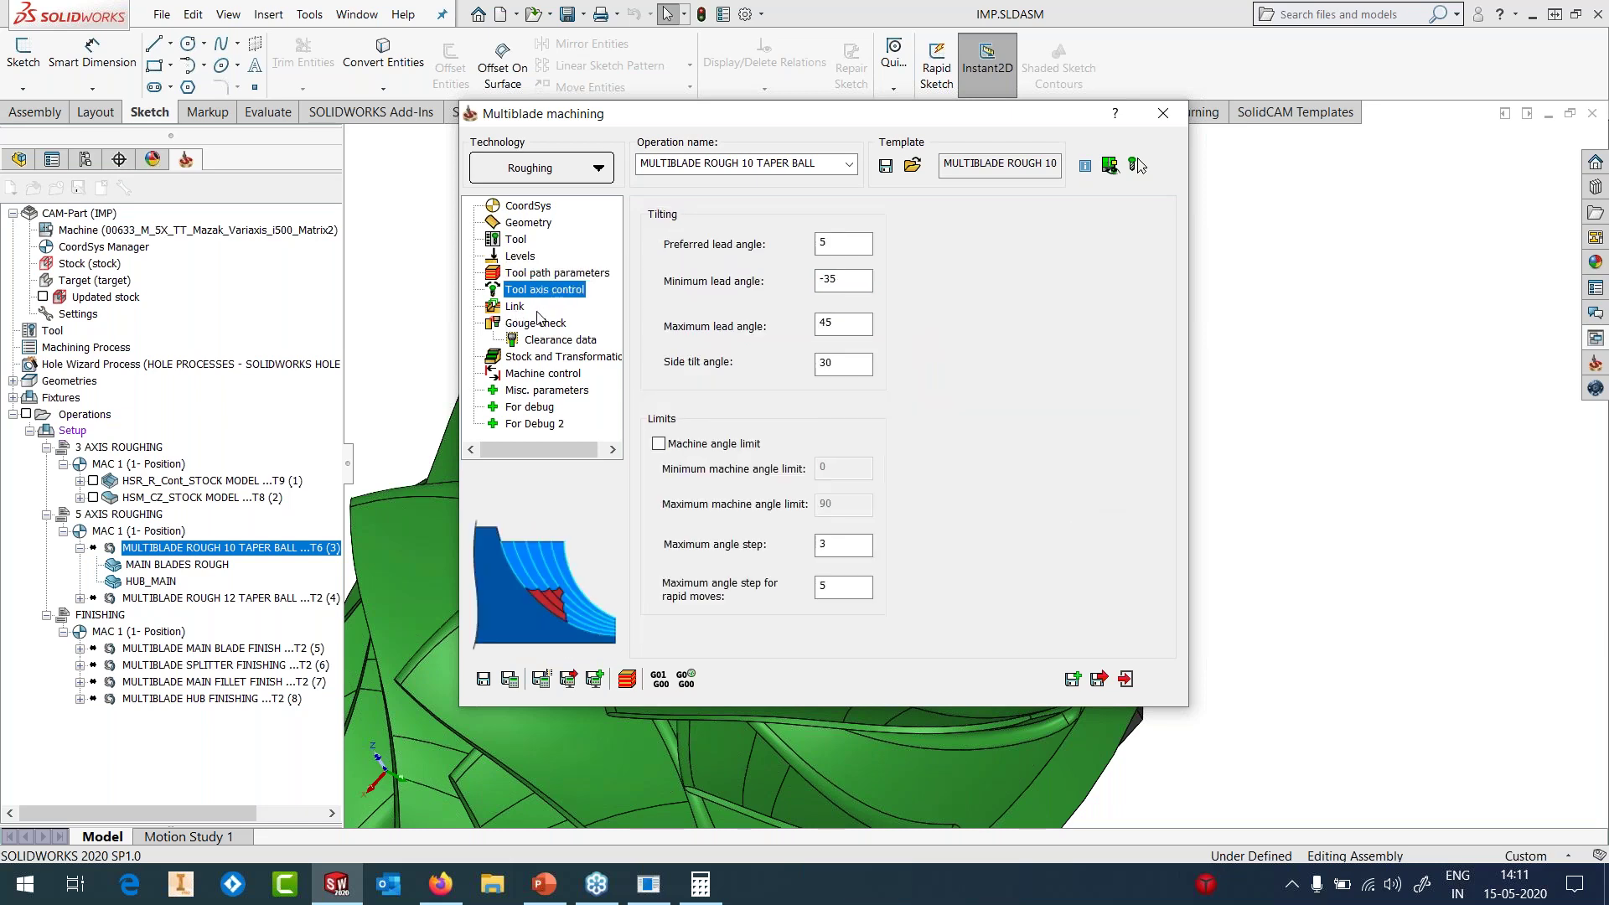
pyautogui.click(521, 307)
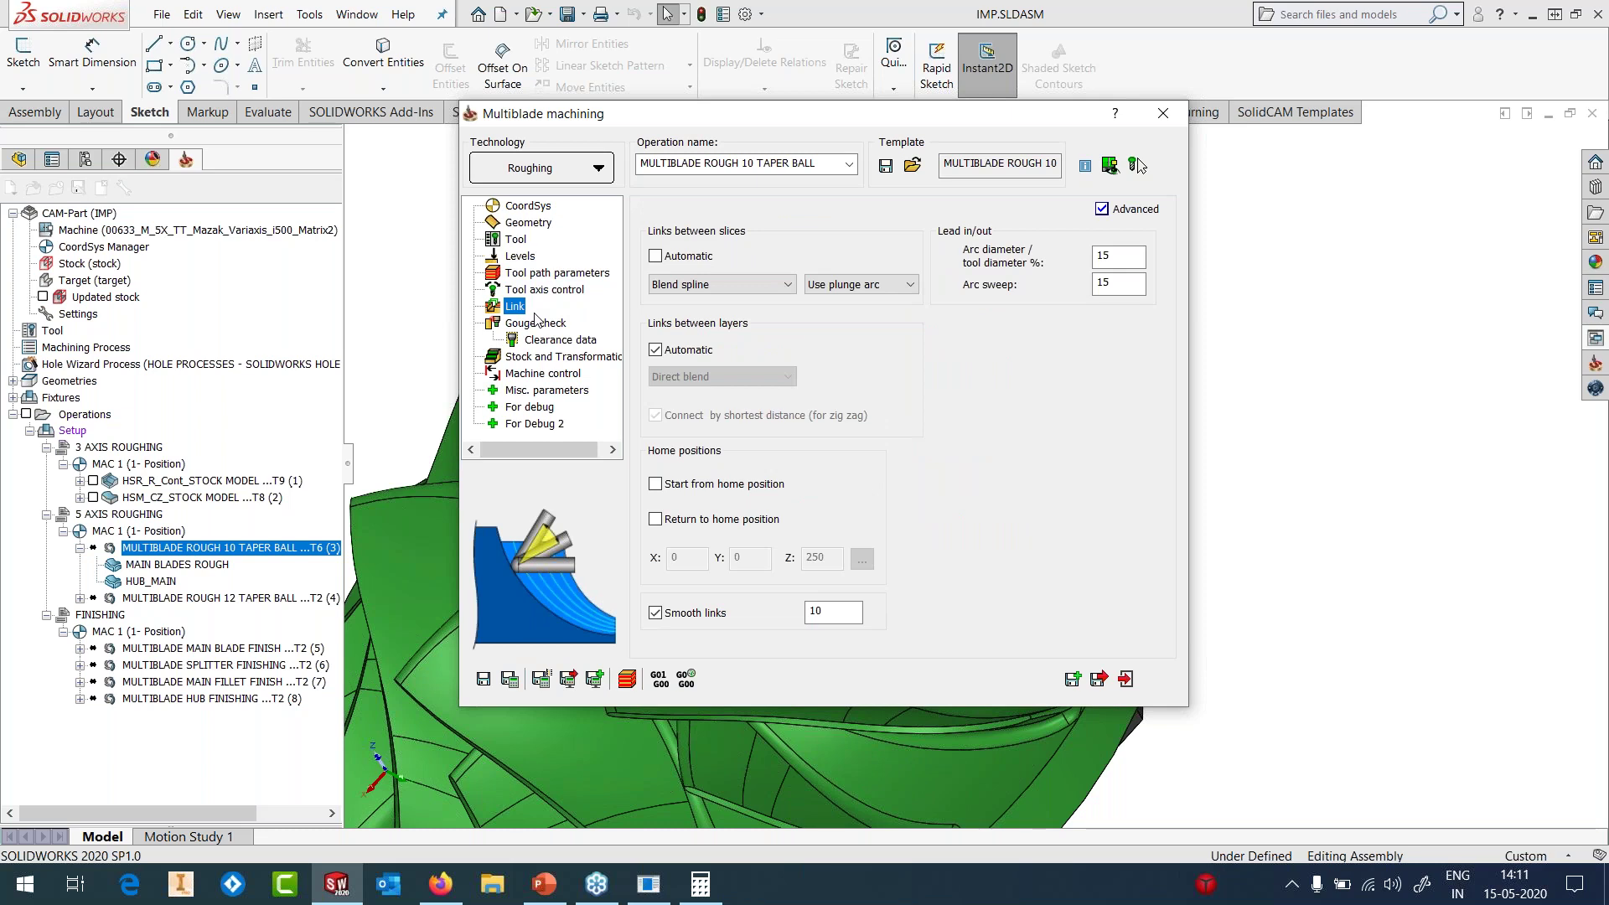
pyautogui.click(570, 276)
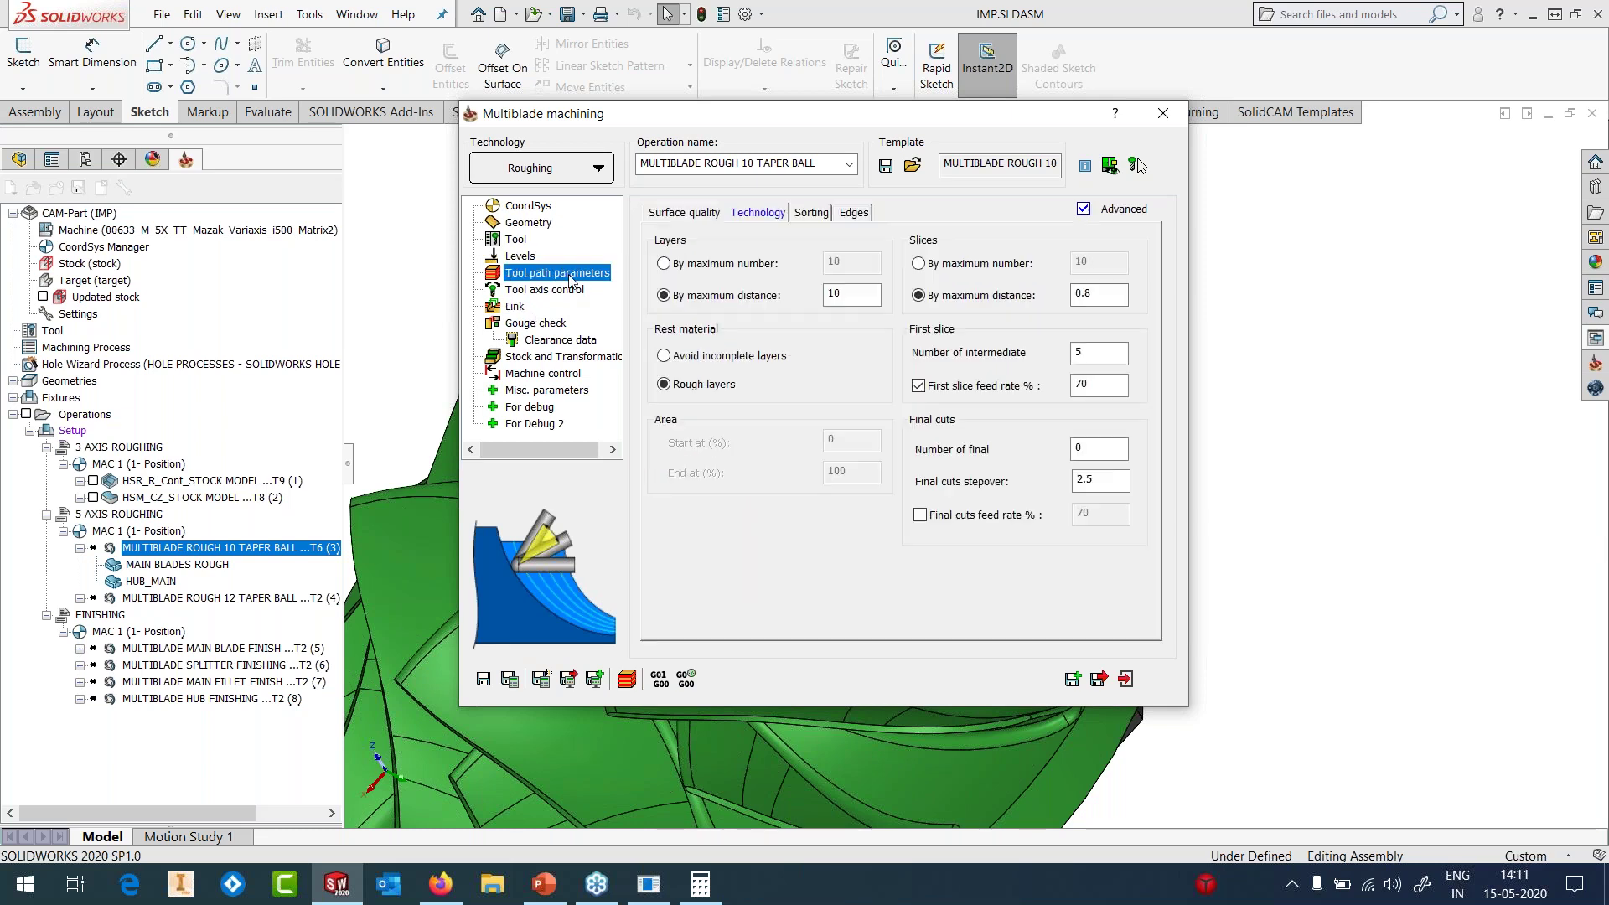
# - Save and close the MULTIBLADE ROUGH 10 TAPER BALL operation, and calculate its tool path
pyautogui.click(483, 680)
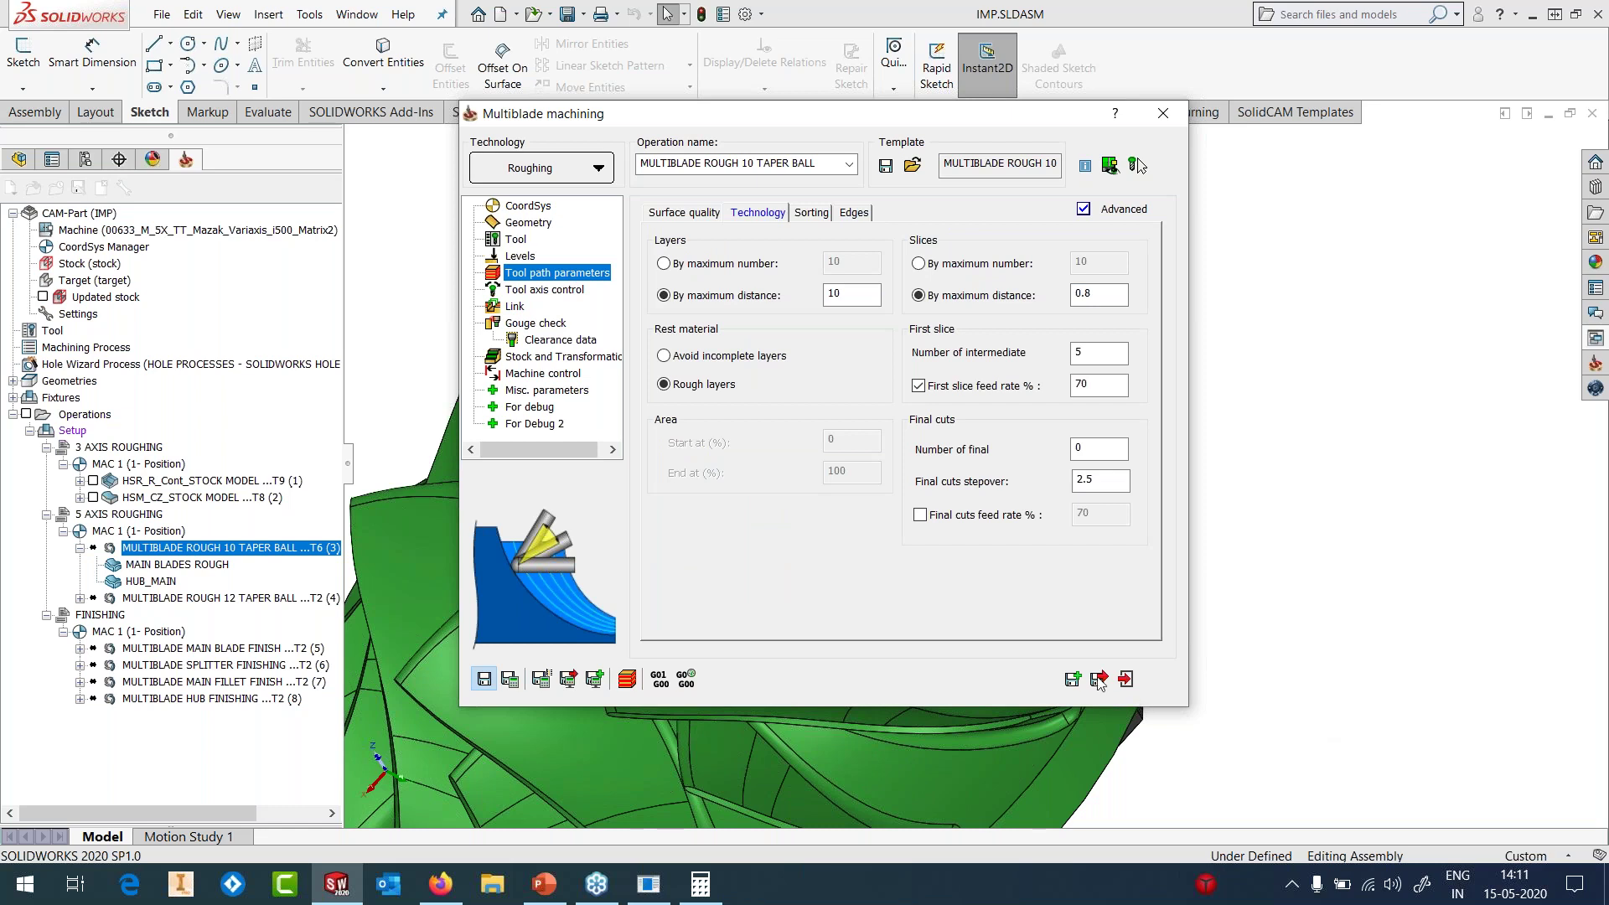
pyautogui.click(1126, 680)
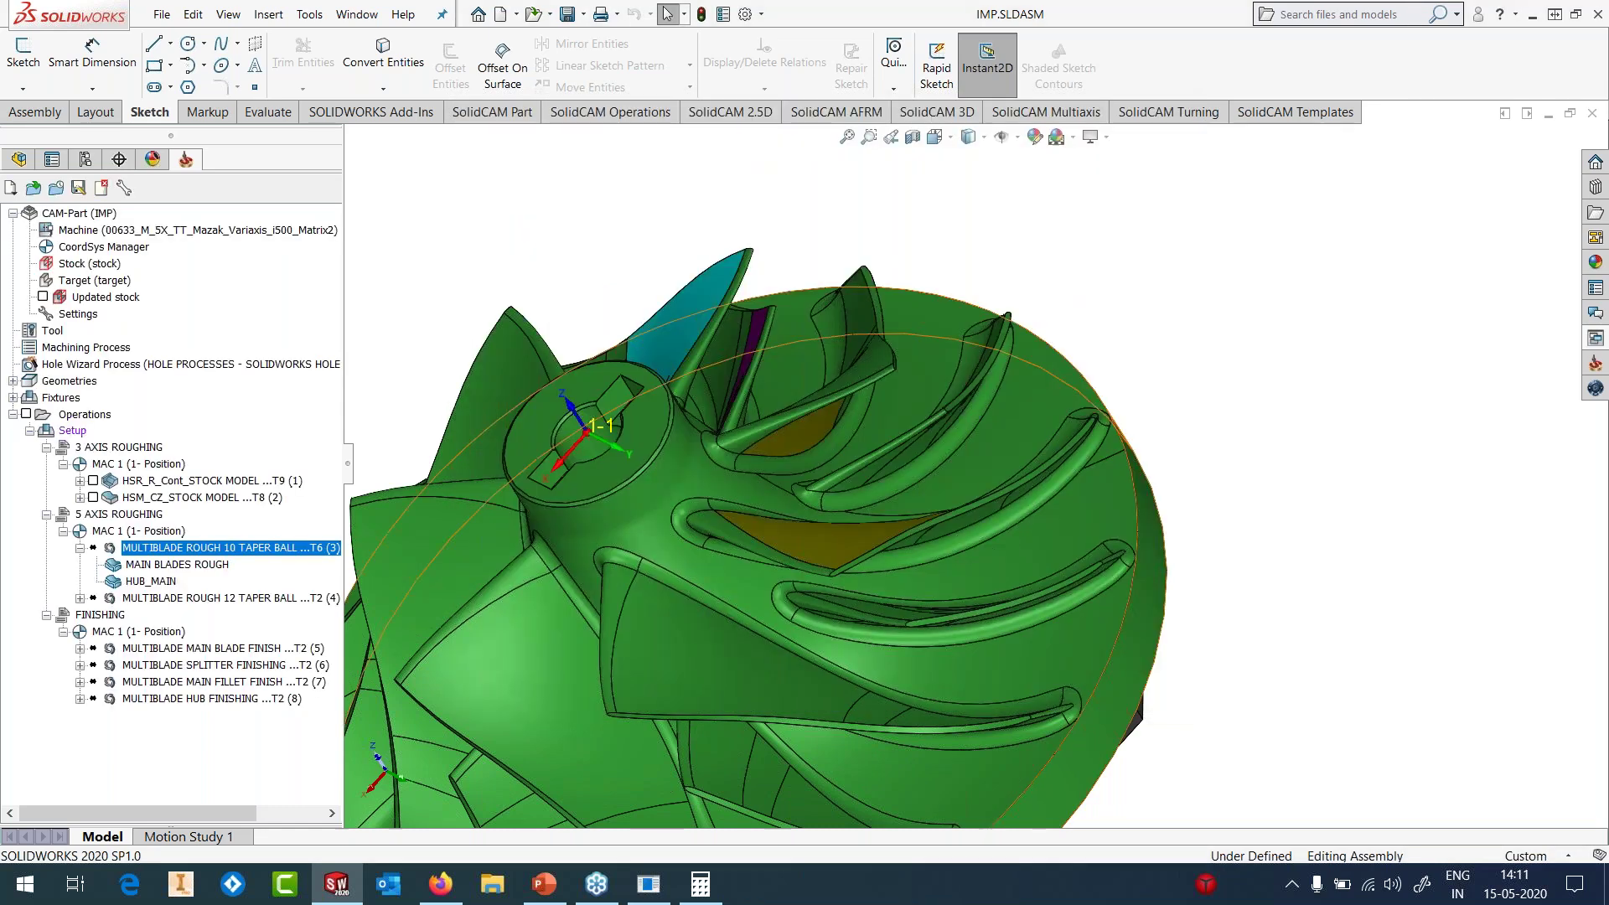
pyautogui.rightClick(303, 549)
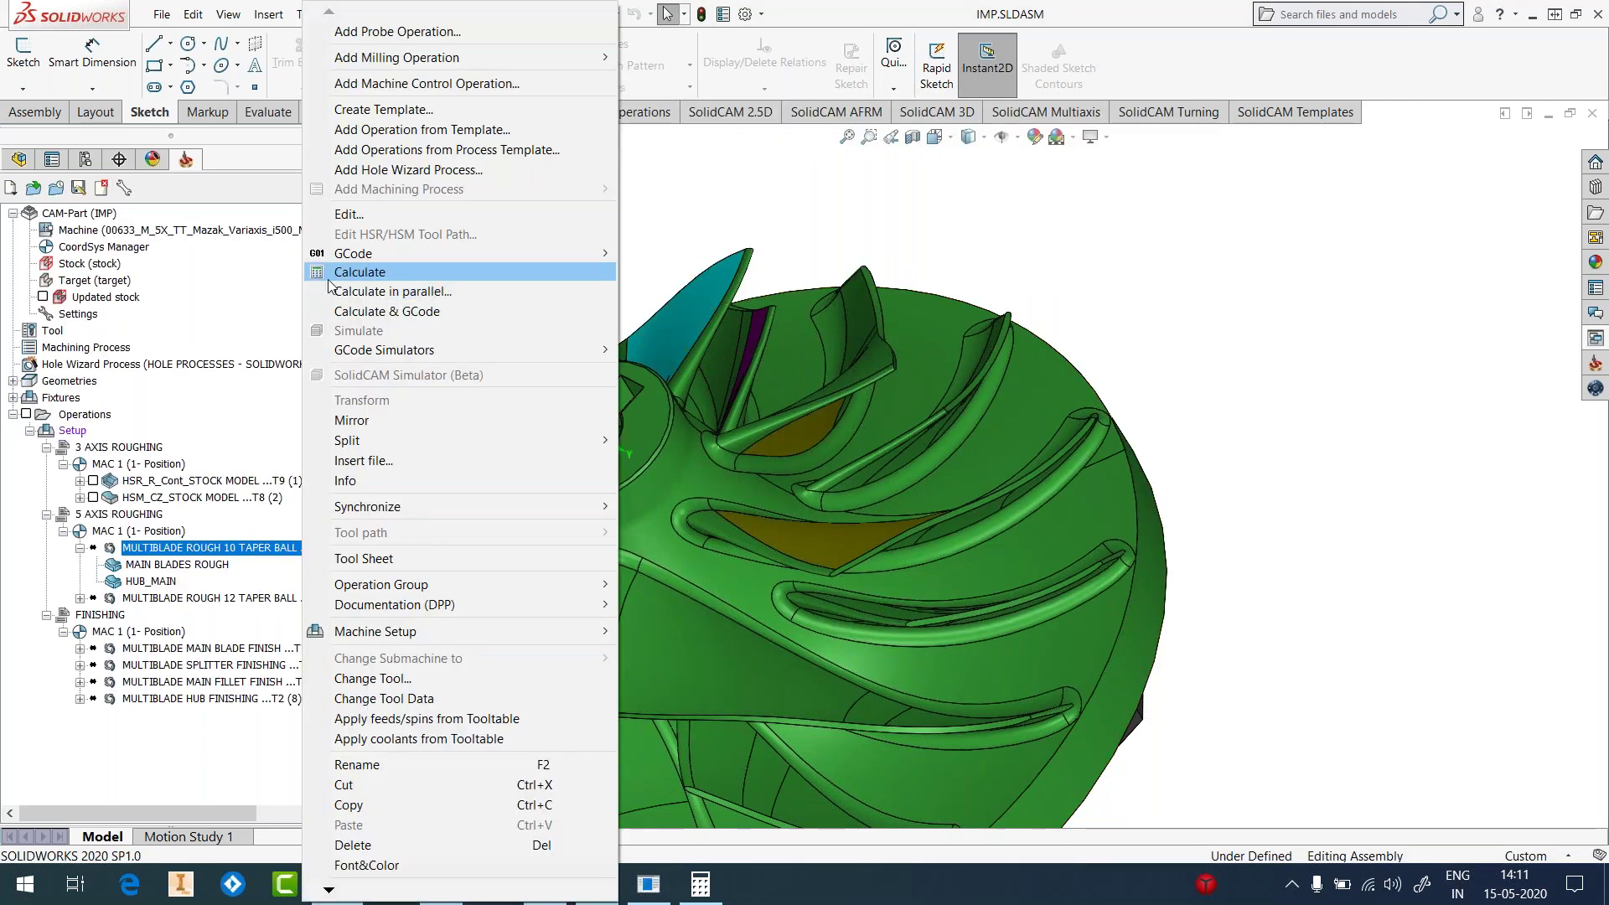
pyautogui.click(328, 277)
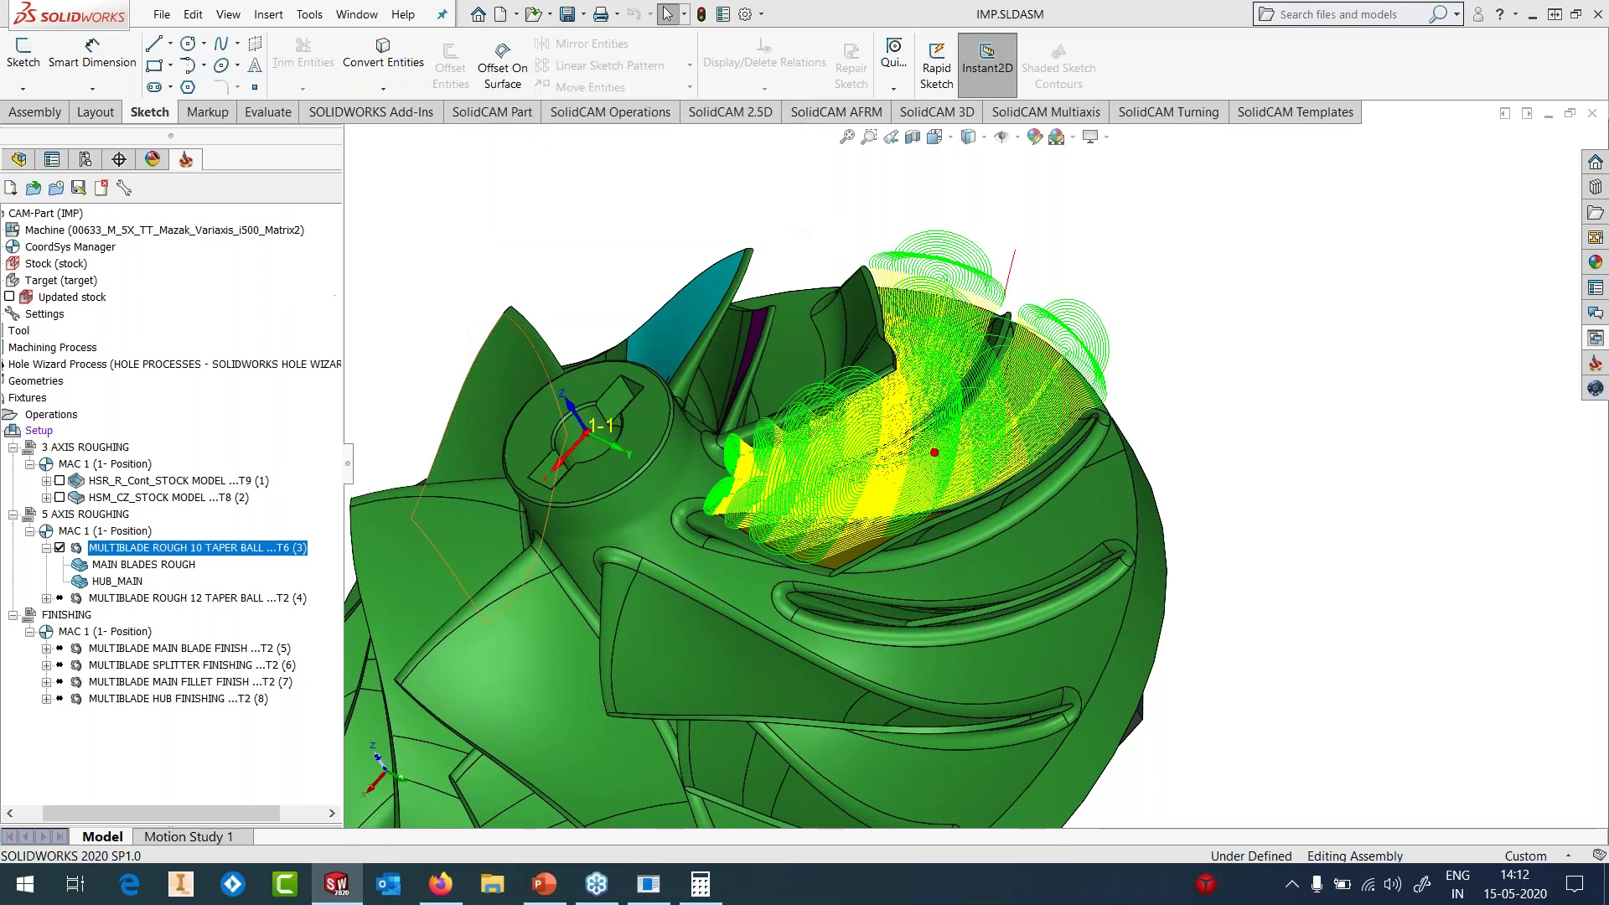
# - Inspect the calculated roughing tool path between the main blades and around the splitter from several angles
pyautogui.scroll(2, 413, 360)
pyautogui.moveTo(413, 360); pyautogui.dragTo(919, 435, button='middle')
pyautogui.scroll(-7, 919, 429)
pyautogui.scroll(-1, 1076, 351)
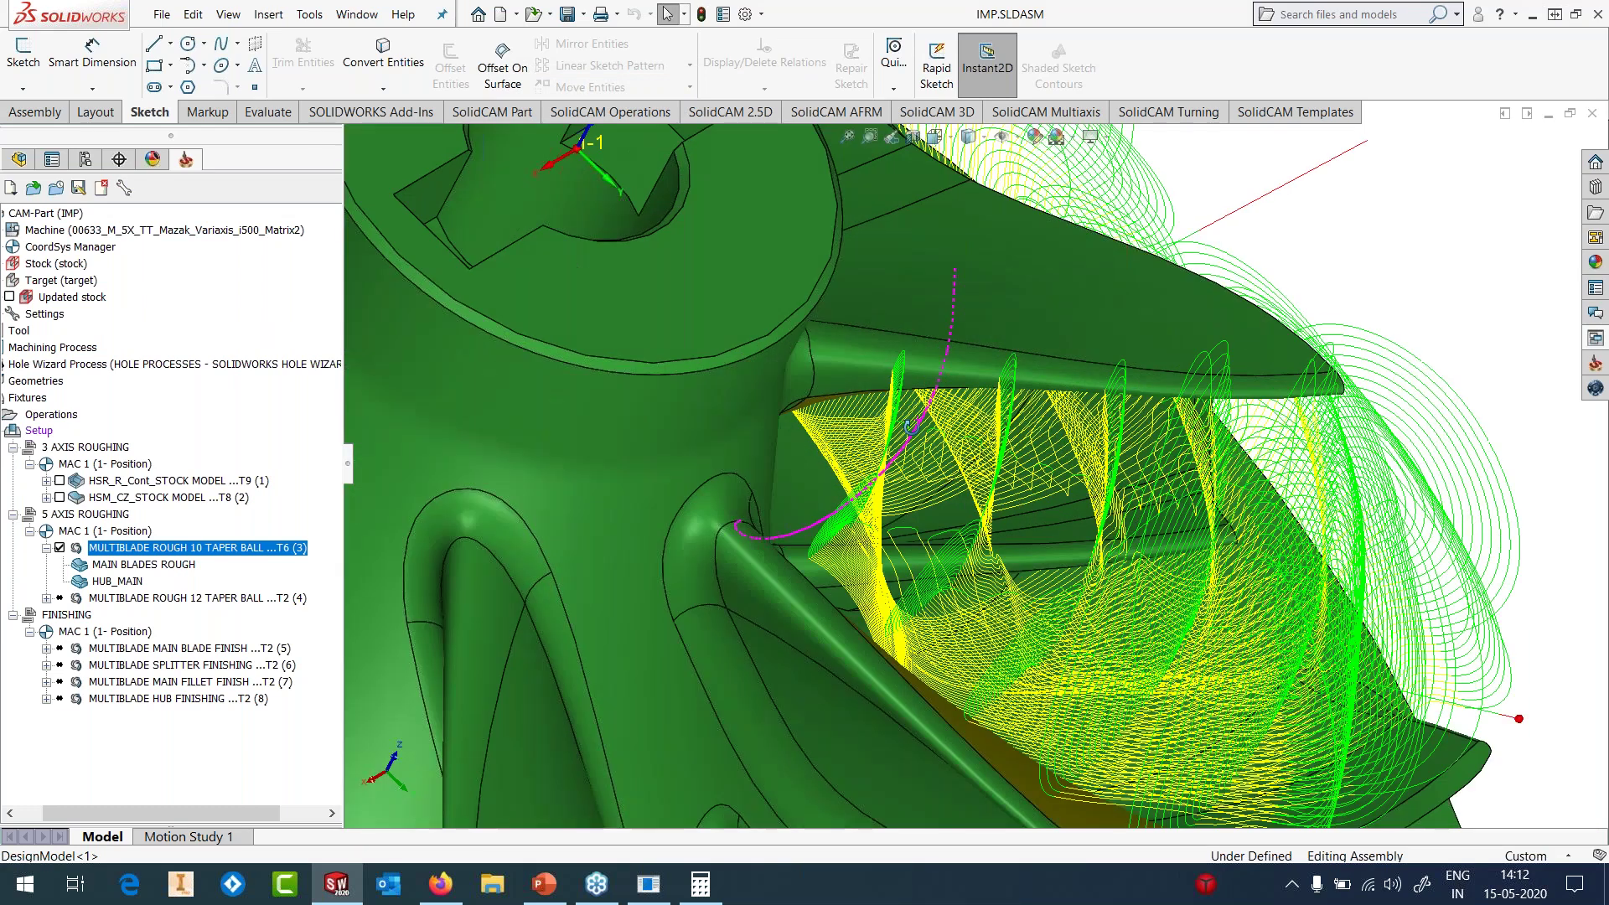
pyautogui.moveTo(1076, 352); pyautogui.dragTo(1035, 402, button='middle')
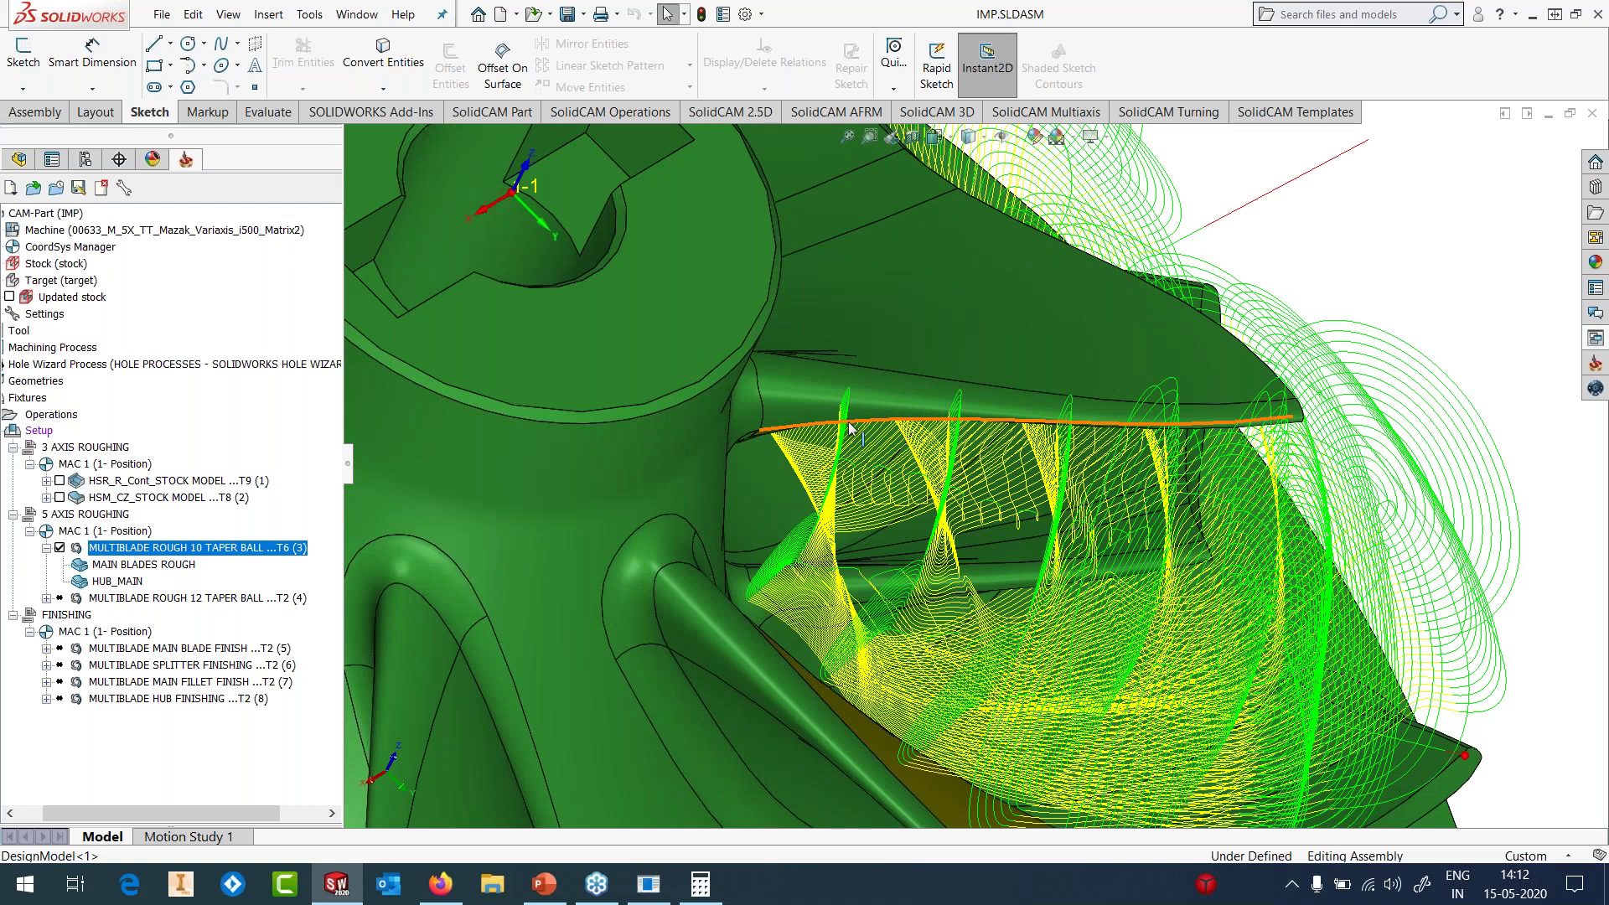
pyautogui.scroll(5, 849, 428)
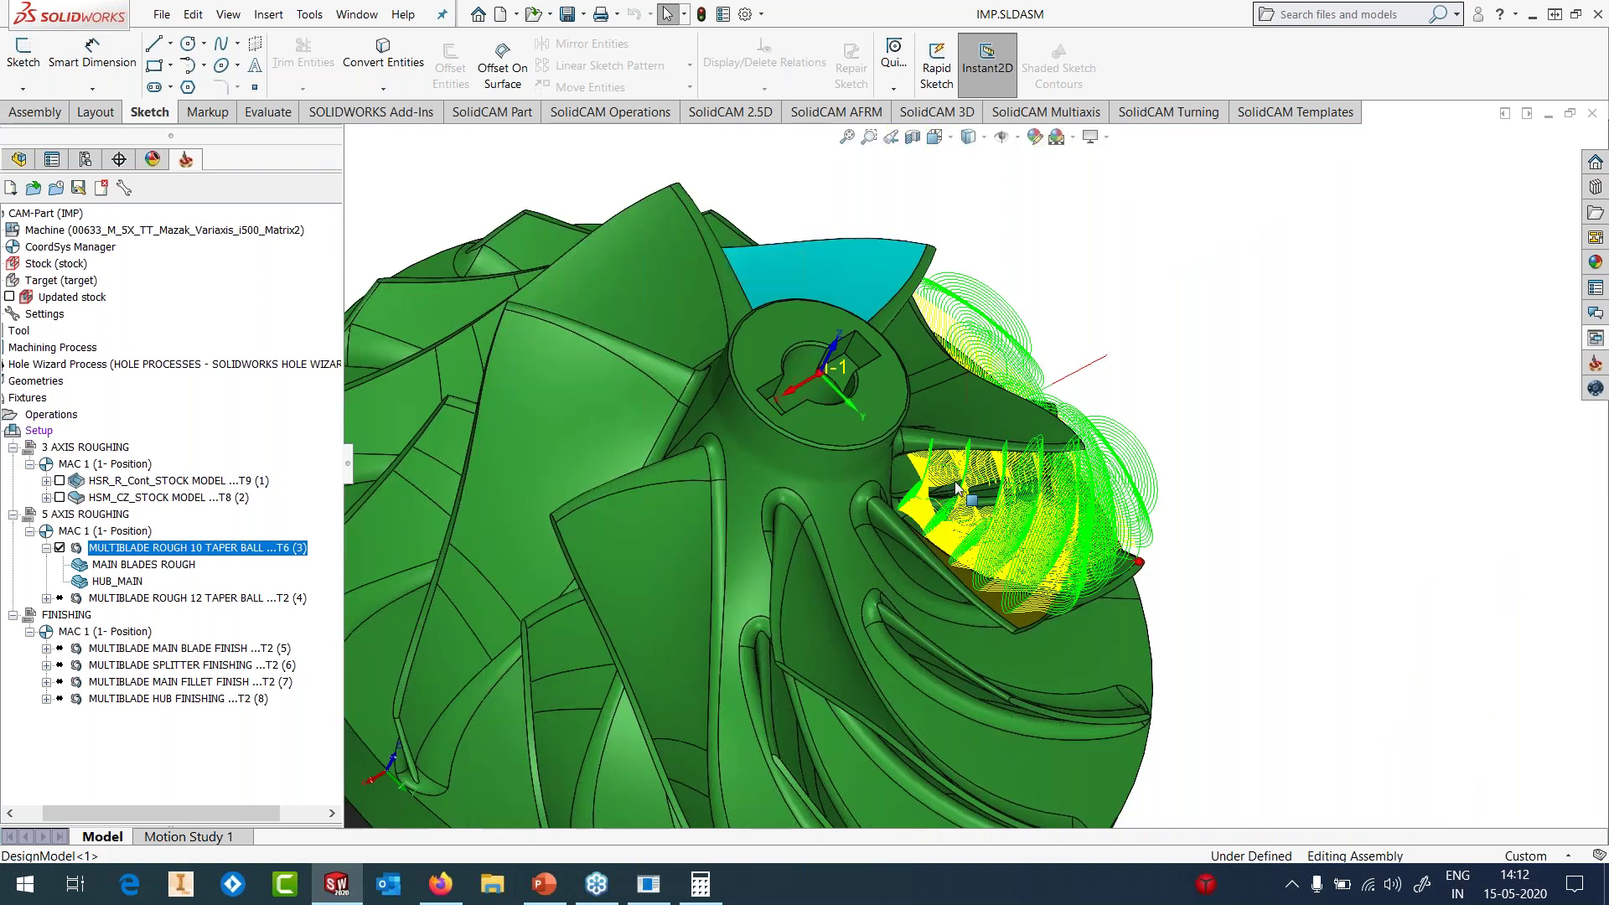
pyautogui.moveTo(956, 488); pyautogui.dragTo(737, 503, button='middle')
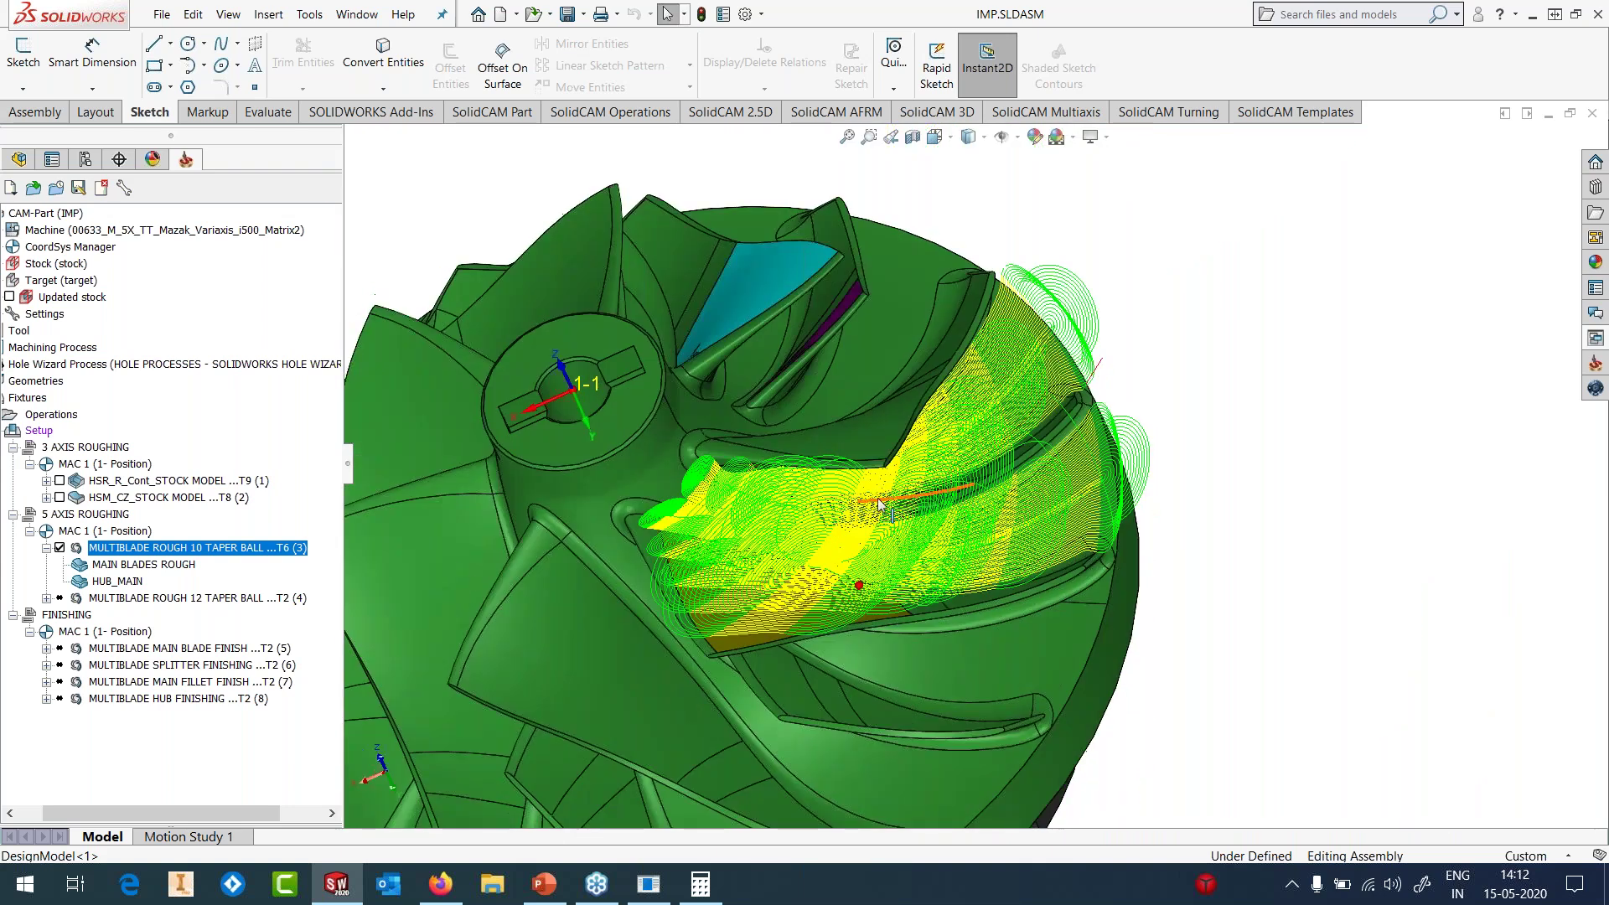
# - Simulate the MULTIBLADE ROUGH 10 TAPER BALL operation in SolidVerify and start playback on the turned impeller stock
pyautogui.rightClick(236, 553)
pyautogui.click(293, 332)
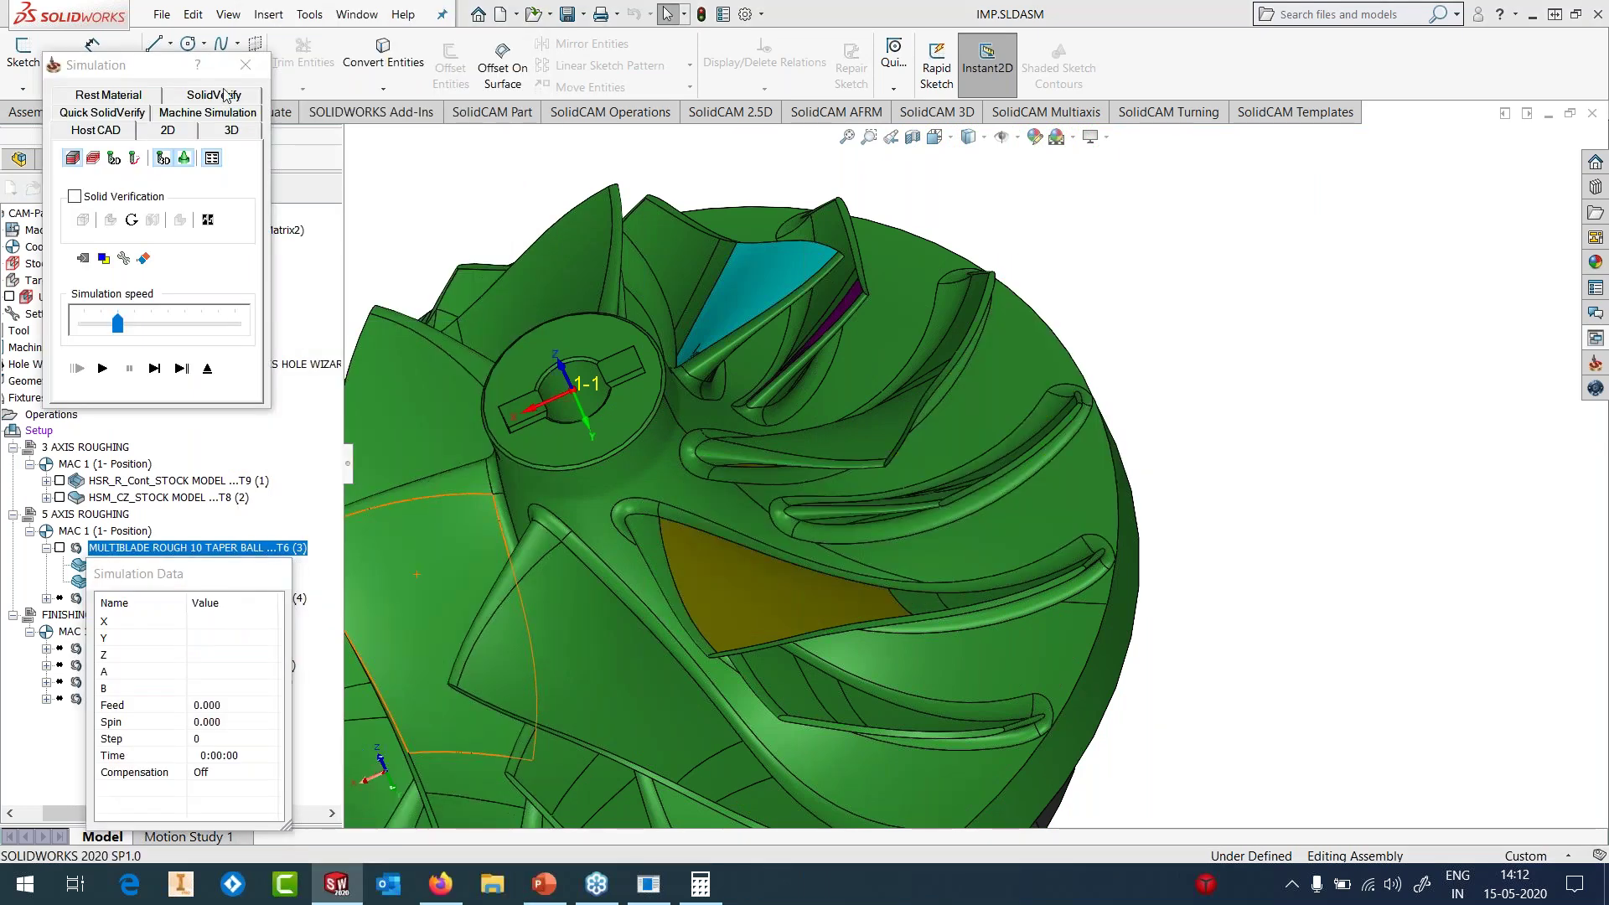
pyautogui.click(228, 94)
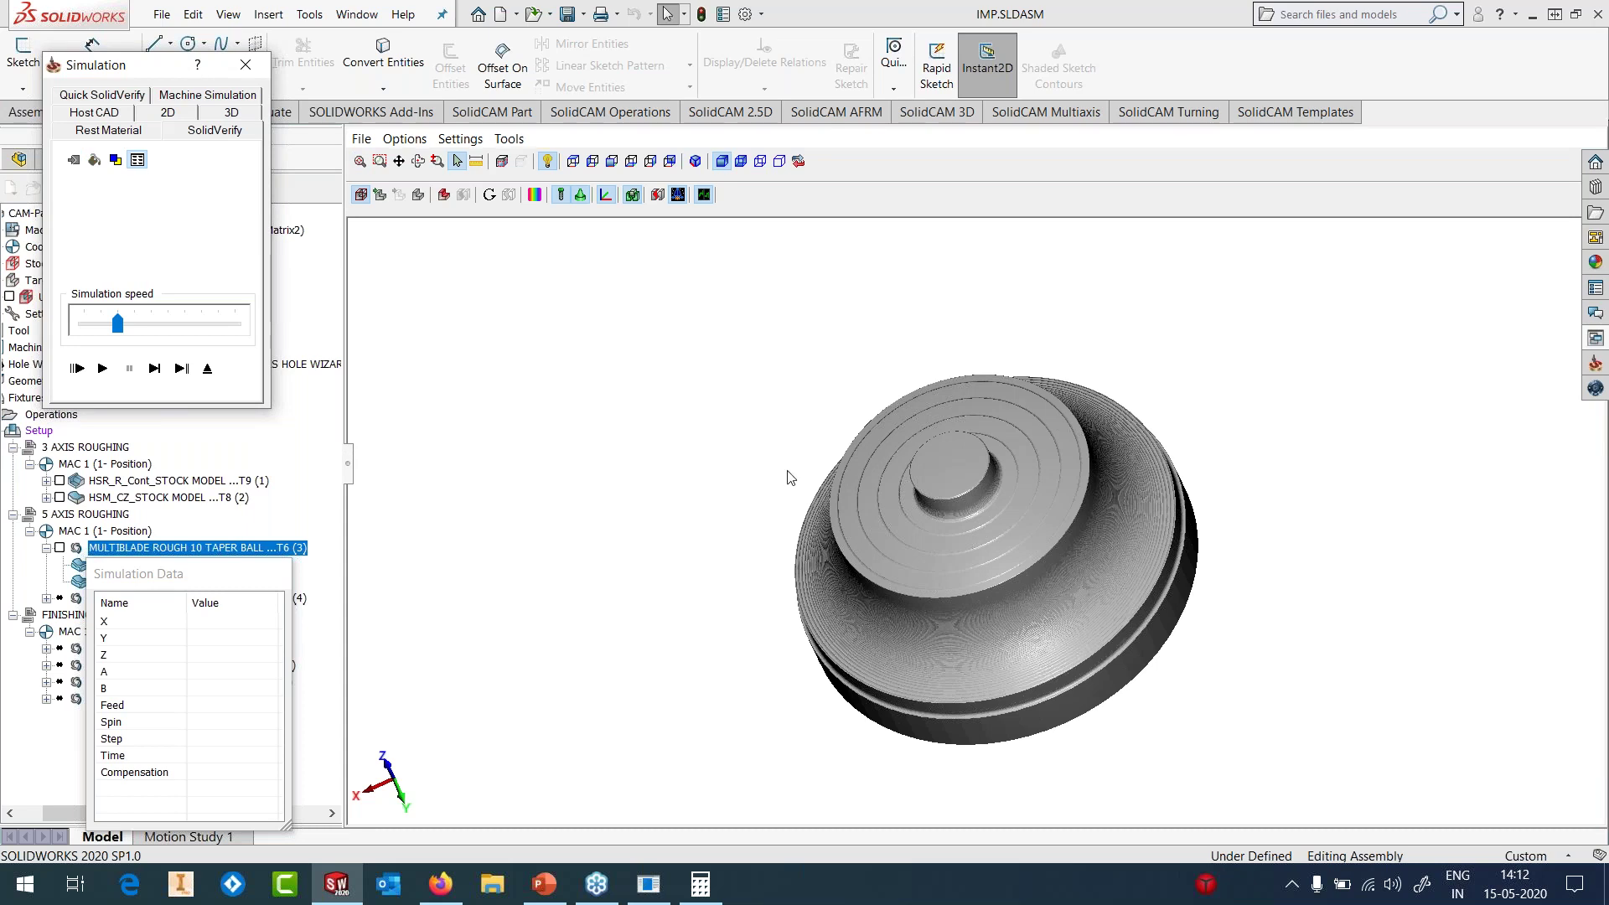
pyautogui.moveTo(1182, 490)
pyautogui.mouseDown(button='middle')
pyautogui.moveTo(1038, 482)
pyautogui.moveTo(1170, 501)
pyautogui.mouseUp(button='middle')
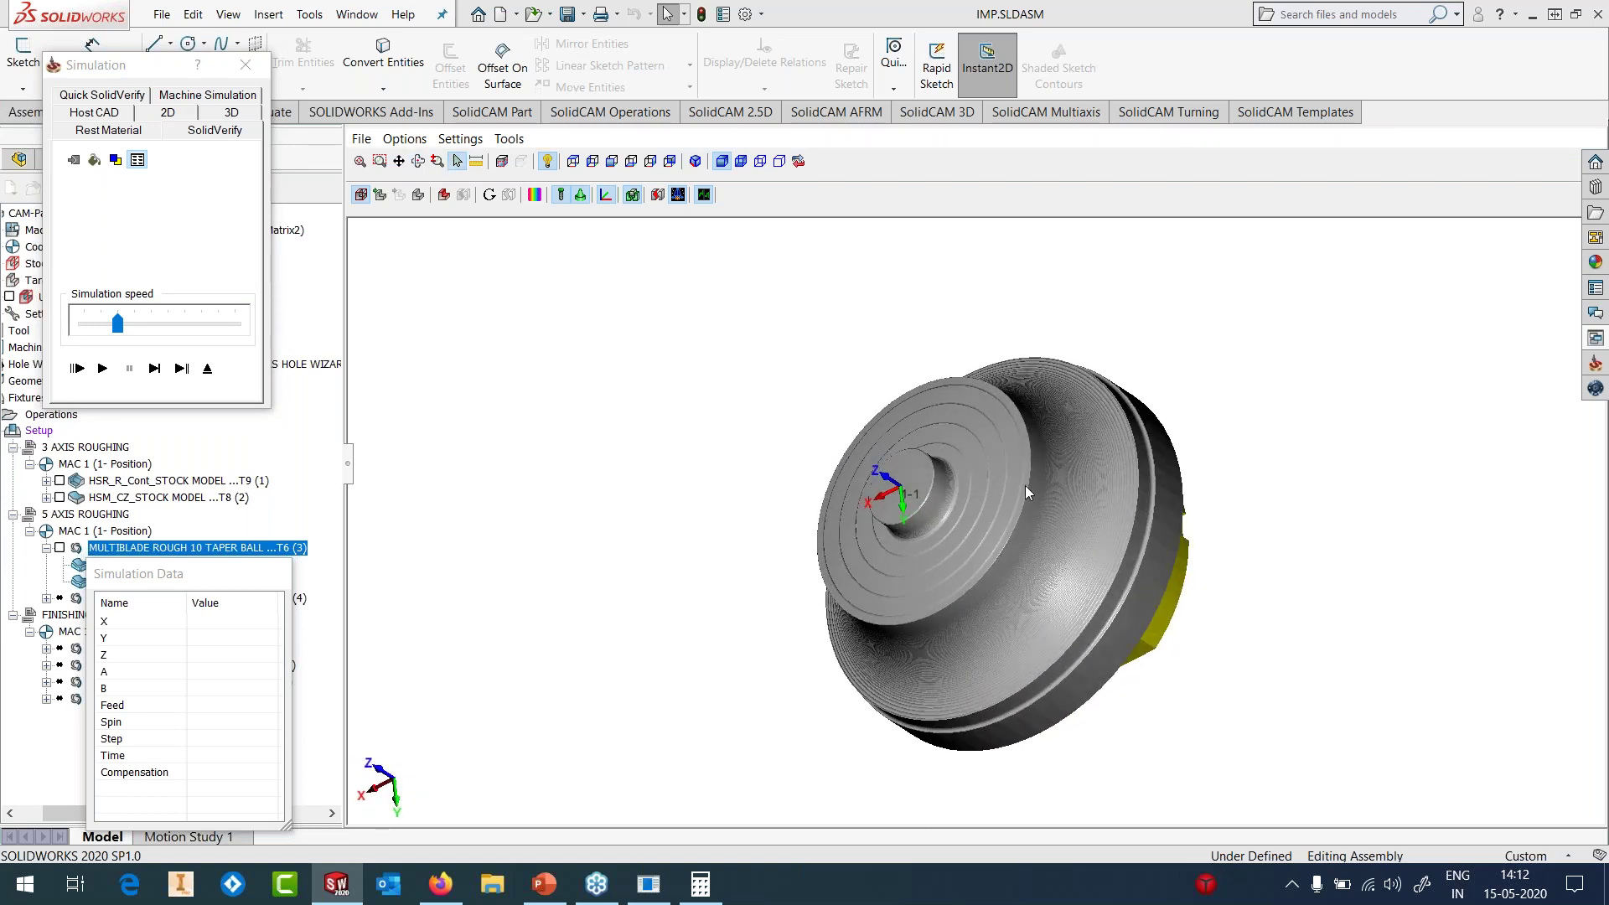
pyautogui.scroll(3, 1025, 494)
pyautogui.click(103, 368)
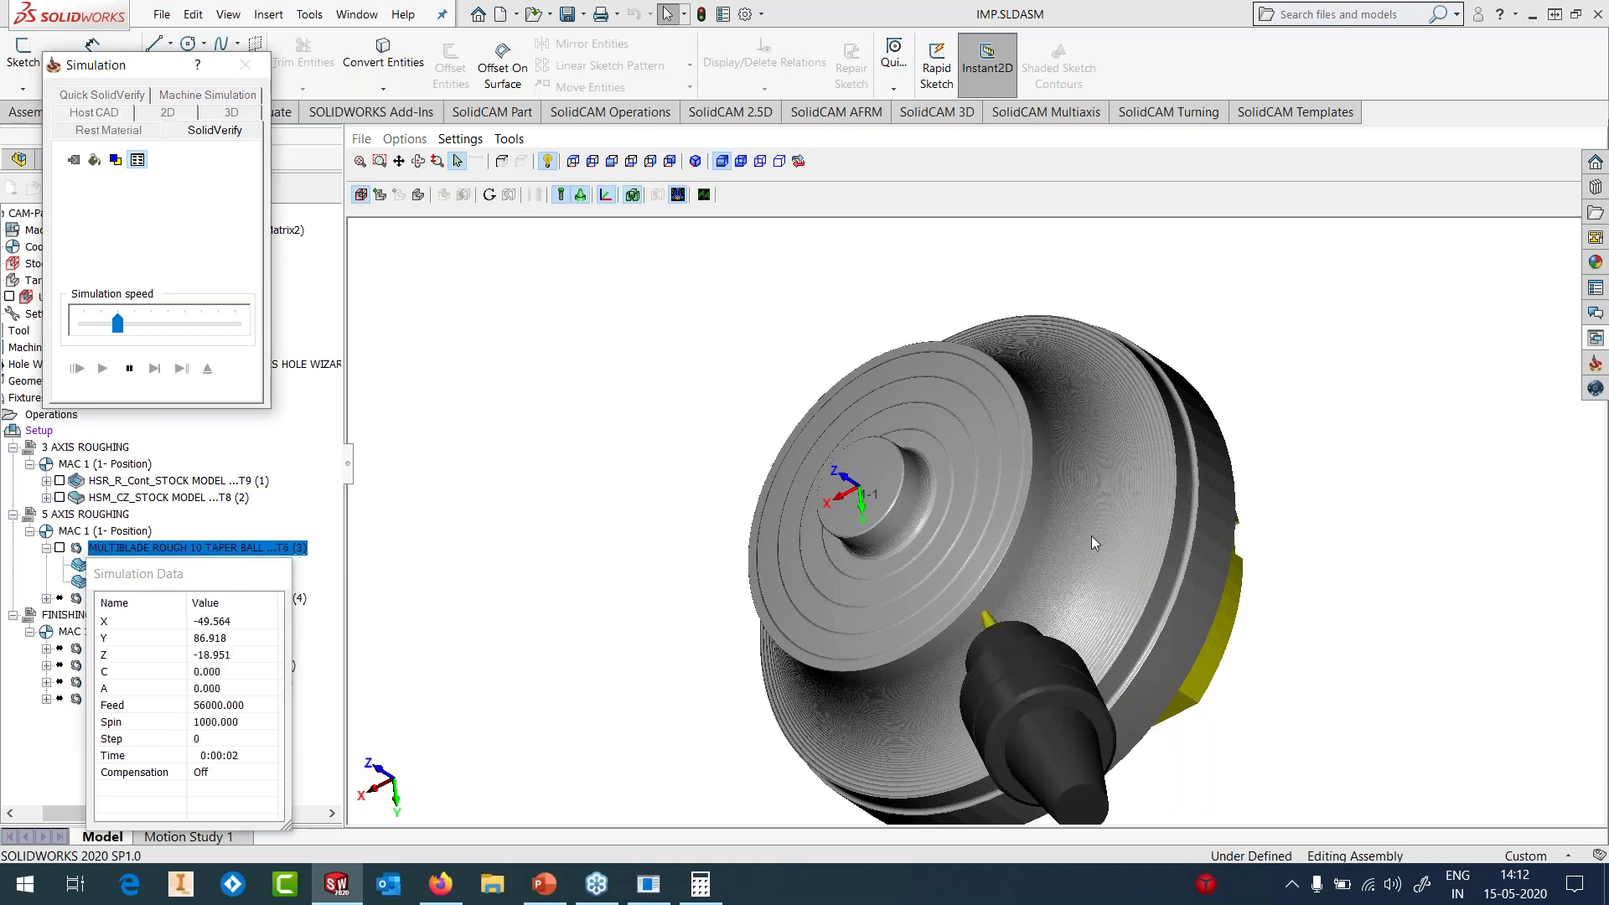
# - Hide the tool holder in the running simulation and raise the simulation speed to the maximum
pyautogui.moveTo(1020, 515); pyautogui.dragTo(1069, 531, button='middle')
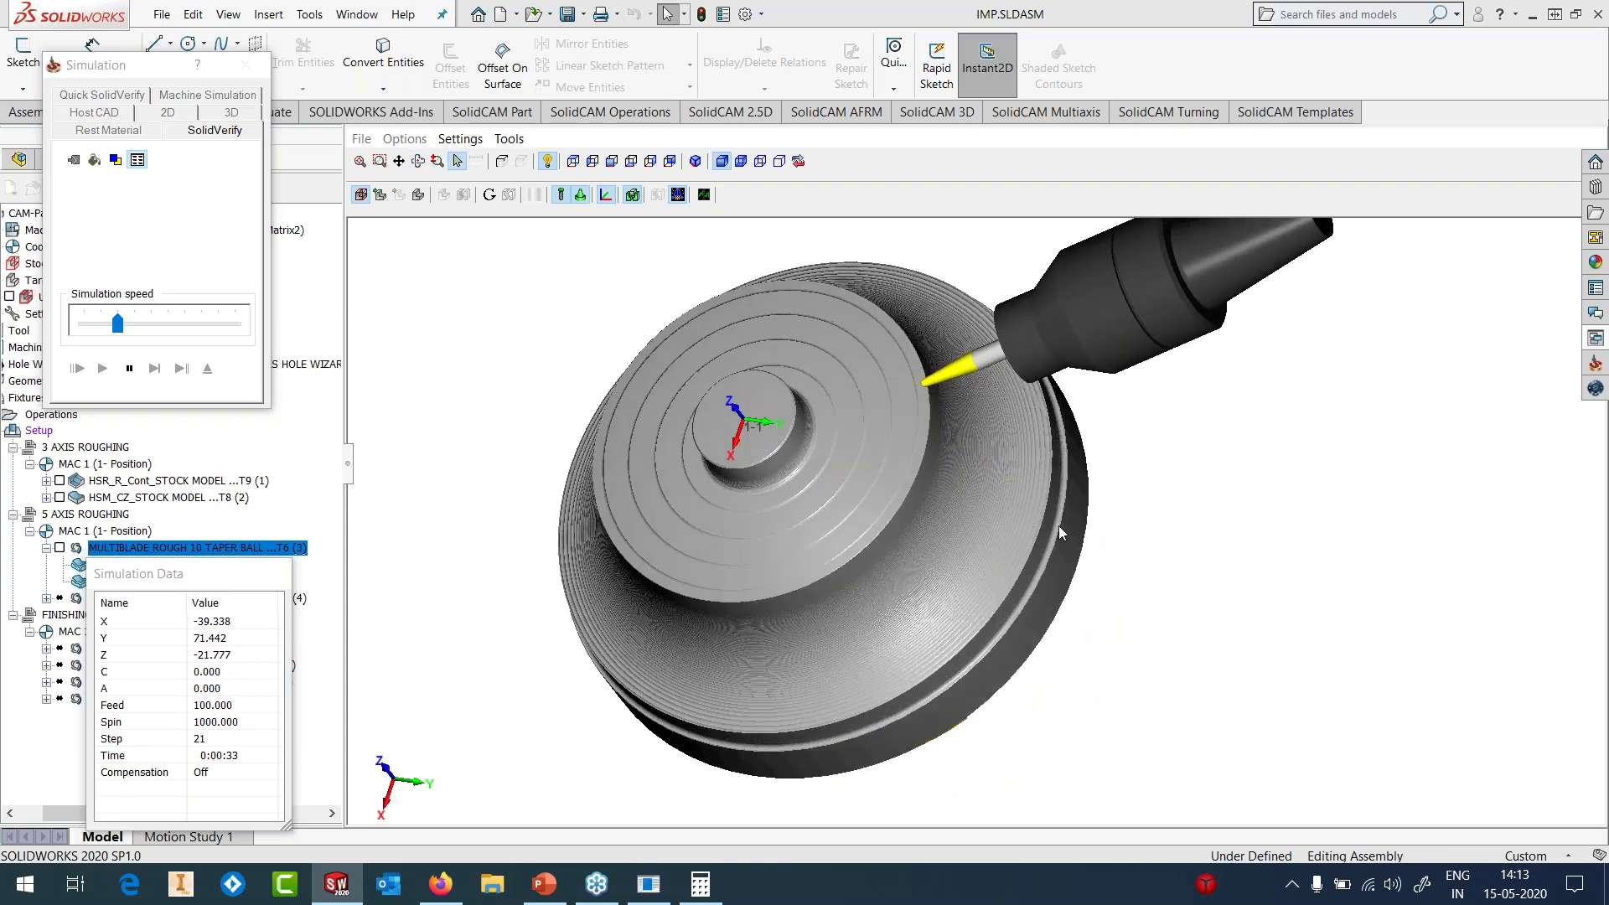
pyautogui.click(605, 194)
pyautogui.moveTo(118, 325); pyautogui.dragTo(201, 327)
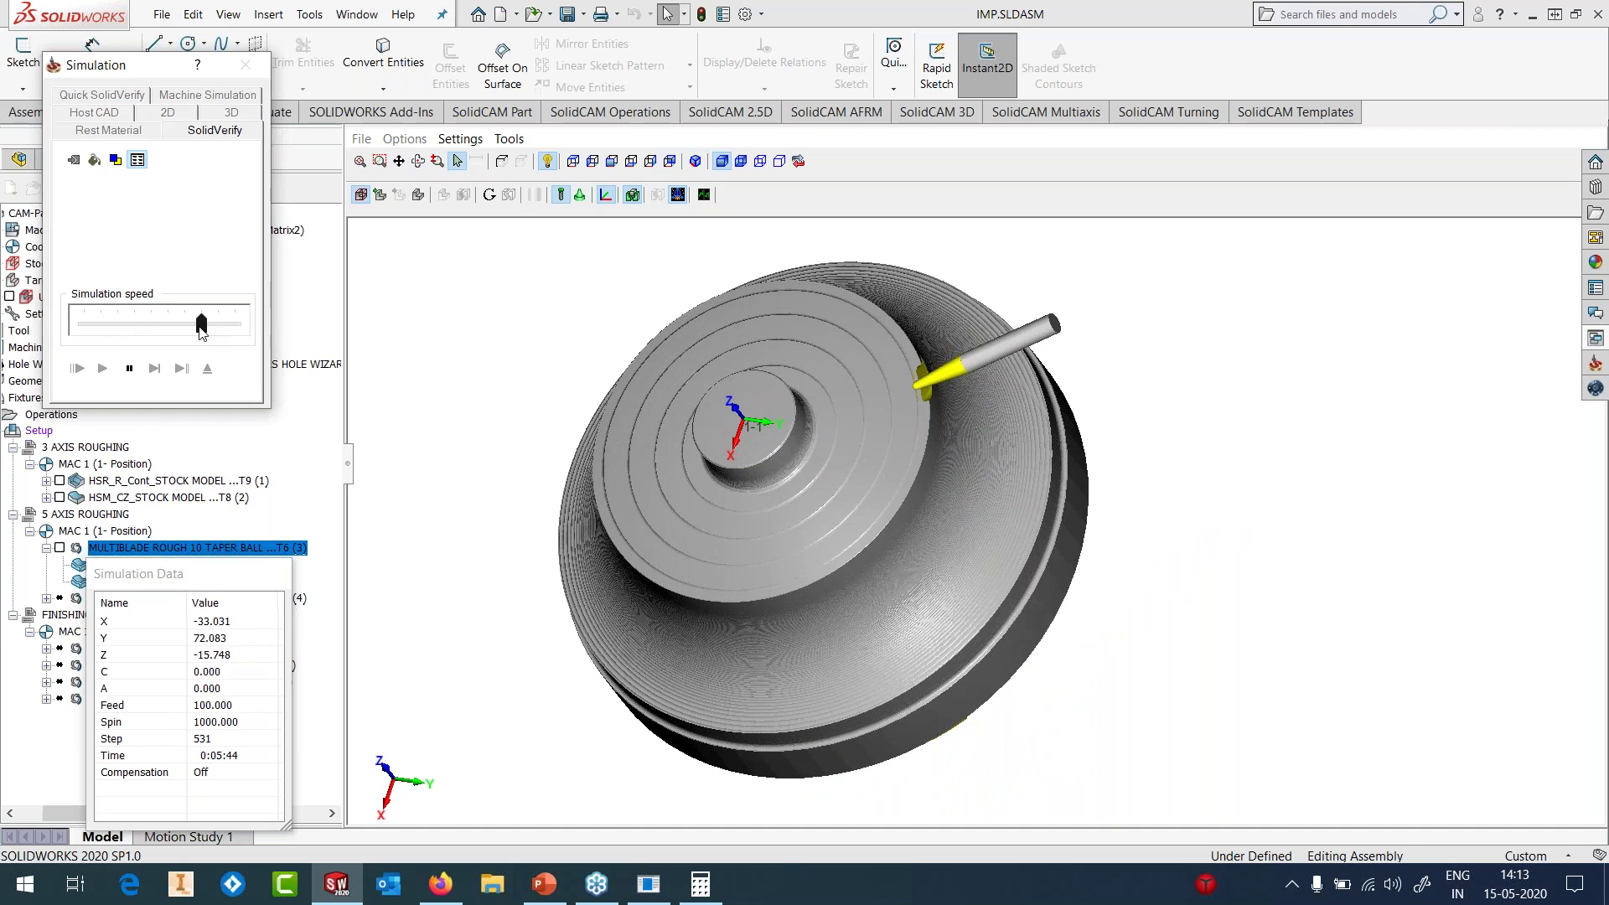
pyautogui.moveTo(685, 444); pyautogui.dragTo(729, 469, button='middle')
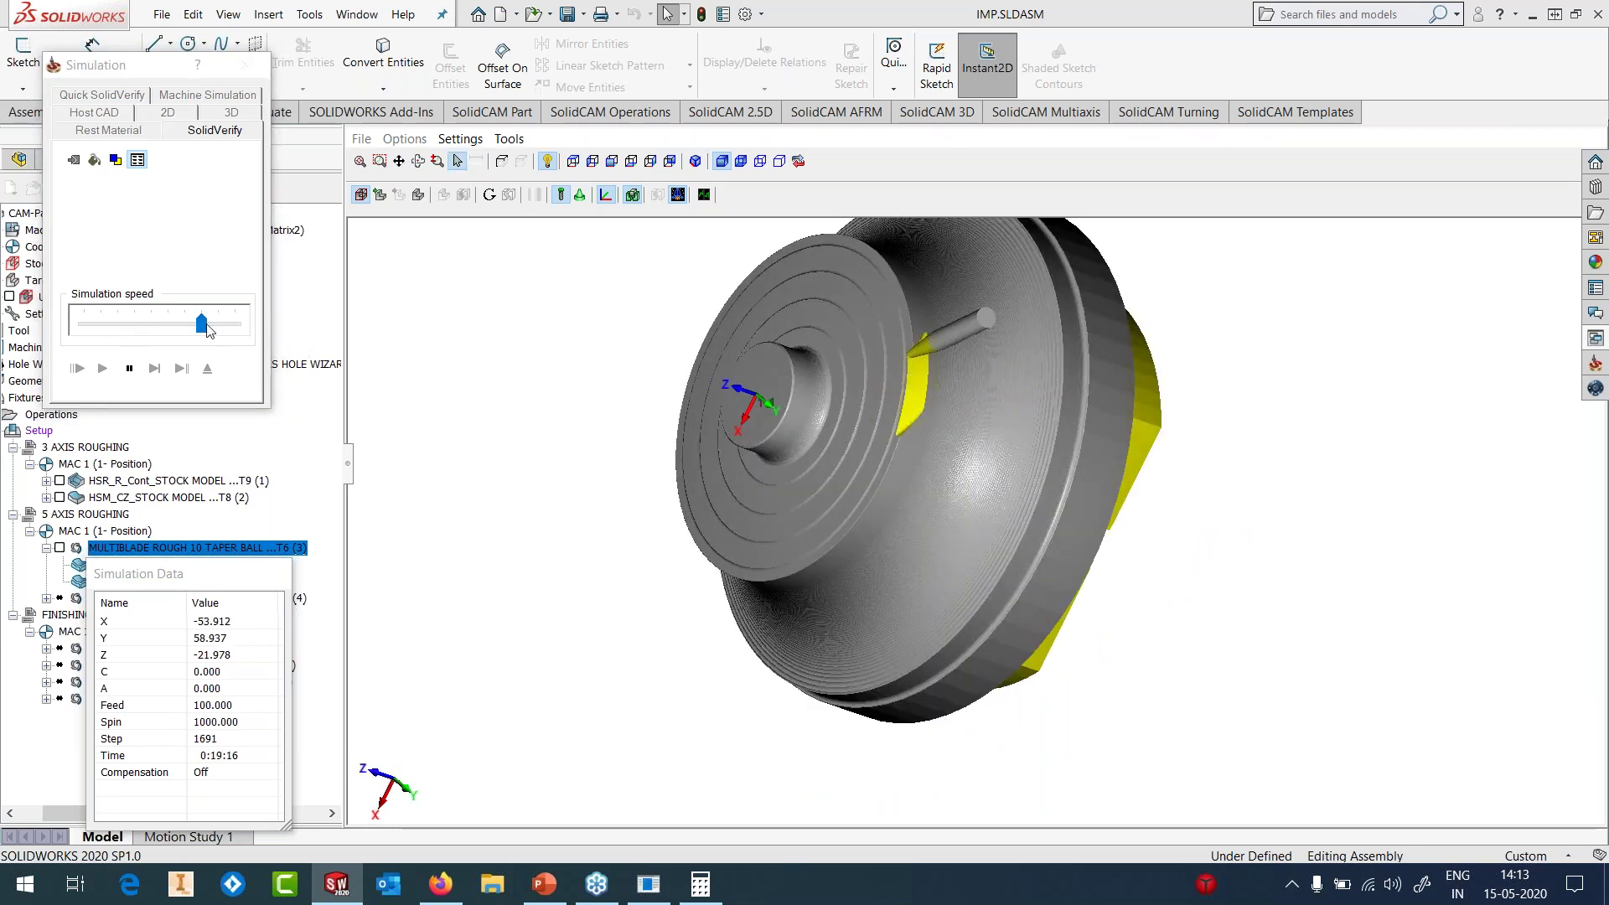
pyautogui.moveTo(203, 327); pyautogui.dragTo(236, 332)
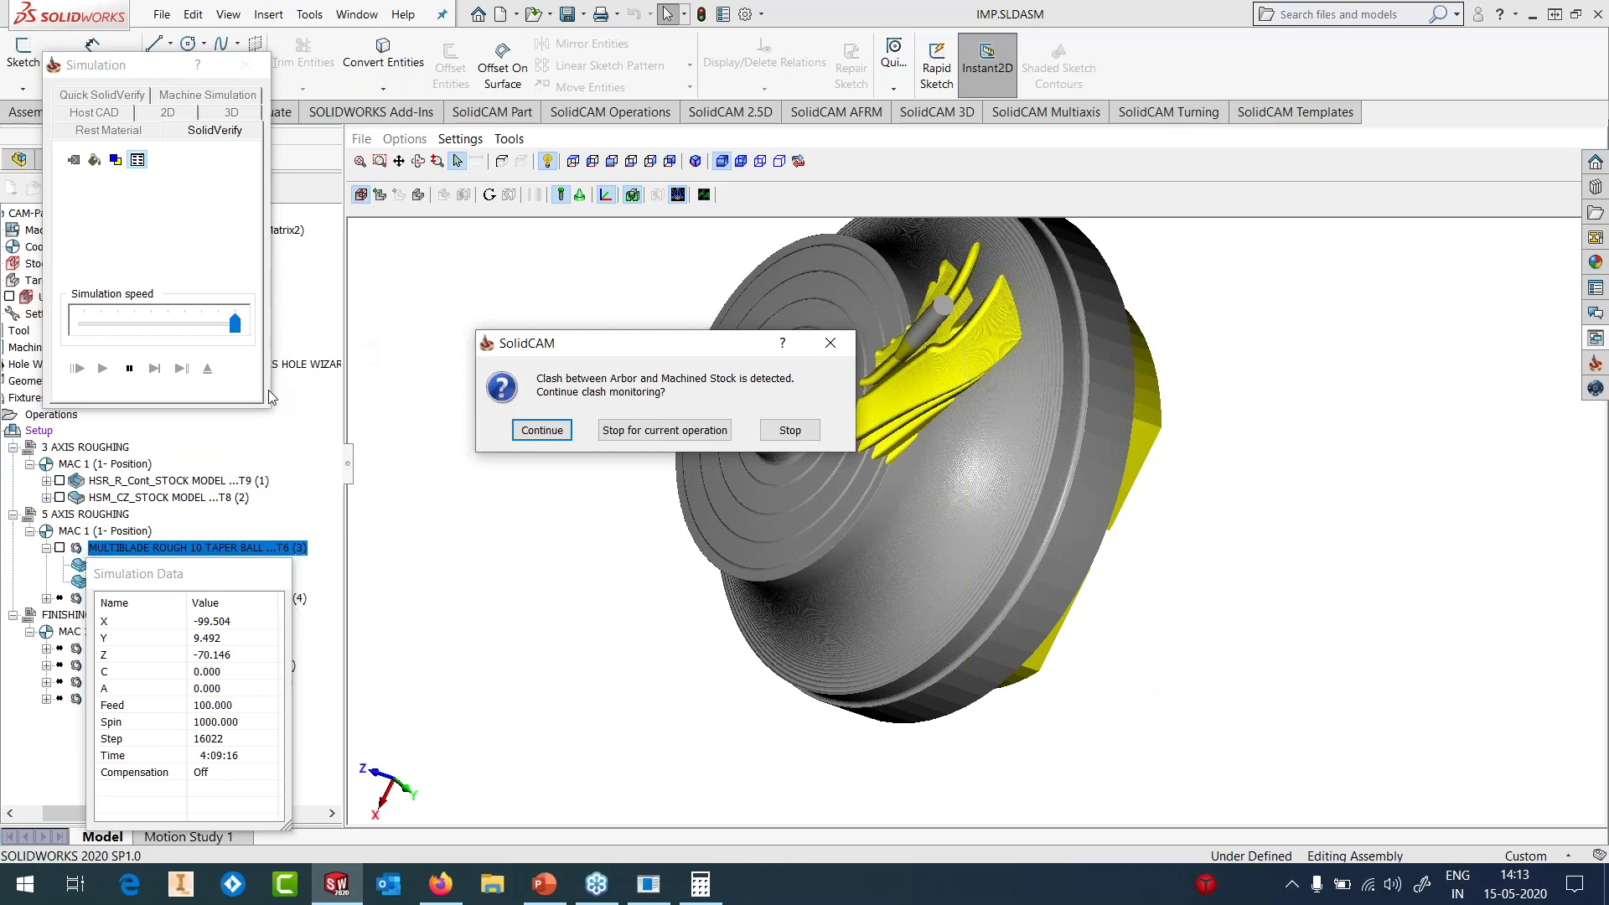
# - Stop clash monitoring for the current operation, watch the blade channel being roughed, and end the simulation
pyautogui.click(625, 432)
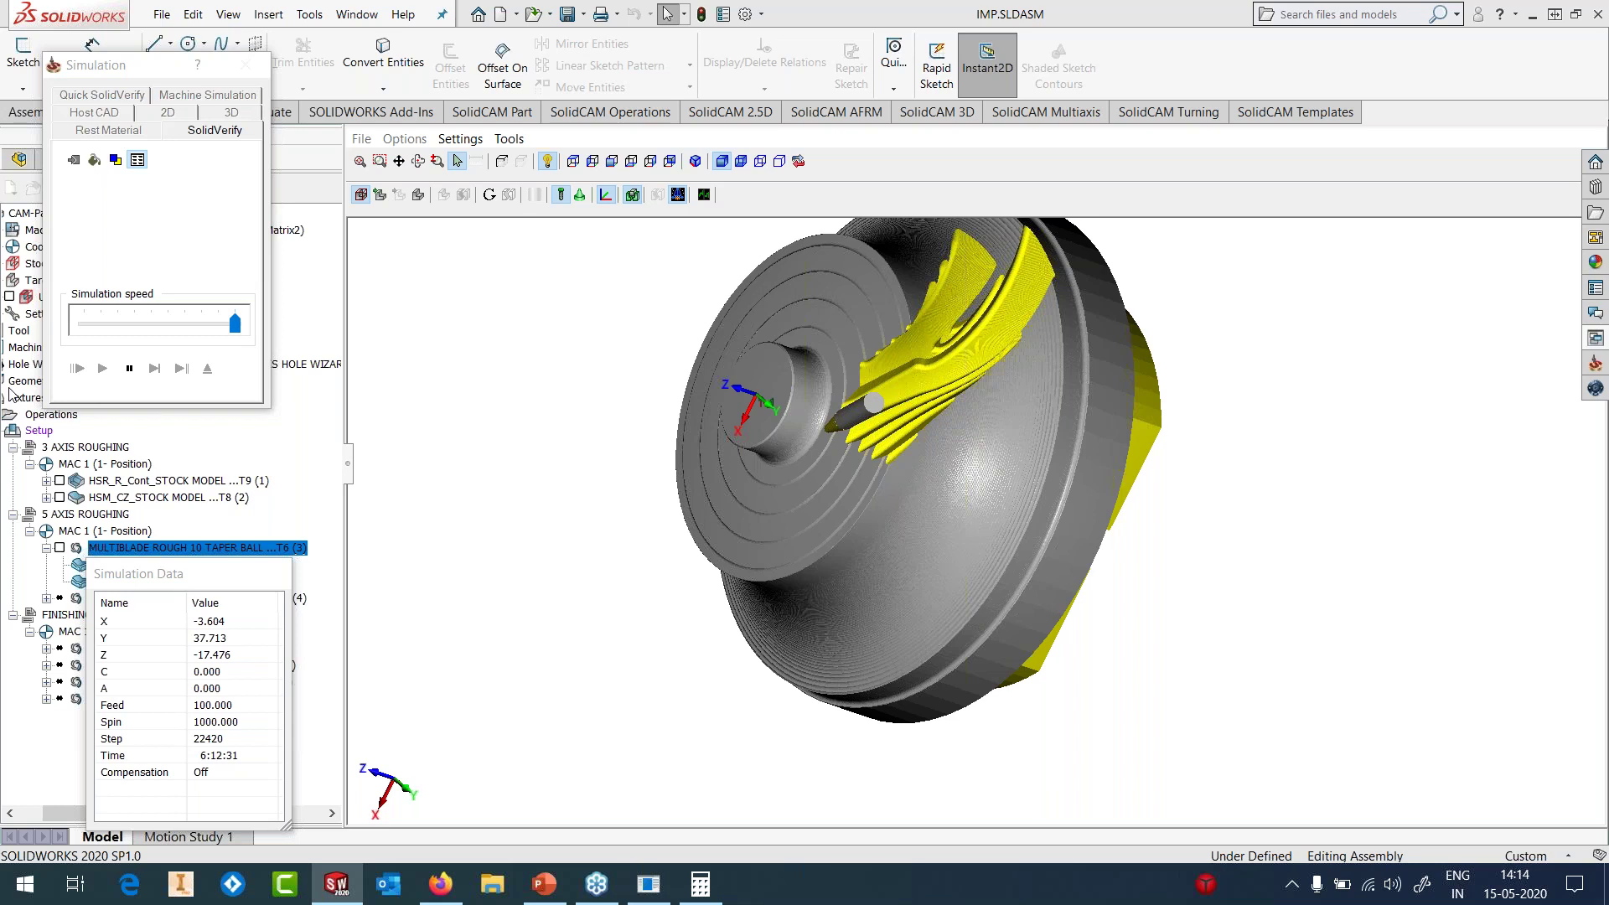
pyautogui.click(129, 368)
pyautogui.click(207, 368)
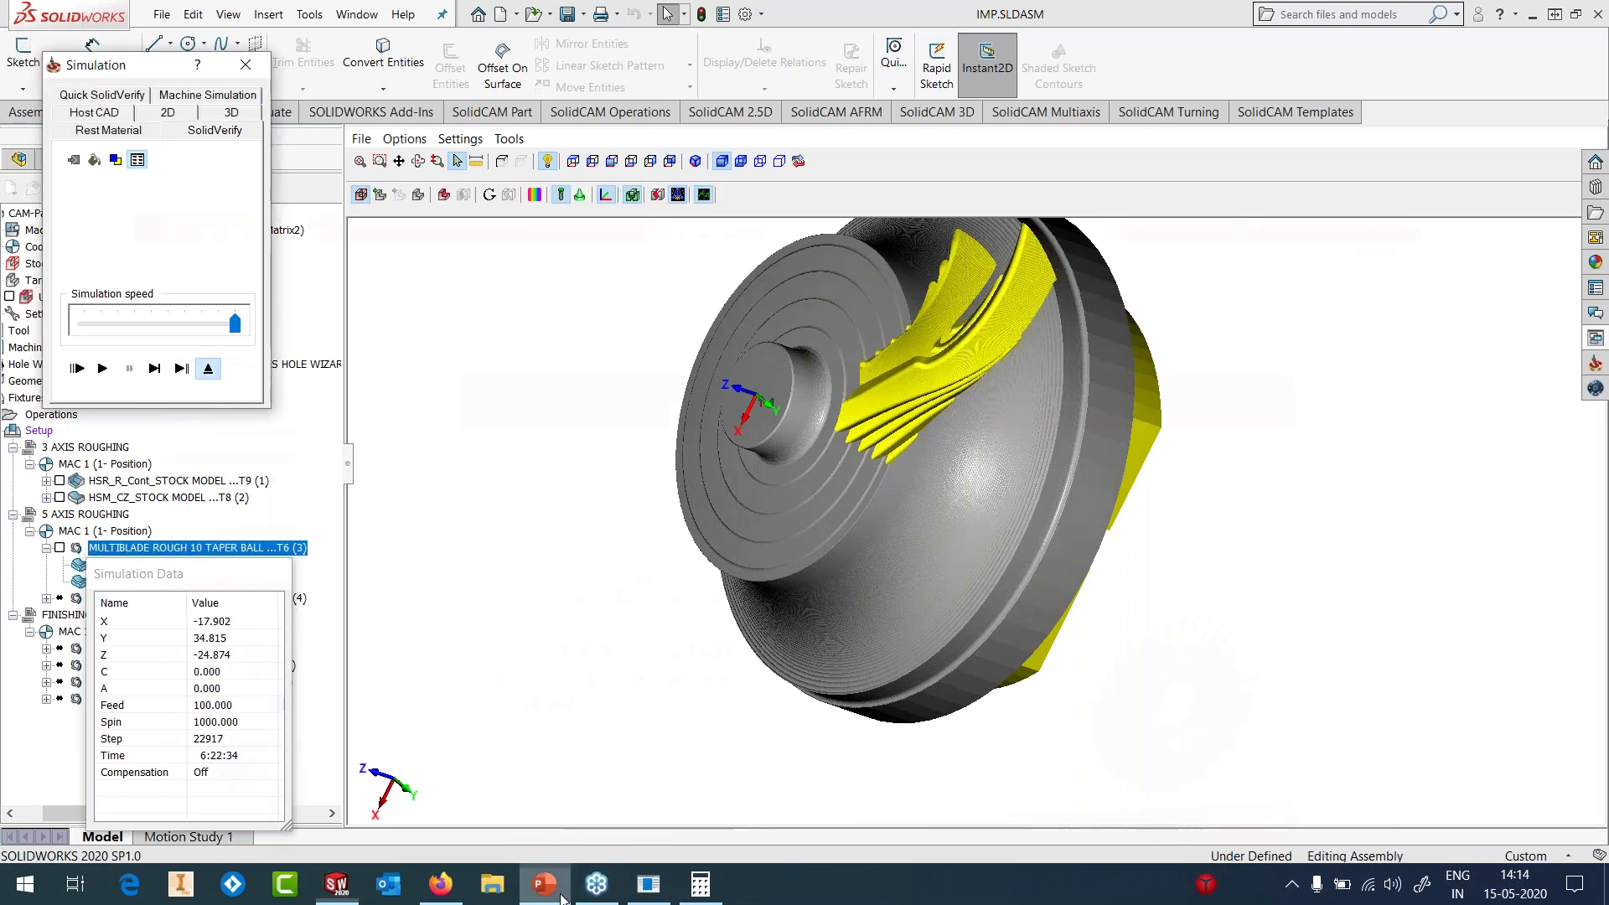
# - Switch to PowerPoint, present the Impeller / Blisk Machining photo slide with the displays swapped, end the show, and return to SOLIDWORKS
pyautogui.click(544, 883)
pyautogui.press('Down')
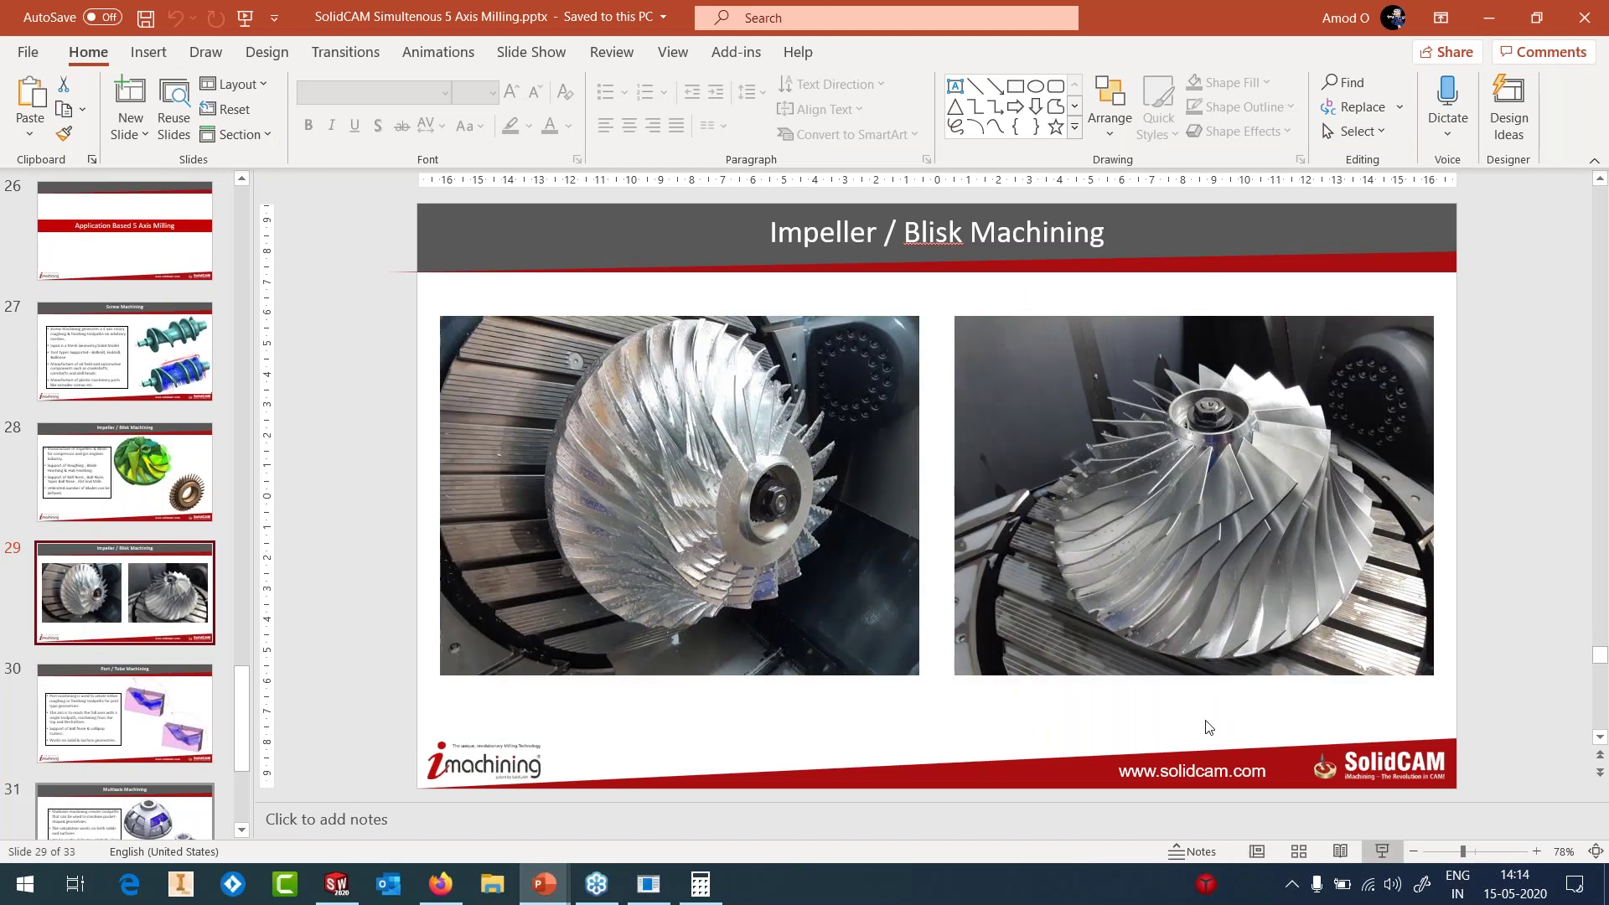
pyautogui.hotkey('alt', 'F5')
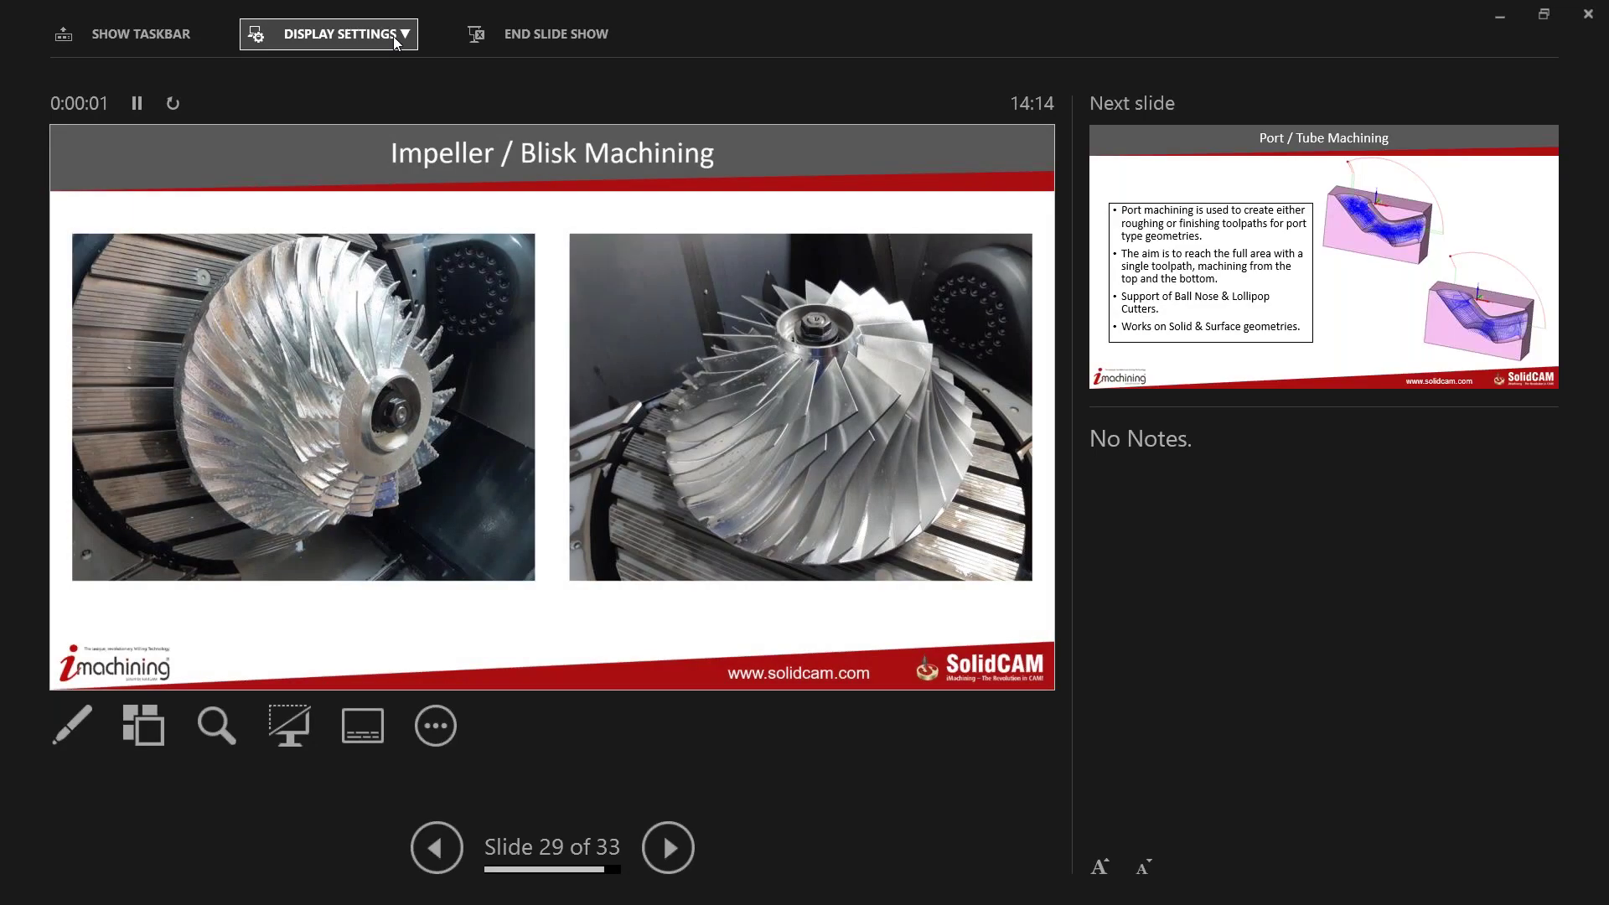
pyautogui.click(394, 37)
pyautogui.click(372, 77)
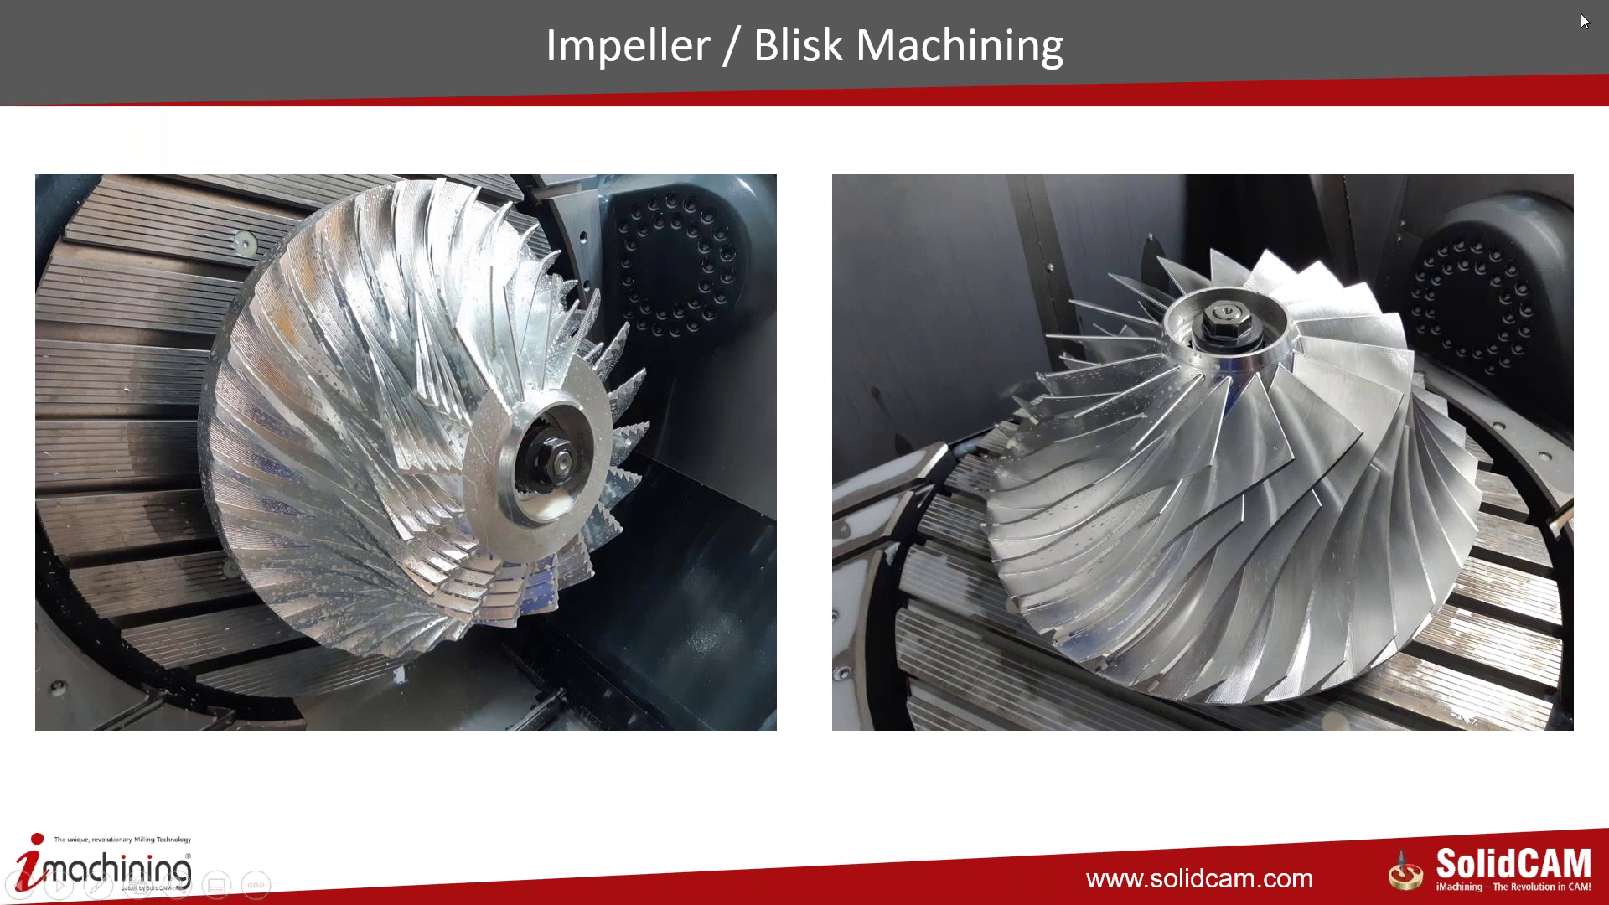
pyautogui.press('Escape')
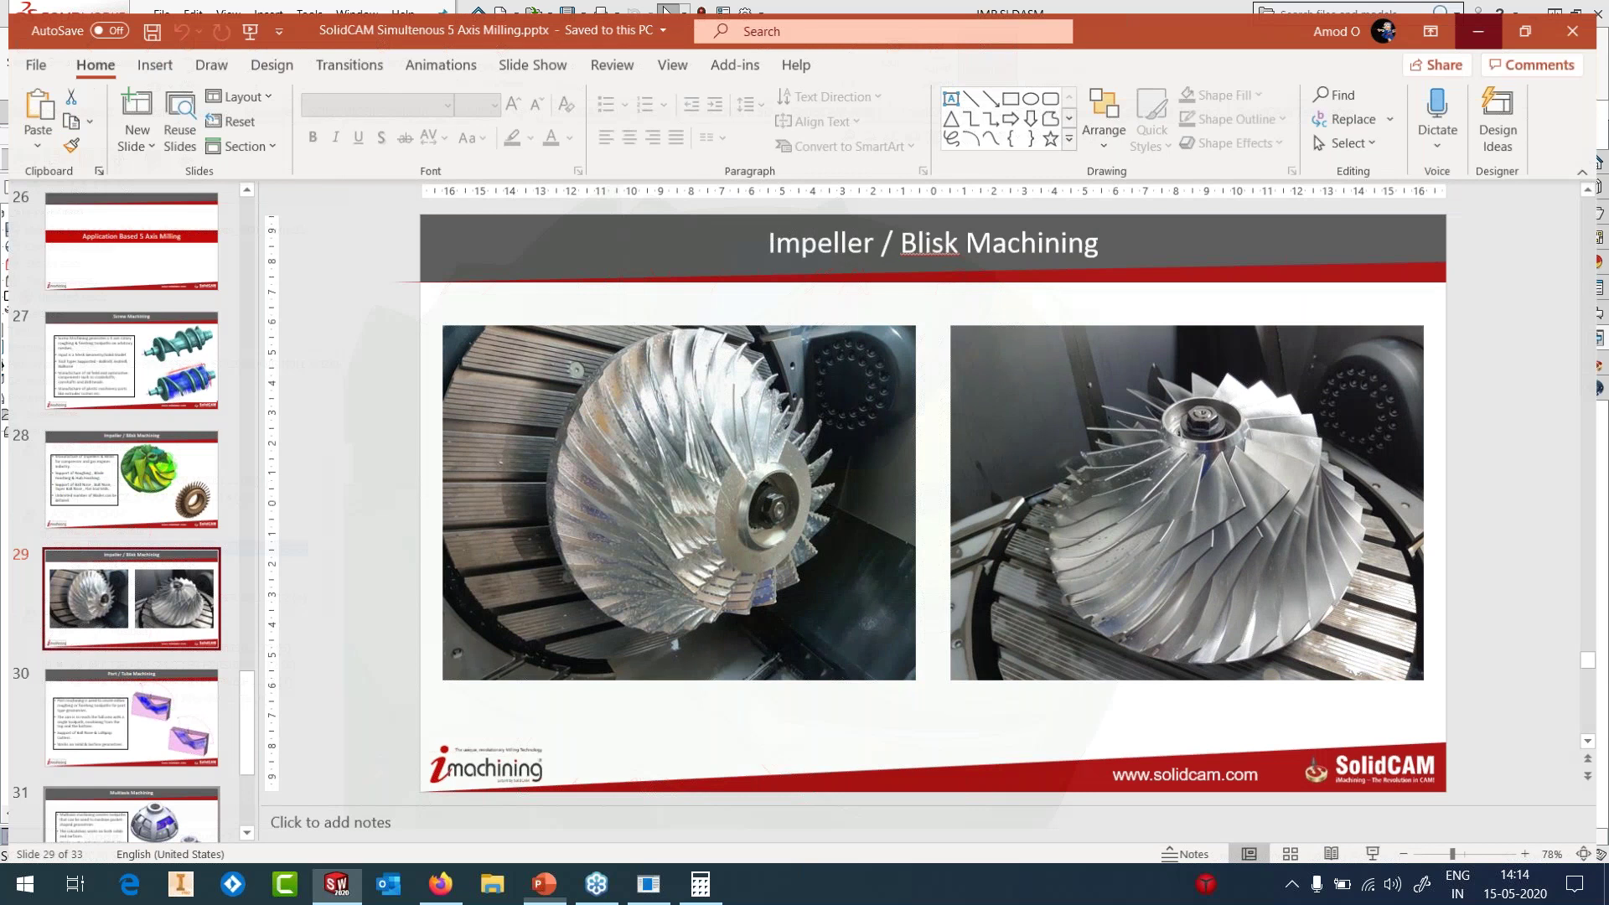
pyautogui.click(1478, 31)
# - Open the MULTIBLADE ROUGH 10 TAPER BALL operation for editing and set its rotation to machine all segments
pyautogui.click(60, 547)
pyautogui.rightClick(95, 550)
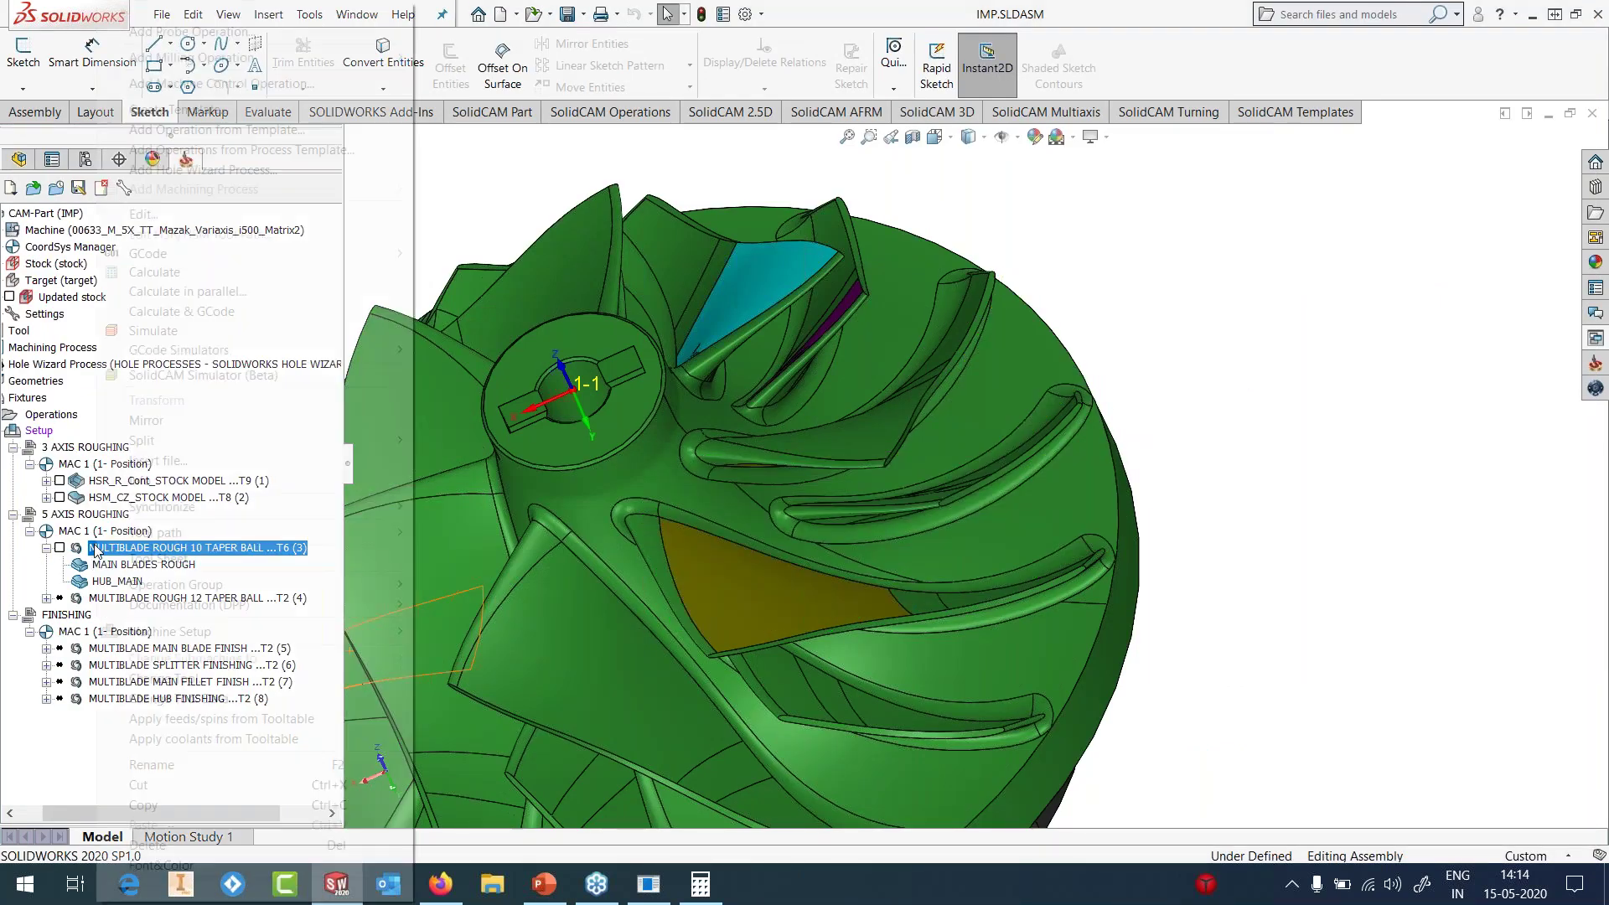
pyautogui.click(143, 214)
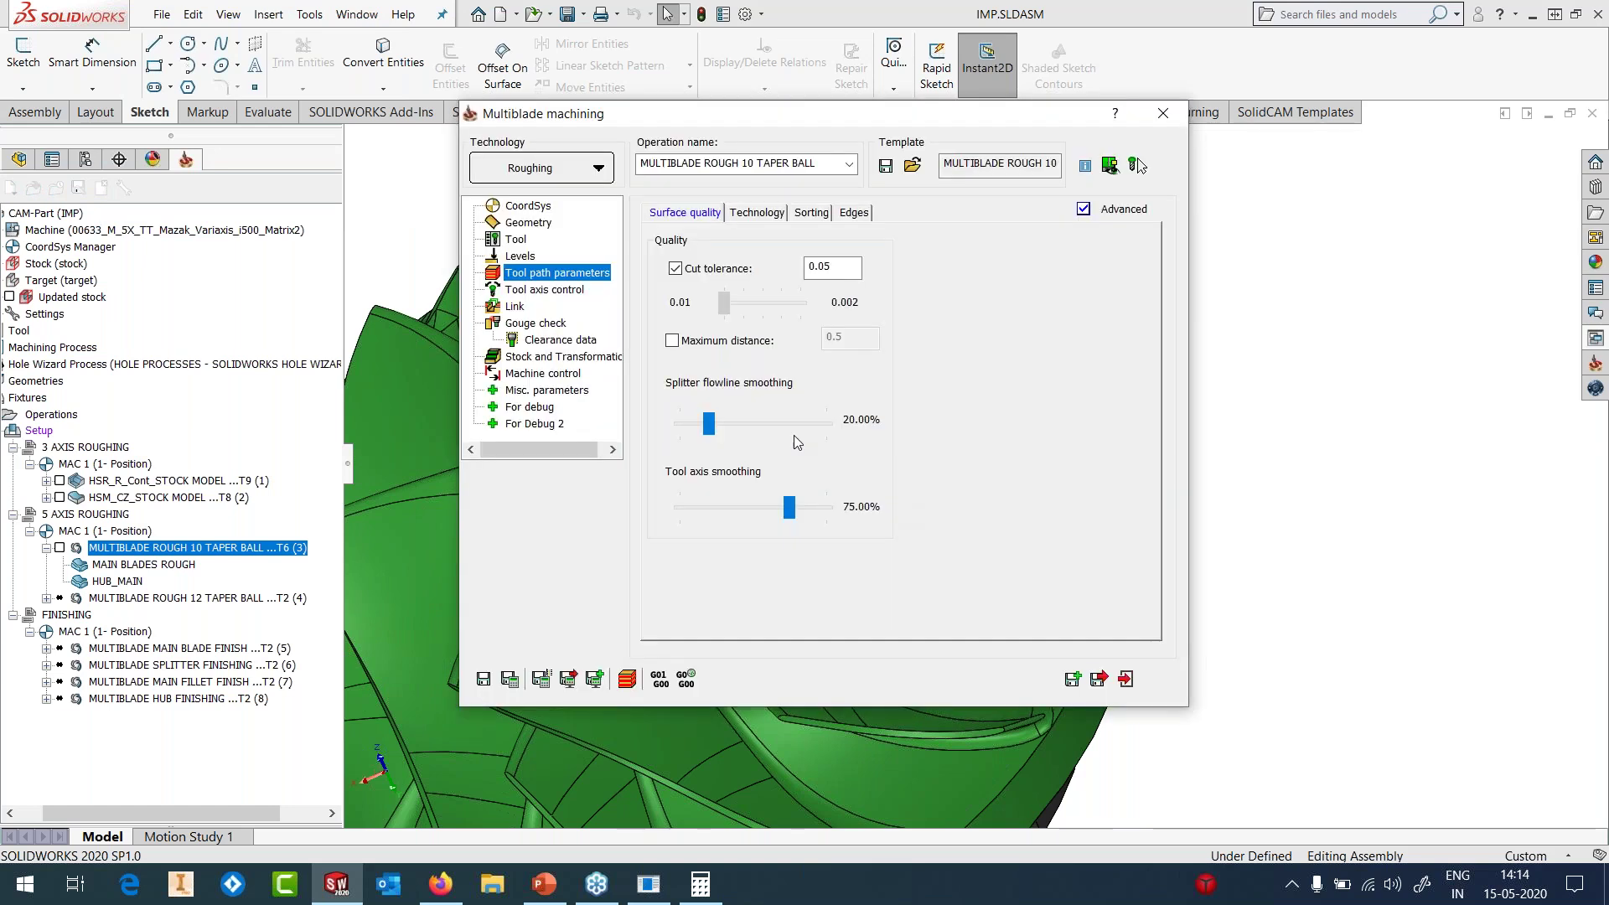
pyautogui.click(603, 359)
pyautogui.click(702, 214)
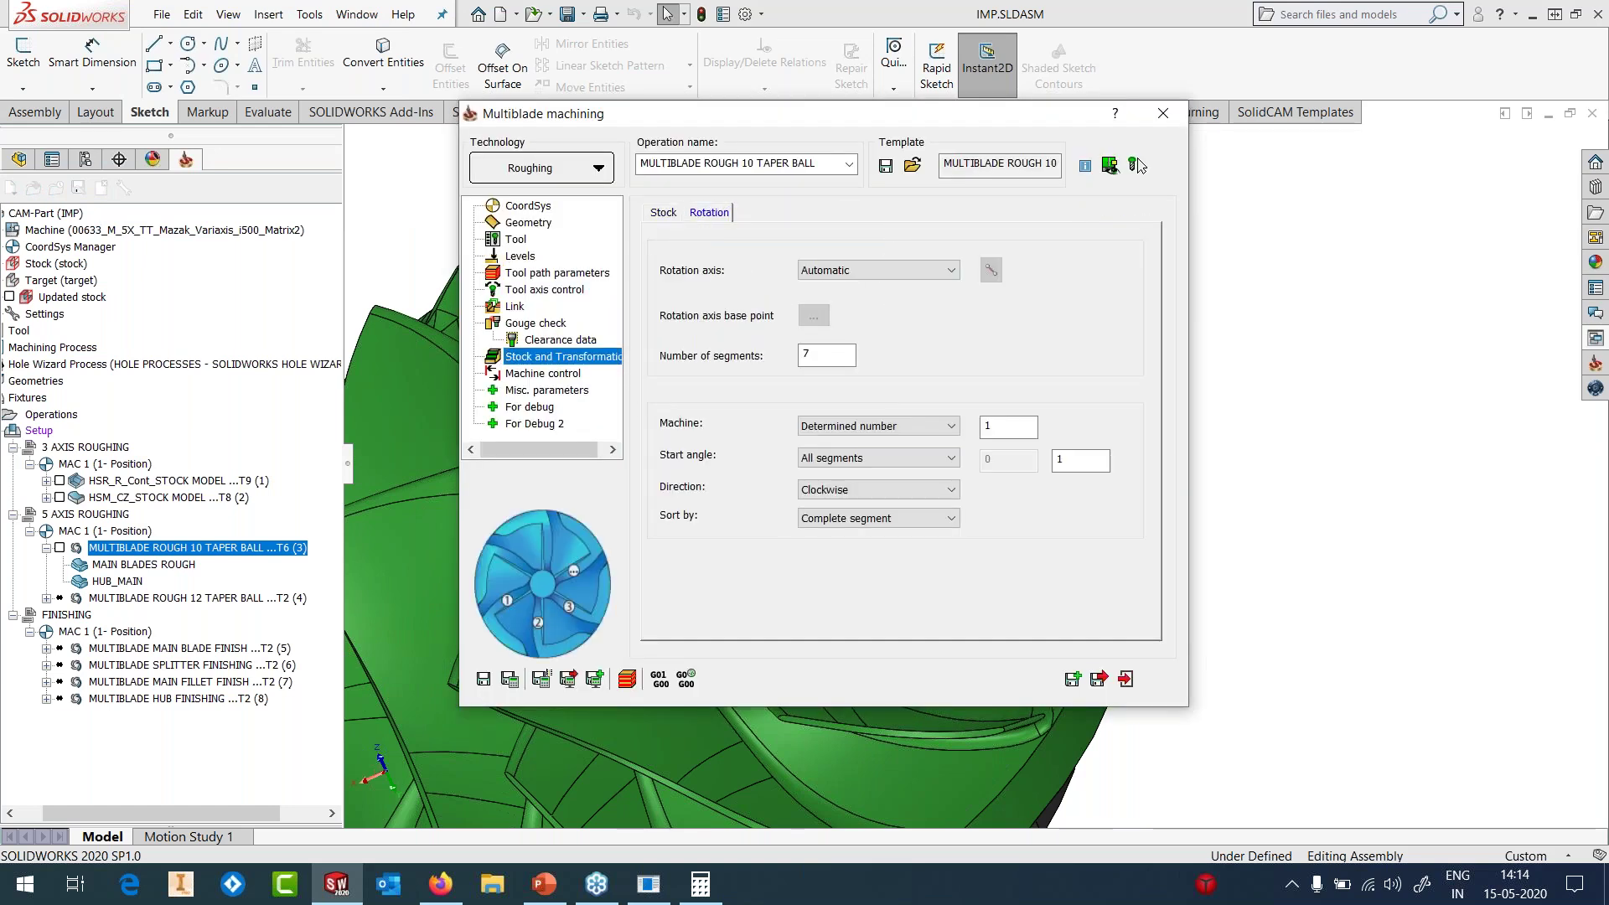
pyautogui.click(845, 428)
pyautogui.click(829, 439)
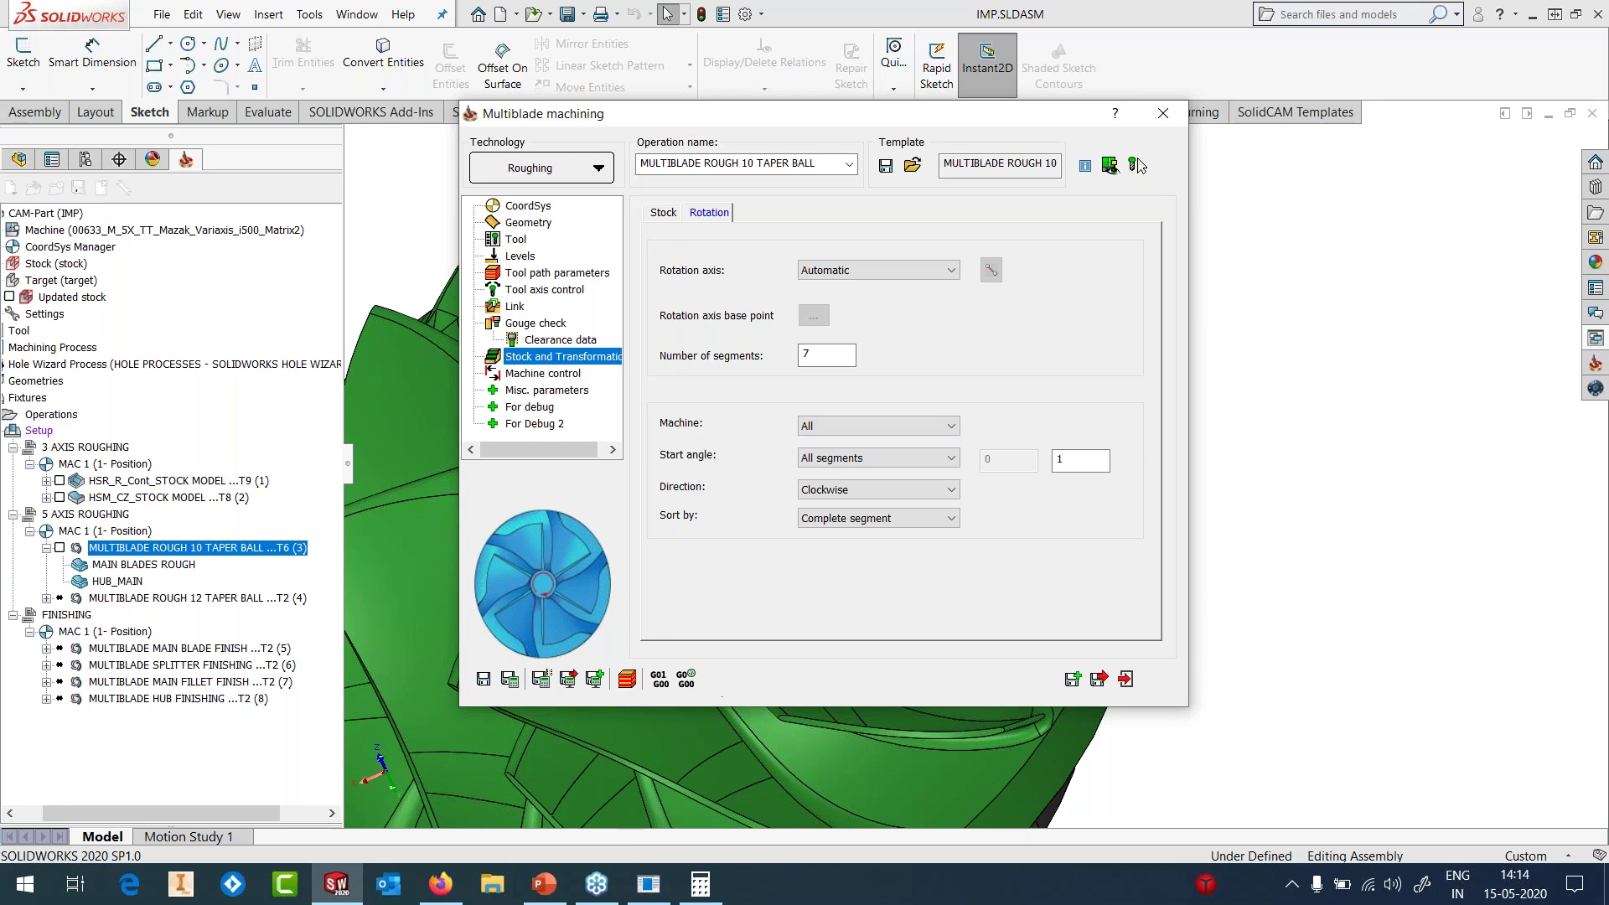
# - Save and calculate the 10 taper ball roughing operation, close it, and inspect the toolpath around the impeller
pyautogui.click(508, 680)
pyautogui.click(1136, 165)
pyautogui.click(1136, 165)
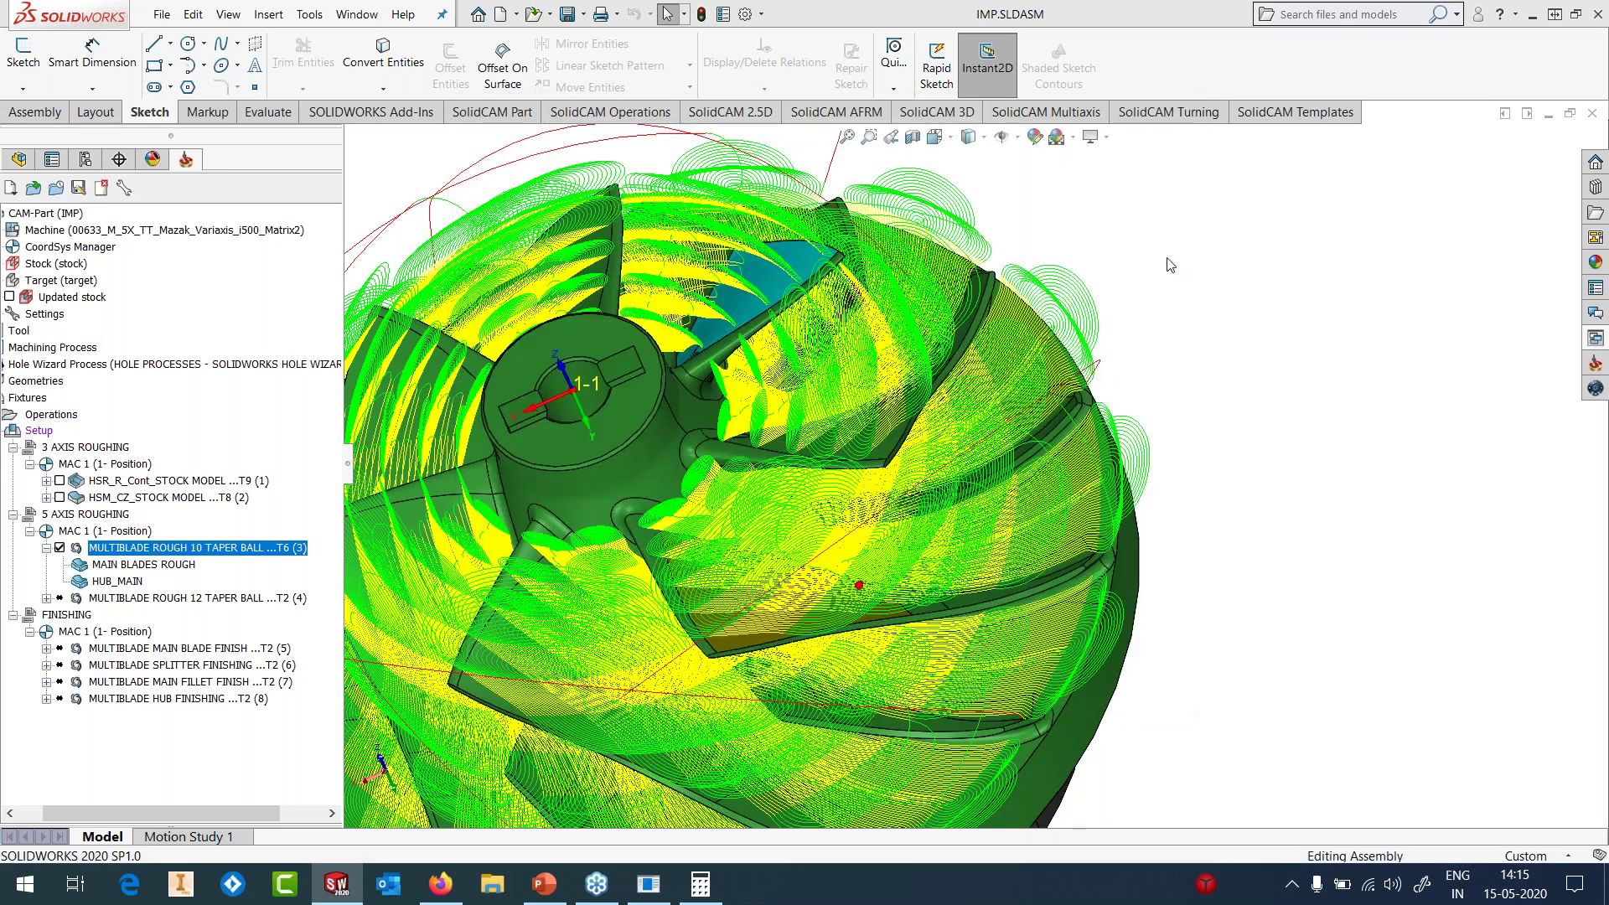
pyautogui.scroll(3, 997, 578)
pyautogui.moveTo(996, 569); pyautogui.dragTo(955, 578, button='middle')
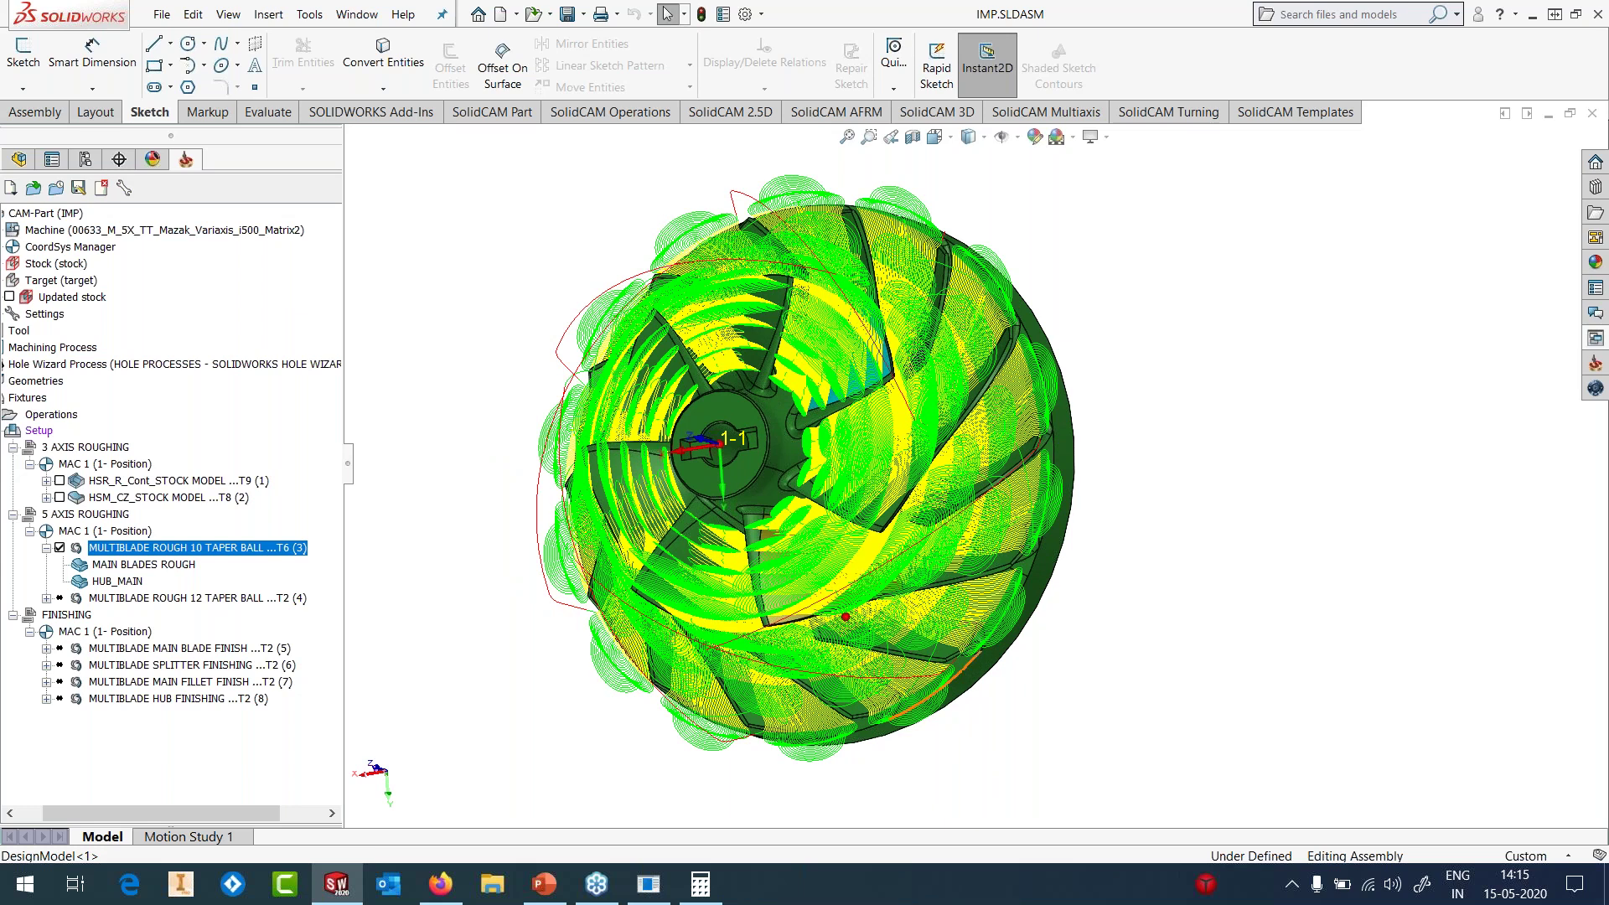
pyautogui.moveTo(819, 481); pyautogui.dragTo(897, 402, button='middle')
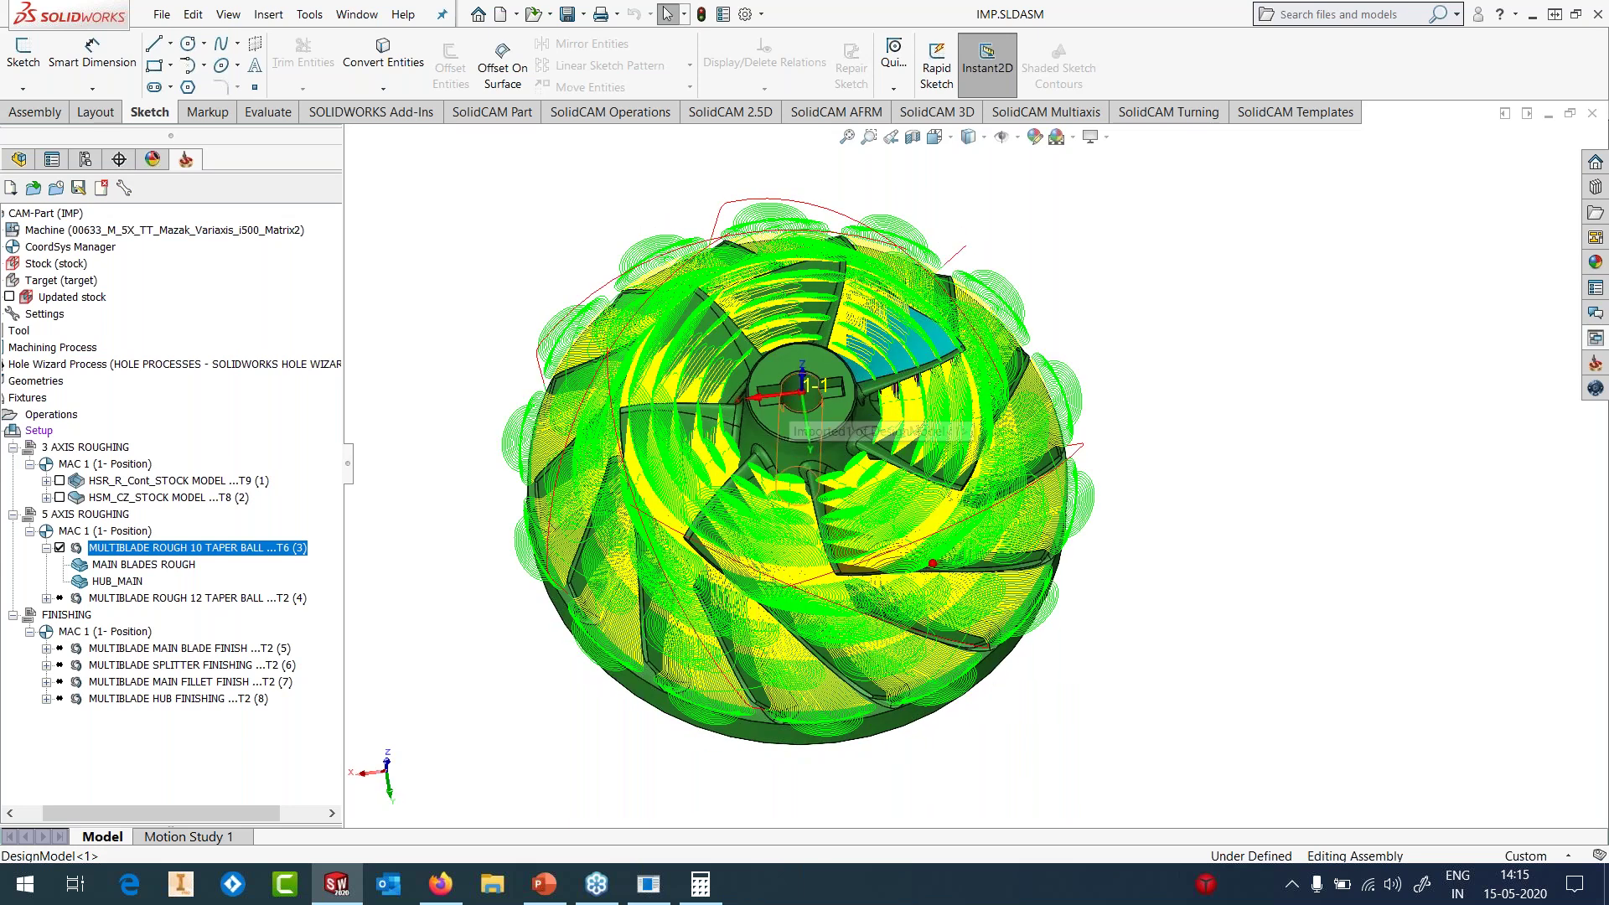
# - Hide the 10 taper ball roughing toolpath and display the MULTIBLADE ROUGH 12 TAPER BALL toolpath on the impeller
pyautogui.click(60, 547)
pyautogui.click(46, 548)
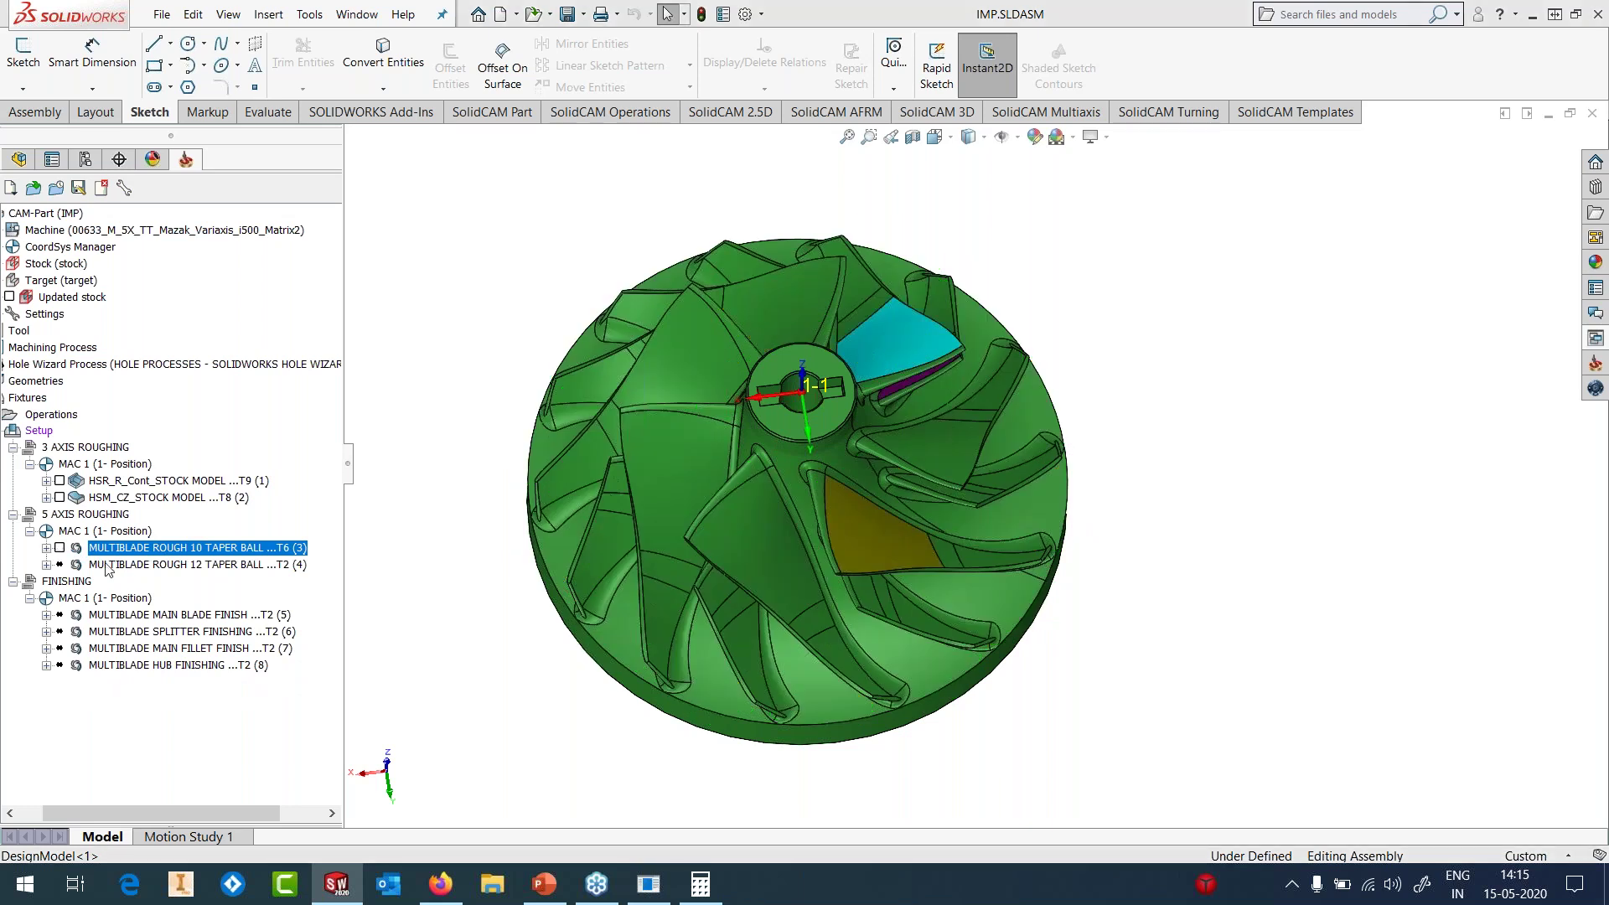
pyautogui.click(108, 565)
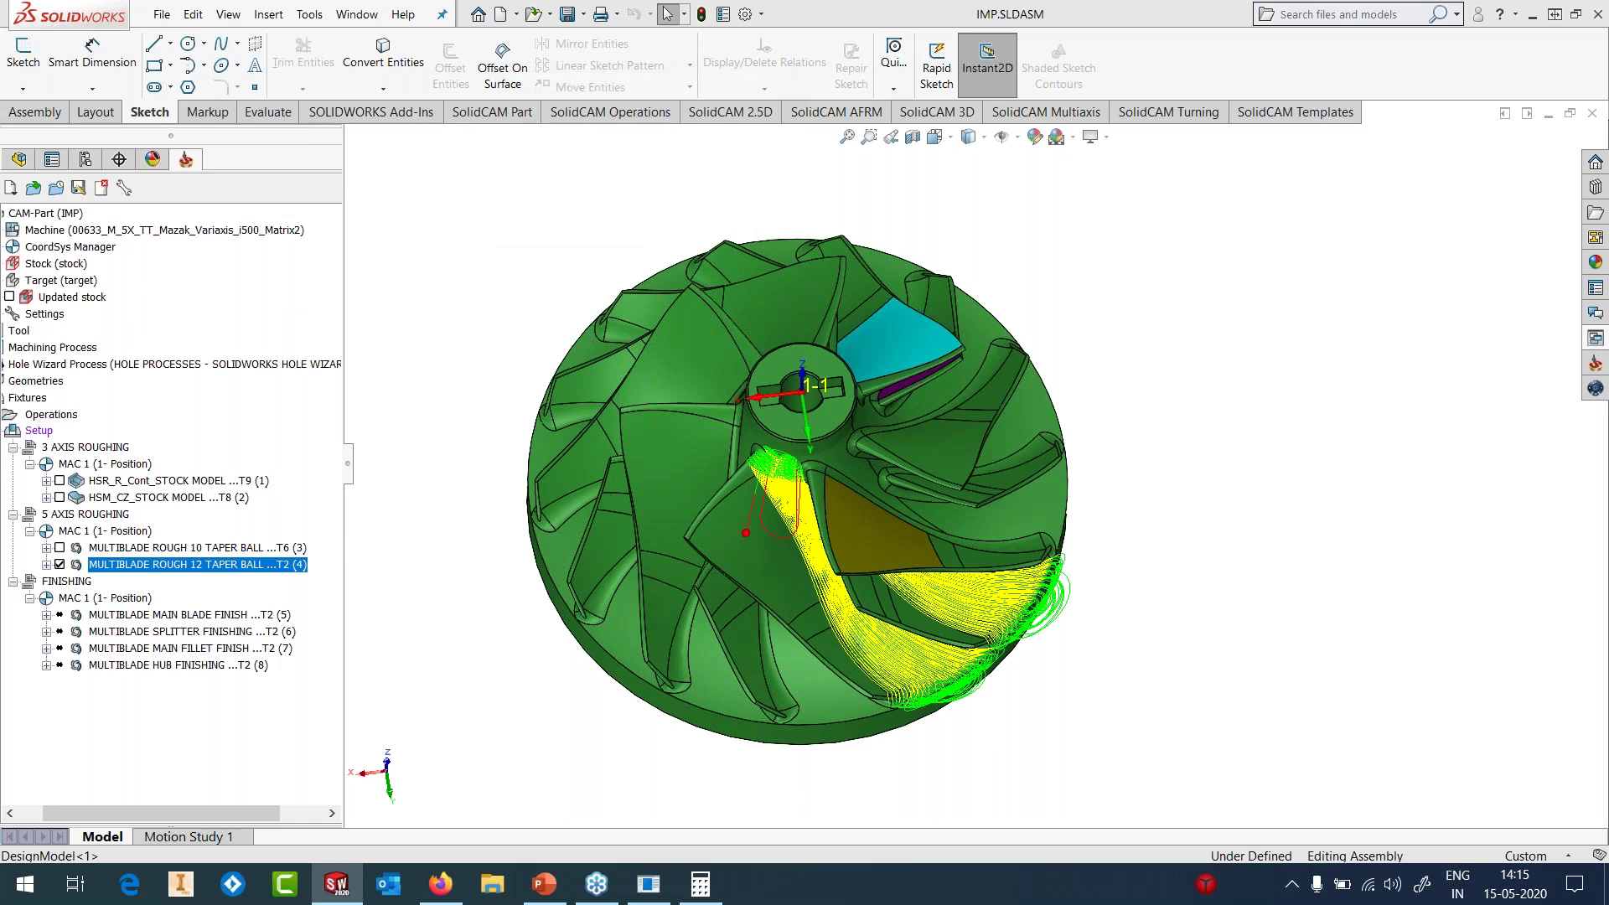
pyautogui.scroll(1, 829, 494)
pyautogui.scroll(-2, 815, 462)
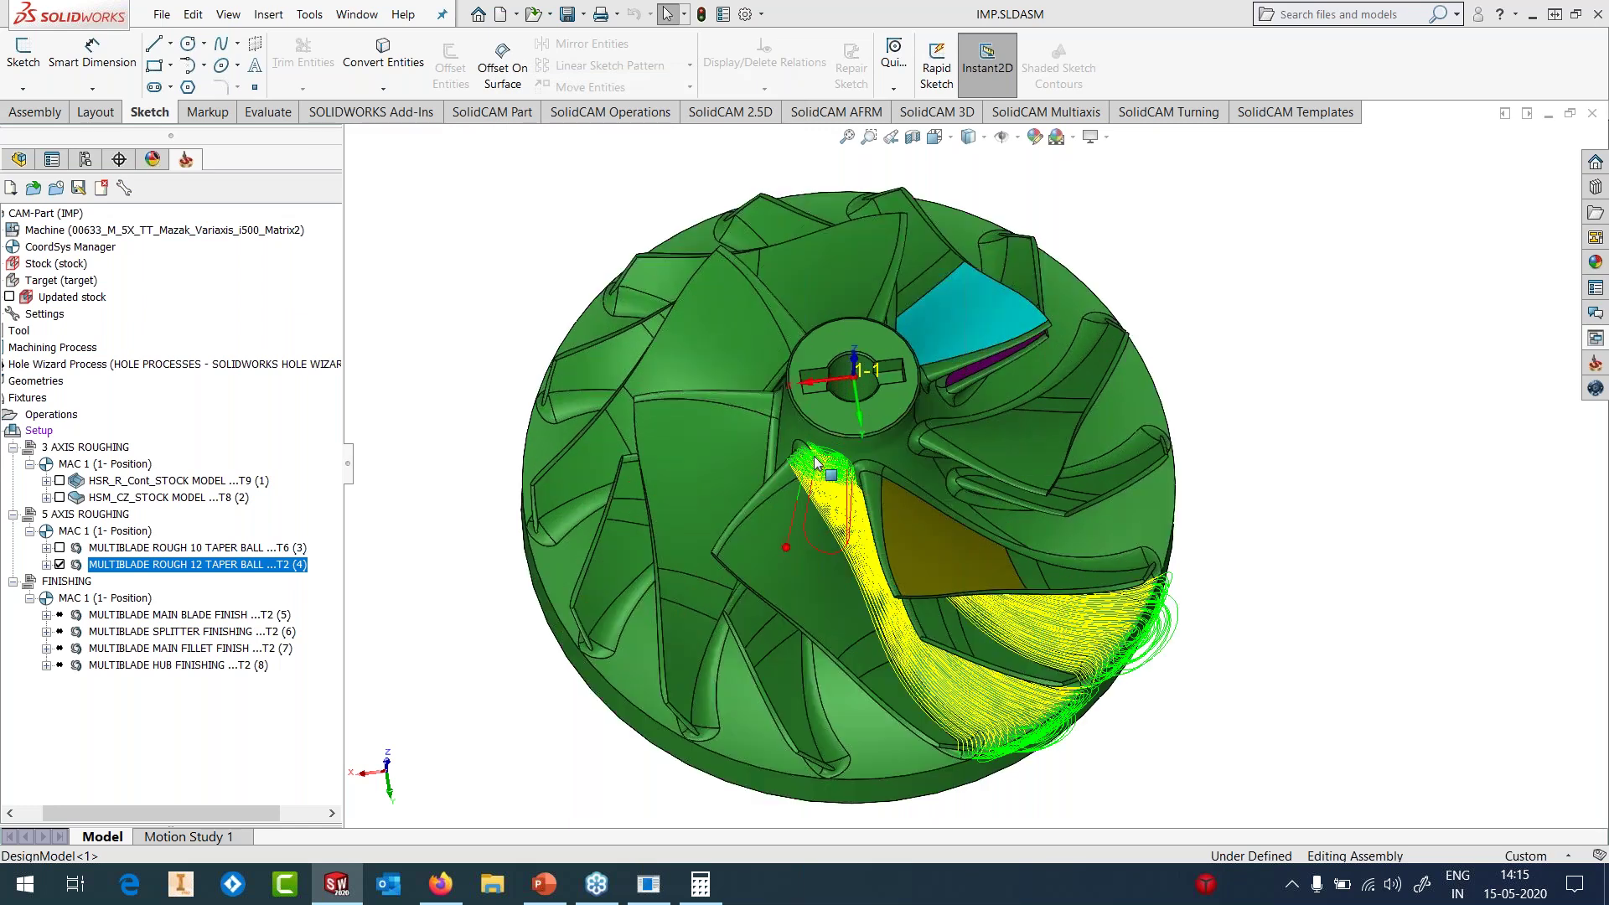
pyautogui.scroll(-1, 815, 462)
pyautogui.scroll(-3, 833, 460)
# - Hide the 12 taper ball roughing toolpath and examine the impeller's blades and hub from the side
pyautogui.moveTo(833, 460); pyautogui.dragTo(1014, 465, button='middle')
pyautogui.scroll(3, 1103, 460)
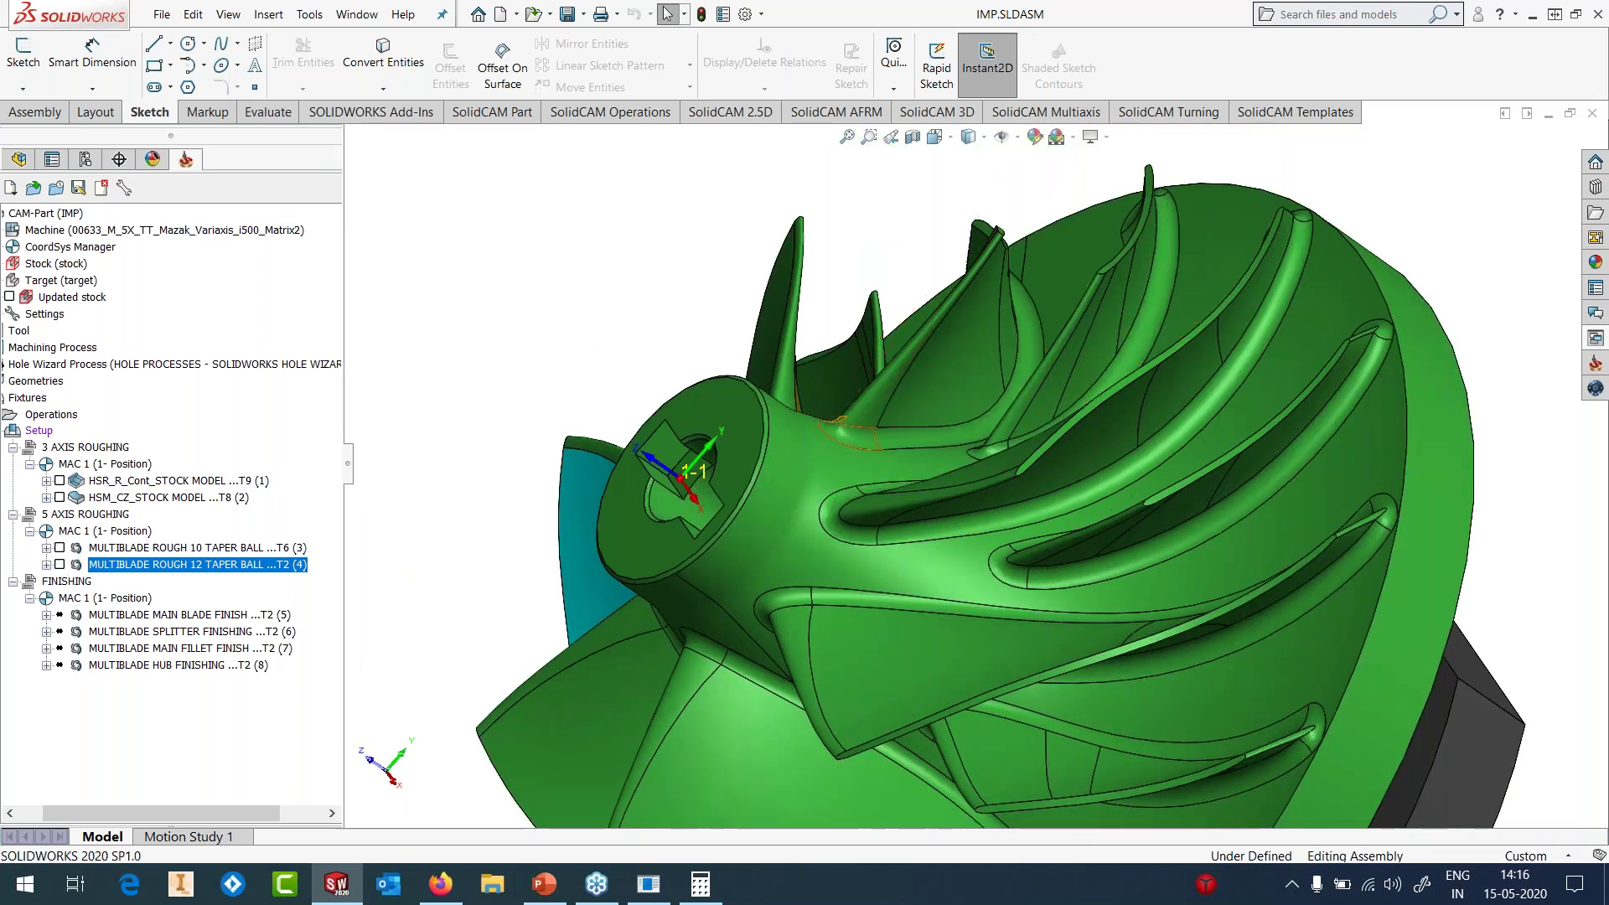
pyautogui.scroll(3, 1135, 367)
pyautogui.scroll(-1, 1153, 355)
pyautogui.moveTo(1150, 364); pyautogui.dragTo(1068, 503, button='middle')
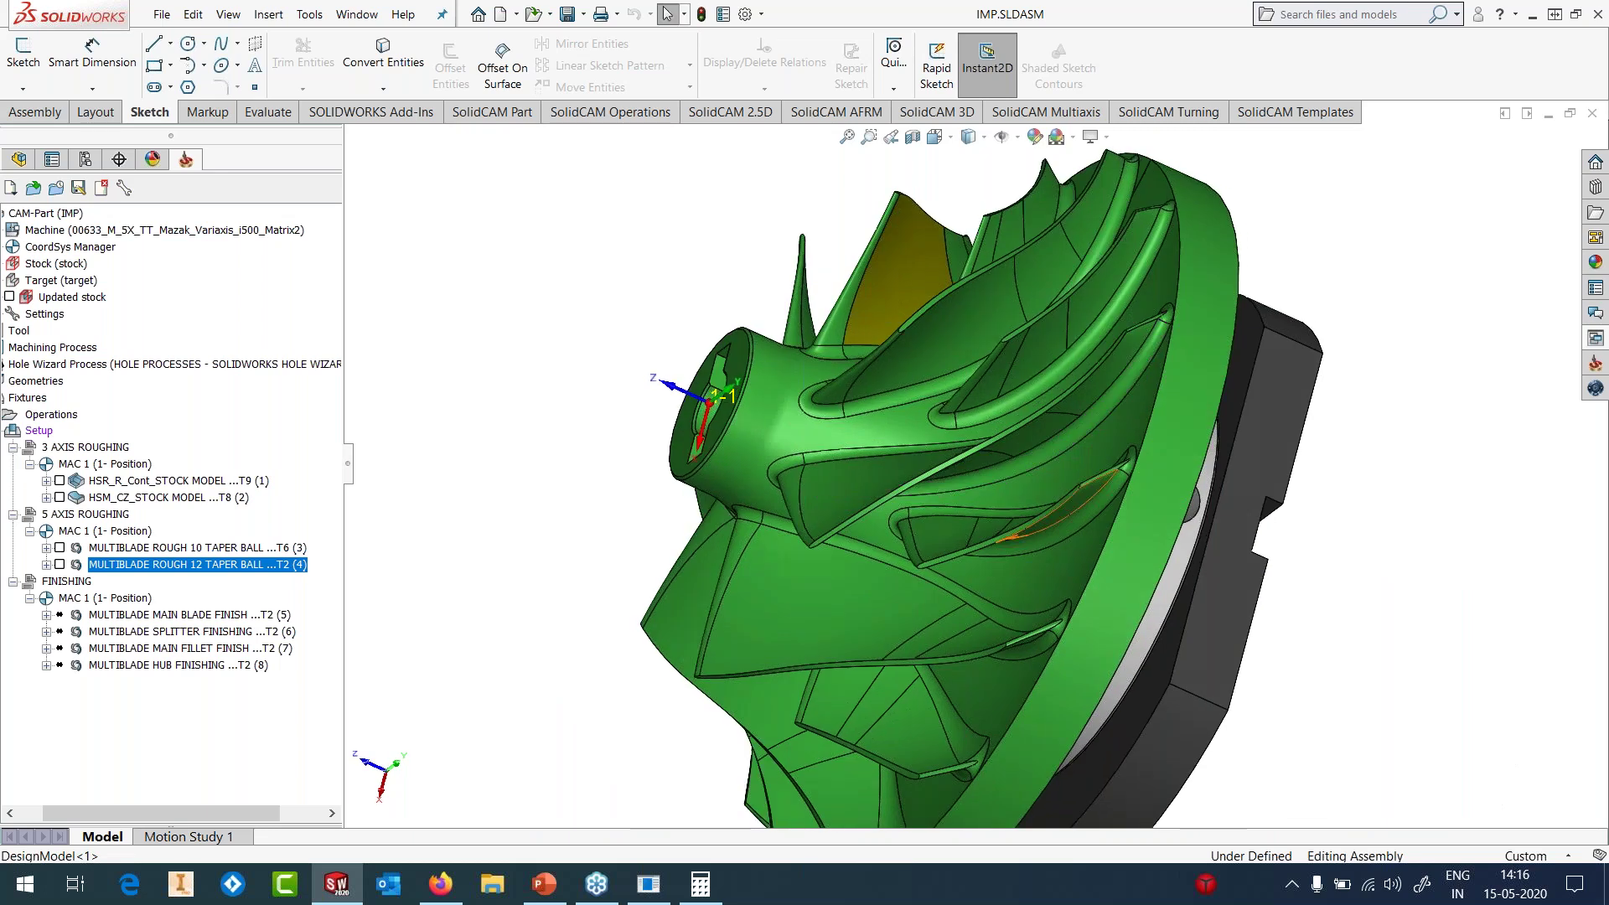
# - Show the MAIN BLADE _ FINISH geometry of the MULTIBLADE MAIN BLADE FINISH operation, examine it on the impeller, and close the geometry preview
pyautogui.doubleClick(204, 611)
pyautogui.rightClick(203, 611)
pyautogui.click(254, 217)
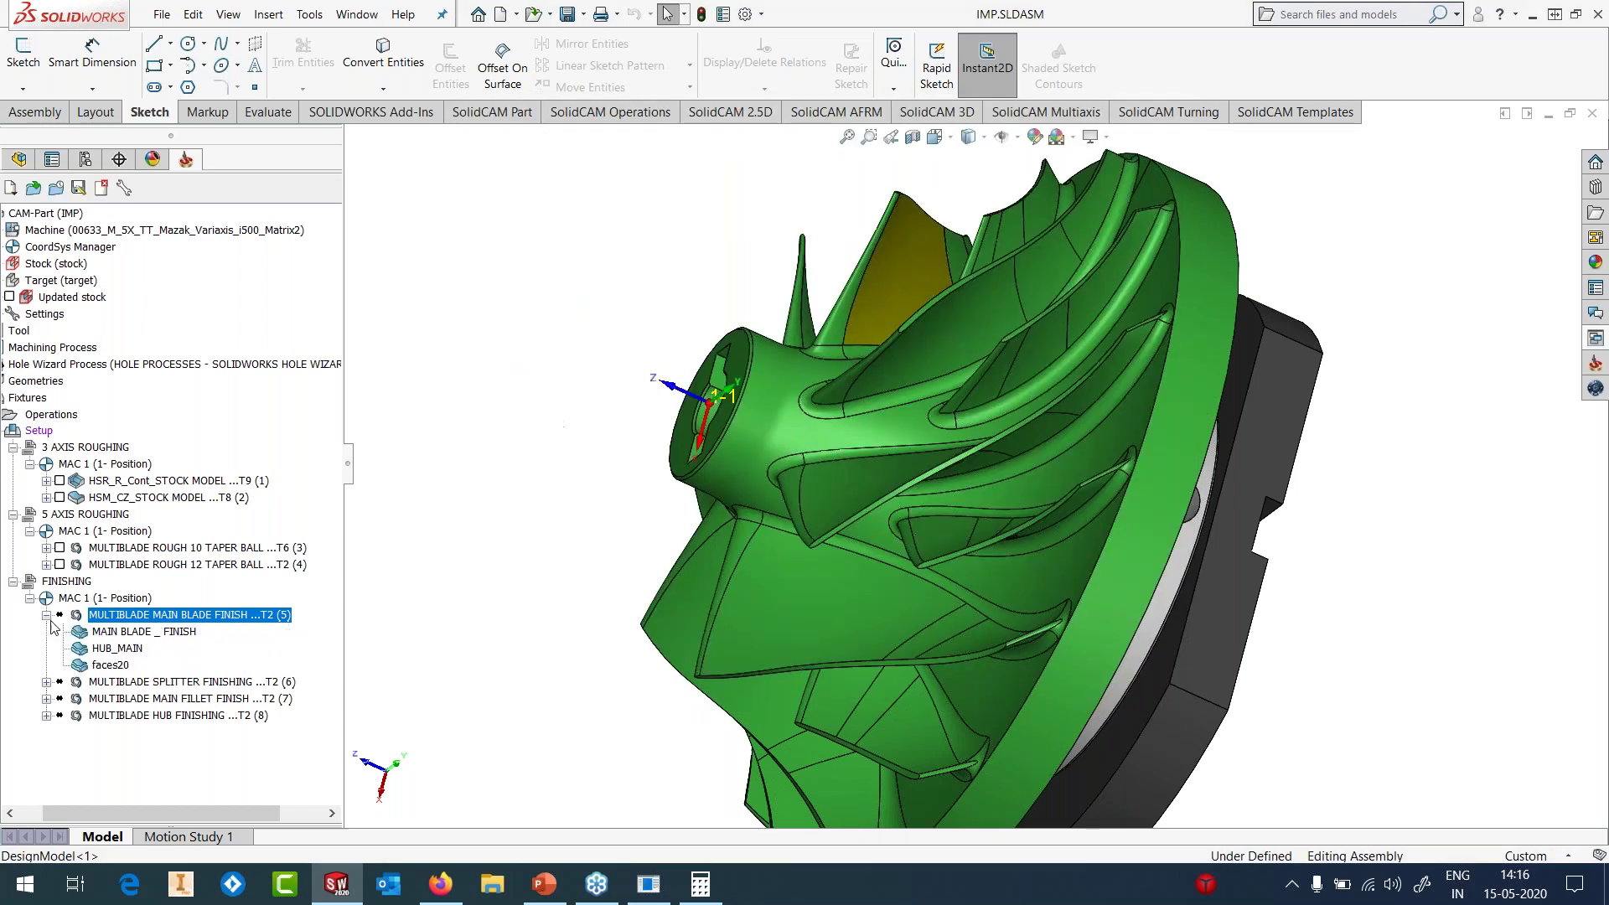
pyautogui.rightClick(104, 631)
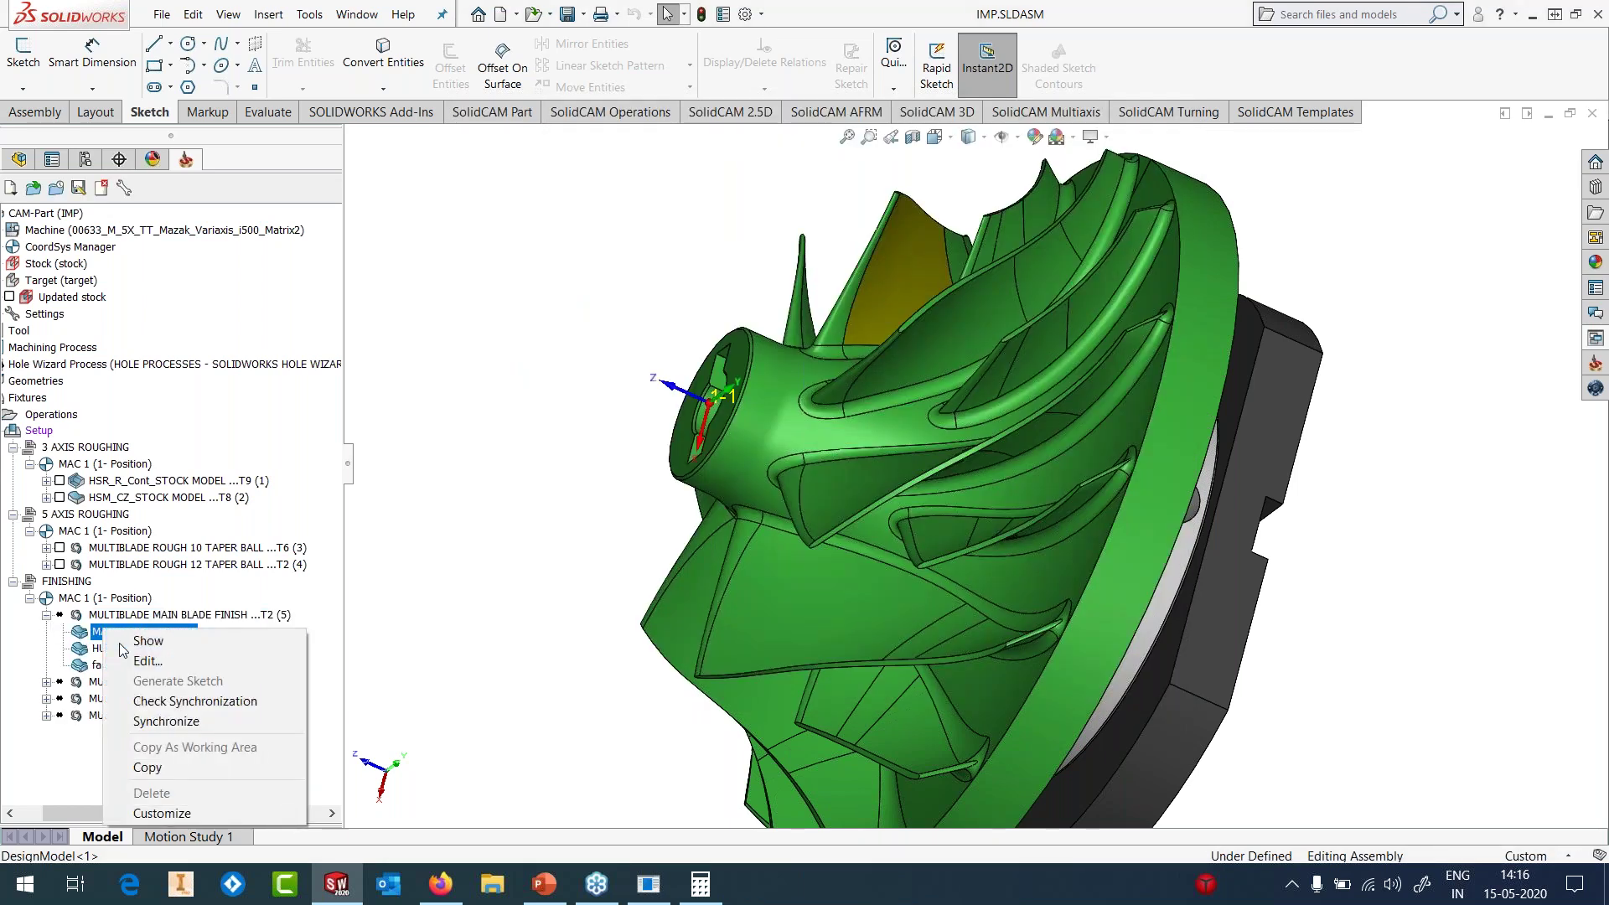
pyautogui.click(126, 642)
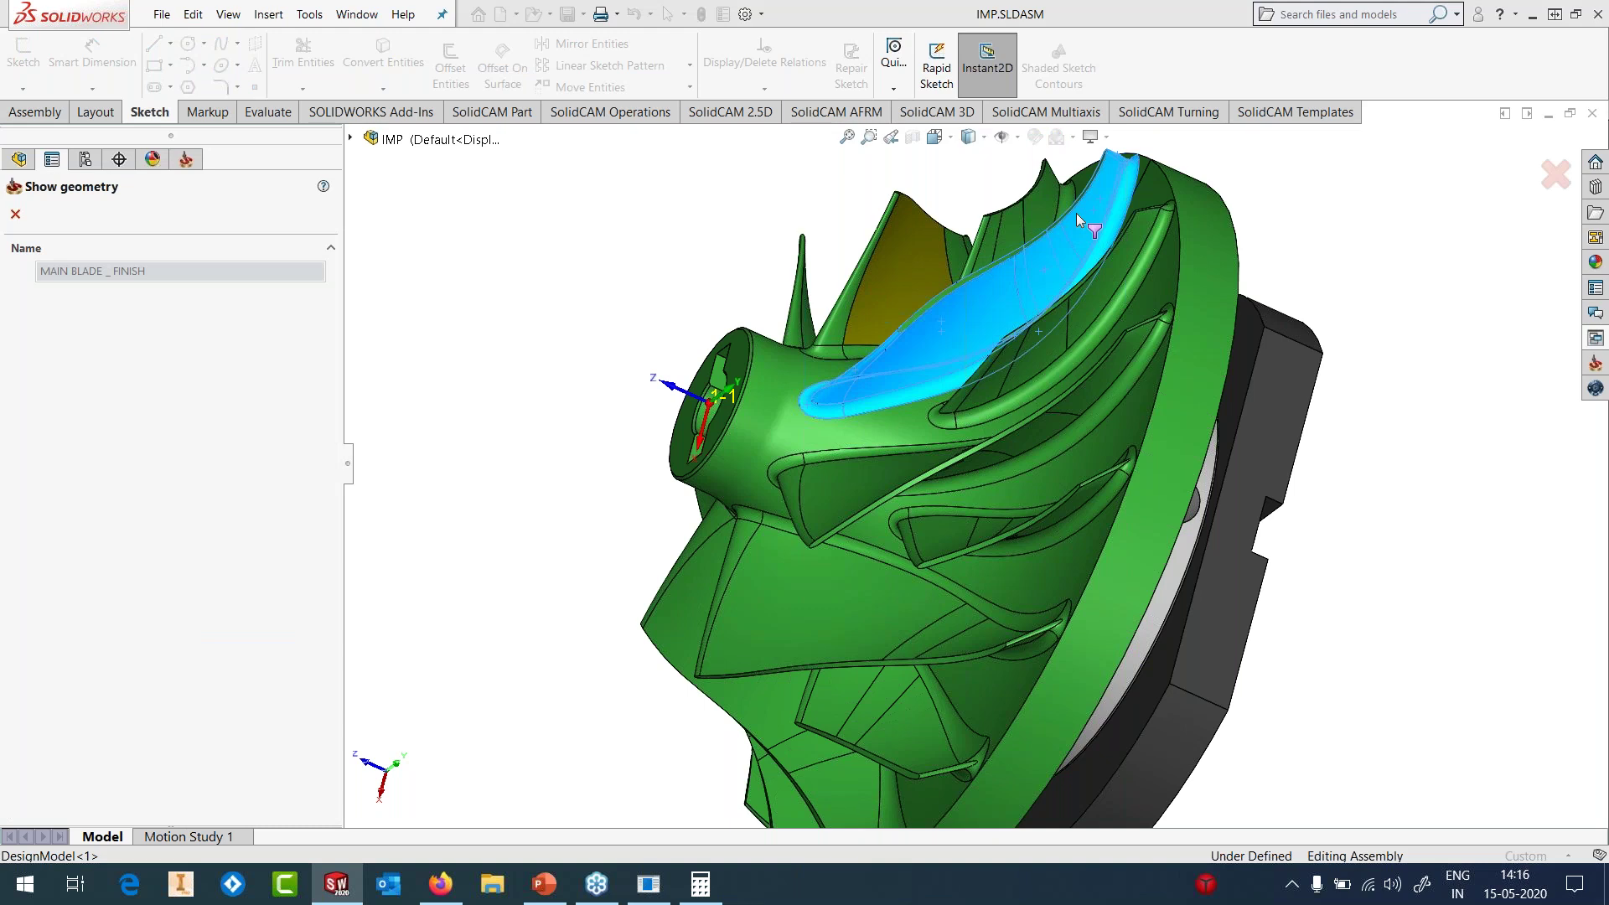
pyautogui.moveTo(1075, 213); pyautogui.dragTo(1119, 198, button='middle')
pyautogui.scroll(-4, 1119, 199)
pyautogui.scroll(4, 1113, 245)
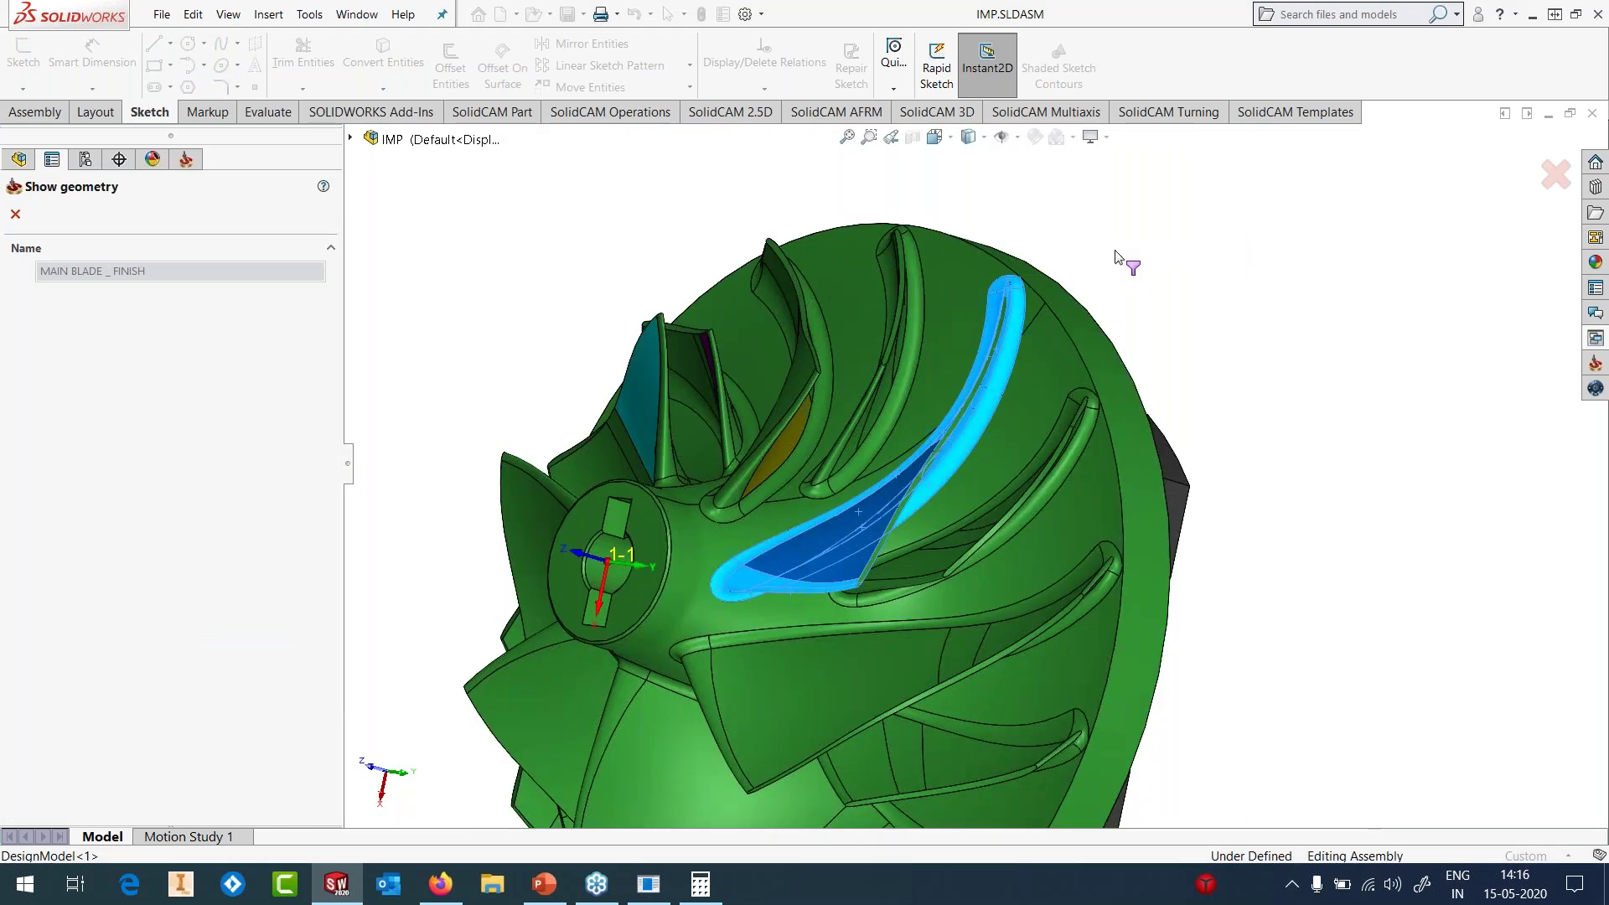
pyautogui.click(23, 216)
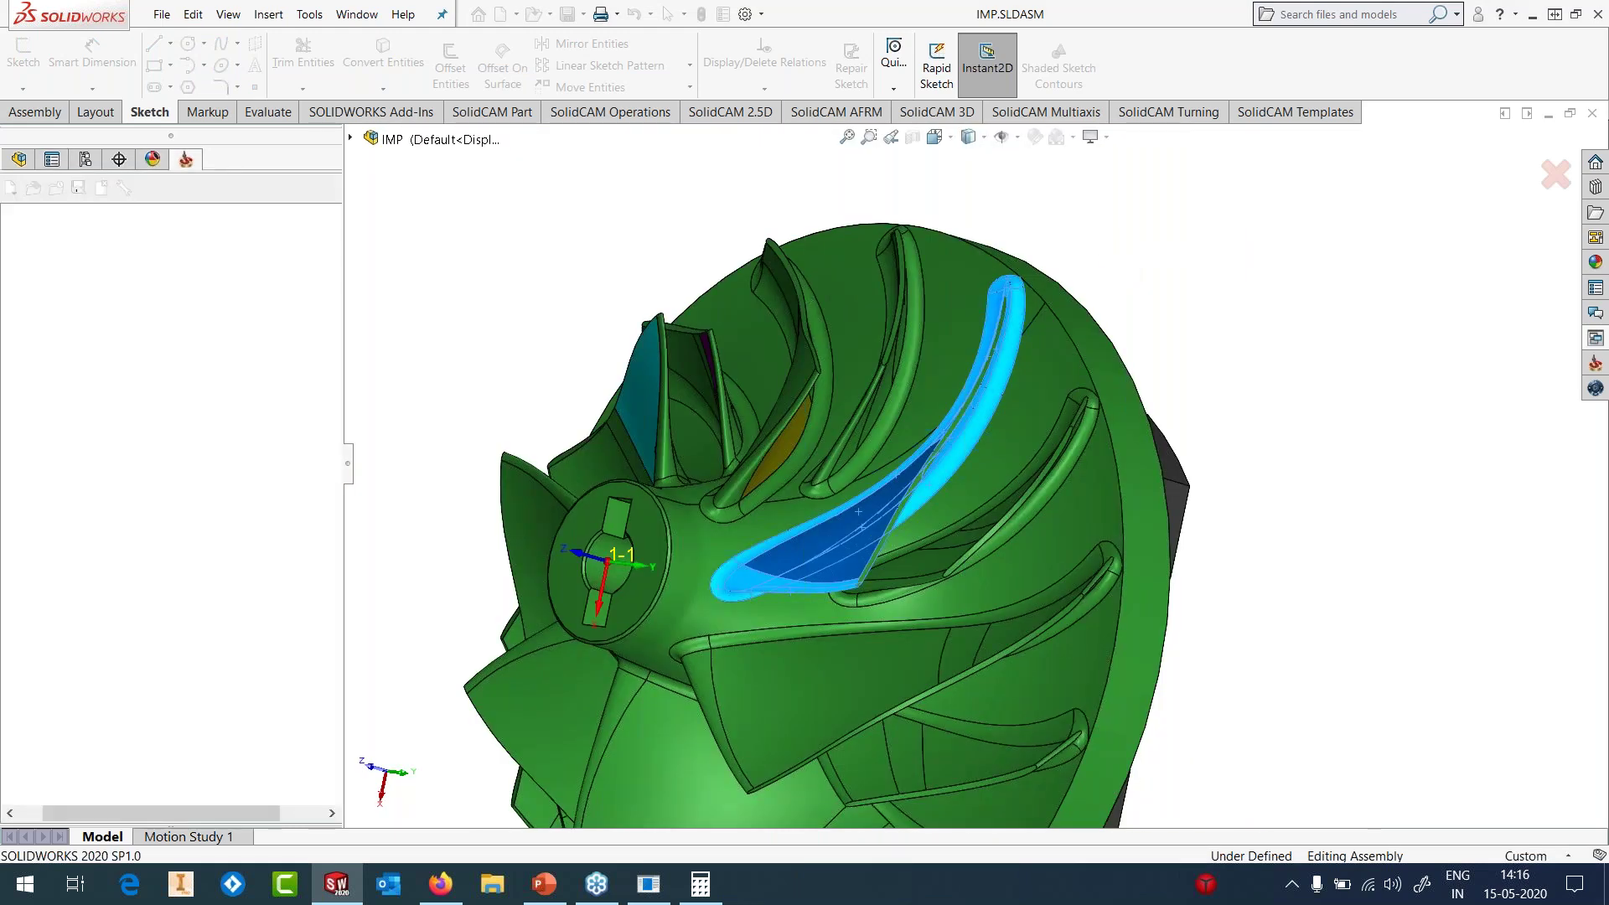
# - Open the MULTIBLADE MAIN BLADE FINISH operation for editing and review the contour and layer settings of its tool path technology
pyautogui.rightClick(105, 616)
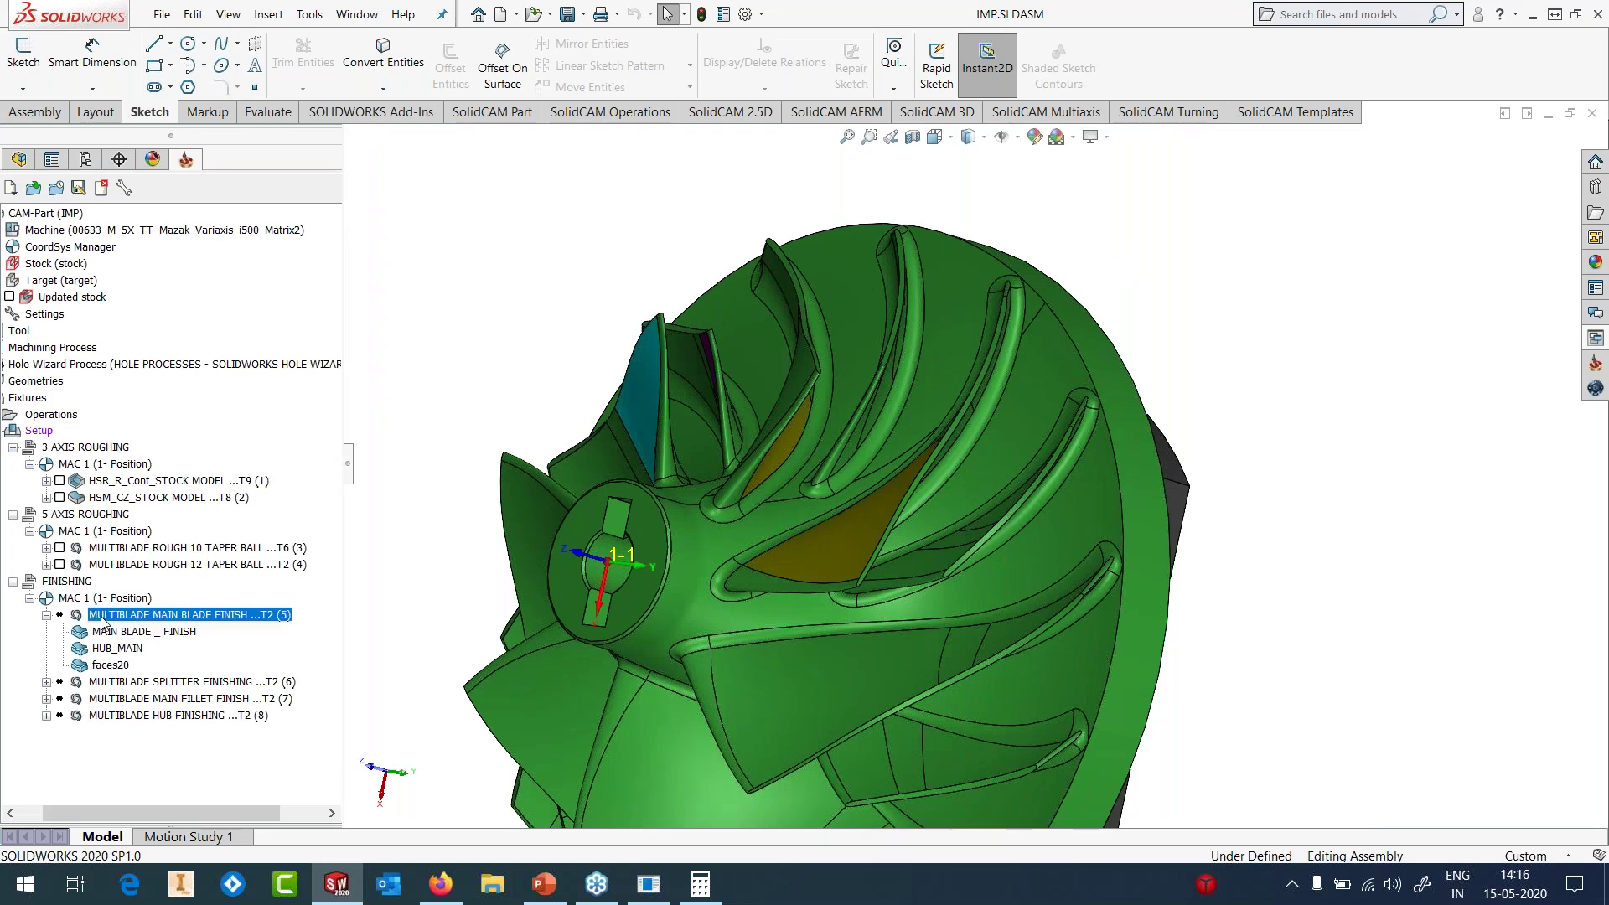
pyautogui.click(169, 216)
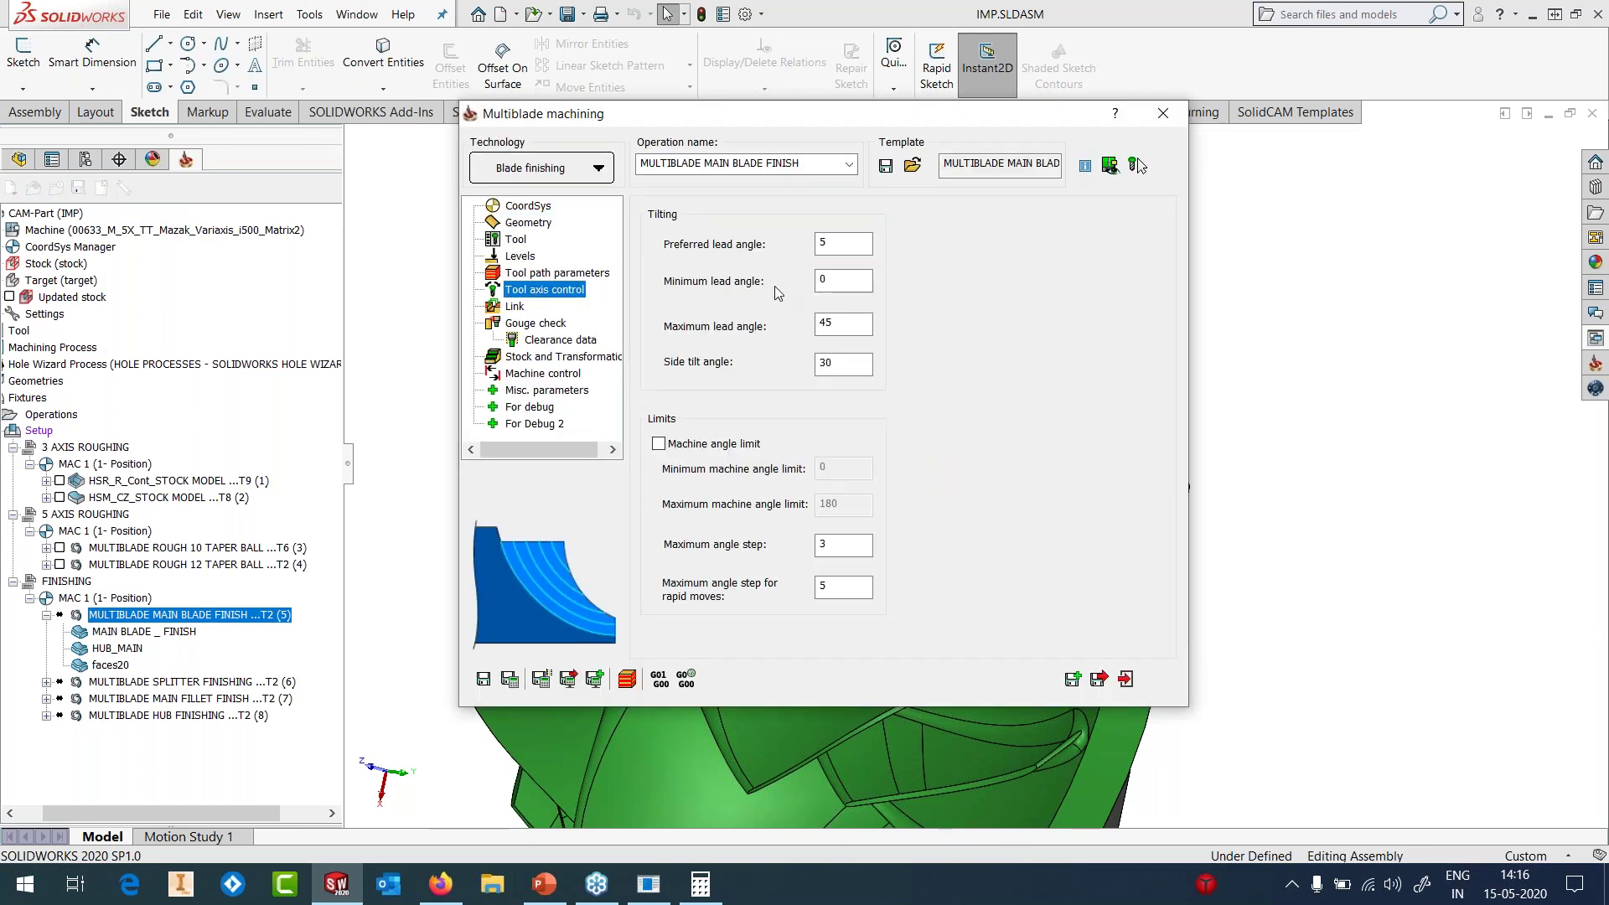
pyautogui.click(543, 274)
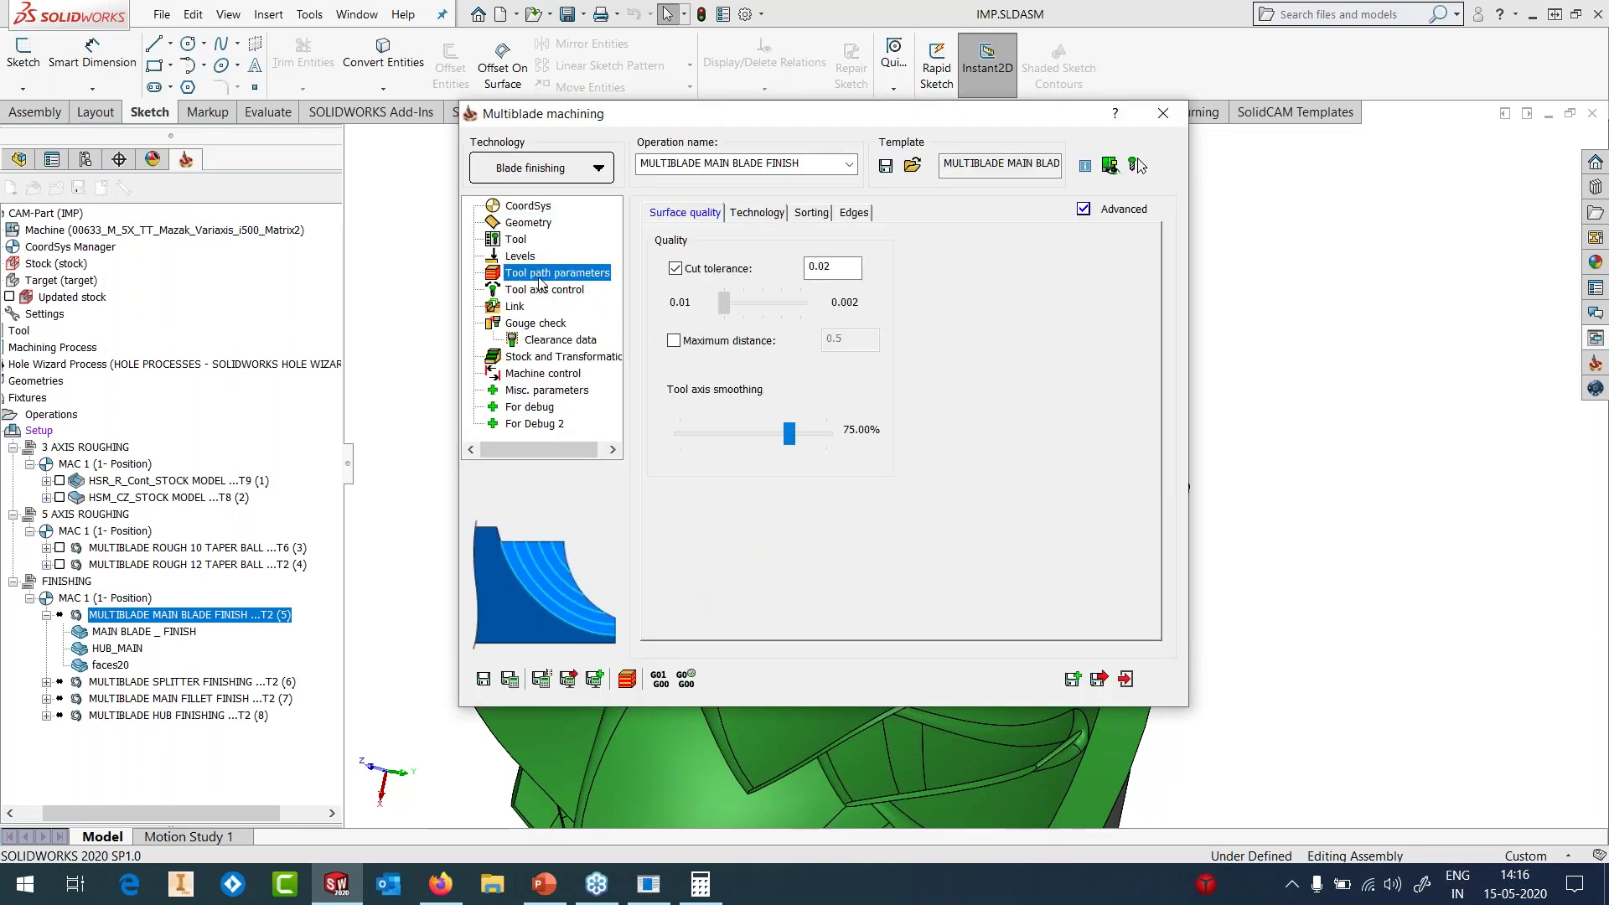
pyautogui.click(756, 212)
pyautogui.moveTo(845, 377); pyautogui.dragTo(787, 397)
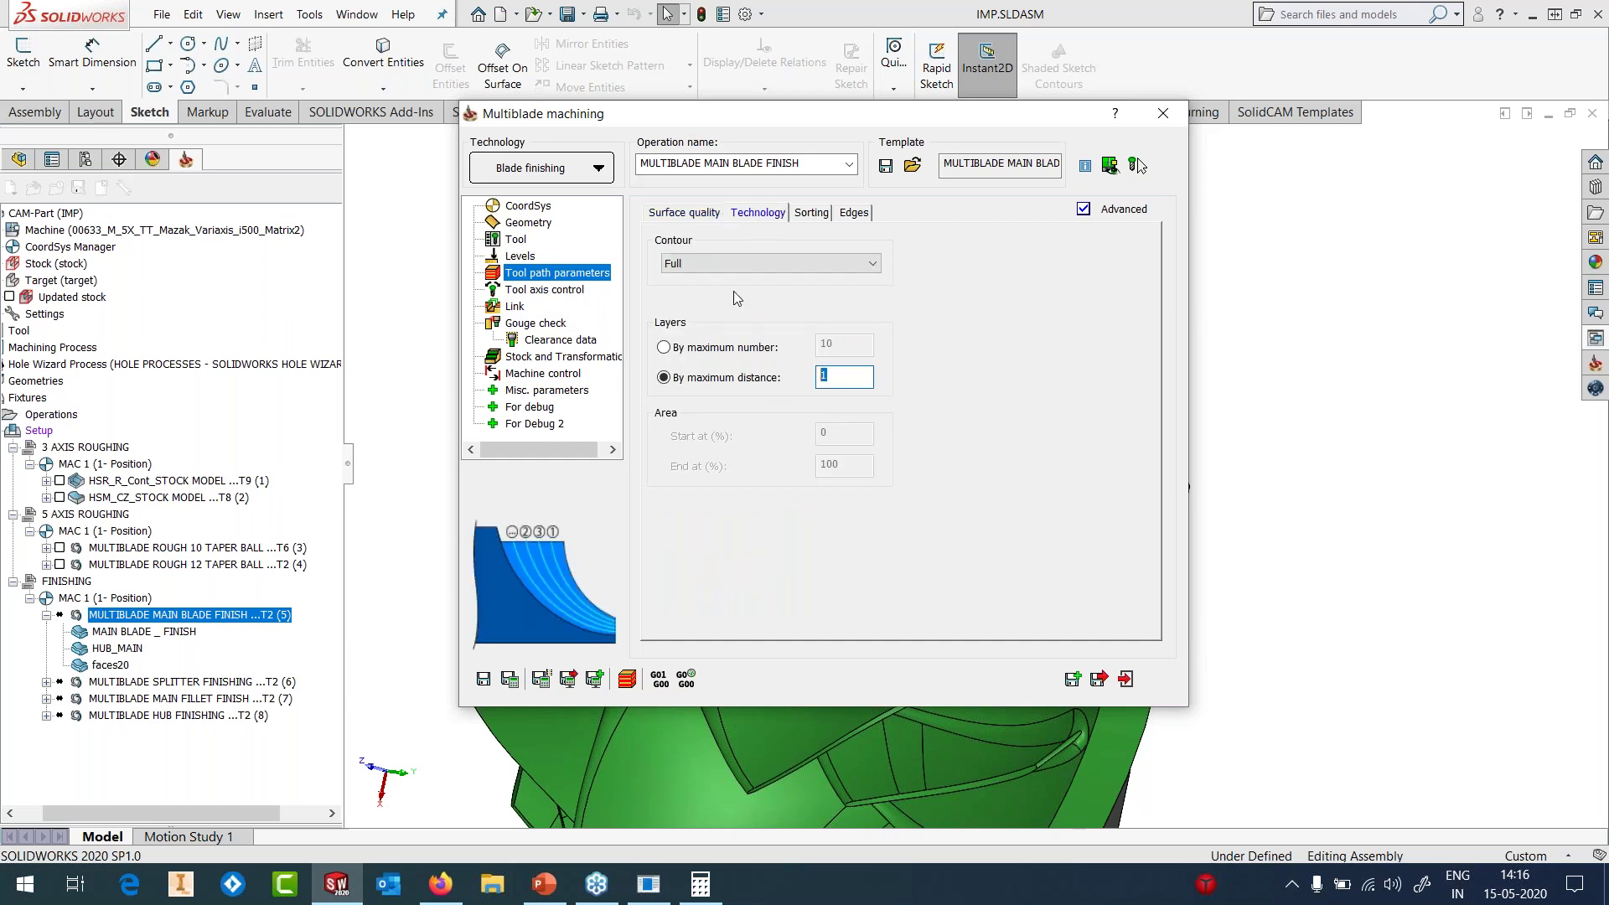
# - Collapse the operation dialog, examine a blade's edge and fillet near the impeller's rim up close, and restore the dialog
pyautogui.doubleClick(917, 114)
pyautogui.scroll(-2, 1020, 310)
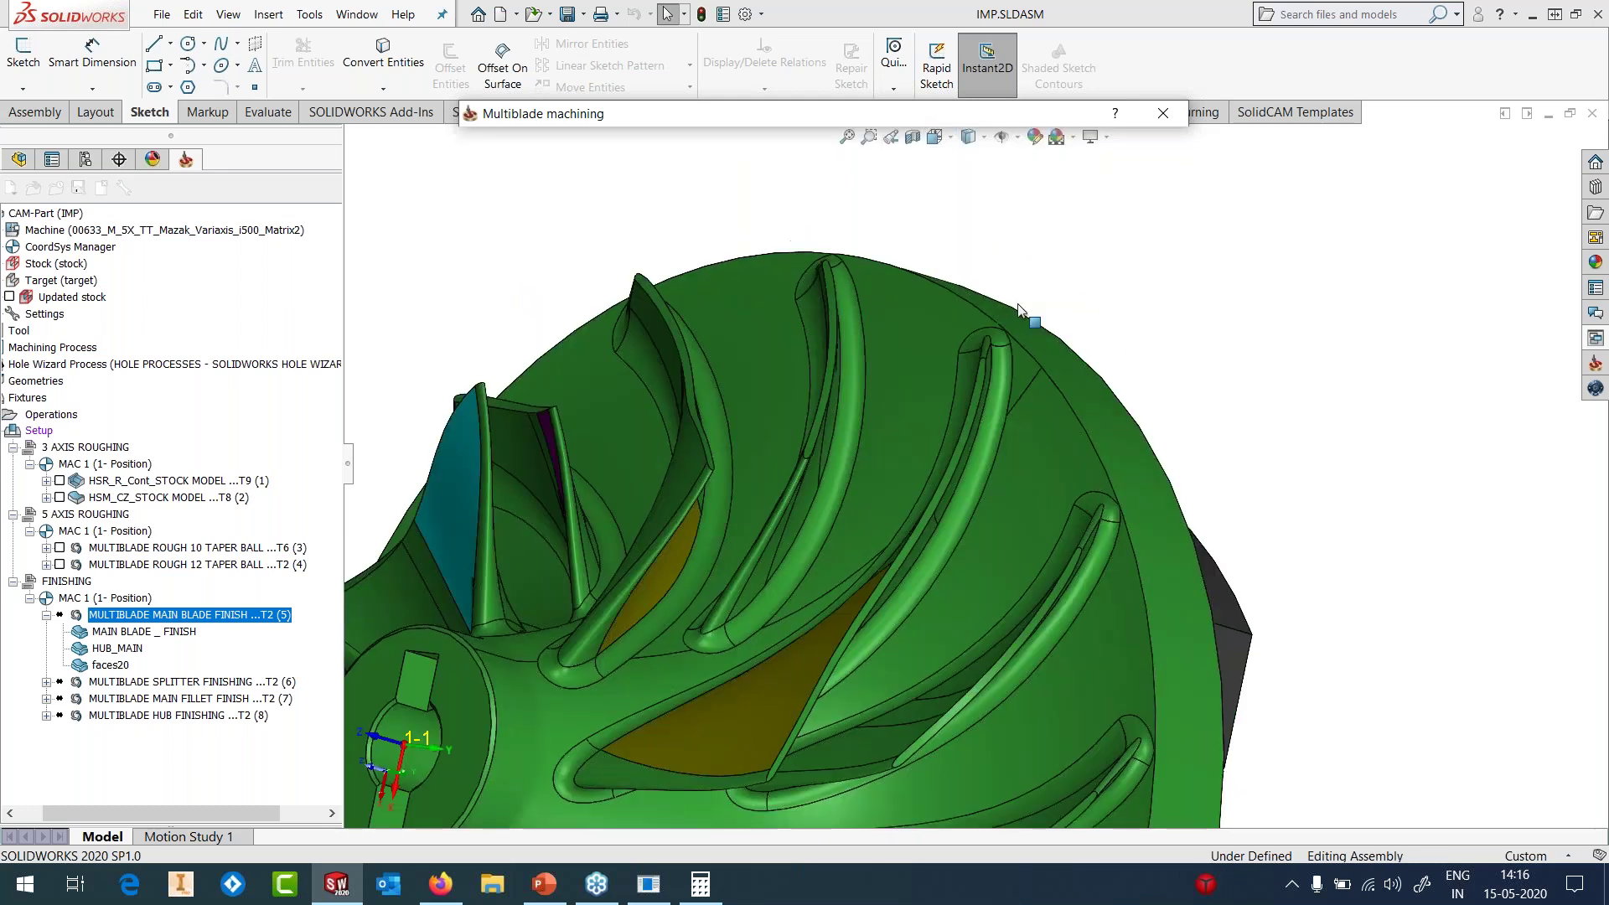
pyautogui.scroll(-4, 1020, 310)
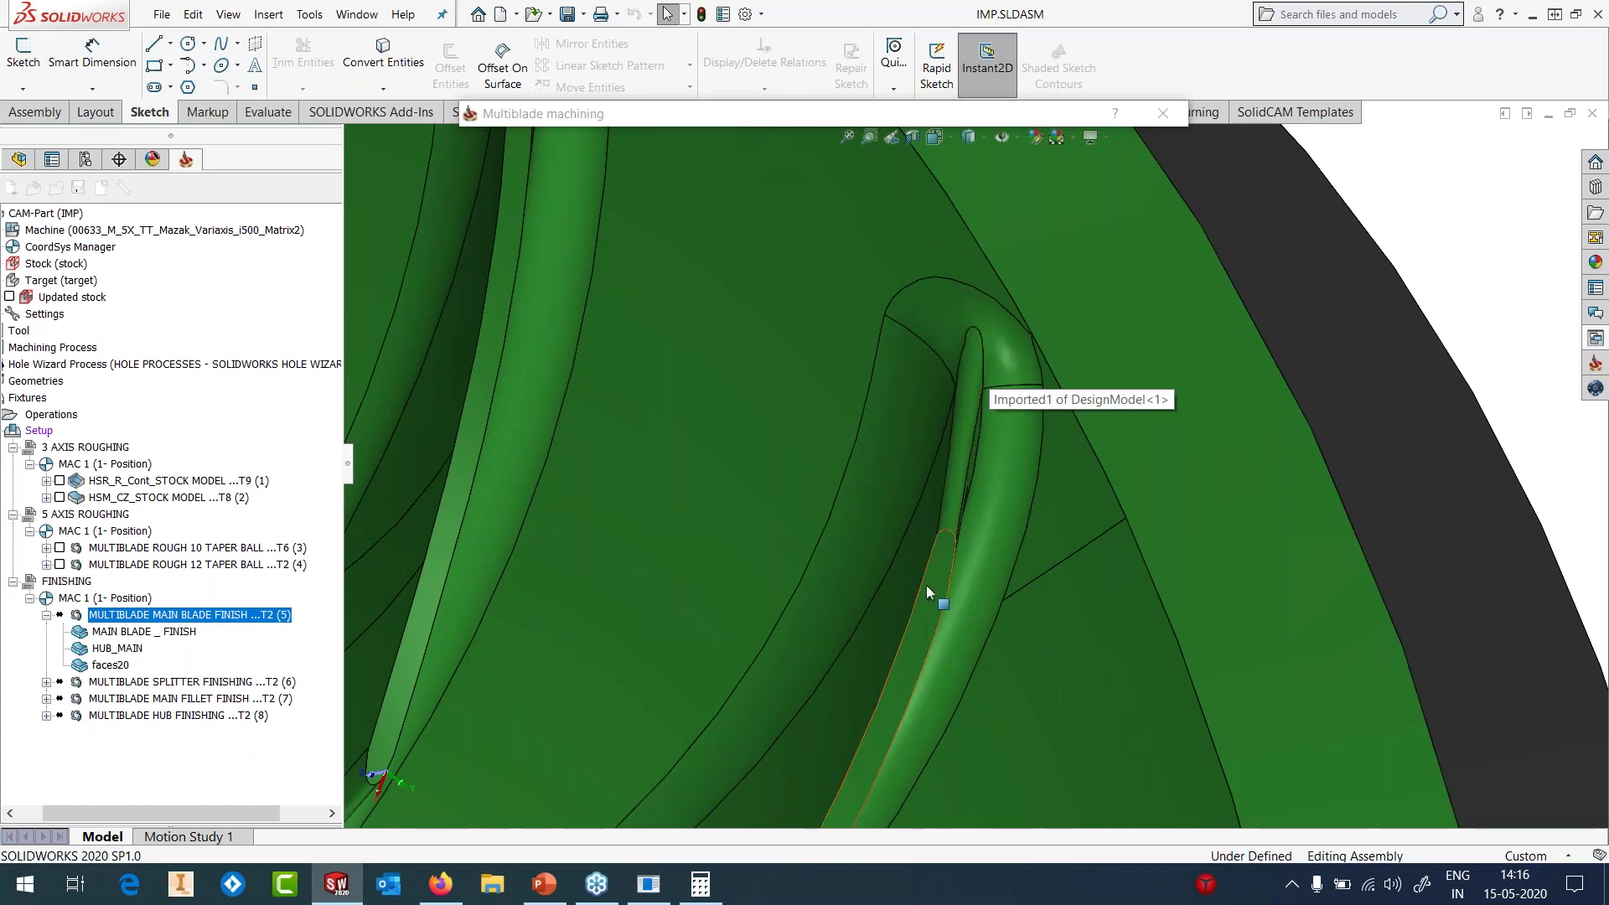
pyautogui.scroll(6, 926, 585)
pyautogui.scroll(2, 926, 585)
pyautogui.scroll(1, 975, 456)
pyautogui.click(516, 120)
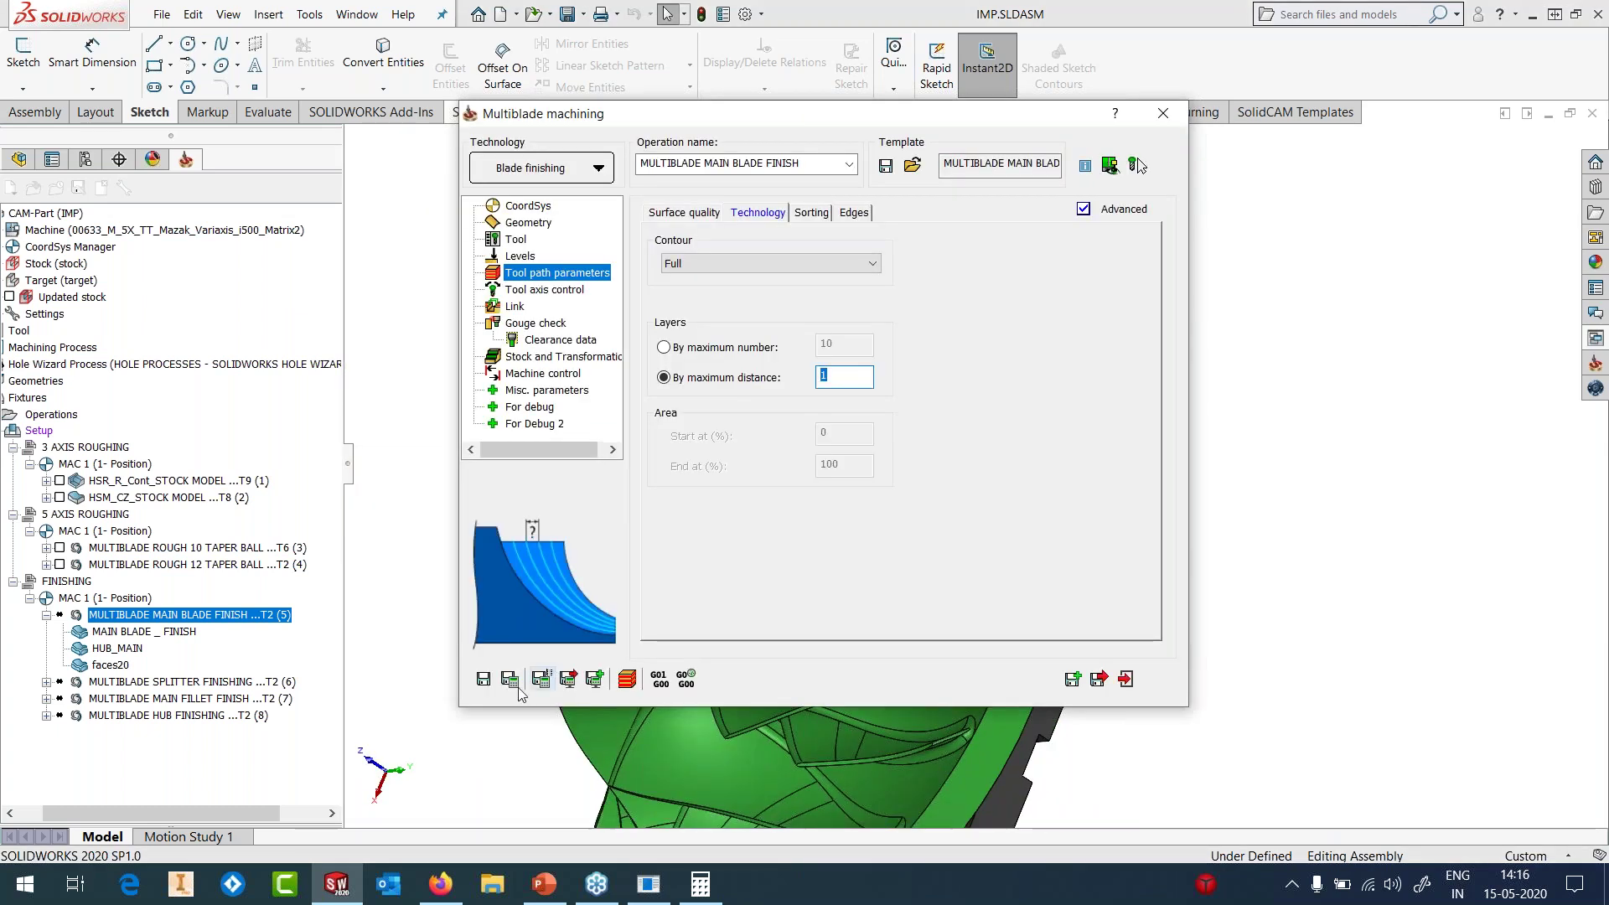
# - Save and calculate the MULTIBLADE MAIN BLADE FINISH operation, close it, and inspect the finishing toolpath on the blade
pyautogui.click(510, 679)
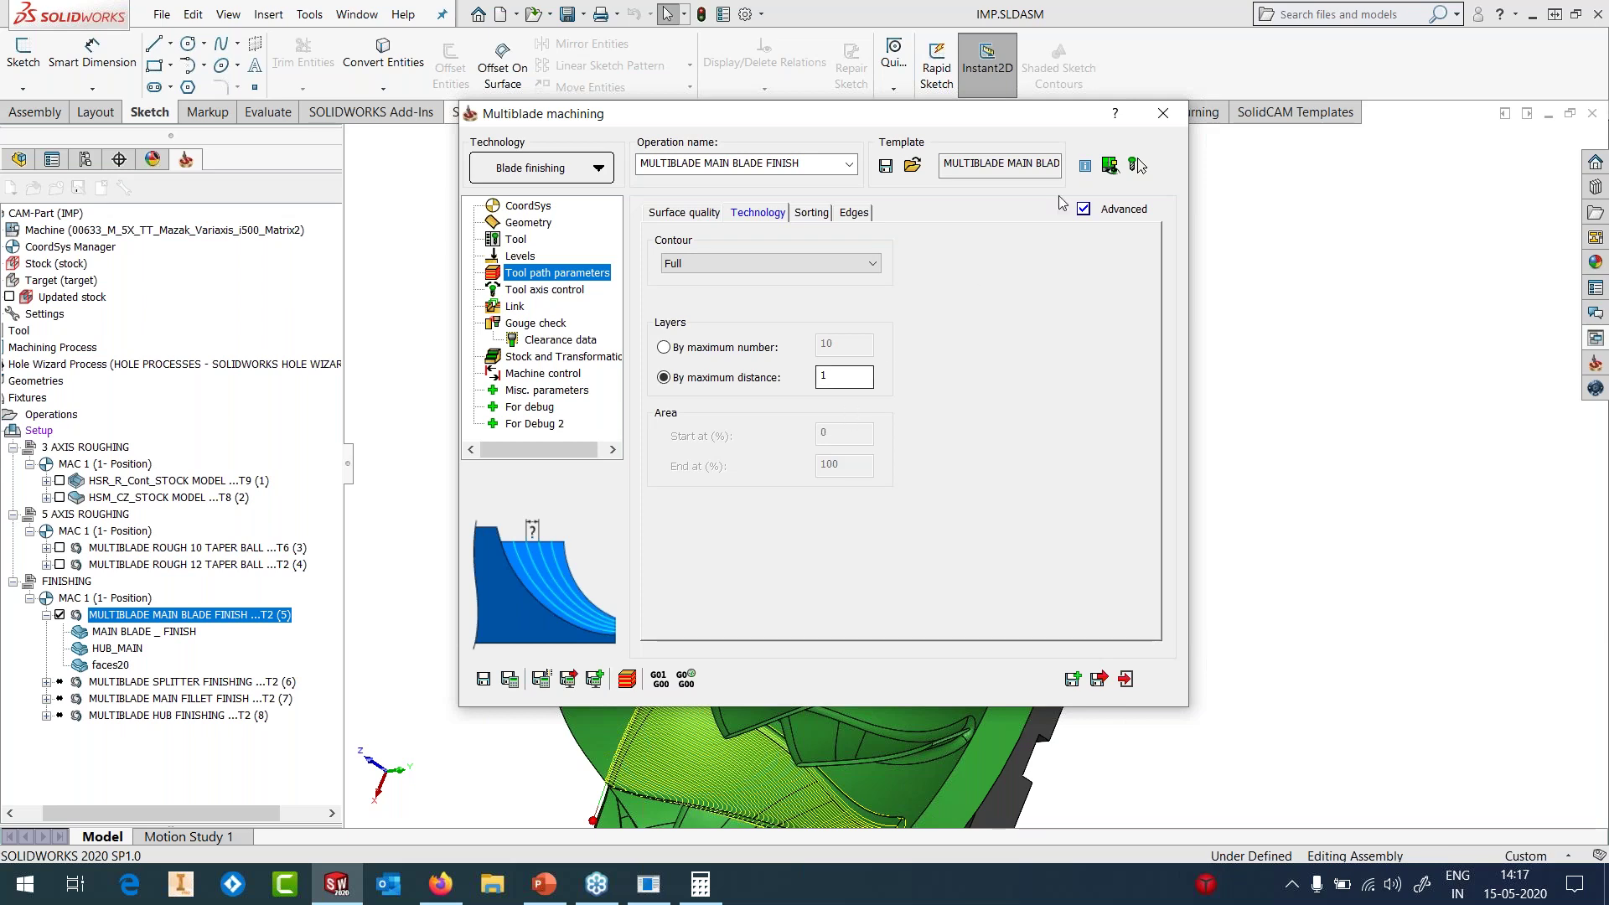
pyautogui.click(1151, 127)
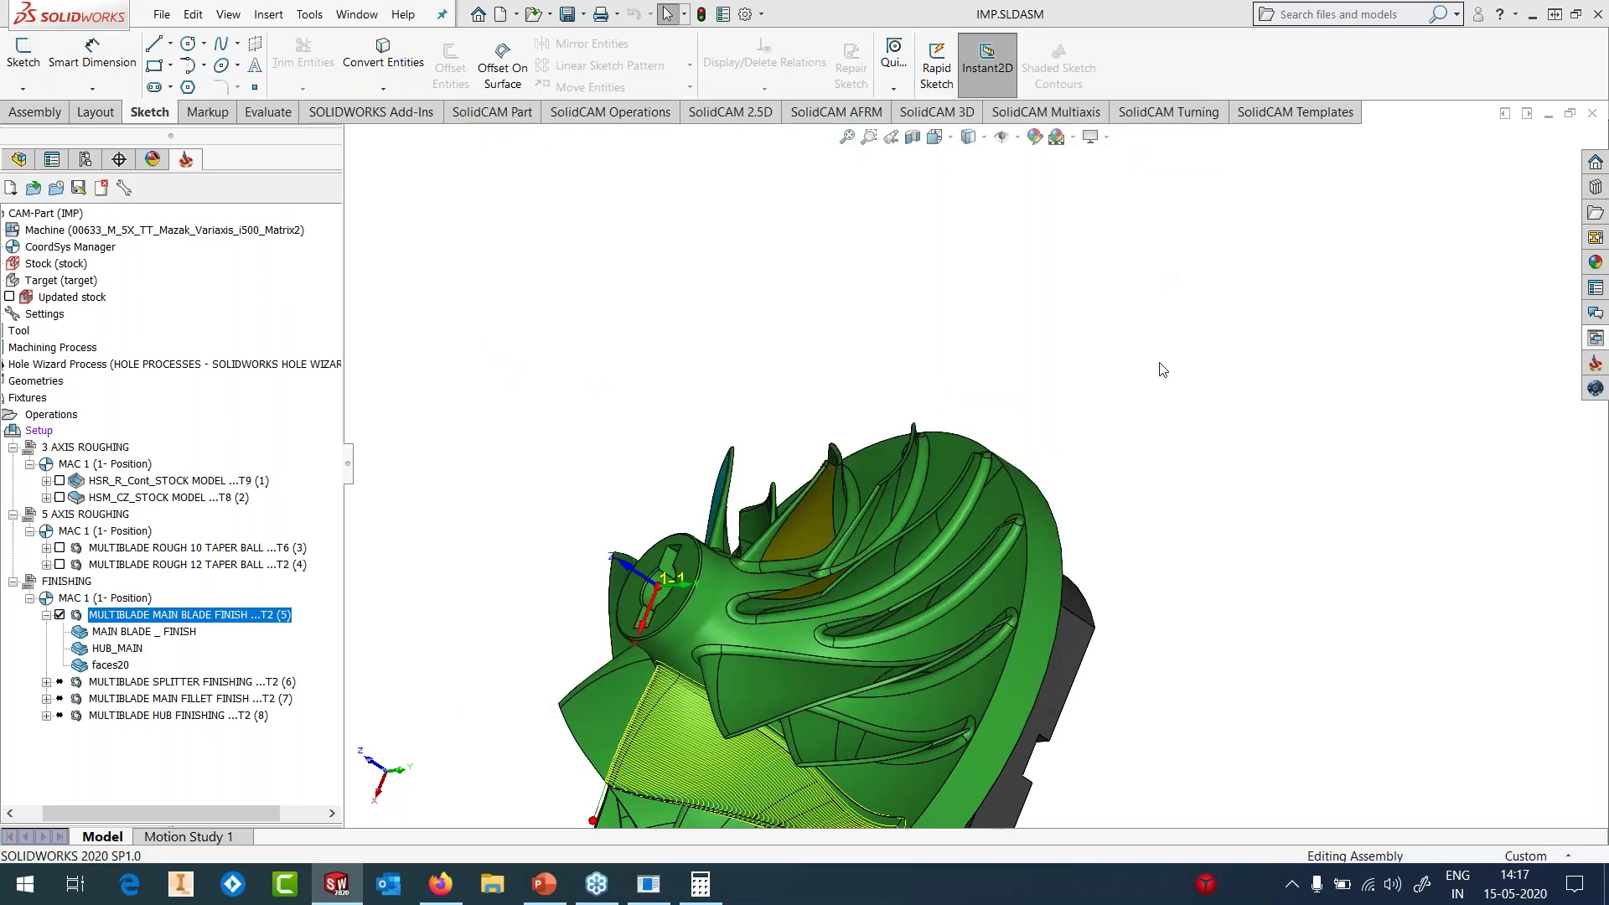
pyautogui.moveTo(812, 591); pyautogui.dragTo(963, 536, button='middle')
pyautogui.scroll(-5, 1229, 595)
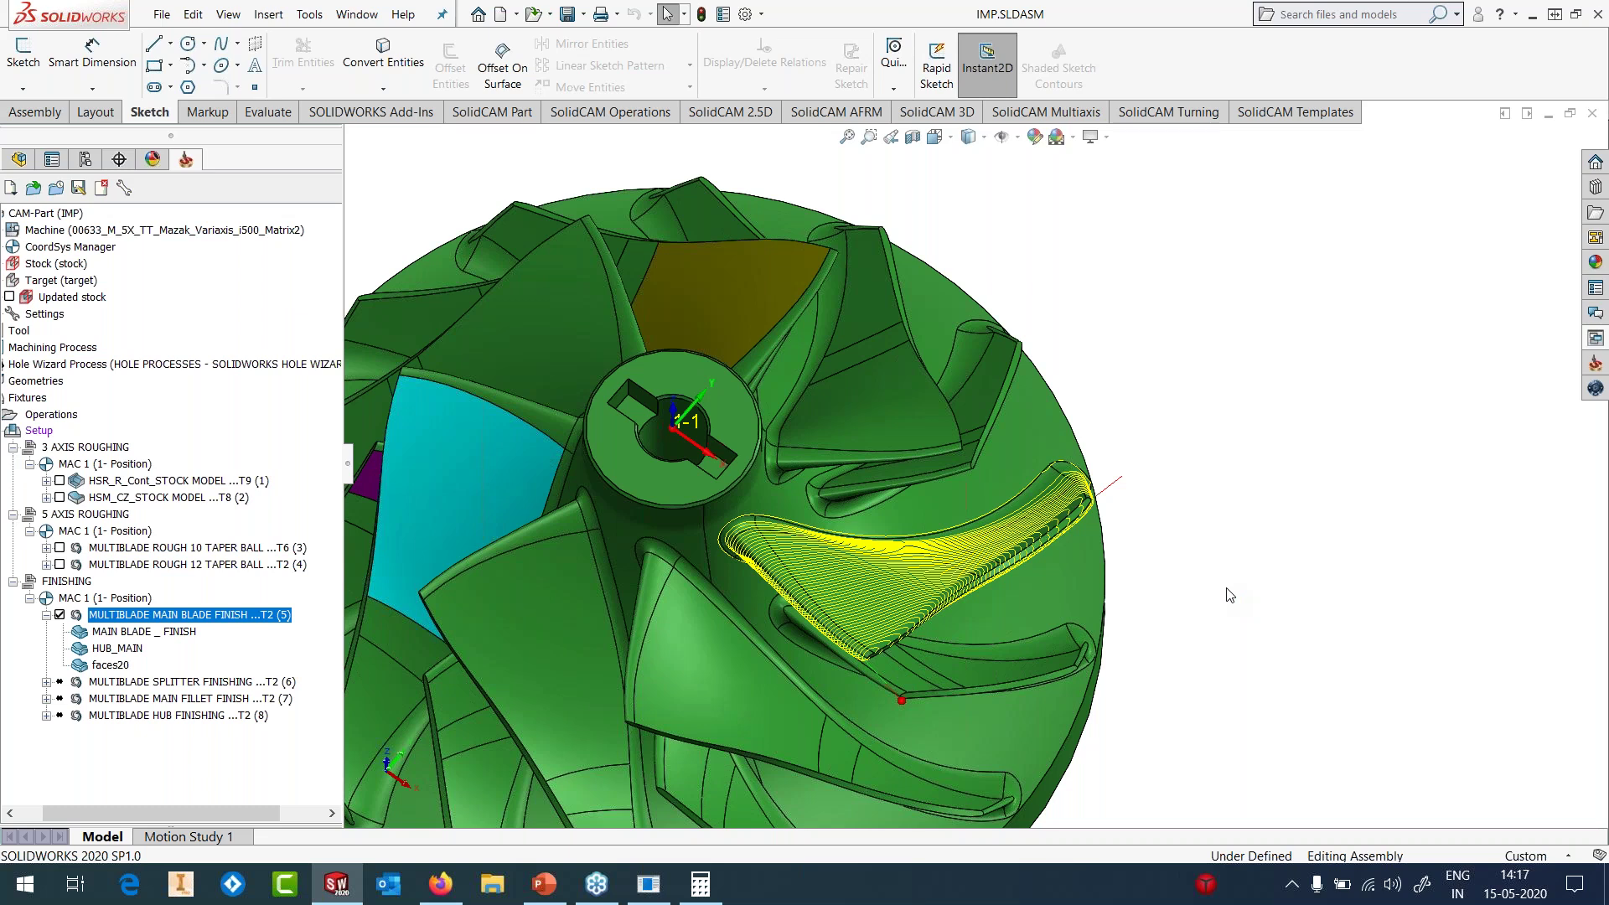
# - Try to simulate the MULTIBLADE MAIN BLADE FINISH operation and stop the updated stock calculation
pyautogui.rightClick(169, 614)
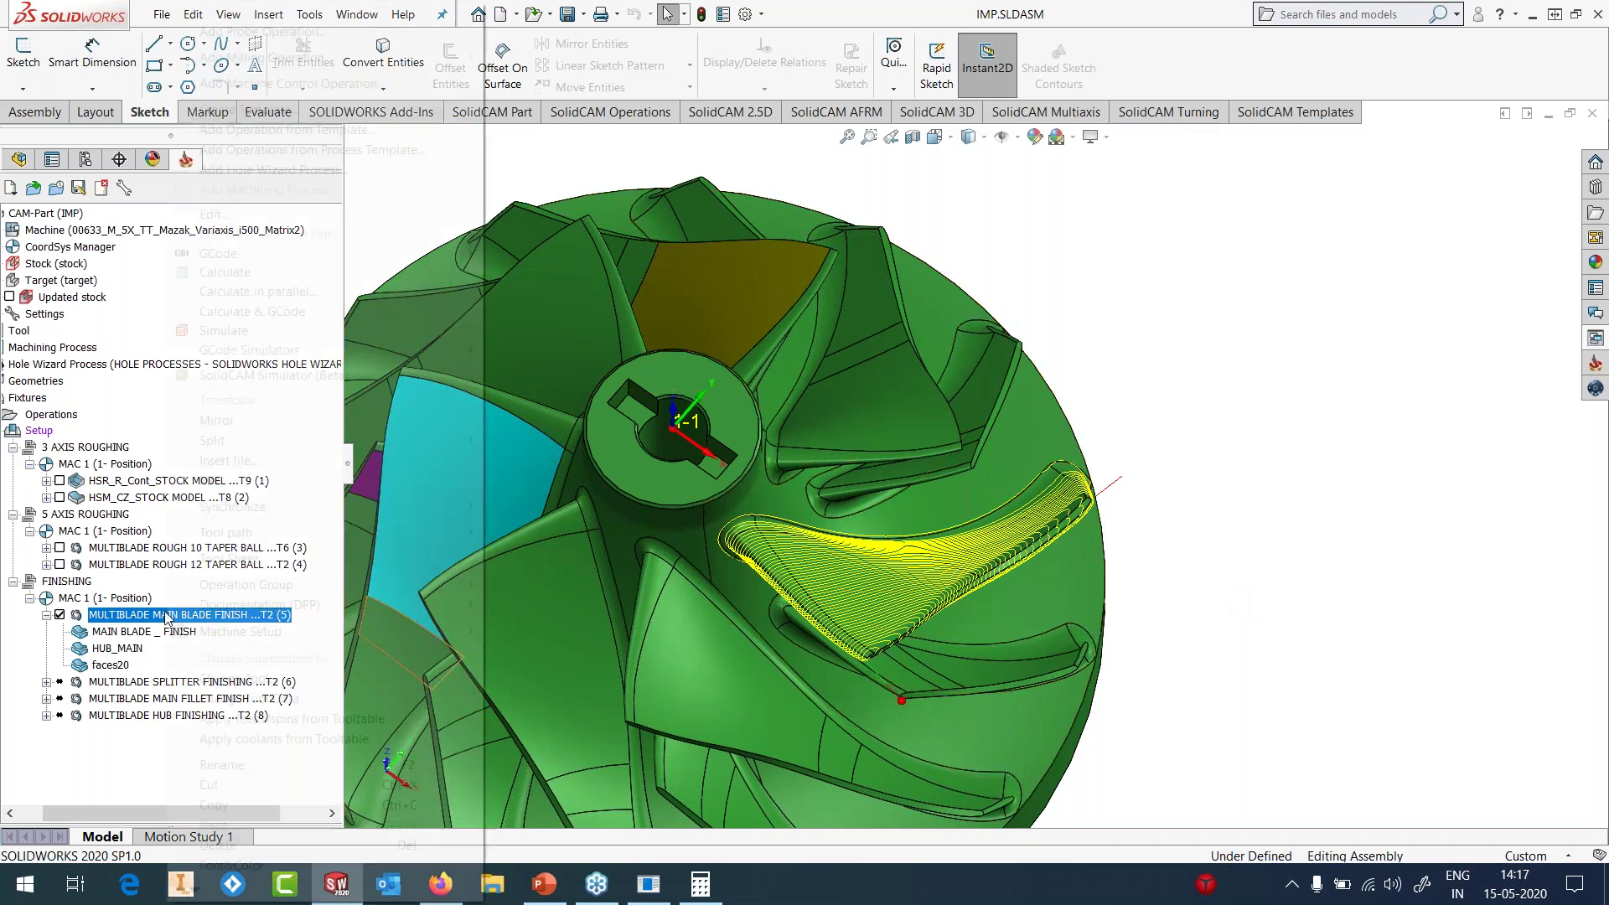
pyautogui.click(197, 335)
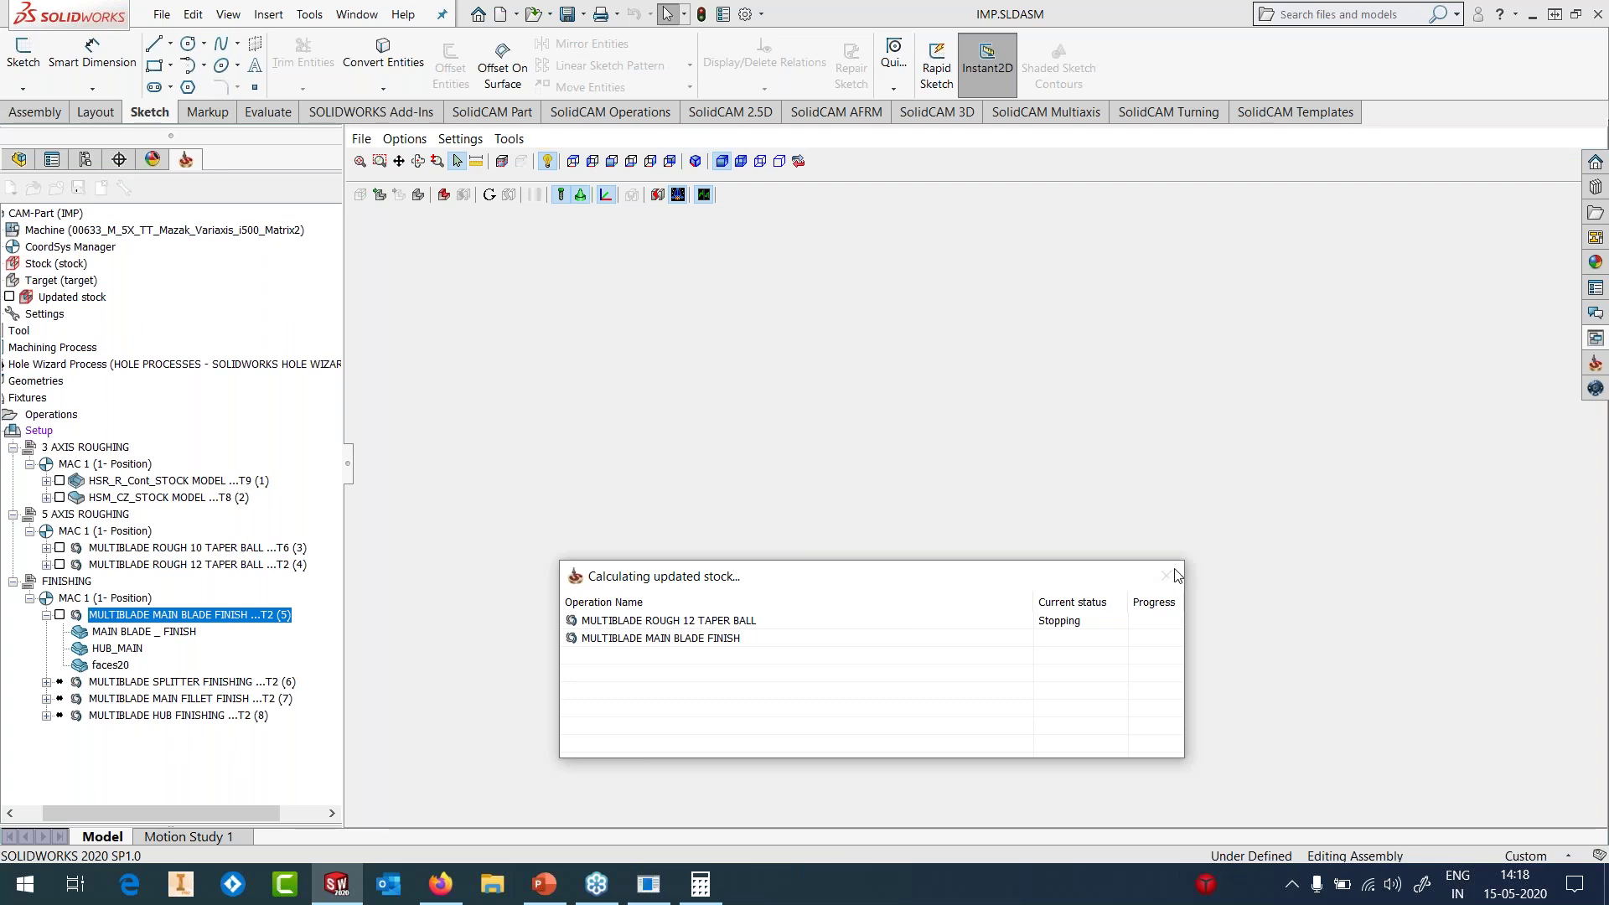
# - Switch to Task Manager, end the SolidCAM task, close Task Manager, and dismiss the error report without sending it
pyautogui.rightClick(826, 871)
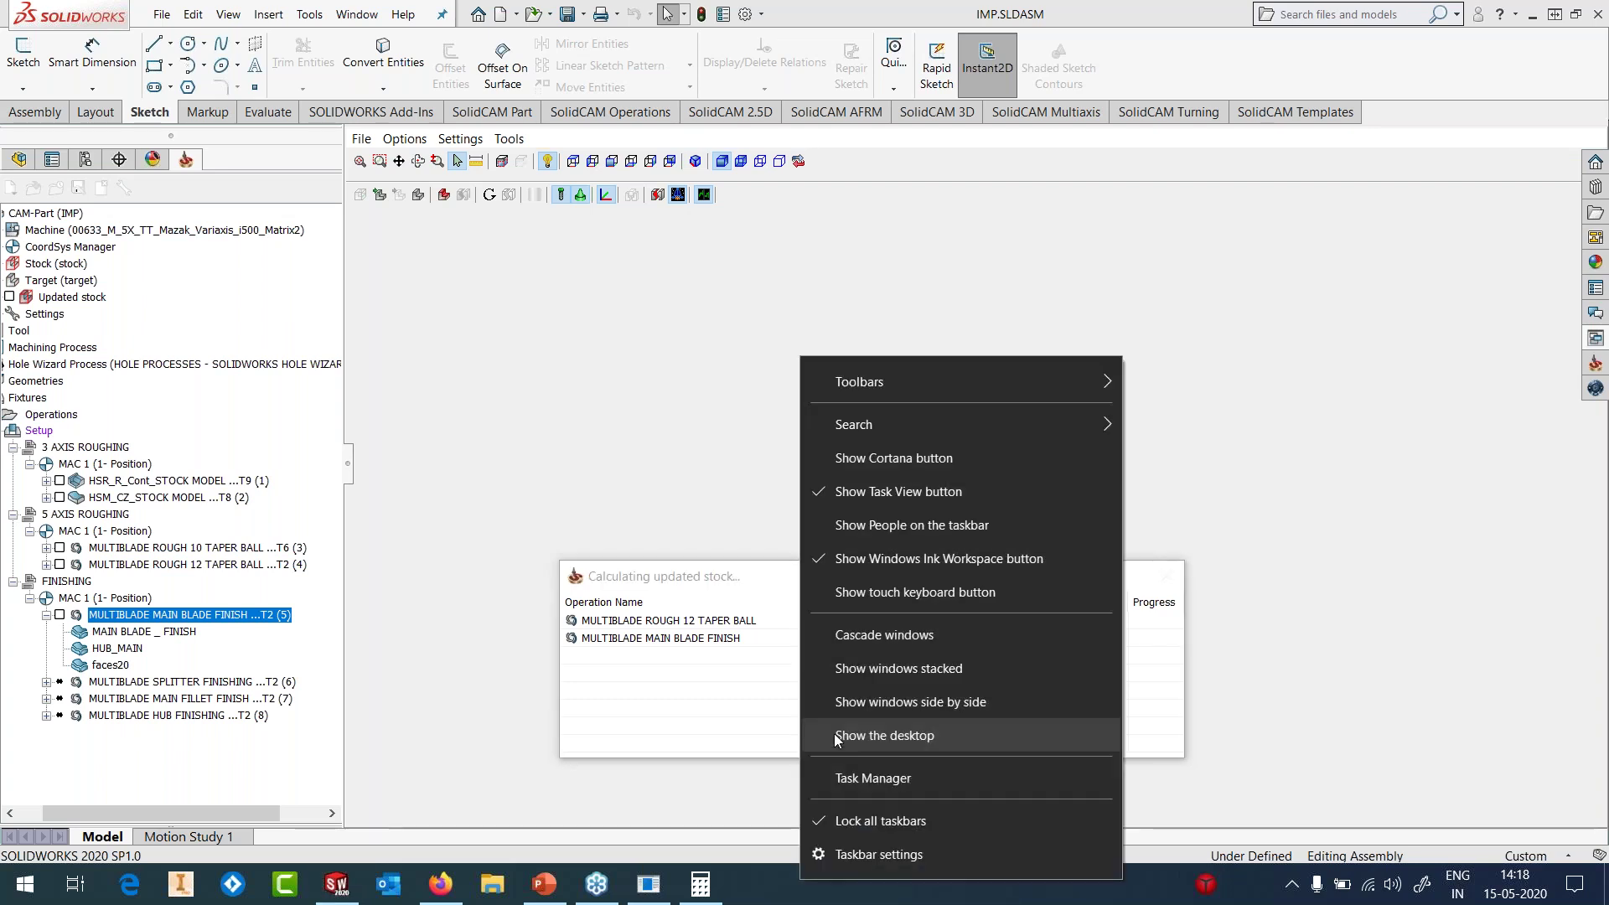
pyautogui.click(872, 778)
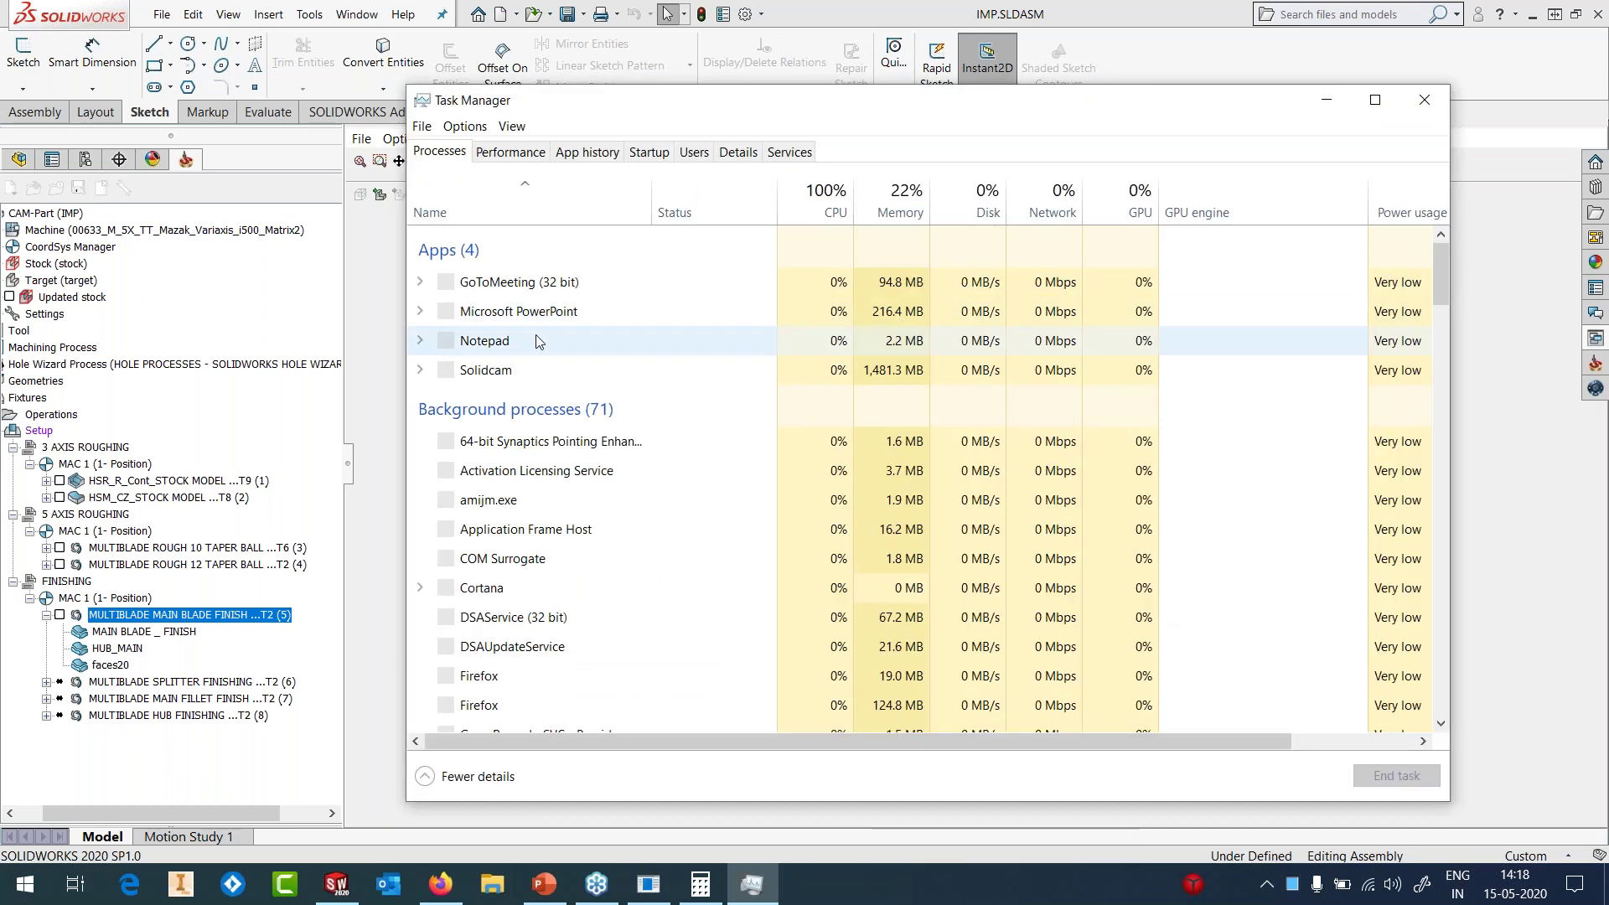
pyautogui.click(536, 487)
pyautogui.click(1360, 779)
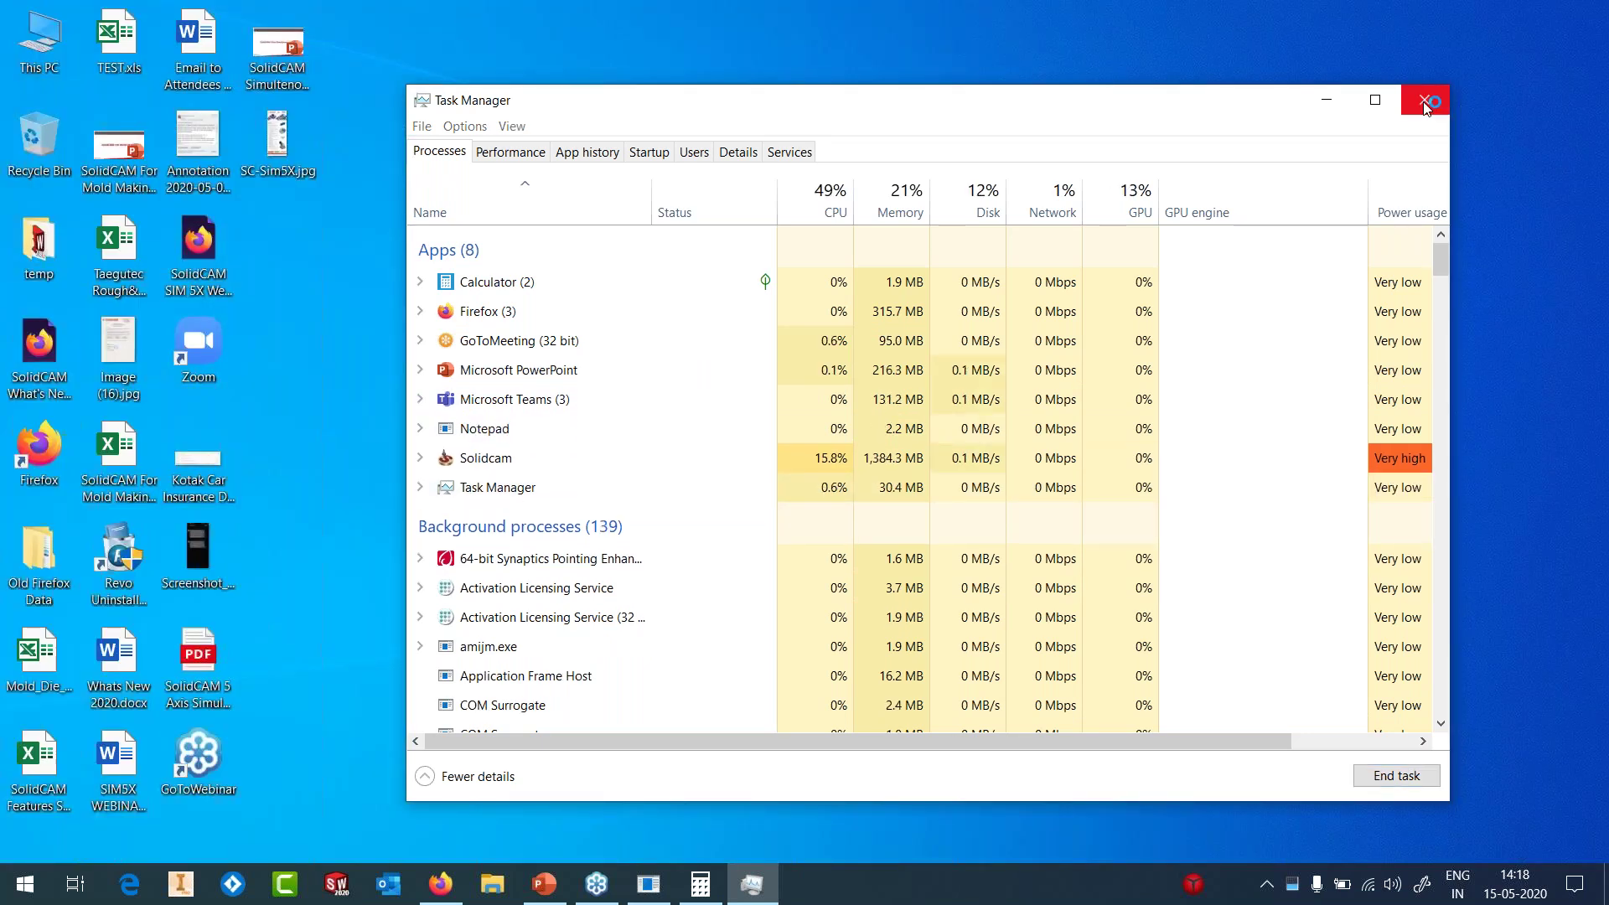
pyautogui.click(1427, 101)
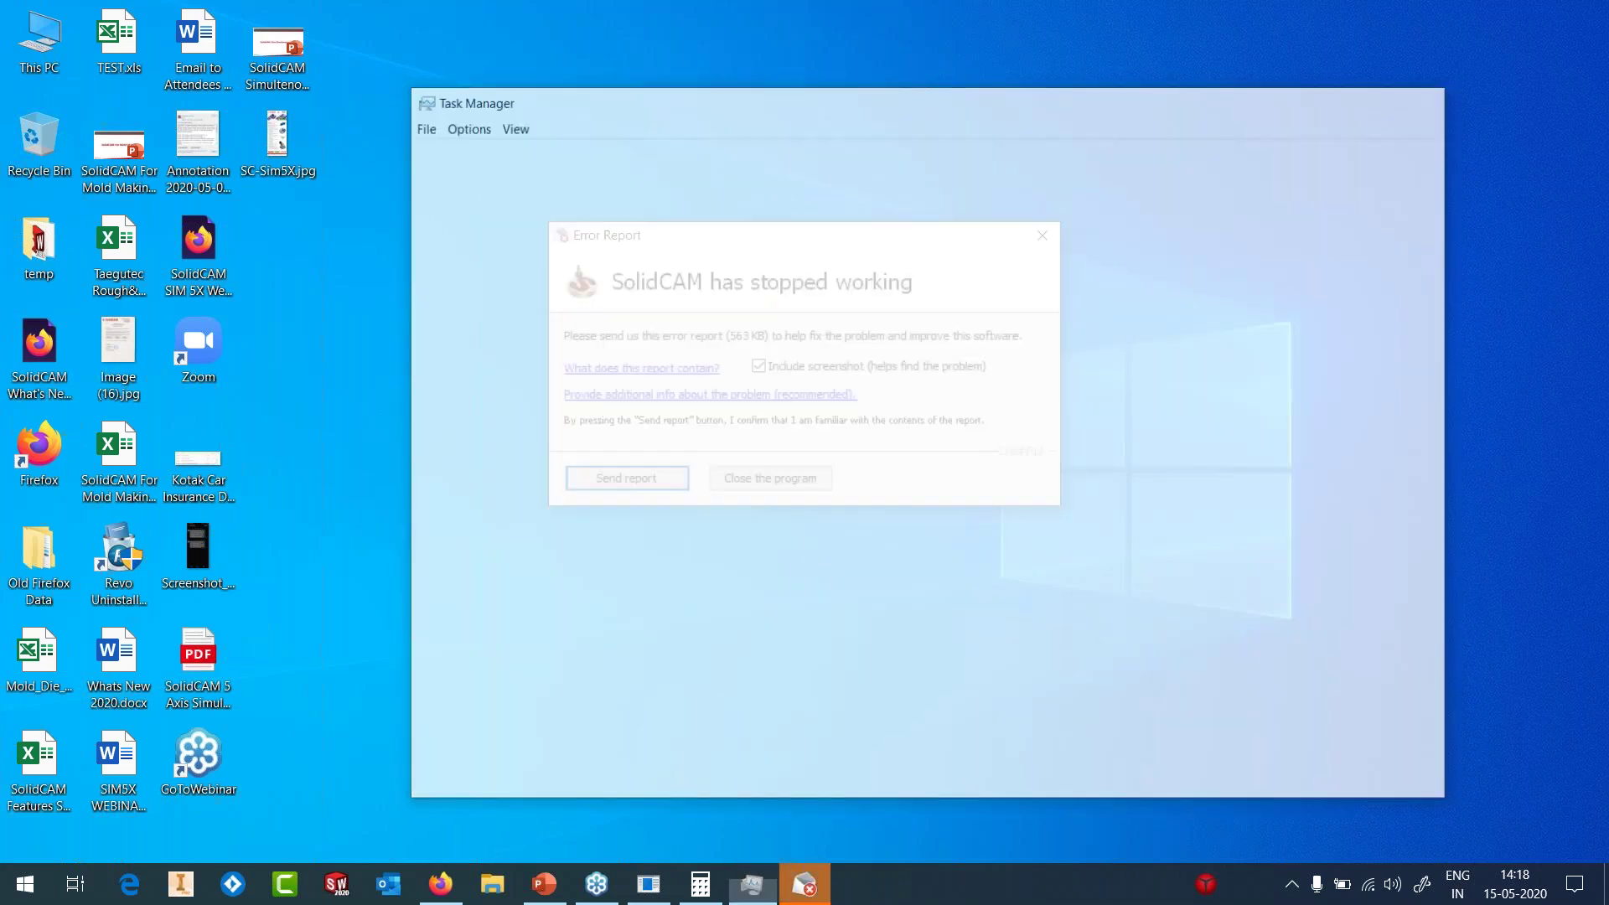
pyautogui.click(769, 477)
# - Start SOLIDWORKS, open the recent CAM-Part IMP.PRT from the 10-MULTIBLADE MACHINING folder, and bring the whole impeller into view
pyautogui.click(336, 884)
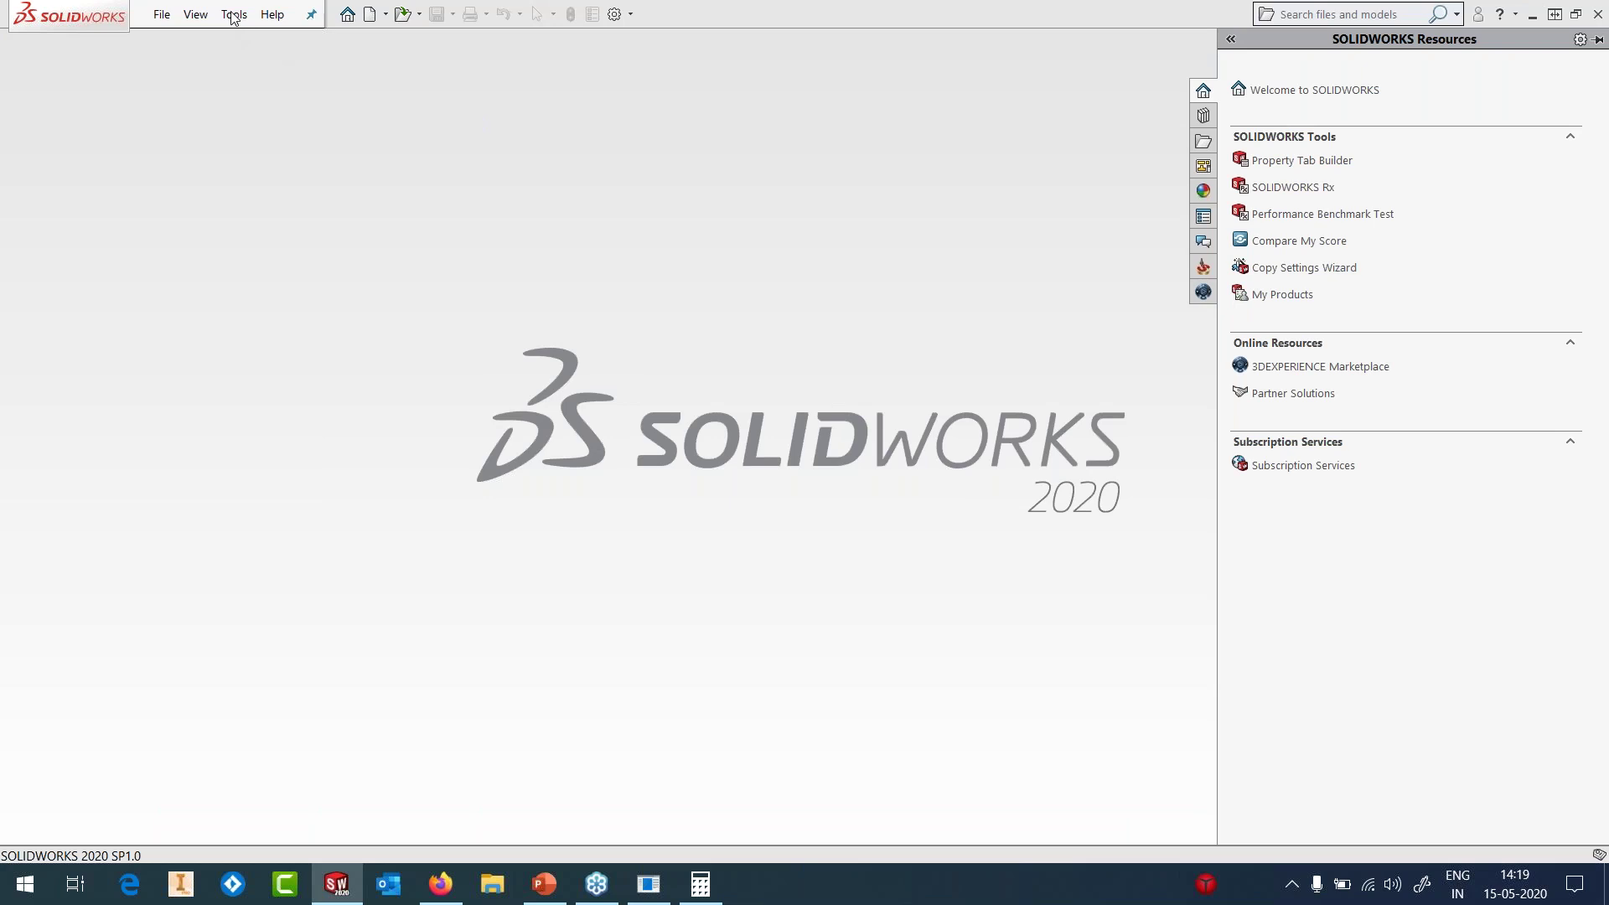
pyautogui.click(234, 14)
pyautogui.moveTo(427, 84)
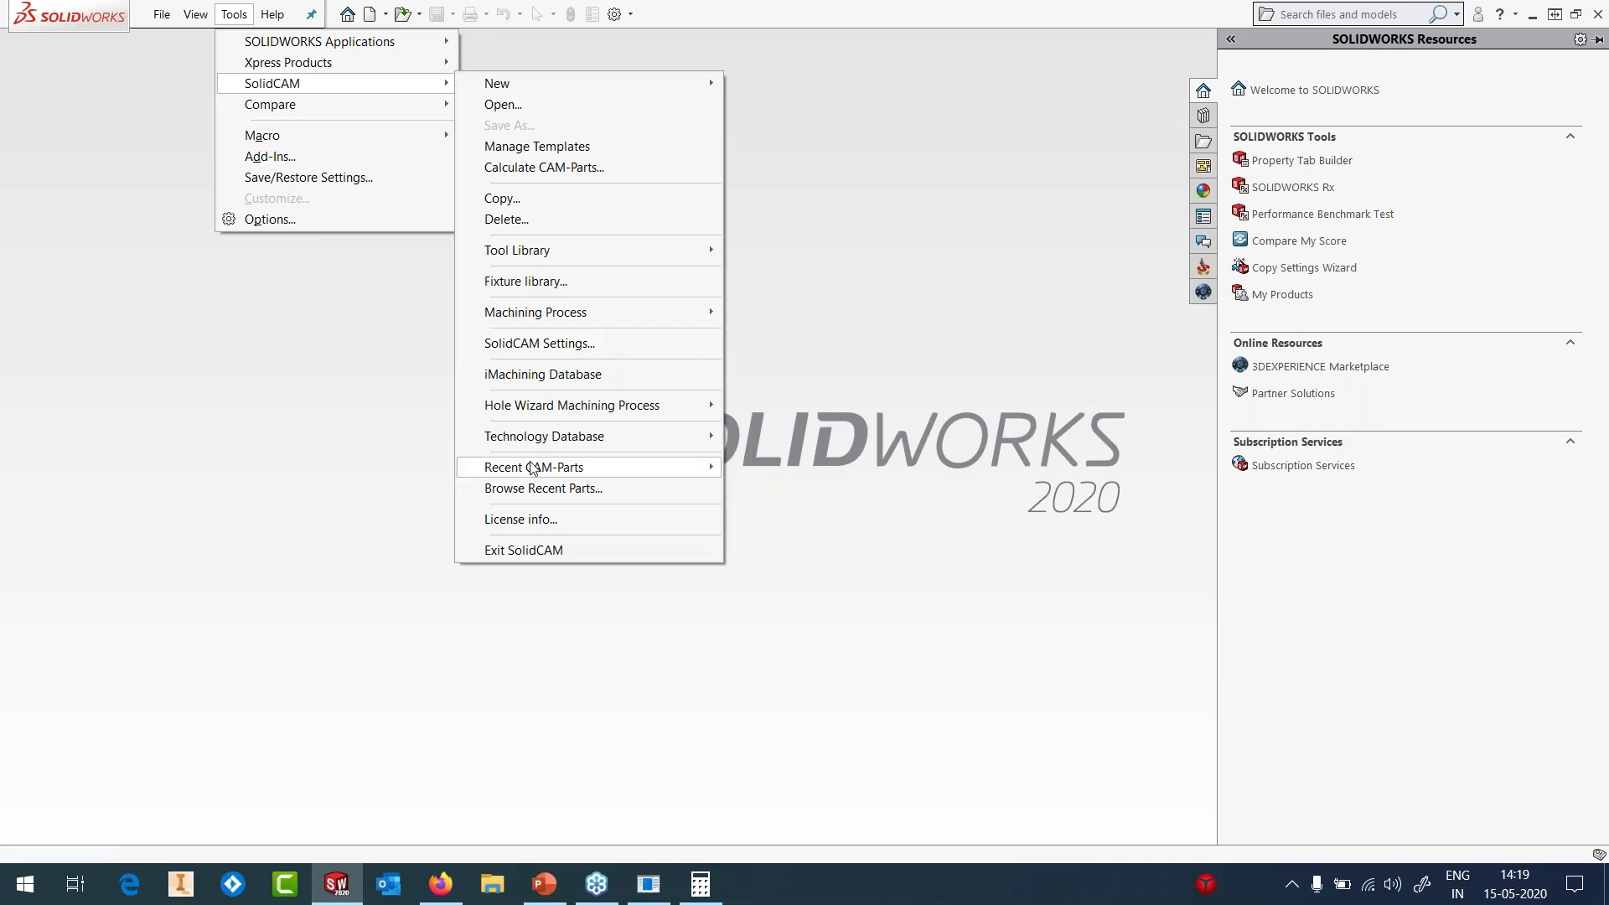
pyautogui.moveTo(536, 467)
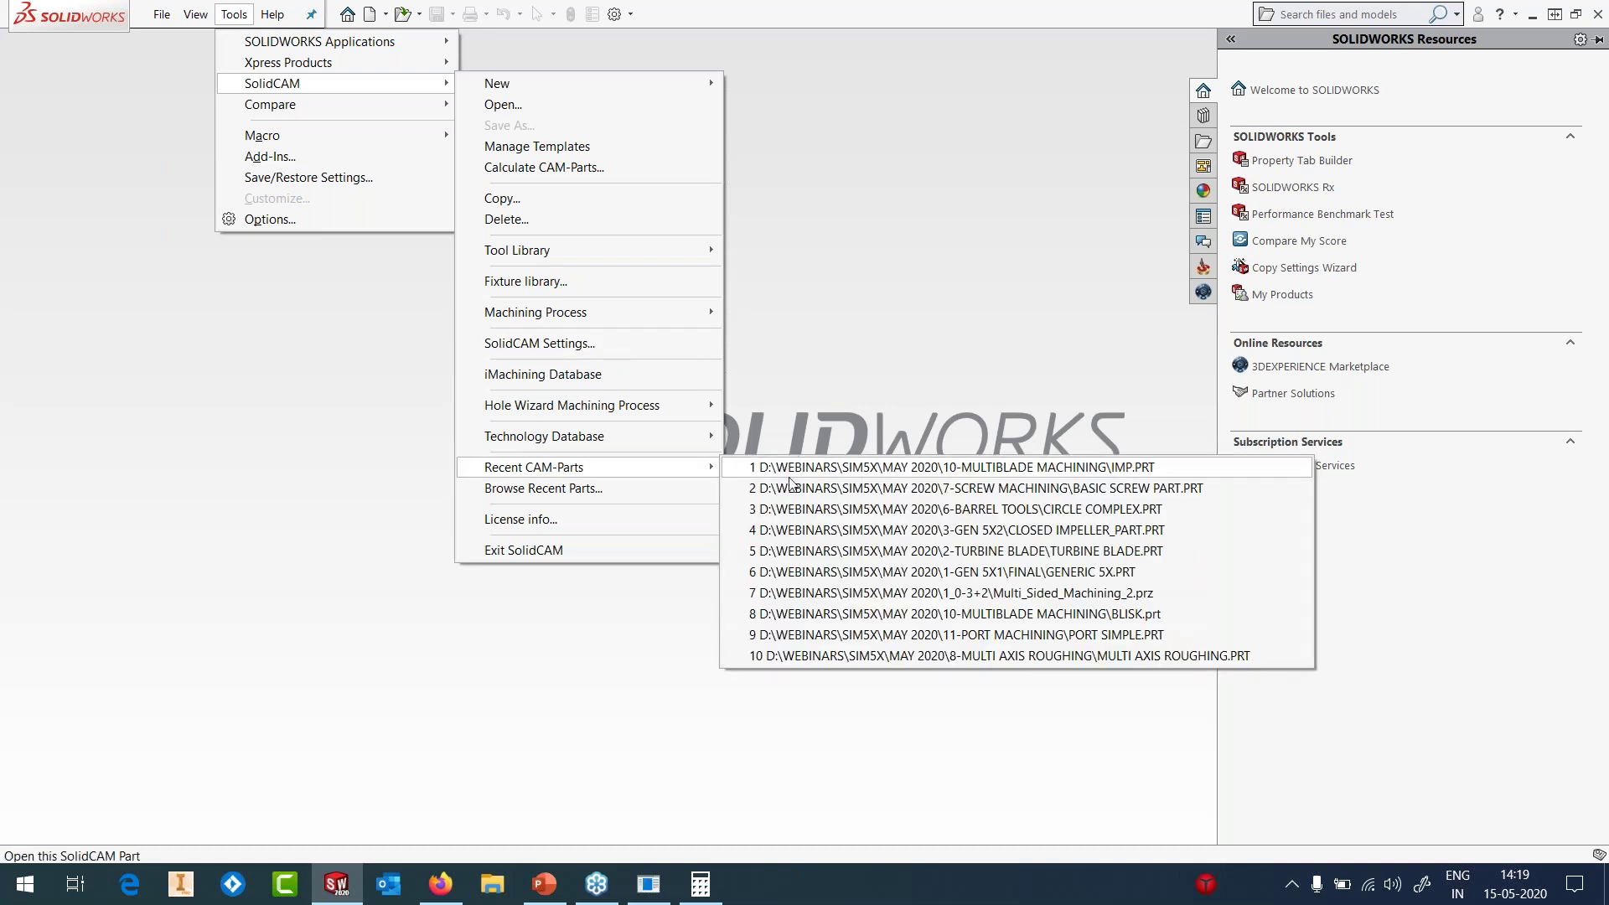
pyautogui.click(900, 466)
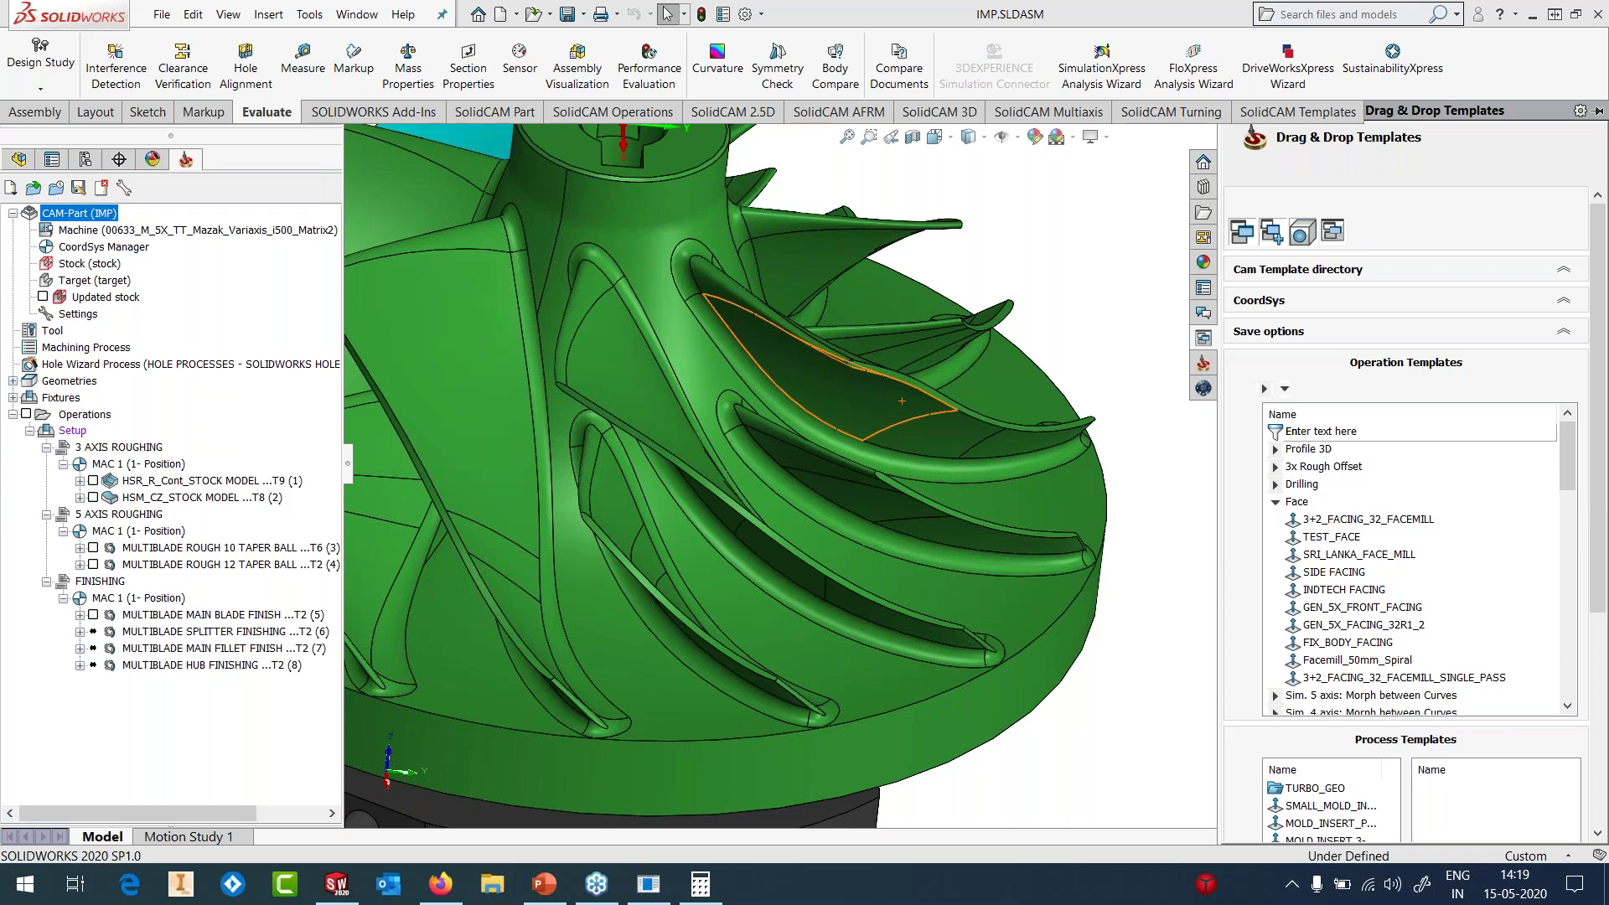
pyautogui.click(1044, 269)
pyautogui.scroll(4, 1153, 349)
pyautogui.moveTo(888, 377); pyautogui.dragTo(837, 374, button='middle')
pyautogui.scroll(-2, 836, 374)
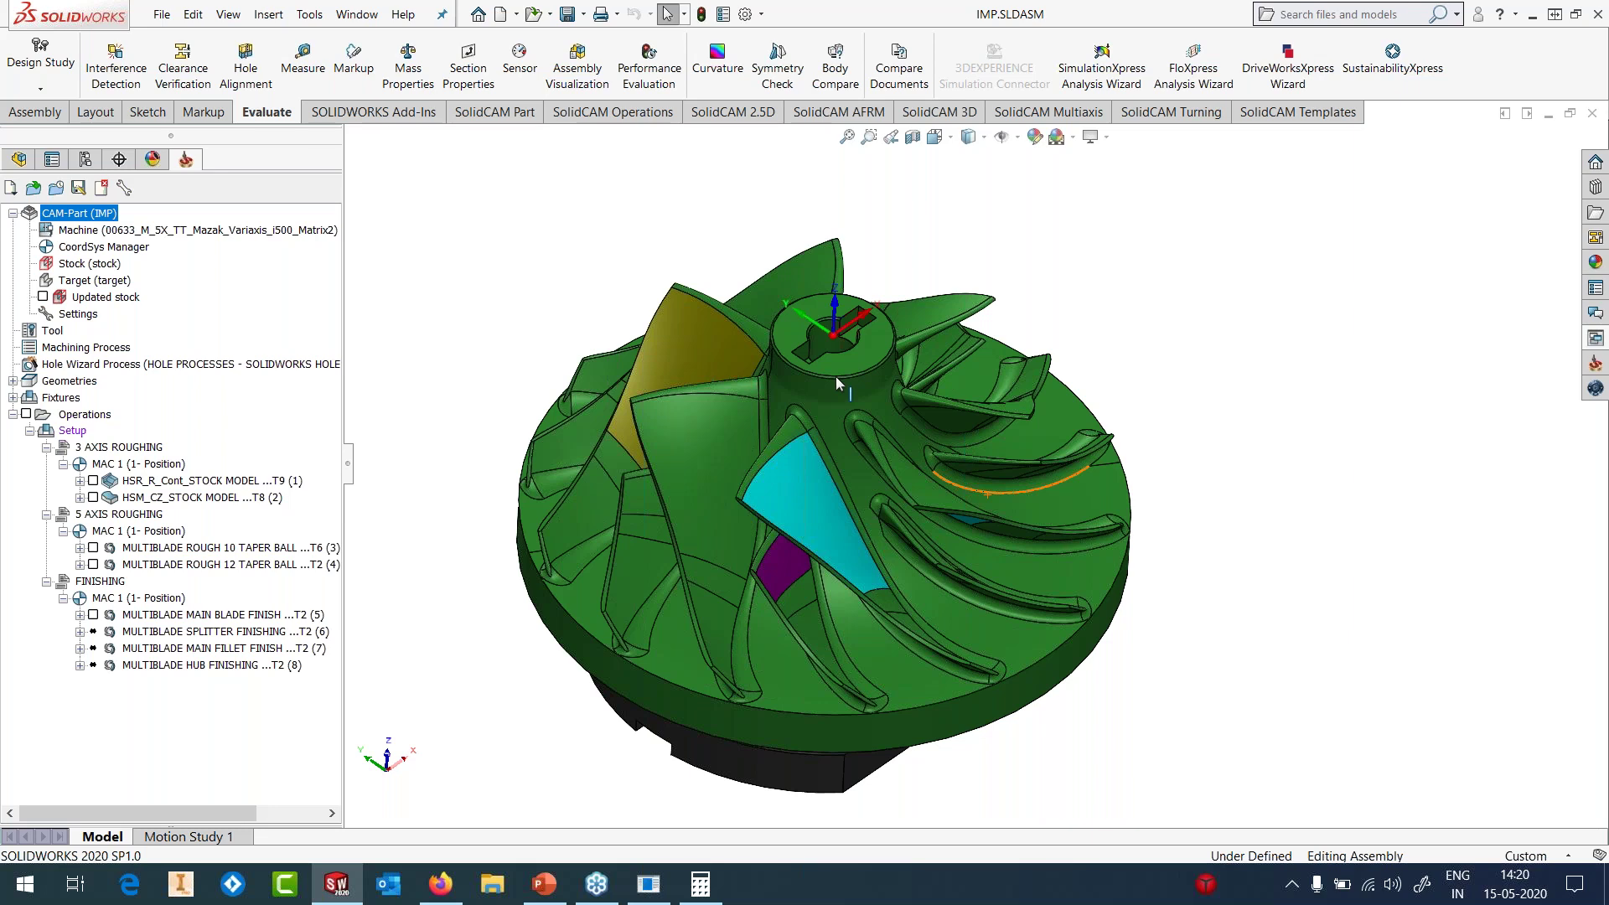
# - Switch to PowerPoint, present the Impeller / Blisk Machining slide full screen with the displays swapped, end the show, and return to SOLIDWORKS
pyautogui.click(551, 895)
pyautogui.click(1113, 554)
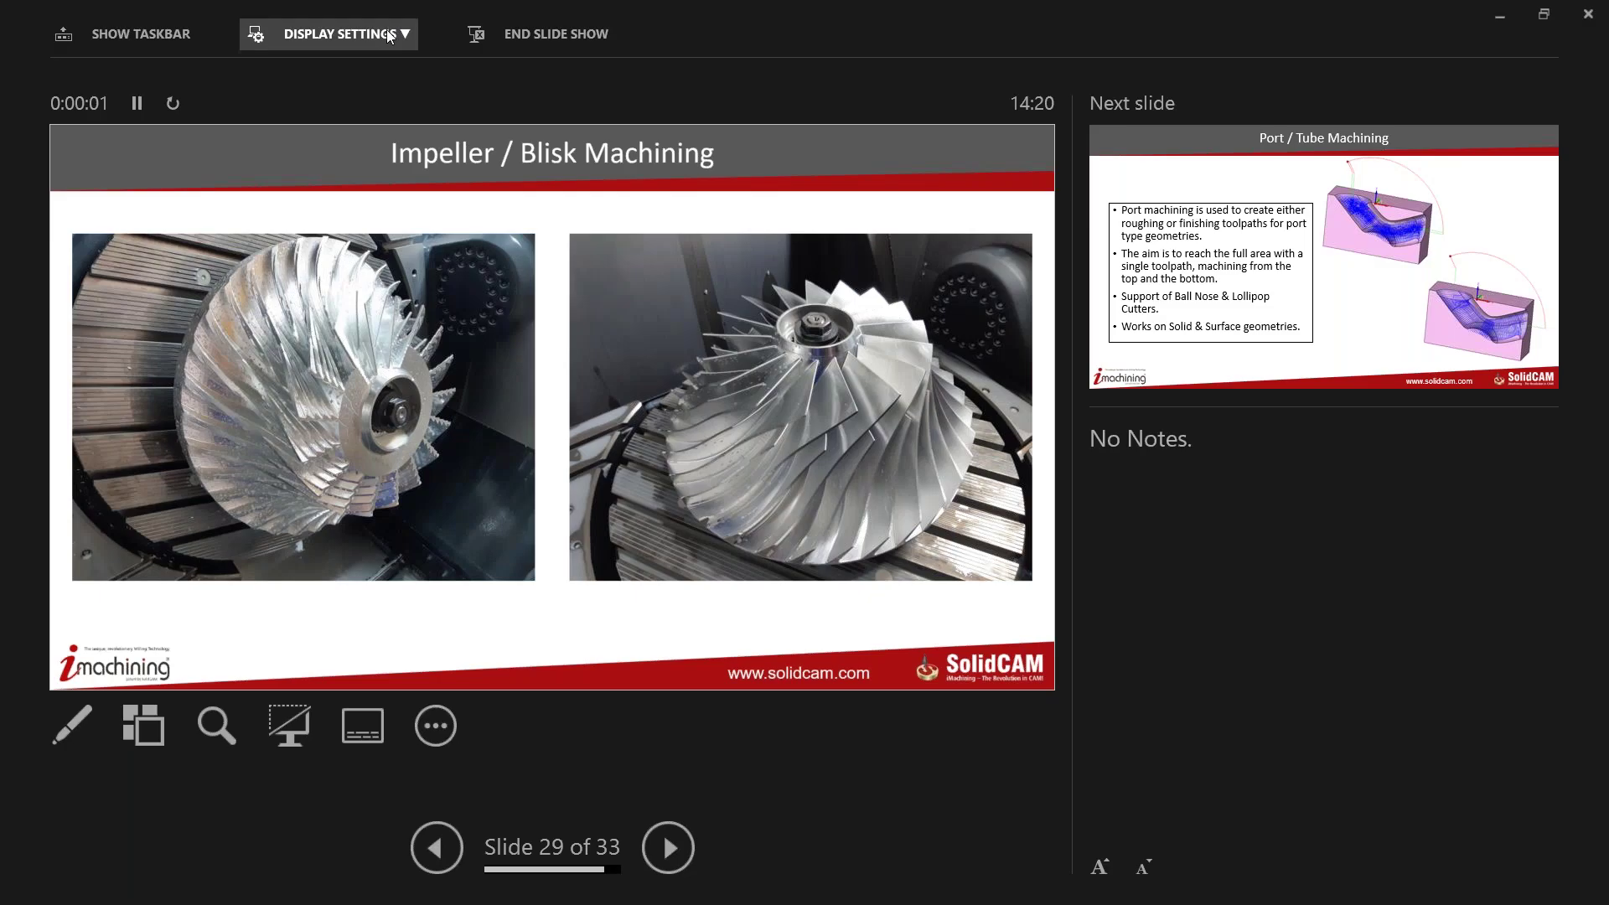
pyautogui.click(390, 35)
pyautogui.click(386, 75)
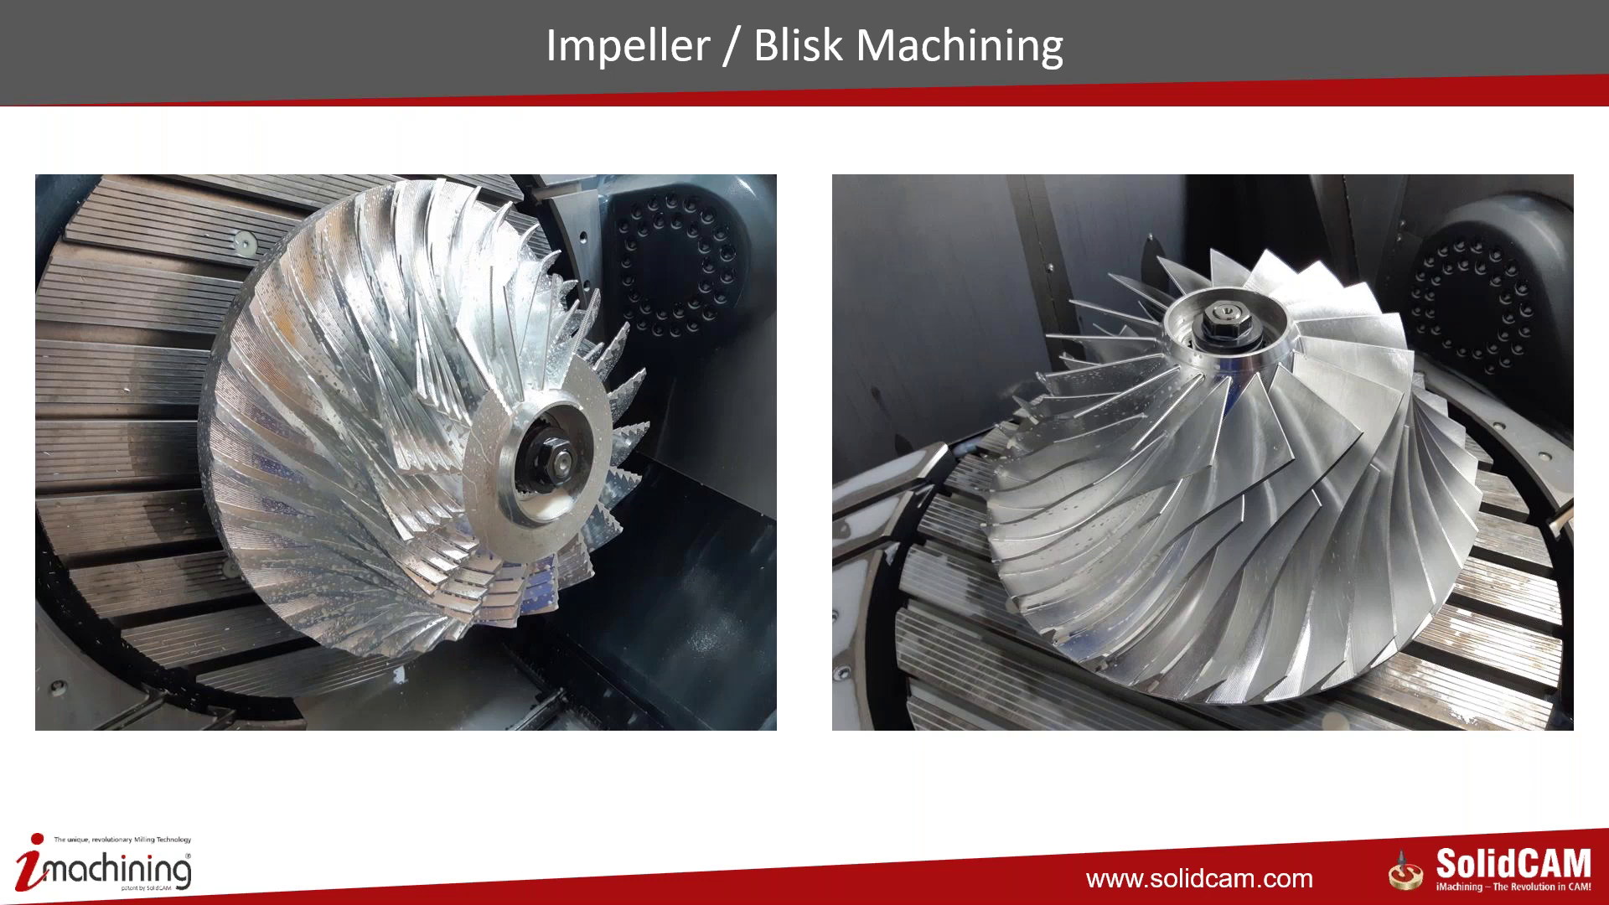
pyautogui.press('Escape')
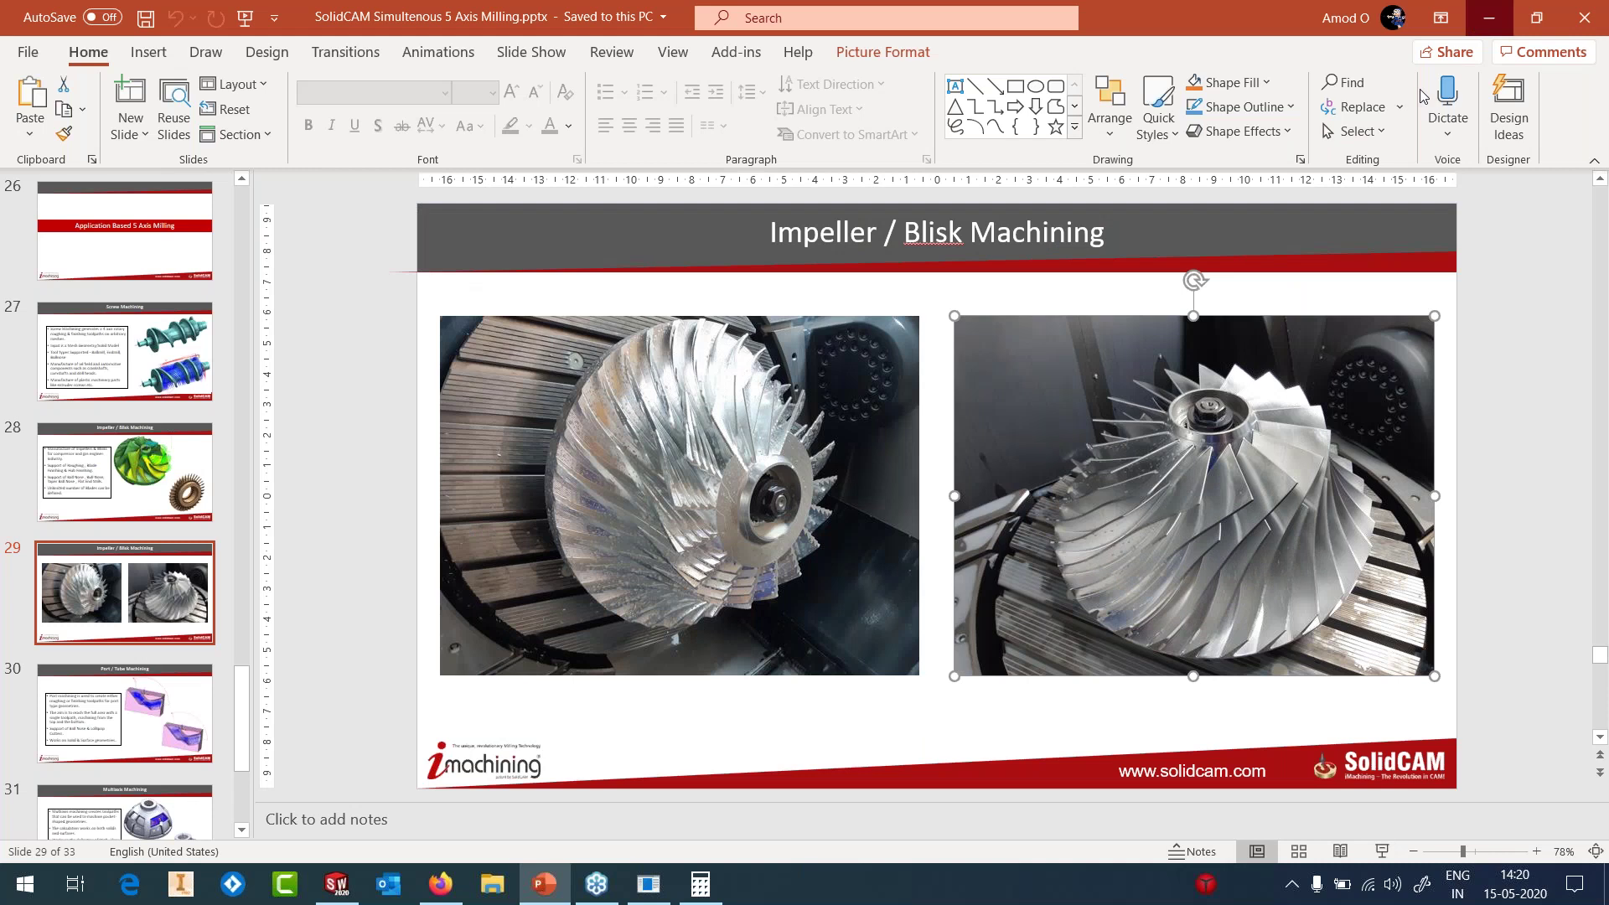
pyautogui.hotkey('alt', 'Tab')
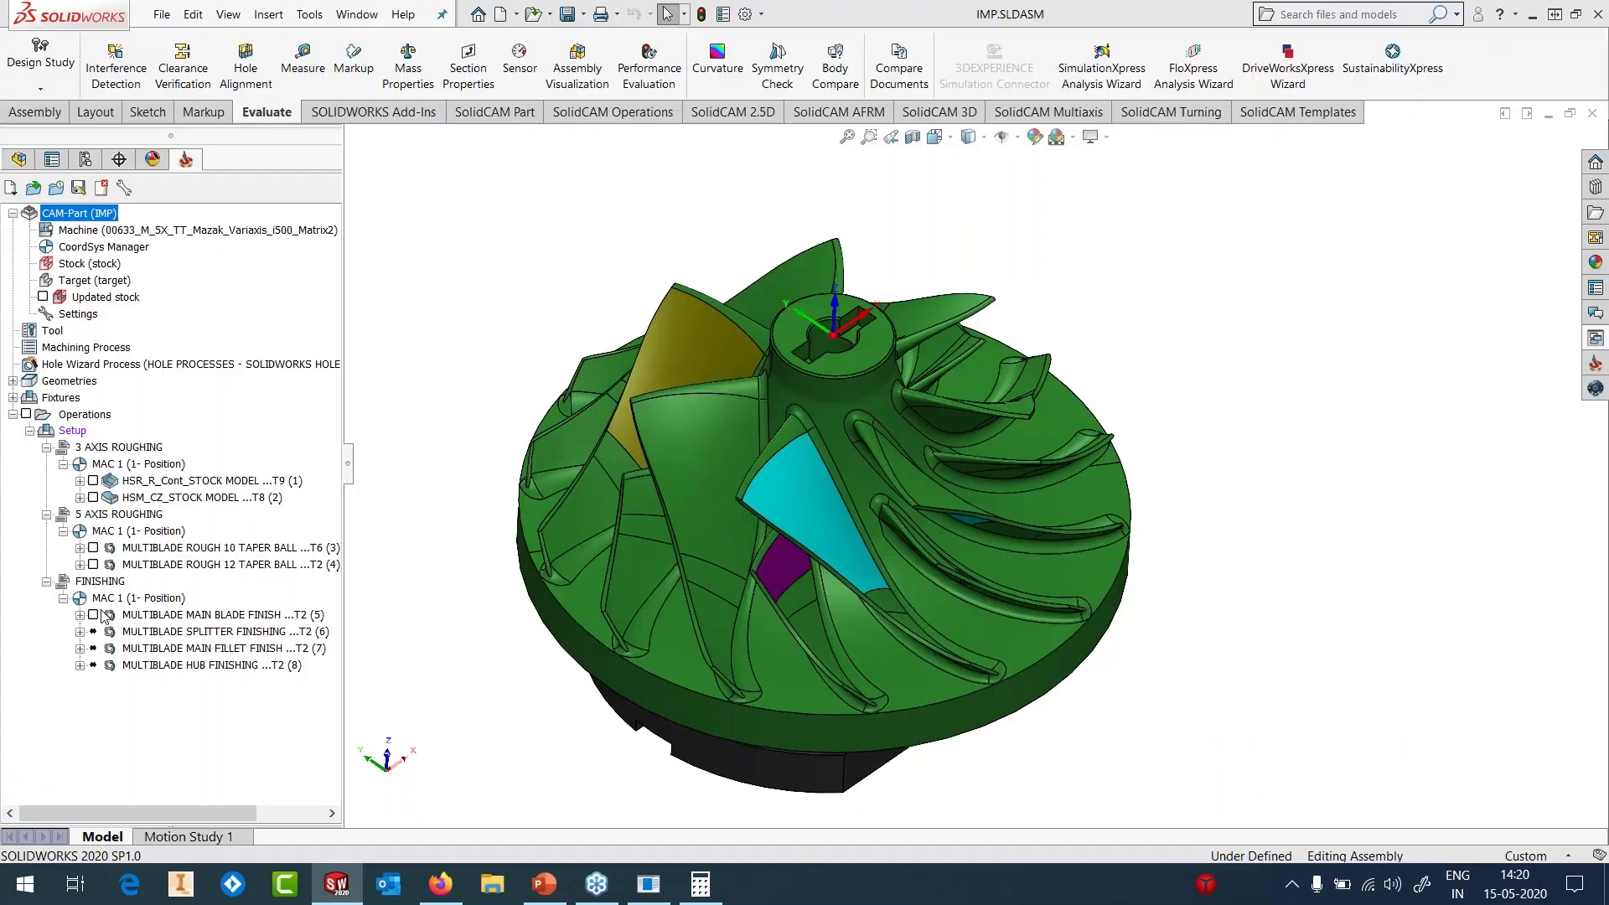
# - Calculate the MULTIBLADE SPLITTER FINISHING operation, inspect its toolpath around the splitter blade, and hide the toolpath
pyautogui.rightClick(154, 634)
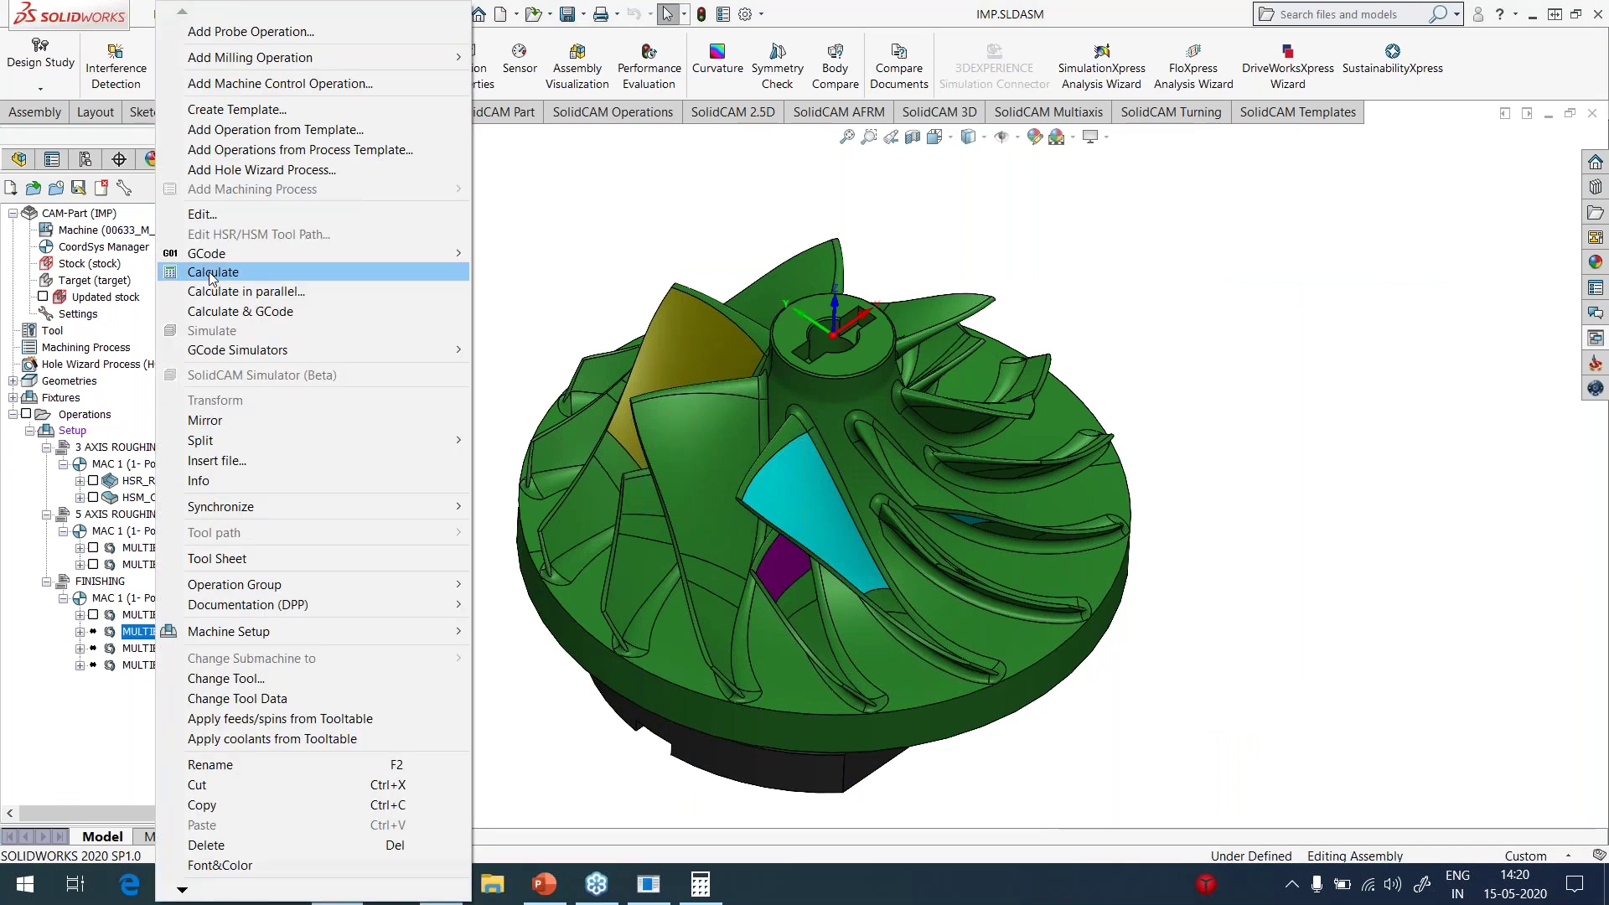
pyautogui.click(419, 269)
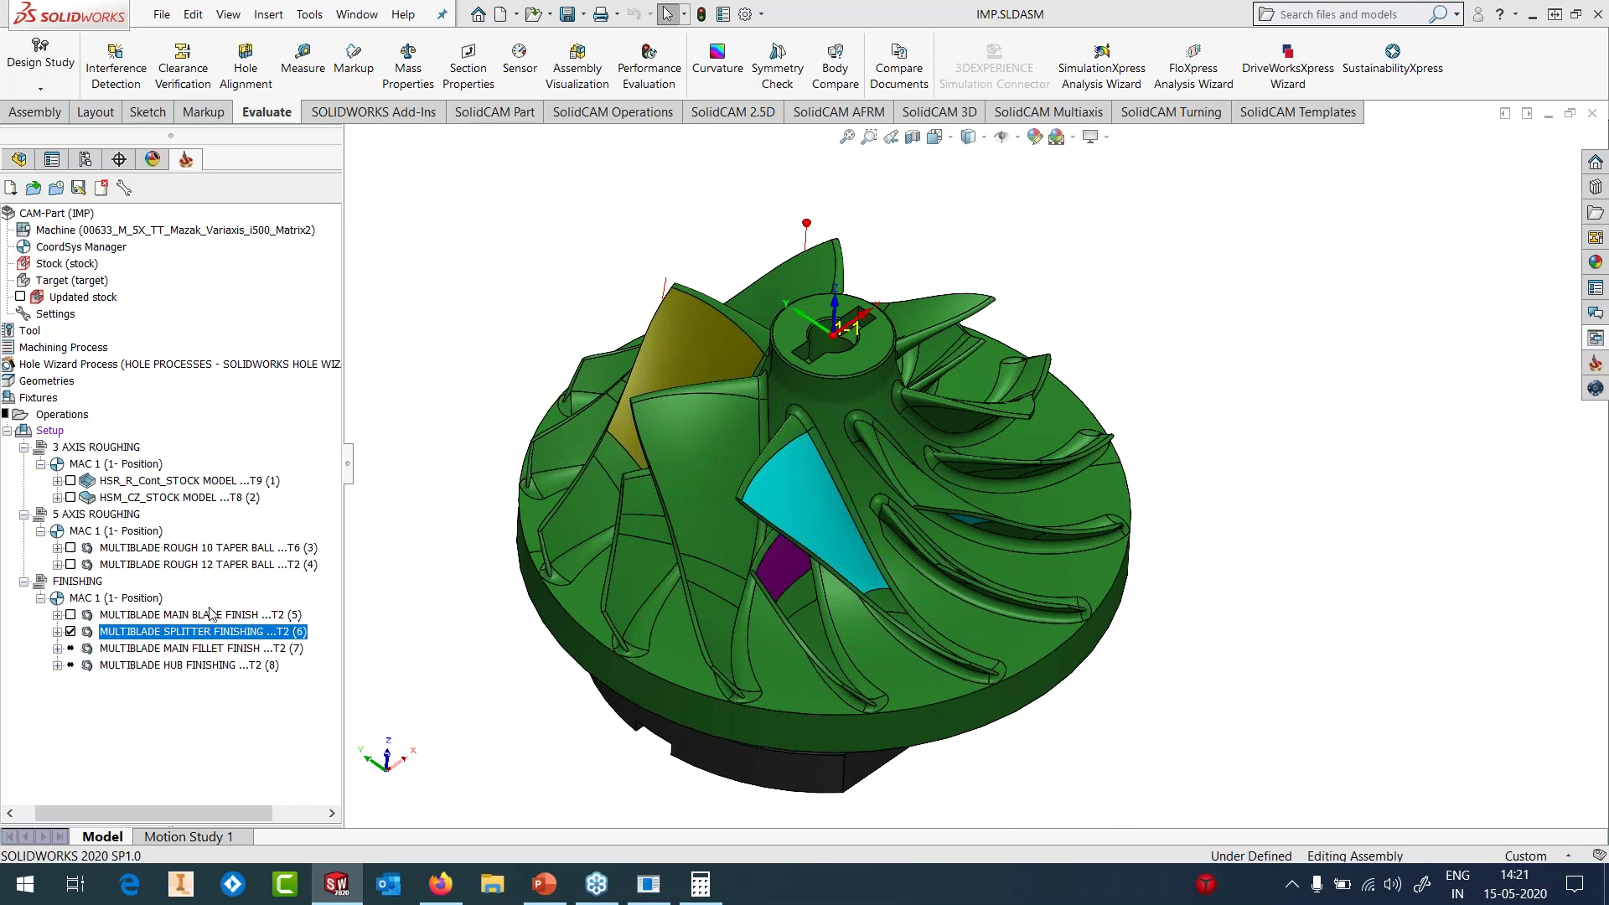
pyautogui.moveTo(732, 330); pyautogui.dragTo(831, 288, button='middle')
pyautogui.press('Escape')
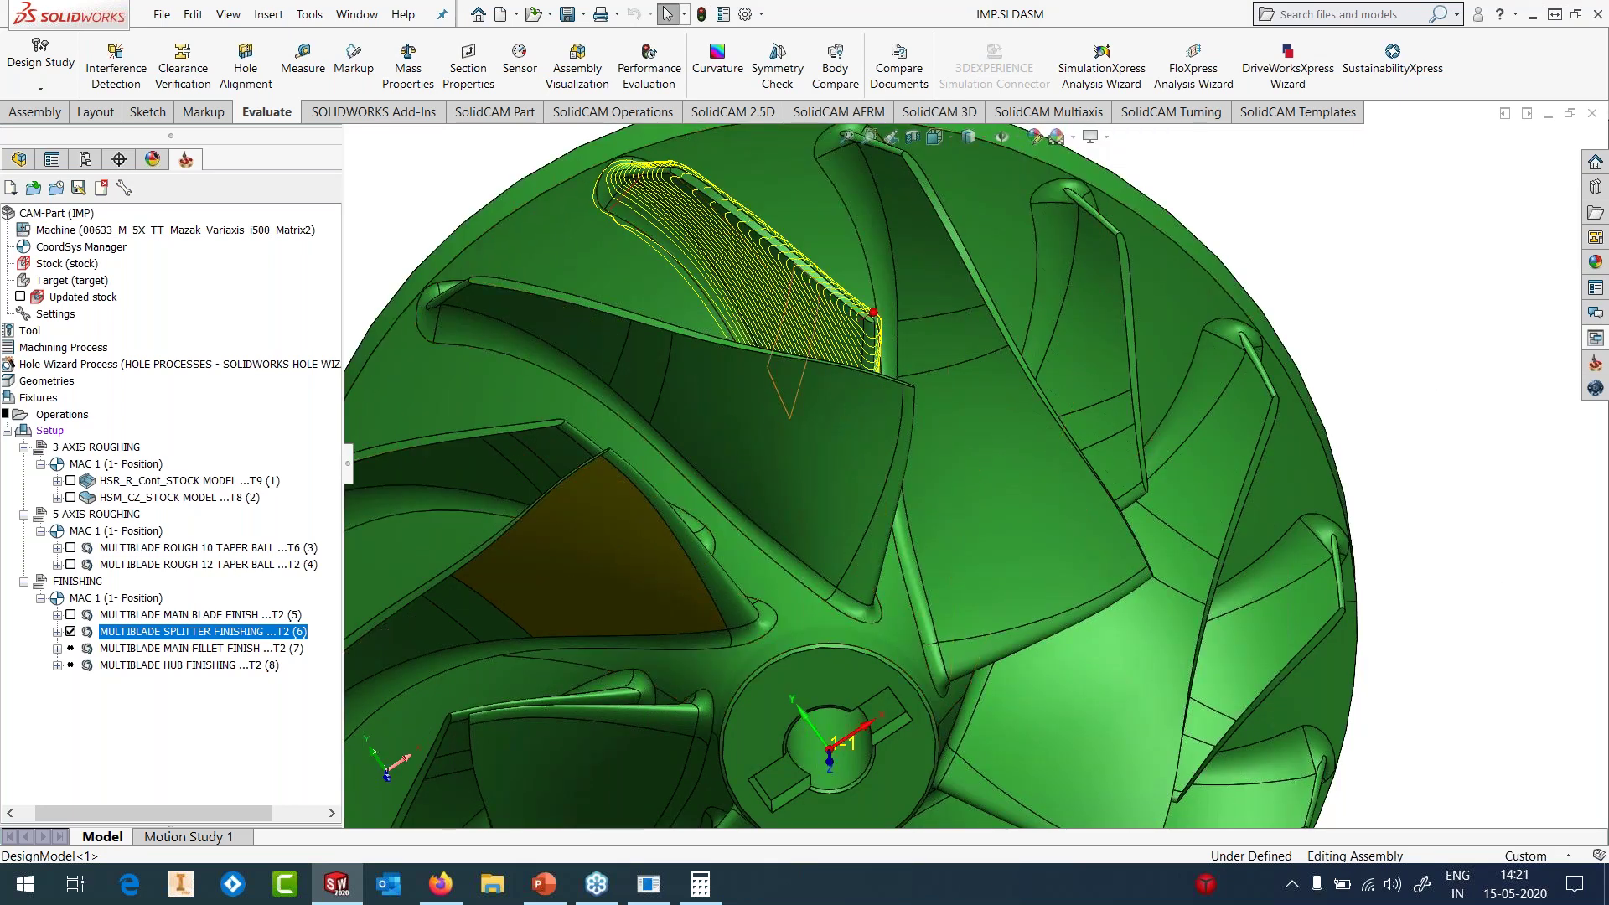
pyautogui.click(70, 632)
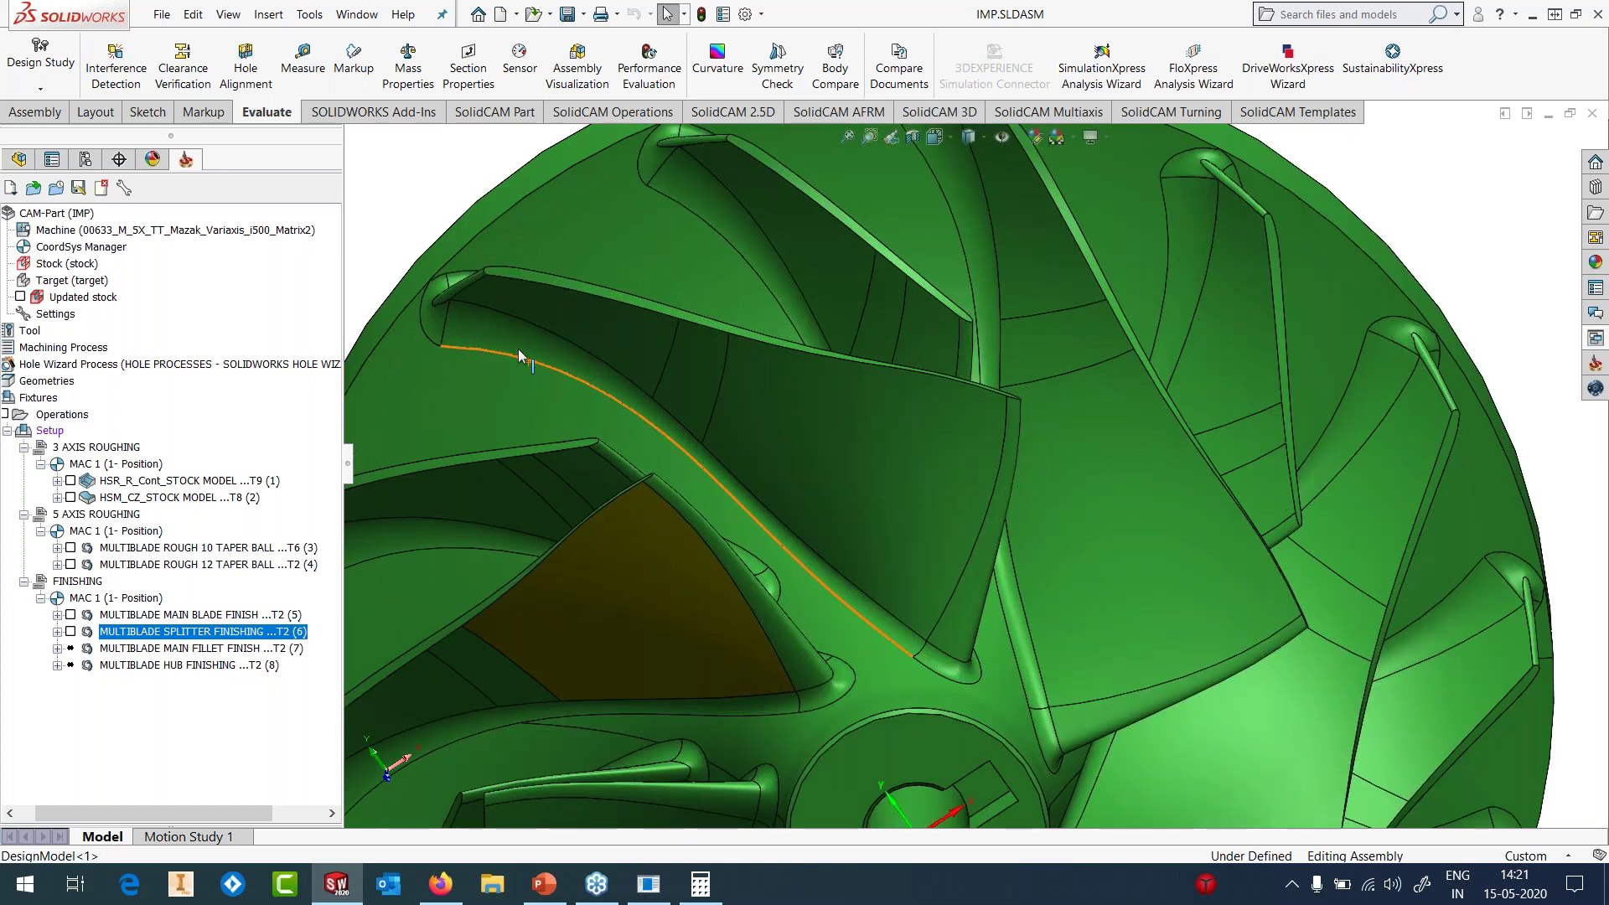
# - Select the fillet face at a main blade's base and review the geometry settings of the MULTIBLADE MAIN FILLET FINISH operation
pyautogui.scroll(-3, 518, 348)
pyautogui.click(545, 327)
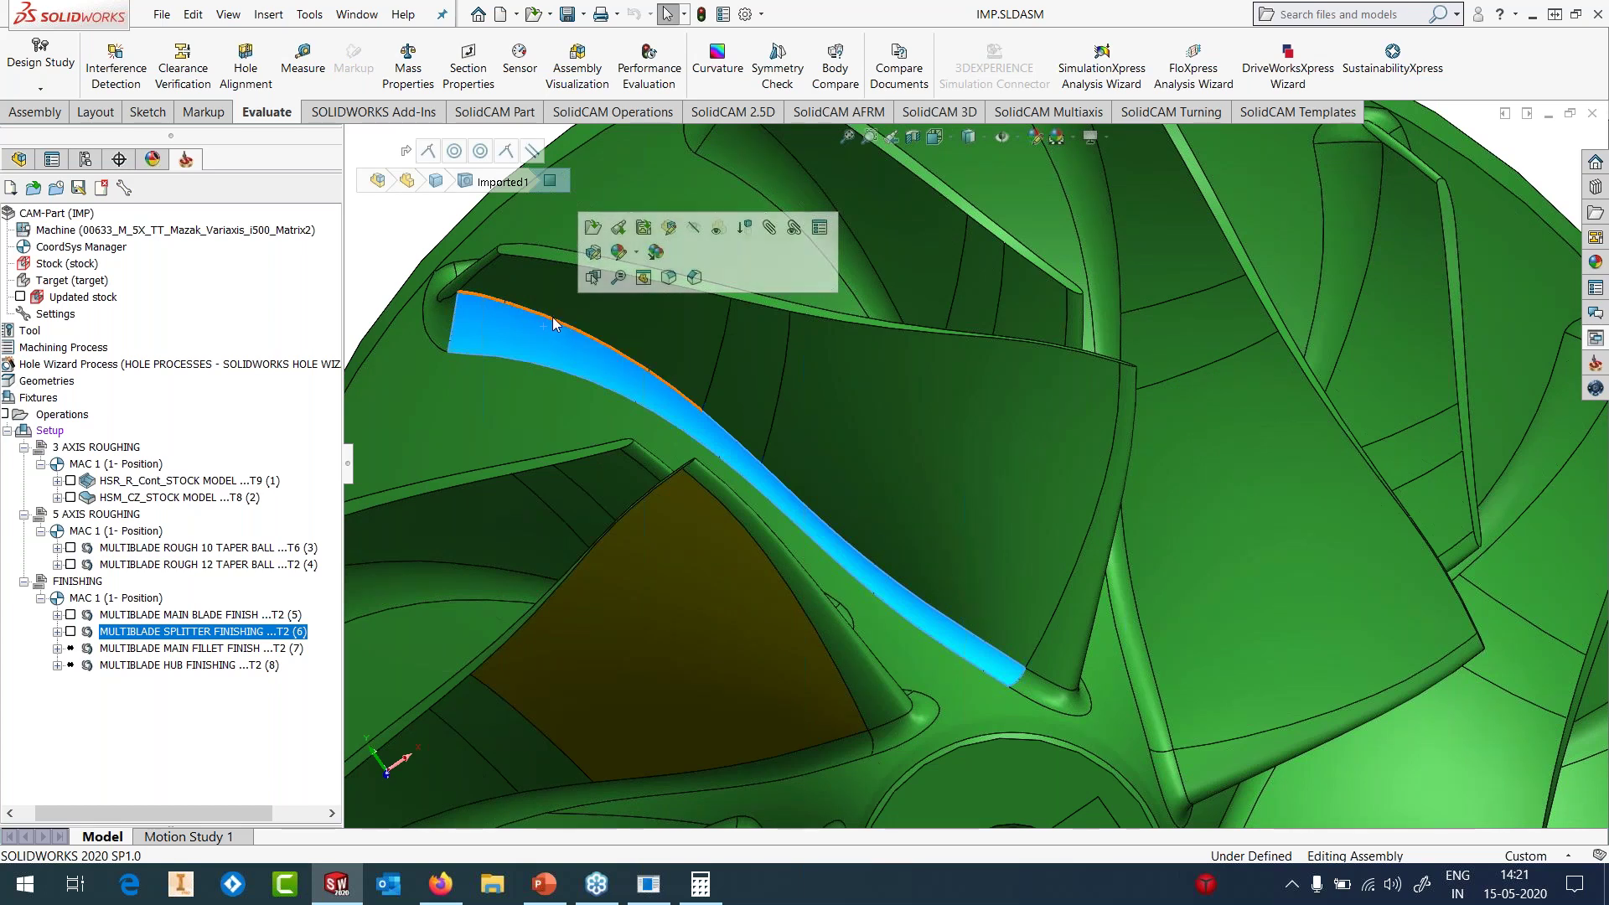
pyautogui.rightClick(108, 654)
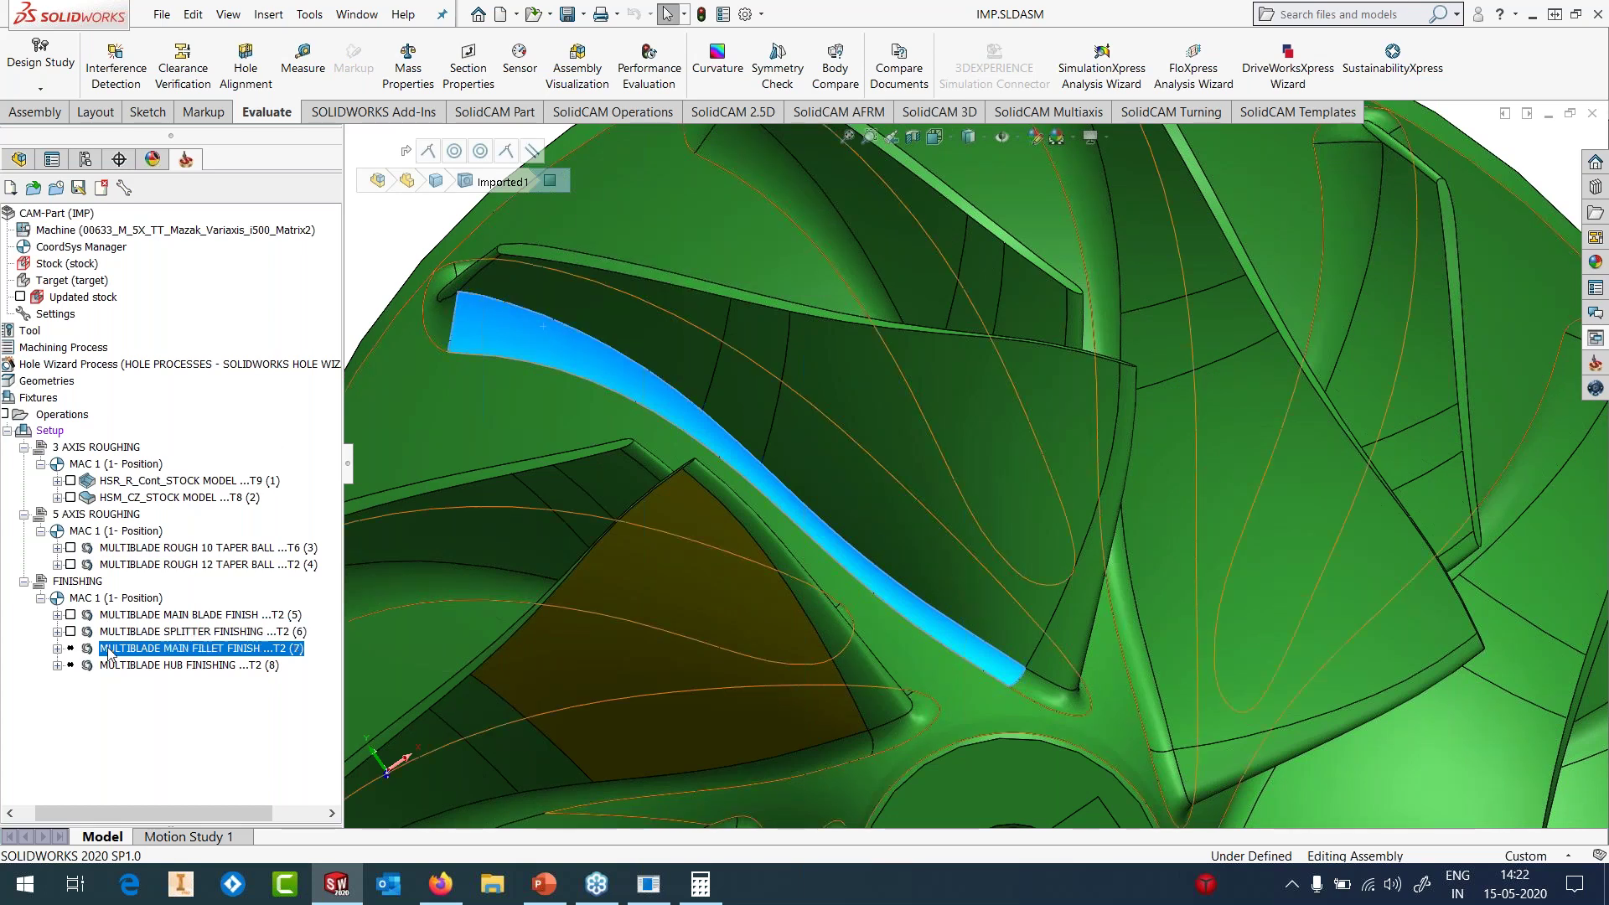
pyautogui.click(198, 214)
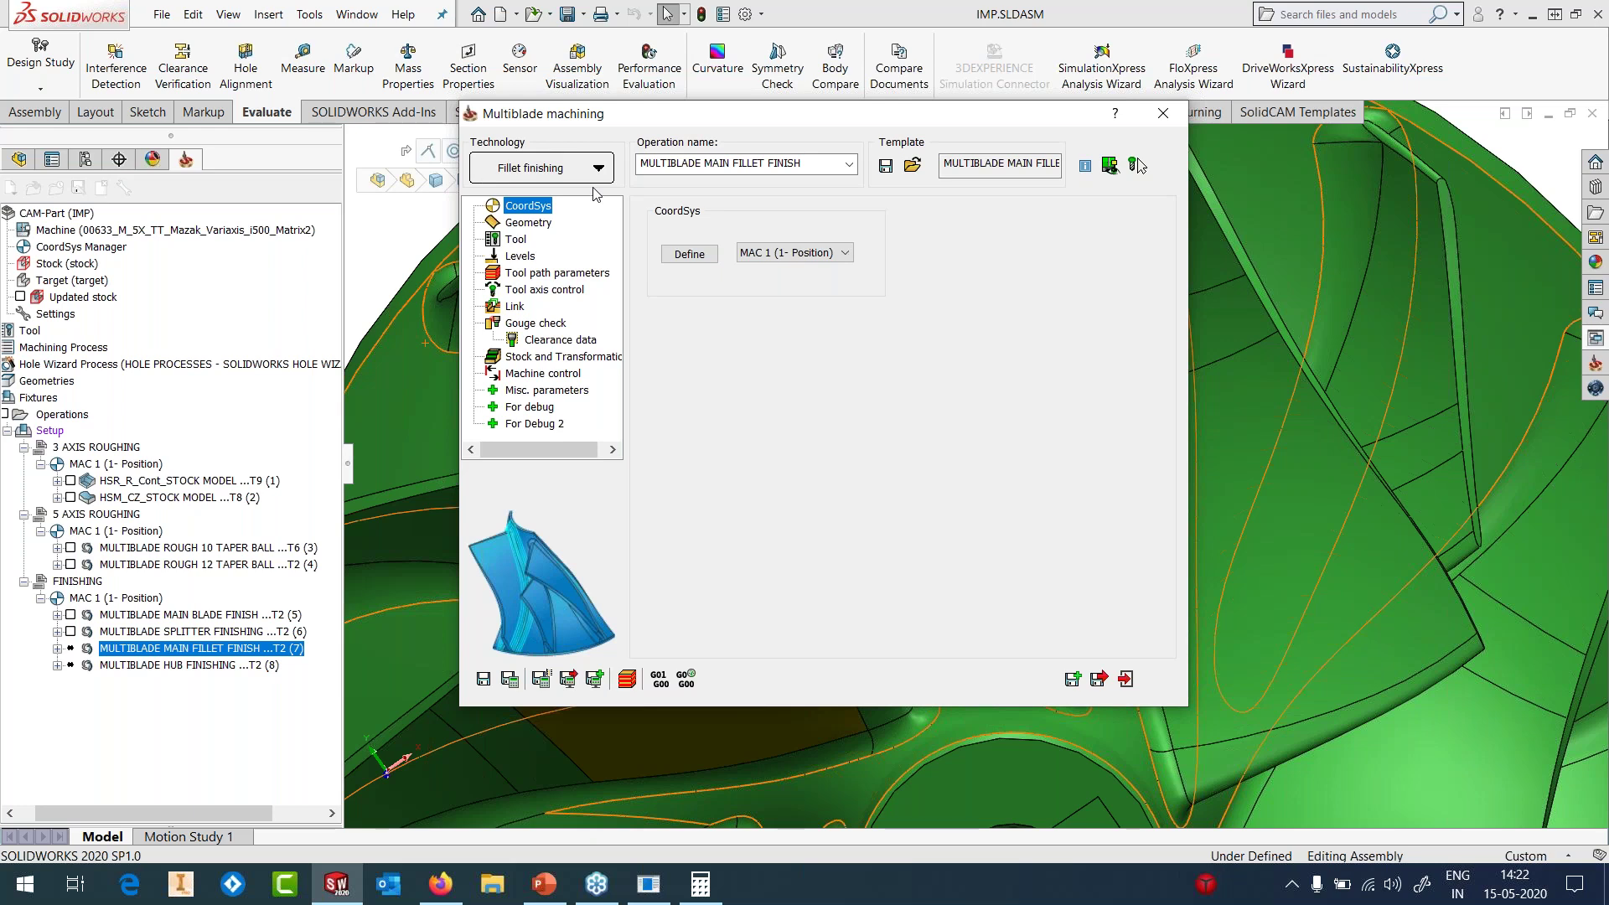
pyautogui.click(542, 224)
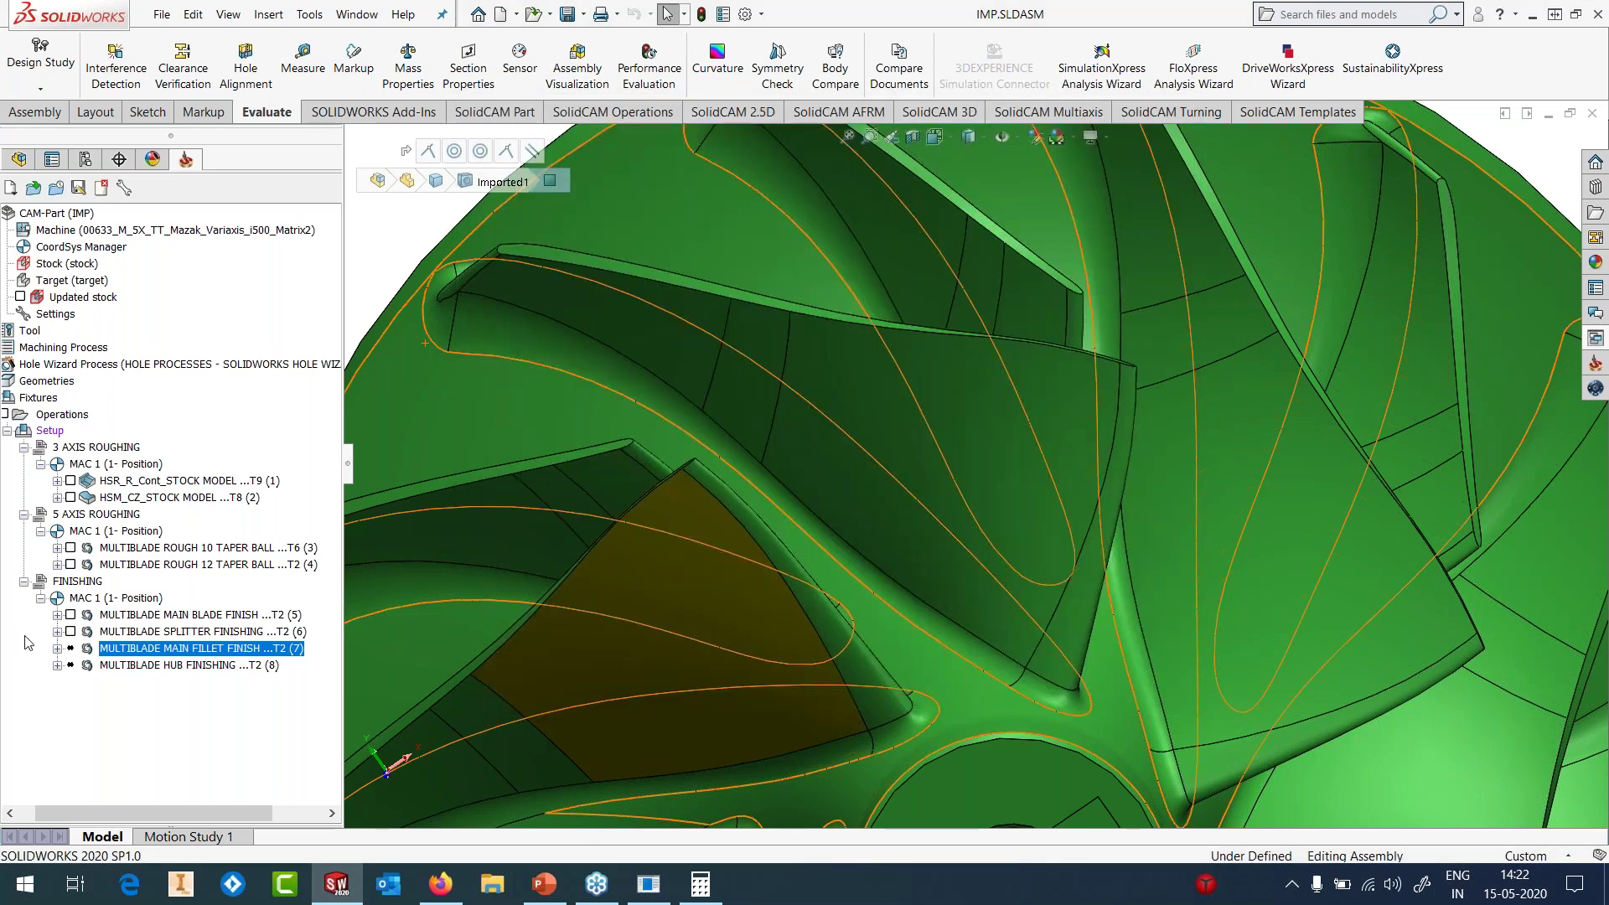
# - Show the faces24 geometry of the MULTIBLADE MAIN FILLET FINISH operation on the model and close the geometry display
pyautogui.rightClick(126, 667)
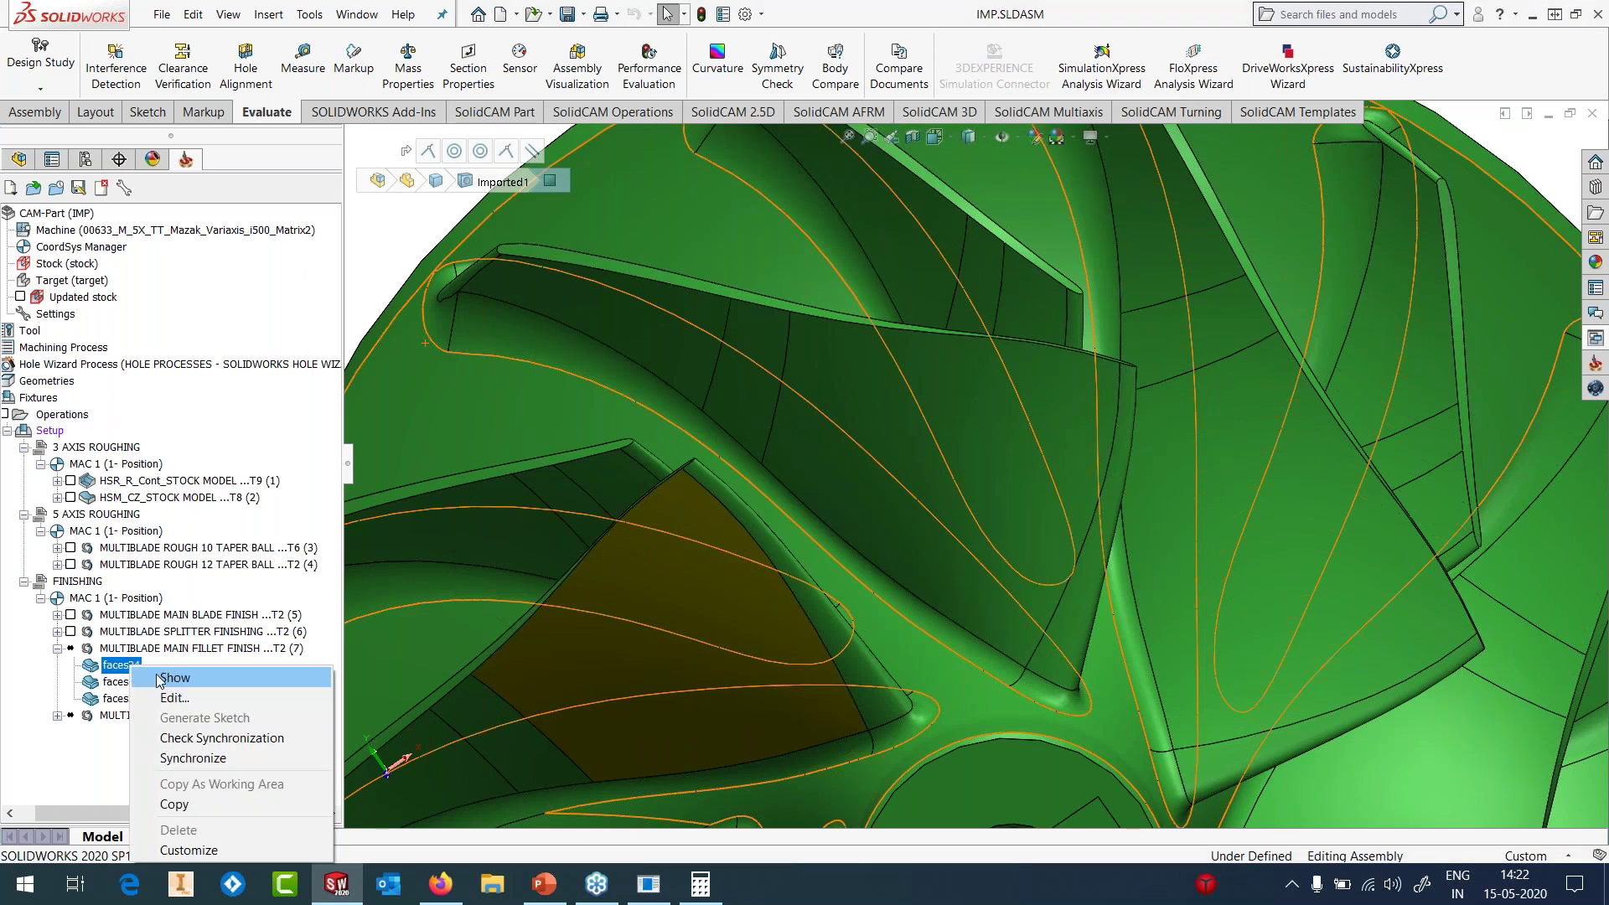
pyautogui.click(177, 675)
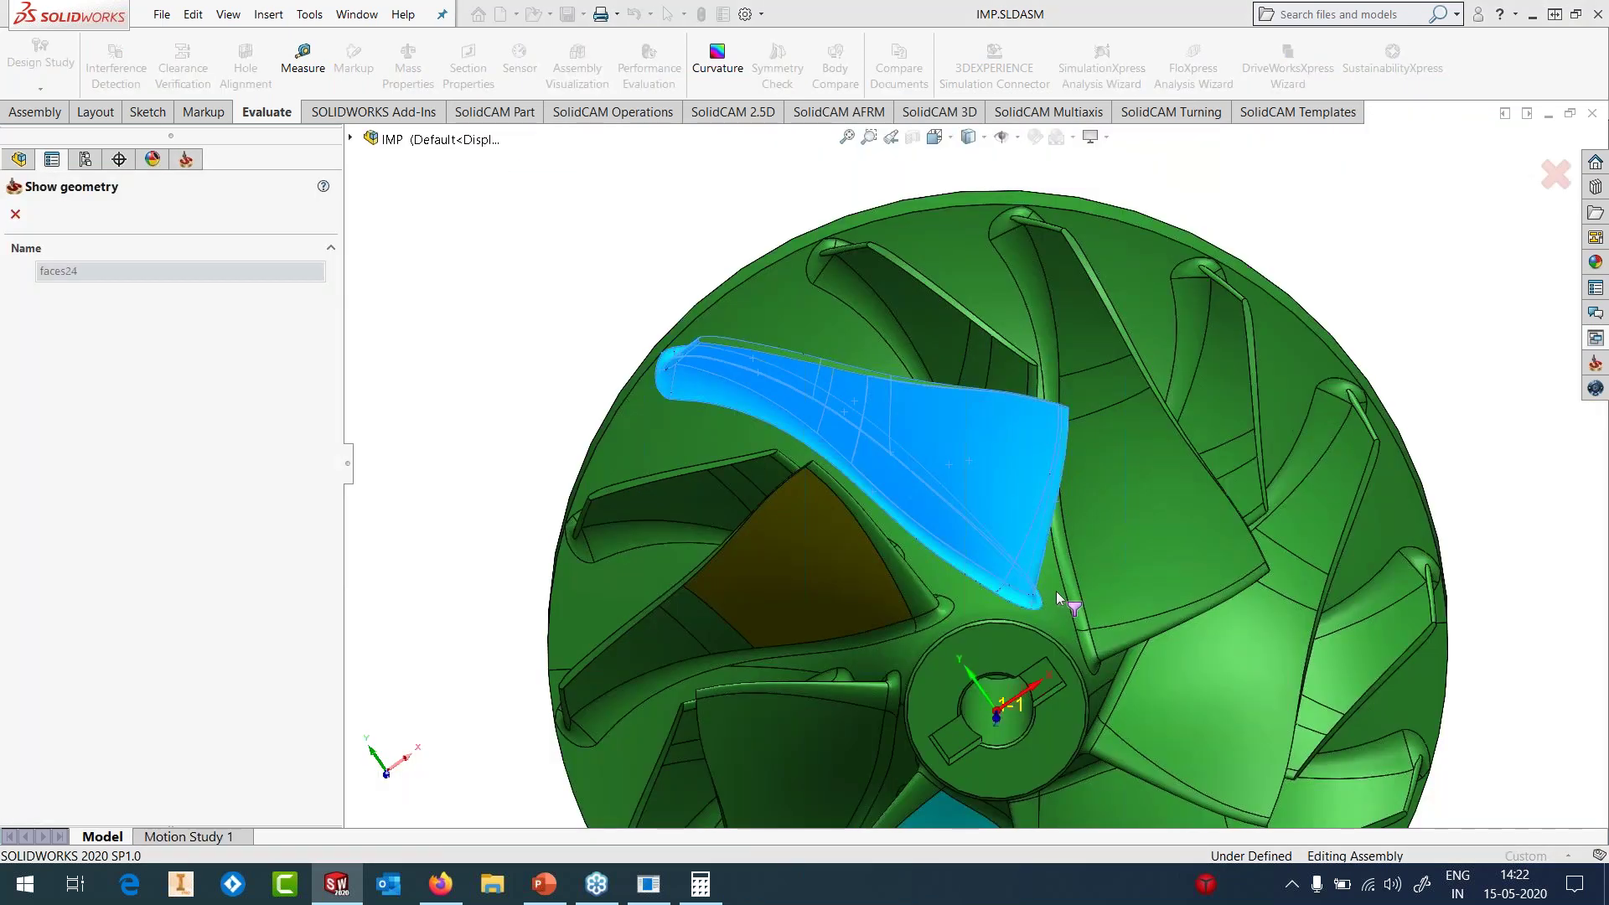
pyautogui.click(15, 213)
# - Calculate the MULTIBLADE MAIN FILLET FINISH operation, inspect its toolpath around the blade's base, and hide the toolpath
pyautogui.rightClick(187, 649)
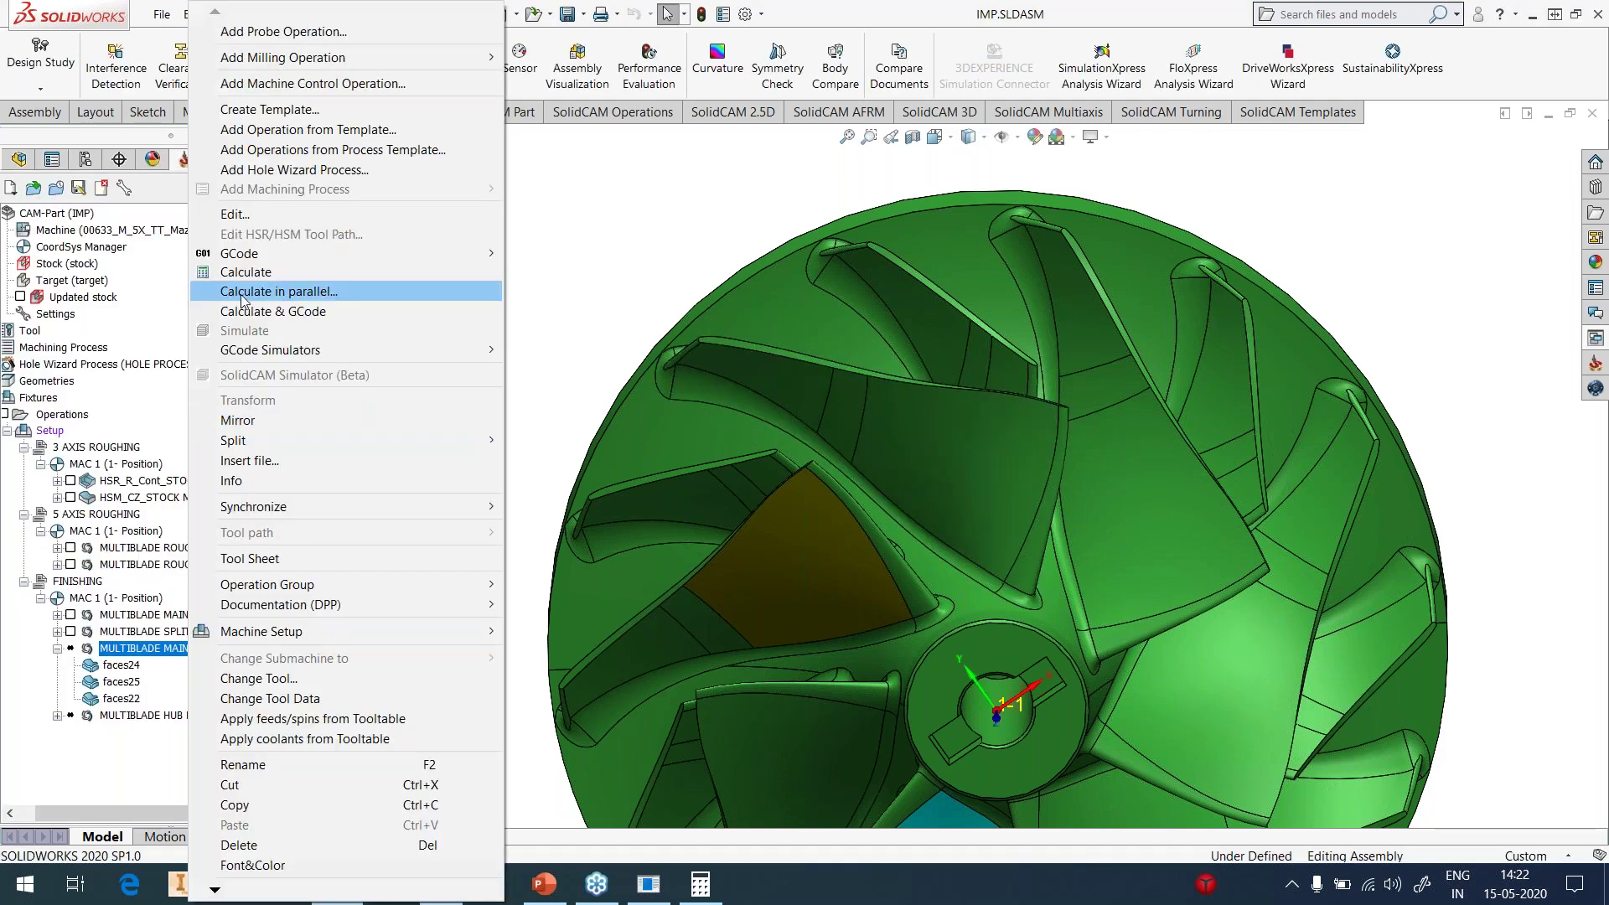
pyautogui.click(248, 268)
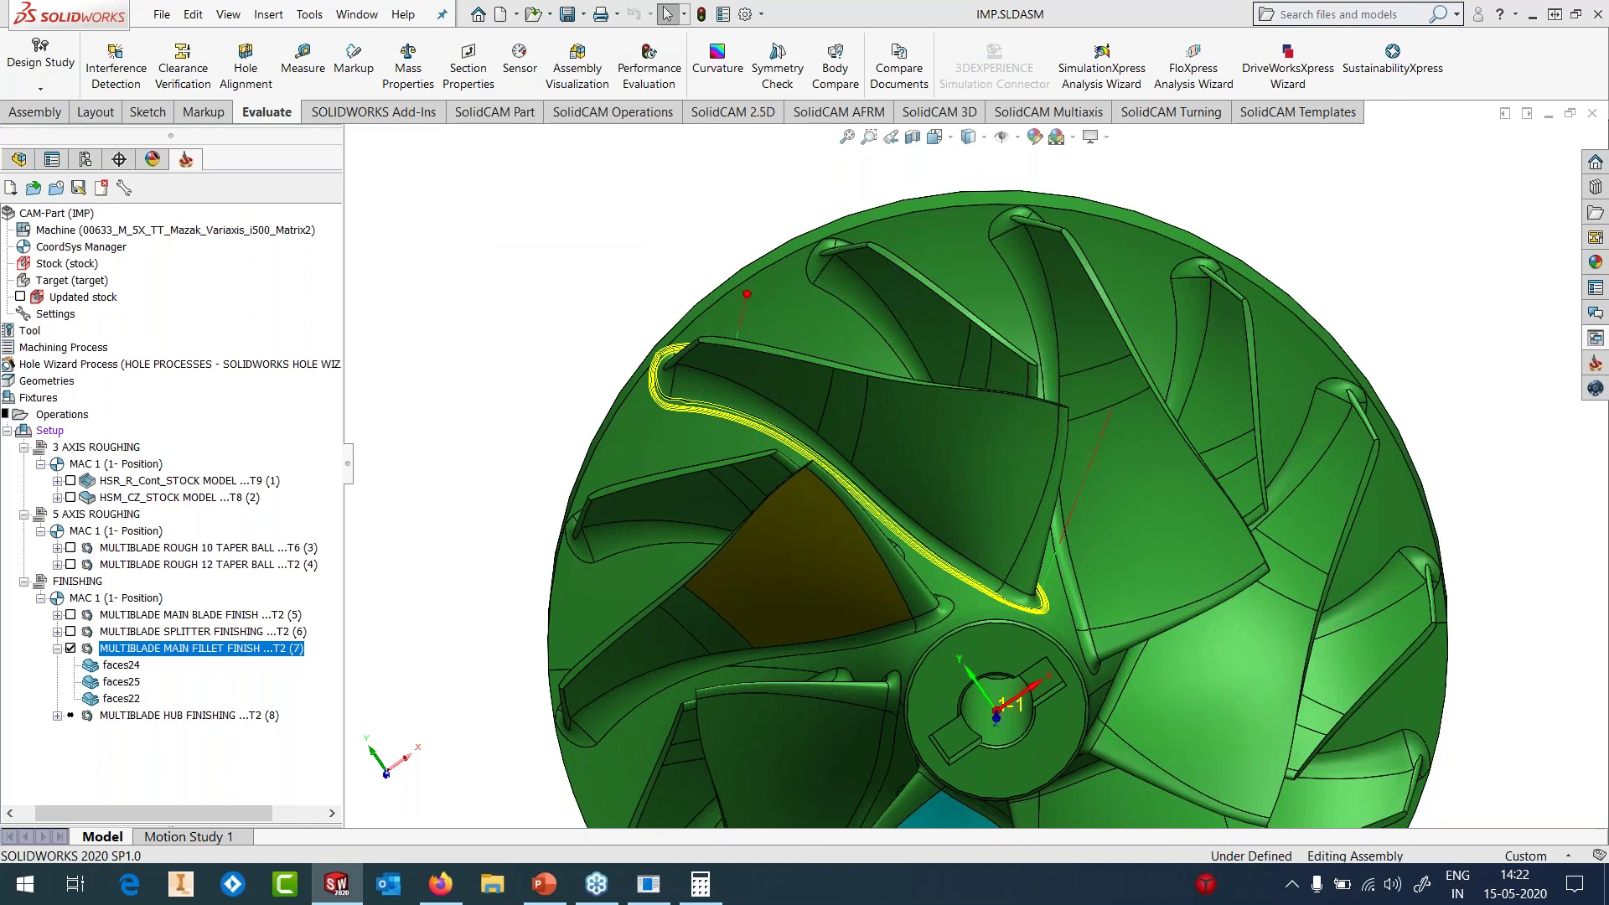
pyautogui.scroll(1, 789, 380)
pyautogui.moveTo(787, 379); pyautogui.dragTo(630, 589, button='middle')
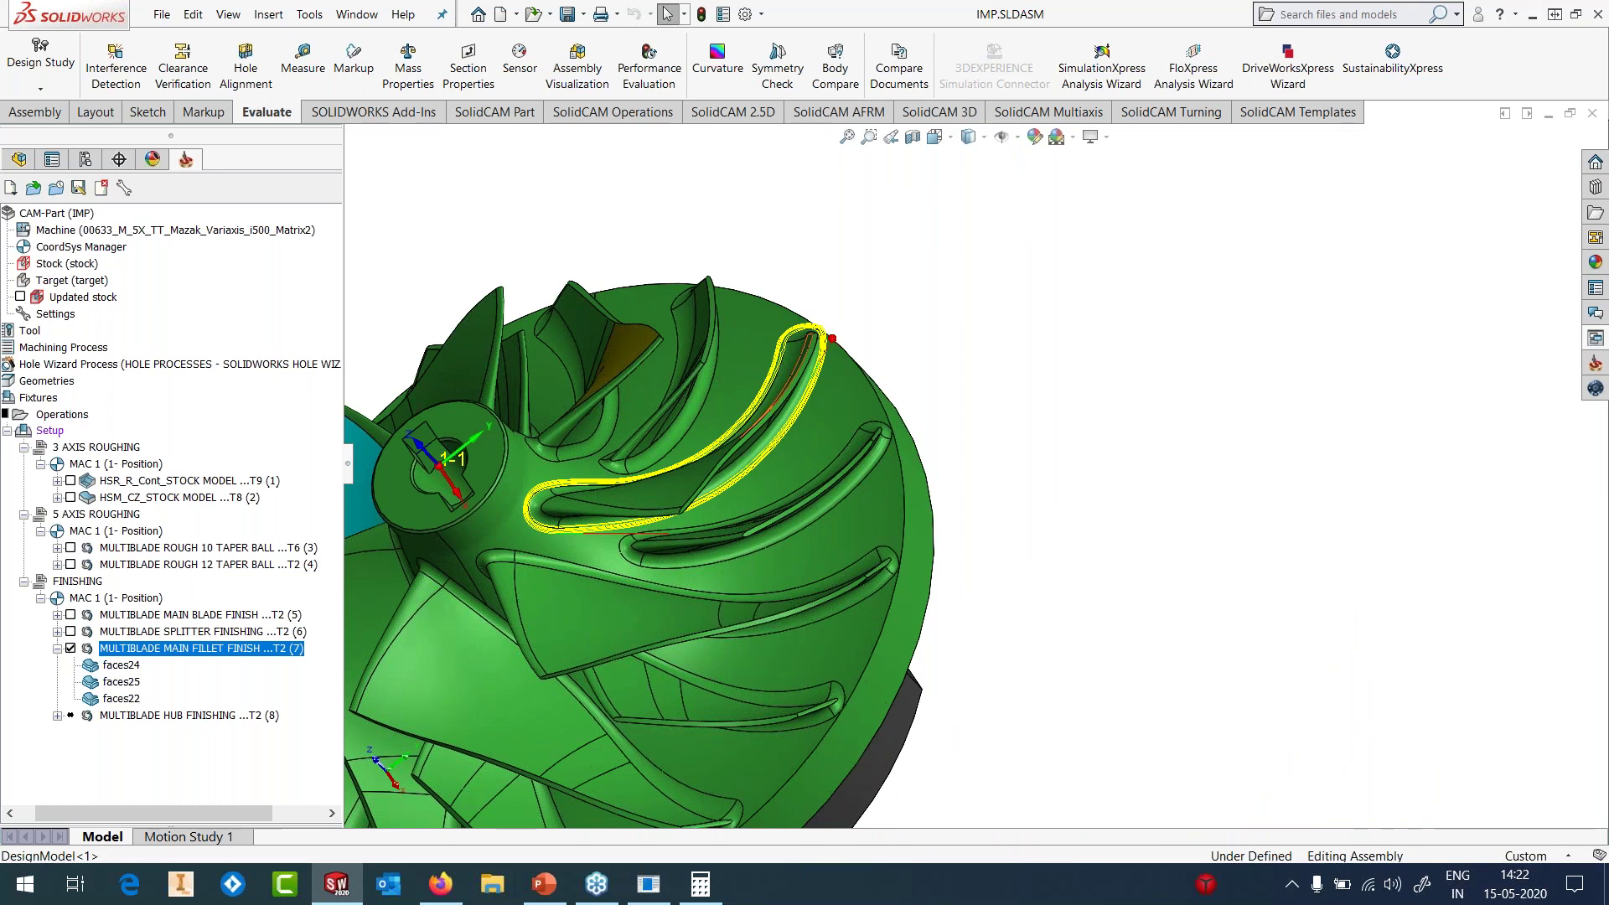
pyautogui.scroll(-2, 600, 527)
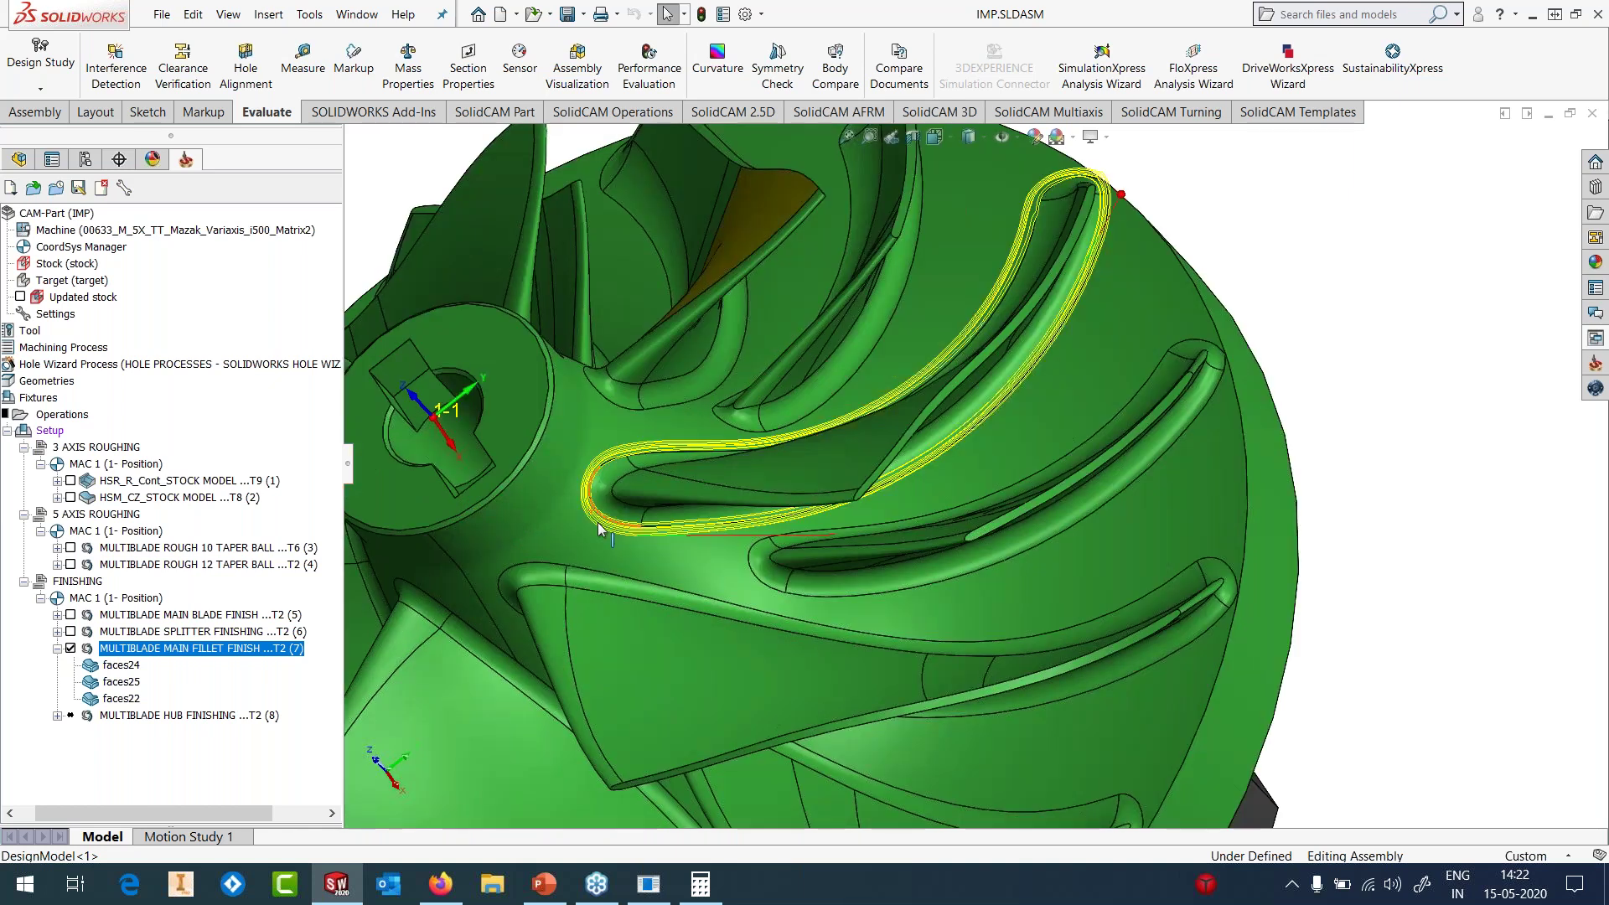
pyautogui.scroll(-2, 620, 526)
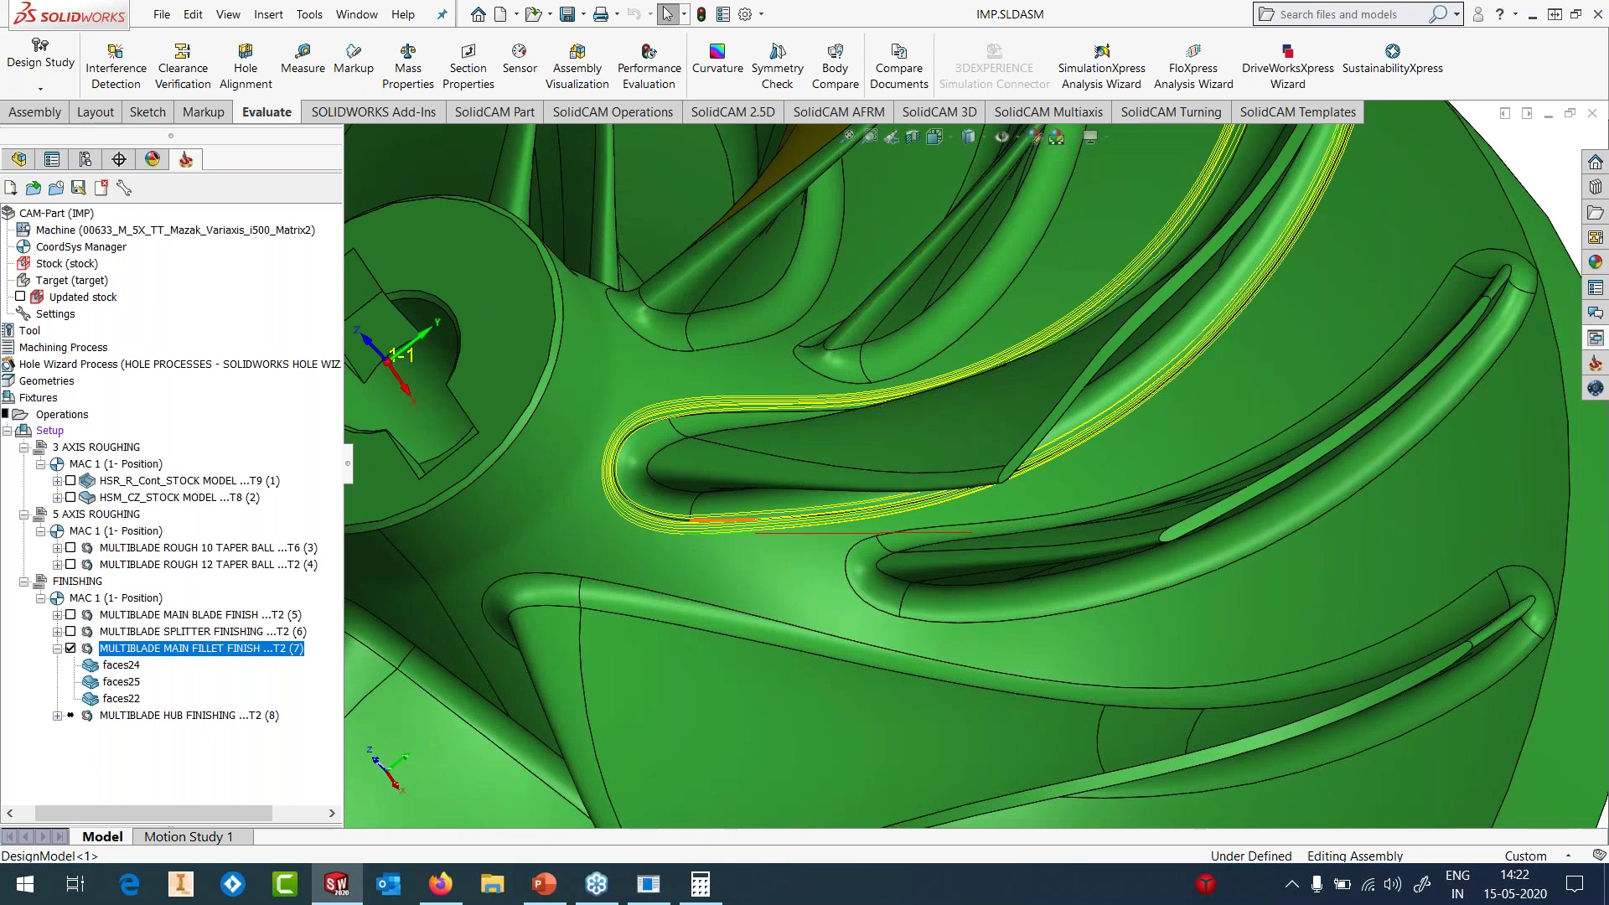
pyautogui.scroll(3, 687, 535)
pyautogui.click(69, 649)
# - Open the MULTIBLADE HUB FINISHING operation and review its geometry, tool, surface quality and slice settings
pyautogui.rightClick(106, 668)
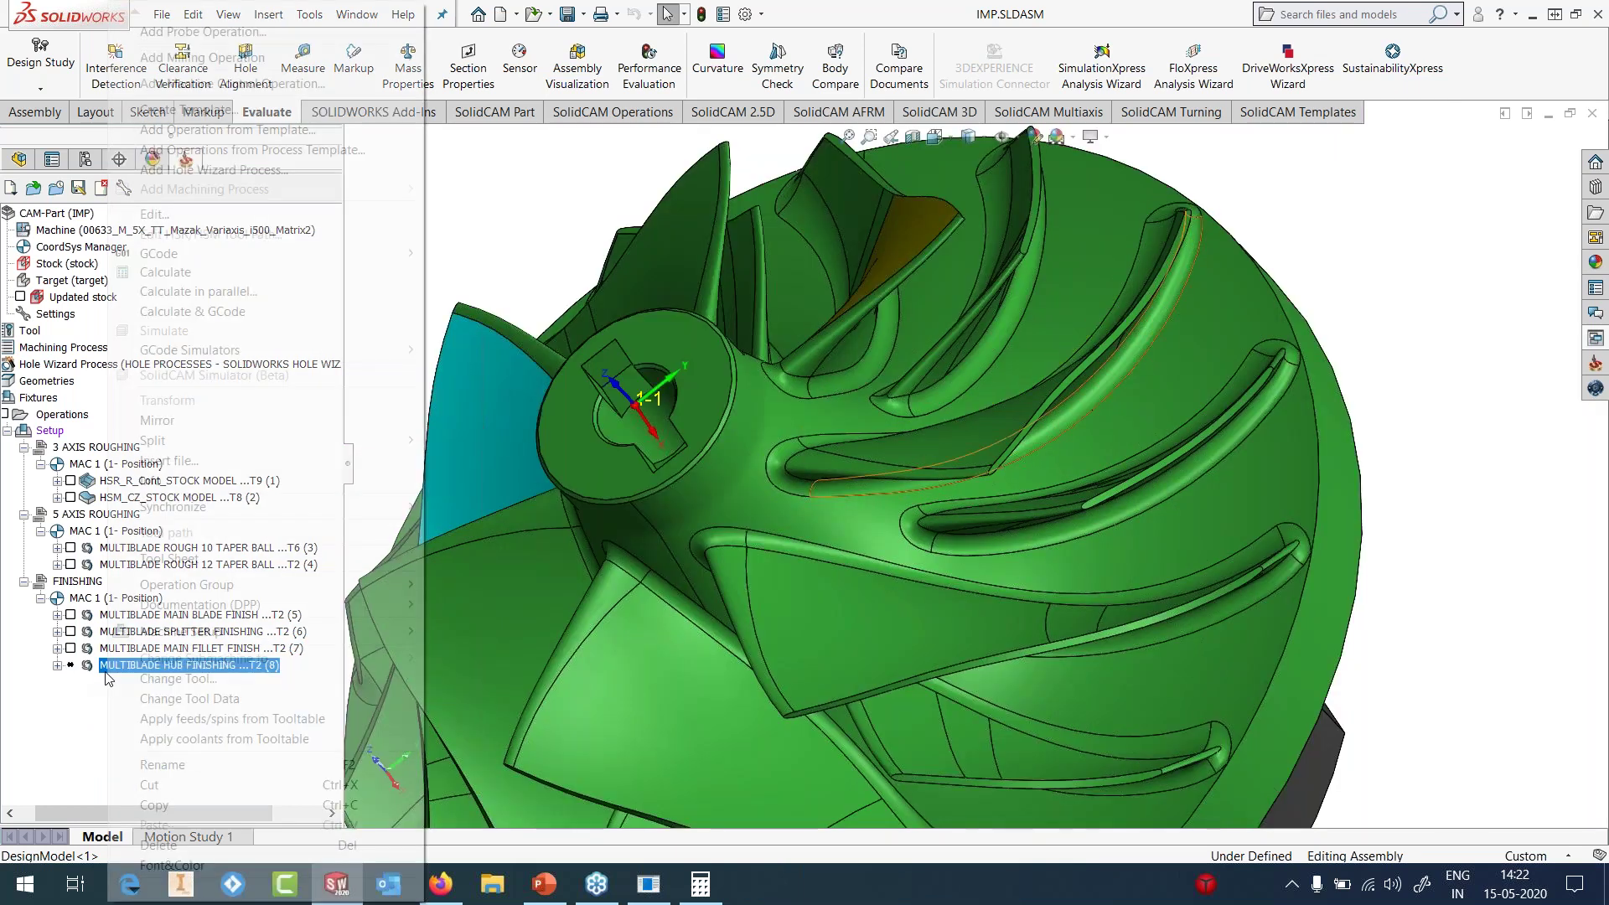
pyautogui.click(155, 213)
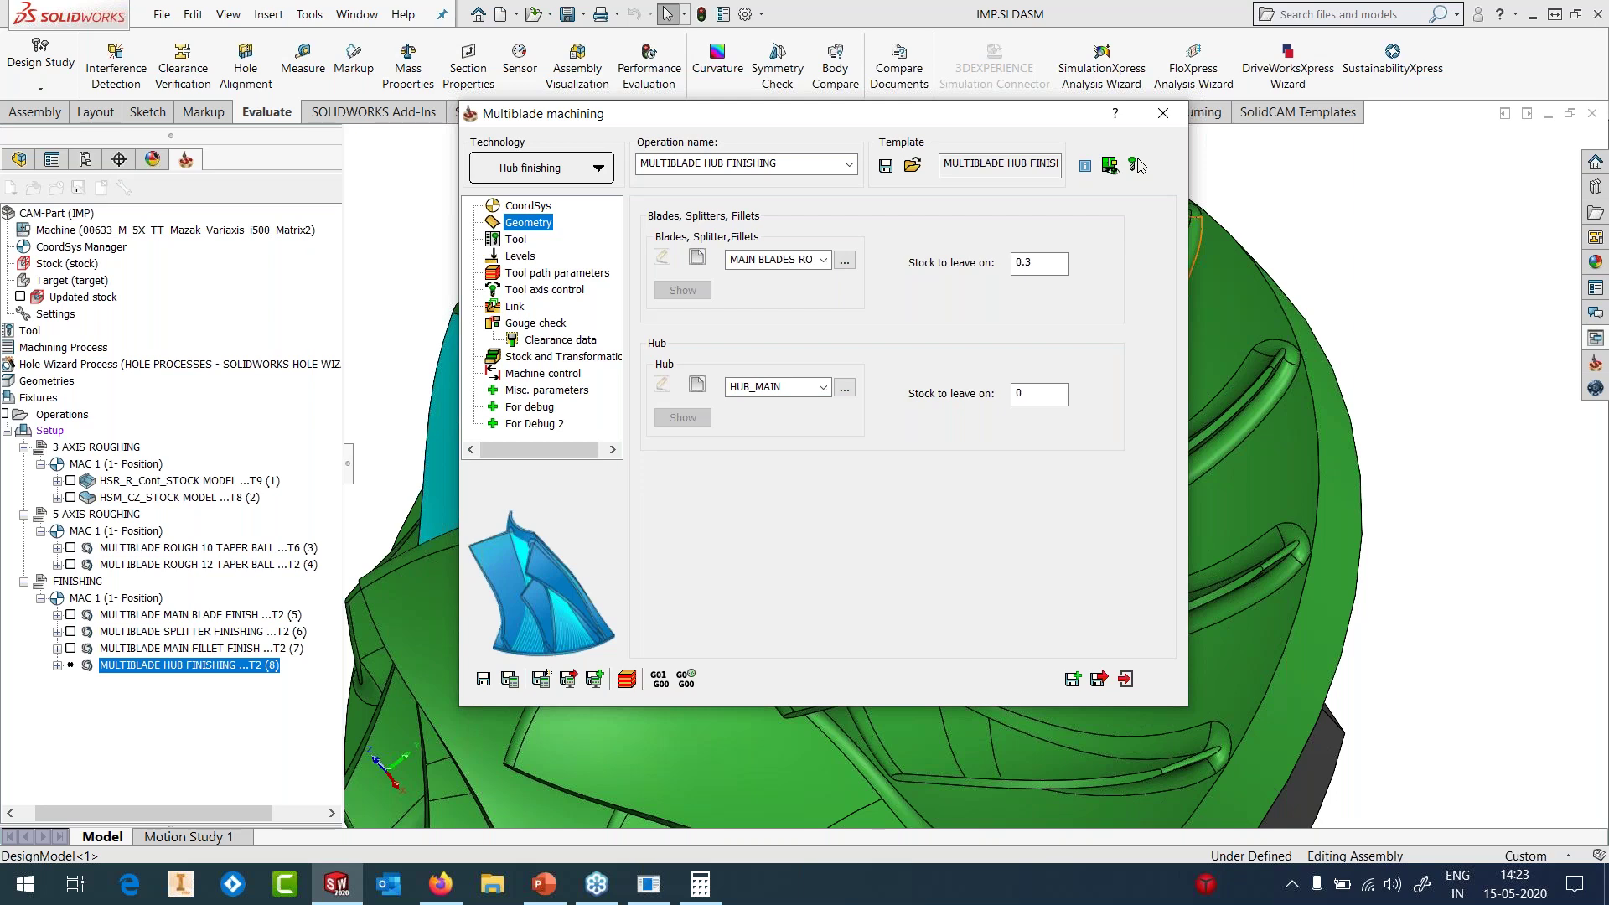
pyautogui.click(517, 240)
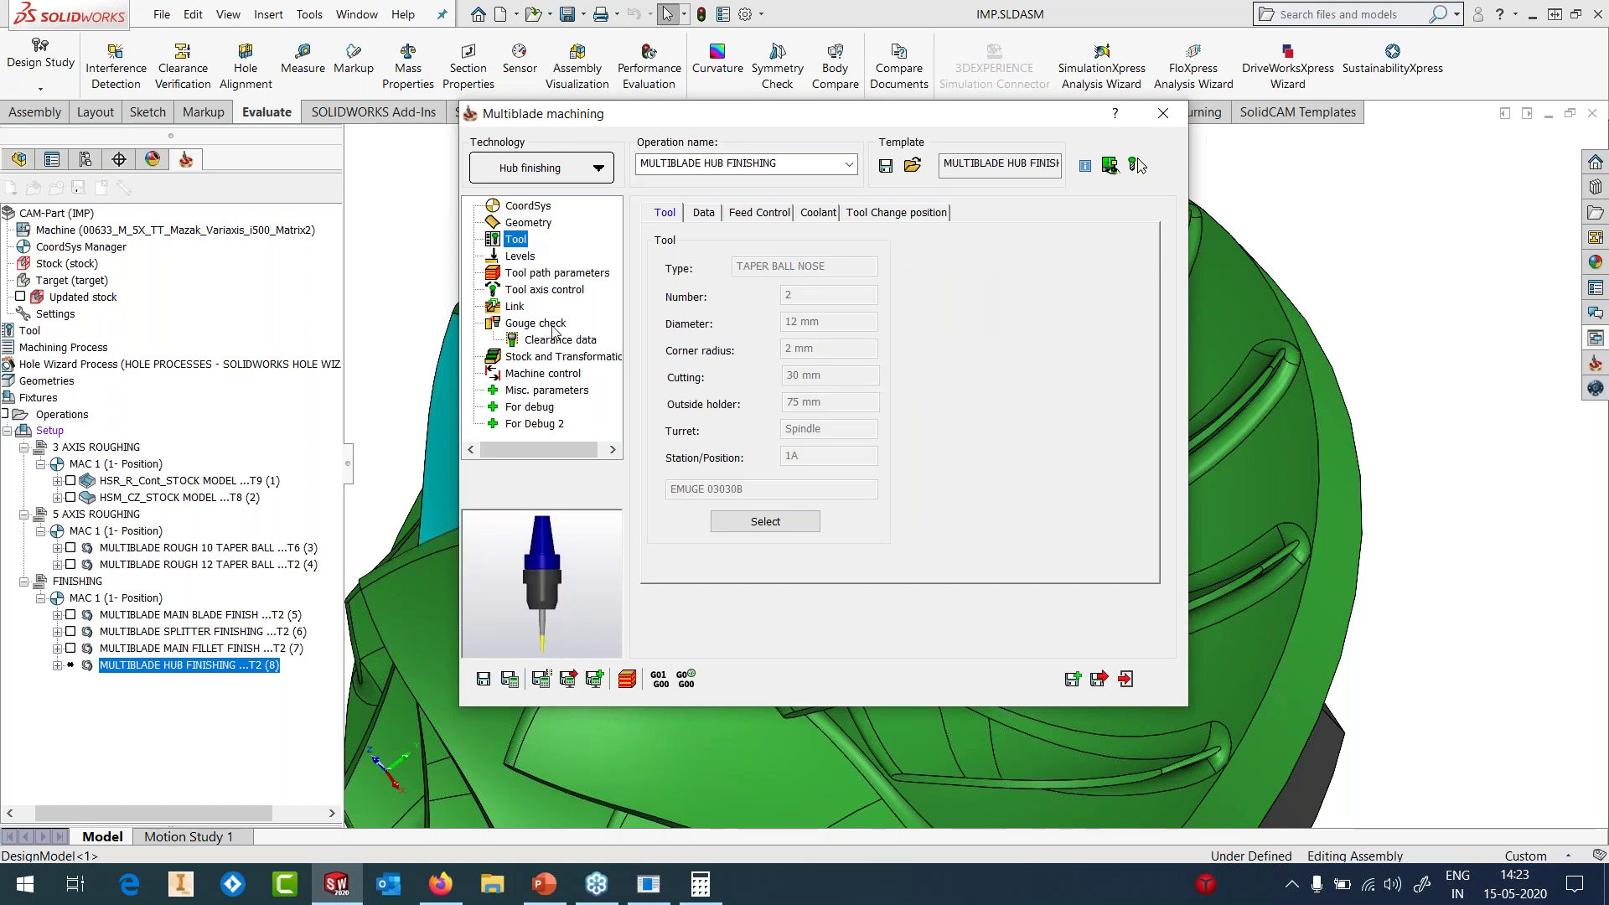
pyautogui.click(538, 276)
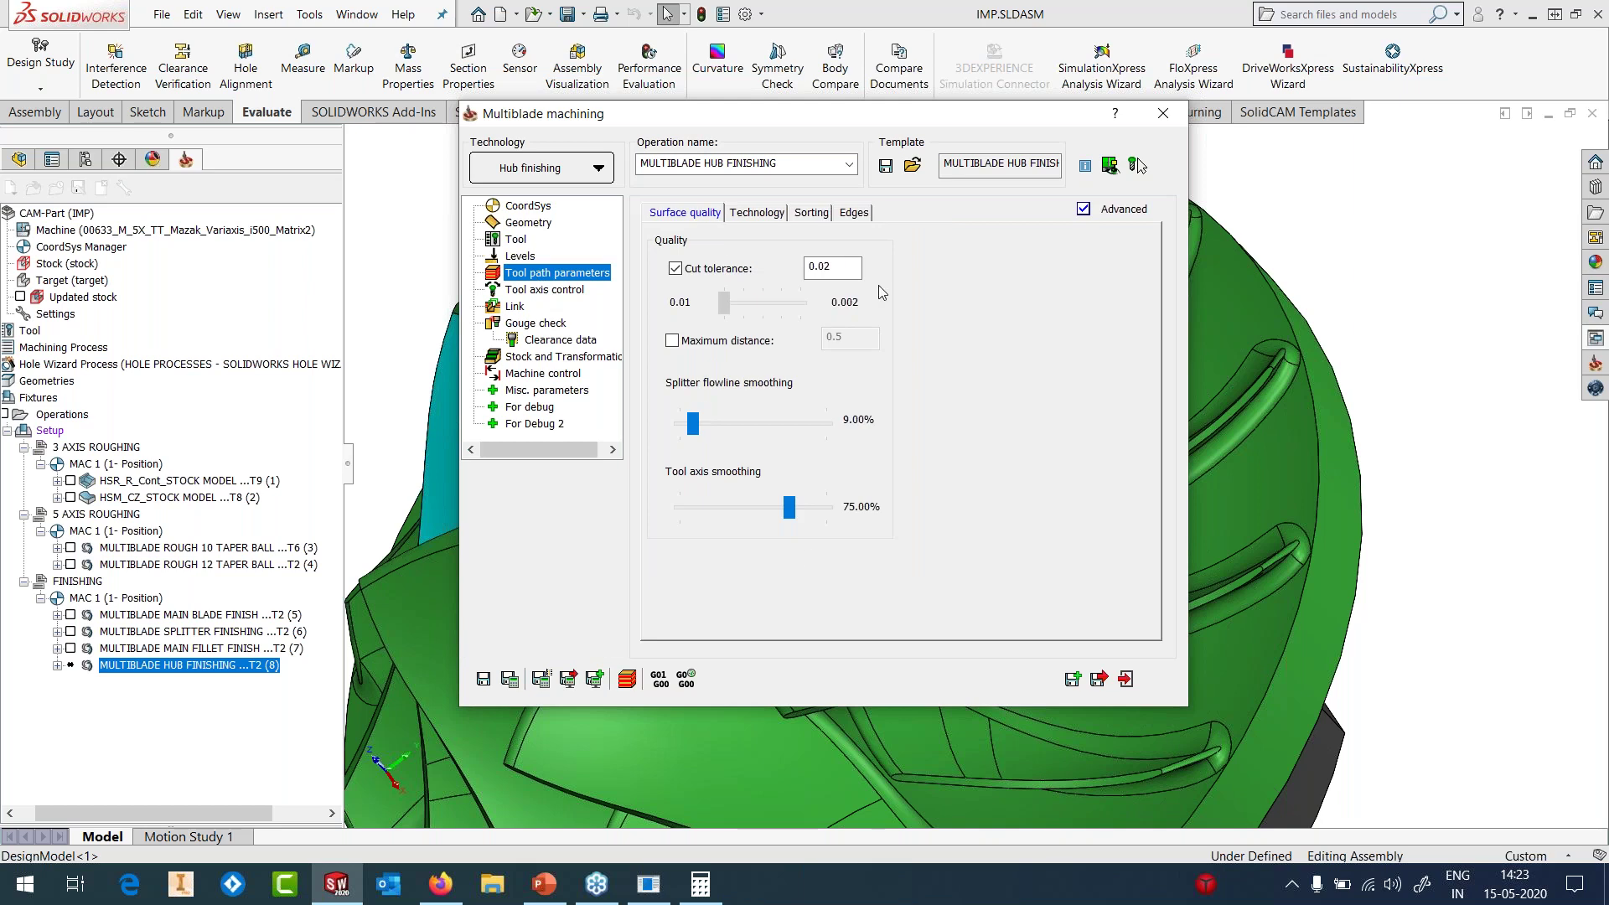
pyautogui.click(756, 215)
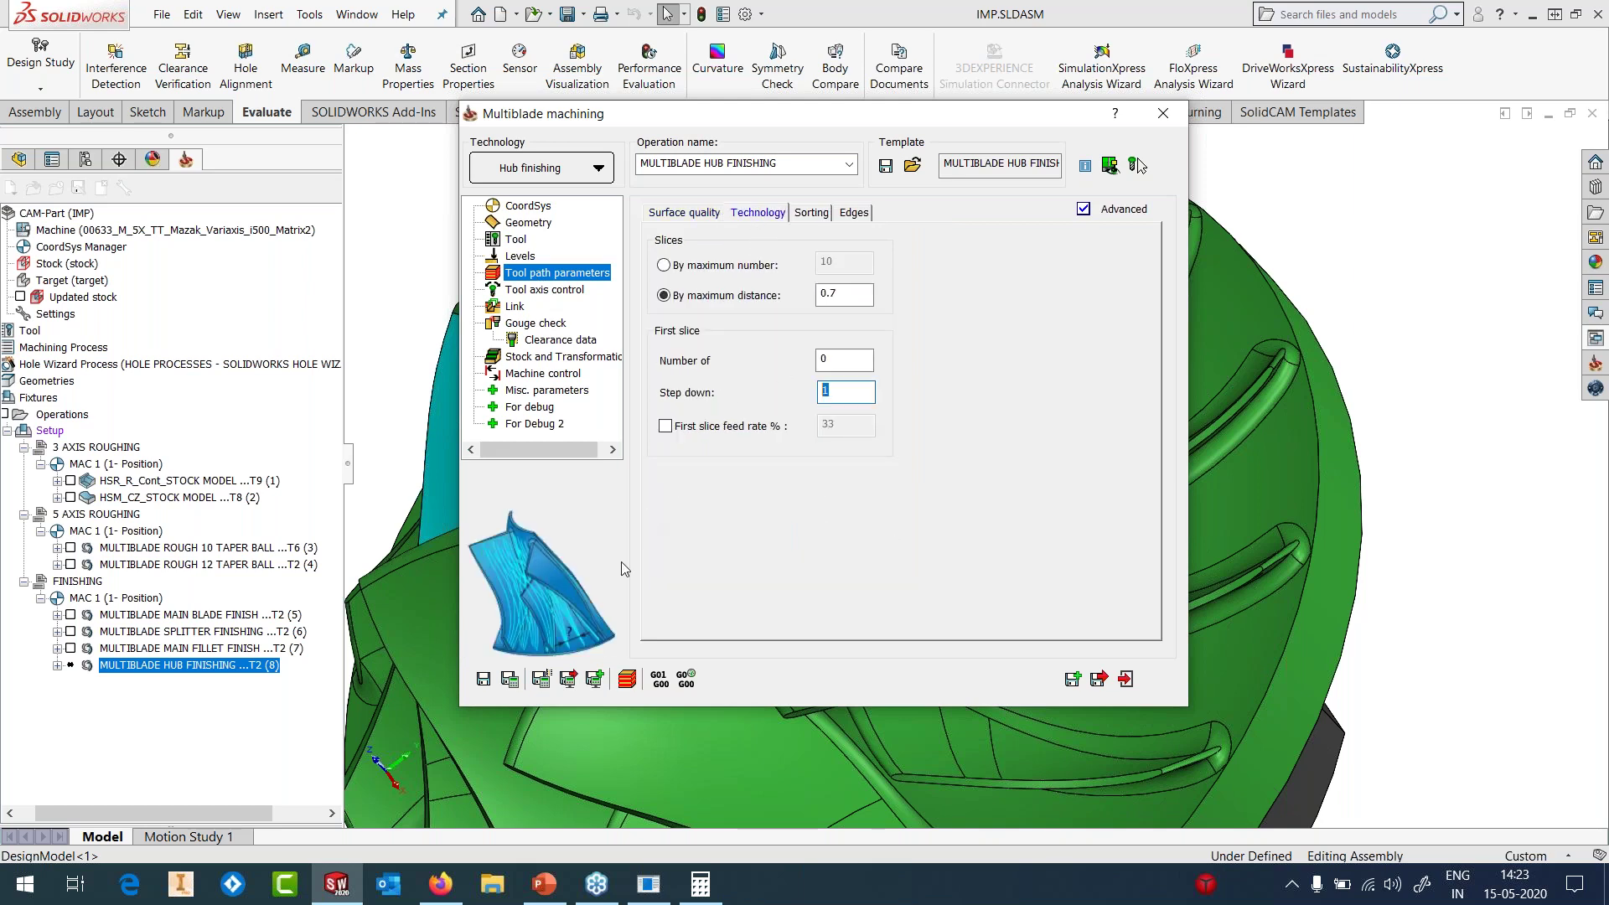
pyautogui.click(521, 242)
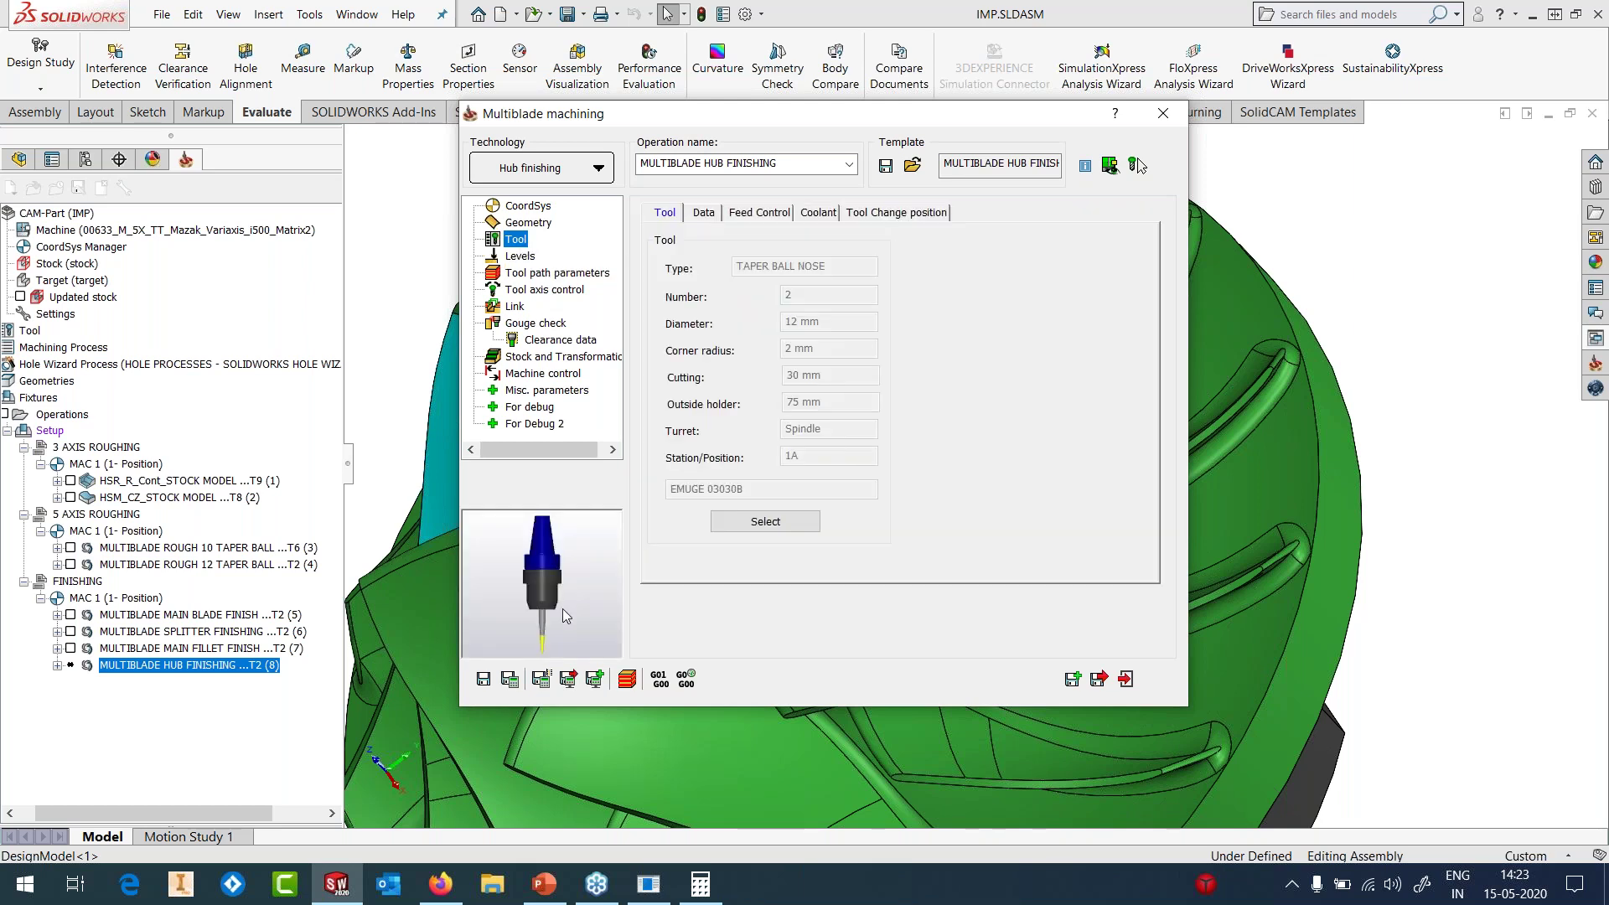
# - Save and calculate the MULTIBLADE HUB FINISHING operation, close it, and inspect the toolpath on the hub between the blades
pyautogui.click(487, 684)
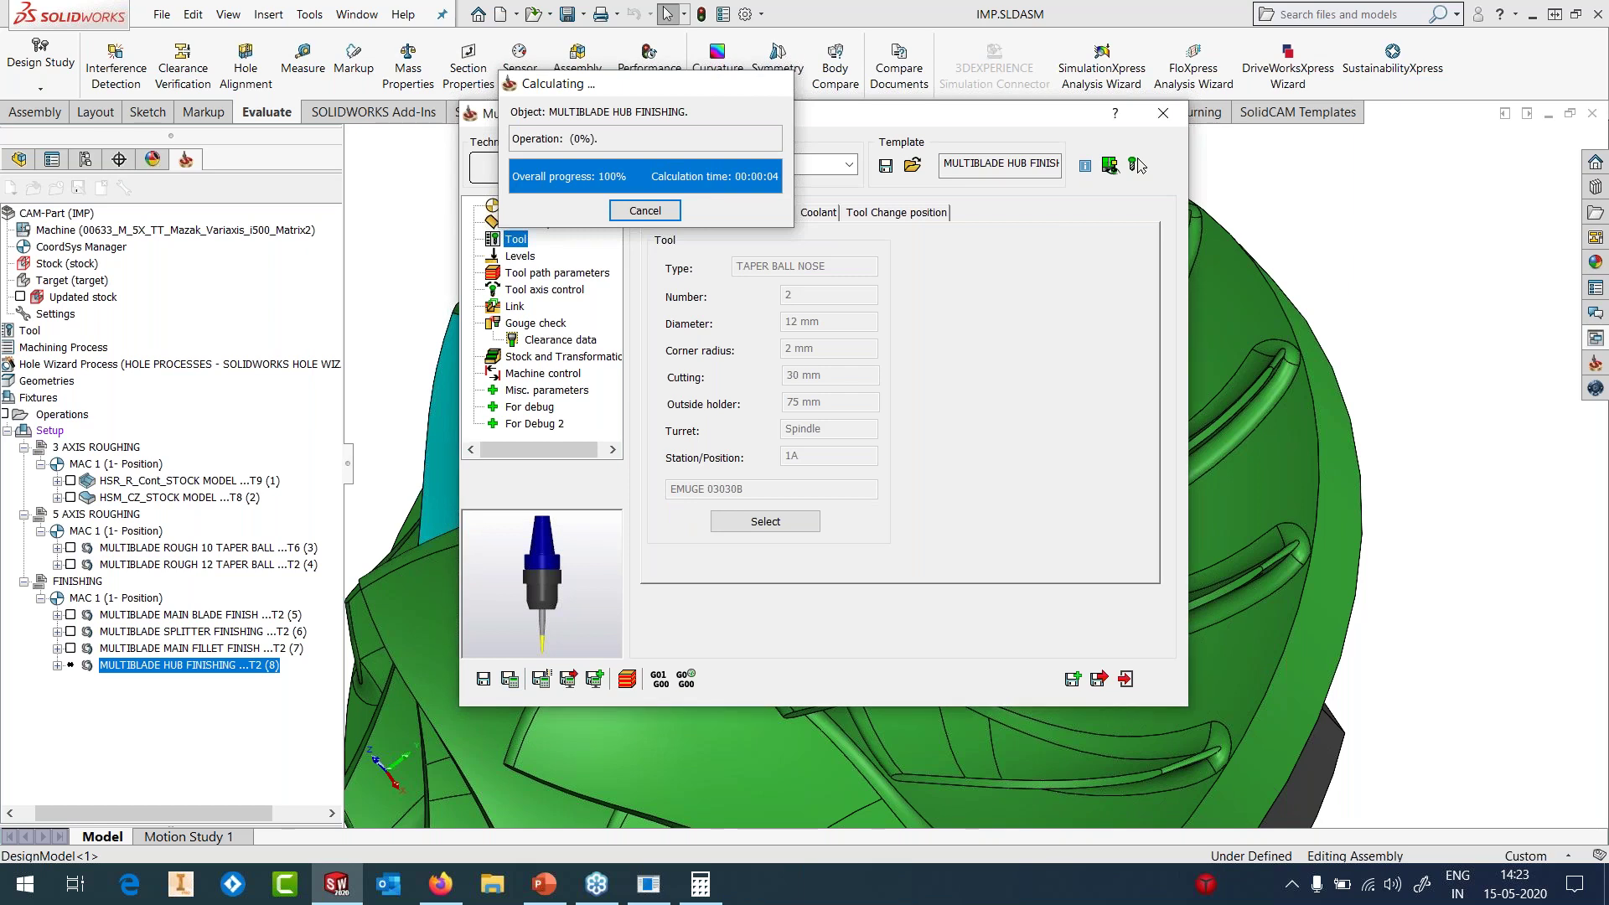
pyautogui.click(1168, 115)
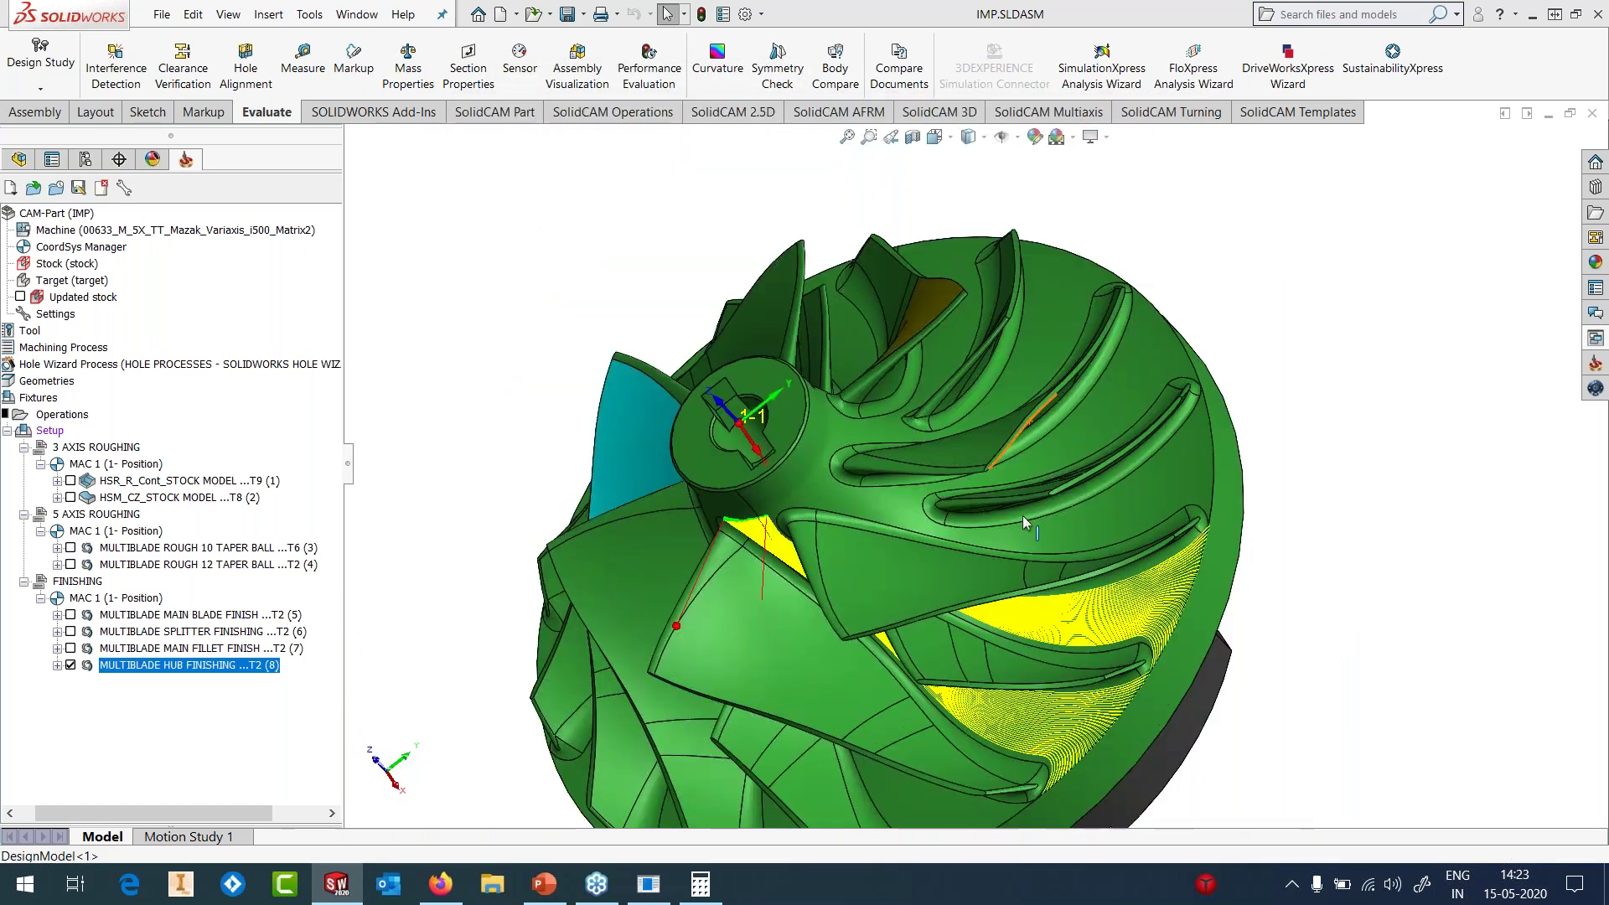
pyautogui.moveTo(1022, 516); pyautogui.dragTo(1059, 536, button='middle')
pyautogui.scroll(-5, 1059, 536)
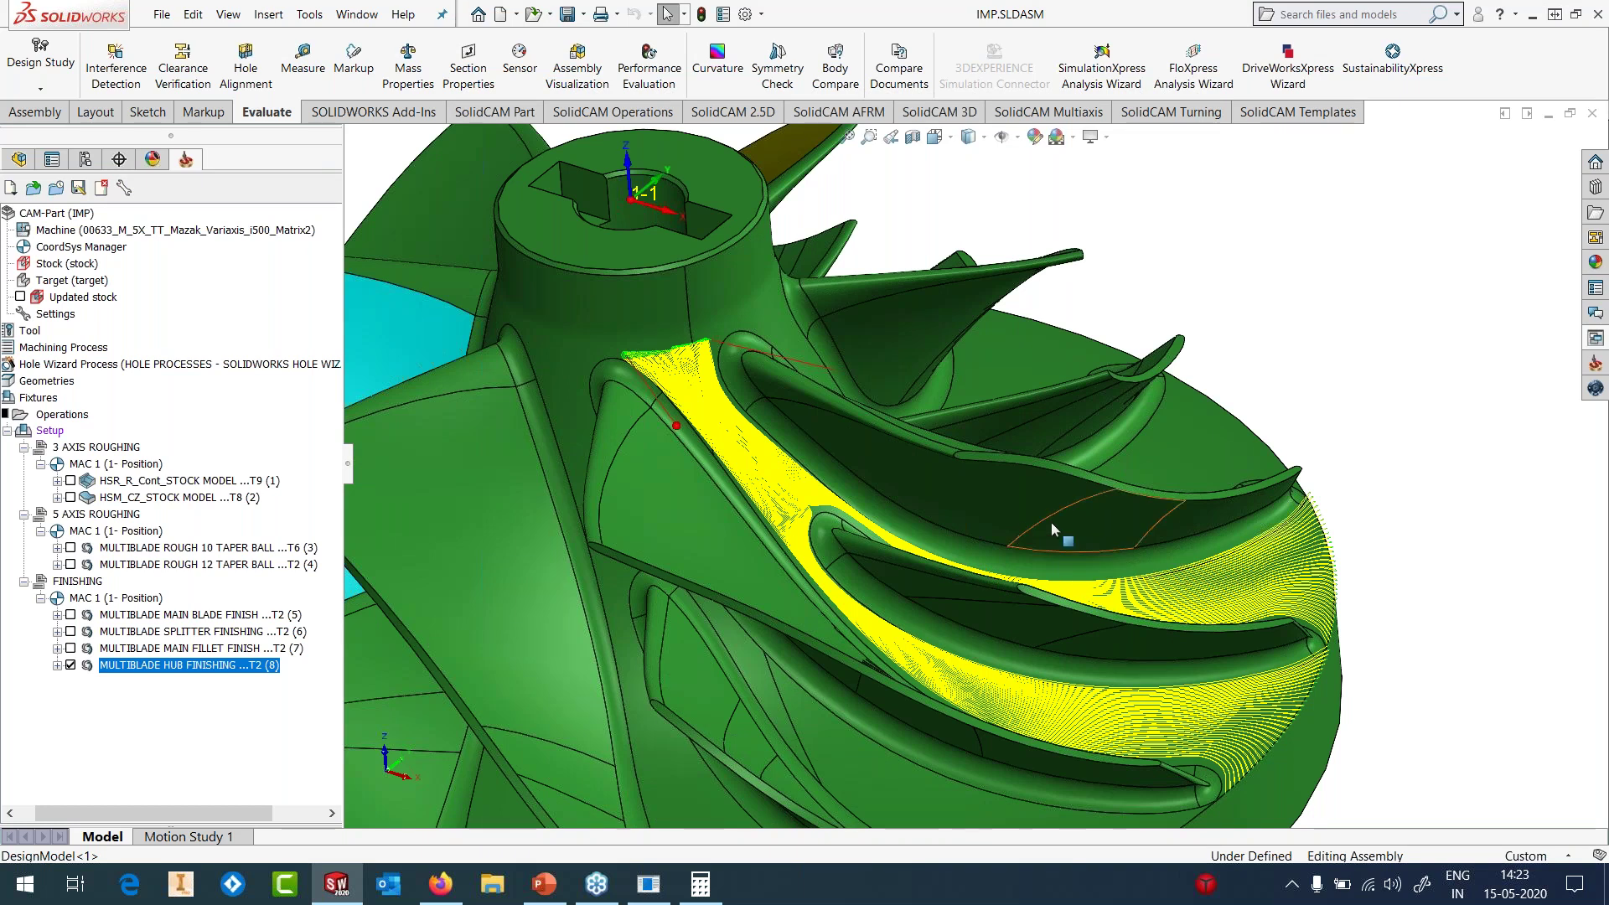
pyautogui.scroll(2, 902, 470)
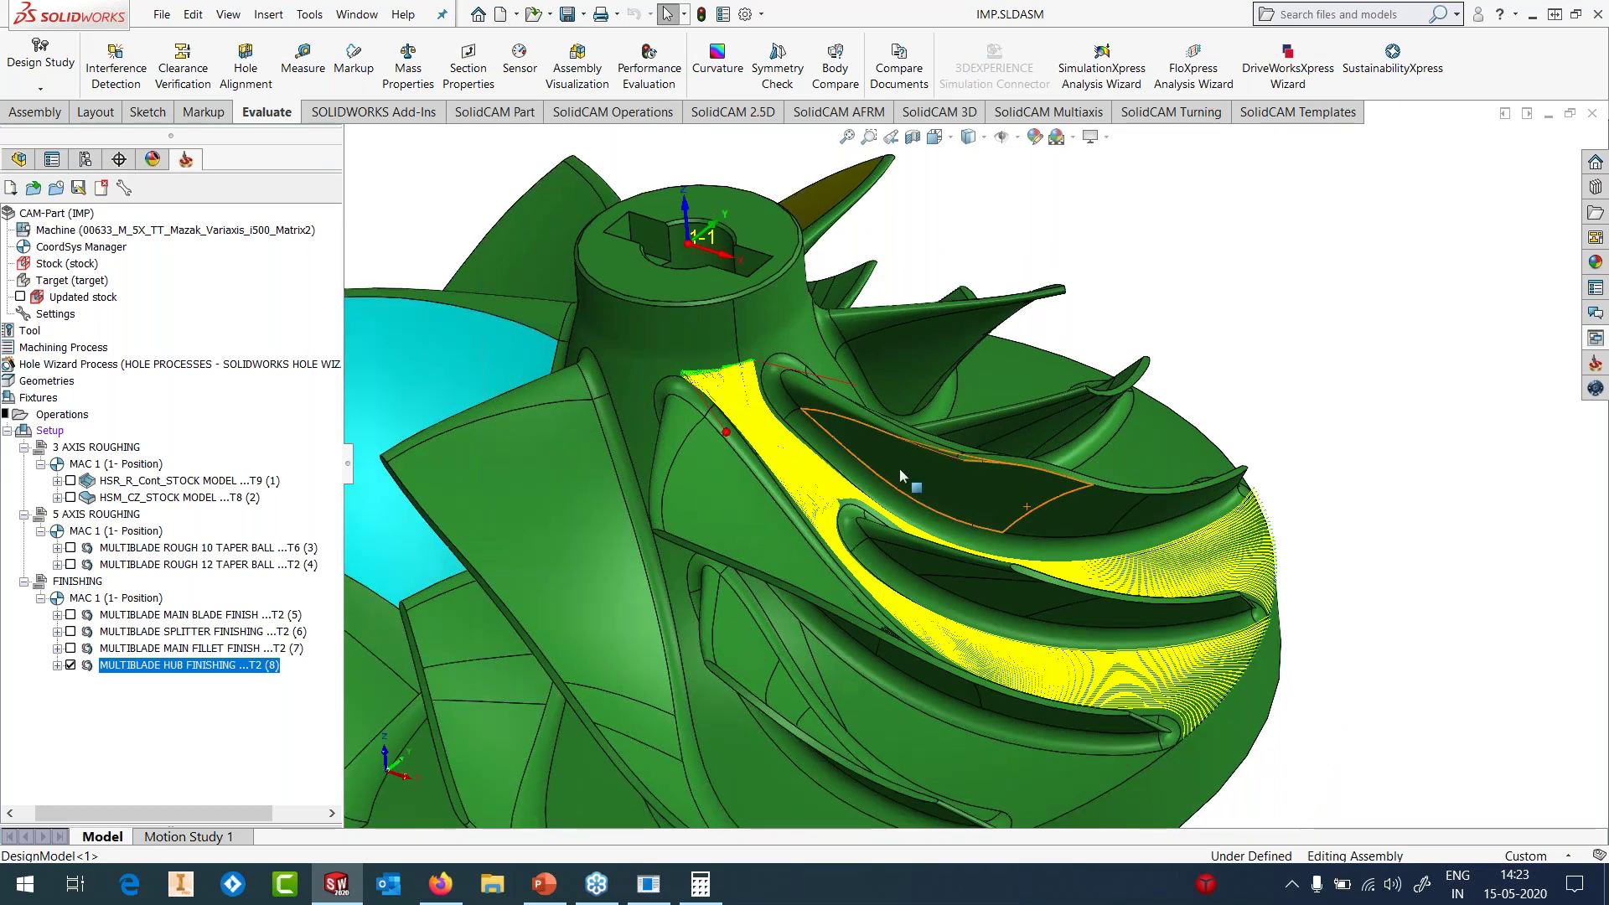
pyautogui.scroll(3, 893, 472)
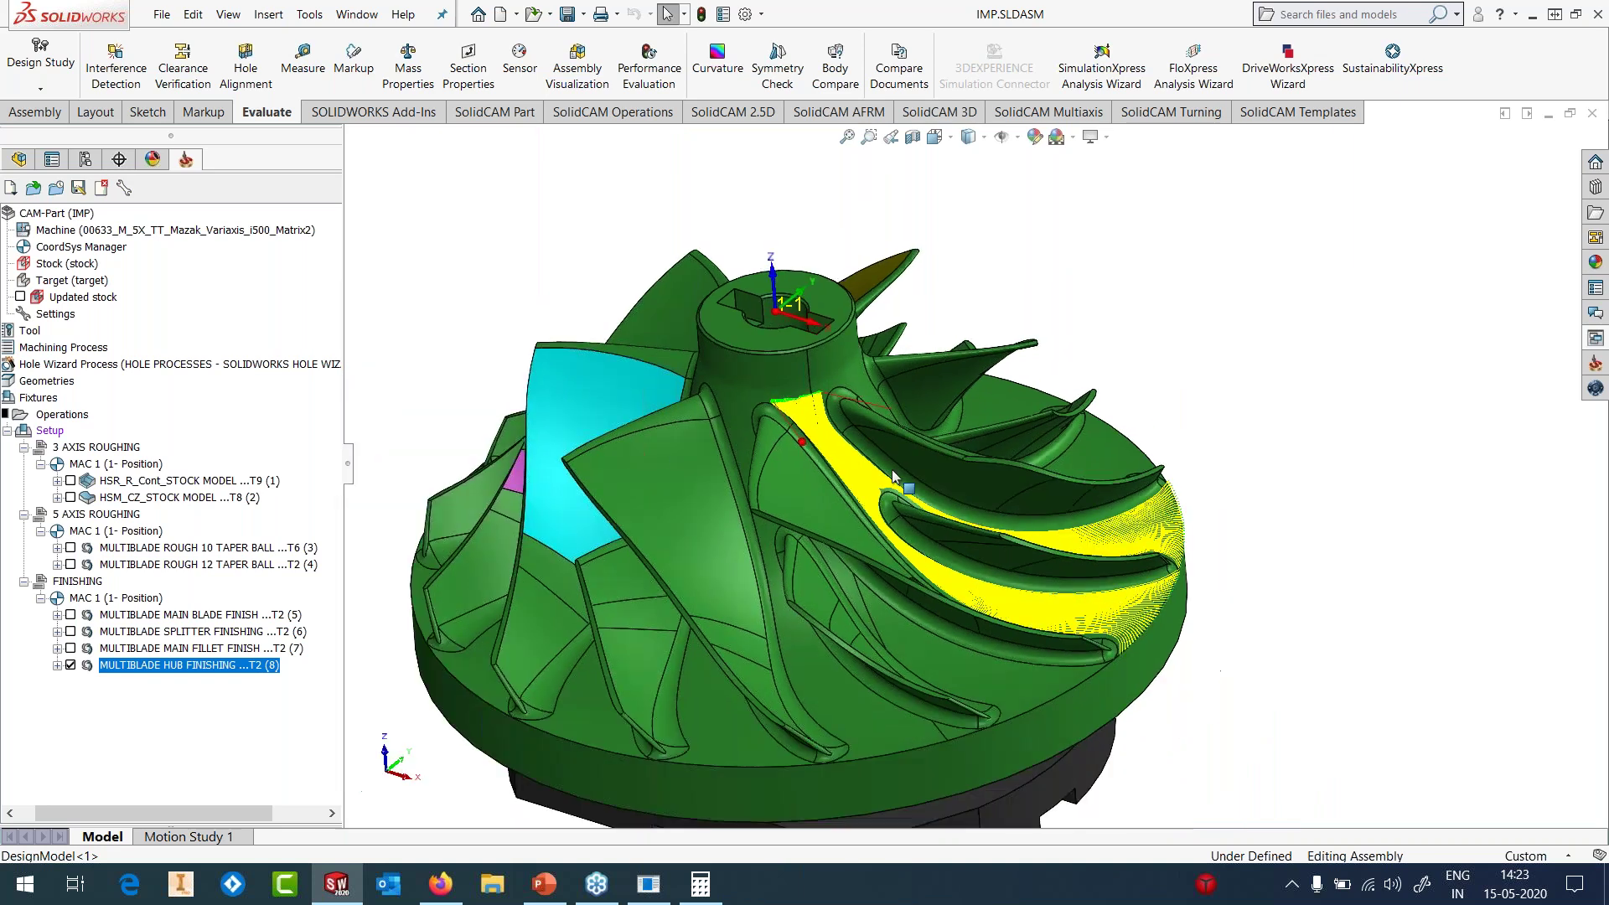
# - Hide the MULTIBLADE HUB FINISHING toolpath and open the BLISK.PRT CAM-Part from the 10-MULTIBLADE MACHINING folder
pyautogui.scroll(2, 892, 474)
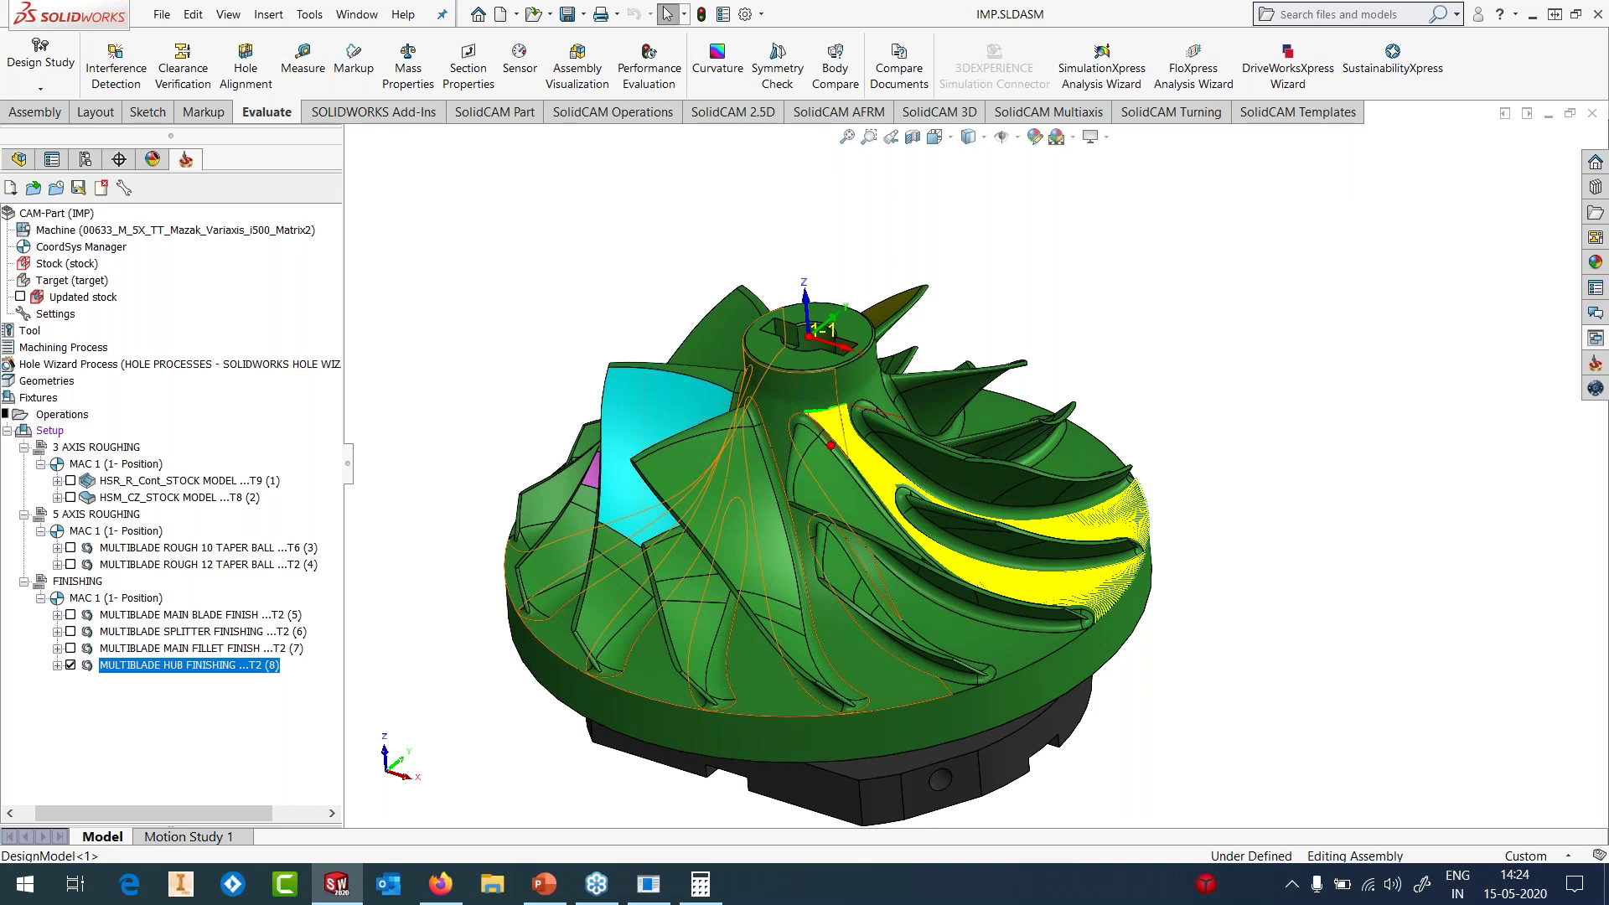
pyautogui.click(70, 665)
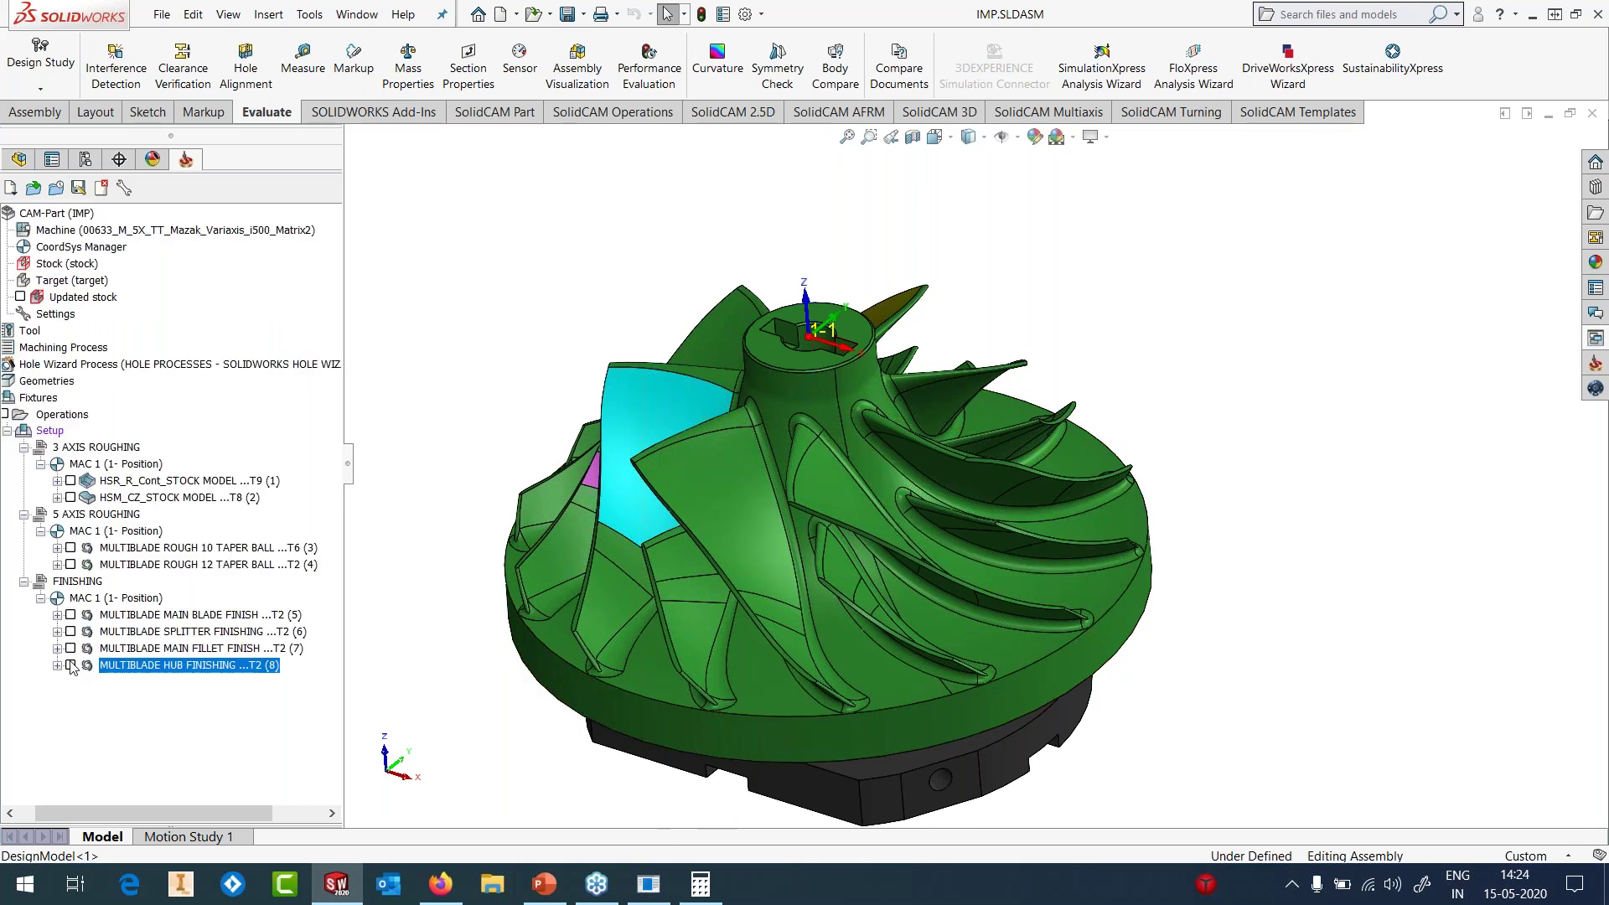
pyautogui.click(308, 19)
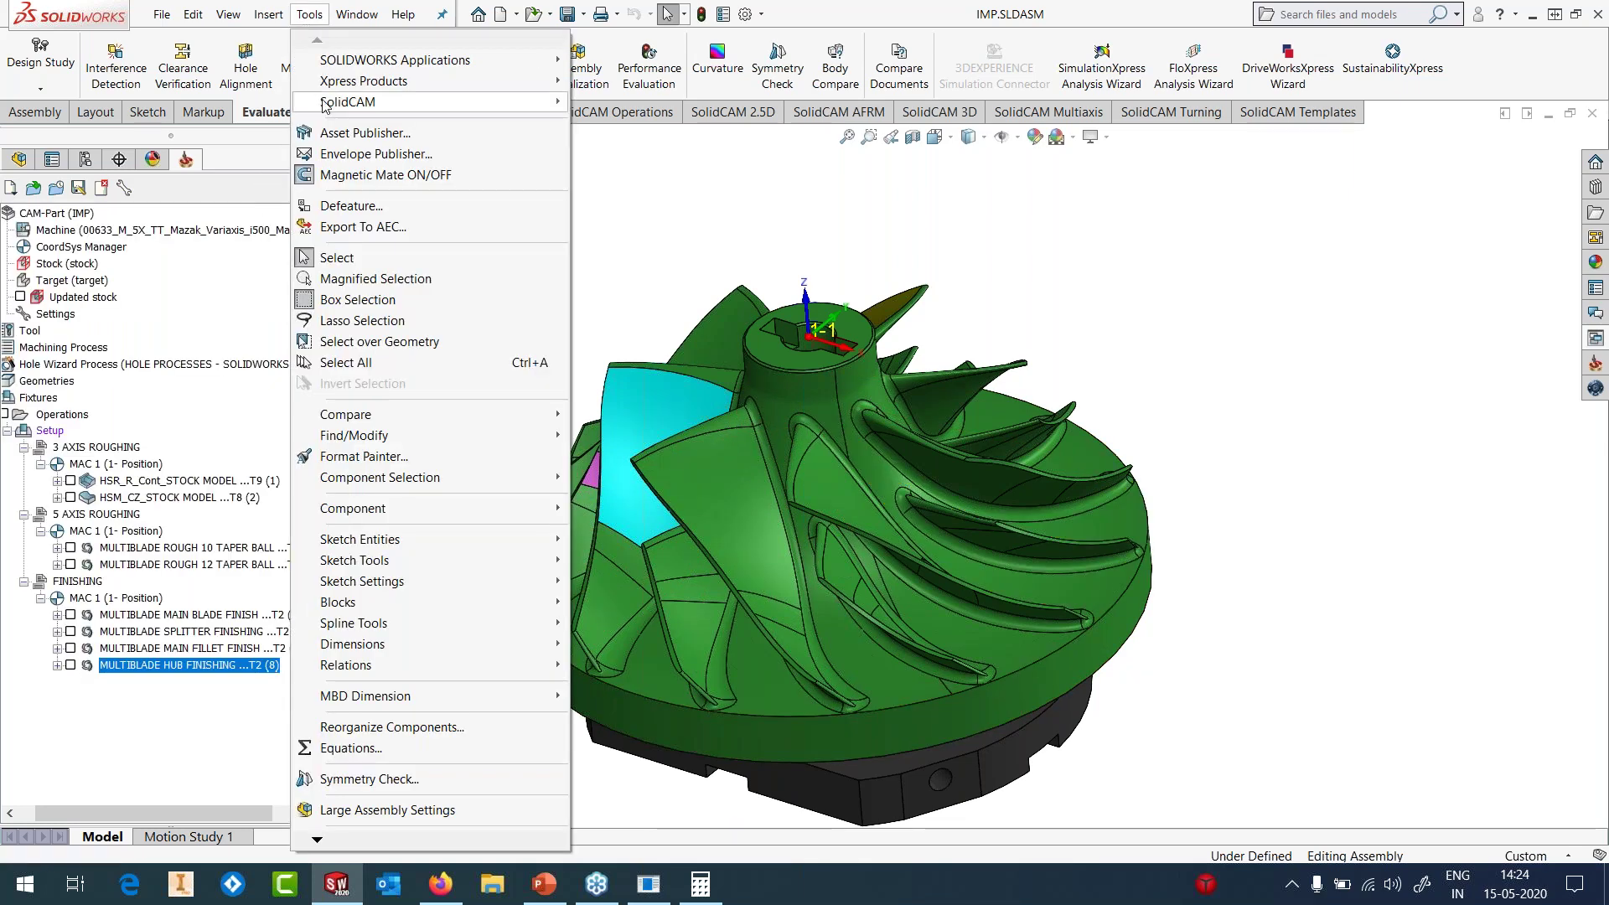
pyautogui.moveTo(469, 102)
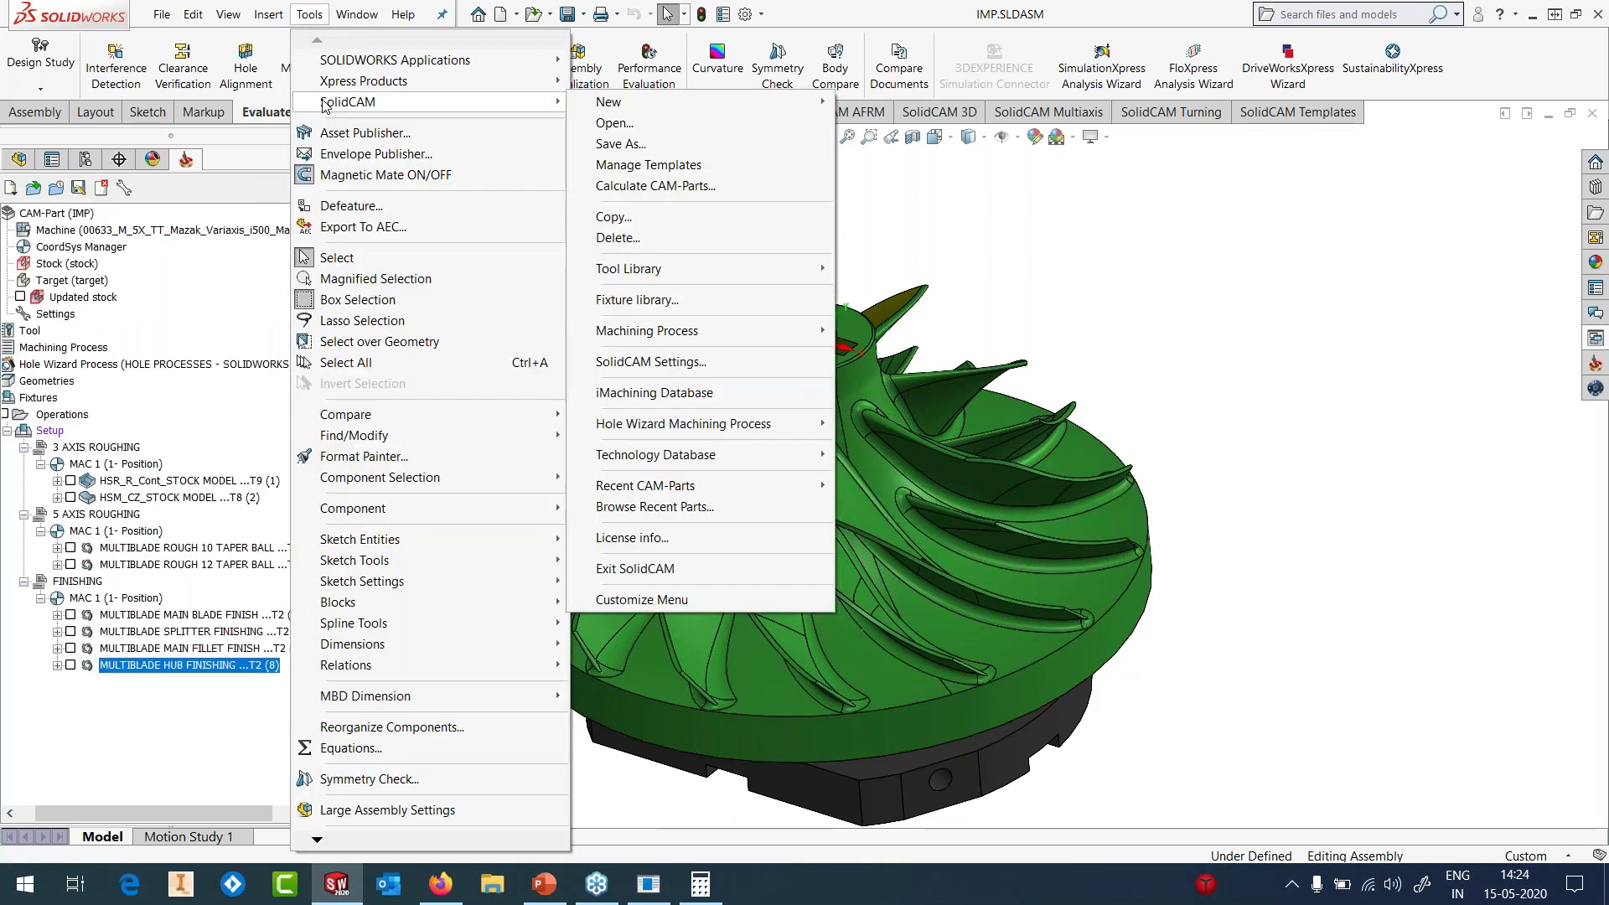
pyautogui.click(737, 124)
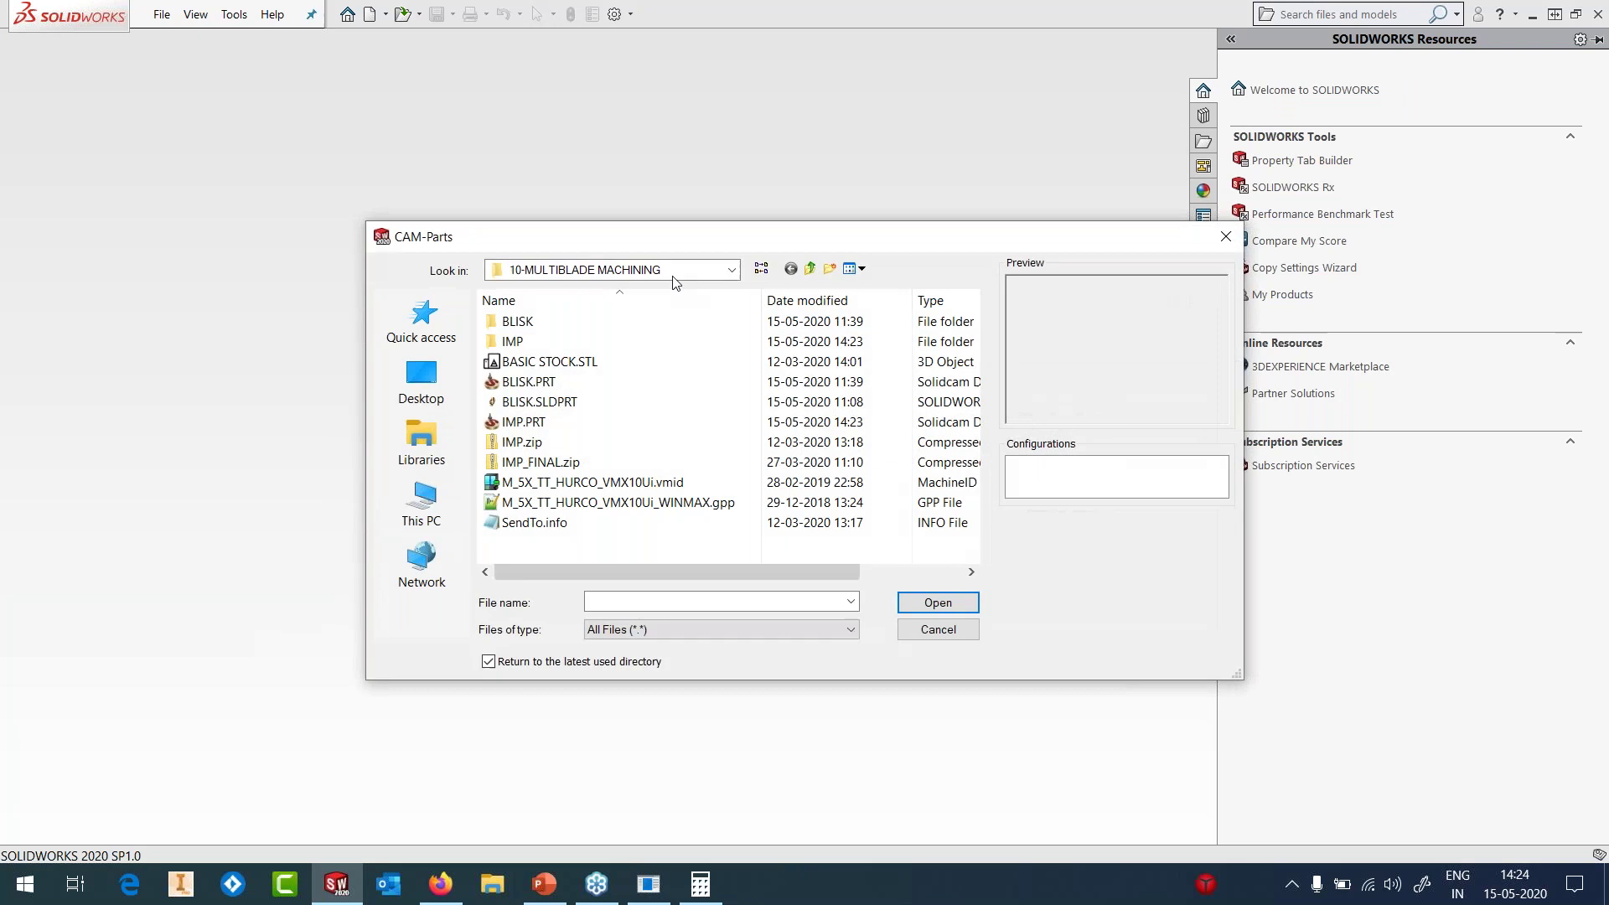
pyautogui.click(938, 382)
pyautogui.click(938, 602)
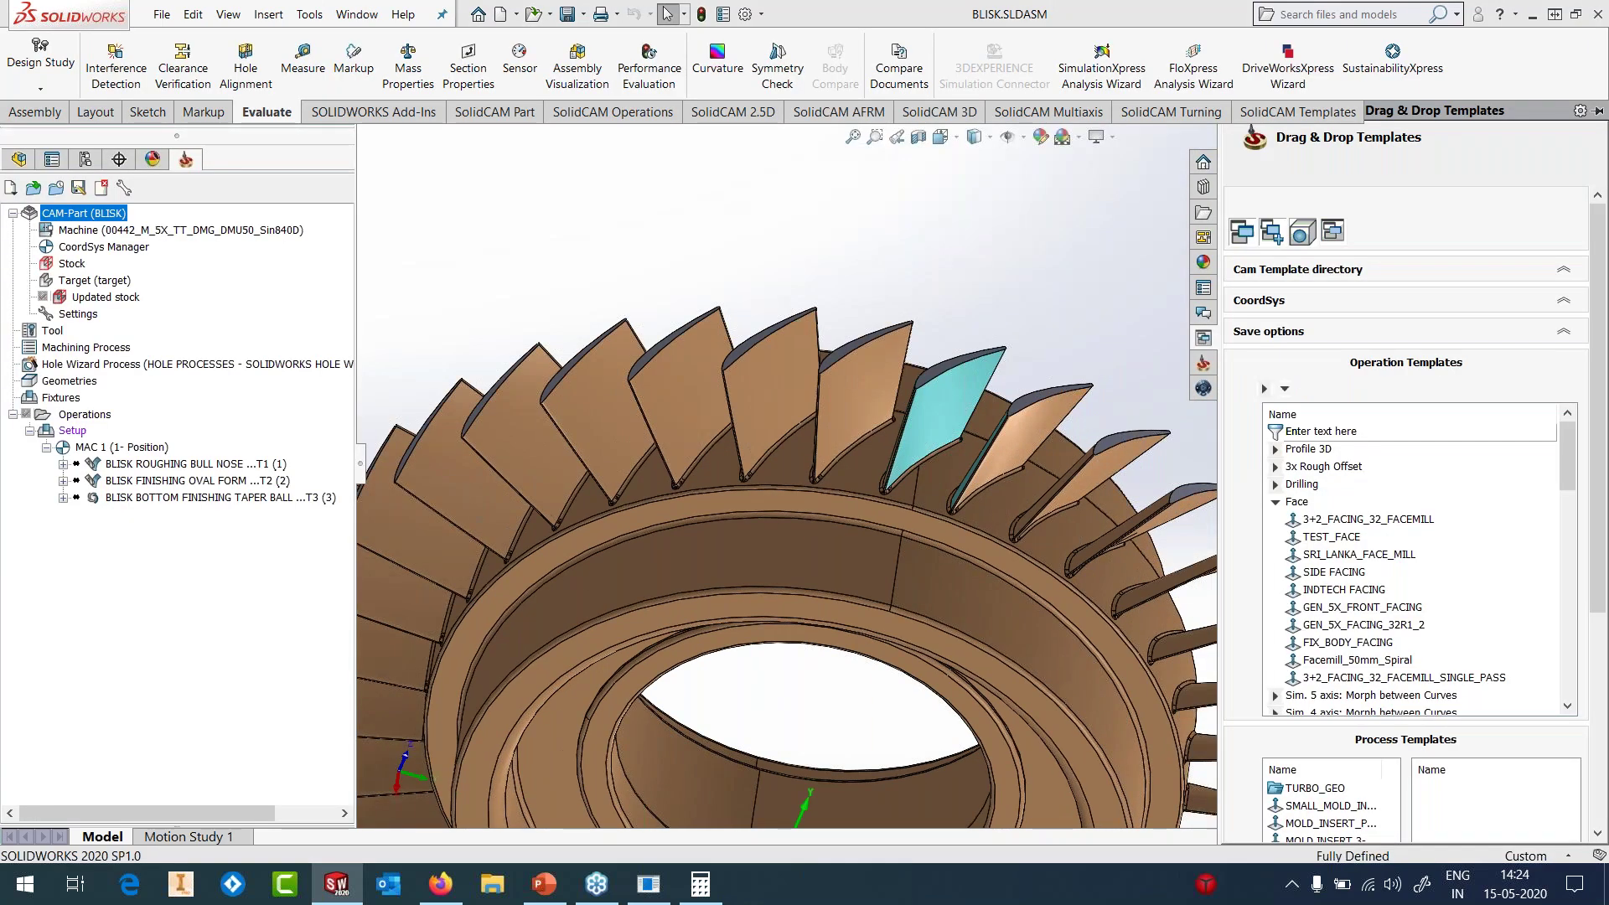
# - Collapse the Drag & Drop Templates pane and change the blisk model's scene to a white background
pyautogui.click(932, 252)
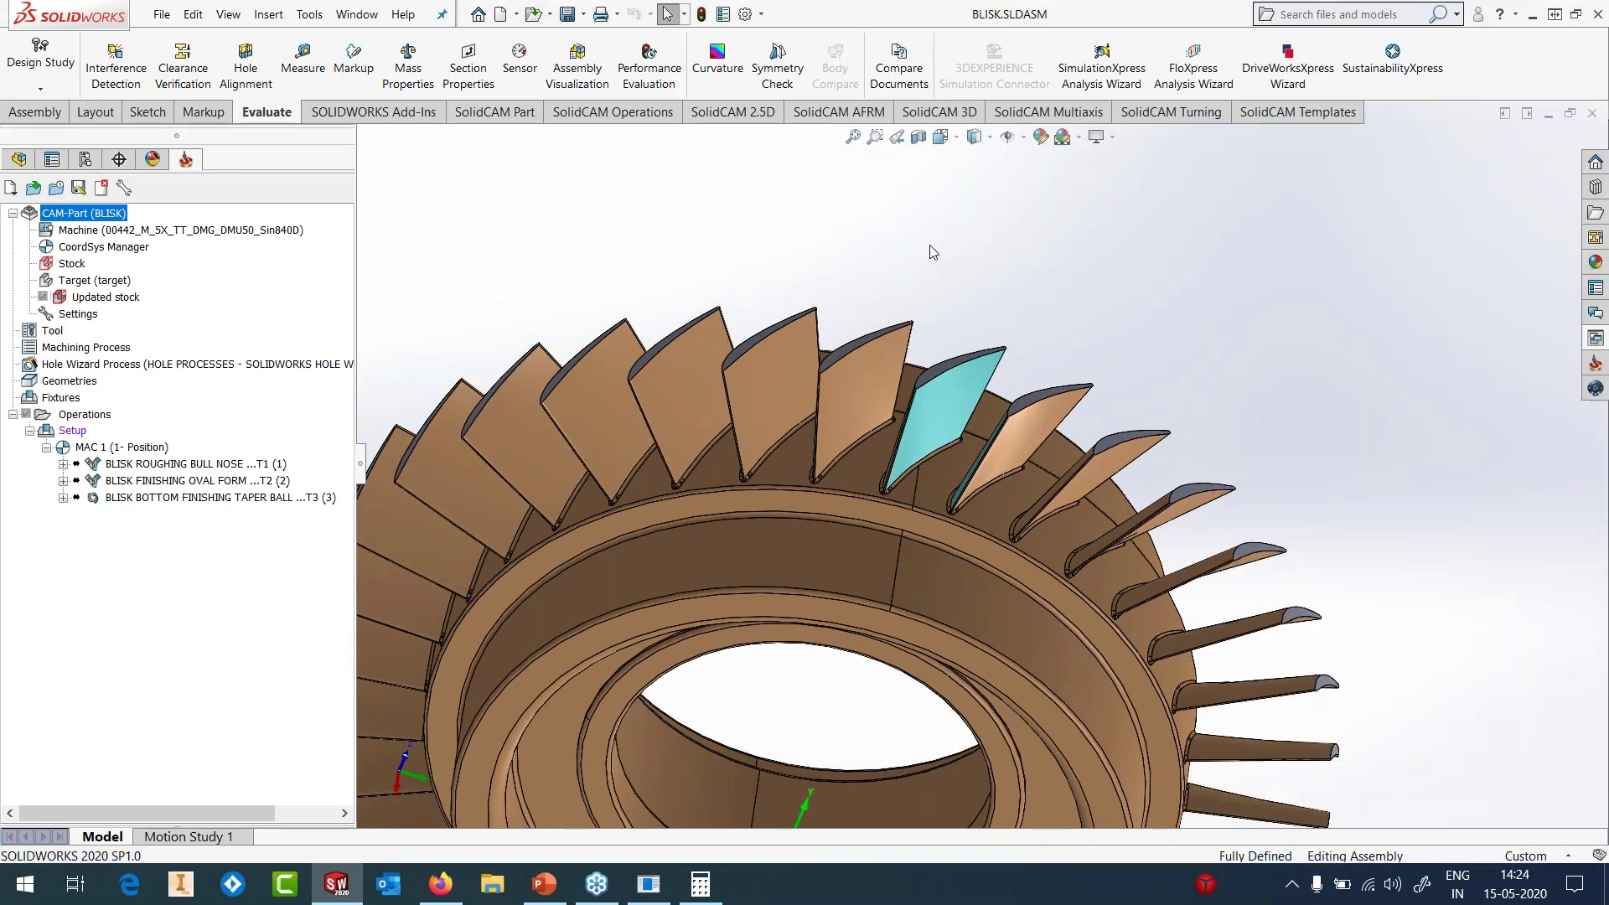
pyautogui.click(1078, 137)
pyautogui.click(1106, 181)
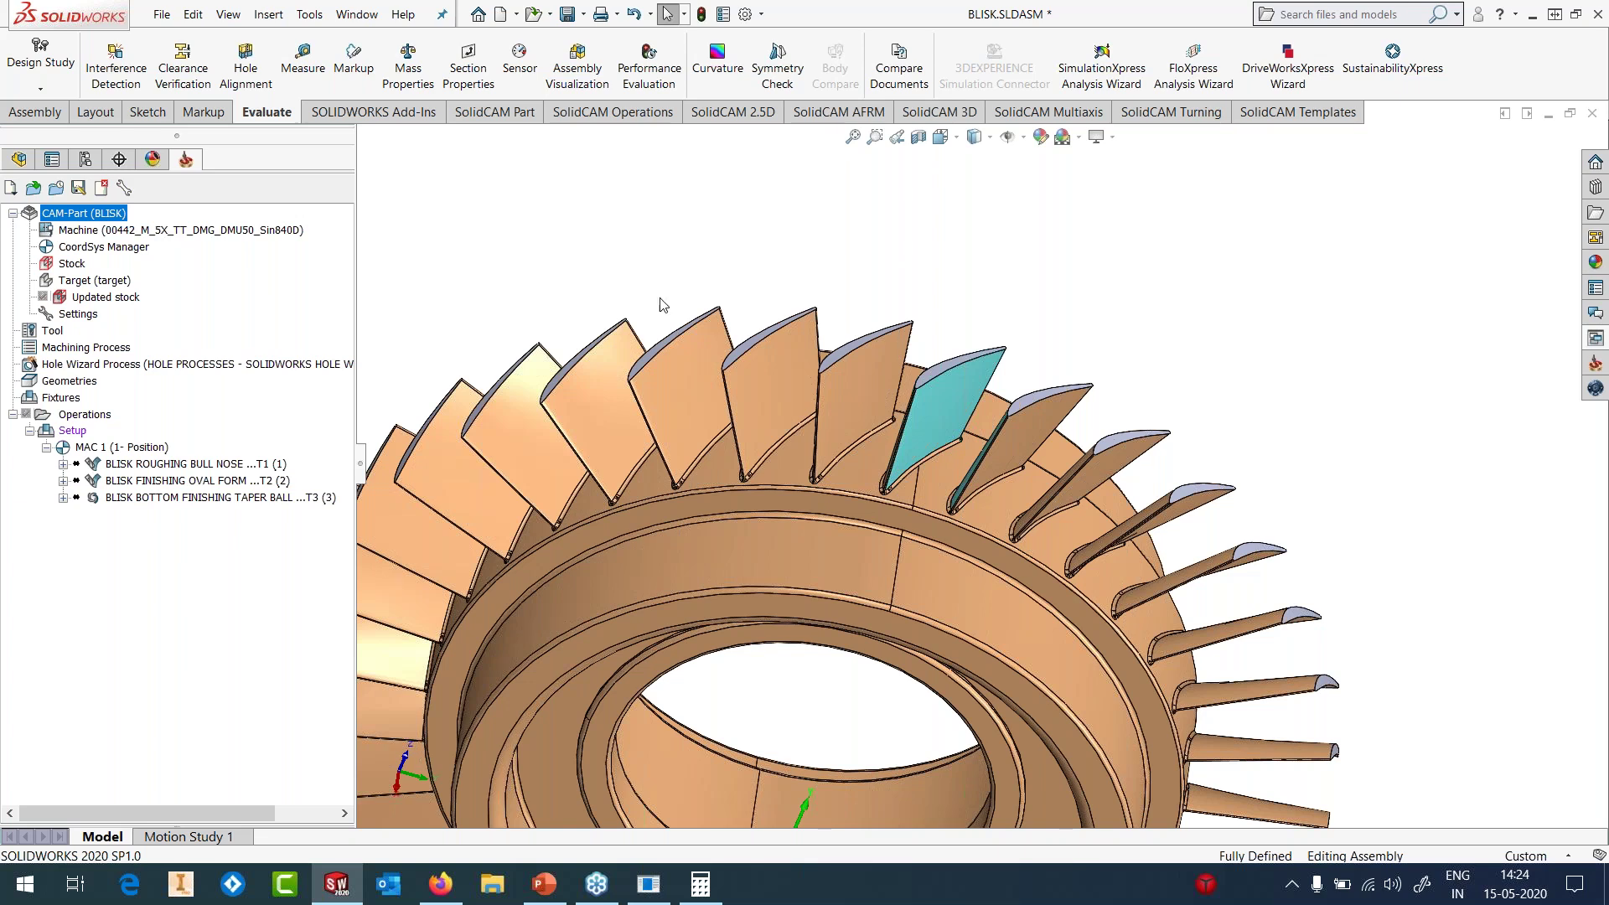
# - Examine the blisk's blades, calculate the BLISK ROUGHING BULL NOSE operation, and inspect its toolpath between the two blades
pyautogui.scroll(-4, 1031, 470)
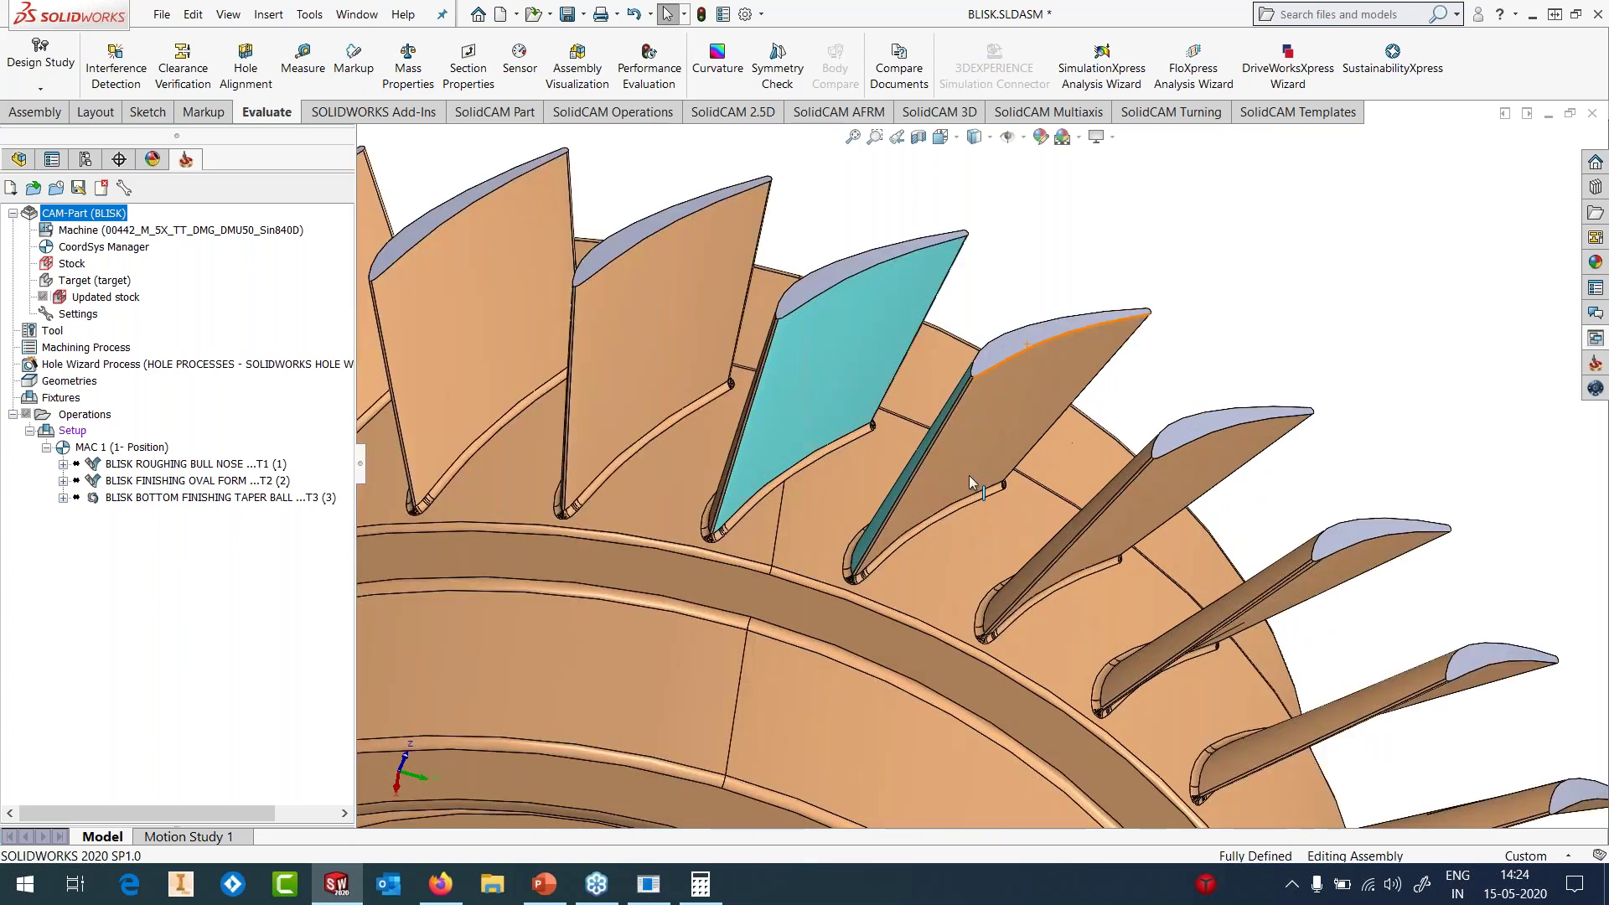
pyautogui.moveTo(969, 475); pyautogui.dragTo(1007, 533, button='middle')
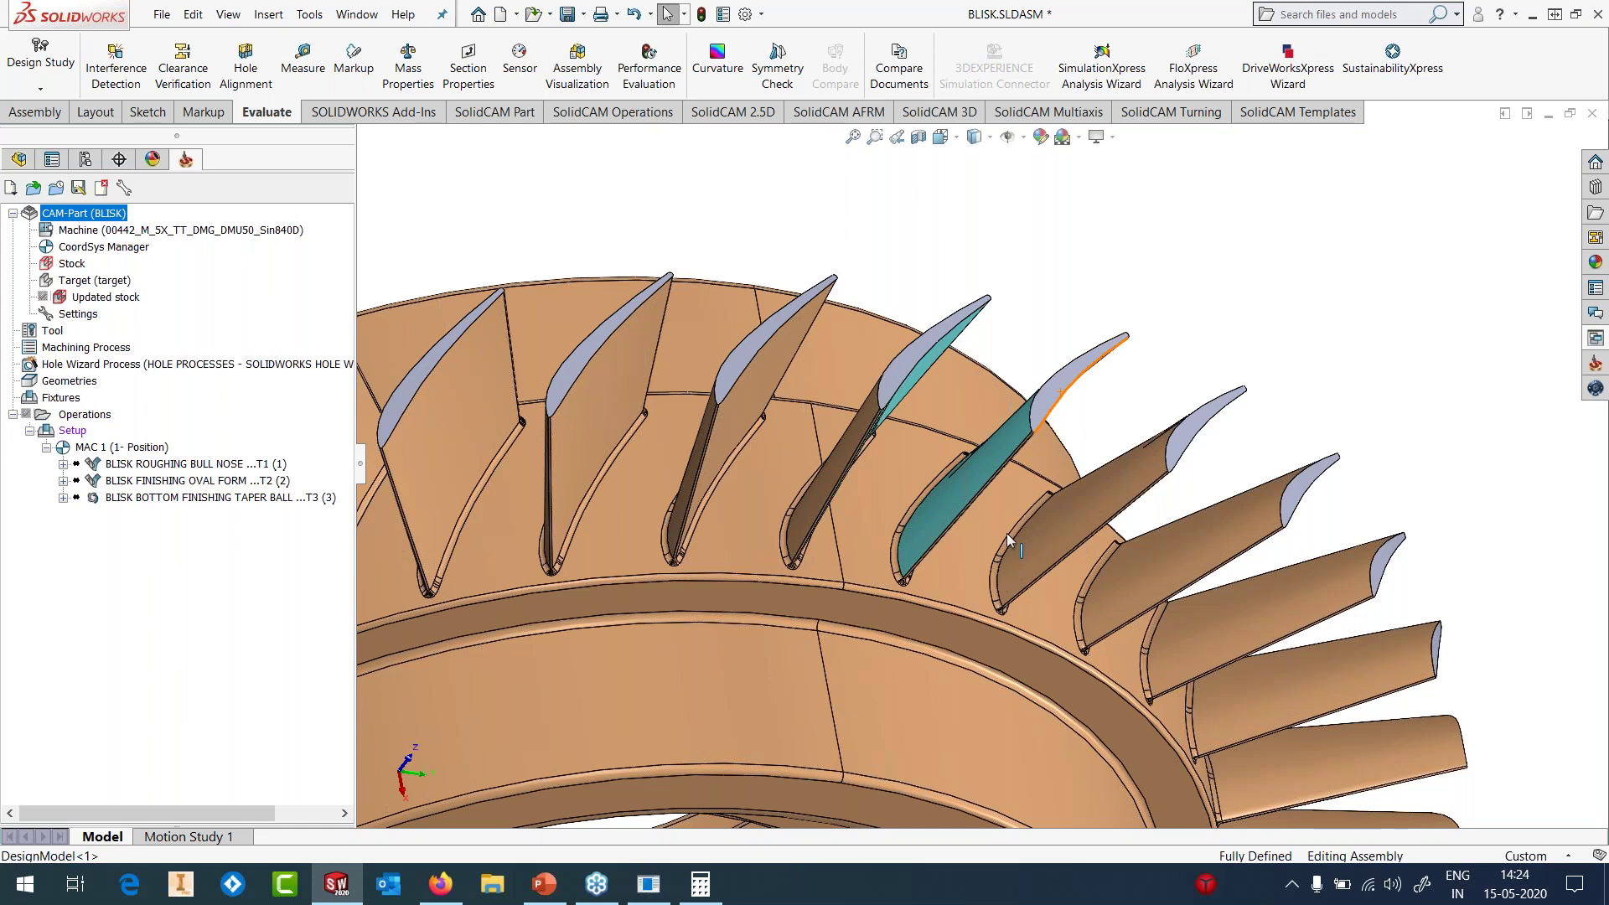
pyautogui.moveTo(888, 402); pyautogui.dragTo(1022, 437, button='middle')
pyautogui.rightClick(114, 463)
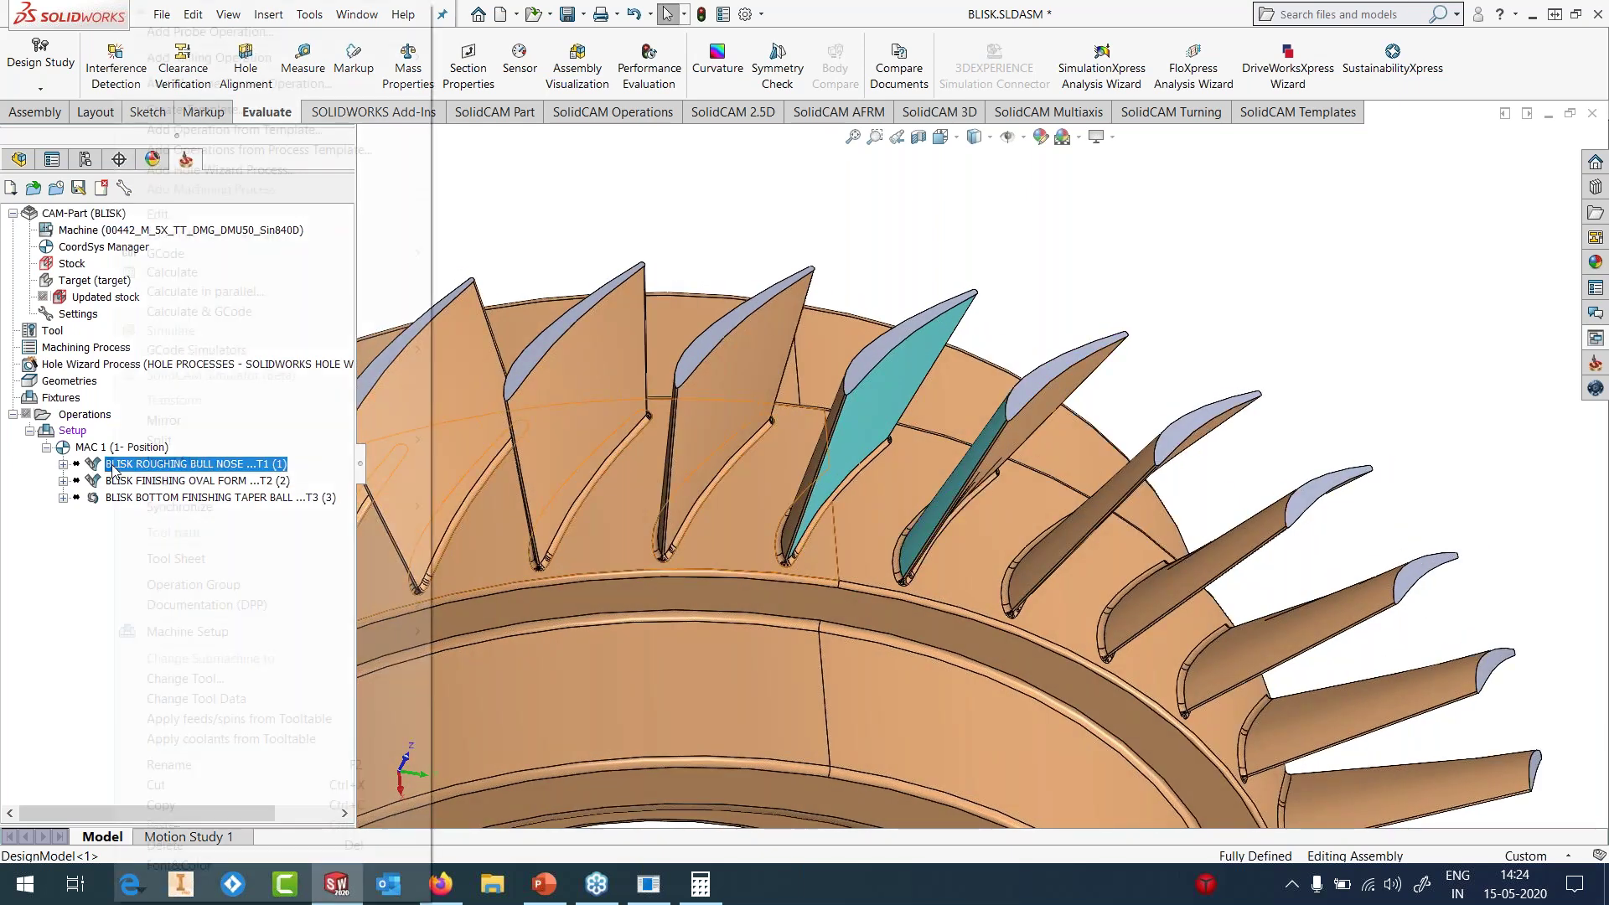
pyautogui.click(166, 272)
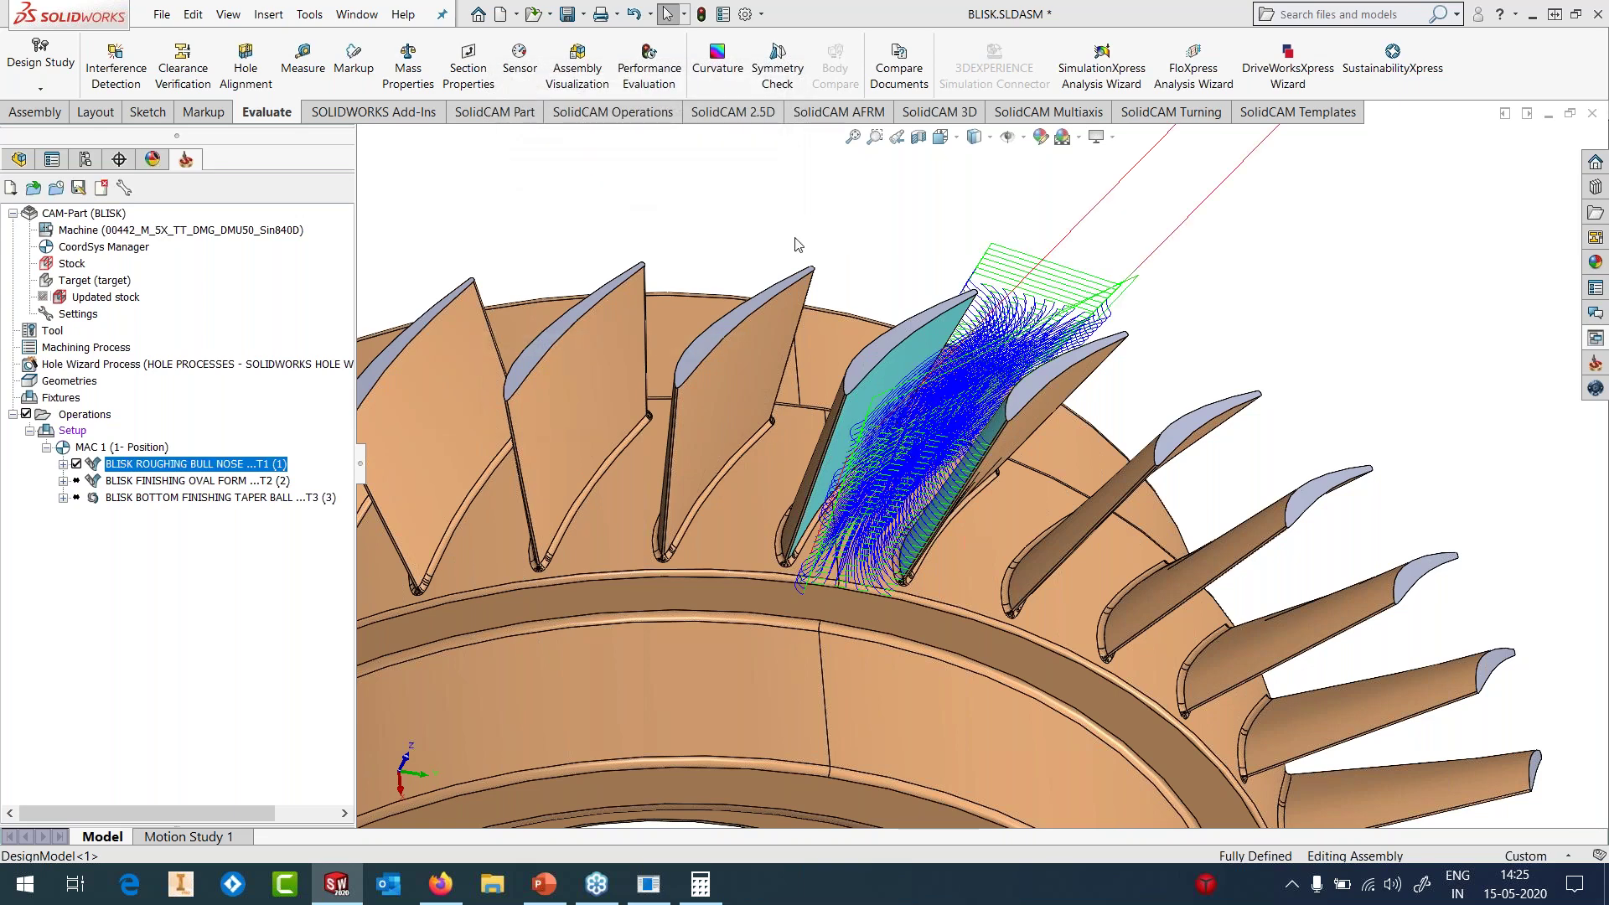
pyautogui.moveTo(922, 394); pyautogui.dragTo(1047, 344, button='middle')
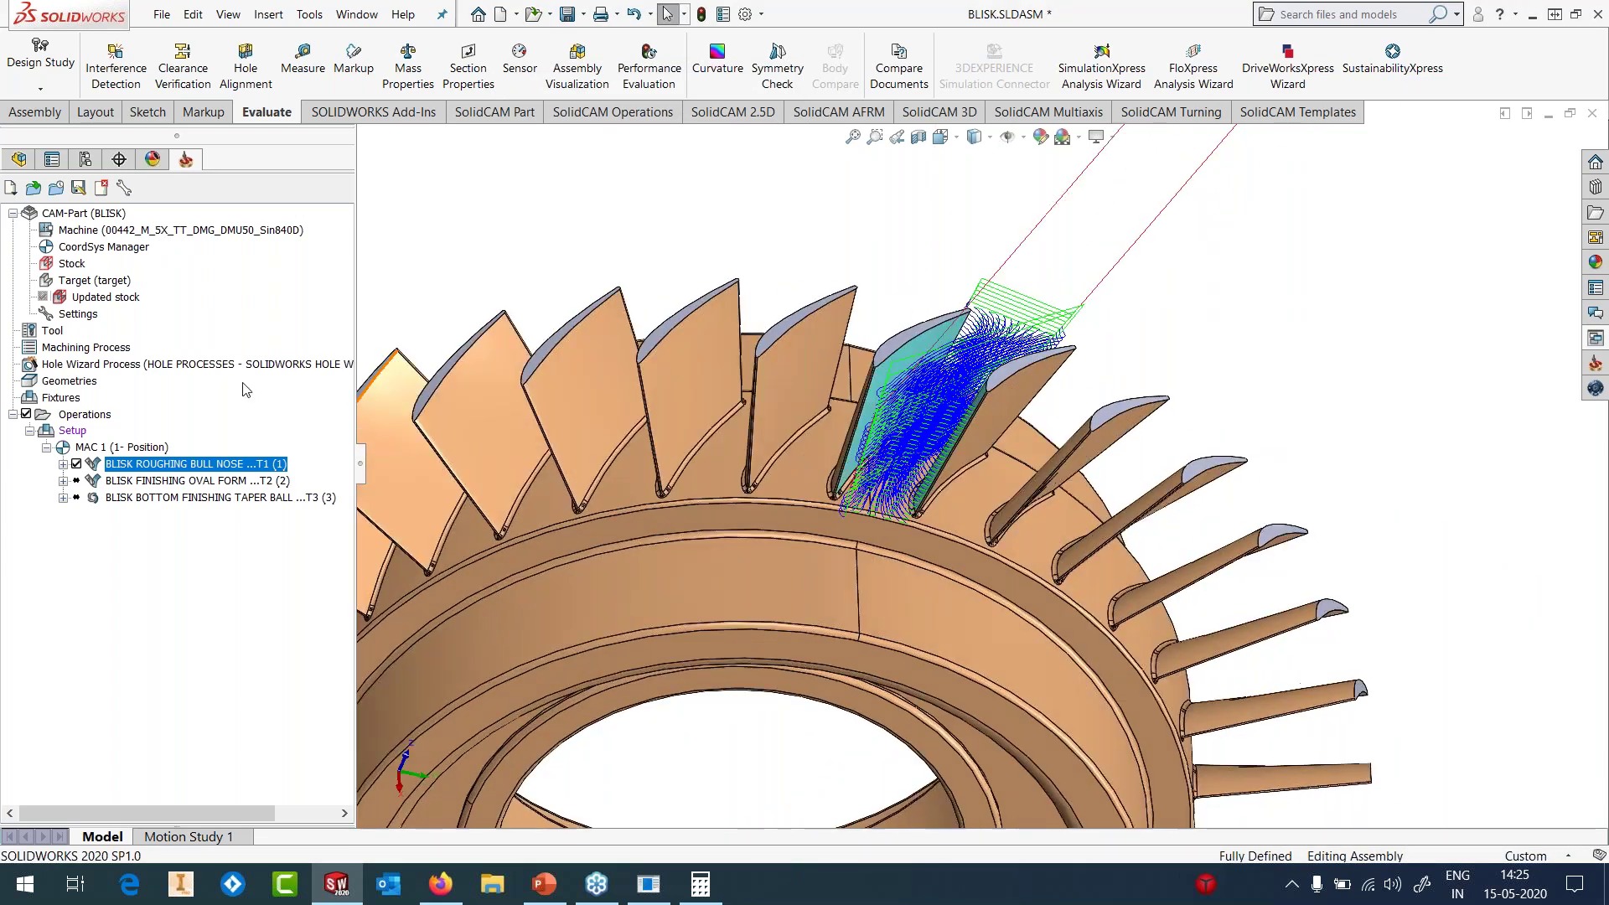
# - Enable Rotate&Translate in the BLISK ROUGHING BULL NOSE operation, then save and calculate it and close the operation
pyautogui.rightClick(227, 463)
pyautogui.click(290, 220)
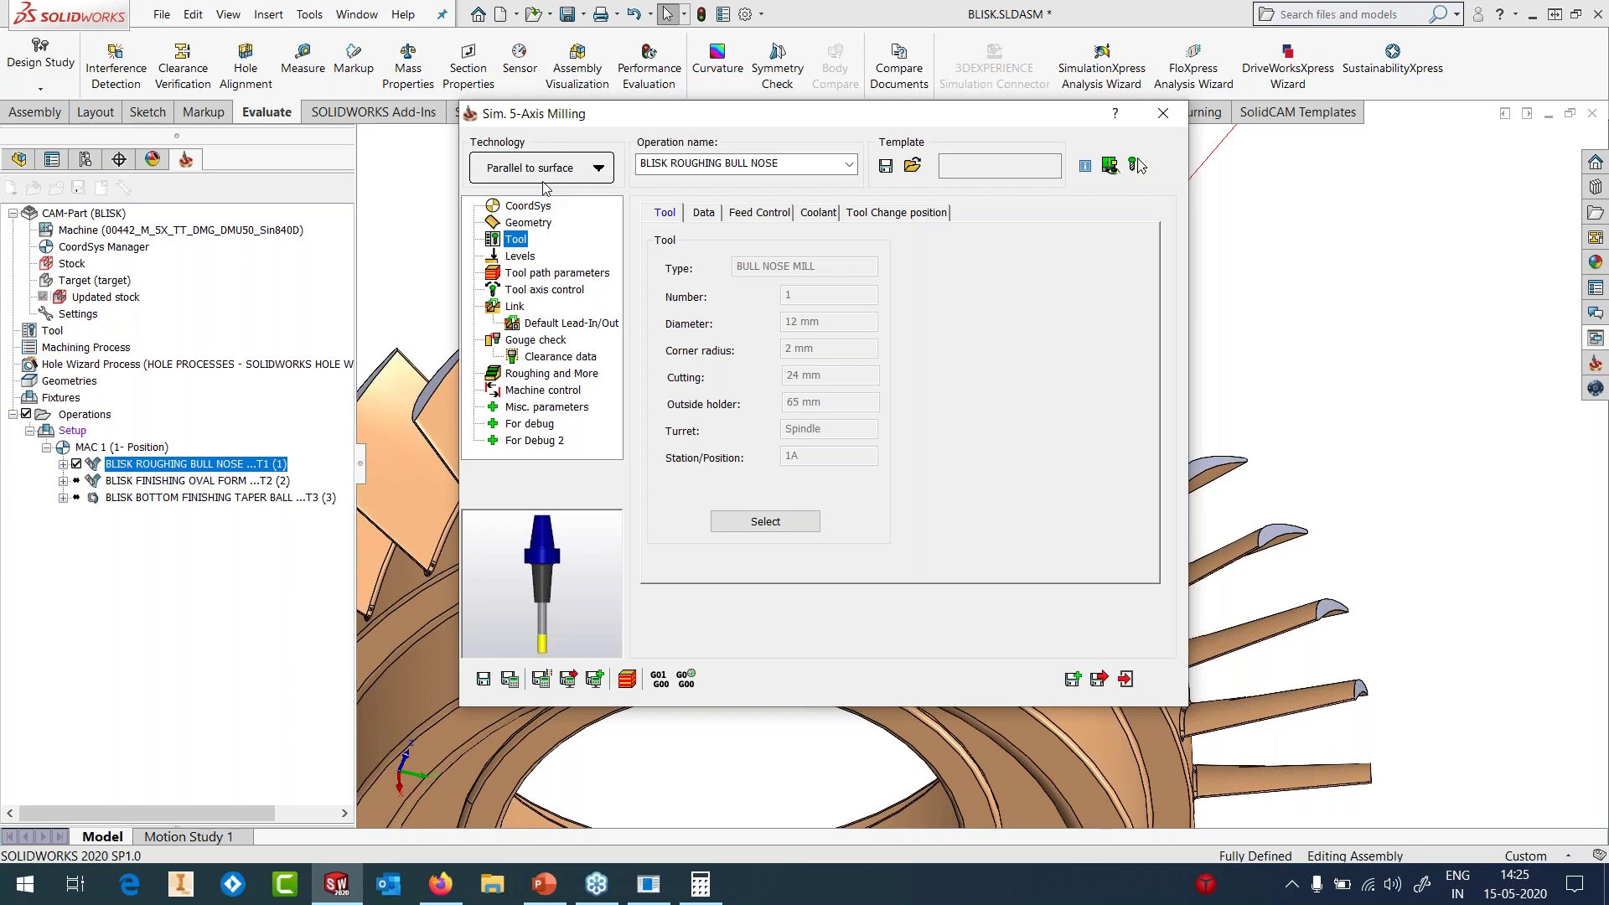
pyautogui.click(536, 375)
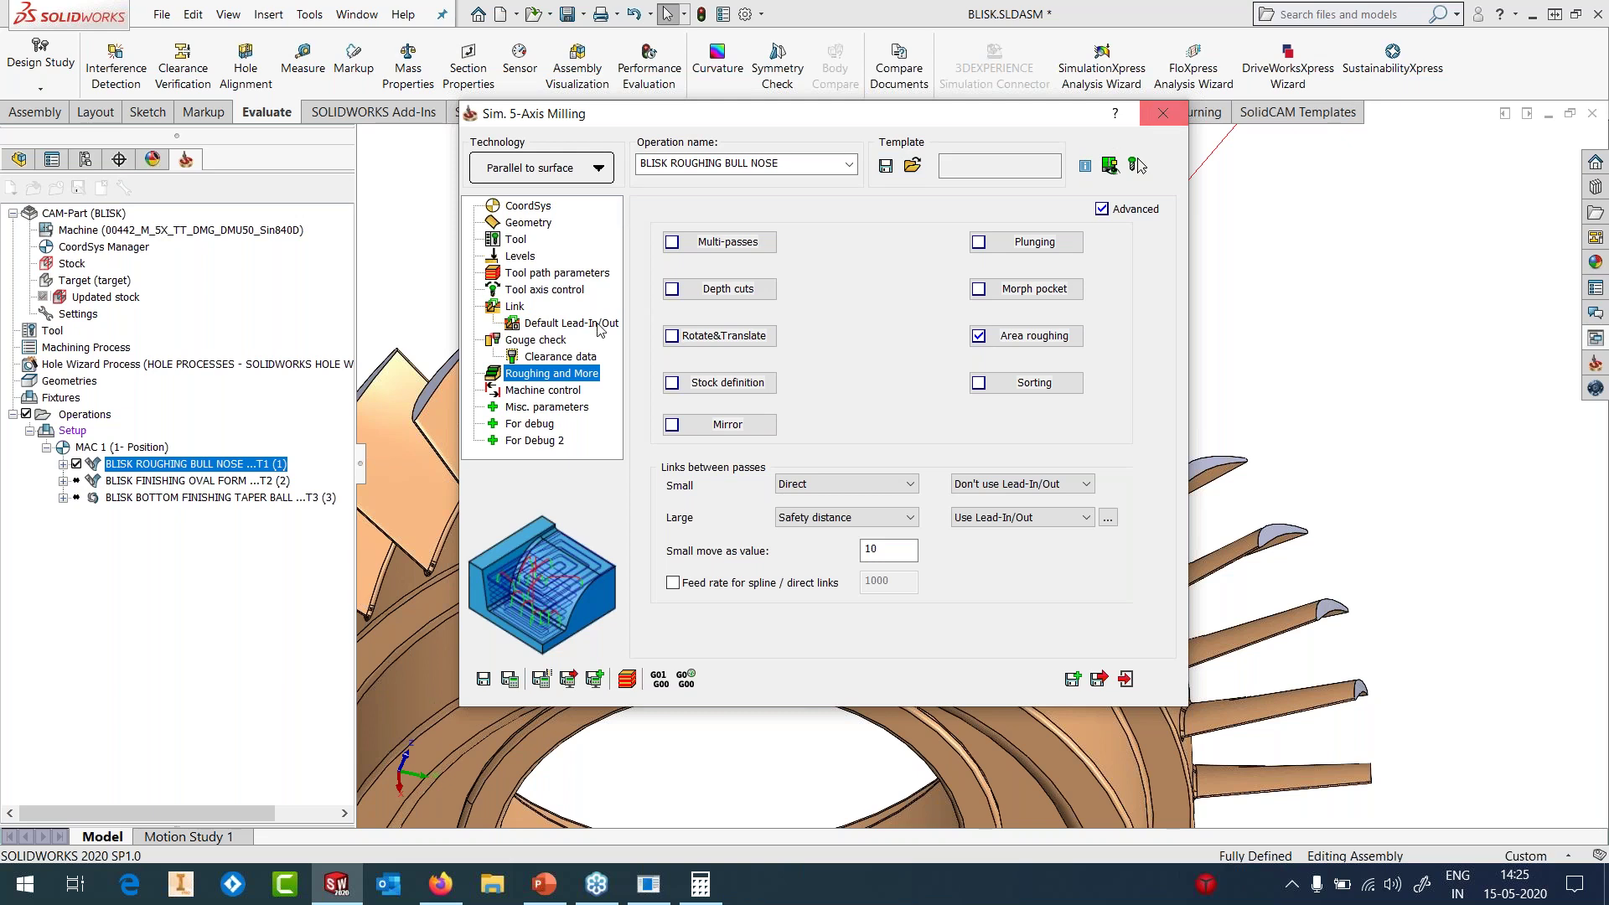
pyautogui.click(731, 336)
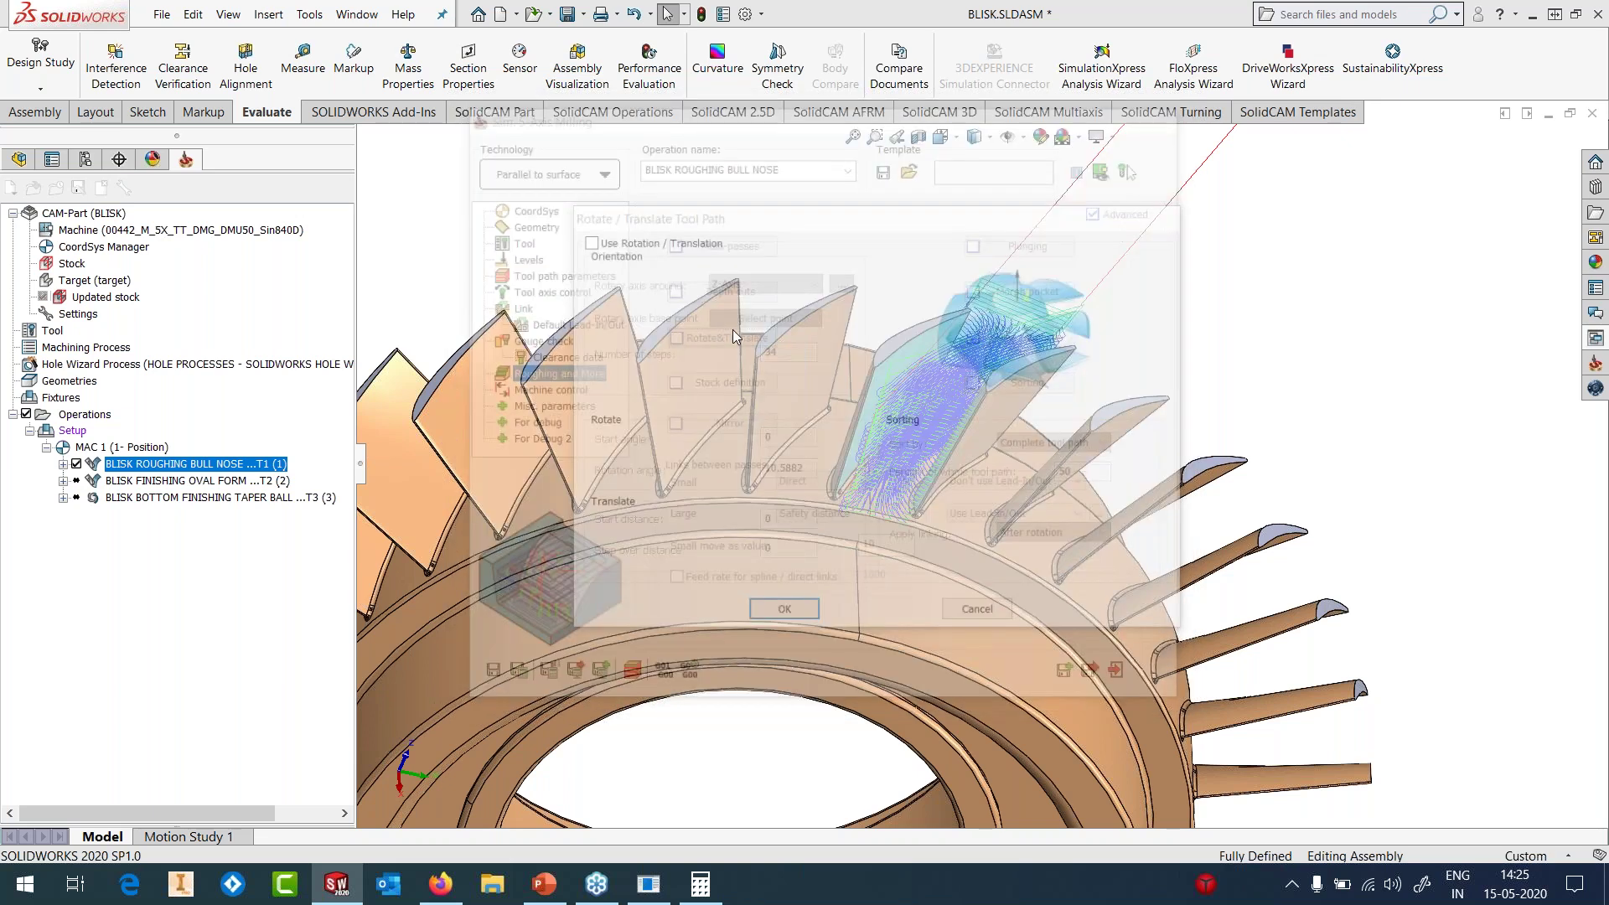
pyautogui.click(782, 615)
pyautogui.click(508, 680)
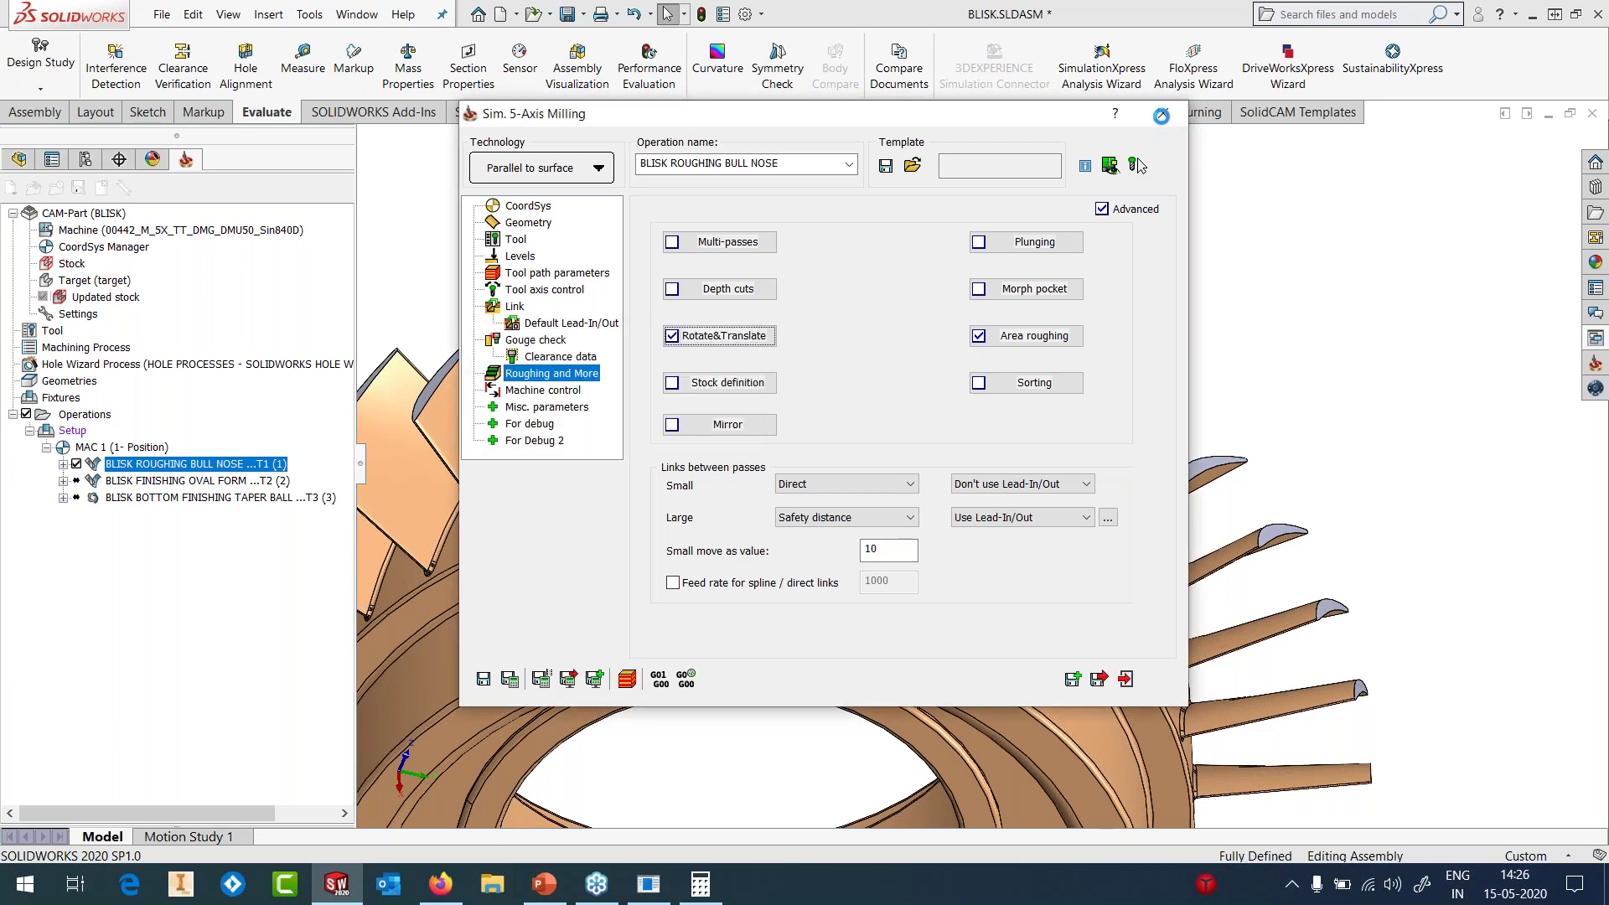
pyautogui.click(1163, 120)
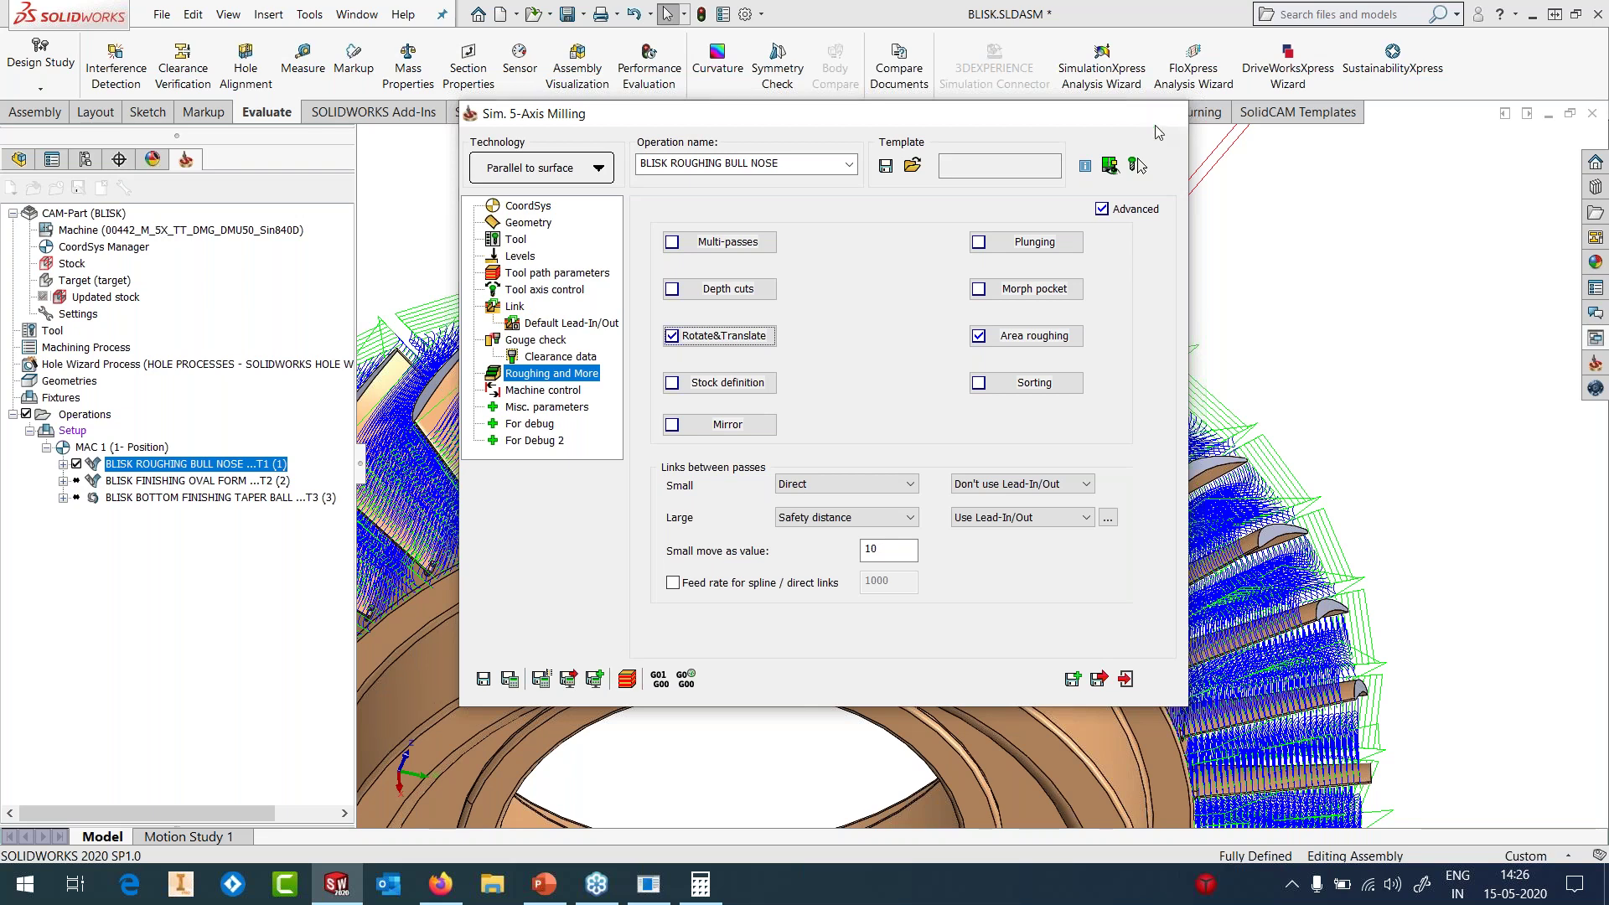
# - Inspect the rotated roughing toolpath around the whole blisk and hide it
pyautogui.scroll(5, 1068, 341)
pyautogui.moveTo(1068, 341); pyautogui.dragTo(981, 342, button='middle')
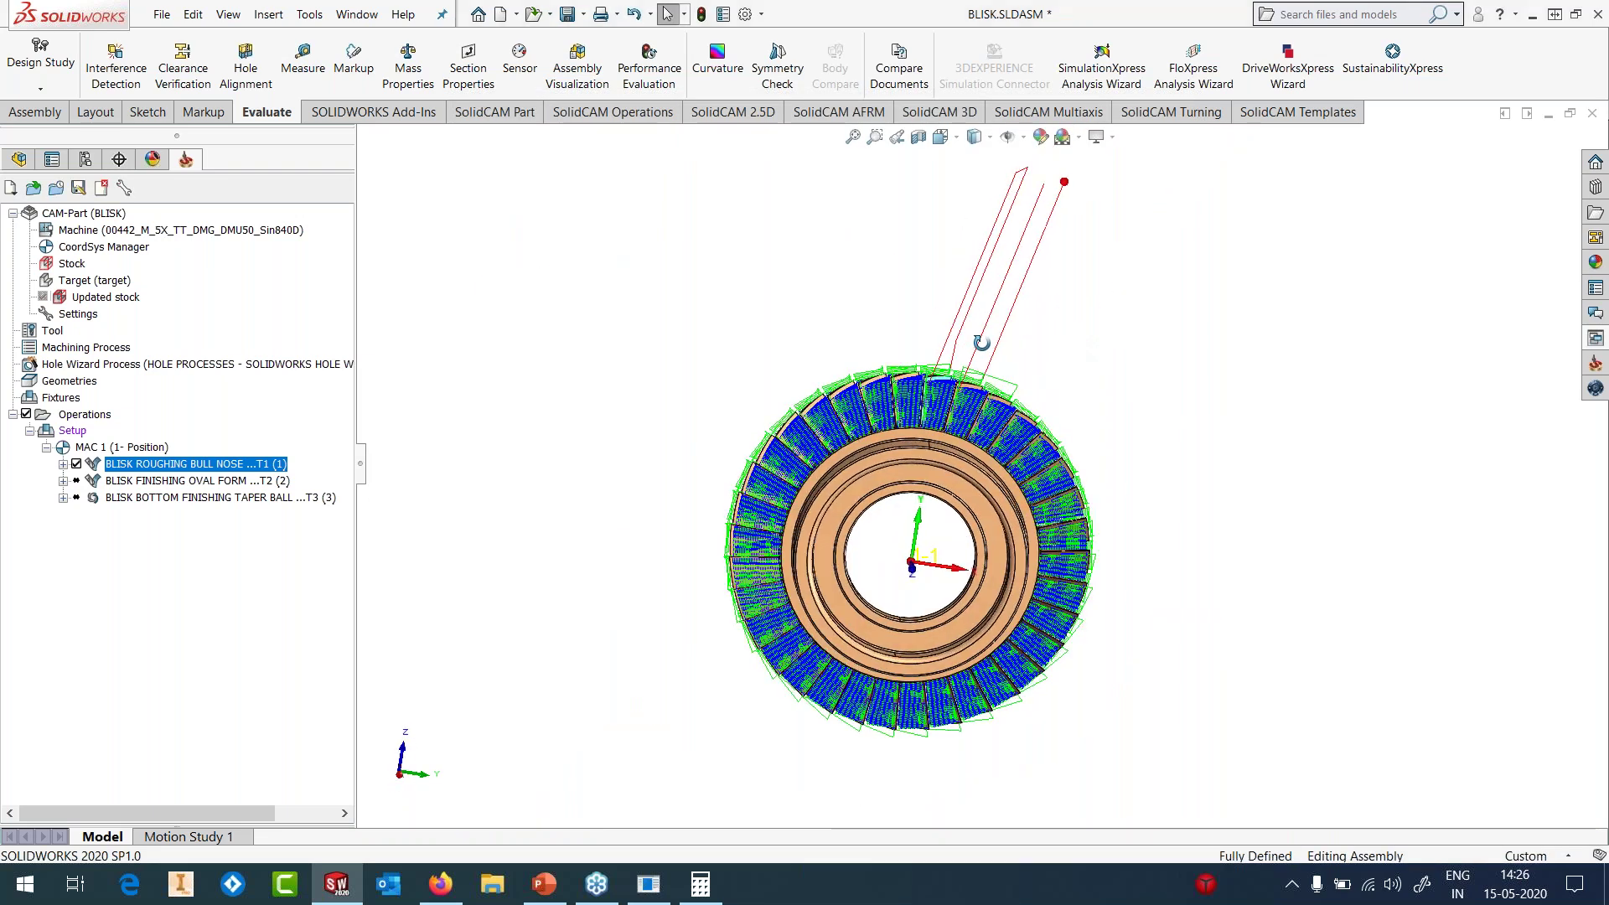
pyautogui.scroll(-6, 995, 443)
pyautogui.moveTo(995, 442); pyautogui.dragTo(896, 473, button='middle')
pyautogui.scroll(1, 979, 471)
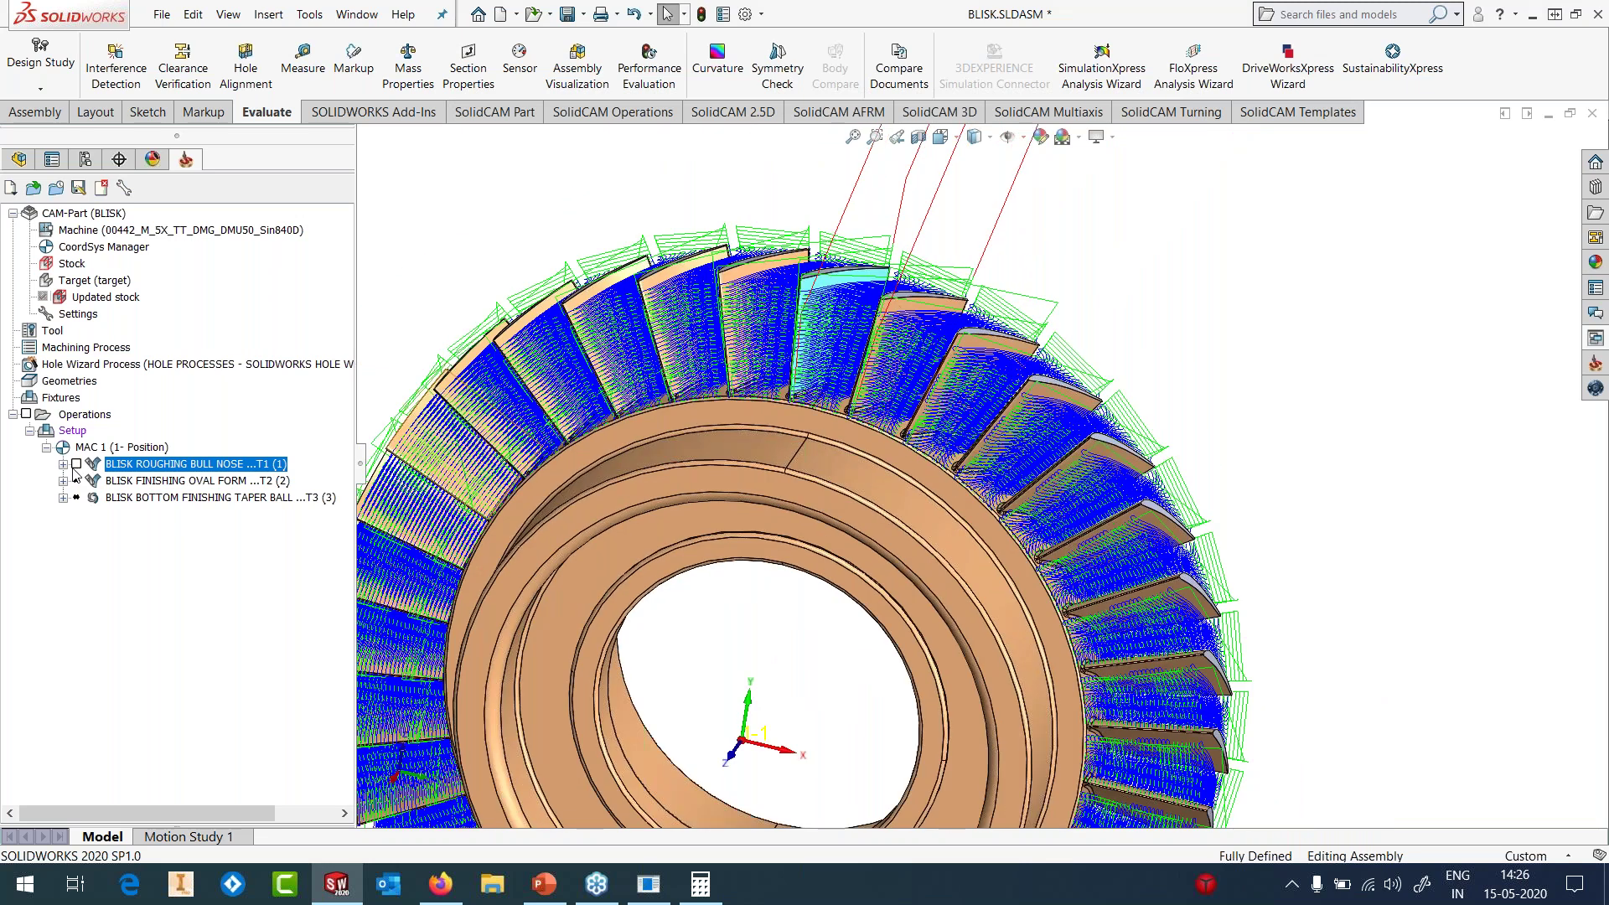
pyautogui.click(75, 466)
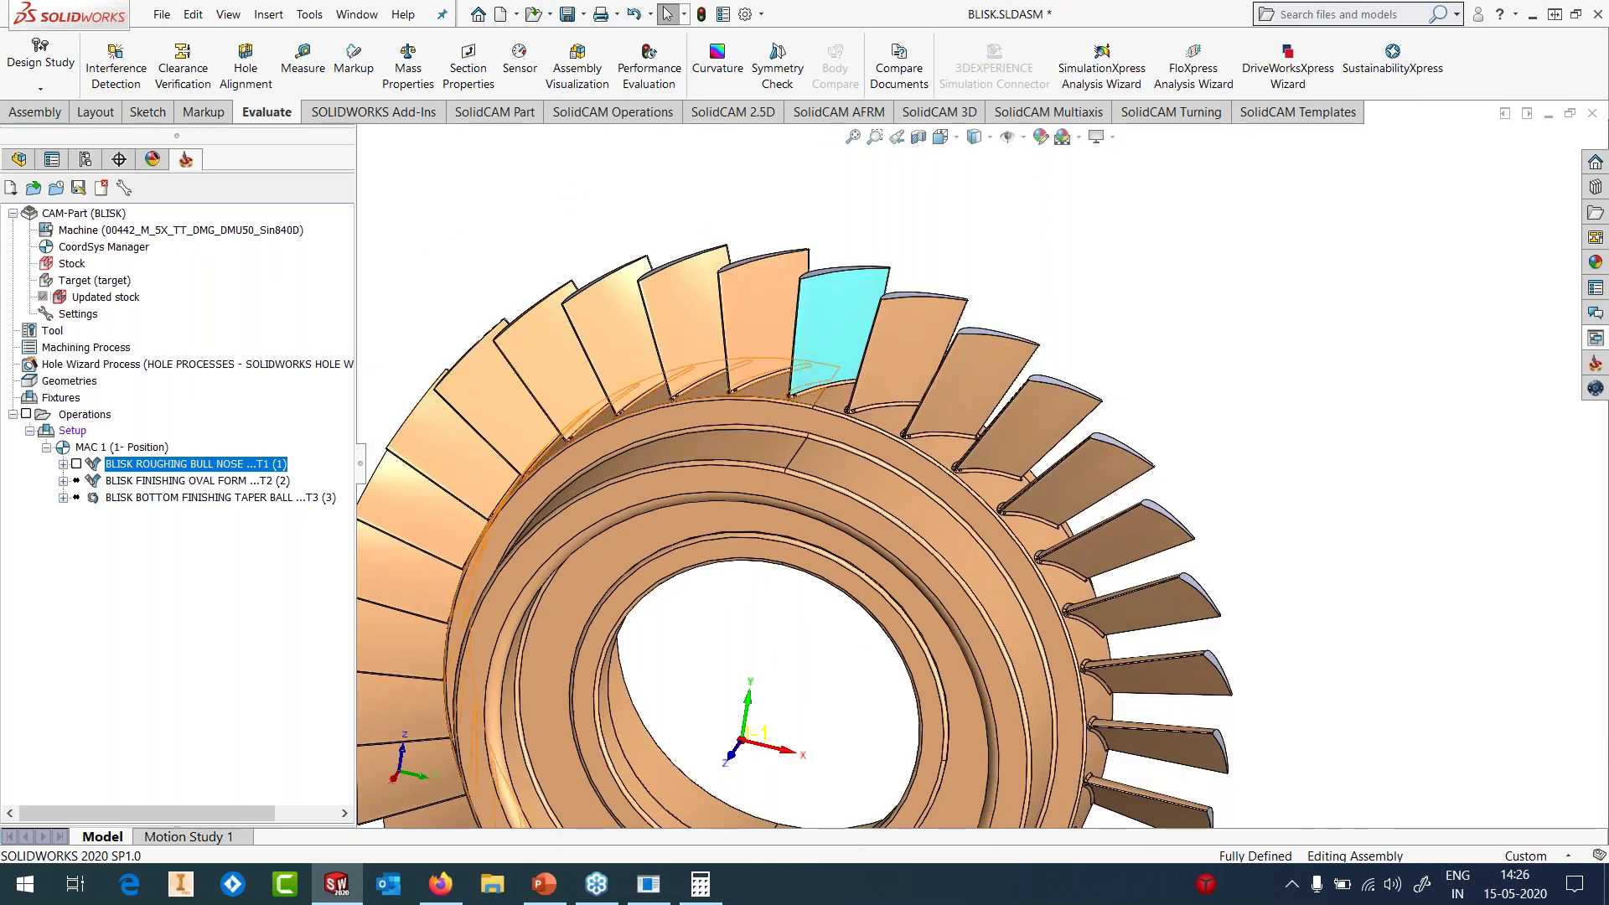
# - Open the BLISK FINISHING OVAL FORM operation and review its tool data and the contact point settings of the tool axis control
pyautogui.scroll(-2, 844, 315)
pyautogui.rightClick(191, 480)
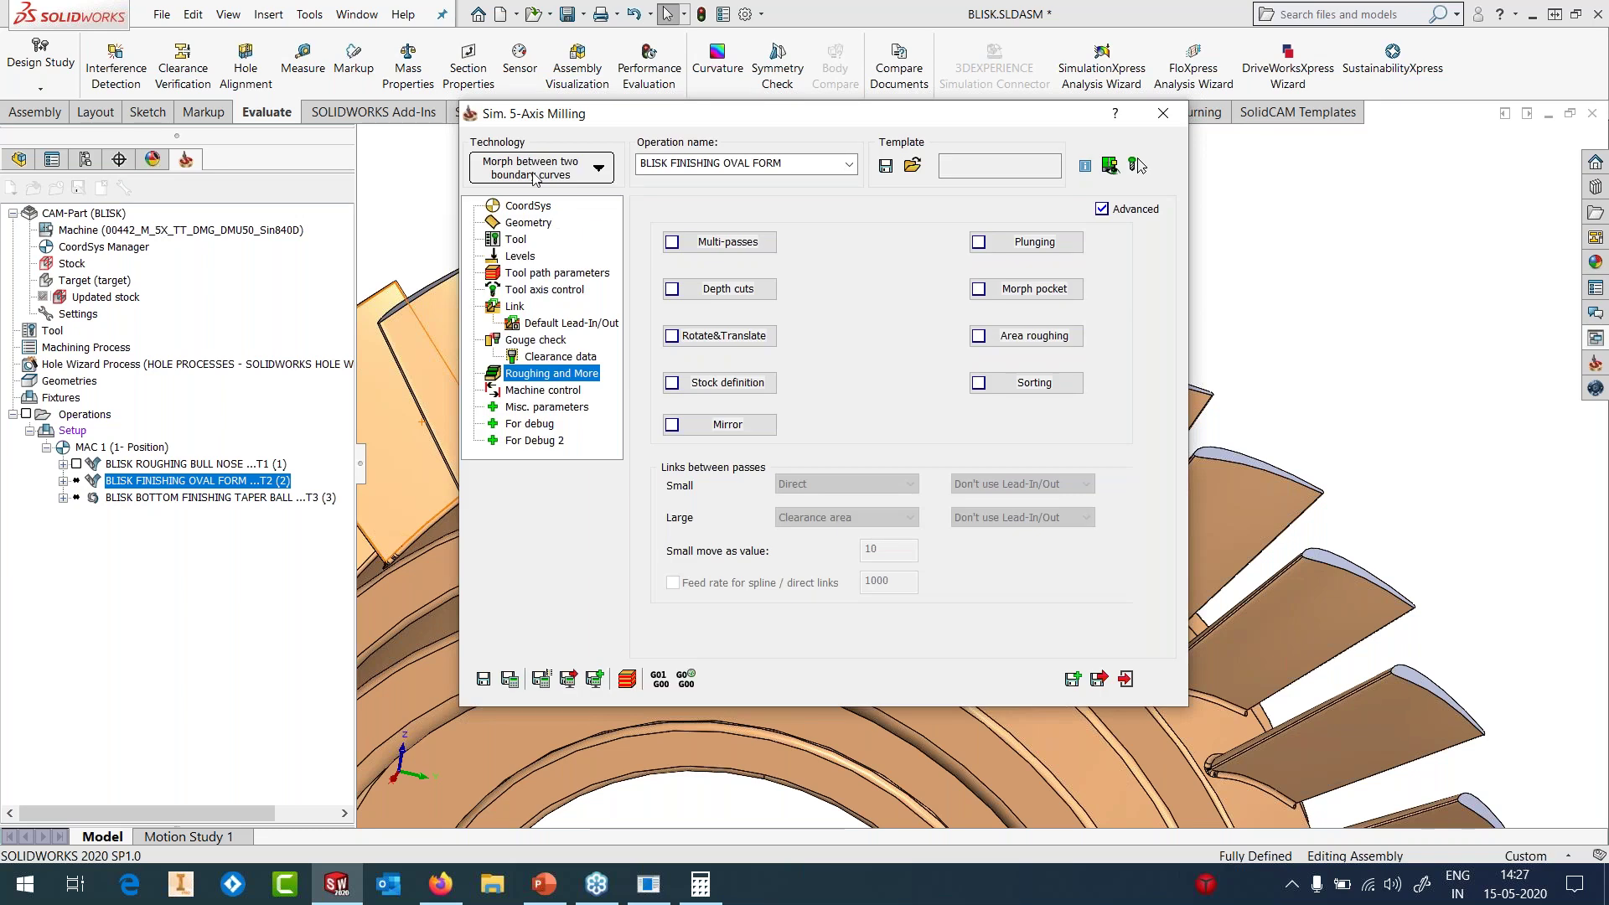
pyautogui.click(517, 242)
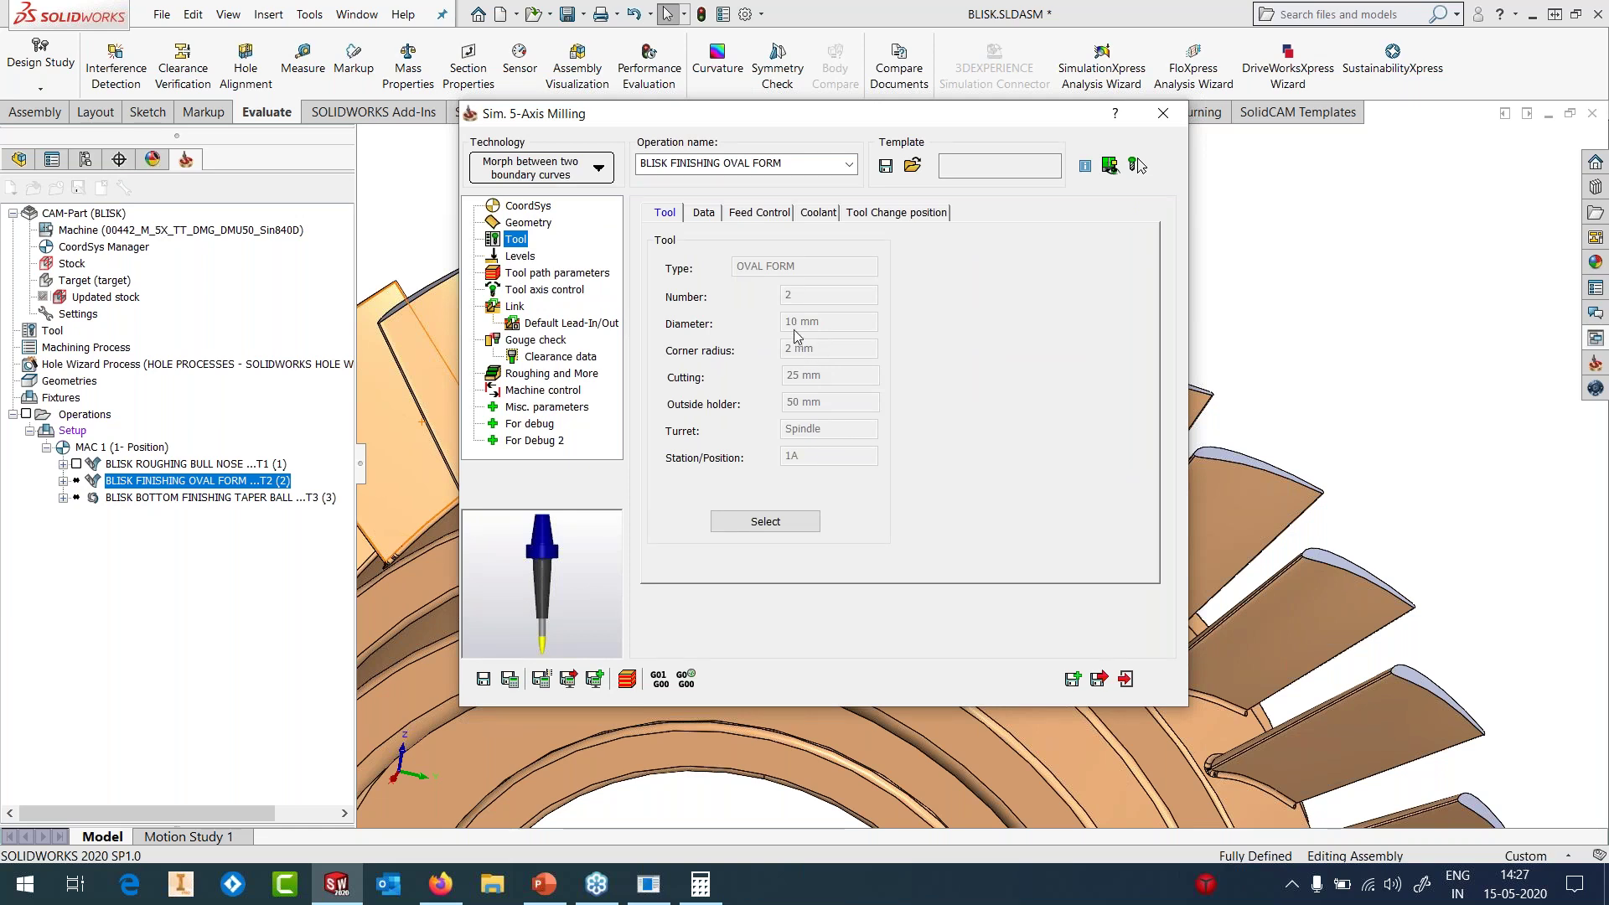
pyautogui.click(549, 289)
pyautogui.moveTo(863, 555); pyautogui.dragTo(795, 592)
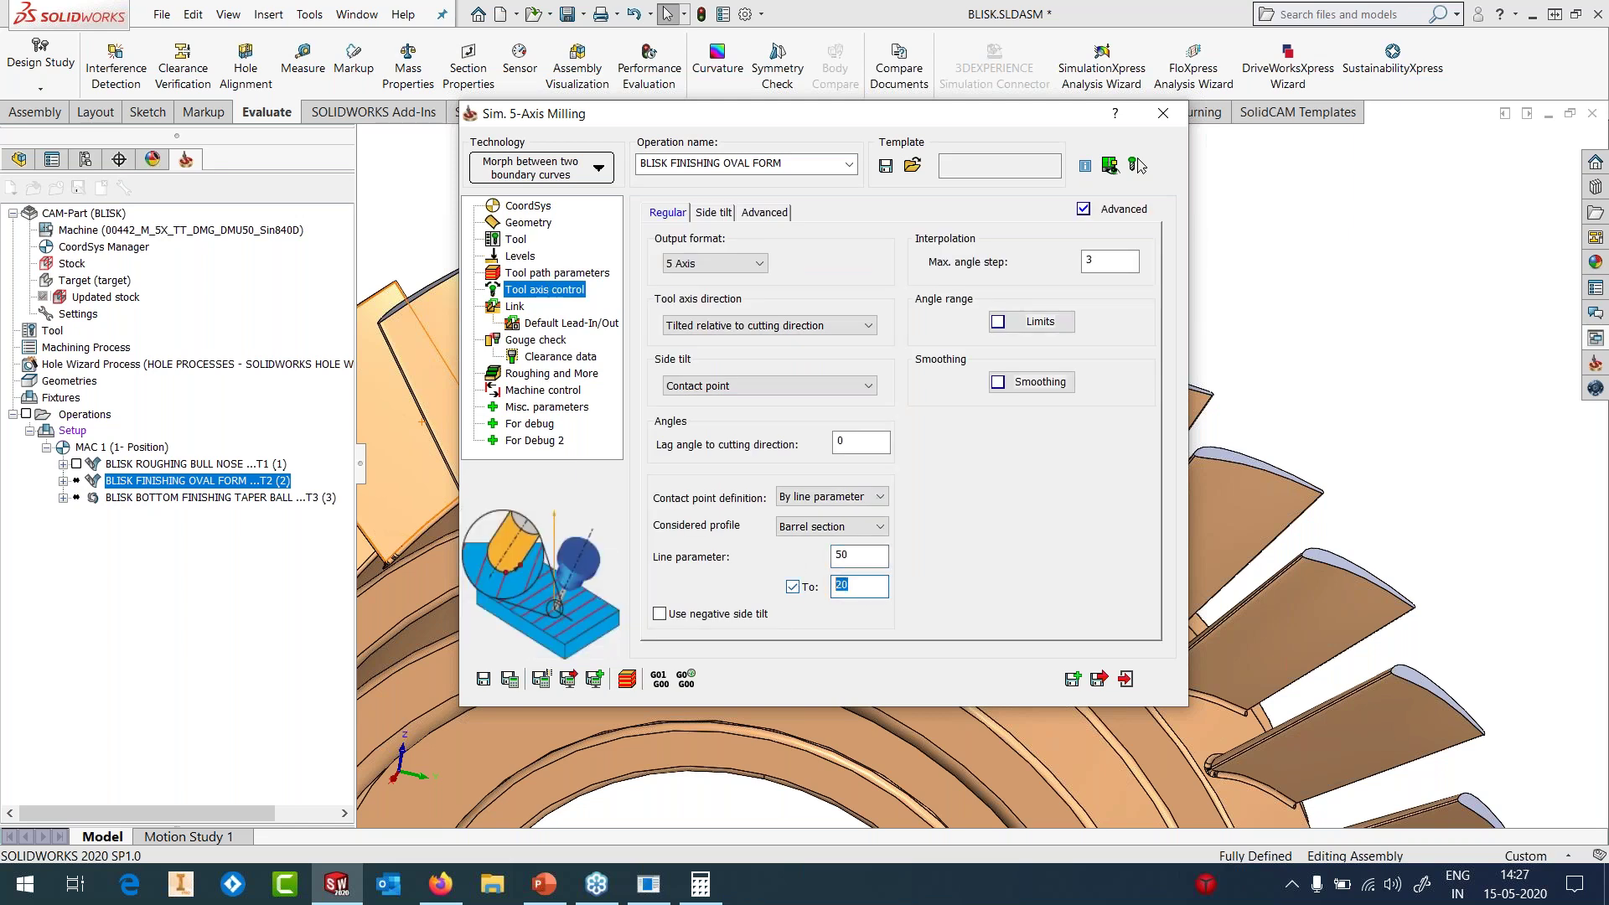
# - Review the gouge check settings of the oval form operation and show the faces4 check surfaces on the model
pyautogui.click(545, 341)
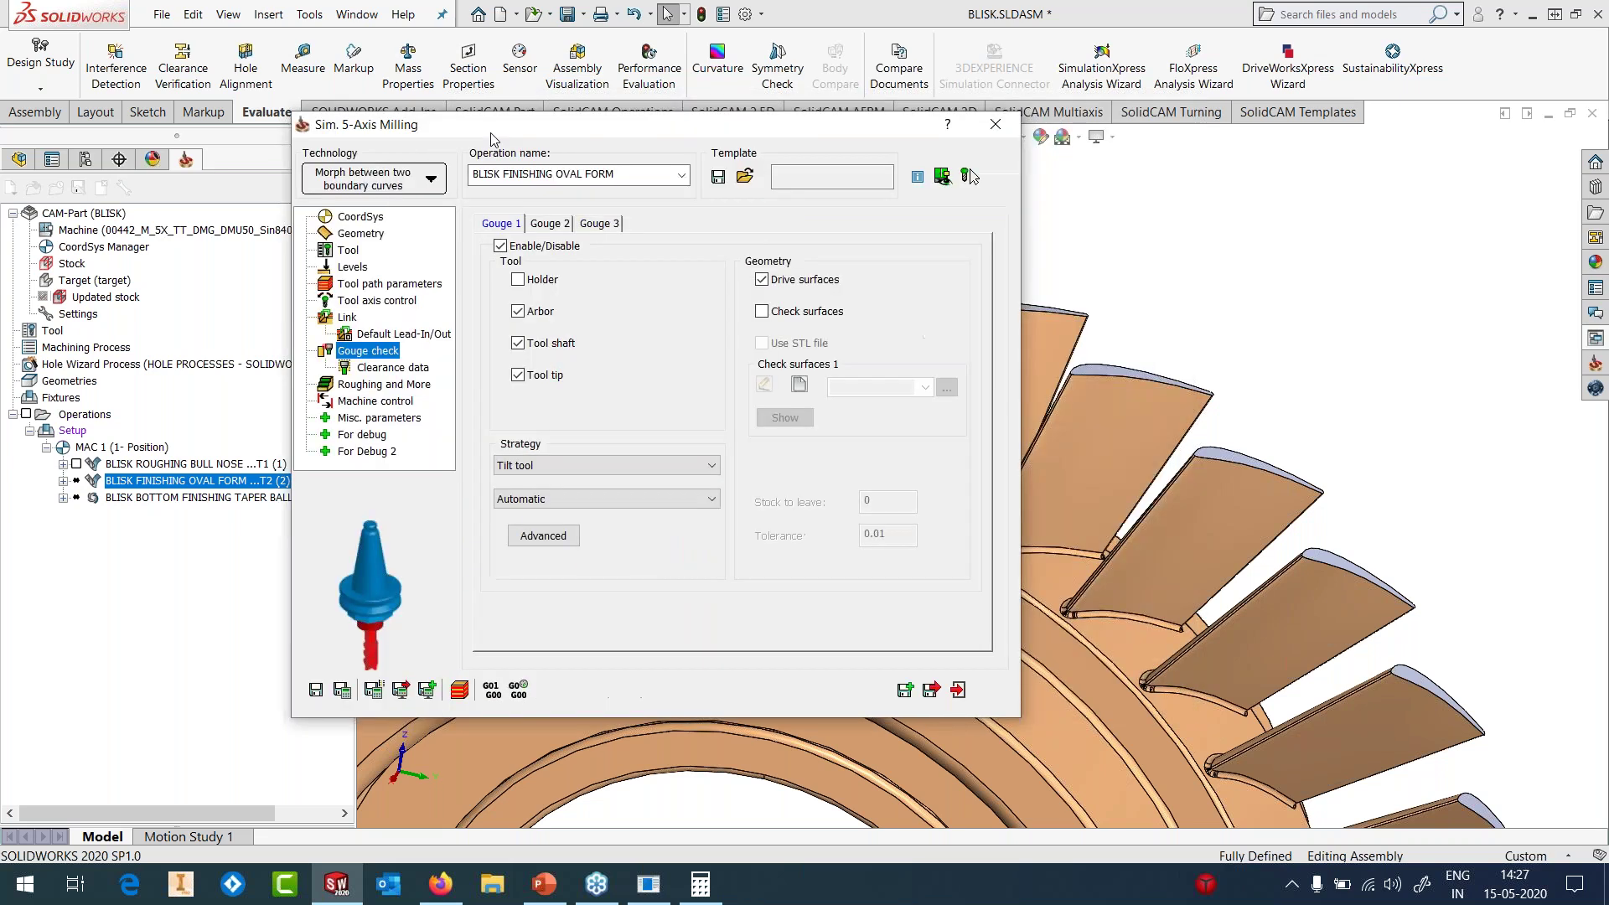
pyautogui.moveTo(450, 118); pyautogui.dragTo(293, 124)
pyautogui.click(615, 423)
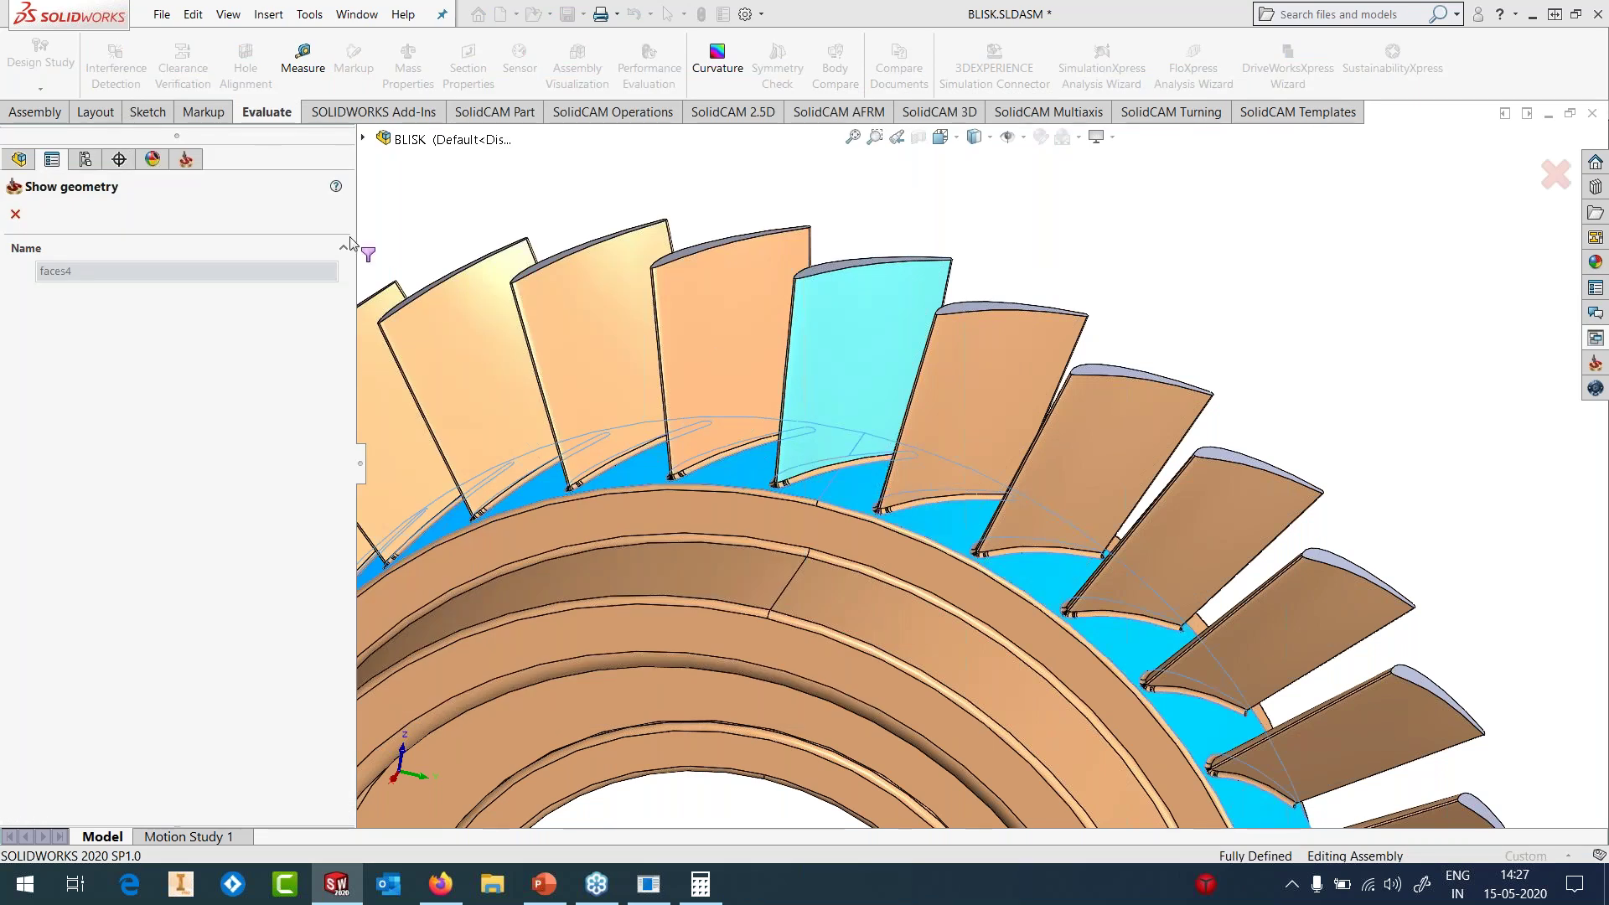
pyautogui.click(16, 215)
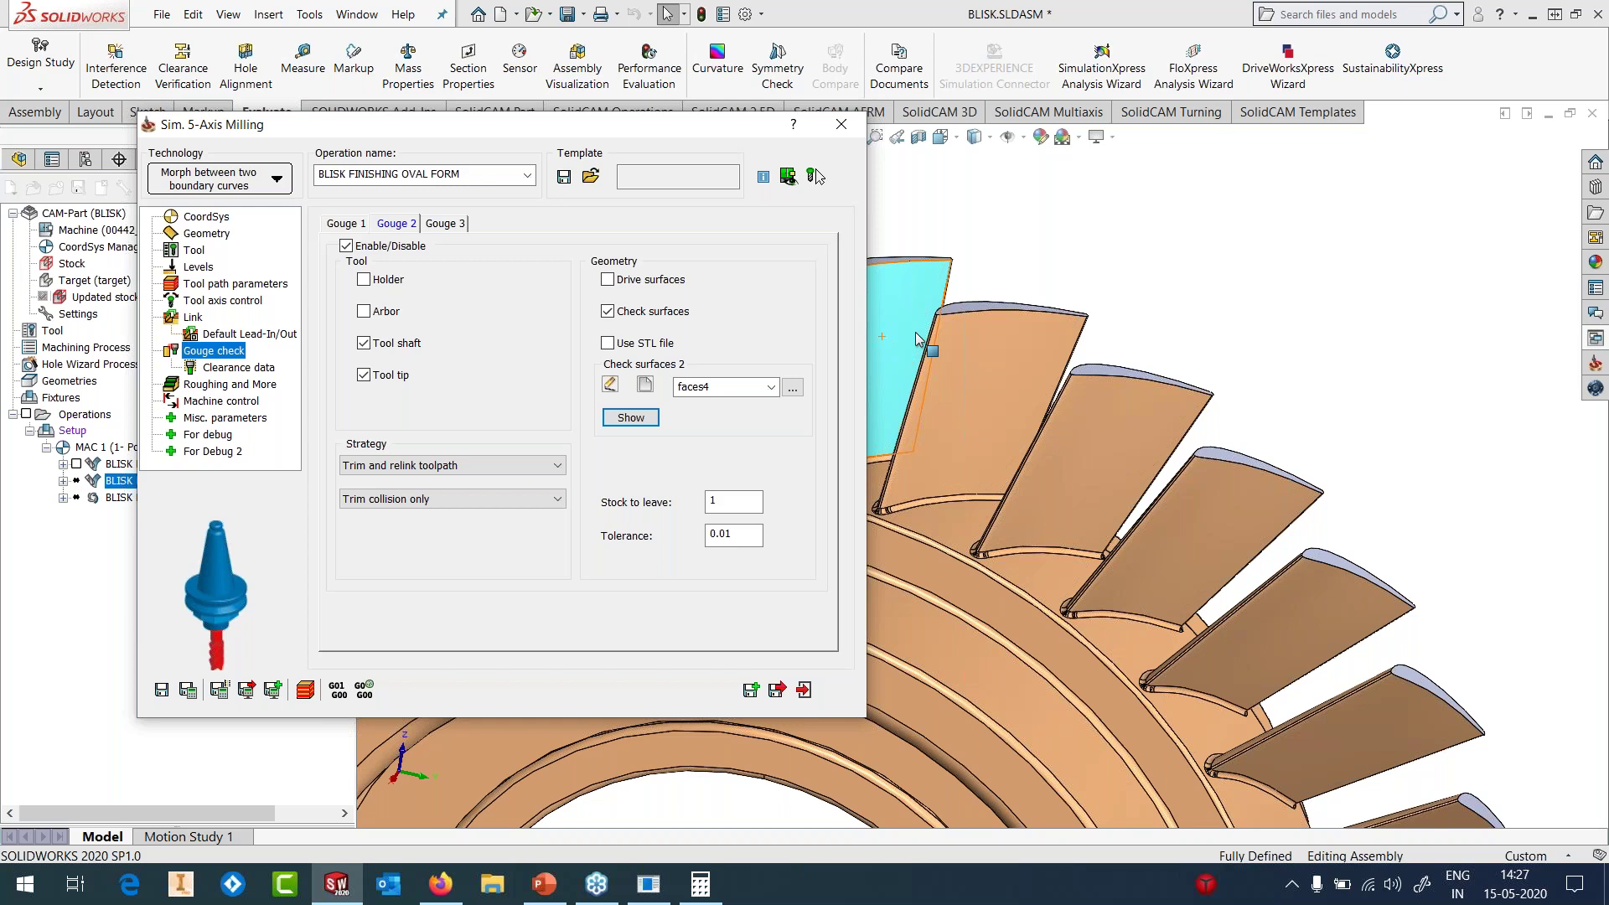
# - Save and calculate the BLISK FINISHING OVAL FORM operation and look at its Plunging options without enabling them
pyautogui.moveTo(506, 134); pyautogui.dragTo(910, 120)
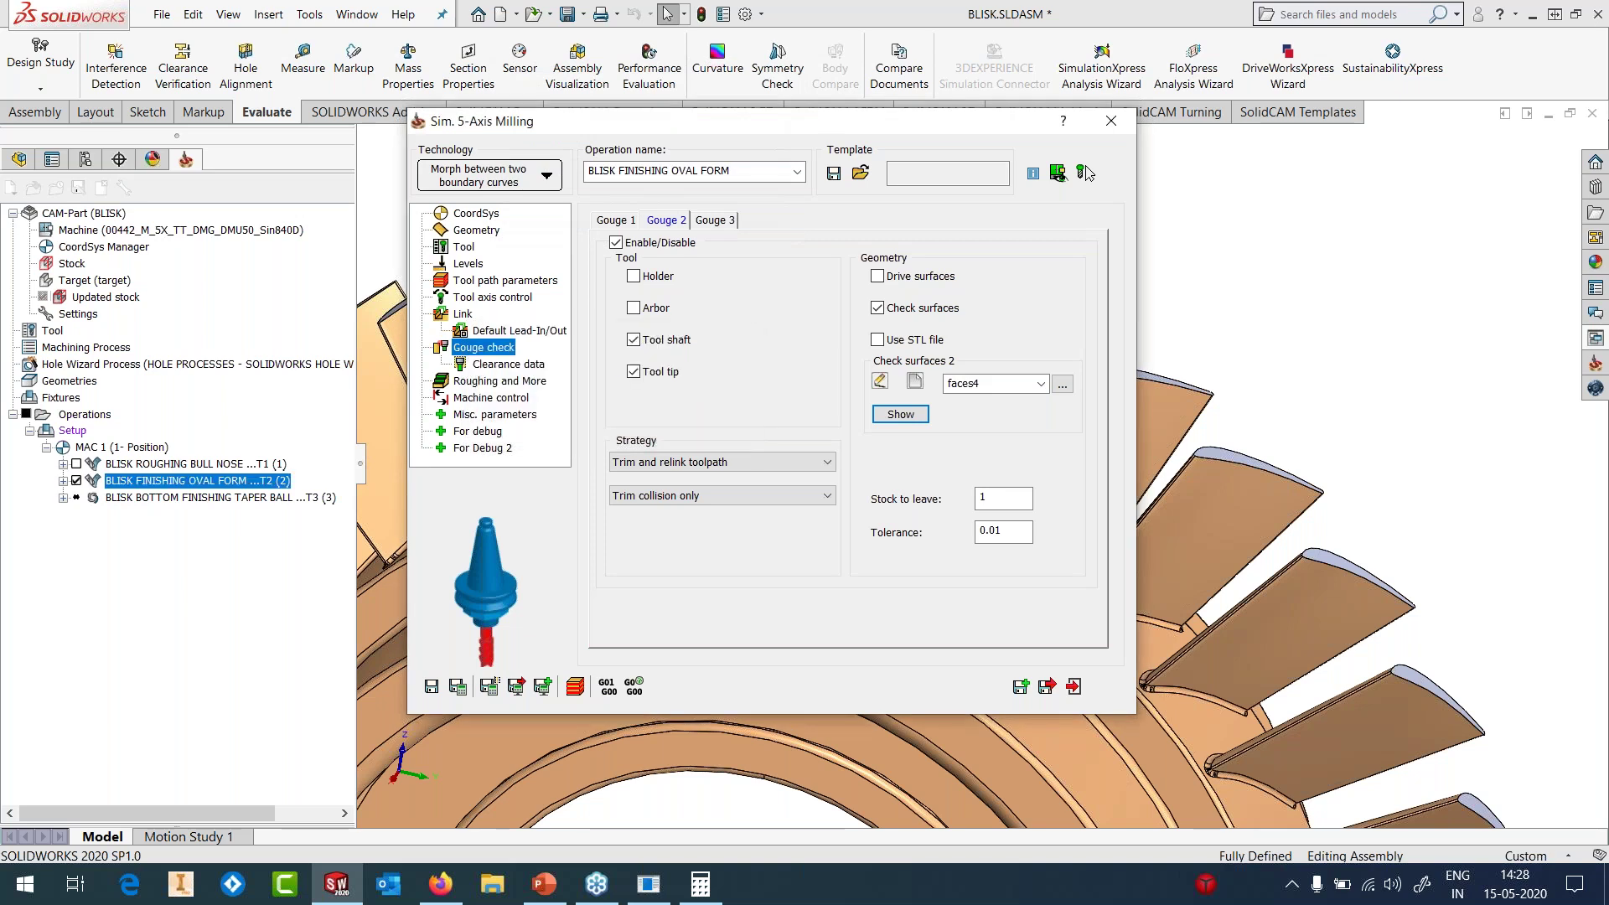
pyautogui.click(499, 380)
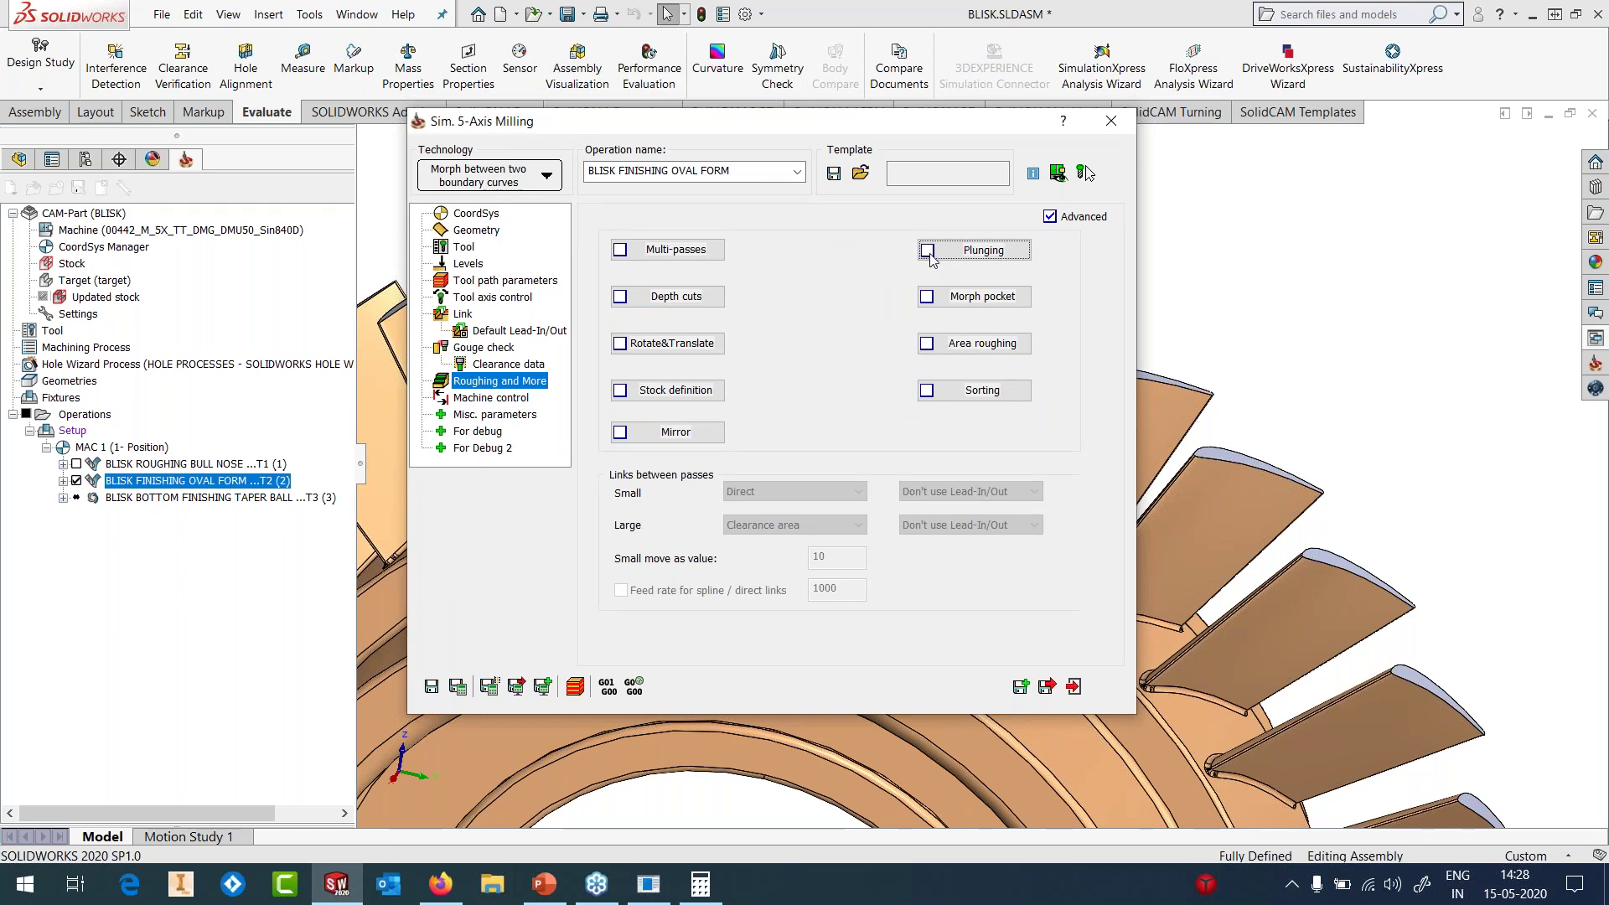
pyautogui.click(981, 250)
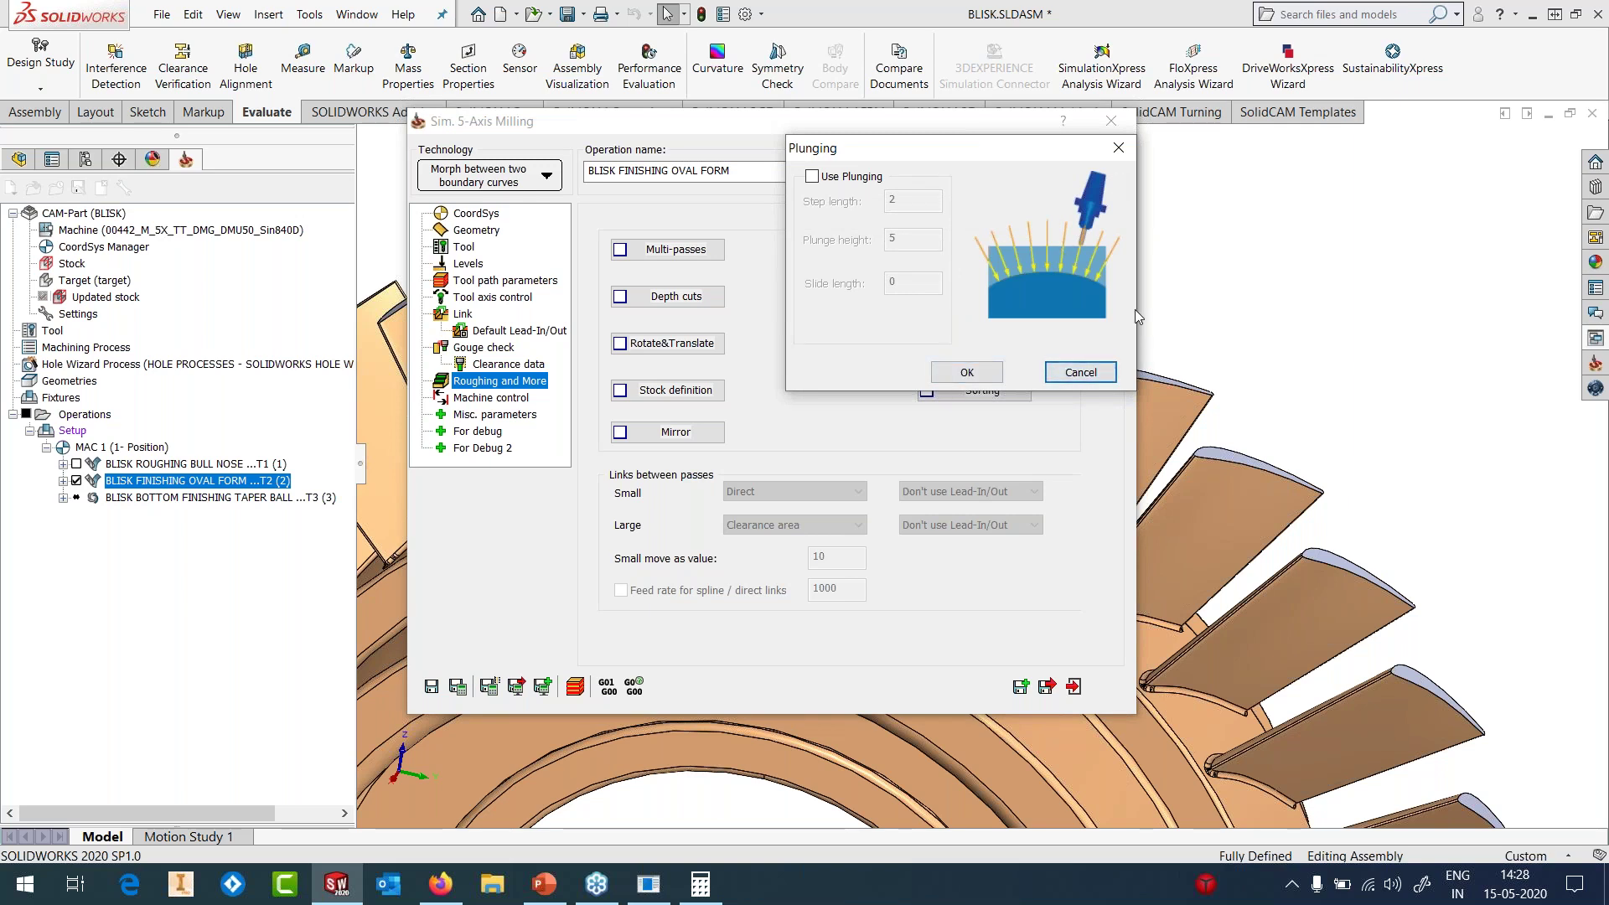
pyautogui.click(1081, 372)
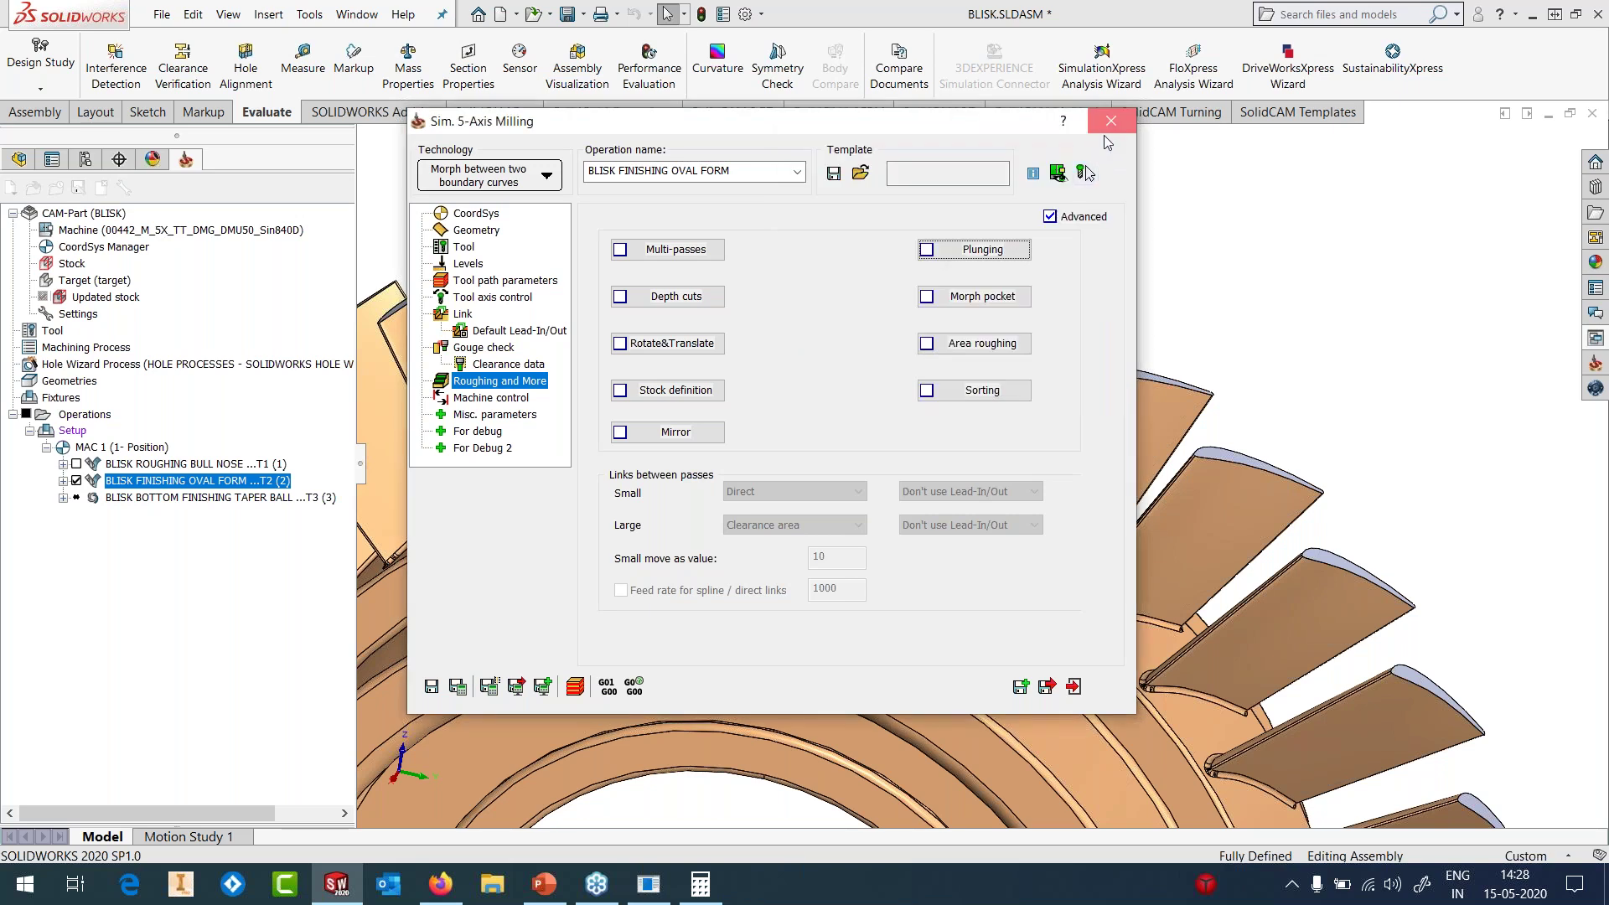
# - Start simulating the BLISK FINISHING OVAL FORM operation and inspect the oval form tool against the blade from several sides
pyautogui.moveTo(972, 464); pyautogui.dragTo(922, 365, button='middle')
pyautogui.rightClick(184, 480)
pyautogui.click(241, 332)
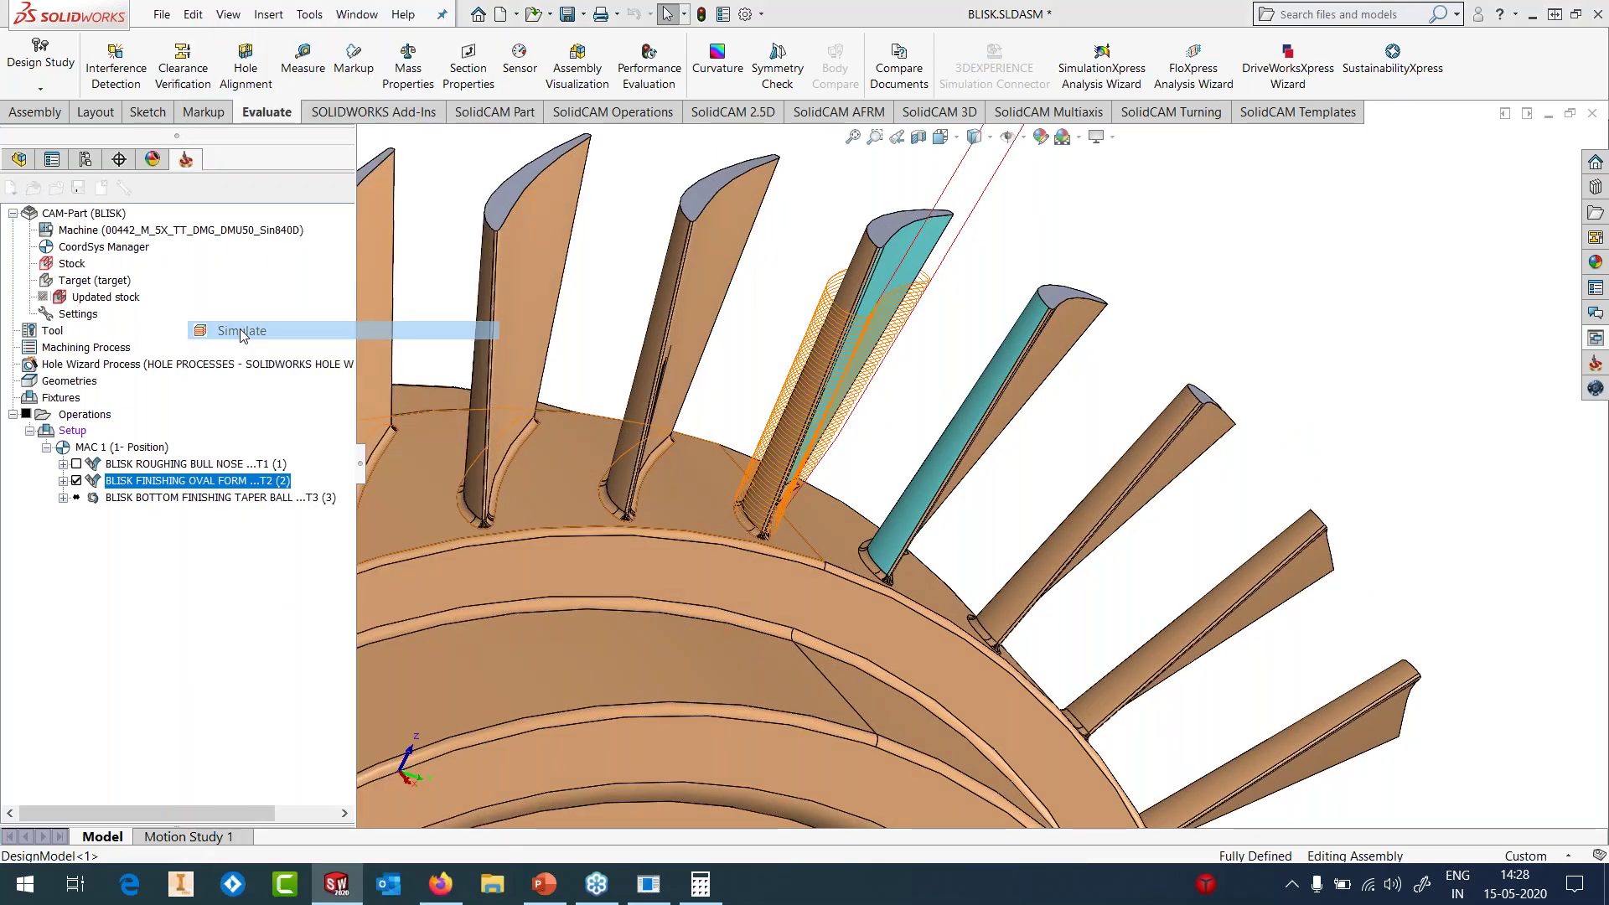
pyautogui.click(155, 369)
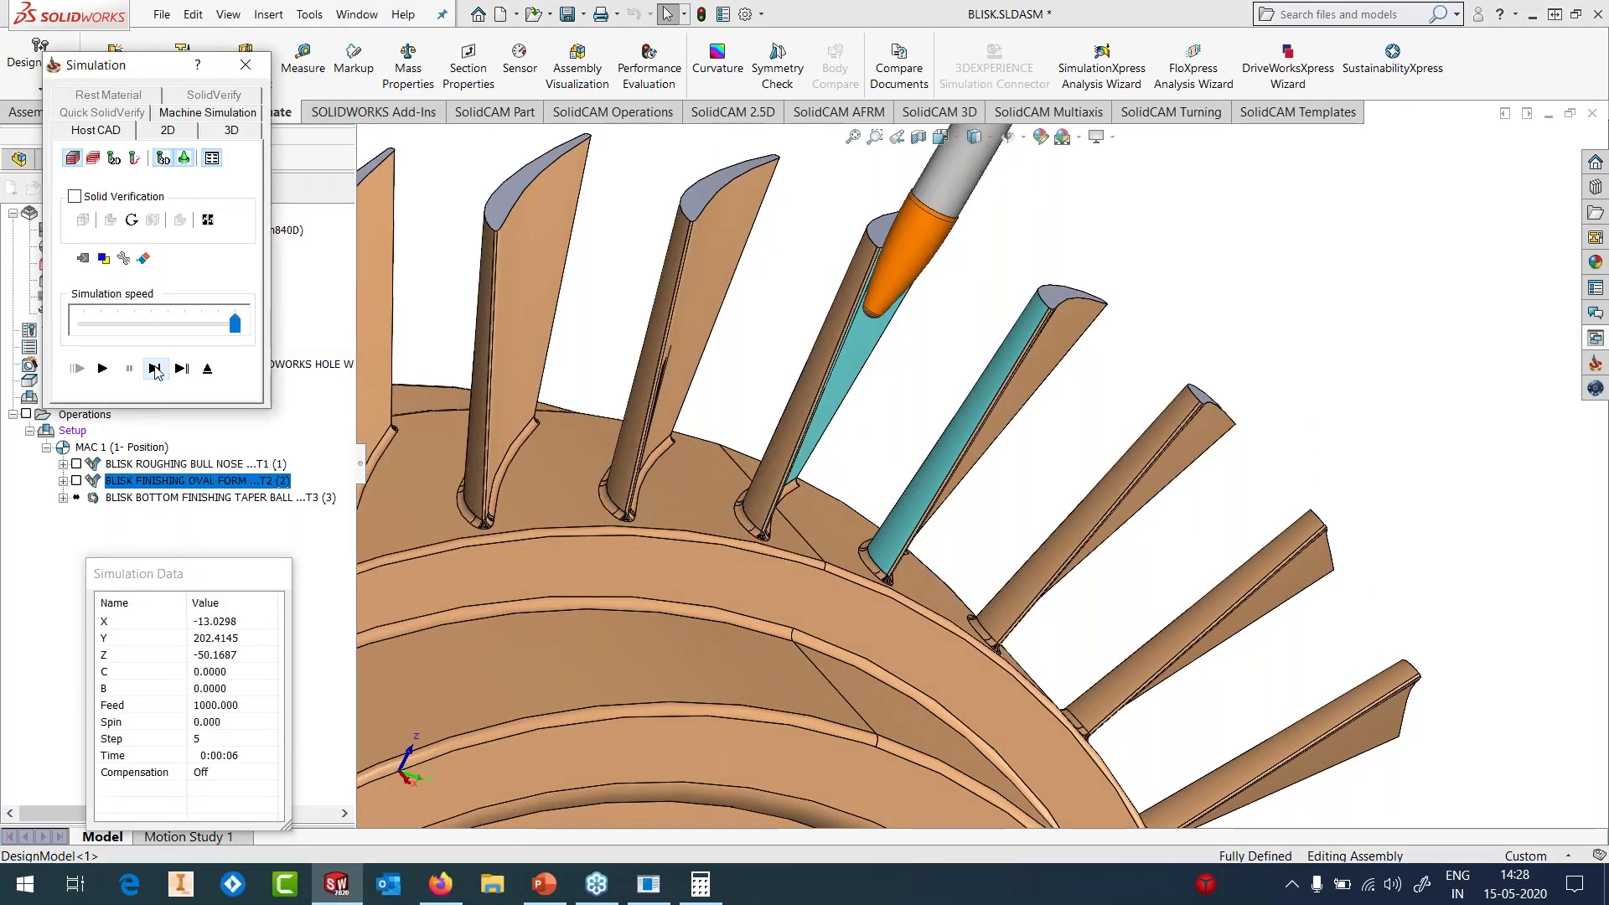
pyautogui.scroll(-3, 871, 306)
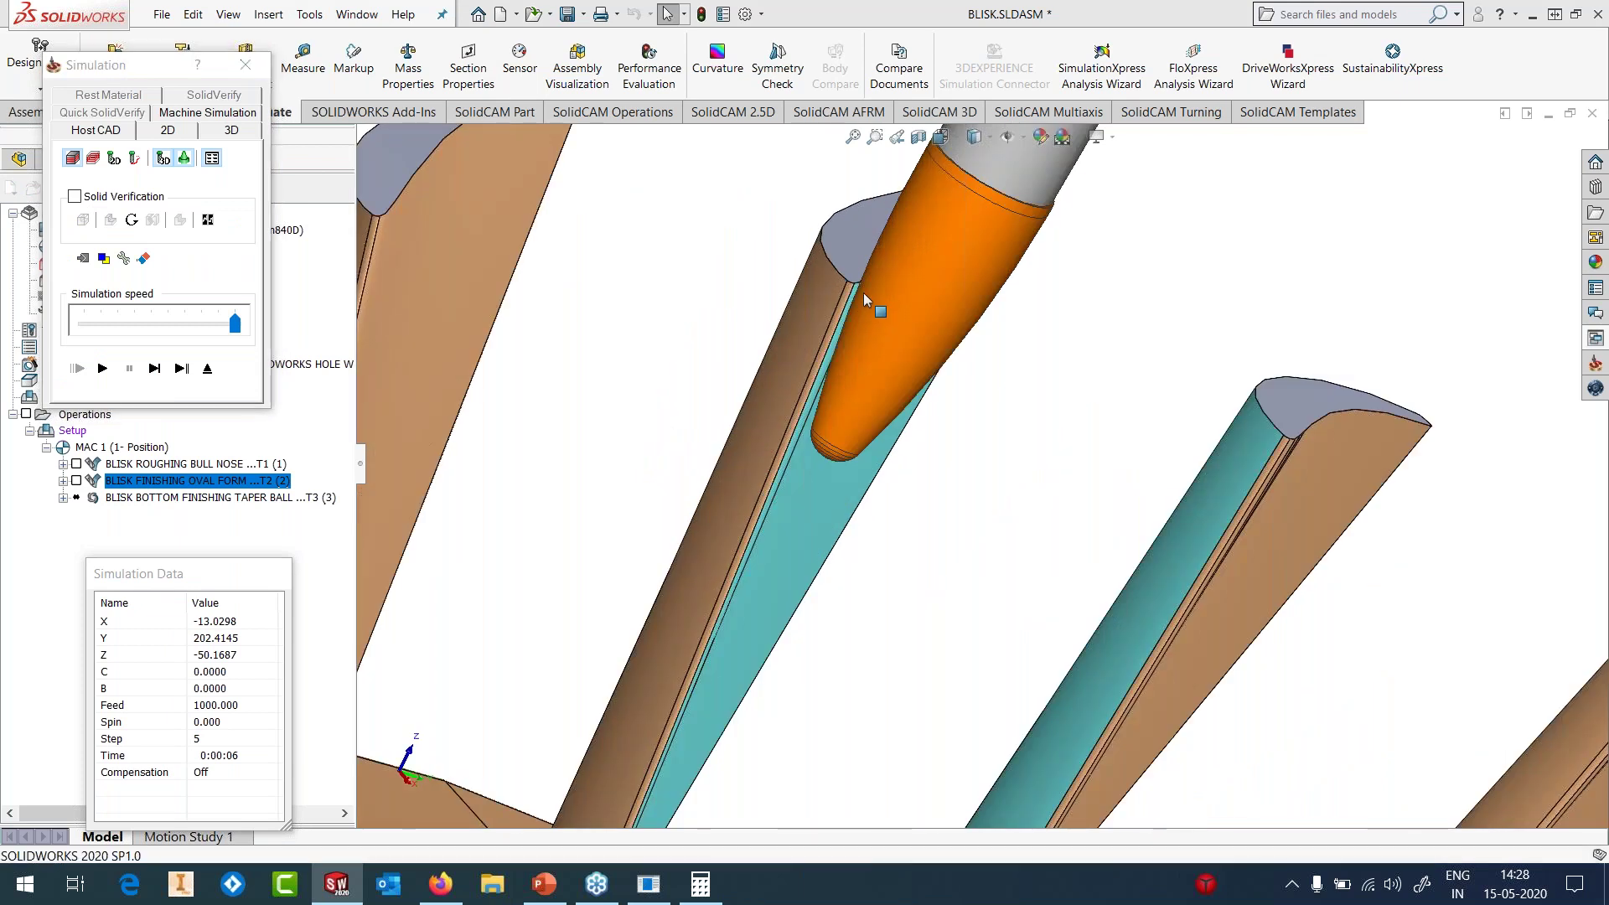
pyautogui.scroll(-3, 875, 276)
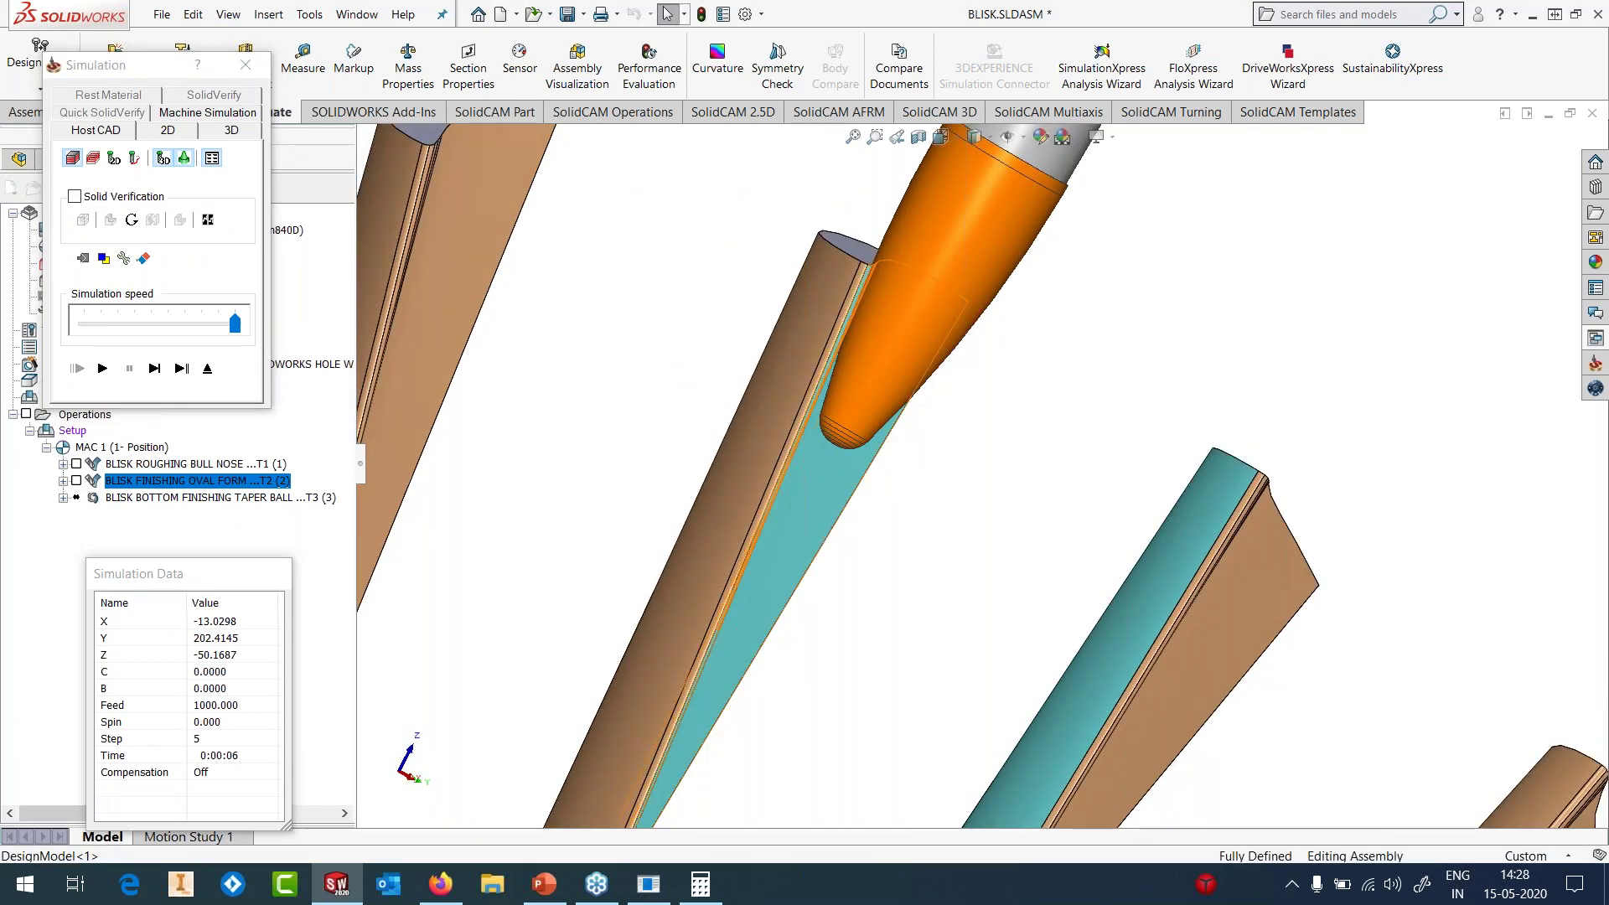
pyautogui.scroll(2, 863, 435)
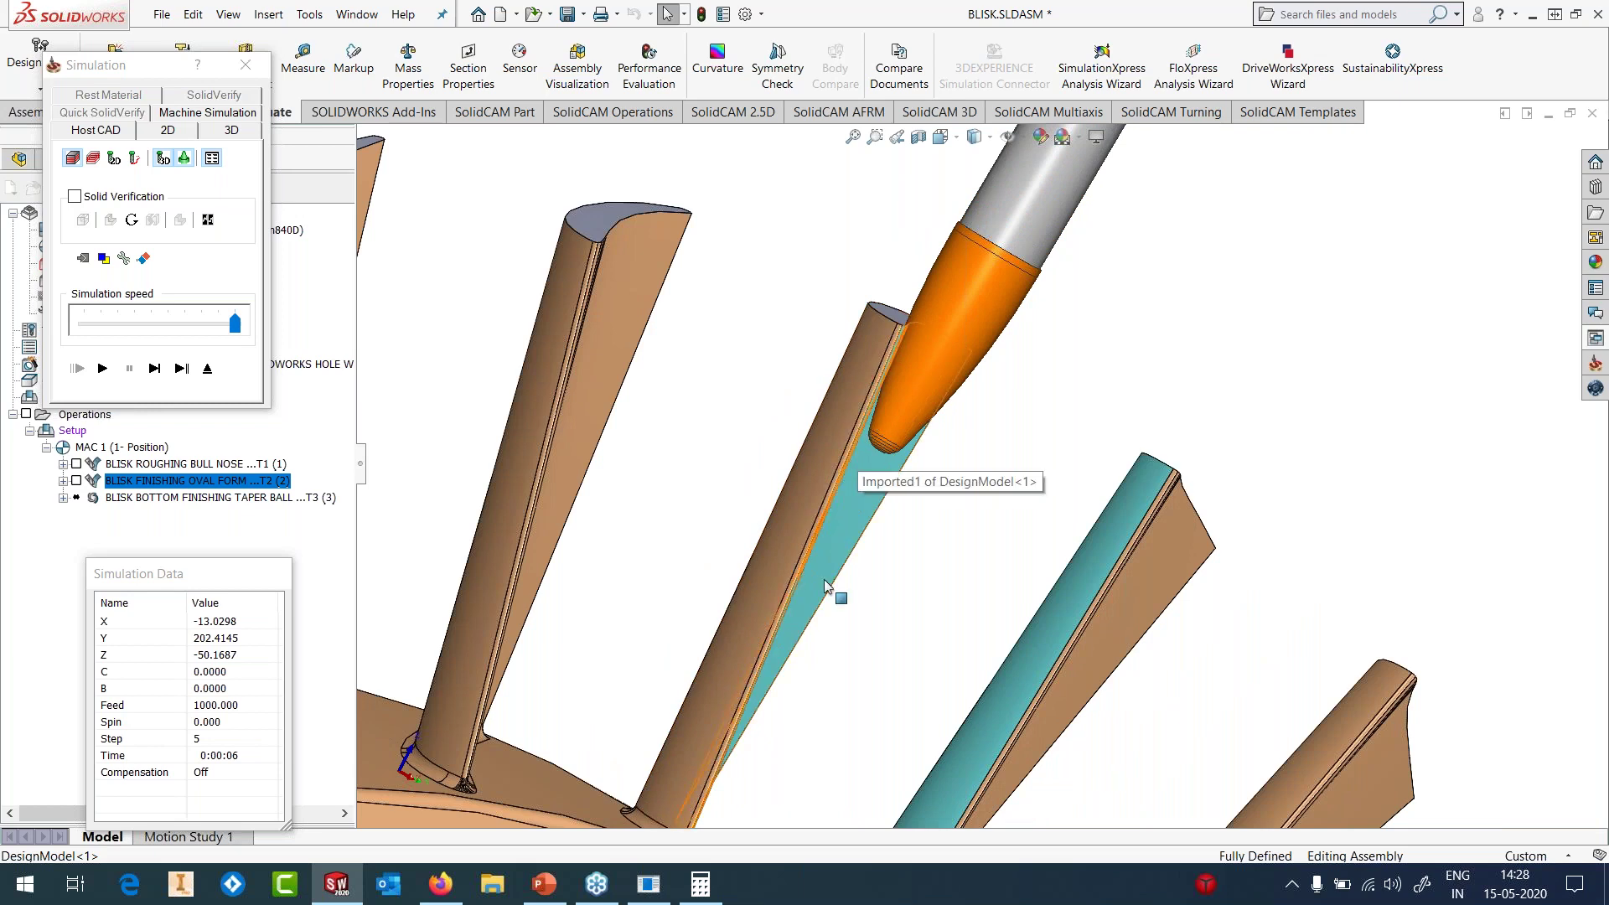
pyautogui.scroll(3, 829, 592)
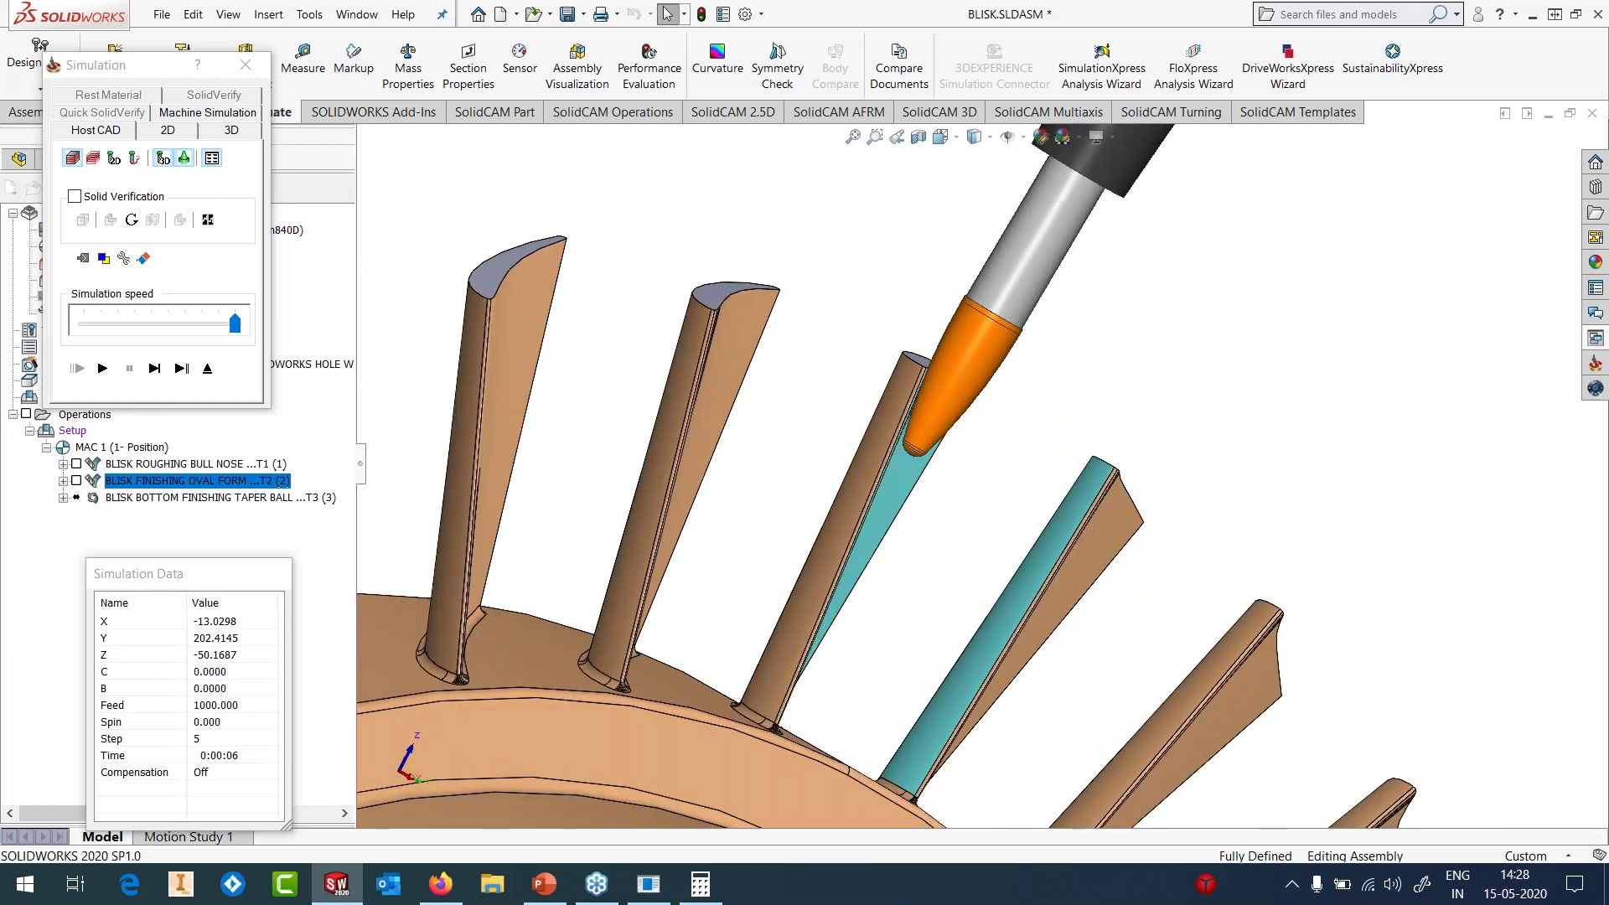
pyautogui.scroll(-3, 777, 704)
pyautogui.scroll(2, 776, 704)
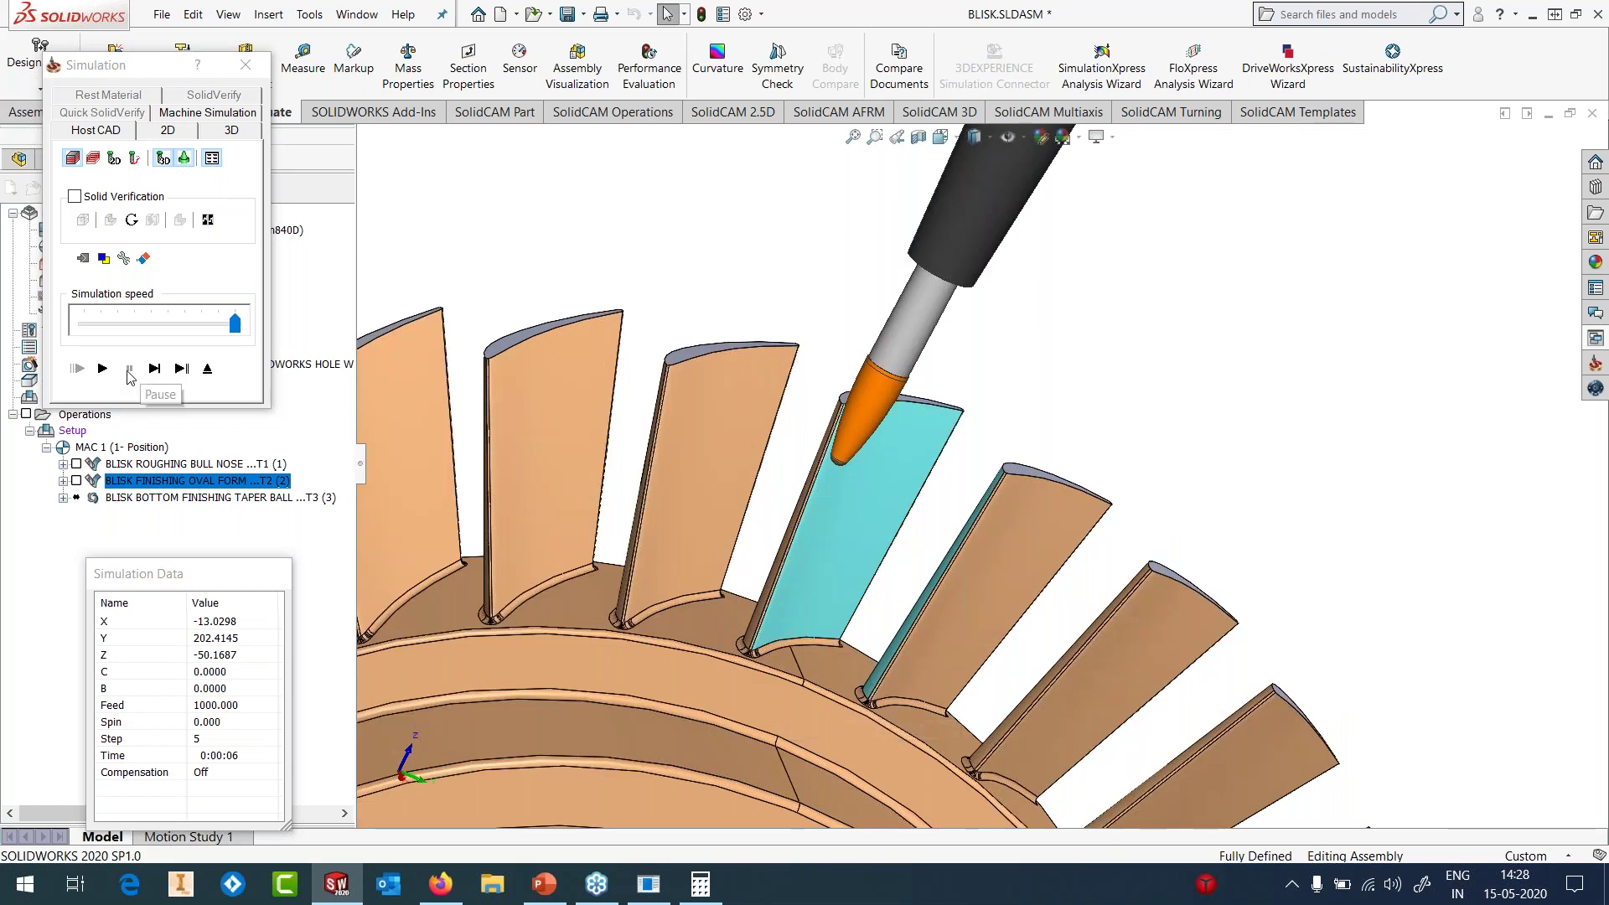
# - Run the oval form simulation at reduced speed, speed it up slightly, pause near the blade root and advance single steps
pyautogui.moveTo(235, 323); pyautogui.dragTo(168, 323)
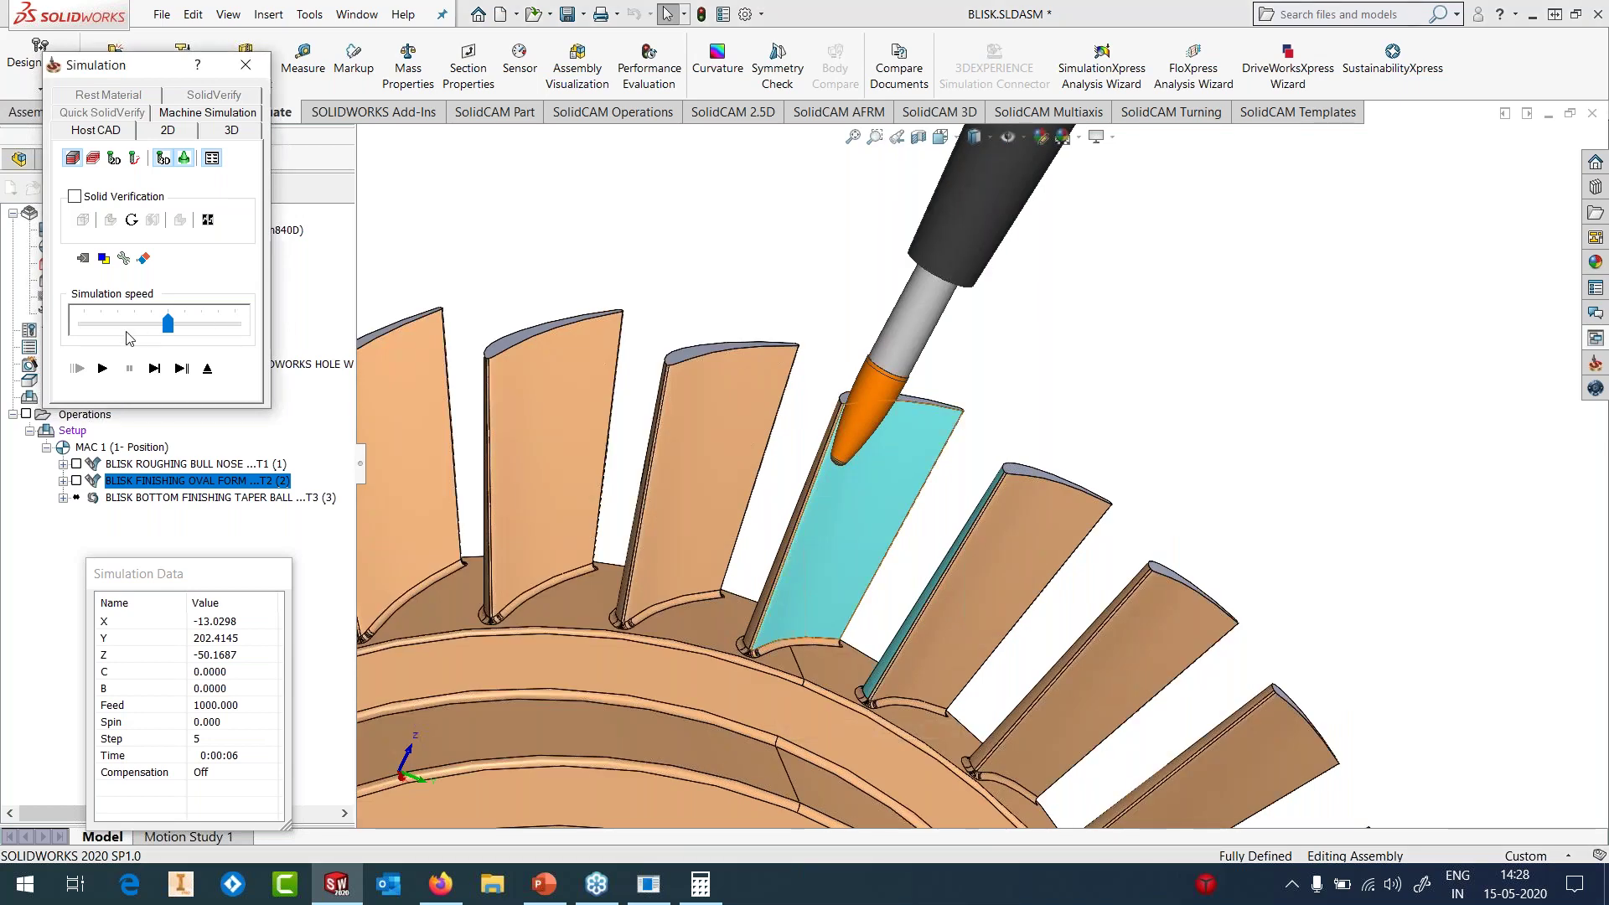
pyautogui.click(103, 369)
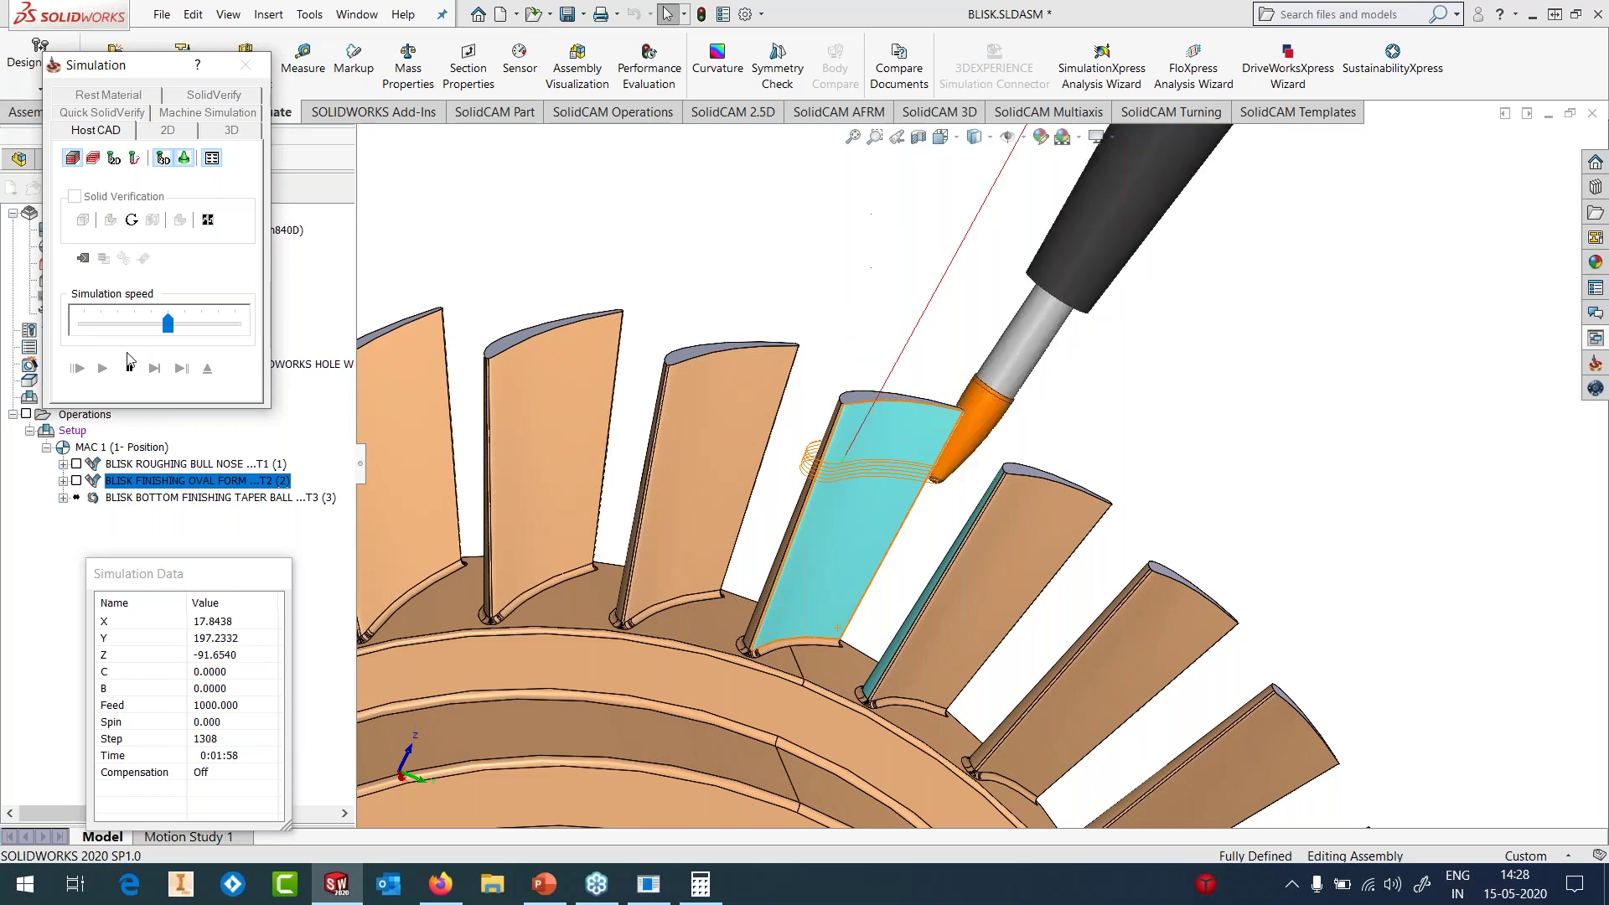
pyautogui.moveTo(168, 324); pyautogui.dragTo(202, 326)
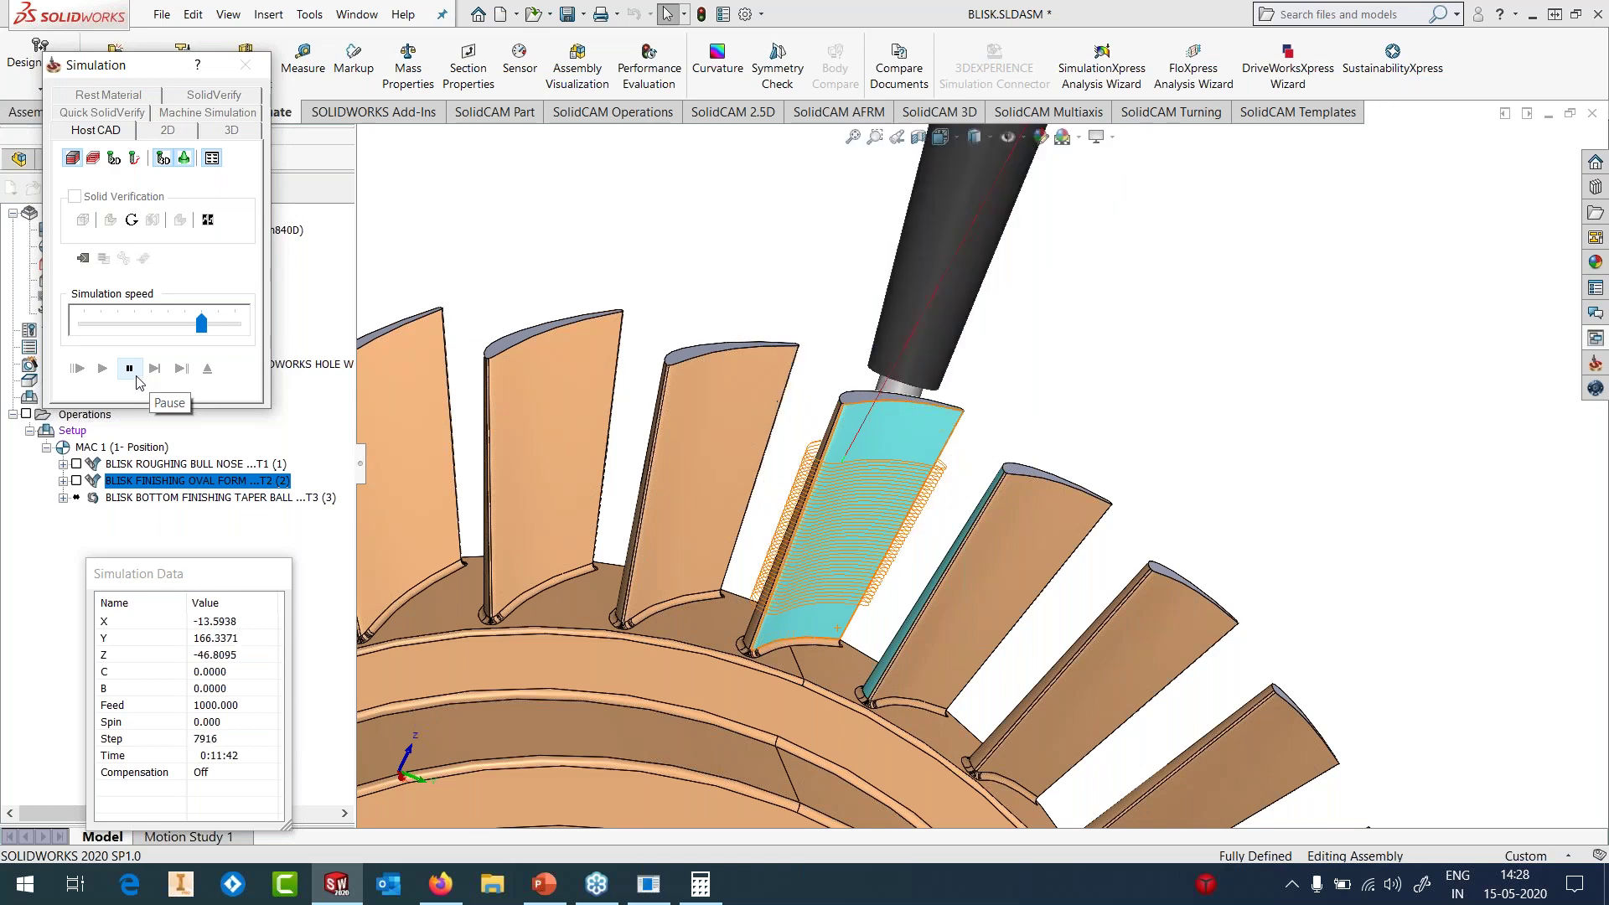
pyautogui.click(130, 369)
pyautogui.click(155, 369)
pyautogui.click(155, 369)
pyautogui.click(156, 369)
pyautogui.click(156, 369)
pyautogui.moveTo(862, 602)
pyautogui.mouseDown(button='middle')
pyautogui.moveTo(870, 517)
pyautogui.moveTo(922, 589)
pyautogui.moveTo(855, 624)
pyautogui.mouseUp(button='middle')
pyautogui.scroll(-4, 847, 628)
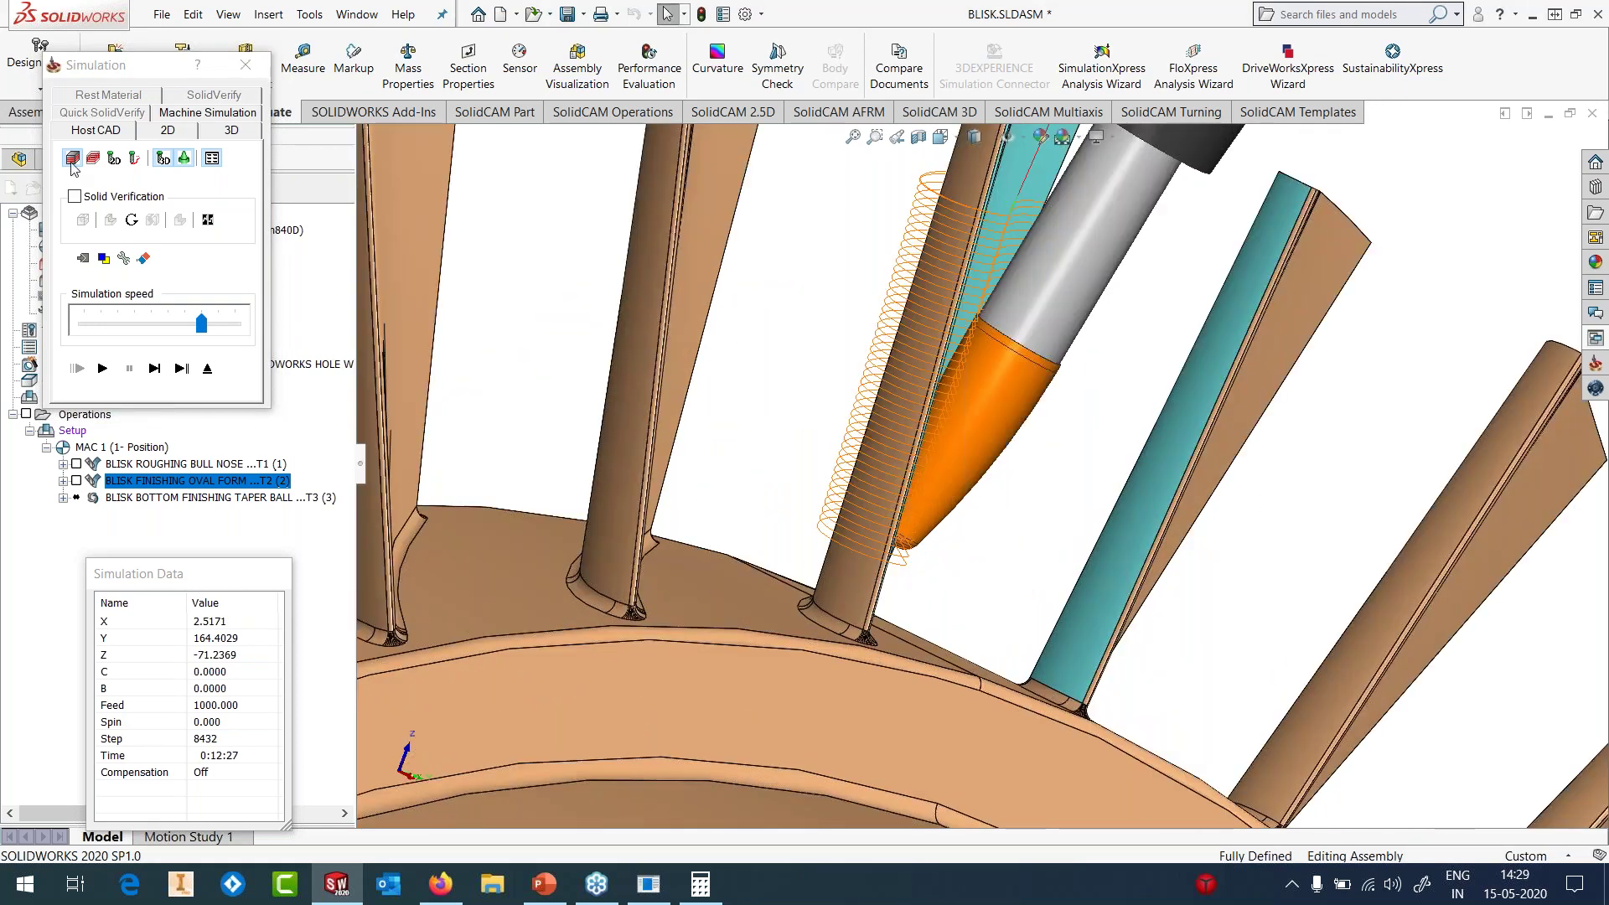
# - Hide the toolpath lines in the simulation and step on to examine the tool's contact with the blade near its root
pyautogui.click(73, 161)
pyautogui.scroll(-3, 963, 570)
pyautogui.moveTo(930, 470); pyautogui.dragTo(896, 463, button='middle')
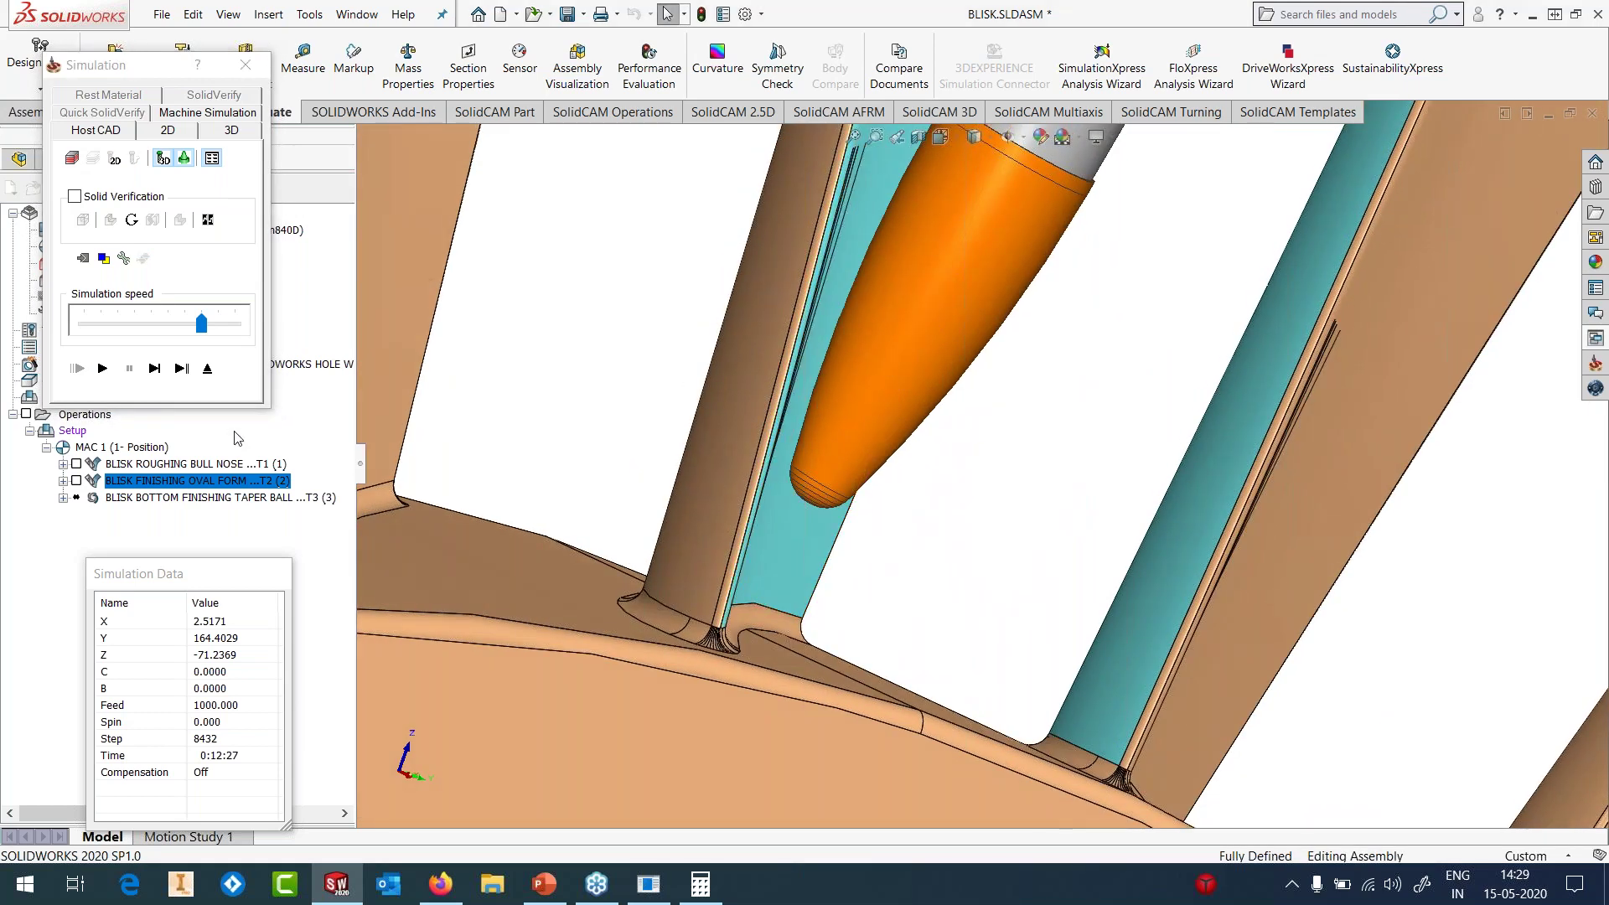
pyautogui.click(155, 369)
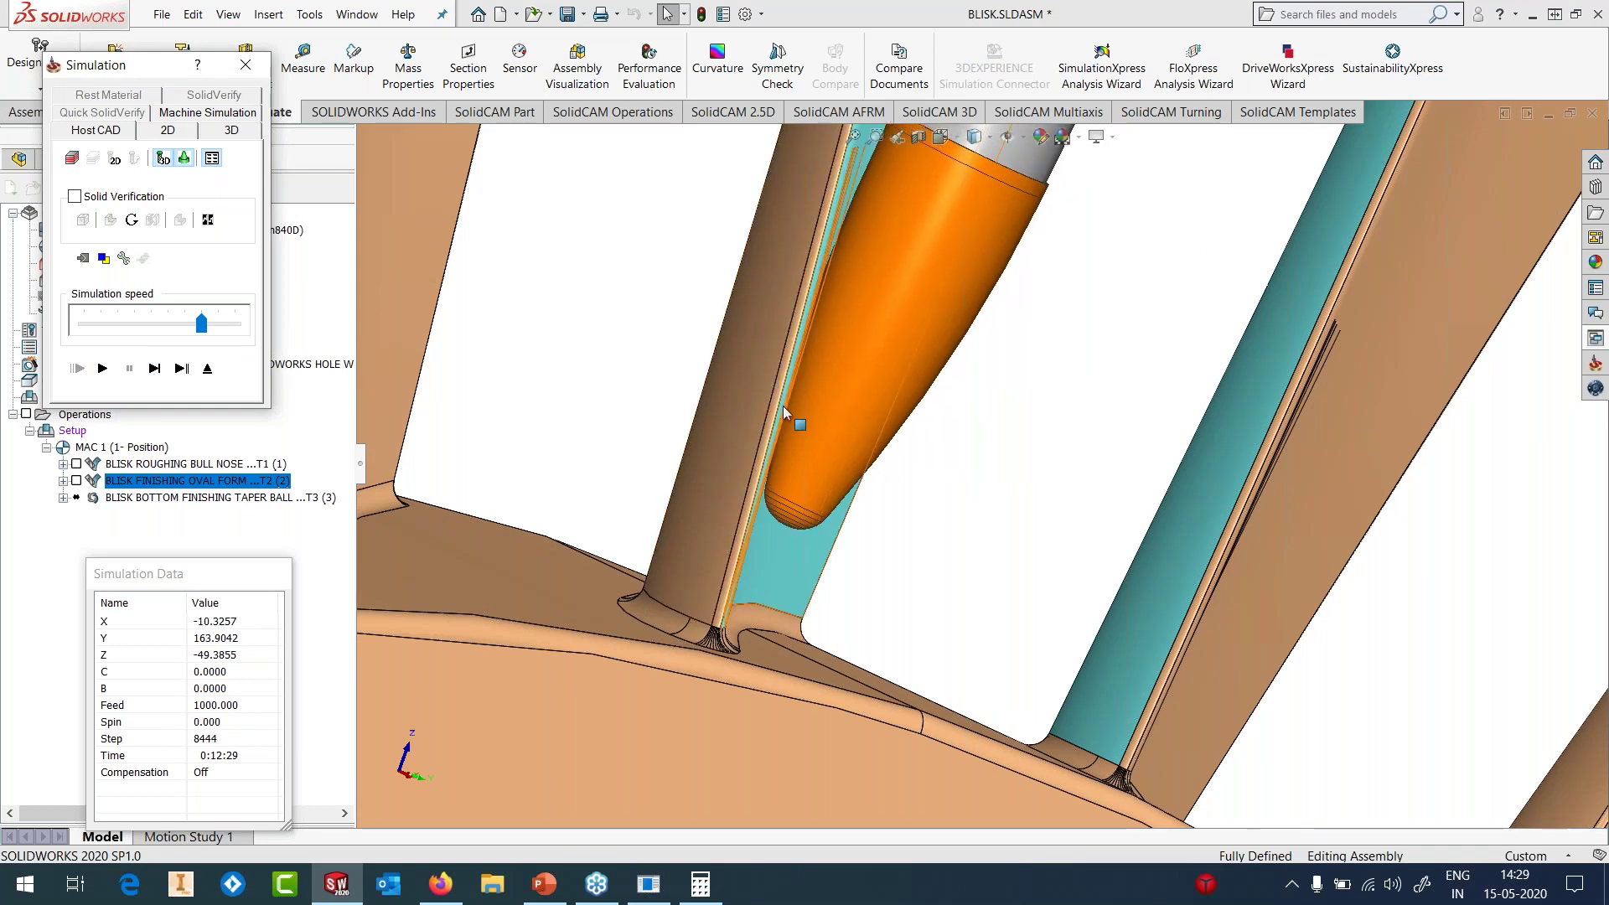
# - Play the rest of the oval form simulation with the blisk blades in view and exit it
pyautogui.scroll(3, 828, 454)
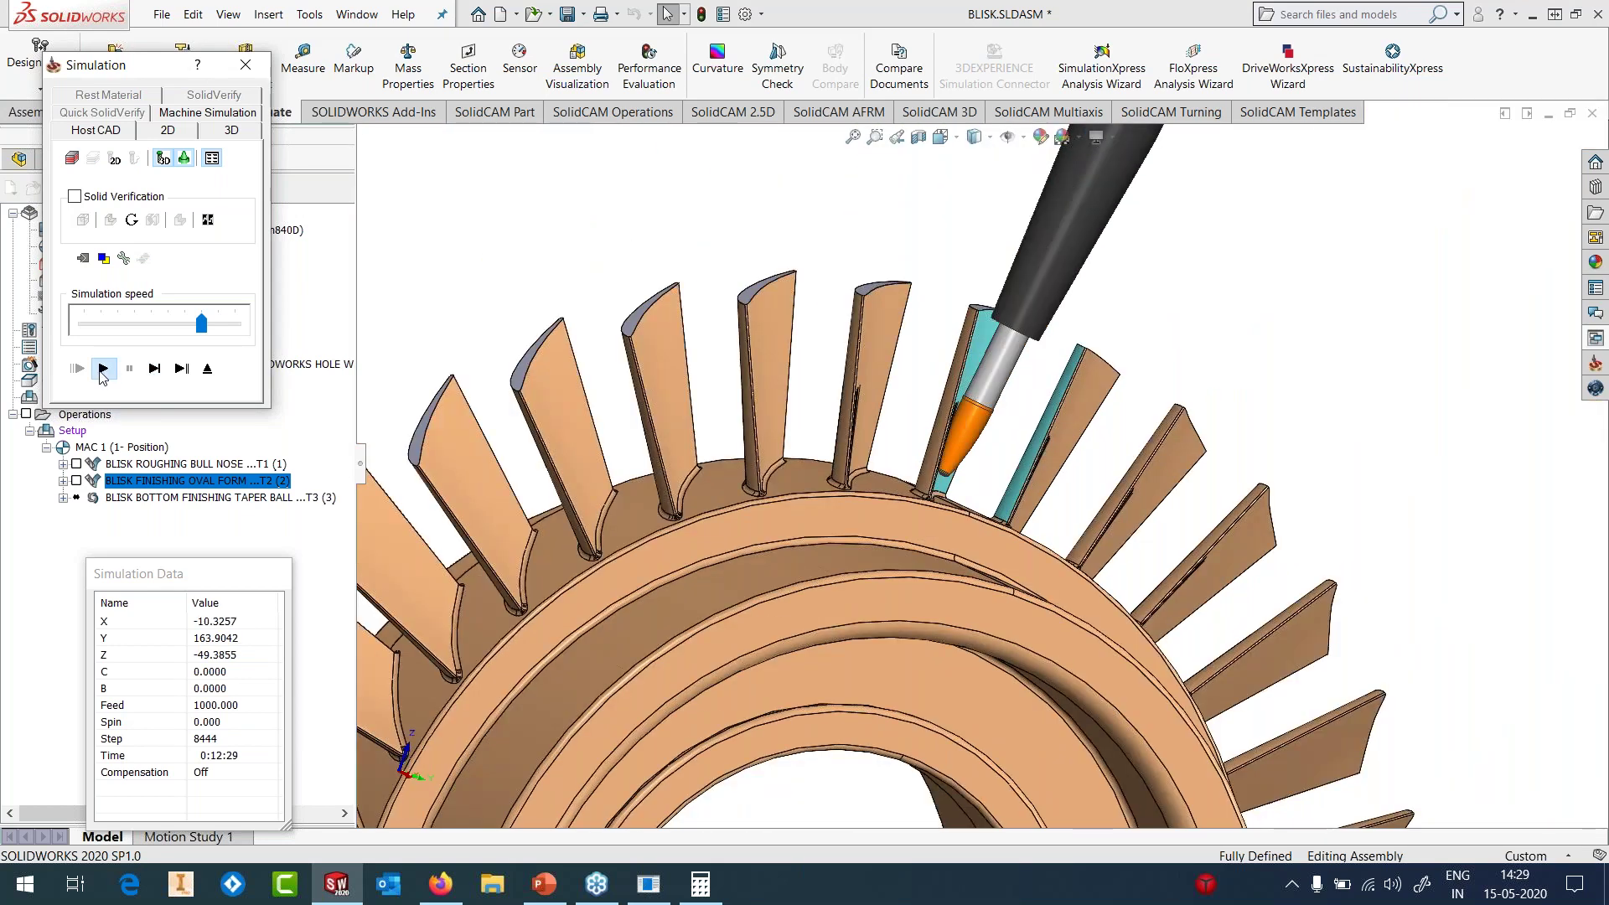
pyautogui.click(102, 370)
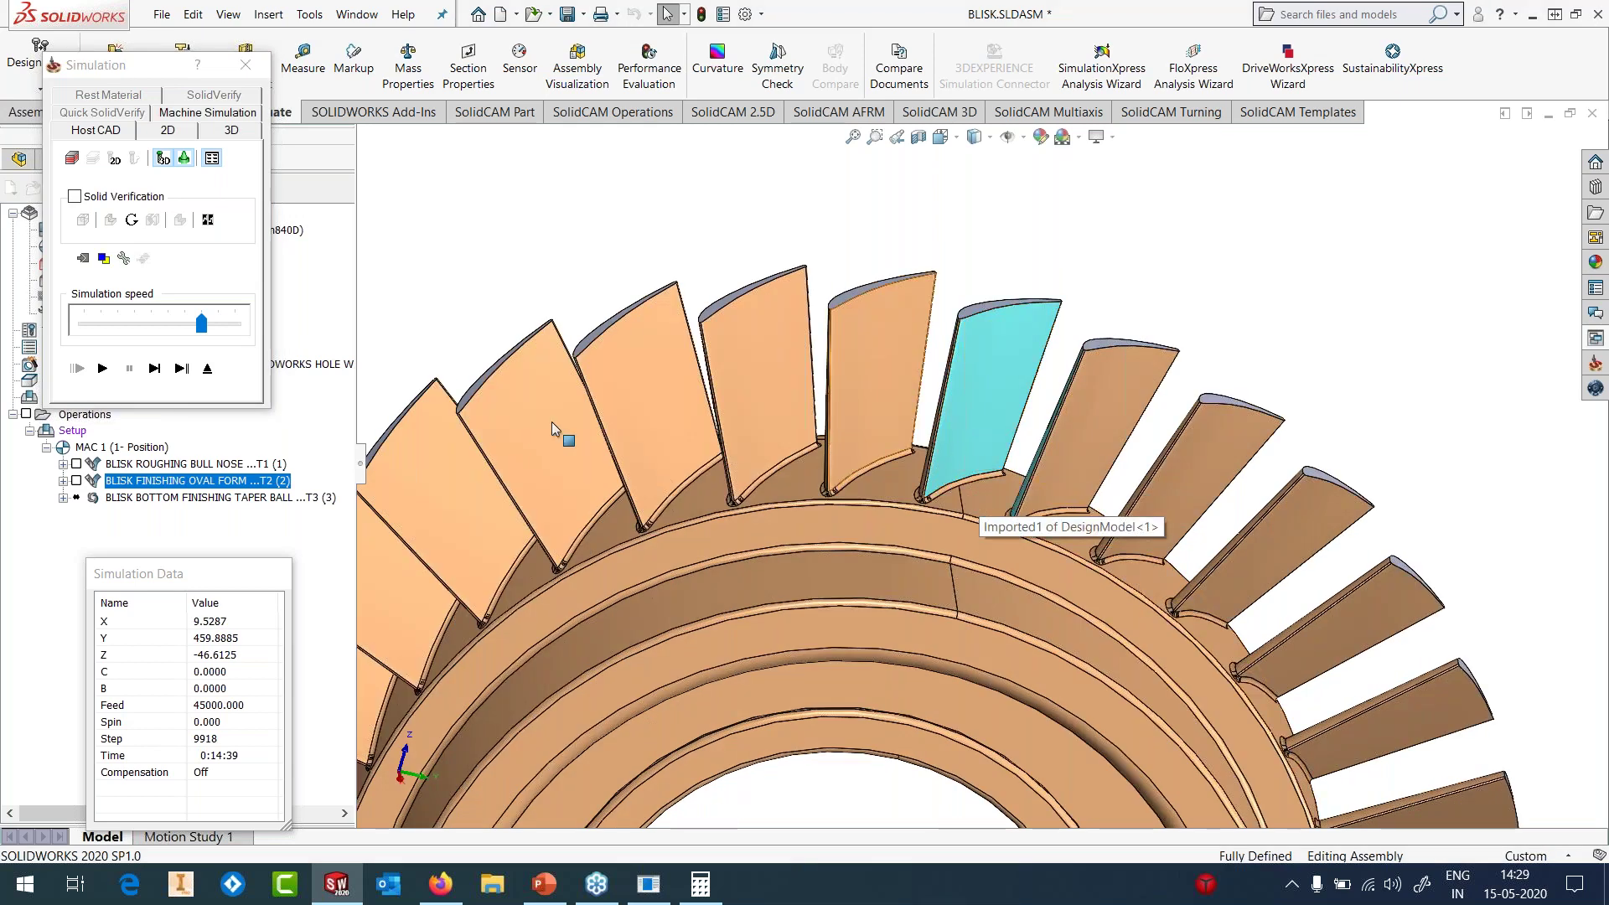
pyautogui.click(206, 371)
# - Open the BLISK BOTTOM FINISHING TAPER BALL operation and review its surface quality and tool axis control settings
pyautogui.rightClick(151, 497)
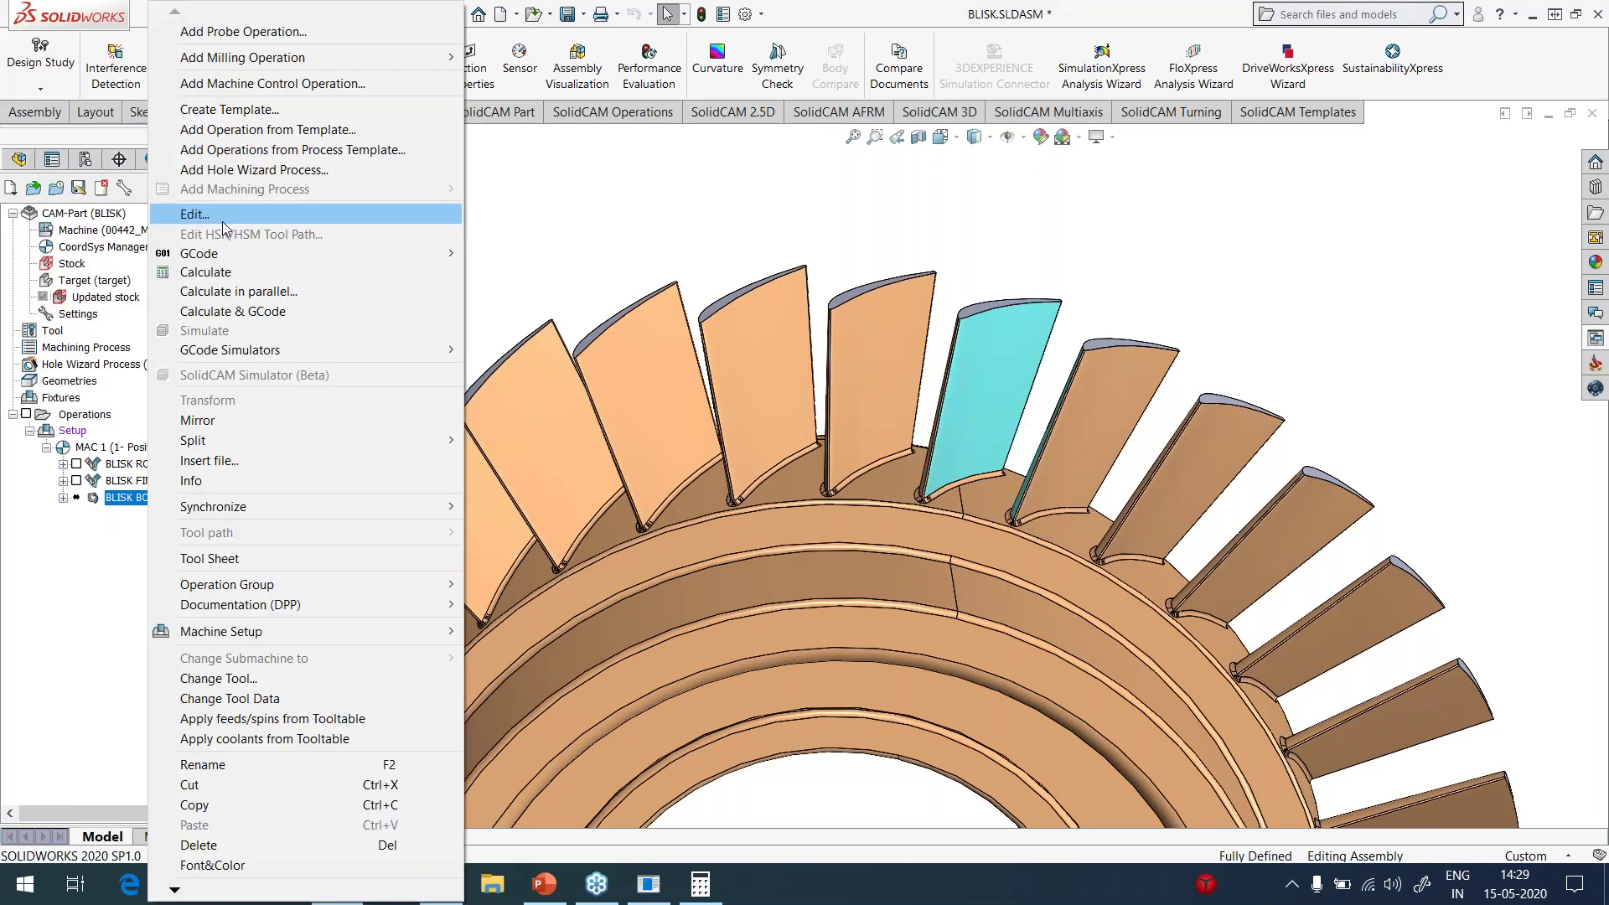
pyautogui.click(223, 221)
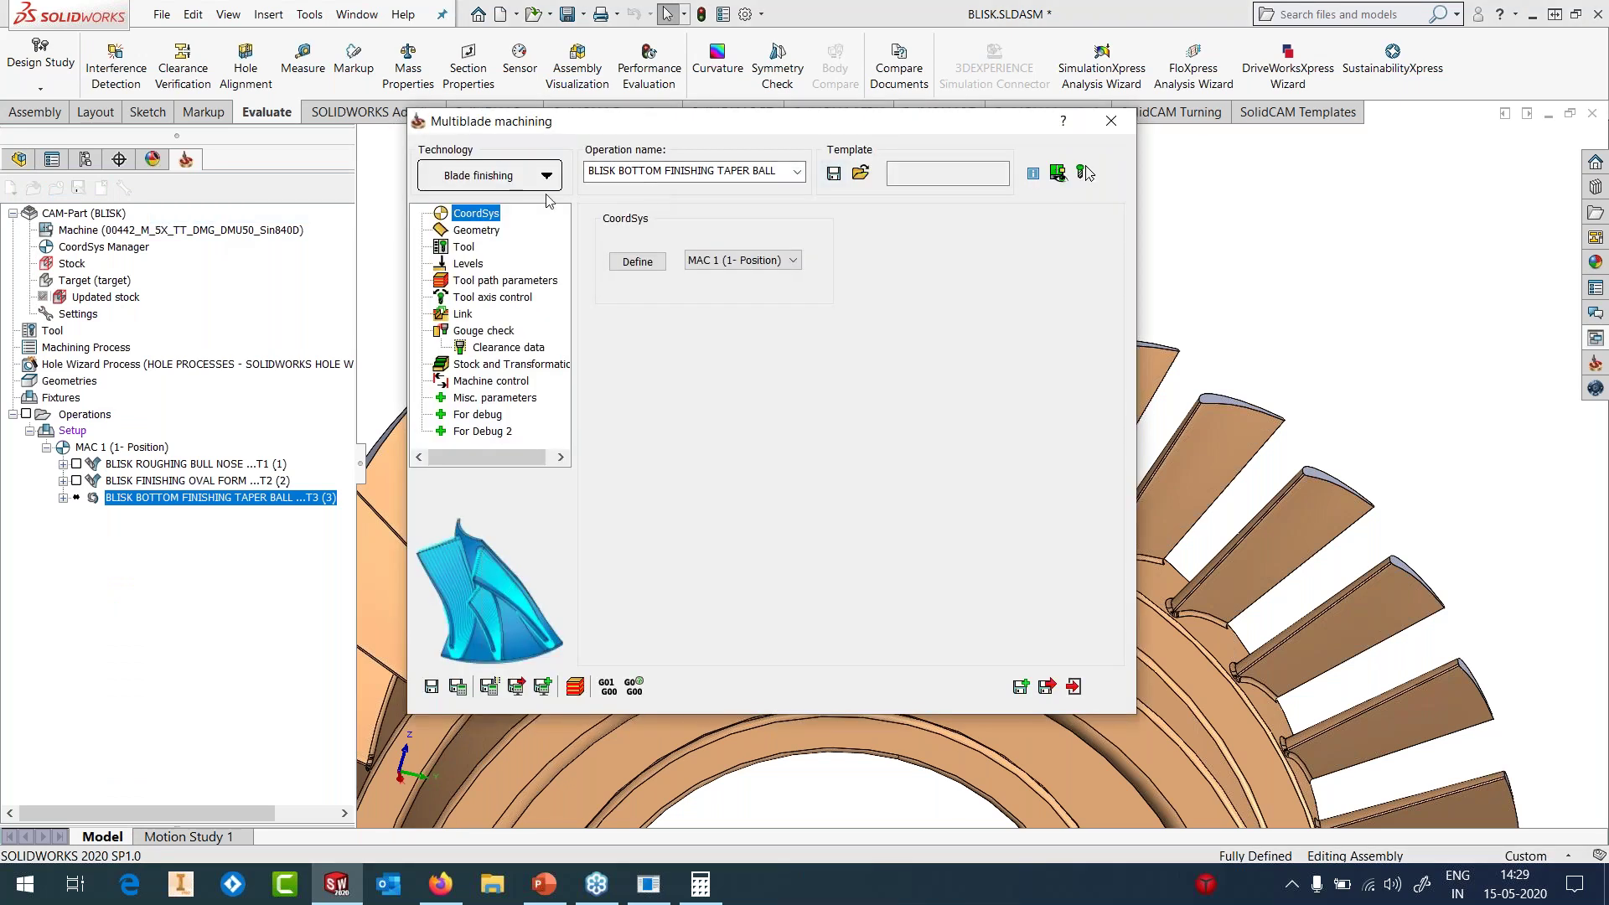
pyautogui.click(505, 281)
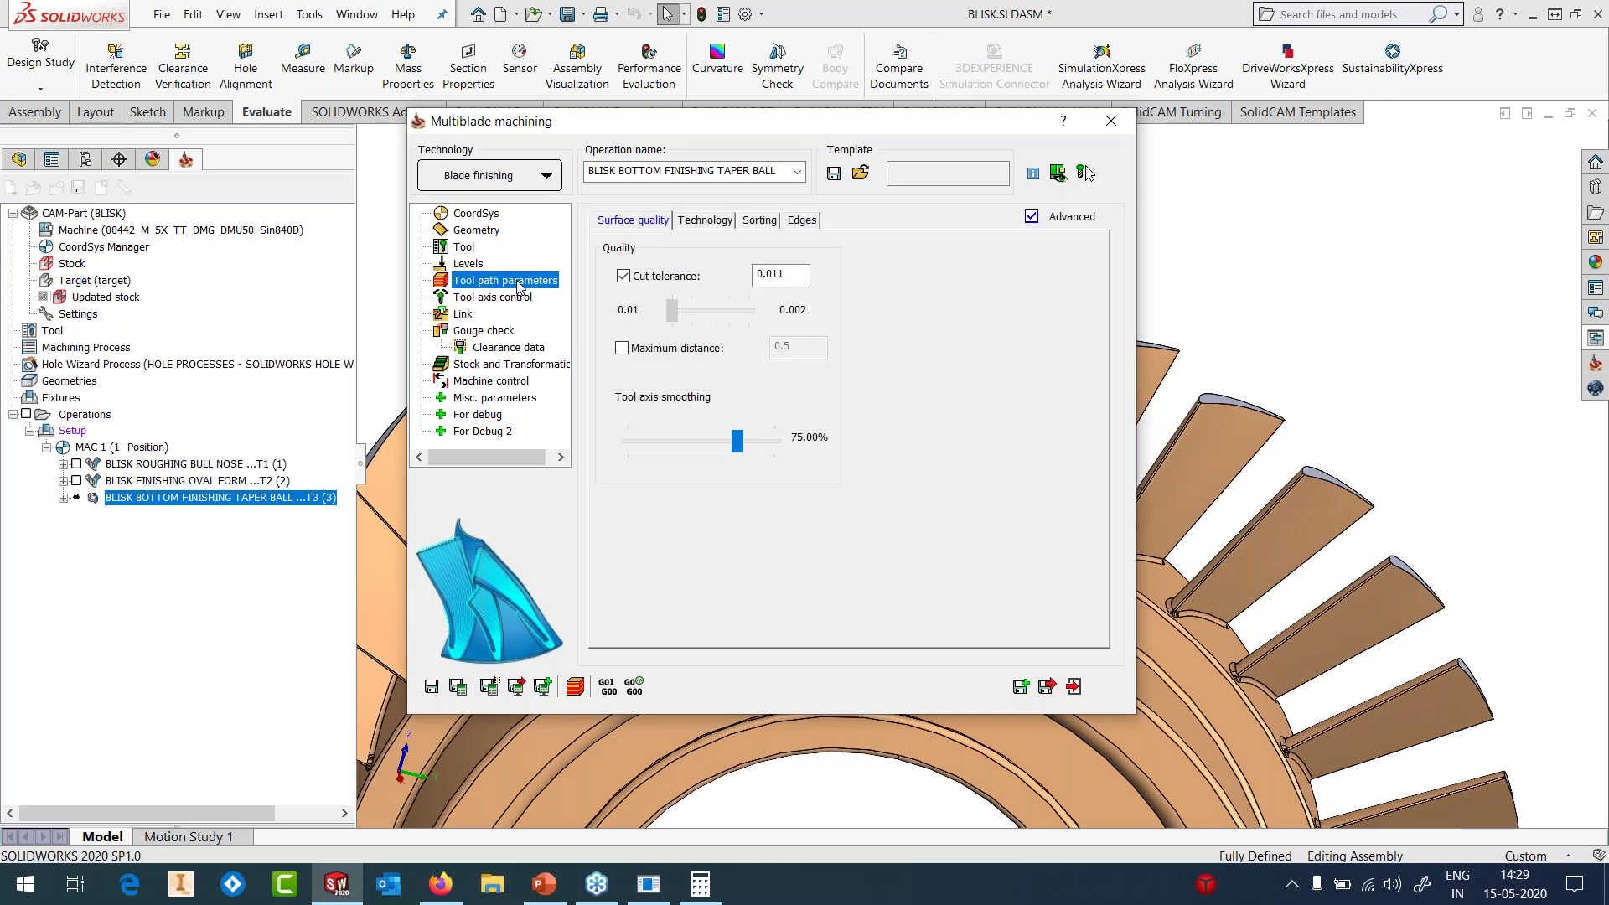
pyautogui.click(525, 301)
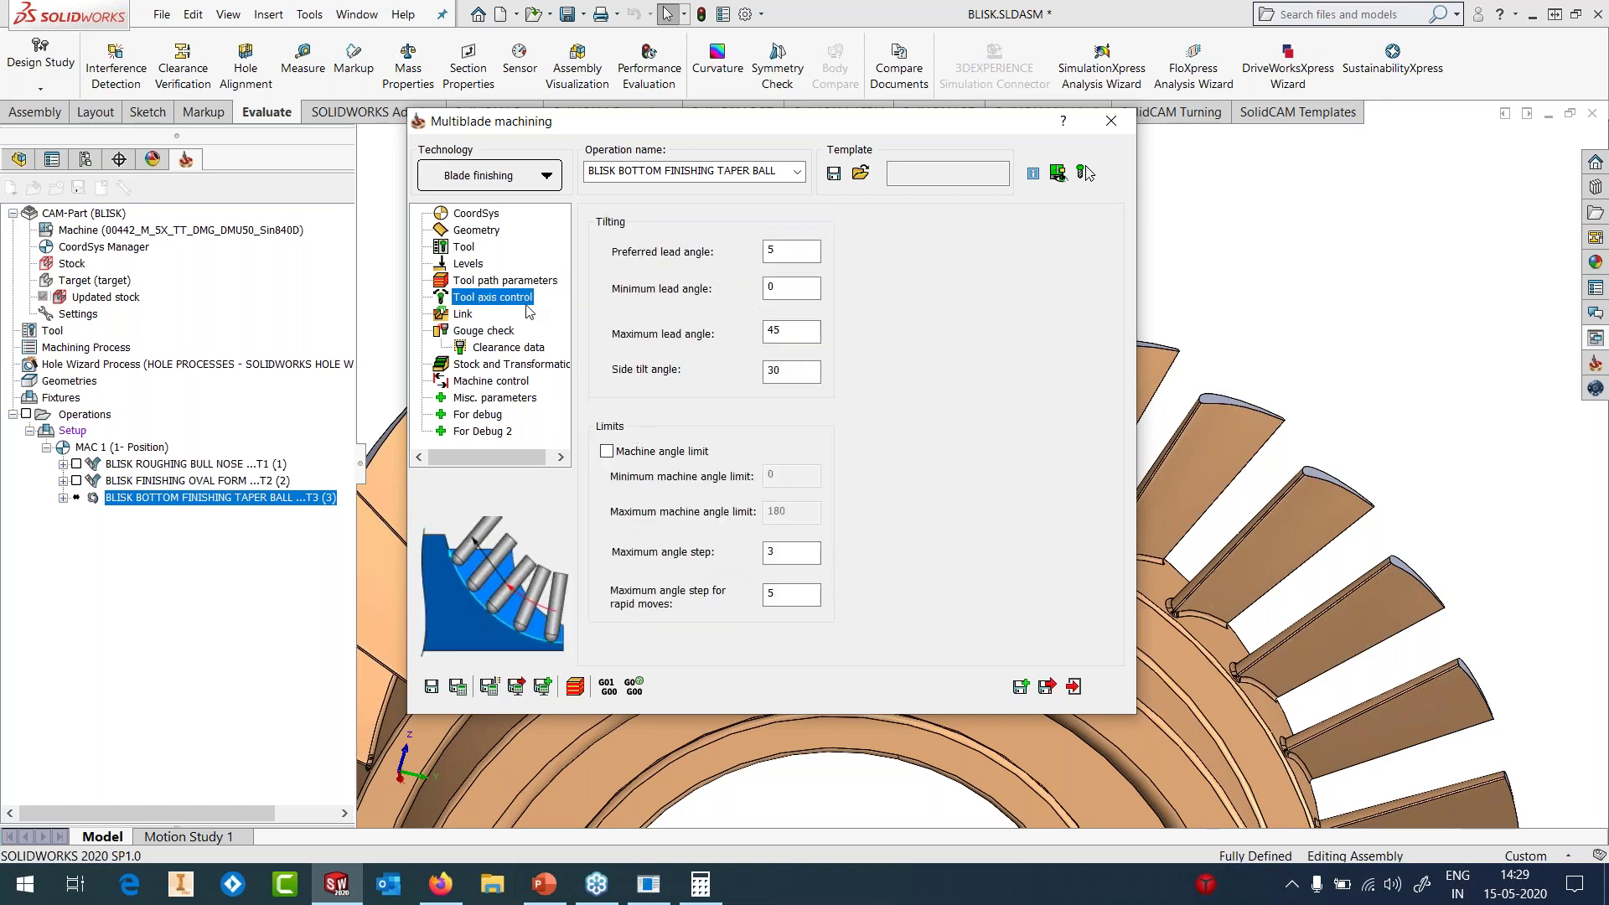
# - Review the layers and area start and end percentages of the taper ball operation, then save, calculate and close it
pyautogui.click(505, 280)
pyautogui.click(705, 219)
pyautogui.click(790, 440)
pyautogui.press('Tab')
pyautogui.moveTo(789, 441); pyautogui.dragTo(743, 481)
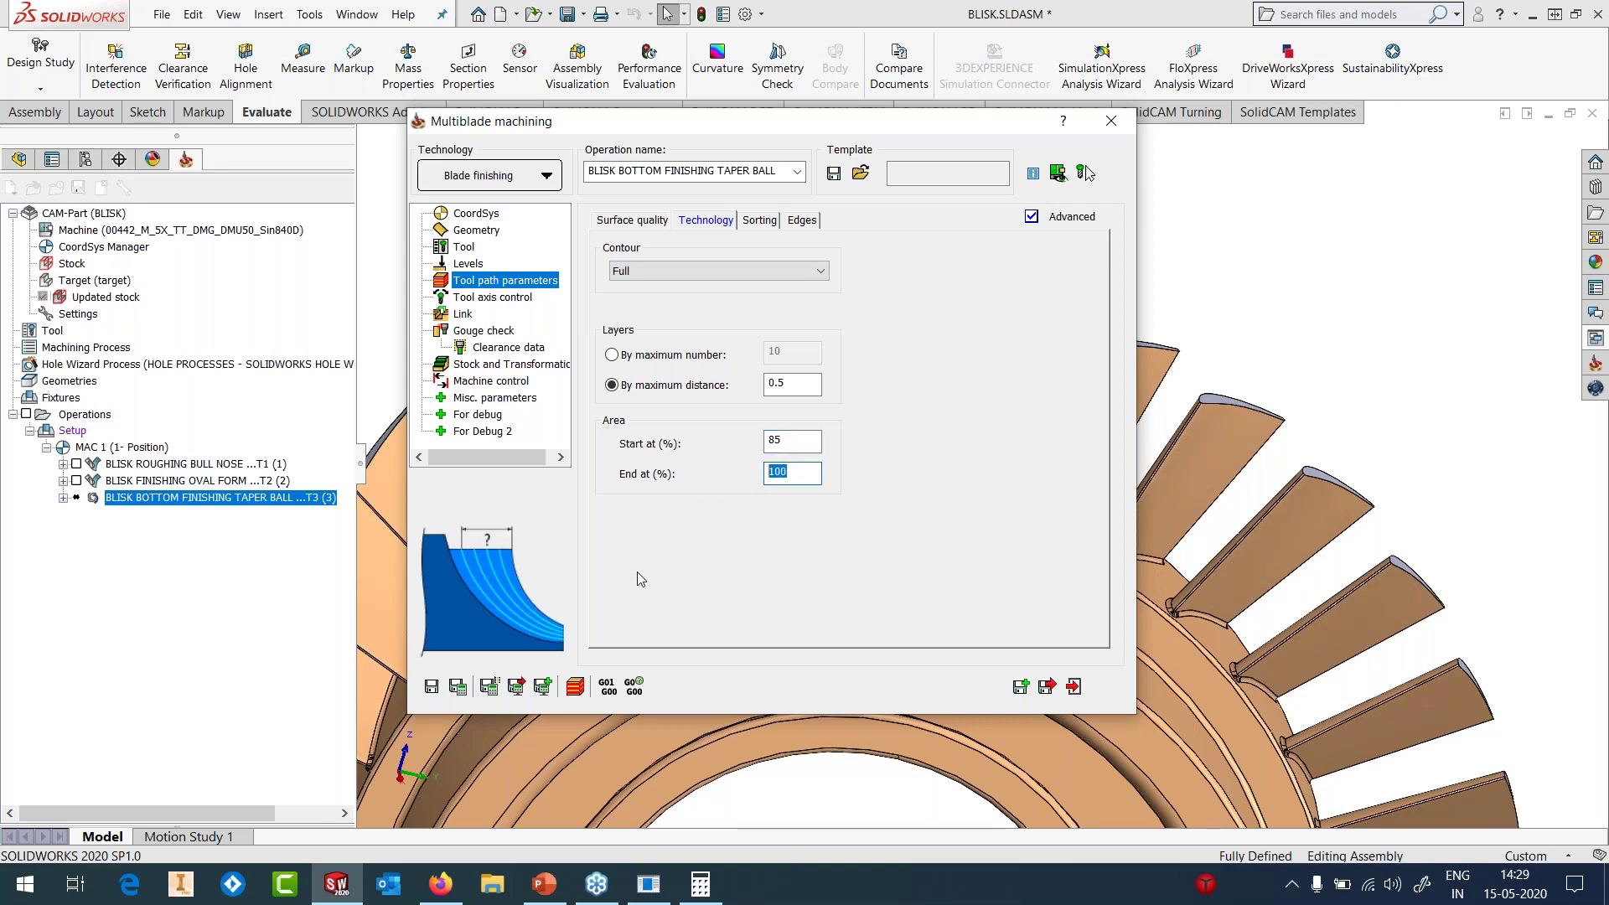
pyautogui.click(458, 686)
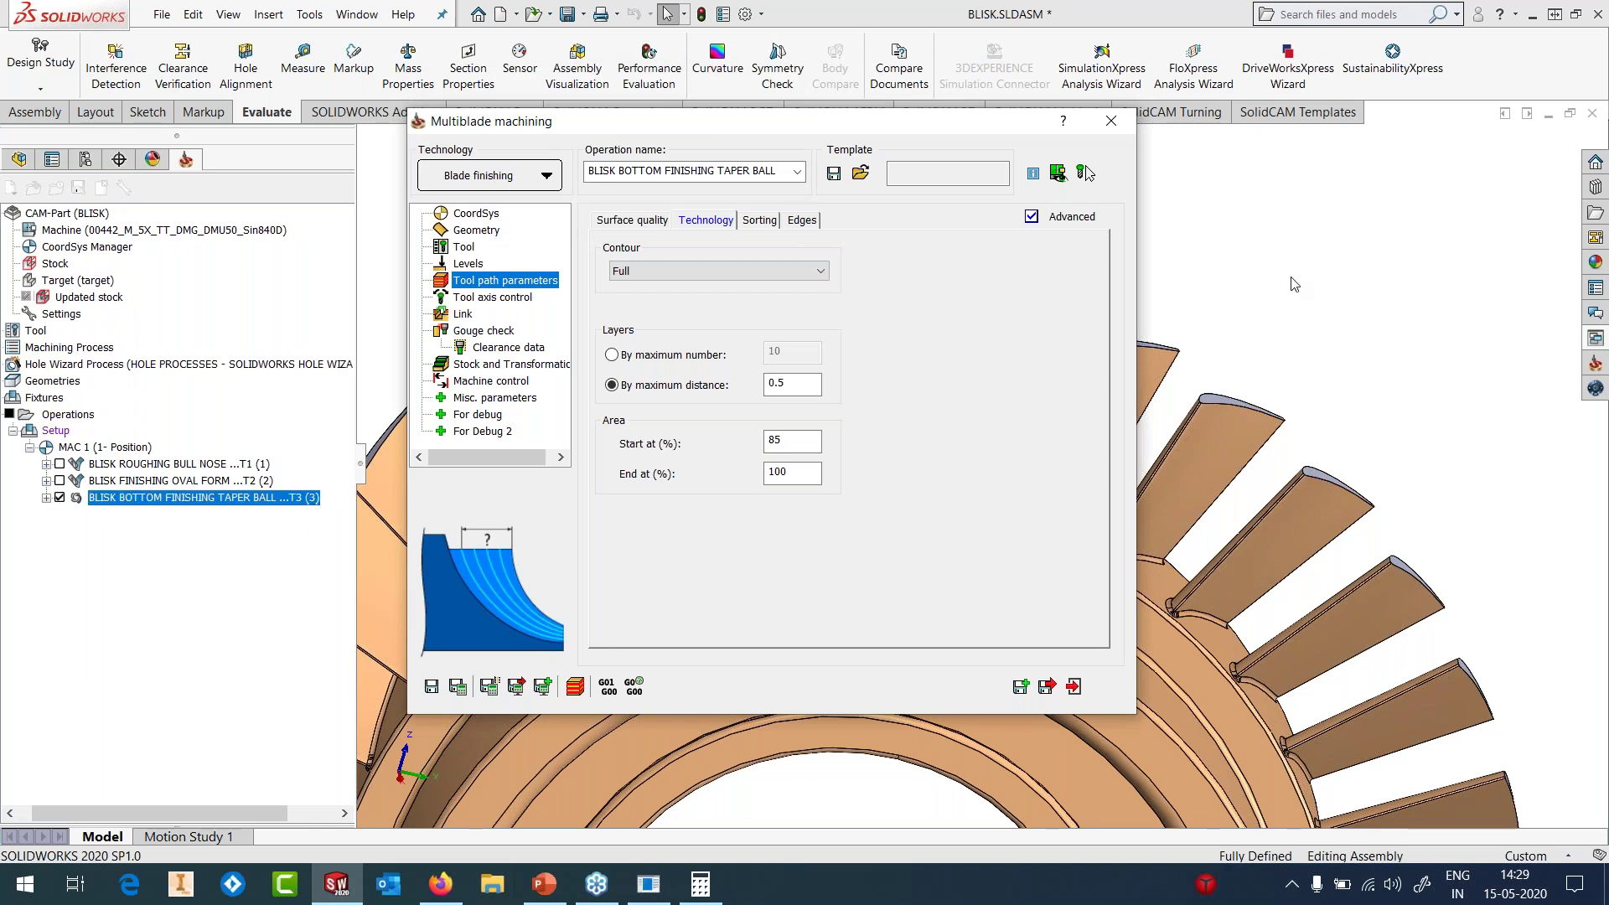
pyautogui.click(1115, 122)
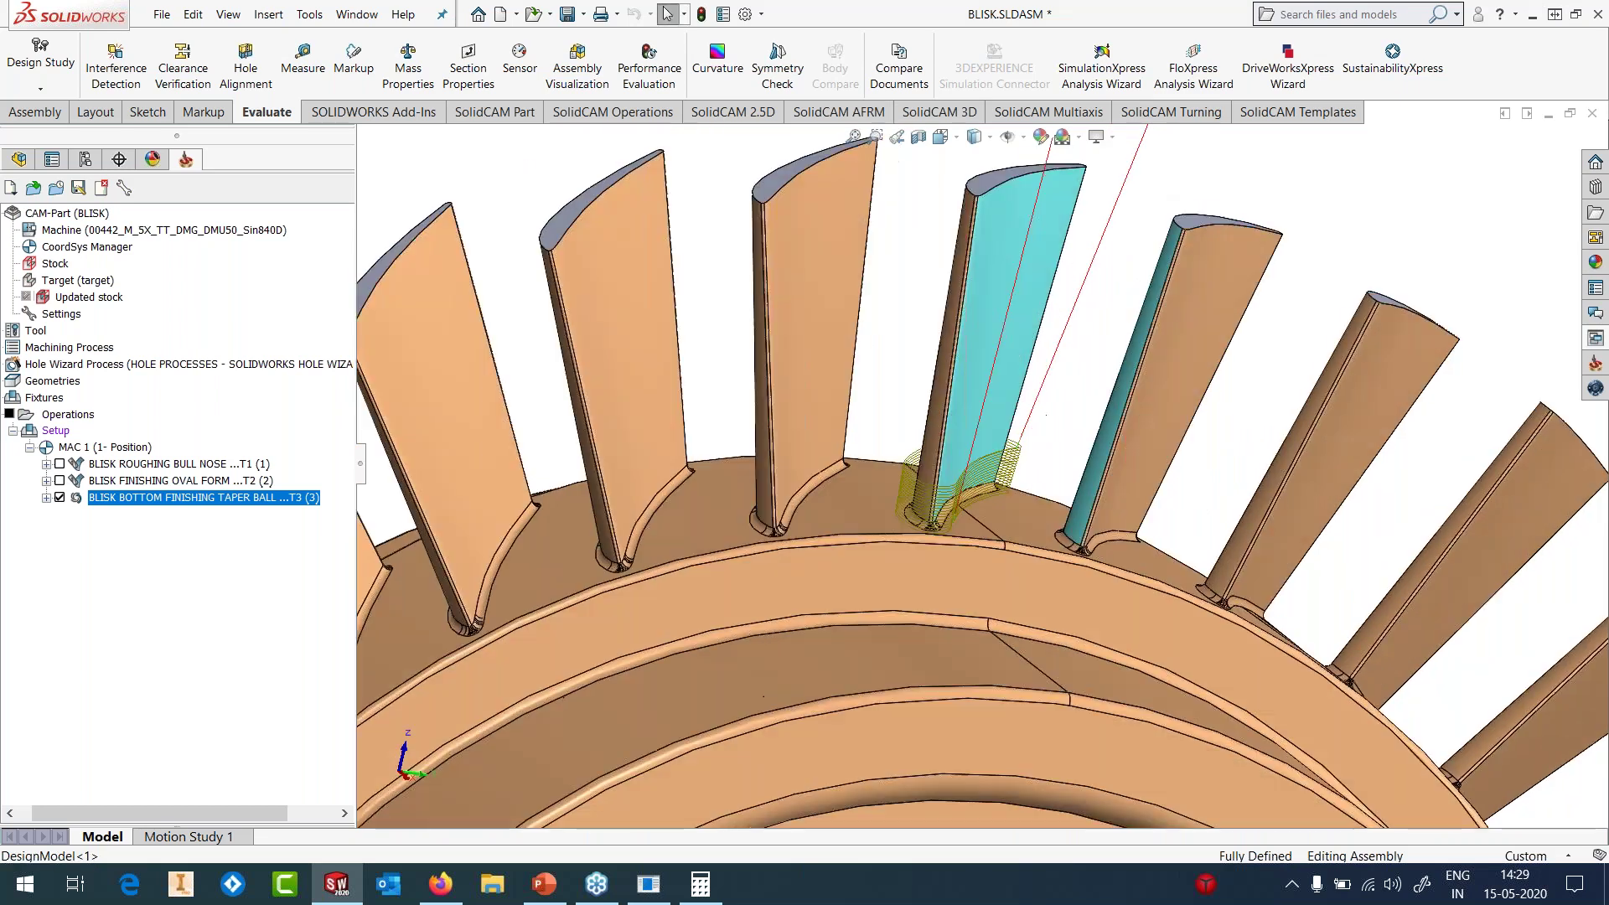
# - Simulate the BLISK BOTTOM FINISHING TAPER BALL operation around the blade root, slow the playback down and exit the simulation
pyautogui.rightClick(230, 498)
pyautogui.click(286, 332)
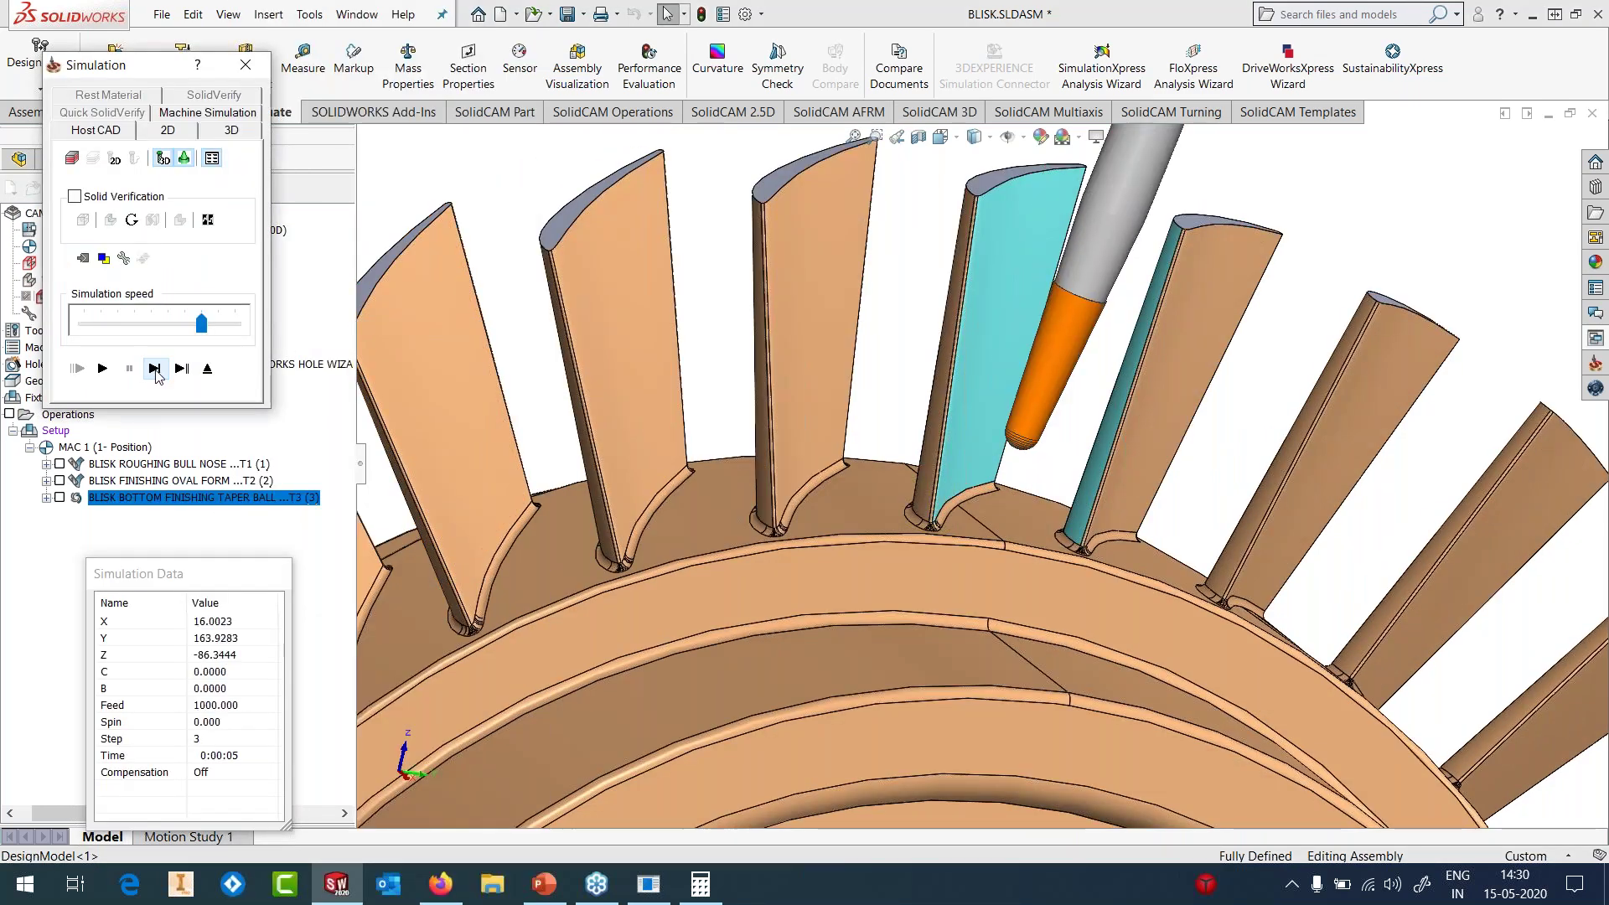
pyautogui.click(104, 369)
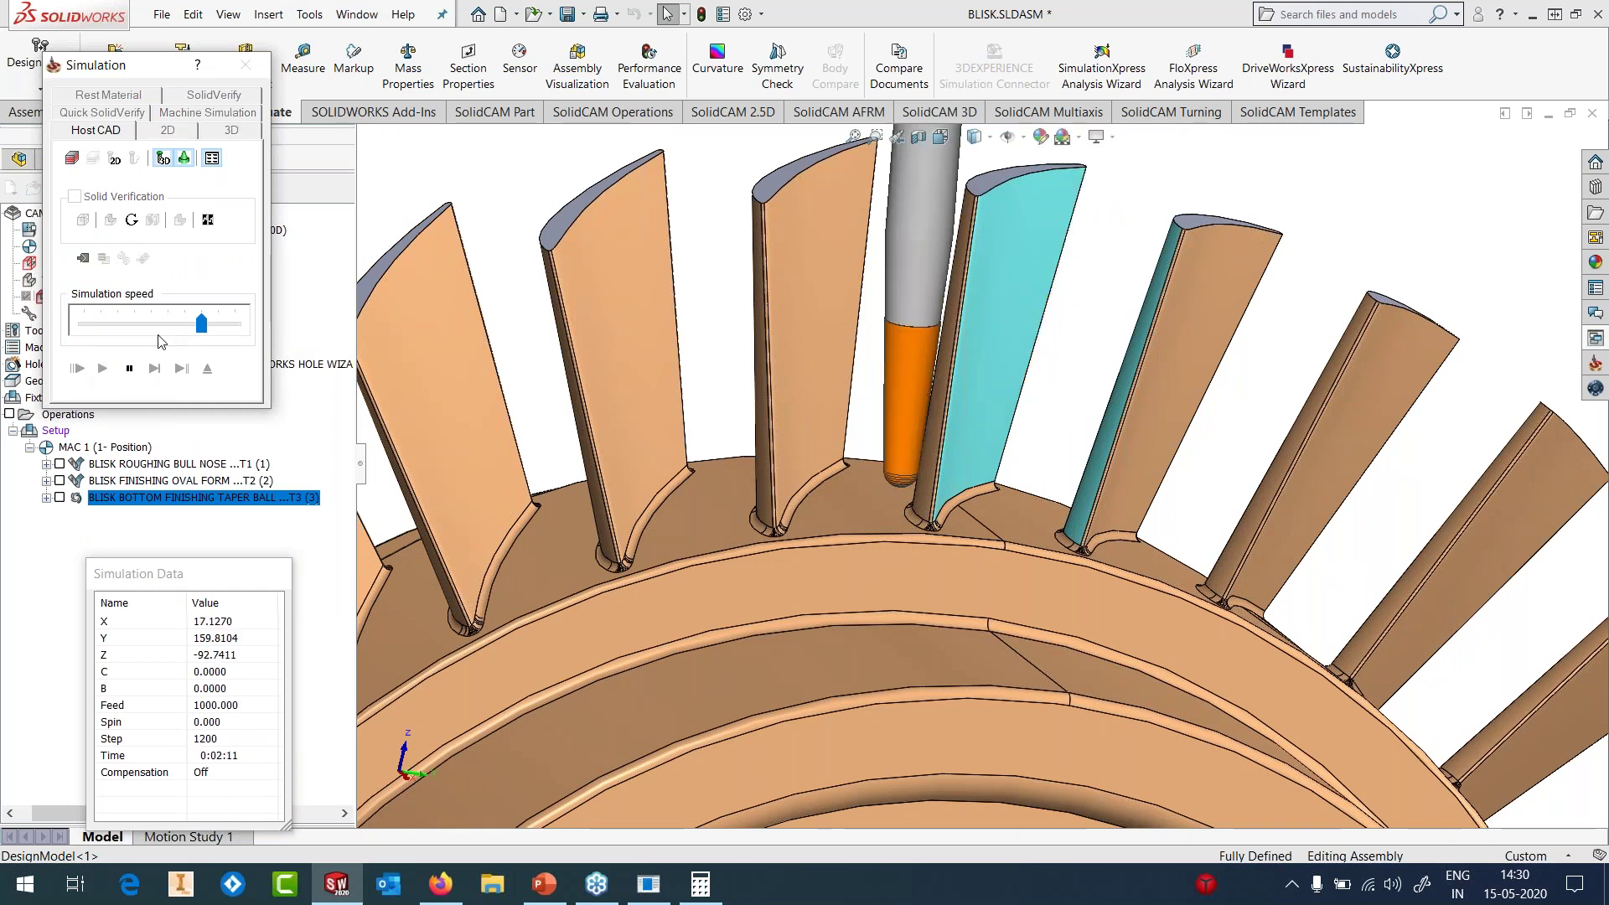
pyautogui.moveTo(147, 327); pyautogui.dragTo(134, 325)
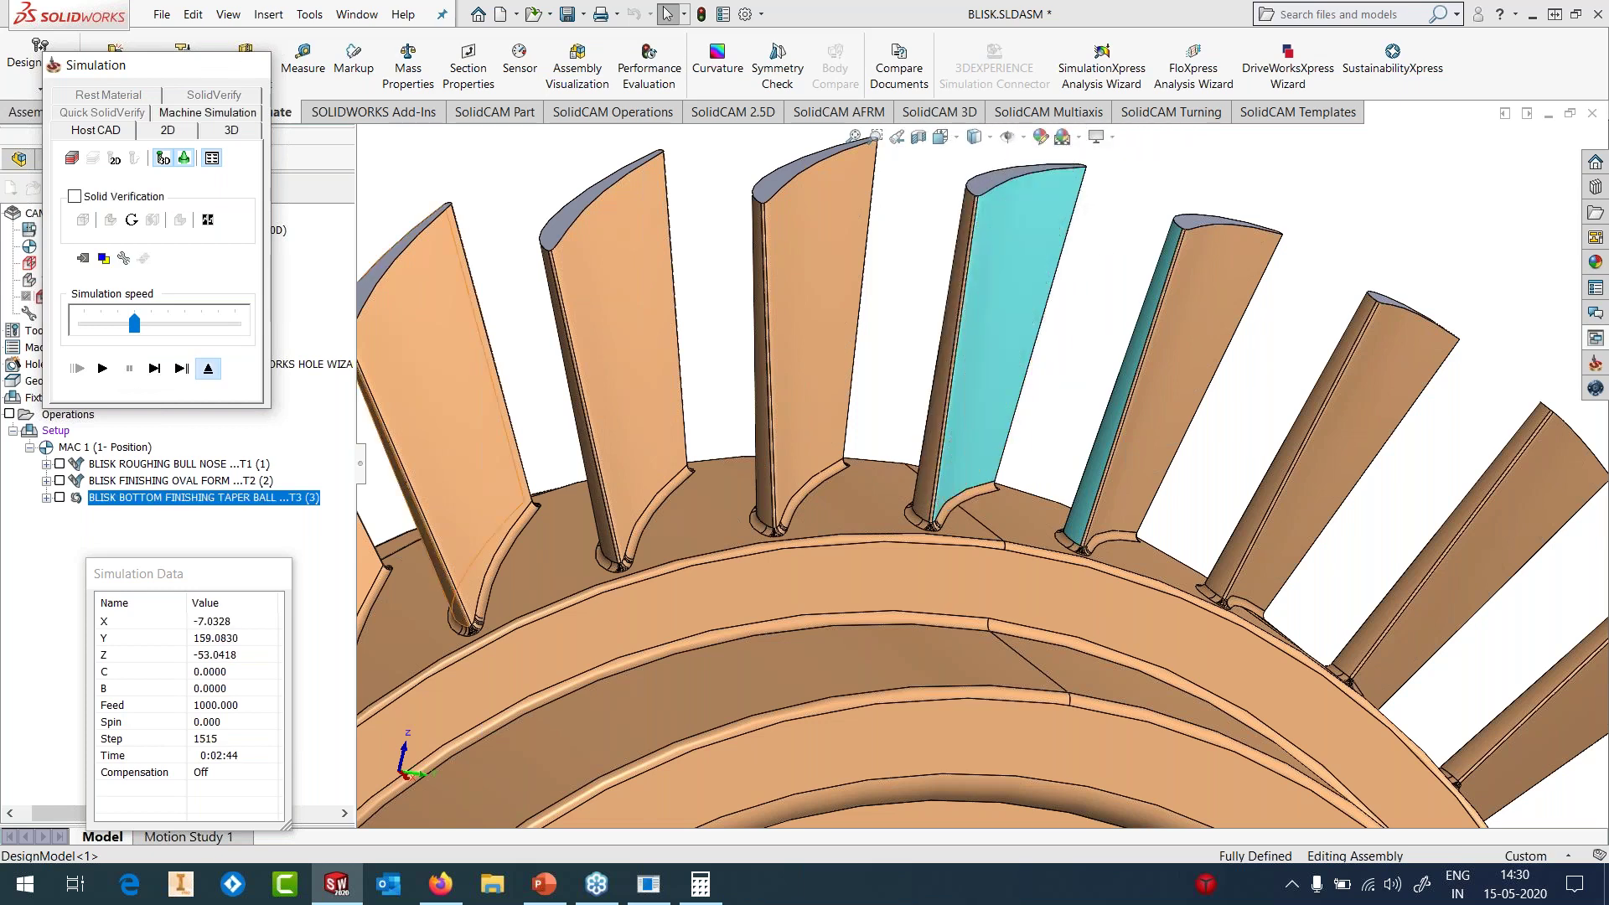
pyautogui.press('Escape')
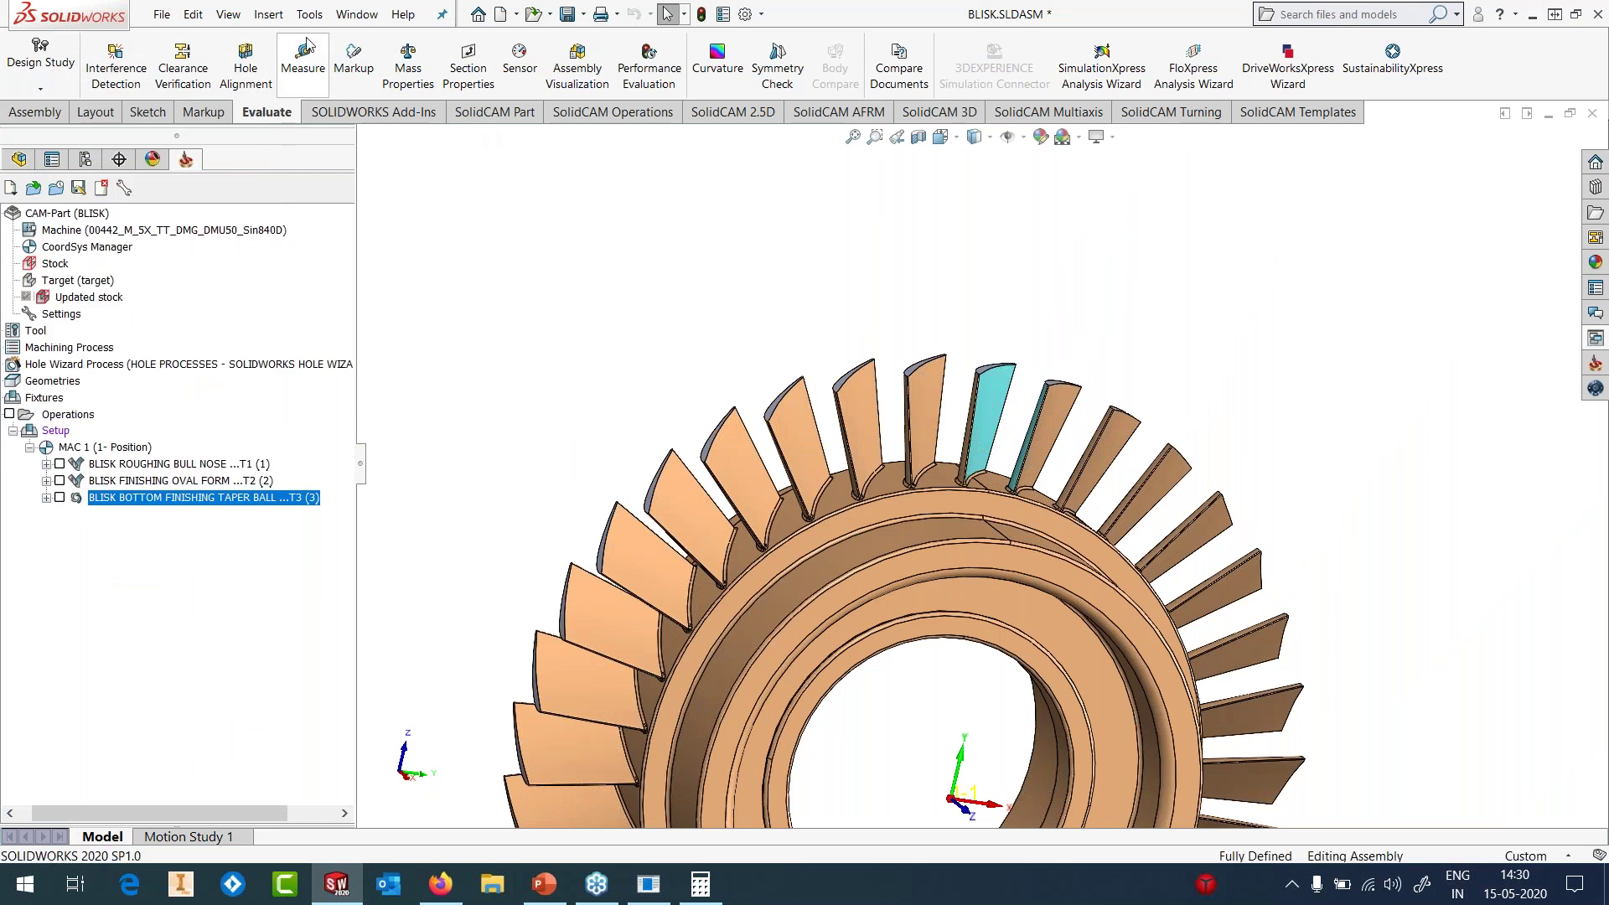
# - Open the CAM-part MULTI AXIS ROUGHING.PRT from the 8-MULTI AXIS ROUGHING folder
pyautogui.click(309, 14)
pyautogui.moveTo(536, 101)
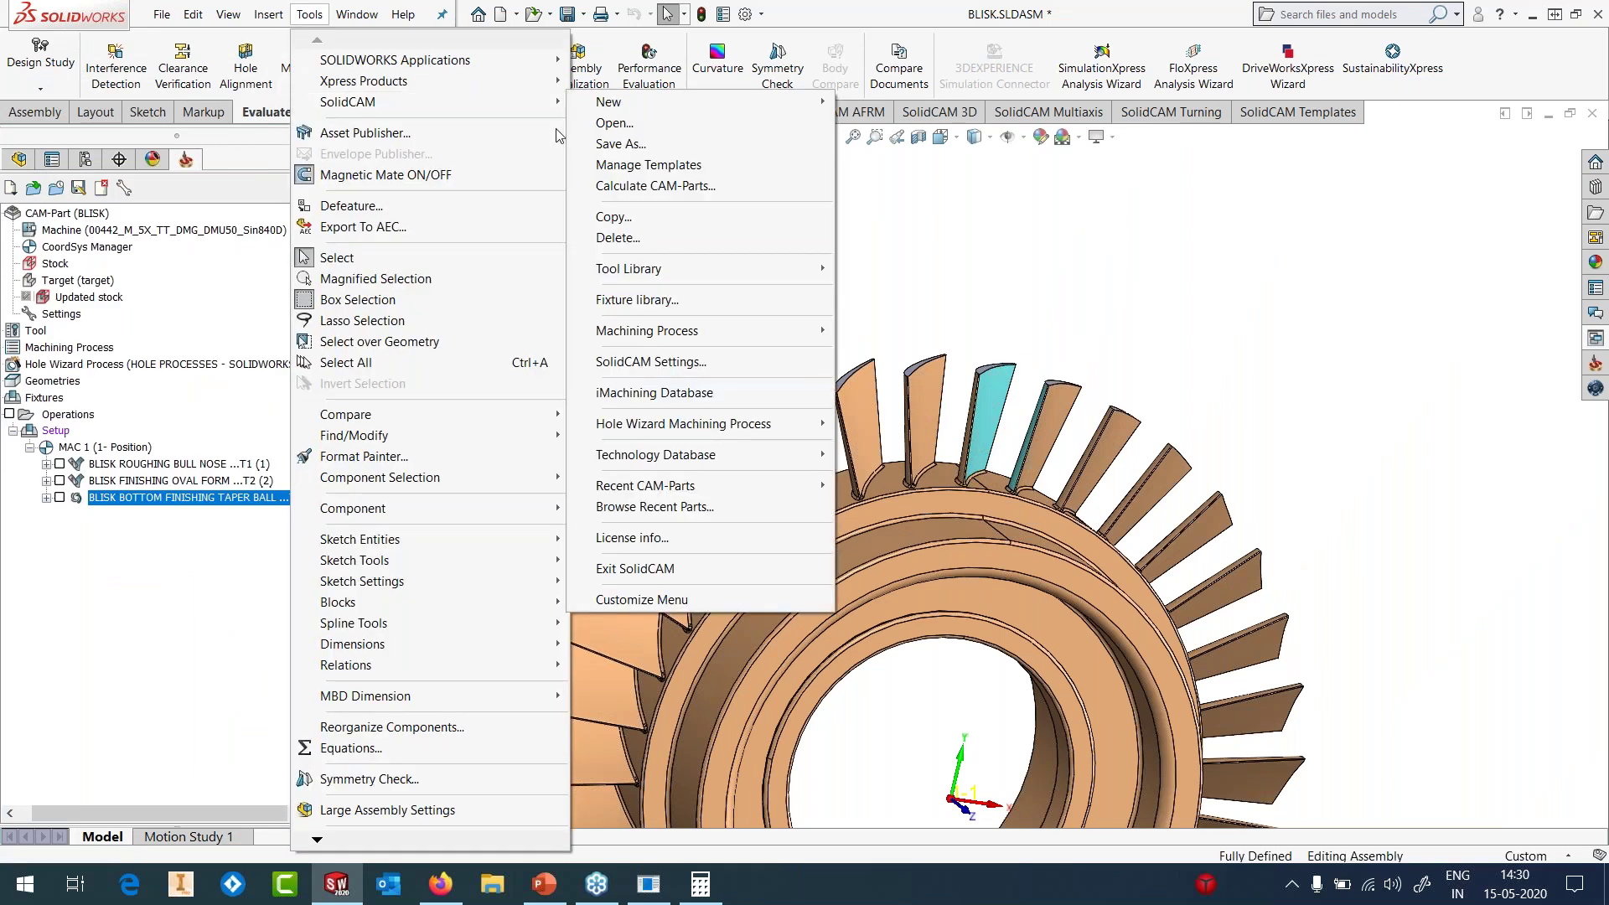
pyautogui.click(624, 124)
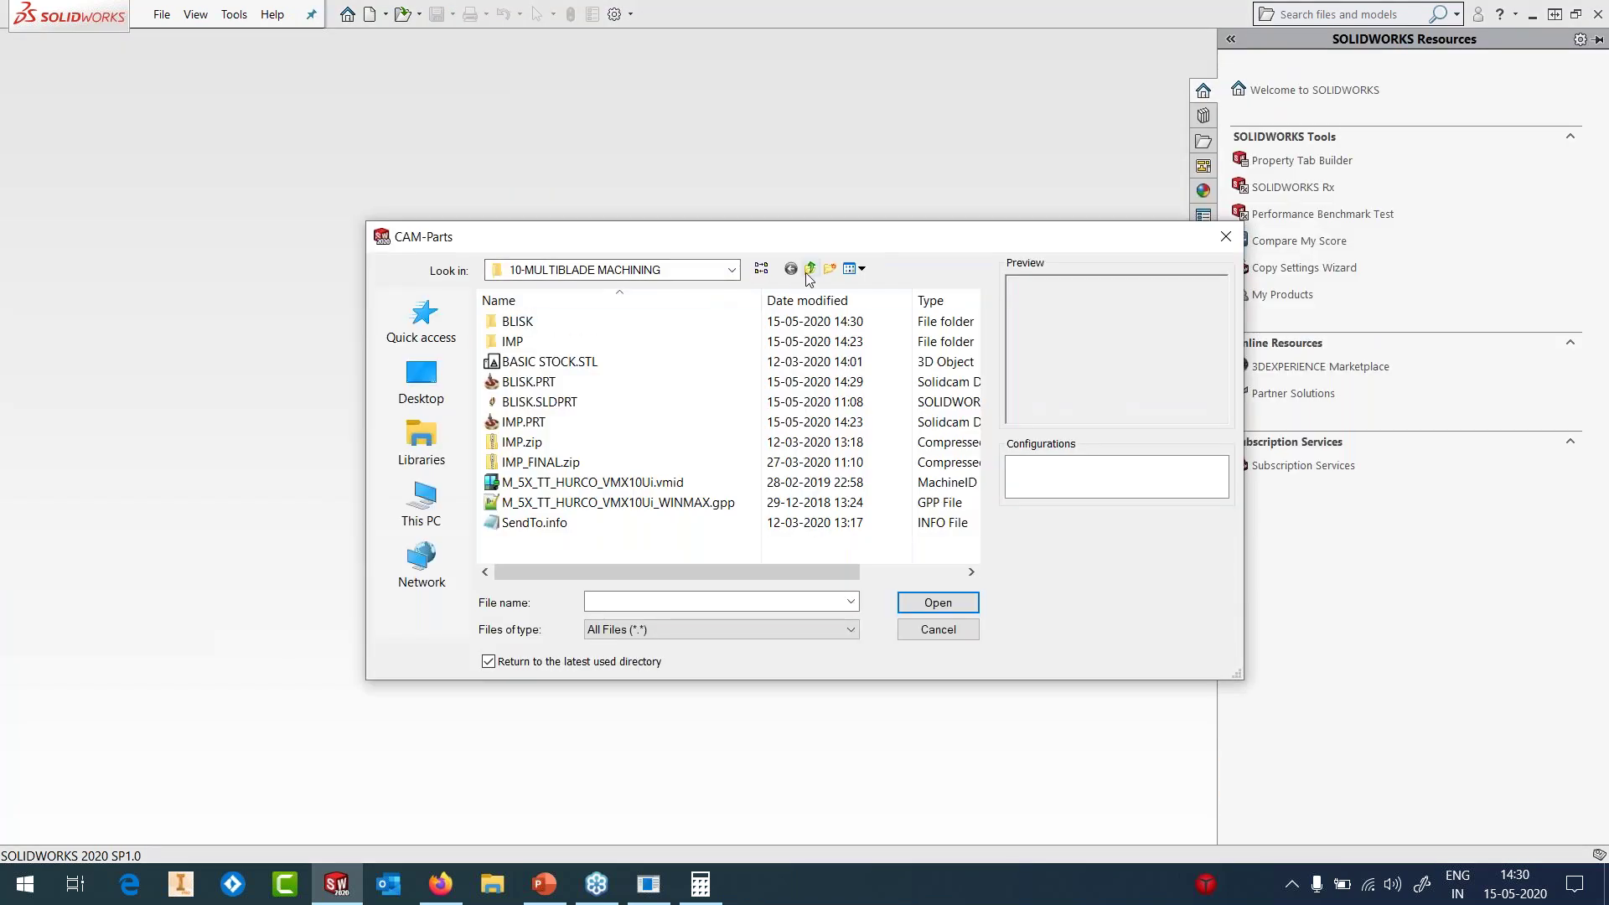
pyautogui.click(810, 268)
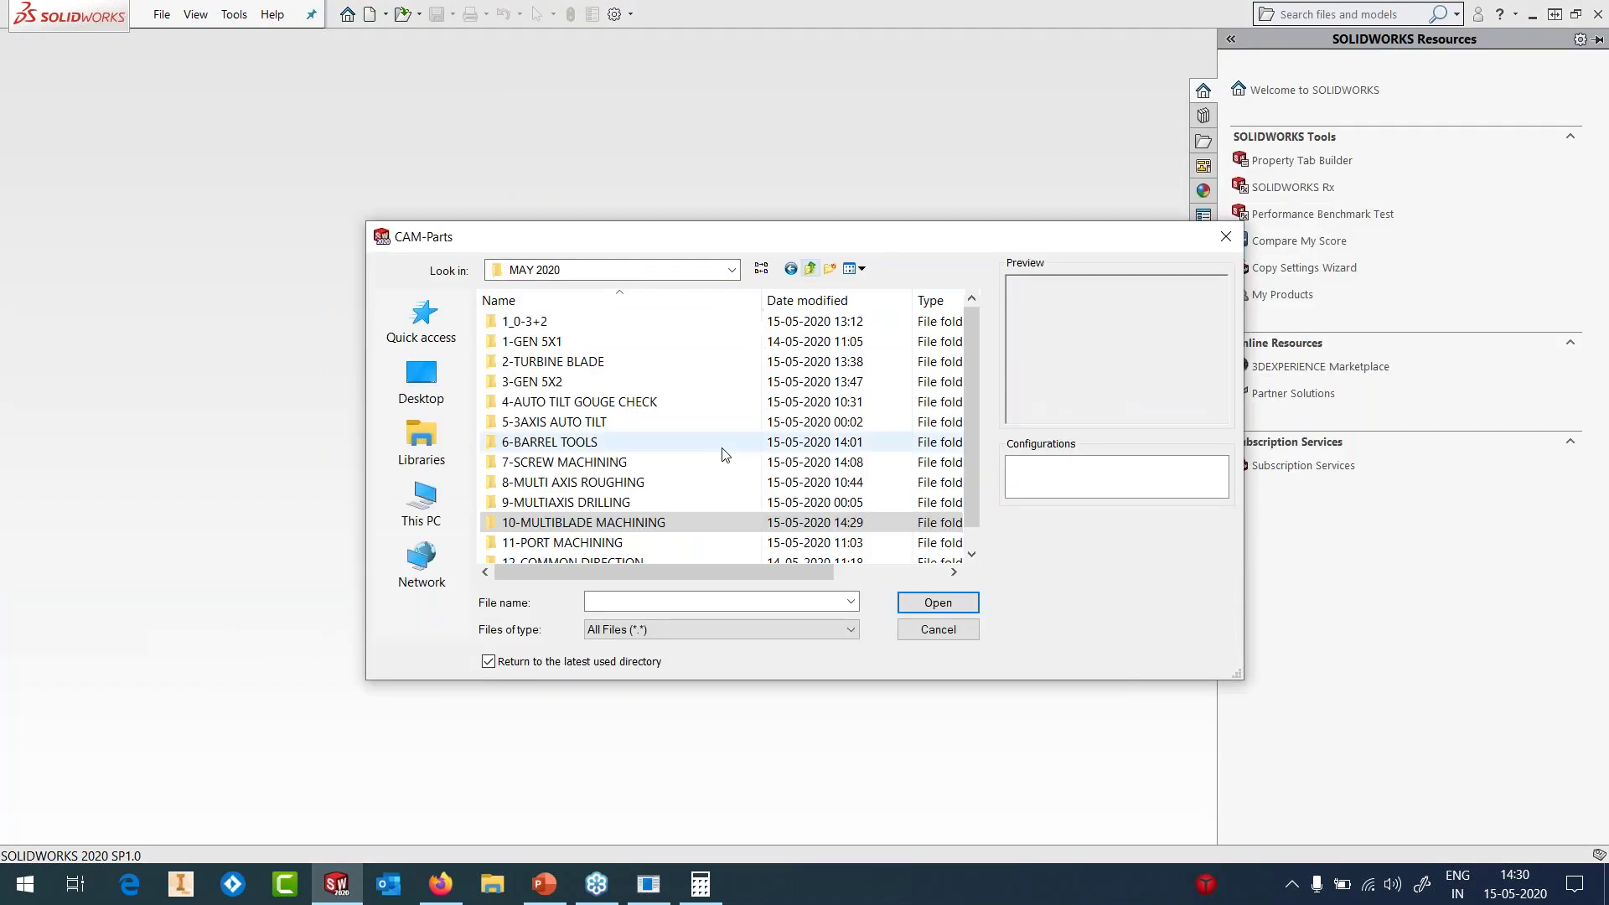
pyautogui.doubleClick(584, 483)
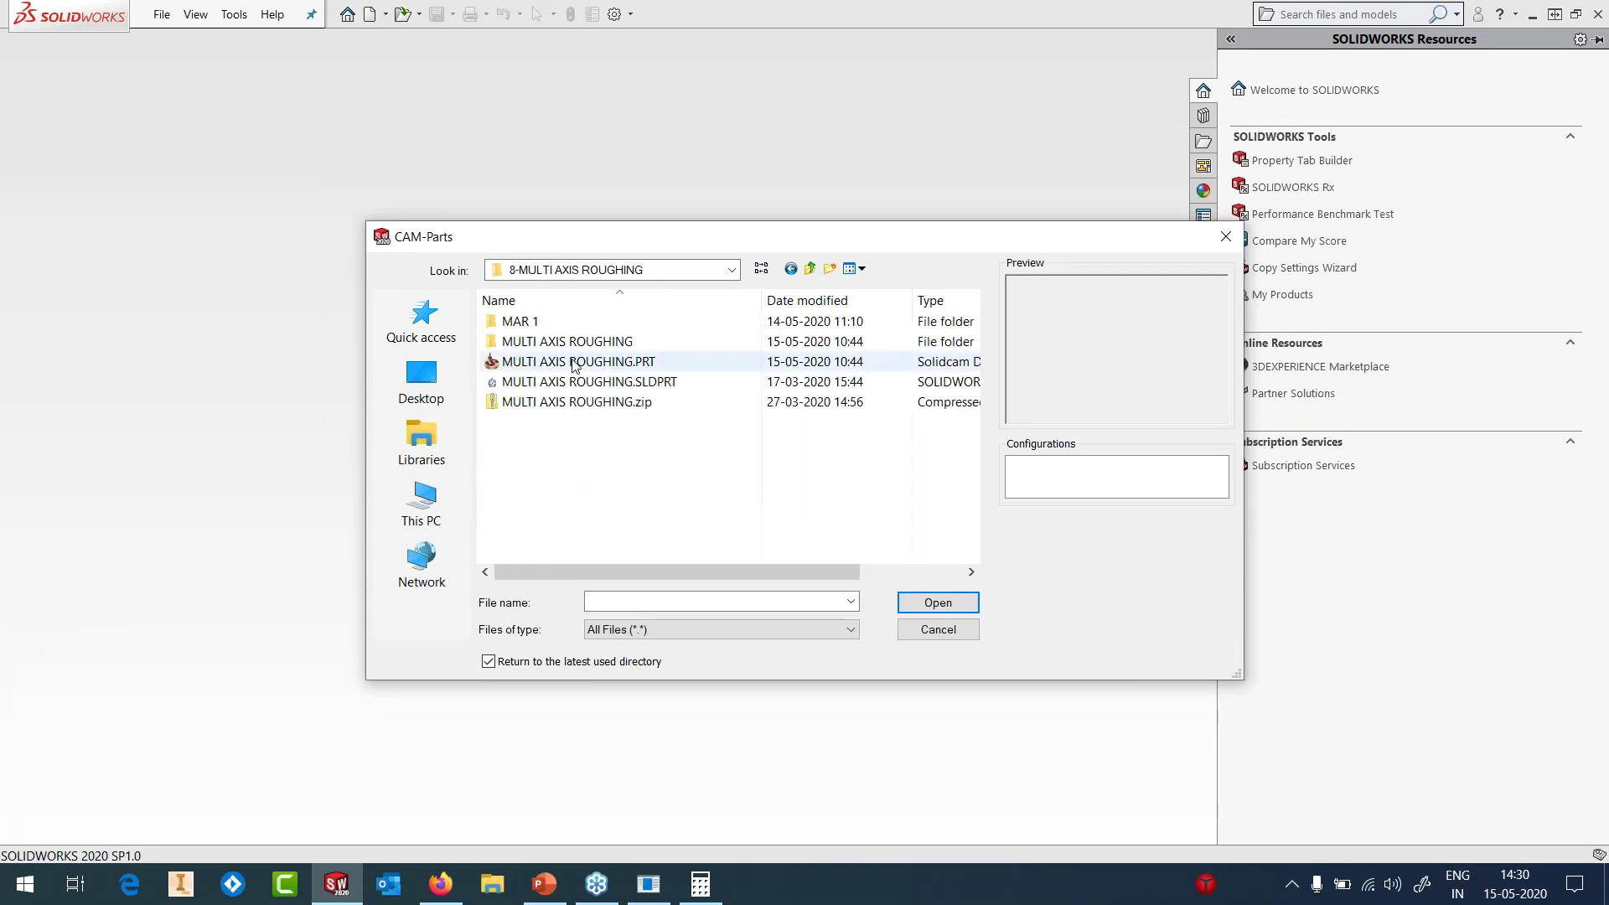
pyautogui.click(572, 364)
pyautogui.click(939, 610)
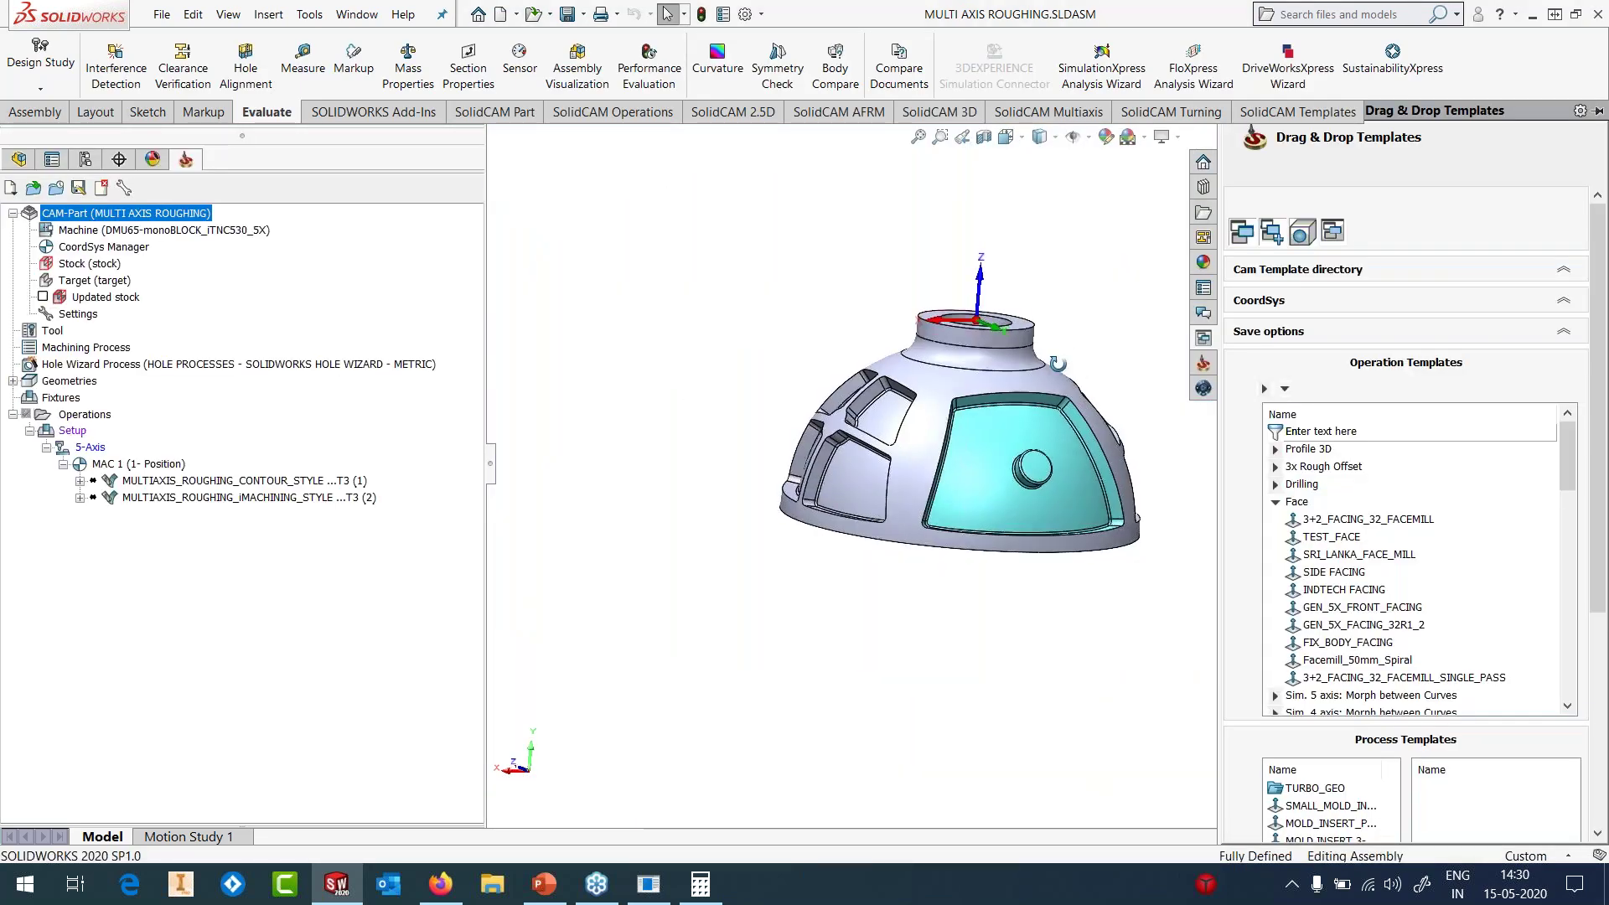
# - Measure the circular bottom edge of the dome part and close the measurement
pyautogui.scroll(-2, 1140, 447)
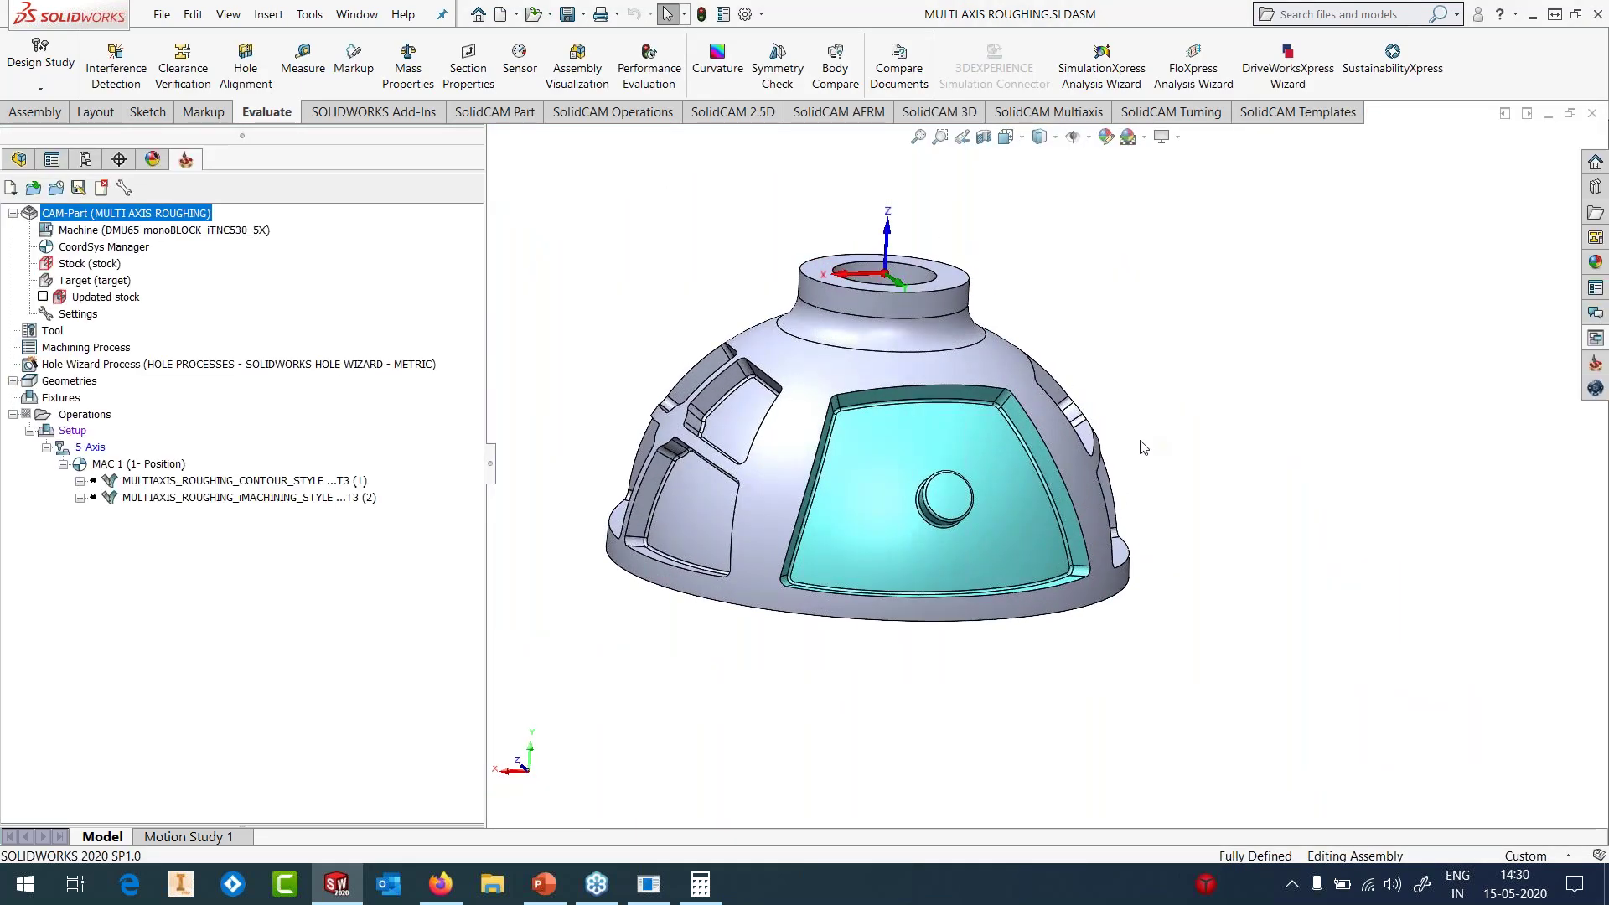
pyautogui.scroll(-3, 1140, 447)
pyautogui.press('m')
pyautogui.click(956, 659)
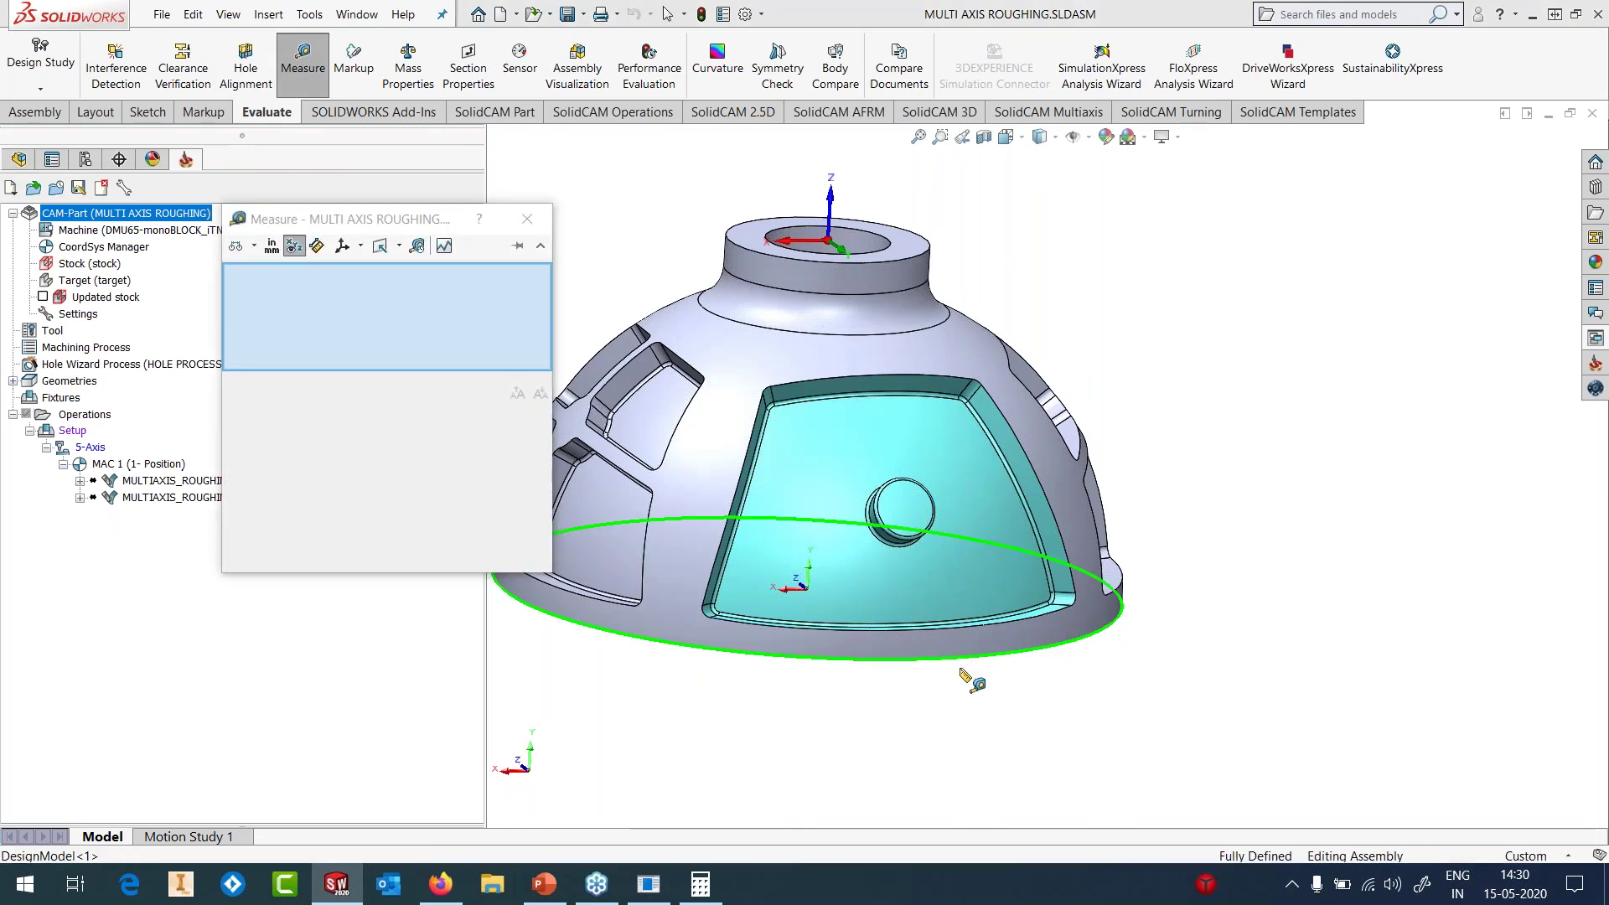
pyautogui.click(537, 226)
# - Rotate around the dome part and examine the pockets on its far side up close
pyautogui.moveTo(1215, 469); pyautogui.dragTo(935, 460, button='middle')
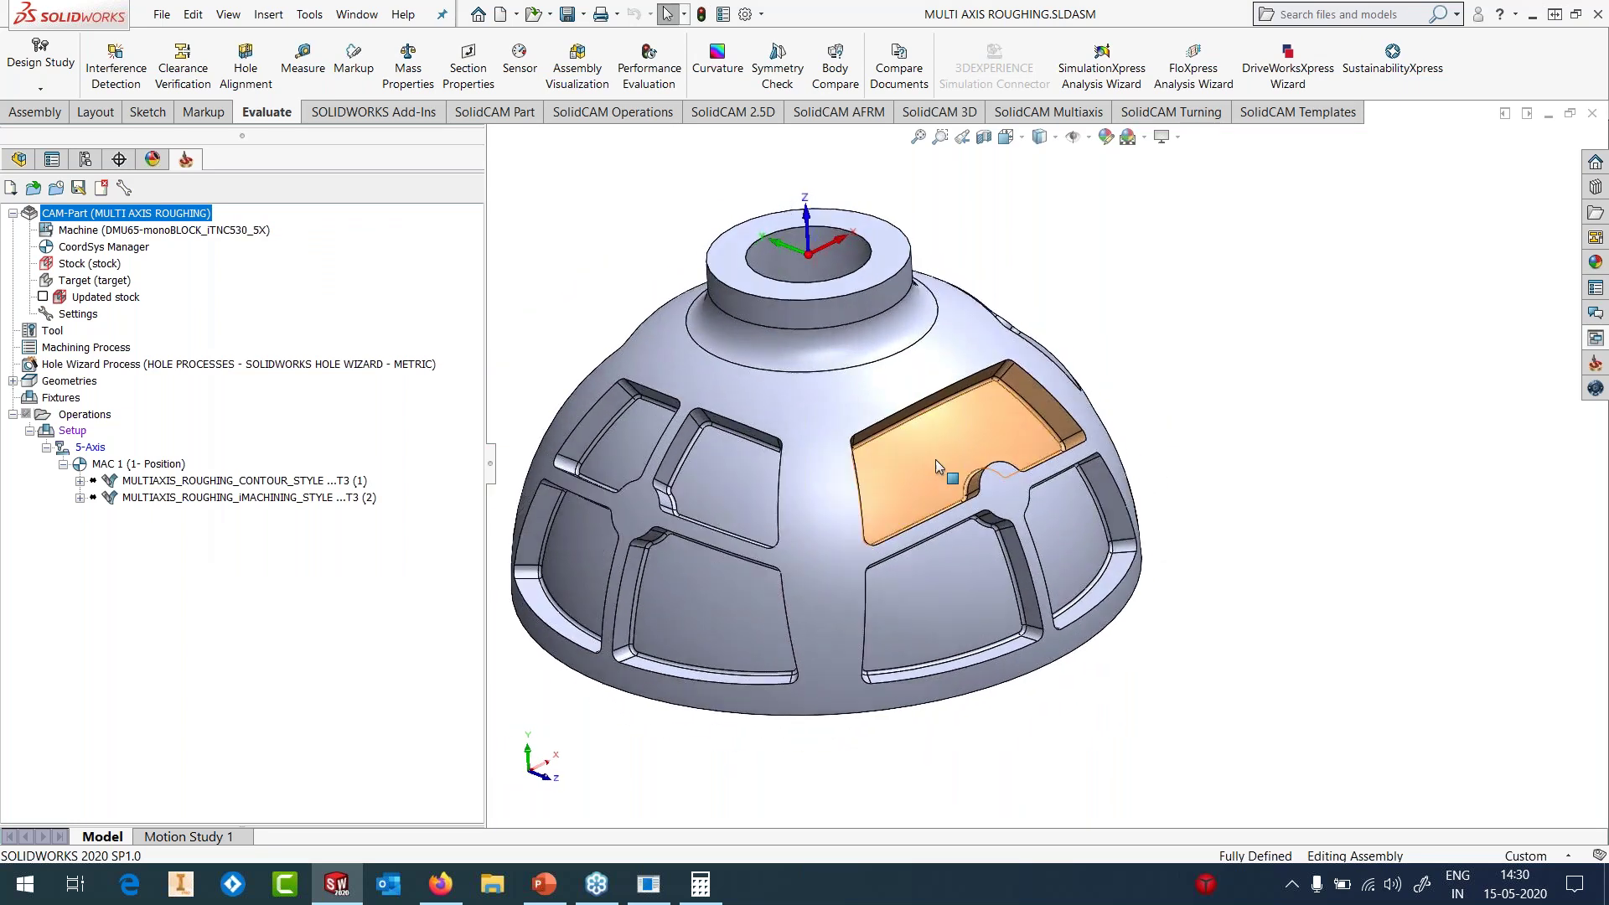
pyautogui.scroll(-2, 935, 459)
pyautogui.scroll(-2, 943, 444)
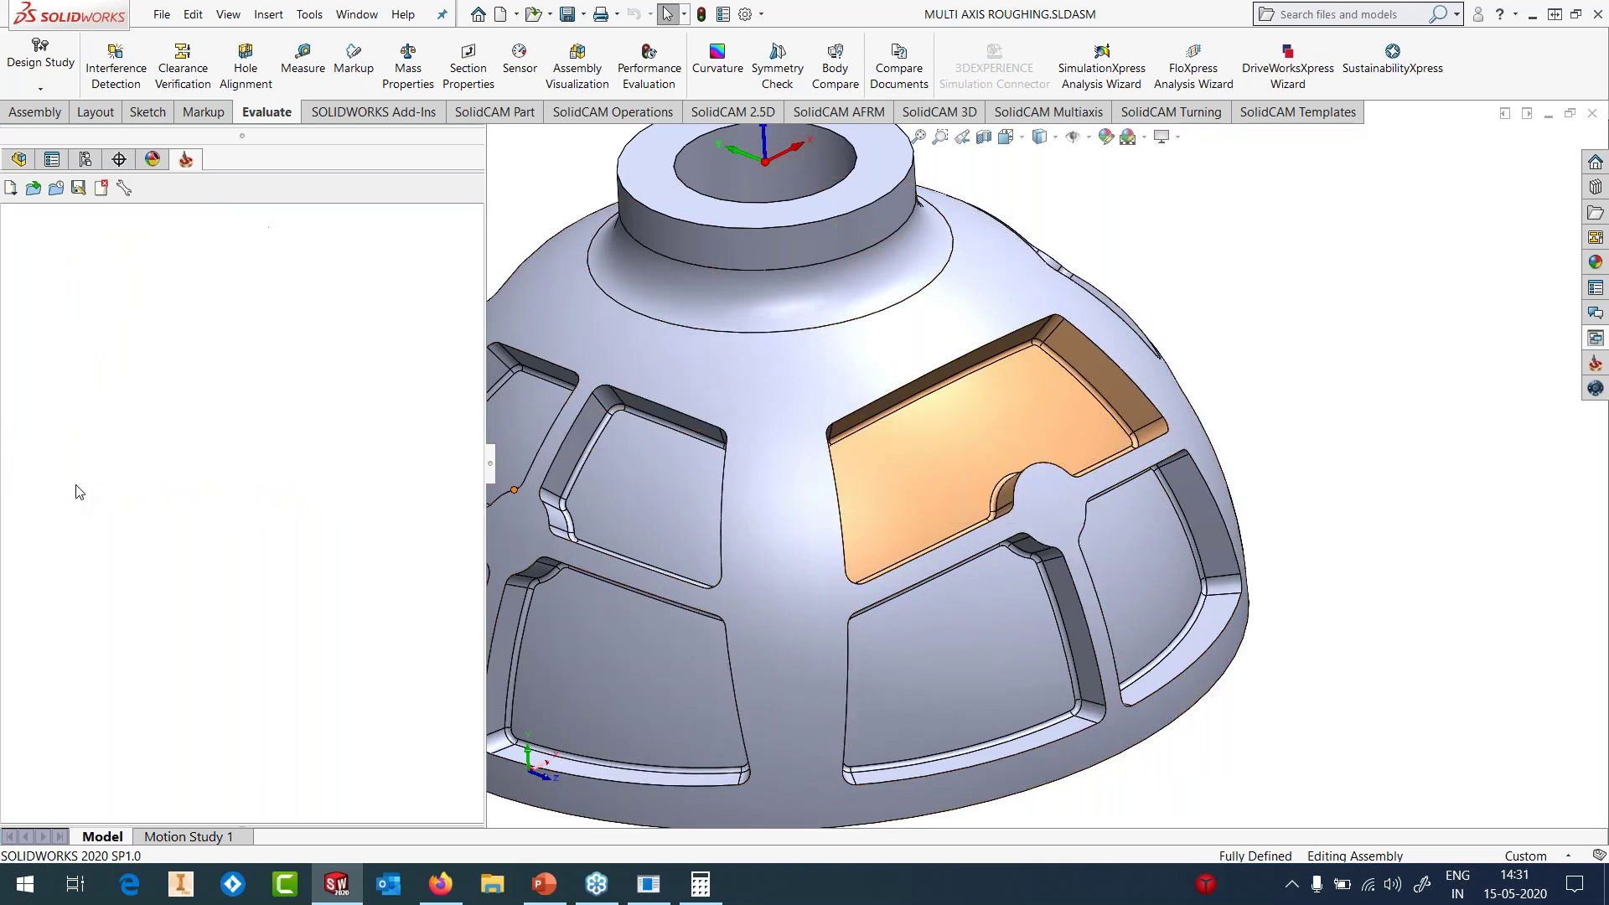
# - Show the floor faces17 and wall faces18 geometries of the contour-style roughing operation on the pocket, closing each display
pyautogui.rightClick(144, 498)
pyautogui.click(183, 512)
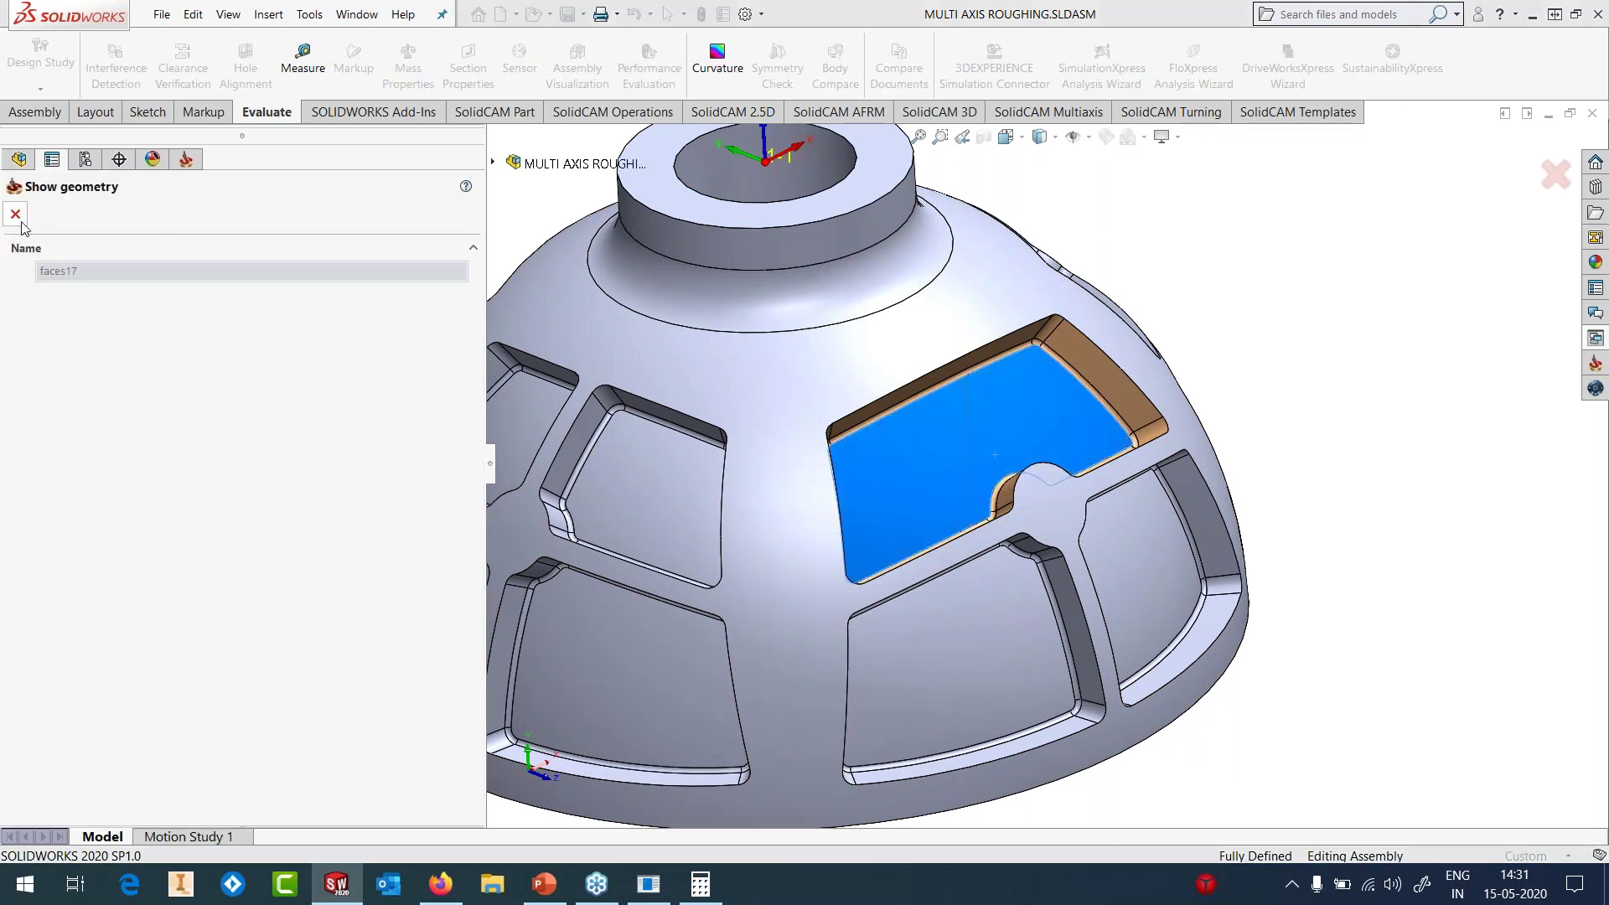
pyautogui.click(15, 215)
pyautogui.rightClick(144, 513)
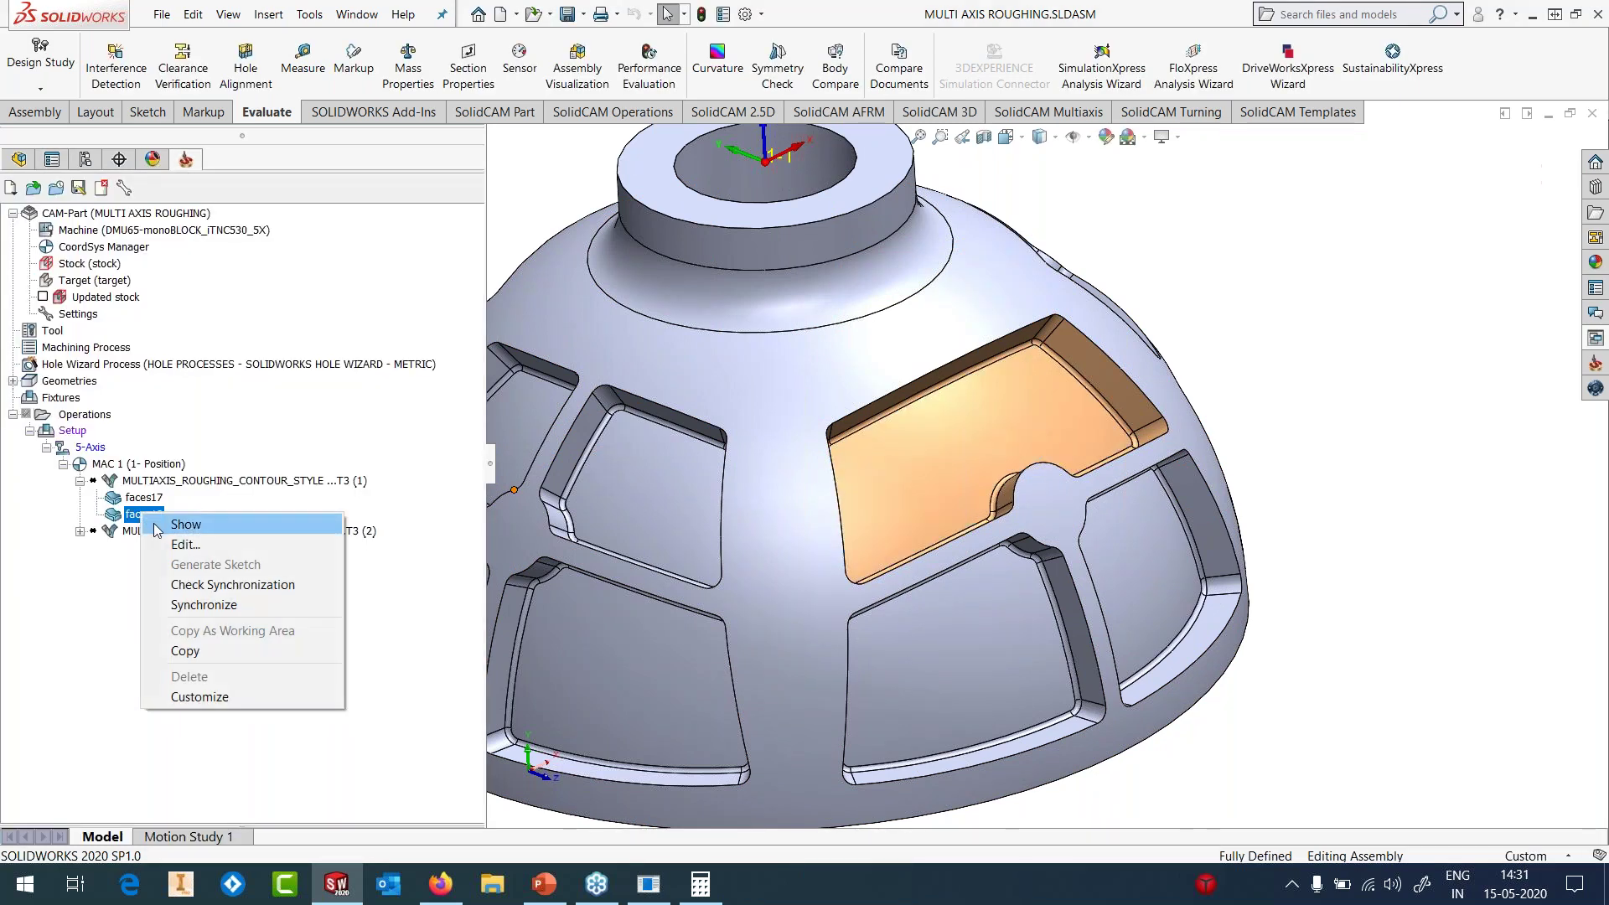
pyautogui.click(184, 528)
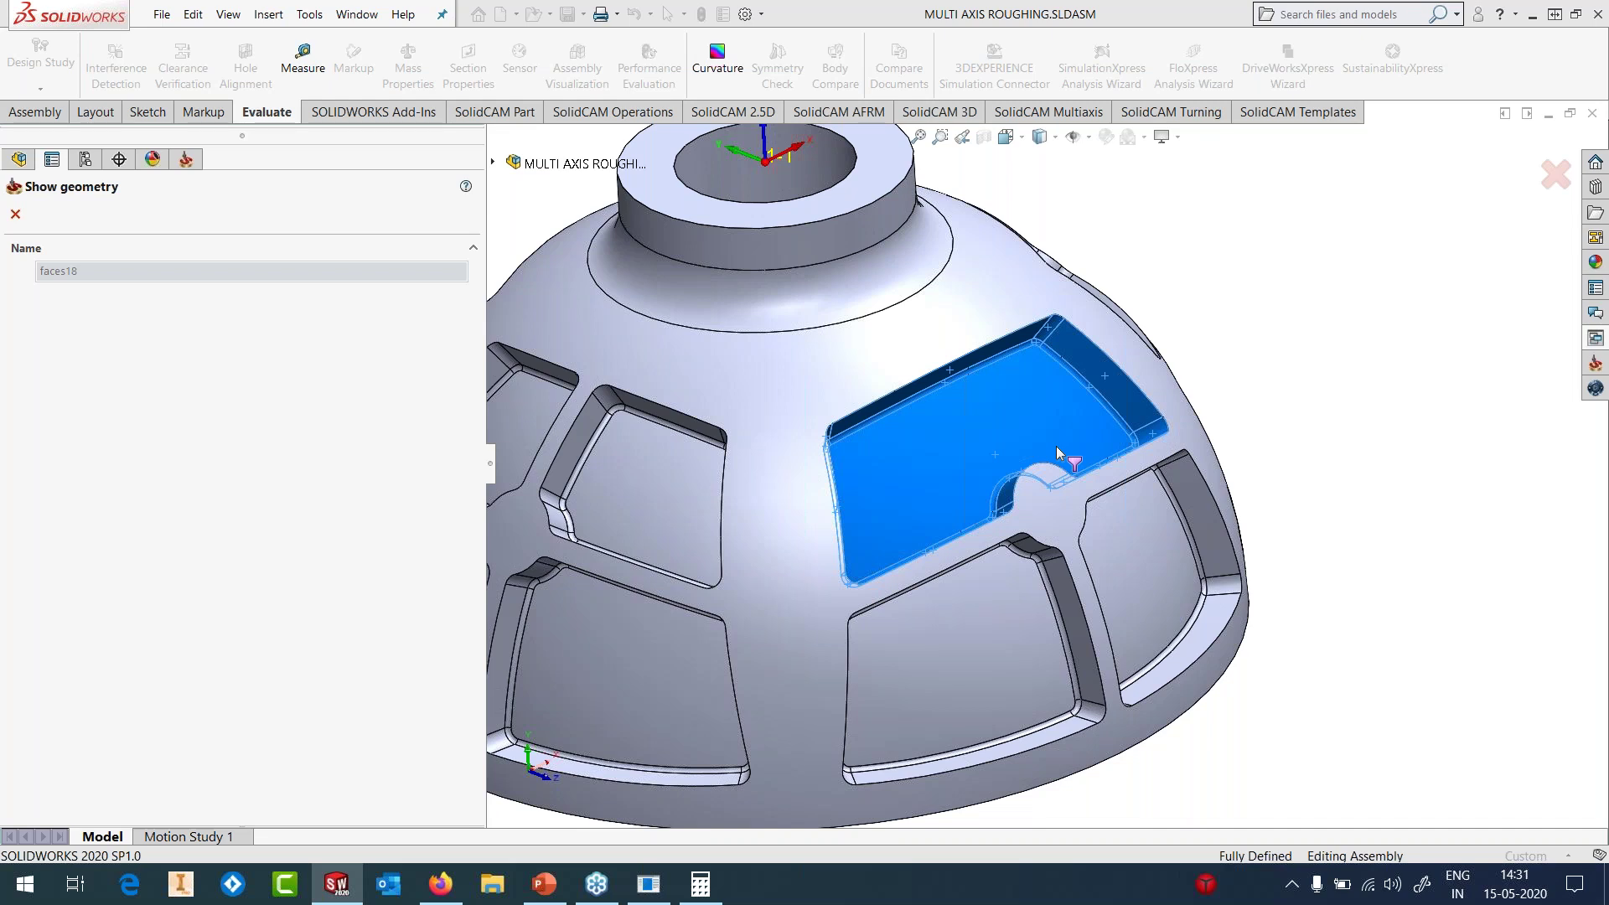
pyautogui.click(16, 215)
# - Review the contour-style roughing operation's geometry, tool, constraint boundaries, surface quality and sorting settings, and close it without changes
pyautogui.rightClick(159, 480)
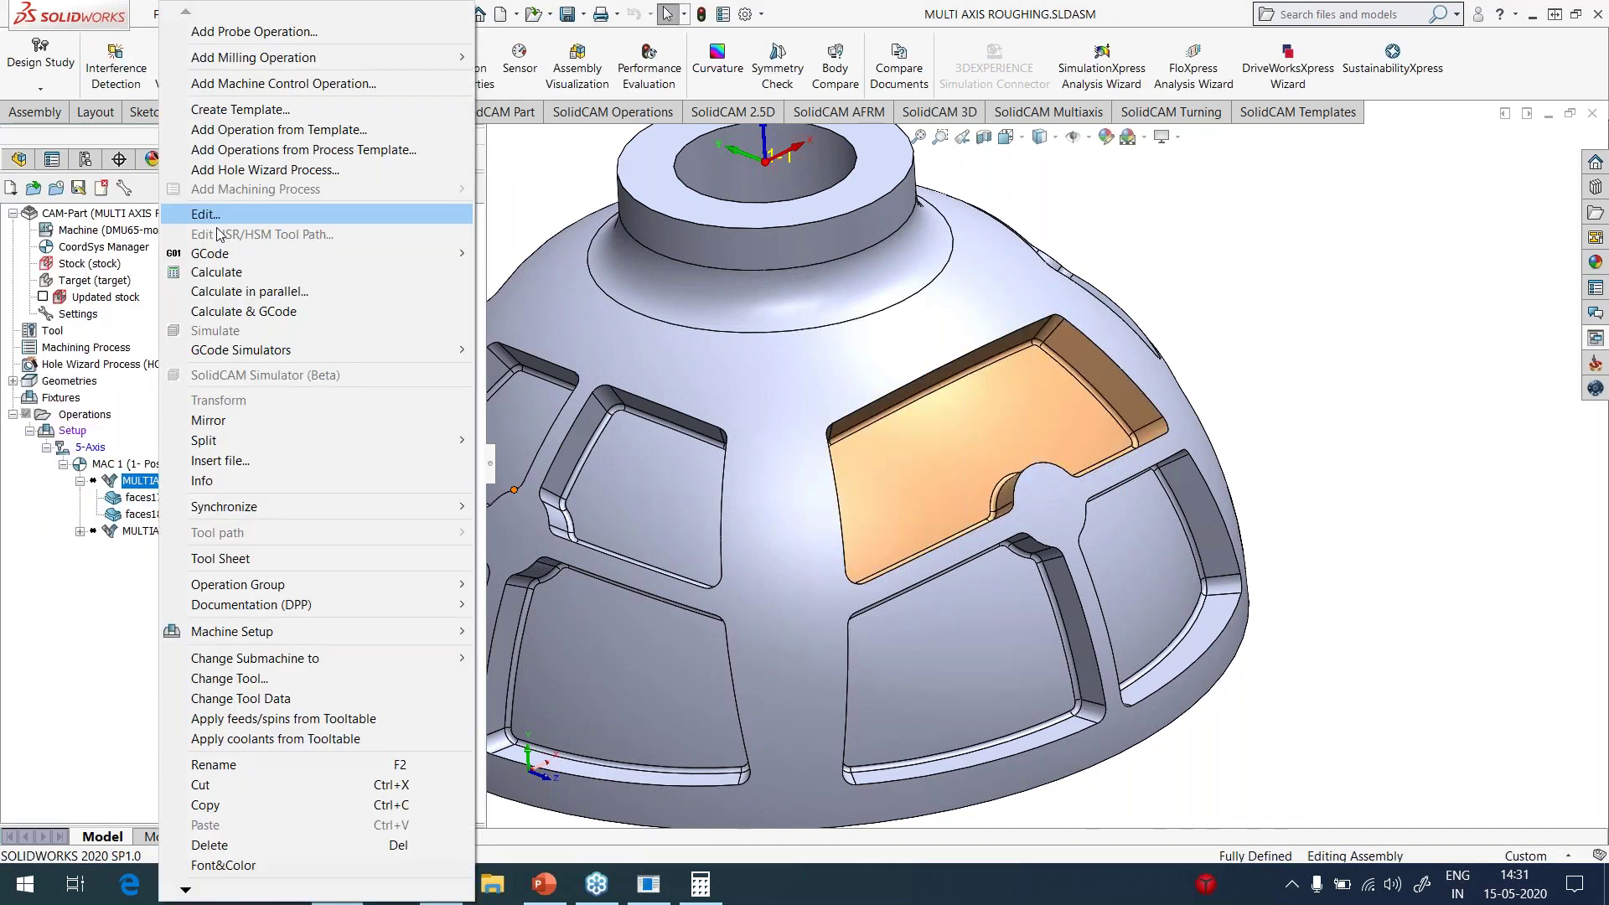
pyautogui.click(217, 217)
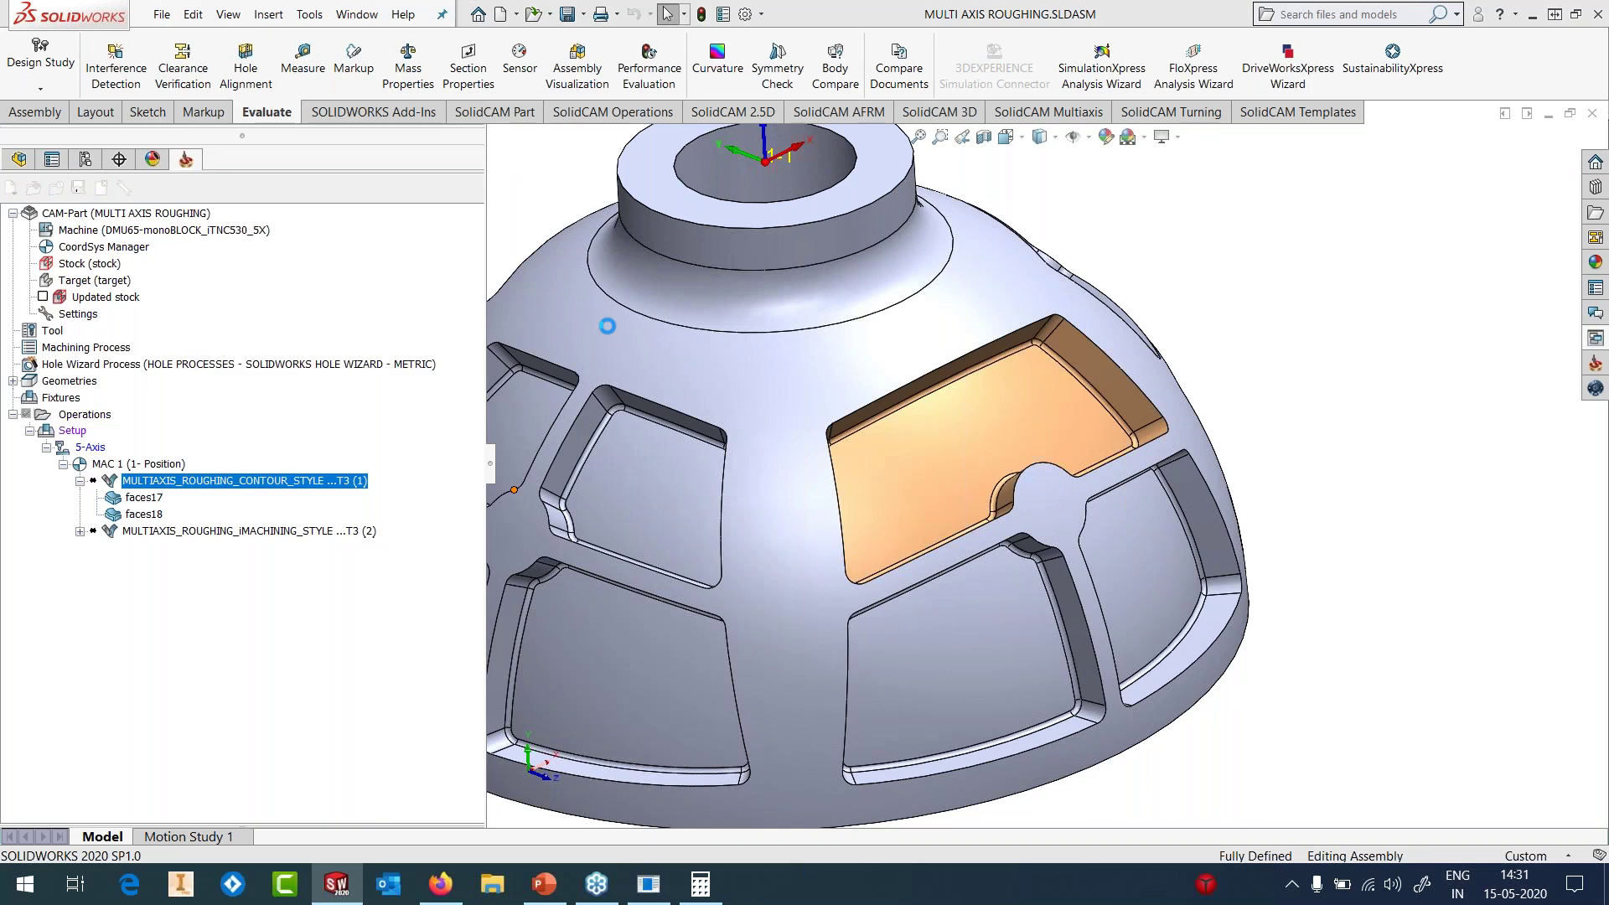
pyautogui.click(486, 225)
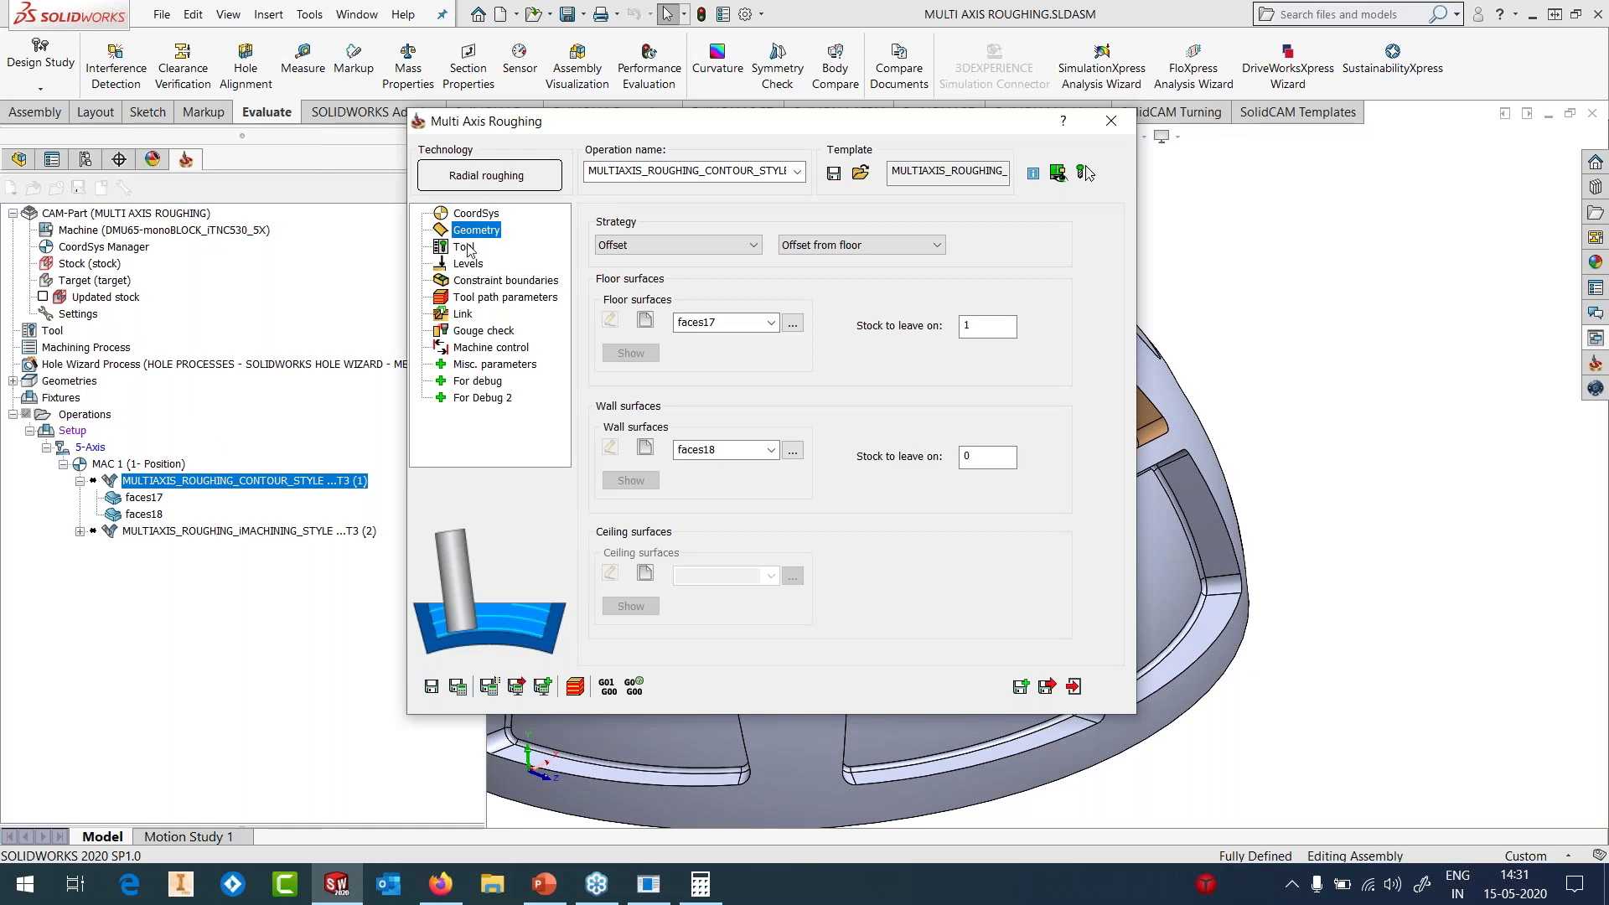
pyautogui.click(466, 247)
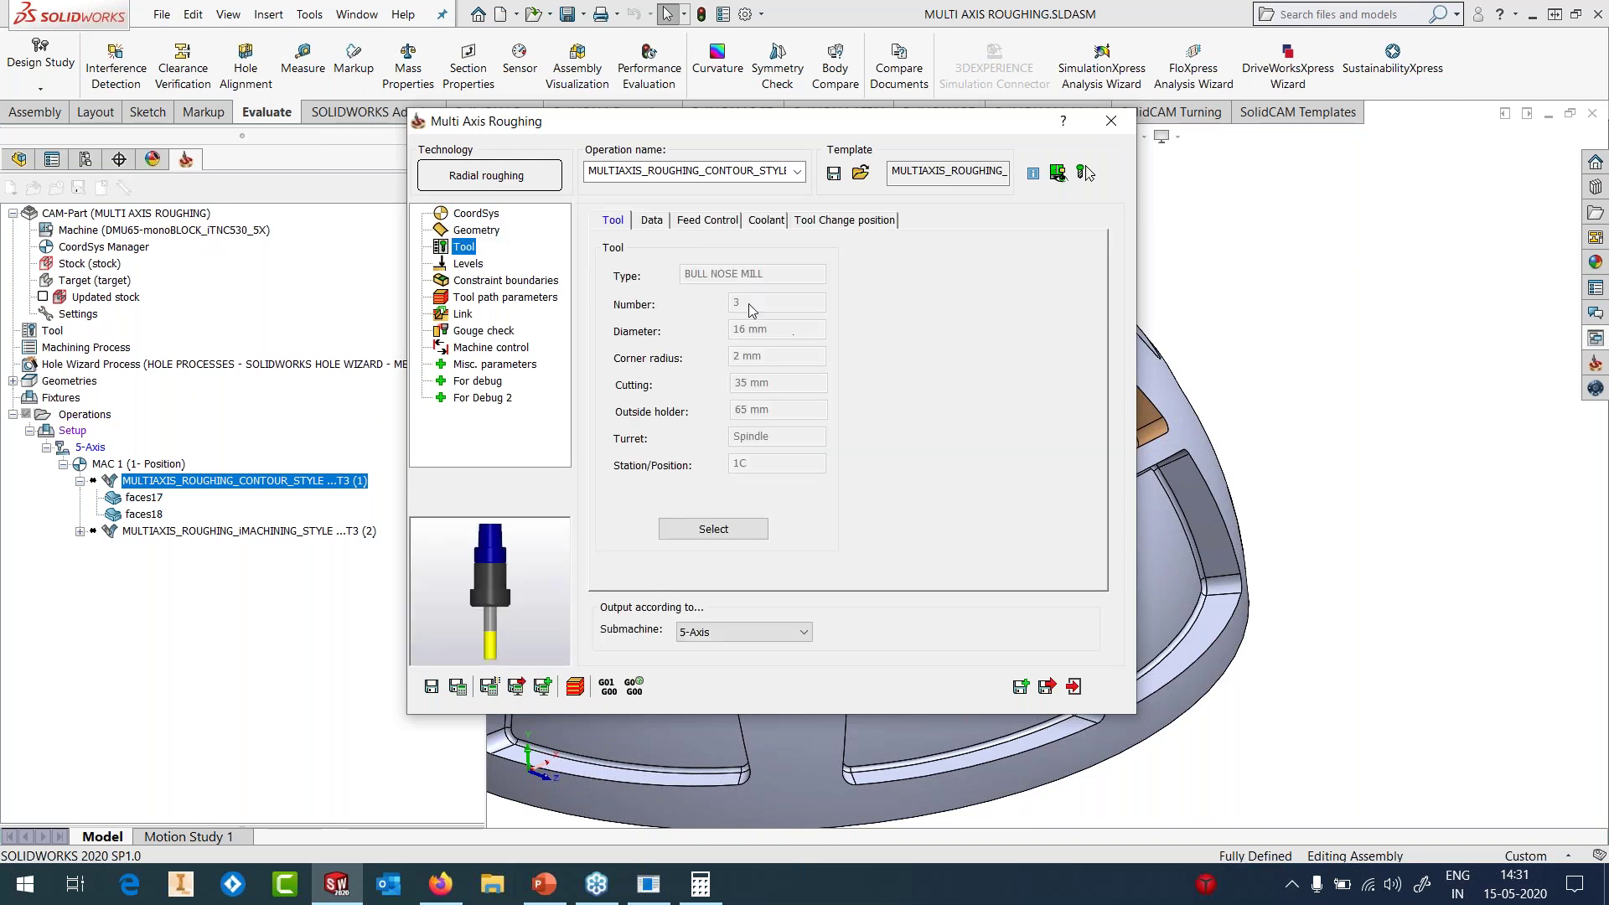
pyautogui.click(475, 279)
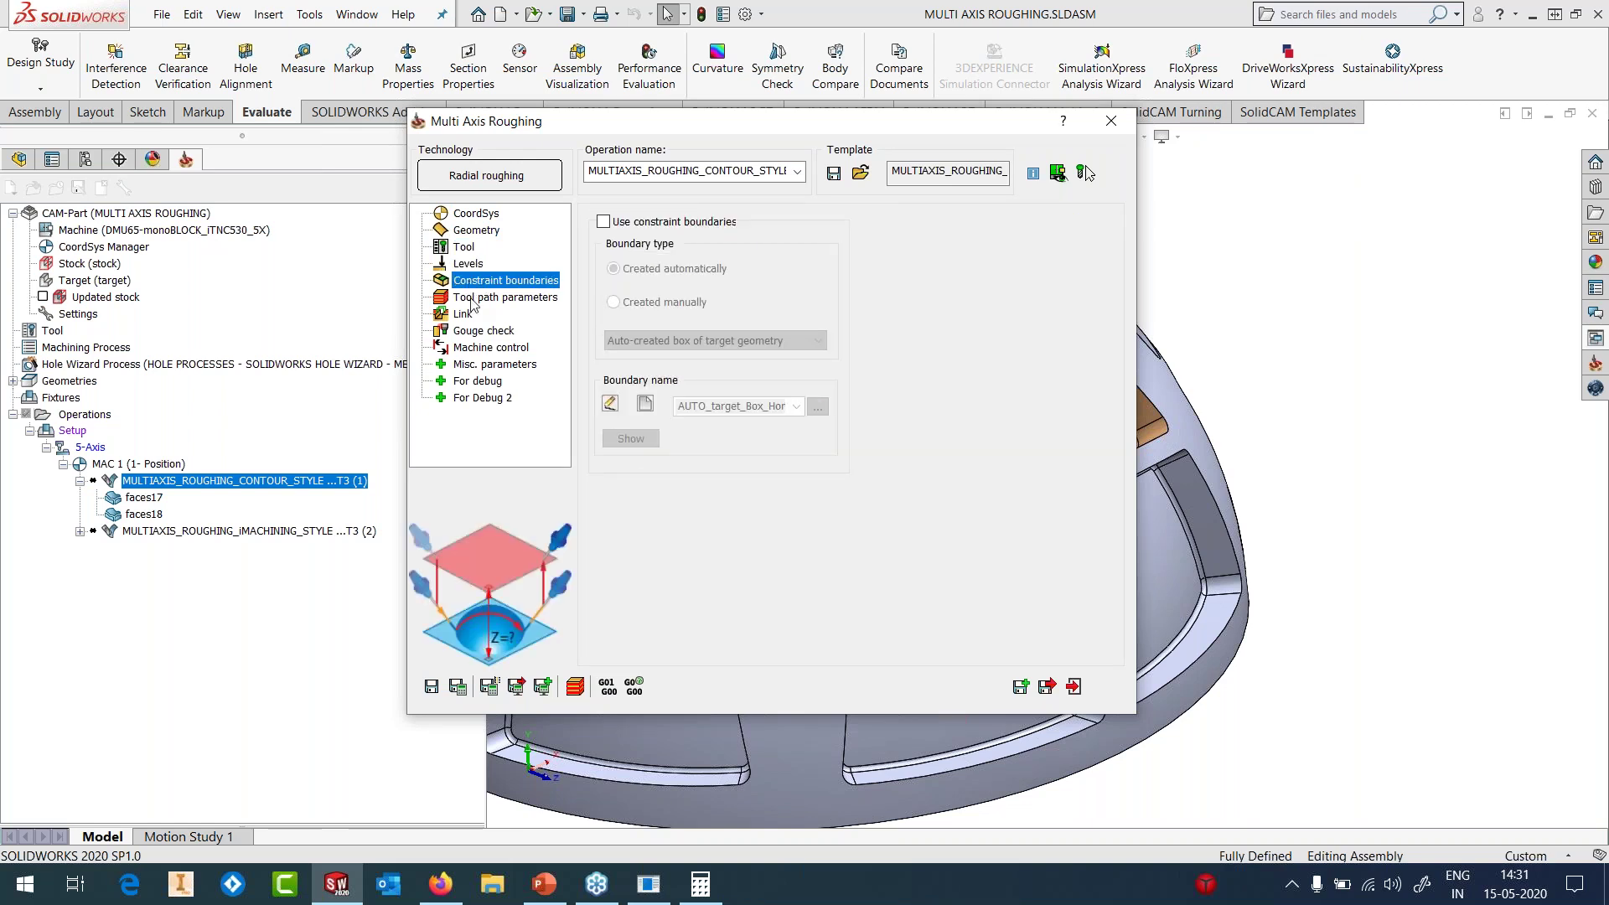
pyautogui.click(474, 298)
pyautogui.click(745, 403)
pyautogui.click(1012, 308)
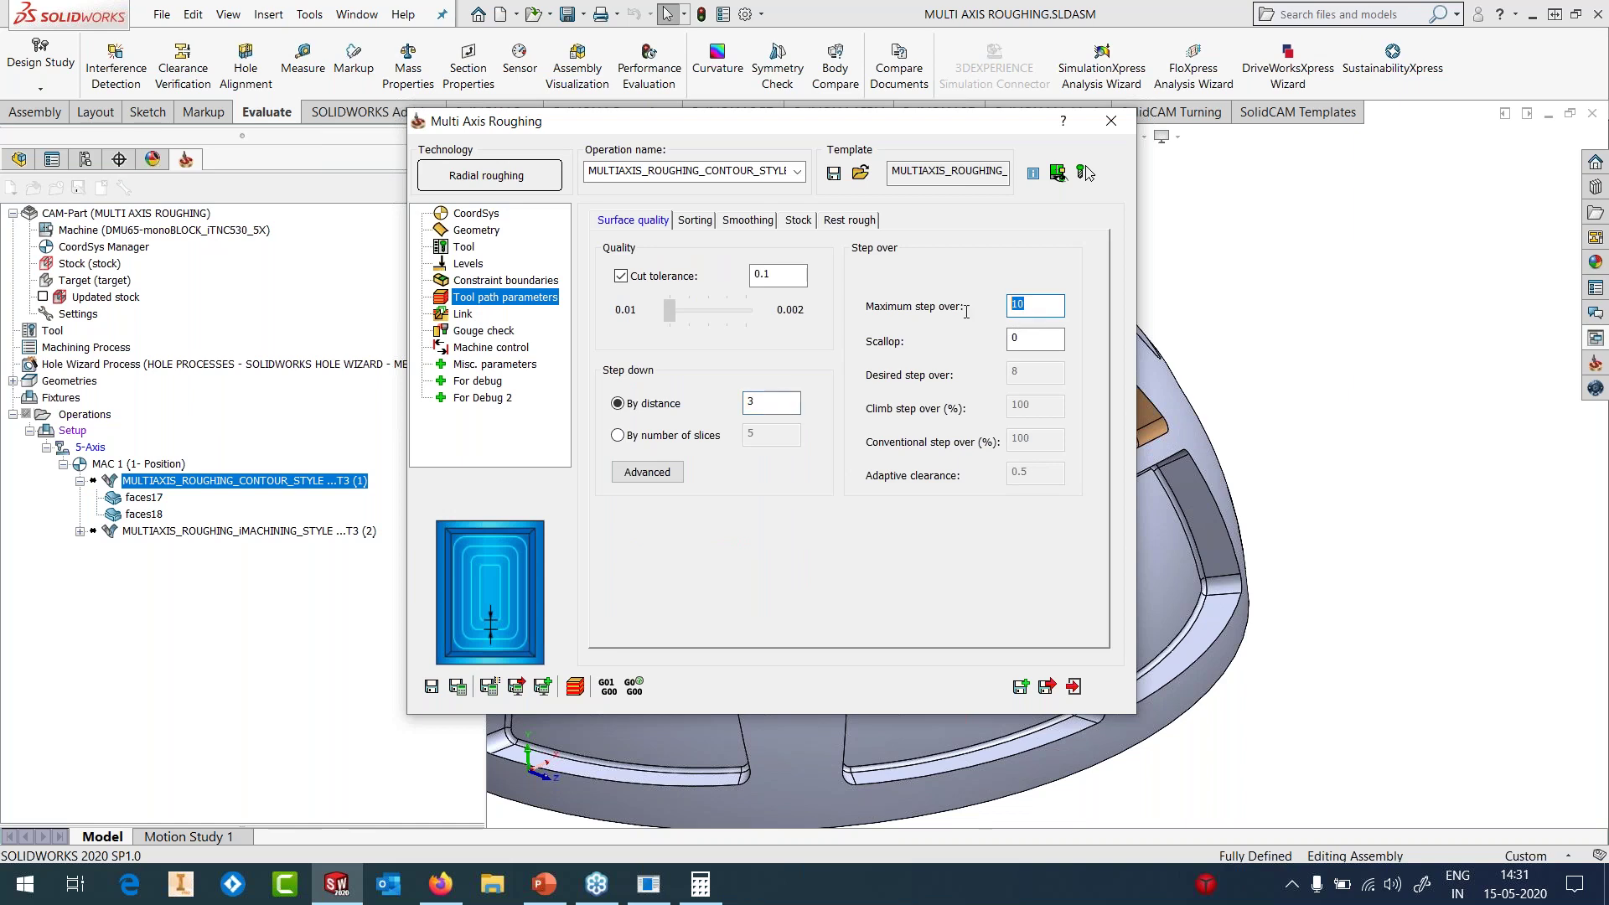
pyautogui.click(771, 277)
pyautogui.click(697, 220)
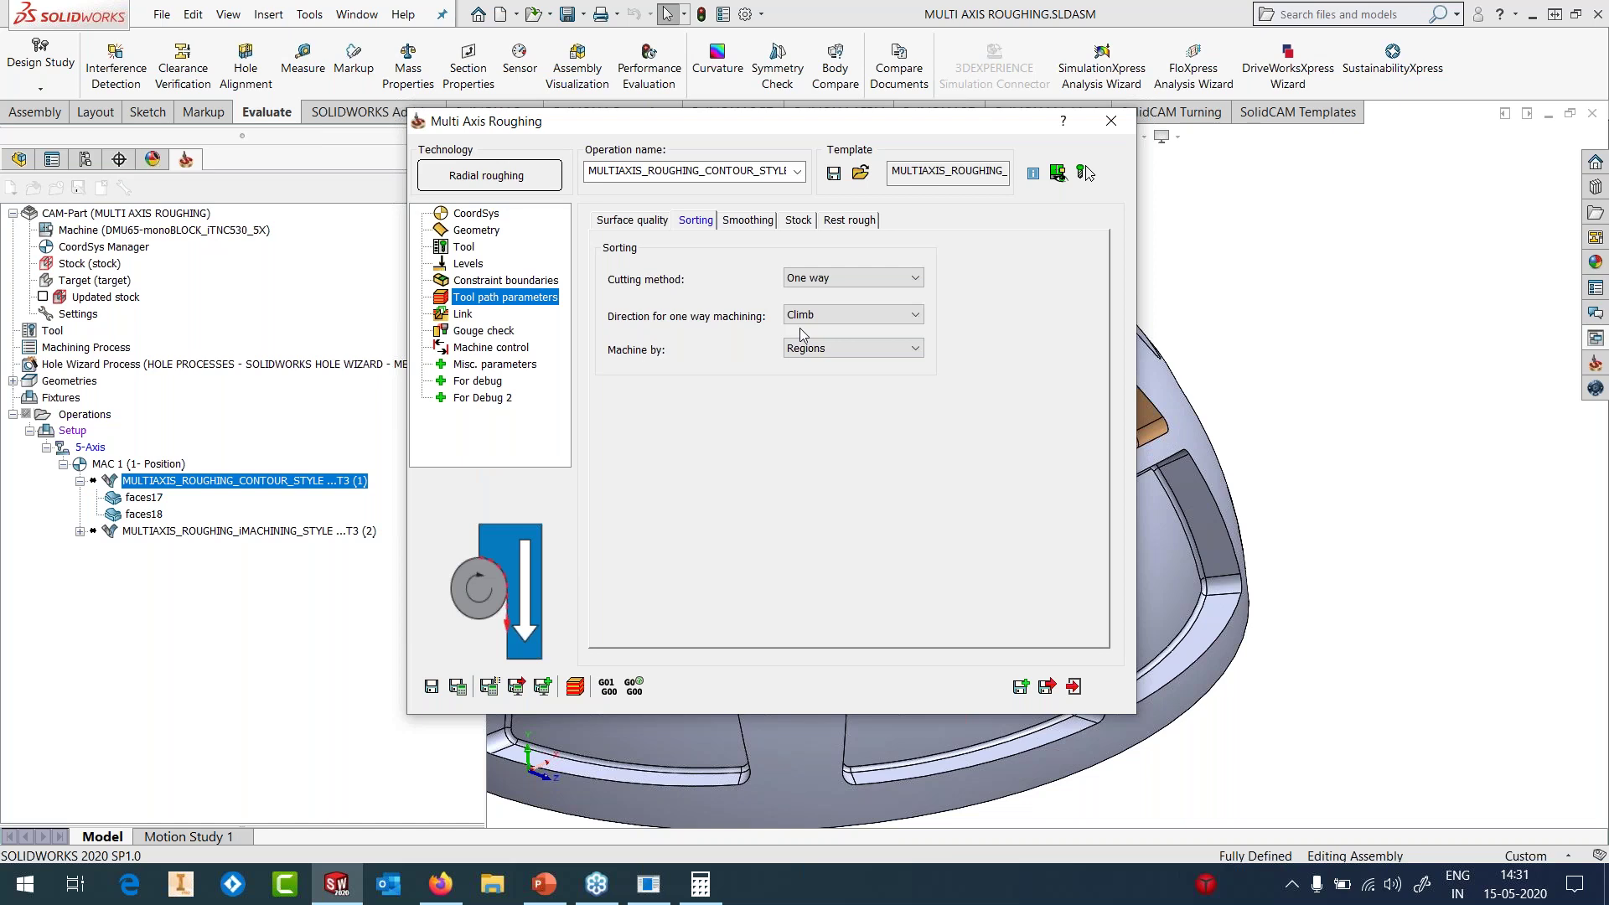
pyautogui.click(1111, 121)
# - Calculate the MULTIAXIS_ROUGHING_CONTOUR_STYLE operation and inspect its toolpath in the pocket
pyautogui.rightClick(327, 480)
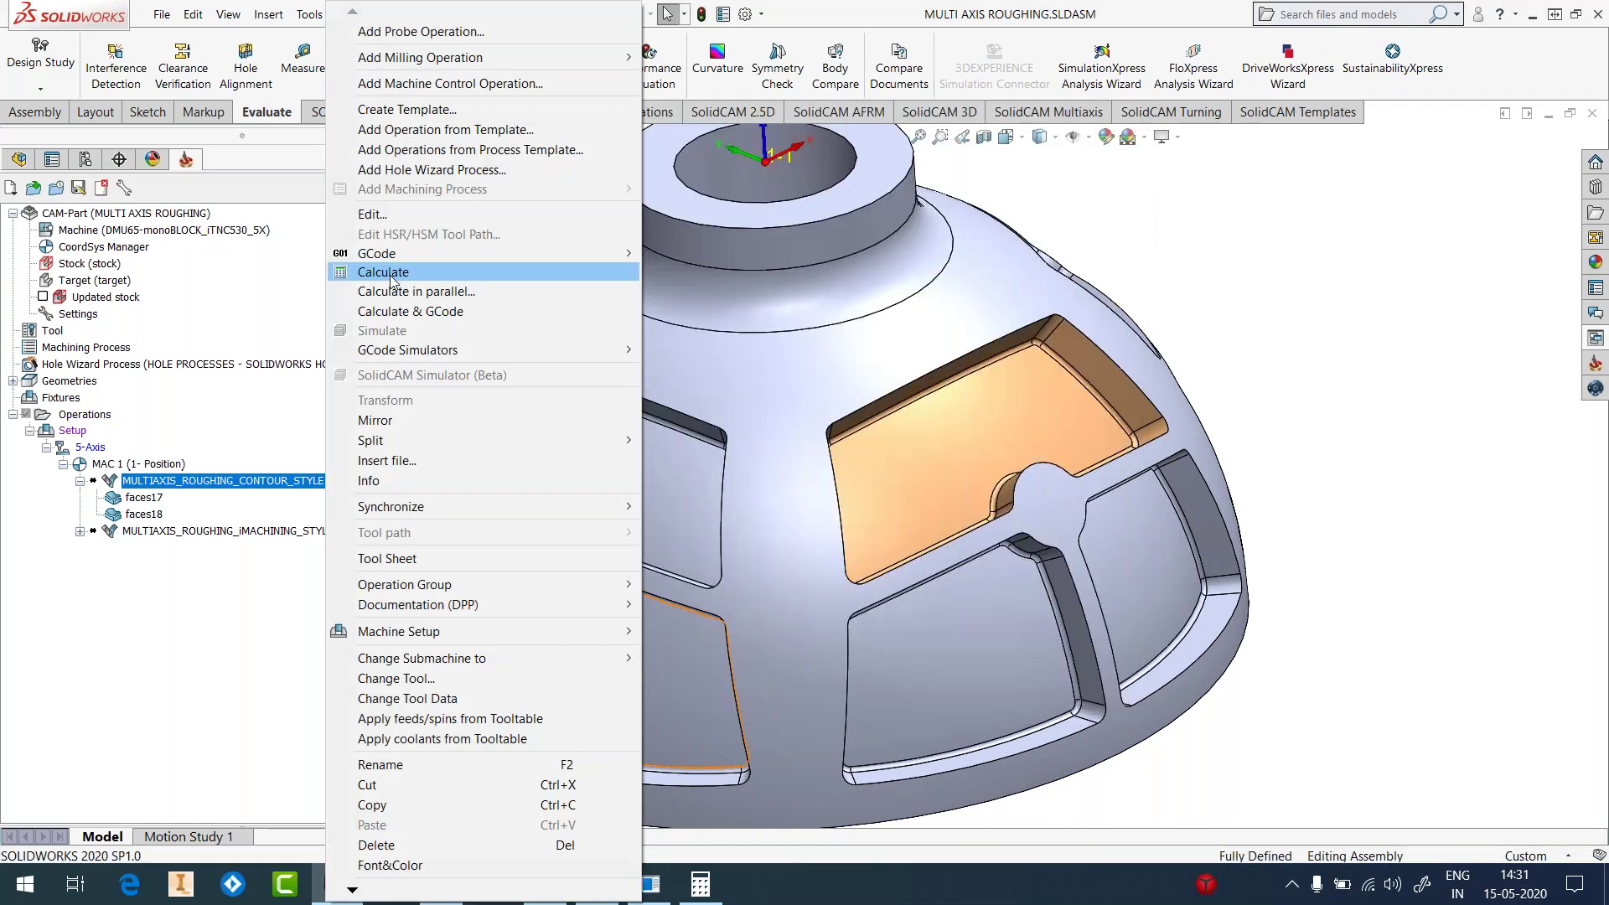
pyautogui.click(391, 276)
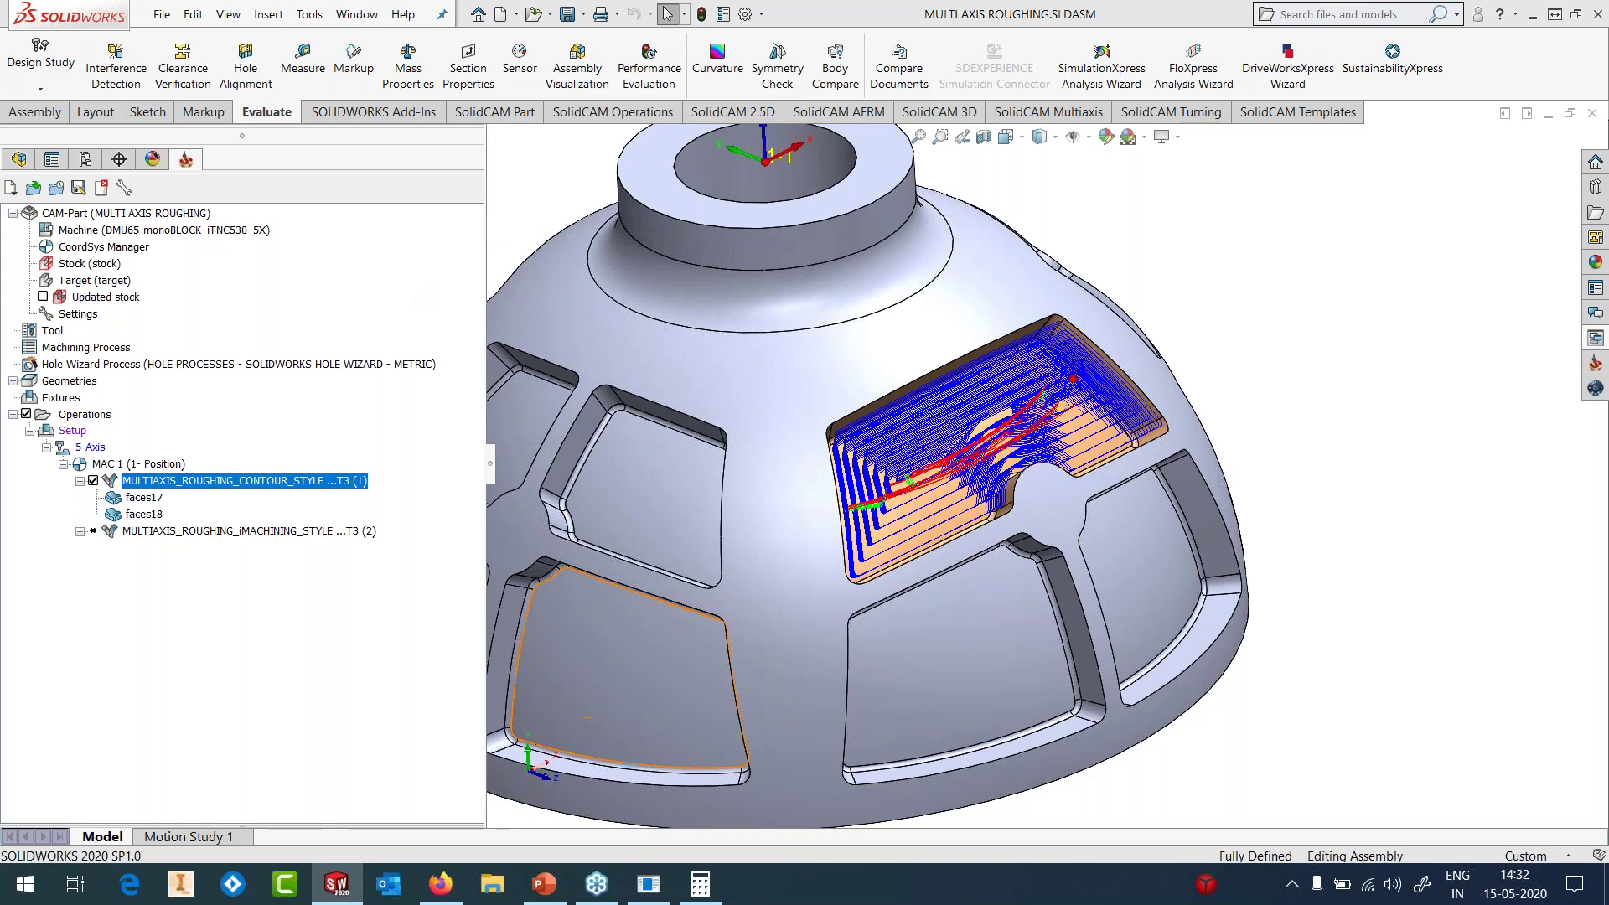
pyautogui.moveTo(1043, 499); pyautogui.dragTo(1057, 365, button='middle')
pyautogui.scroll(-1, 1036, 410)
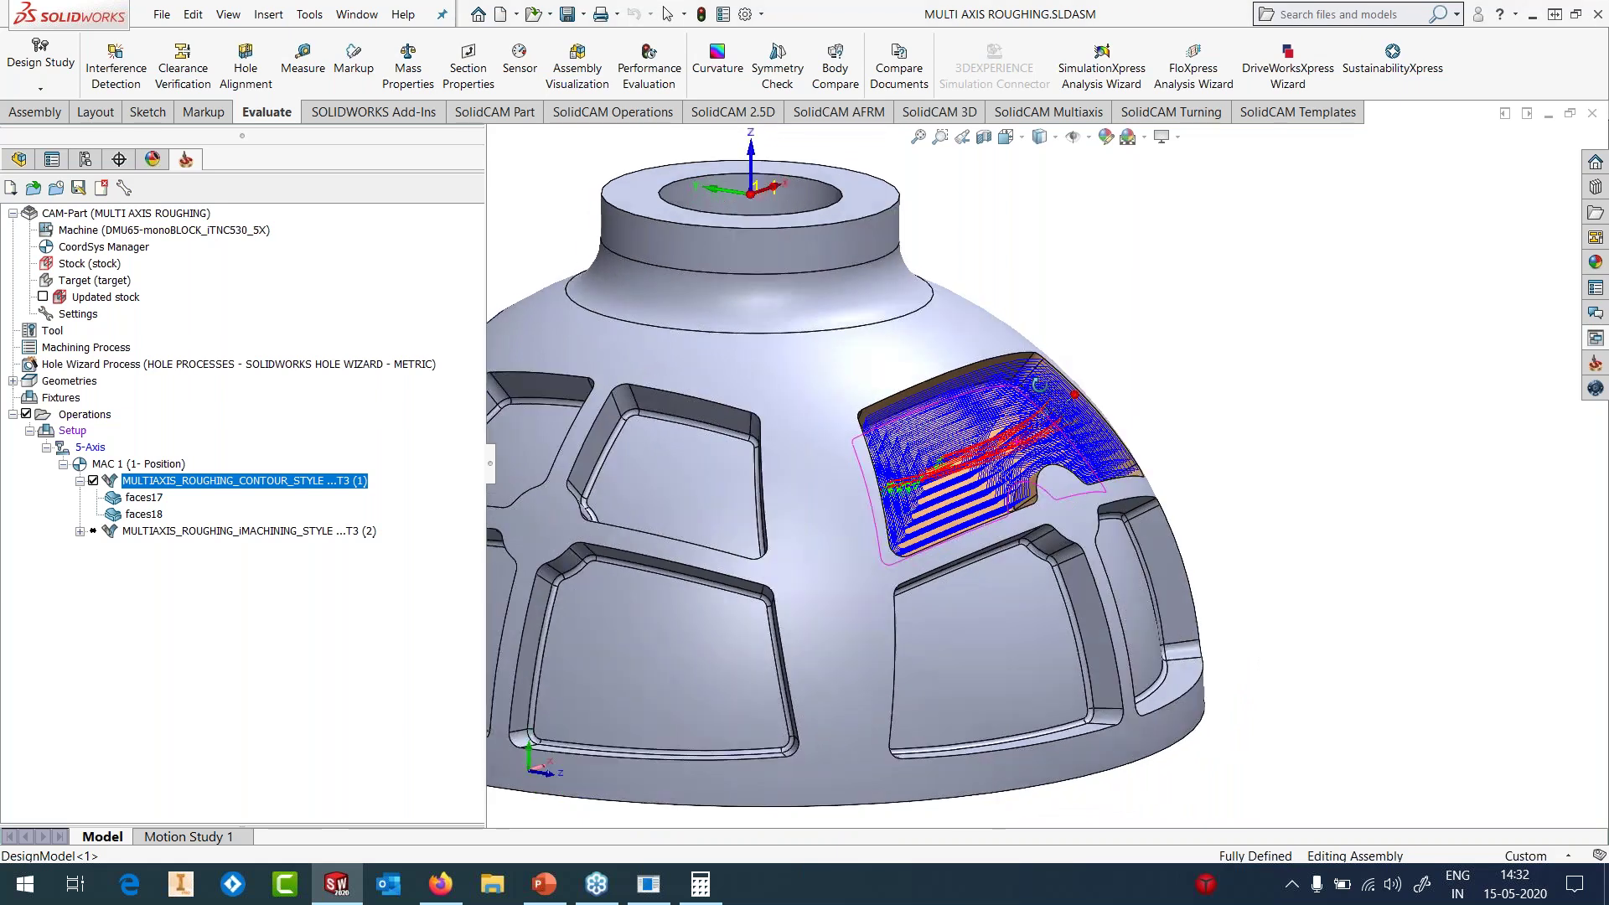
# - Run the Machine Simulation of the contour-style roughing with a widened view focused on the dome part, and exit the simulation
pyautogui.rightClick(311, 494)
pyautogui.click(394, 333)
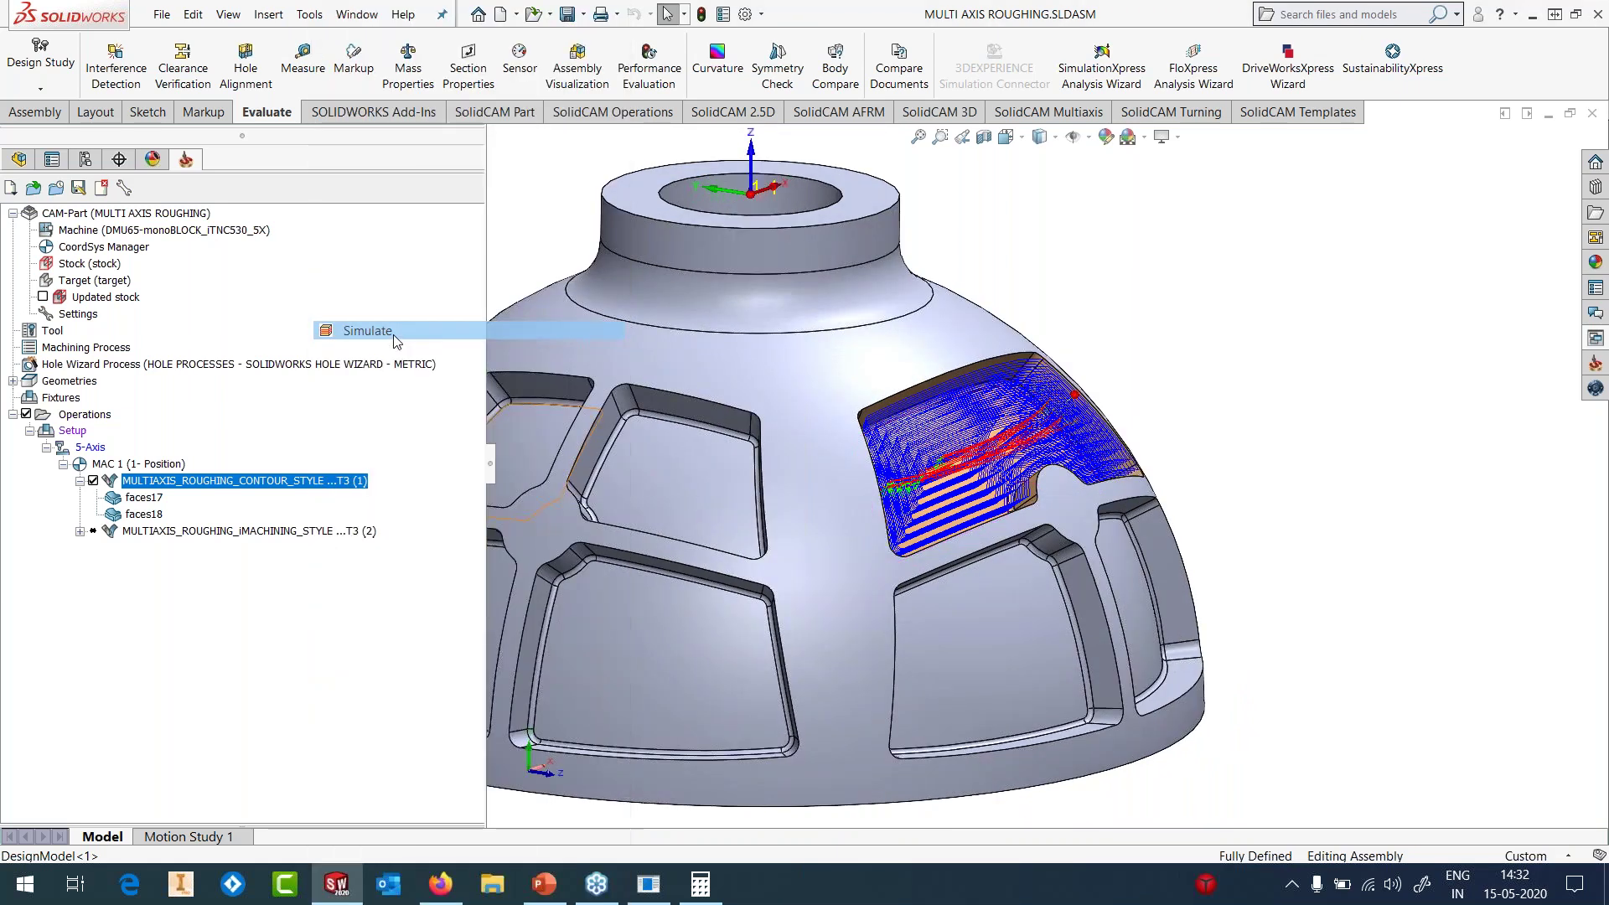
pyautogui.click(227, 130)
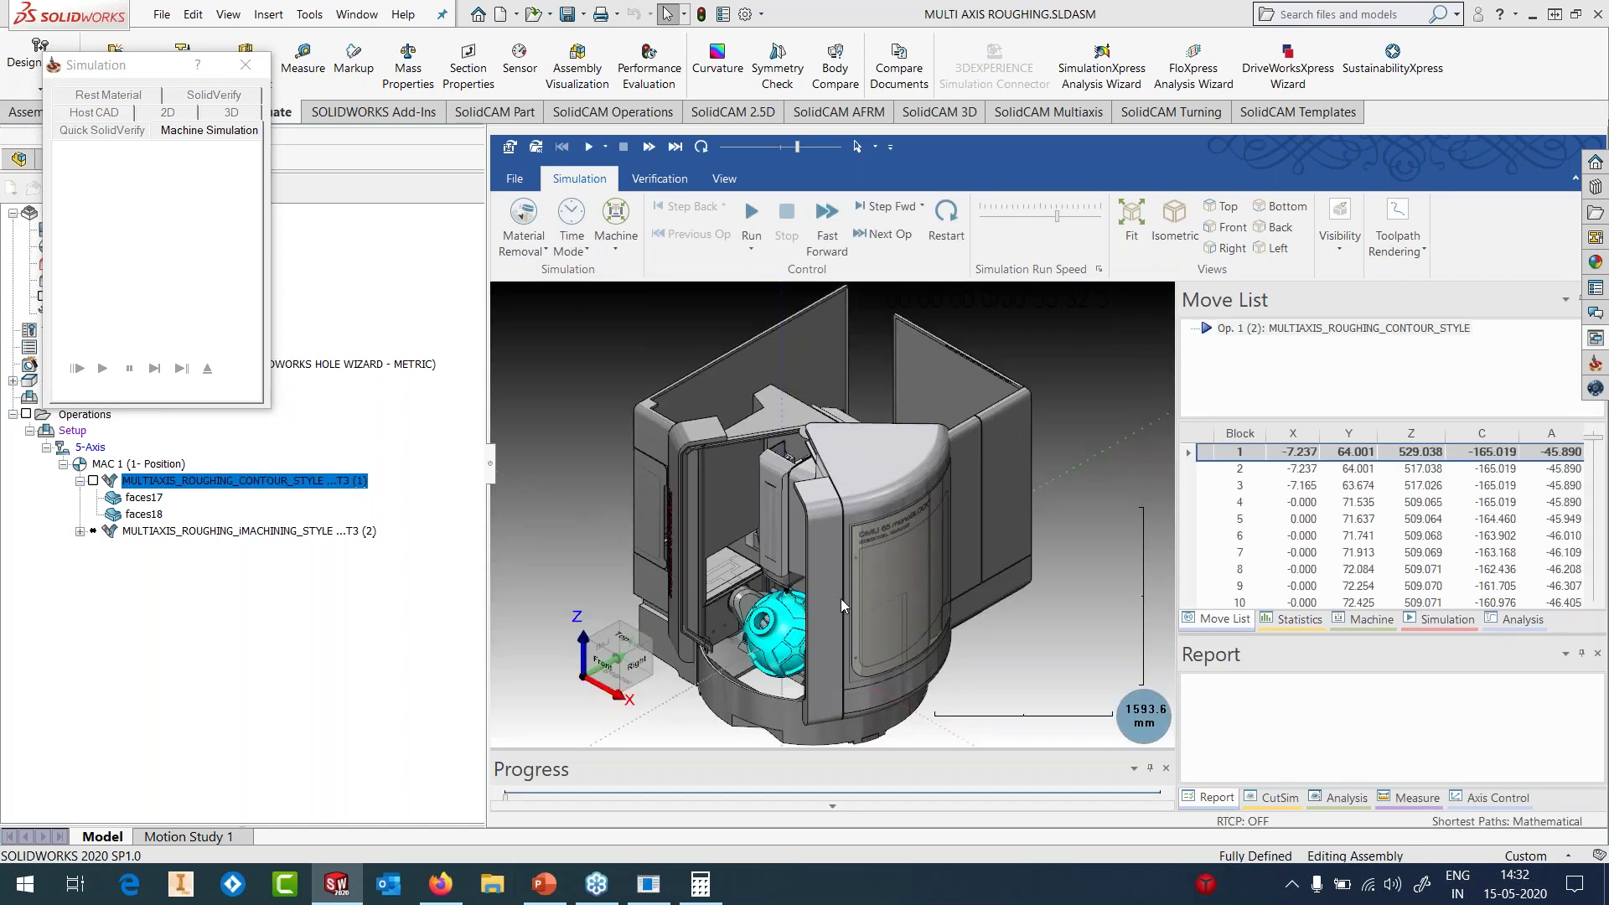
pyautogui.scroll(8, 841, 598)
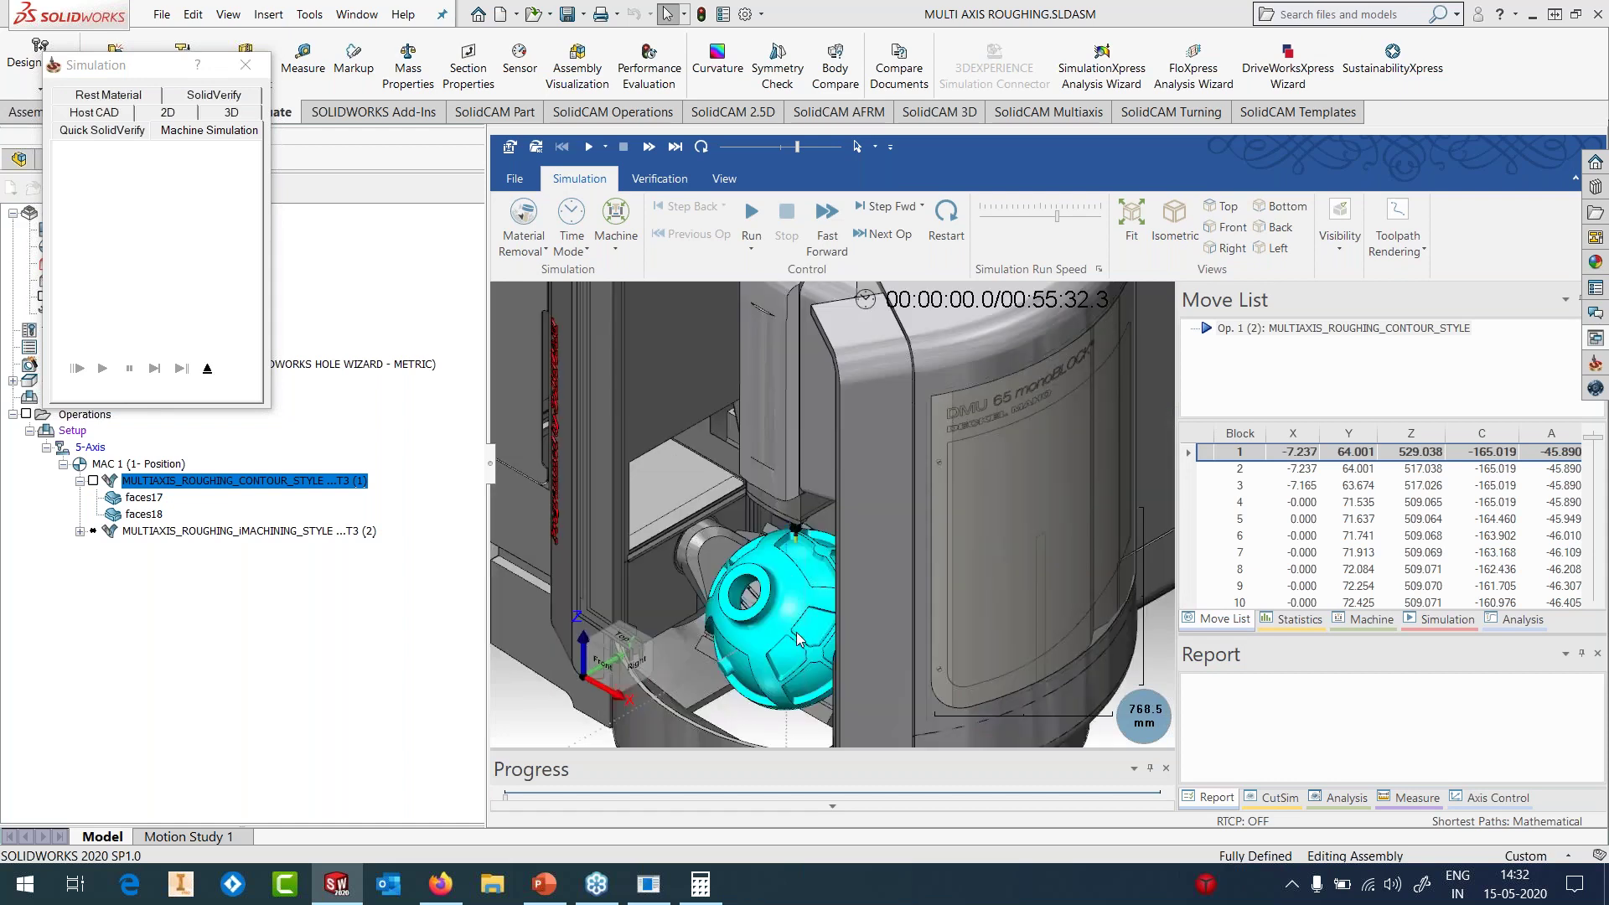
pyautogui.scroll(3, 797, 589)
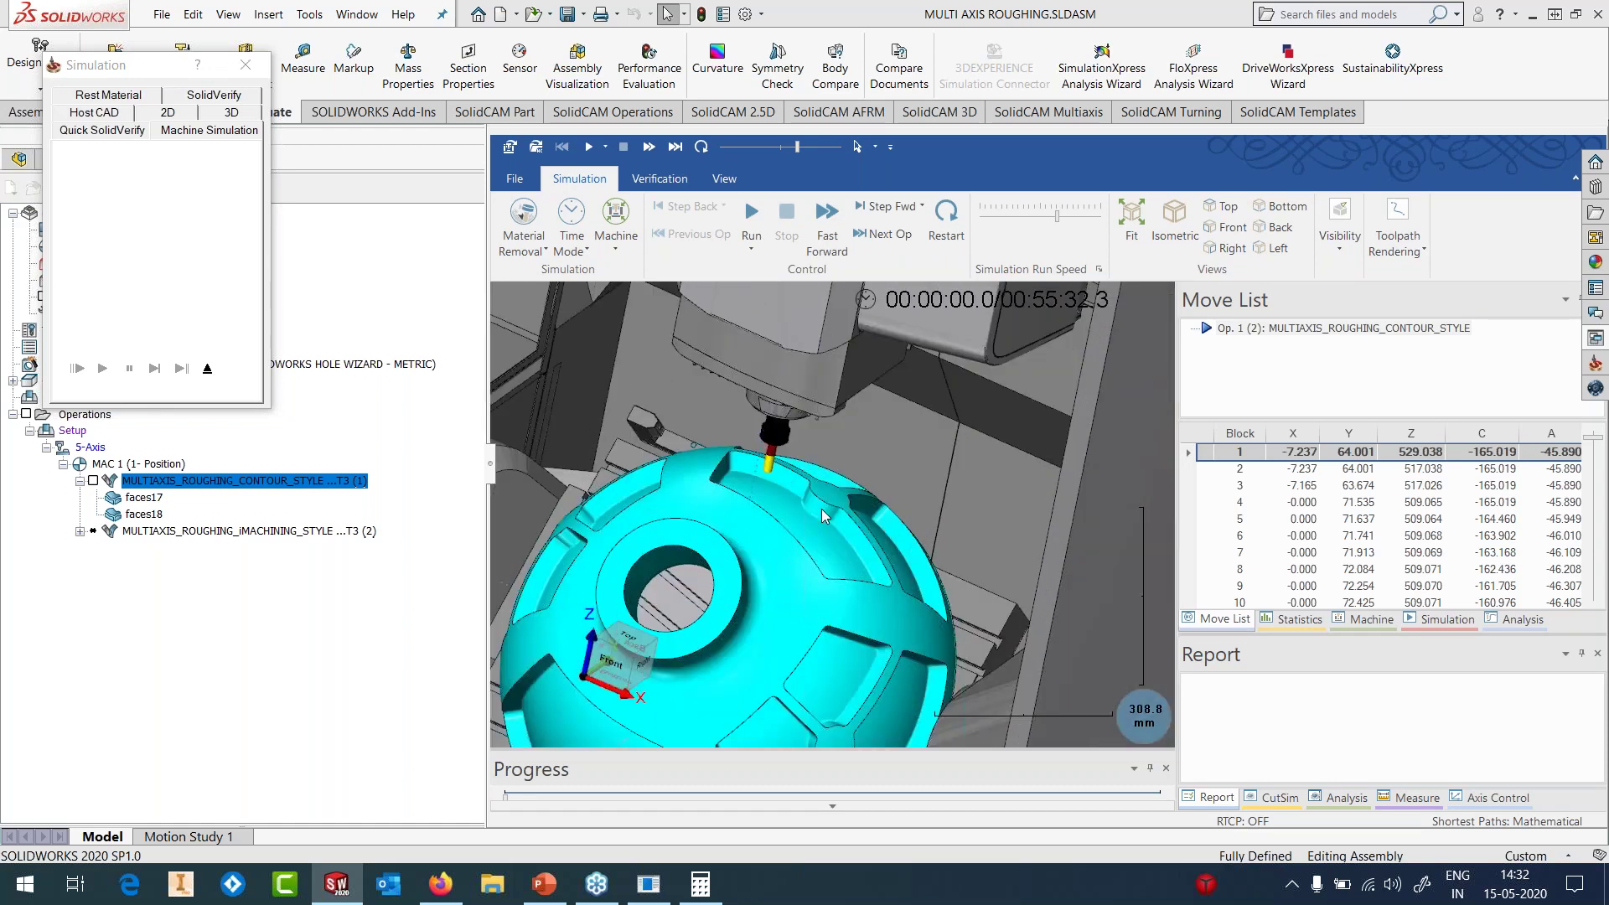
pyautogui.scroll(-3, 821, 510)
pyautogui.moveTo(1177, 569); pyautogui.dragTo(1500, 528)
pyautogui.click(751, 215)
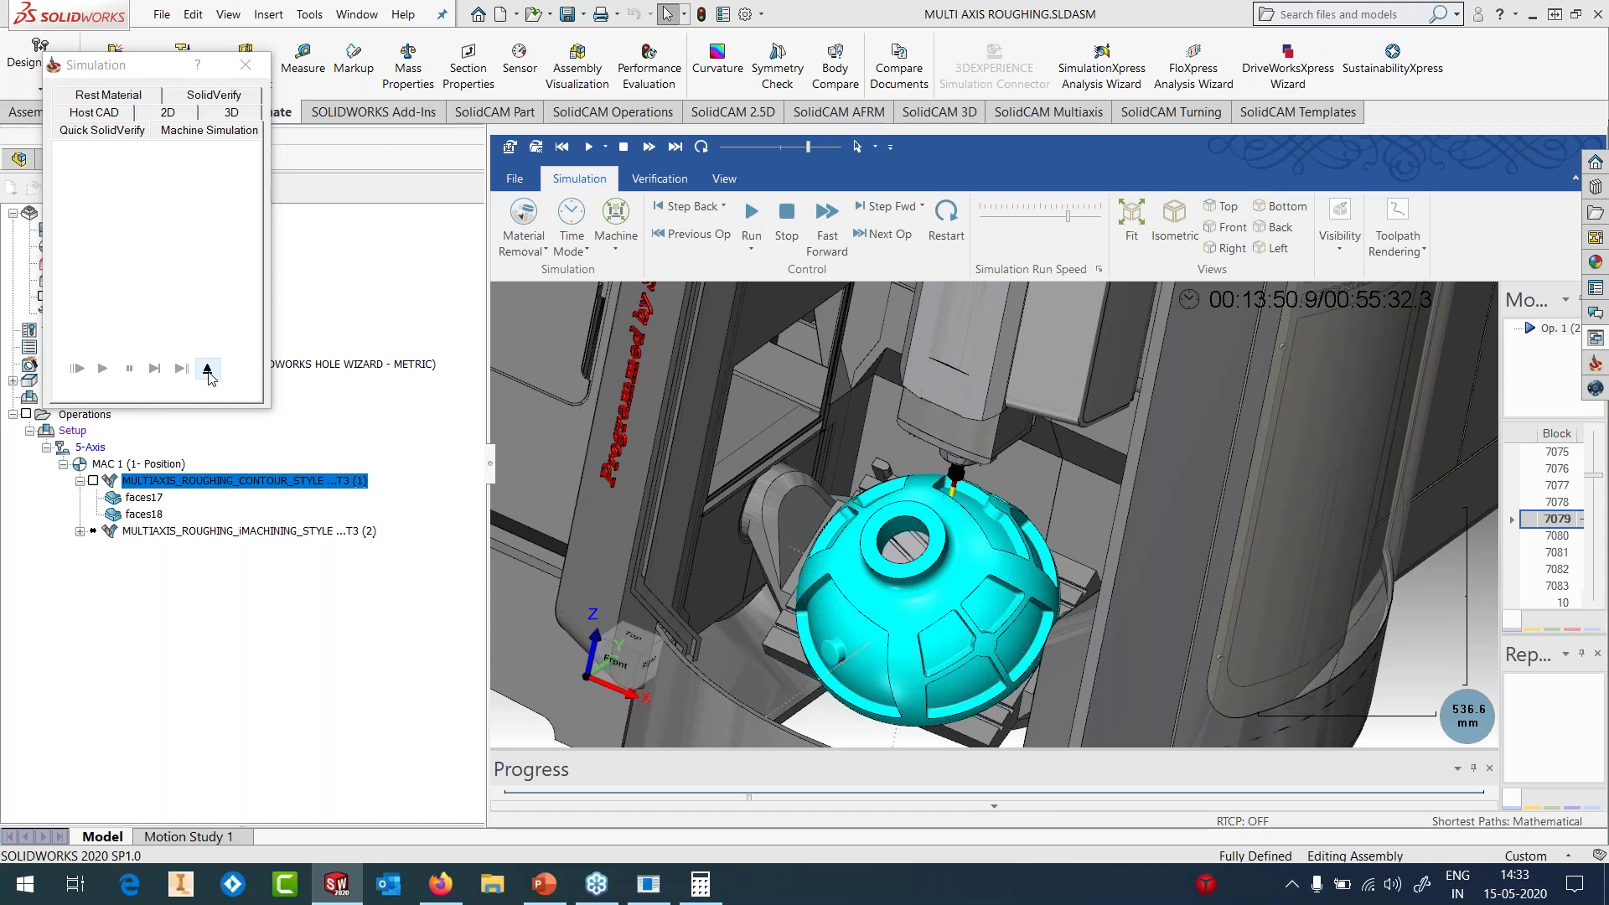
pyautogui.click(208, 371)
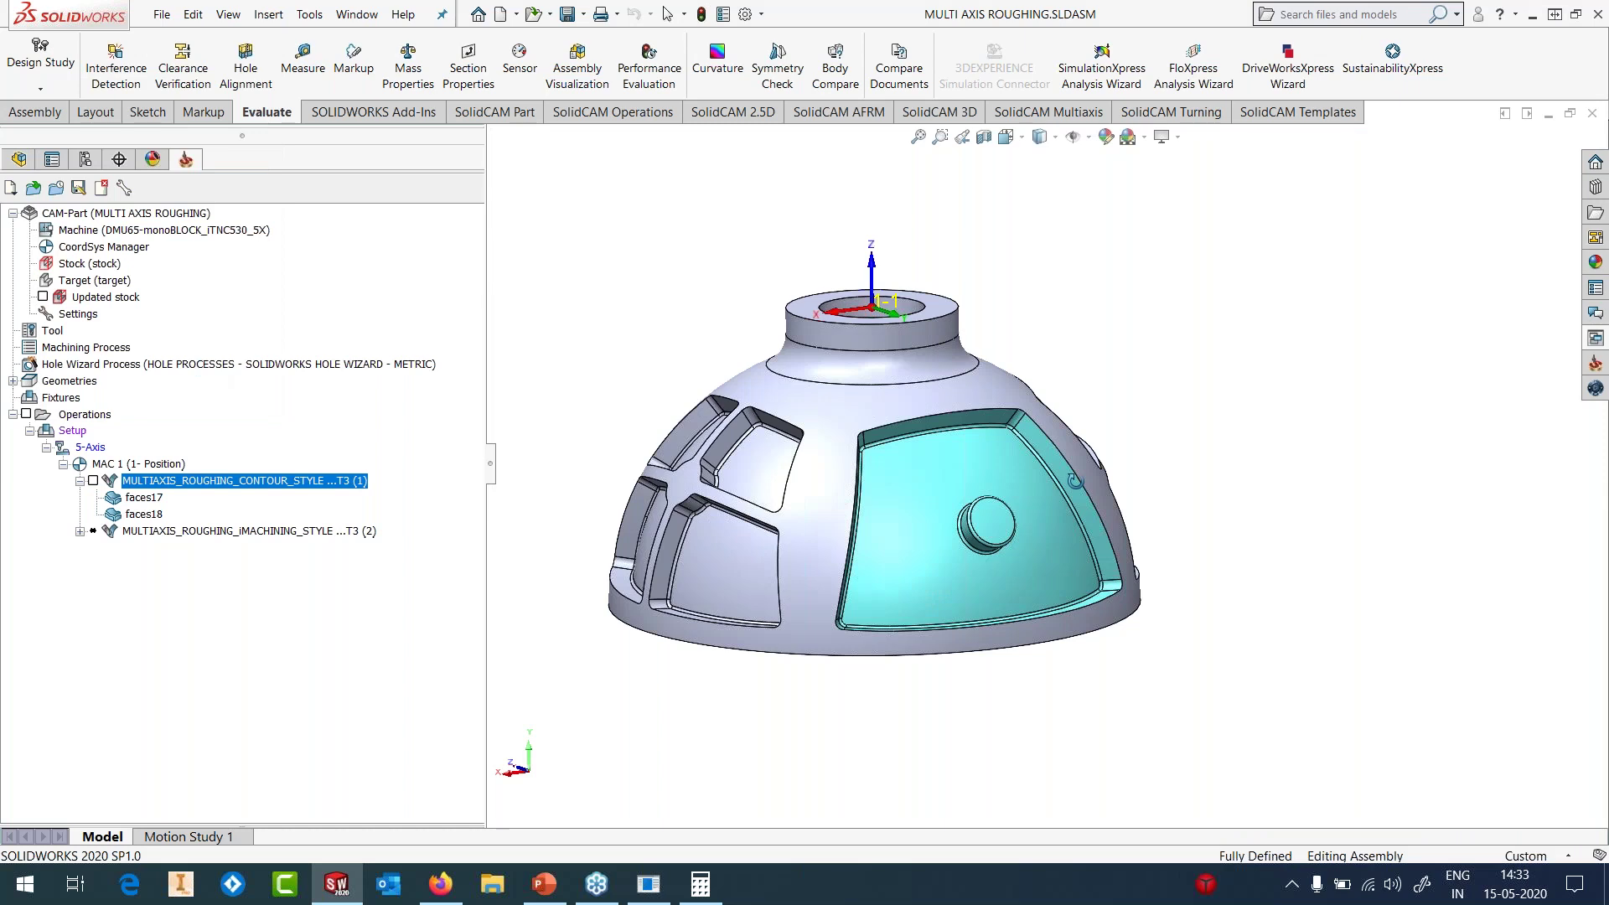
# - Review the step-over and step-down parameters of the MULTIAXIS_ROUGHING_iMACHINING_STYLE operation, and save and calculate it
pyautogui.scroll(-3, 1001, 605)
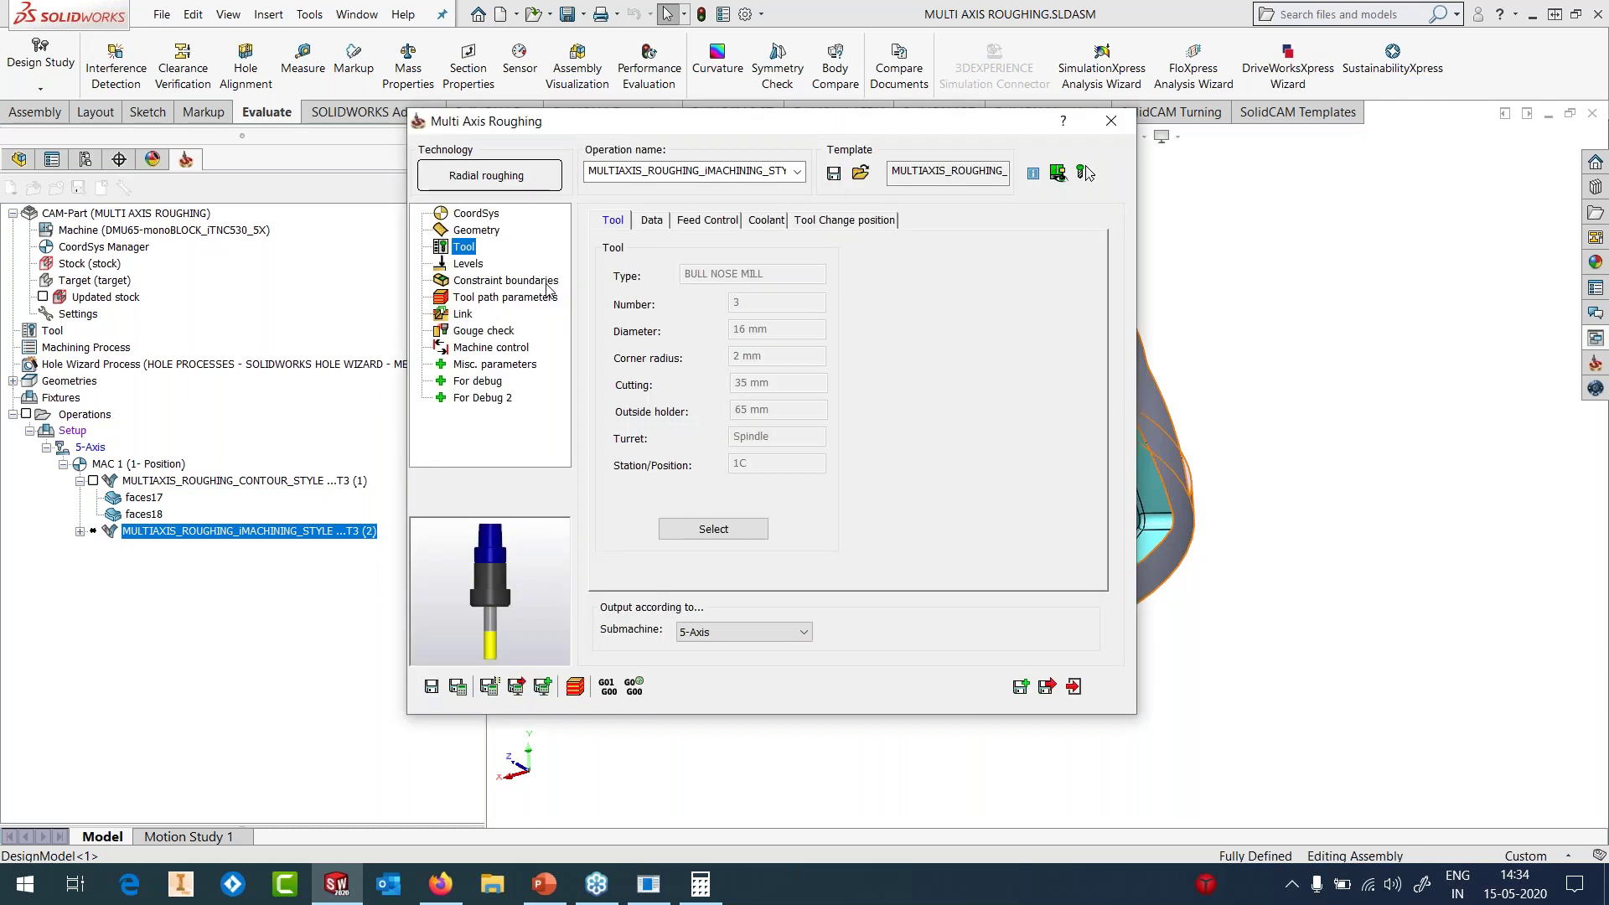
pyautogui.click(536, 297)
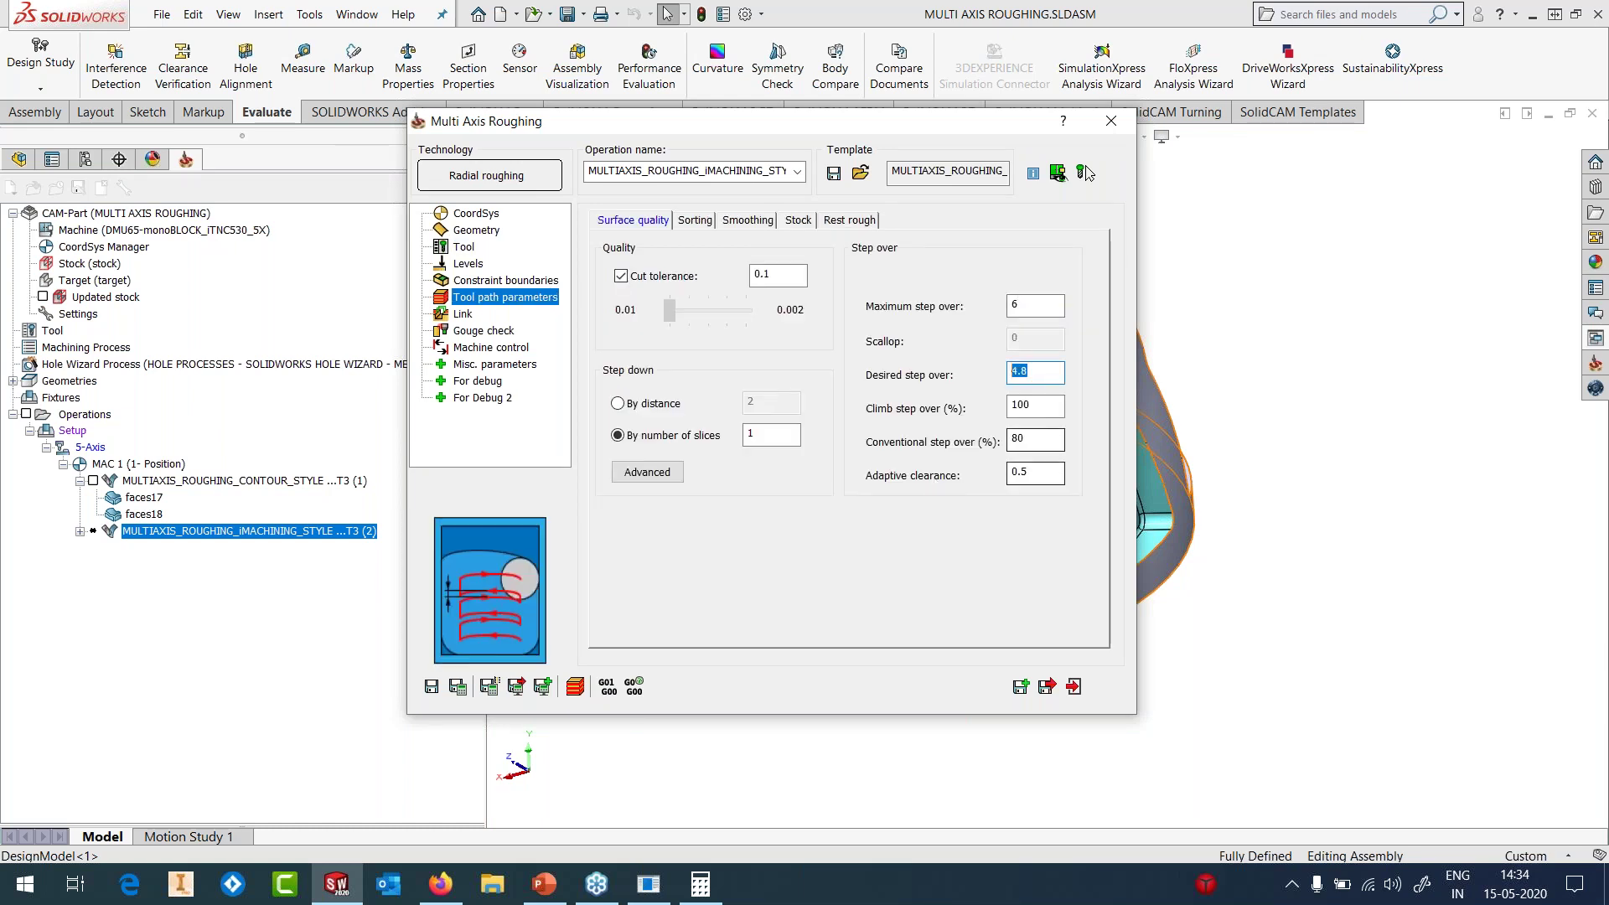
pyautogui.press('Tab')
pyautogui.press('Tab')
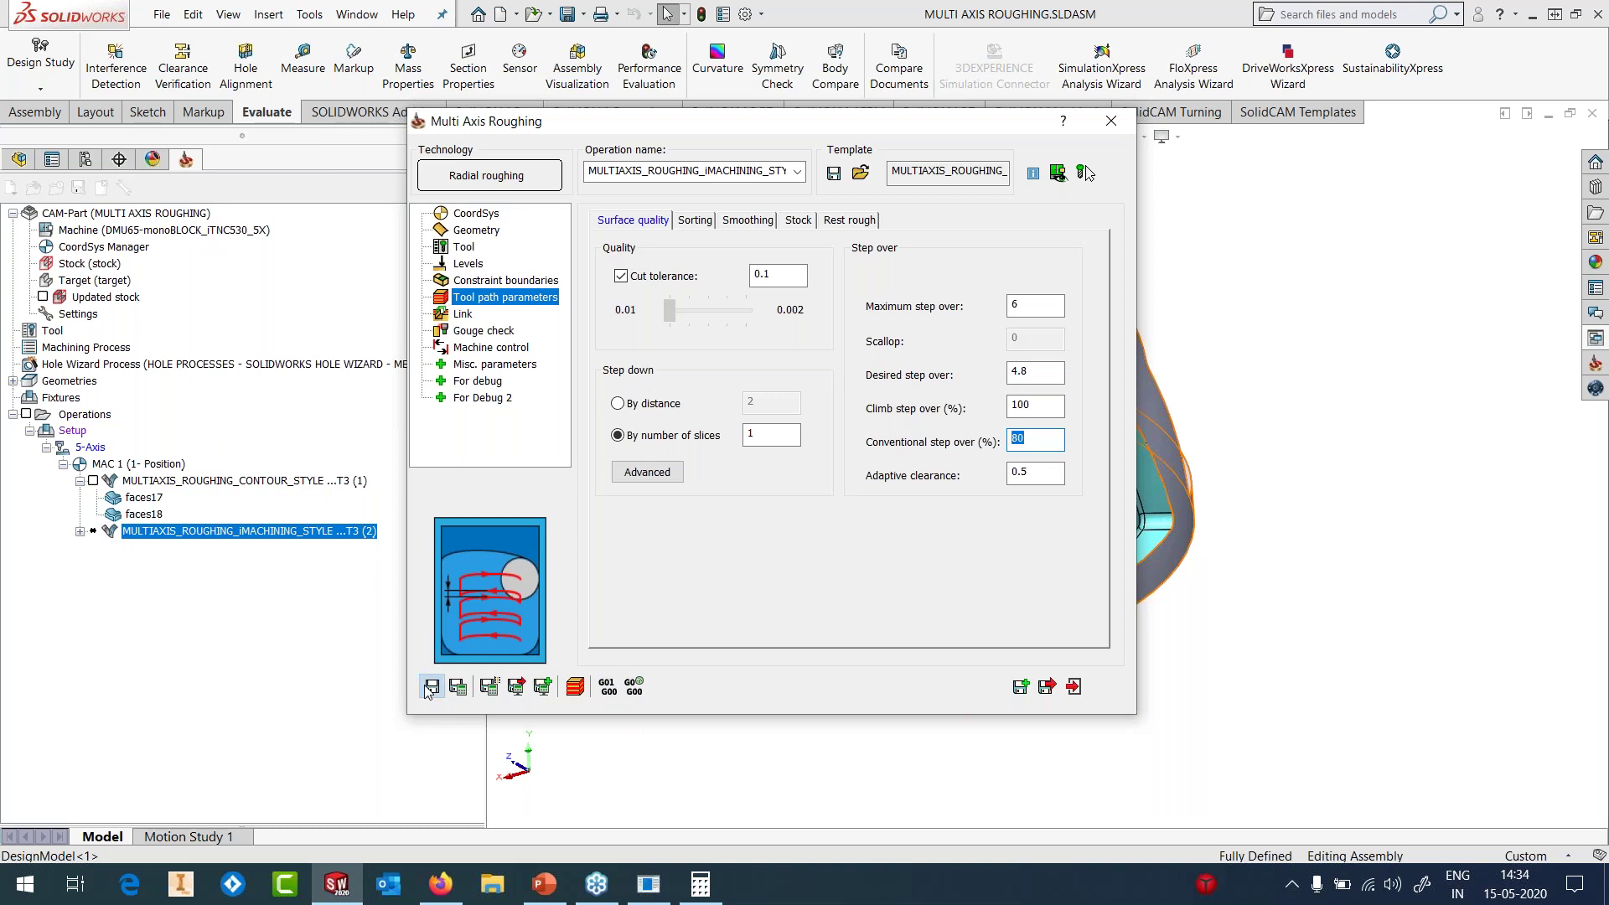
pyautogui.click(458, 688)
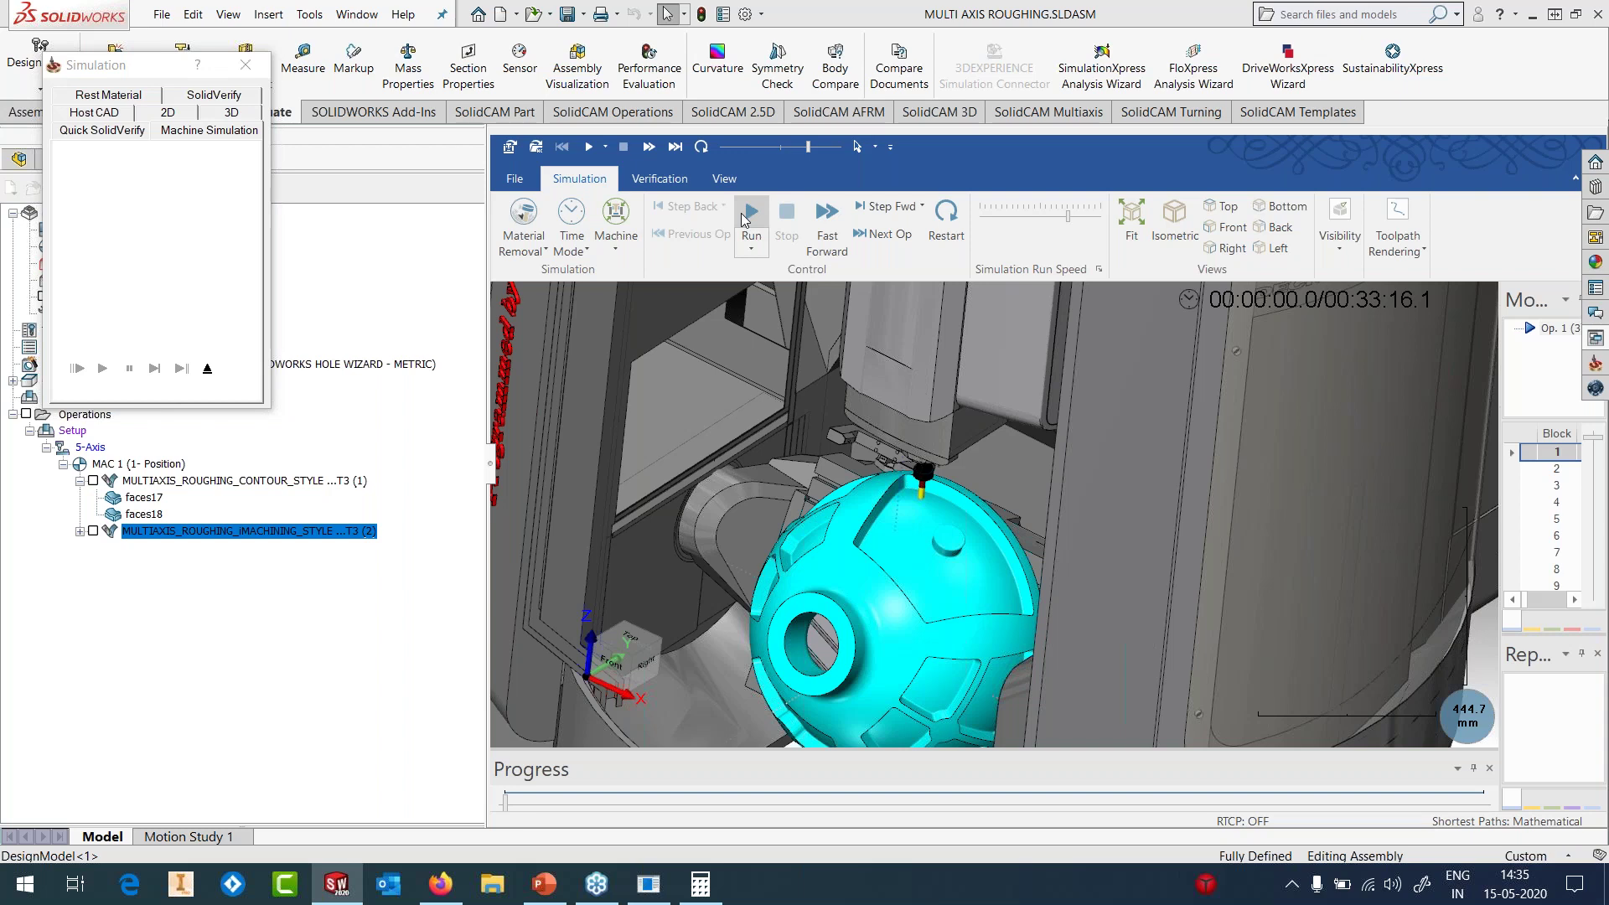
# - Run the machine simulation of the iMachining-style roughing, pausing and resuming it partway through
pyautogui.click(742, 220)
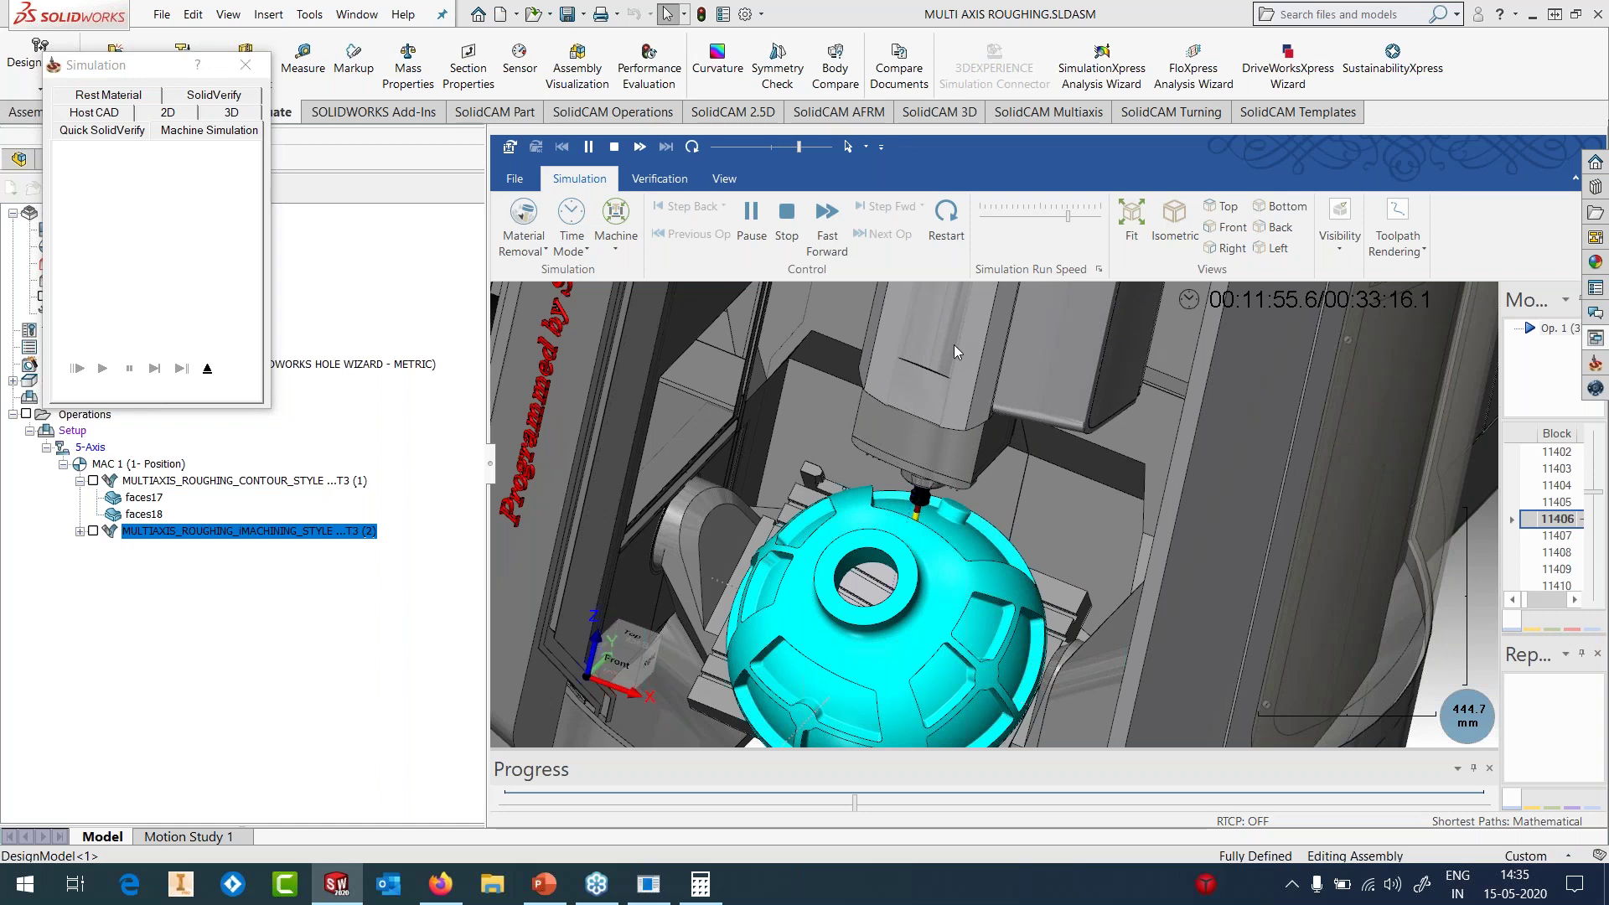
pyautogui.click(751, 212)
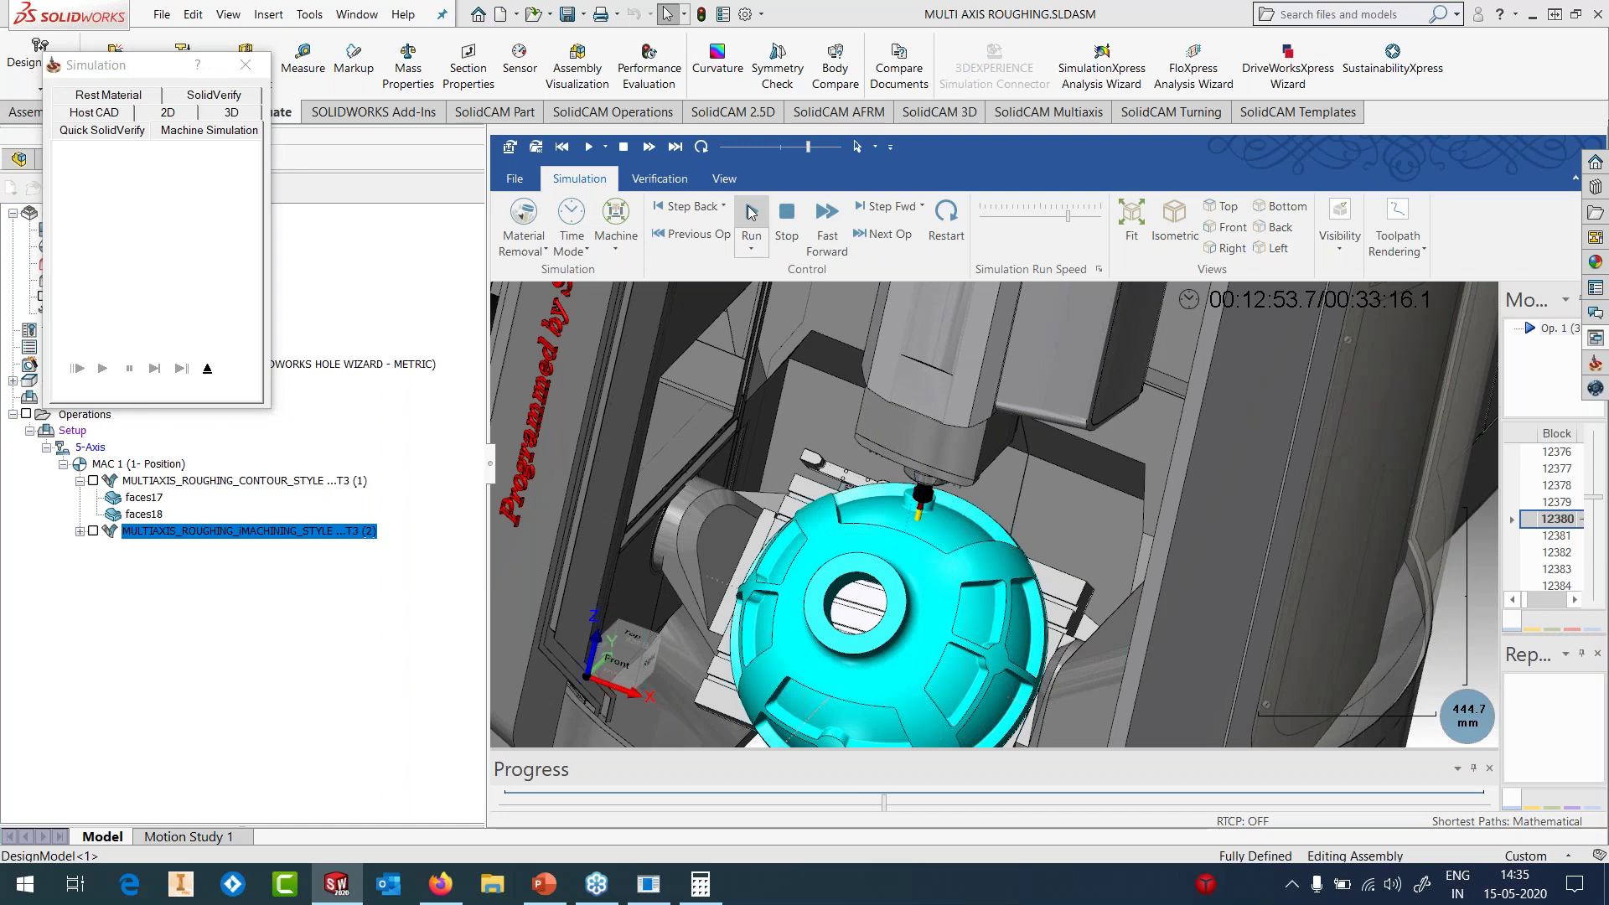
pyautogui.click(751, 212)
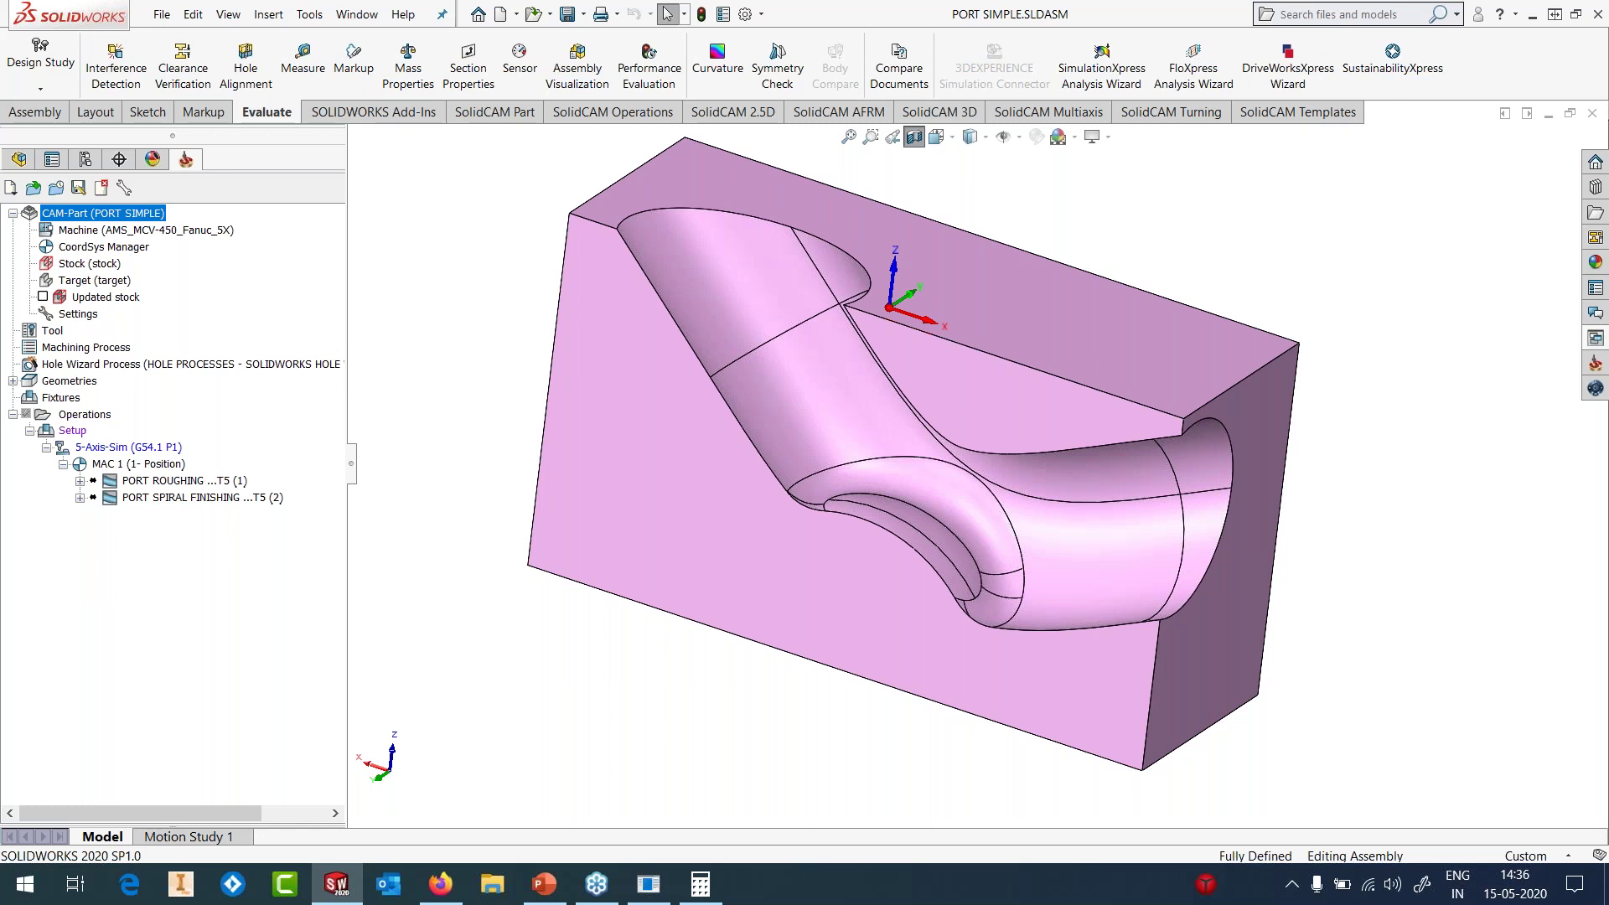
# - Review the PORT ROUGHING operation's Roughing technology, show its faces geometry, and check its tool path sorting parameters
pyautogui.rightClick(182, 482)
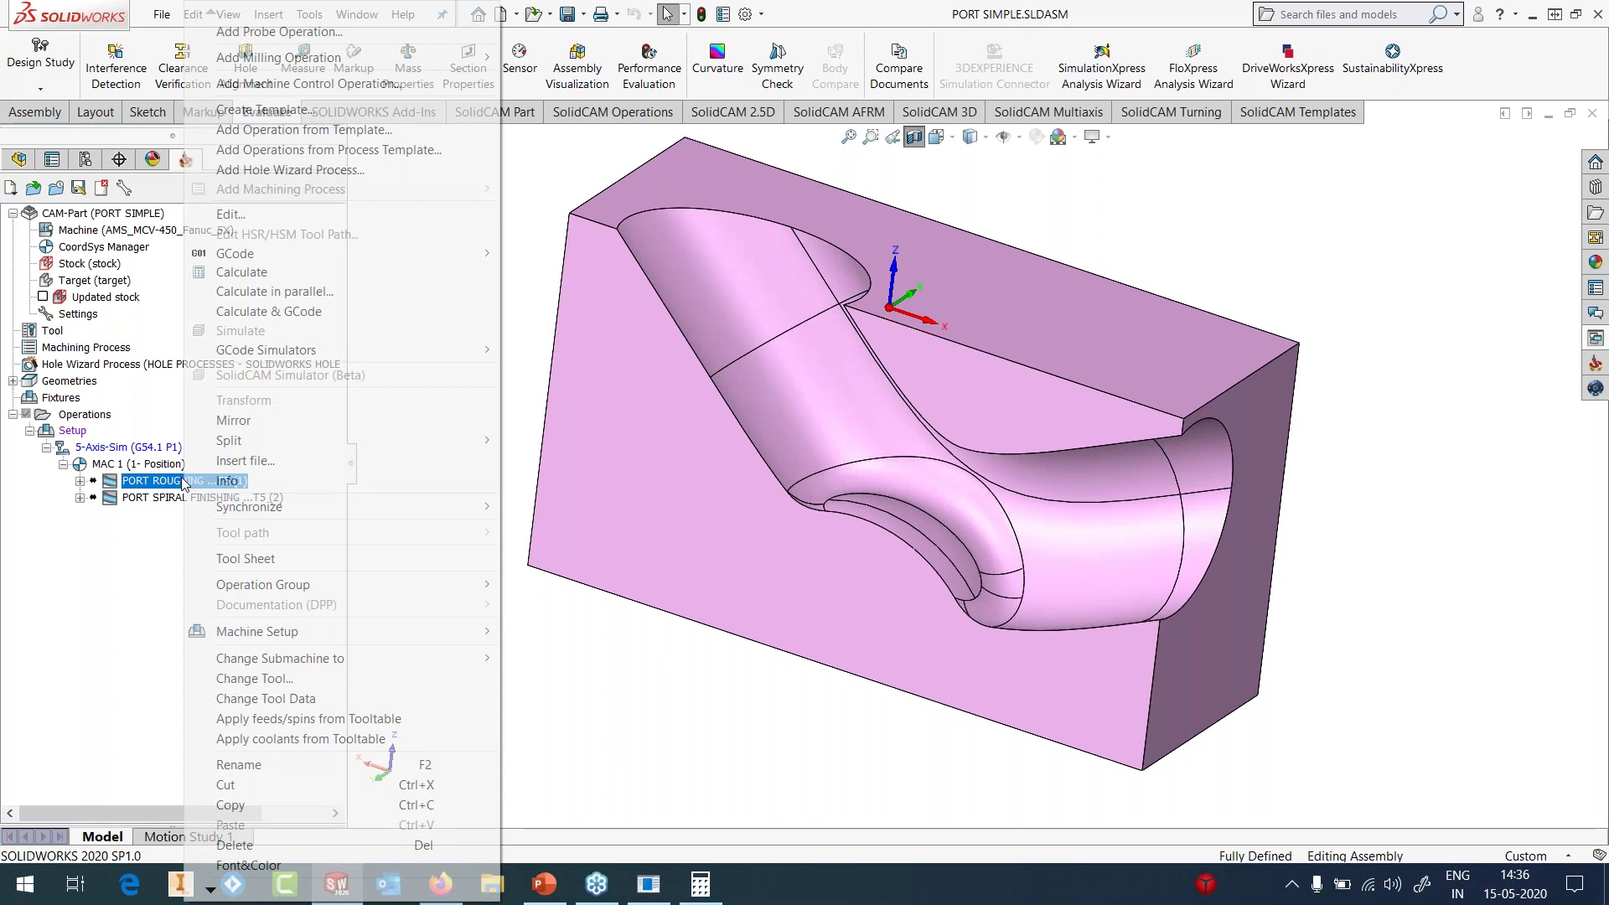
pyautogui.click(301, 189)
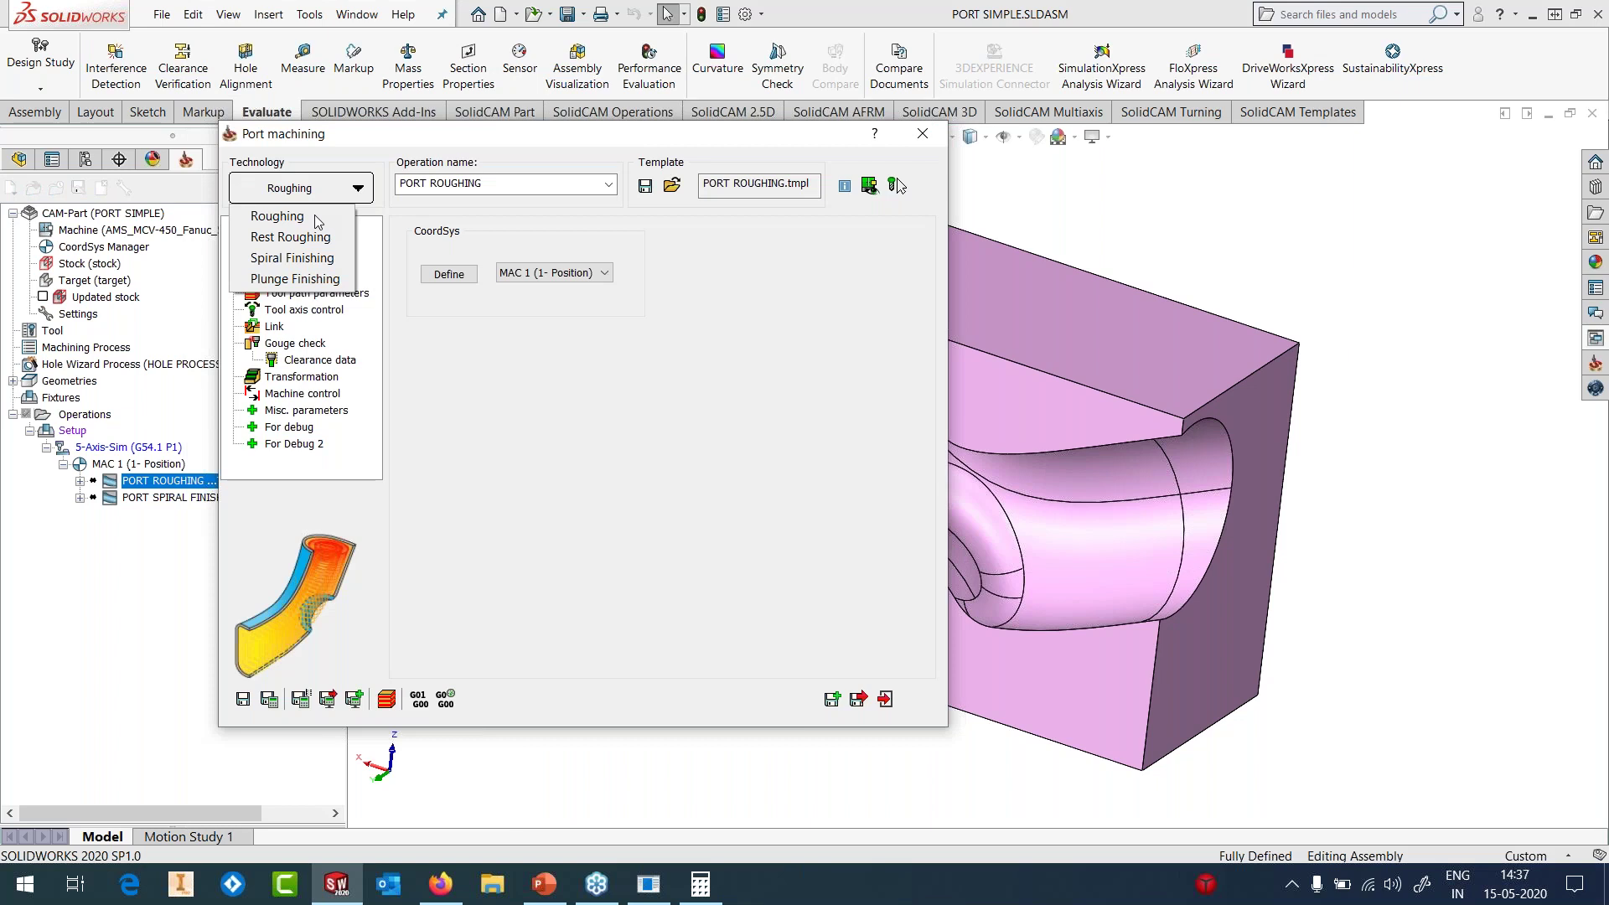
pyautogui.click(315, 216)
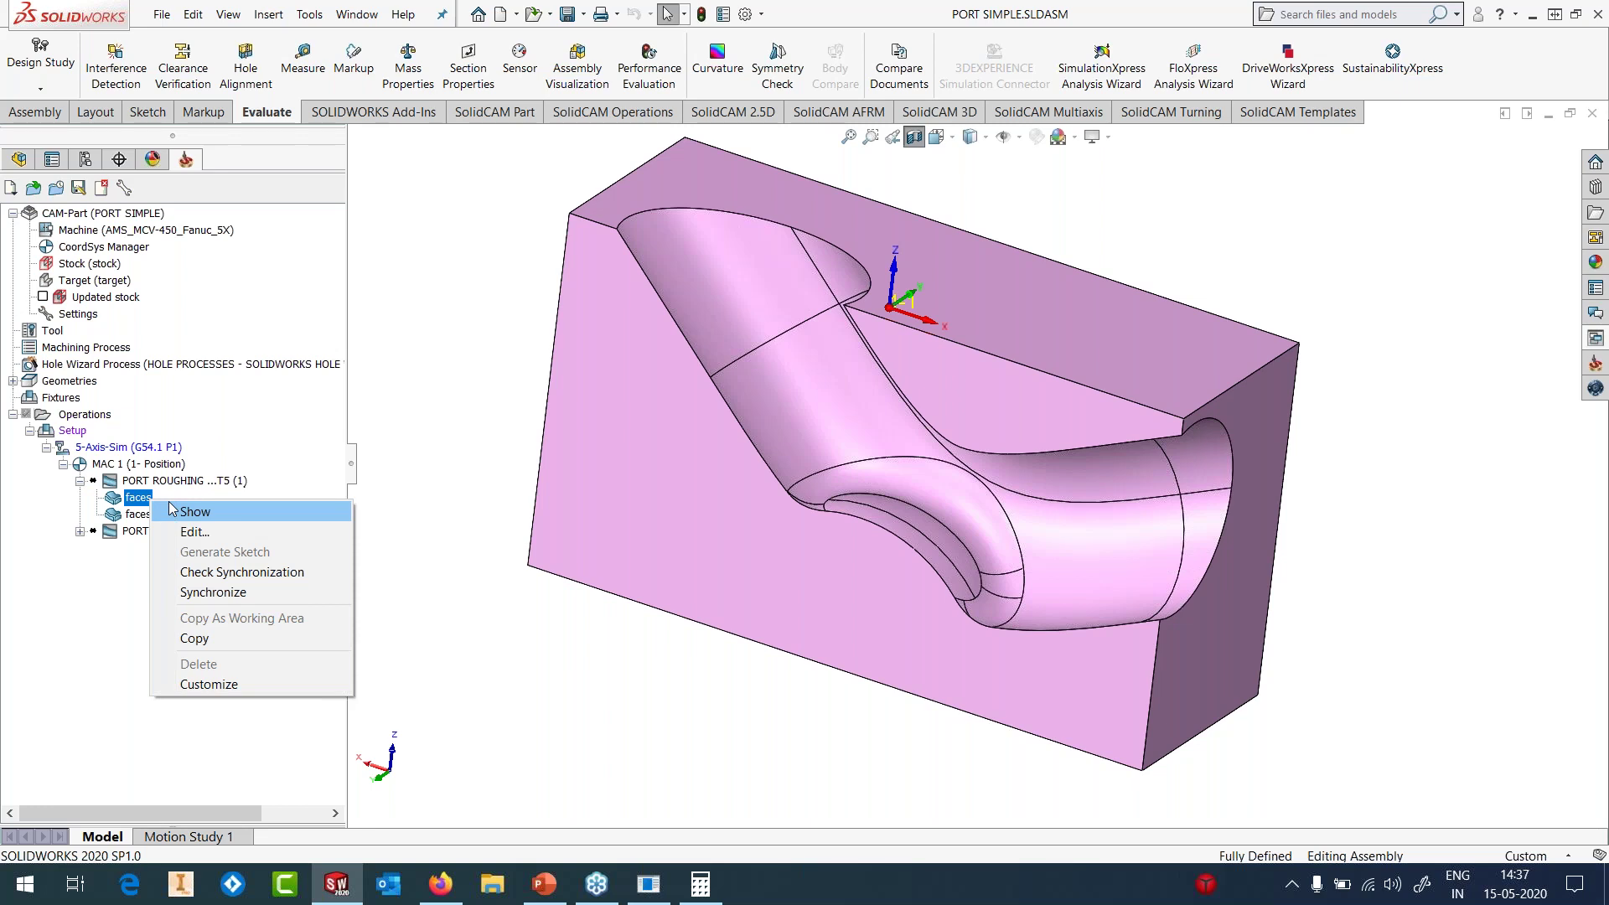
pyautogui.click(195, 512)
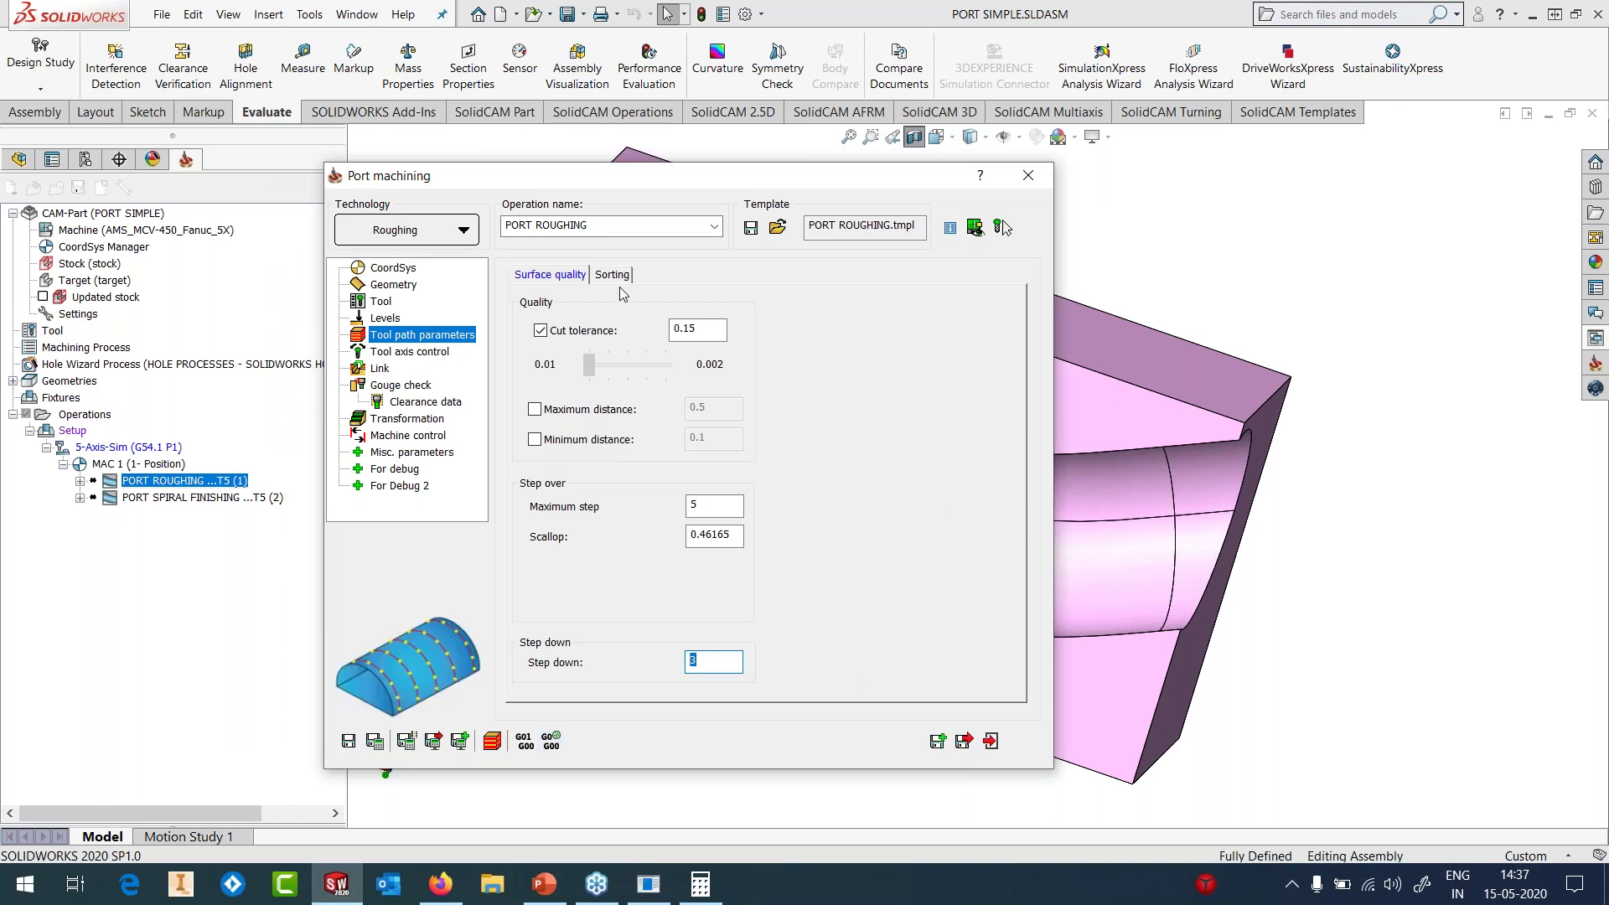
pyautogui.click(618, 278)
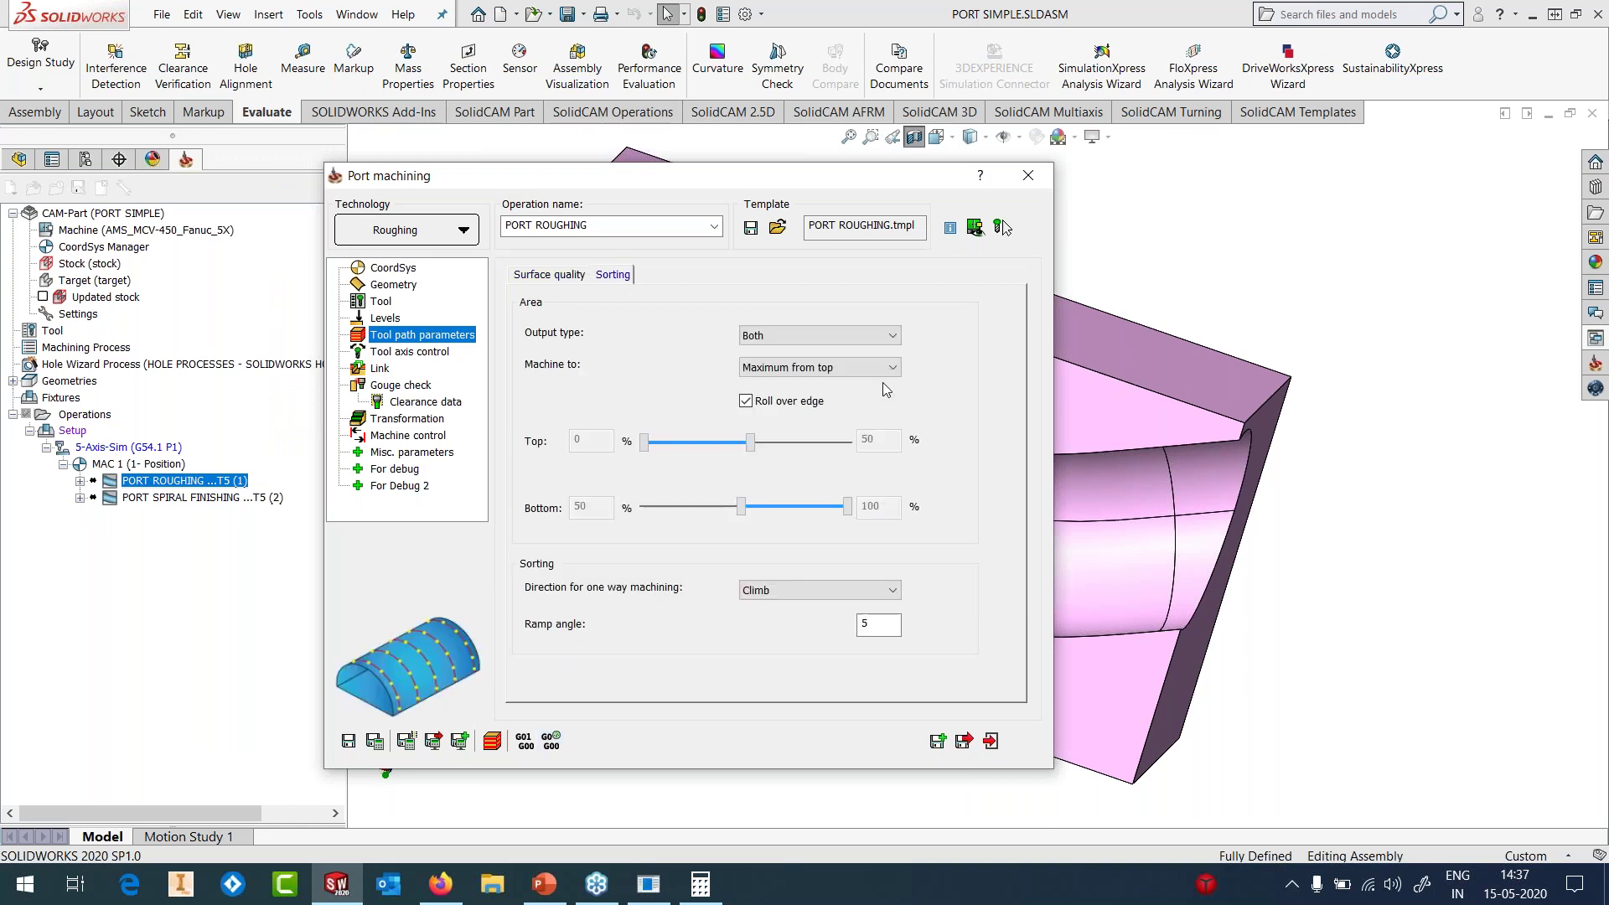
pyautogui.doubleClick(801, 183)
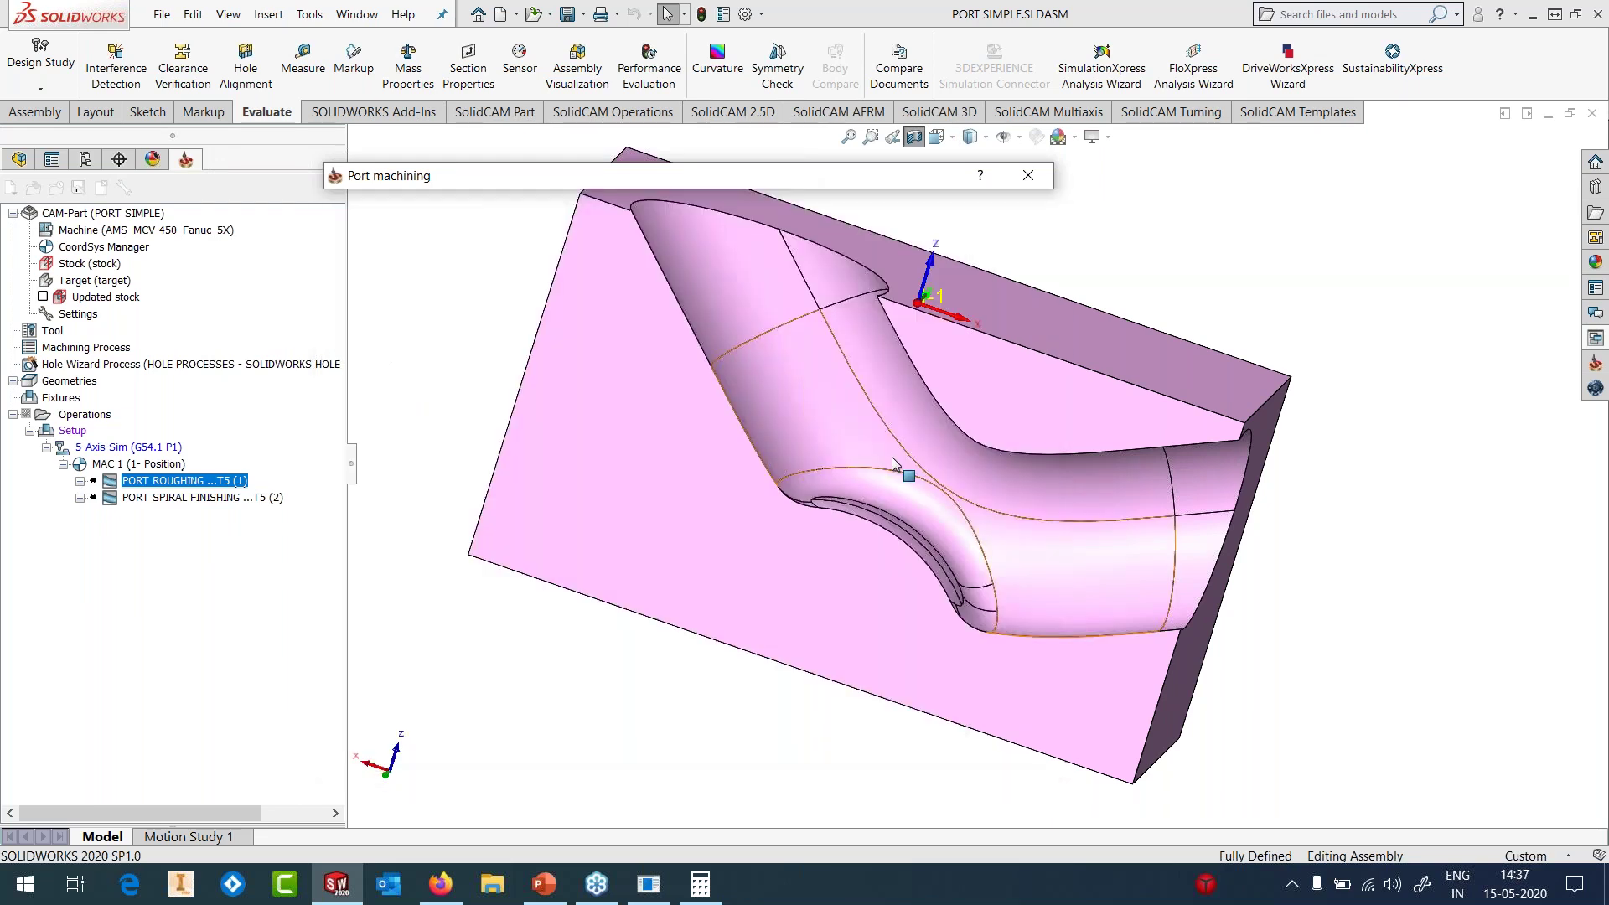
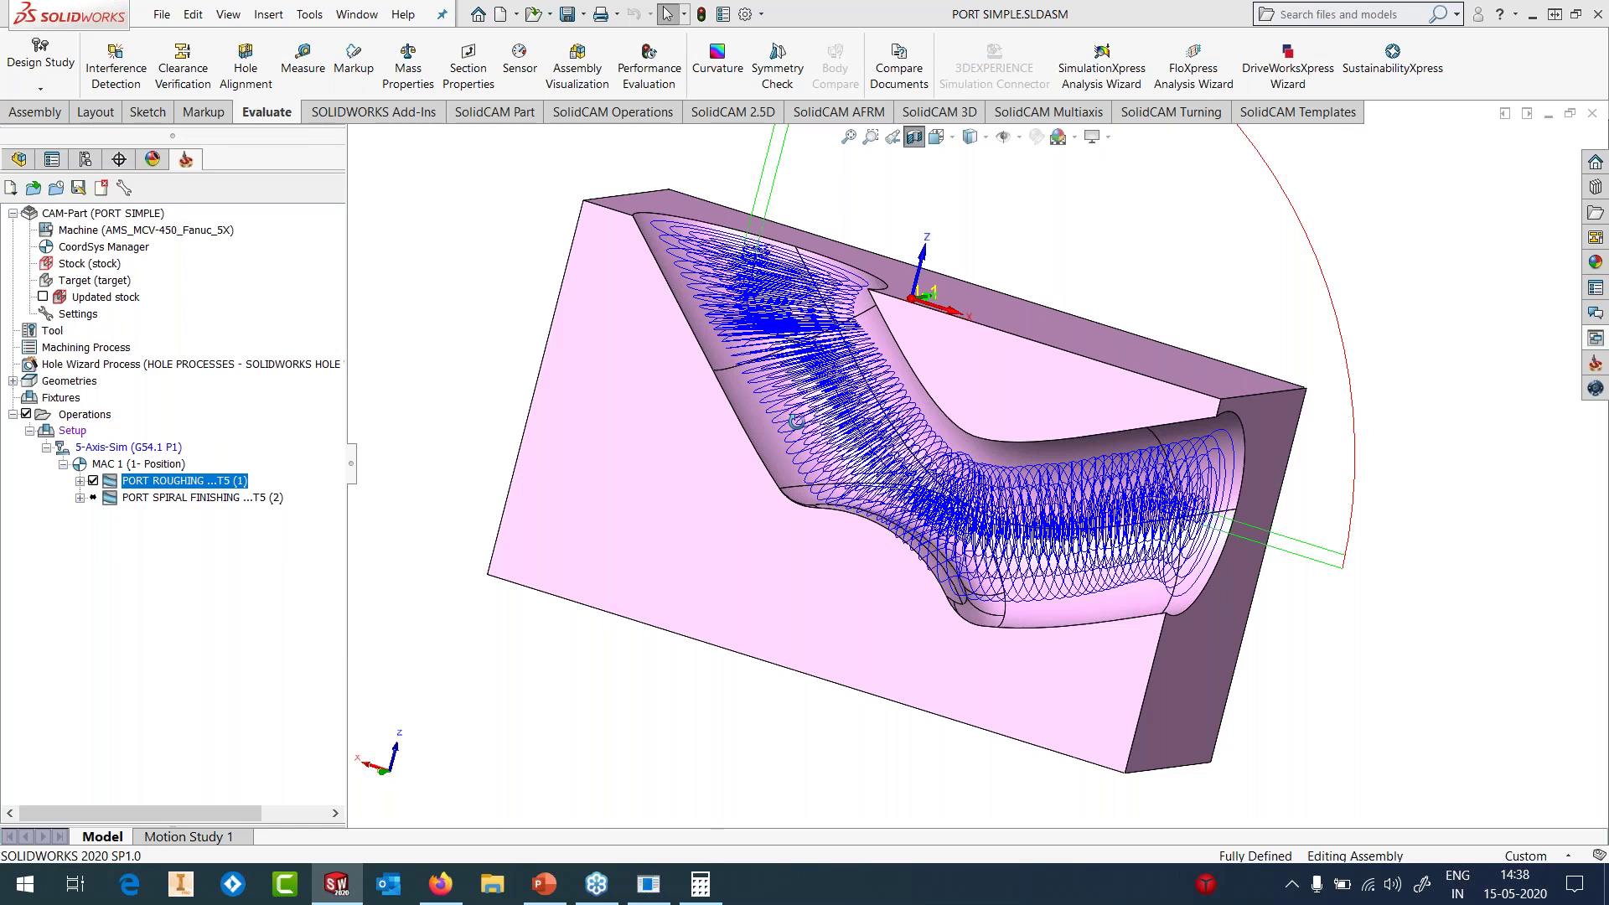
# - Simulate the PORT ROUGHING operation in SolidVerify and inspect the machined port from an angle
pyautogui.moveTo(795, 422); pyautogui.dragTo(997, 508, button='middle')
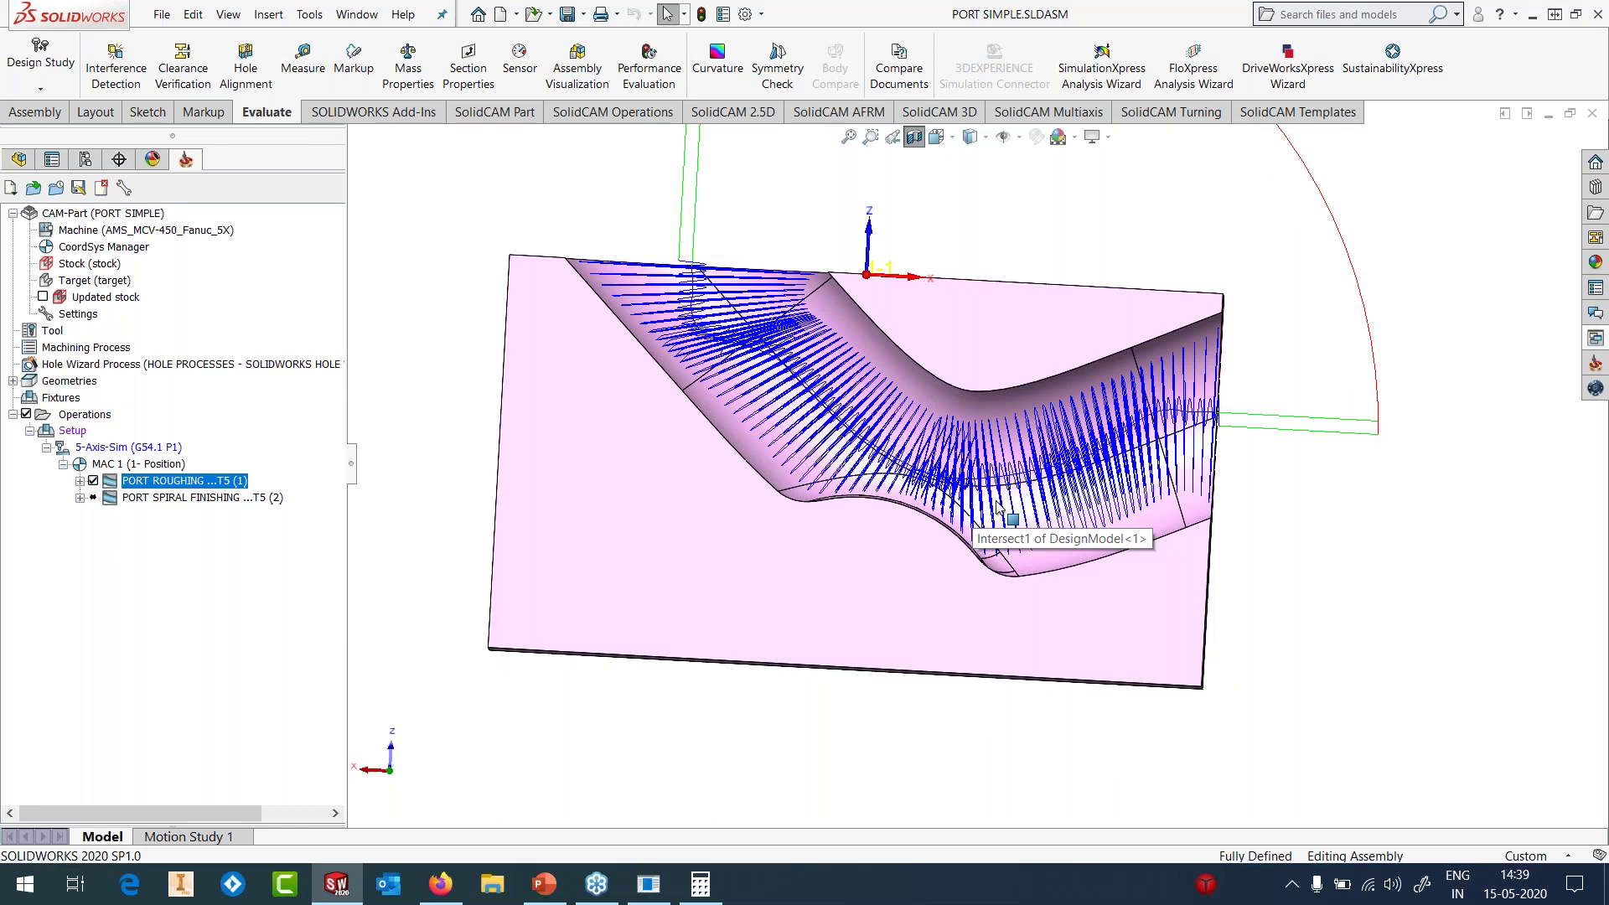
pyautogui.rightClick(124, 481)
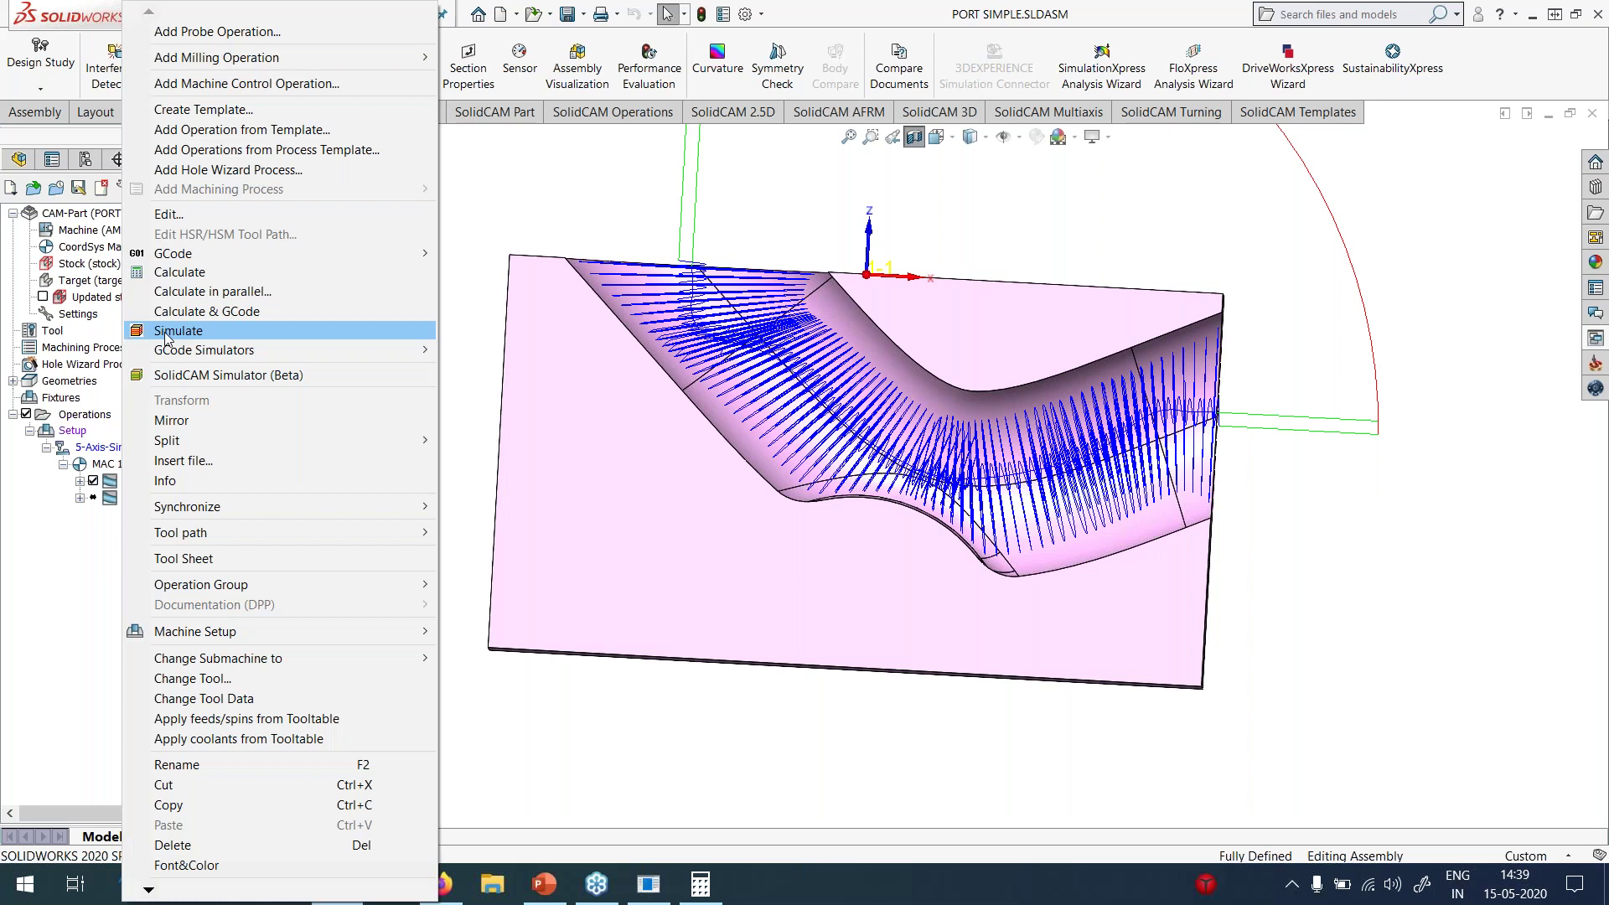
pyautogui.click(167, 333)
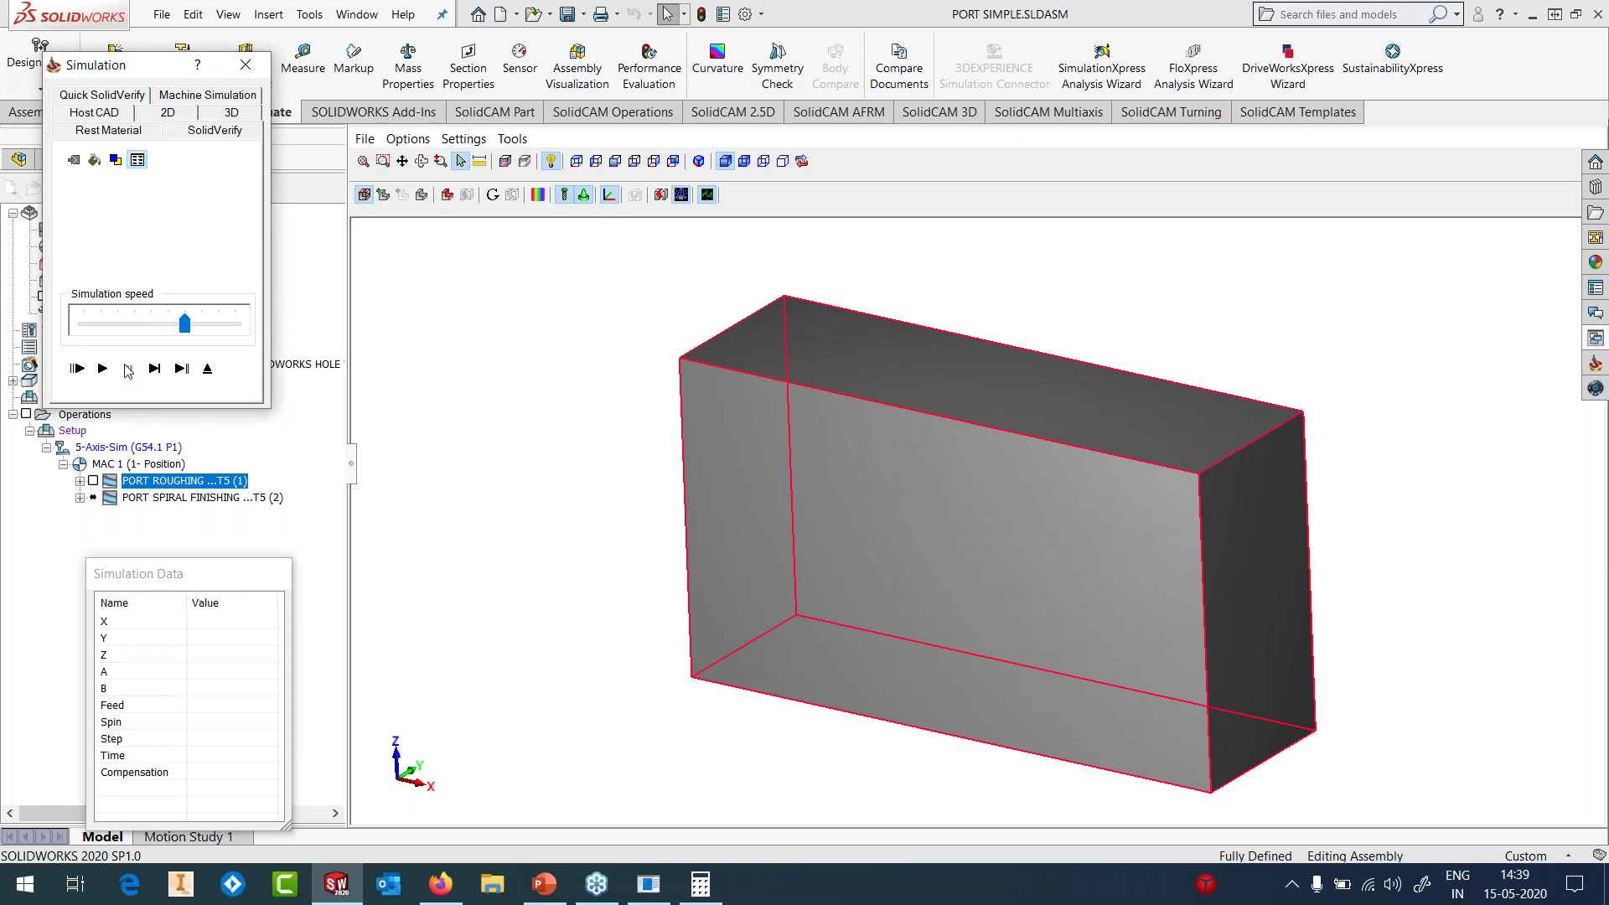
pyautogui.click(102, 368)
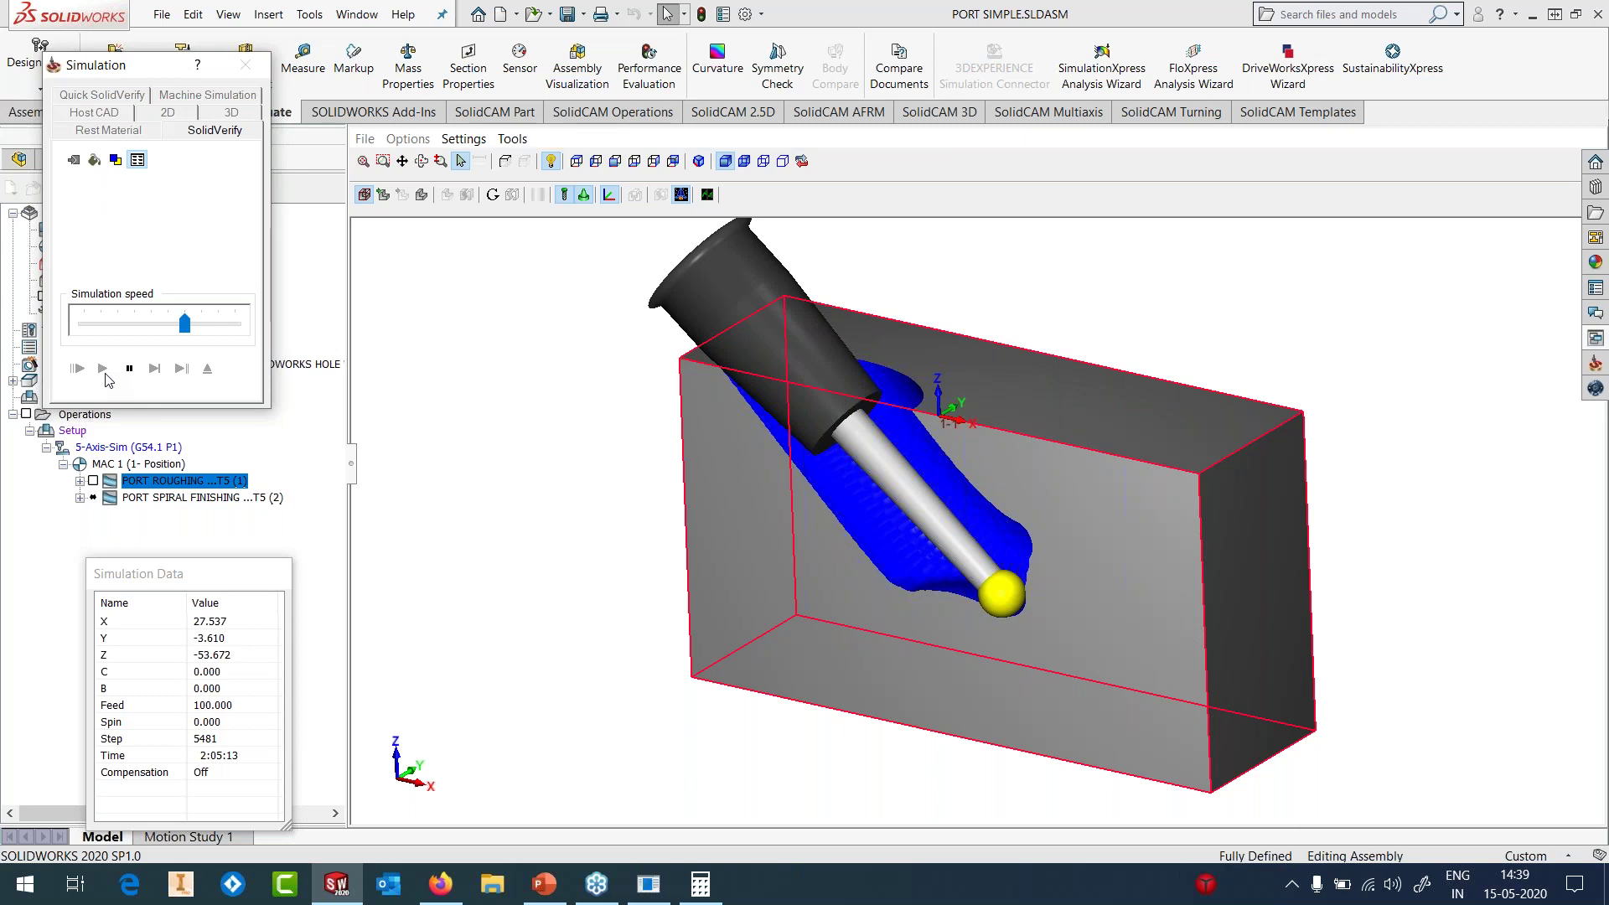
pyautogui.click(103, 369)
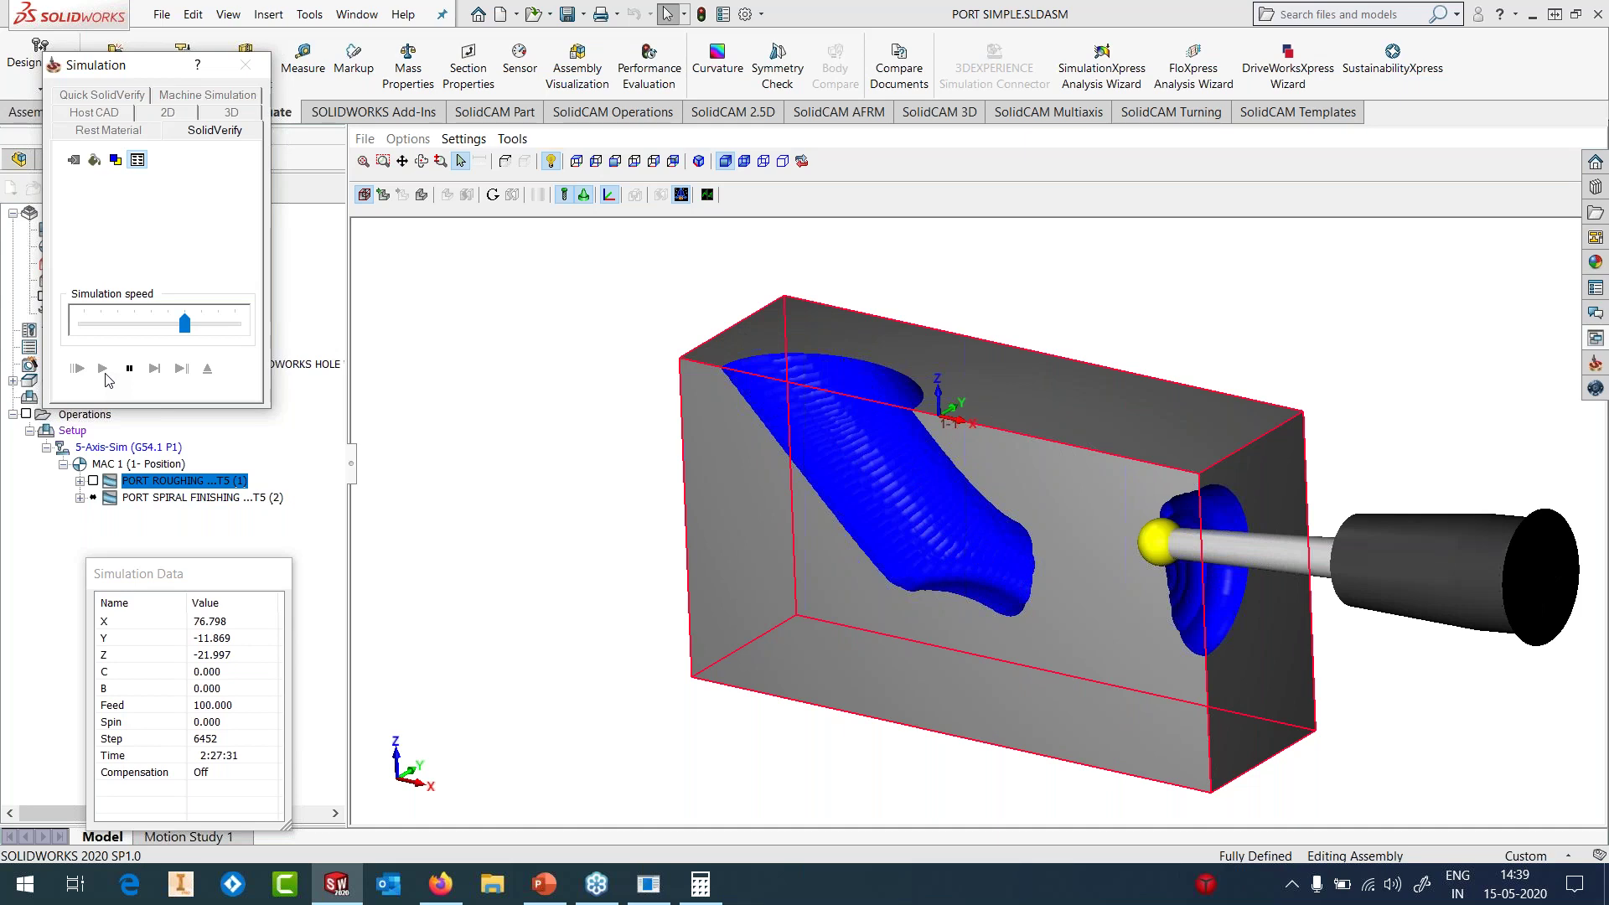
pyautogui.click(105, 374)
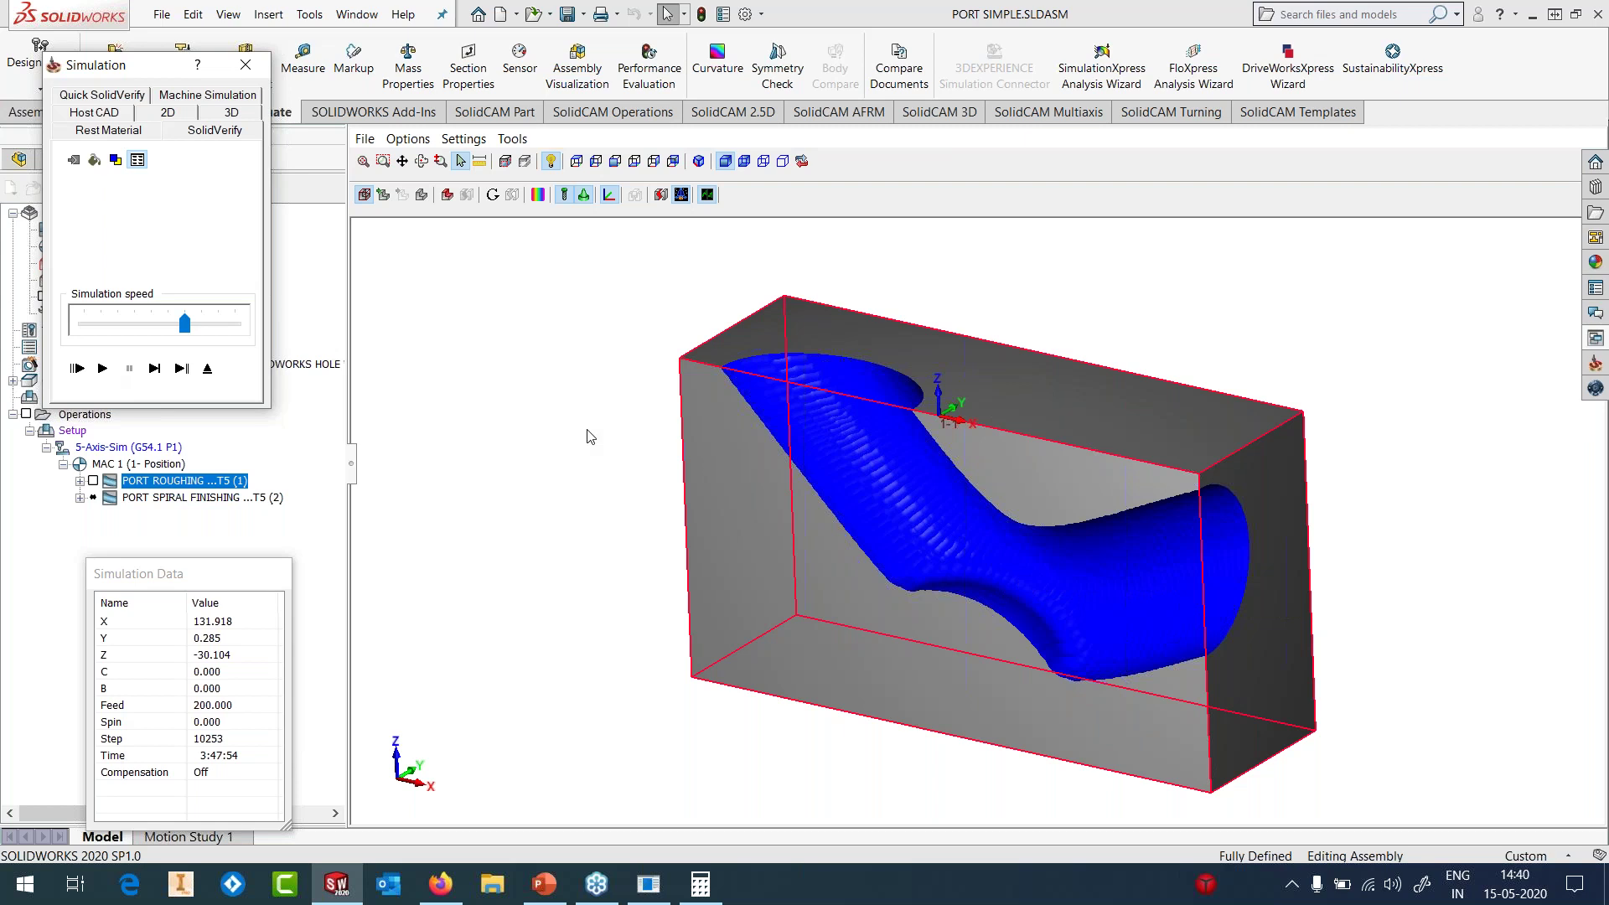
pyautogui.moveTo(590, 436); pyautogui.dragTo(954, 472, button='middle')
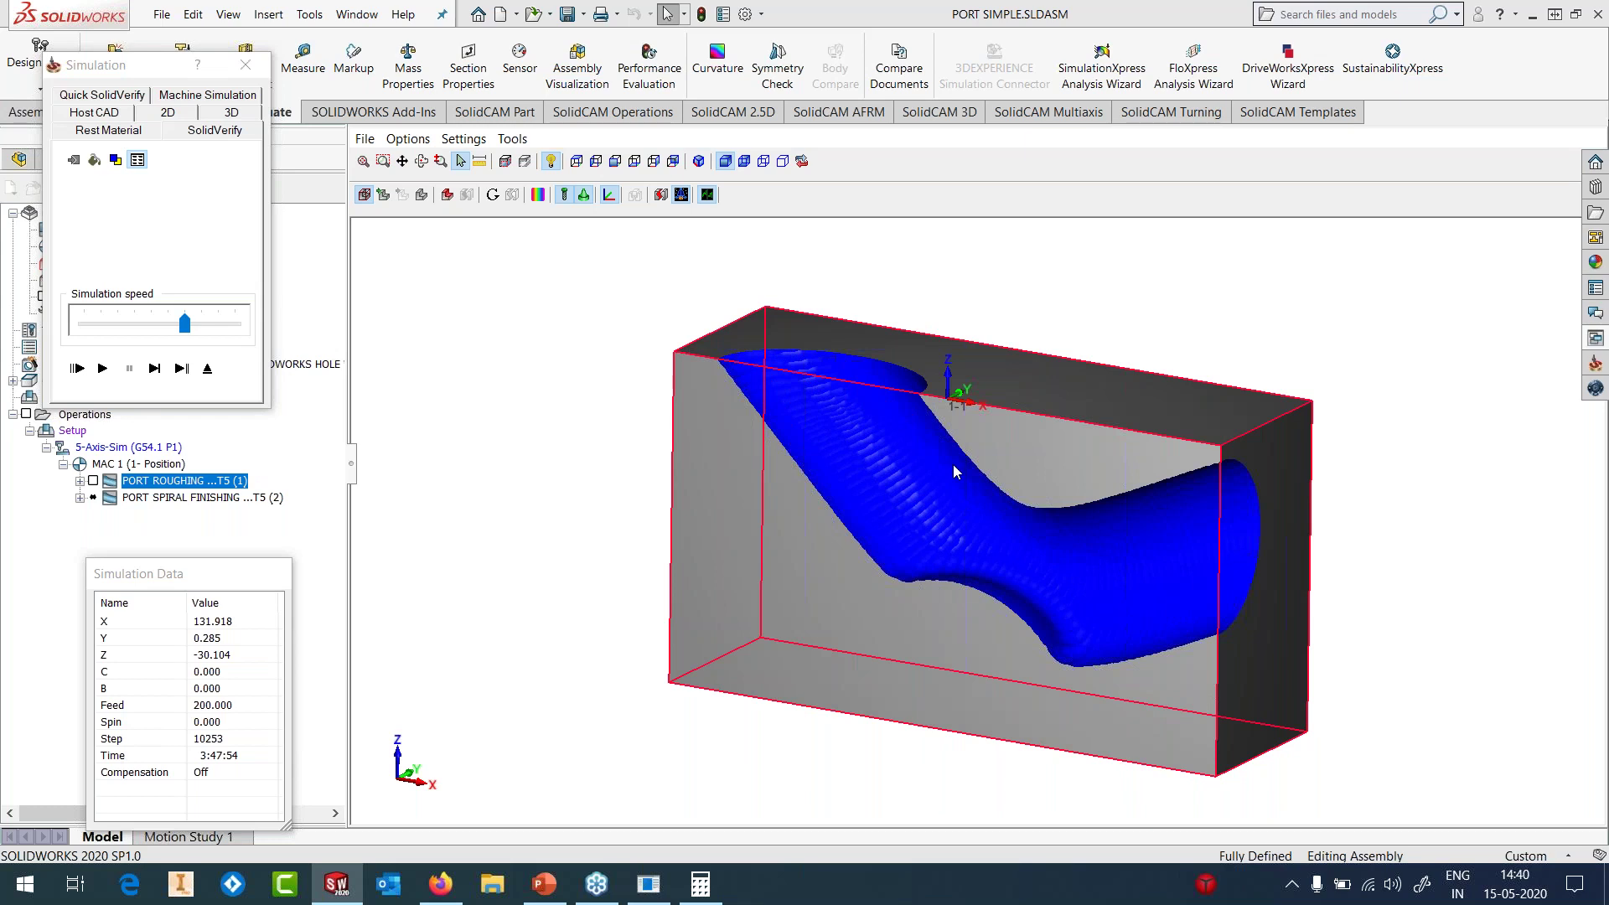
# - Simulate the PORT SPIRAL FINISHING operation in Host CAD mode and exit the simulation
pyautogui.click(81, 498)
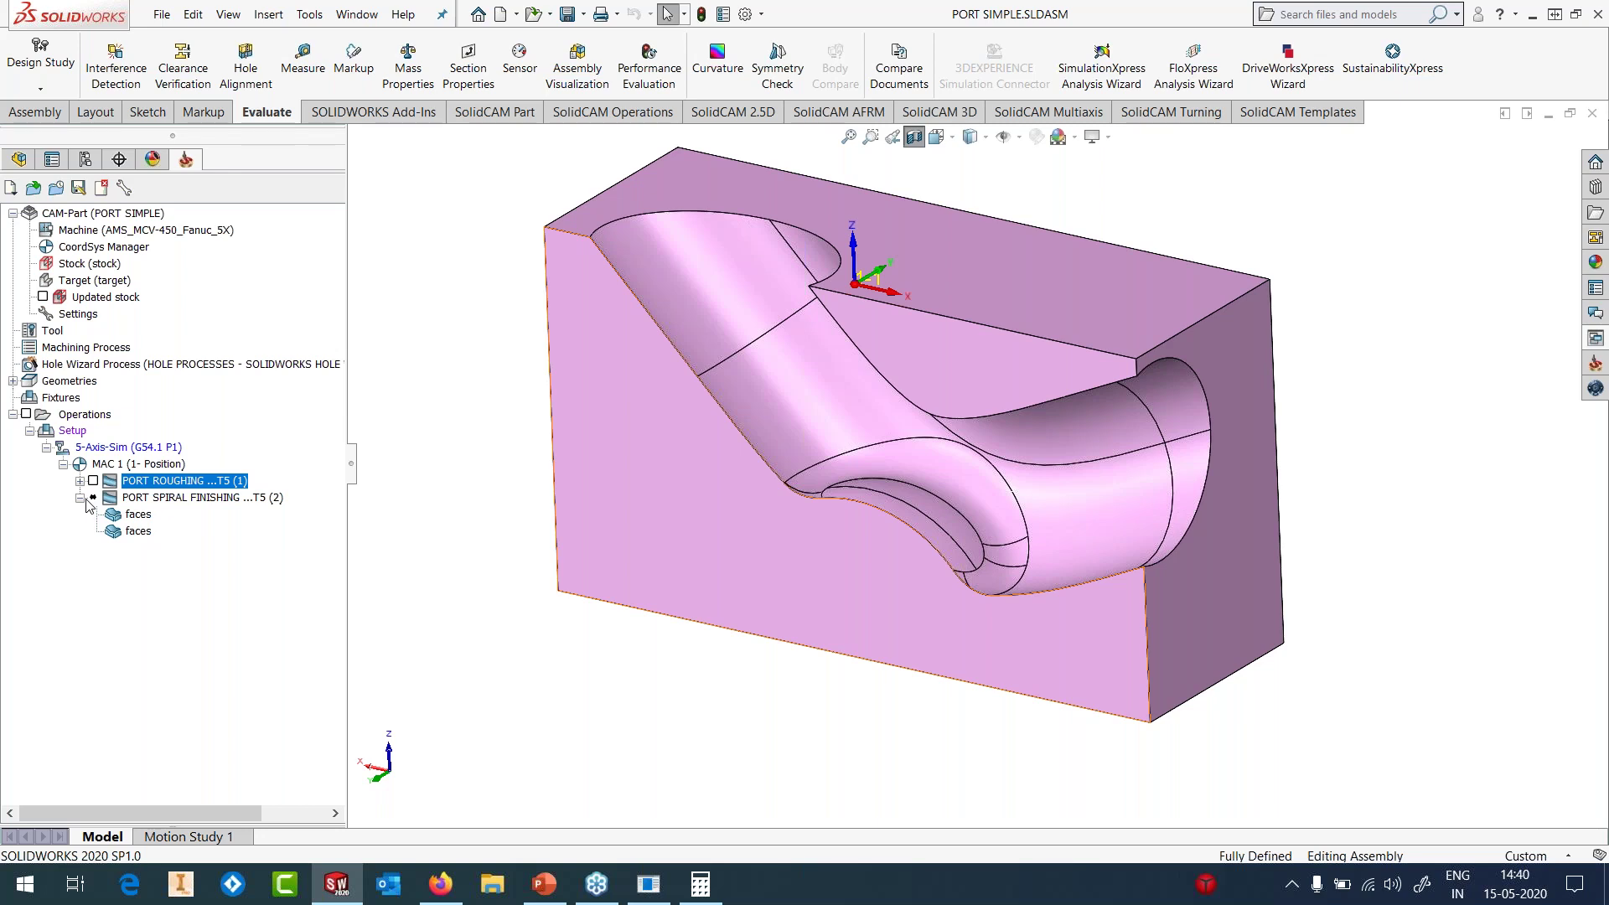
pyautogui.click(168, 498)
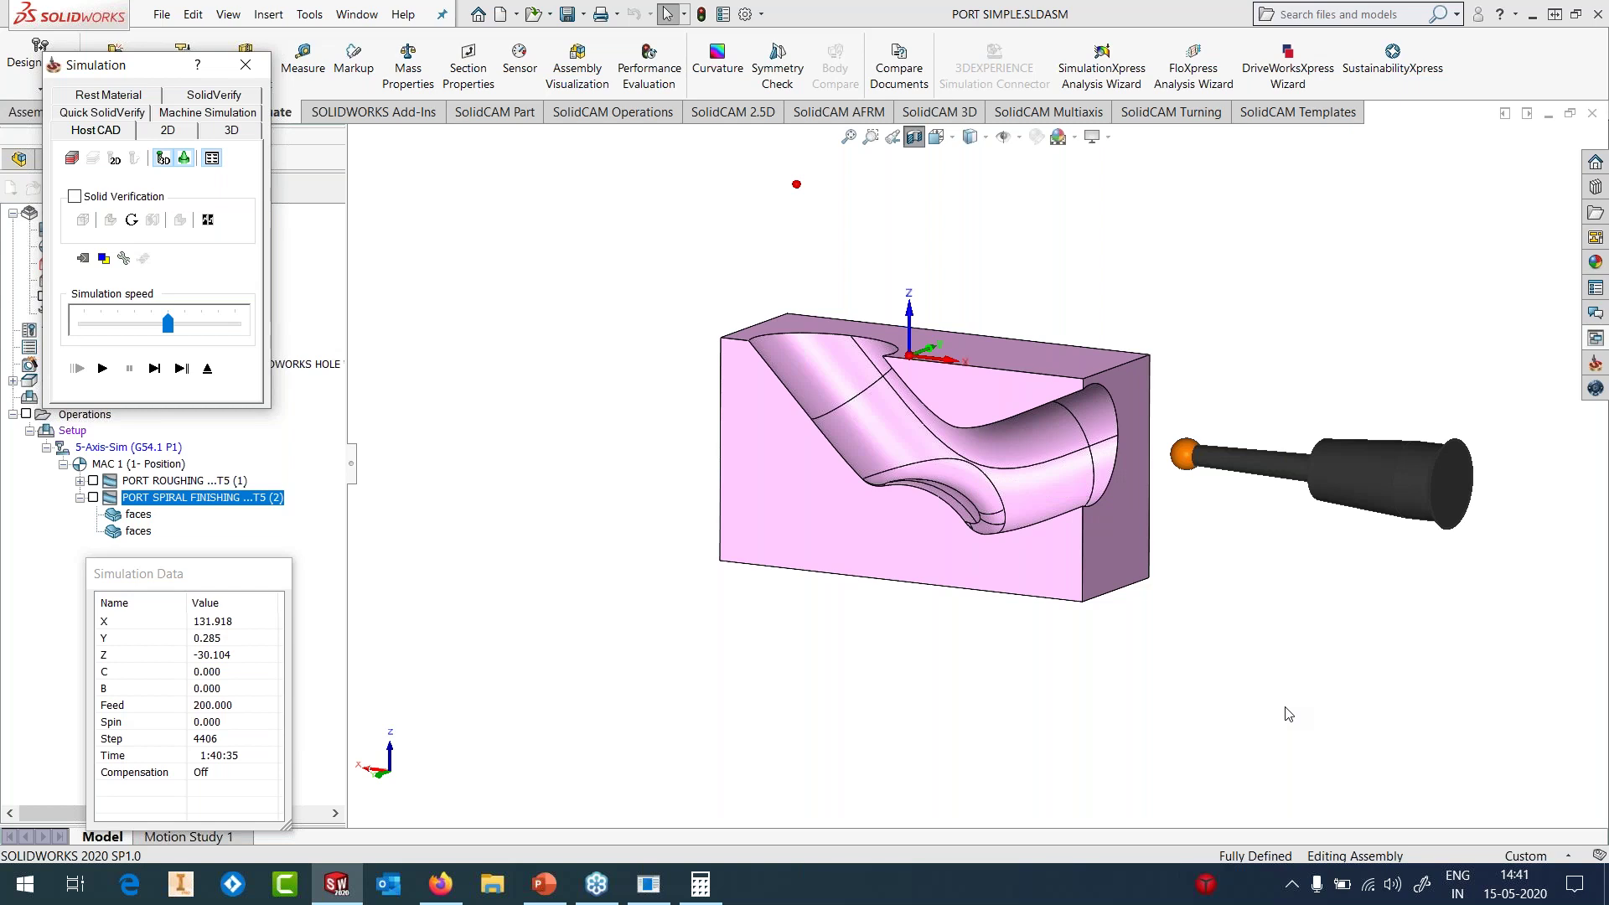
pyautogui.click(207, 368)
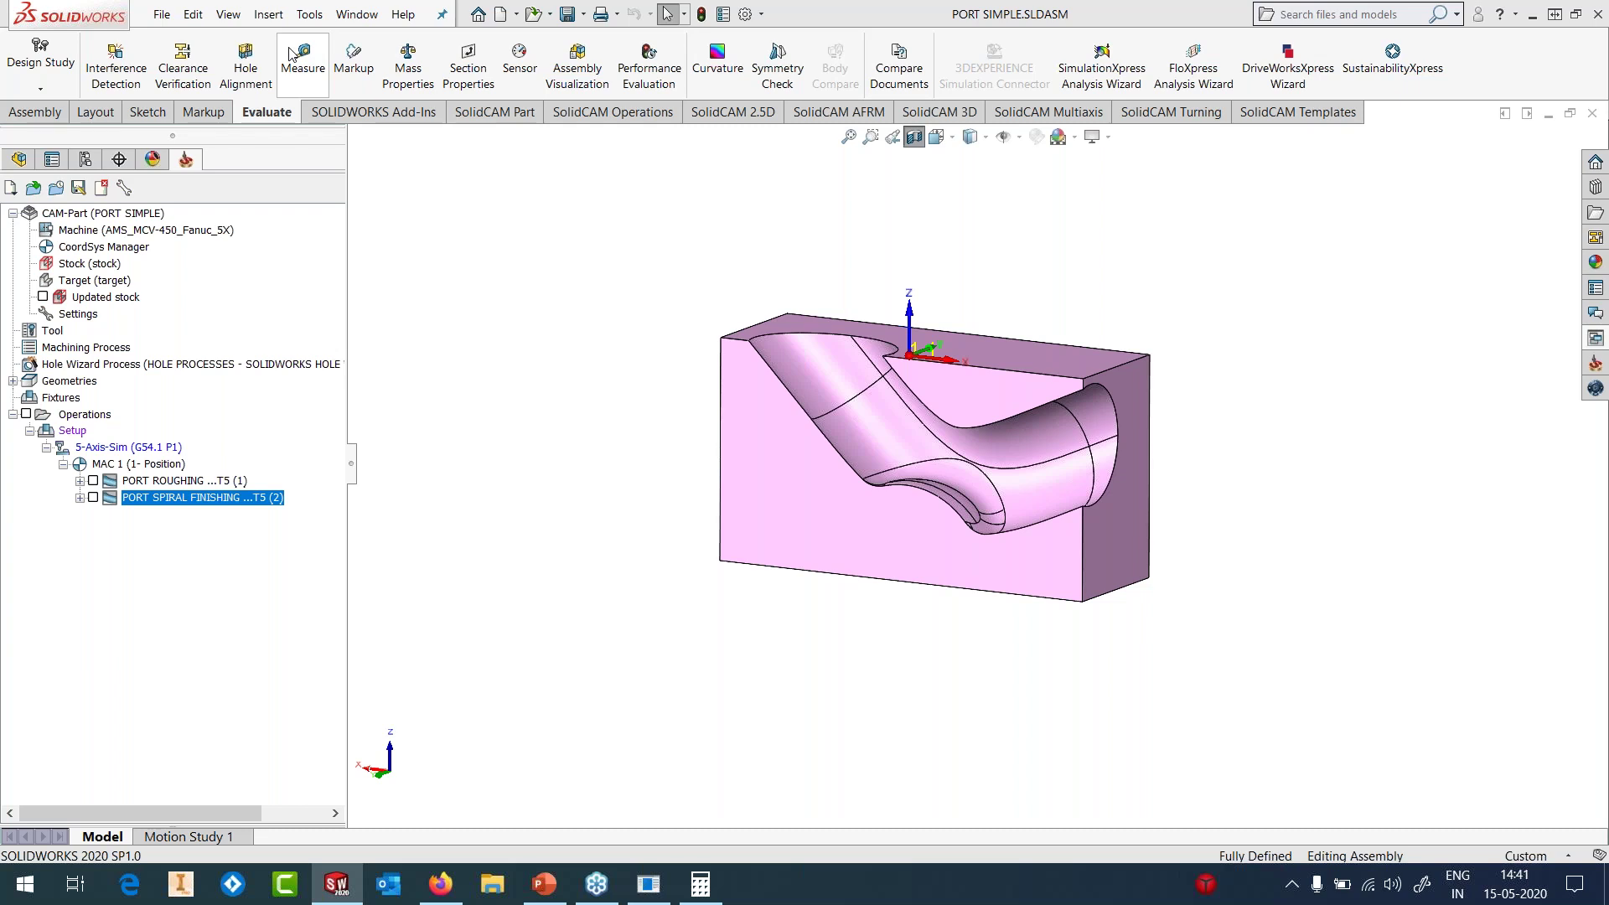
# - Open the 5X DRILL CAM-Part and add a Multiaxis Drilling operation with a 6 mm drill as its tool
pyautogui.click(309, 14)
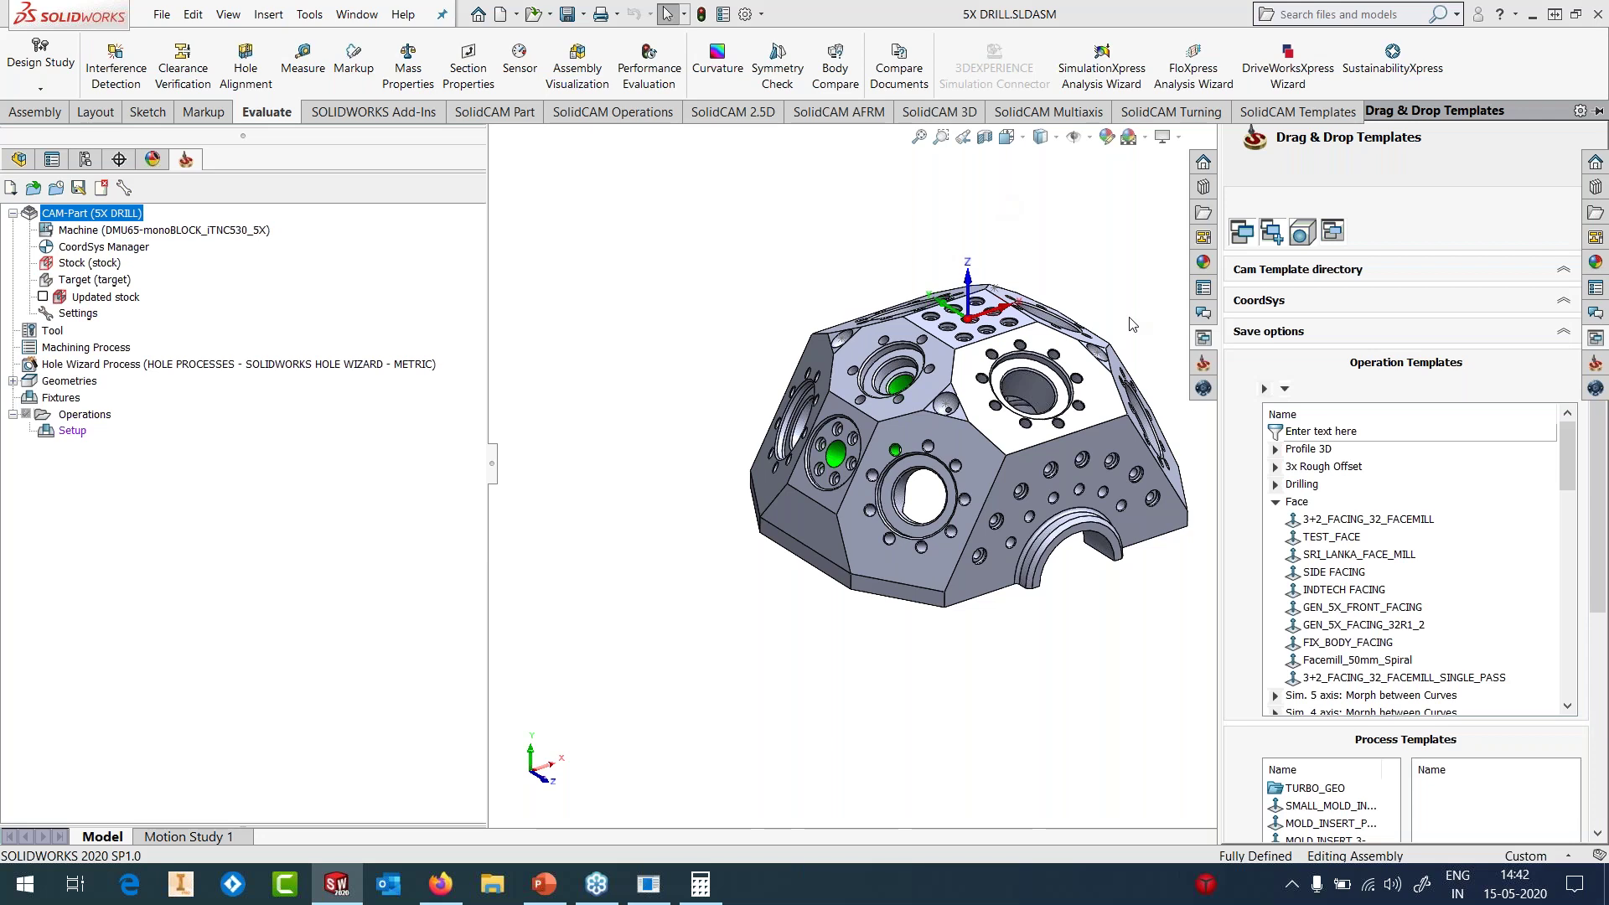
pyautogui.moveTo(1132, 324); pyautogui.dragTo(1141, 396, button='middle')
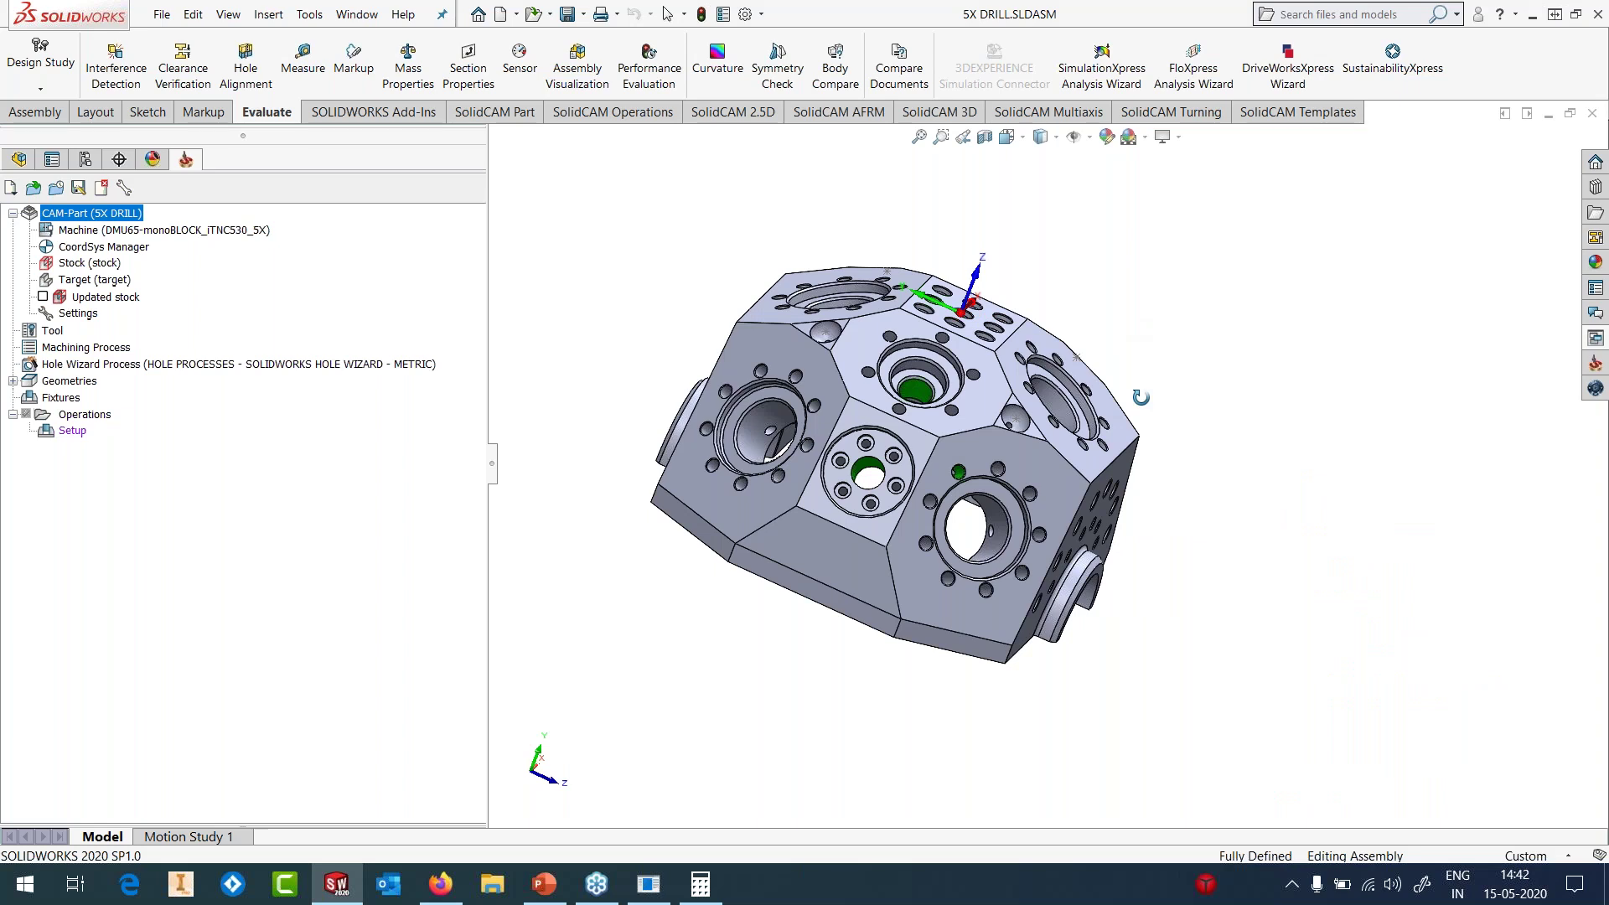
pyautogui.rightClick(72, 414)
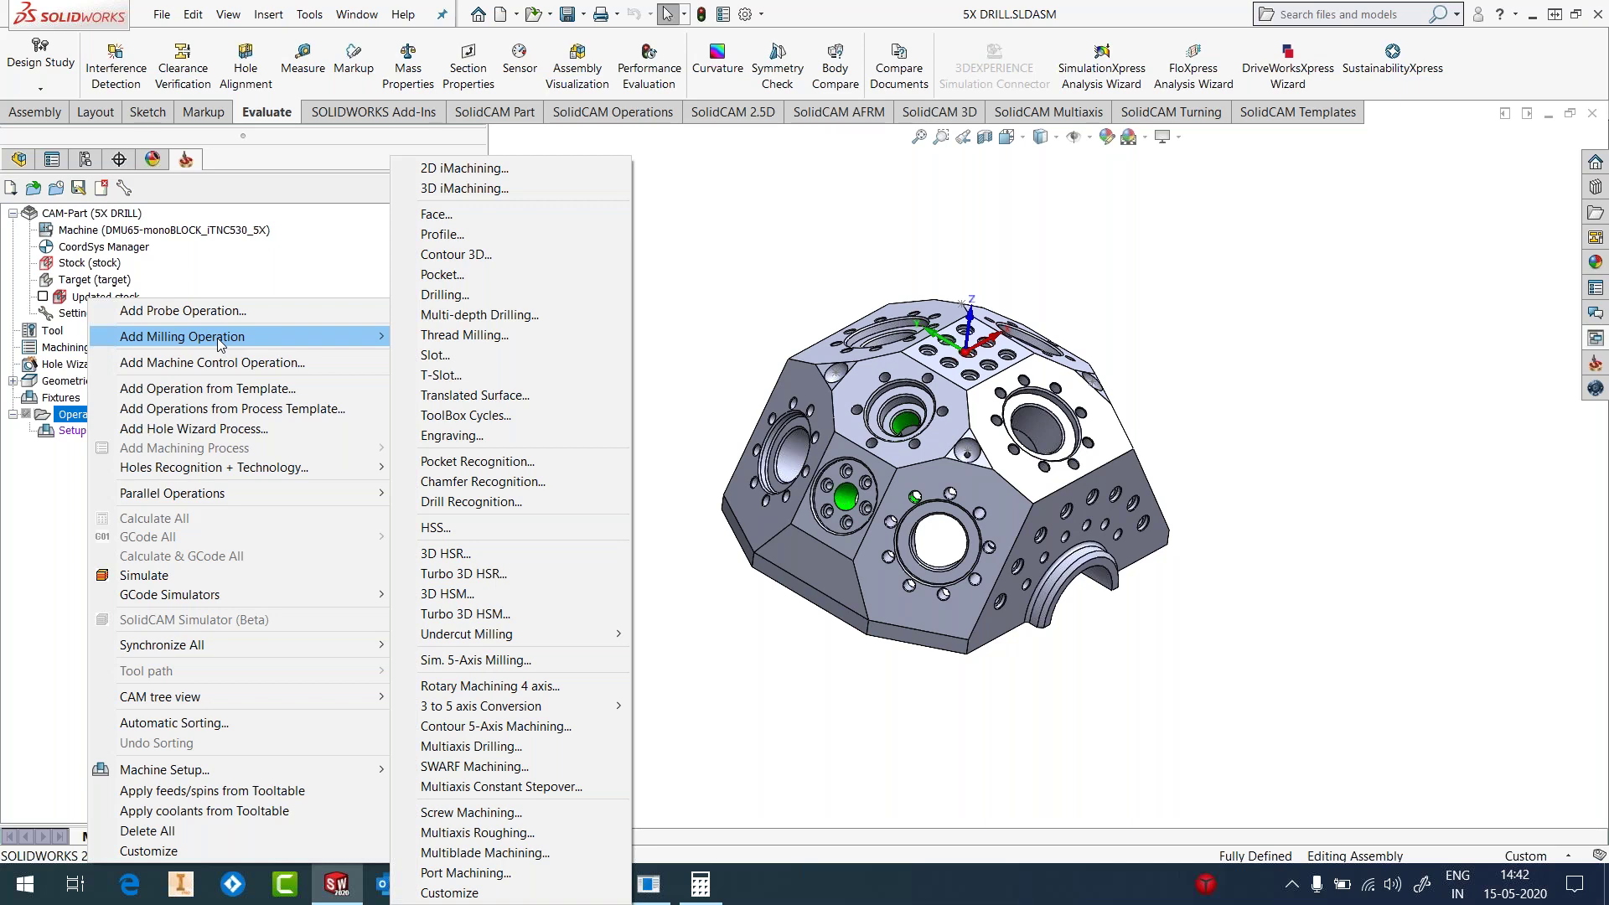
pyautogui.click(601, 595)
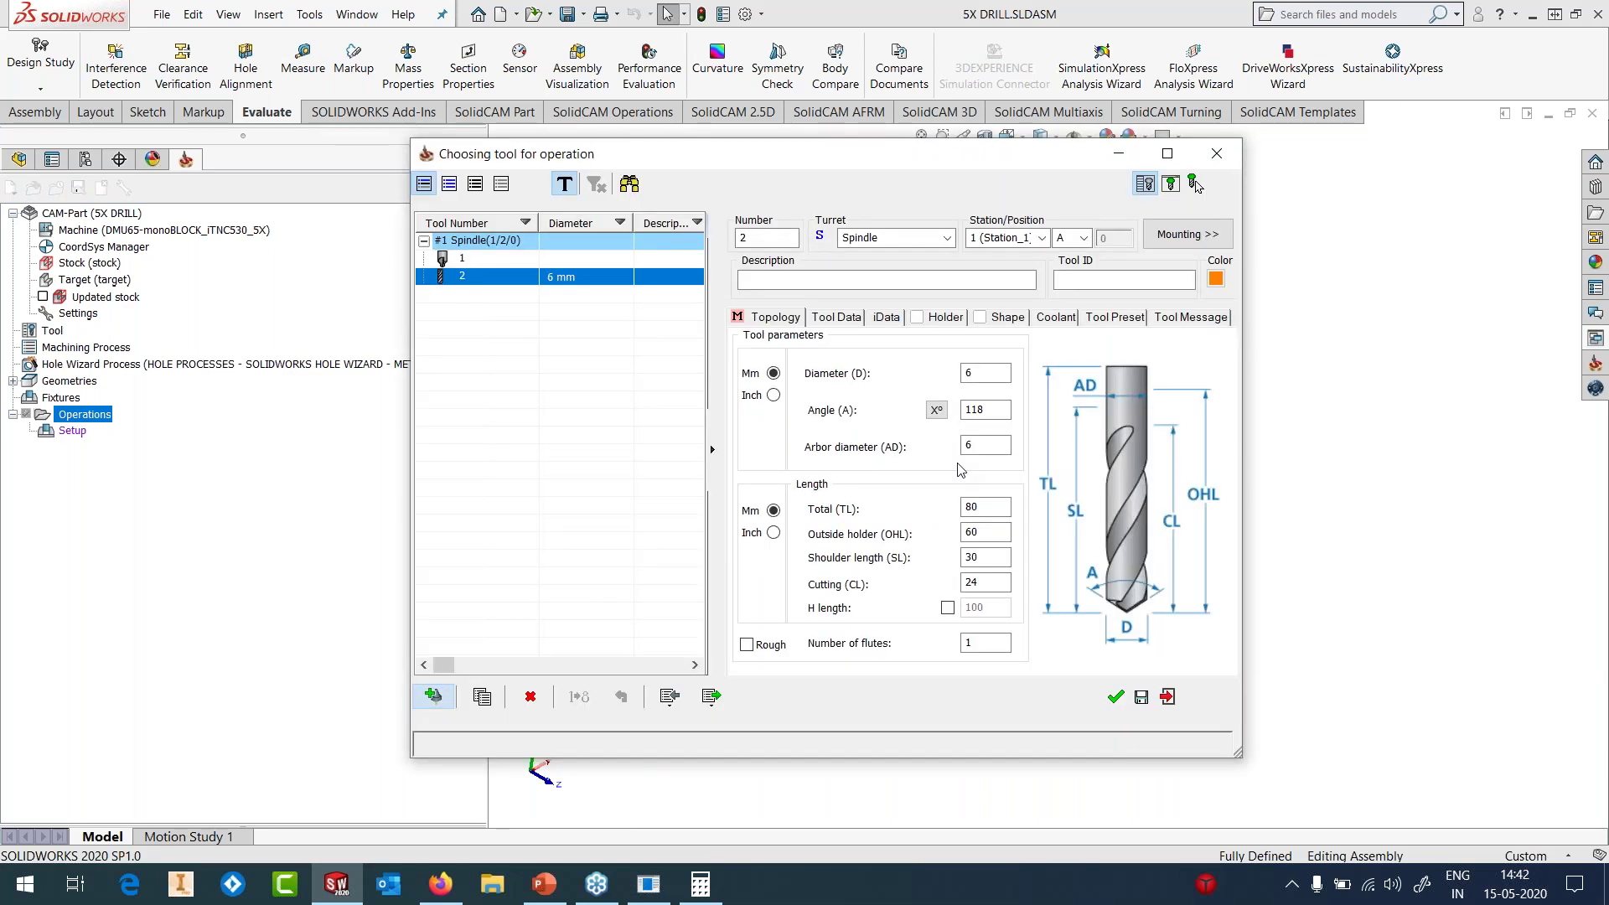
# - Set the drill's total length to 60 mm and outside holder length to 30 mm, fit the HSK A 63 ER 32x80 holder, and select the tool
pyautogui.doubleClick(976, 508)
pyautogui.write('6')
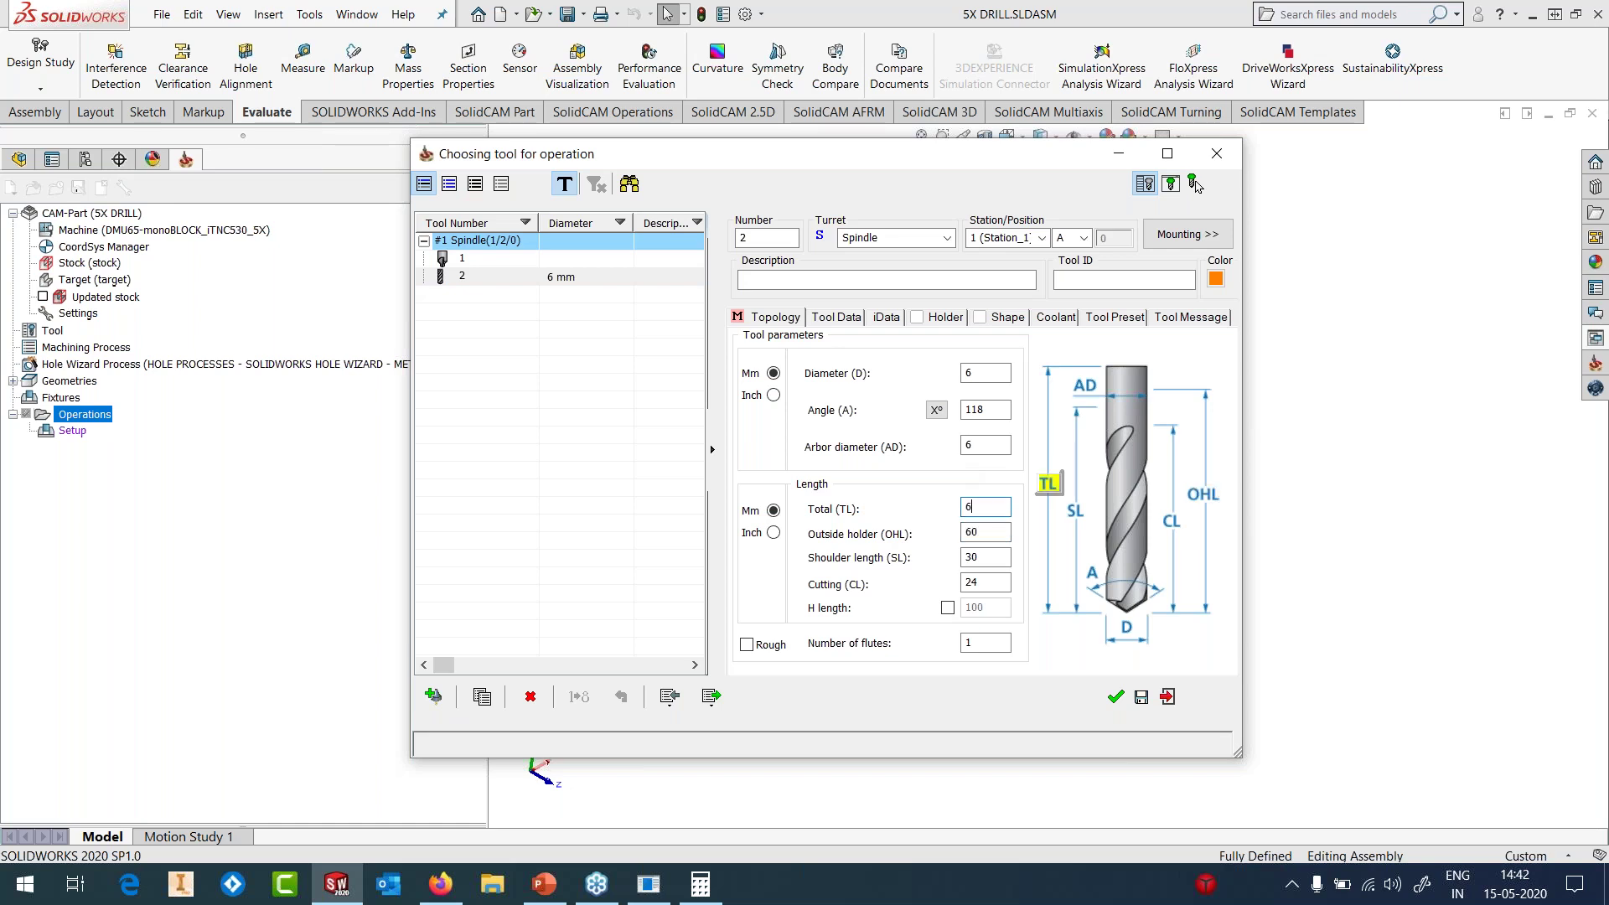
pyautogui.write('0')
pyautogui.press('Tab')
pyautogui.write('30')
pyautogui.click(917, 321)
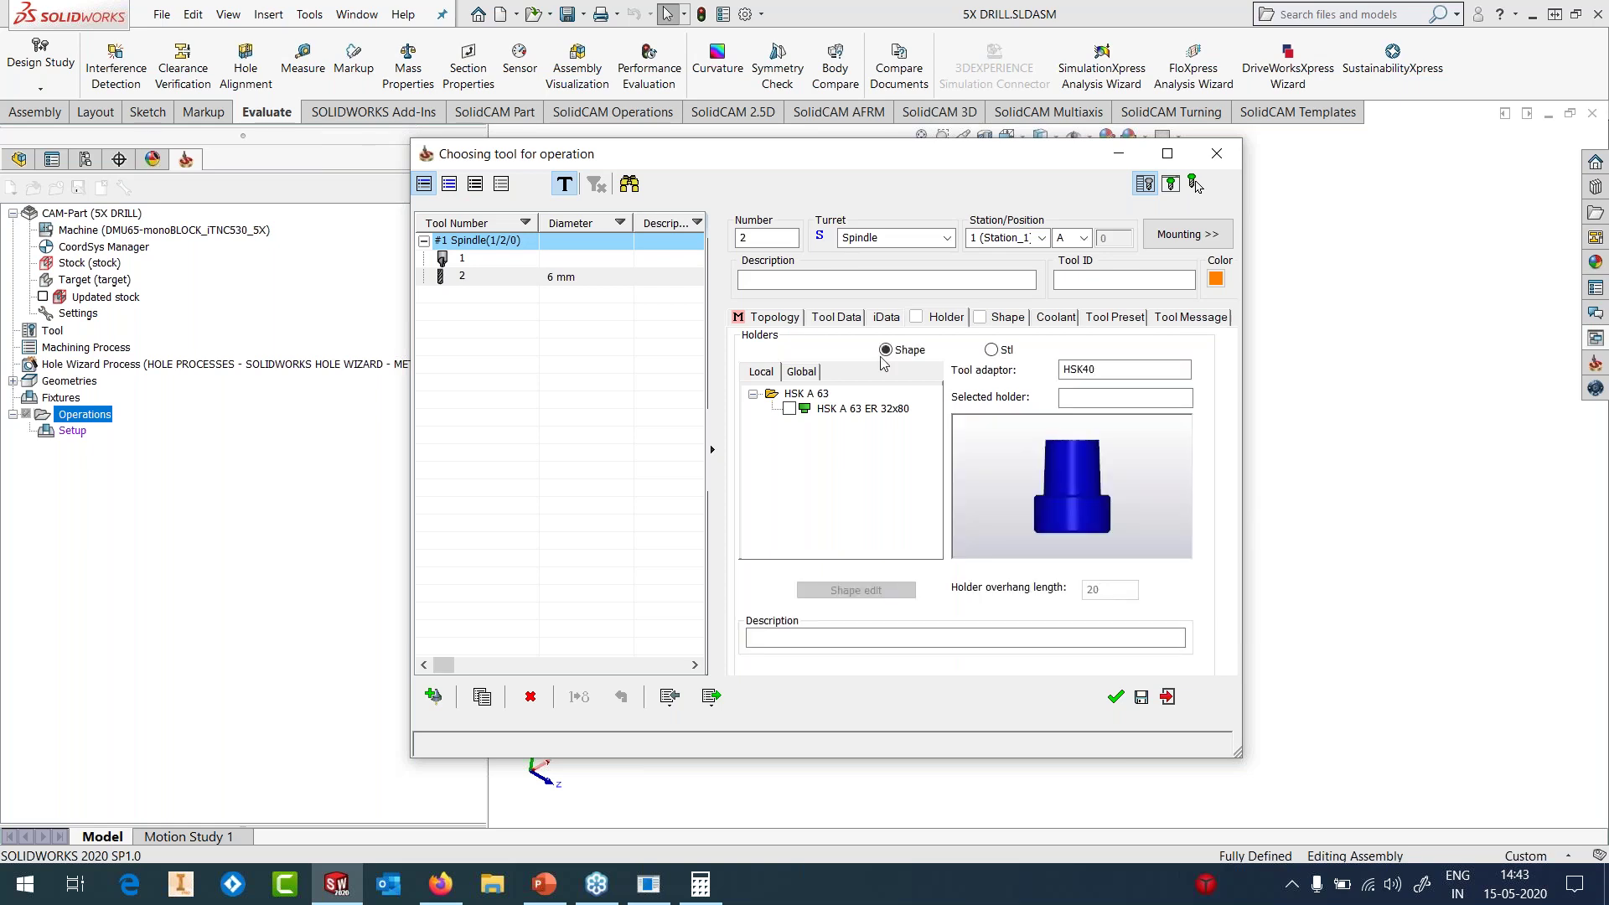
pyautogui.click(862, 408)
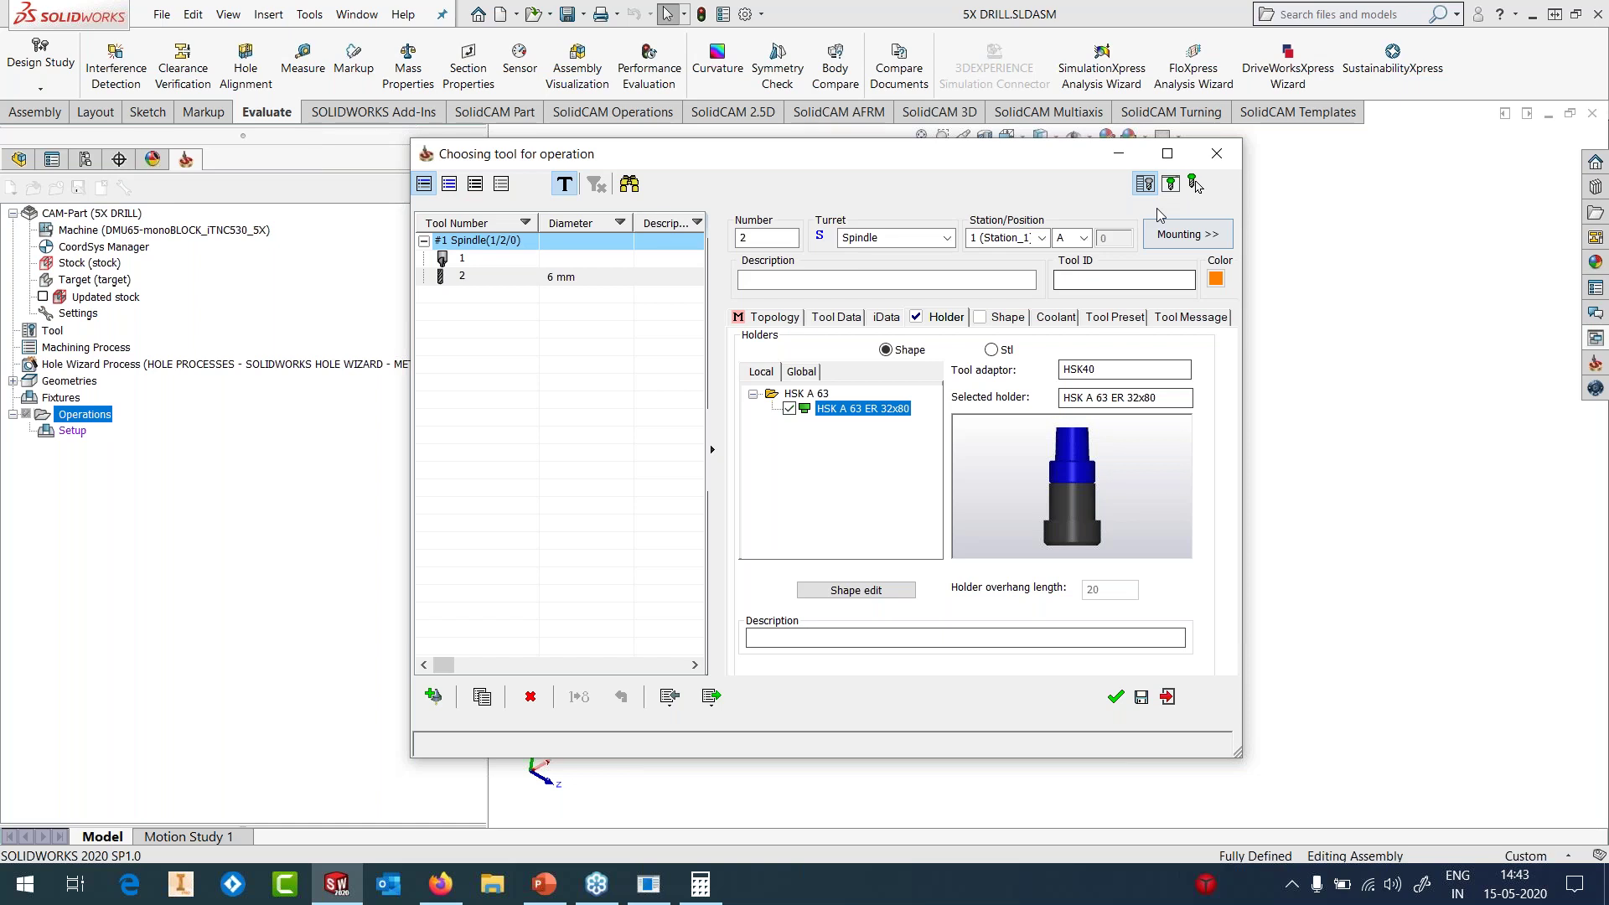
pyautogui.click(1171, 183)
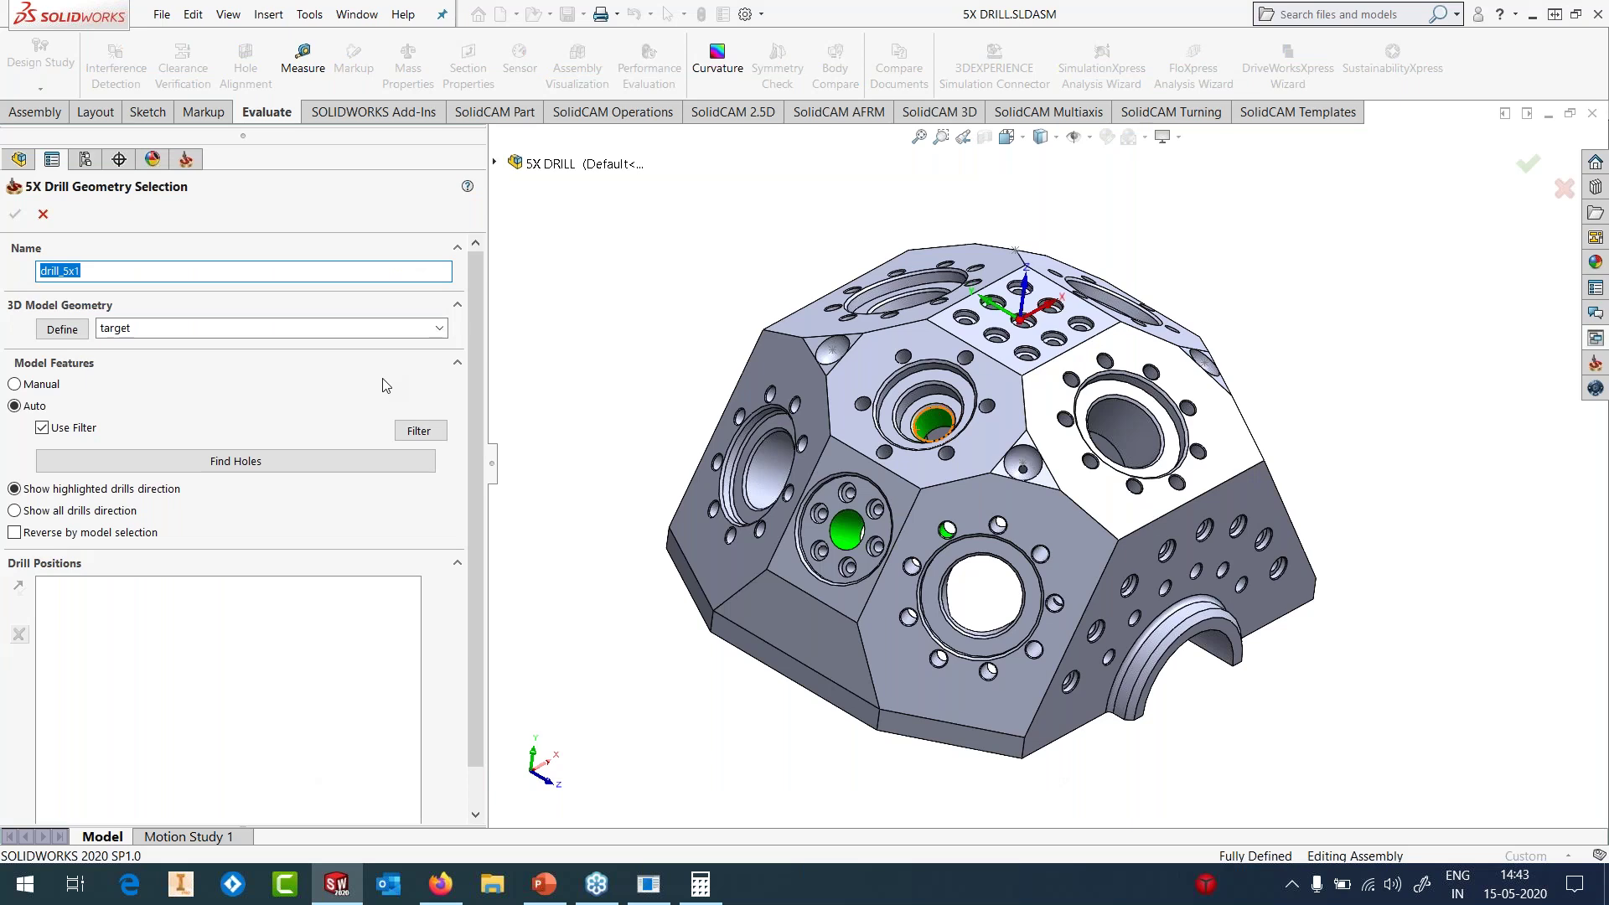
# - Try a hole height filter from 0 to -25 for the 5X drill geometry and switch it off again
pyautogui.click(419, 431)
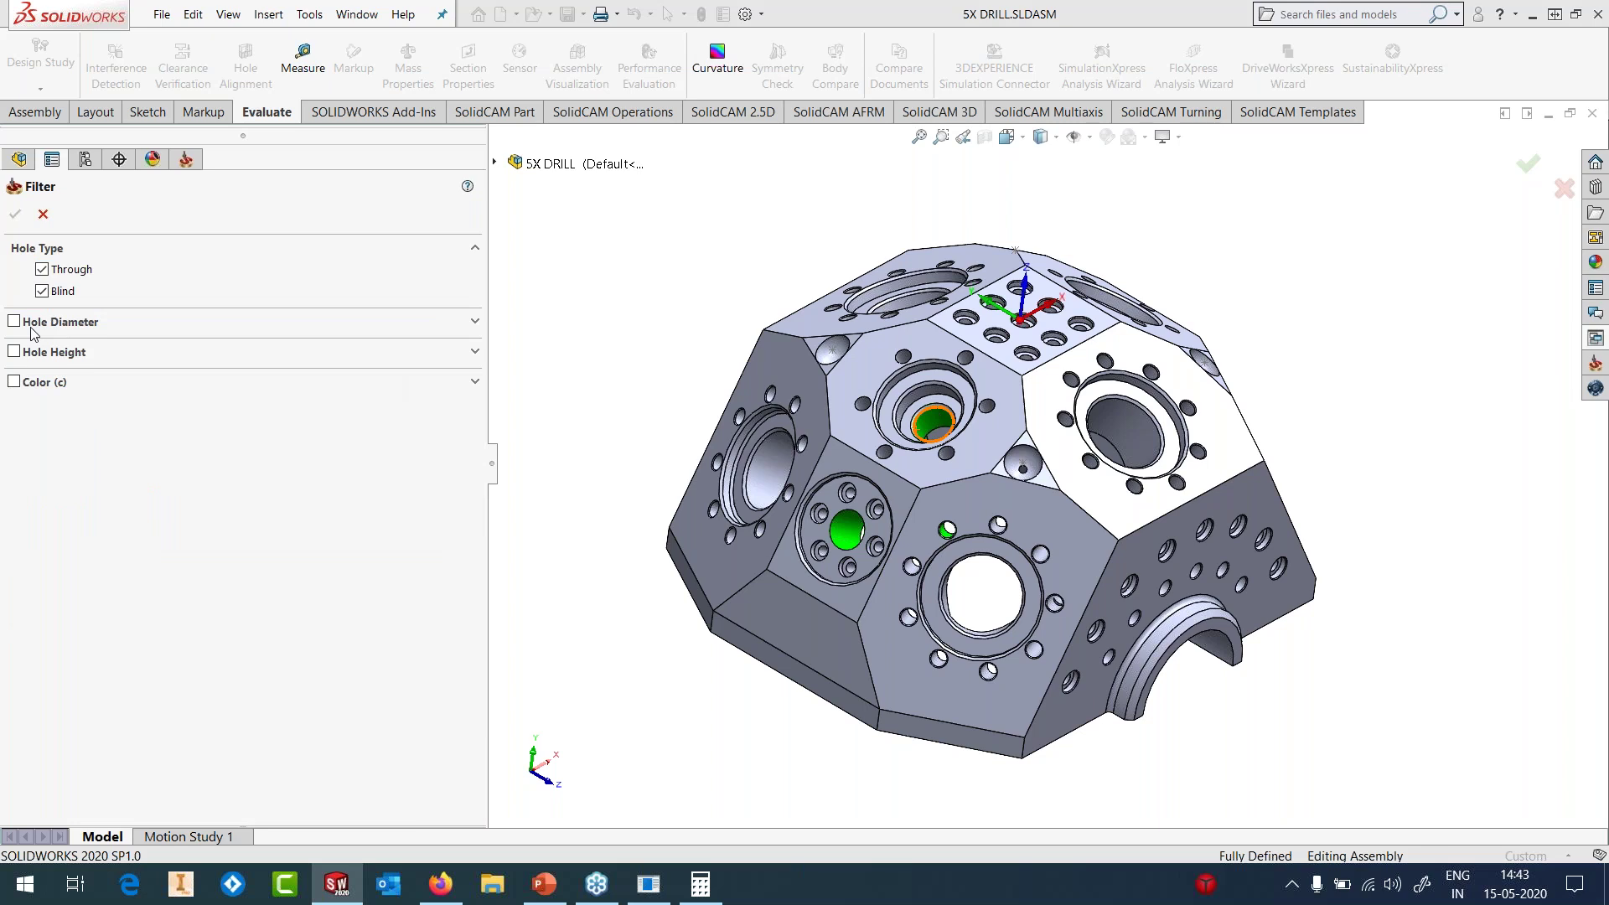
pyautogui.click(14, 351)
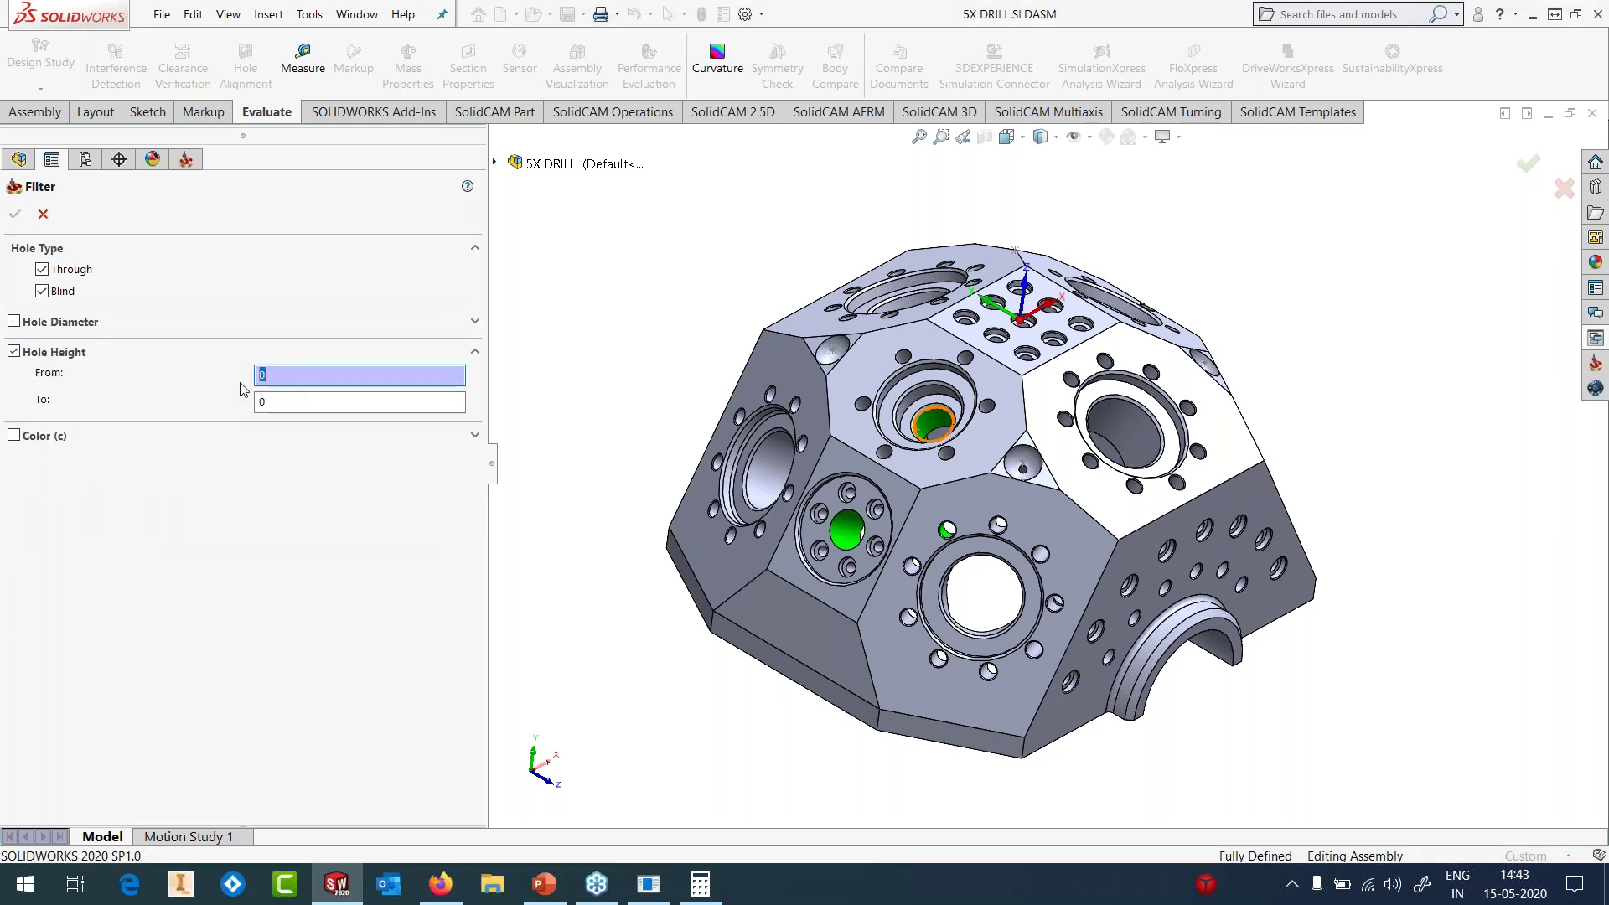
pyautogui.press('Tab')
pyautogui.write('-25')
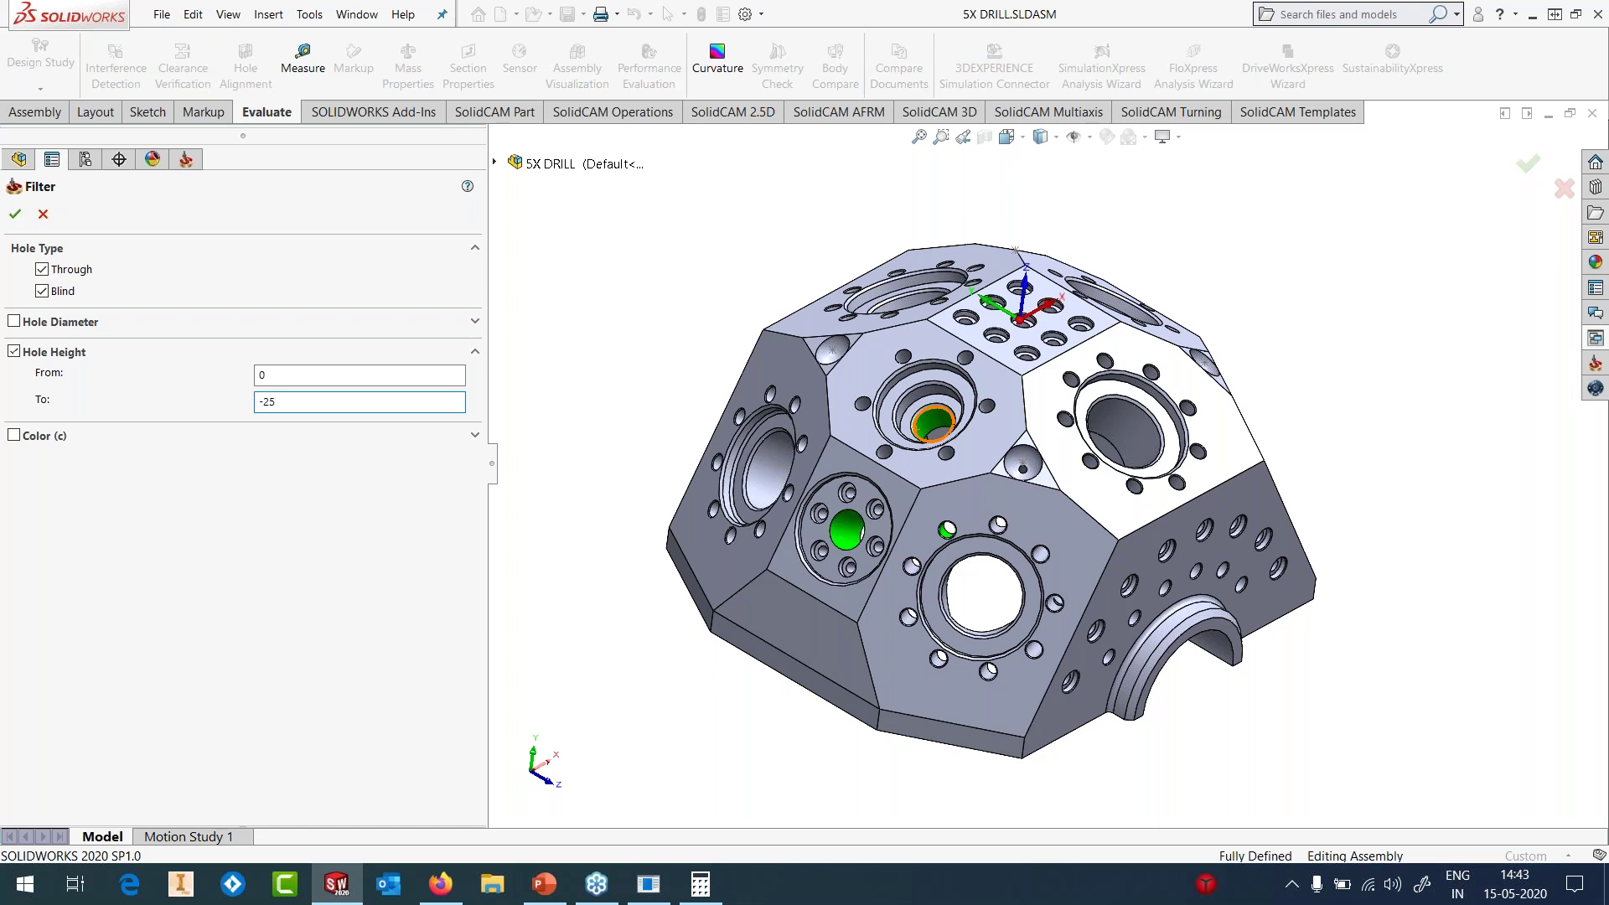
pyautogui.click(15, 351)
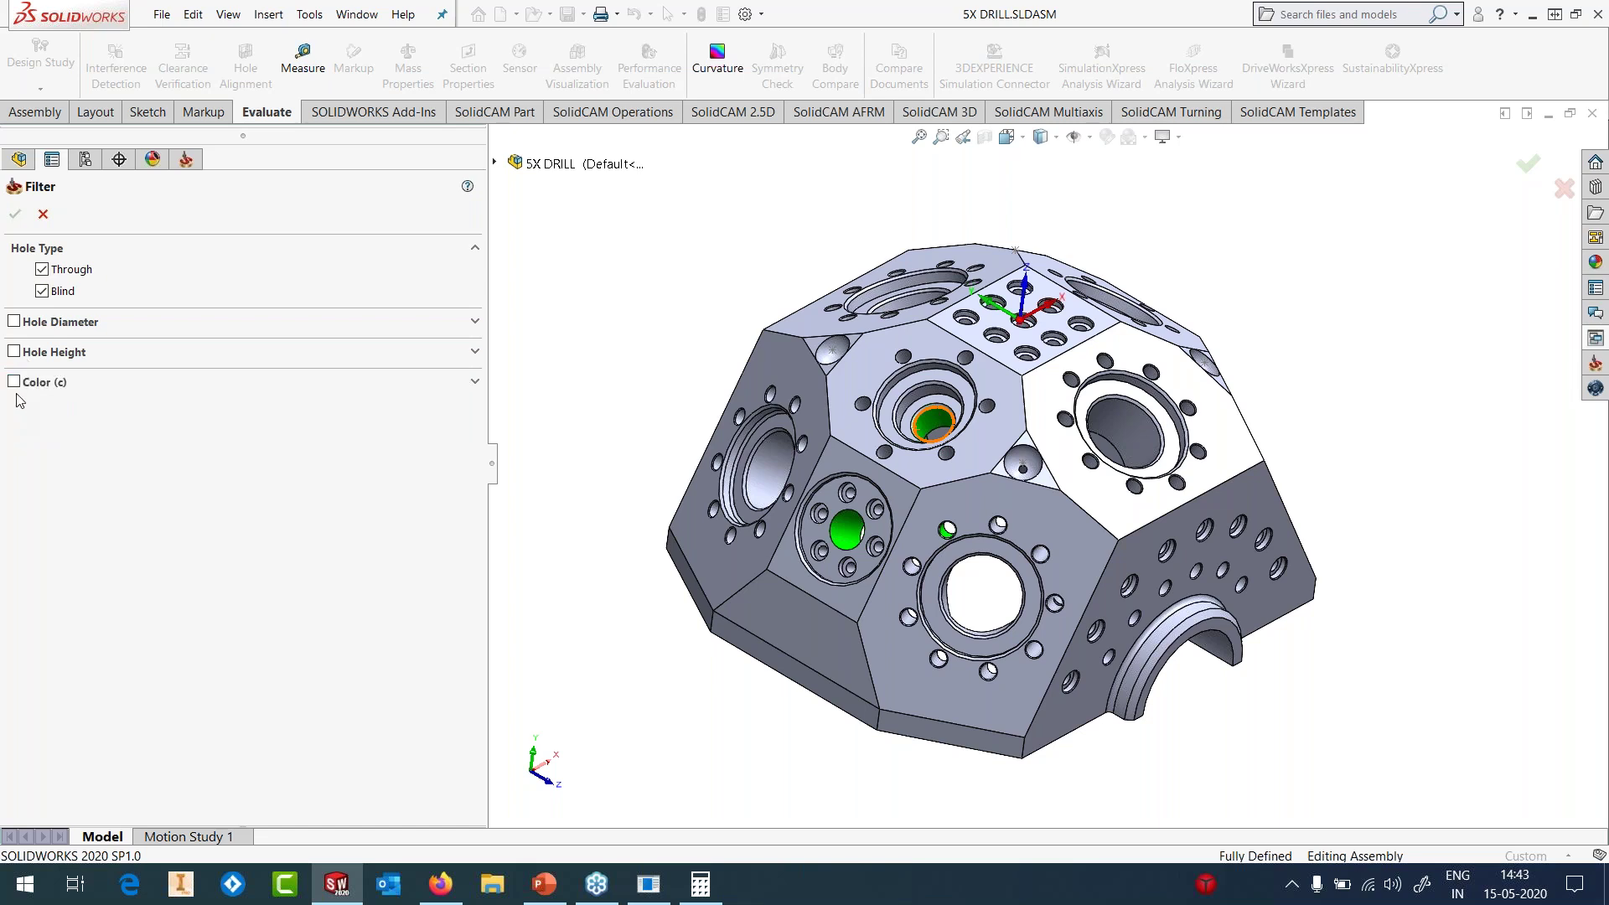
# - Try a colour filter picked from the green hole face, switch it off, and accept the filter for through and blind holes
pyautogui.click(14, 381)
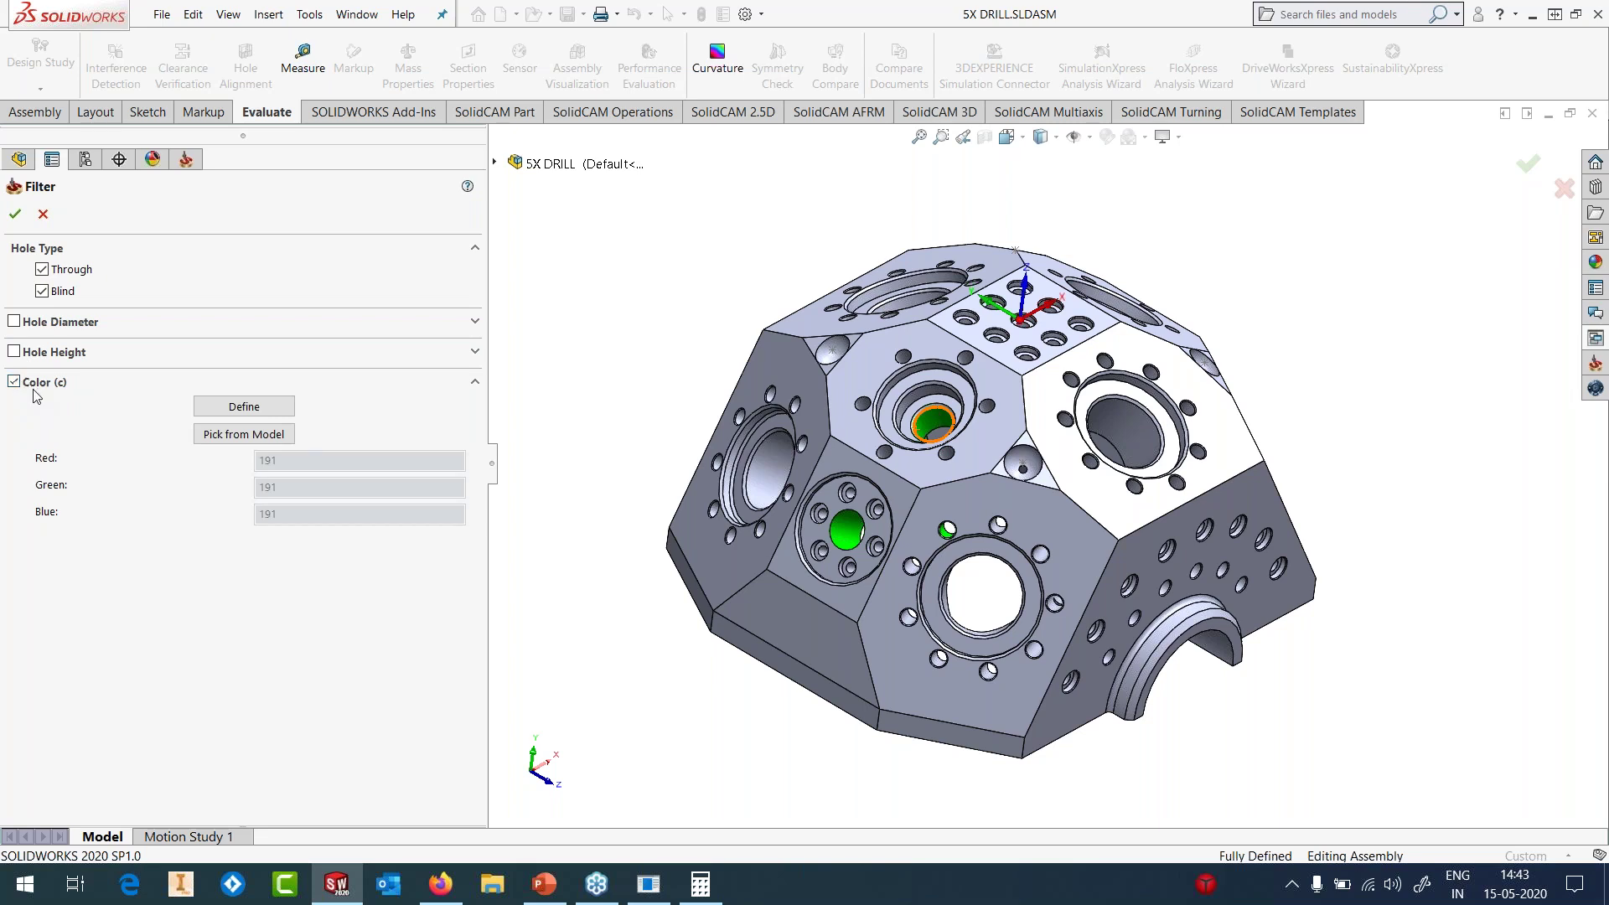
pyautogui.click(233, 437)
pyautogui.click(933, 423)
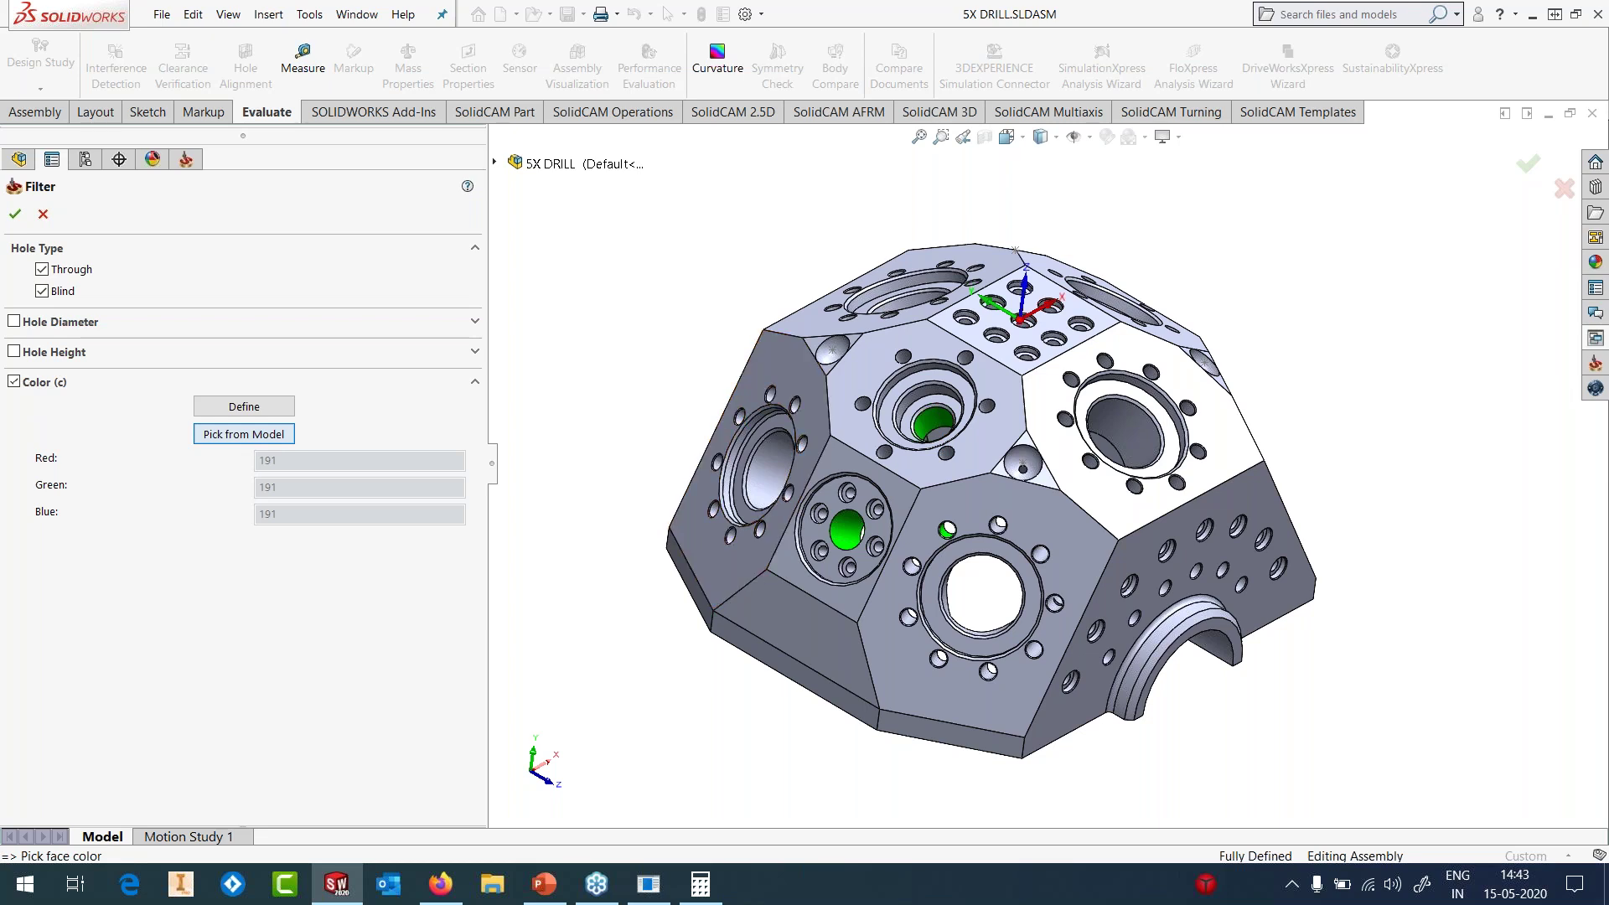
pyautogui.click(854, 529)
pyautogui.click(15, 381)
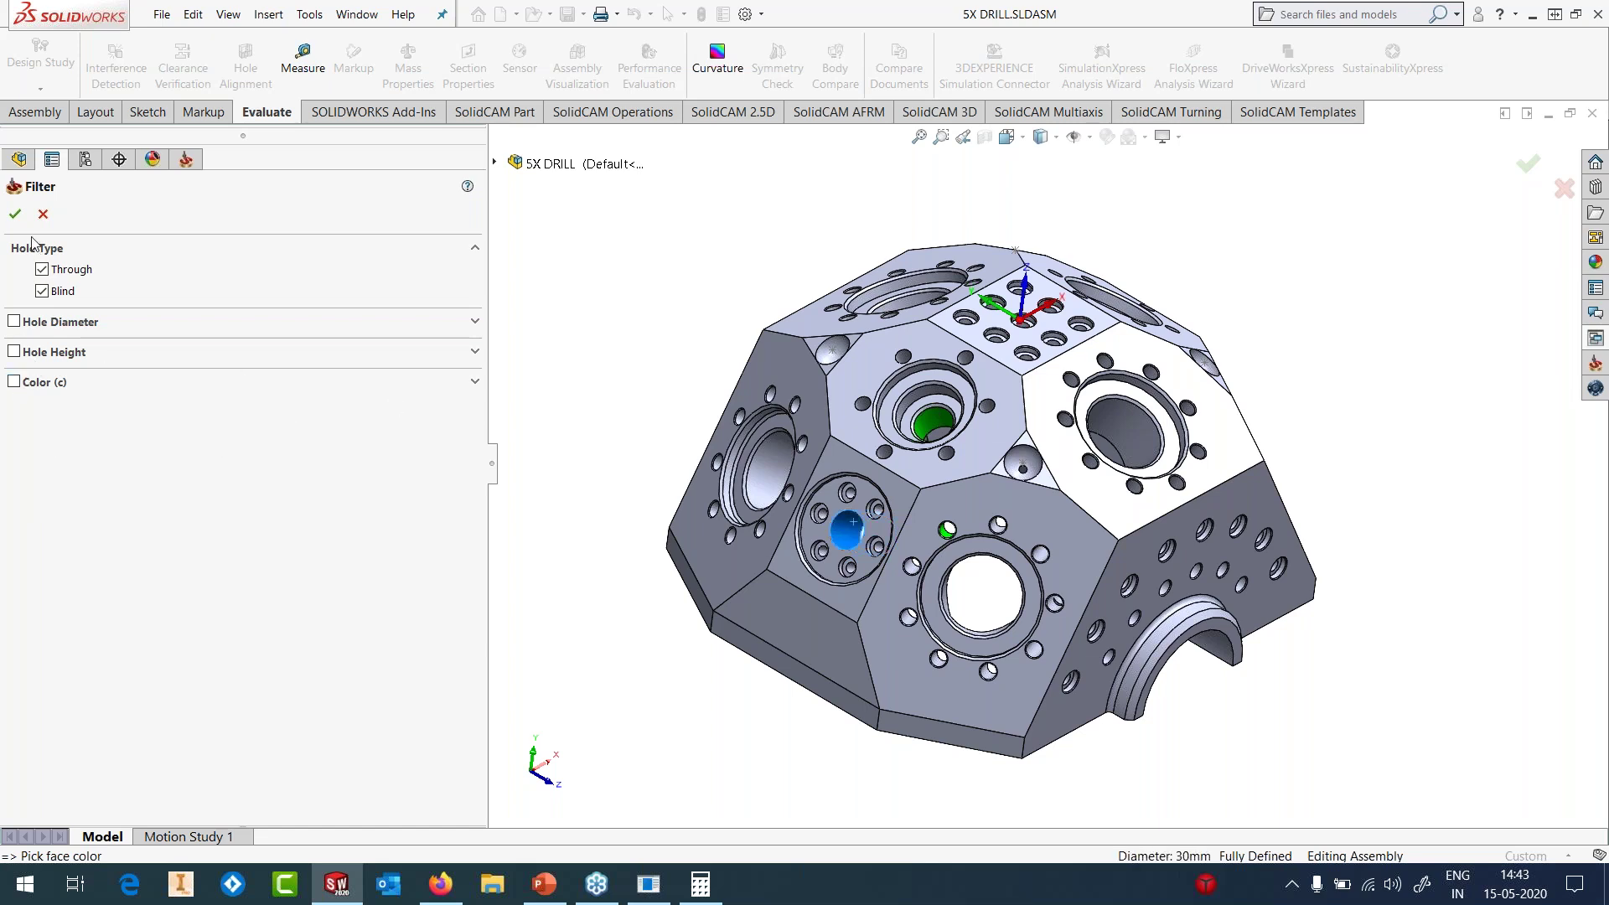
pyautogui.click(17, 216)
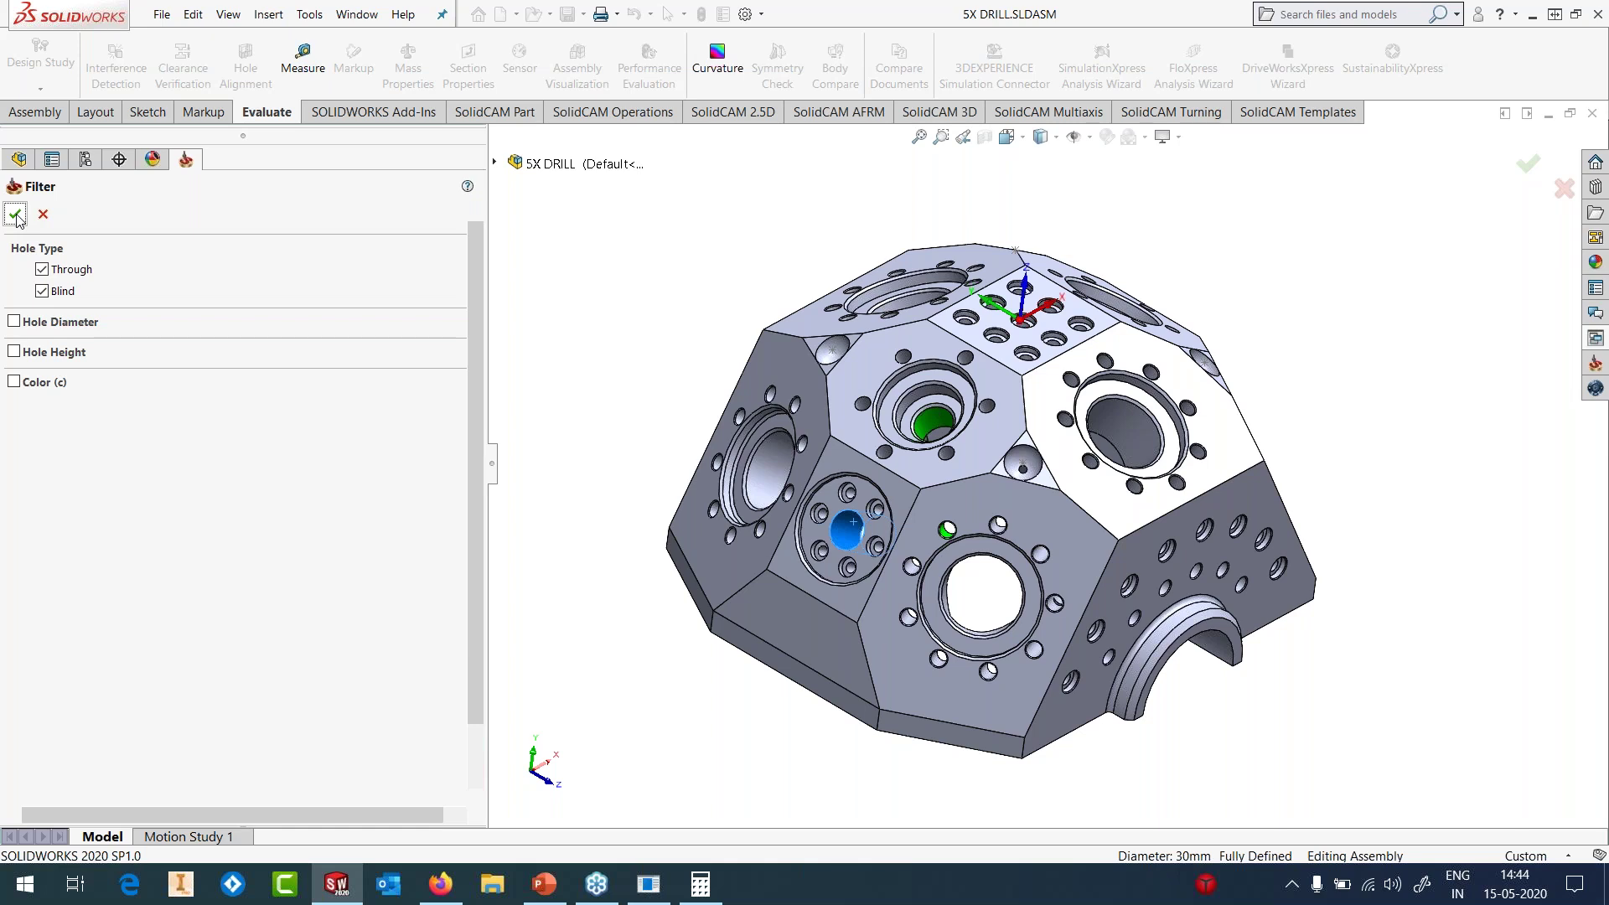
pyautogui.click(15, 215)
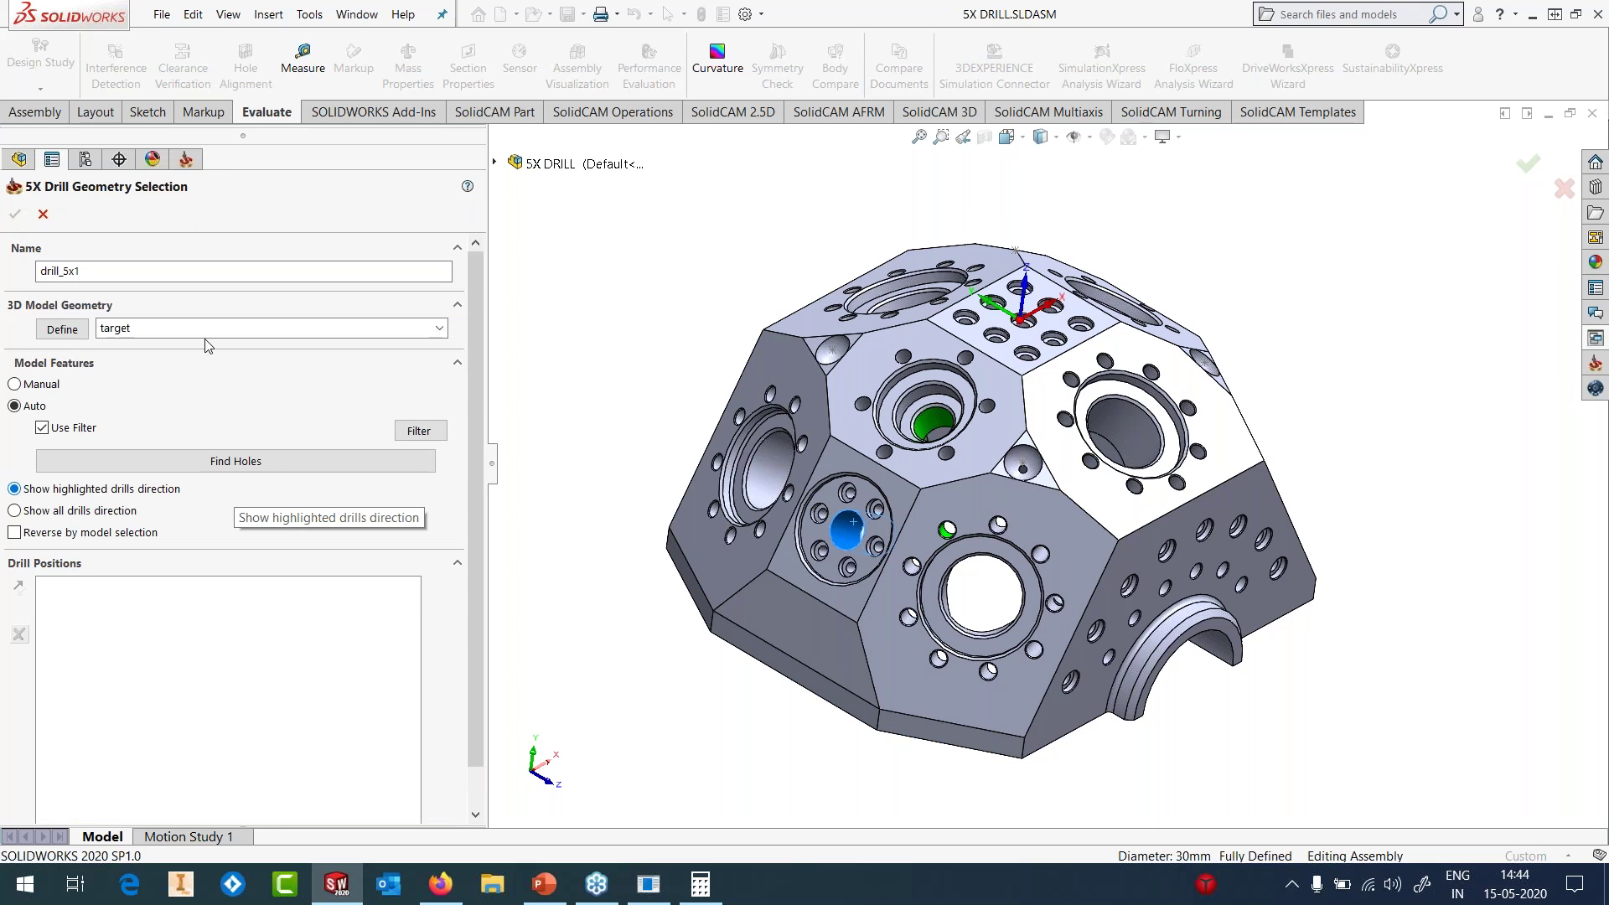
# - Find the holes on the target model automatically, check the 10 mm hole inside the part, and accept the drill geometry
pyautogui.click(236, 460)
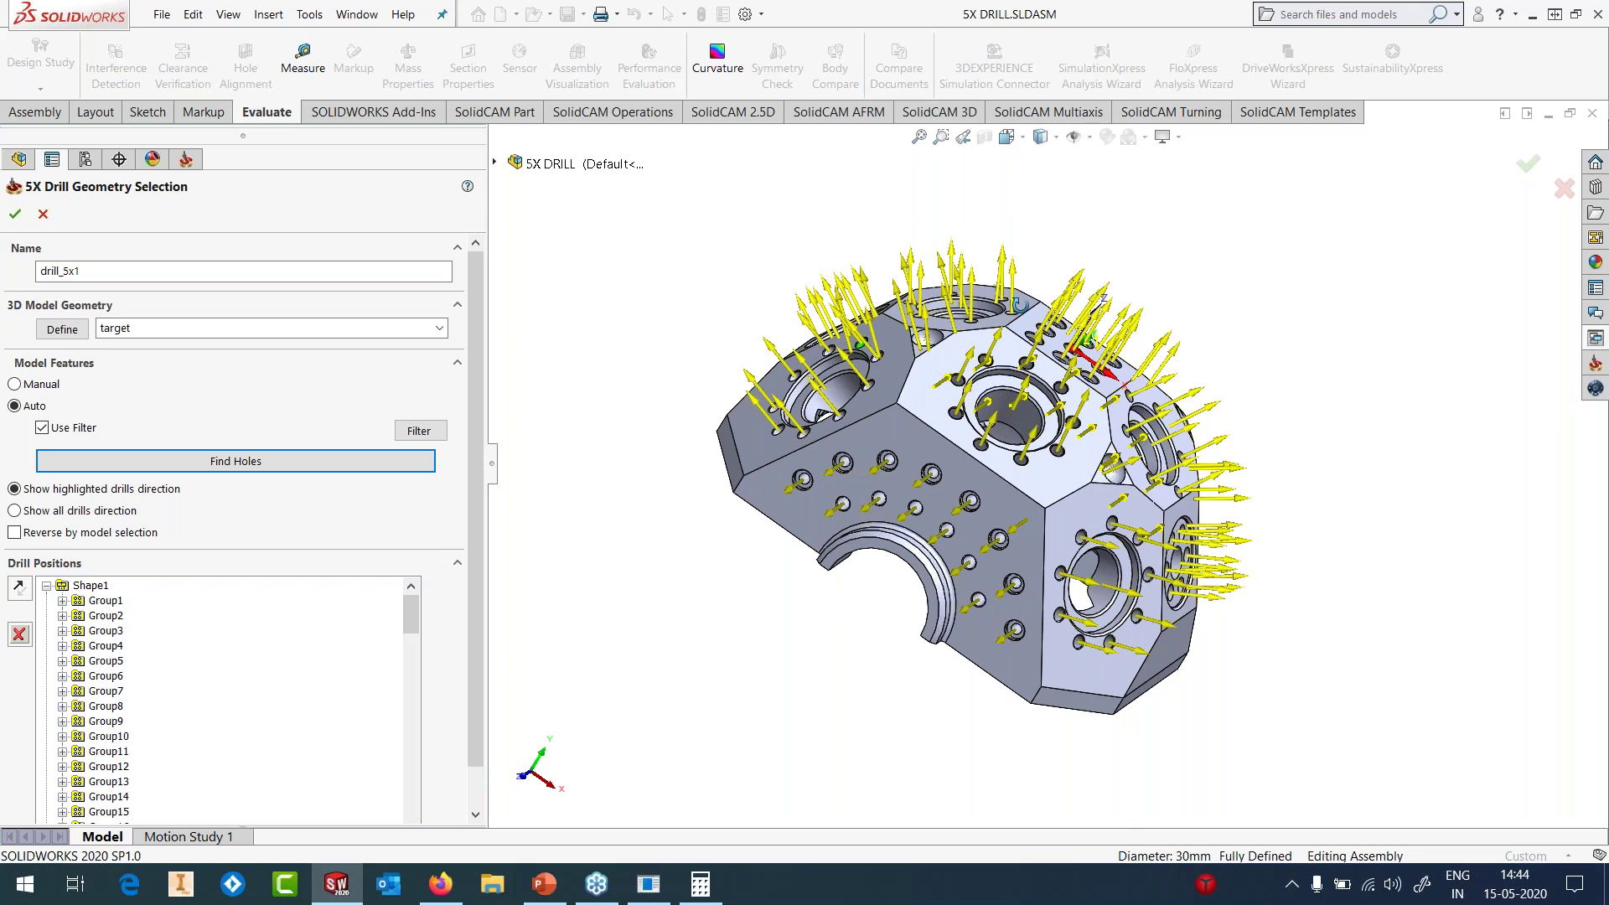
pyautogui.moveTo(1020, 306); pyautogui.dragTo(1137, 550, button='middle')
pyautogui.scroll(-4, 1138, 550)
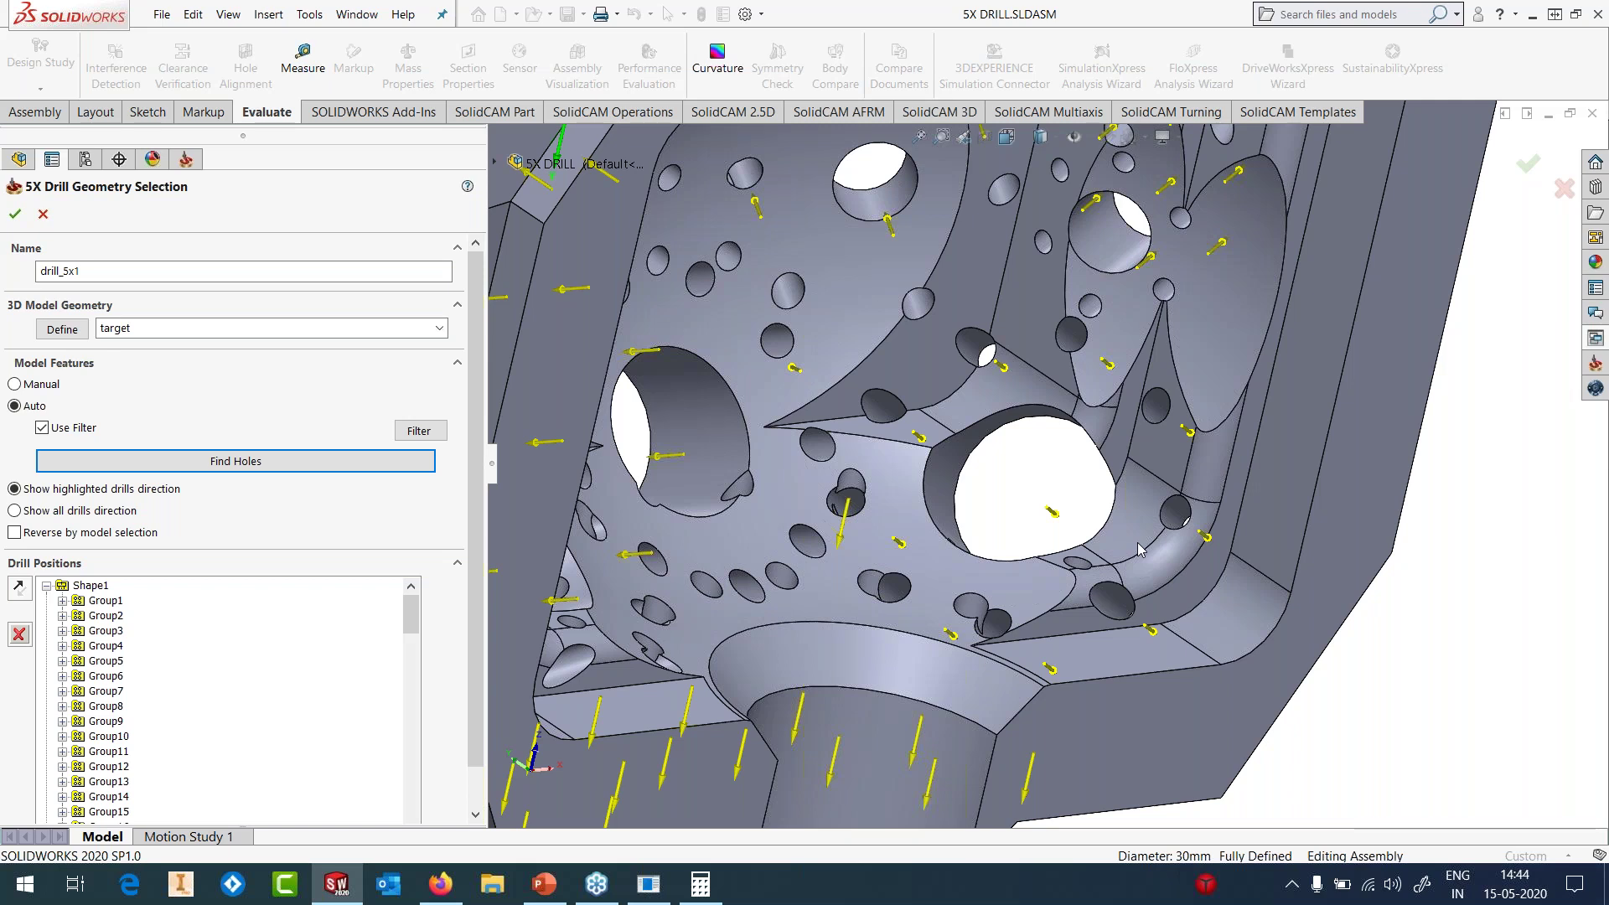
pyautogui.click(955, 444)
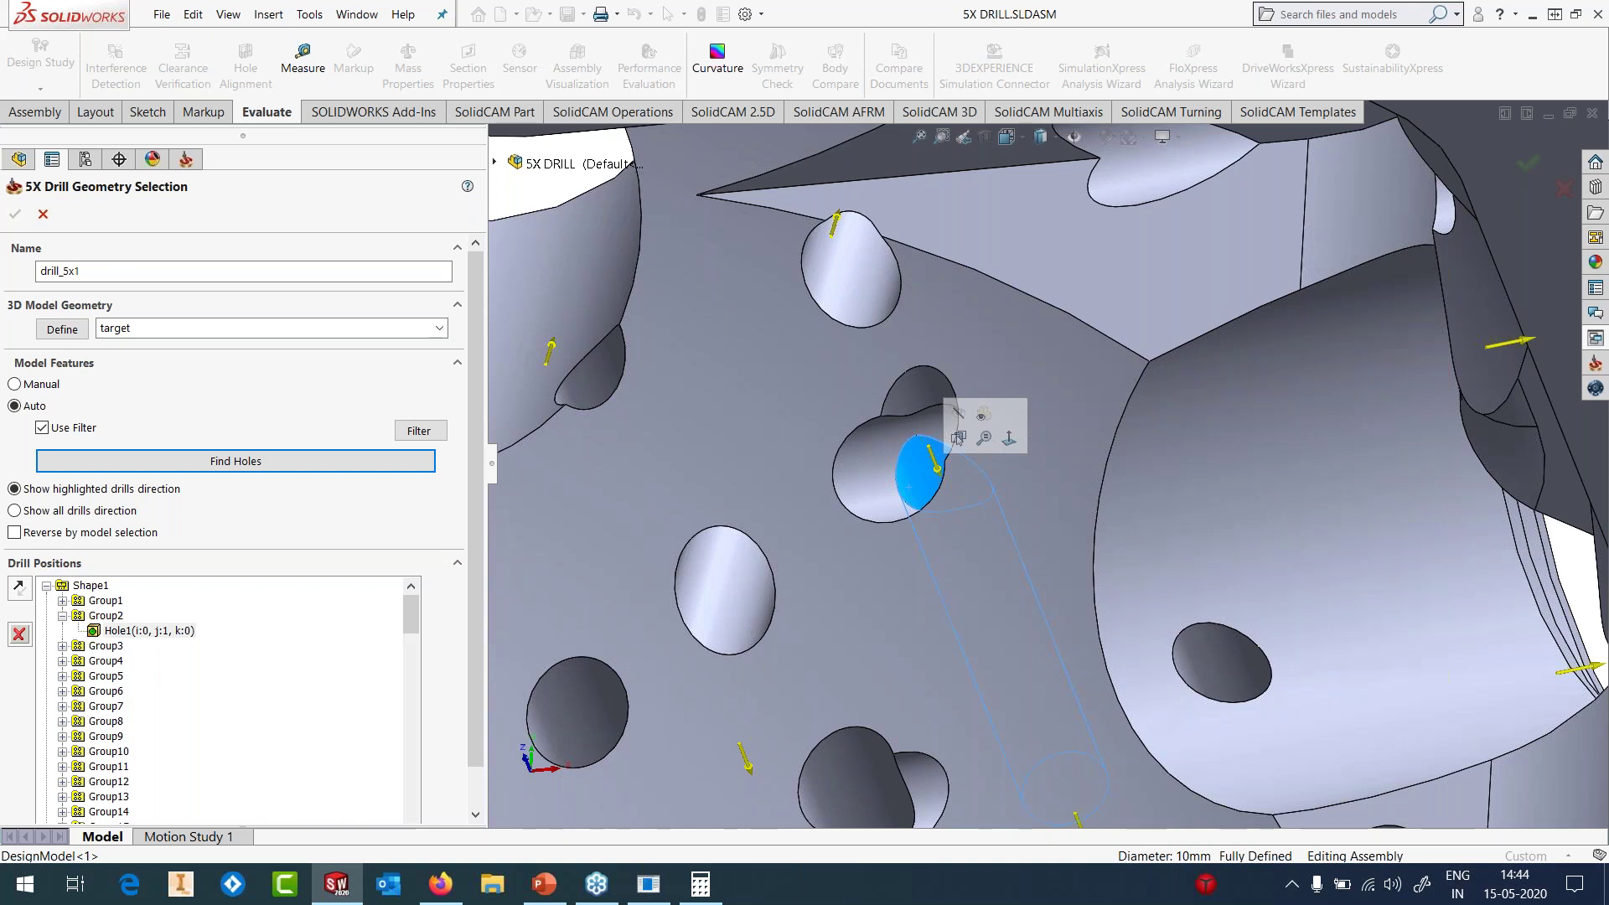
pyautogui.click(936, 482)
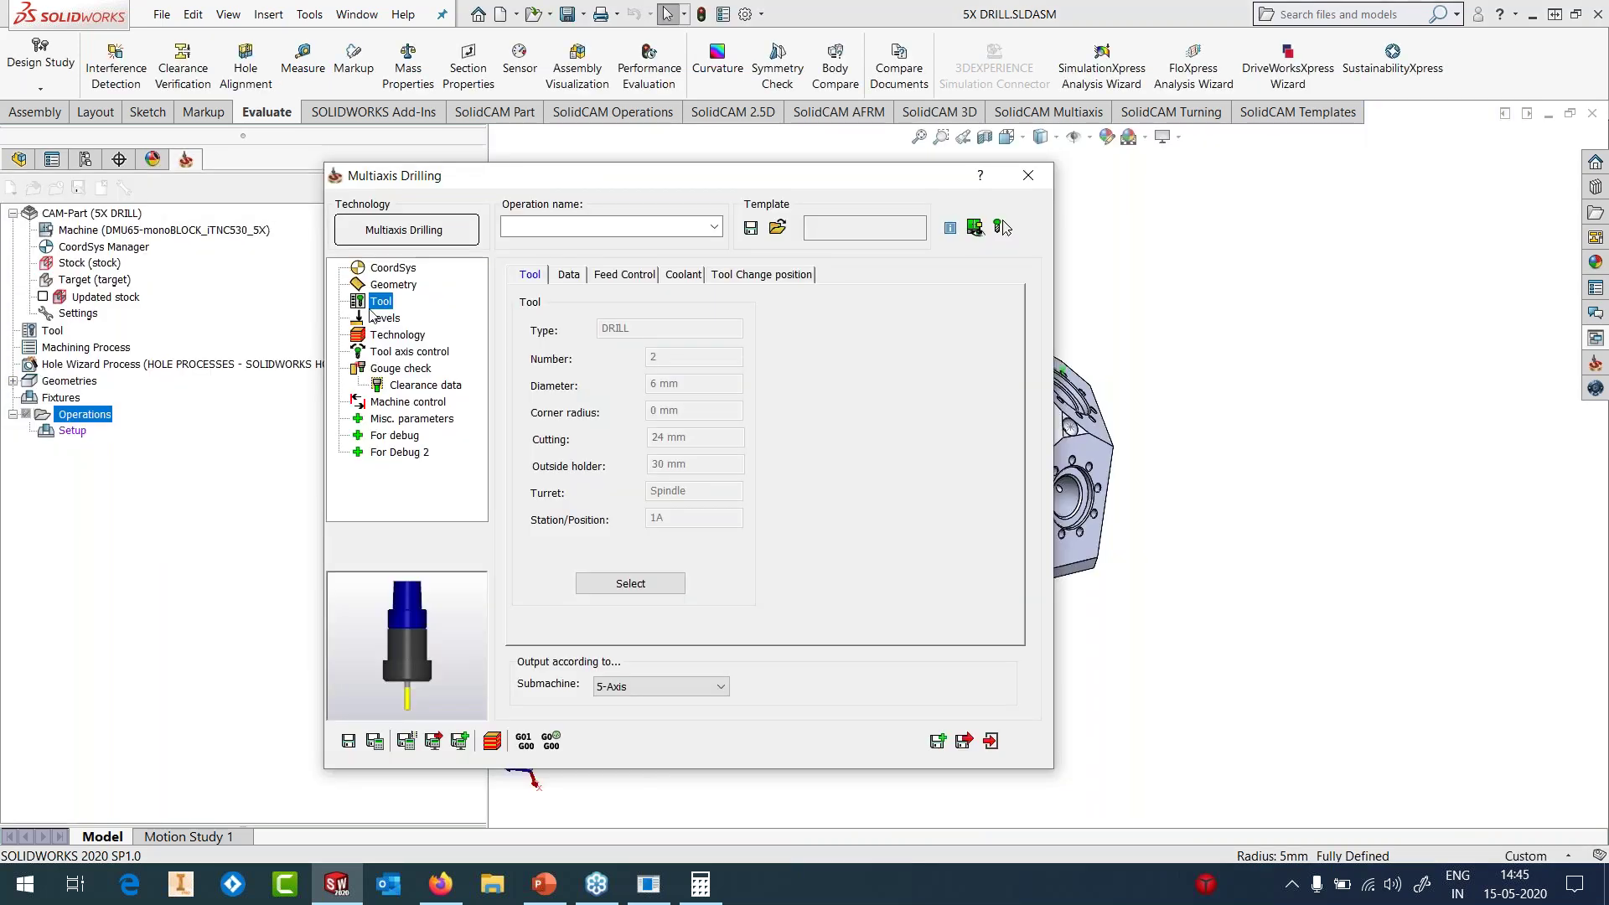
# - Show the sorted drilling order, check the Advanced sorting options, and set the hole sorting to Shortest distance
pyautogui.click(373, 318)
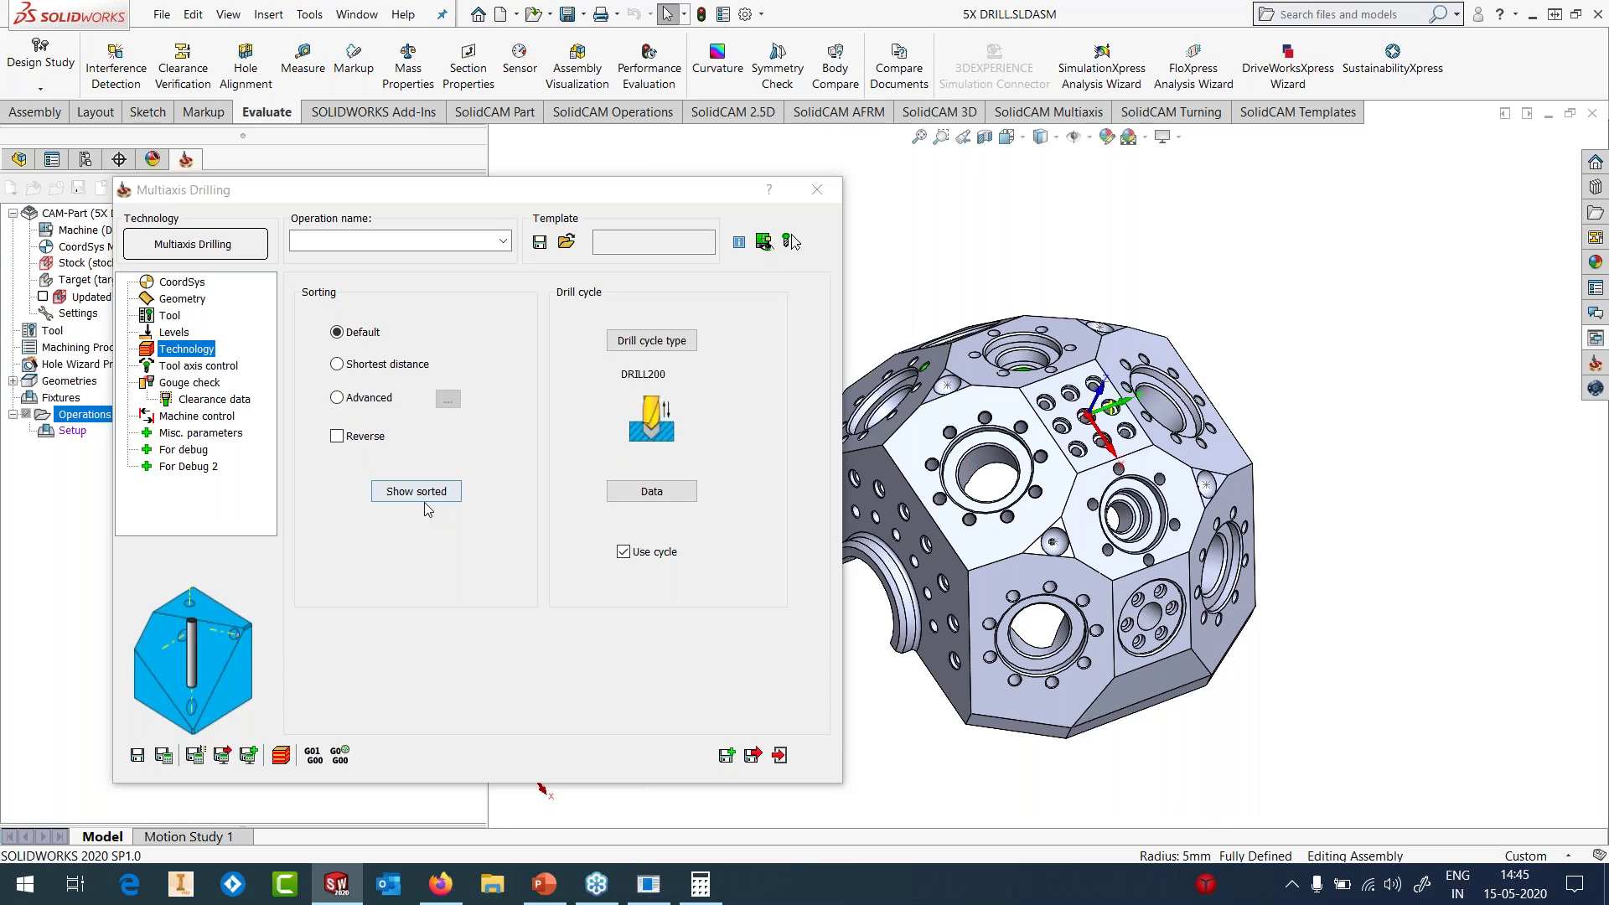
pyautogui.click(423, 498)
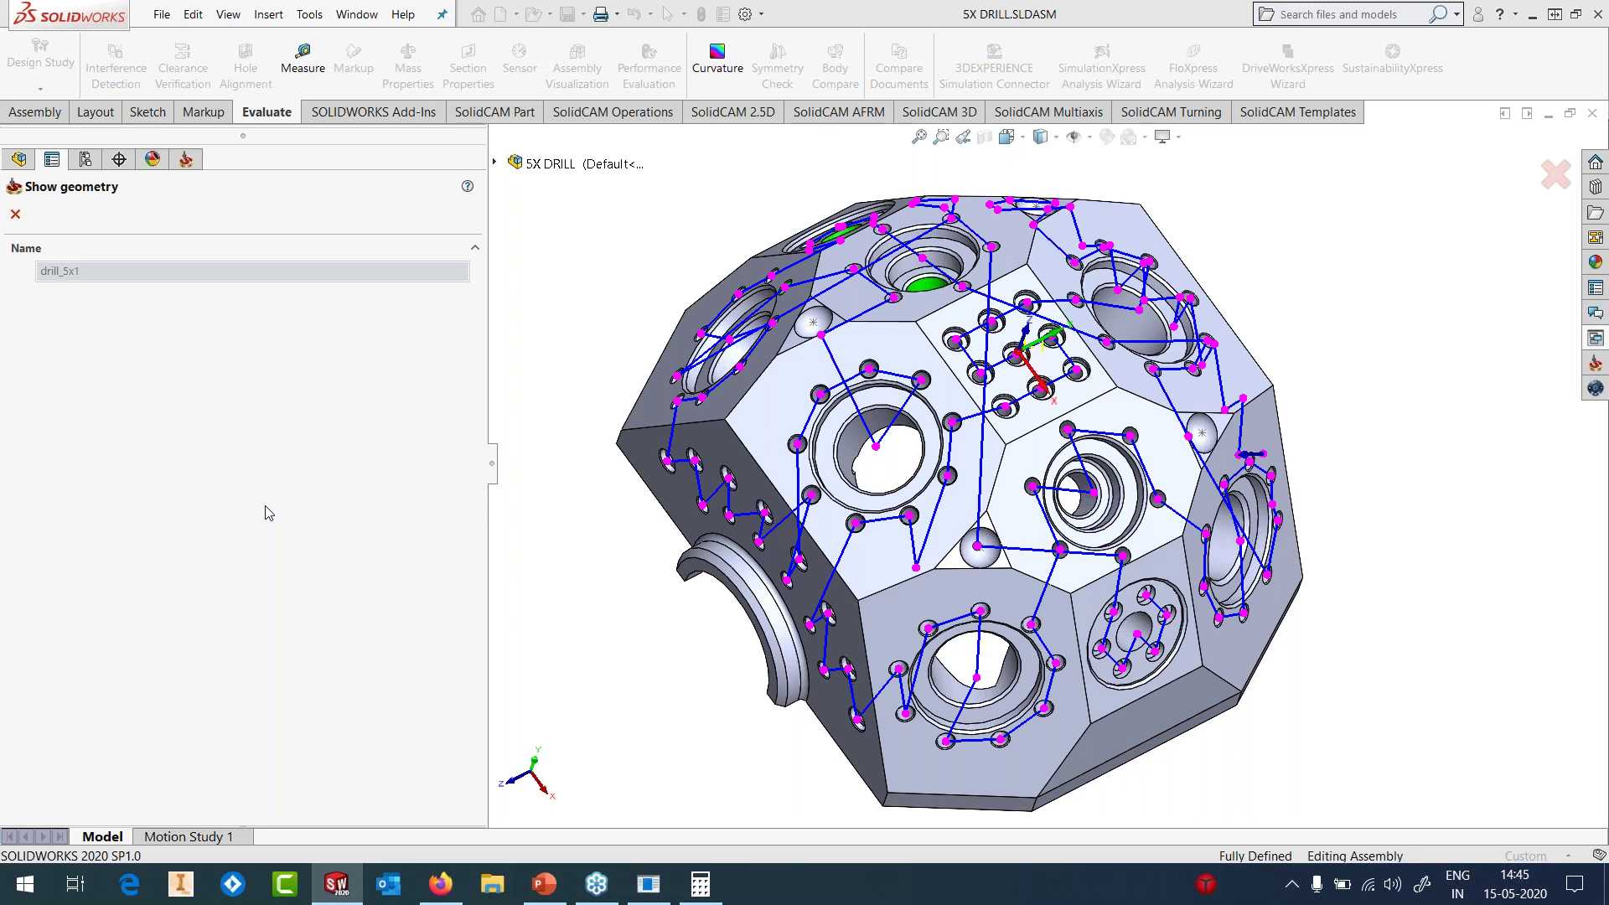
pyautogui.press('Escape')
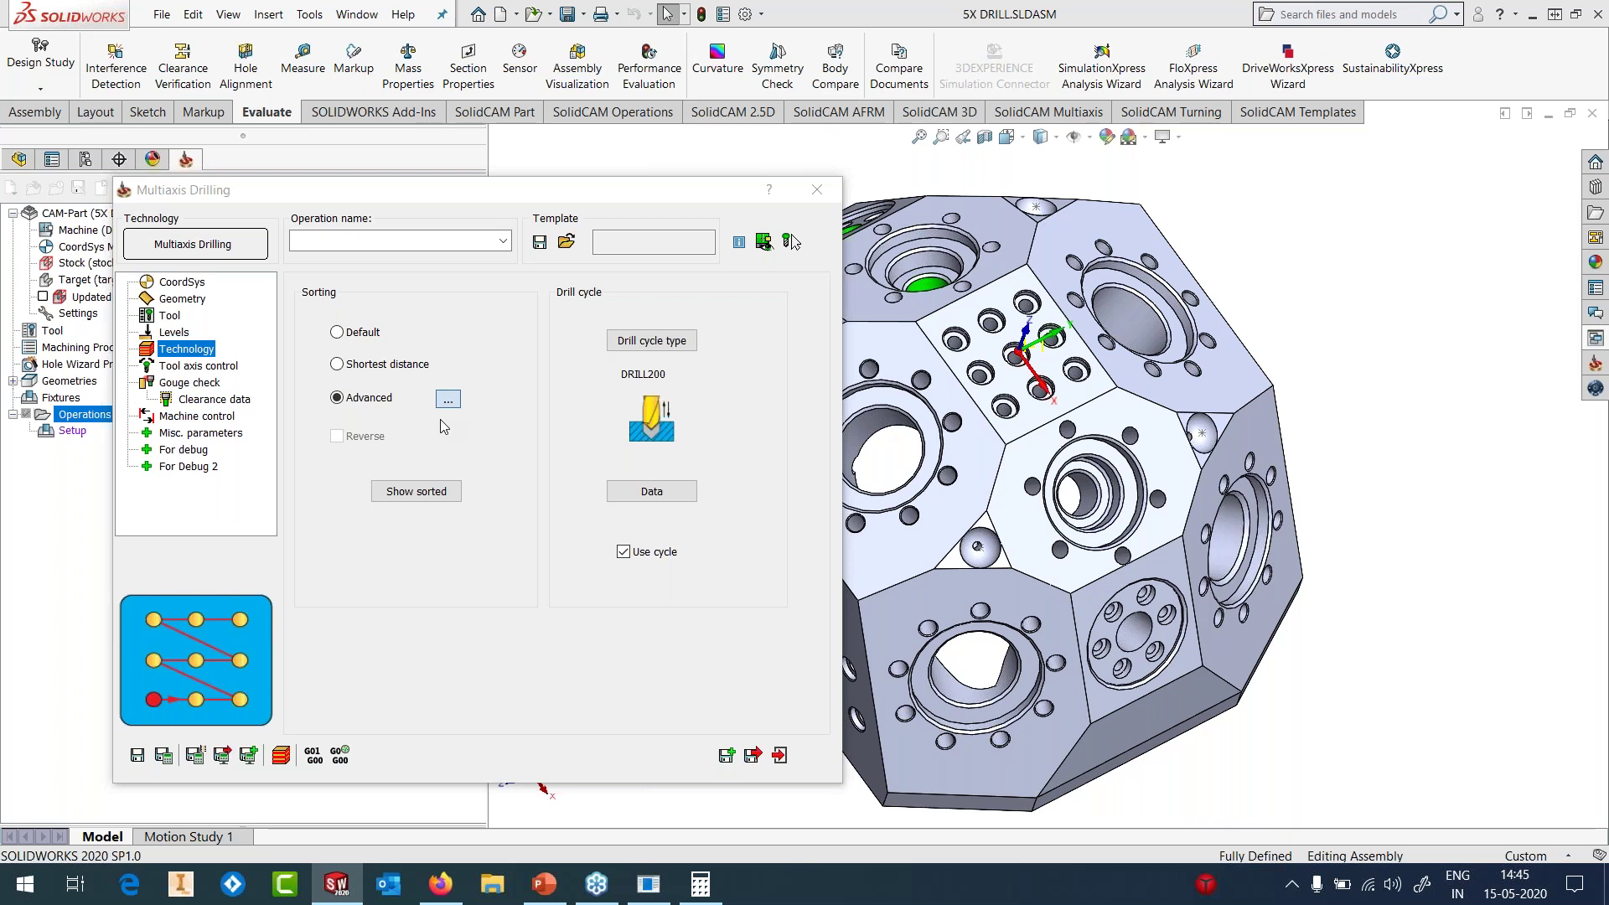
pyautogui.click(447, 398)
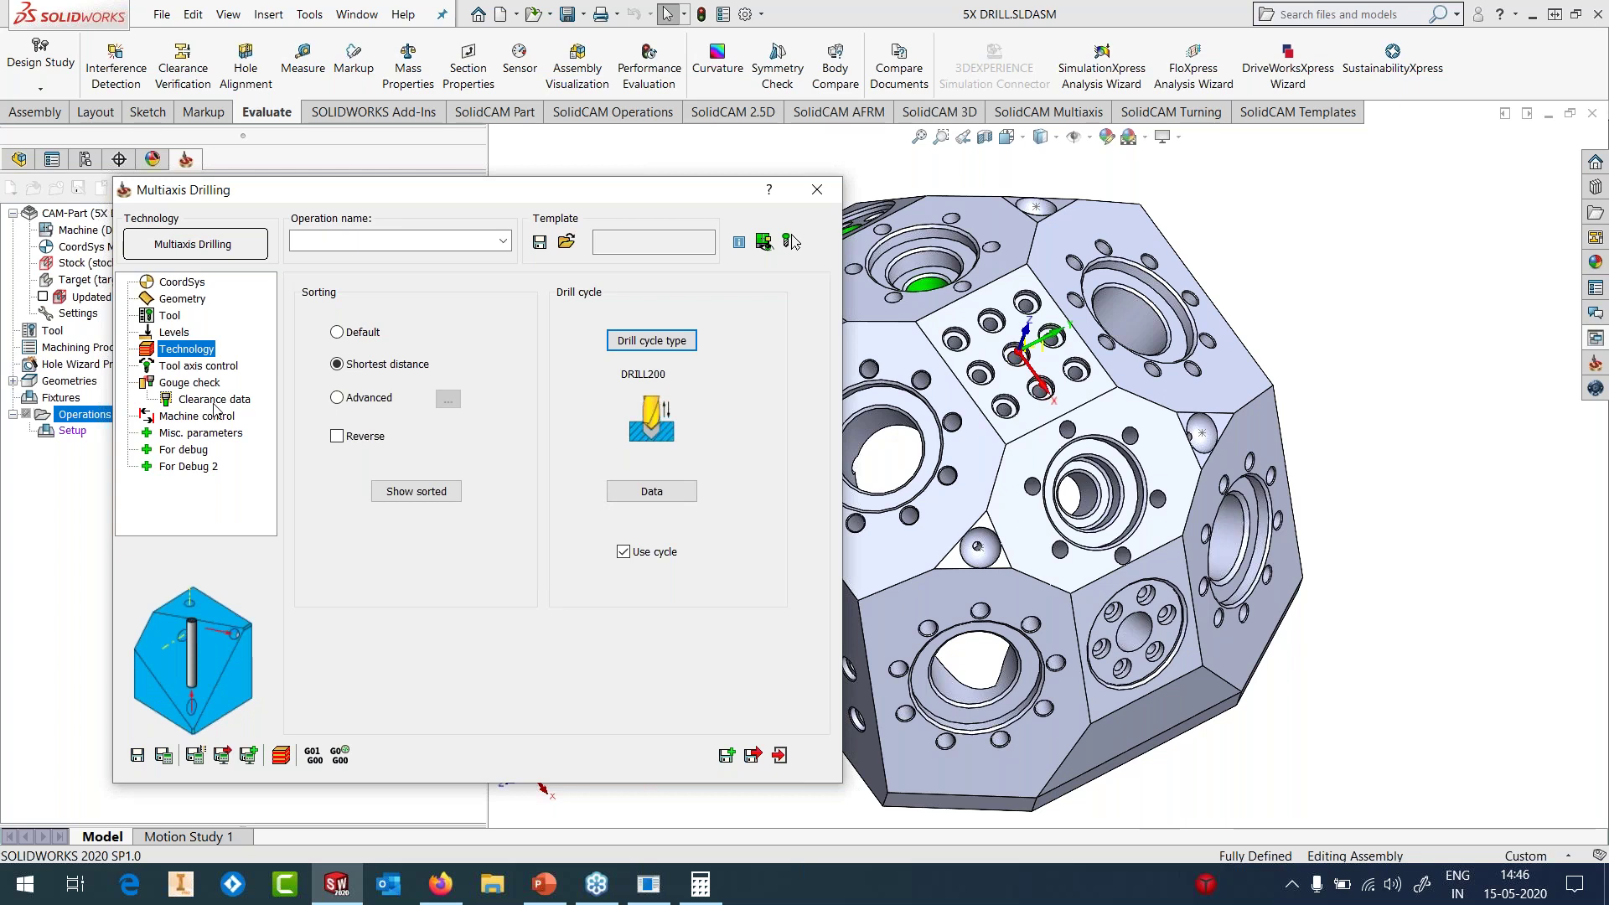
# - Check the output format under Tool axis control and enable the first gouge check for the tool holder
pyautogui.click(198, 365)
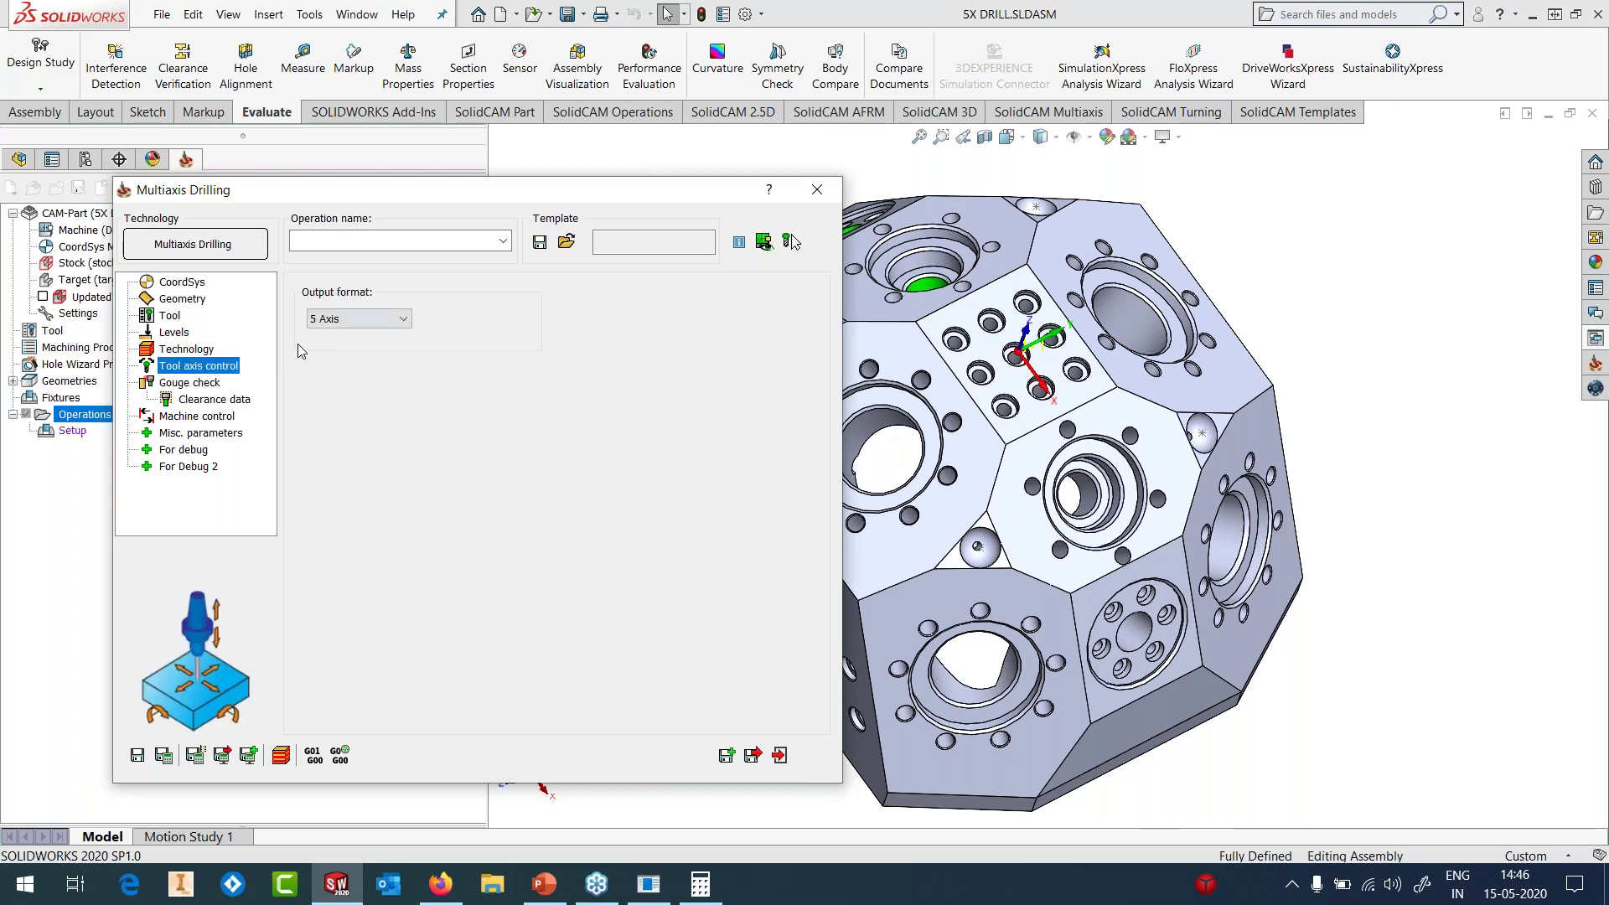
pyautogui.click(189, 383)
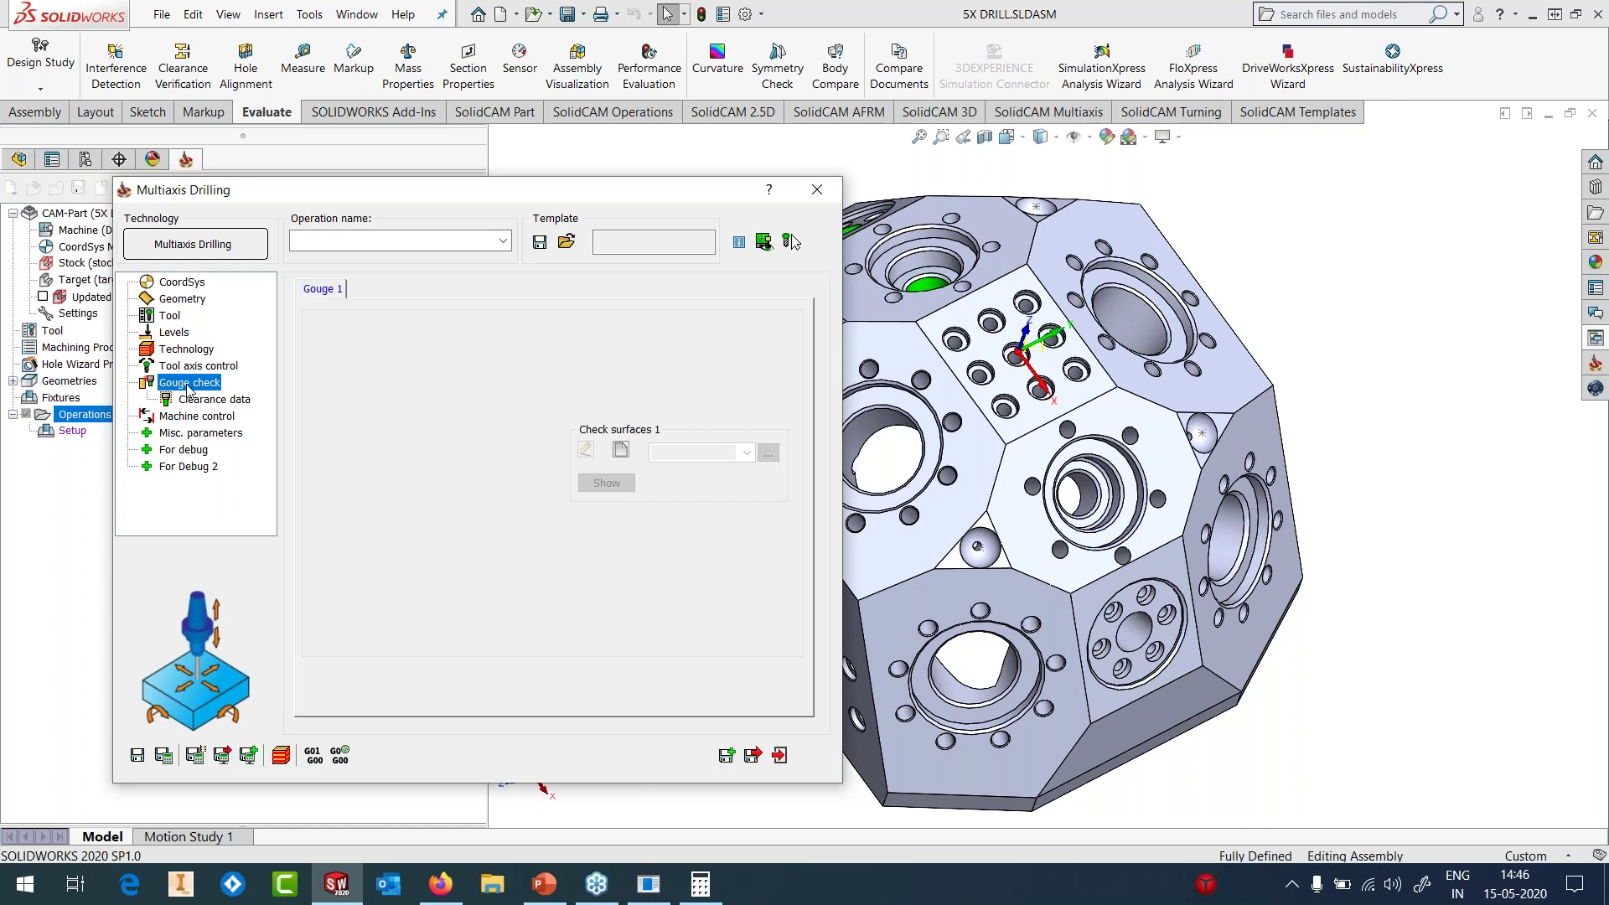
pyautogui.click(322, 311)
pyautogui.click(339, 345)
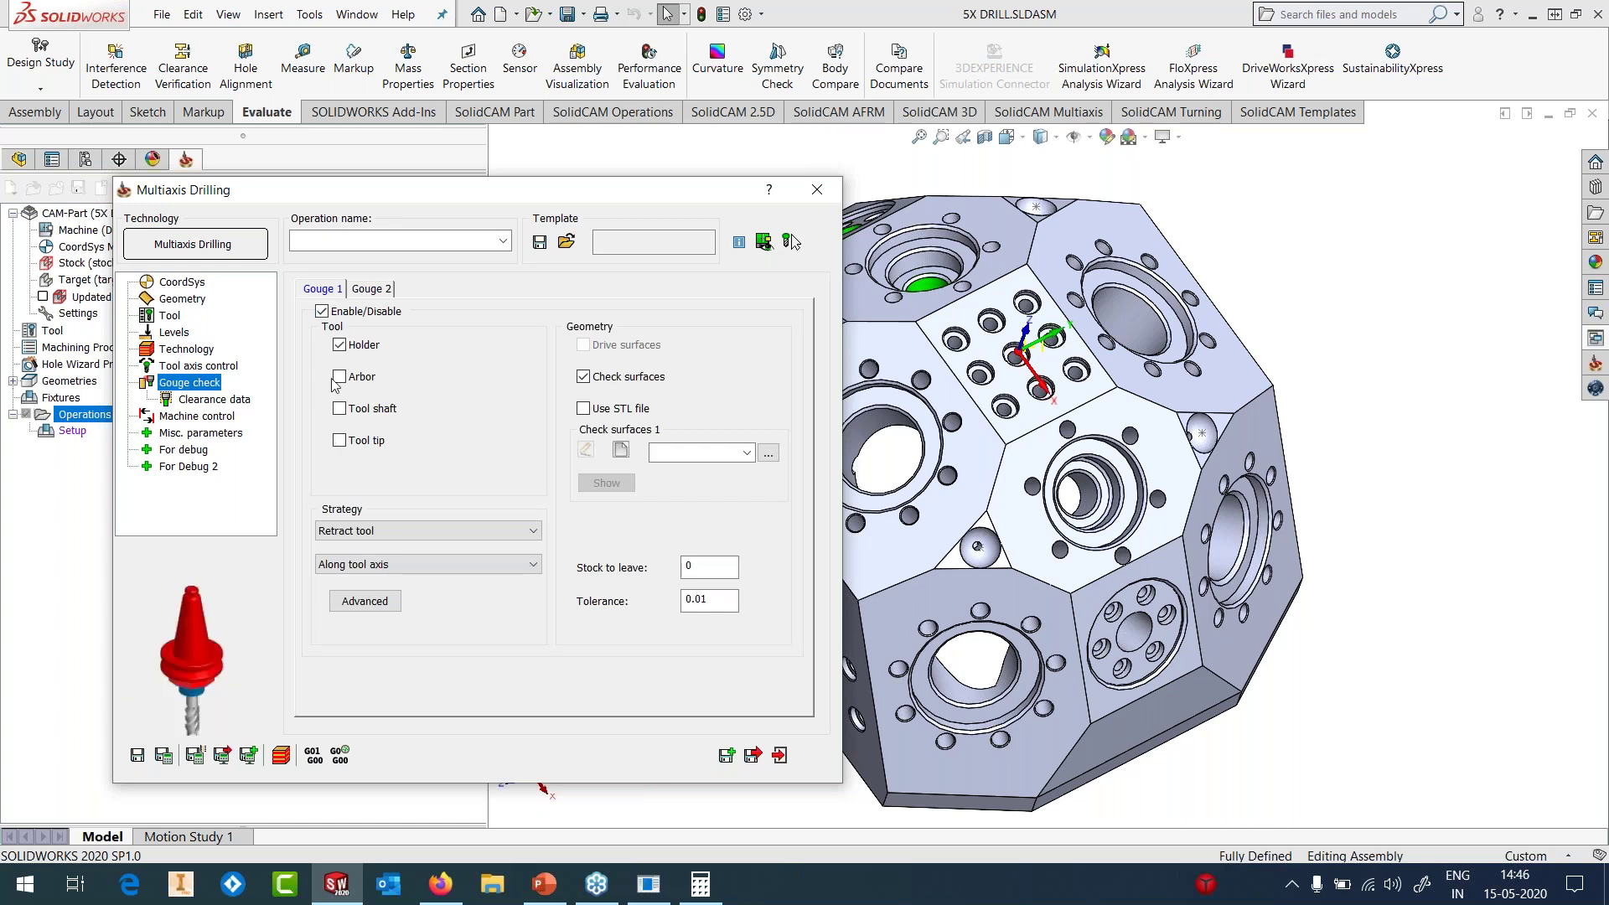
# - Define the check surfaces for the first gouge check as geometry "faces" by selecting the dome's flat outer faces
pyautogui.click(745, 454)
pyautogui.click(625, 455)
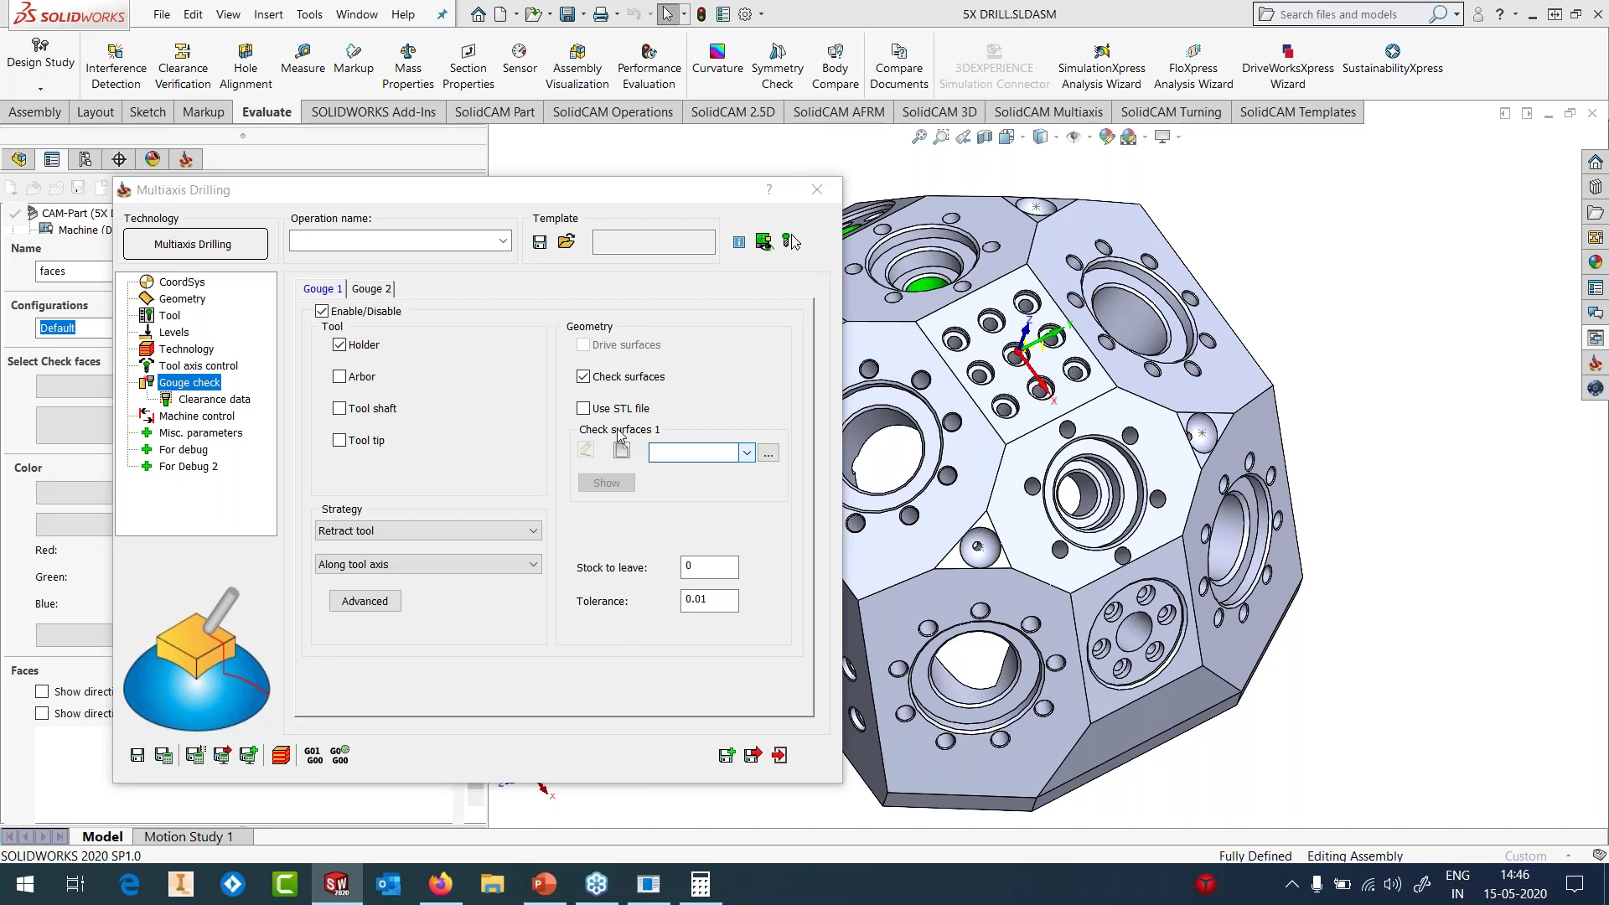
pyautogui.click(621, 450)
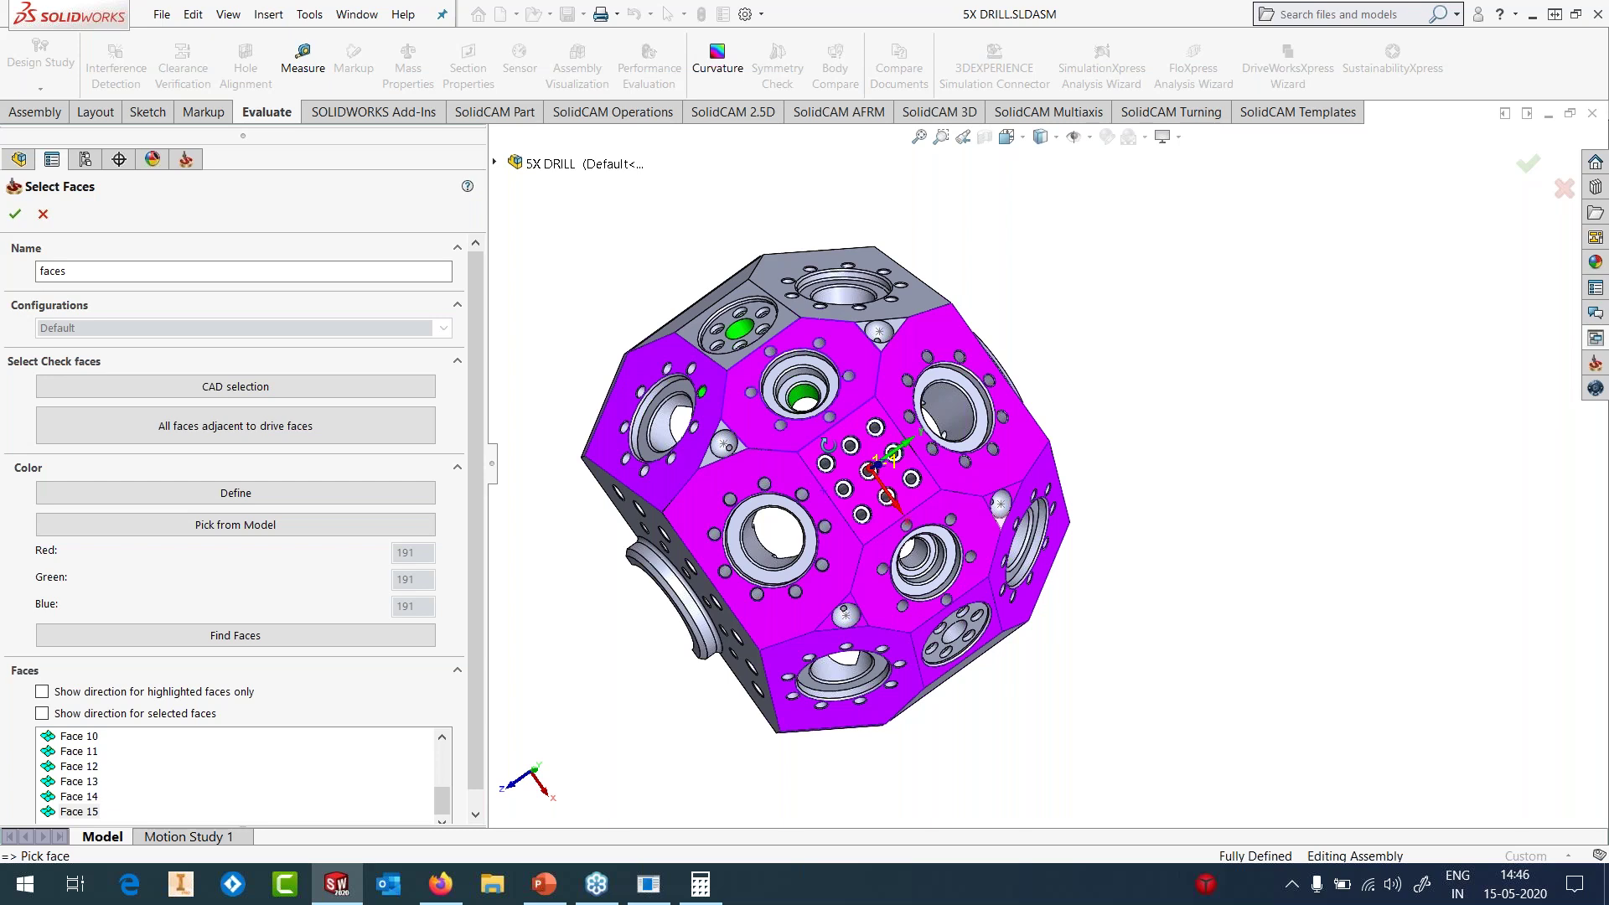
pyautogui.scroll(-5, 654, 564)
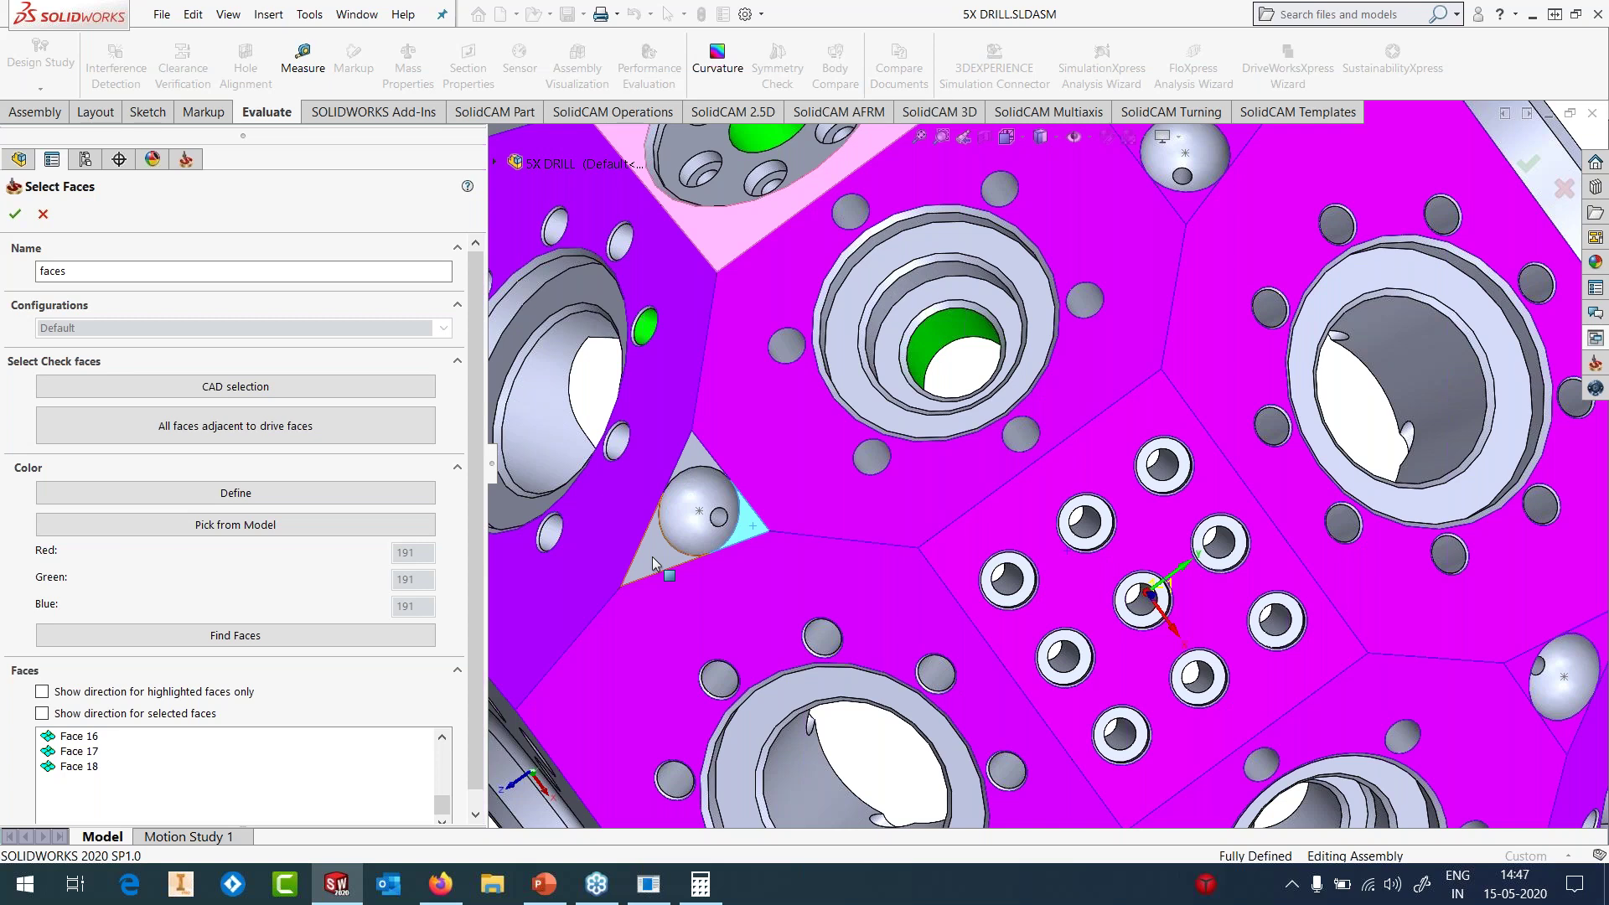
pyautogui.press('f')
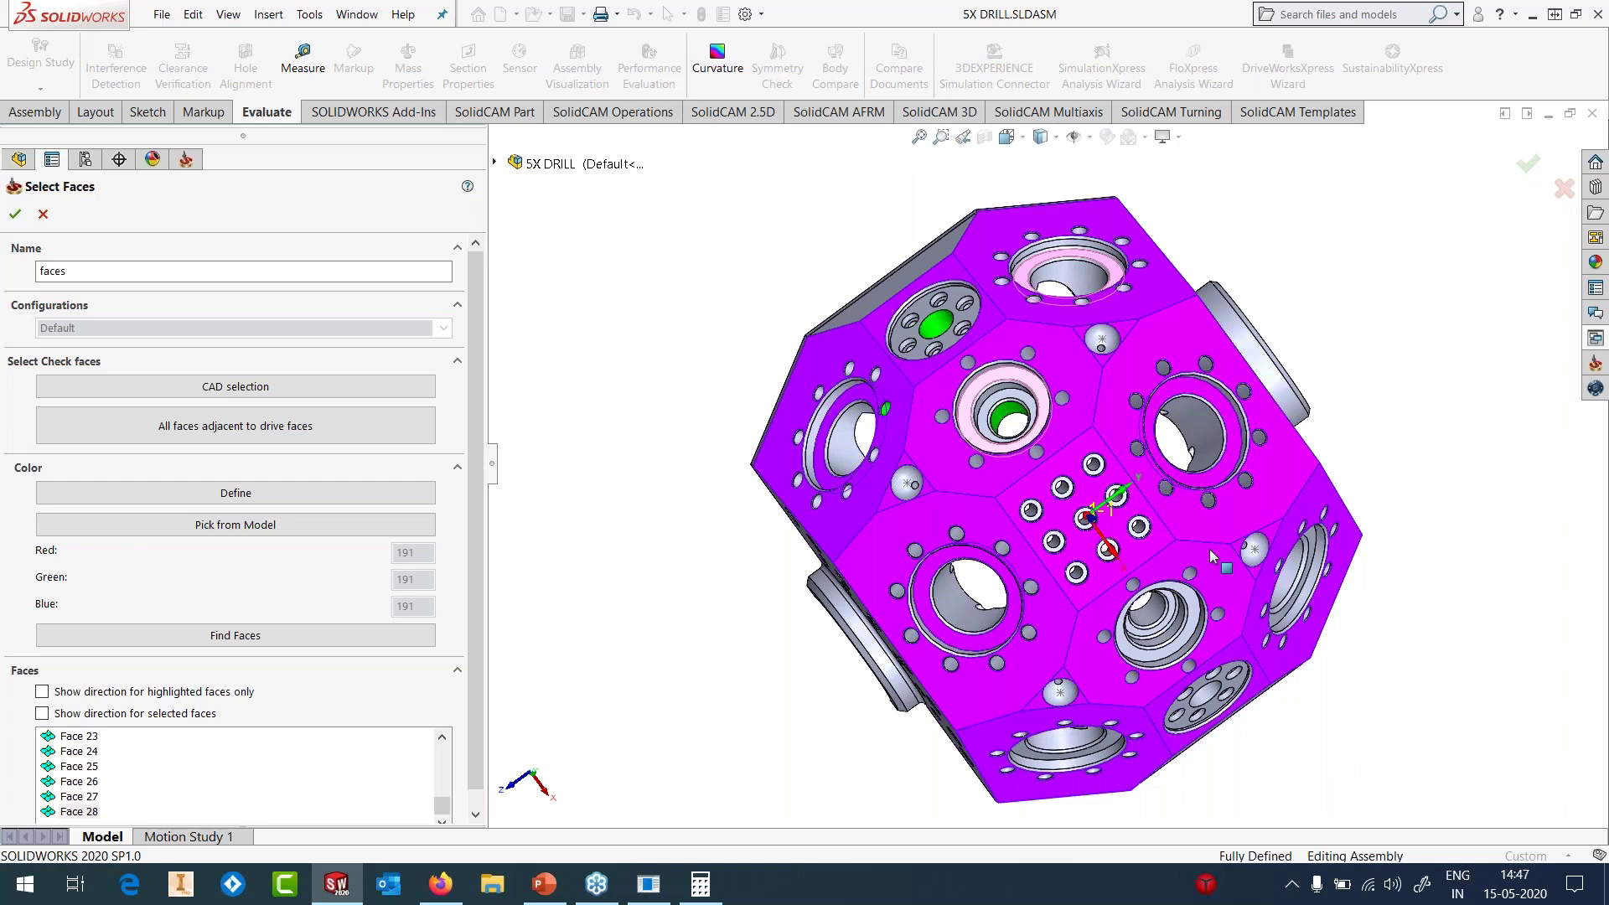
pyautogui.moveTo(1213, 556); pyautogui.dragTo(1278, 333, button='middle')
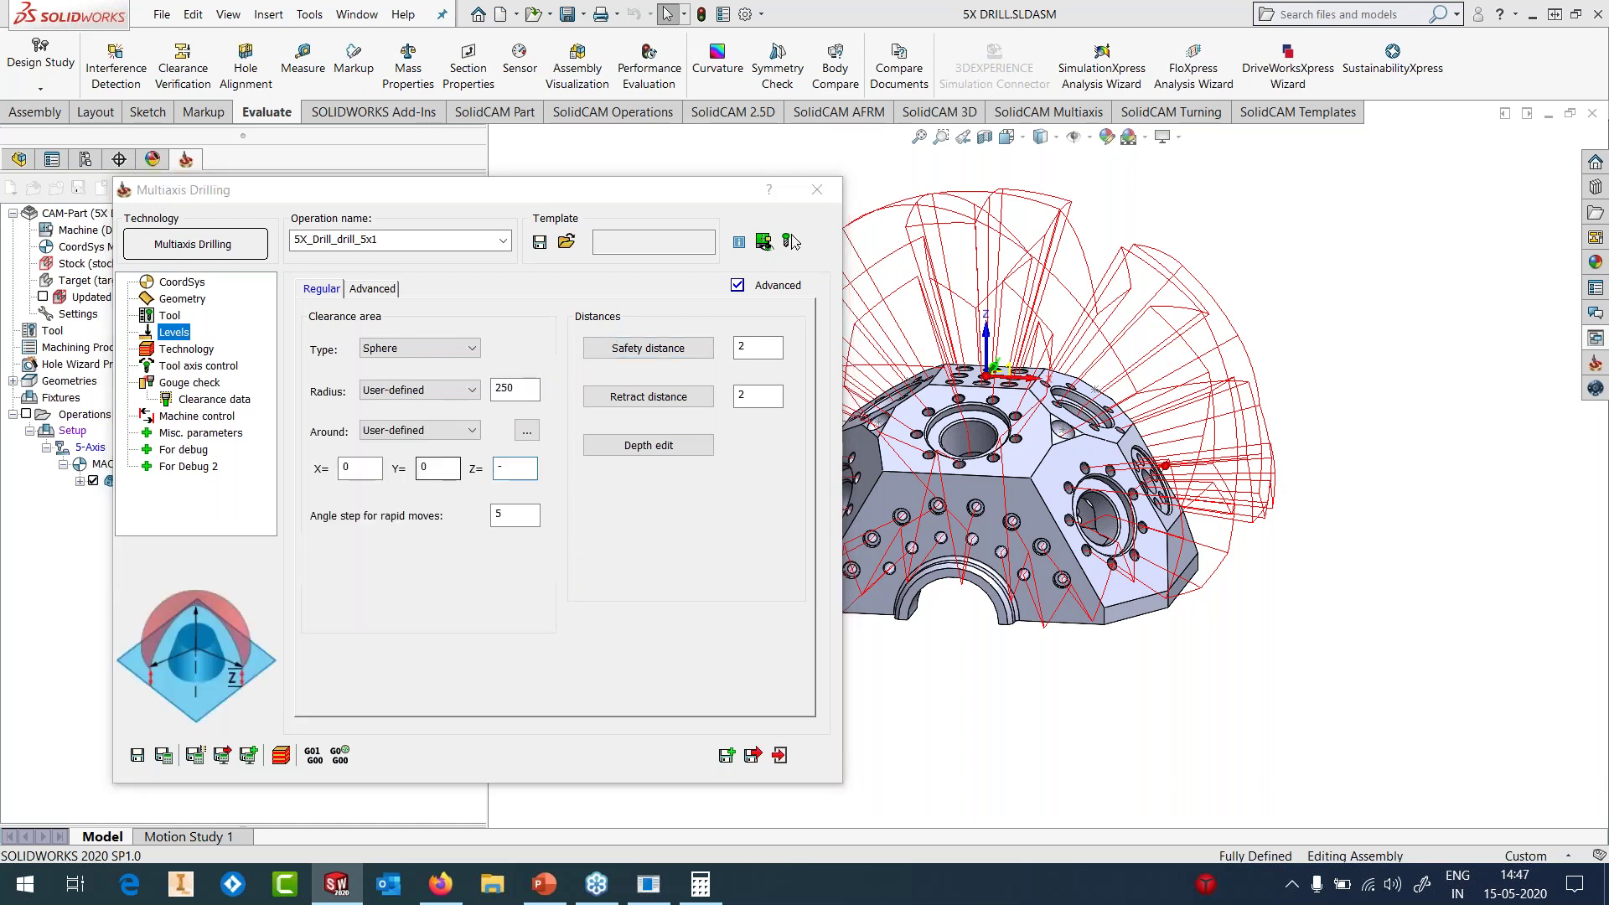
# - Set the clearance sphere's centre to Z -225 and the safety and retract distances to 10, and save and calculate the 5X drilling operation
pyautogui.write('225')
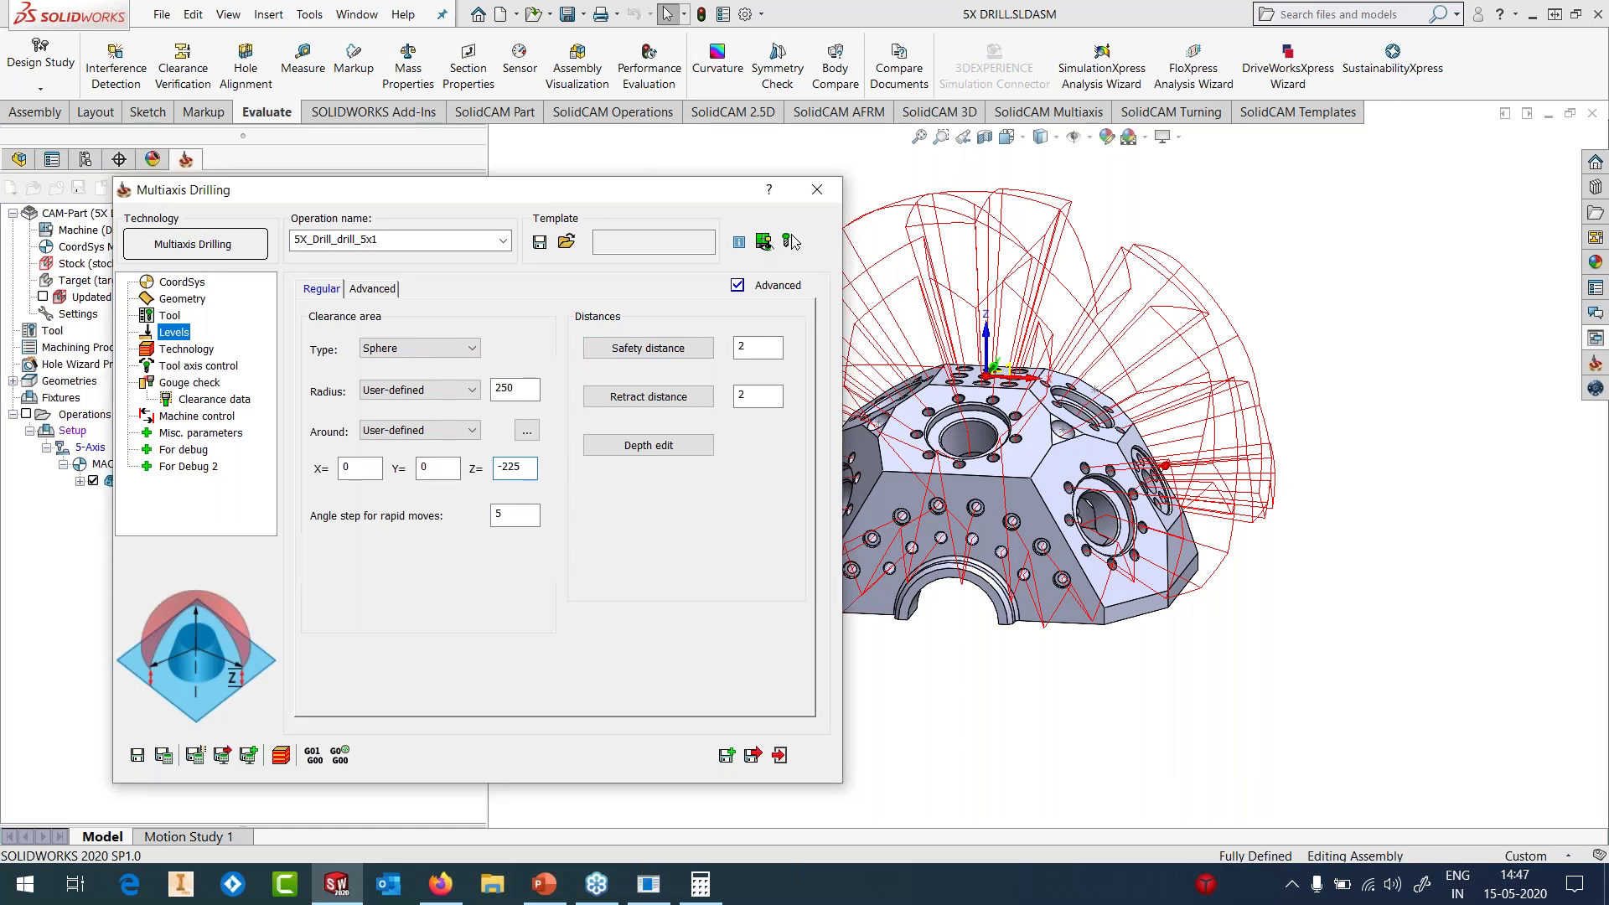
pyautogui.click(709, 347)
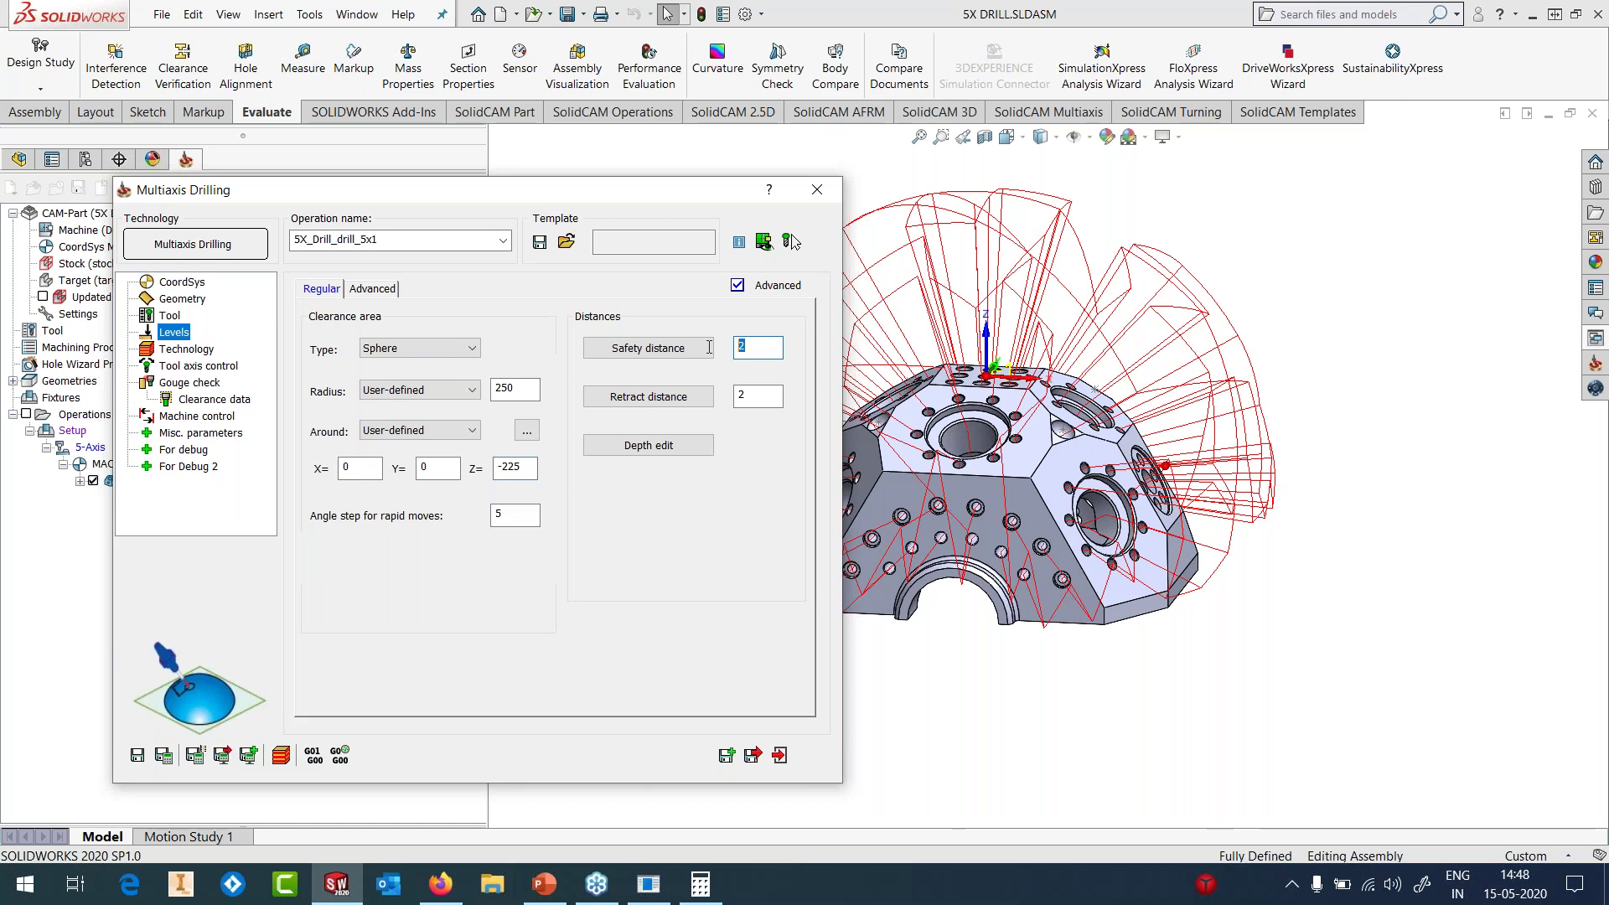
pyautogui.write('10')
pyautogui.press('Tab')
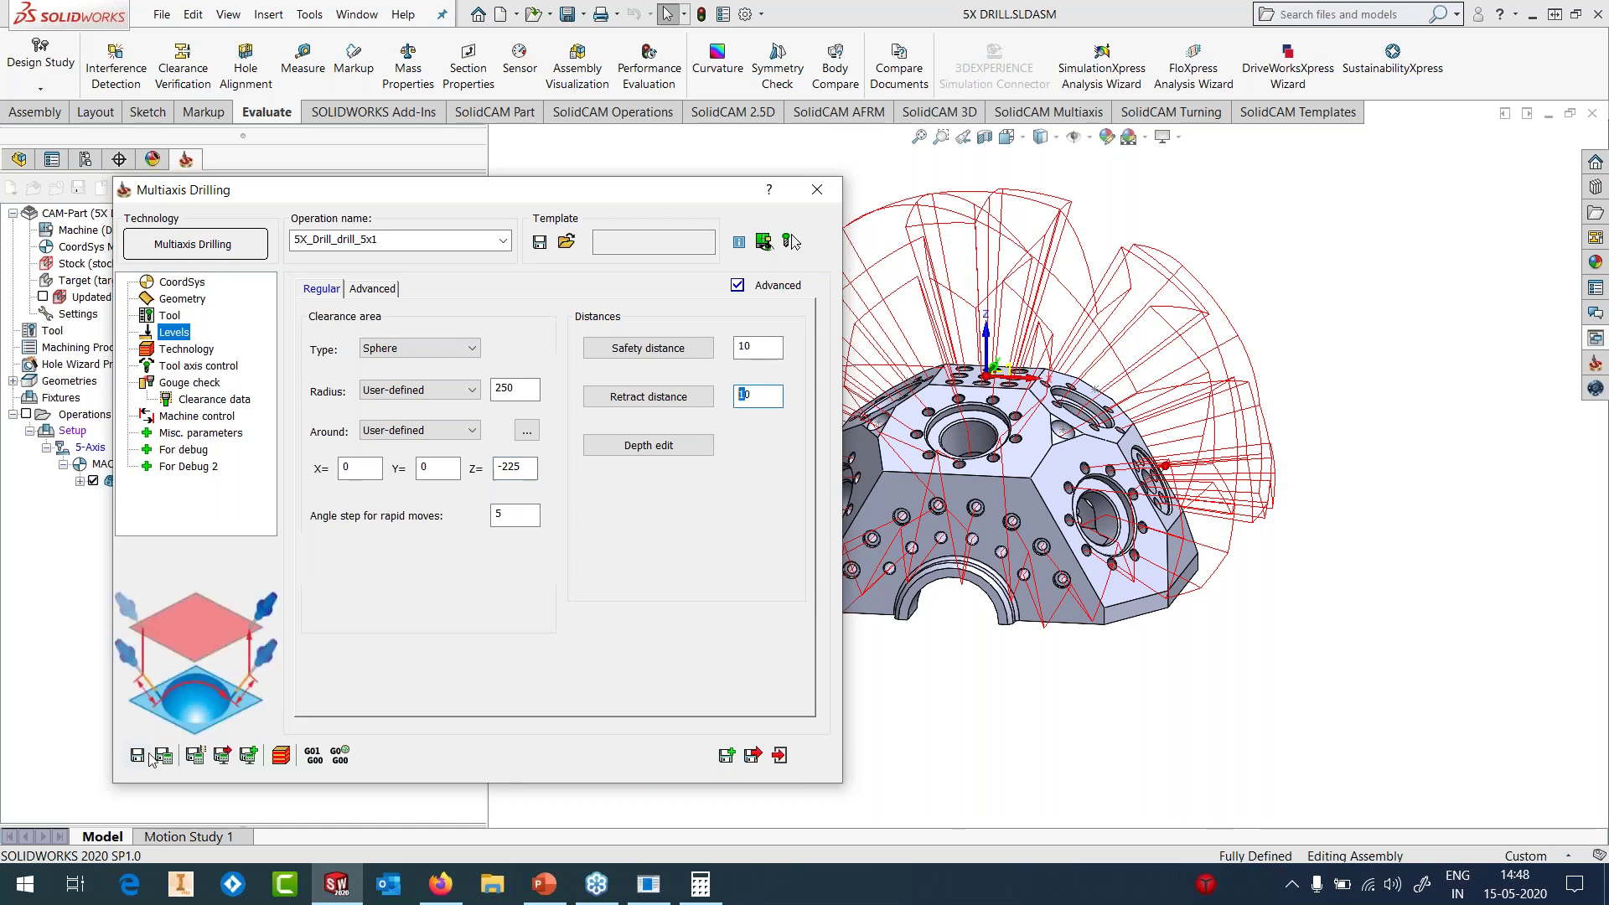
pyautogui.click(162, 756)
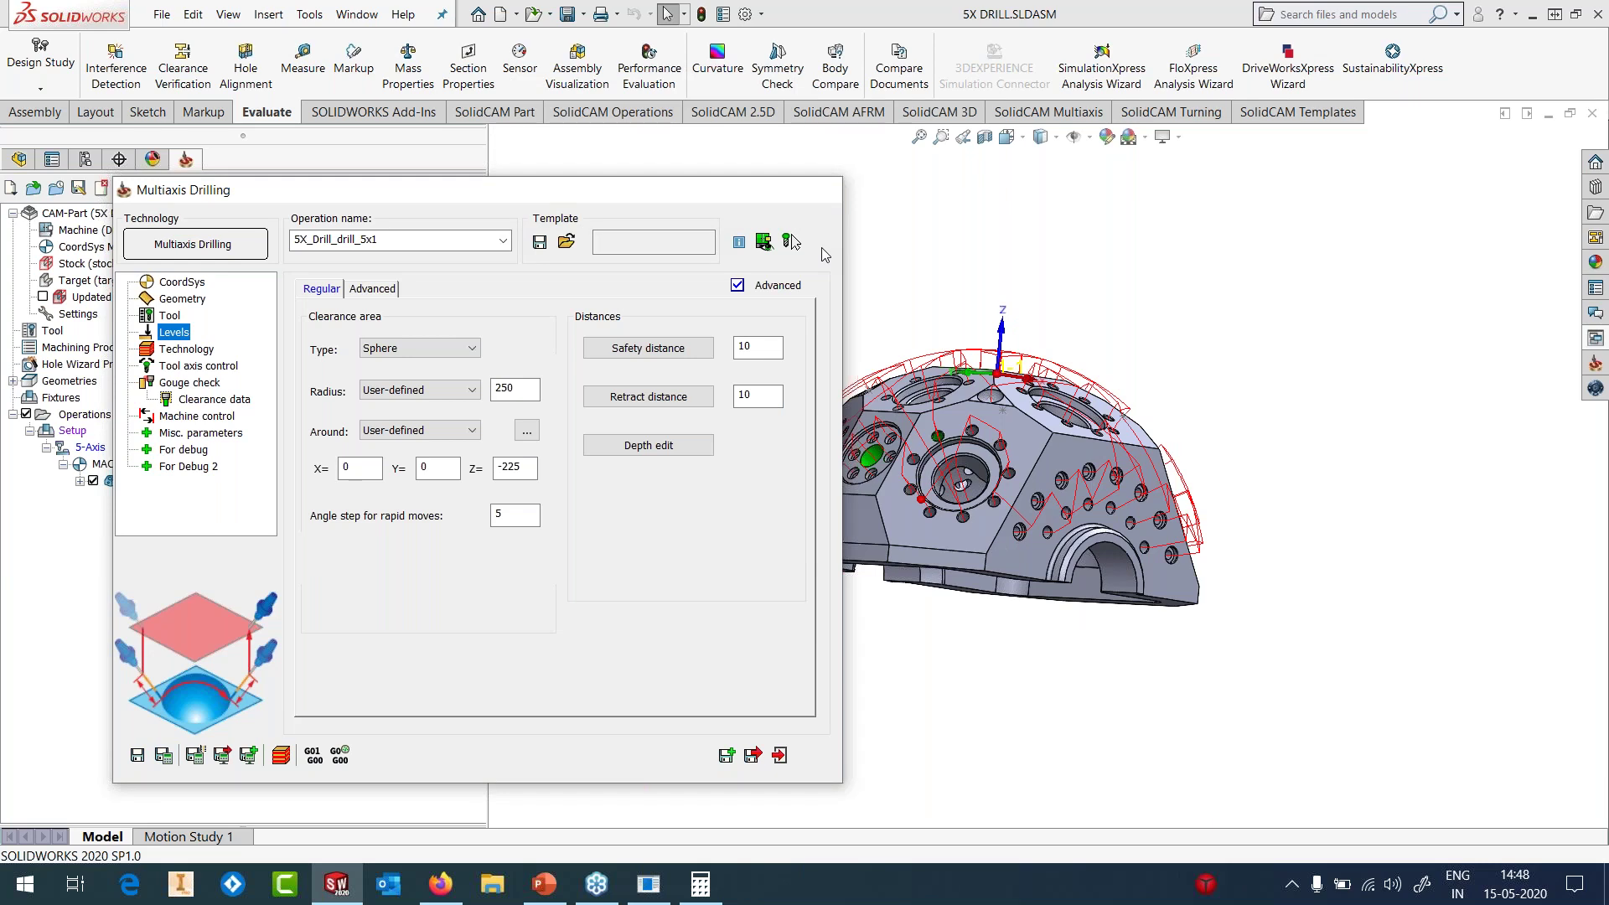
pyautogui.click(789, 242)
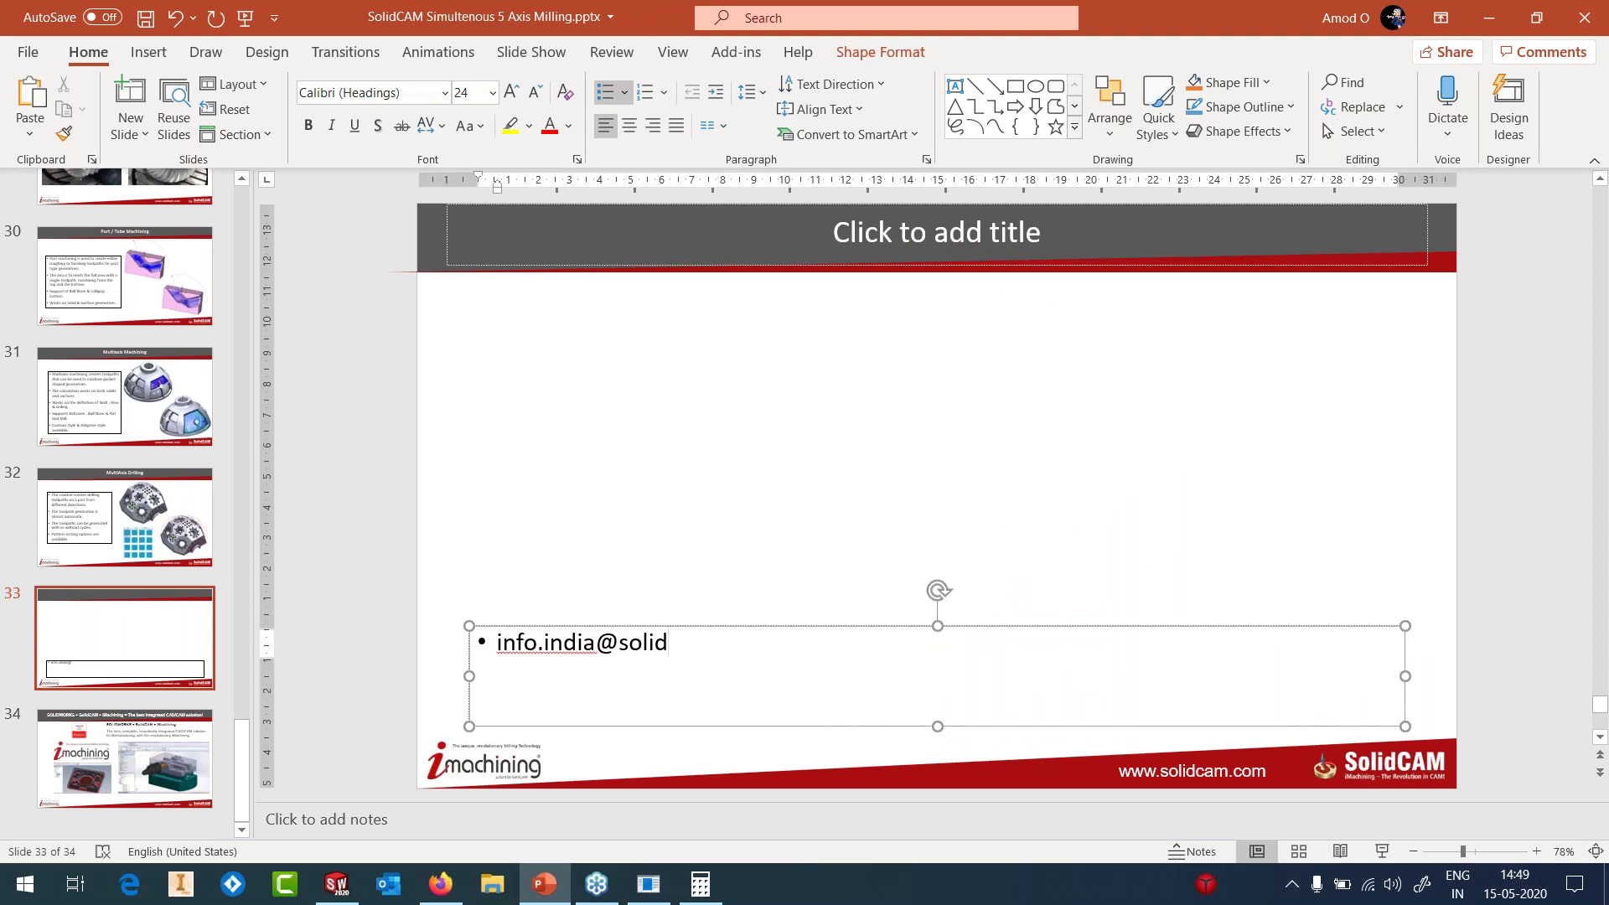
# - Switch to the PowerPoint presentation and narrow the text box holding the contact e-mail on slide 33
pyautogui.moveTo(1405, 675); pyautogui.dragTo(651, 641)
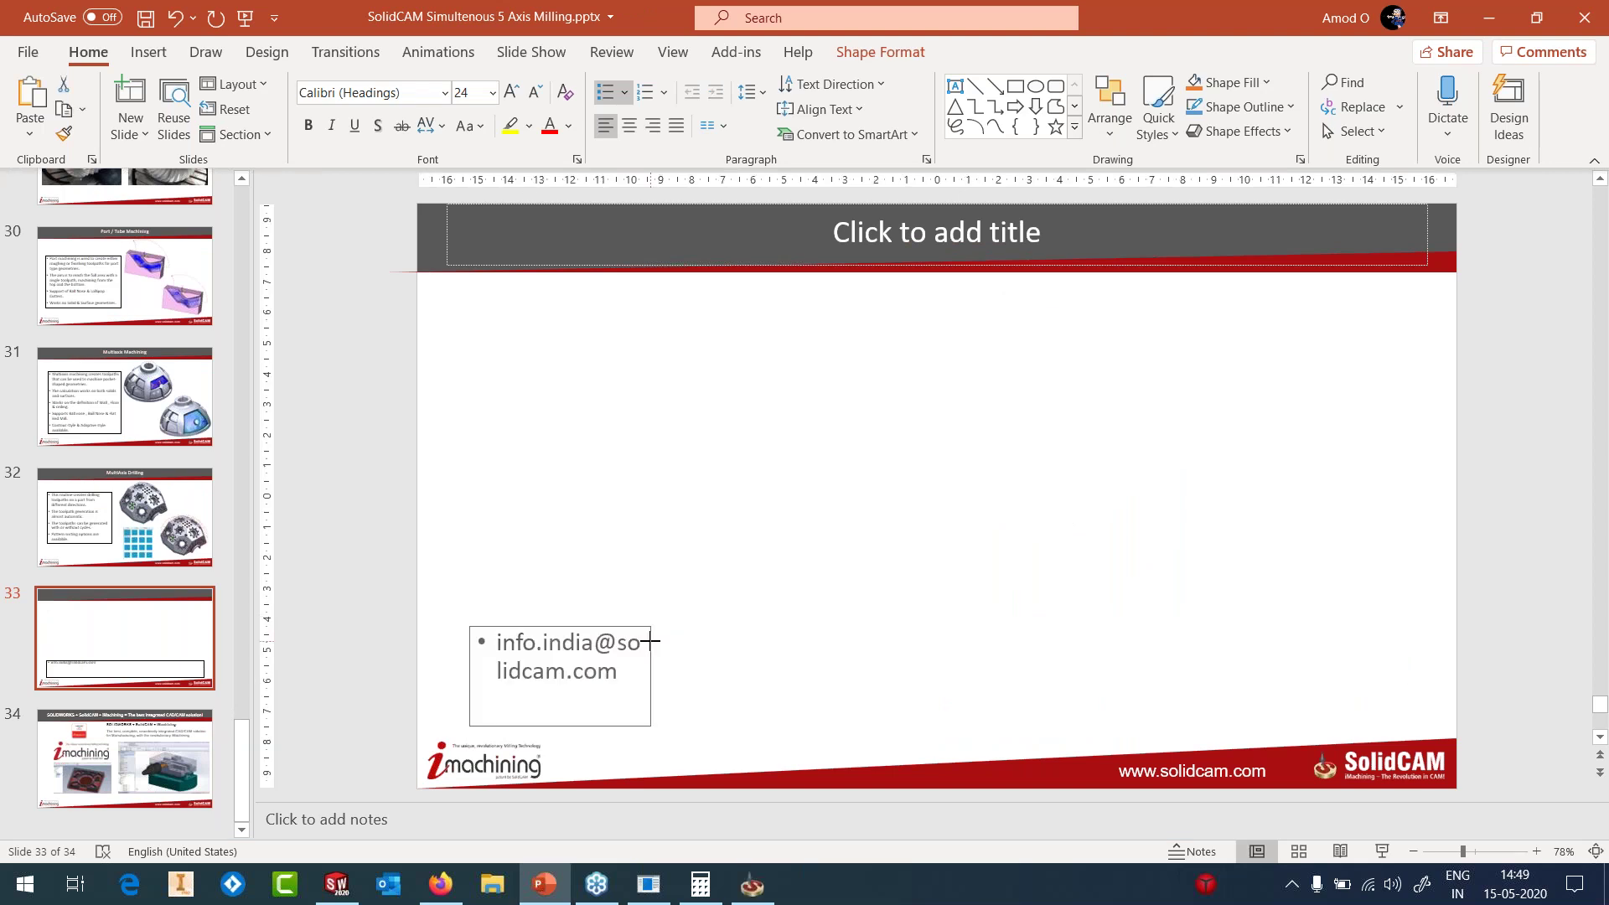